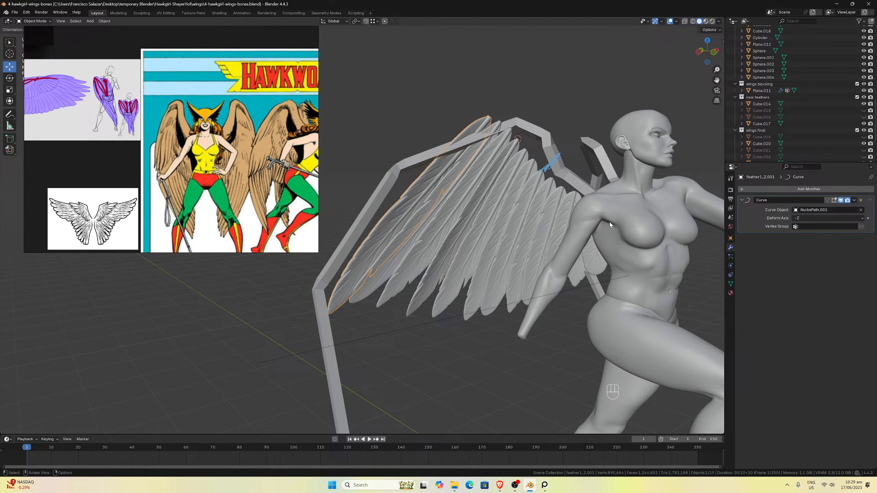
# Examine the feathered wing, its bone frame and the flat wing sketch beneath the figure from several angles.
pyautogui.moveTo(605, 228); pyautogui.dragTo(564, 225, button='middle')
pyautogui.scroll(-2, 569, 226)
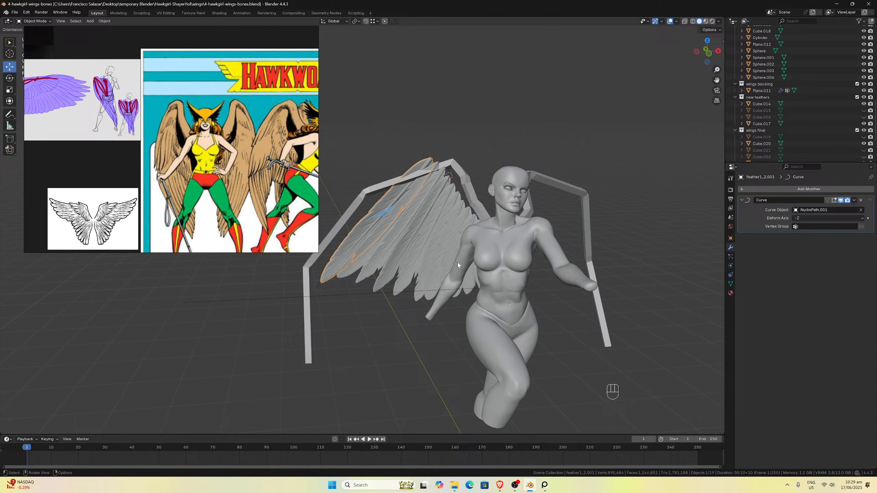
pyautogui.scroll(-2, 489, 234)
pyautogui.scroll(-2, 474, 244)
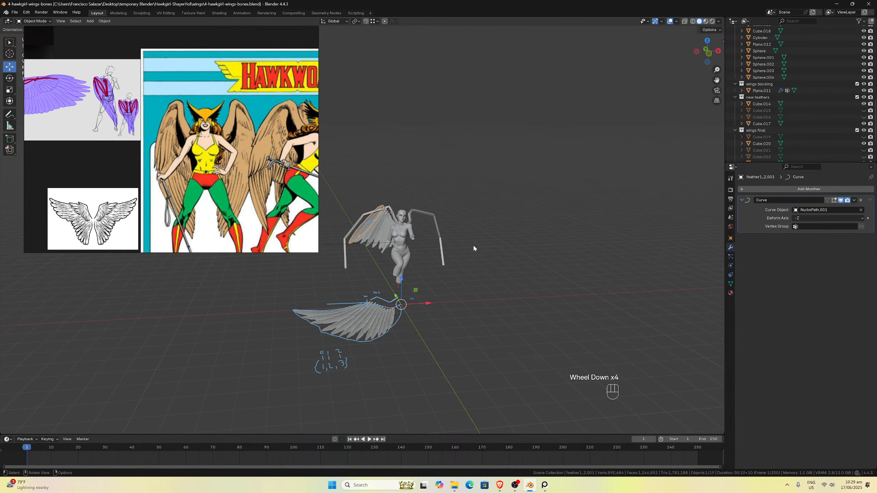
pyautogui.scroll(5, 460, 231)
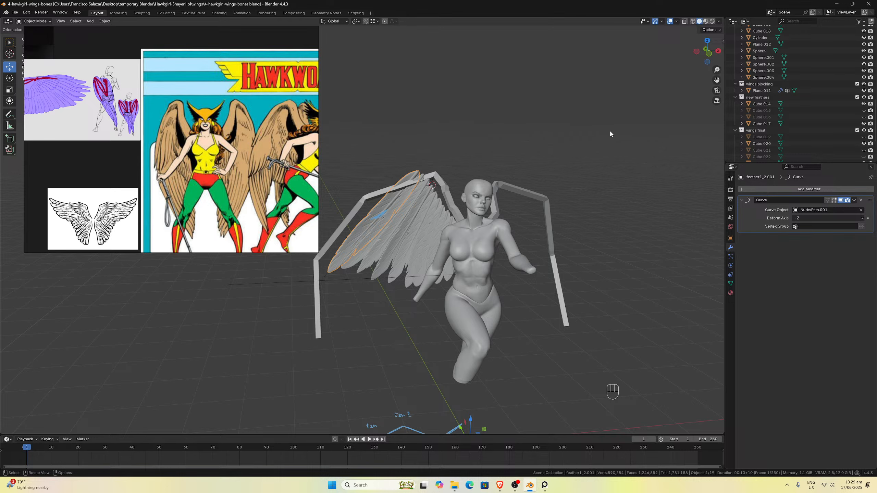
pyautogui.scroll(3, 681, 94)
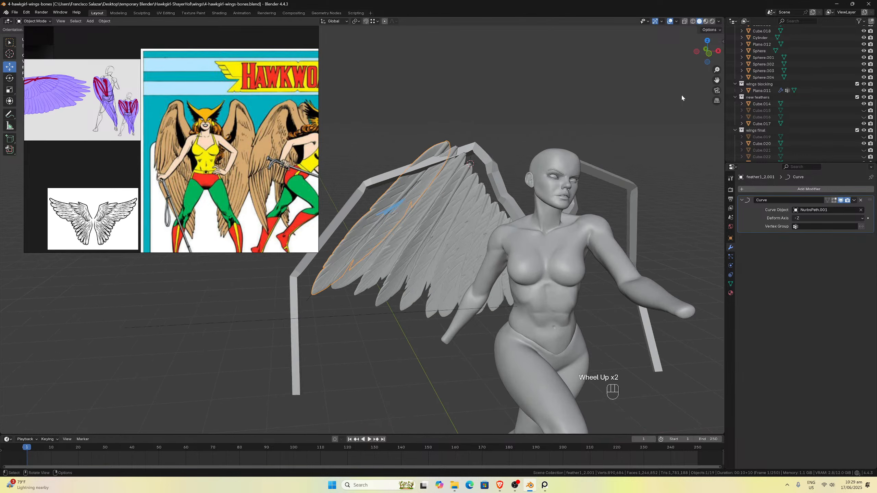
pyautogui.moveTo(711, 81); pyautogui.dragTo(1, 115)
pyautogui.scroll(-2, 1, 115)
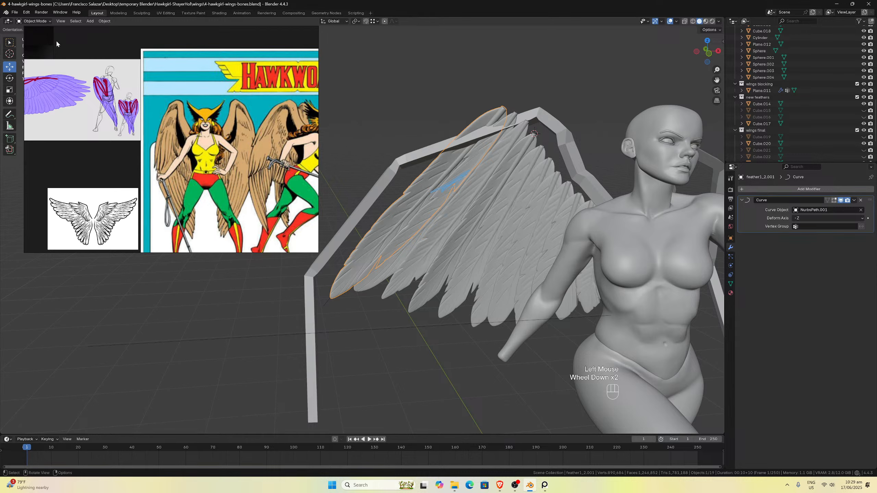
pyautogui.scroll(-5, 357, 307)
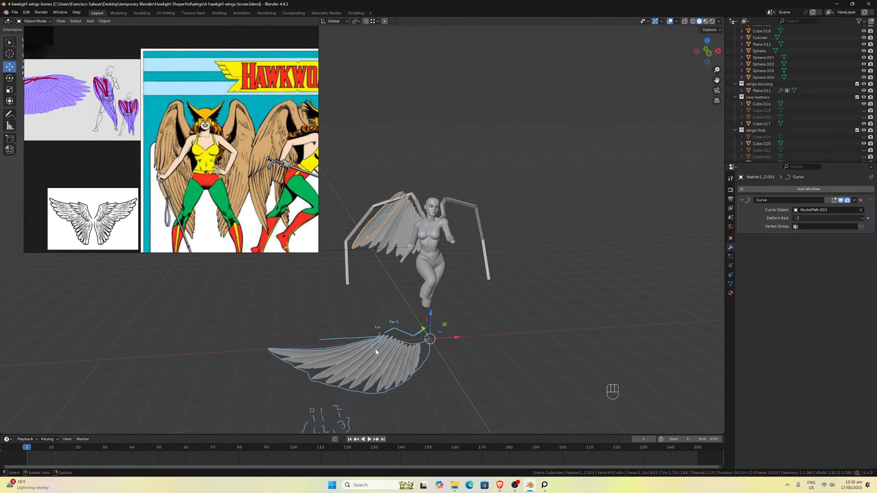
pyautogui.scroll(3, 414, 239)
pyautogui.scroll(-2, 412, 236)
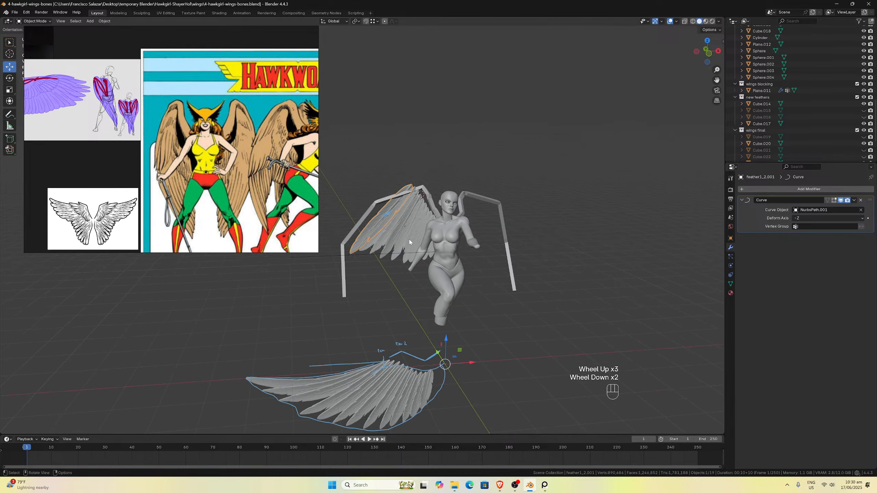
pyautogui.moveTo(413, 236); pyautogui.dragTo(435, 214, button='middle')
pyautogui.scroll(4, 444, 229)
pyautogui.scroll(2, 435, 215)
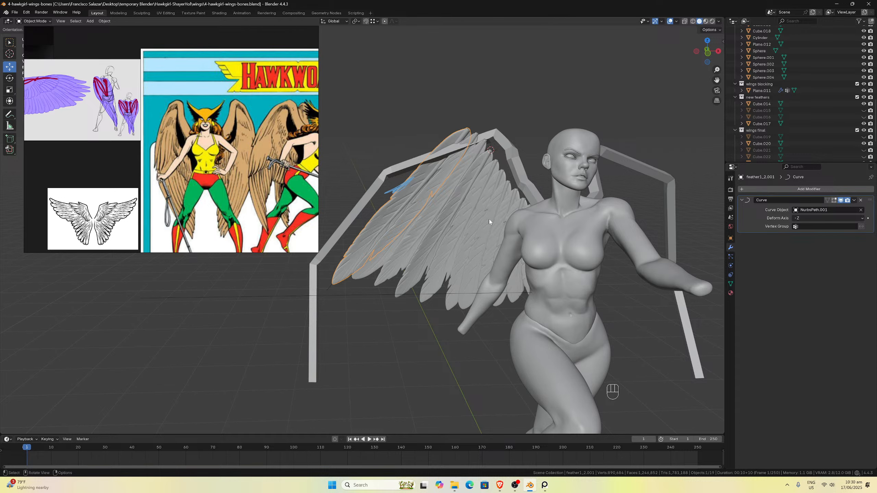
pyautogui.scroll(-2, 484, 188)
pyautogui.moveTo(461, 198)
pyautogui.mouseDown(button='middle')
pyautogui.moveTo(452, 198)
pyautogui.moveTo(460, 199)
pyautogui.mouseUp(button='middle')
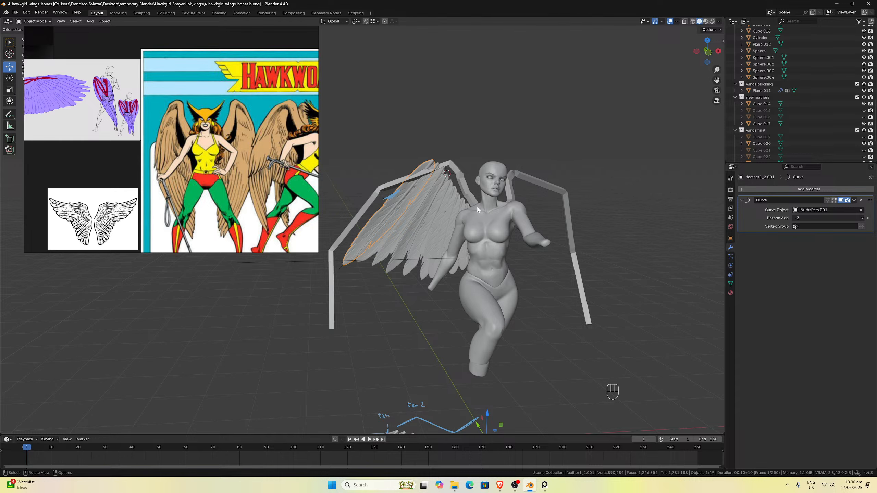
pyautogui.scroll(3, 470, 215)
pyautogui.moveTo(497, 221); pyautogui.dragTo(527, 241, button='middle')
pyautogui.scroll(-2, 456, 199)
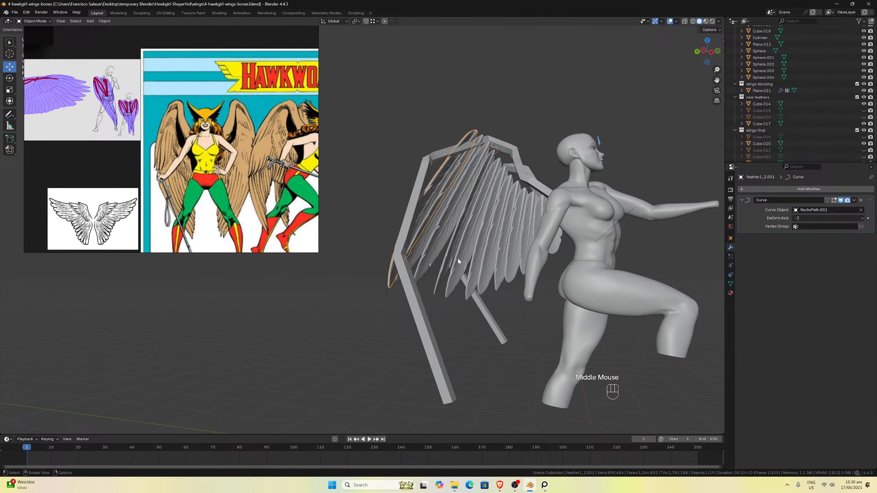
pyautogui.moveTo(460, 259)
pyautogui.mouseDown(button='middle')
pyautogui.moveTo(395, 260)
pyautogui.moveTo(452, 270)
pyautogui.mouseUp(button='middle')
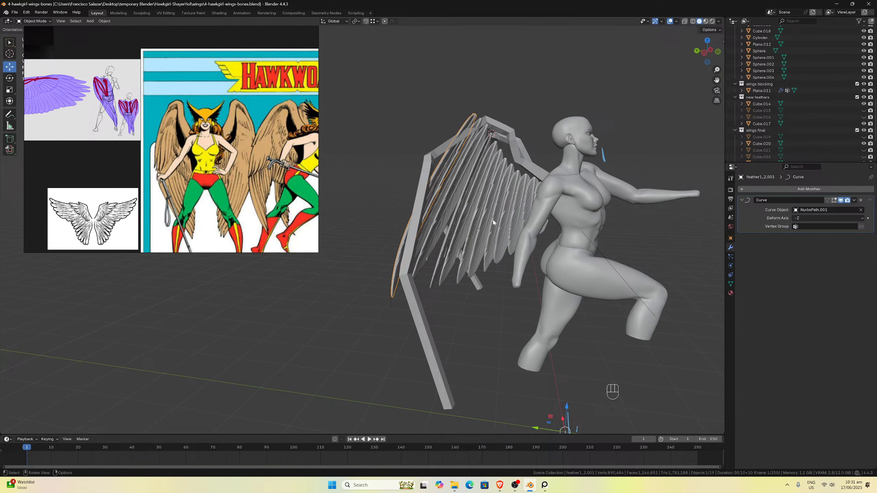
pyautogui.scroll(-2, 499, 256)
pyautogui.moveTo(499, 256); pyautogui.dragTo(471, 255, button='middle')
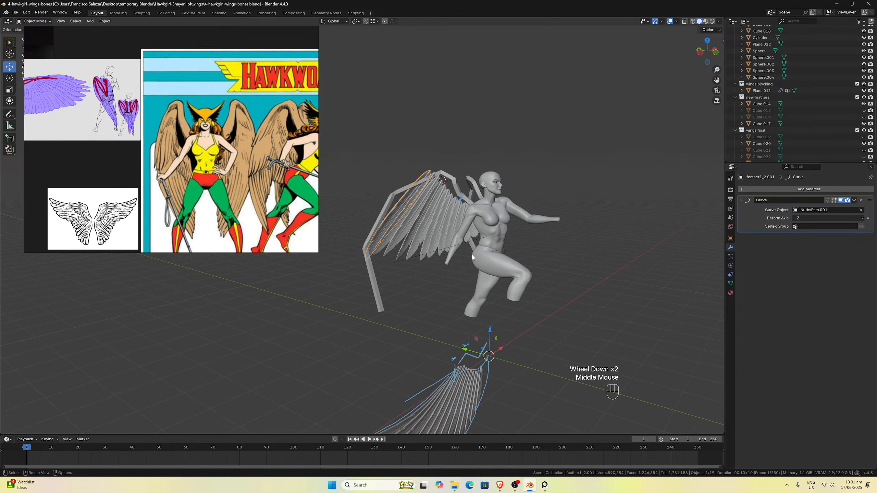
# Add a Bézier curve at the 3D cursor in front view and move it down along Z to mid-feather height.
pyautogui.press('KP_1')
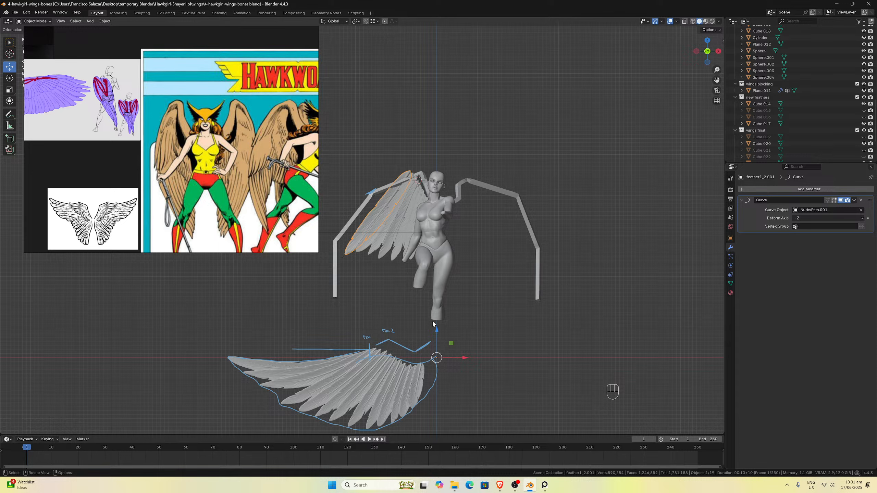
pyautogui.hotkey('shift', 'a')
pyautogui.hotkey('shift', 'a')
pyautogui.moveTo(408, 356)
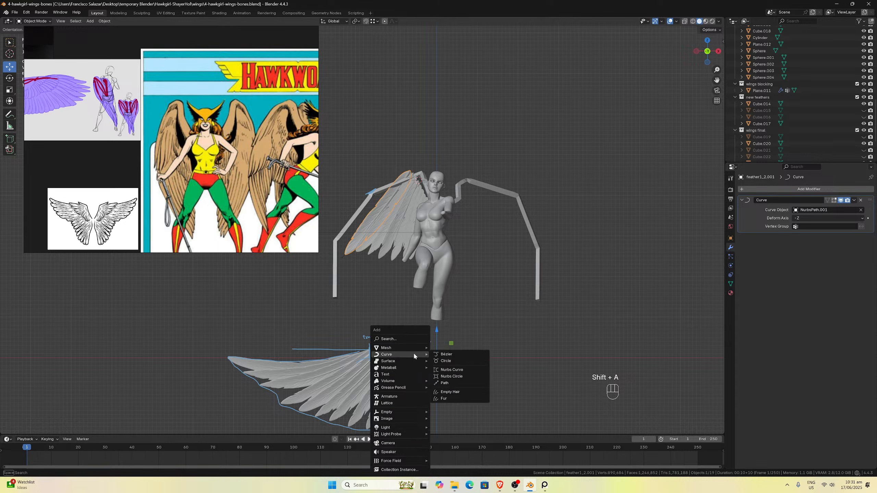
pyautogui.click(446, 355)
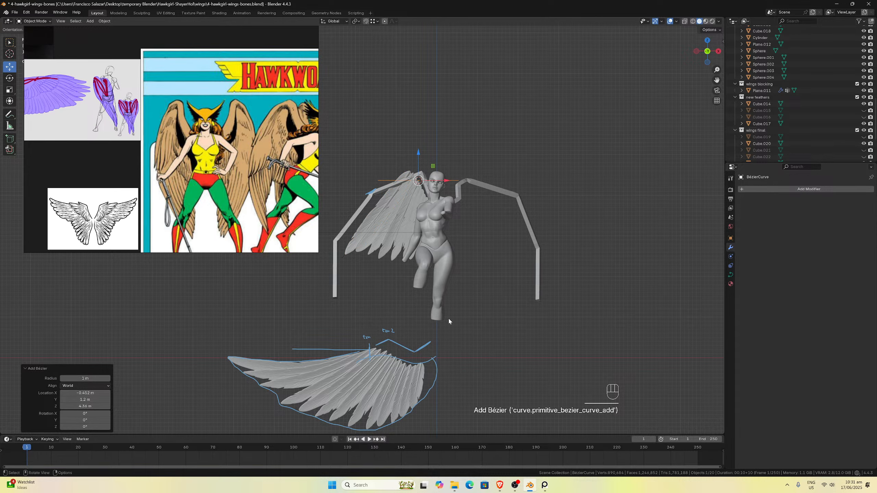
pyautogui.scroll(3, 453, 266)
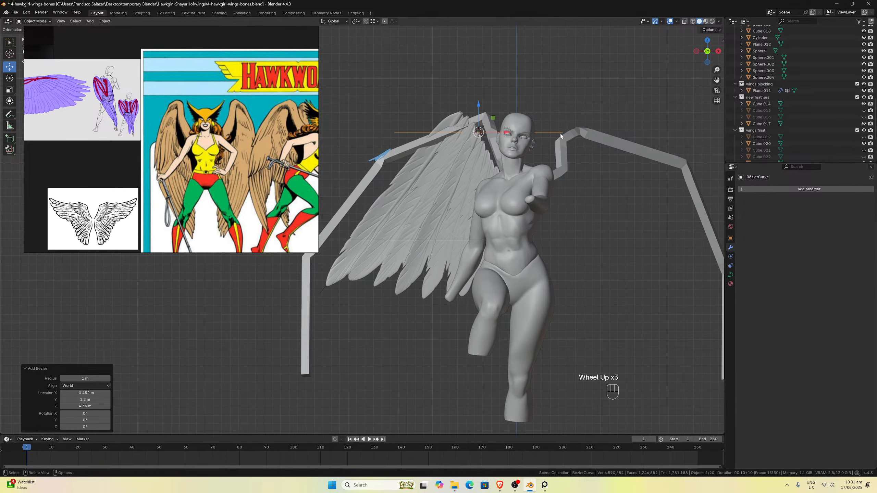
pyautogui.moveTo(479, 110); pyautogui.dragTo(493, 192)
# Try to add a Curve modifier for the main feather group with the Bézier curve as its curve object.
pyautogui.click(459, 190)
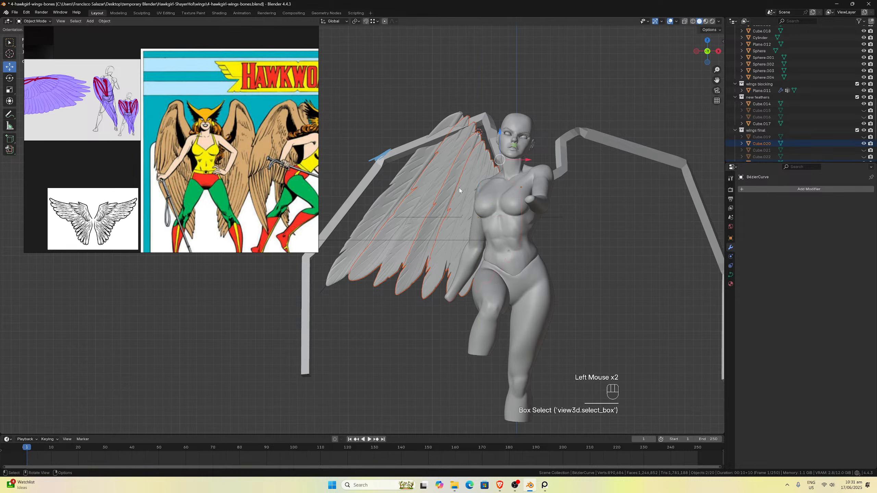
pyautogui.click(757, 189)
pyautogui.moveTo(742, 211)
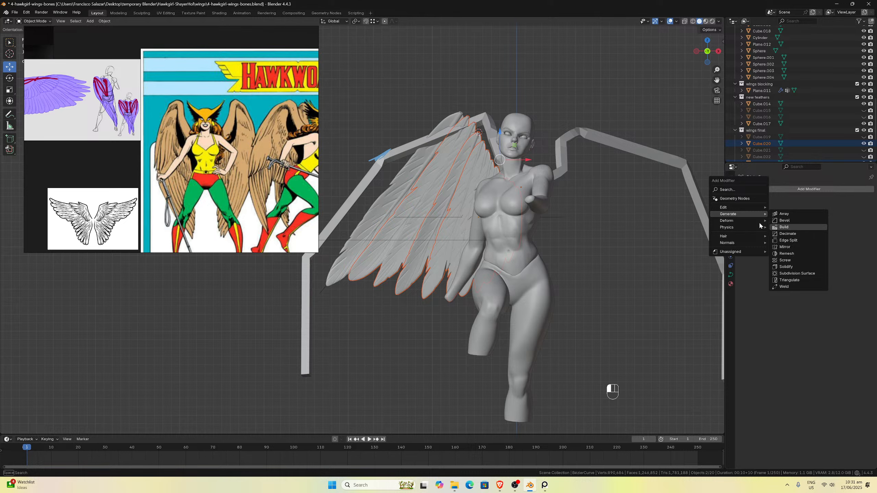
pyautogui.click(786, 234)
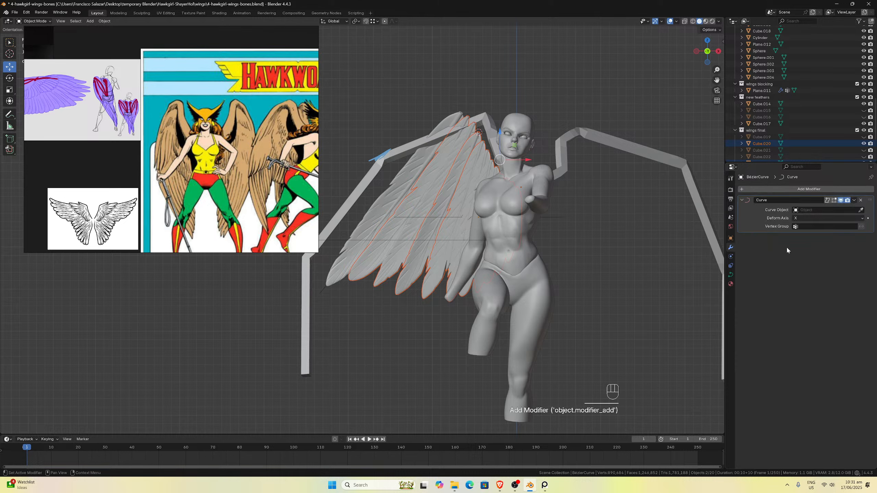
pyautogui.click(861, 210)
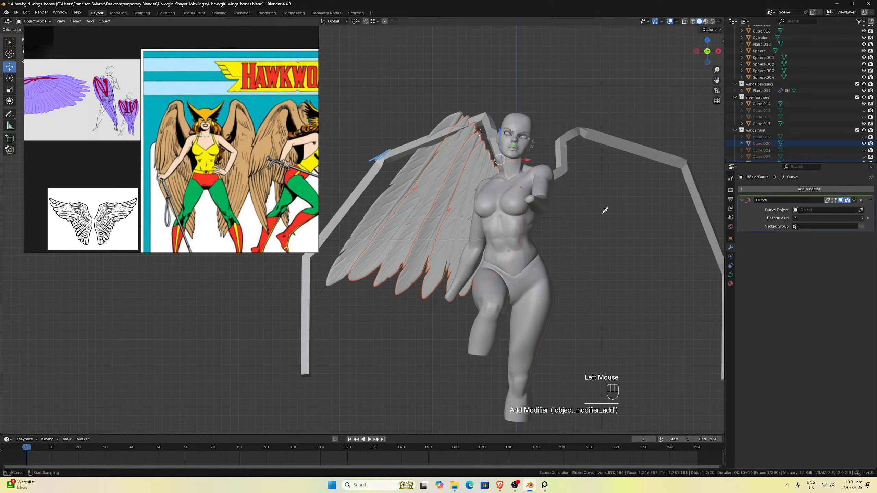
pyautogui.click(561, 215)
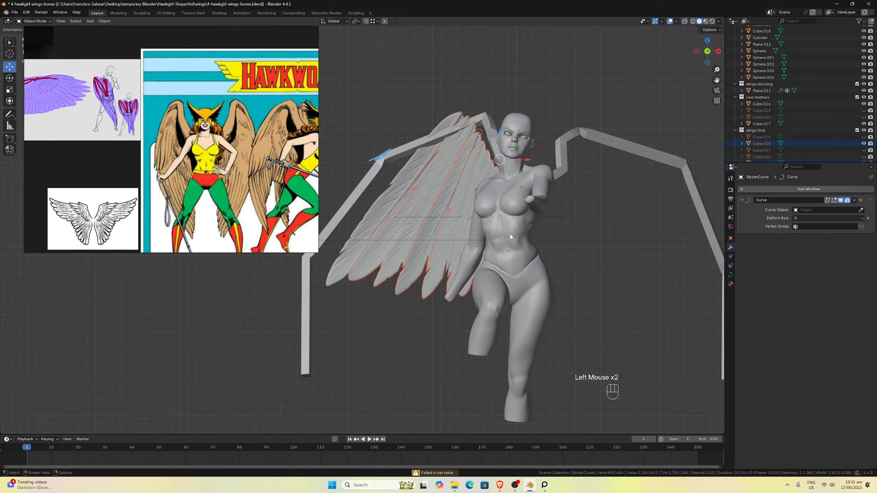
# Remove the misplaced Curve modifier from the Bézier curve and delete that curve.
pyautogui.moveTo(511, 236)
pyautogui.mouseDown(button='middle')
pyautogui.moveTo(539, 236)
pyautogui.moveTo(521, 225)
pyautogui.mouseUp(button='middle')
pyautogui.click(520, 219)
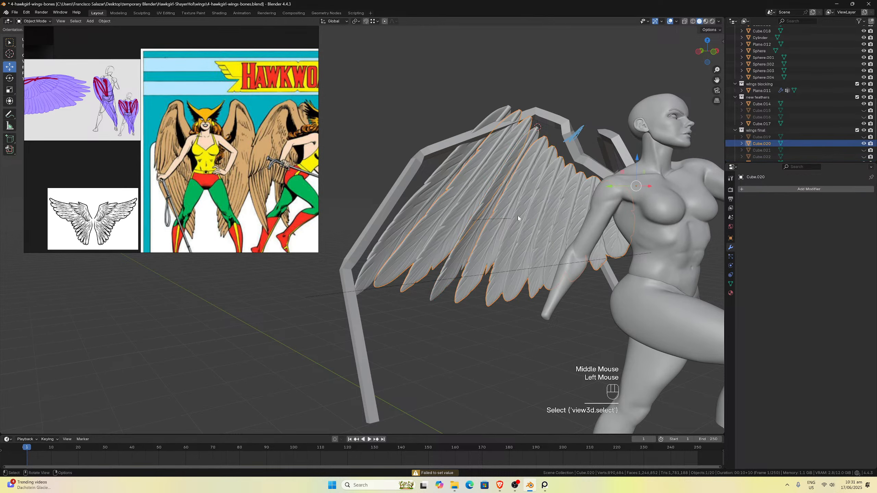
pyautogui.click(507, 218)
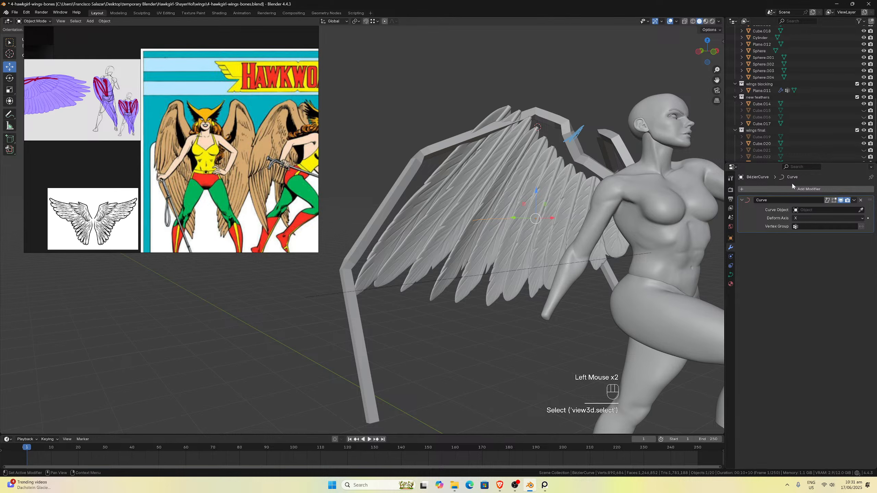
pyautogui.click(861, 201)
pyautogui.click(586, 212)
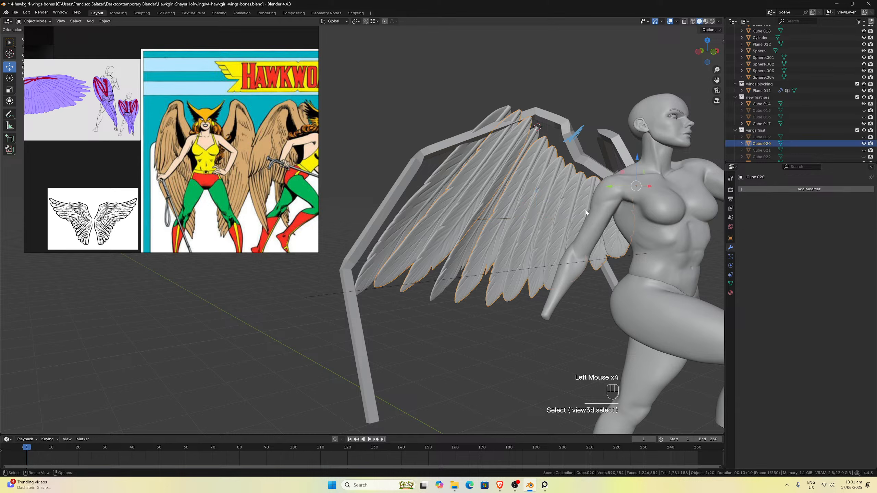
pyautogui.click(503, 218)
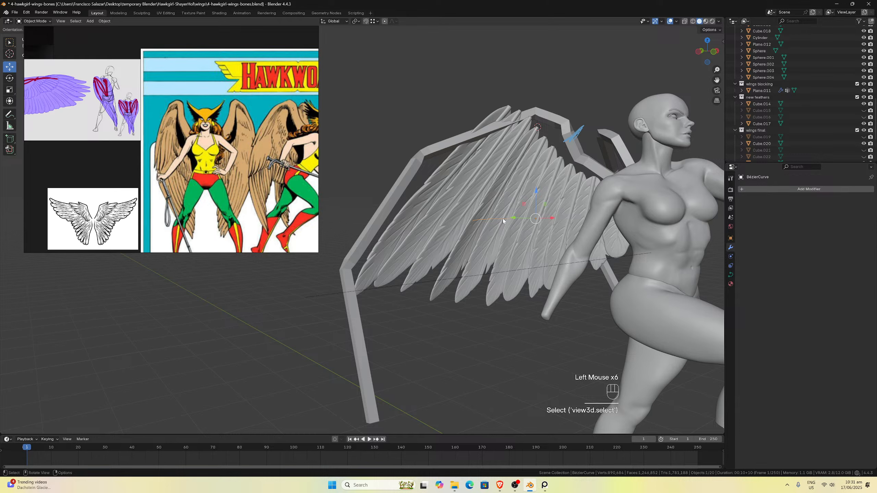
pyautogui.press('x')
pyautogui.click(503, 218)
# Add a Path curve at the 3D cursor near the peak of the wing frame.
pyautogui.hotkey('shift', 'a')
pyautogui.moveTo(523, 213)
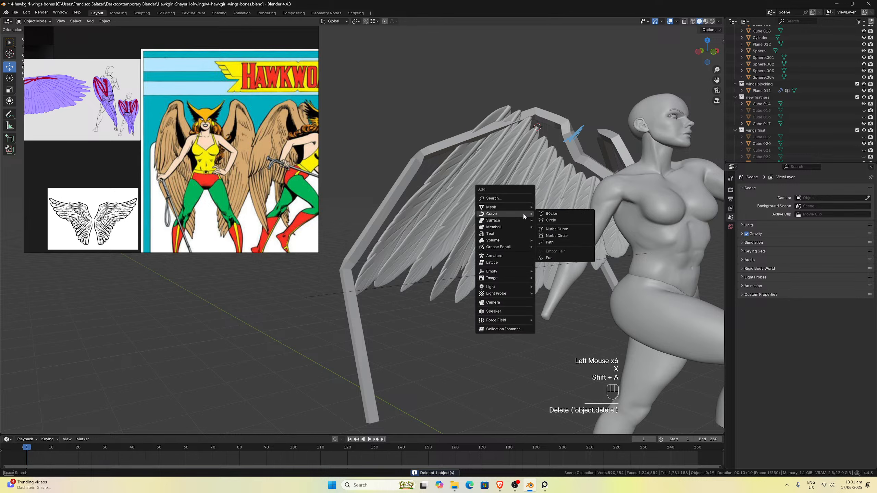
pyautogui.click(553, 242)
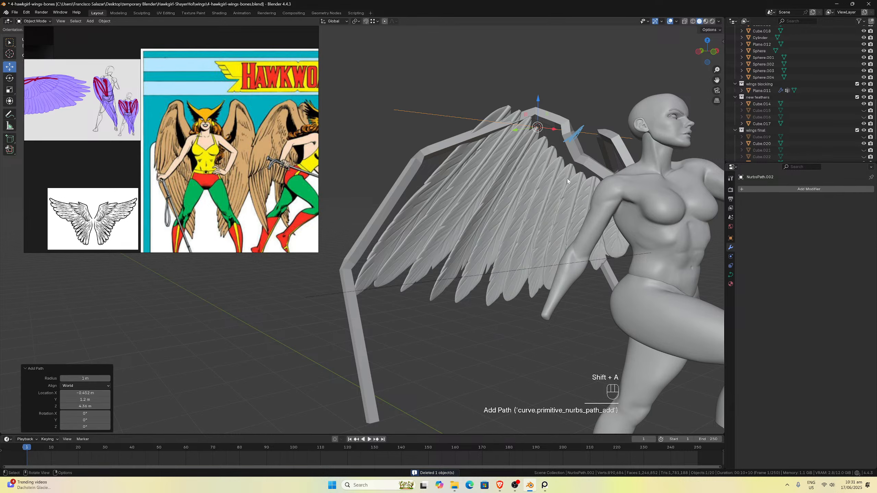
# Add a Curve modifier to the main feather group Cube.020 and assign the new path as its curve object.
pyautogui.moveTo(568, 178); pyautogui.dragTo(618, 206, button='middle')
pyautogui.click(629, 211)
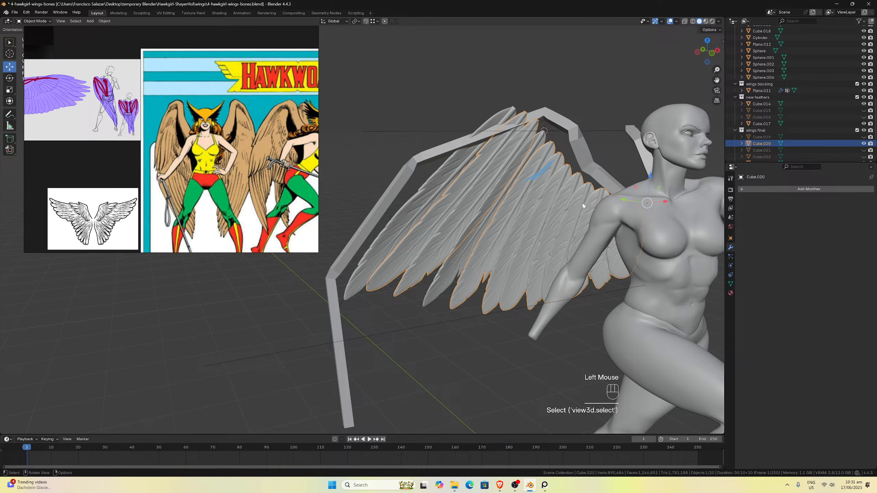
pyautogui.click(747, 189)
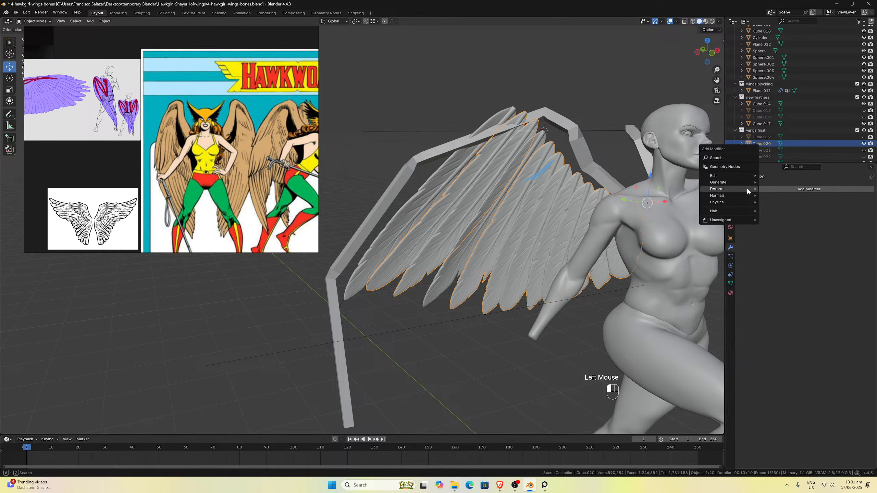
pyautogui.moveTo(747, 189)
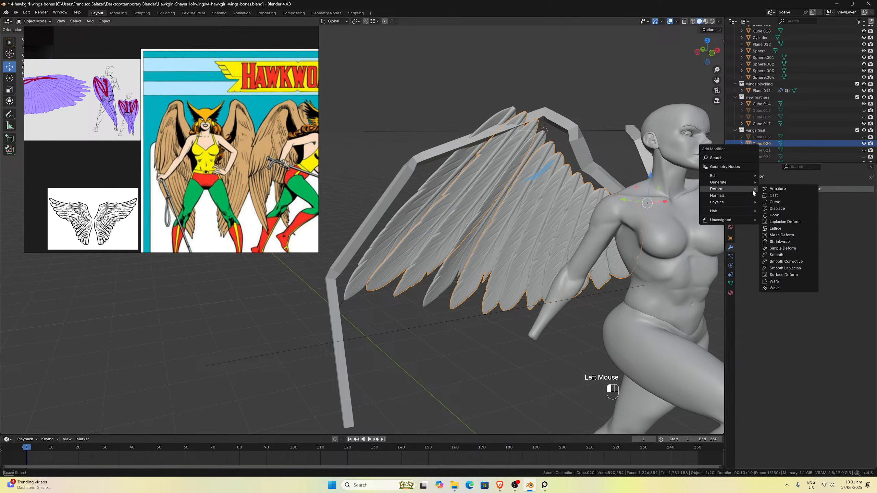
pyautogui.click(783, 202)
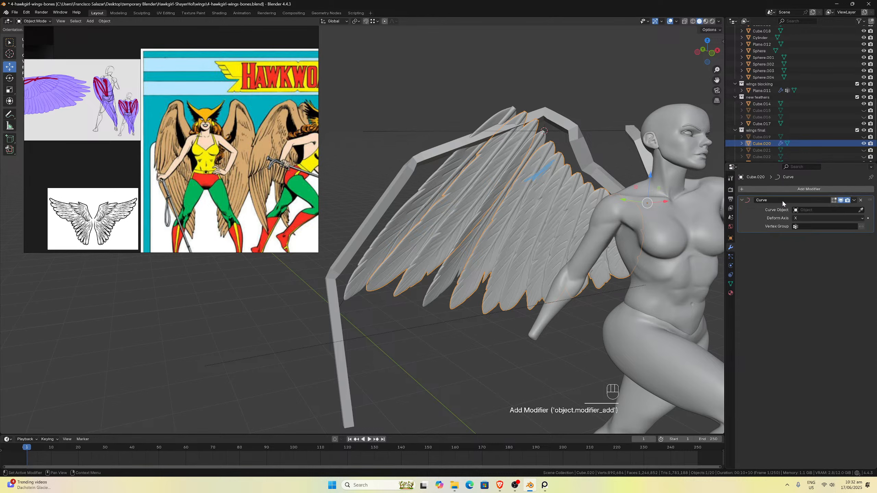
pyautogui.doubleClick(862, 210)
pyautogui.click(557, 131)
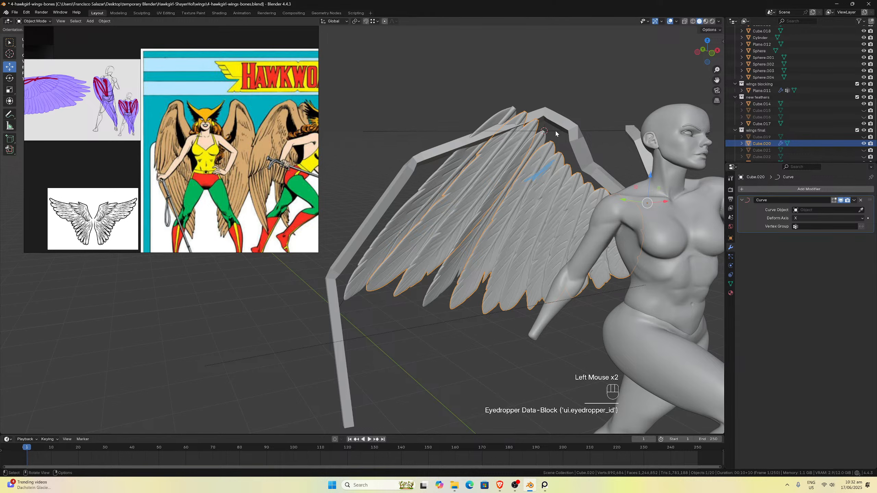
pyautogui.click(861, 209)
pyautogui.click(591, 131)
# Try moving the path's outer end control point in Edit Mode.
pyautogui.scroll(-2, 573, 141)
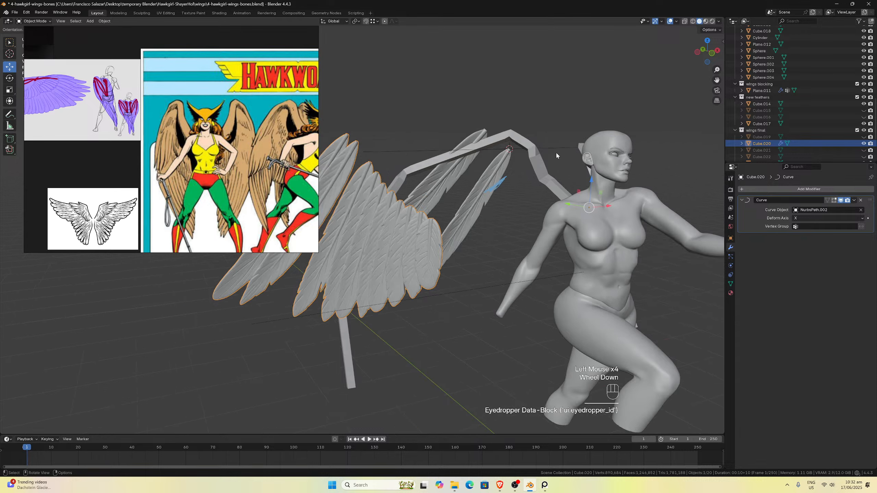
pyautogui.moveTo(556, 151); pyautogui.dragTo(458, 192, button='middle')
pyautogui.click(462, 190)
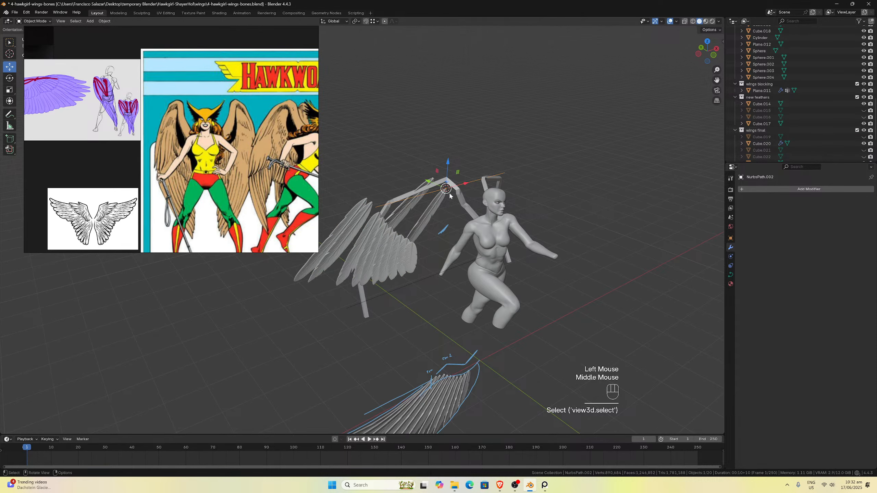
pyautogui.press('Tab')
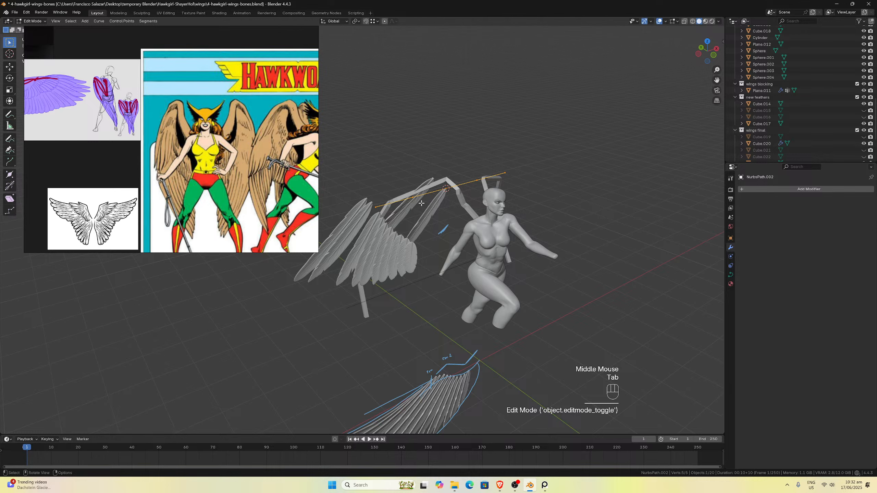
pyautogui.click(377, 207)
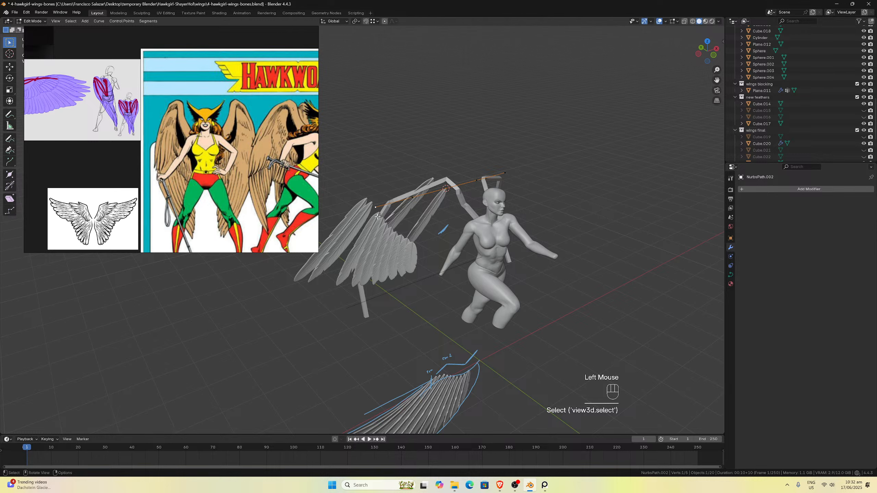
pyautogui.press('g')
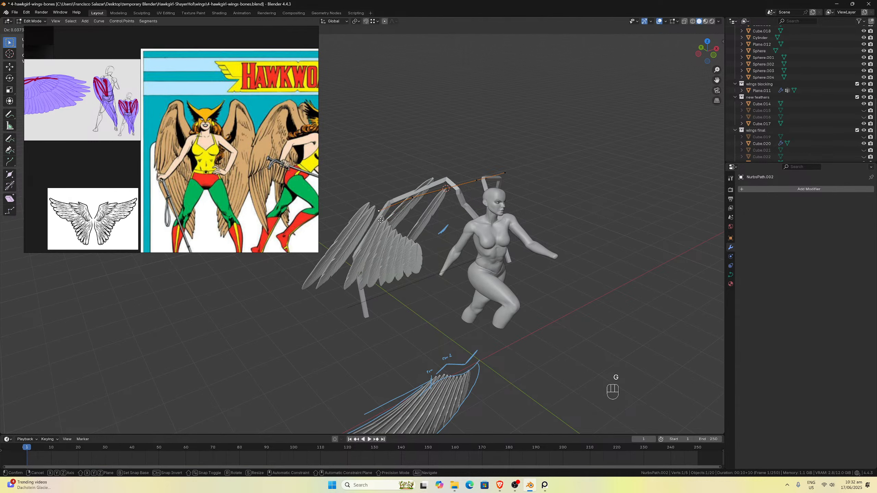
pyautogui.click(385, 227)
pyautogui.hotkey('ctrl', 'z')
pyautogui.scroll(1, 404, 206)
pyautogui.moveTo(404, 207); pyautogui.dragTo(391, 186, button='middle')
pyautogui.press('Tab')
# Select the main feather group and move the reference image window clear of the viewport header.
pyautogui.click(378, 233)
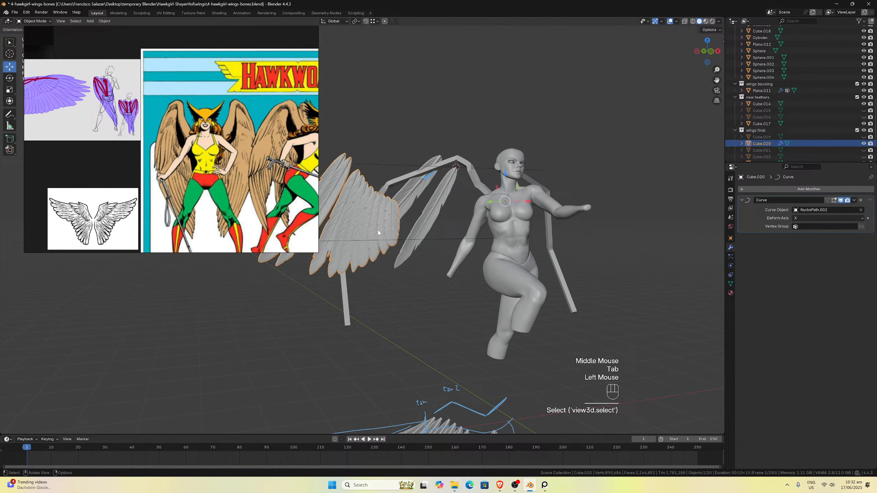
pyautogui.doubleClick(692, 77)
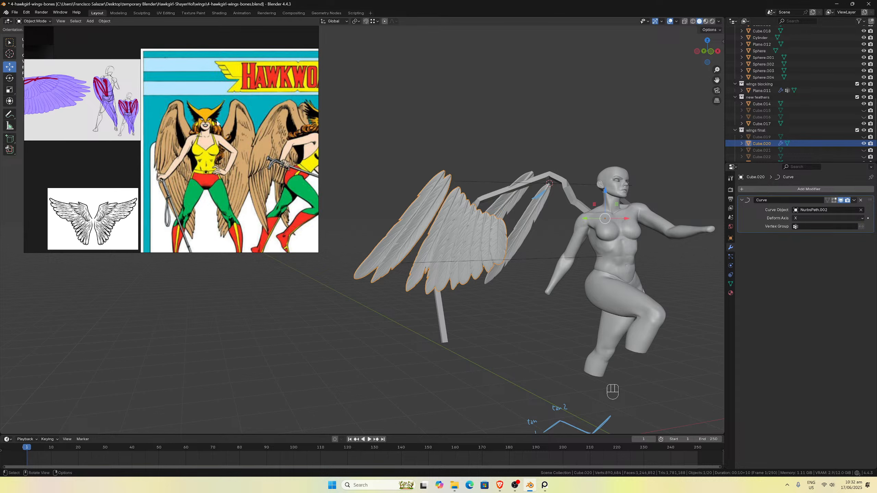
pyautogui.moveTo(296, 62); pyautogui.dragTo(288, 179)
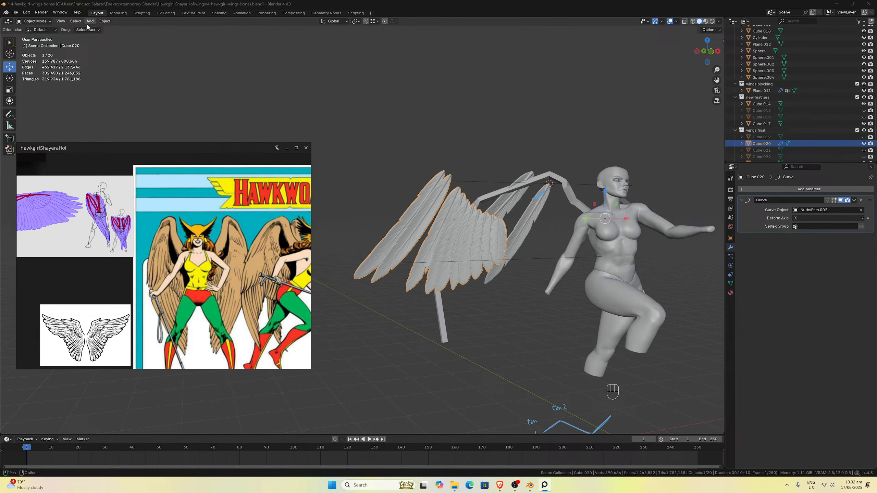
# Try setting the feather group's origin to its Center of Mass (Volume).
pyautogui.click(46, 25)
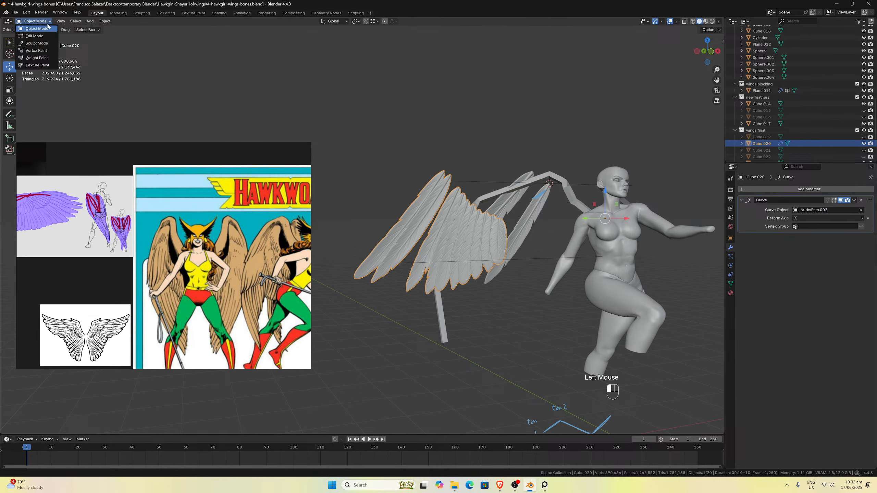
pyautogui.click(105, 21)
pyautogui.moveTo(128, 30)
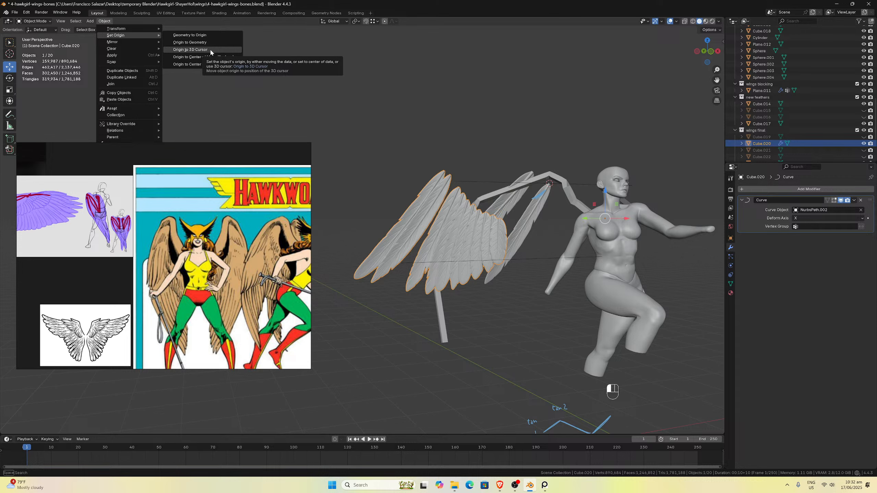
pyautogui.click(213, 67)
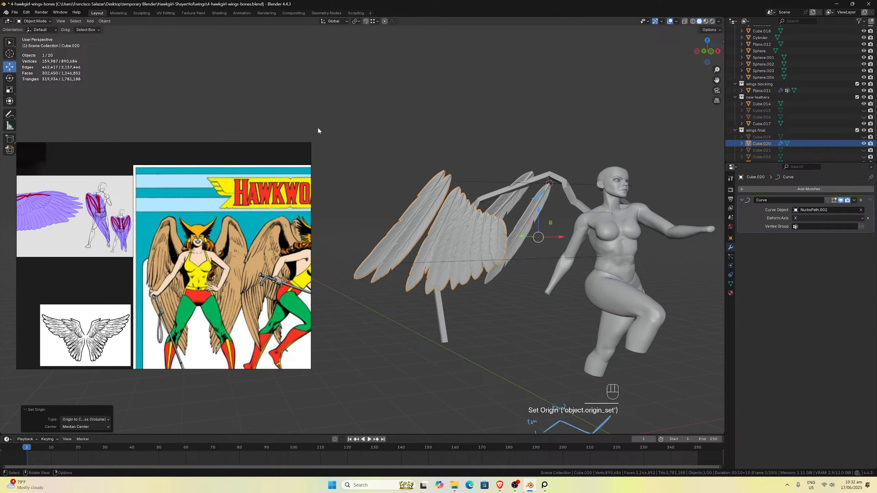
pyautogui.click(469, 202)
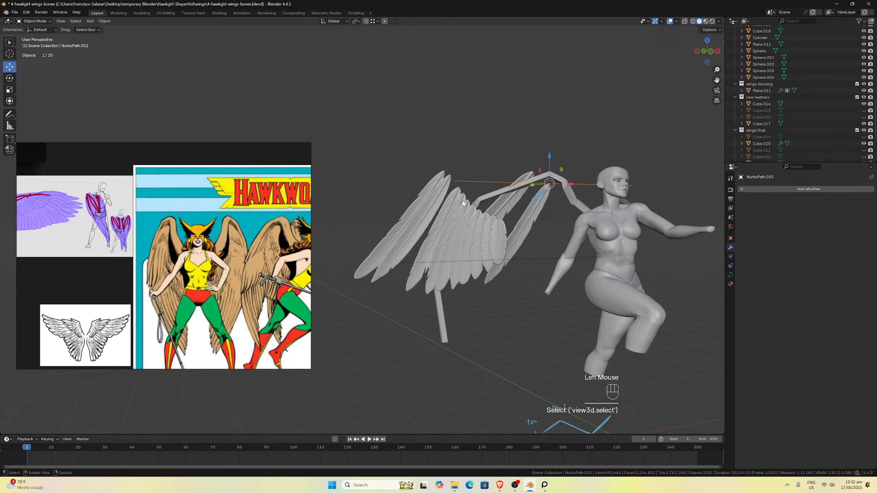
pyautogui.hotkey('ctrl', 'z')
pyautogui.hotkey('ctrl', 'z')
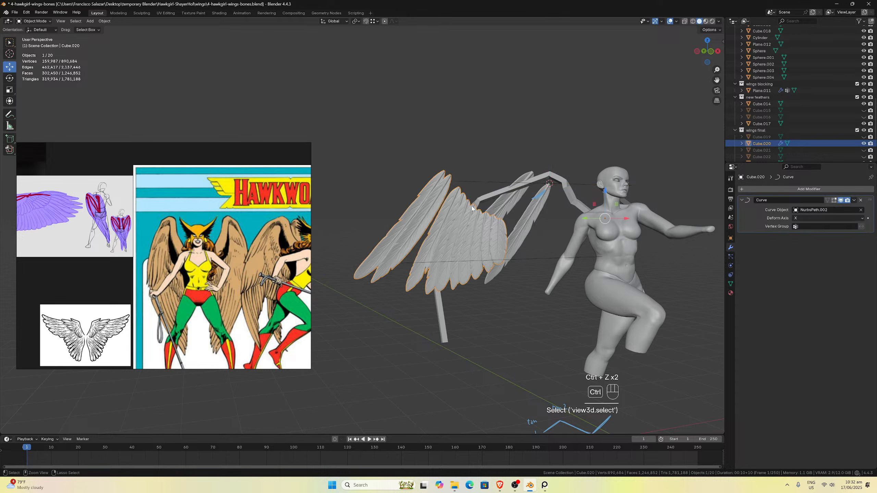
# Try the Y, Z, -X, -Y and -Z deform axes in the feather group's Curve modifier.
pyautogui.click(467, 177)
pyautogui.click(470, 180)
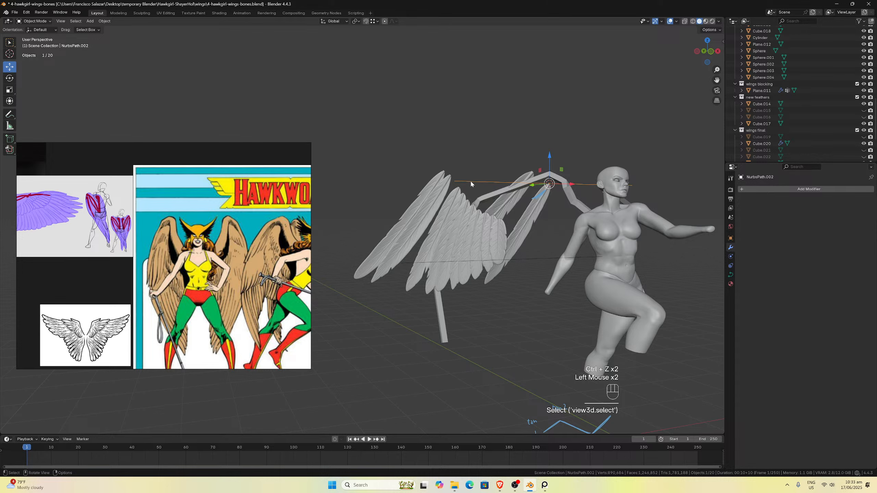
pyautogui.click(457, 201)
pyautogui.click(842, 219)
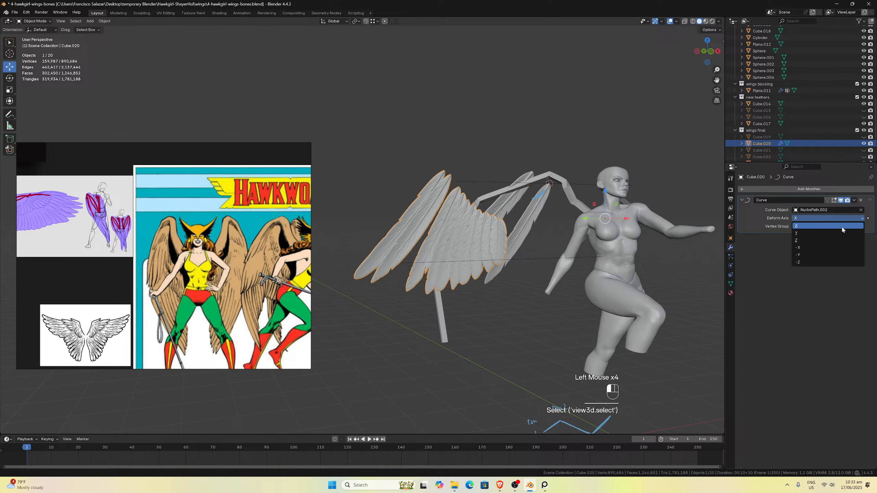
pyautogui.click(826, 234)
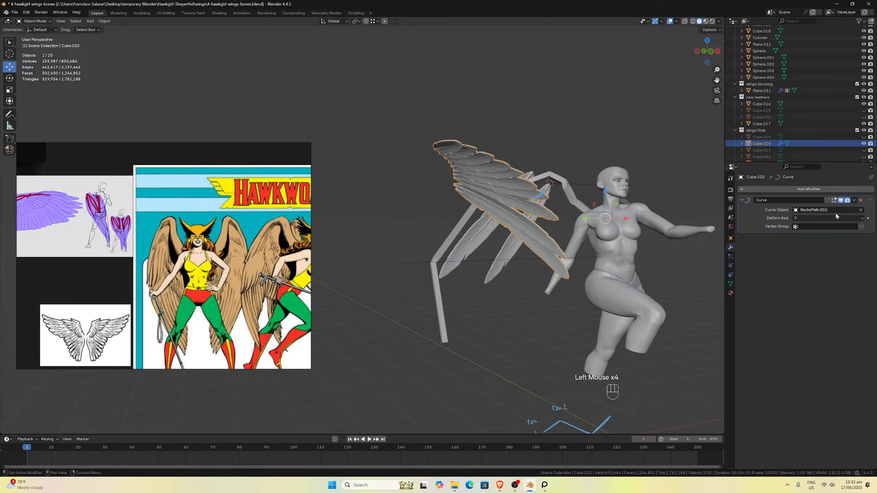
pyautogui.click(832, 218)
pyautogui.click(808, 240)
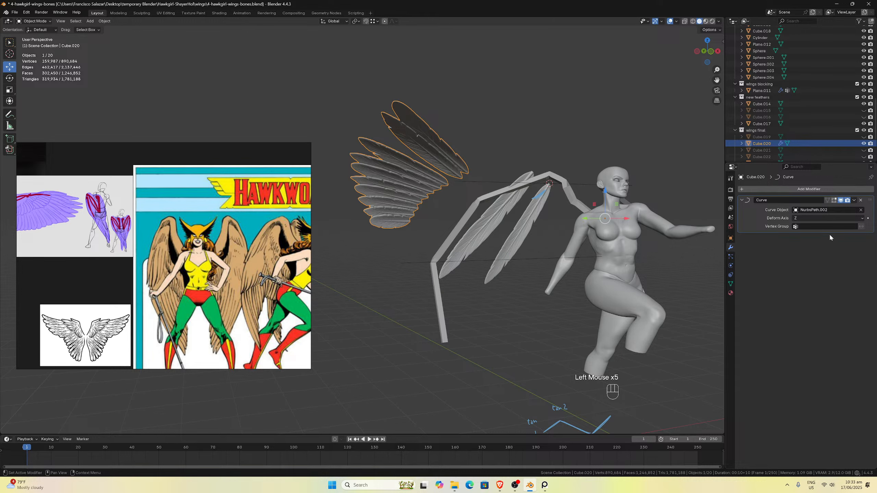
pyautogui.click(828, 218)
pyautogui.click(809, 248)
pyautogui.click(823, 219)
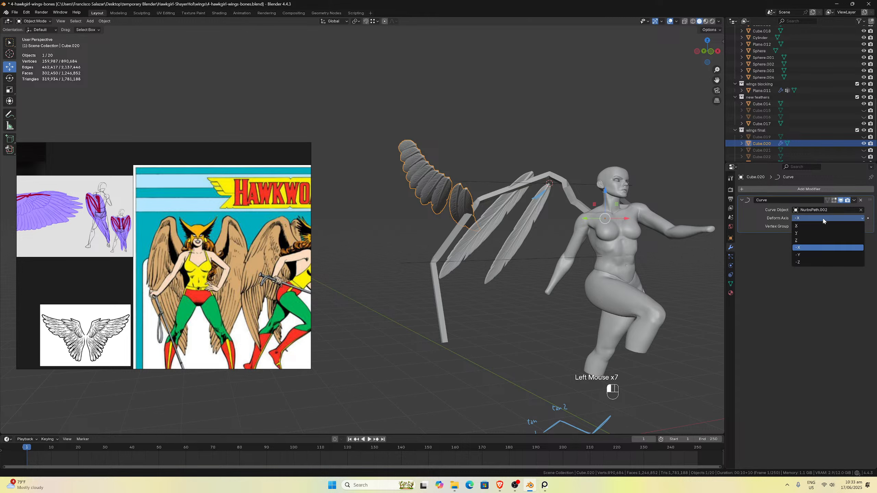
pyautogui.click(816, 254)
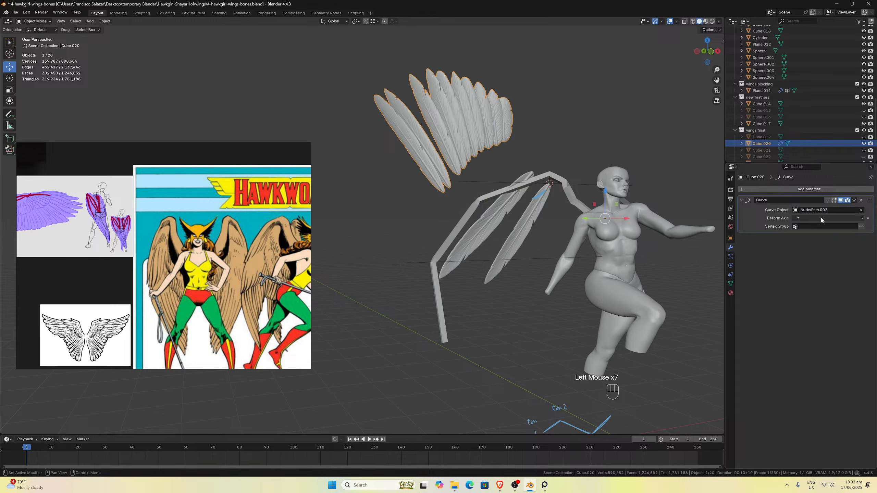
pyautogui.click(821, 218)
pyautogui.click(817, 261)
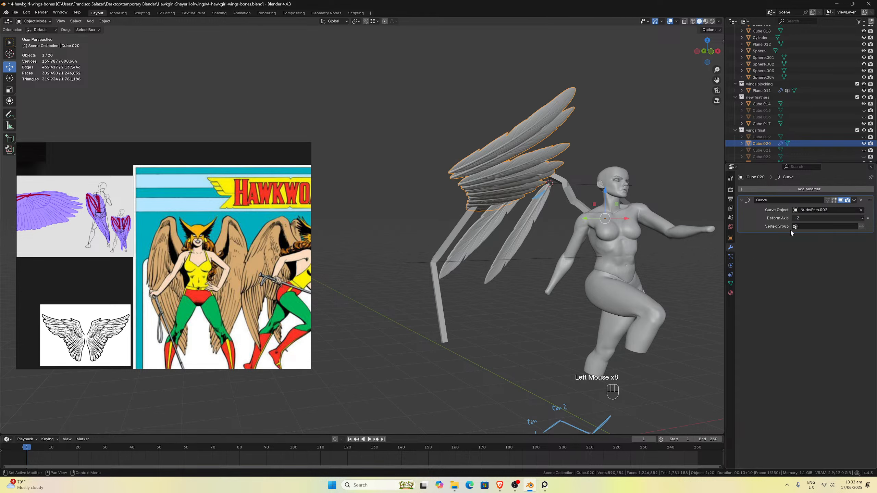
# Remove the Curve modifier from the main feather group Cube.020.
pyautogui.click(861, 200)
pyautogui.scroll(2, 565, 195)
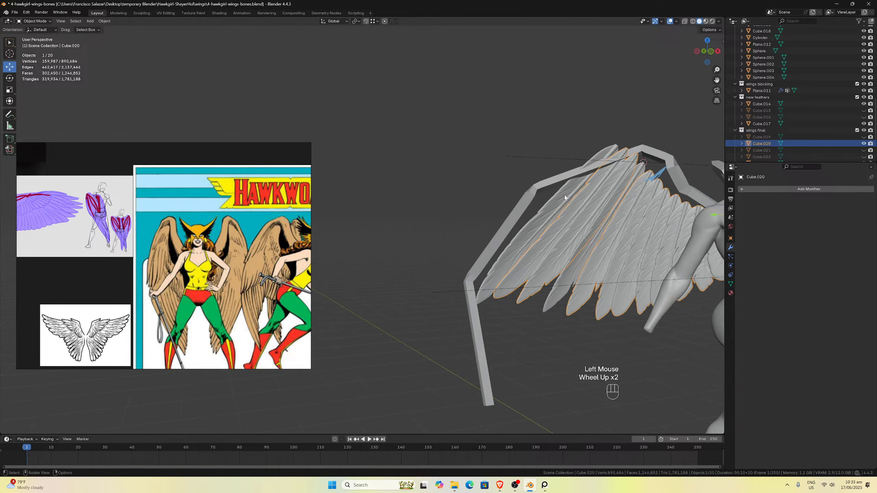
pyautogui.scroll(-1, 632, 165)
# Move the path straight down along Z from the peak of the wing frame.
pyautogui.click(634, 173)
pyautogui.moveTo(634, 173); pyautogui.dragTo(587, 189, button='middle')
pyautogui.scroll(-2, 588, 187)
pyautogui.scroll(1, 599, 173)
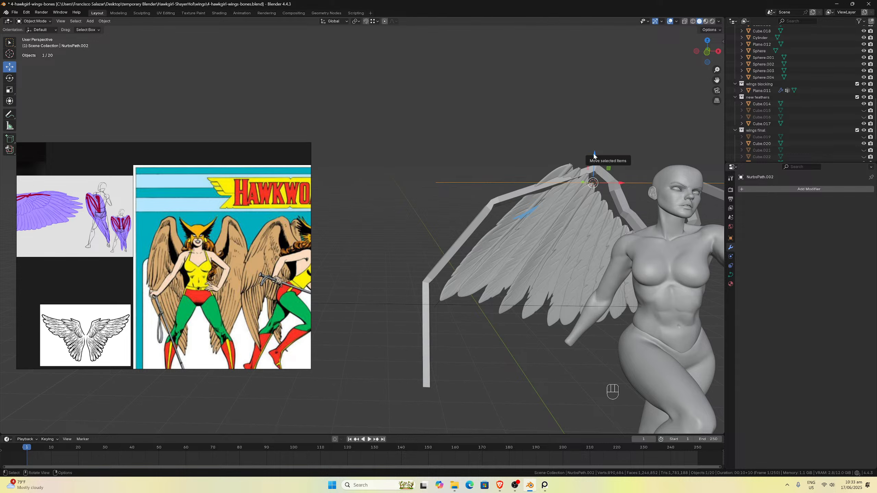
pyautogui.moveTo(593, 156); pyautogui.dragTo(607, 221)
pyautogui.scroll(-1, 607, 220)
pyautogui.moveTo(607, 220); pyautogui.dragTo(563, 279, button='middle')
pyautogui.scroll(2, 594, 249)
# Save the file and snap the 3D cursor to the origin of the main feather group.
pyautogui.click(561, 278)
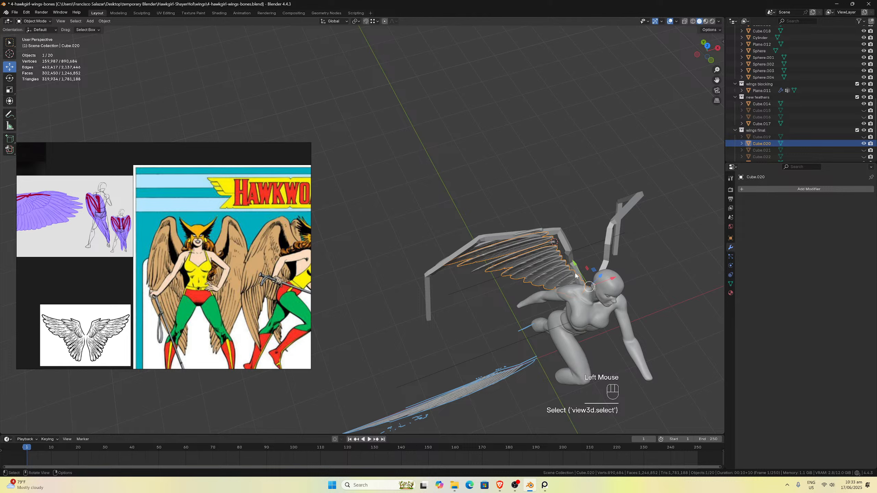
pyautogui.hotkey('ctrl', 's')
pyautogui.hotkey('shift', 's')
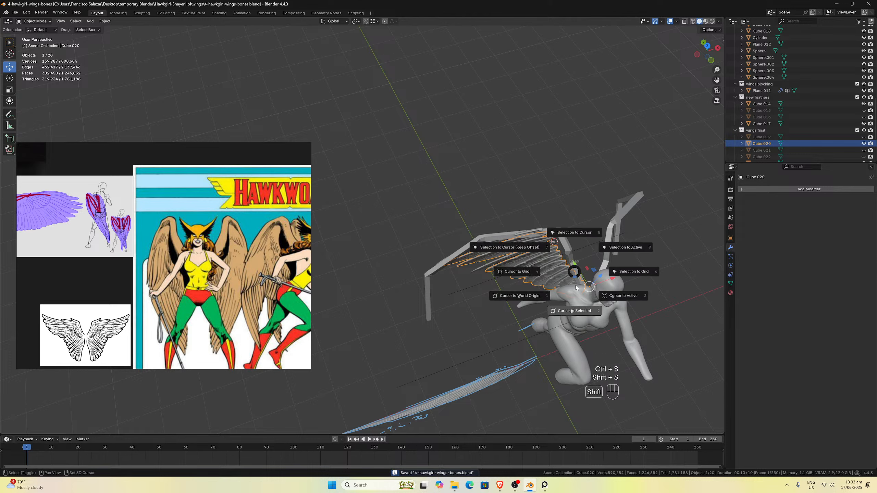
pyautogui.click(571, 311)
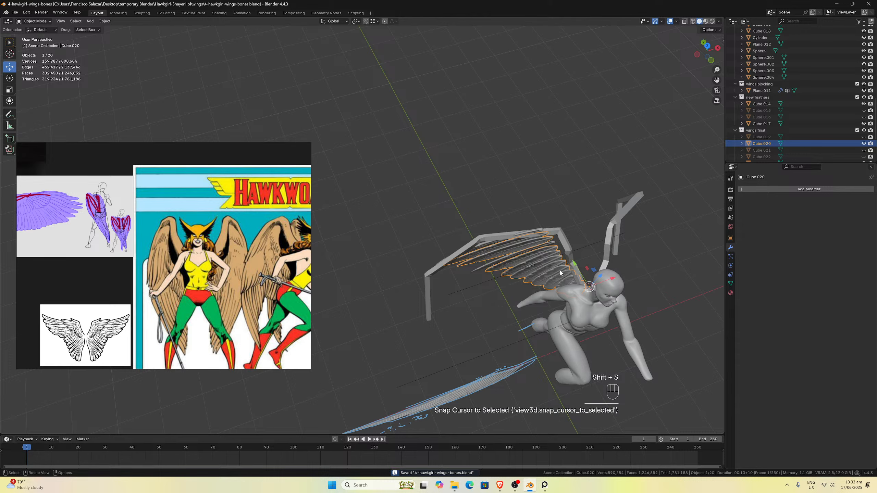
# Snap the path to the 3D cursor at the feather group's origin.
pyautogui.click(582, 247)
pyautogui.hotkey('shift', 's')
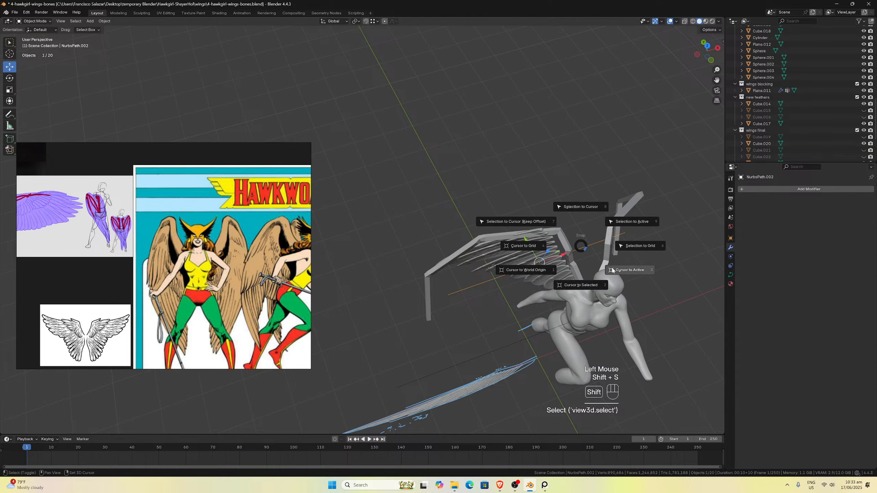
pyautogui.click(581, 208)
pyautogui.moveTo(569, 235); pyautogui.dragTo(569, 221, button='middle')
pyautogui.scroll(1, 568, 221)
# Add a Curve modifier to the feather group Cube.020 with the path NurbsPath.002 as its curve object.
pyautogui.click(591, 240)
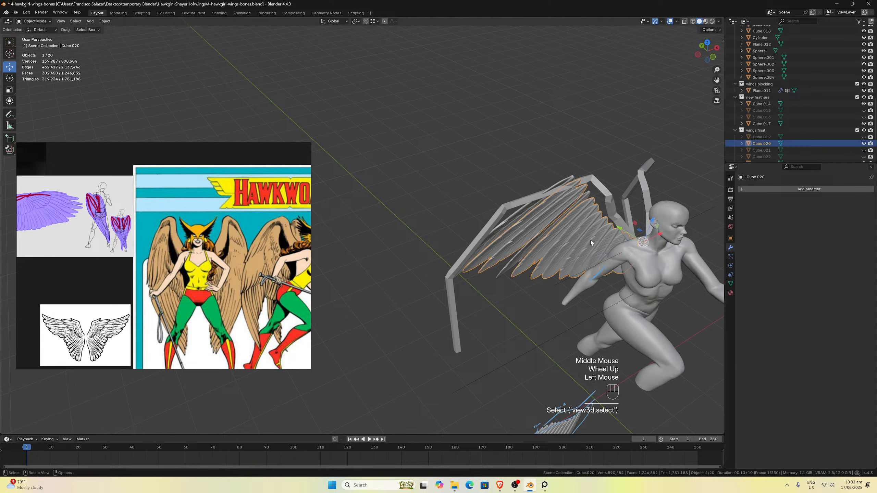
pyautogui.scroll(-1, 590, 241)
pyautogui.click(740, 191)
pyautogui.moveTo(754, 189)
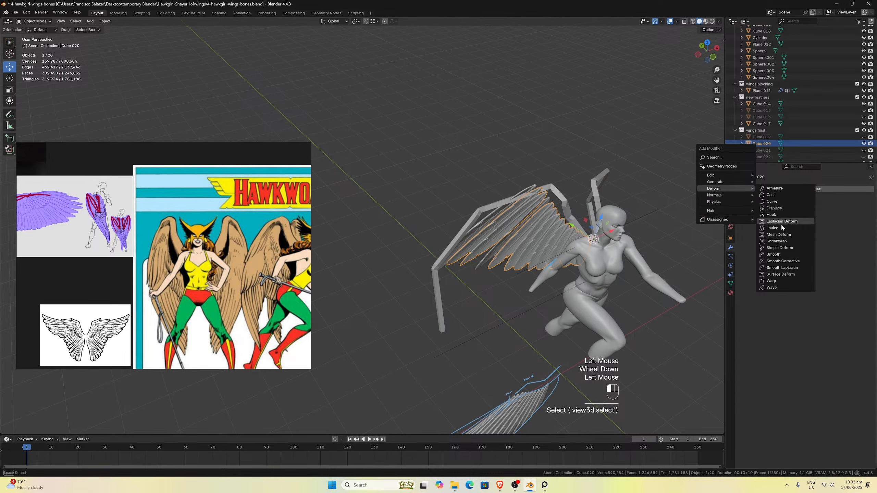
pyautogui.click(768, 203)
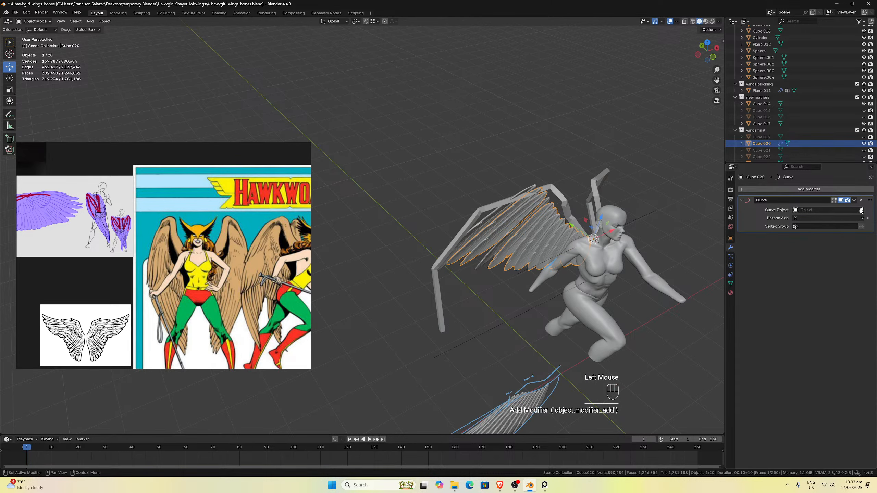
pyautogui.click(861, 211)
pyautogui.click(638, 217)
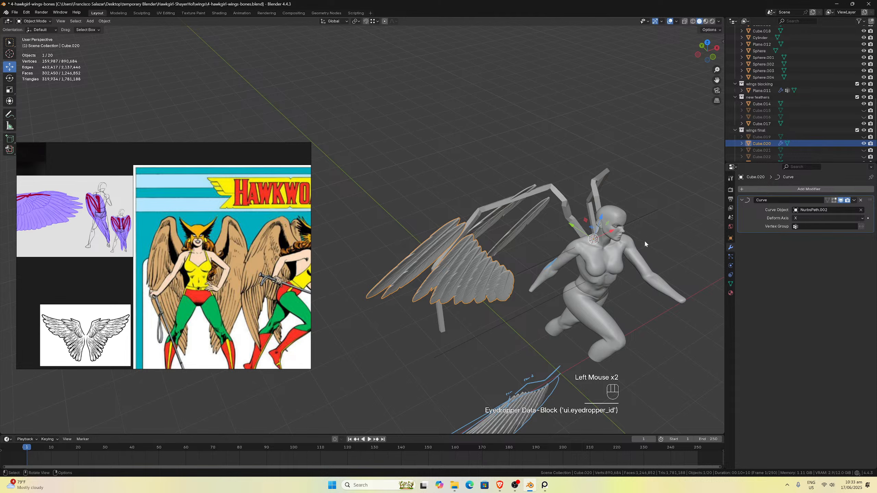
# Test the -X and -Y deform axes on the feather group's Curve modifier and set the axis to -Z.
pyautogui.moveTo(644, 244); pyautogui.dragTo(696, 210, button='middle')
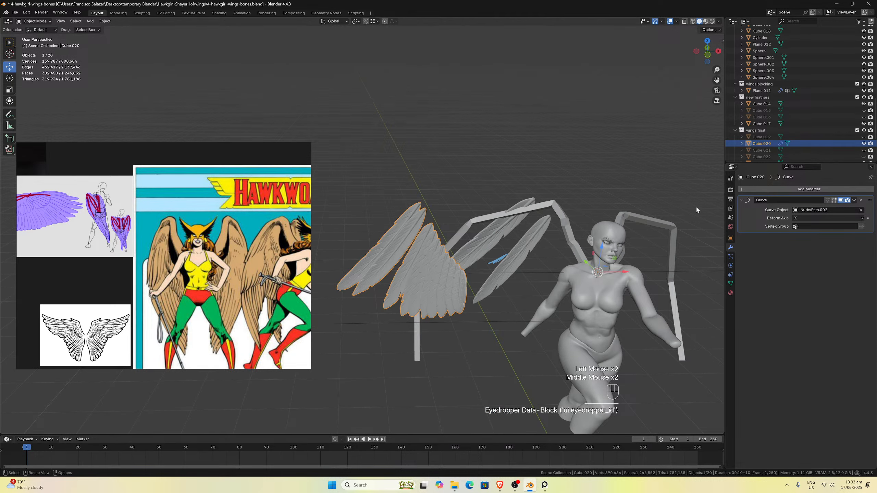
pyautogui.click(805, 218)
pyautogui.click(800, 248)
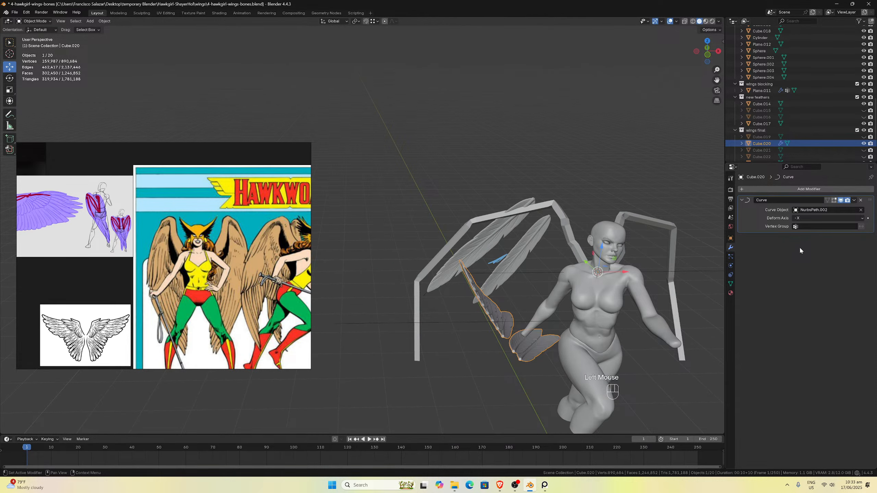
pyautogui.click(803, 218)
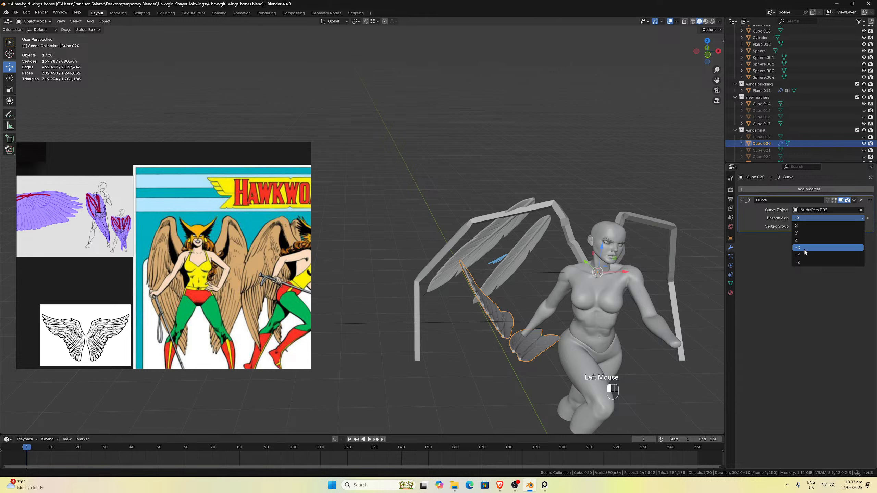
pyautogui.click(803, 254)
pyautogui.click(805, 220)
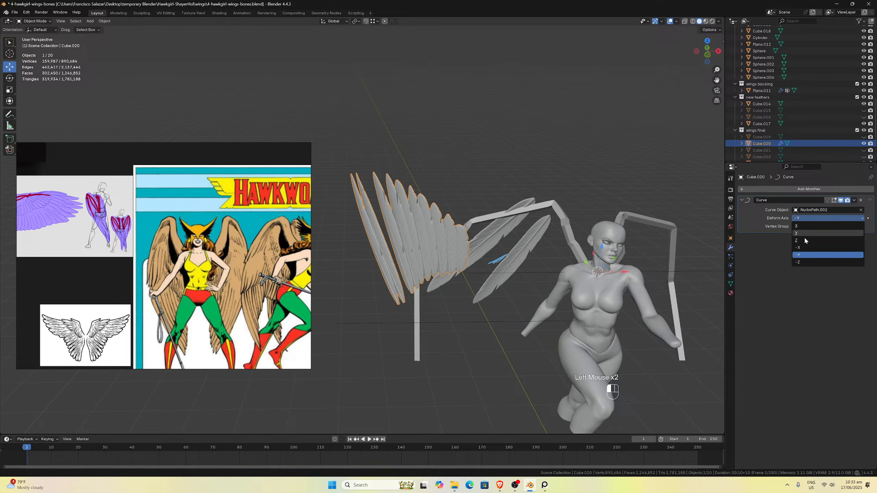
pyautogui.click(803, 262)
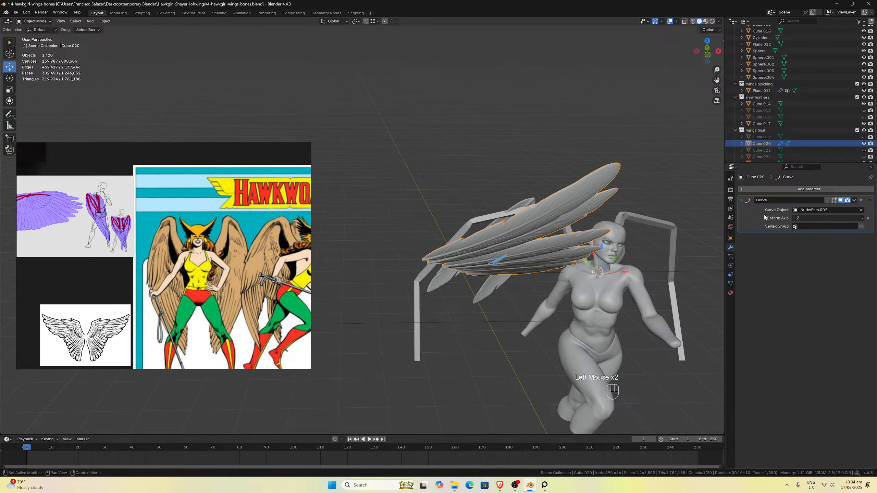
# Set the feather group's Curve modifier deform axis to X and move the group's whole mesh about 1.85 m along X.
pyautogui.click(804, 218)
pyautogui.click(803, 225)
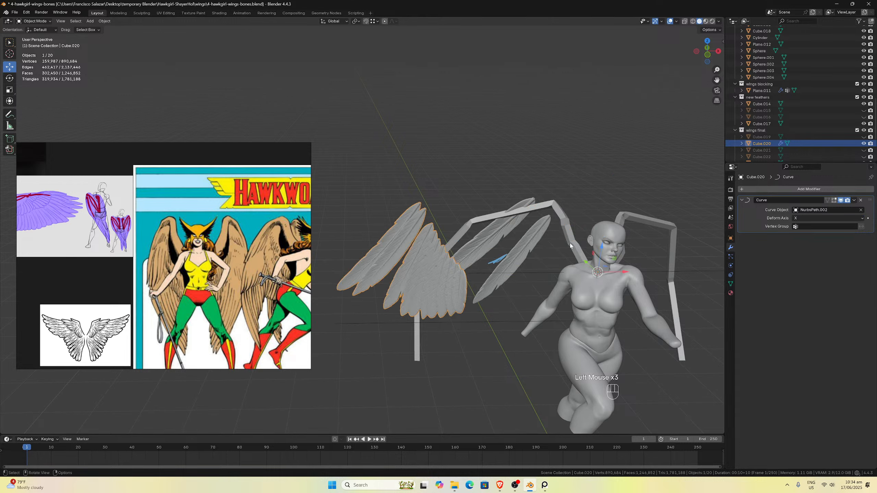
pyautogui.scroll(-2, 432, 287)
pyautogui.press('Tab')
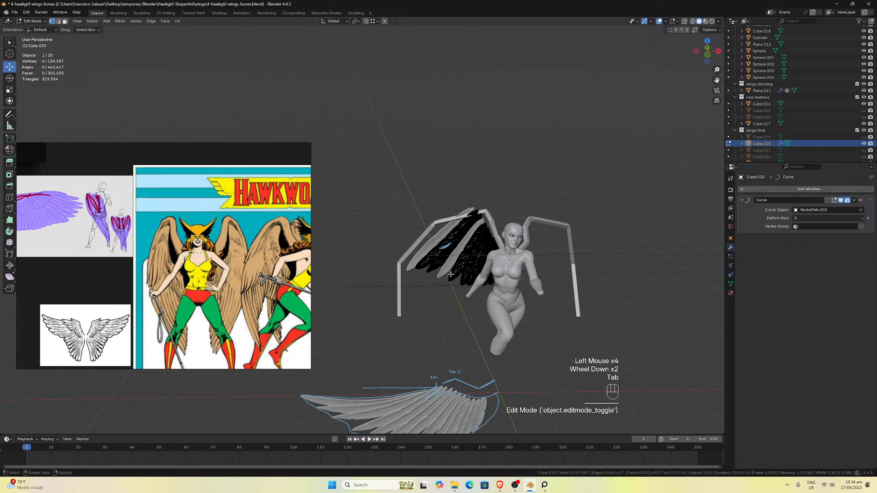
pyautogui.press('a')
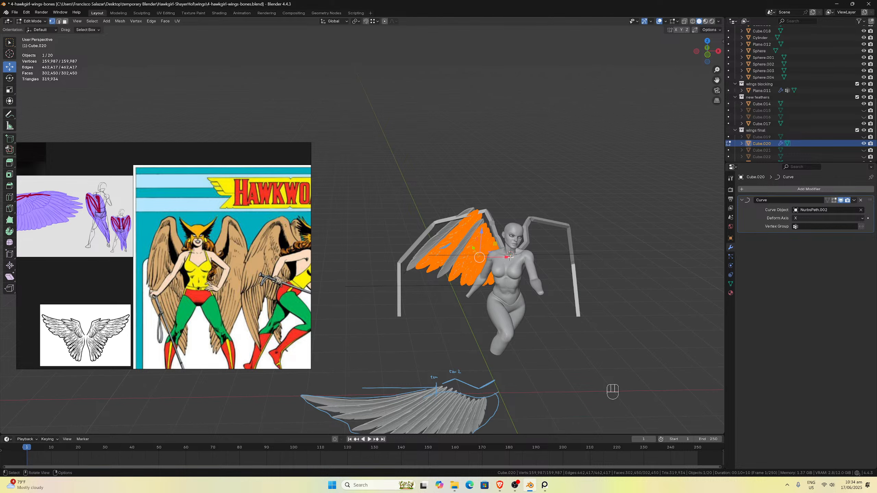
pyautogui.moveTo(504, 260); pyautogui.dragTo(504, 252, button='middle')
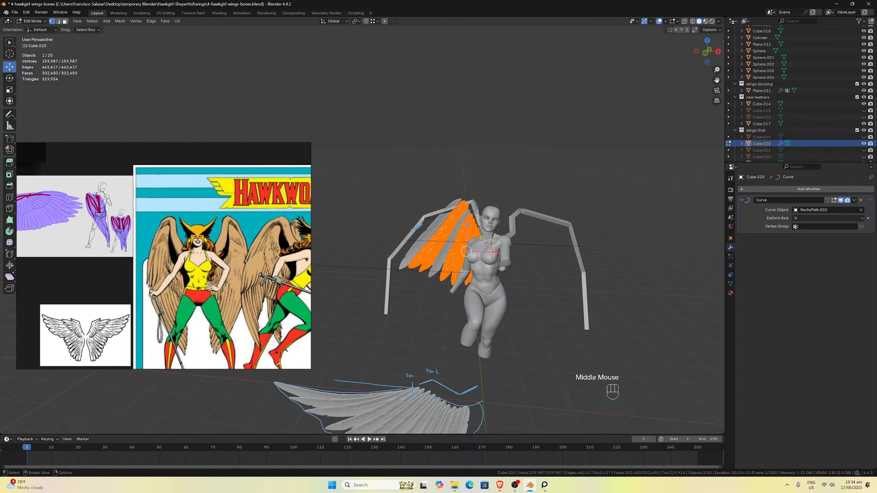
pyautogui.moveTo(494, 253); pyautogui.dragTo(574, 262)
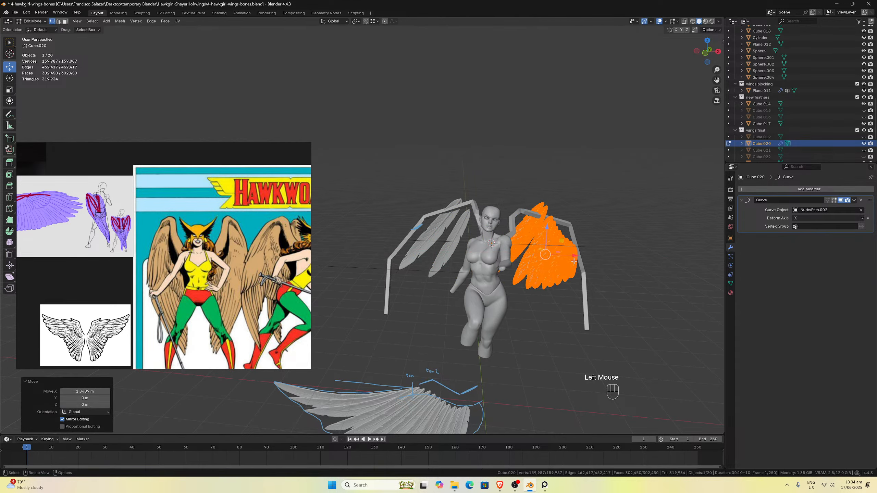
pyautogui.press('Tab')
pyautogui.moveTo(574, 261); pyautogui.dragTo(483, 227, button='middle')
pyautogui.scroll(1, 483, 227)
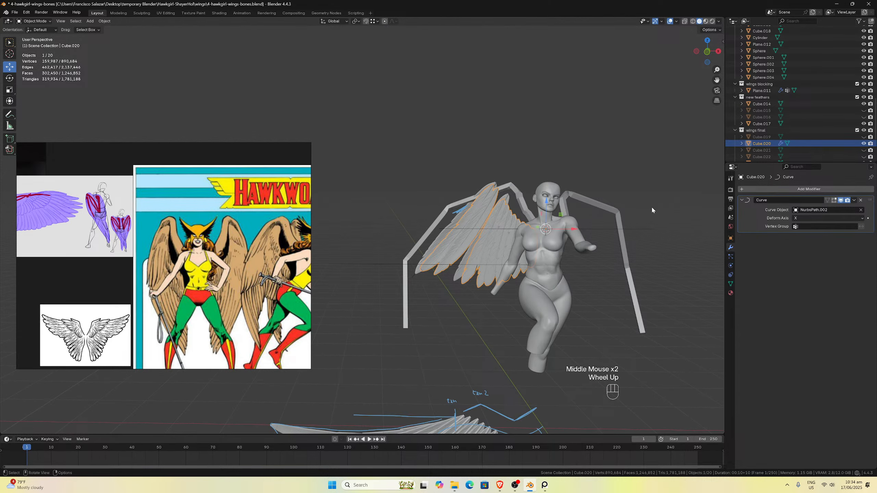
# Turn the Curve modifier's viewport display off and back on to compare the feathers' original and deformed positions.
pyautogui.click(840, 202)
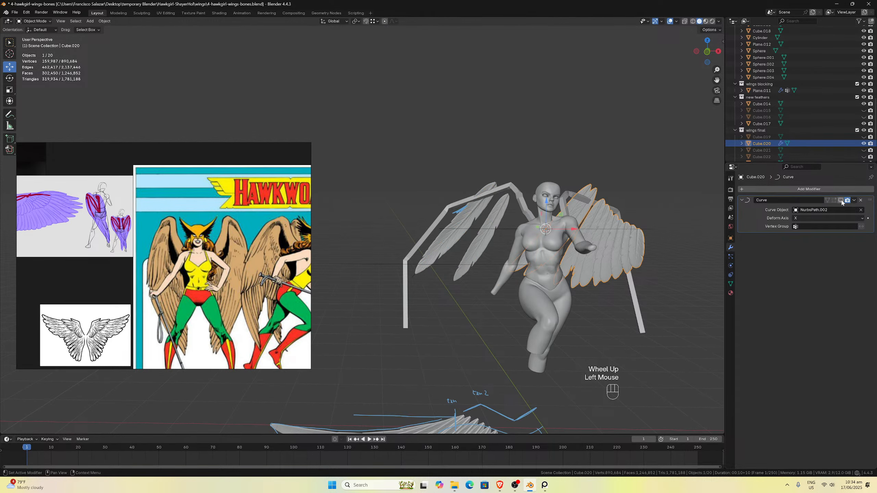
pyautogui.click(841, 201)
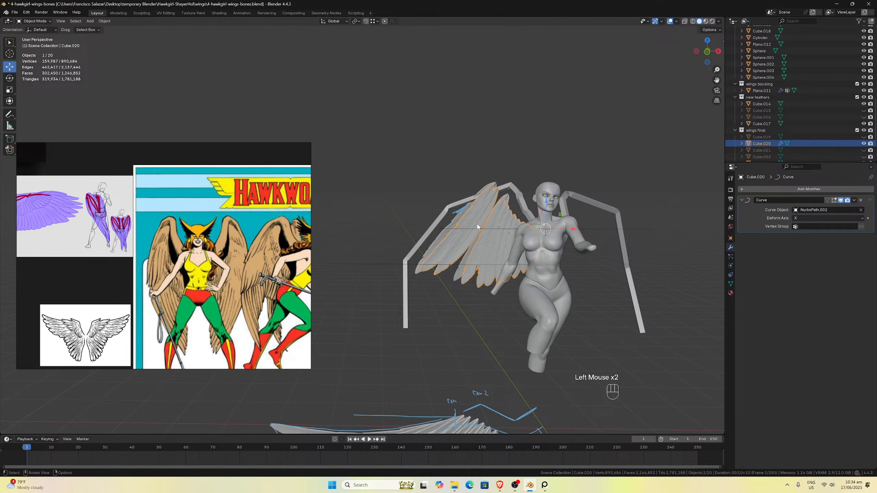
pyautogui.moveTo(480, 229); pyautogui.dragTo(572, 239, button='middle')
pyautogui.scroll(2, 477, 255)
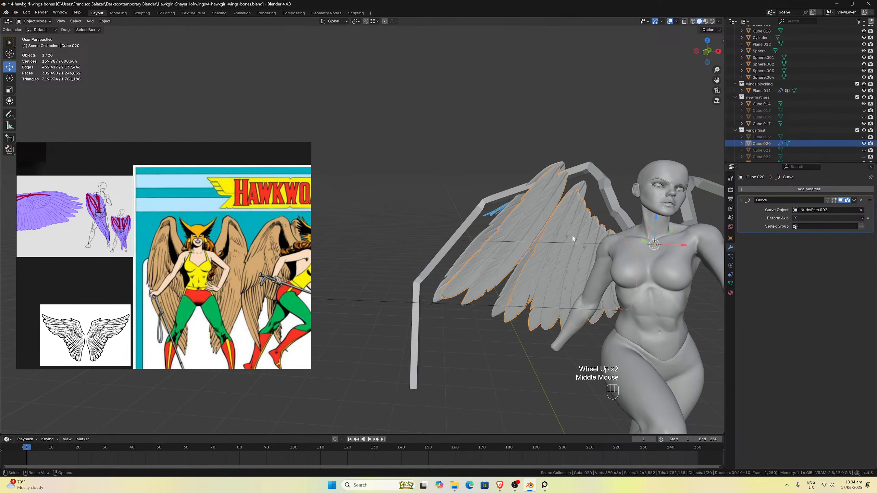
pyautogui.moveTo(669, 236); pyautogui.dragTo(592, 217, button='middle')
# Undo the recent edits to the feather group, including the mesh move, and redo them to compare both states.
pyautogui.hotkey('ctrl', 'z')
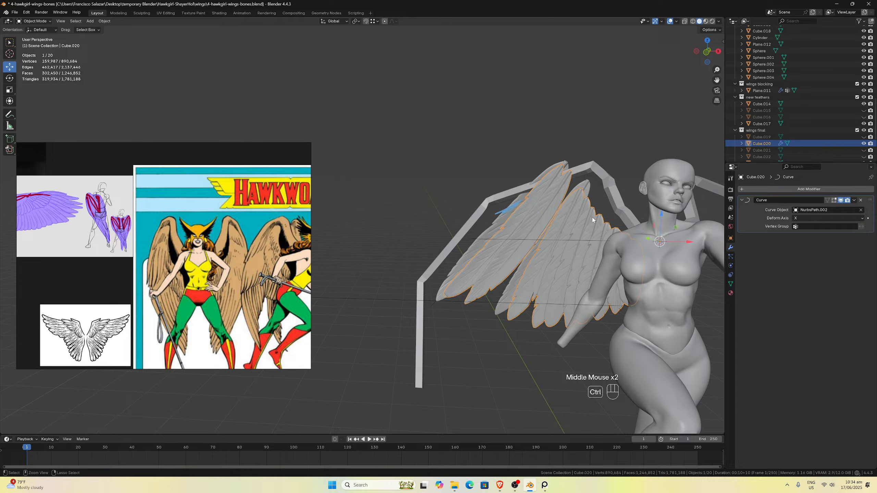
pyautogui.hotkey('ctrl', 'z')
pyautogui.hotkey('ctrl', 'z')
pyautogui.hotkey('ctrl', 'z')
pyautogui.hotkey('ctrl', 'z')
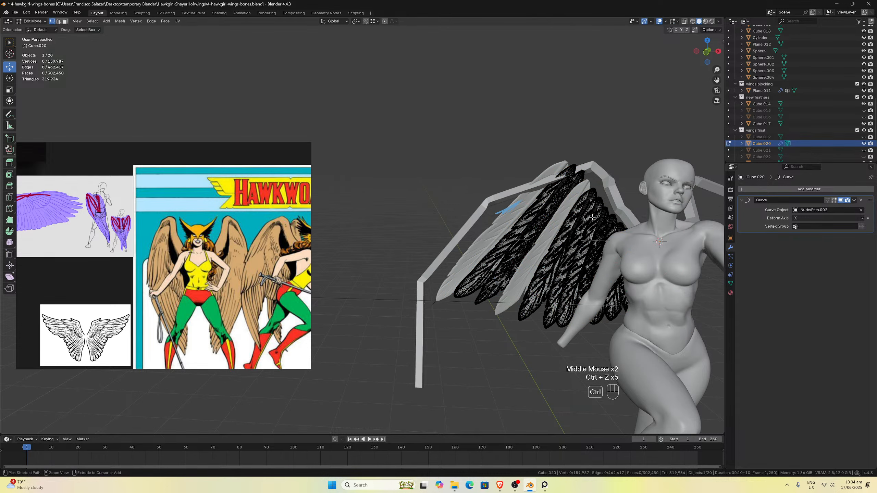
pyautogui.hotkey('ctrl', 'shift', 'z')
pyautogui.hotkey('ctrl', 'shift', 'z')
pyautogui.hotkey('ctrl', 'shift', 'z')
pyautogui.hotkey('ctrl', 'shift', 'z')
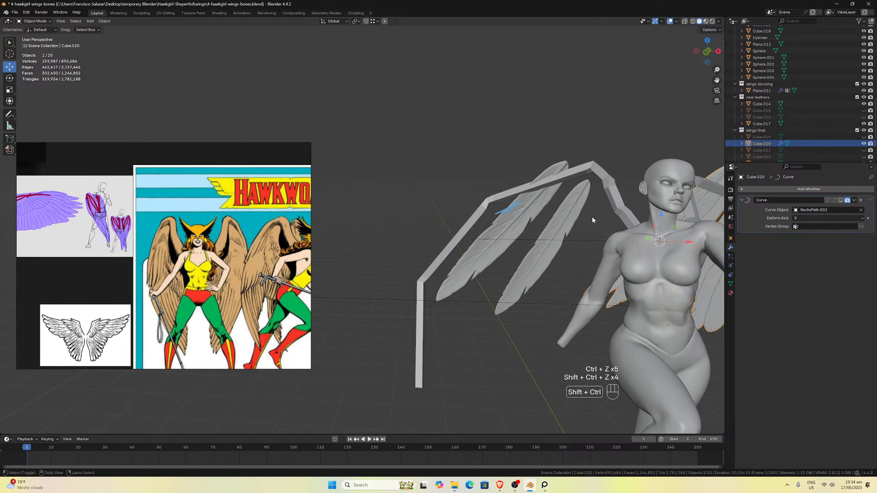
pyautogui.hotkey('ctrl', 'shift', 'z')
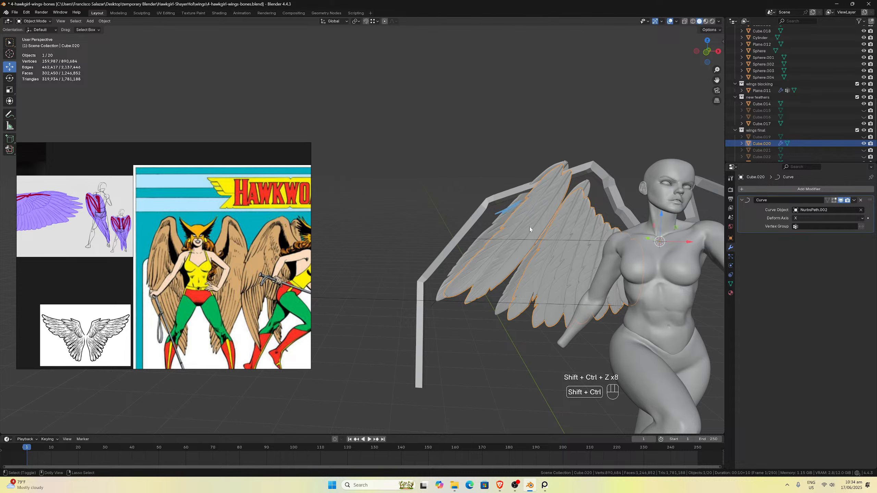
# Try rotating the path NurbsPath.002 to see how the feathers follow, and undo the rotation.
pyautogui.click(538, 239)
pyautogui.moveTo(539, 239); pyautogui.dragTo(546, 286, button='middle')
pyautogui.scroll(1, 538, 253)
pyautogui.scroll(-1, 538, 253)
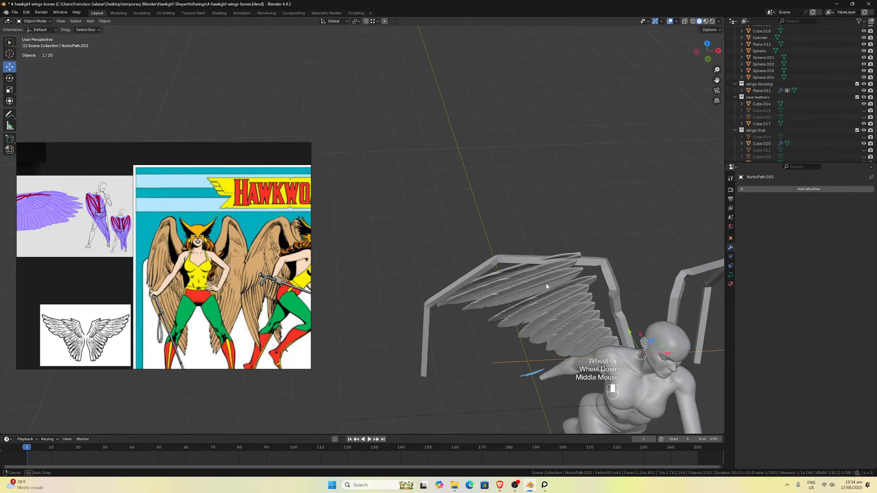
pyautogui.press('r')
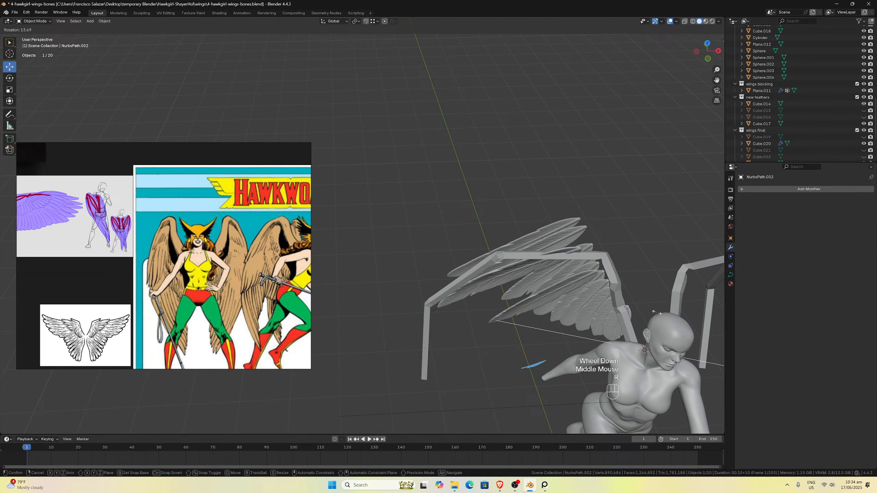
pyautogui.click(656, 313)
pyautogui.hotkey('ctrl', 'z')
# Move the control point at the wing-side end of NurbsPath.002 downward to test the feather bend.
pyautogui.press('Tab')
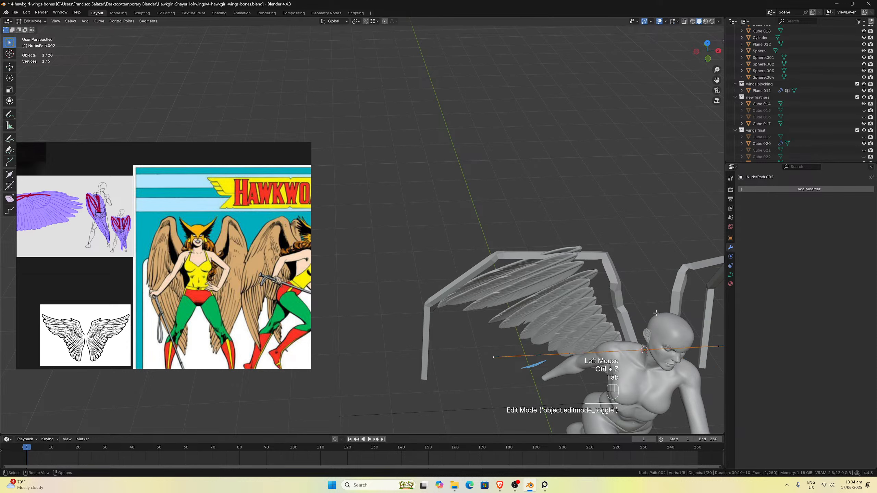
pyautogui.click(488, 357)
pyautogui.press('g')
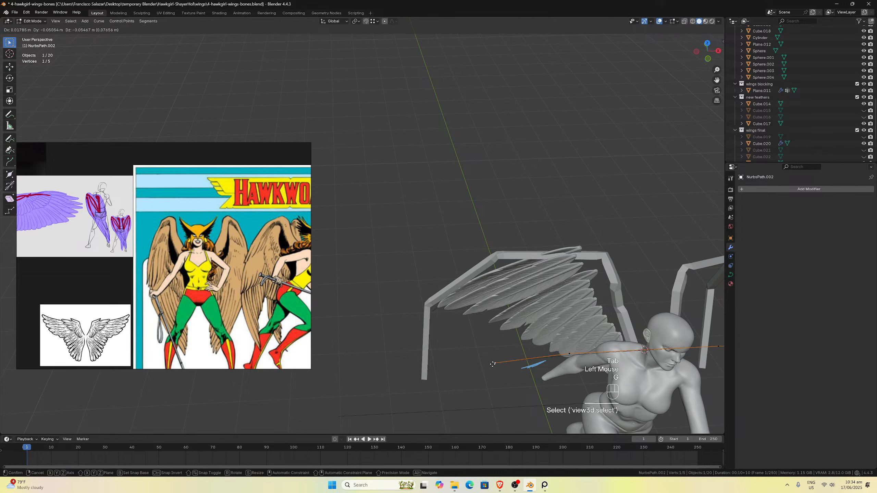
pyautogui.click(503, 391)
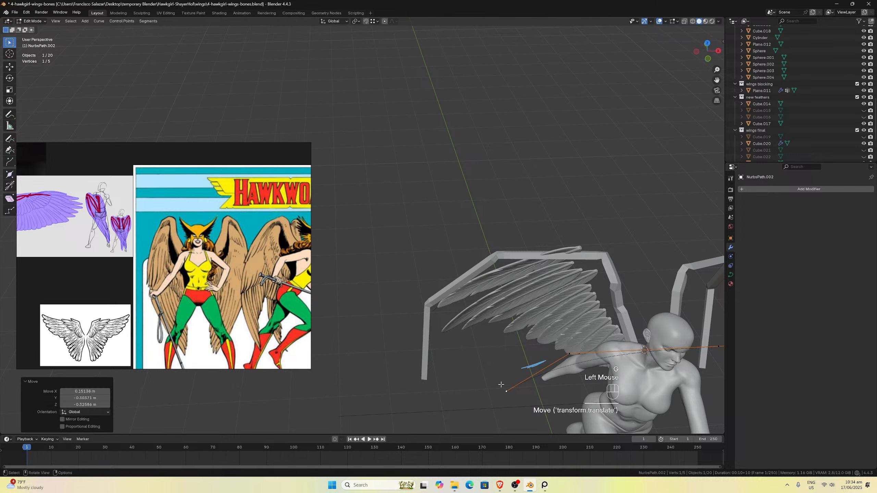
pyautogui.moveTo(504, 391); pyautogui.dragTo(499, 304, button='middle')
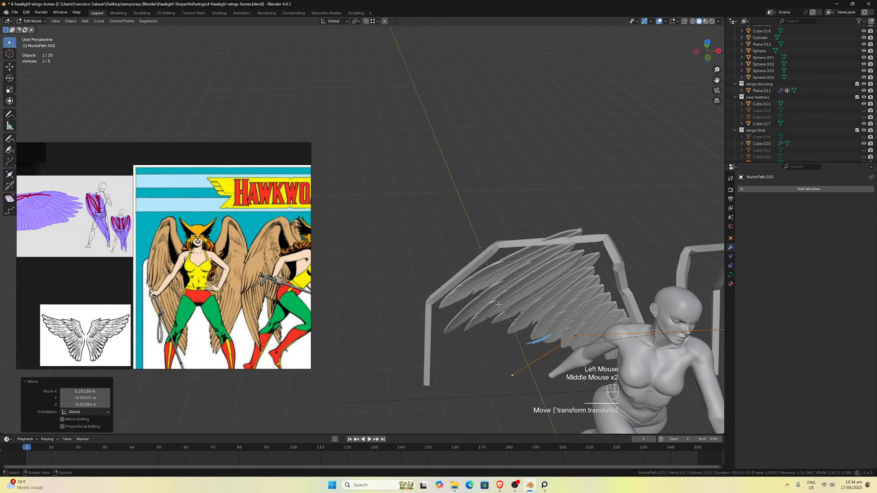
pyautogui.click(593, 342)
pyautogui.scroll(-2, 588, 336)
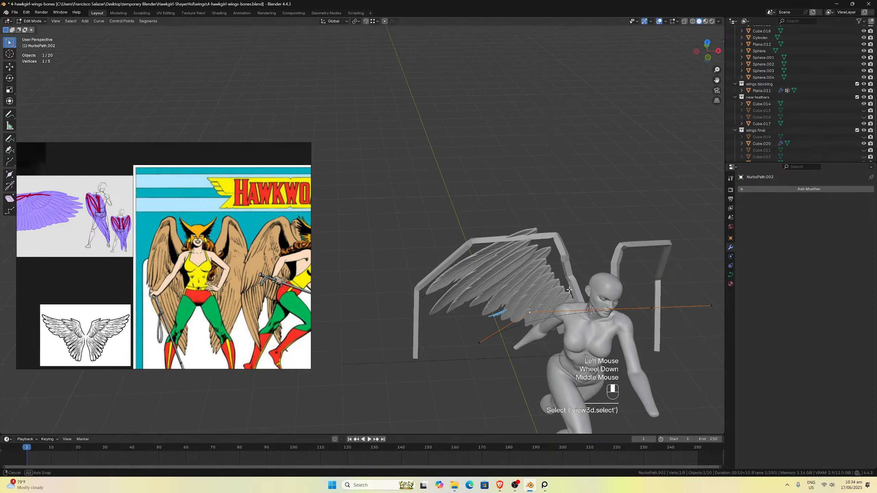
pyautogui.moveTo(588, 336); pyautogui.dragTo(582, 266, button='middle')
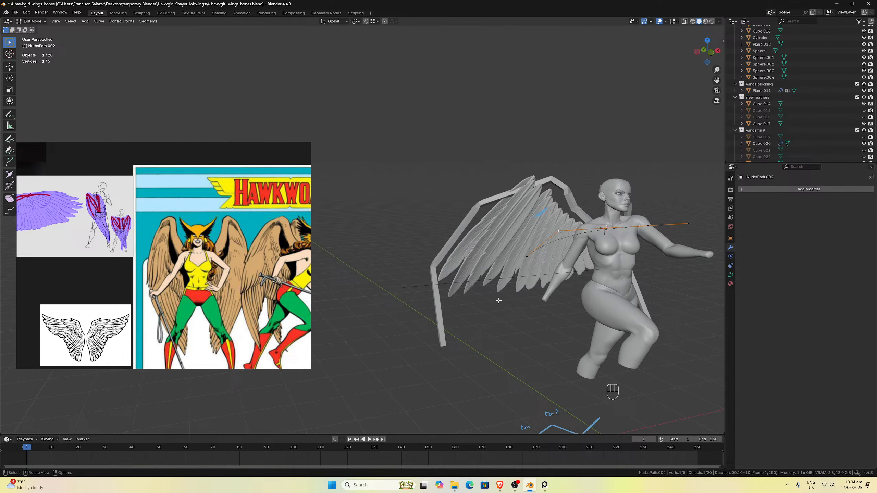
# Return to Object Mode and remove the Curve modifier from the moved feather group Cube.020.
pyautogui.press('Tab')
pyautogui.click(526, 230)
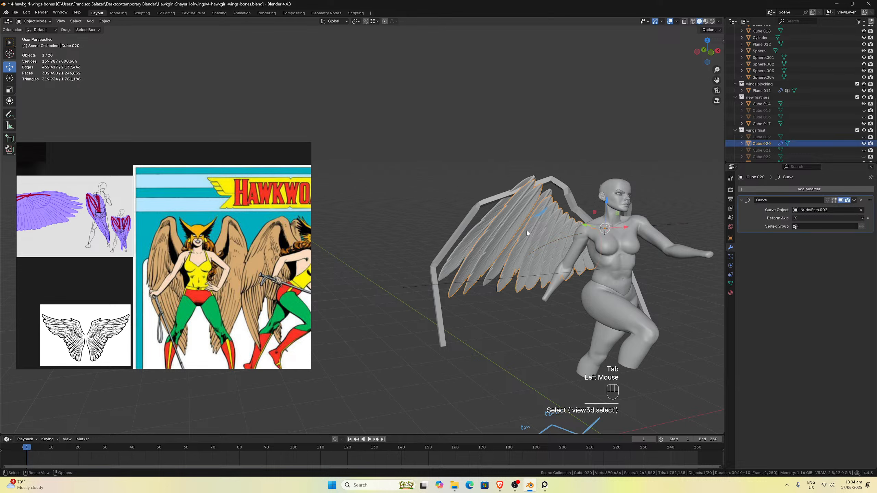
pyautogui.click(861, 201)
pyautogui.scroll(2, 743, 215)
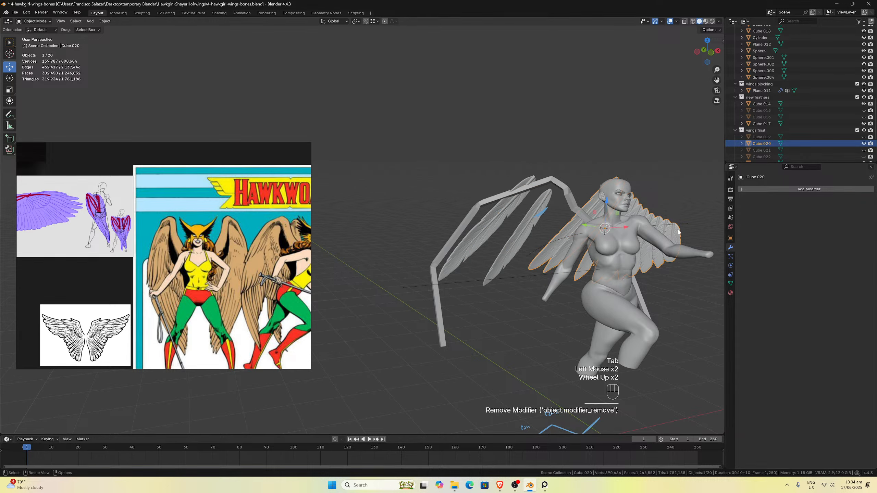
# Undo the modifier removal, the path control point edit and the feather mesh move.
pyautogui.hotkey('ctrl', 'z')
pyautogui.hotkey('ctrl', 'z')
pyautogui.hotkey('ctrl', 'z')
pyautogui.hotkey('ctrl', 'z')
pyautogui.hotkey('ctrl', 'z')
pyautogui.hotkey('ctrl', 'z')
pyautogui.hotkey('ctrl', 'z')
pyautogui.hotkey('ctrl', 'z')
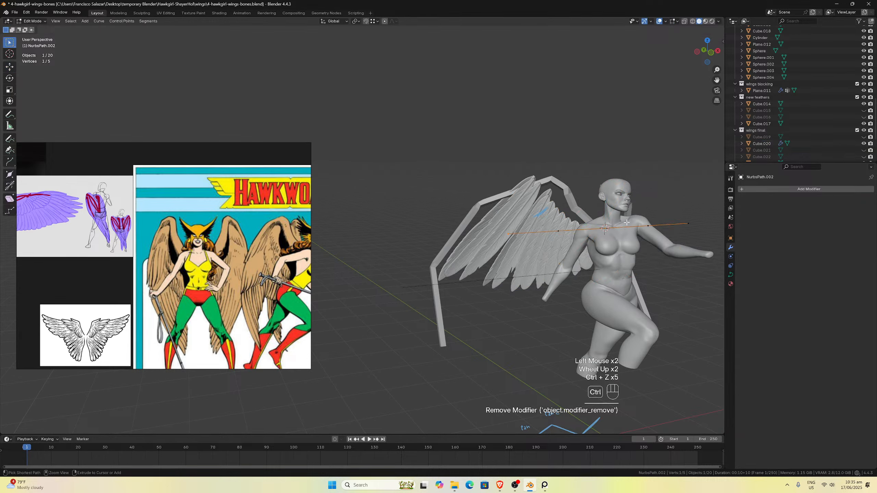
pyautogui.hotkey('ctrl', 'z')
pyautogui.hotkey('ctrl', 'z')
pyautogui.hotkey('ctrl', 'z')
pyautogui.hotkey('ctrl', 'z')
pyautogui.hotkey('ctrl', 'z')
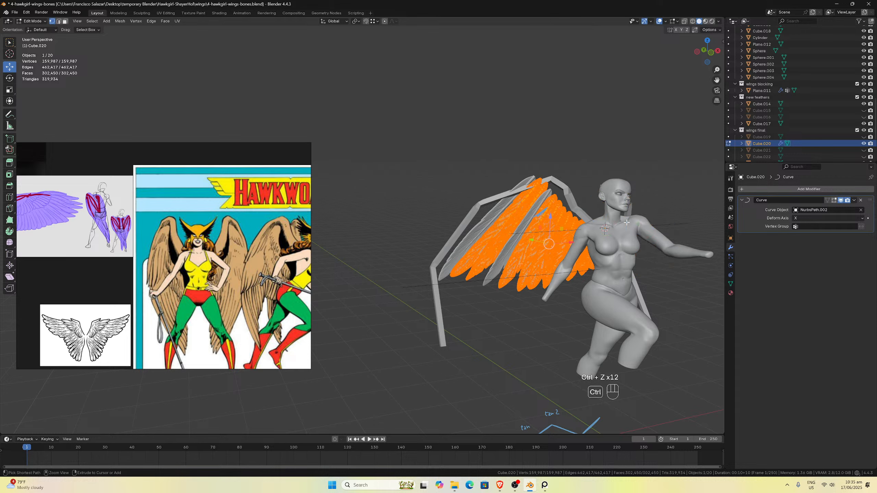
pyautogui.hotkey('ctrl', 'z')
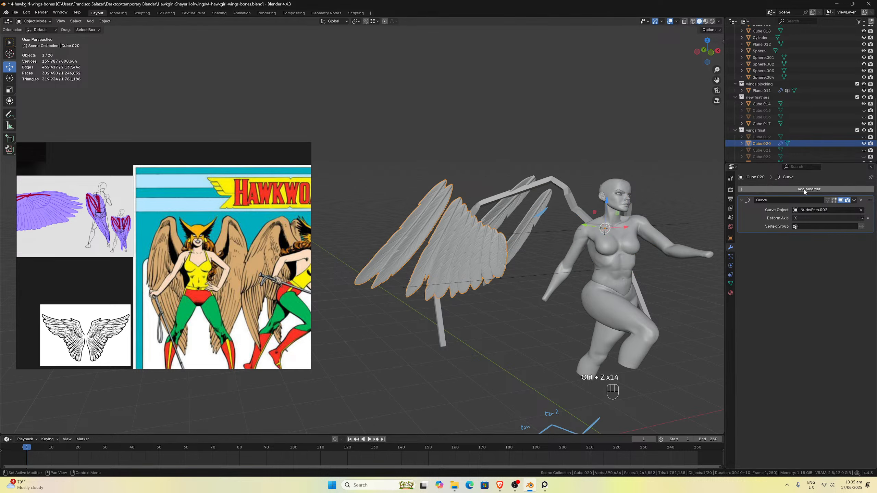
# Remove the Curve modifier from the feather group Cube.020 and inspect the wing in left orthographic view.
pyautogui.click(861, 200)
pyautogui.scroll(2, 689, 245)
pyautogui.moveTo(688, 246); pyautogui.dragTo(707, 236, button='middle')
pyautogui.moveTo(712, 89); pyautogui.dragTo(565, 225, button='middle')
pyautogui.press('KP_3')
pyautogui.press('ctrl+KP_3')
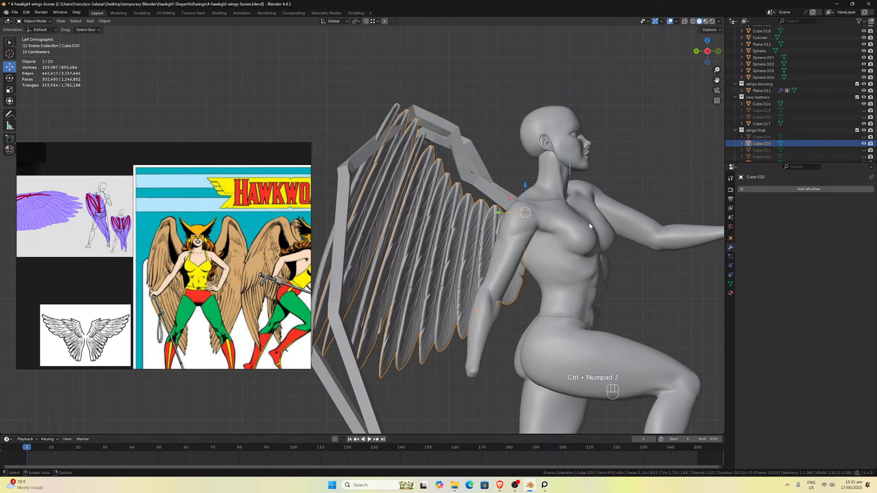
pyautogui.moveTo(718, 79); pyautogui.dragTo(656, 138)
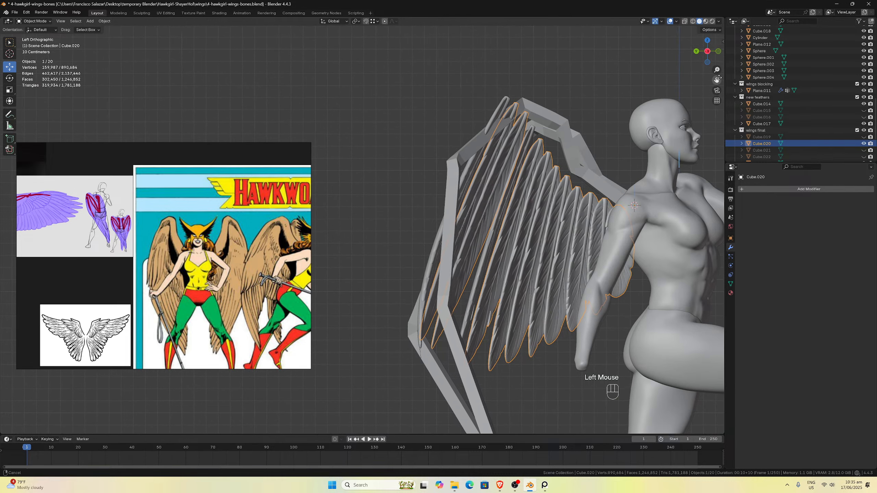
pyautogui.moveTo(656, 138); pyautogui.dragTo(539, 219, button='middle')
pyautogui.scroll(-3, 540, 219)
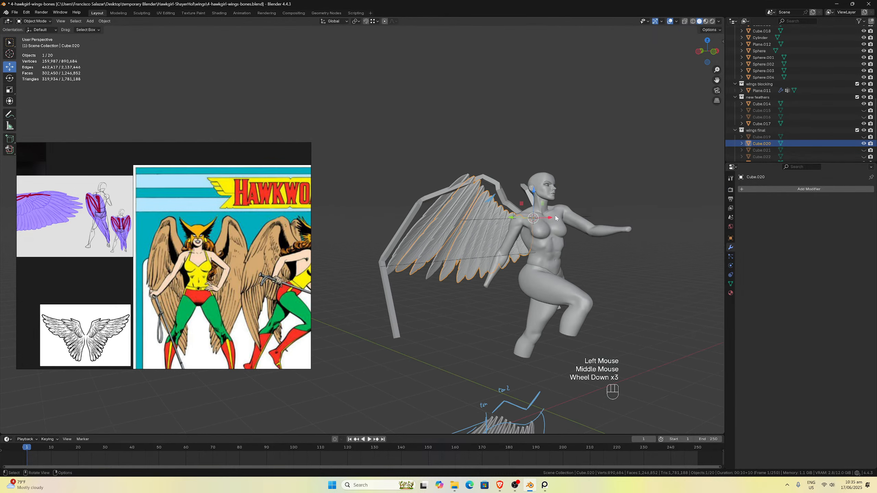
pyautogui.scroll(1, 502, 218)
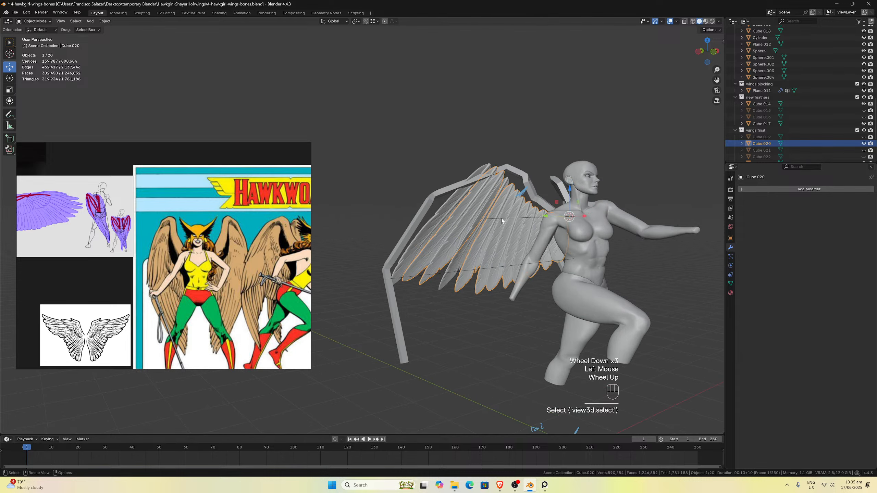
# Select the separate feather Cube.023 and examine its alignment with the wing bones in left orthographic view.
pyautogui.click(503, 218)
pyautogui.moveTo(504, 218); pyautogui.dragTo(492, 238, button='middle')
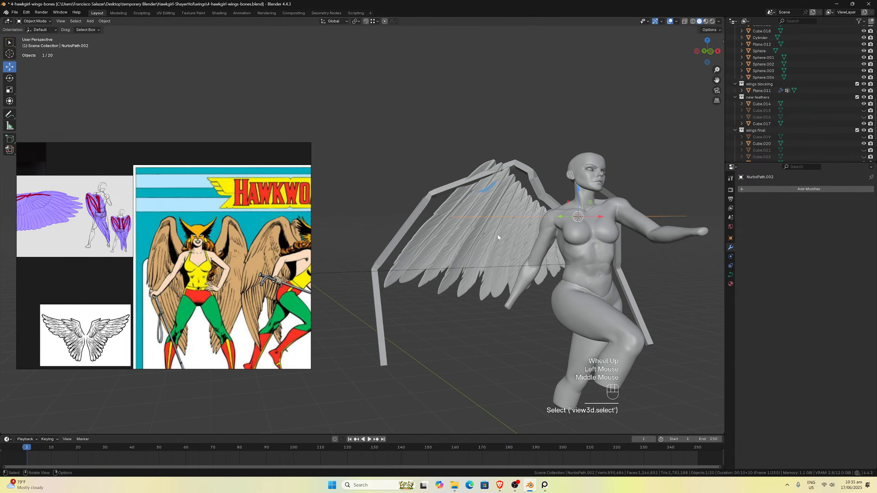
pyautogui.click(490, 239)
pyautogui.click(478, 250)
pyautogui.click(477, 250)
pyautogui.moveTo(465, 263); pyautogui.dragTo(520, 256, button='middle')
pyautogui.scroll(1, 520, 257)
pyautogui.press('ctrl+KP_3')
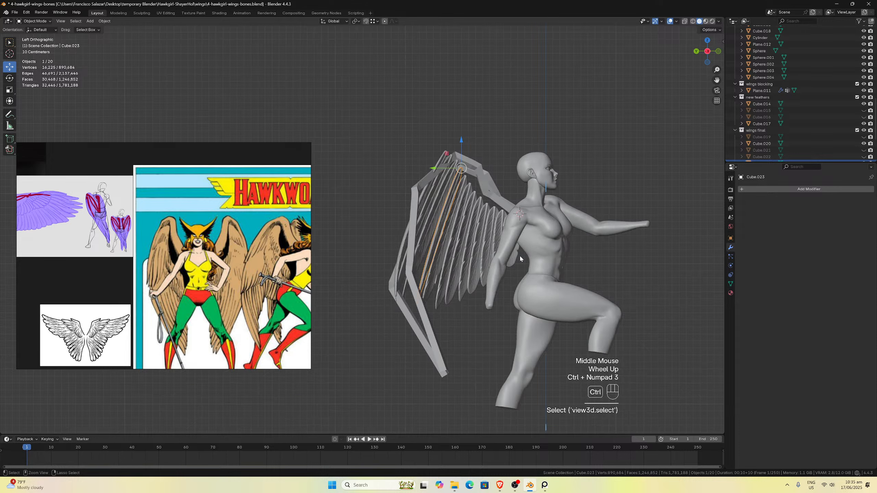
pyautogui.scroll(3, 513, 260)
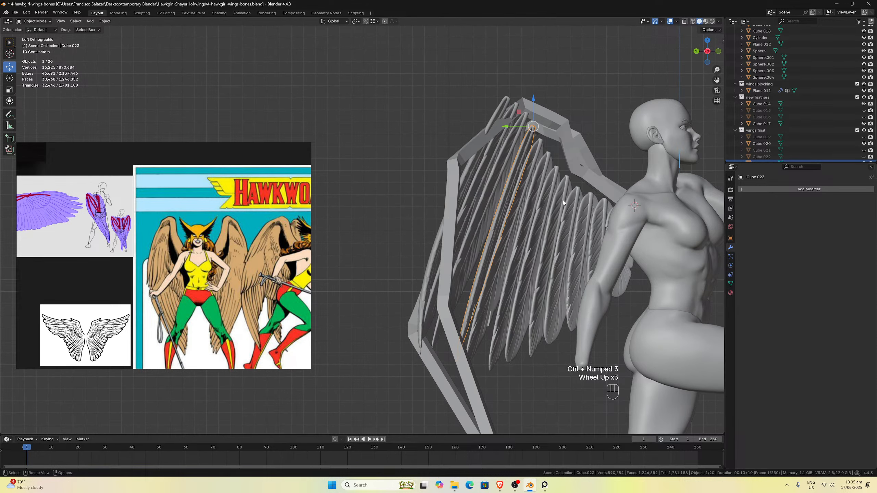
pyautogui.scroll(-3, 563, 203)
# Delete the unused path NurbsPath located near the figure's feet.
pyautogui.moveTo(548, 201); pyautogui.dragTo(491, 277, button='middle')
pyautogui.click(488, 303)
pyautogui.click(490, 308)
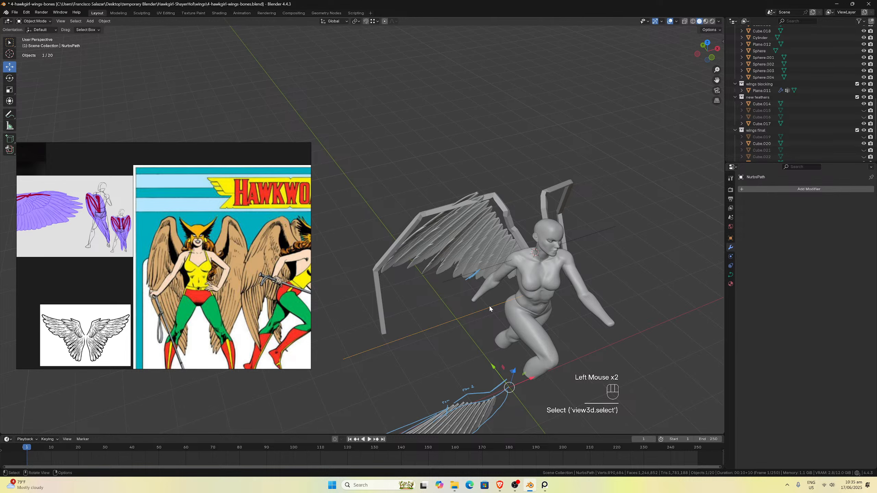
pyautogui.moveTo(490, 308); pyautogui.dragTo(473, 271, button='middle')
pyautogui.scroll(-1, 488, 267)
pyautogui.press('x')
pyautogui.click(477, 268)
pyautogui.scroll(4, 474, 288)
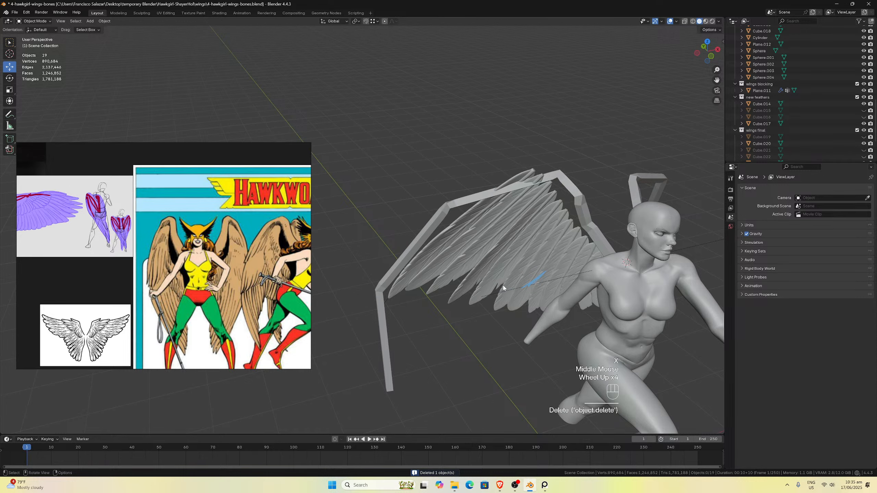
# Select the path NurbsPath.002 and examine its placement against the feathers and wing bones in front orthographic view.
pyautogui.click(492, 295)
pyautogui.moveTo(516, 296)
pyautogui.mouseDown(button='middle')
pyautogui.moveTo(500, 310)
pyautogui.moveTo(516, 293)
pyautogui.mouseUp(button='middle')
pyautogui.scroll(-1, 516, 293)
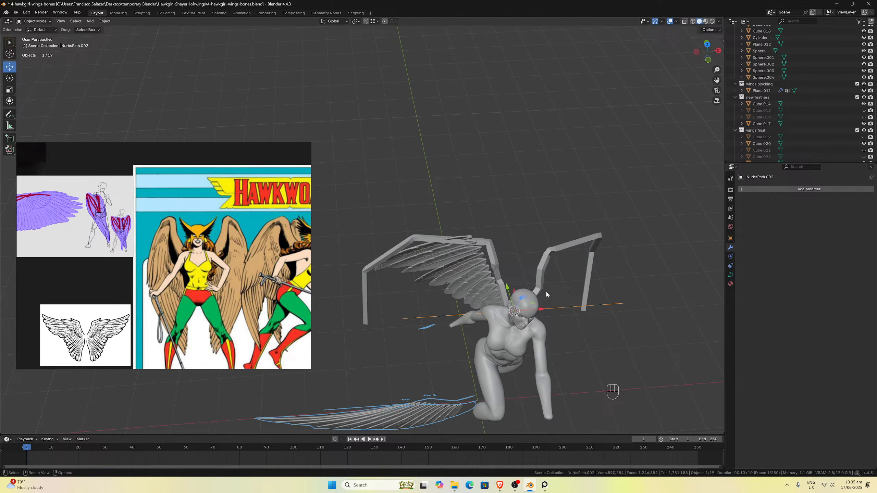
pyautogui.moveTo(544, 289); pyautogui.dragTo(543, 260, button='middle')
pyautogui.scroll(3, 543, 260)
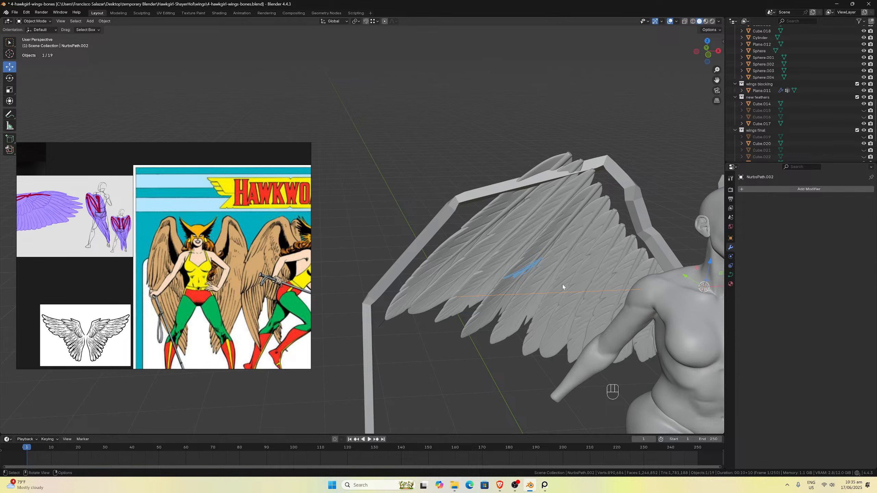
pyautogui.scroll(-2, 541, 238)
pyautogui.press('KP_1')
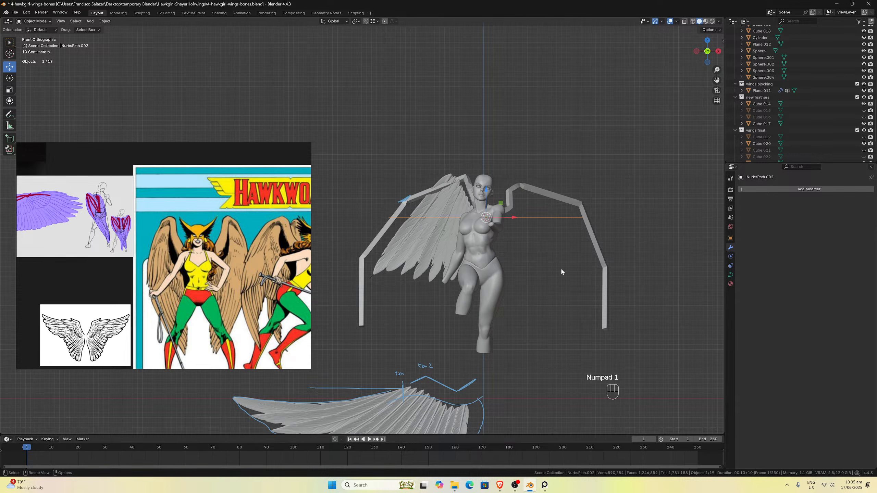
pyautogui.scroll(4, 581, 232)
pyautogui.scroll(-1, 619, 232)
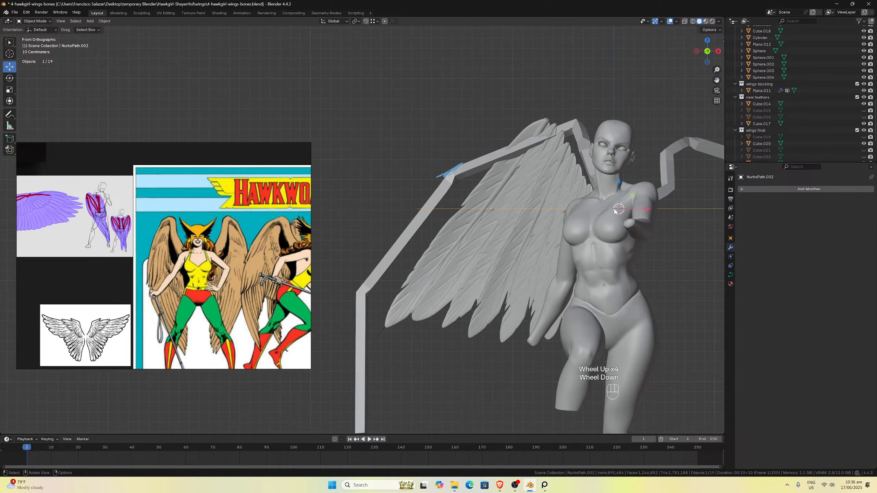
# Examine how the feathers fit the wing bone frame from the side in left orthographic view and from the front.
pyautogui.moveTo(716, 79); pyautogui.dragTo(676, 75)
pyautogui.moveTo(613, 162); pyautogui.dragTo(622, 191, button='middle')
pyautogui.scroll(-2, 606, 209)
pyautogui.scroll(1, 621, 193)
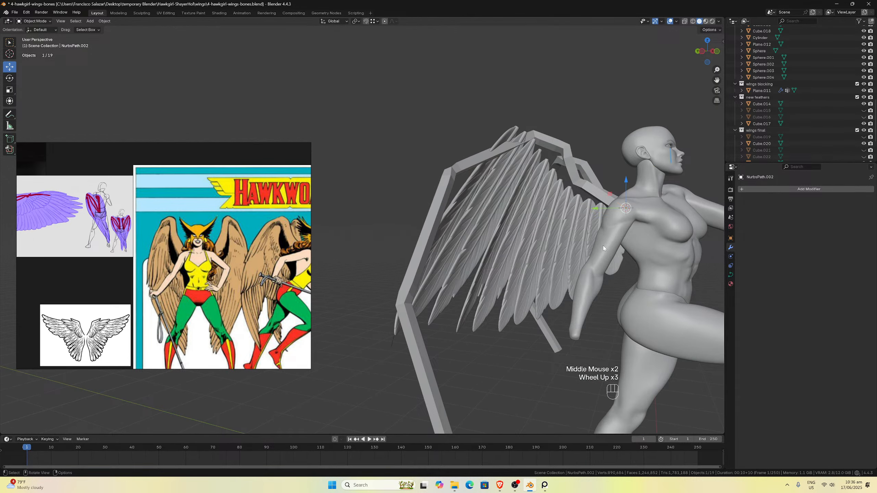
pyautogui.press('ctrl+KP_3')
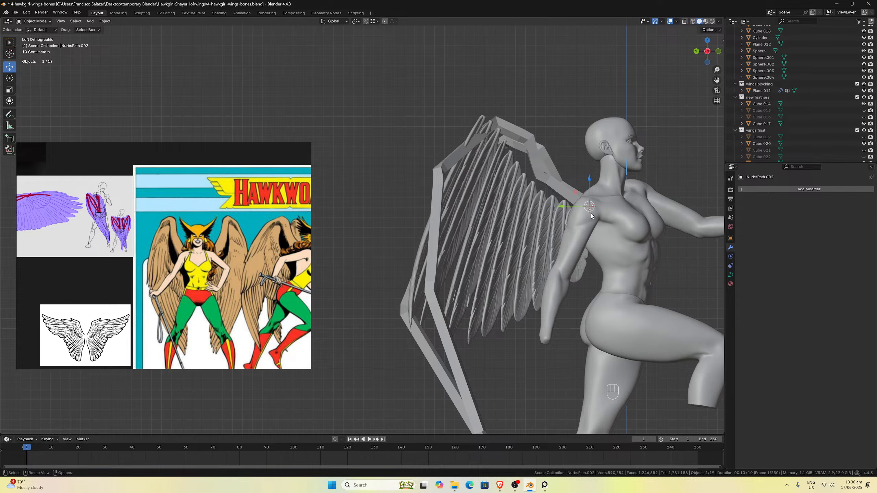
pyautogui.scroll(-2, 589, 219)
pyautogui.moveTo(589, 219); pyautogui.dragTo(501, 215, button='middle')
pyautogui.scroll(-3, 521, 214)
pyautogui.scroll(2, 499, 215)
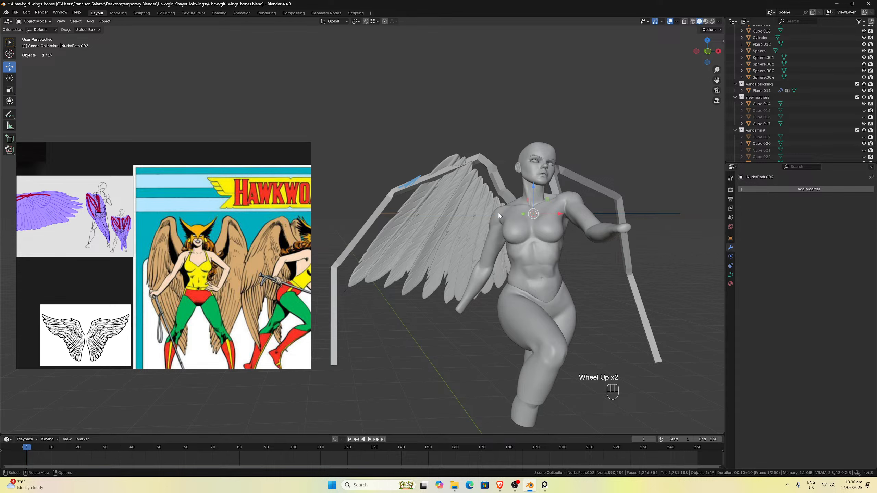
# Check the local axes of feather Cube.023 by switching the transform orientation to Local and back to Global.
pyautogui.click(454, 214)
pyautogui.moveTo(454, 212)
pyautogui.mouseDown(button='middle')
pyautogui.moveTo(461, 207)
pyautogui.moveTo(449, 207)
pyautogui.mouseUp(button='middle')
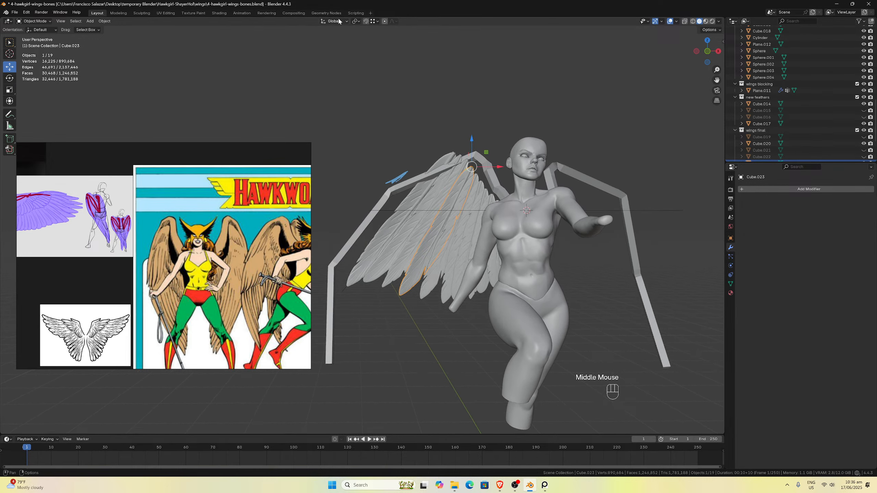
pyautogui.click(334, 21)
pyautogui.click(338, 49)
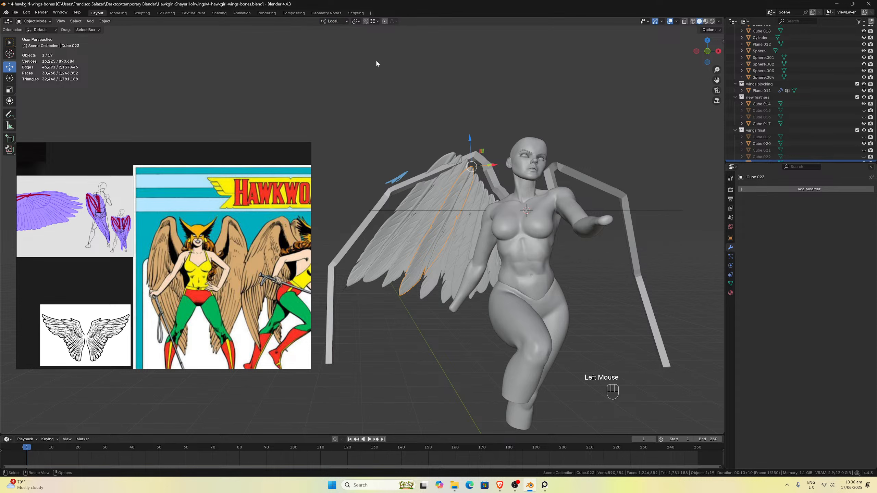
pyautogui.click(334, 23)
pyautogui.click(335, 42)
pyautogui.scroll(-2, 521, 219)
pyautogui.moveTo(521, 219); pyautogui.dragTo(525, 230, button='middle')
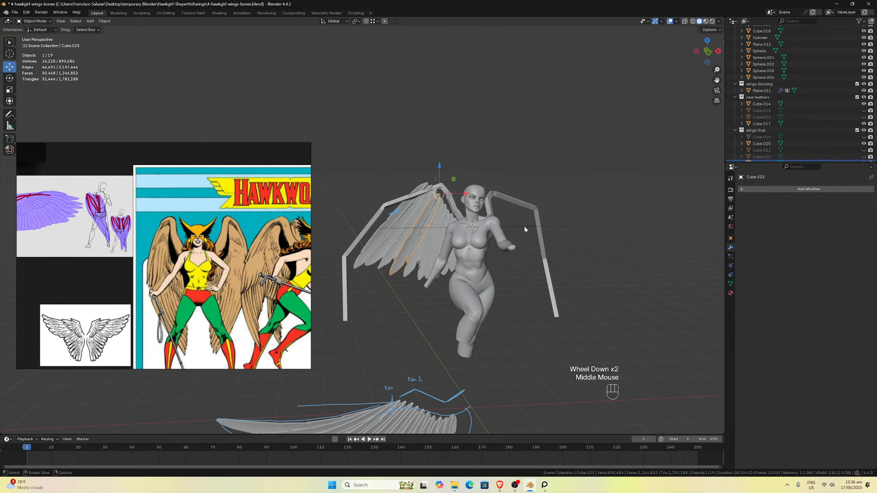
# Inspect the Curve modifier on the outer feathers feather1_2.001 and select its path NurbsPath.001 to compare its placement.
pyautogui.click(397, 217)
pyautogui.scroll(3, 407, 221)
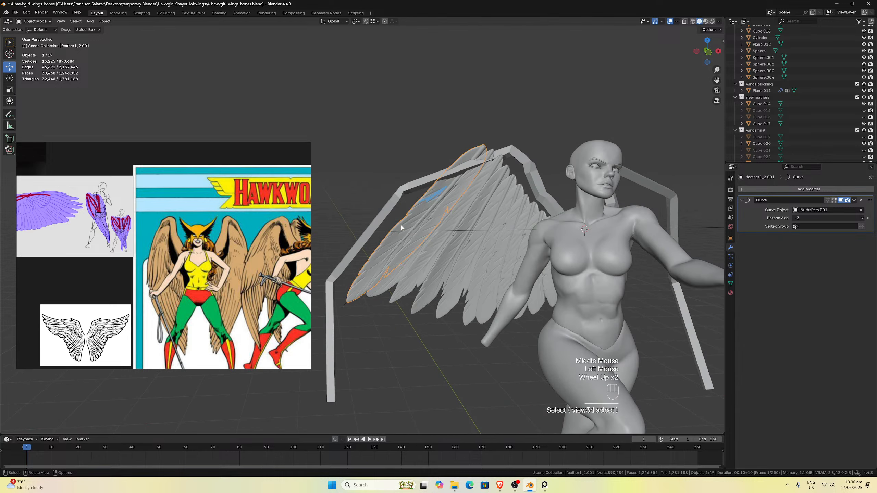
pyautogui.moveTo(416, 224); pyautogui.dragTo(381, 322, button='middle')
pyautogui.click(343, 321)
pyautogui.click(343, 324)
pyautogui.click(380, 323)
pyautogui.scroll(-2, 415, 316)
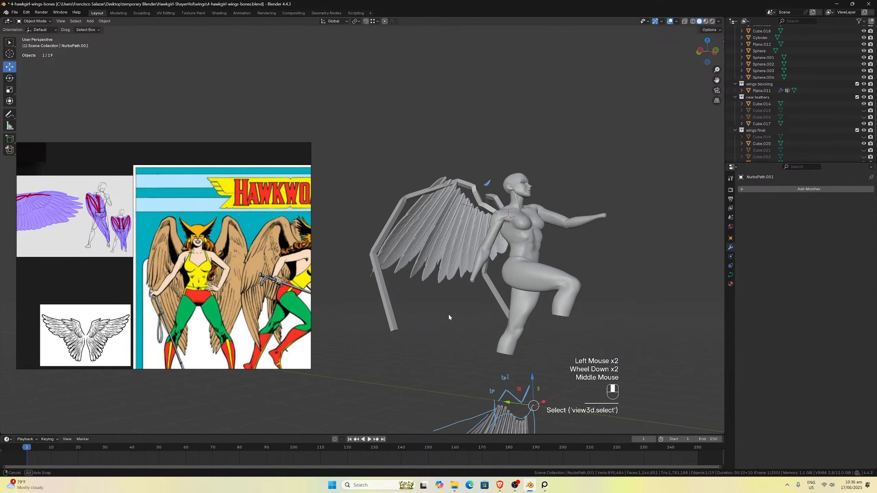
pyautogui.scroll(1, 403, 323)
pyautogui.moveTo(448, 317); pyautogui.dragTo(412, 372, button='middle')
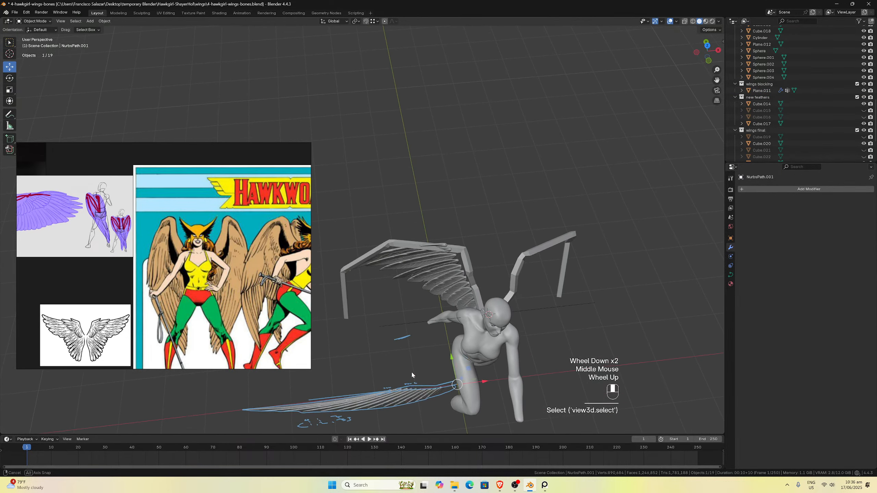
# Rotate the path NurbsPath.002 about 56° in top orthographic view.
pyautogui.click(412, 319)
pyautogui.click(416, 321)
pyautogui.moveTo(416, 321); pyautogui.dragTo(480, 317, button='middle')
pyautogui.press('KP_7')
pyautogui.press('KP_4')
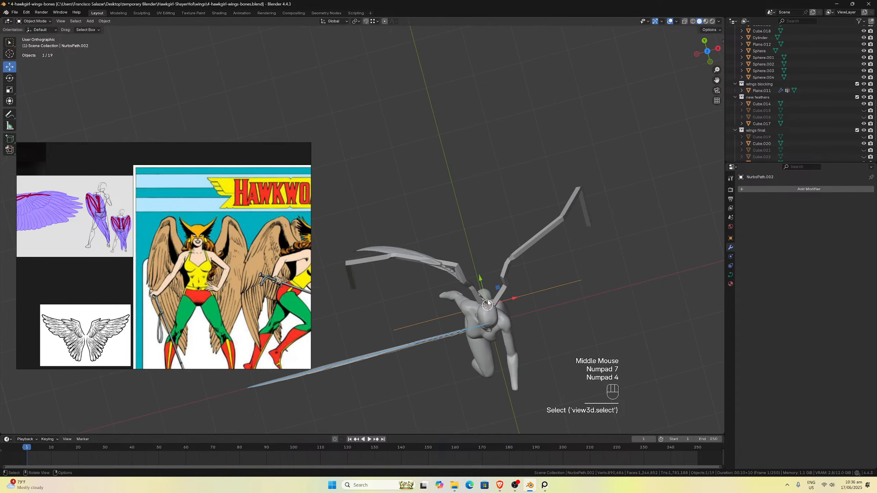
pyautogui.press('KP_7')
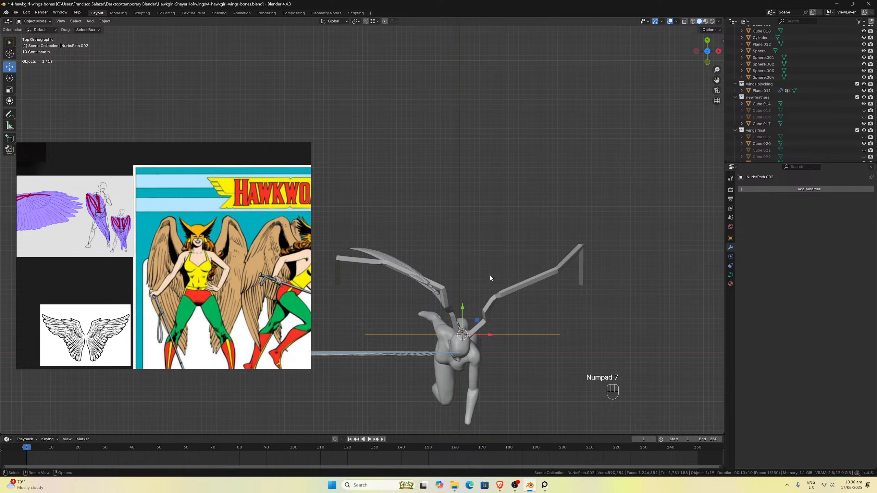
pyautogui.press('r')
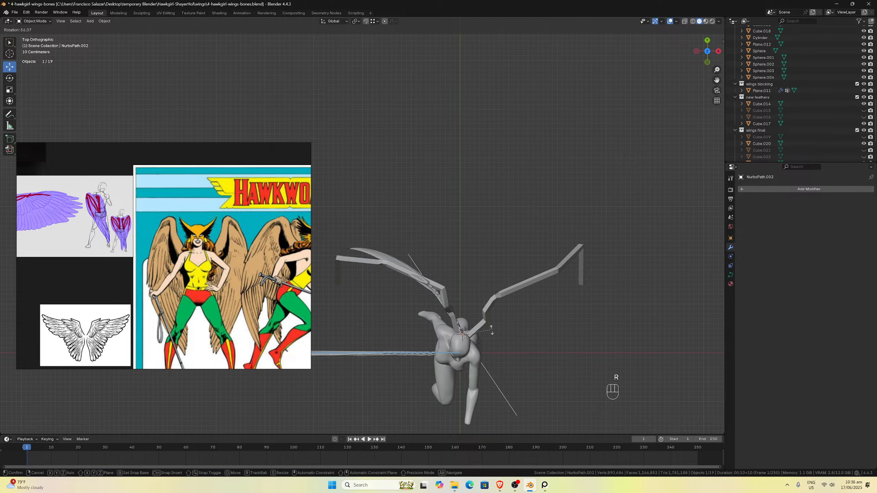
pyautogui.click(493, 331)
pyautogui.moveTo(492, 331); pyautogui.dragTo(445, 256, button='middle')
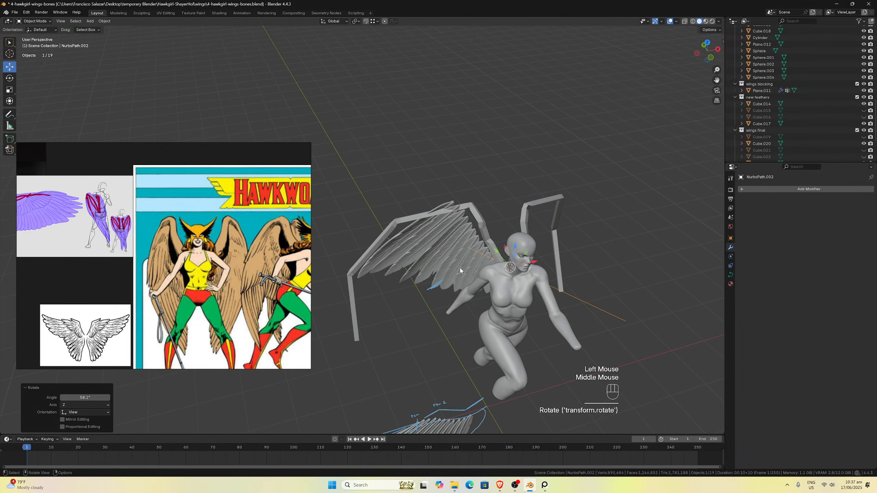
# Join the separate feather Cube.023 into the feather group Cube.020.
pyautogui.click(445, 255)
pyautogui.click(751, 190)
pyautogui.moveTo(751, 192)
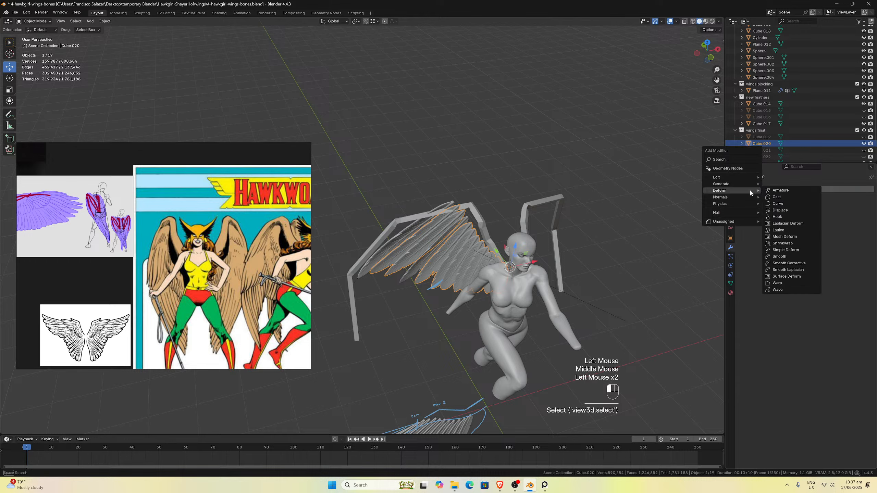
pyautogui.click(427, 267)
pyautogui.keyDown('shift'); pyautogui.click(430, 273); pyautogui.keyUp('shift')
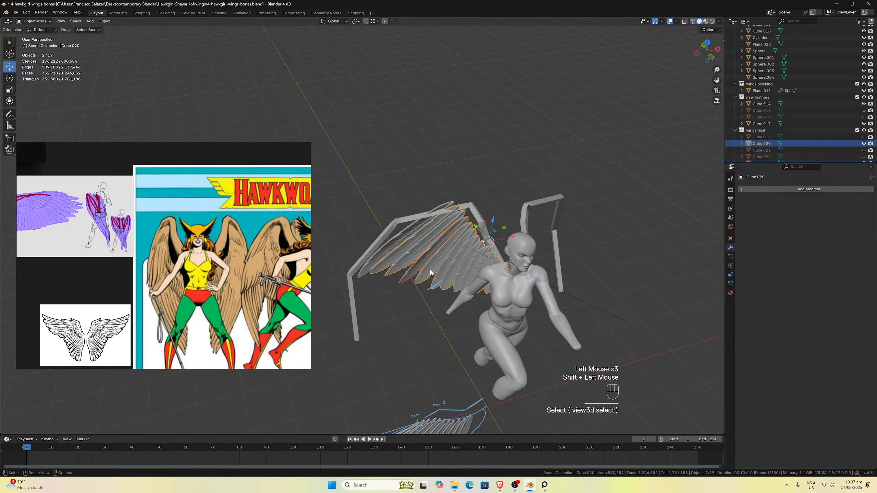
pyautogui.hotkey('ctrl', 'j')
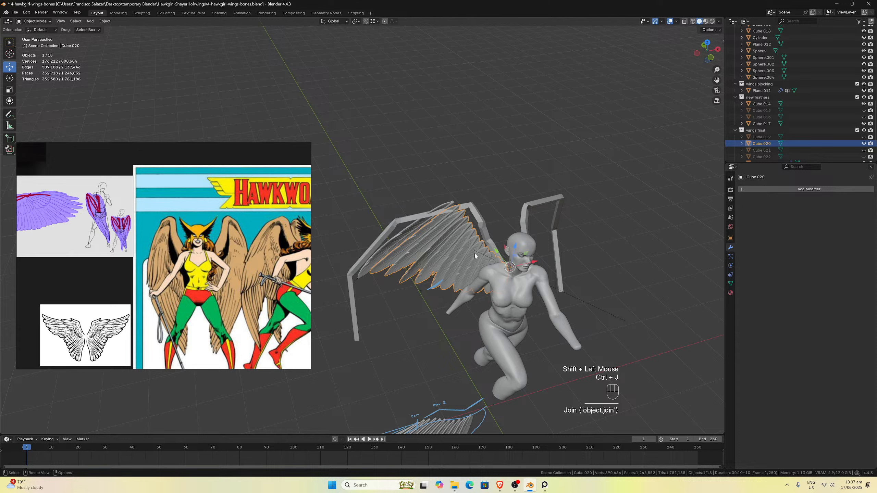
# Add a Curve modifier to the feather group Cube.020 with NurbsPath.002 as its curve object.
pyautogui.click(475, 254)
pyautogui.click(759, 190)
pyautogui.moveTo(759, 191)
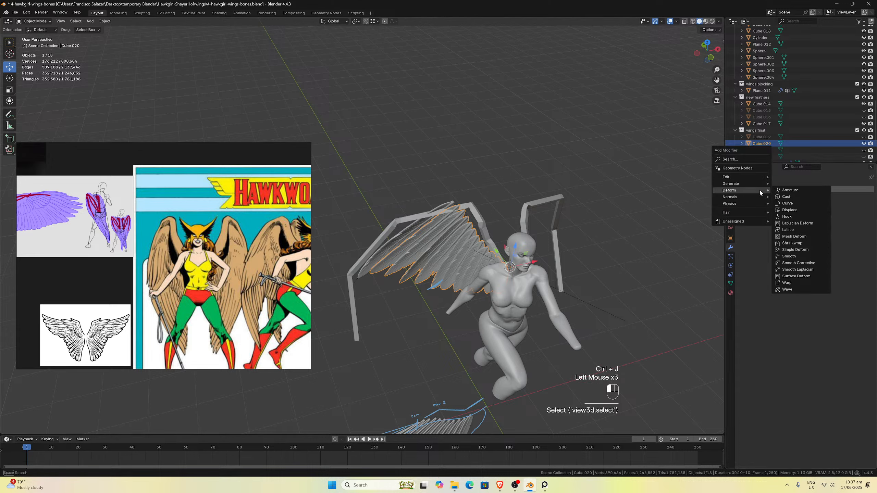
pyautogui.click(791, 204)
pyautogui.click(861, 210)
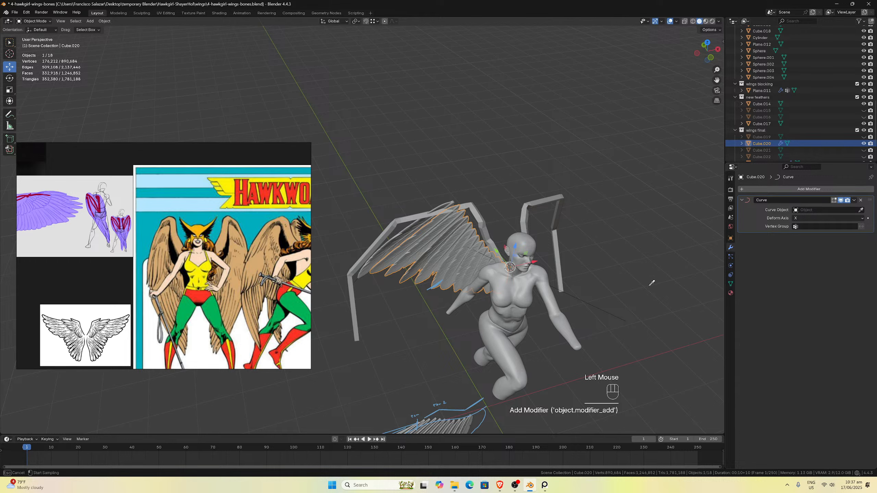
pyautogui.click(598, 312)
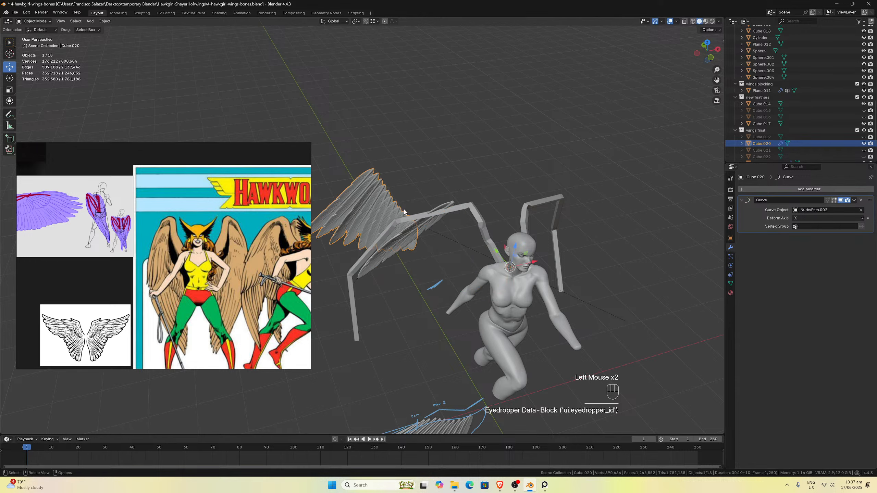
# Try Y, Z, -X and -Y as the Curve modifier's deform axis, ending with -Z.
pyautogui.click(800, 219)
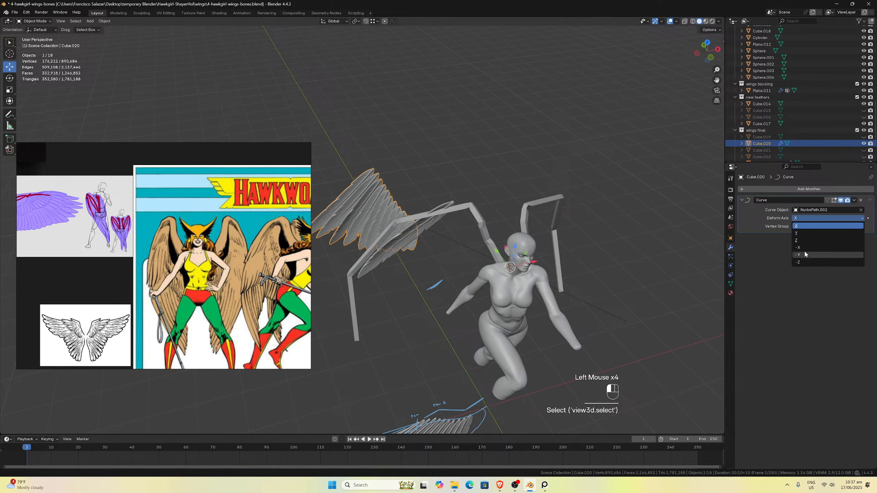
pyautogui.click(800, 233)
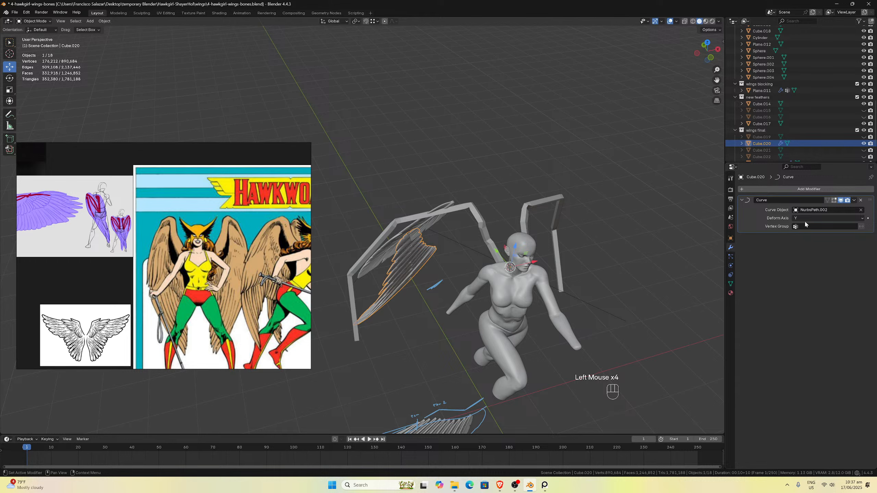
pyautogui.click(805, 218)
pyautogui.click(803, 241)
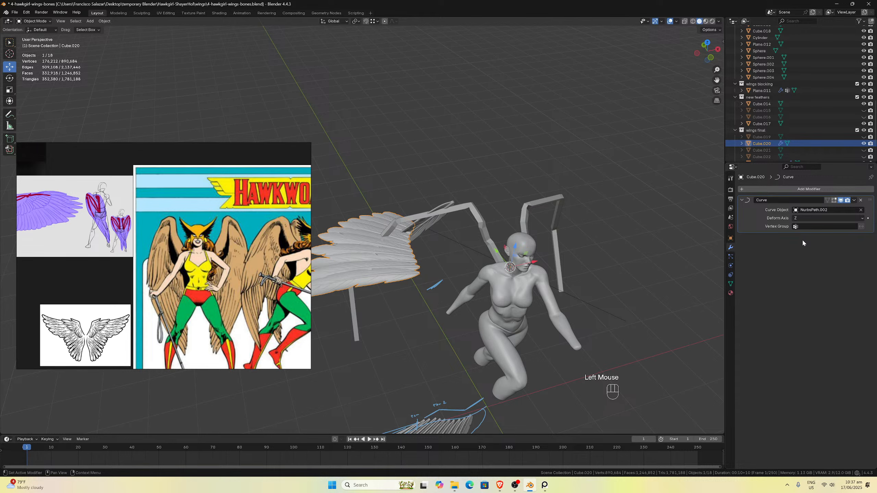
pyautogui.click(805, 218)
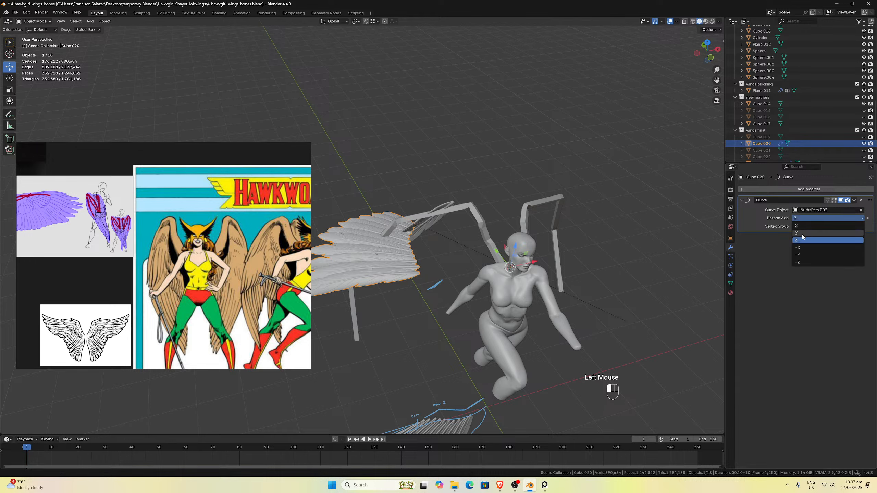
pyautogui.click(801, 244)
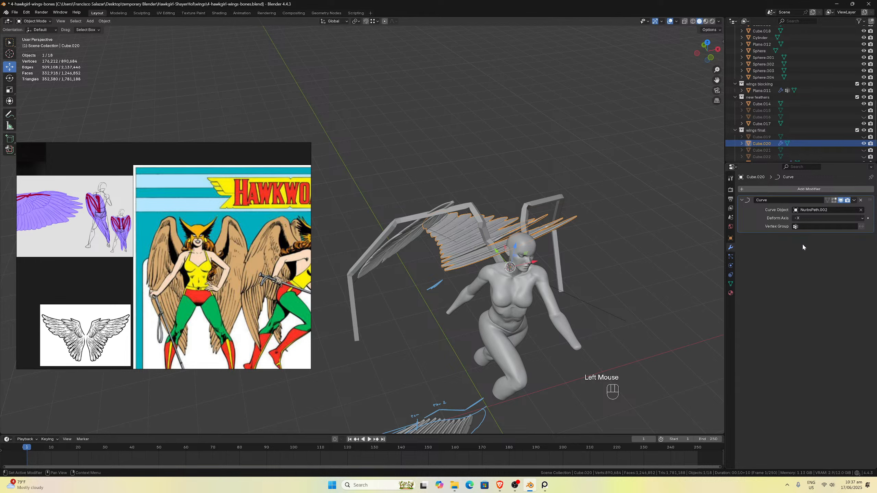
pyautogui.click(804, 218)
pyautogui.click(802, 256)
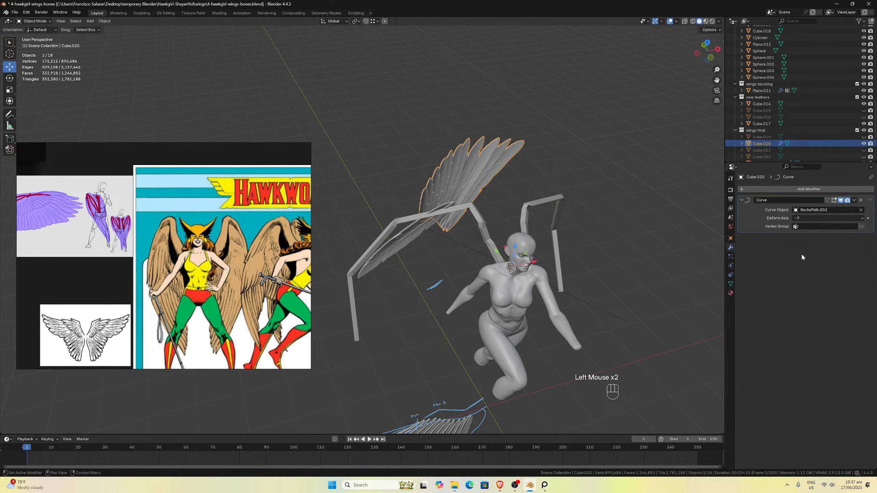
pyautogui.click(805, 218)
pyautogui.click(799, 264)
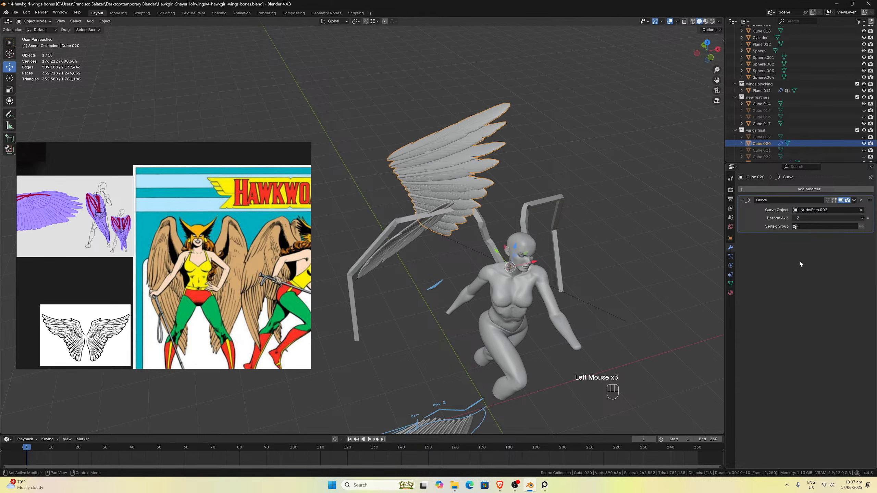
# Try rotating all of the geometry of the feather group Cube.020 by -90° about the global Z axis.
pyautogui.moveTo(621, 193); pyautogui.dragTo(592, 189, button='middle')
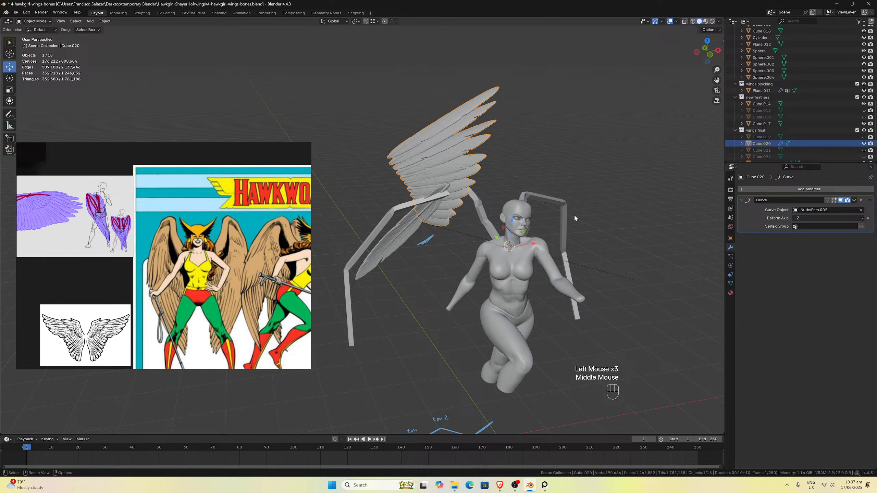
pyautogui.press('Tab')
pyautogui.press('a')
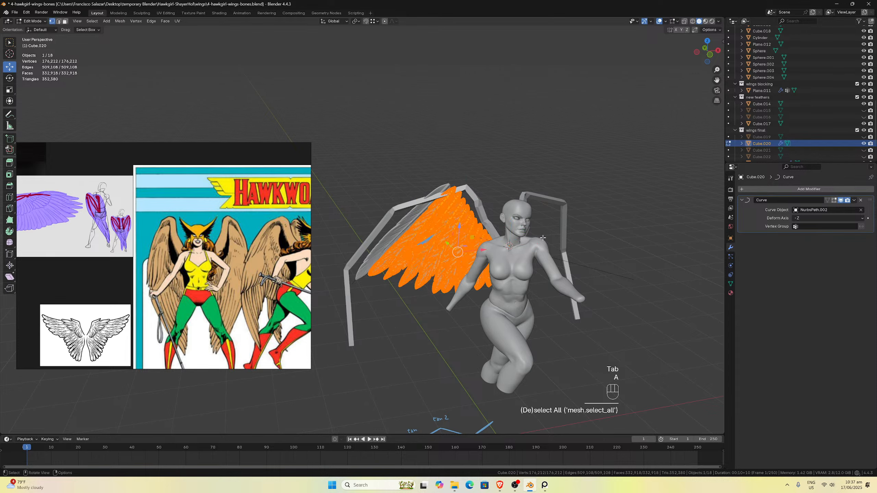
pyautogui.press('r')
pyautogui.press('z')
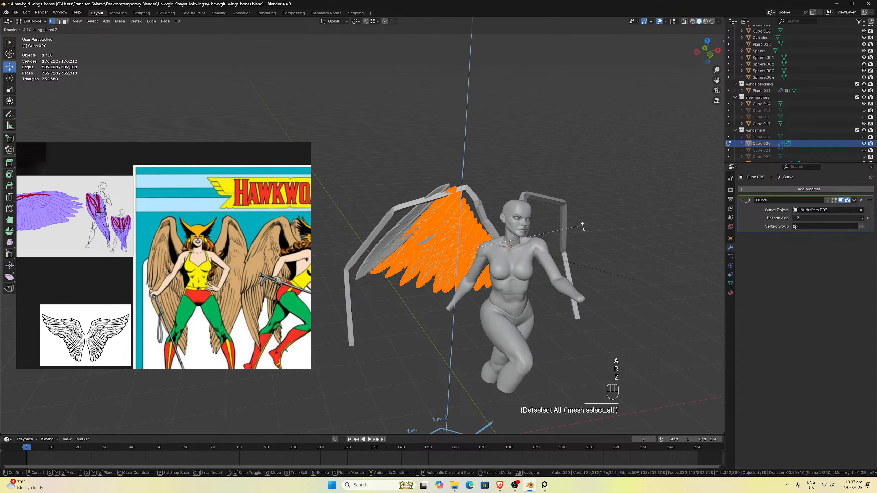
pyautogui.click(483, 270)
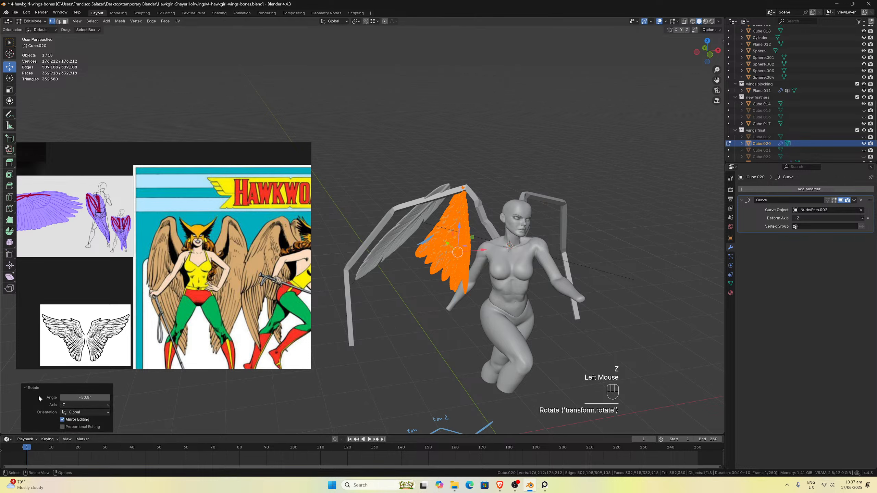
pyautogui.click(85, 398)
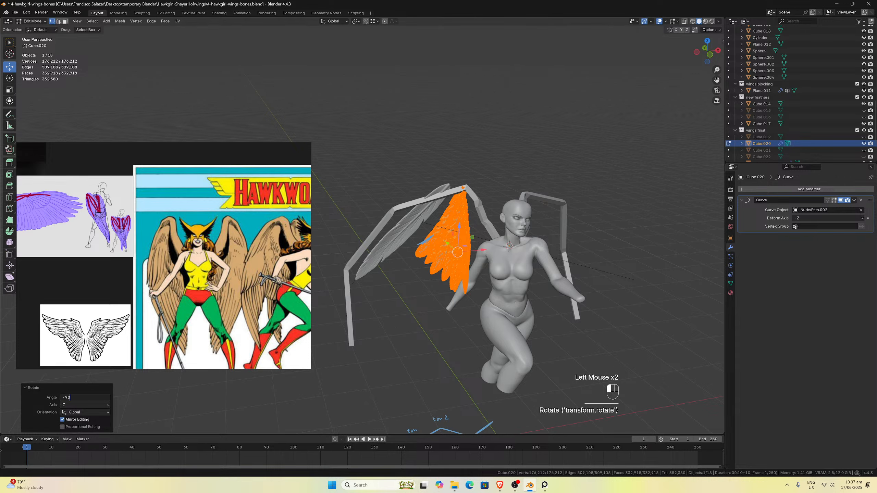
pyautogui.write('-90')
pyautogui.press('Return')
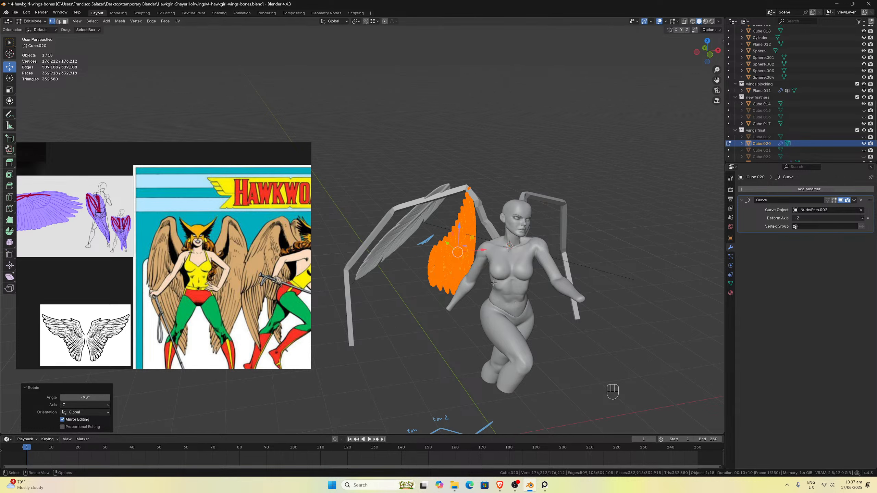
pyautogui.press('Tab')
pyautogui.moveTo(476, 255); pyautogui.dragTo(472, 242, button='middle')
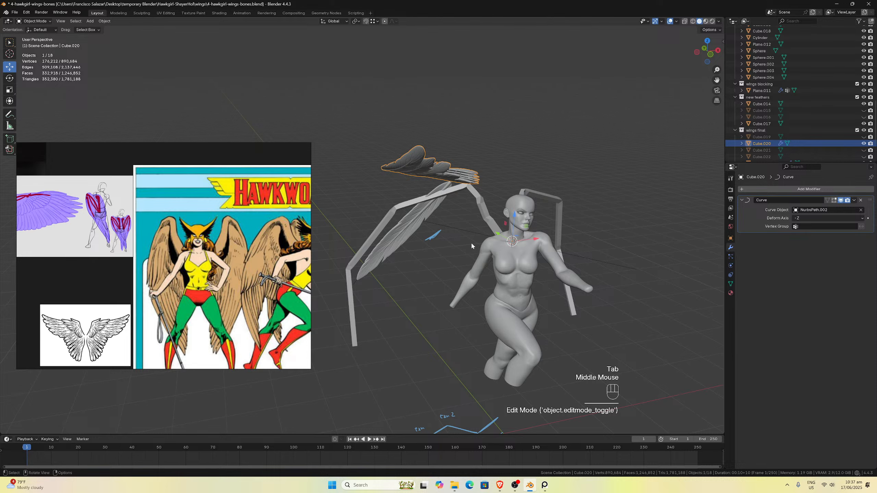
# Undo the rotation of the feather group's geometry.
pyautogui.hotkey('ctrl', 'z')
pyautogui.hotkey('ctrl', 'z')
pyautogui.hotkey('ctrl', 'z')
pyautogui.hotkey('ctrl', 'z')
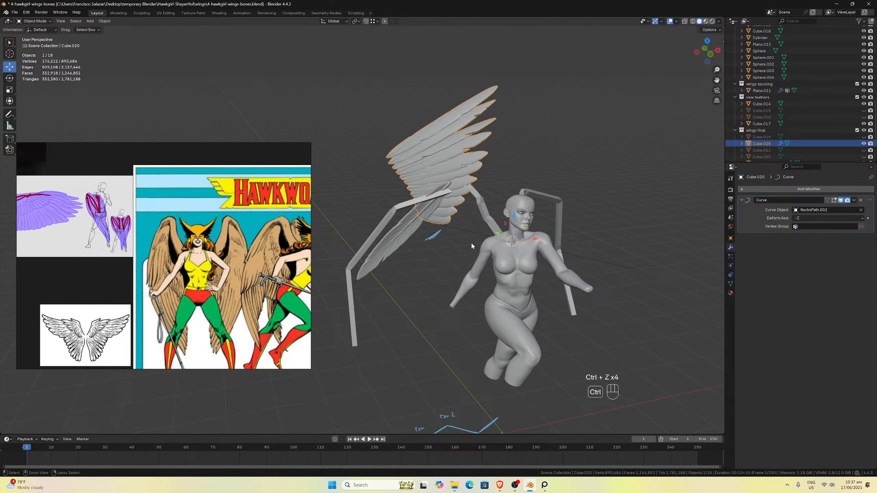
# Undo the deform axis changes and the addition of the Curve modifier on the feather group Cube.020.
pyautogui.moveTo(471, 242); pyautogui.dragTo(438, 256, button='middle')
pyautogui.scroll(-1, 475, 231)
pyautogui.scroll(-2, 475, 231)
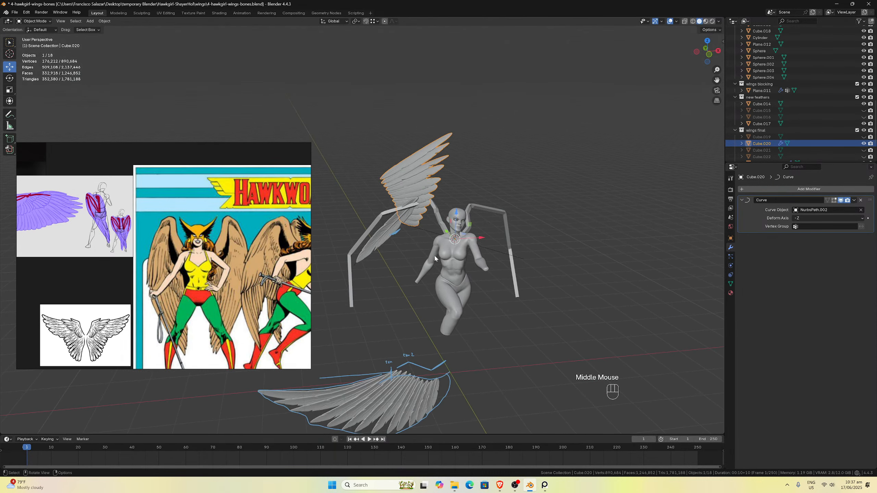
pyautogui.hotkey('ctrl', 'z')
pyautogui.hotkey('ctrl', 'z')
pyautogui.hotkey('ctrl', 'z')
pyautogui.hotkey('ctrl', 'z')
pyautogui.hotkey('ctrl', 'z')
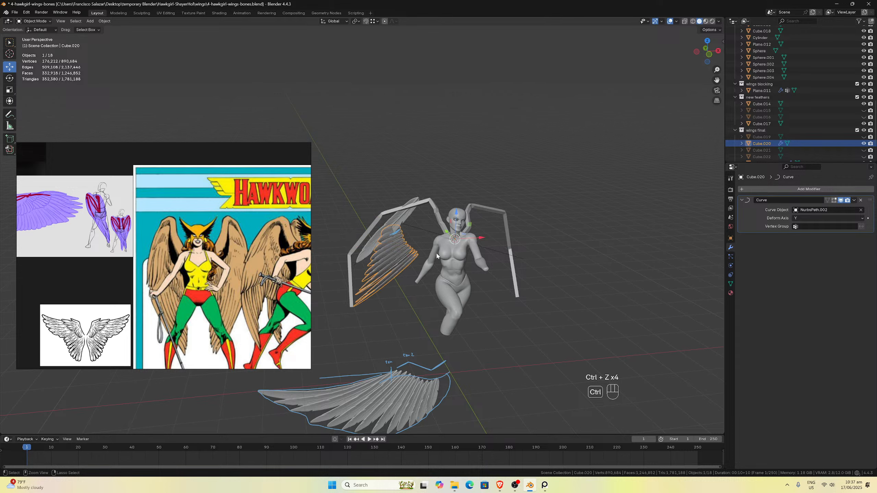
pyautogui.hotkey('ctrl', 'z')
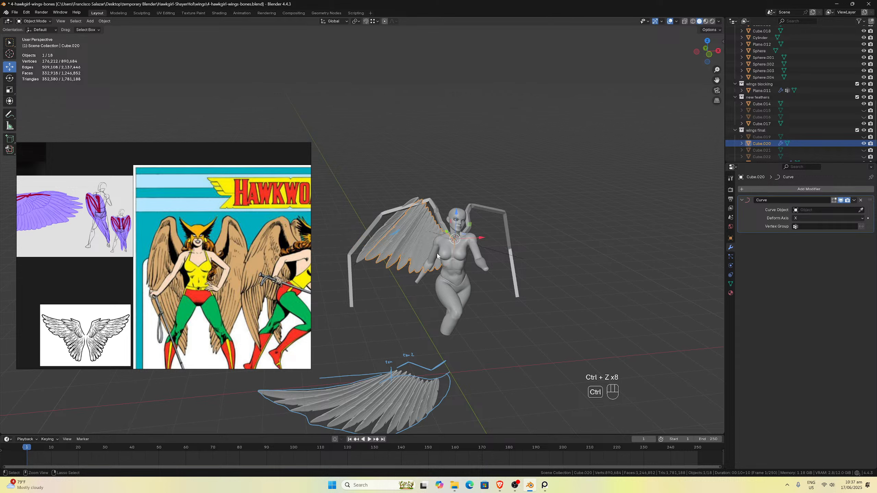
pyautogui.hotkey('ctrl', 'z')
pyautogui.hotkey('ctrl', 'z')
# Delete the path curve beside the figure.
pyautogui.click(494, 248)
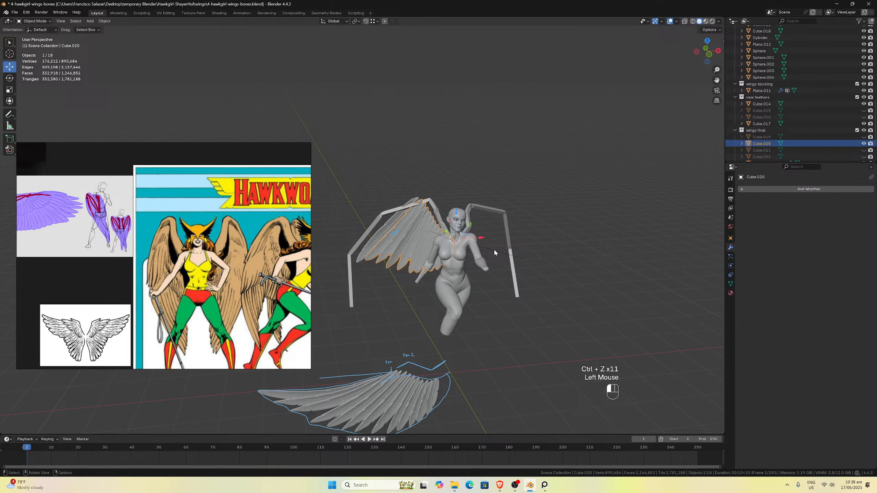
pyautogui.click(416, 249)
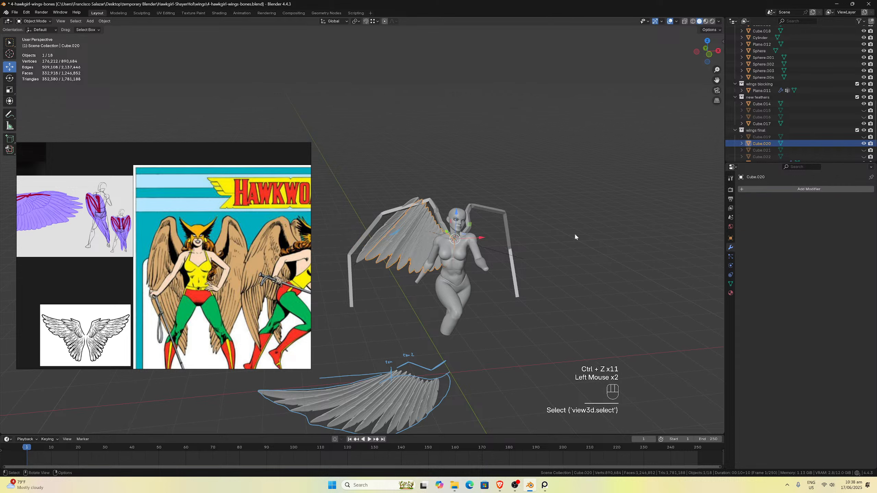
pyautogui.click(494, 255)
pyautogui.press('x')
pyautogui.click(491, 253)
pyautogui.moveTo(494, 256); pyautogui.dragTo(449, 336, button='middle')
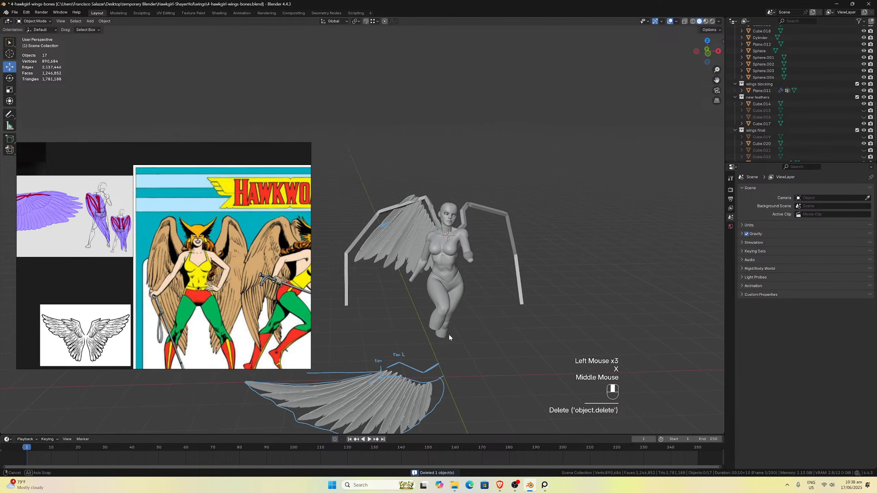
# Try adding a Bézier curve at the 3D cursor in front orthographic view.
pyautogui.scroll(-1, 449, 338)
pyautogui.press('KP_3')
pyautogui.press('ctrl+KP_1')
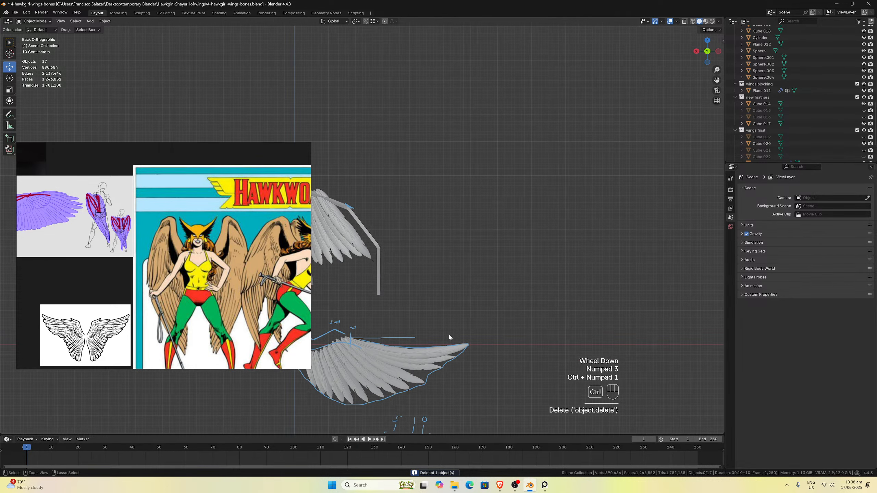
pyautogui.press('KP_1')
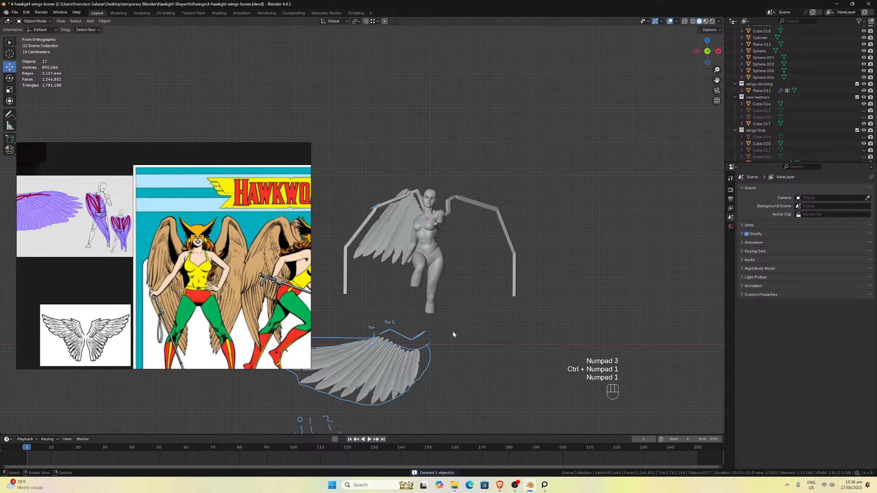
pyautogui.click(21, 281)
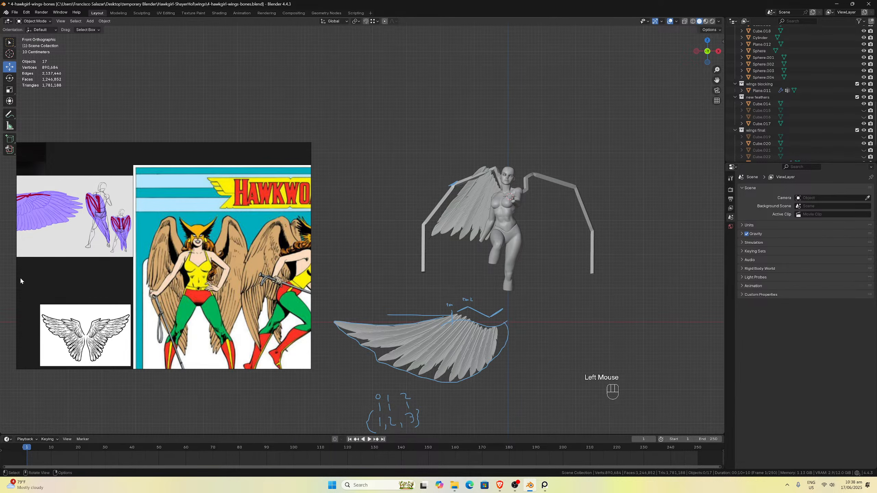
pyautogui.press('Tab')
pyautogui.hotkey('shift', 'a')
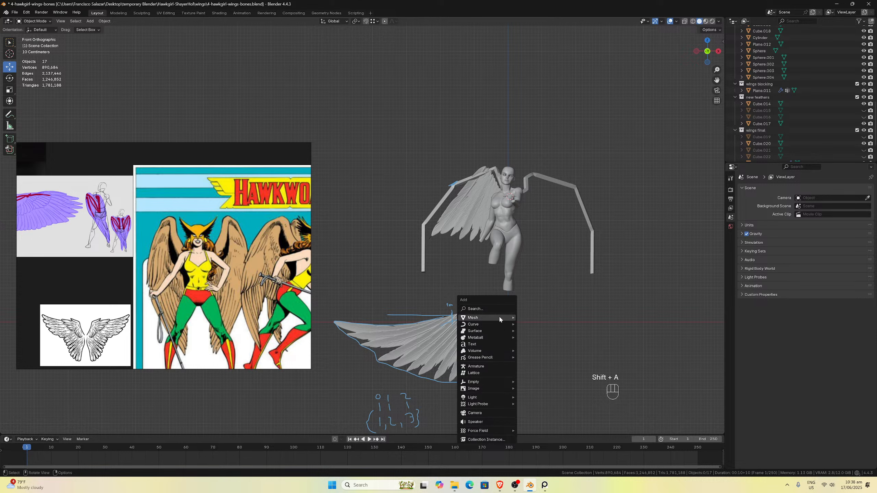
pyautogui.moveTo(514, 327)
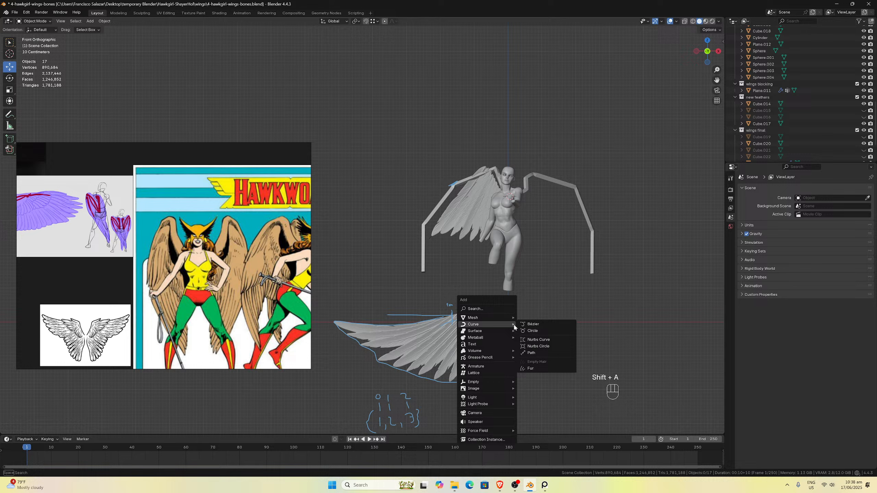
pyautogui.click(543, 326)
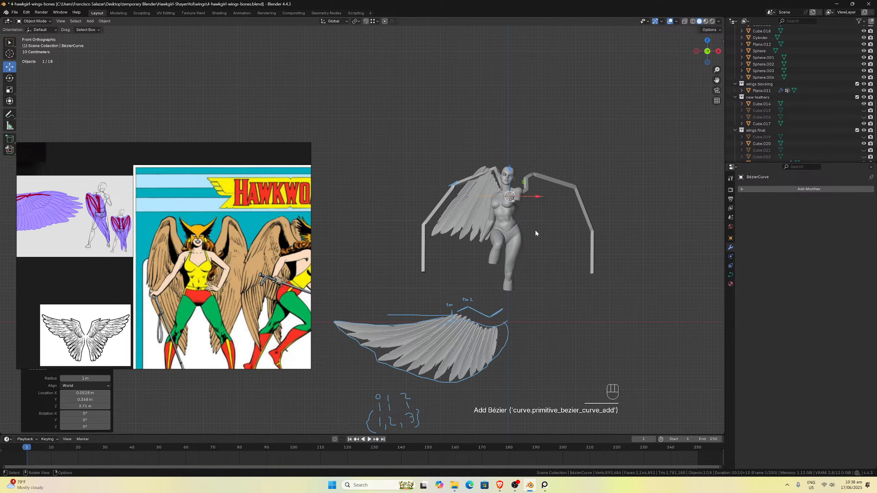
pyautogui.moveTo(535, 245); pyautogui.dragTo(538, 269, button='middle')
pyautogui.hotkey('ctrl', 'z')
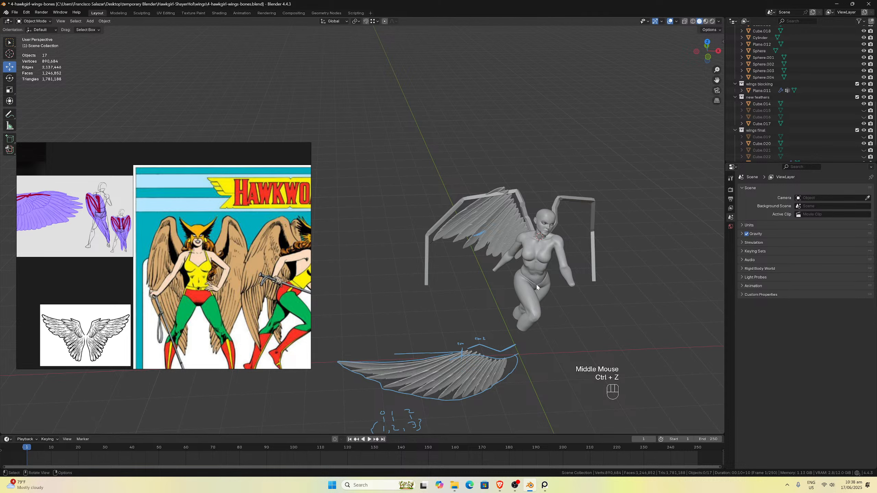
# Snap the 3D cursor to the world origin and add a NURBS path there in front orthographic view.
pyautogui.press('KP_1')
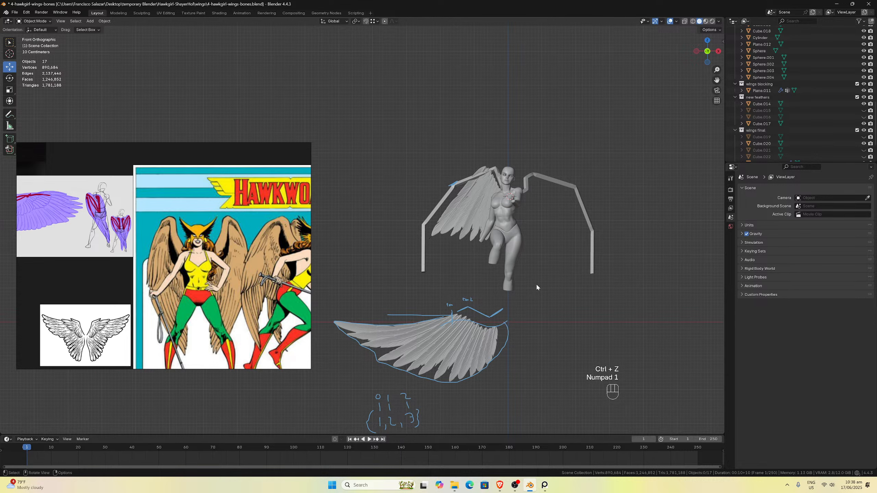
pyautogui.hotkey('shift', 's')
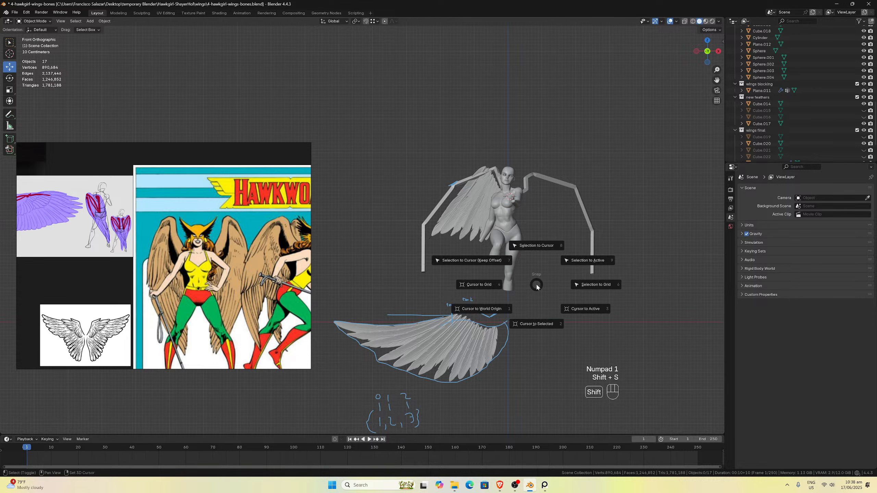
pyautogui.click(506, 312)
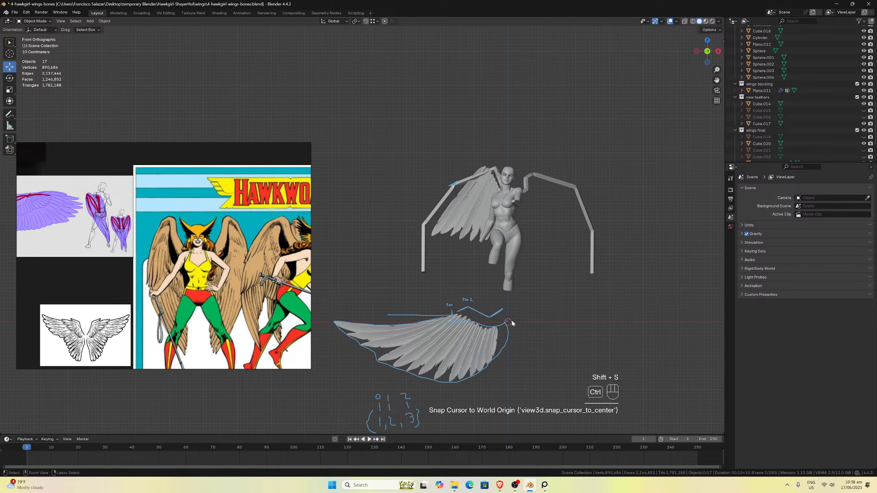
pyautogui.hotkey('ctrl', 'a')
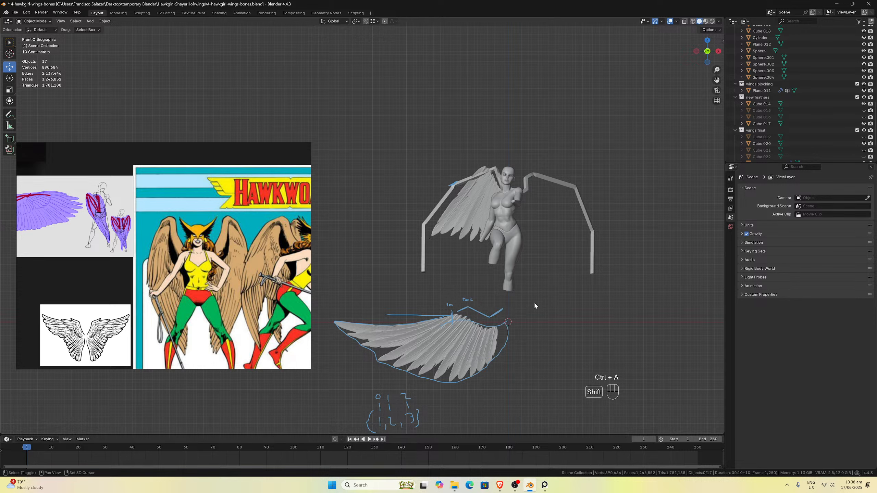
pyautogui.hotkey('shift', 'a')
pyautogui.moveTo(534, 303)
pyautogui.click(561, 332)
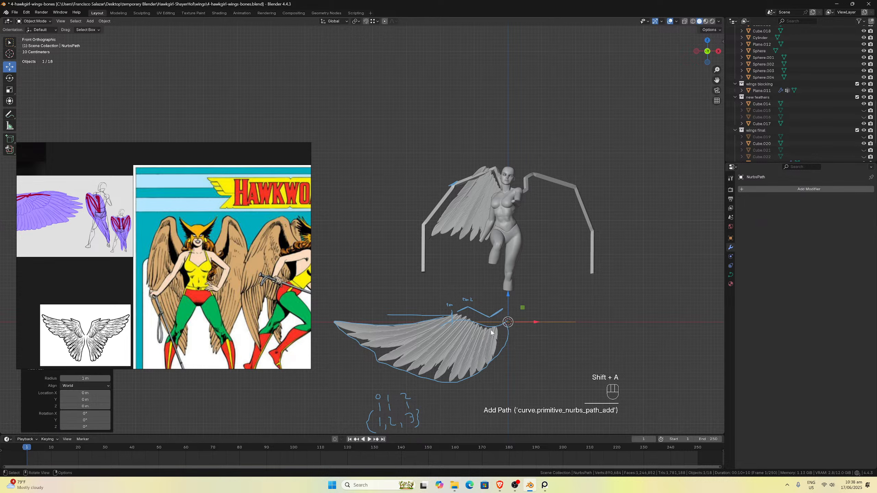
# Join the separate feather Cube.017 into the flat wing's feather group Cube.014.
pyautogui.click(491, 343)
pyautogui.scroll(1, 490, 343)
pyautogui.click(508, 375)
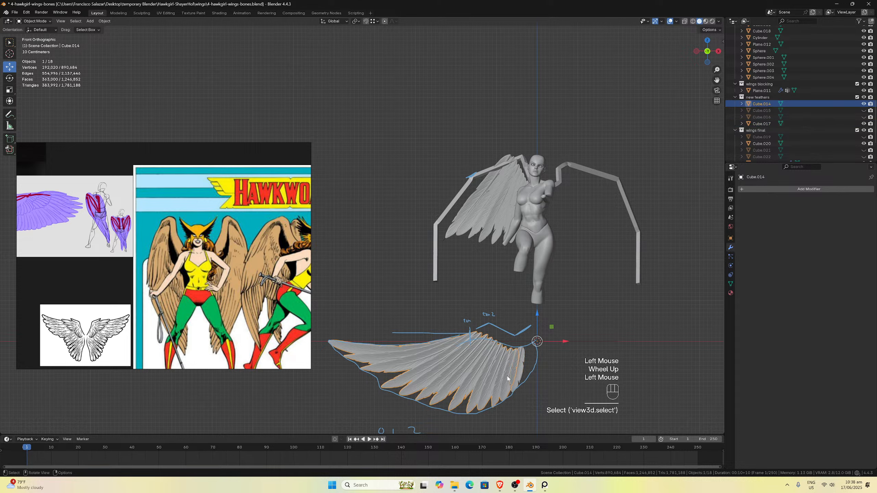
pyautogui.click(507, 377)
pyautogui.keyDown('shift'); pyautogui.click(504, 377); pyautogui.keyUp('shift')
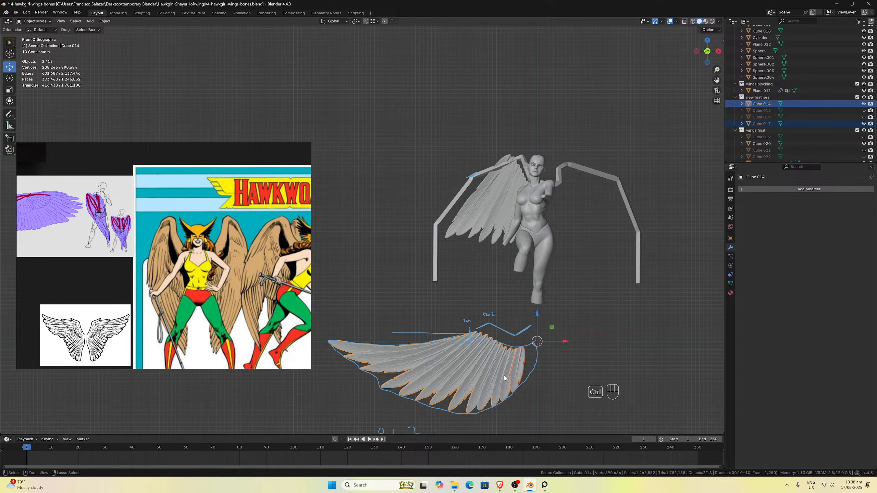
pyautogui.hotkey('ctrl', 'j')
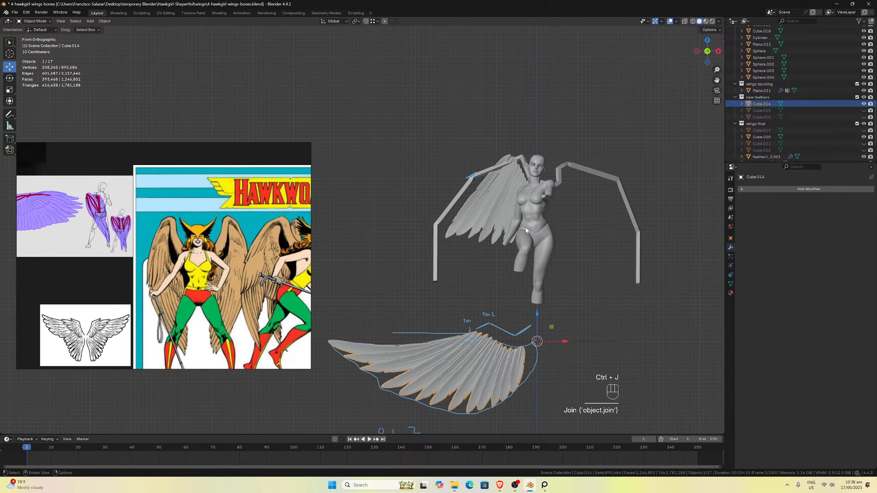
pyautogui.moveTo(508, 213); pyautogui.dragTo(561, 202, button='middle')
pyautogui.scroll(3, 545, 217)
pyautogui.scroll(-3, 559, 207)
pyautogui.scroll(1, 588, 202)
pyautogui.scroll(-1, 561, 202)
pyautogui.press('KP_1')
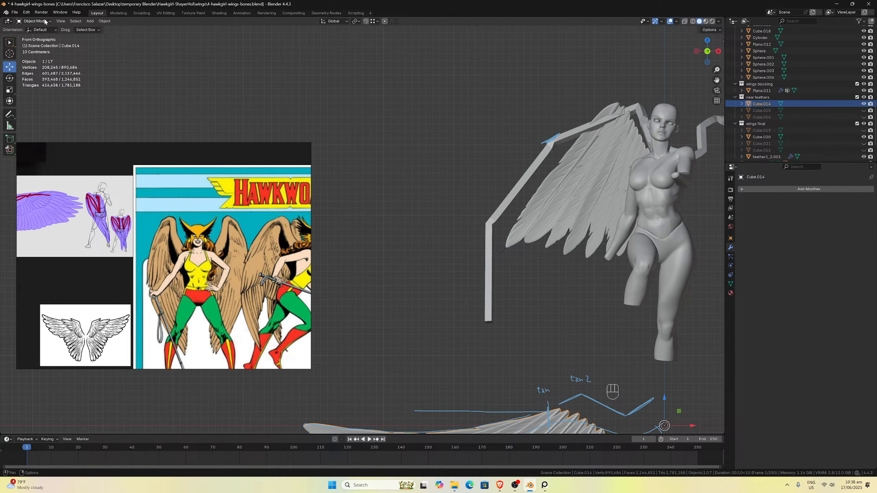
# Move the Hawkgirl reference image window aside to clear space around the model in the viewport.
pyautogui.moveTo(229, 157); pyautogui.dragTo(103, 189)
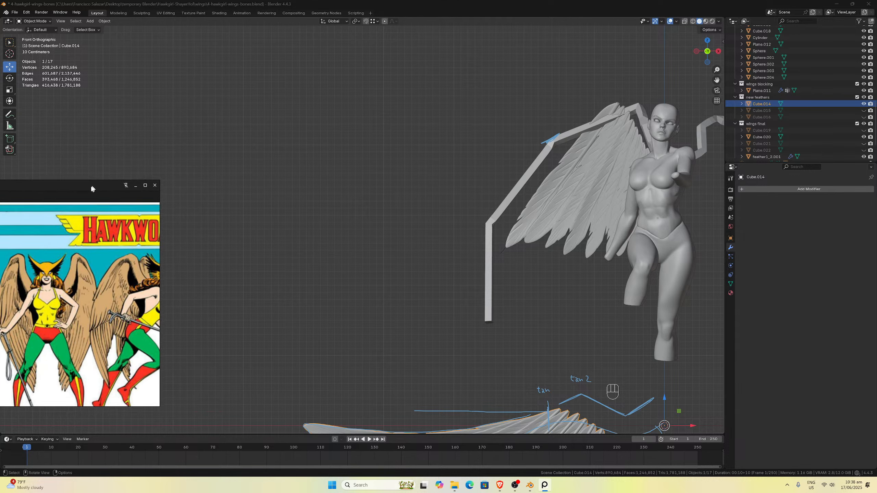
pyautogui.click(35, 22)
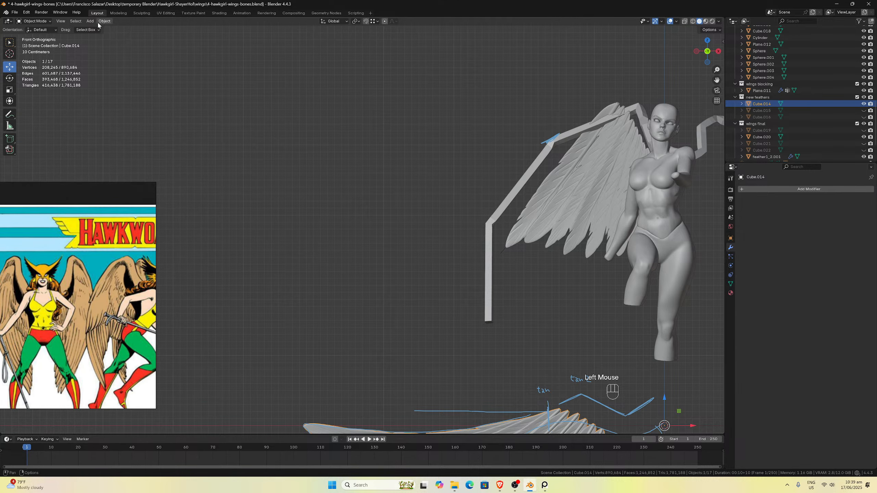
pyautogui.click(60, 21)
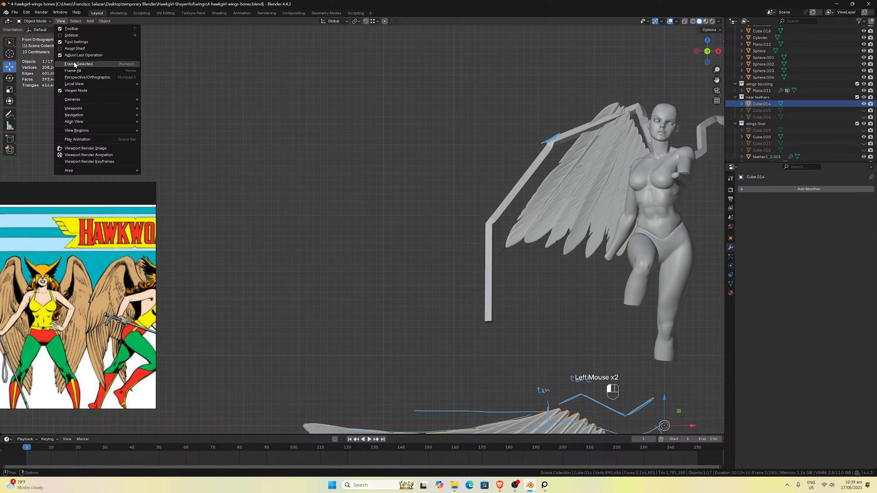
# Append the mace collection from the sixth Hawkgirl file, the "fixing proportions" blend one folder above the wings folder.
pyautogui.click(14, 12)
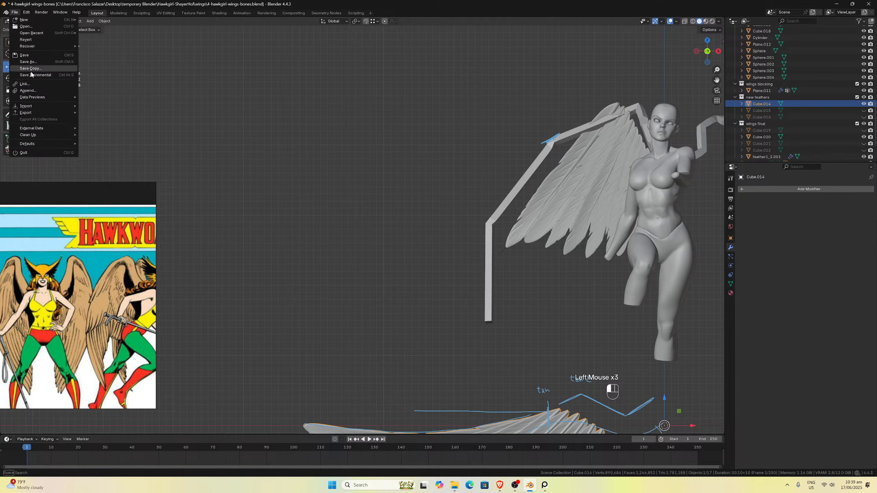
pyautogui.click(28, 91)
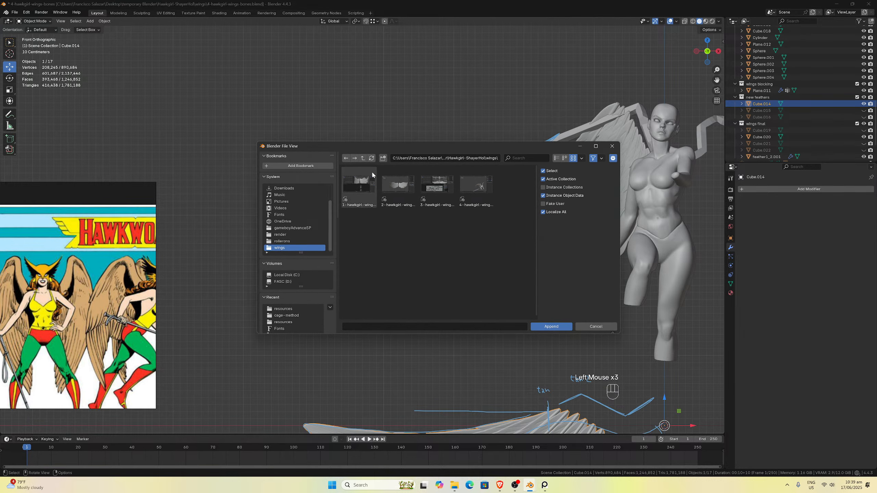
pyautogui.click(362, 159)
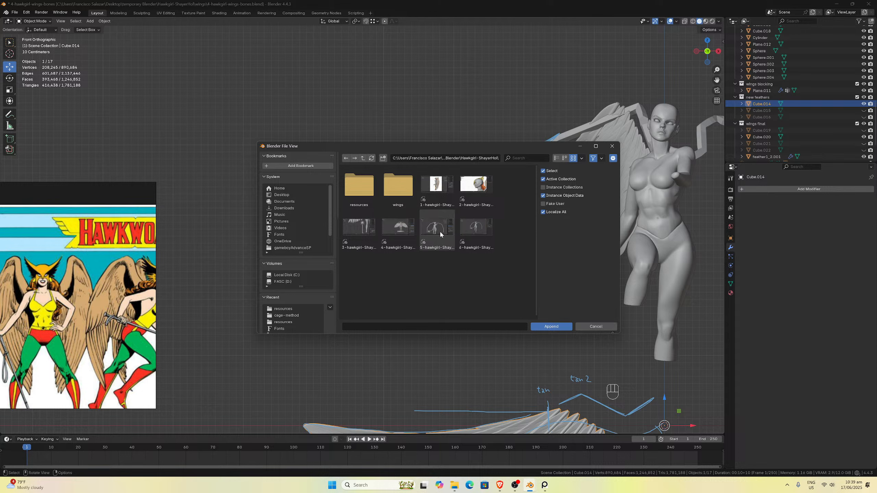
pyautogui.doubleClick(482, 249)
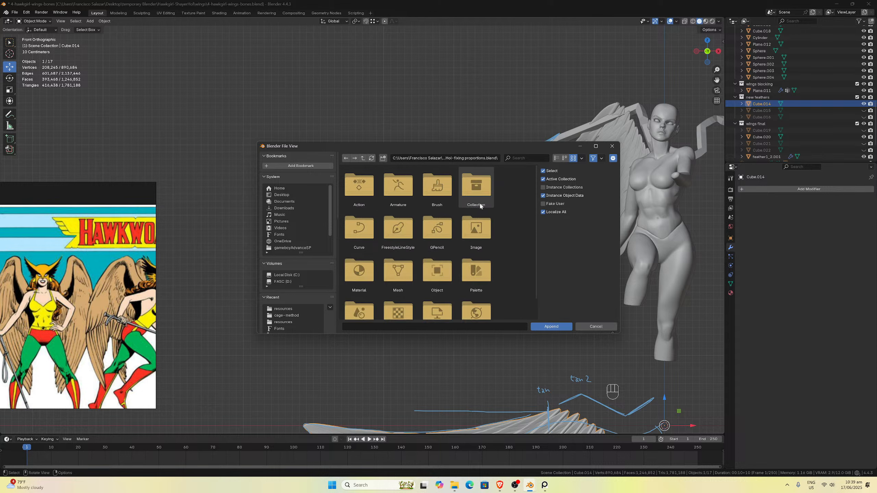
pyautogui.doubleClick(476, 189)
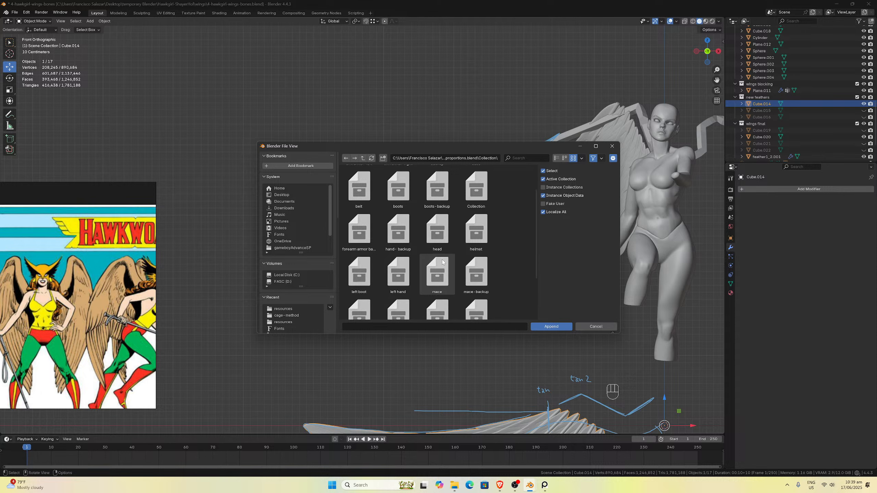
pyautogui.scroll(-4, 443, 265)
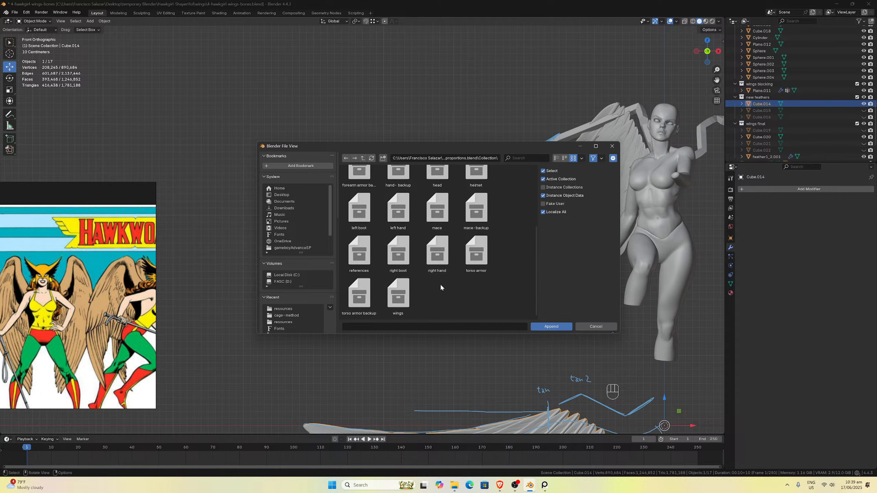
pyautogui.scroll(6, 440, 284)
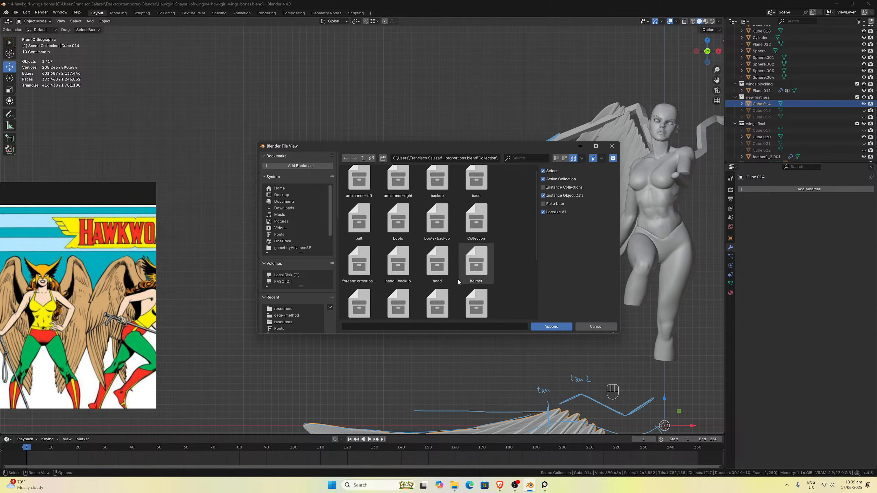
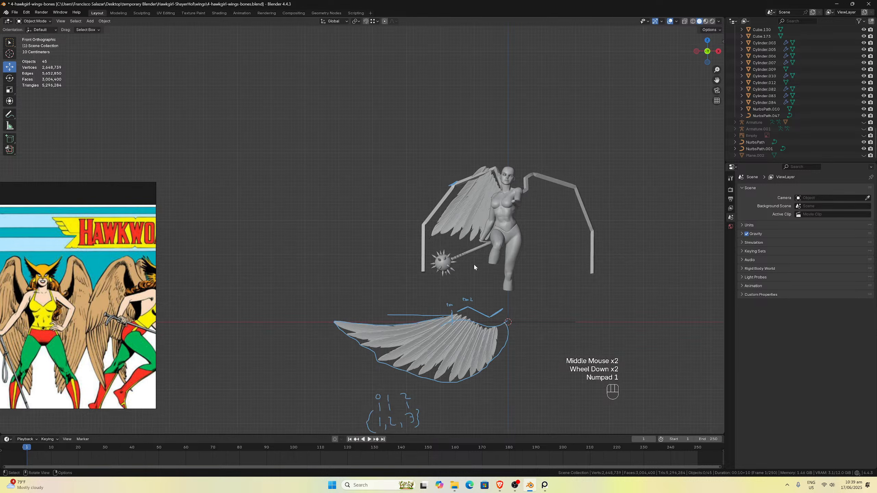
# Examine the figure with its mace, posed wing and bone frame against the flat feather layout from several angles.
pyautogui.scroll(5, 473, 266)
pyautogui.scroll(-2, 474, 267)
pyautogui.moveTo(474, 266); pyautogui.dragTo(520, 222, button='middle')
pyautogui.press('KP_1')
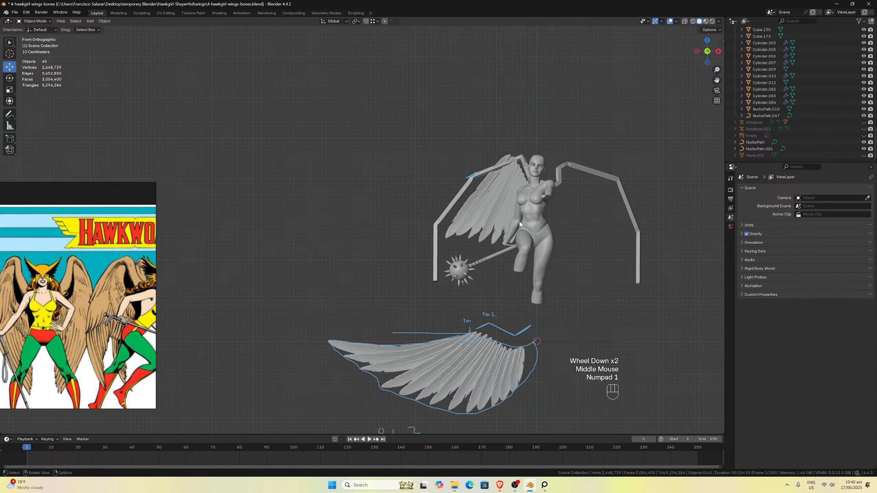
pyautogui.click(514, 370)
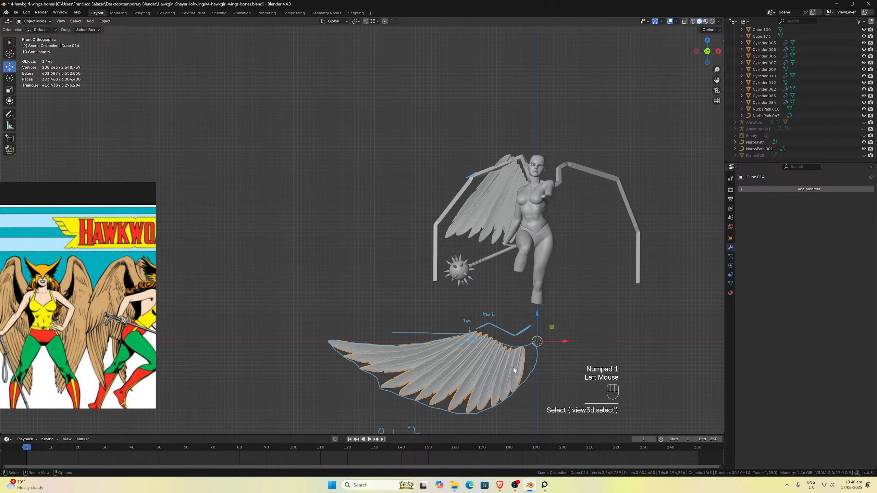
pyautogui.scroll(2, 496, 278)
pyautogui.scroll(-3, 553, 236)
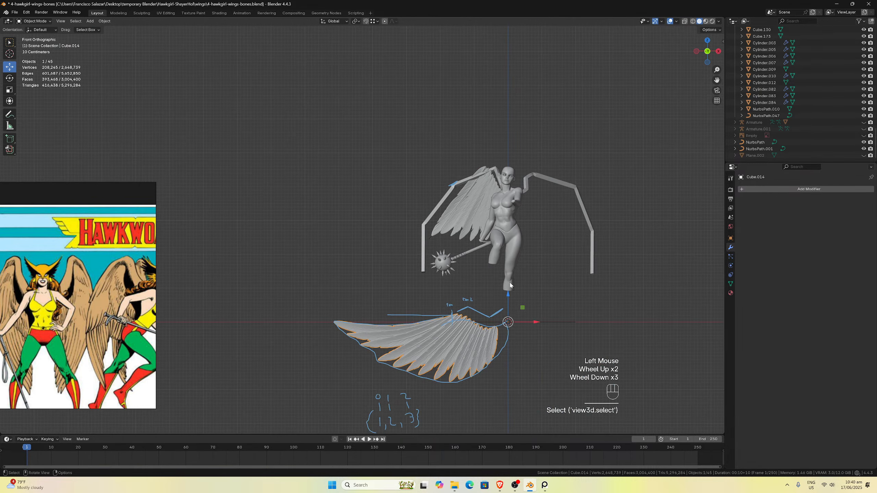
pyautogui.scroll(2, 615, 192)
pyautogui.moveTo(717, 80); pyautogui.dragTo(688, 19)
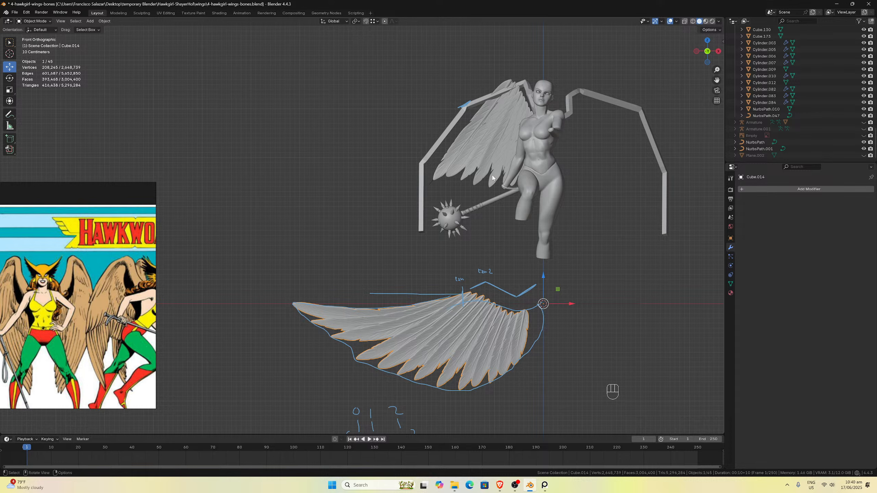
pyautogui.scroll(2, 497, 173)
pyautogui.moveTo(502, 169); pyautogui.dragTo(525, 147, button='middle')
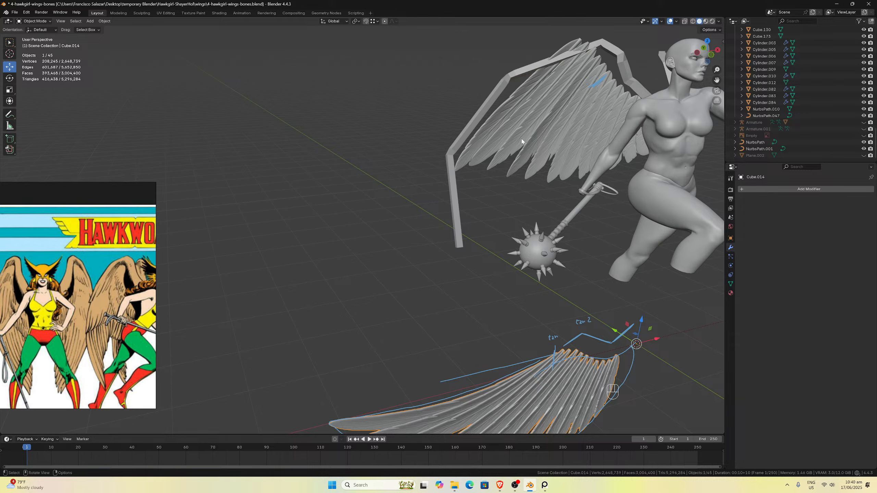
pyautogui.moveTo(504, 135)
pyautogui.mouseDown(button='middle')
pyautogui.moveTo(487, 128)
pyautogui.moveTo(493, 139)
pyautogui.mouseUp(button='middle')
pyautogui.scroll(-2, 481, 309)
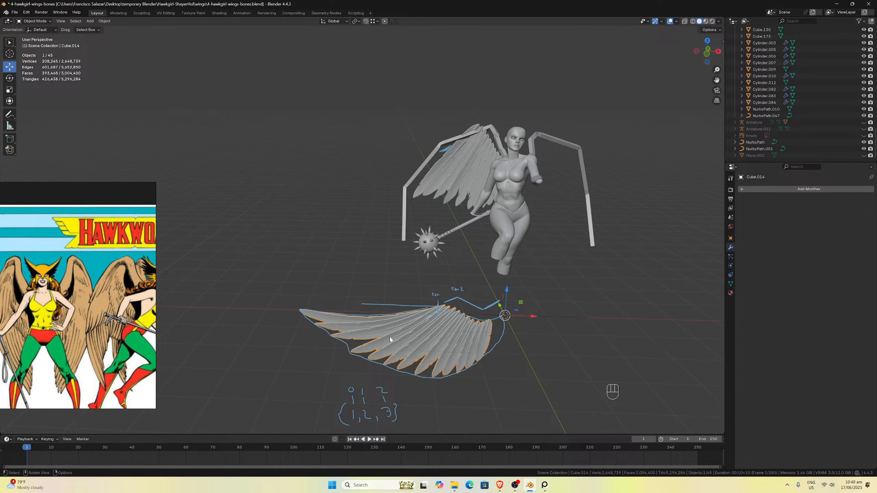
pyautogui.moveTo(389, 338); pyautogui.dragTo(387, 332, button='middle')
pyautogui.scroll(1, 427, 351)
pyautogui.moveTo(427, 351); pyautogui.dragTo(529, 327, button='middle')
pyautogui.moveTo(530, 263); pyautogui.dragTo(574, 276, button='middle')
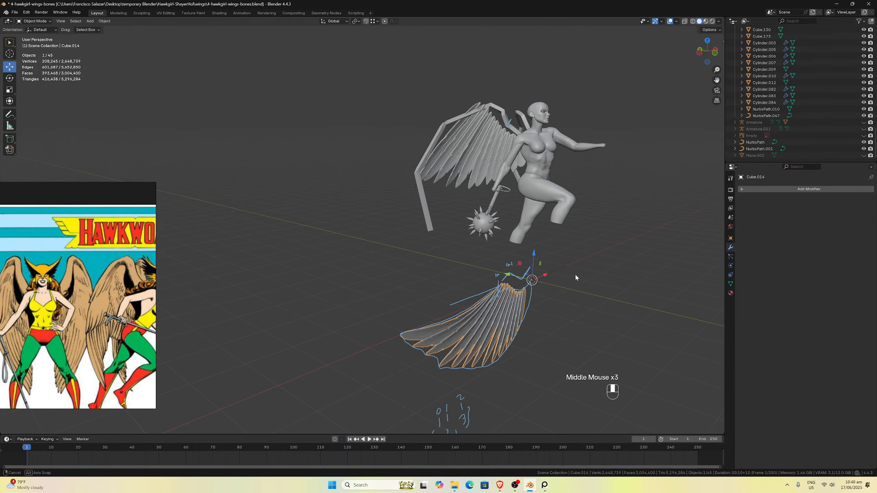
pyautogui.scroll(3, 578, 191)
pyautogui.scroll(-4, 573, 179)
pyautogui.moveTo(573, 180); pyautogui.dragTo(519, 168, button='middle')
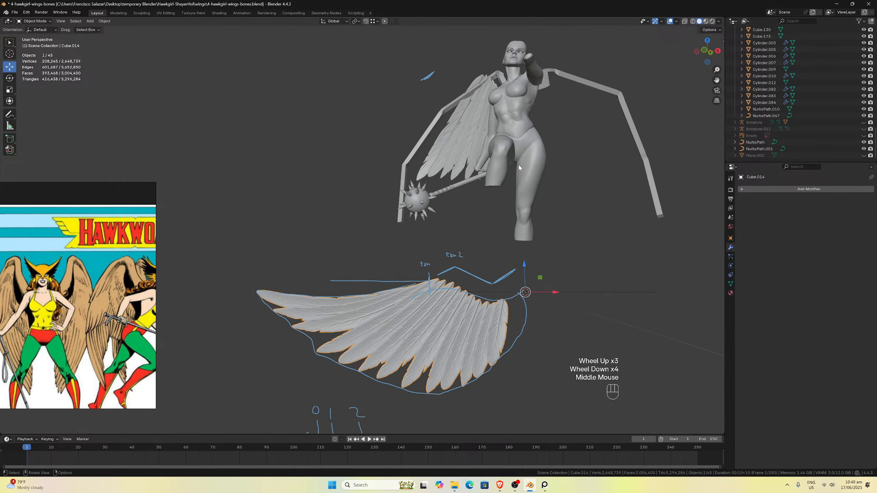
pyautogui.press('KP_1')
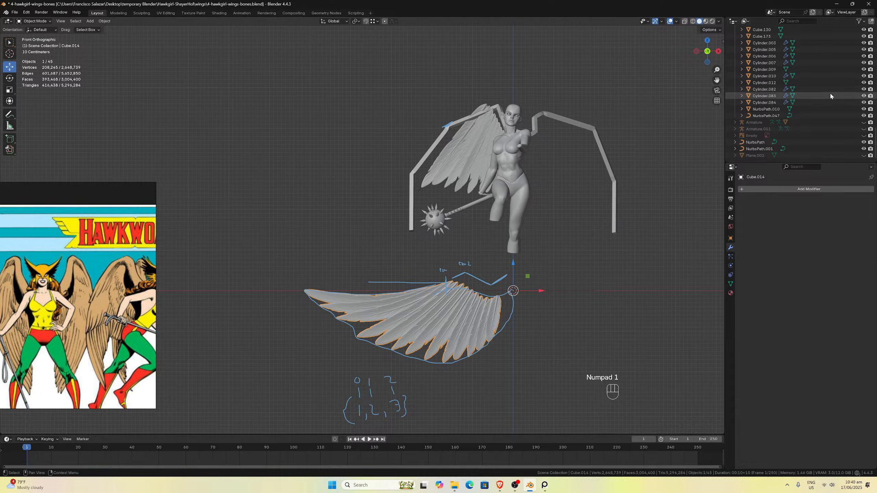
# Unhide the feather objects Cube.015 and Cube.016 in the new feathers collection.
pyautogui.scroll(-3, 788, 109)
pyautogui.scroll(8, 789, 109)
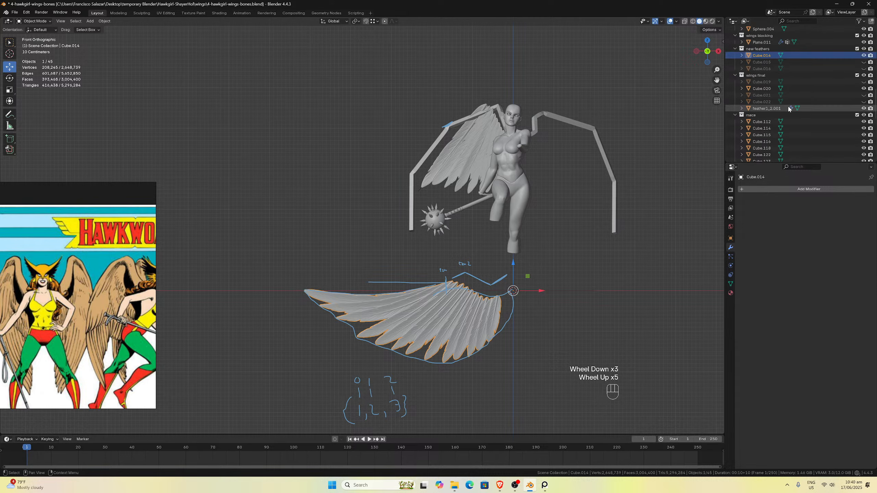
pyautogui.scroll(-5, 788, 110)
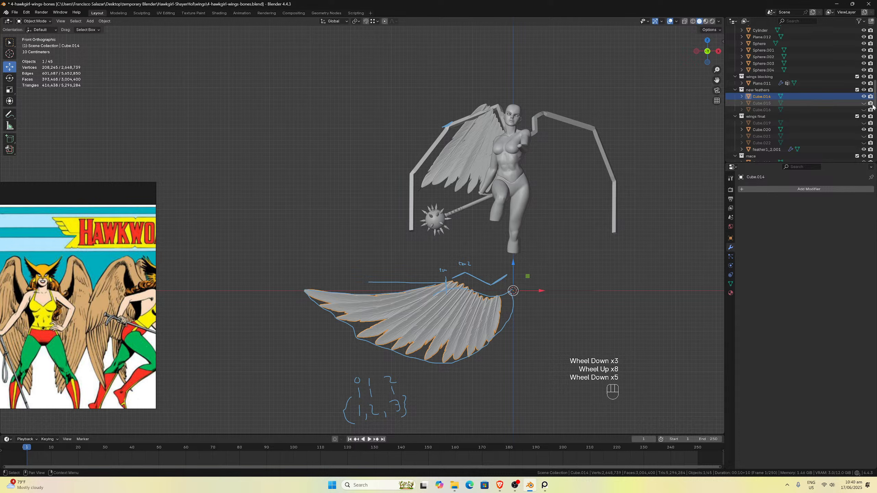
pyautogui.click(865, 103)
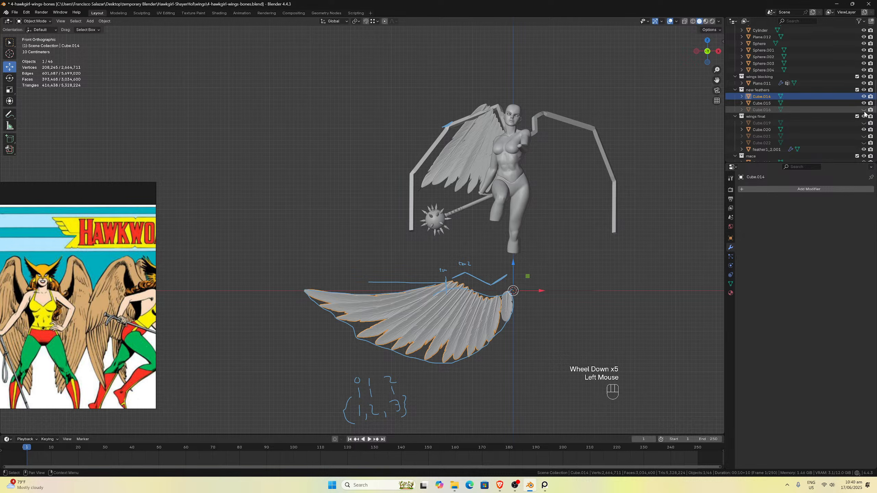
pyautogui.click(864, 110)
# Inspect the small feather piece Cube.015 at the flat wing's inner end, then select the main feather group Cube.014.
pyautogui.click(506, 313)
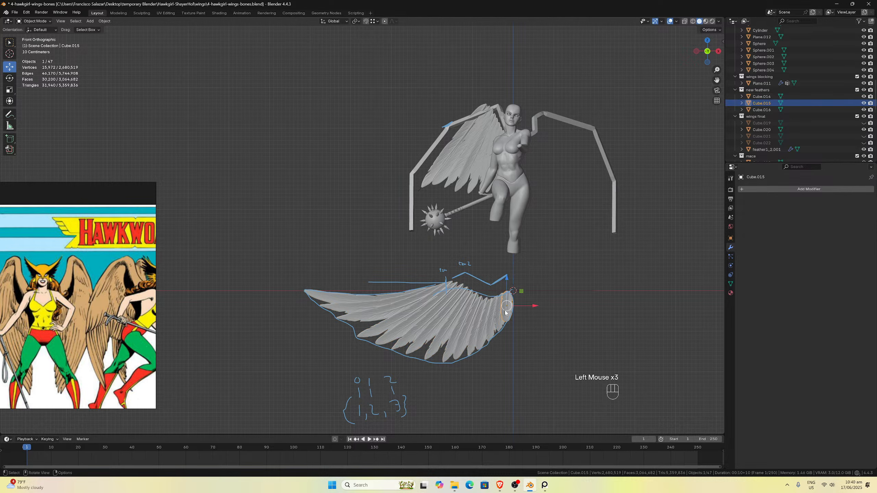
pyautogui.scroll(2, 498, 312)
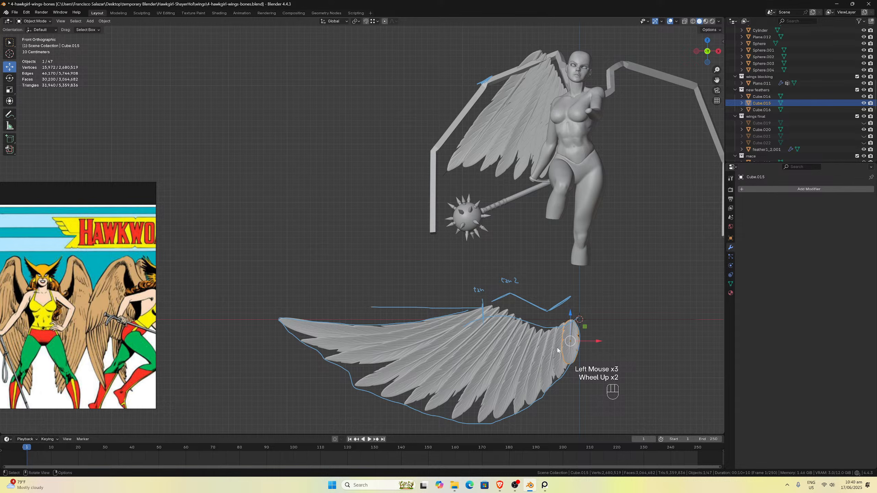
pyautogui.scroll(-1, 557, 349)
pyautogui.moveTo(556, 244); pyautogui.dragTo(534, 230, button='middle')
pyautogui.click(566, 356)
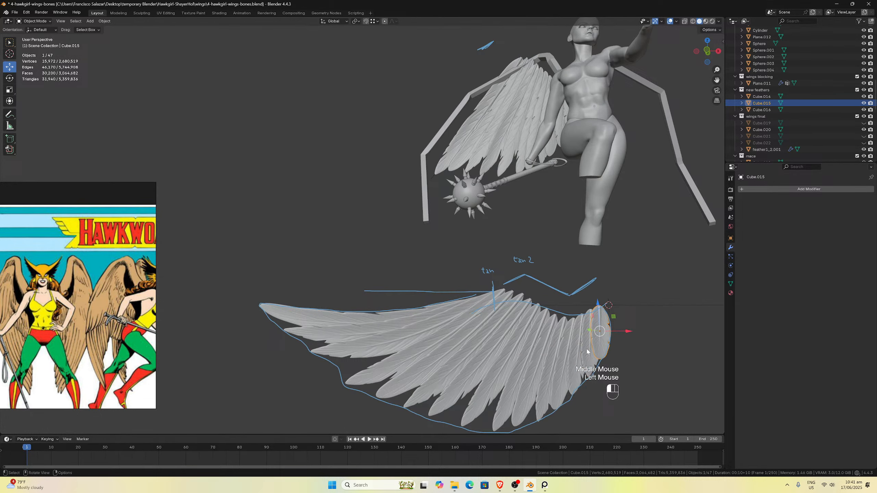
pyautogui.click(566, 356)
pyautogui.click(573, 367)
# Compare the flat wing's feather layout with the figure's posed wing and bone frame from several angles.
pyautogui.scroll(-1, 574, 367)
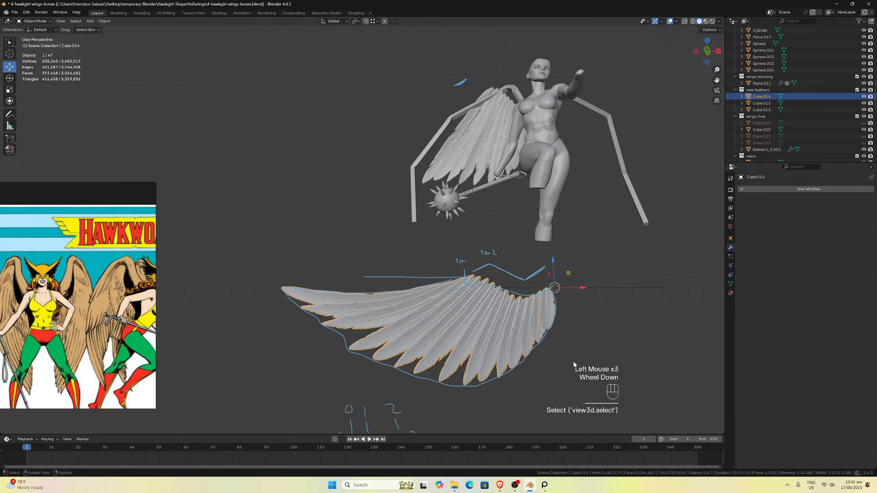
pyautogui.moveTo(546, 295); pyautogui.dragTo(530, 351, button='middle')
pyautogui.moveTo(525, 213); pyautogui.dragTo(456, 240, button='middle')
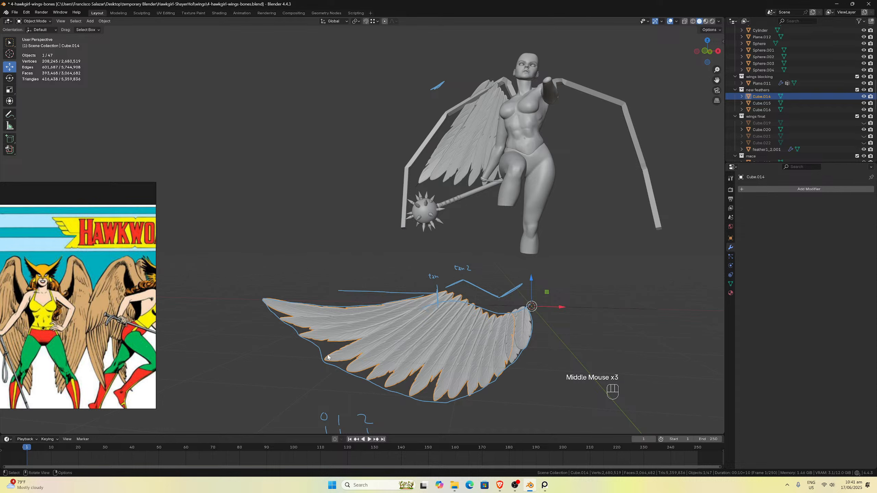
pyautogui.scroll(1, 326, 342)
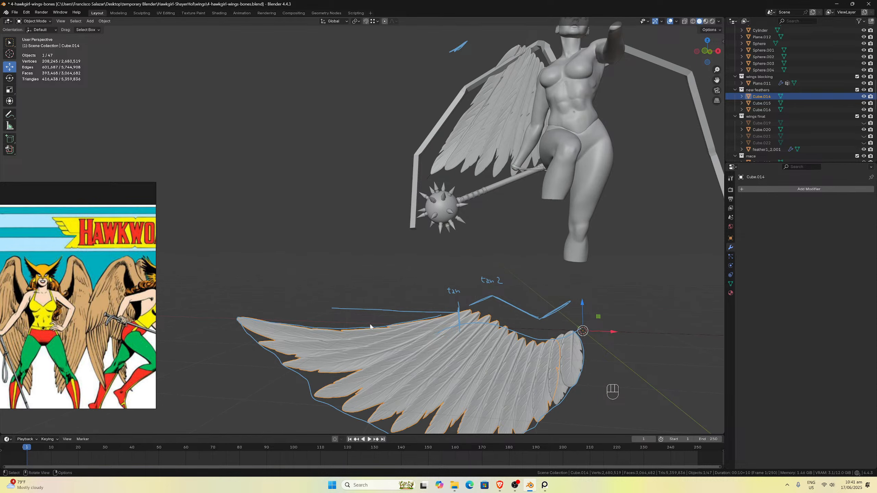
pyautogui.moveTo(395, 259); pyautogui.dragTo(485, 139, button='middle')
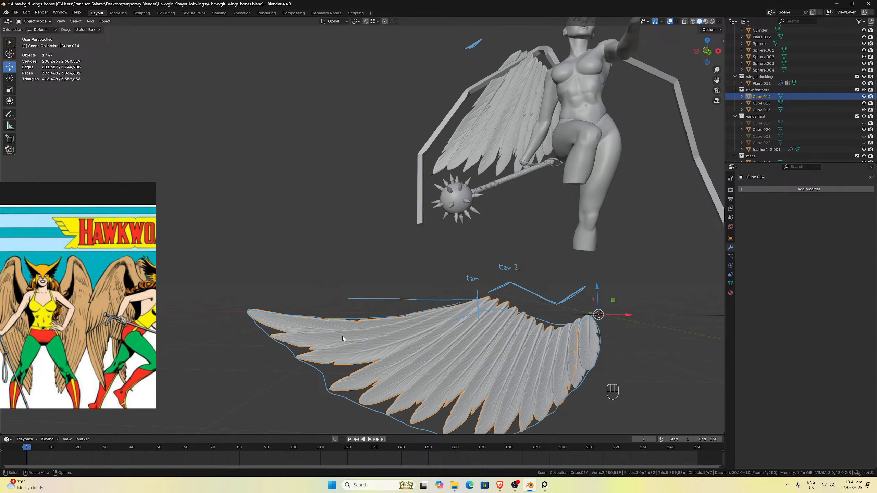
pyautogui.scroll(-1, 347, 353)
pyautogui.moveTo(368, 352); pyautogui.dragTo(570, 174, button='middle')
pyautogui.scroll(1, 375, 351)
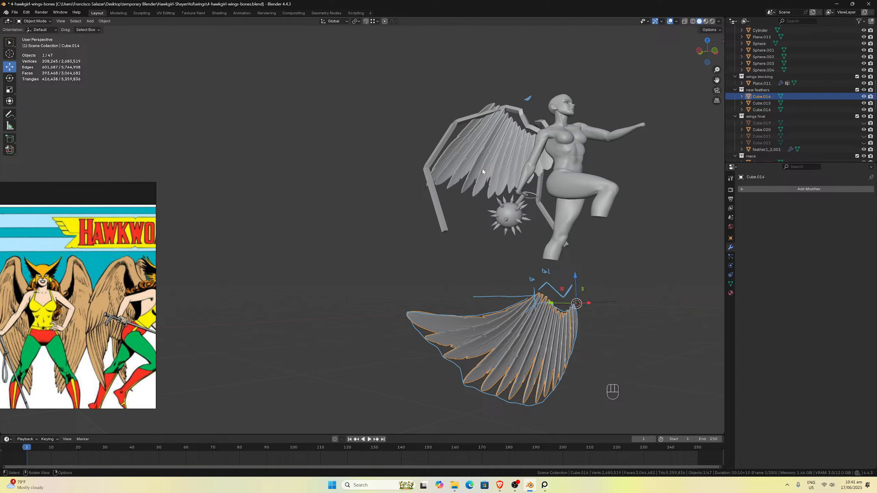
pyautogui.scroll(-2, 455, 166)
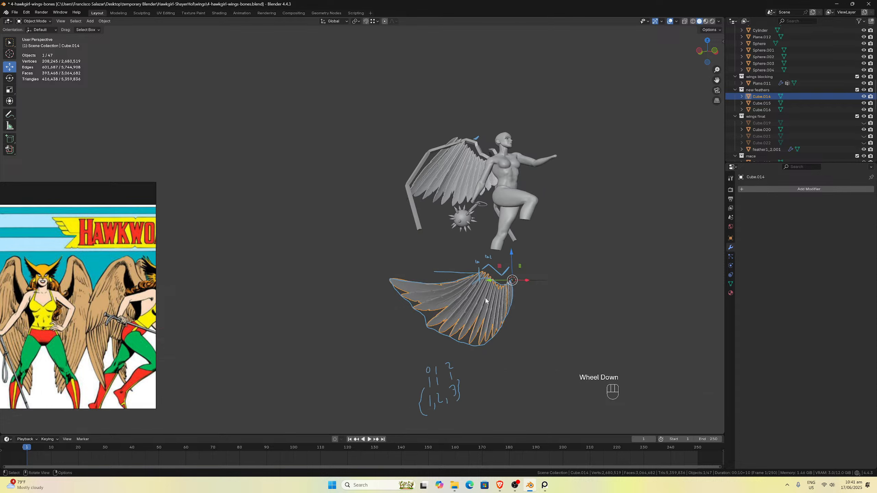
pyautogui.moveTo(456, 166); pyautogui.dragTo(429, 287, button='middle')
pyautogui.scroll(3, 428, 289)
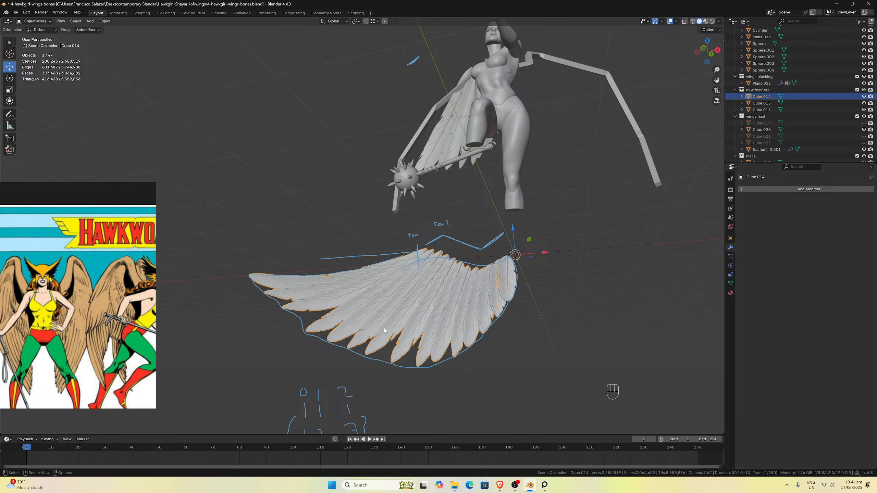
pyautogui.moveTo(349, 325); pyautogui.dragTo(403, 340, button='middle')
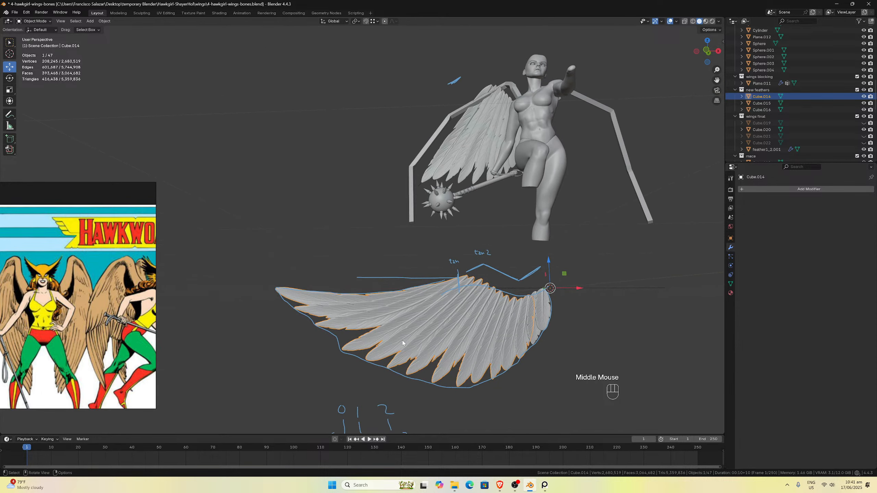
pyautogui.click(402, 341)
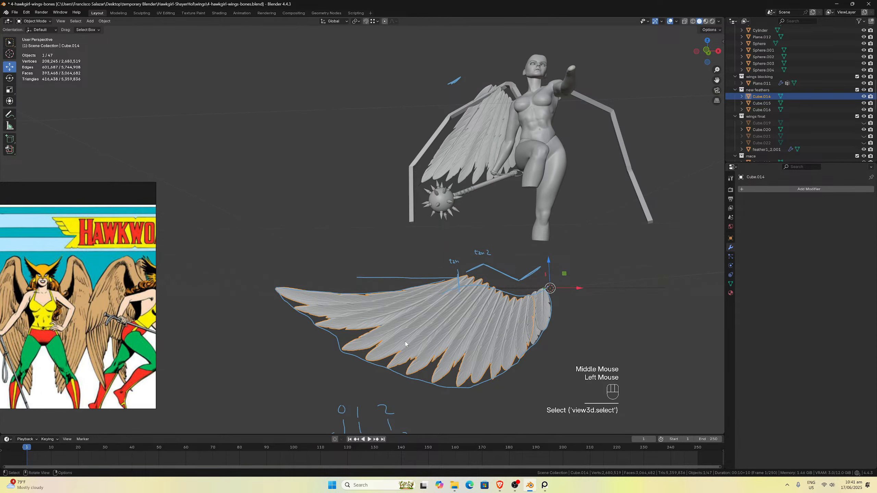
# Separate the nine feathers of the flat wing's inner section, from the wing bend inward, out of Cube.014 into their own object.
pyautogui.press('Tab')
pyautogui.click(402, 340)
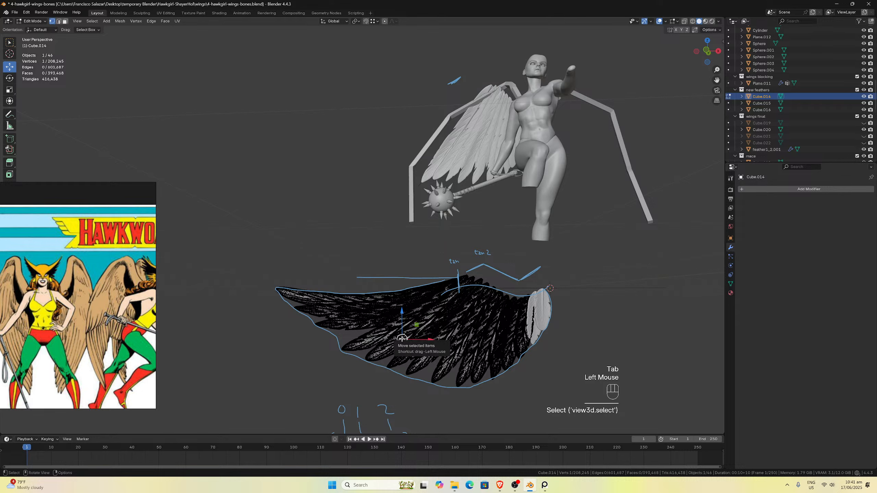
pyautogui.press('l')
pyautogui.press('l')
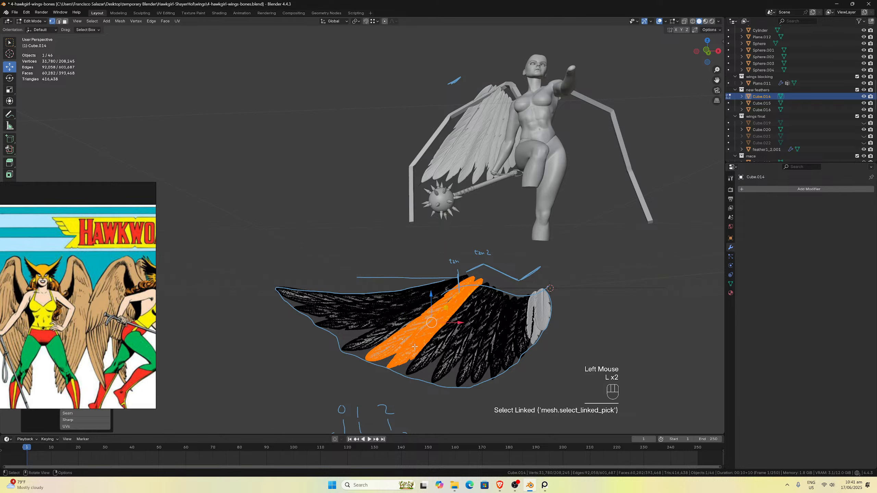
pyautogui.press('l')
pyautogui.press('l')
pyautogui.press('l')
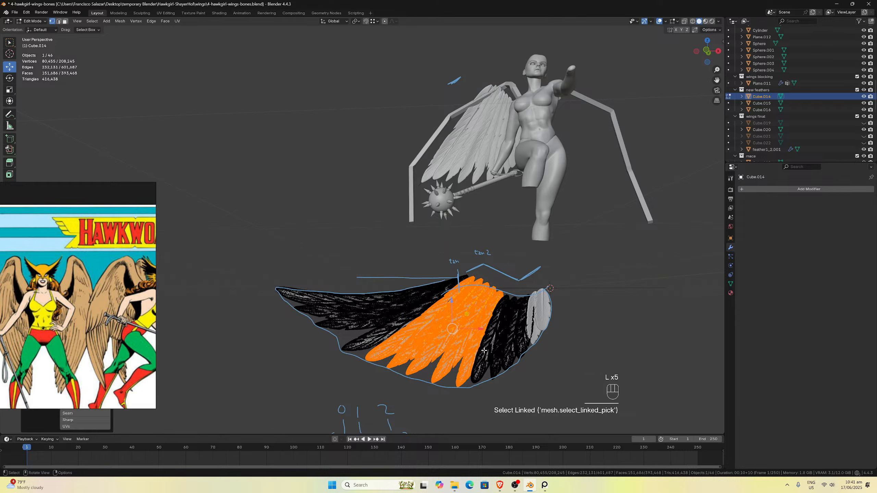
pyautogui.press('l')
pyautogui.press('l')
pyautogui.press('l')
pyautogui.press('l')
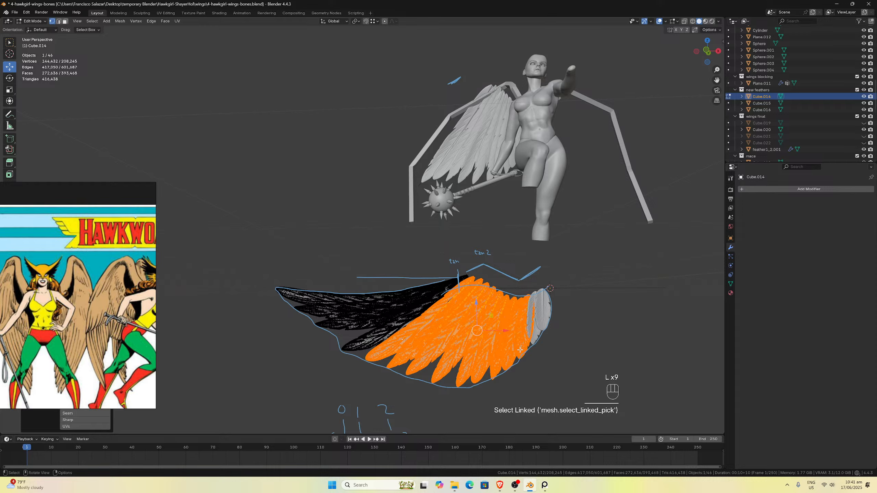
pyautogui.moveTo(521, 349)
pyautogui.mouseDown(button='middle')
pyautogui.moveTo(552, 336)
pyautogui.moveTo(607, 380)
pyautogui.moveTo(509, 351)
pyautogui.mouseUp(button='middle')
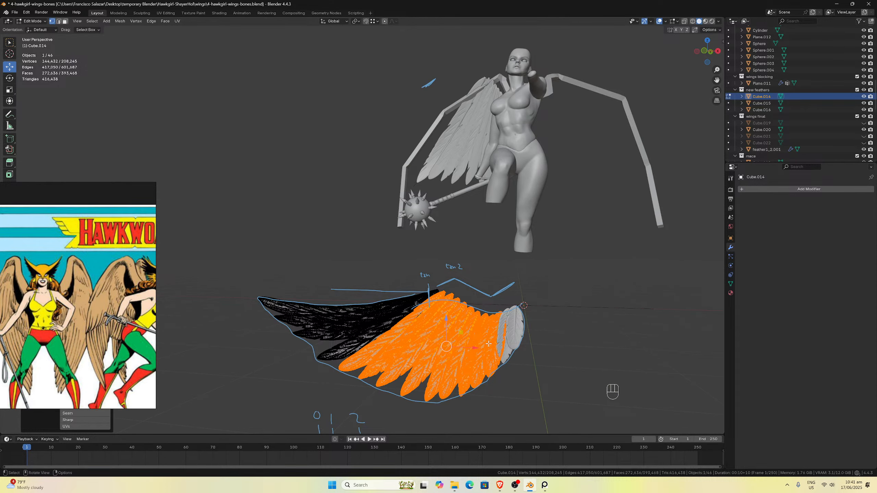
pyautogui.press('p')
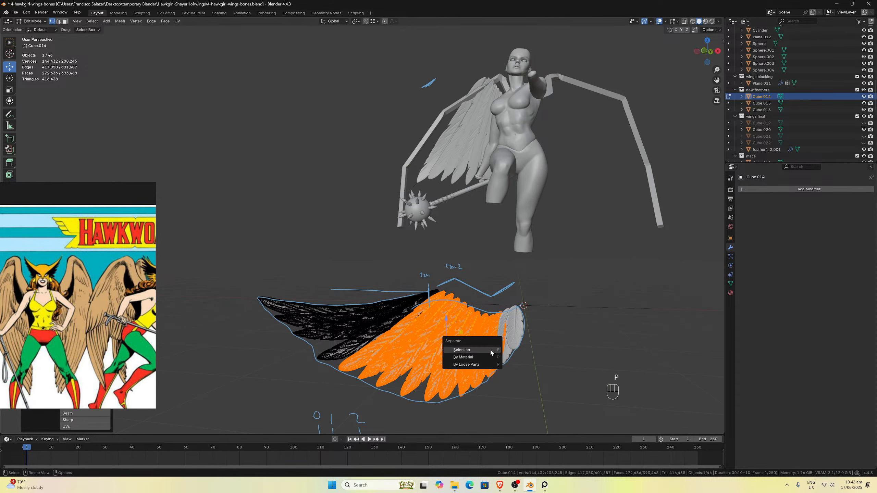
pyautogui.click(490, 349)
pyautogui.press('Tab')
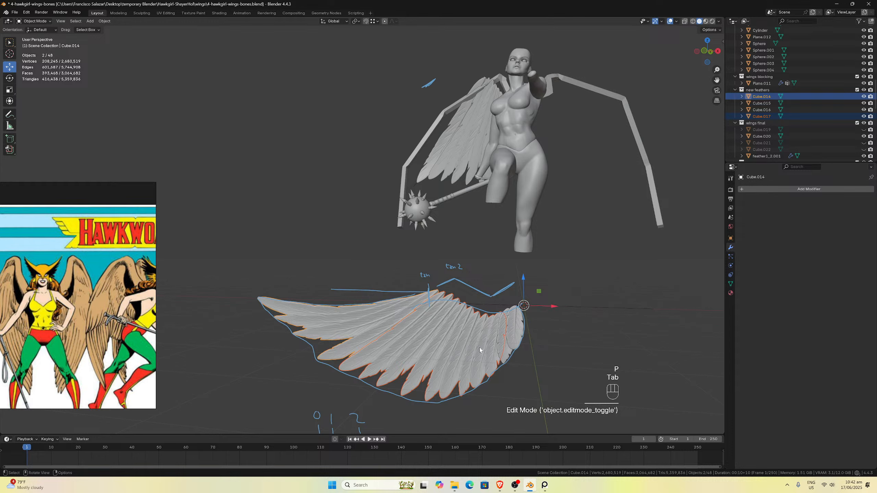
# Duplicate the separated feather group Cube.017 in place and add a Curve modifier to the duplicate.
pyautogui.click(478, 351)
pyautogui.press('KP_1')
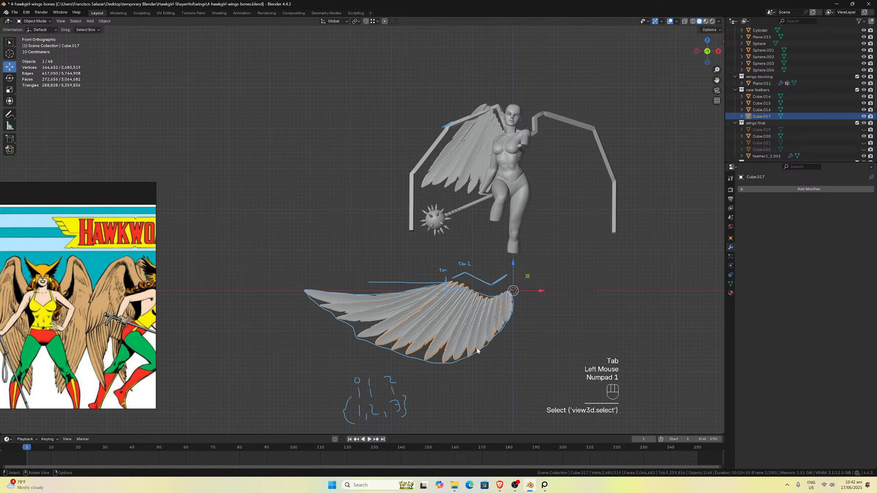
pyautogui.scroll(1, 486, 344)
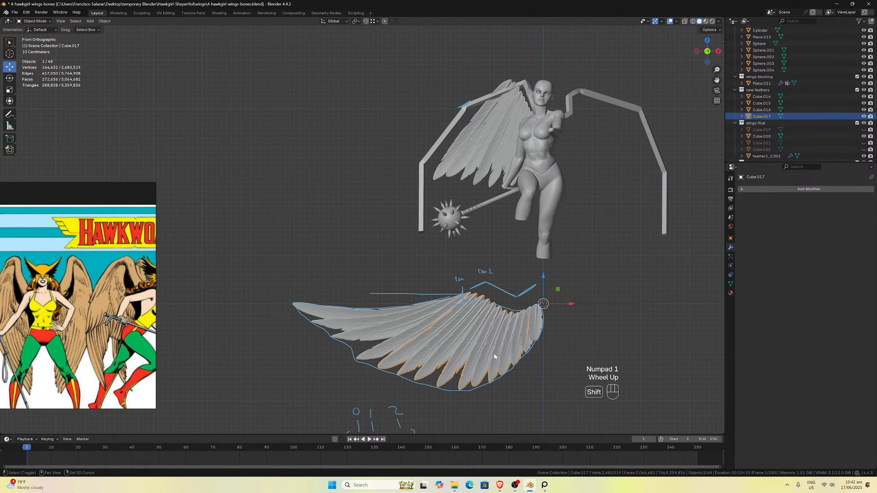
pyautogui.hotkey('shift', 'd')
pyautogui.press('Escape')
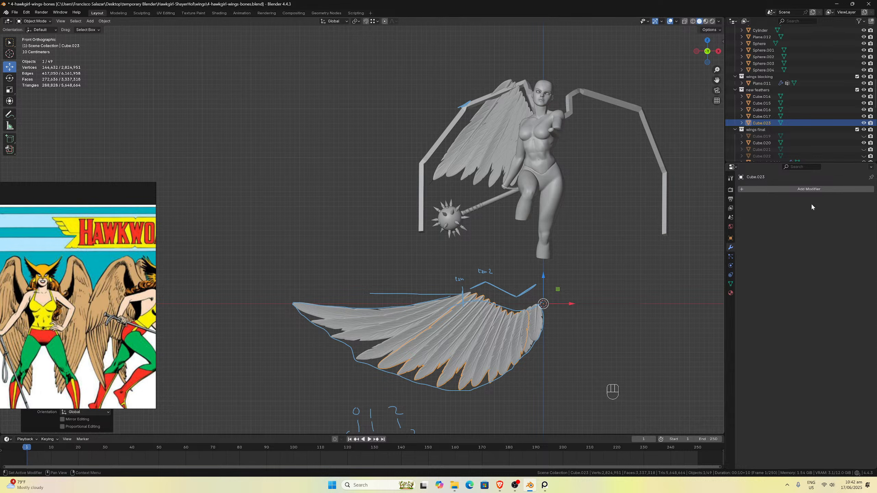
pyautogui.click(795, 190)
pyautogui.moveTo(800, 194)
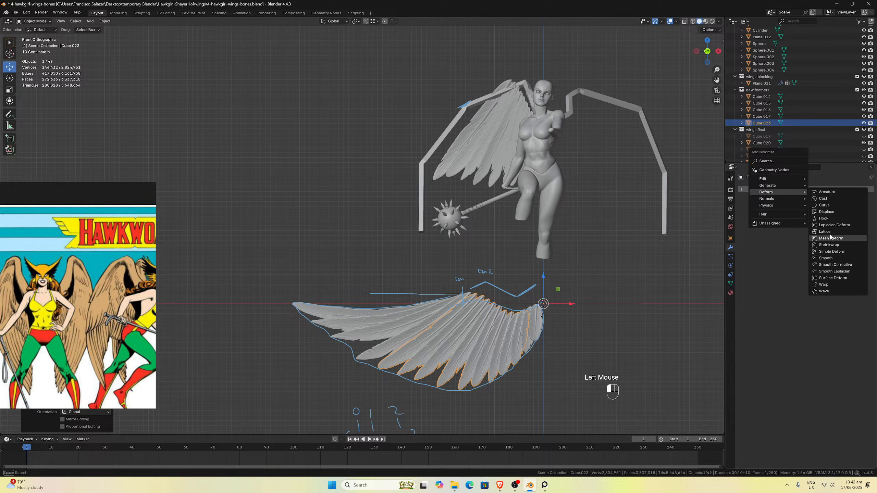
pyautogui.click(828, 205)
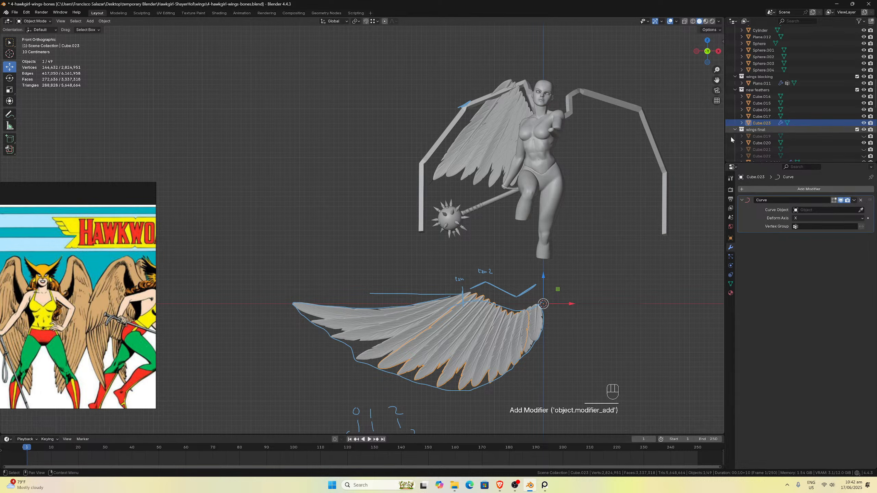
# Move the duplicated feather group with the Curve modifier into the wings final collection.
pyautogui.click(758, 142)
pyautogui.click(498, 330)
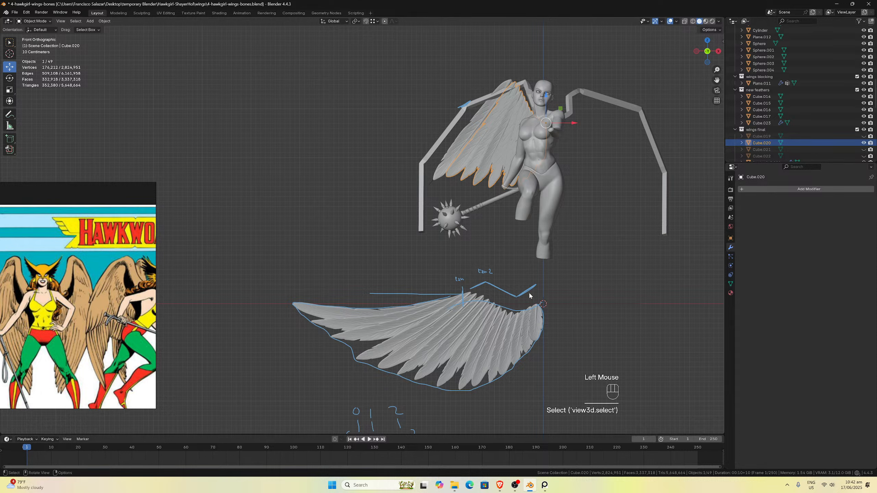
pyautogui.click(498, 329)
pyautogui.click(499, 329)
pyautogui.click(498, 330)
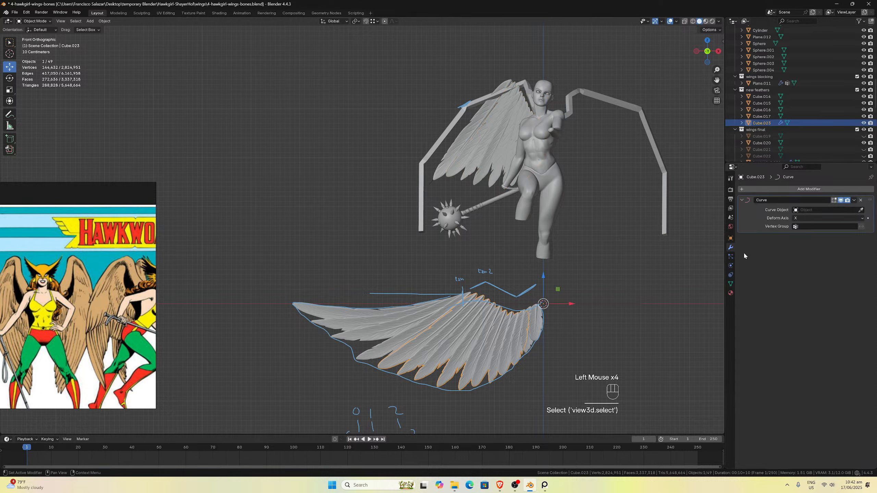
pyautogui.press('m')
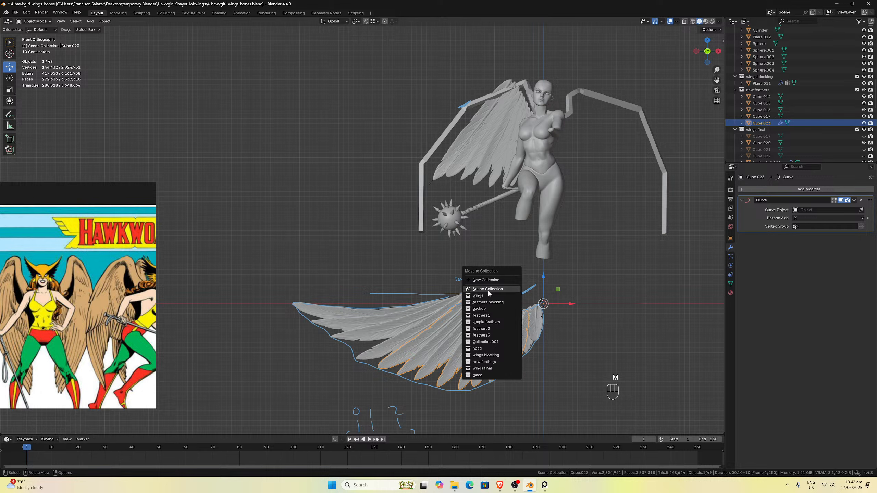
pyautogui.click(484, 369)
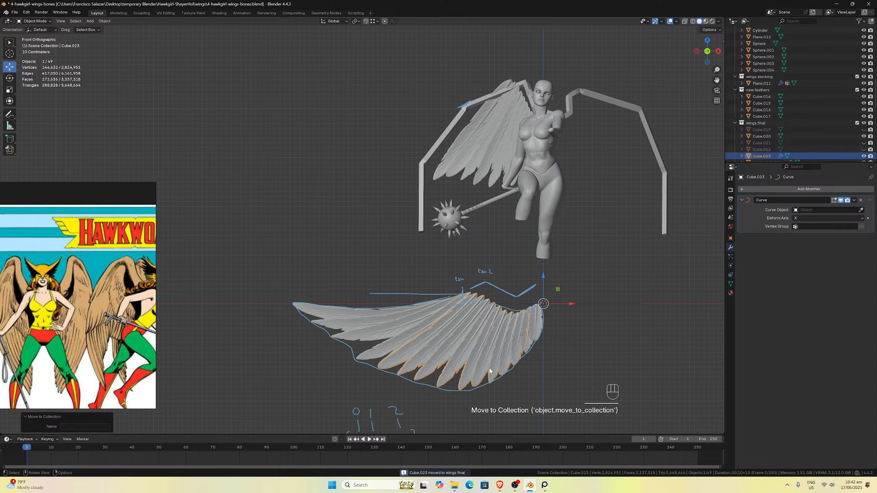
# Hide the new feathers collection and set NurbsPath as the curve object of the duplicated feathers' Curve modifier.
pyautogui.click(534, 327)
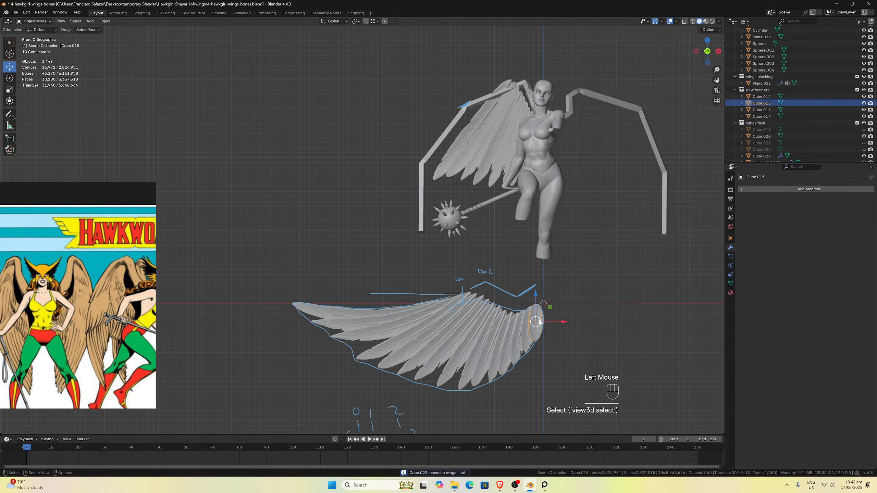
pyautogui.click(864, 90)
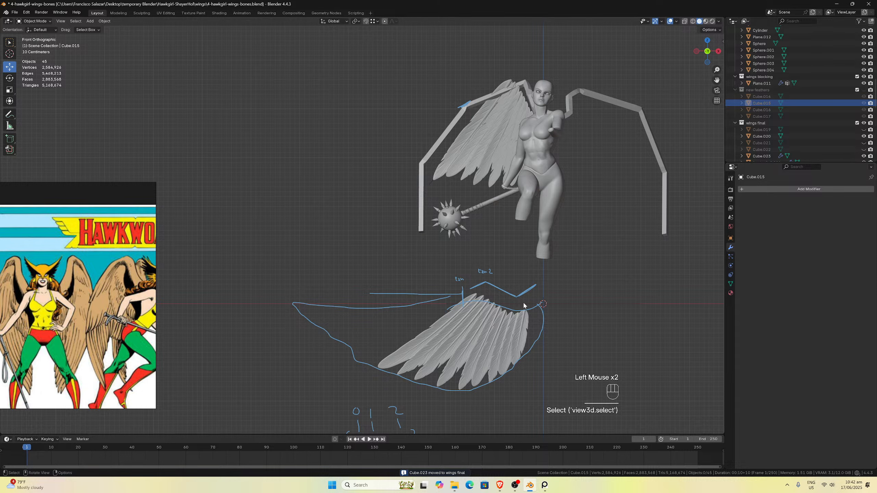
pyautogui.click(490, 339)
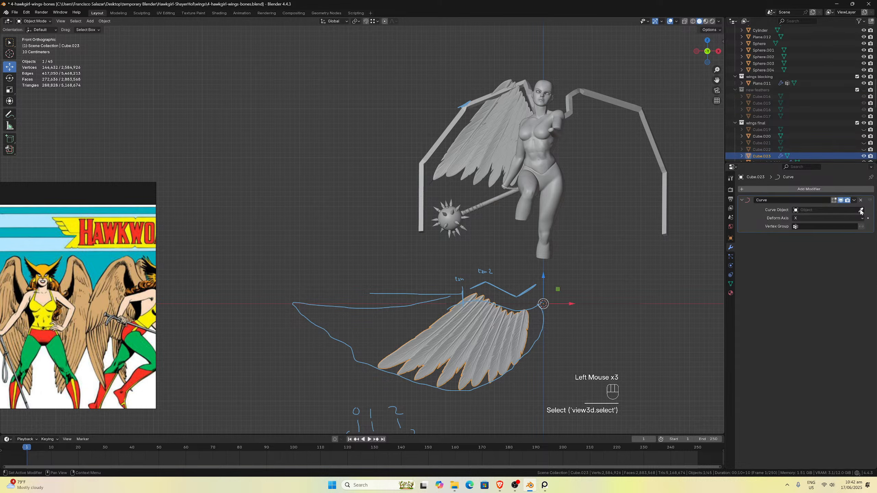
pyautogui.click(861, 211)
pyautogui.click(587, 302)
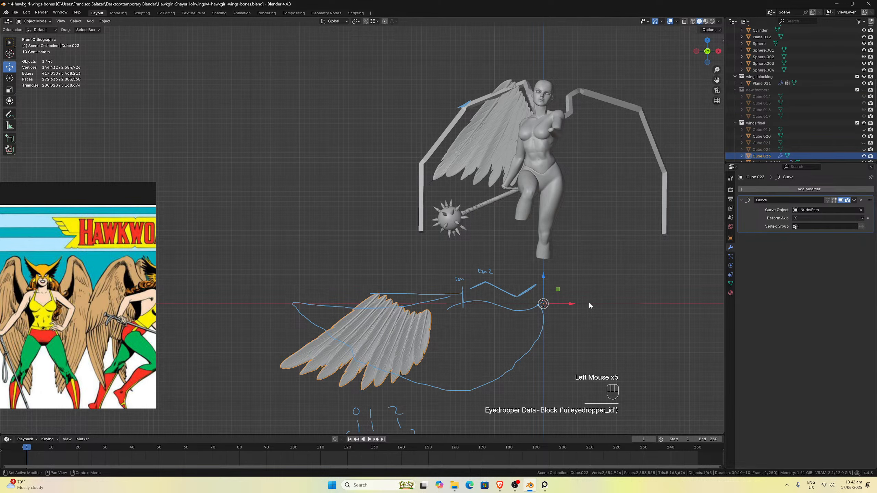
pyautogui.click(529, 305)
pyautogui.click(410, 340)
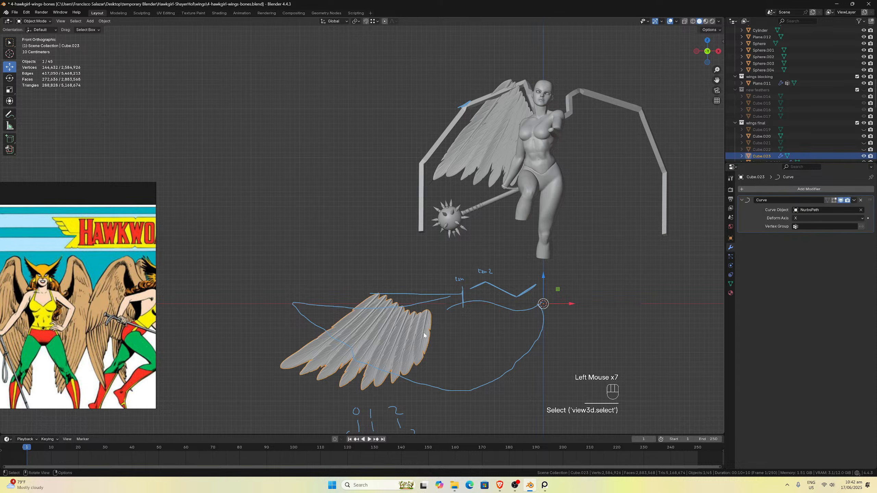
# Rotate the whole mesh of the duplicated feathers -90° about the global X axis, using the 3D Cursor as pivot.
pyautogui.press('Tab')
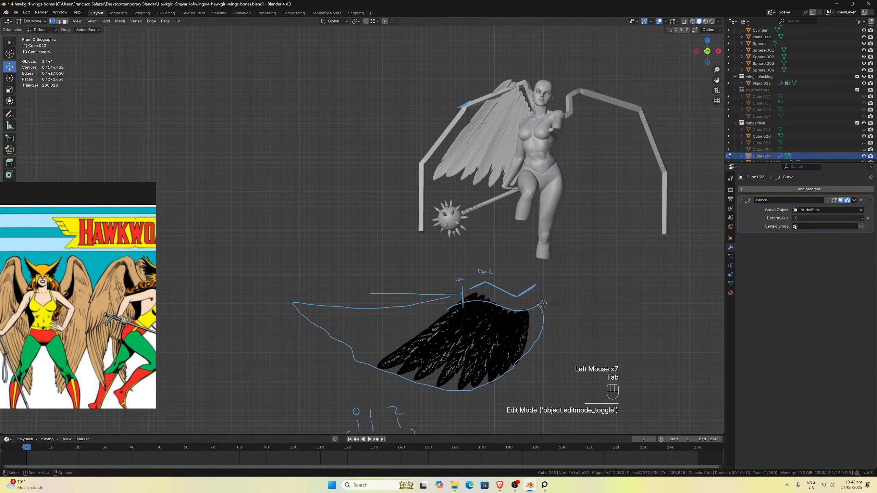
pyautogui.press('a')
pyautogui.scroll(-2, 496, 344)
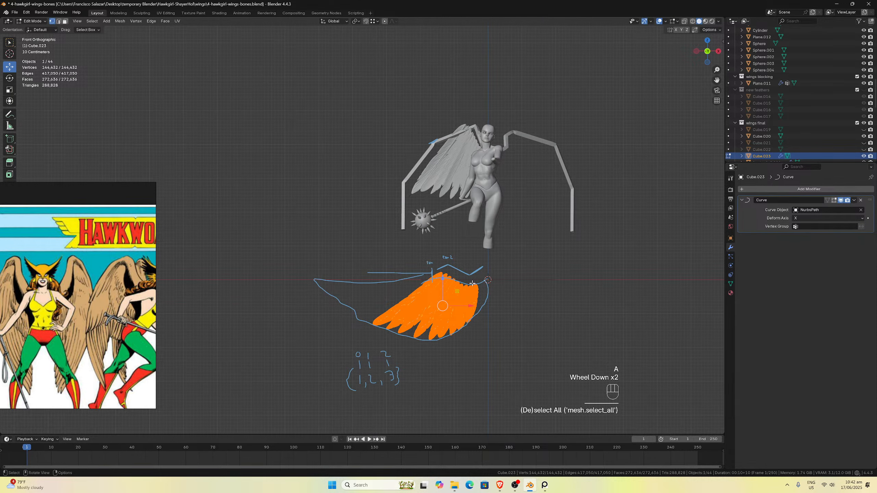
pyautogui.moveTo(472, 283); pyautogui.dragTo(415, 296, button='middle')
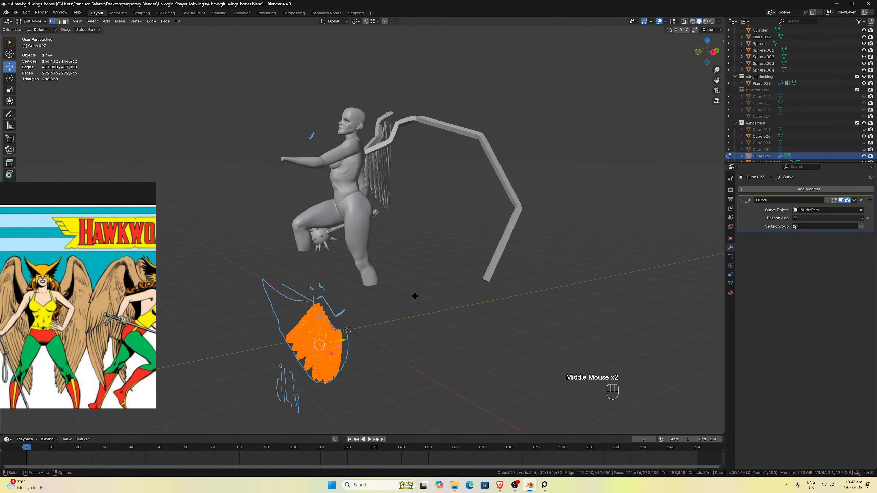
pyautogui.click(356, 21)
pyautogui.click(368, 43)
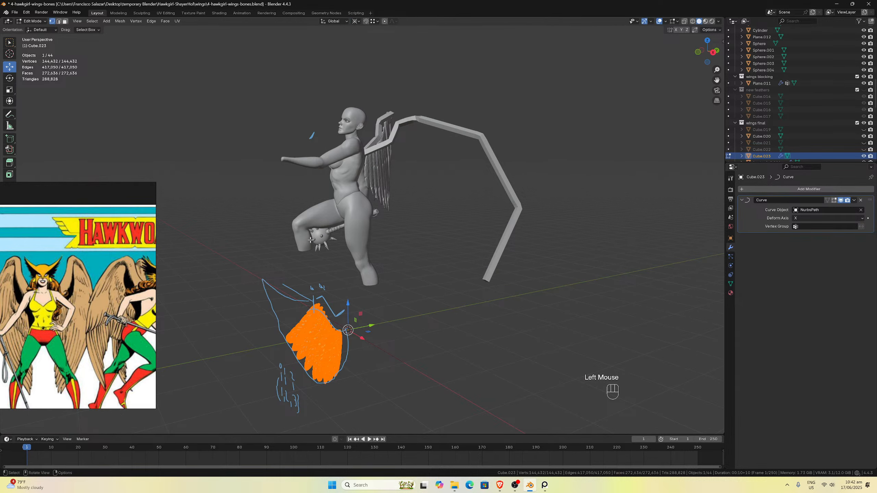
pyautogui.press('r')
pyautogui.press('x')
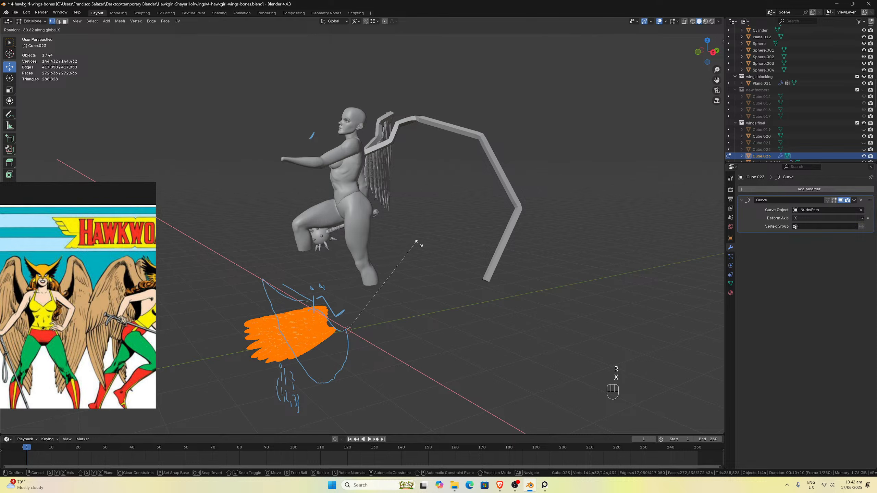
pyautogui.click(446, 261)
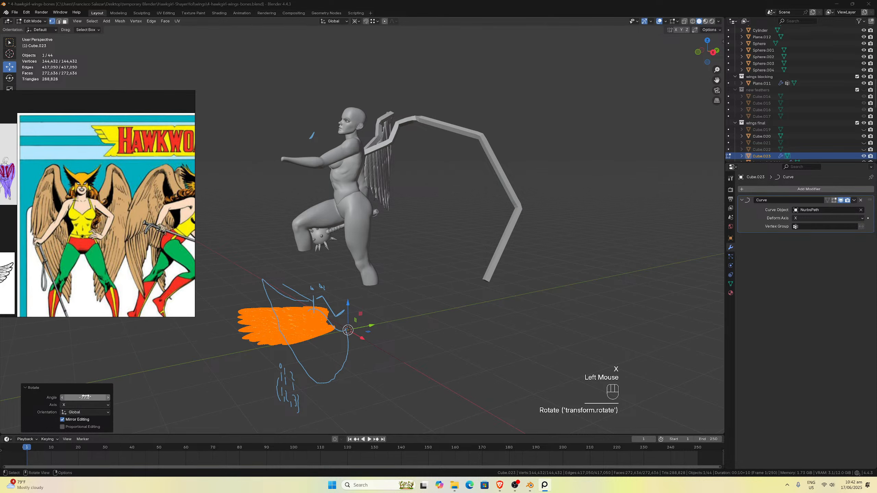
pyautogui.doubleClick(79, 398)
pyautogui.write('-70')
pyautogui.press('Return')
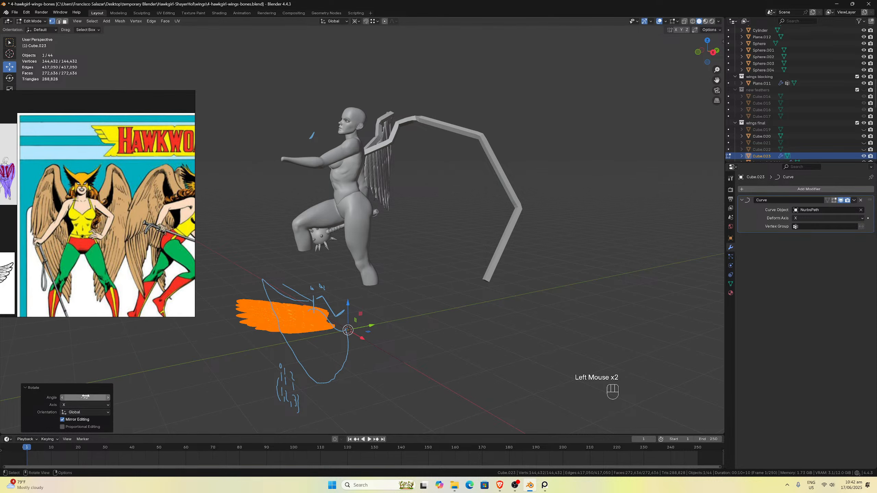
# Shift the rotated feather mesh along positive X inside Cube.023 and check the NurbsPath curve it follows.
pyautogui.moveTo(219, 389); pyautogui.dragTo(422, 312, button='middle')
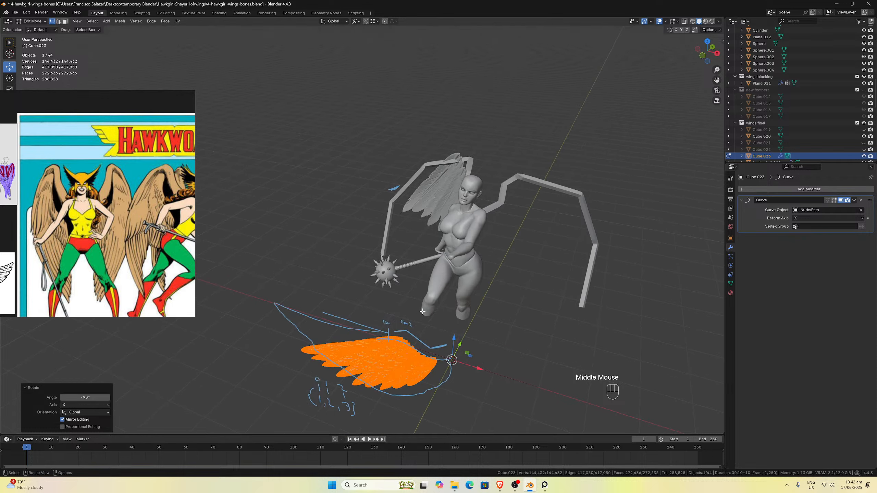
pyautogui.press('KP_7')
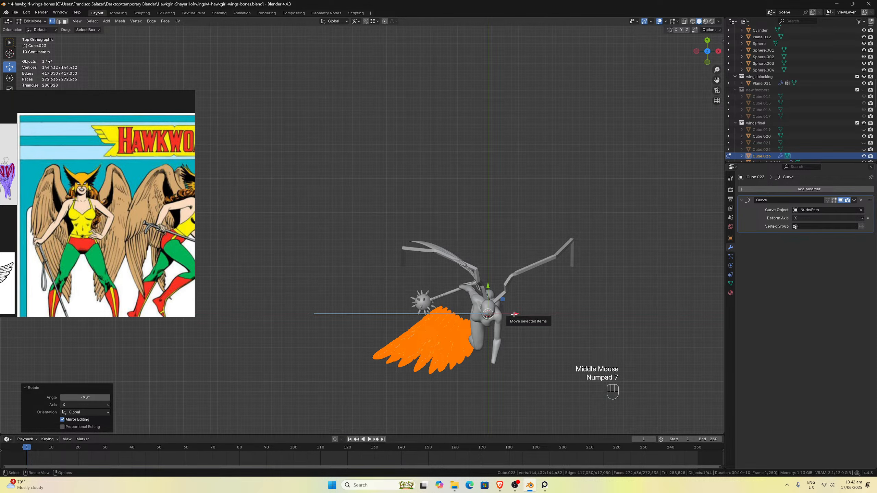
pyautogui.moveTo(514, 314); pyautogui.dragTo(571, 321)
pyautogui.press('Tab')
pyautogui.moveTo(571, 320); pyautogui.dragTo(497, 276, button='middle')
pyautogui.click(483, 317)
pyautogui.moveTo(483, 316); pyautogui.dragTo(464, 353, button='middle')
pyautogui.press('Tab')
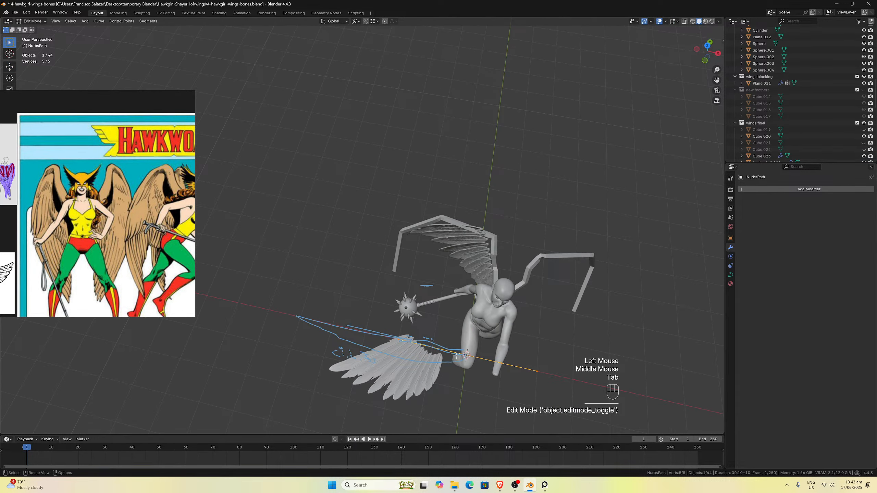
pyautogui.press('Tab')
# Move the whole feather mesh of Cube.023 a further 1.753 m along the X axis.
pyautogui.click(436, 364)
pyautogui.press('Tab')
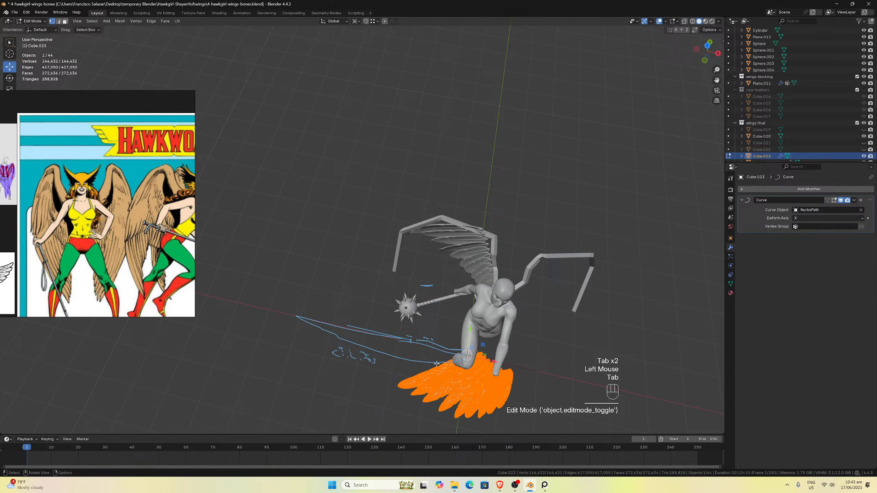
pyautogui.moveTo(495, 362); pyautogui.dragTo(548, 382)
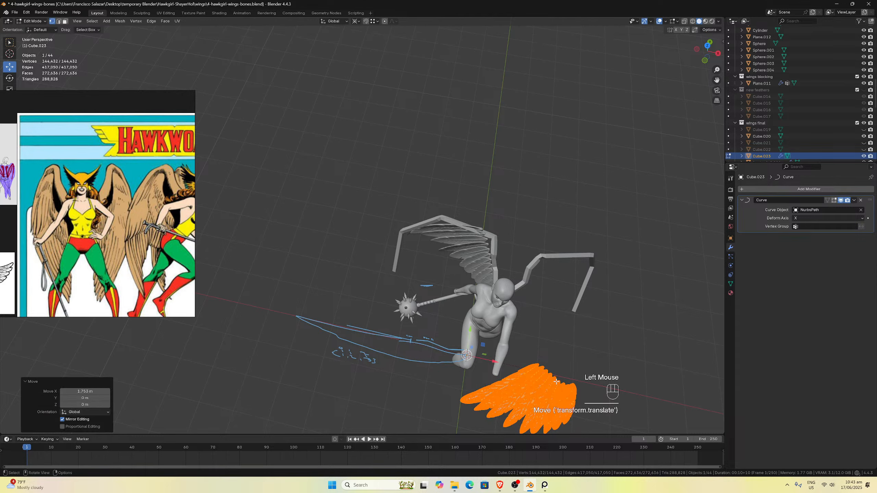
pyautogui.press('Tab')
# Move the whole feather mesh of Cube.023 about 0.669 m along the global Y axis.
pyautogui.click(453, 357)
pyautogui.moveTo(519, 365); pyautogui.dragTo(532, 343, button='middle')
pyautogui.scroll(-2, 534, 302)
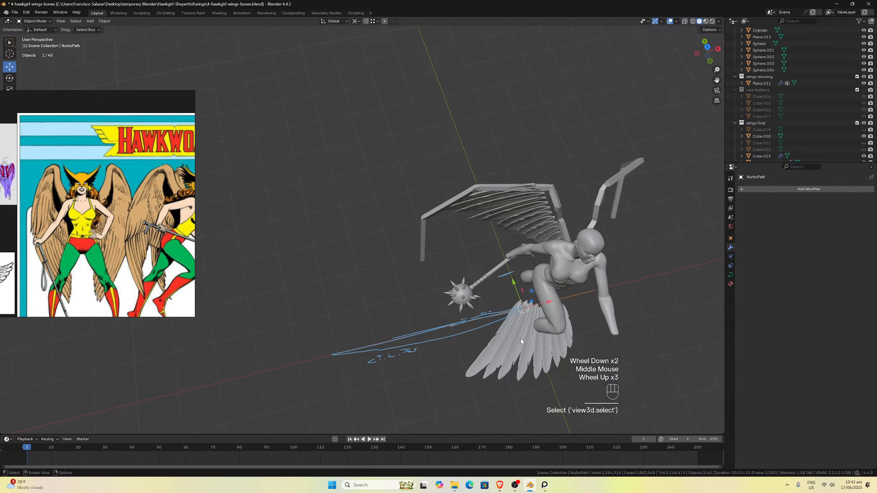
pyautogui.click(521, 338)
pyautogui.press('Tab')
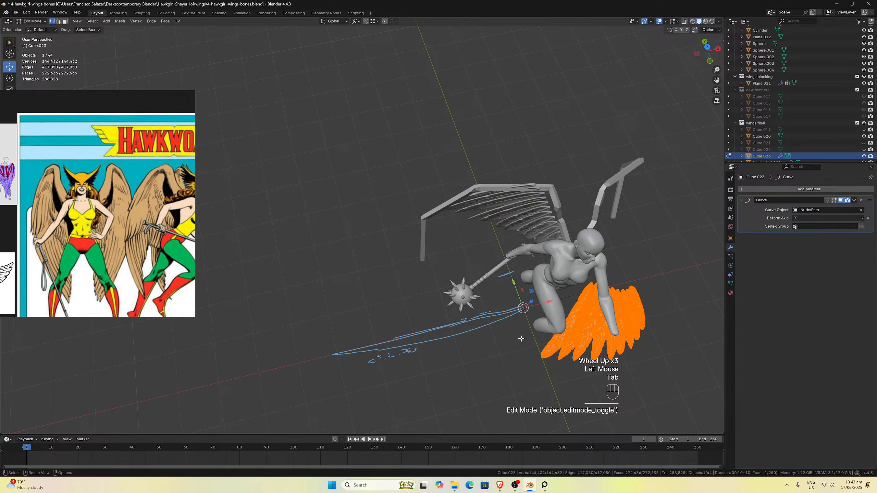
pyautogui.moveTo(514, 282); pyautogui.dragTo(501, 260)
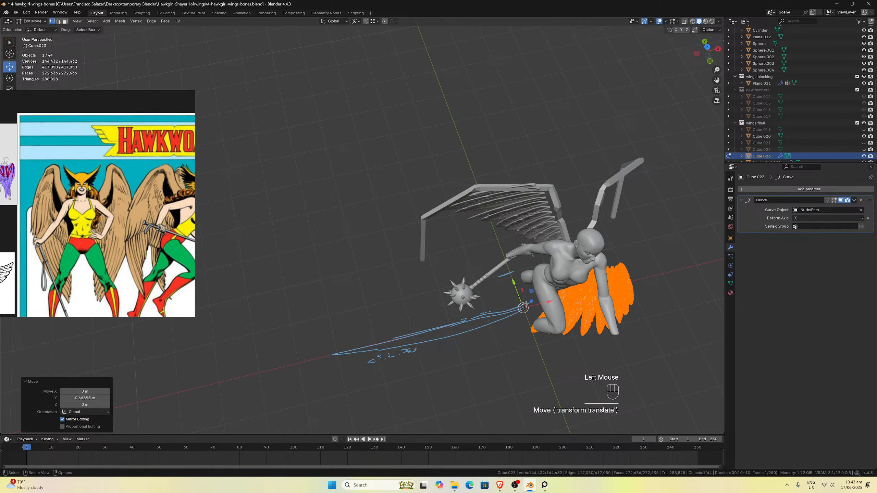
# Move all control points of NurbsPath up beside the figure in side view, about 0.849 m in Y and 2.885 m in Z.
pyautogui.press('Tab')
pyautogui.click(472, 318)
pyautogui.click(471, 318)
pyautogui.click(485, 315)
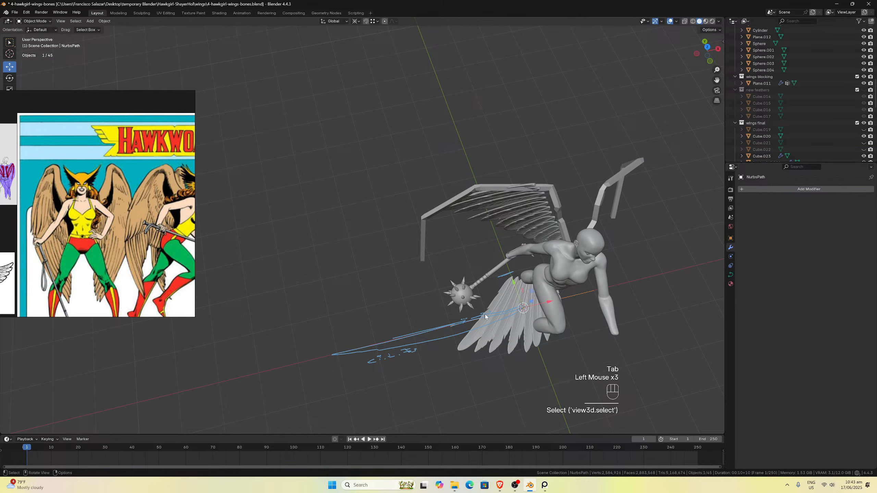
pyautogui.moveTo(587, 293); pyautogui.dragTo(565, 290, button='middle')
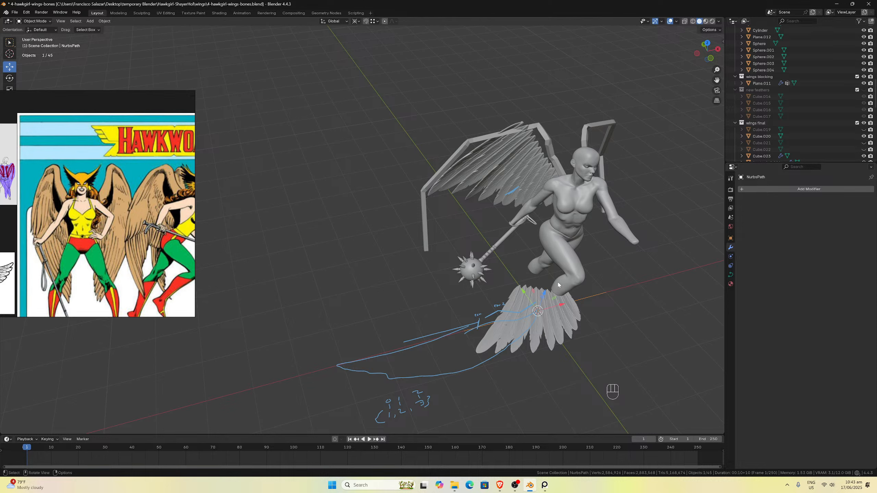
pyautogui.press('KP_1')
pyautogui.press('ctrl+KP_3')
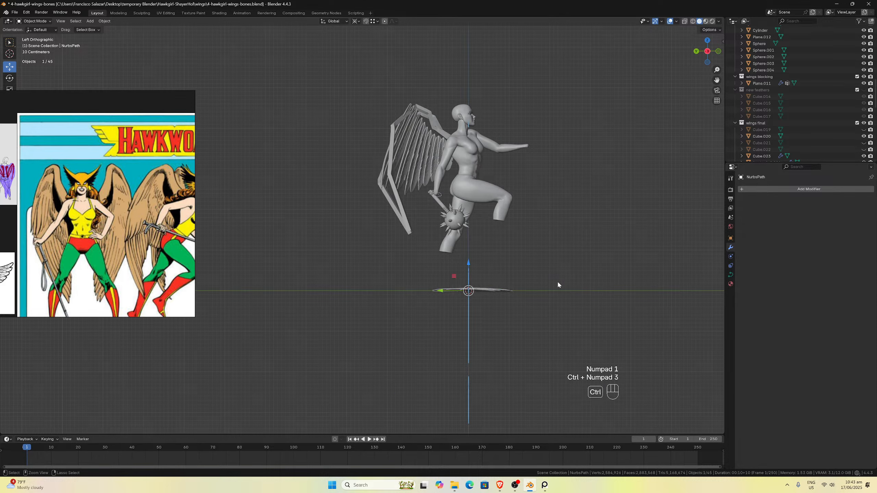
pyautogui.press('Tab')
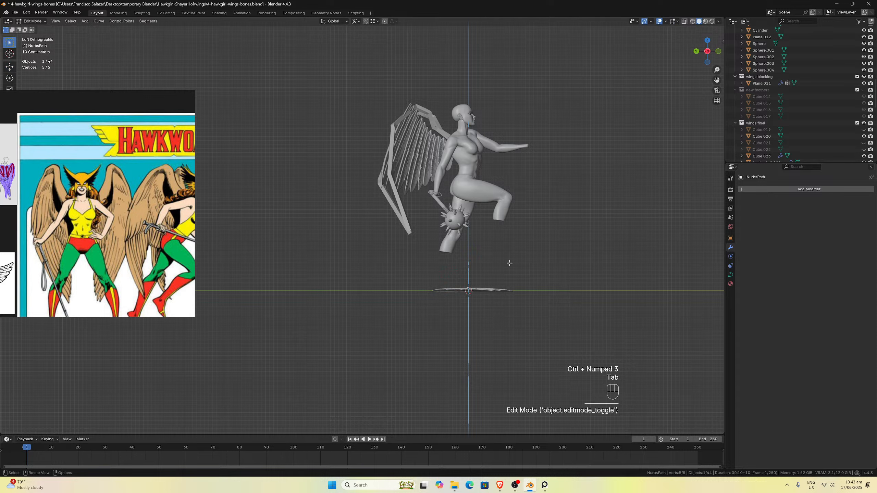
pyautogui.press('a')
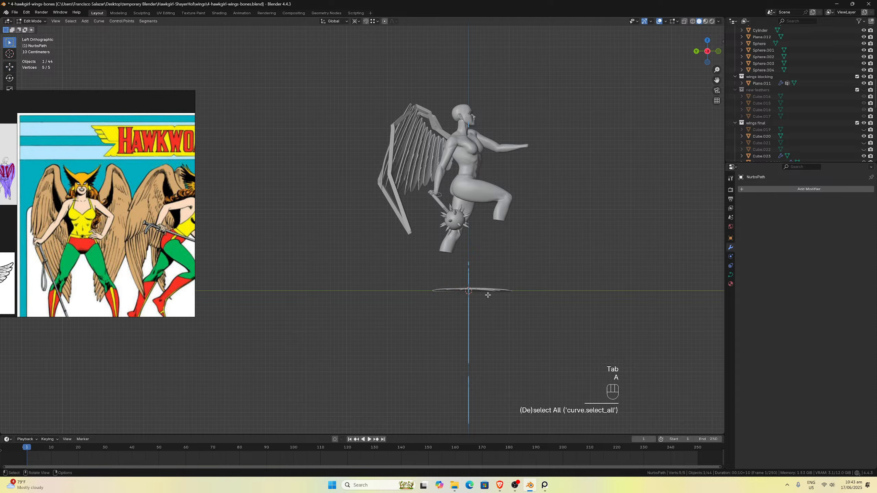
pyautogui.press('g')
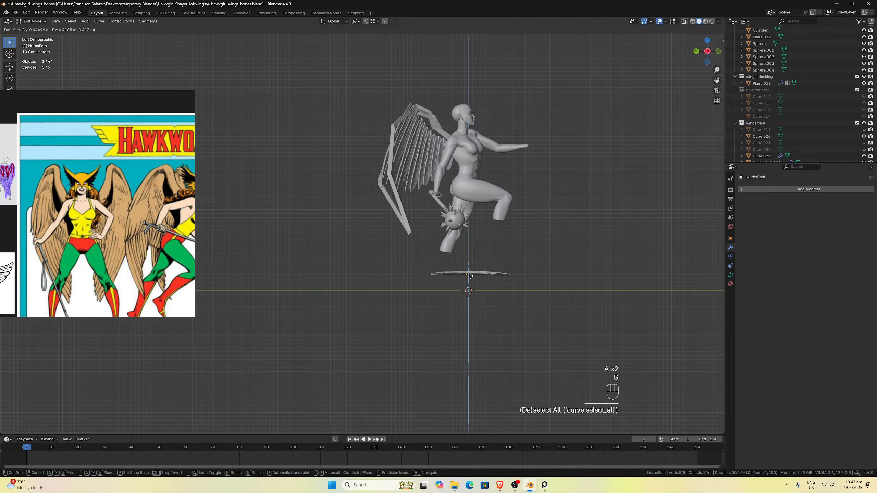
pyautogui.click(438, 176)
pyautogui.scroll(1, 438, 176)
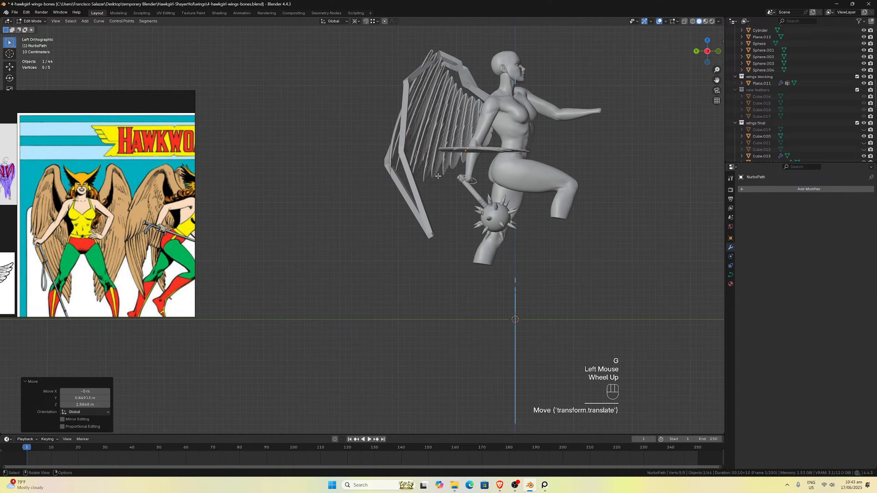
# Try to rotate all NurbsPath control points about the global X axis around the 3D Cursor.
pyautogui.press('ctrl+KP_3')
pyautogui.press('KP_1')
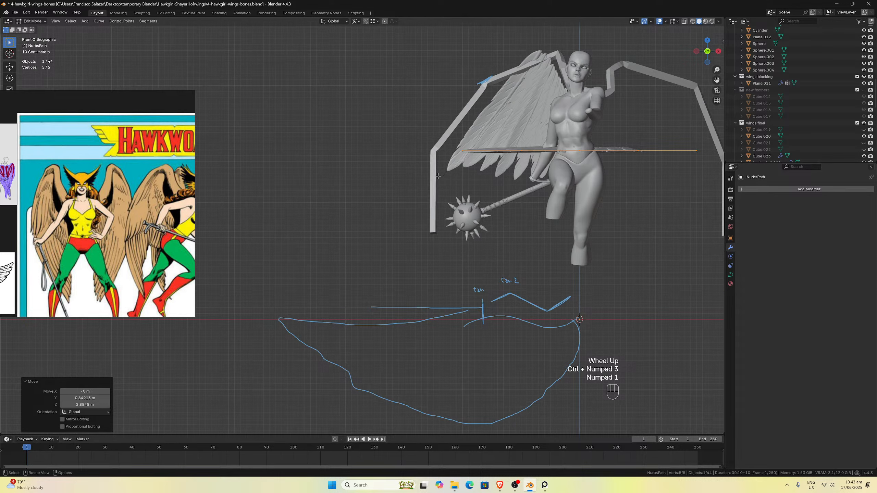
pyautogui.press('ctrl+KP_7')
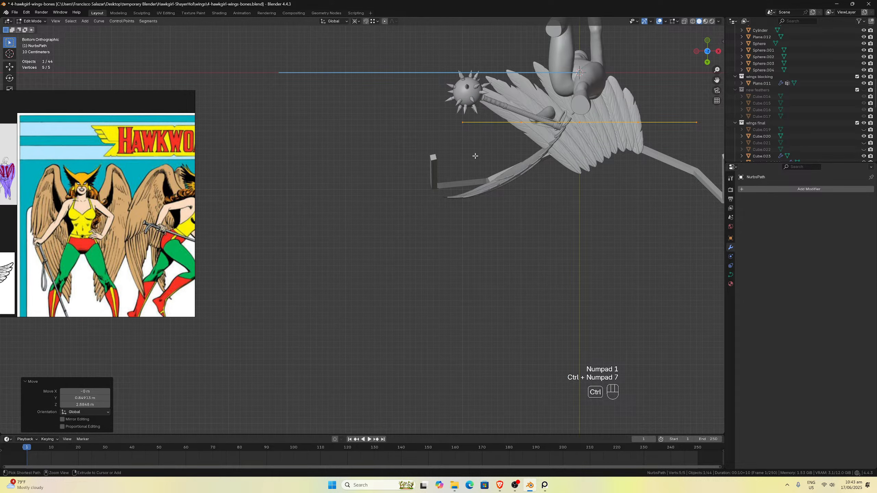
pyautogui.press('KP_7')
pyautogui.scroll(-1, 558, 370)
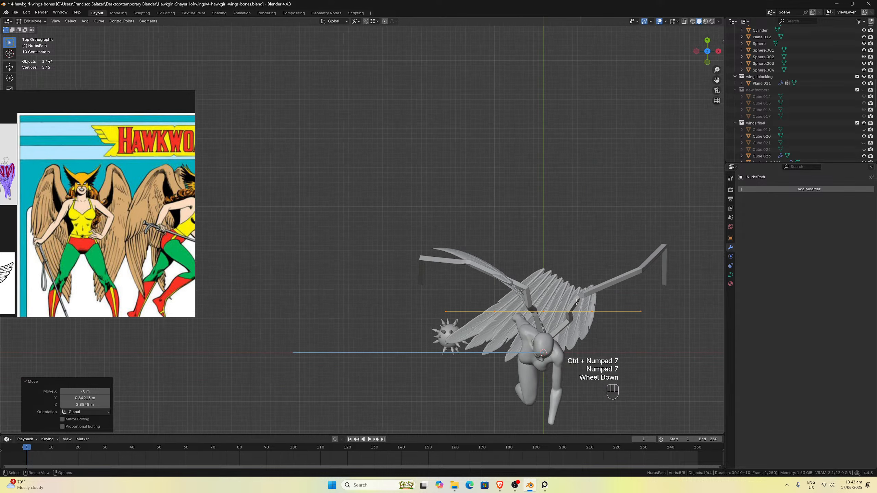
pyautogui.moveTo(559, 370); pyautogui.dragTo(674, 101, button='middle')
pyautogui.moveTo(717, 81); pyautogui.dragTo(504, 136)
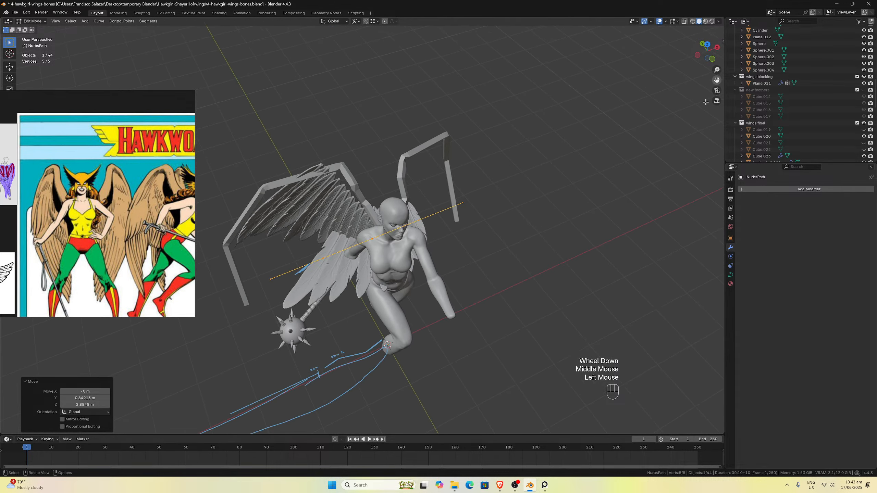
pyautogui.scroll(1, 532, 170)
pyautogui.moveTo(510, 189); pyautogui.dragTo(549, 176, button='middle')
pyautogui.press('r')
pyautogui.press('x')
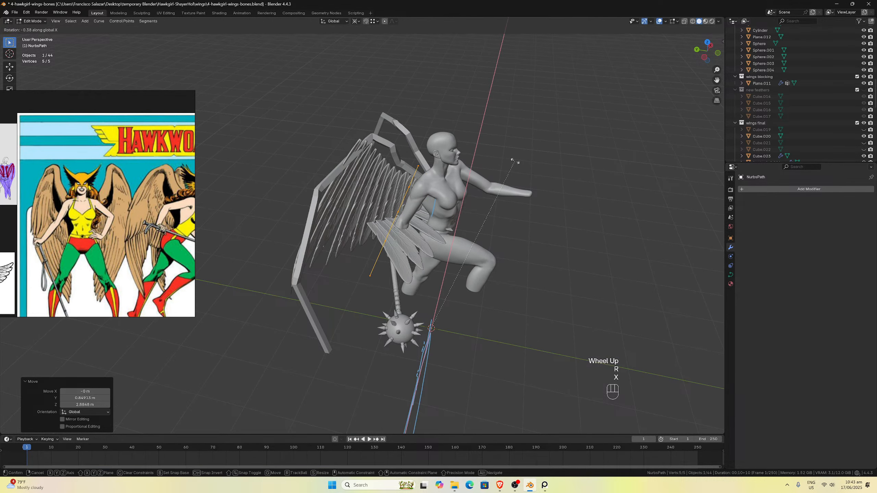
pyautogui.click(563, 230)
pyautogui.hotkey('ctrl', 'z')
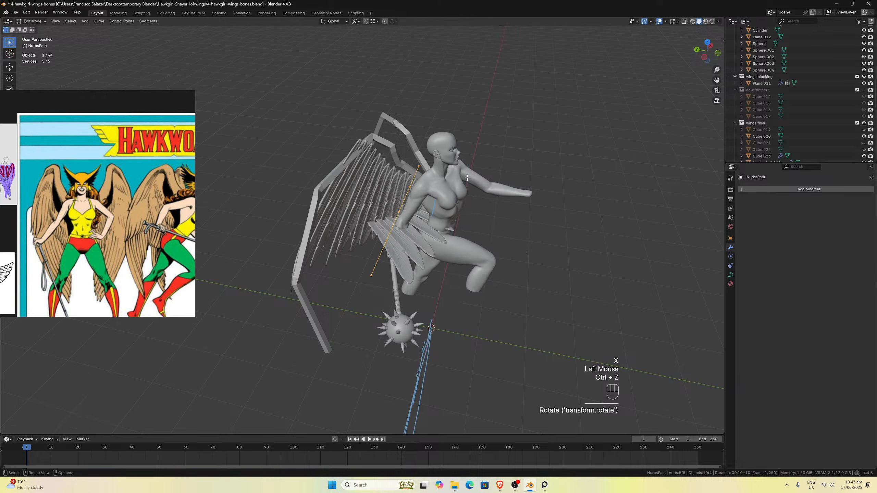
# Switch the transform pivot from the 3D Cursor to the selection's centre and try rotating the NurbsPath points about the X axis.
pyautogui.click(355, 22)
pyautogui.click(380, 58)
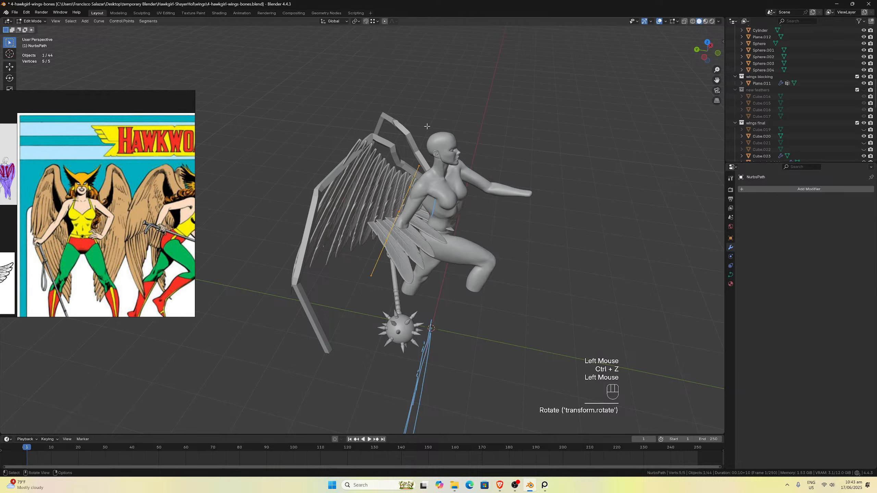
pyautogui.press('r')
pyautogui.press('x')
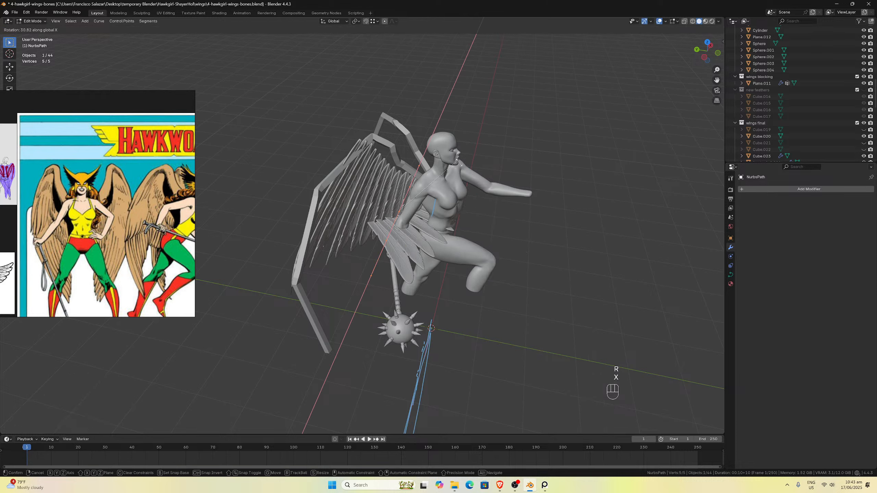
pyautogui.click(457, 160)
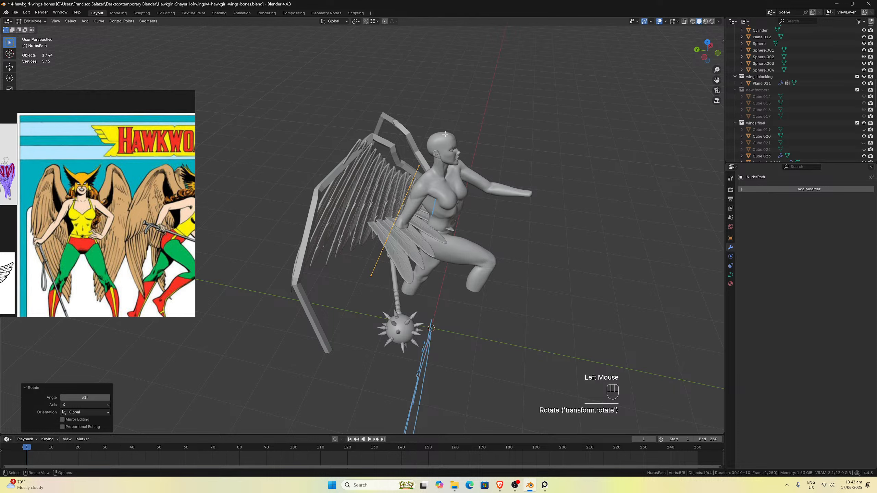
pyautogui.press('super+c')
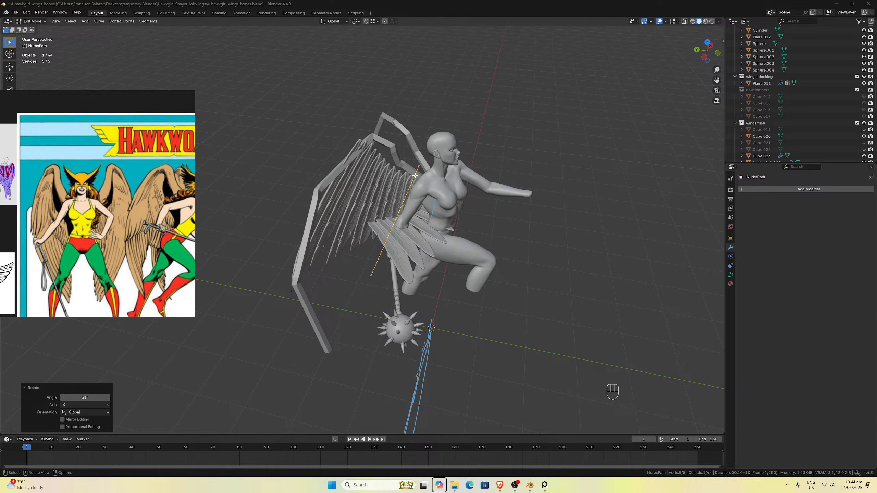
pyautogui.click(425, 181)
pyautogui.hotkey('ctrl', 'z')
pyautogui.hotkey('ctrl', 'z')
pyautogui.hotkey('ctrl', 'z')
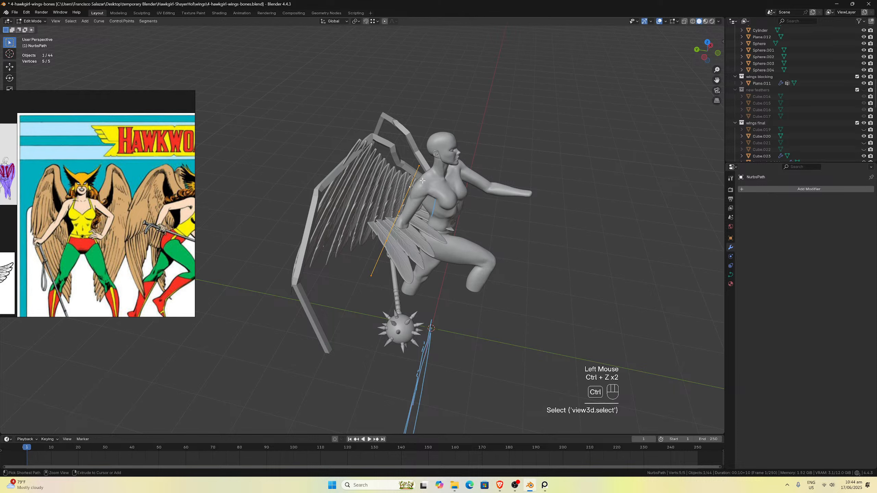
pyautogui.hotkey('ctrl', 'shift', 'z')
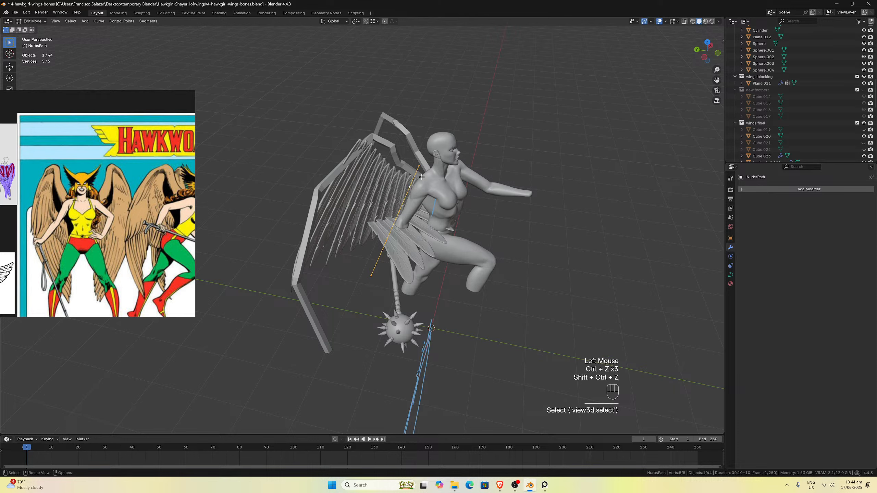
# Tilt all NurbsPath control points by 90° to turn the feathers that follow the curve.
pyautogui.hotkey('ctrl', 't')
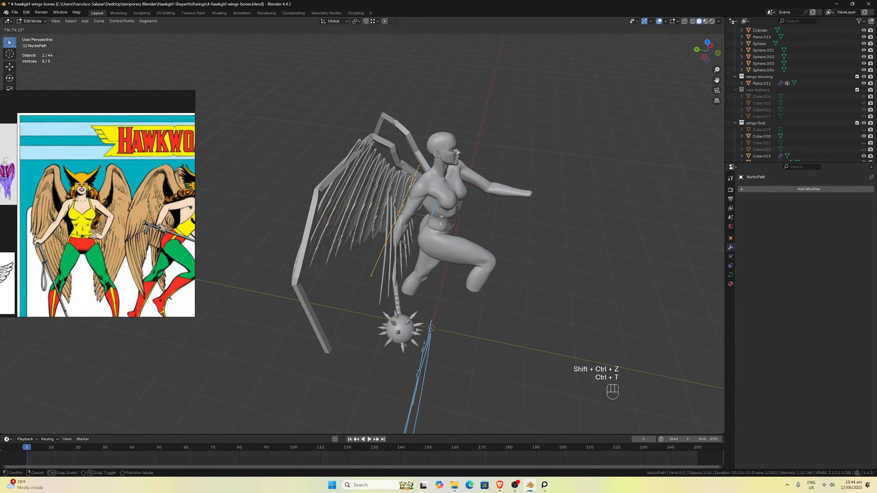
pyautogui.click(97, 358)
pyautogui.doubleClick(88, 409)
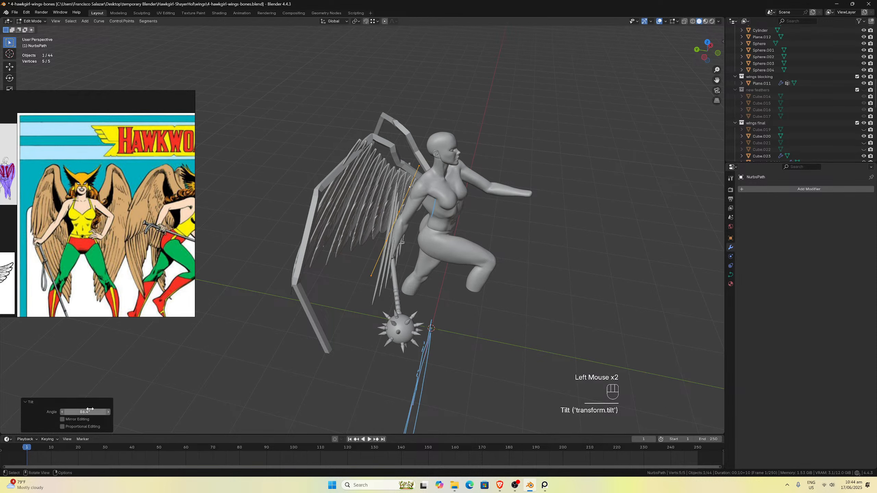
pyautogui.write('90')
pyautogui.press('Return')
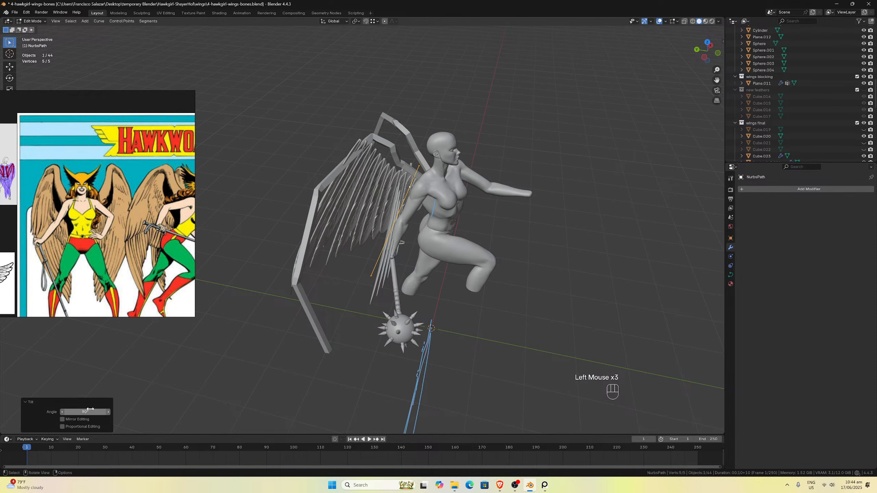
# Rotate all NurbsPath control points by about 47.7° in top view to line up with the existing wing.
pyautogui.moveTo(291, 277); pyautogui.dragTo(310, 266, button='middle')
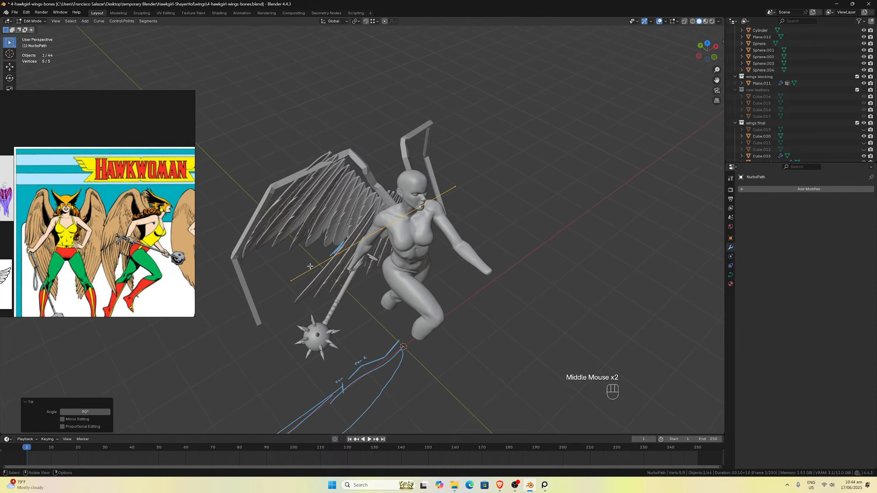
pyautogui.scroll(2, 311, 266)
pyautogui.press('KP_7')
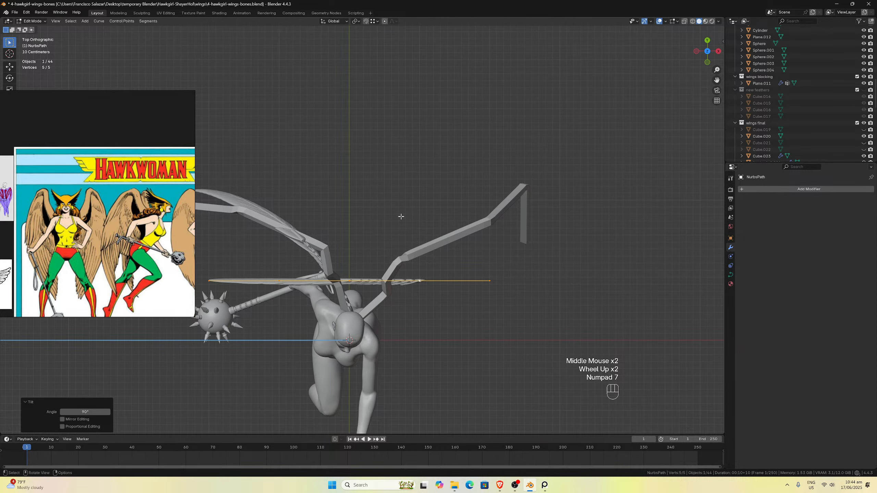
pyautogui.press('r')
pyautogui.click(400, 278)
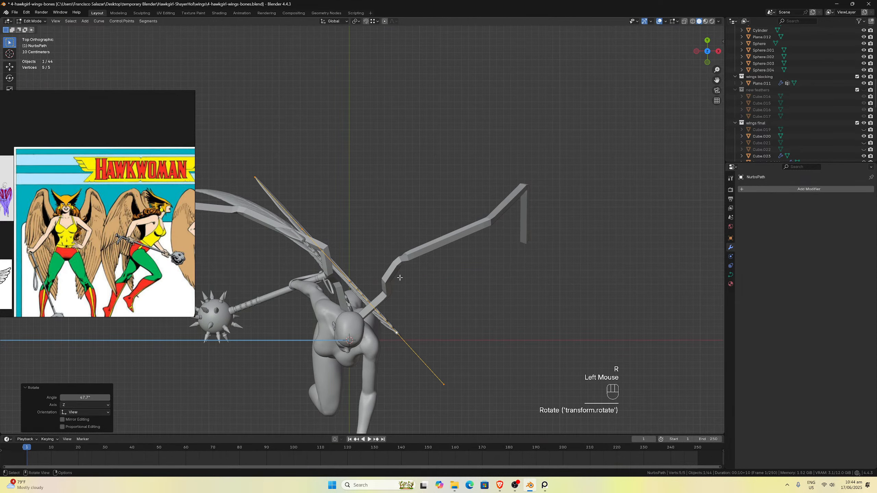
# Examine how the duplicated feathers overlap the existing wing feathers, up close and from the front.
pyautogui.moveTo(400, 277); pyautogui.dragTo(400, 239, button='middle')
pyautogui.scroll(-1, 401, 239)
pyautogui.scroll(5, 401, 236)
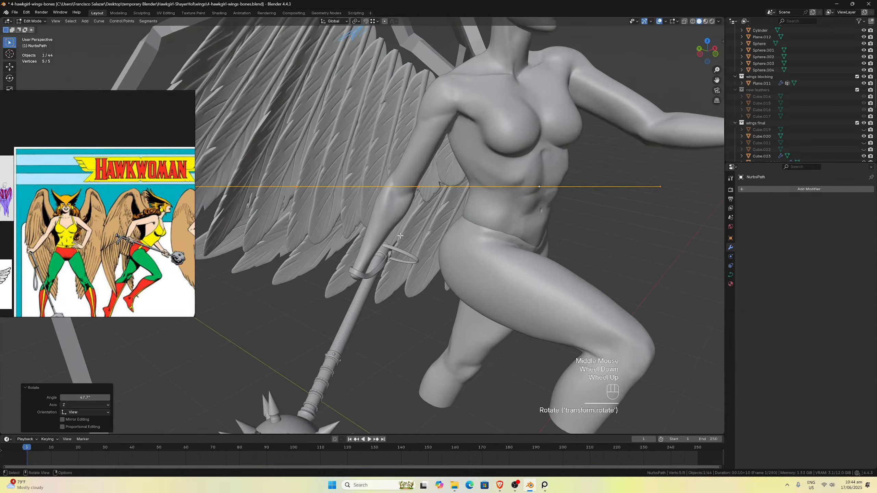
pyautogui.moveTo(717, 80); pyautogui.dragTo(852, 89)
pyautogui.moveTo(591, 190); pyautogui.dragTo(549, 185, button='middle')
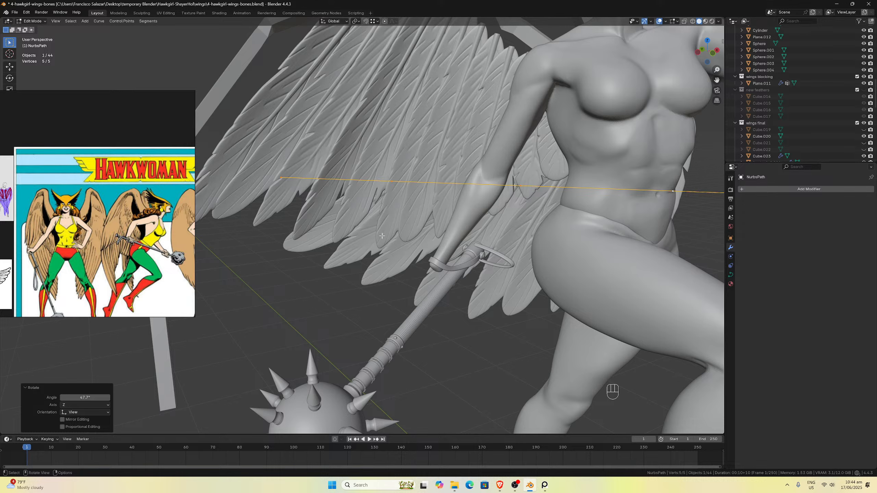
pyautogui.moveTo(382, 236); pyautogui.dragTo(421, 235, button='middle')
pyautogui.scroll(-4, 432, 229)
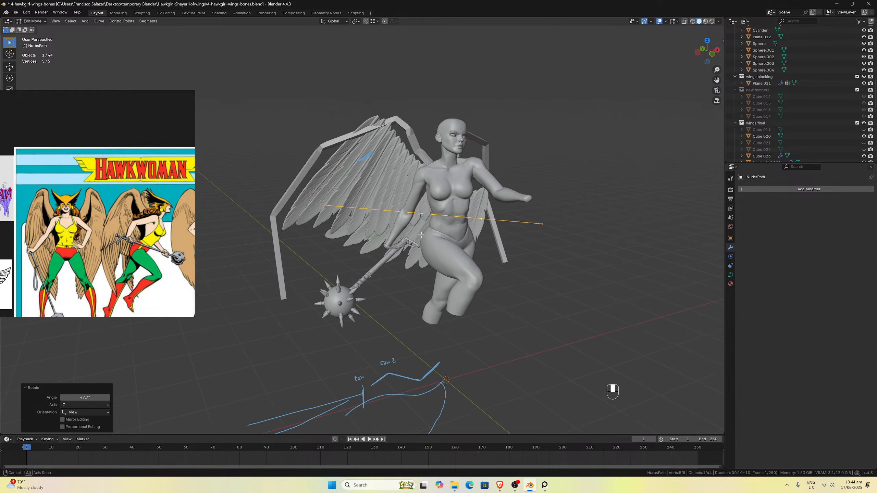
pyautogui.scroll(2, 421, 235)
pyautogui.press('KP_1')
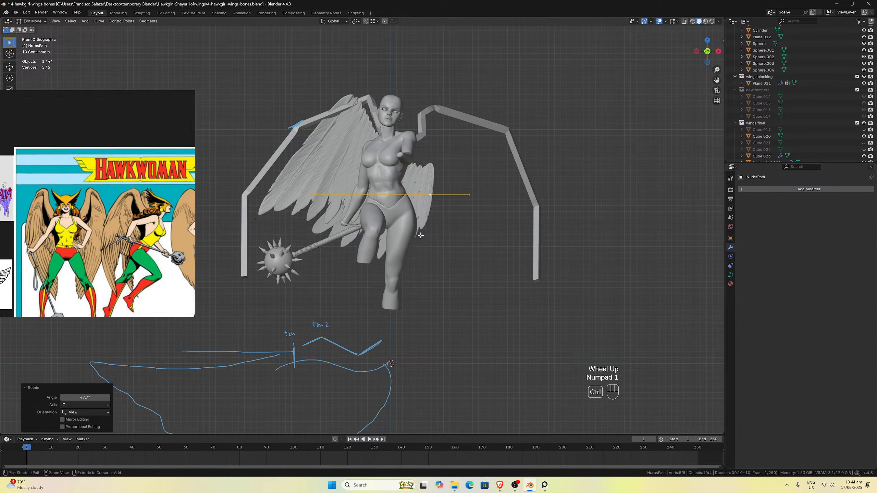
# Undo the tilt, rotation and move of the NurbsPath points, back to Object Mode.
pyautogui.hotkey('ctrl', 'z')
pyautogui.hotkey('ctrl', 'z')
pyautogui.hotkey('ctrl', 'z')
pyautogui.hotkey('ctrl', 'z')
pyautogui.hotkey('ctrl', 'z')
pyautogui.hotkey('ctrl', 'z')
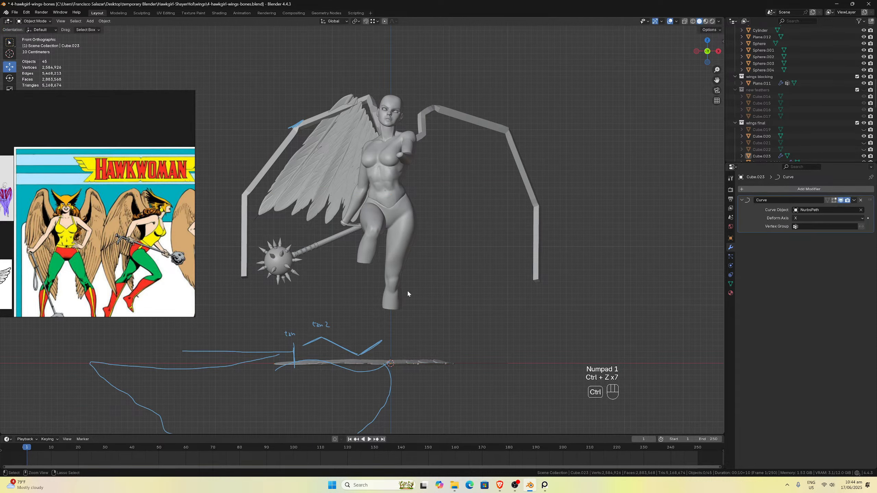
# Delete the duplicated feather object Cube.023 and select the NurbsPath curve.
pyautogui.press('x')
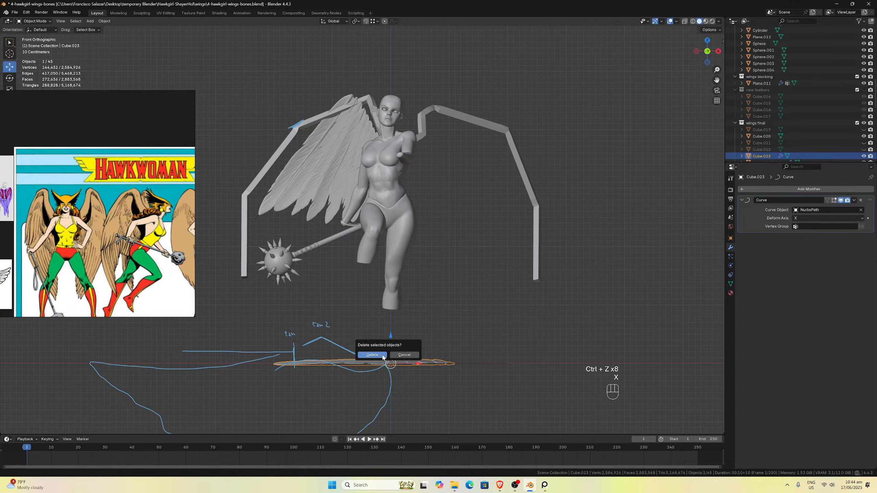
pyautogui.click(372, 355)
pyautogui.click(411, 363)
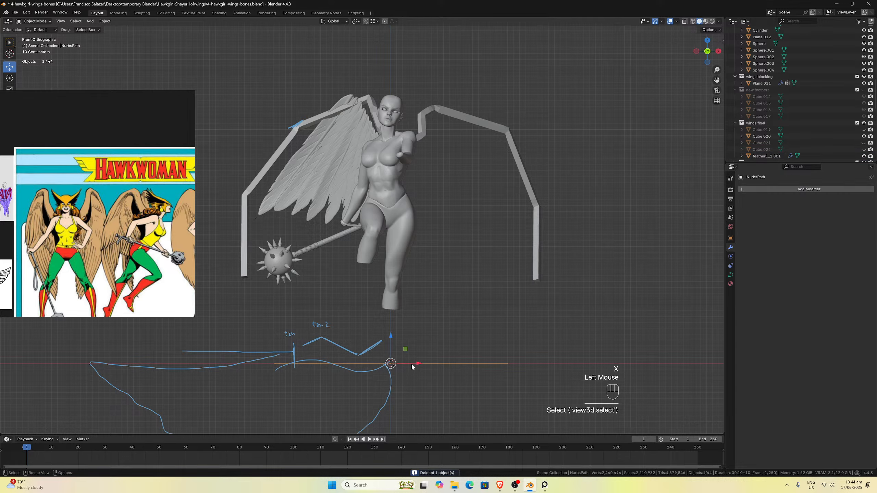
# Select the wing feather object Cube.020 and enter Edit Mode with its lower feathers in close view.
pyautogui.click(330, 195)
pyautogui.scroll(1, 407, 191)
pyautogui.moveTo(362, 183); pyautogui.dragTo(506, 213, button='middle')
pyautogui.scroll(1, 463, 221)
pyautogui.scroll(1, 501, 216)
pyautogui.scroll(1, 547, 210)
pyautogui.scroll(-2, 547, 210)
pyautogui.scroll(1, 505, 183)
pyautogui.scroll(-2, 536, 175)
pyautogui.scroll(2, 504, 172)
pyautogui.moveTo(410, 248); pyautogui.dragTo(366, 182, button='middle')
pyautogui.scroll(1, 398, 208)
pyautogui.press('Tab')
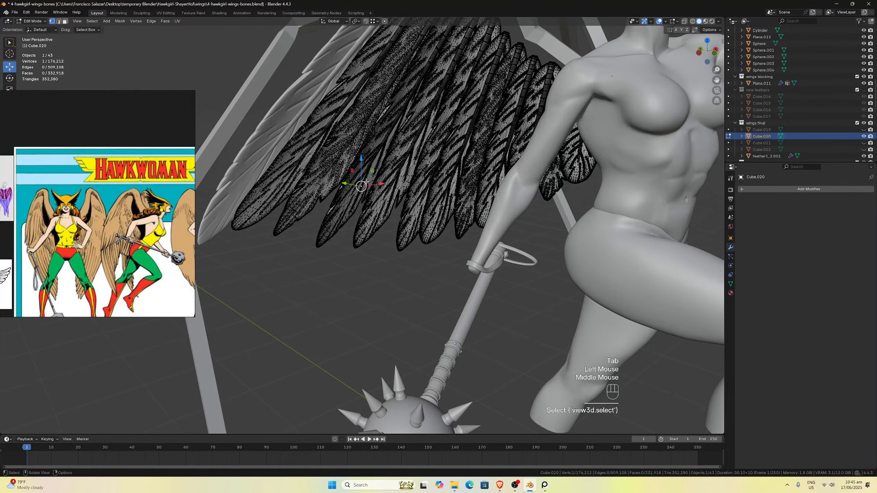
pyautogui.press('l')
pyautogui.press('l')
pyautogui.press('l')
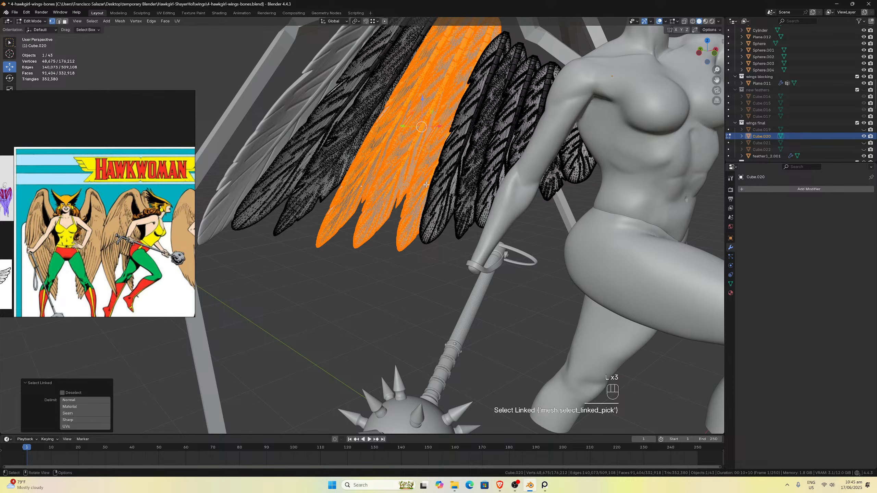
pyautogui.press('l')
pyautogui.press('l')
pyautogui.moveTo(489, 177); pyautogui.dragTo(415, 187, button='middle')
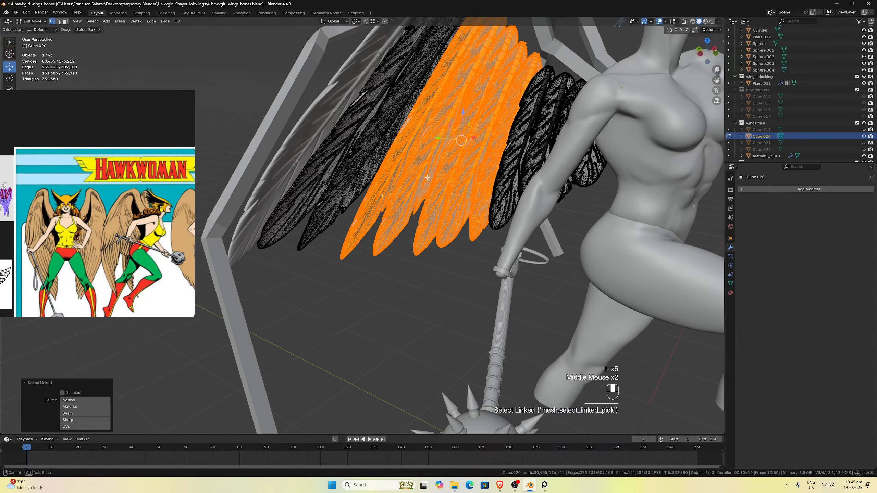
pyautogui.click(412, 186)
# Separate six adjacent feathers nearest the body from Cube.020 into their own object, and save the file.
pyautogui.press('l')
pyautogui.press('l')
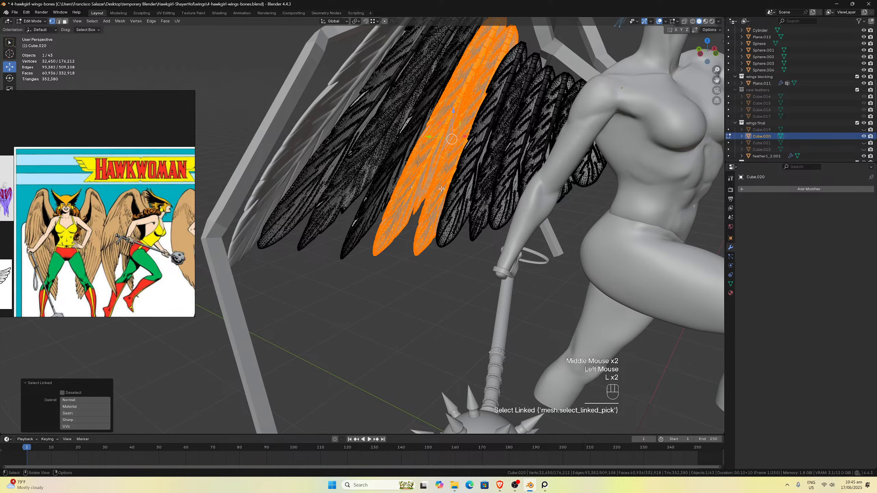
pyautogui.press('l')
pyautogui.press('l')
pyautogui.press('l')
pyautogui.press('l')
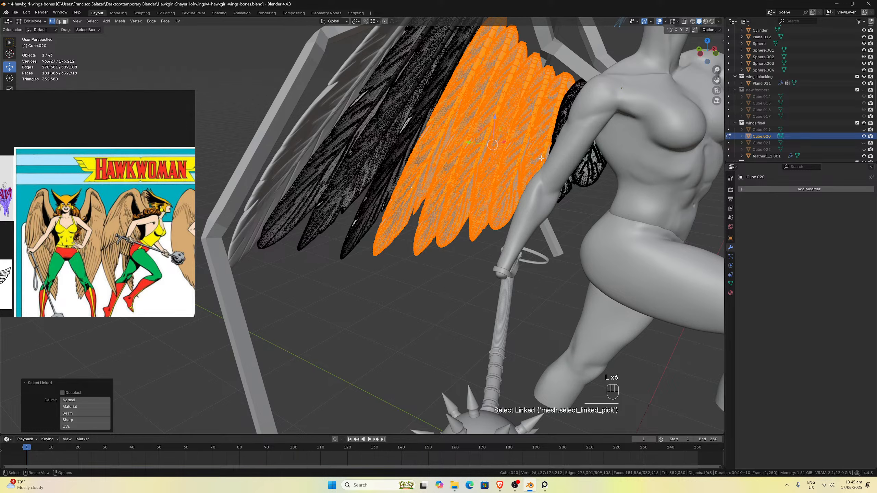
pyautogui.moveTo(494, 184); pyautogui.dragTo(593, 115, button='middle')
pyautogui.scroll(6, 592, 115)
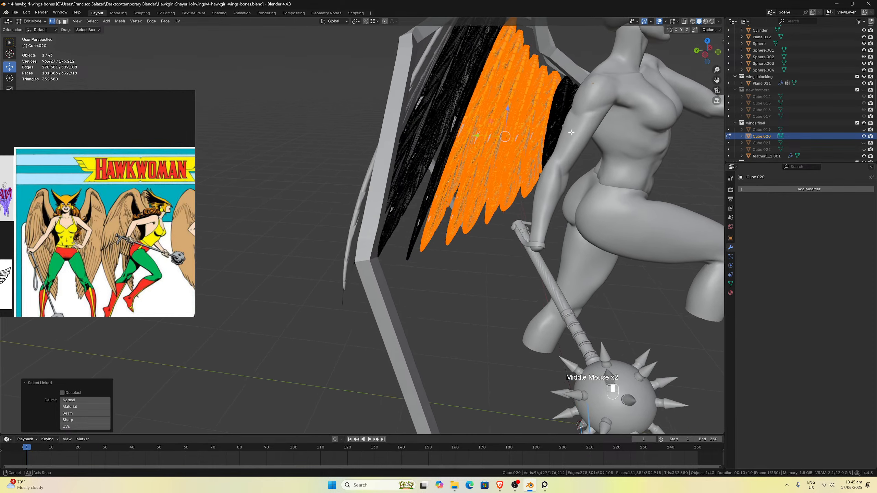
pyautogui.scroll(-3, 553, 131)
pyautogui.moveTo(505, 169); pyautogui.dragTo(469, 175, button='middle')
pyautogui.press('p')
pyautogui.click(469, 174)
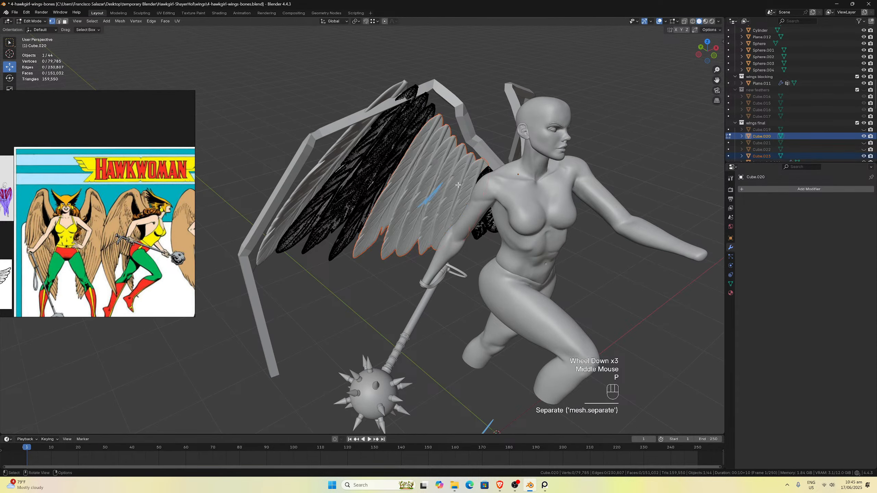
pyautogui.hotkey('ctrl', 's')
pyautogui.press('Tab')
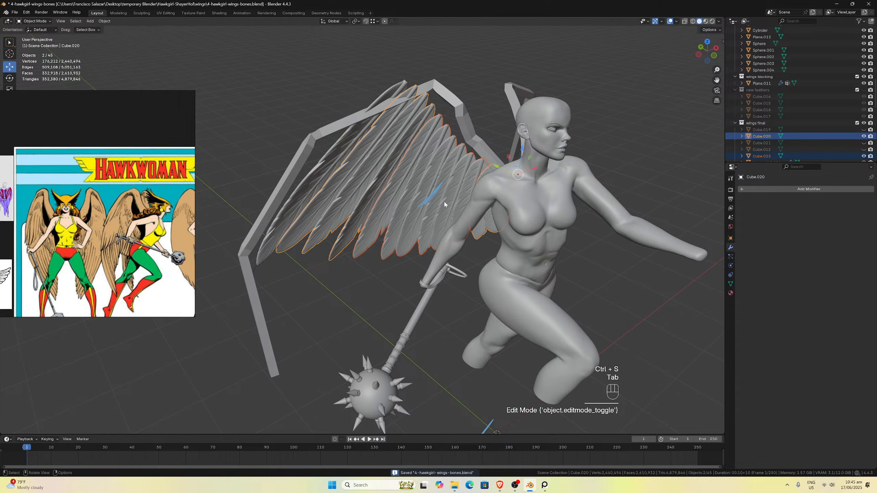
# Snap the separated feather group Cube.023 to the 3D cursor at the world origin.
pyautogui.moveTo(427, 213); pyautogui.dragTo(401, 216, button='middle')
pyautogui.scroll(-3, 400, 216)
pyautogui.click(385, 218)
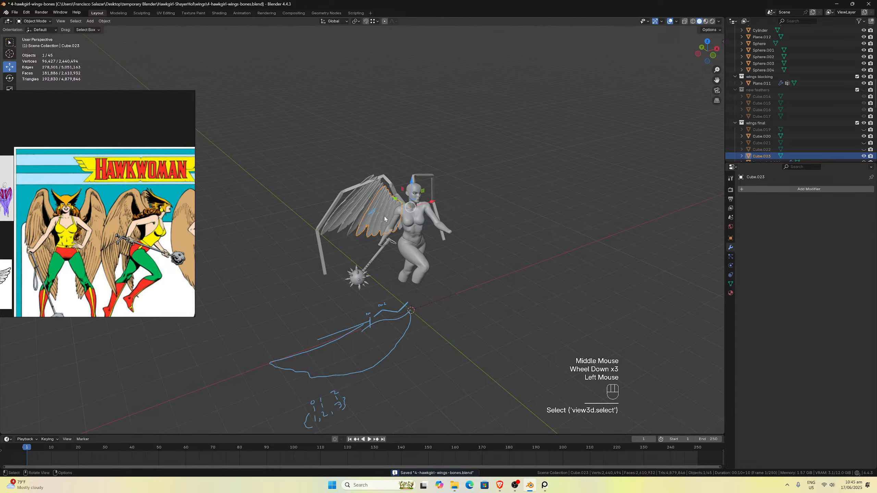
pyautogui.press('KP_7')
pyautogui.scroll(2, 393, 286)
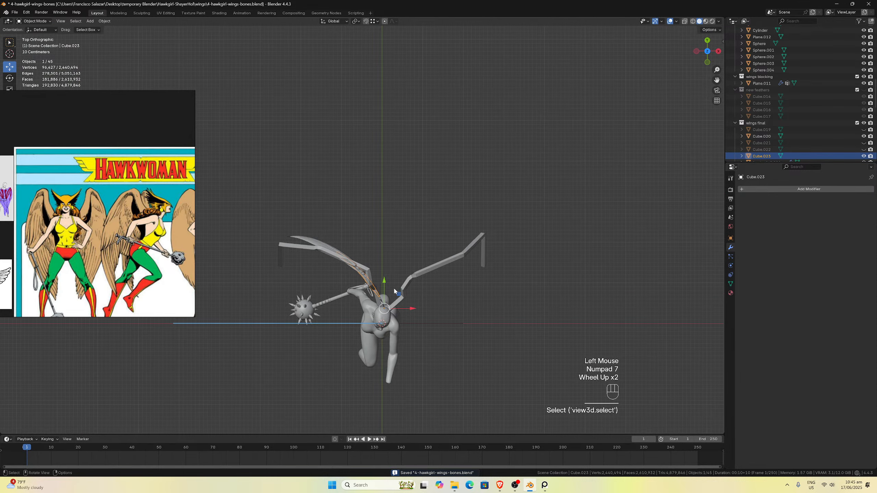
pyautogui.scroll(1, 399, 314)
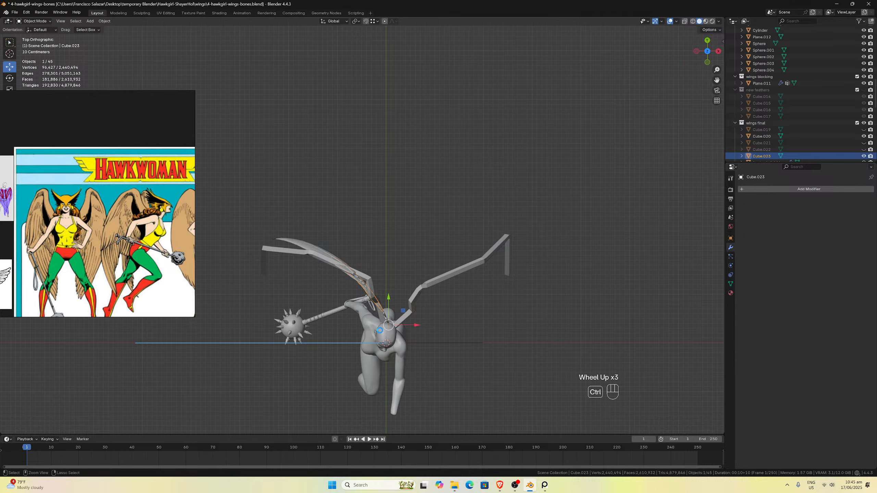
pyautogui.hotkey('ctrl', 's')
pyautogui.hotkey('shift', 's')
pyautogui.click(379, 284)
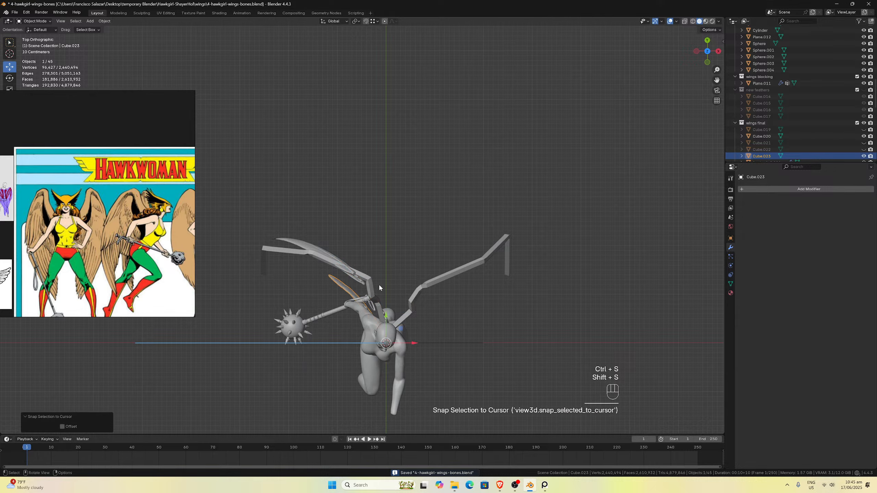
pyautogui.moveTo(378, 284); pyautogui.dragTo(461, 395, button='middle')
pyautogui.scroll(-2, 456, 398)
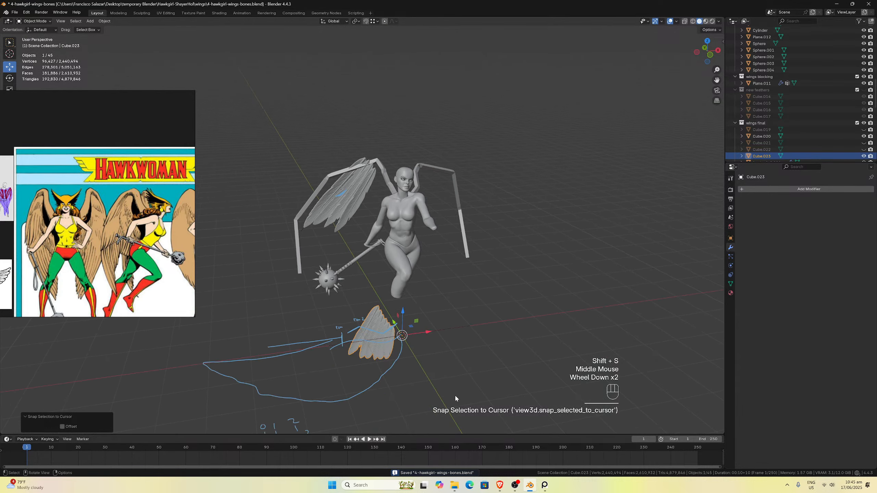
# Add a Curve modifier to Cube.023 with NurbsPath as the curve object.
pyautogui.press('KP_3')
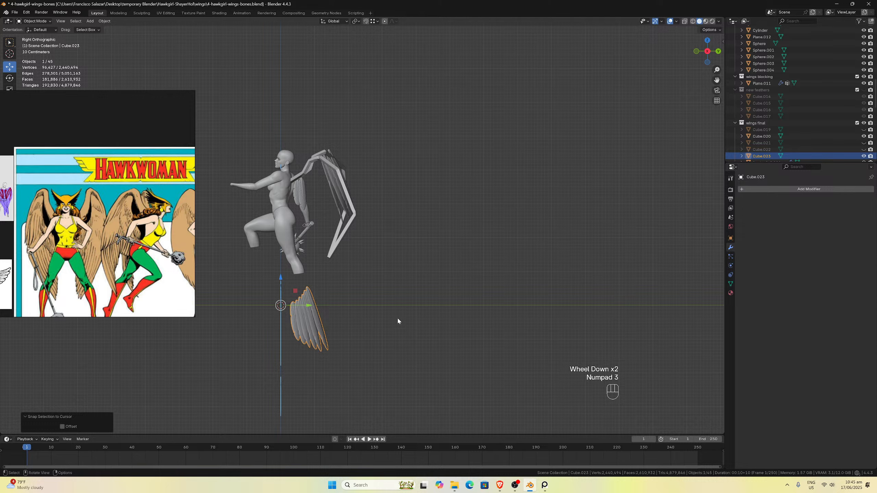
pyautogui.moveTo(398, 321); pyautogui.dragTo(486, 333, button='middle')
pyautogui.scroll(1, 486, 334)
pyautogui.click(785, 190)
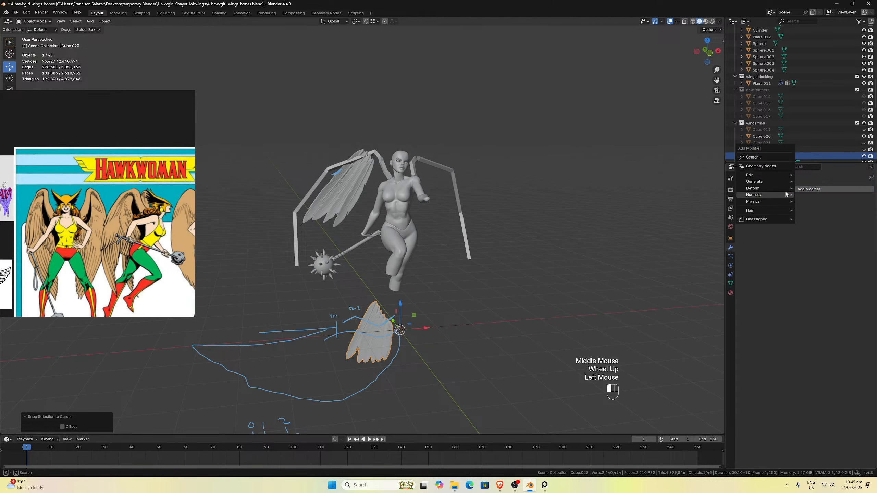
pyautogui.moveTo(782, 182)
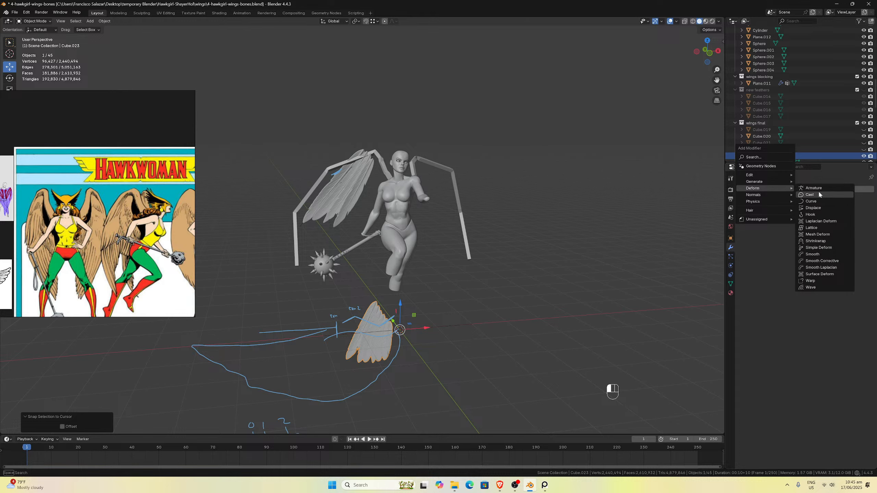
pyautogui.click(811, 201)
pyautogui.click(862, 210)
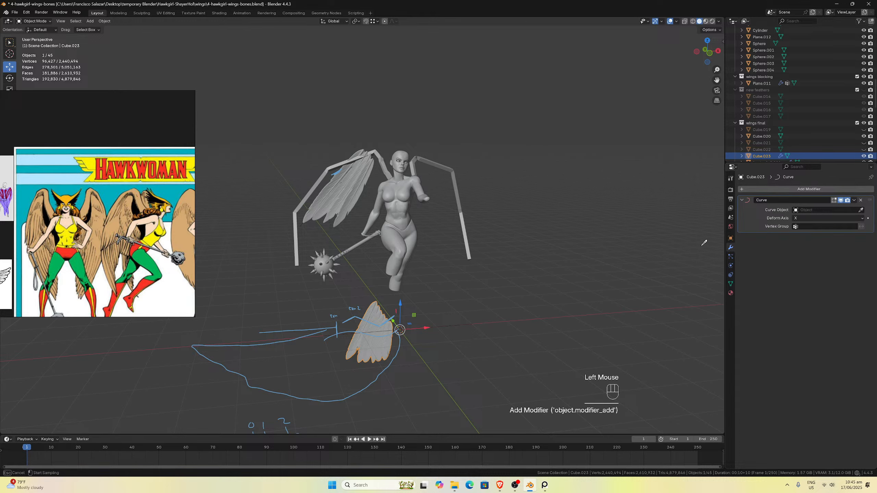
pyautogui.click(464, 317)
pyautogui.moveTo(397, 330); pyautogui.dragTo(356, 359, button='middle')
pyautogui.scroll(2, 300, 362)
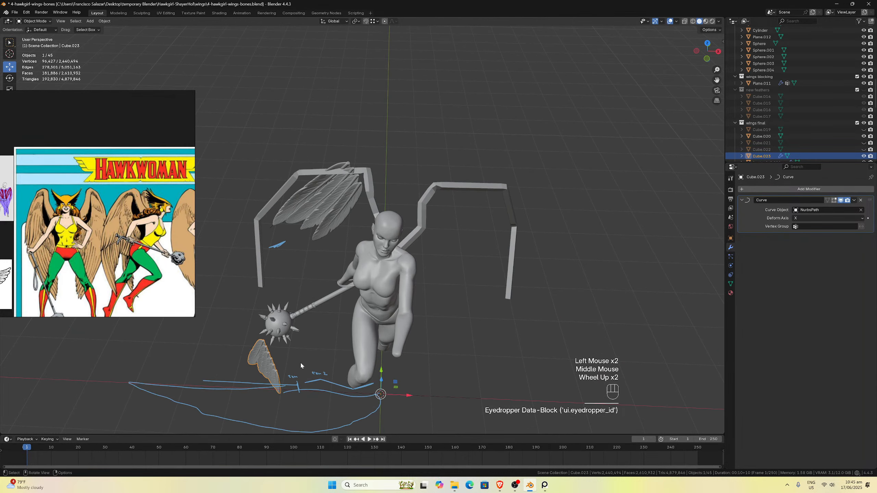
# Move the whole Cube.023 mesh about 1.38 m along X in Edit Mode.
pyautogui.click(270, 370)
pyautogui.press('Tab')
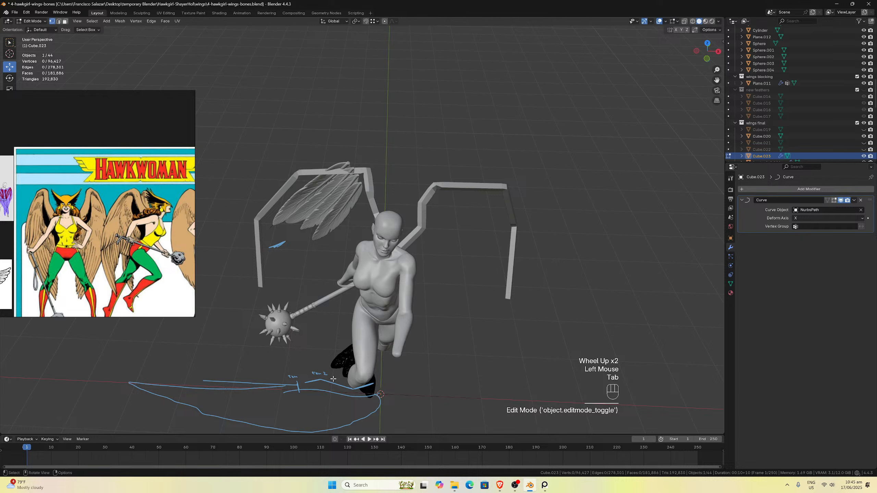
pyautogui.press('a')
pyautogui.press('g')
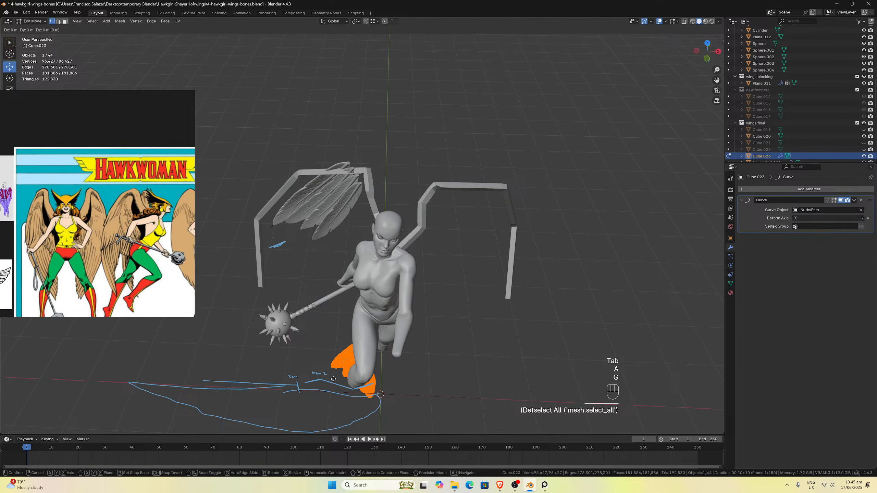
pyautogui.press('x')
pyautogui.click(396, 393)
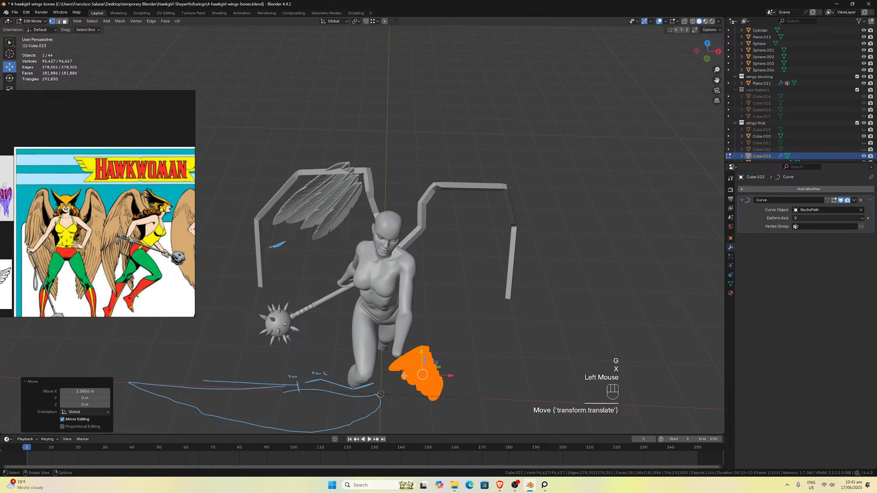
pyautogui.moveTo(397, 393)
pyautogui.mouseDown(button='middle')
pyautogui.moveTo(409, 338)
pyautogui.moveTo(409, 384)
pyautogui.mouseUp(button='middle')
pyautogui.press('Tab')
pyautogui.press('Tab')
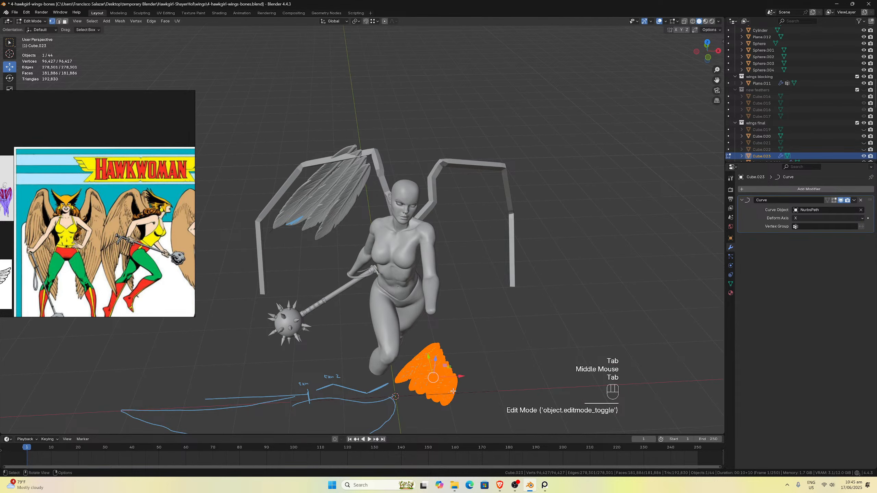
pyautogui.scroll(-2, 451, 404)
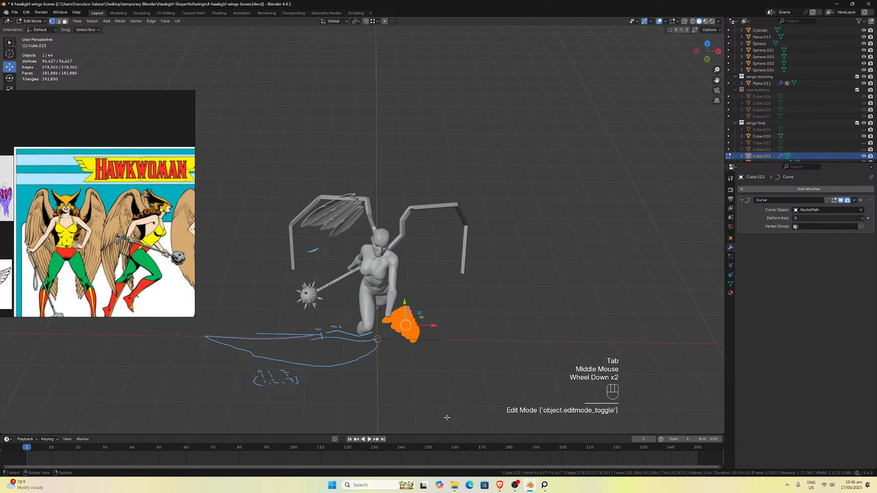
# Align the Cube.023 mesh with the X axis in top view, moving it about -0.8 m in Y and rotating it about 44°.
pyautogui.press('KP_7')
pyautogui.moveTo(412, 257); pyautogui.dragTo(425, 299)
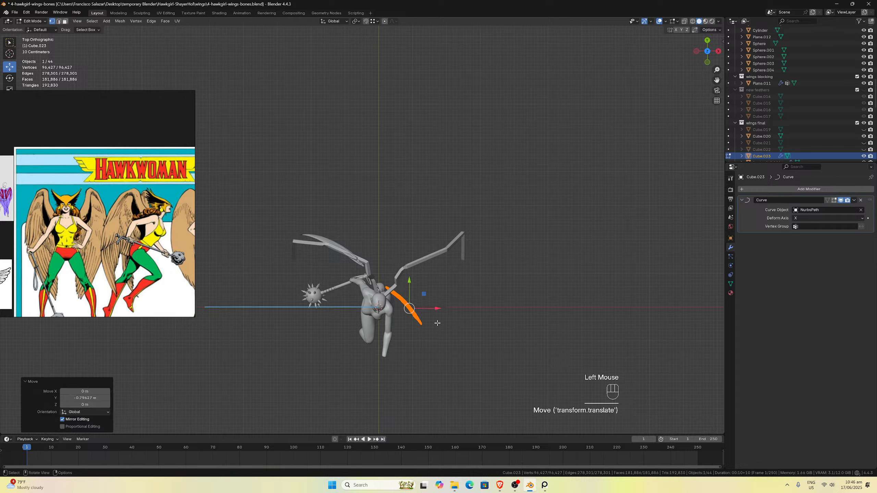
pyautogui.press('r')
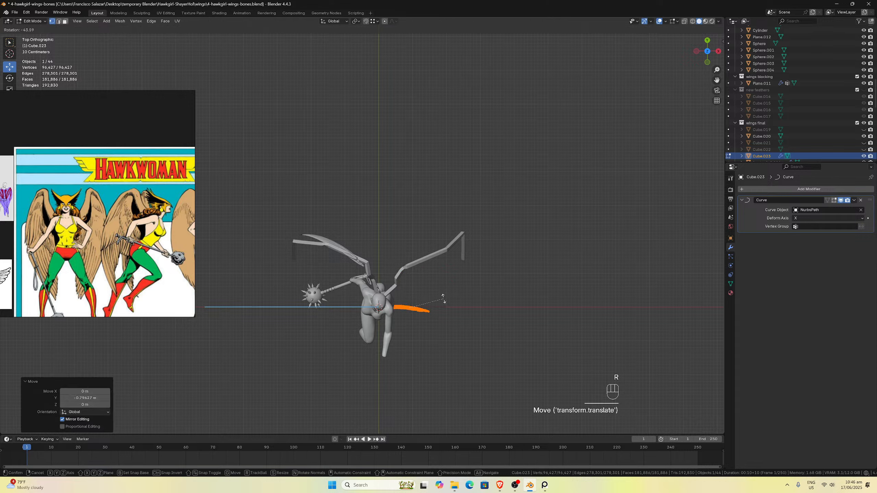
pyautogui.click(444, 298)
pyautogui.moveTo(408, 286); pyautogui.dragTo(414, 284)
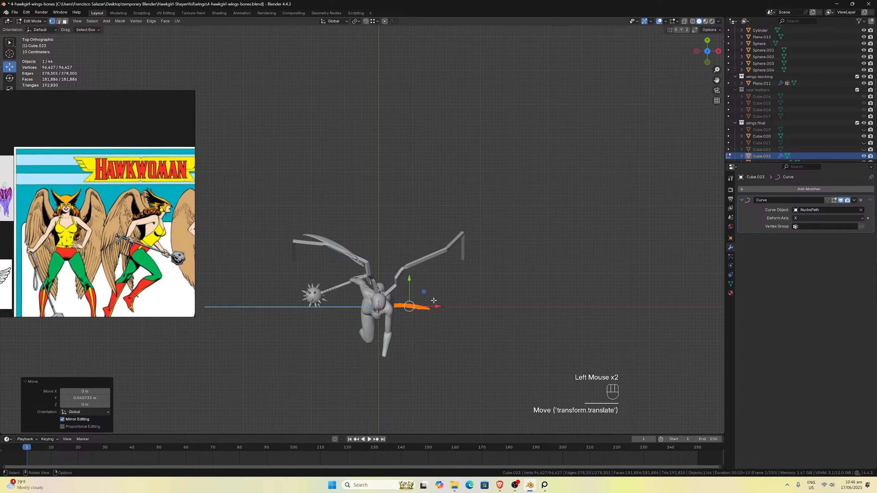
pyautogui.press('r')
pyautogui.click(435, 301)
pyautogui.press('Tab')
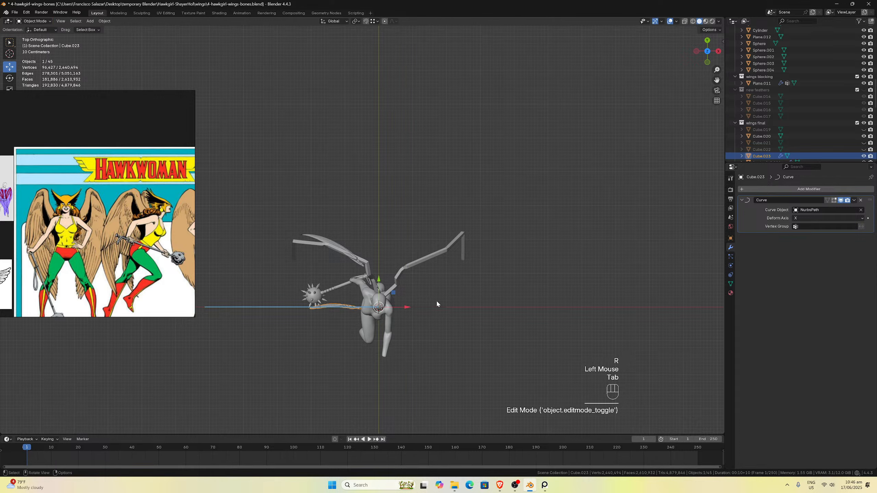
# Raise all NurbsPath control points about 3.34 m along Z in Edit Mode.
pyautogui.moveTo(435, 300); pyautogui.dragTo(432, 203, button='middle')
pyautogui.scroll(3, 386, 264)
pyautogui.click(403, 270)
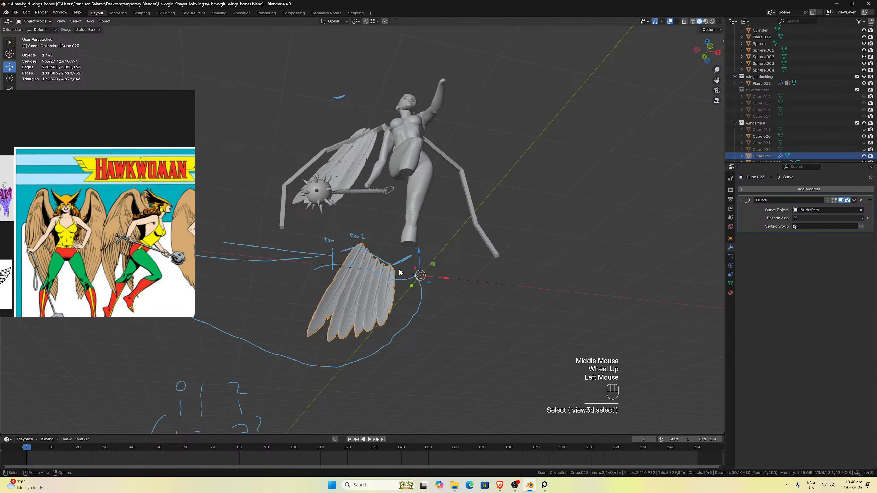
pyautogui.moveTo(405, 270); pyautogui.dragTo(406, 295, button='middle')
pyautogui.scroll(-1, 406, 301)
pyautogui.press('Tab')
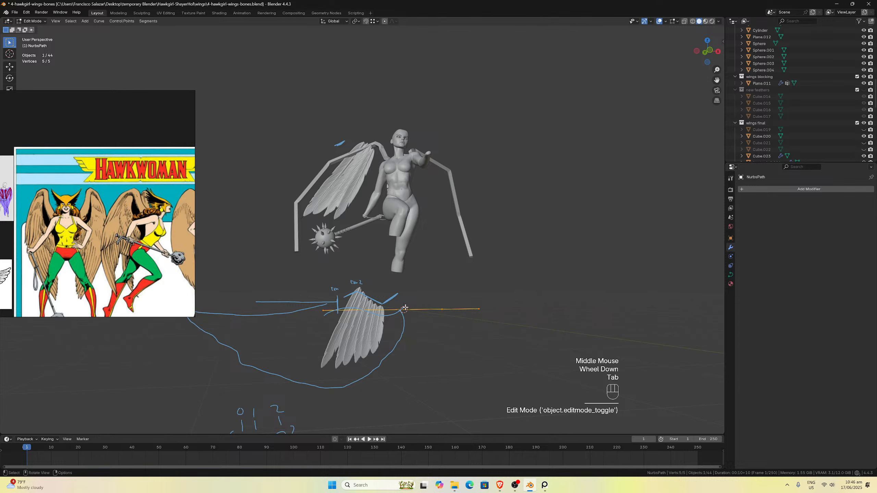
pyautogui.press('g')
pyautogui.press('z')
pyautogui.click(403, 180)
pyautogui.moveTo(404, 180); pyautogui.dragTo(401, 246, button='middle')
pyautogui.scroll(2, 400, 247)
# Rotate the NurbsPath points about 46° in top view and move them about 0.42 m in X and 0.1 m in Y.
pyautogui.press('KP_7')
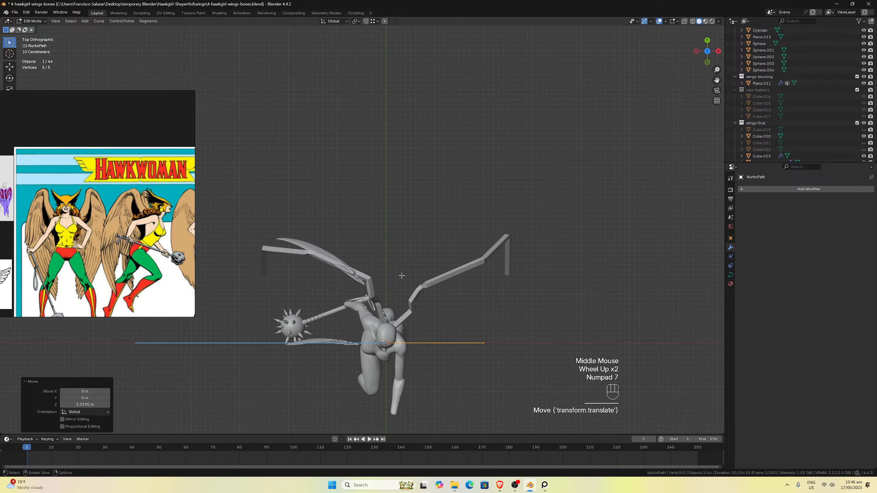
pyautogui.press('r')
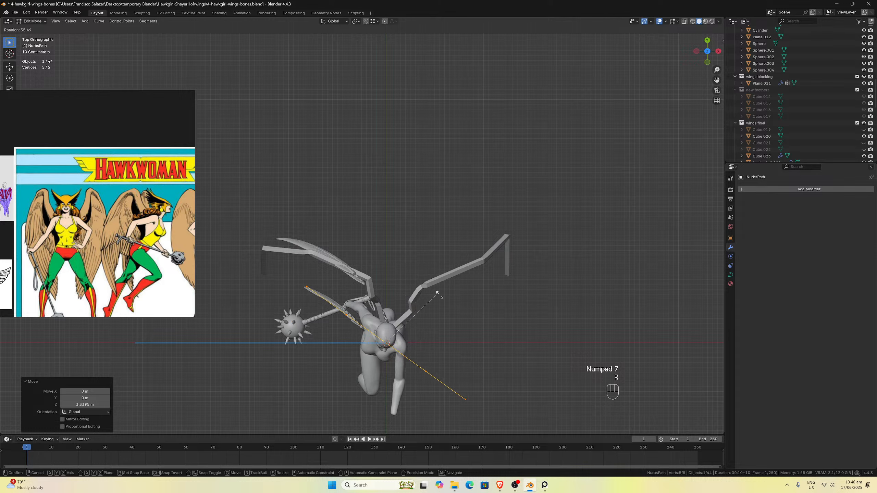
pyautogui.click(449, 302)
pyautogui.press('g')
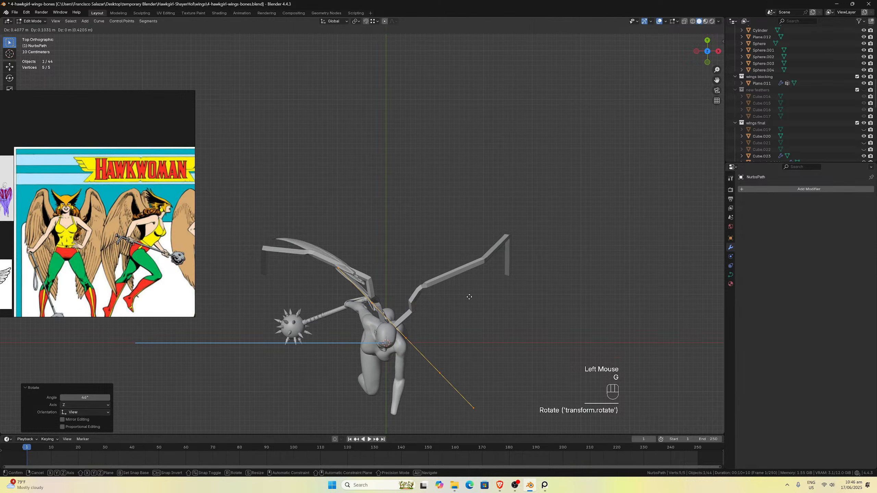
pyautogui.click(469, 296)
pyautogui.moveTo(469, 297); pyautogui.dragTo(509, 205, button='middle')
pyautogui.scroll(2, 508, 205)
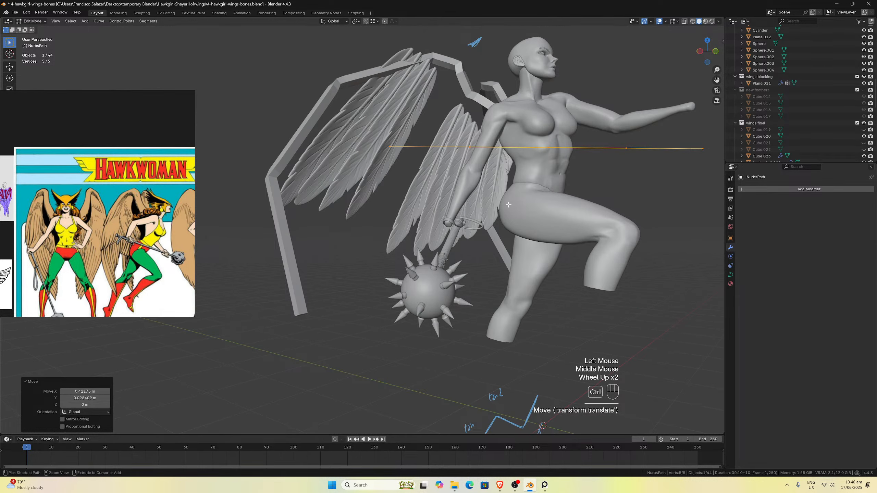
# Move all NurbsPath control points about 0.2 m in Y and 0.39 m in Z in the left side view.
pyautogui.press('ctrl+KP_1')
pyautogui.press('ctrl+KP_3')
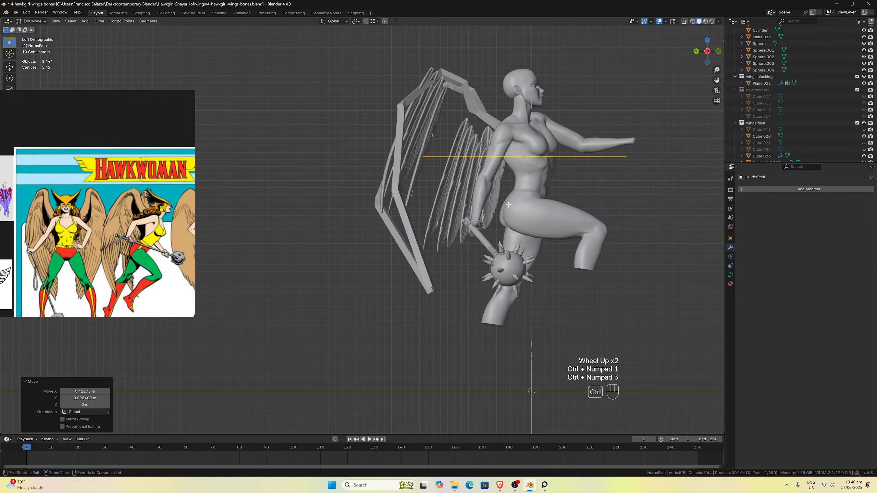
pyautogui.press('g')
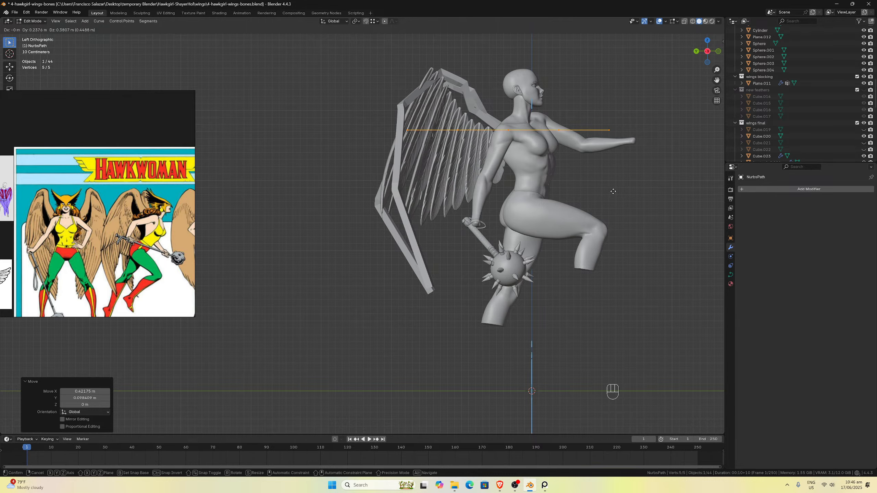
pyautogui.click(615, 192)
# Examine how the curve-deformed feathers sit against the wing bones from the top, front and perspective views.
pyautogui.moveTo(615, 193); pyautogui.dragTo(564, 238, button='middle')
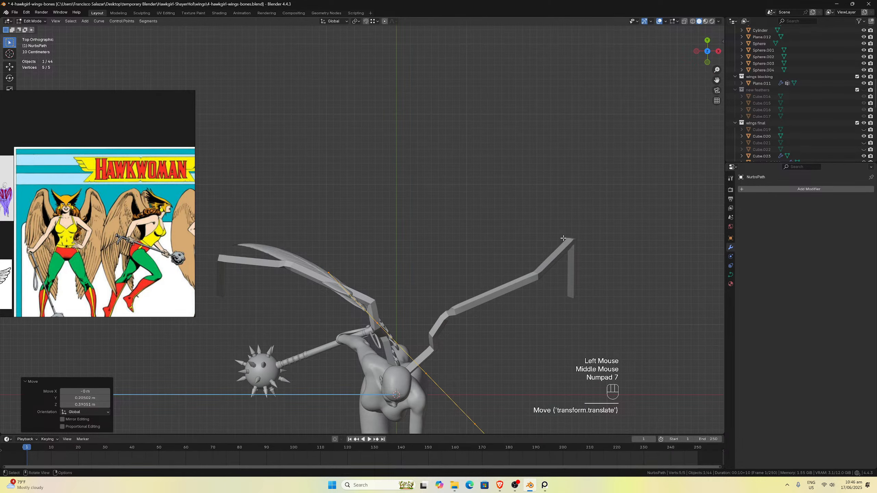
pyautogui.moveTo(563, 238); pyautogui.dragTo(542, 196, button='middle')
pyautogui.scroll(3, 608, 173)
pyautogui.scroll(2, 650, 143)
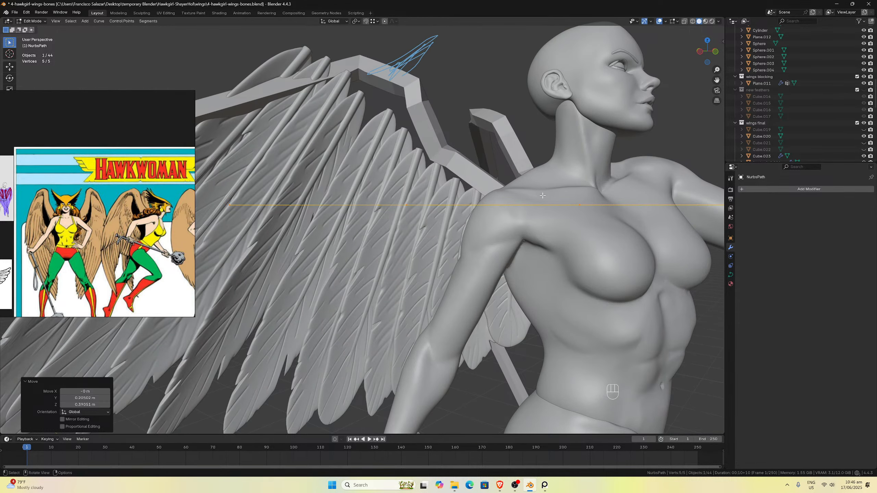
pyautogui.press('KP_1')
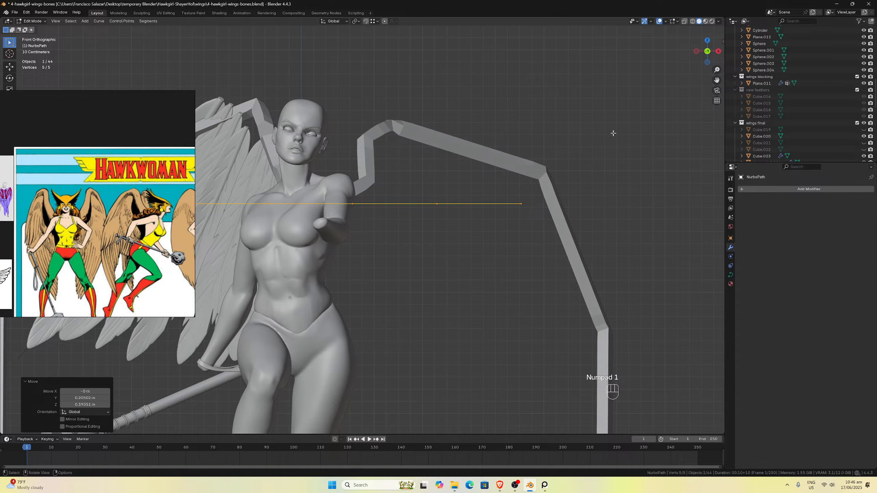
pyautogui.moveTo(713, 80); pyautogui.dragTo(784, 86)
pyautogui.scroll(-3, 363, 224)
pyautogui.moveTo(362, 225); pyautogui.dragTo(449, 214, button='middle')
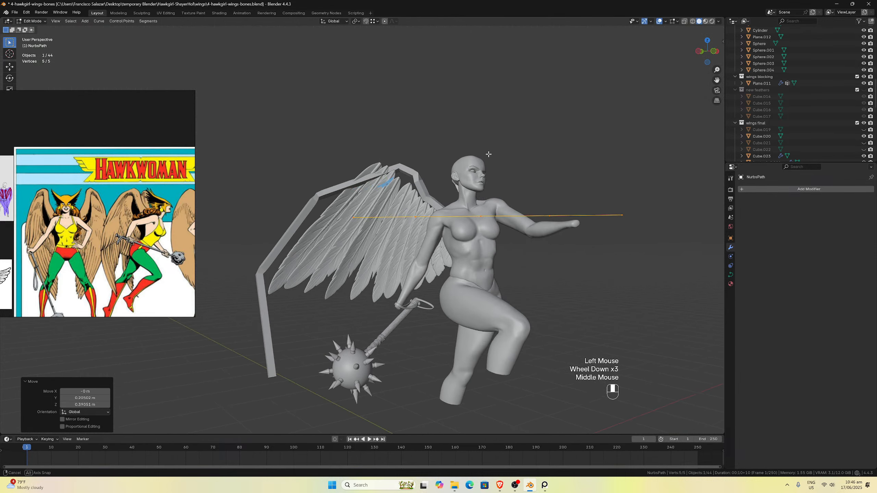
pyautogui.scroll(6, 787, 76)
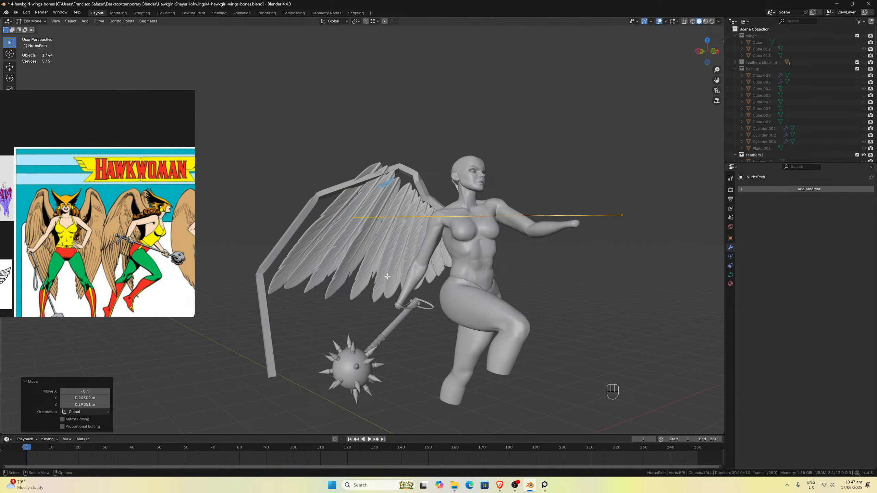
# Move the NurbsPath control point at the wing-side end about -0.45 m along Y.
pyautogui.moveTo(393, 264); pyautogui.dragTo(361, 270, button='middle')
pyautogui.scroll(3, 380, 258)
pyautogui.click(338, 258)
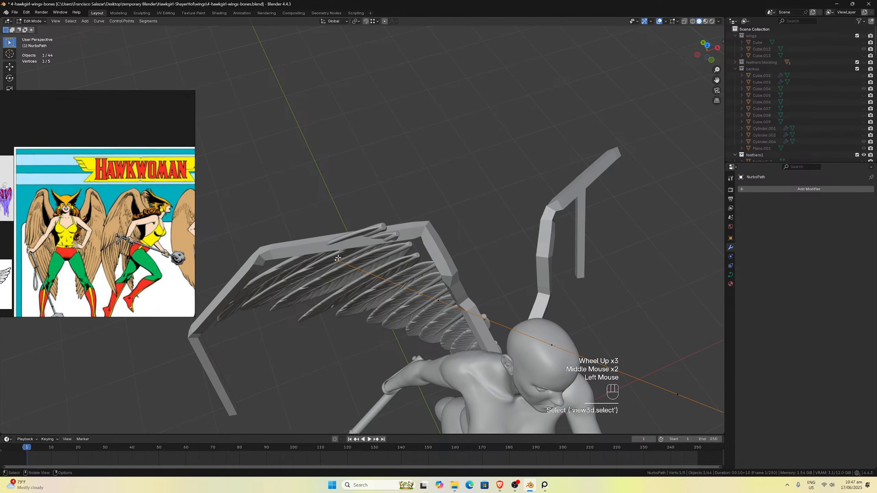
pyautogui.press('g')
pyautogui.press('y')
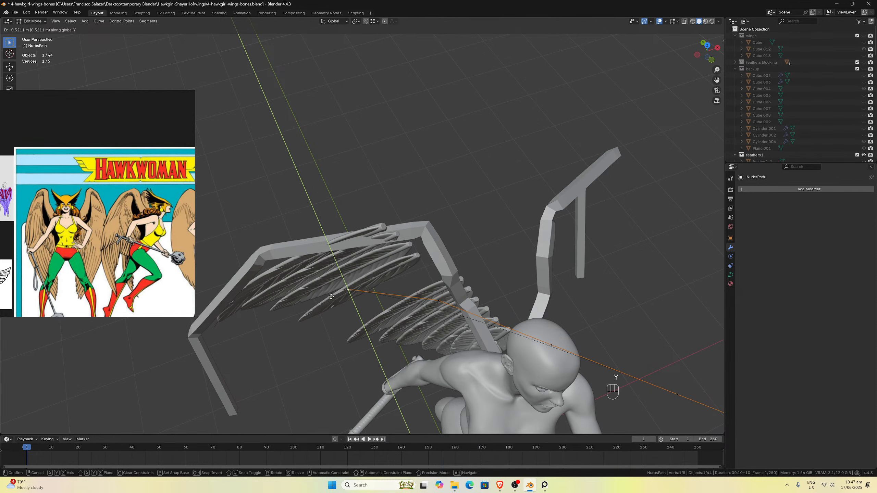
pyautogui.click(337, 310)
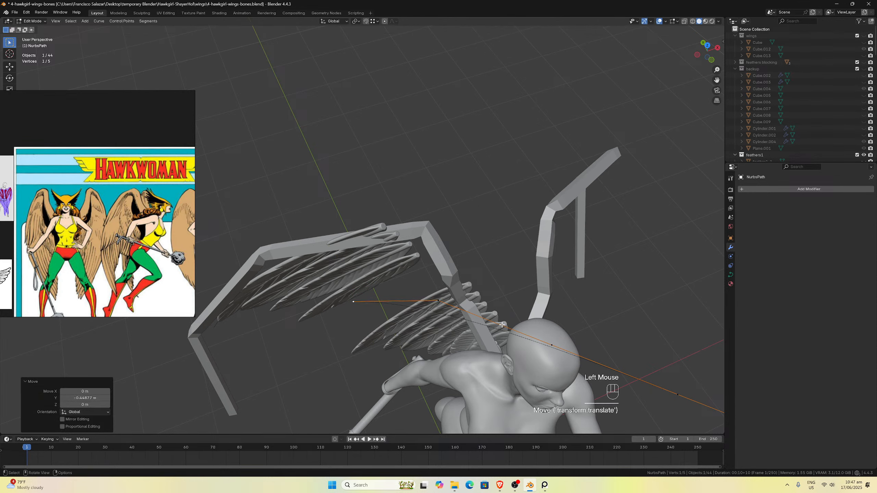
# Move all NurbsPath control points about -0.22 m along X and 0.22 m along Y.
pyautogui.press('a')
pyautogui.press('g')
pyautogui.press('x')
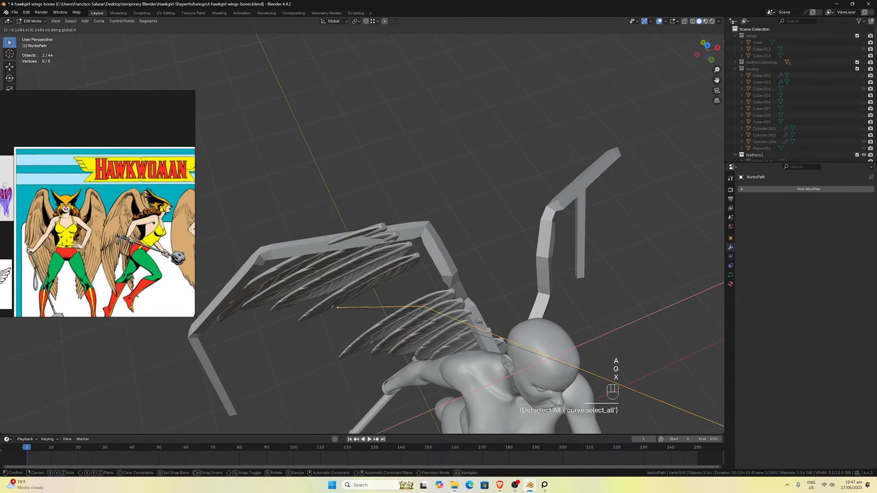
pyautogui.click(466, 316)
pyautogui.press('g')
pyautogui.press('y')
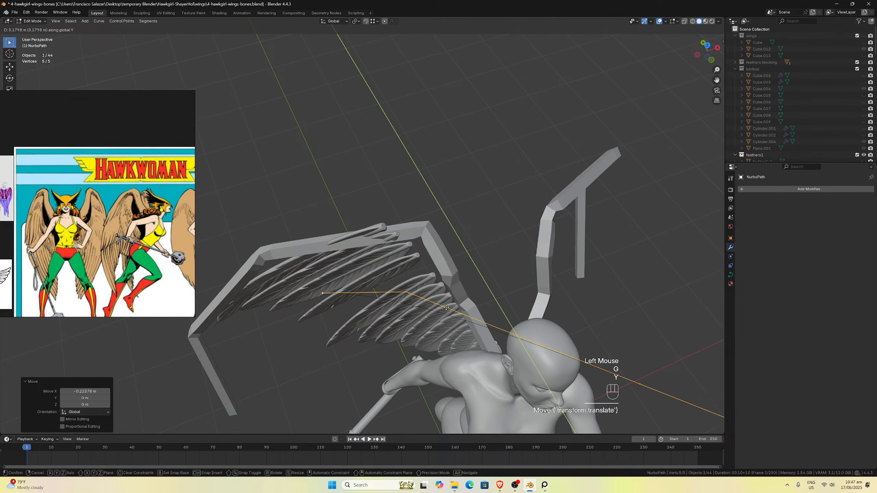
pyautogui.click(447, 309)
# Examine the fit of the curved feathers under the bone frame from the left, back, front and perspective views.
pyautogui.moveTo(447, 308); pyautogui.dragTo(494, 236, button='middle')
pyautogui.scroll(1, 494, 236)
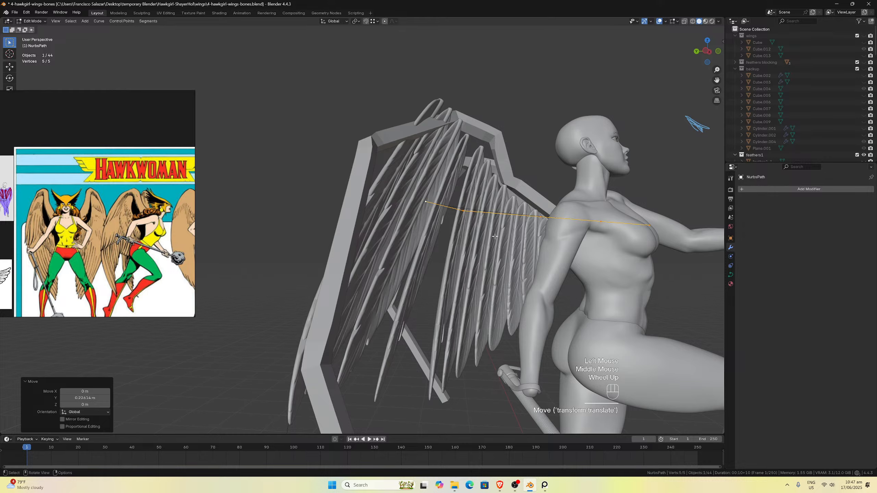
pyautogui.press('KP_3')
pyautogui.press('ctrl+KP_1')
pyautogui.press('ctrl+KP_3')
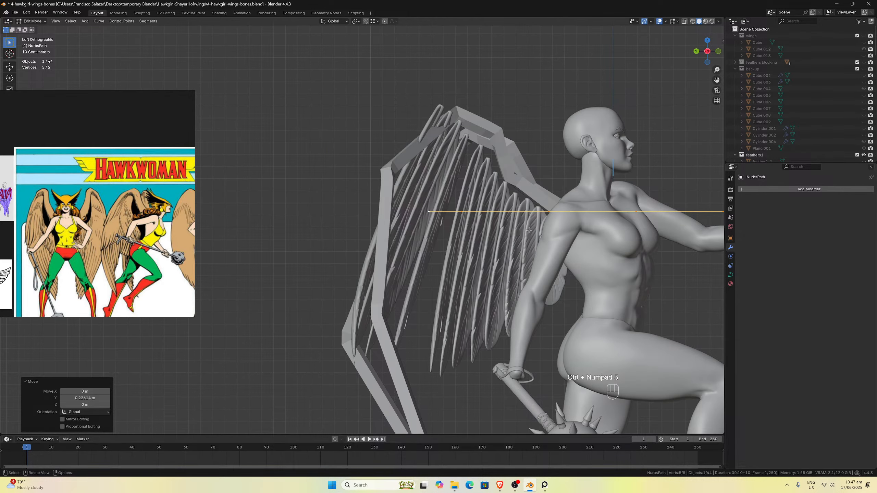
pyautogui.moveTo(529, 230); pyautogui.dragTo(486, 226, button='middle')
pyautogui.scroll(-1, 487, 225)
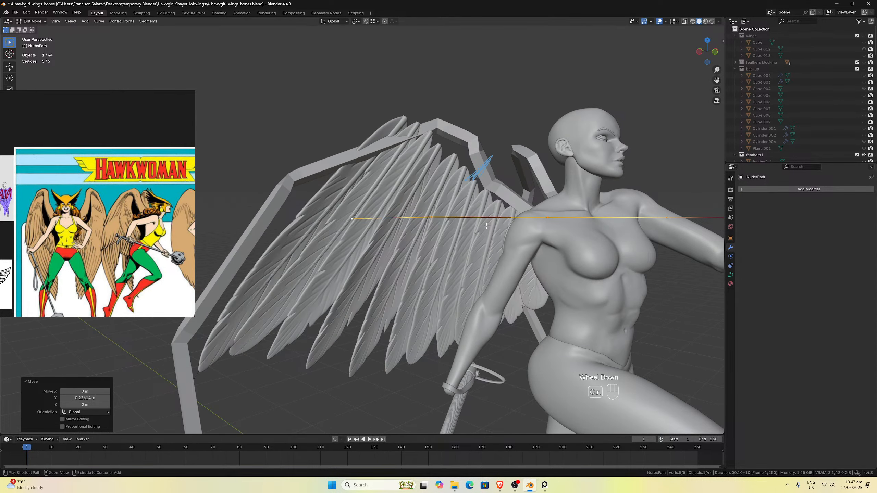
pyautogui.press('ctrl+KP_1')
pyautogui.press('ctrl+KP_3')
pyautogui.press('ctrl+KP_3')
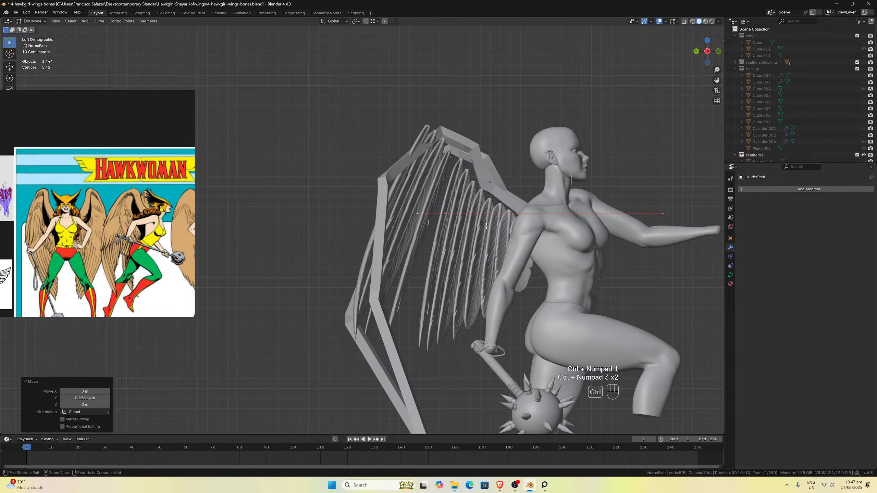
pyautogui.press('ctrl+KP_1')
pyautogui.press('ctrl+KP_3')
pyautogui.press('ctrl+KP_1')
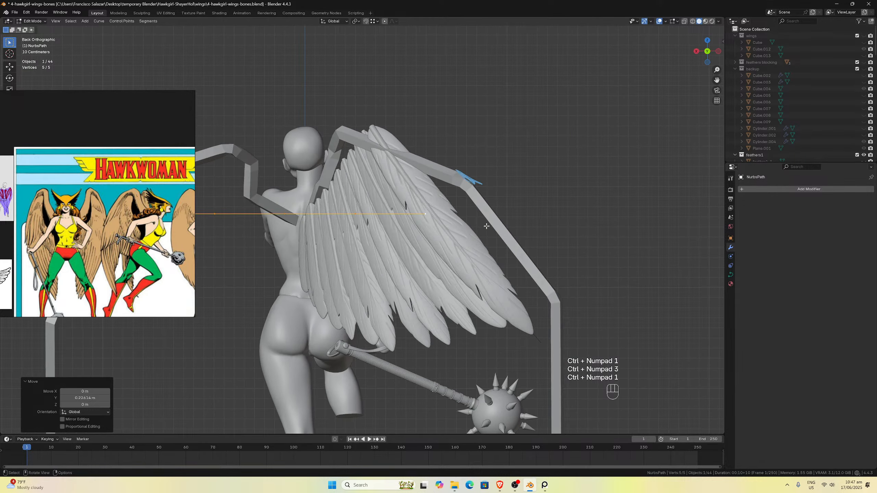
pyautogui.press('KP_3')
pyautogui.press('KP_1')
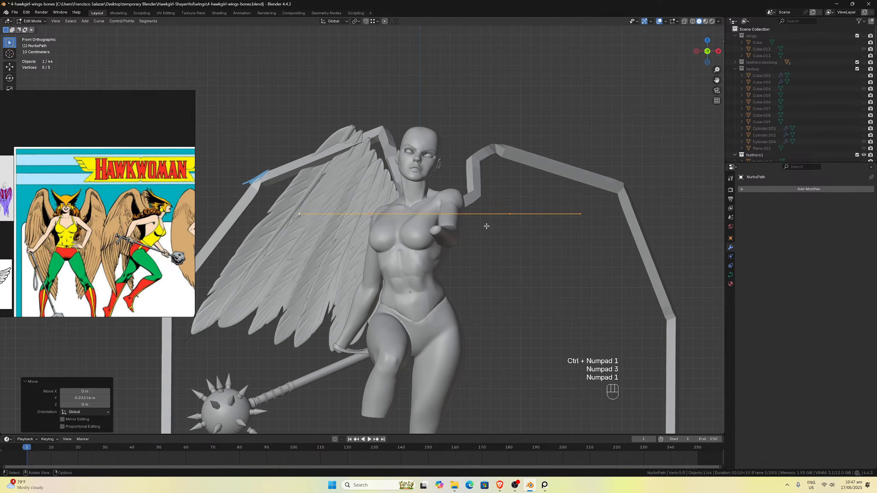
pyautogui.scroll(-1, 432, 257)
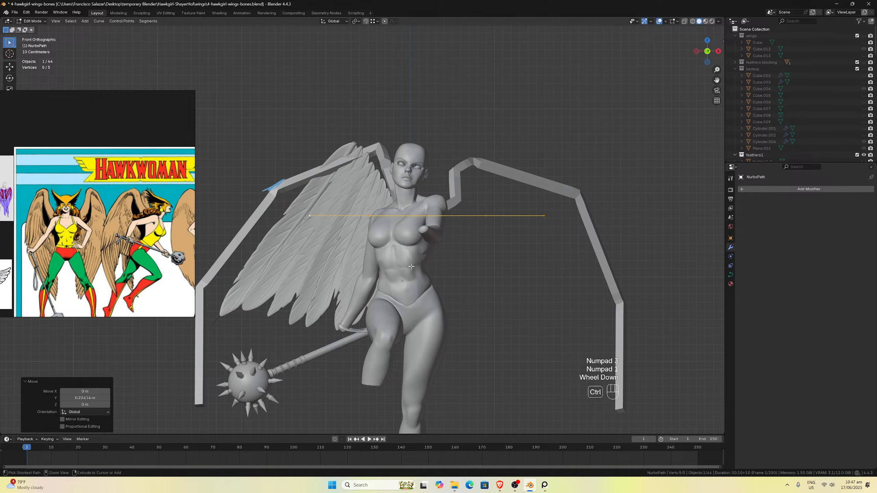
# Undo the NurbsPath and Cube.023 edits back to before the Curve modifier was added.
pyautogui.hotkey('ctrl', 'z')
pyautogui.hotkey('ctrl', 'z')
pyautogui.hotkey('ctrl', 'z')
pyautogui.hotkey('ctrl', 'z')
pyautogui.hotkey('ctrl', 'z')
pyautogui.hotkey('ctrl', 'z')
pyautogui.hotkey('ctrl', 'z')
pyautogui.hotkey('ctrl', 'z')
pyautogui.hotkey('ctrl', 'z')
pyautogui.hotkey('ctrl', 'z')
pyautogui.hotkey('ctrl', 'z')
pyautogui.hotkey('ctrl', 'z')
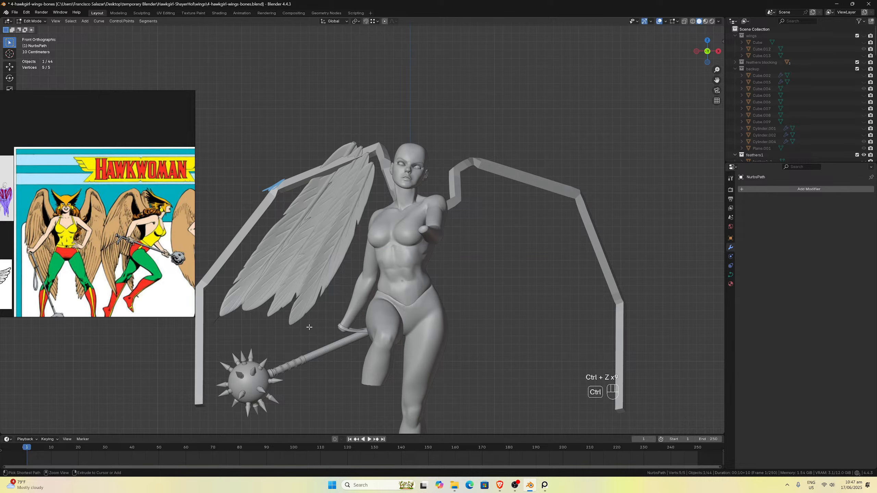
pyautogui.hotkey('ctrl', 'z')
pyautogui.hotkey('ctrl', 'z')
pyautogui.hotkey('ctrl', 'z')
pyautogui.hotkey('ctrl', 'z')
pyautogui.hotkey('ctrl', 'z')
pyautogui.hotkey('ctrl', 'z')
pyautogui.hotkey('ctrl', 'z')
pyautogui.hotkey('ctrl', 'z')
pyautogui.hotkey('ctrl', 'z')
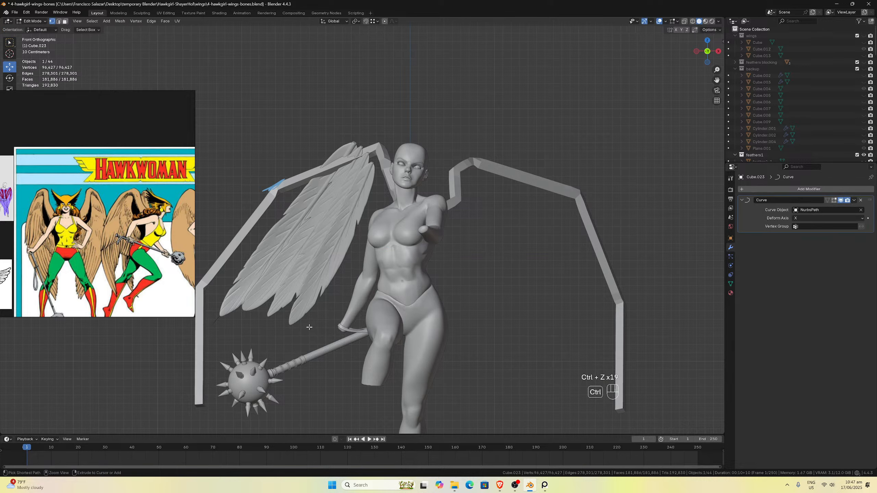
pyautogui.hotkey('ctrl', 'z')
pyautogui.hotkey('ctrl', 'z')
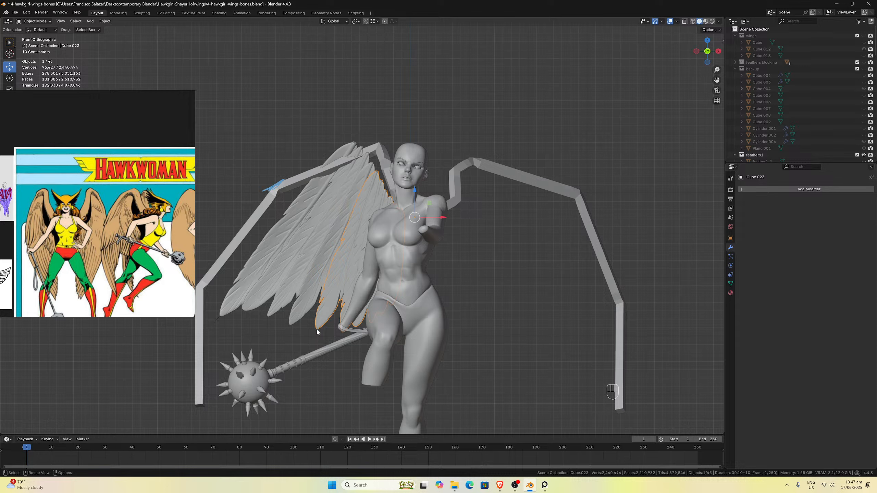
# Redo all the undone edits up to the latest NurbsPath move to restore the curve-deformed feathers.
pyautogui.hotkey('ctrl', 'z')
pyautogui.hotkey('ctrl', 'shift', 'z')
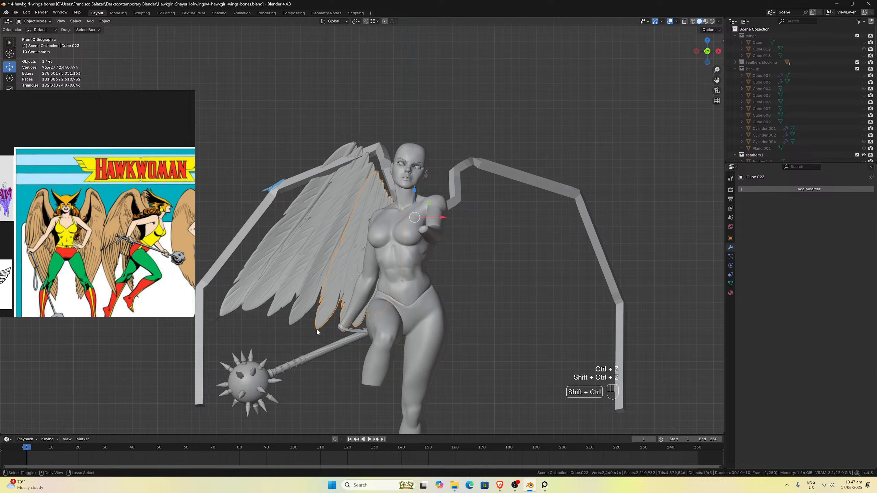
pyautogui.hotkey('ctrl', 'shift', 'z')
pyautogui.hotkey('ctrl', 'shift', 'z')
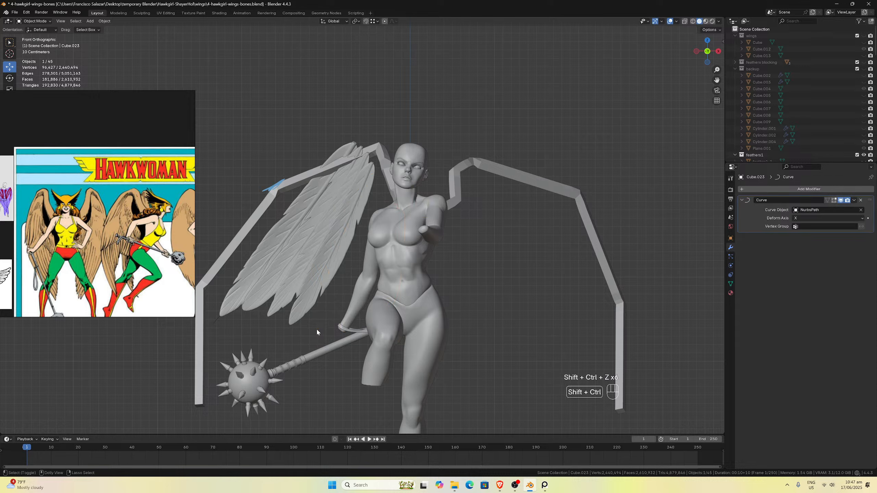
pyautogui.hotkey('ctrl', 'shift', 'z')
pyautogui.hotkey('ctrl', 'shift', 'z')
pyautogui.hotkey('ctrl', 'shift', 'z')
pyautogui.hotkey('ctrl', 'shift', 'z')
pyautogui.hotkey('ctrl', 'shift', 'z')
pyautogui.hotkey('ctrl', 'shift', 'z')
pyautogui.hotkey('ctrl', 'shift', 'z')
pyautogui.hotkey('ctrl', 'shift', 'z')
pyautogui.hotkey('ctrl', 'shift', 'z')
pyautogui.hotkey('ctrl', 'shift', 'z')
pyautogui.hotkey('ctrl', 'shift', 'z')
pyautogui.hotkey('ctrl', 'shift', 'z')
pyautogui.hotkey('ctrl', 'shift', 'z')
pyautogui.hotkey('ctrl', 'shift', 'z')
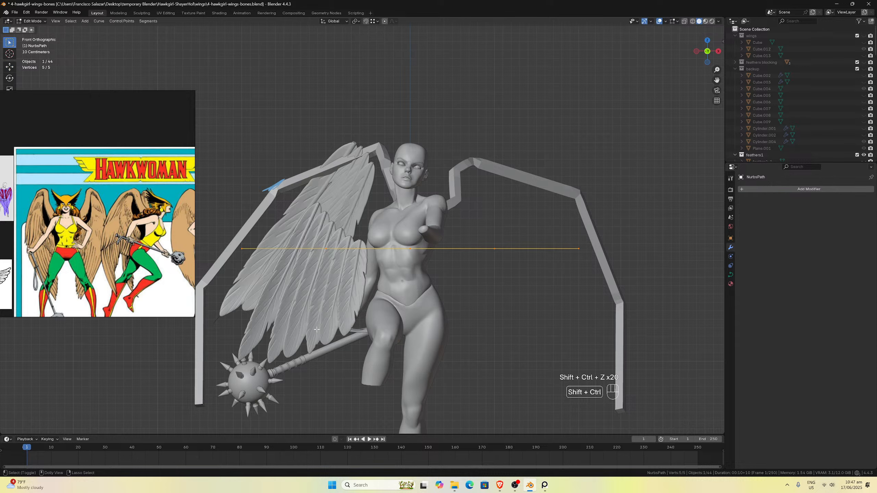
pyautogui.hotkey('ctrl', 'shift', 'z')
pyautogui.hotkey('ctrl', 'shift', 'z')
pyautogui.hotkey('ctrl', 'shift', 'z')
pyautogui.hotkey('ctrl', 'shift', 'z')
pyautogui.hotkey('ctrl', 'shift', 'z')
pyautogui.hotkey('ctrl', 'shift', 'z')
pyautogui.hotkey('ctrl', 'shift', 'z')
pyautogui.hotkey('ctrl', 'shift', 'z')
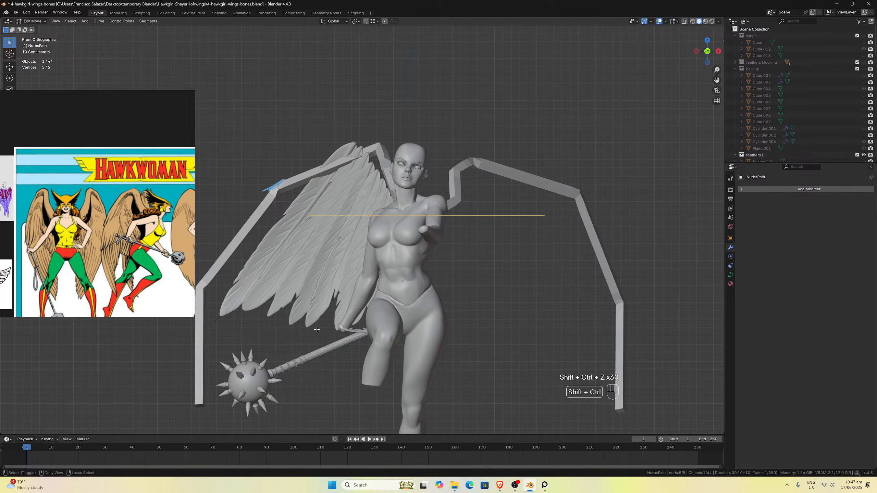
pyautogui.hotkey('ctrl', 'shift', 'z')
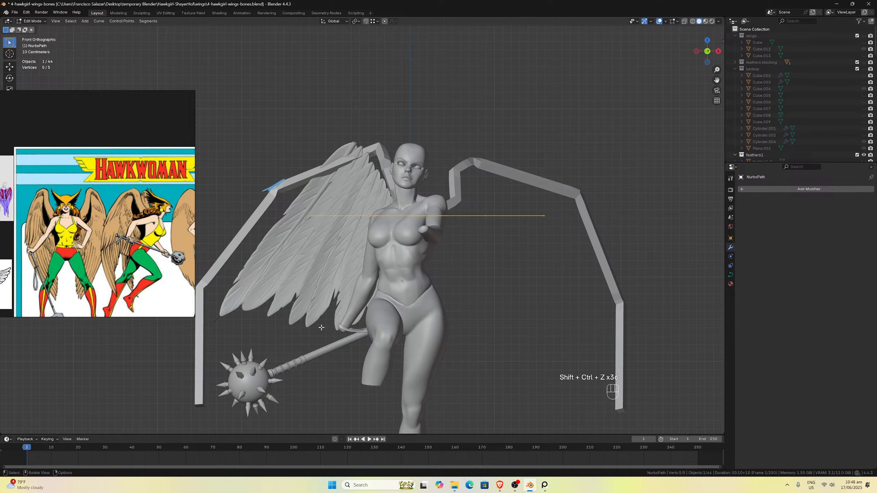
# Draw a small annotation mark just below the tips of the curved feathers in front view.
pyautogui.press('d')
pyautogui.click(319, 326)
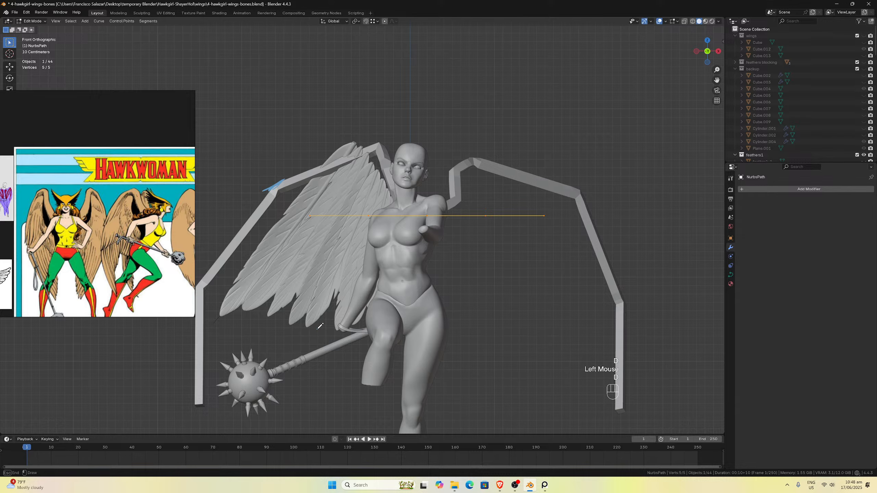
pyautogui.press('d')
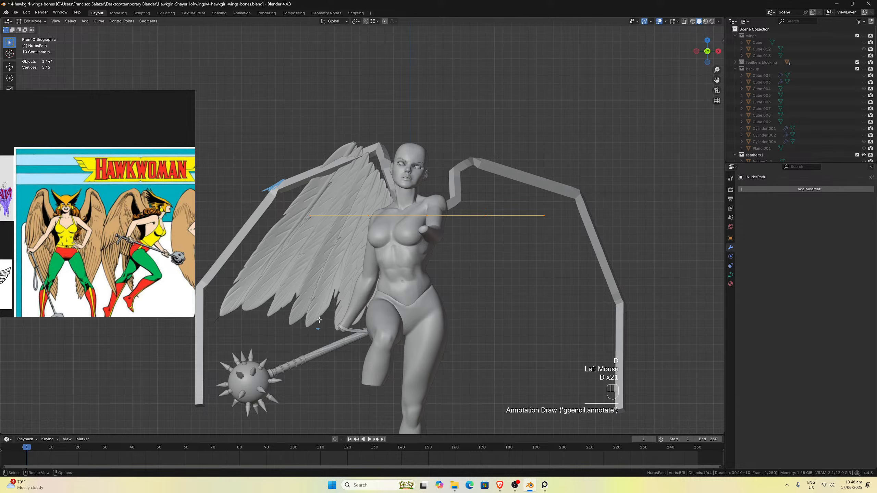
# Leave NurbsPath editing, select the Cube.020 feathers and enter Edit Mode on them.
pyautogui.moveTo(332, 297); pyautogui.dragTo(465, 237, button='middle')
pyautogui.scroll(-2, 411, 245)
pyautogui.scroll(1, 466, 237)
pyautogui.press('ctrl+KP_3')
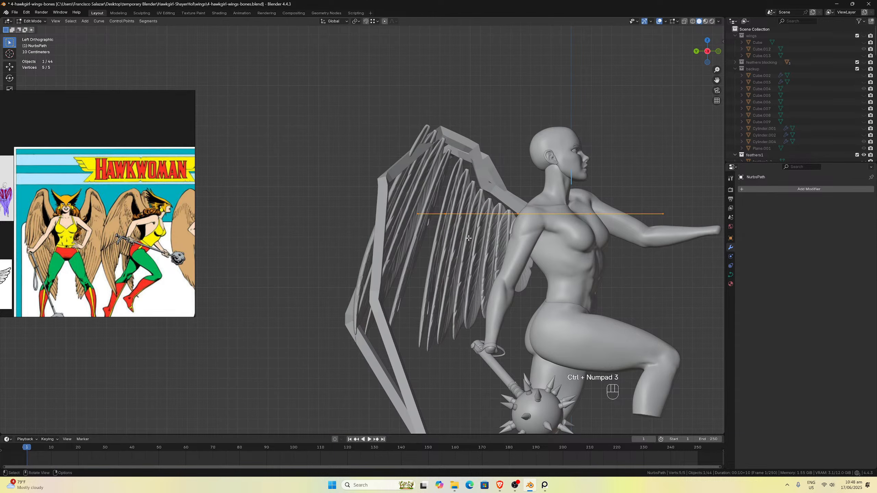
pyautogui.scroll(-2, 469, 238)
pyautogui.moveTo(468, 238); pyautogui.dragTo(378, 241, button='middle')
pyautogui.press('Tab')
pyautogui.click(385, 239)
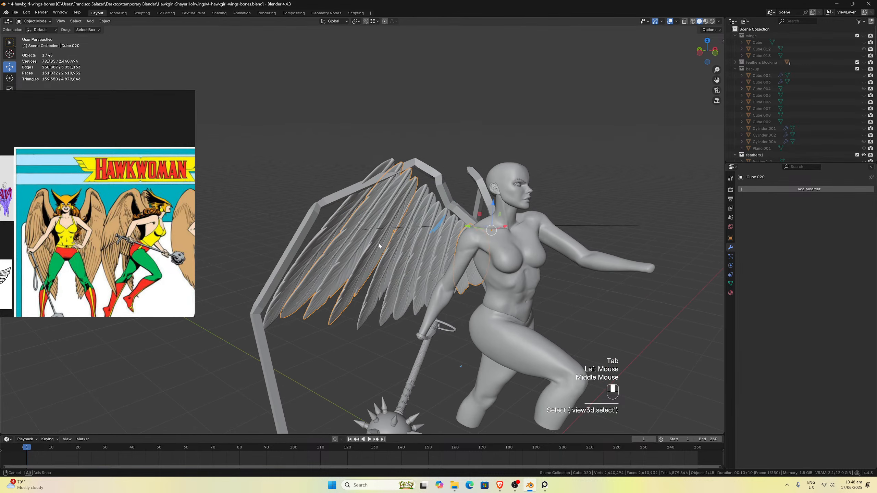
pyautogui.scroll(1, 385, 249)
pyautogui.press('Tab')
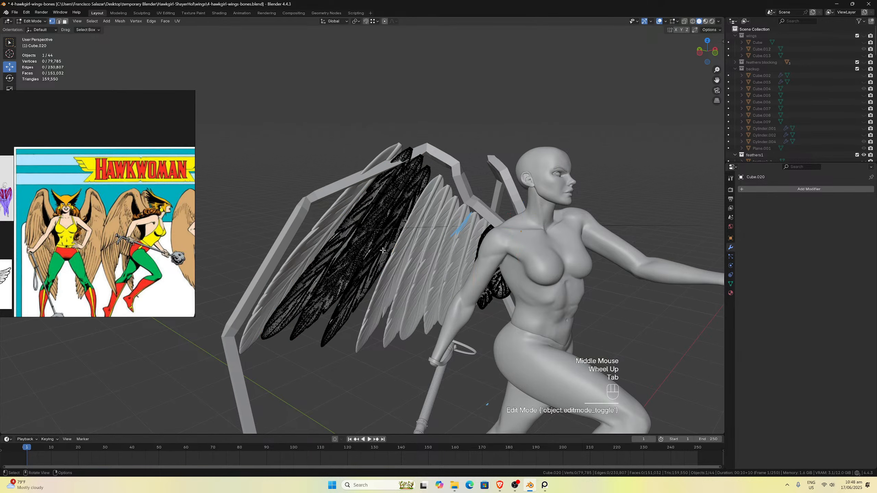
# Separate the Cube.020 feather next to the curve-deformed group into its own object and select it in Object Mode.
pyautogui.click(383, 251)
pyautogui.press('l')
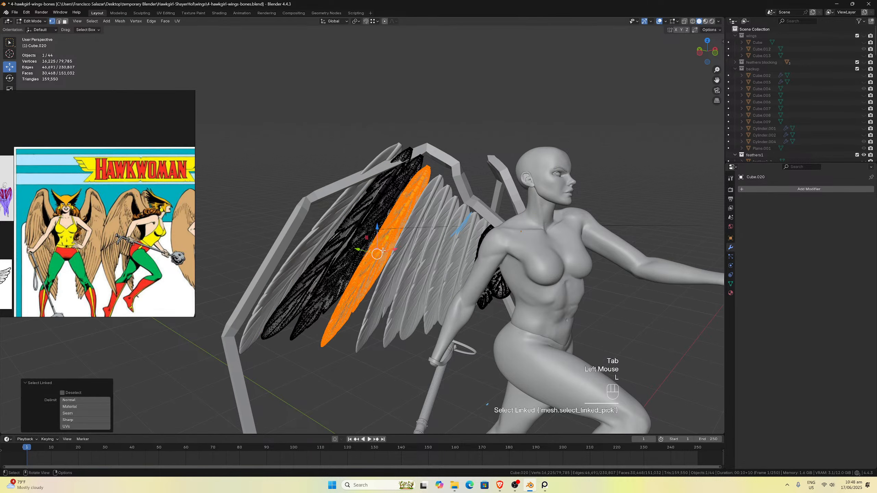
pyautogui.press('p')
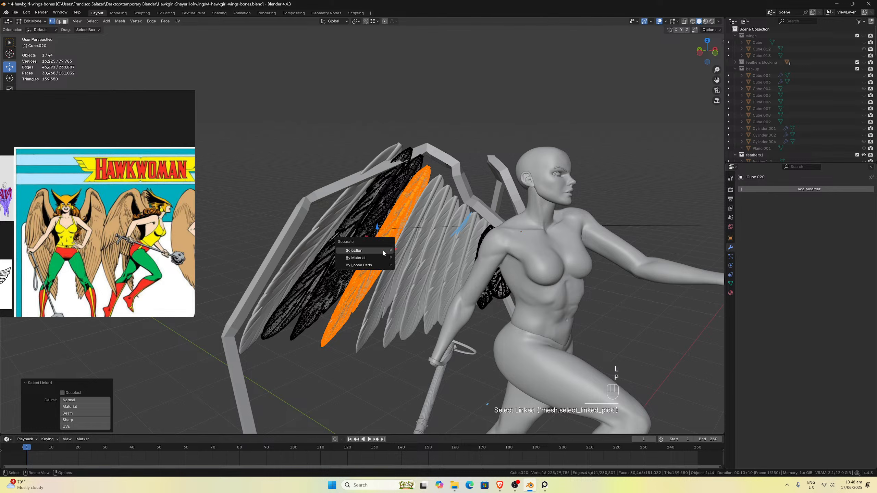
pyautogui.click(383, 250)
pyautogui.press('Tab')
pyautogui.click(383, 250)
pyautogui.moveTo(383, 250); pyautogui.dragTo(364, 168, button='middle')
pyautogui.scroll(2, 421, 236)
pyautogui.scroll(-1, 420, 237)
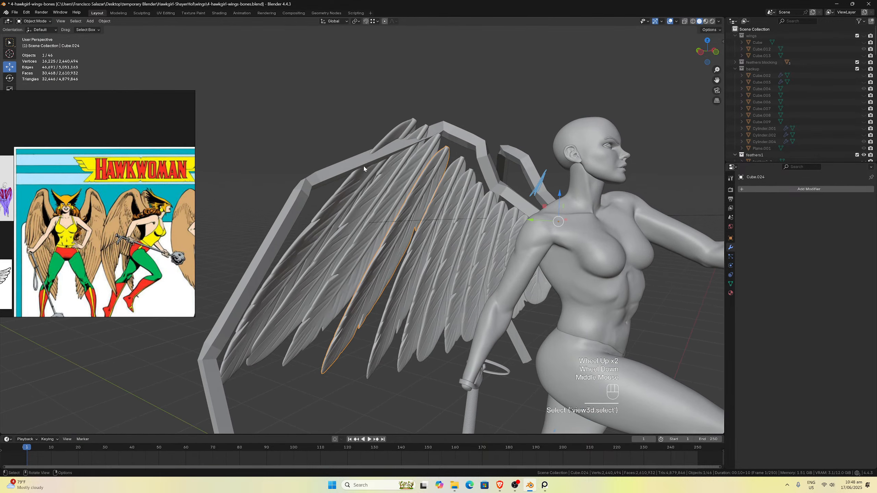
# Save the file and snap the 3D cursor to a vertex on the quill end of the separated Cube.024 feather.
pyautogui.click(104, 21)
pyautogui.moveTo(121, 38)
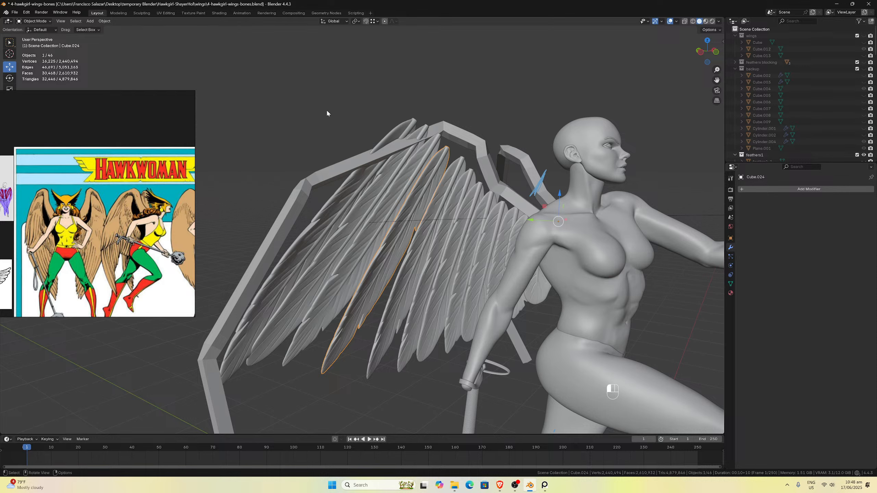
pyautogui.scroll(3, 419, 175)
pyautogui.click(412, 167)
pyautogui.moveTo(412, 166); pyautogui.dragTo(419, 173, button='middle')
pyautogui.press('capslock')
pyautogui.scroll(2, 419, 174)
pyautogui.scroll(-1, 434, 184)
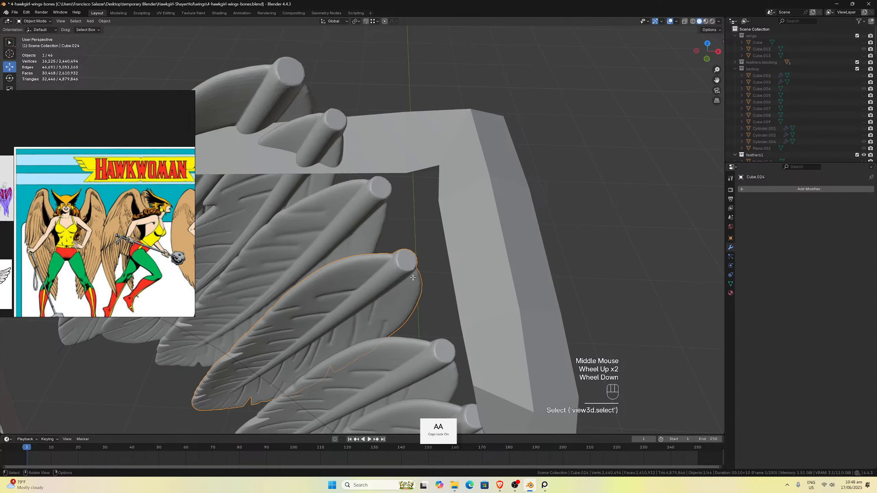
pyautogui.press('Tab')
pyautogui.click(407, 262)
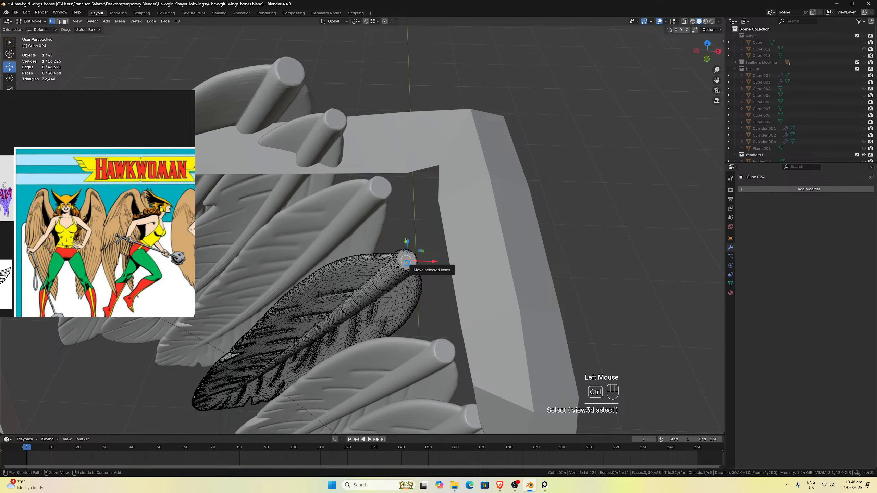
pyautogui.hotkey('ctrl', 's')
pyautogui.hotkey('shift', 's')
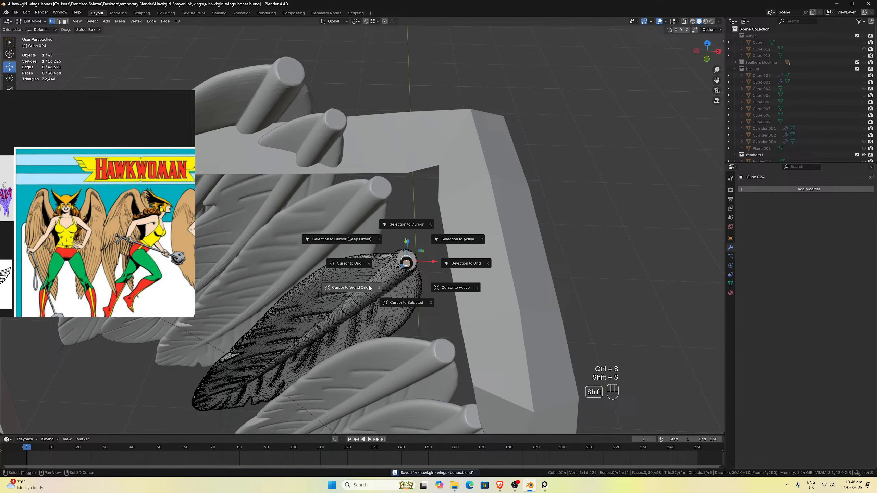
pyautogui.click(407, 303)
# Return to Object Mode and set the Cube.024 feather's origin to the 3D cursor.
pyautogui.press('Tab')
pyautogui.moveTo(406, 303); pyautogui.dragTo(447, 212, button='middle')
pyautogui.click(447, 213)
pyautogui.scroll(-4, 449, 210)
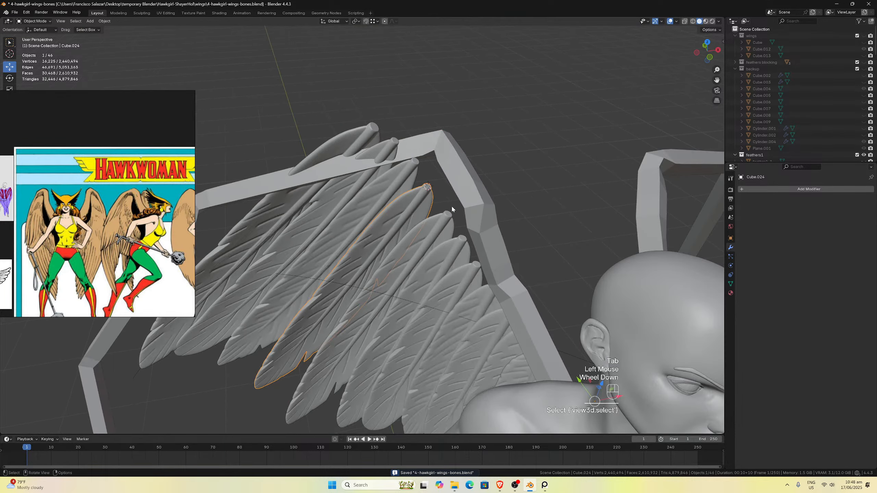
pyautogui.click(104, 21)
pyautogui.moveTo(138, 36)
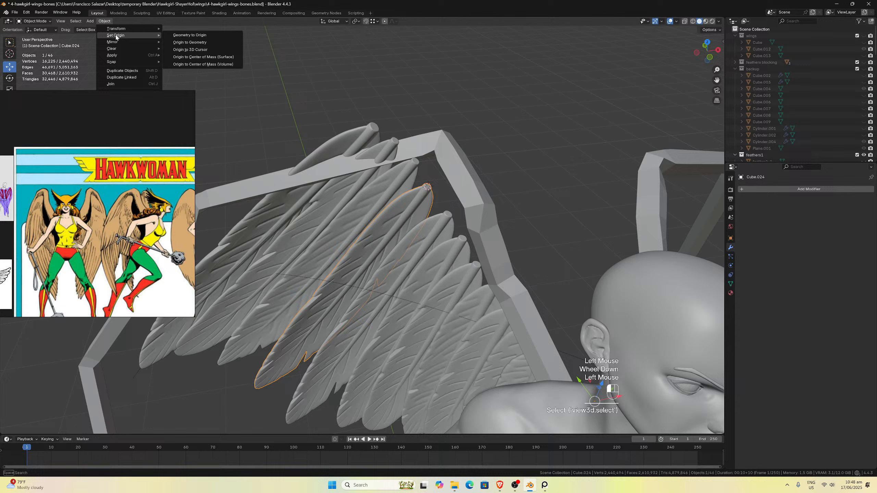
pyautogui.click(193, 49)
# Move the Cube.024 feather about -0.079 m along Y in the left orthographic view.
pyautogui.moveTo(272, 88); pyautogui.dragTo(465, 178, button='middle')
pyautogui.scroll(2, 463, 179)
pyautogui.press('ctrl+KP_3')
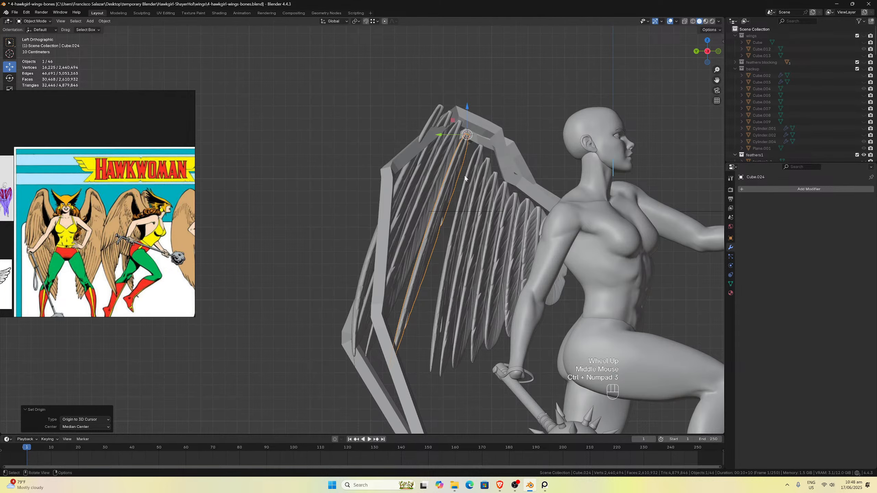
pyautogui.moveTo(443, 137); pyautogui.dragTo(450, 136)
pyautogui.moveTo(450, 136); pyautogui.dragTo(438, 169, button='middle')
pyautogui.scroll(-3, 425, 147)
pyautogui.scroll(-3, 413, 158)
pyautogui.press('ctrl+KP_3')
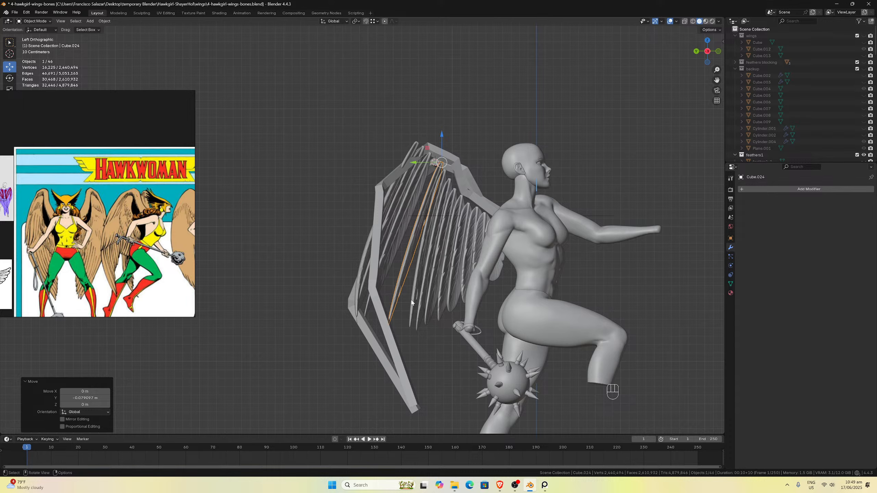
# Examine the spacing between the separated feather and the curve-deformed feathers from the side, back and above.
pyautogui.moveTo(416, 292); pyautogui.dragTo(366, 286, button='middle')
pyautogui.scroll(3, 365, 283)
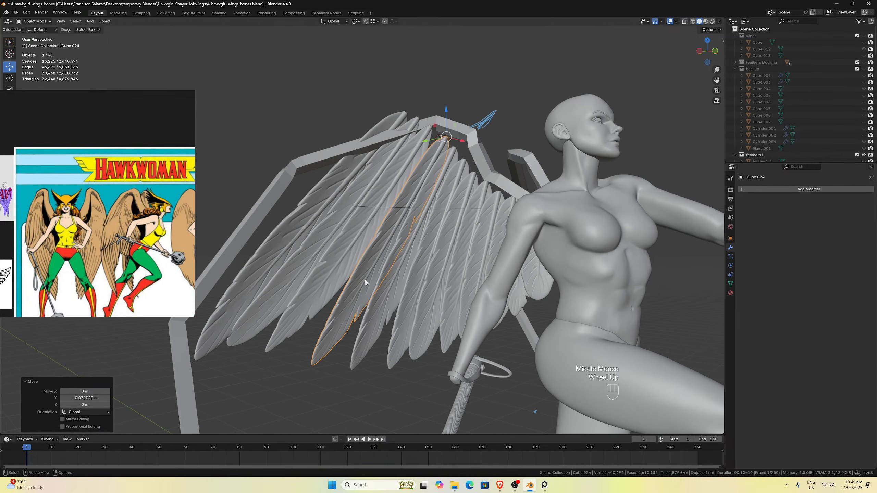
pyautogui.press('ctrl+KP_1')
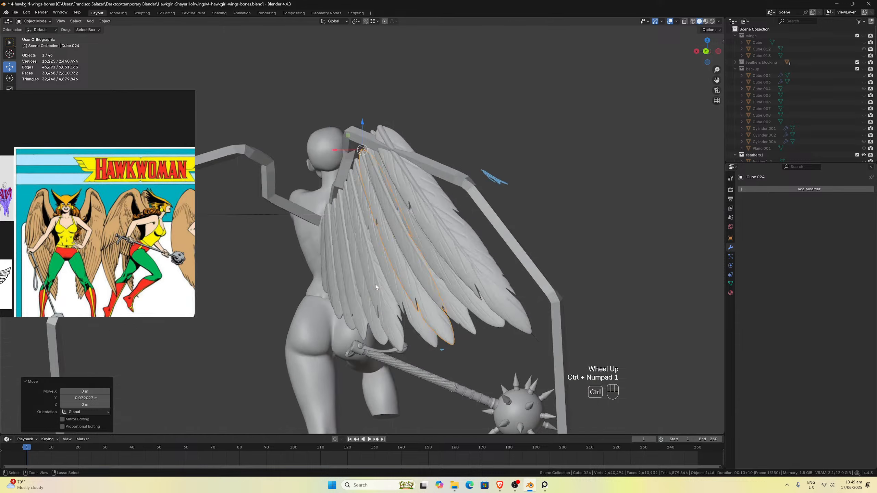
pyautogui.press('ctrl+KP_3')
pyautogui.moveTo(376, 266); pyautogui.dragTo(340, 248, button='middle')
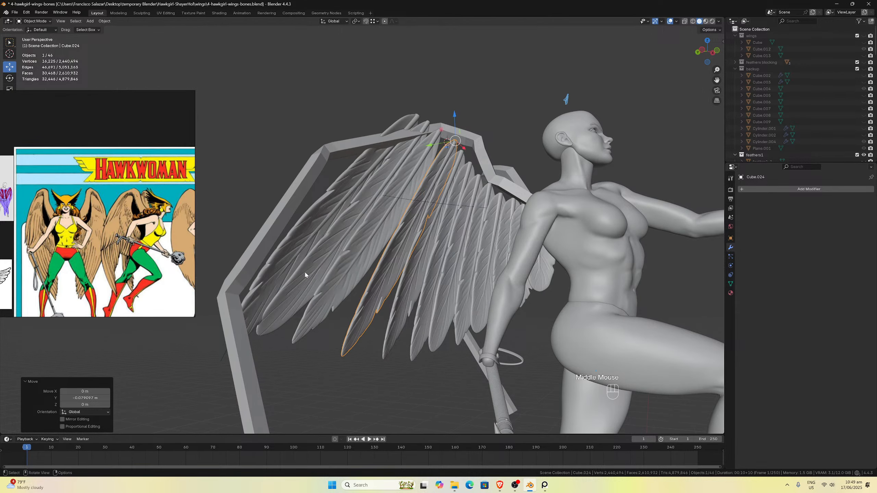
pyautogui.click(224, 358)
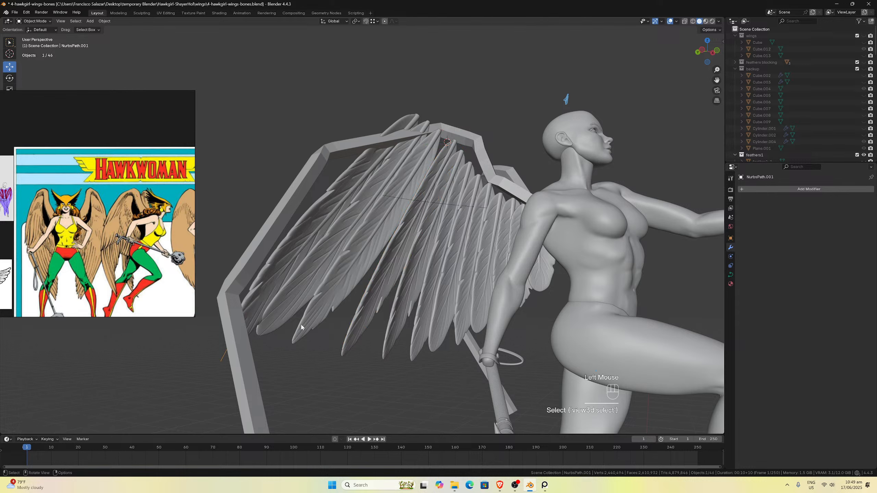
pyautogui.press('ctrl+KP_1')
pyautogui.press('ctrl+KP_3')
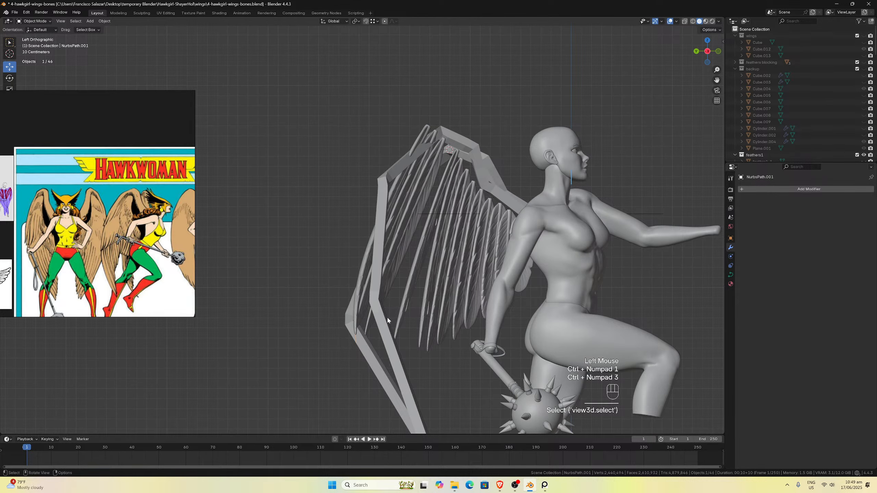
pyautogui.click(444, 275)
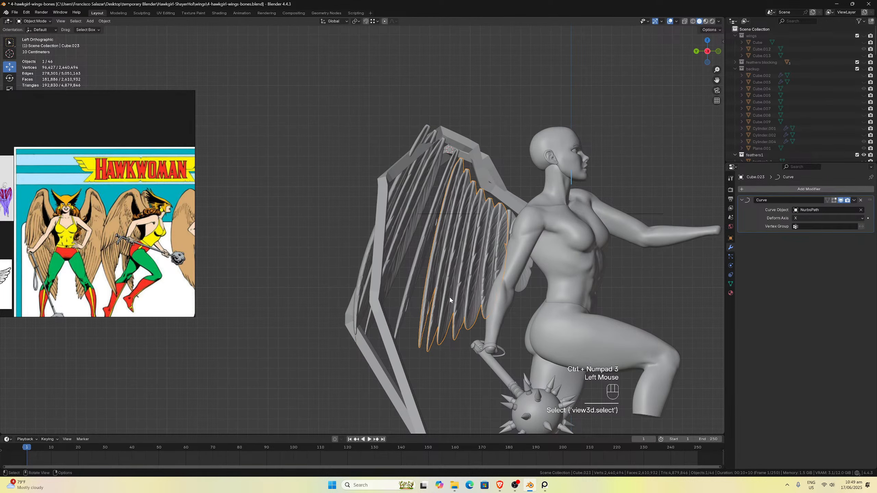
pyautogui.moveTo(459, 295); pyautogui.dragTo(404, 324, button='middle')
pyautogui.scroll(5, 404, 324)
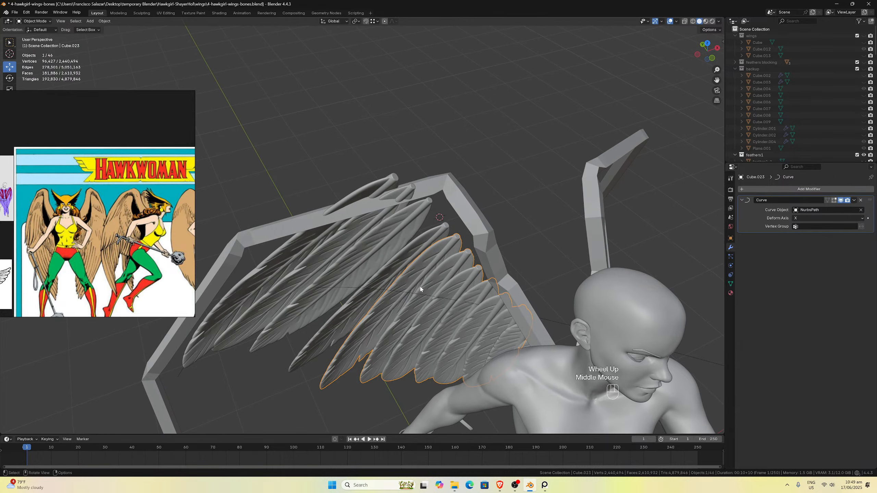
# Shift all NurbsPath control points about -0.035 m along X to adjust the curve-deformed feathers.
pyautogui.moveTo(558, 322); pyautogui.dragTo(550, 303, button='middle')
pyautogui.click(555, 309)
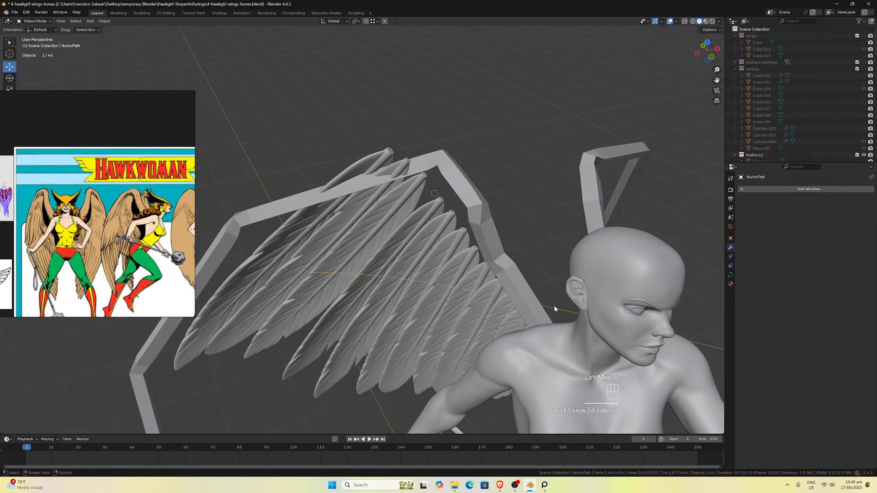
pyautogui.press('Tab')
pyautogui.press('g')
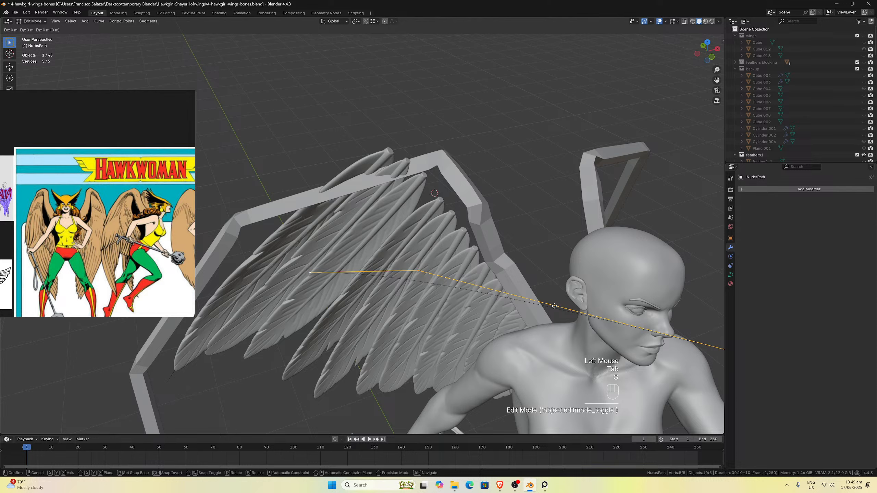
pyautogui.press('x')
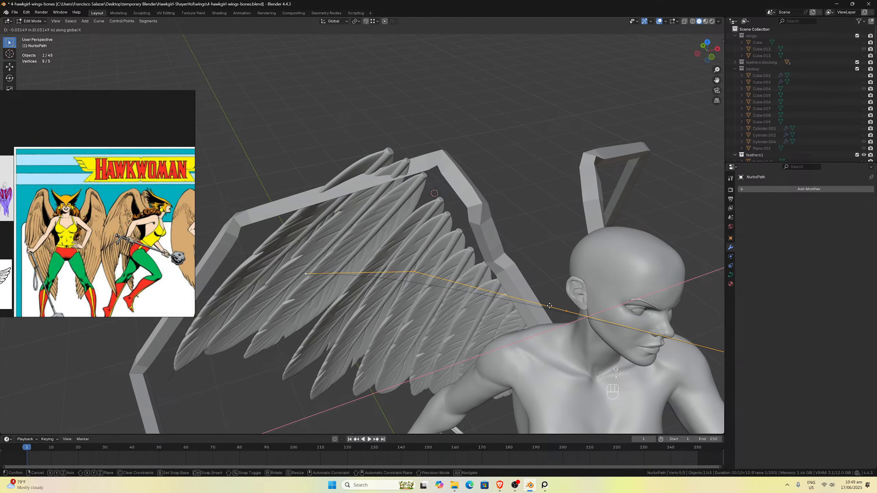
pyautogui.click(549, 306)
pyautogui.moveTo(549, 306); pyautogui.dragTo(504, 239, button='middle')
pyautogui.press('KP_1')
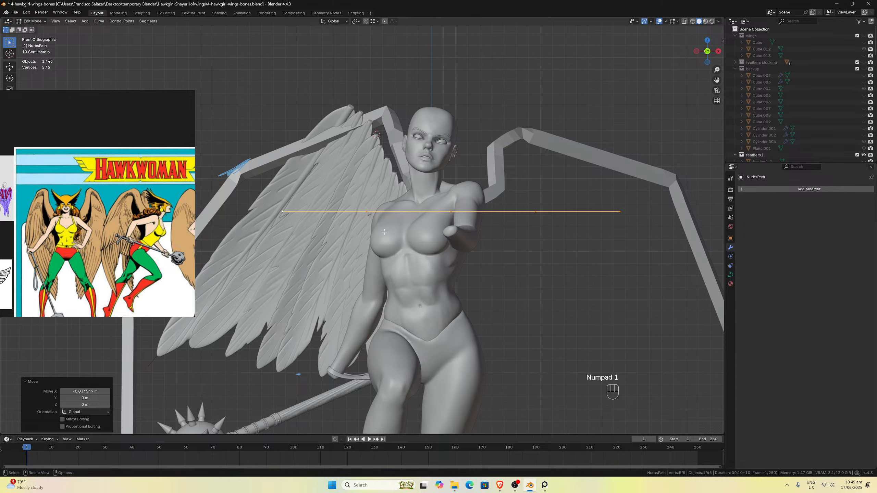
# Leave curve editing and move the Cube.024 feather about -0.041 m along X in front view.
pyautogui.press('Tab')
pyautogui.click(309, 257)
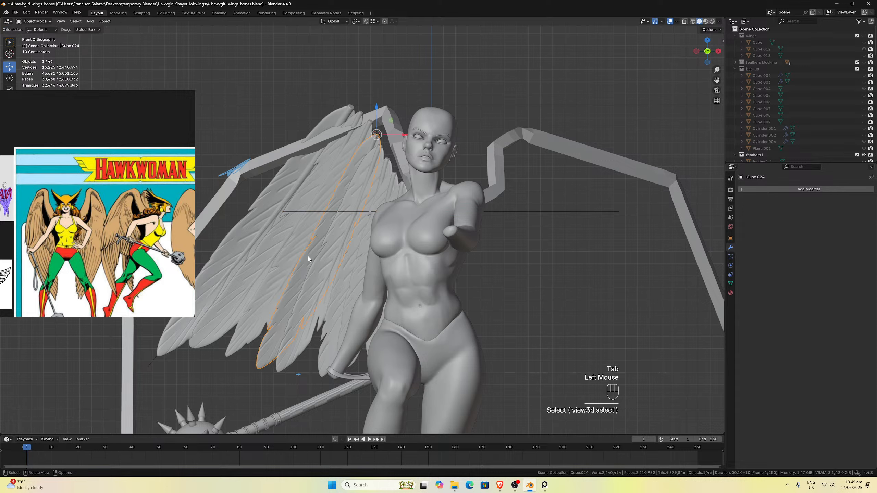
pyautogui.moveTo(406, 138); pyautogui.dragTo(400, 134)
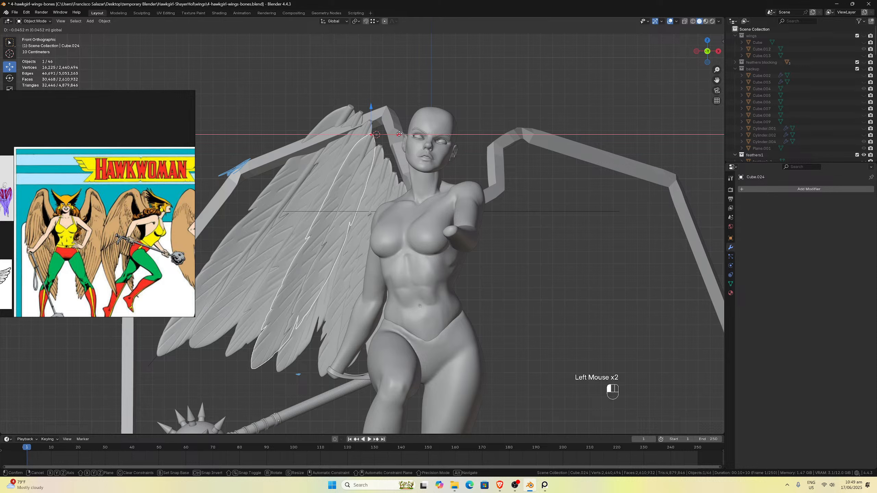
pyautogui.moveTo(399, 134); pyautogui.dragTo(400, 134)
# Separate the two Cube.020 feathers nearest Cube.024 into their own object and select it in Object Mode.
pyautogui.click(338, 164)
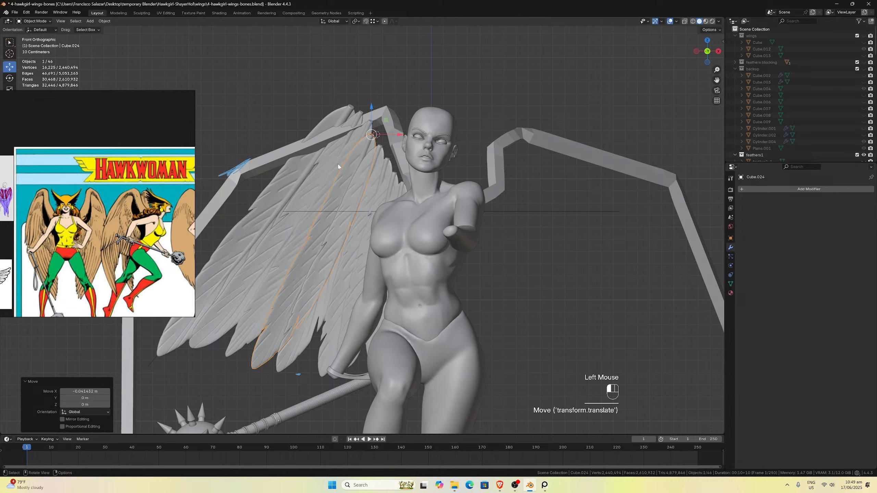
pyautogui.press('Tab')
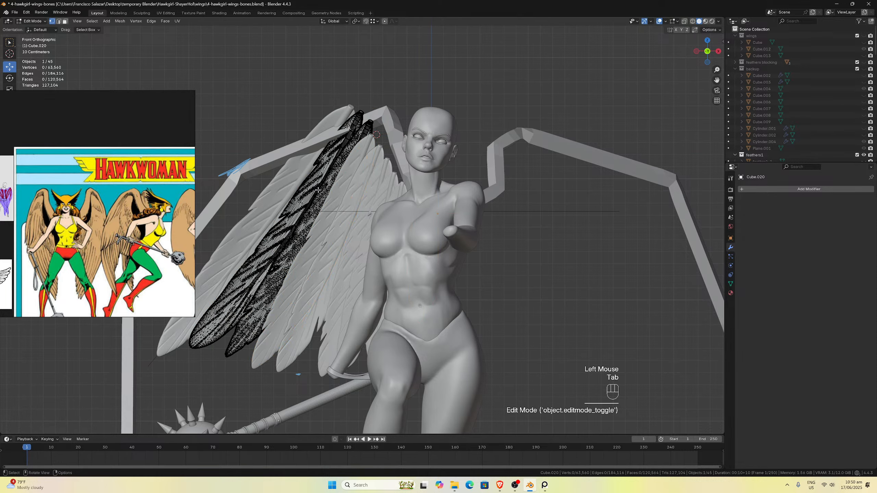
pyautogui.press('l')
pyautogui.press('l')
pyautogui.press('p')
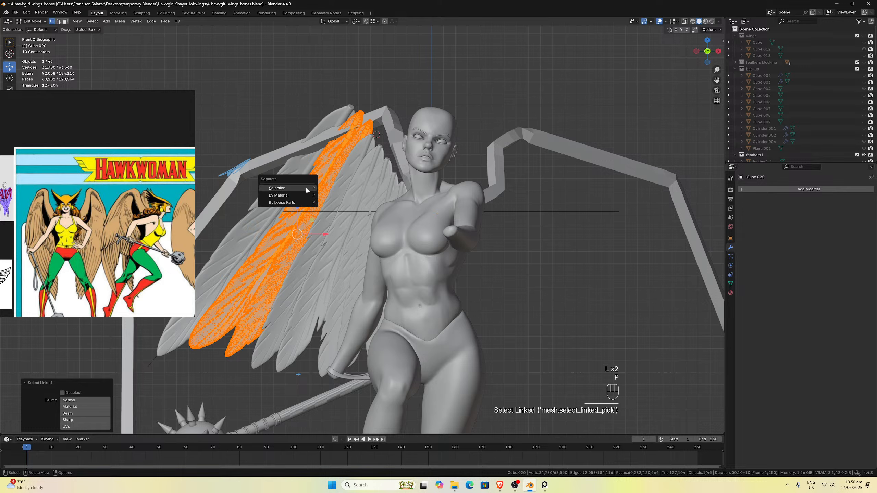
pyautogui.click(306, 187)
pyautogui.press('Tab')
pyautogui.click(314, 188)
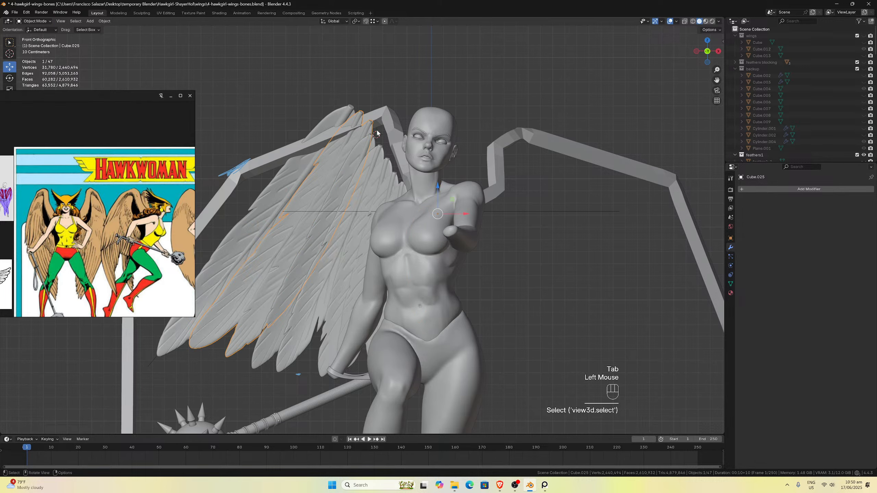
# Slide a rim vertex on the lower feather's quill end toward the centre of its cap in Edit Mode.
pyautogui.scroll(2, 376, 134)
pyautogui.moveTo(378, 134); pyautogui.dragTo(384, 137, button='middle')
pyautogui.scroll(2, 406, 195)
pyautogui.press('Tab')
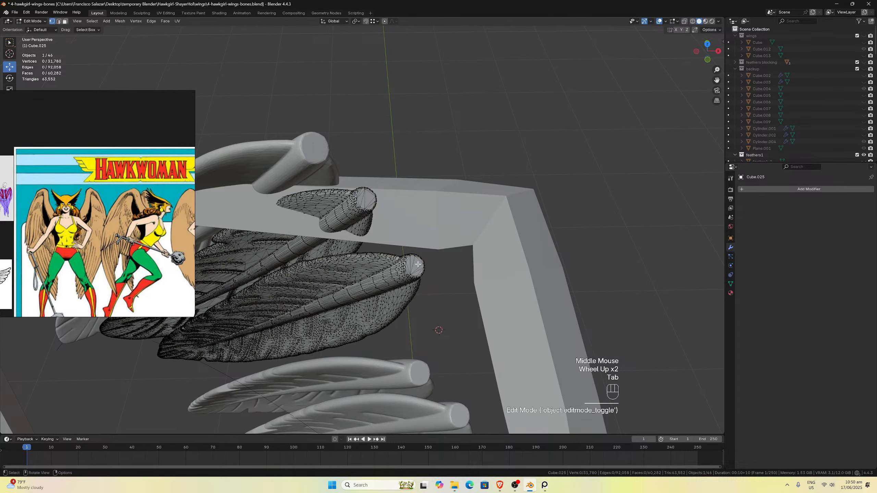
pyautogui.moveTo(413, 269); pyautogui.dragTo(401, 265, button='middle')
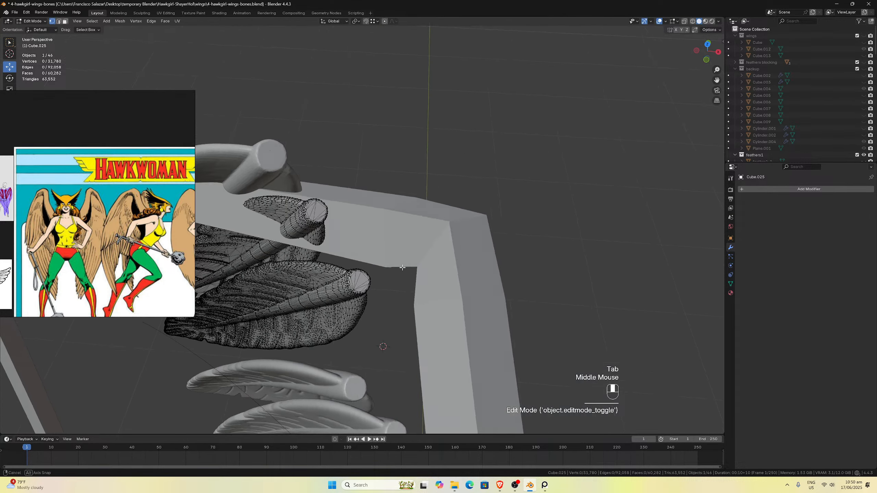
pyautogui.scroll(2, 401, 266)
pyautogui.click(320, 359)
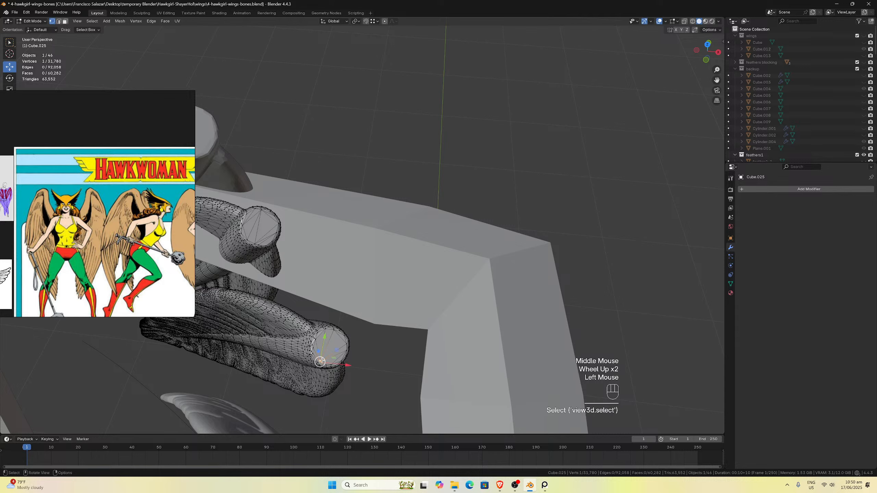
pyautogui.press('g')
pyautogui.press('g')
pyautogui.click(322, 358)
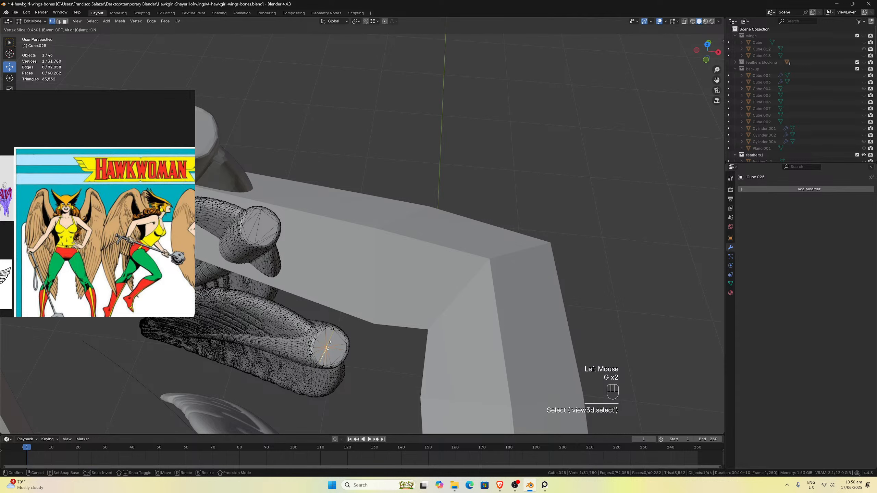
pyautogui.scroll(2, 256, 236)
pyautogui.scroll(-2, 256, 236)
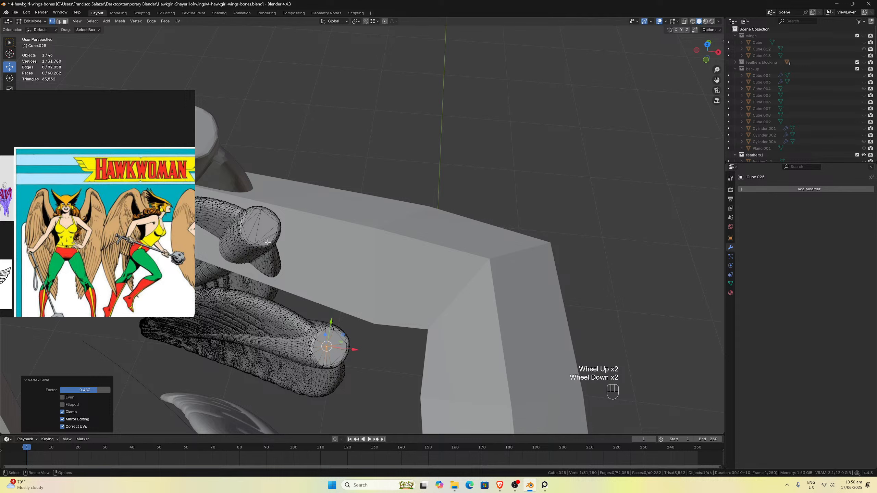
# Snap the 3D cursor midway between one vertex on each of the two Cube.025 quill ends and return to Object Mode.
pyautogui.keyDown('shift'); pyautogui.click(262, 209); pyautogui.keyUp('shift')
pyautogui.keyDown('shift'); pyautogui.click(255, 242); pyautogui.keyUp('shift')
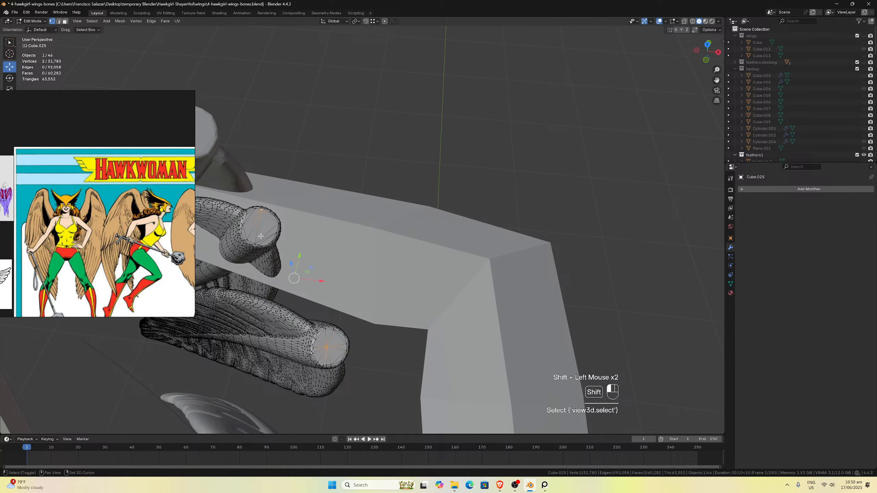
pyautogui.keyDown('shift'); pyautogui.click(277, 224); pyautogui.keyUp('shift')
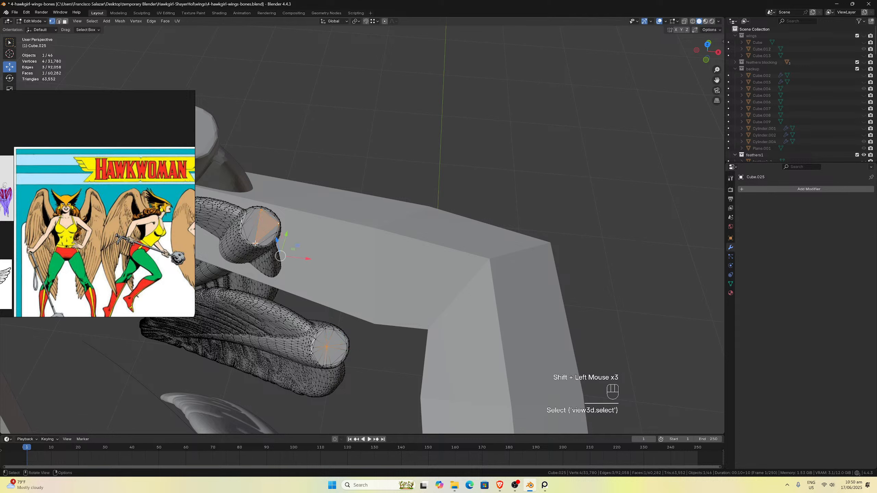
pyautogui.click(333, 344)
pyautogui.keyDown('shift'); pyautogui.click(261, 210); pyautogui.keyUp('shift')
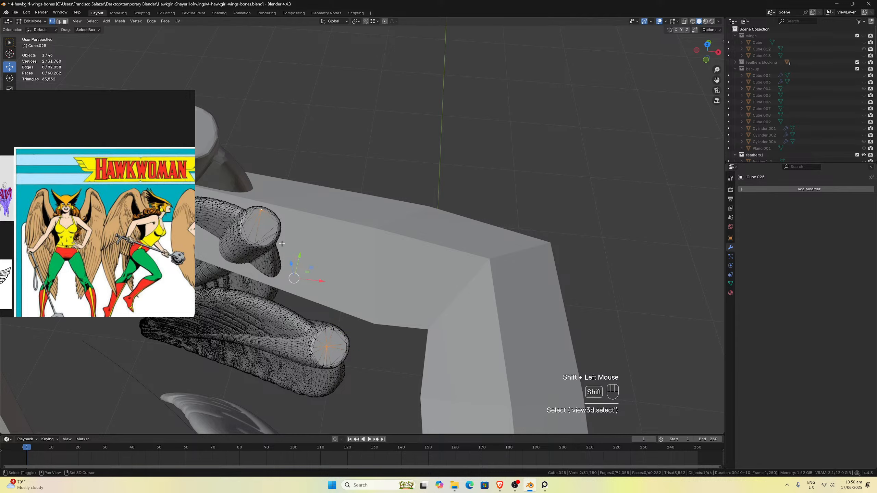
pyautogui.hotkey('shift', 's')
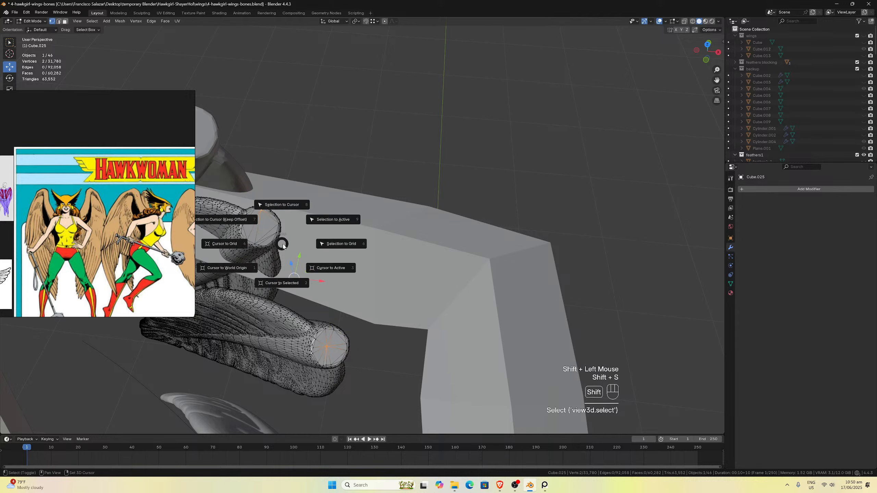
pyautogui.click(281, 283)
pyautogui.scroll(-1, 282, 283)
pyautogui.moveTo(311, 263); pyautogui.dragTo(353, 235, button='middle')
pyautogui.scroll(-2, 353, 235)
pyautogui.press('Tab')
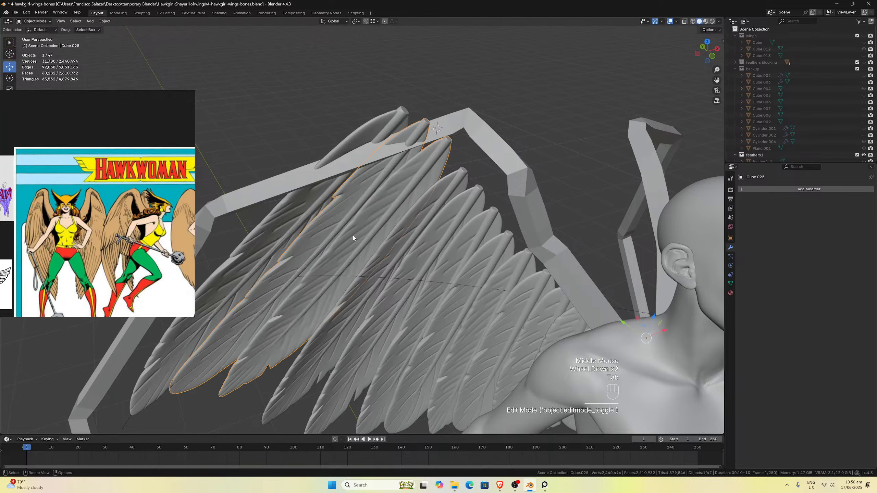
# Set the origin of the separated Cube.025 feather pair to the 3D cursor between their quill ends.
pyautogui.click(352, 235)
pyautogui.press('KP_3')
pyautogui.press('KP_1')
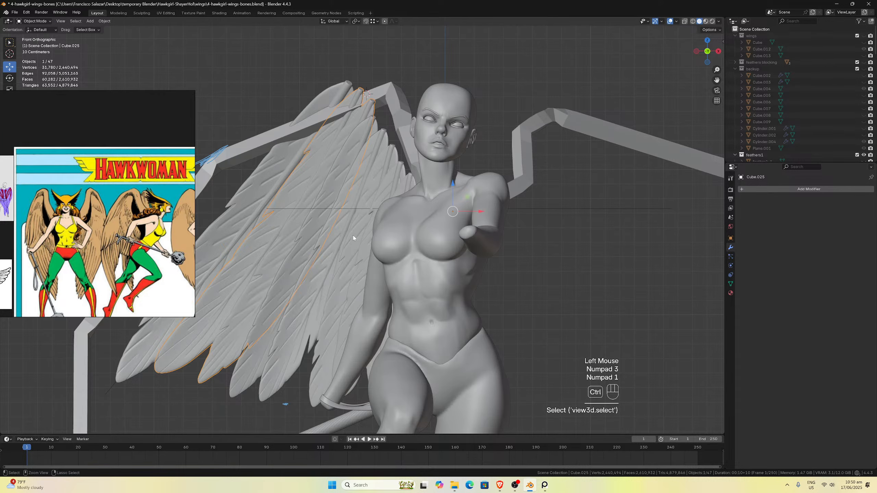
pyautogui.scroll(-2, 353, 236)
pyautogui.moveTo(354, 201); pyautogui.dragTo(405, 222, button='middle')
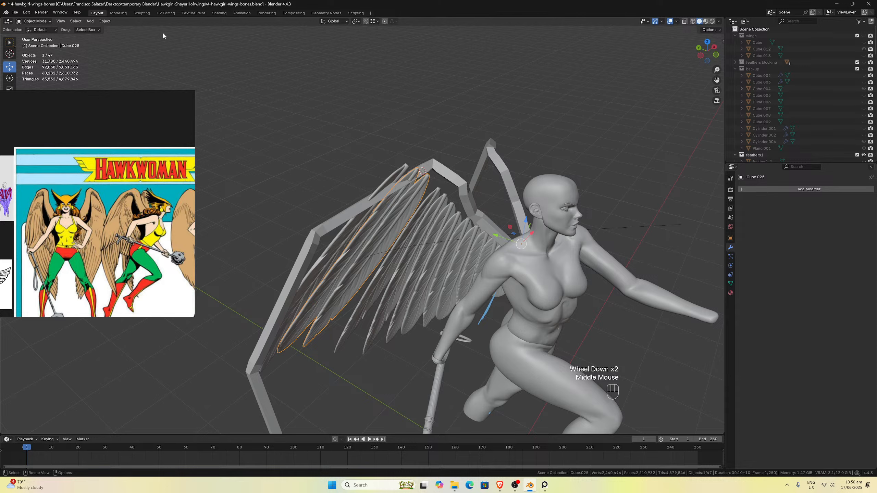
pyautogui.click(104, 22)
pyautogui.moveTo(138, 35)
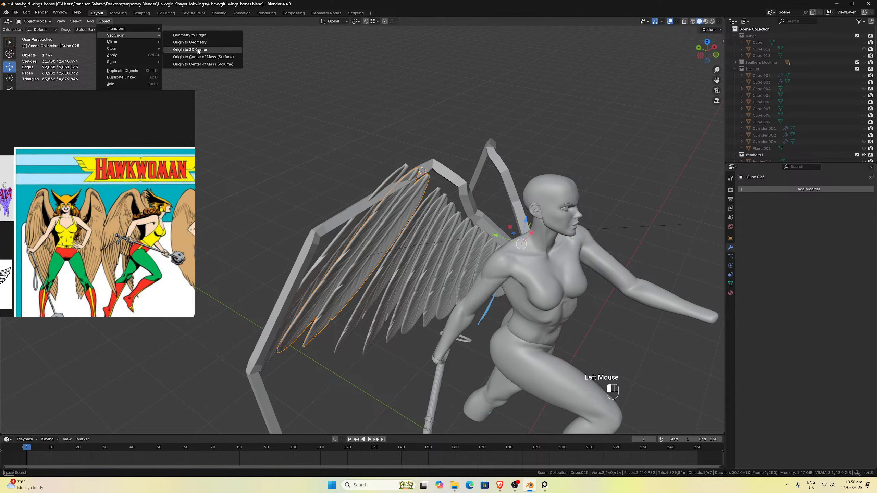
pyautogui.click(198, 50)
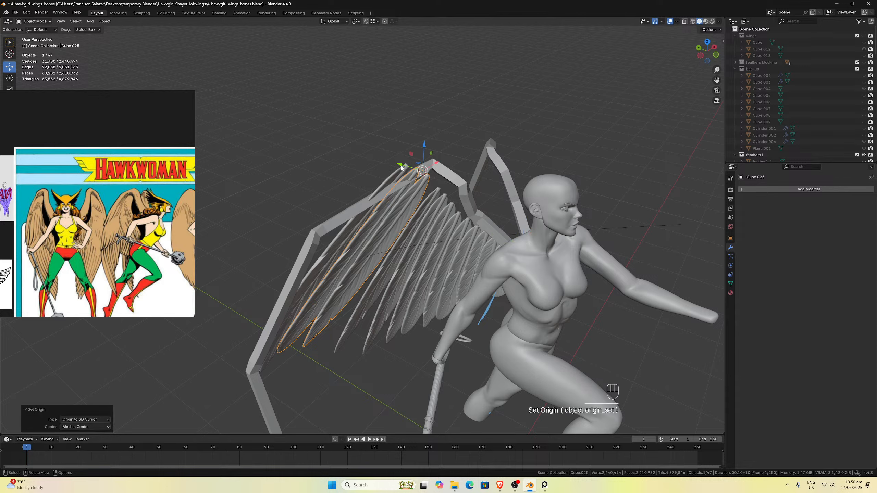
# Move the Cube.025 feather pair about -0.137 m along Y and check its alignment with the bone frame.
pyautogui.moveTo(402, 168); pyautogui.dragTo(412, 168)
pyautogui.moveTo(412, 172); pyautogui.dragTo(380, 162, button='middle')
pyautogui.scroll(3, 373, 161)
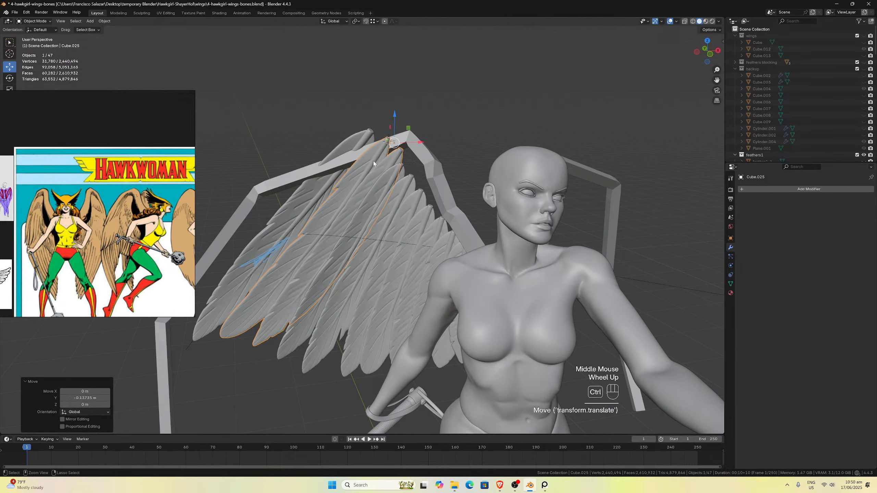
pyautogui.press('ctrl+KP_1')
pyautogui.press('ctrl+KP_3')
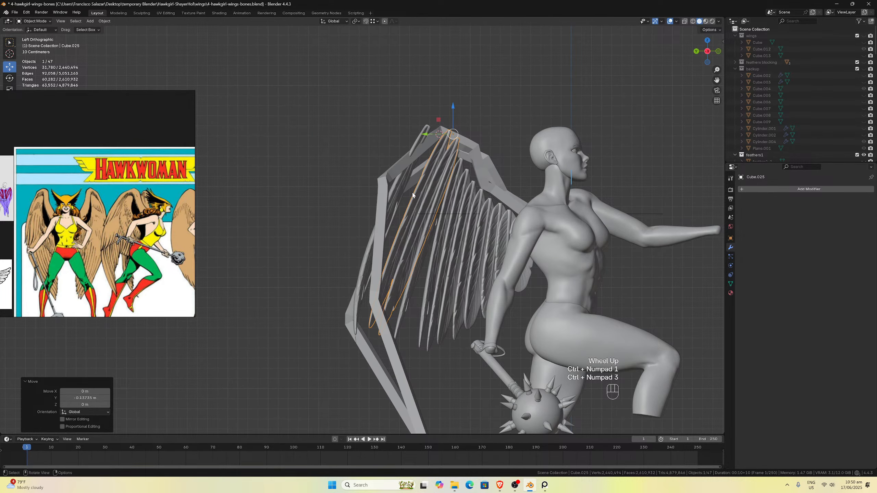
pyautogui.scroll(2, 412, 195)
pyautogui.scroll(-1, 477, 190)
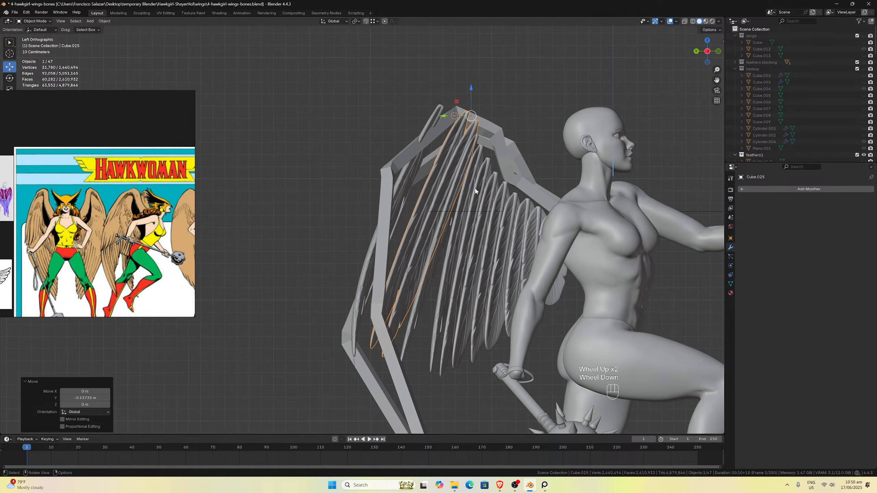
pyautogui.scroll(-2, 476, 191)
pyautogui.moveTo(475, 191); pyautogui.dragTo(416, 227, button='middle')
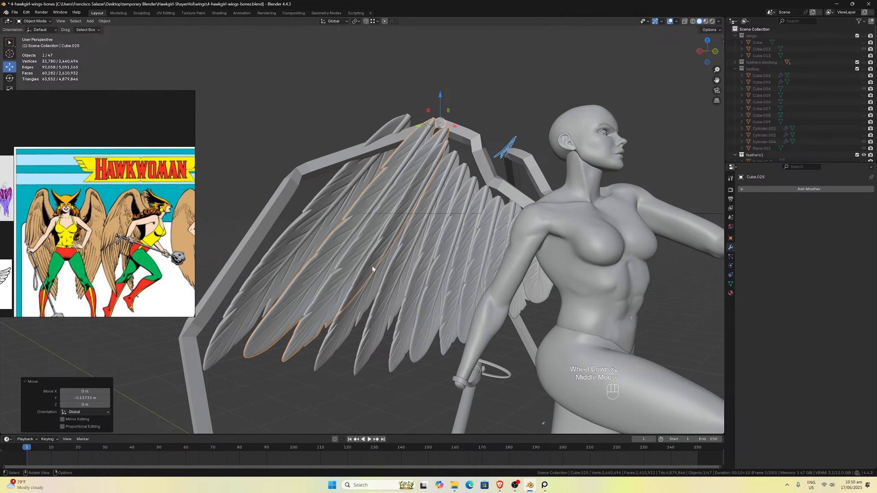
# Select the Cube.024 feather and examine its placement relative to the neighbouring feathers in left orthographic and perspective views.
pyautogui.click(370, 291)
pyautogui.moveTo(371, 292); pyautogui.dragTo(416, 289, button='middle')
pyautogui.keyDown('ctrl'); pyautogui.scroll(1, 415, 289); pyautogui.keyUp('ctrl')
pyautogui.press('ctrl+KP_3')
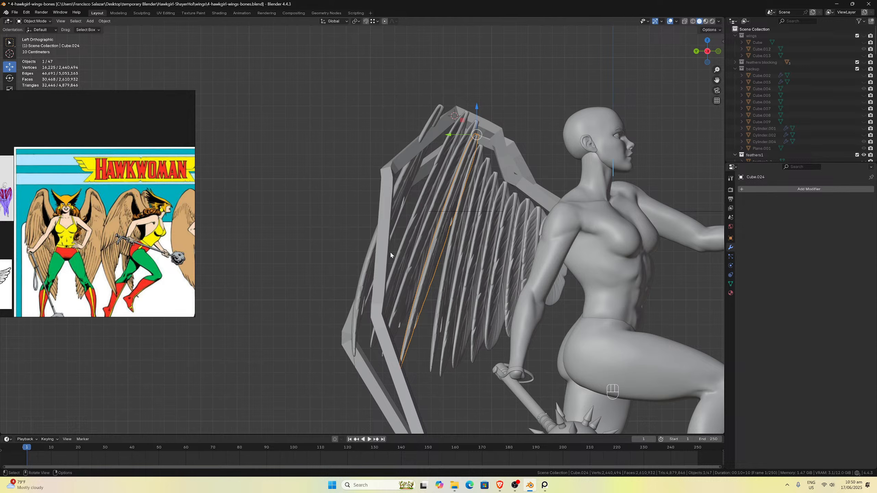
pyautogui.scroll(-2, 425, 255)
pyautogui.moveTo(424, 255); pyautogui.dragTo(369, 255, button='middle')
pyautogui.scroll(1, 307, 232)
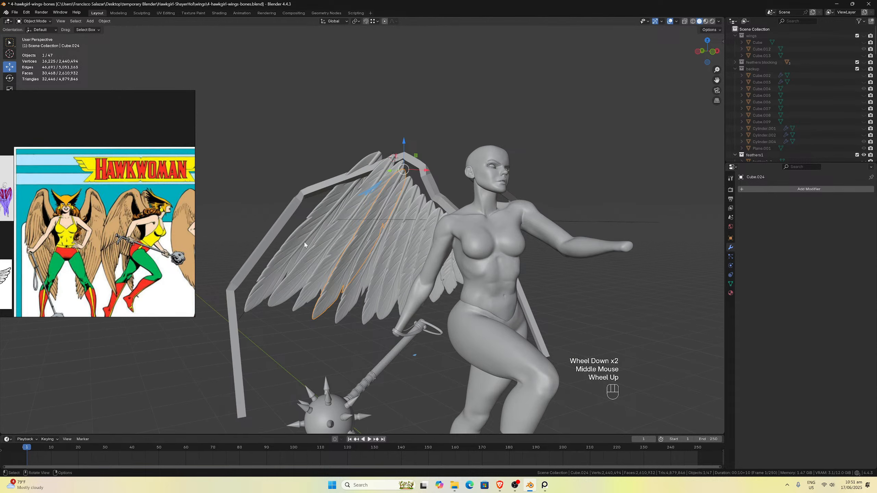
# Examine the selected feather and its neighbours on the wing from the back, left and perspective views.
pyautogui.scroll(-3, 304, 248)
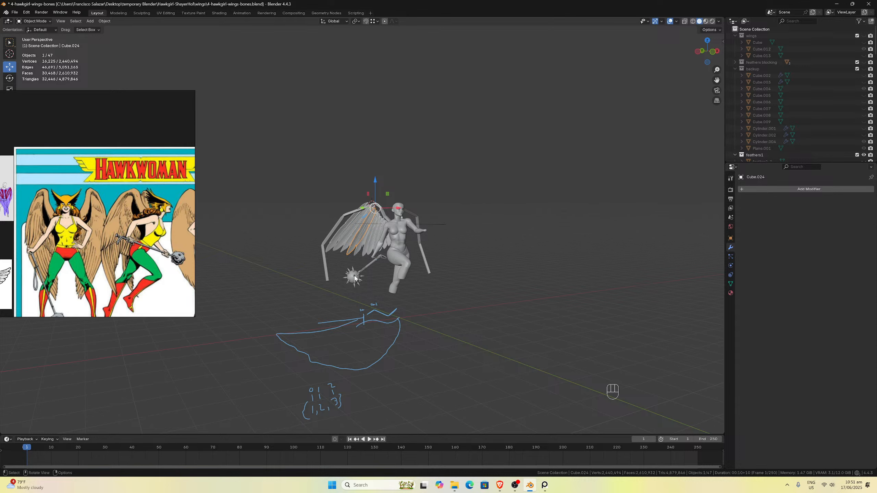
pyautogui.scroll(2, 344, 247)
pyautogui.moveTo(344, 248); pyautogui.dragTo(333, 253, button='middle')
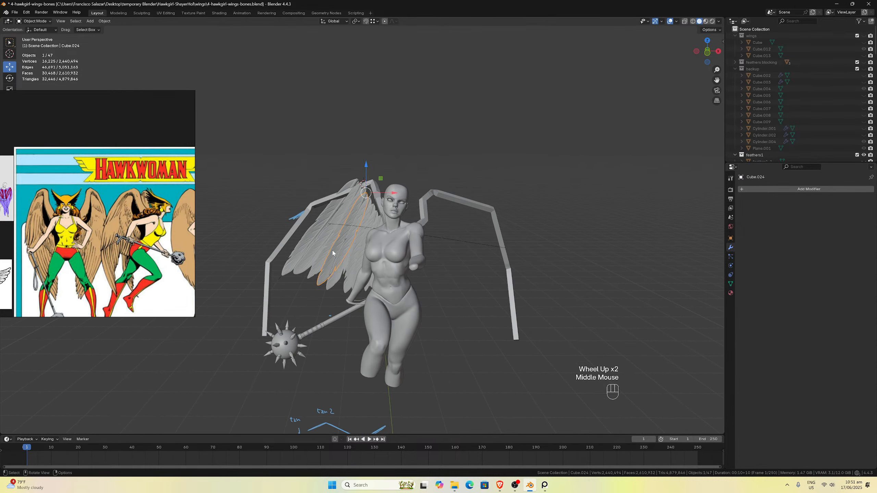
pyautogui.press('ctrl+KP_1')
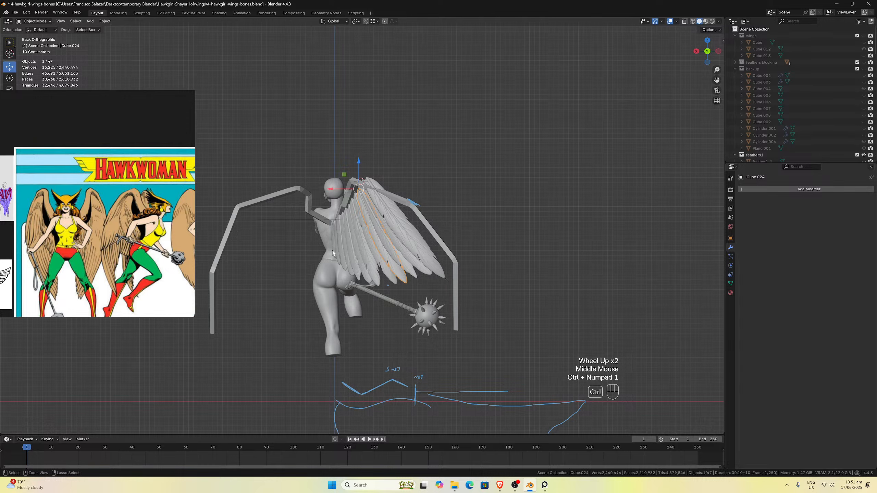
pyautogui.press('ctrl+KP_3')
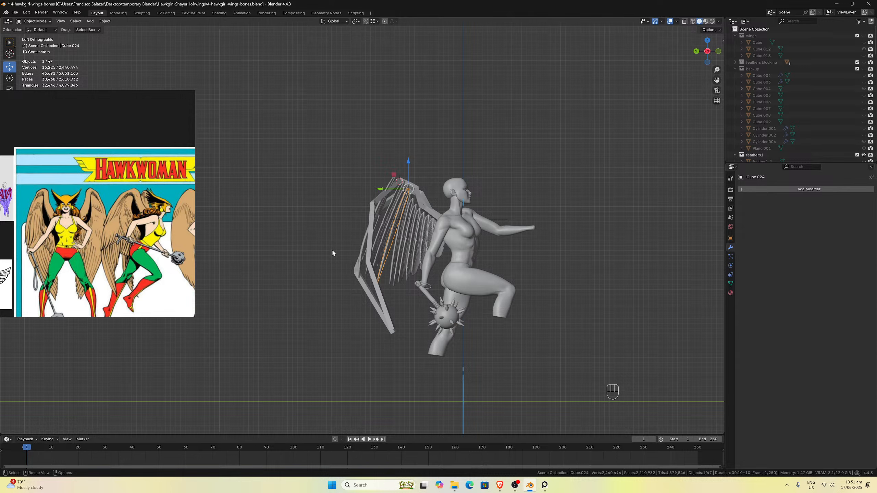
pyautogui.scroll(4, 465, 203)
pyautogui.scroll(-1, 471, 215)
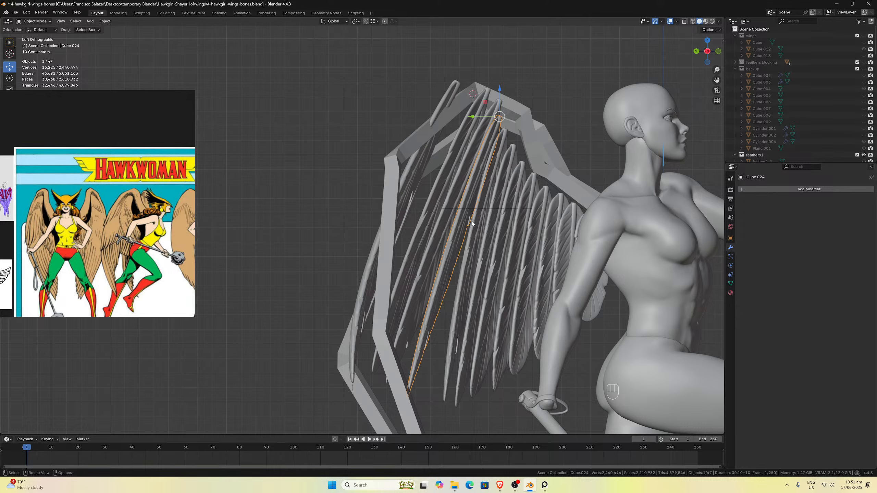
pyautogui.scroll(-2, 472, 223)
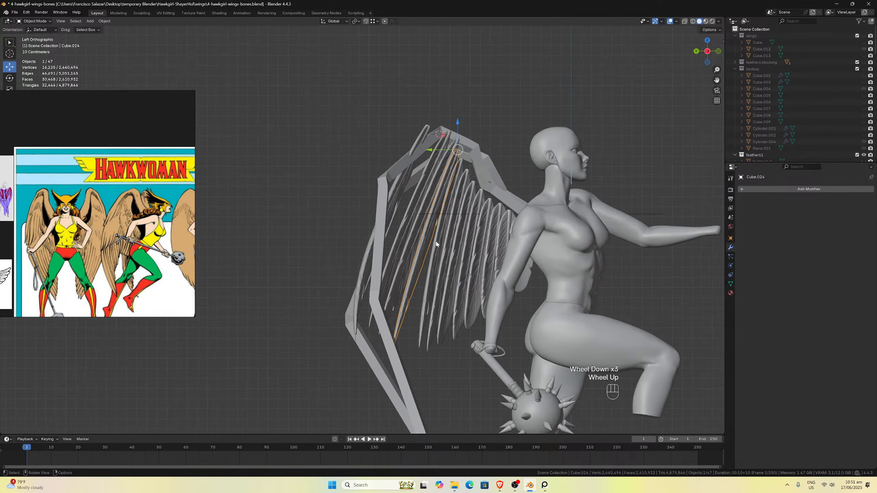
pyautogui.moveTo(472, 224); pyautogui.dragTo(372, 281, button='middle')
pyautogui.scroll(2, 372, 281)
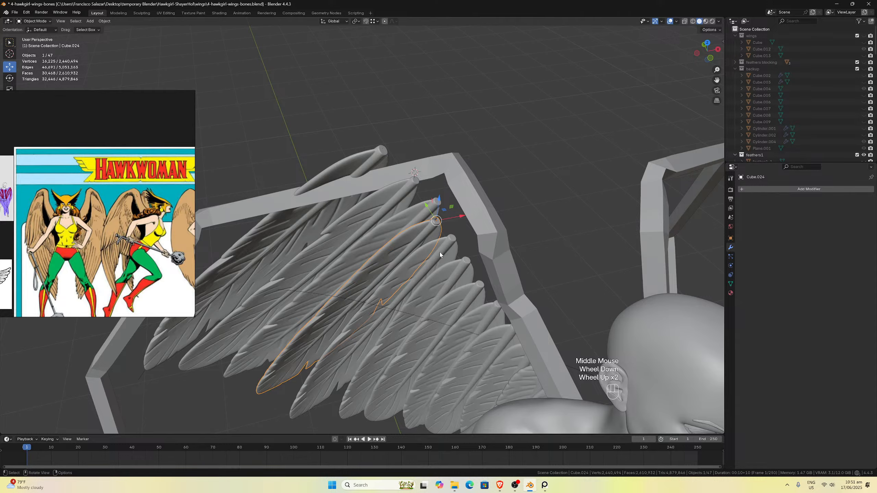
pyautogui.moveTo(441, 250); pyautogui.dragTo(466, 238, button='middle')
pyautogui.scroll(2, 514, 131)
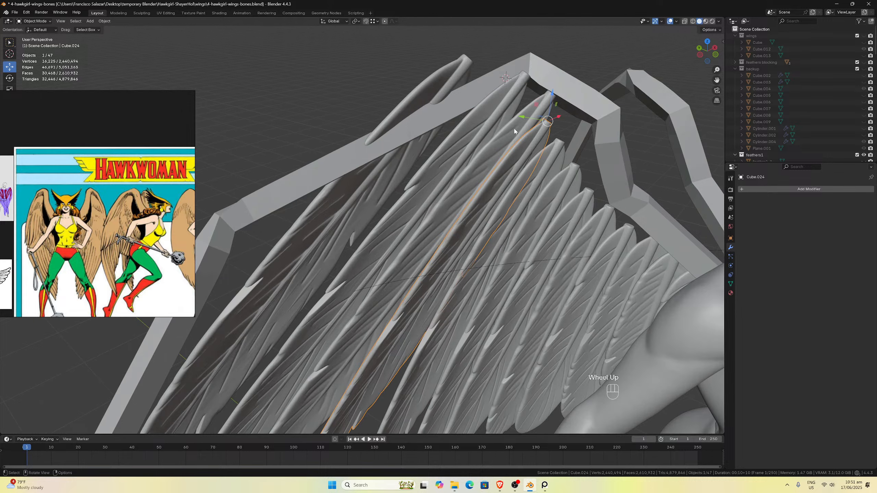
pyautogui.moveTo(536, 120); pyautogui.dragTo(531, 138, button='middle')
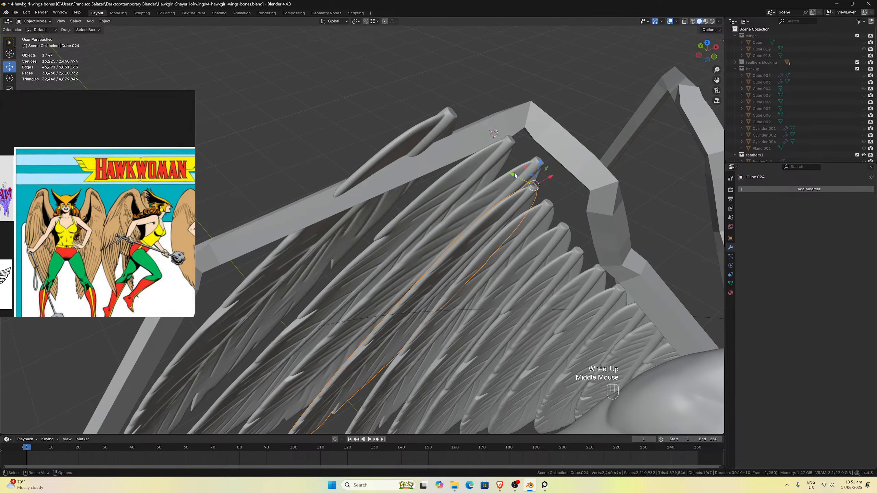
# Try to shift the selected feather slightly along the Y axis at its root.
pyautogui.moveTo(514, 175); pyautogui.dragTo(509, 172)
pyautogui.moveTo(509, 172)
pyautogui.mouseDown(button='middle')
pyautogui.moveTo(494, 182)
pyautogui.moveTo(510, 180)
pyautogui.mouseUp(button='middle')
pyautogui.hotkey('ctrl', 'z')
pyautogui.click(469, 210)
pyautogui.click(468, 263)
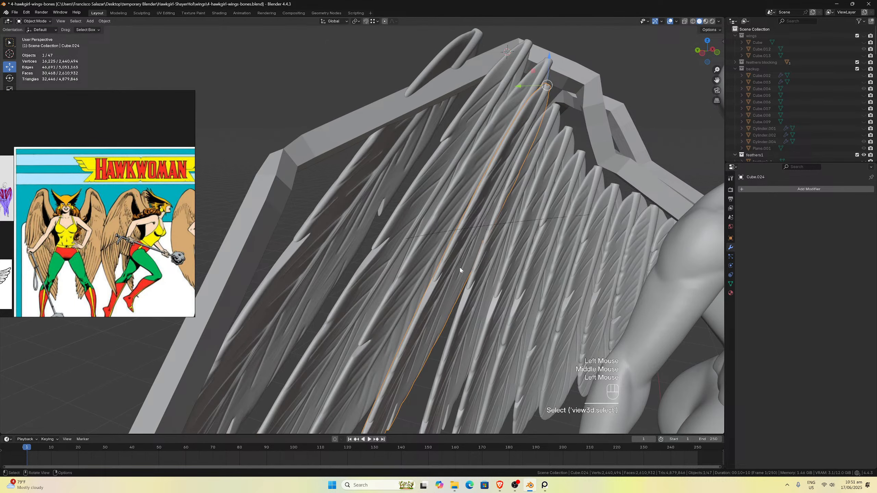
# Compare the overlap of the neighbouring upper feathers by selecting them, and reselect the feather Cube.024.
pyautogui.moveTo(459, 270); pyautogui.dragTo(428, 222, button='middle')
pyautogui.click(511, 123)
pyautogui.moveTo(525, 78); pyautogui.dragTo(520, 112, button='middle')
pyautogui.moveTo(519, 95); pyautogui.dragTo(497, 175)
pyautogui.moveTo(497, 174); pyautogui.dragTo(483, 225, button='middle')
pyautogui.click(475, 219)
pyautogui.click(437, 261)
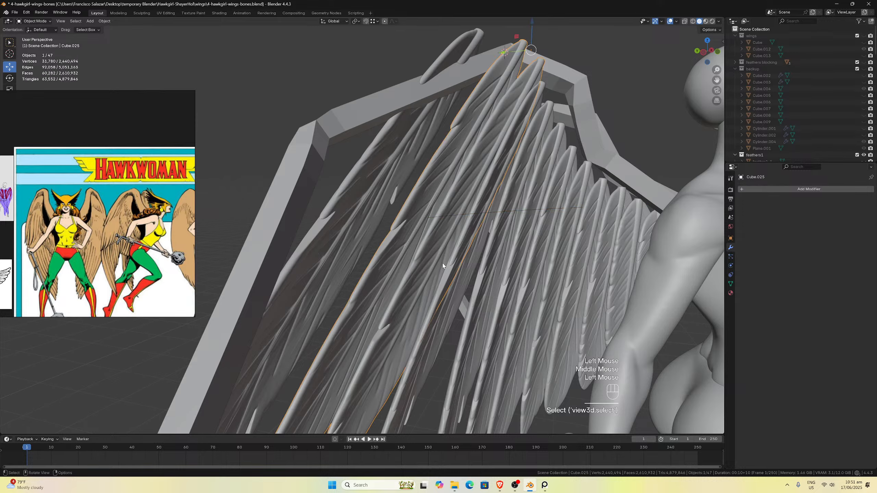
pyautogui.moveTo(437, 261); pyautogui.dragTo(455, 243, button='middle')
pyautogui.scroll(-2, 429, 261)
pyautogui.click(440, 277)
# Try to move the selected feather slightly in the left orthographic view and undo the move.
pyautogui.press('ctrl+KP_3')
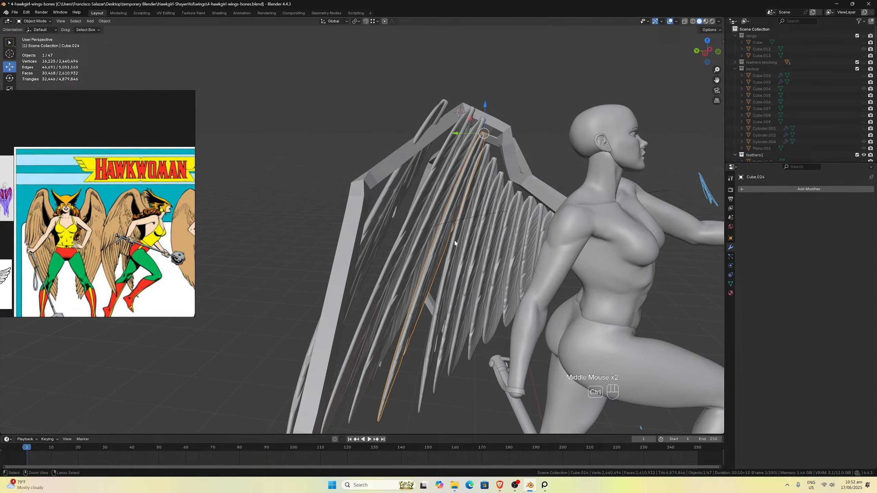
pyautogui.press('ctrl+KP_1')
pyautogui.press('ctrl+KP_3')
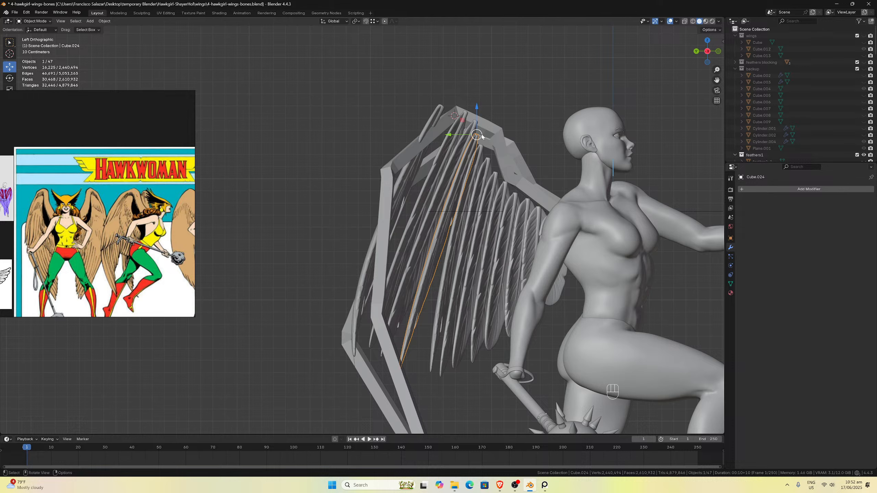
pyautogui.moveTo(477, 134); pyautogui.dragTo(477, 135)
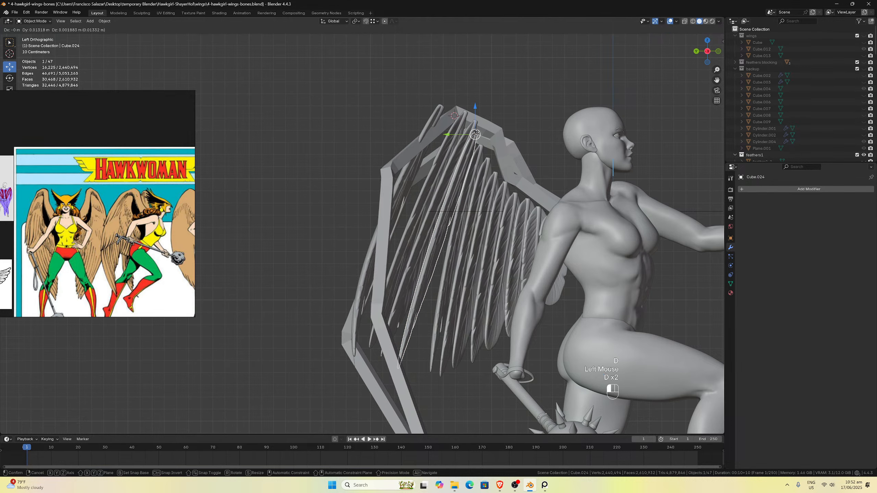
pyautogui.hotkey('ctrl', 'z')
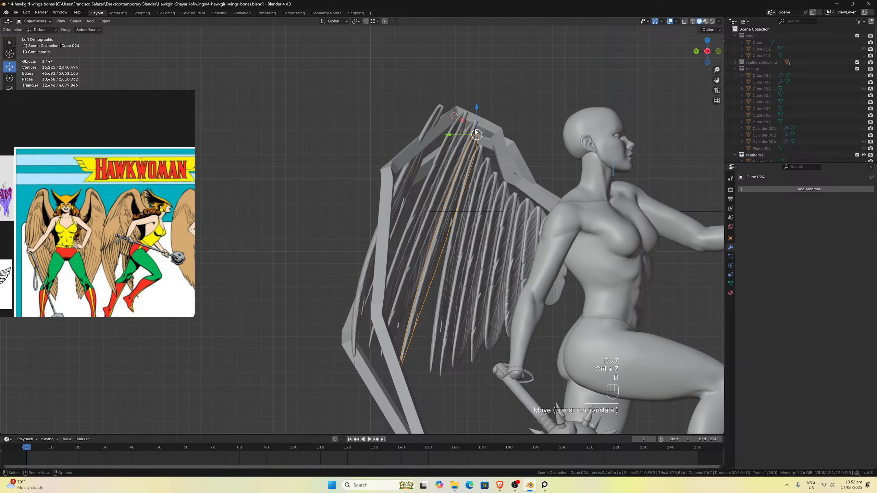
# Mark the selected feather's root with an annotation in the left orthographic view, undoing the accidental Y-axis move.
pyautogui.press('d')
pyautogui.press('d')
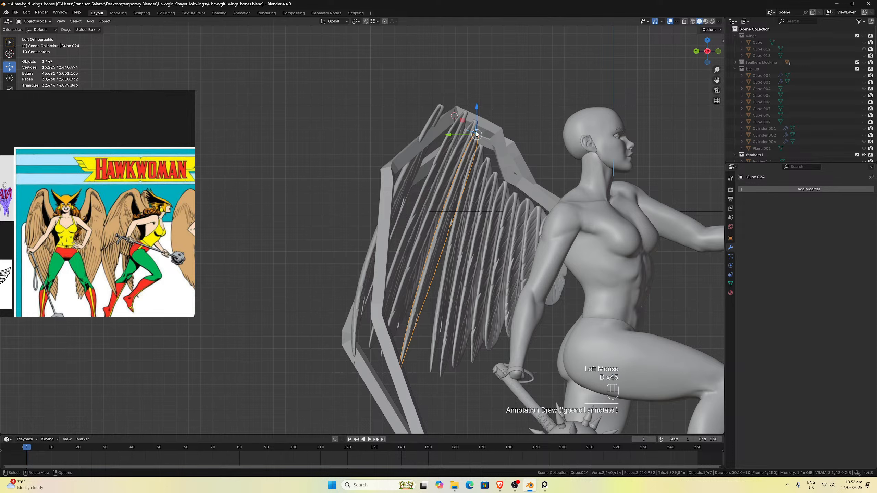
pyautogui.moveTo(466, 134); pyautogui.dragTo(472, 135)
pyautogui.press('d')
pyautogui.press('d')
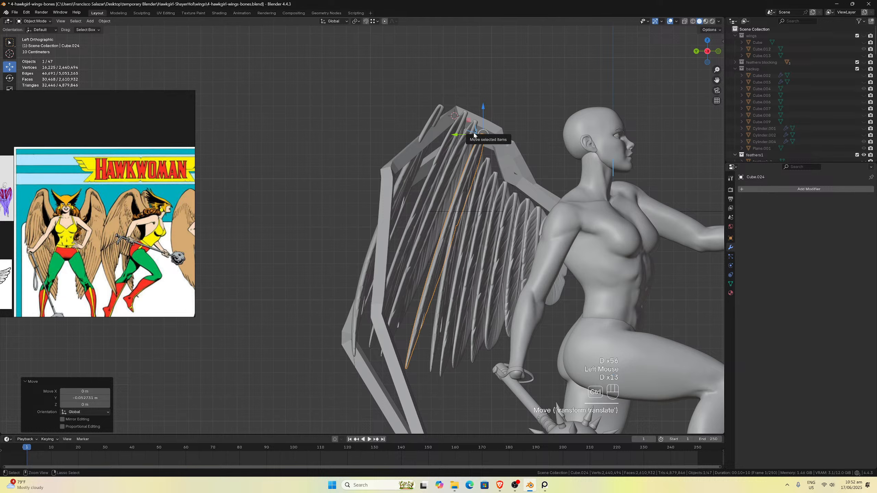
pyautogui.hotkey('ctrl', 'z')
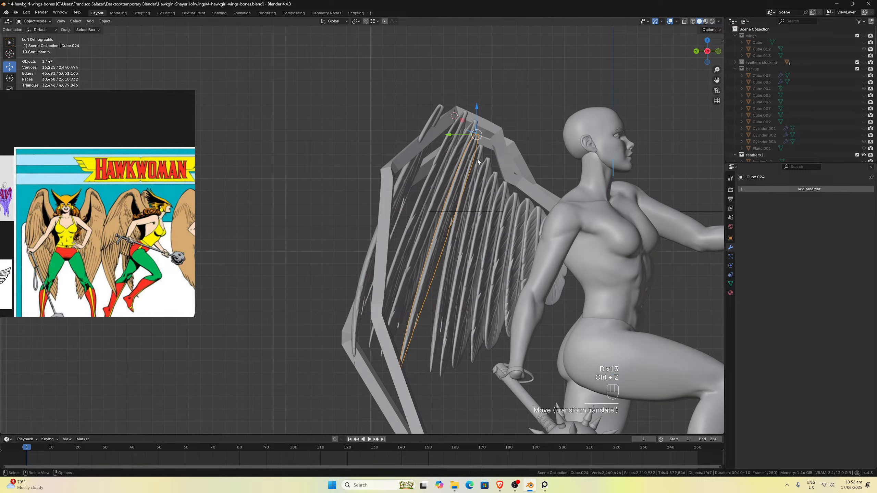
# Sketch an annotation near the selected feather's root in the front orthographic view, undoing the accidental Z-axis move.
pyautogui.press('ctrl+KP_1')
pyautogui.press('ctrl+KP_3')
pyautogui.press('KP_3')
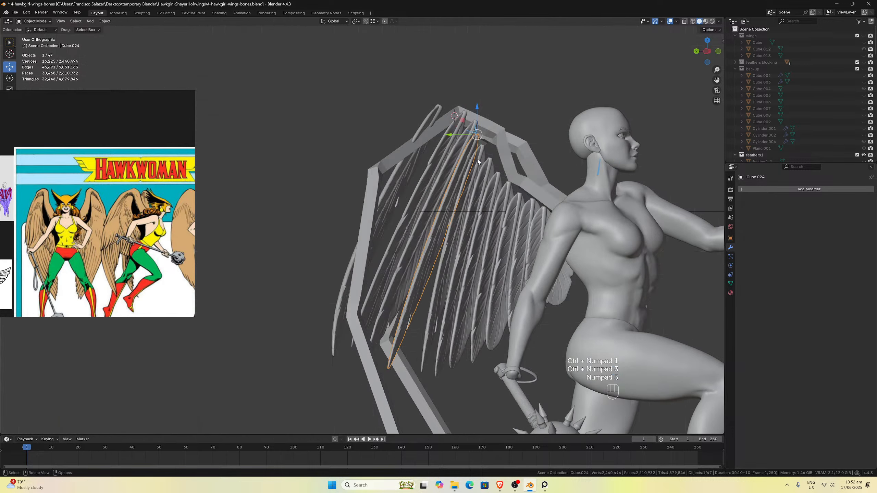
pyautogui.press('KP_3')
pyautogui.press('KP_1')
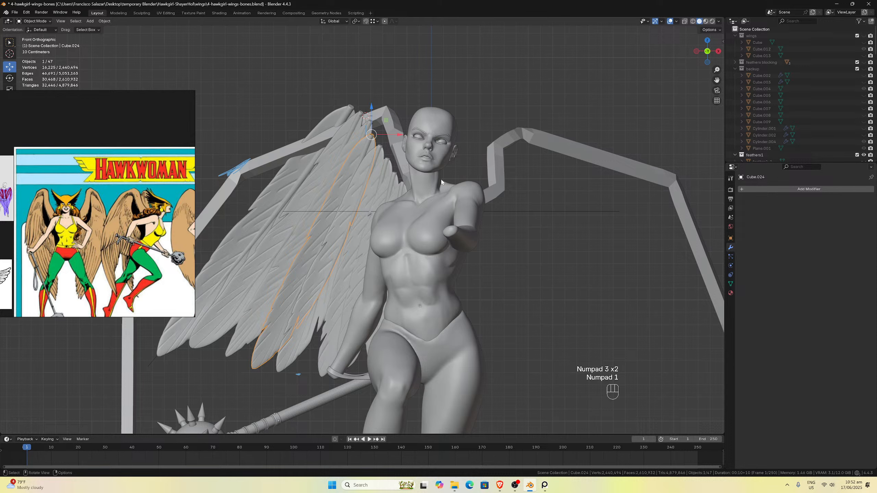
pyautogui.press('d')
pyautogui.press('d')
pyautogui.press('d')
pyautogui.press('d')
pyautogui.moveTo(359, 136); pyautogui.dragTo(378, 129)
pyautogui.click(377, 127)
pyautogui.press('d')
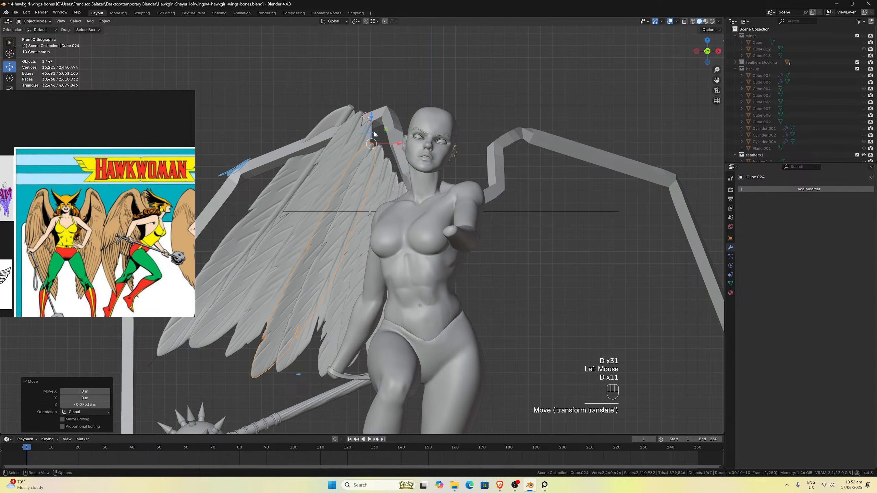
pyautogui.hotkey('ctrl', 'z')
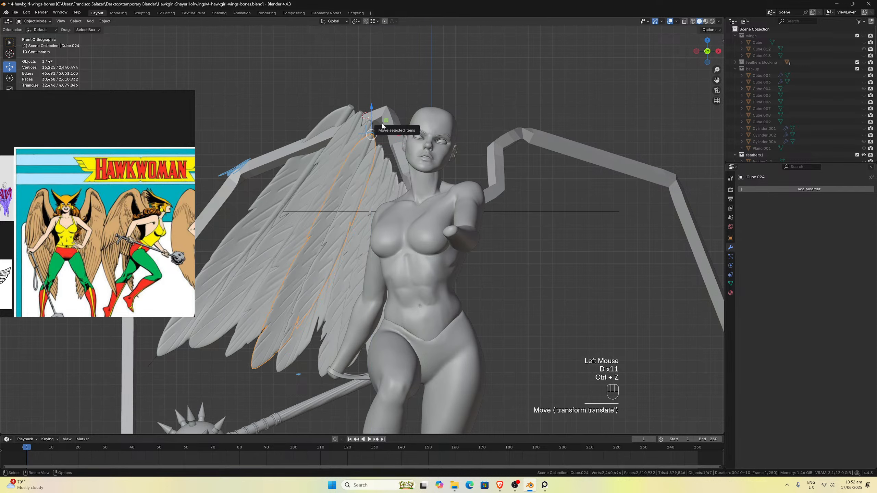
# Circle the selected feather's root and mark its tip with annotation strokes in the front view.
pyautogui.press('d')
pyautogui.click(377, 127)
pyautogui.press('d')
pyautogui.press('d')
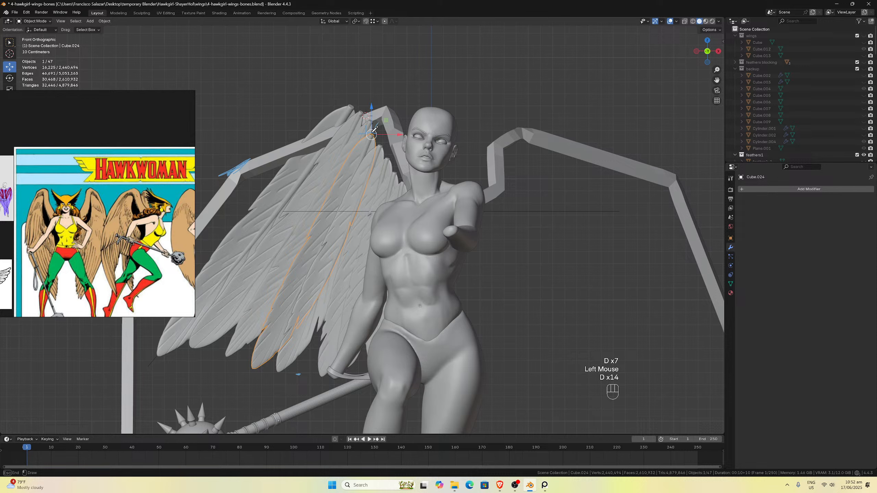
pyautogui.press('d')
pyautogui.press('d')
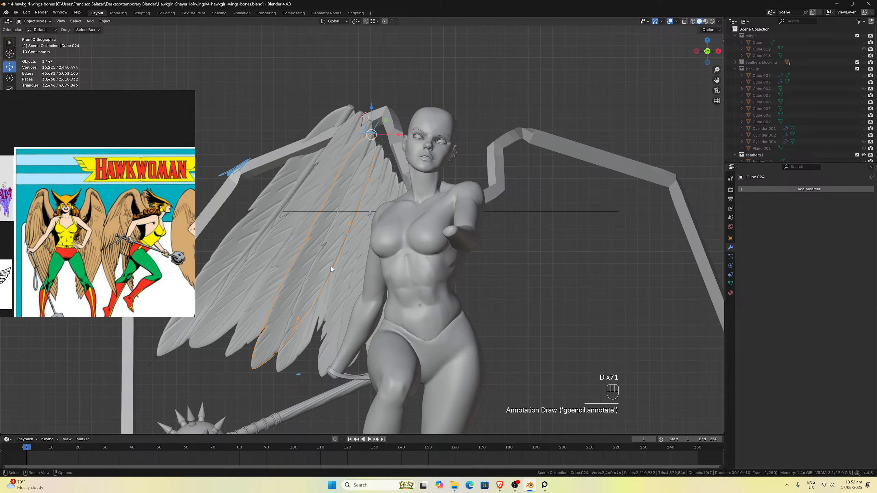
pyautogui.press('d')
pyautogui.moveTo(250, 355); pyautogui.dragTo(256, 366)
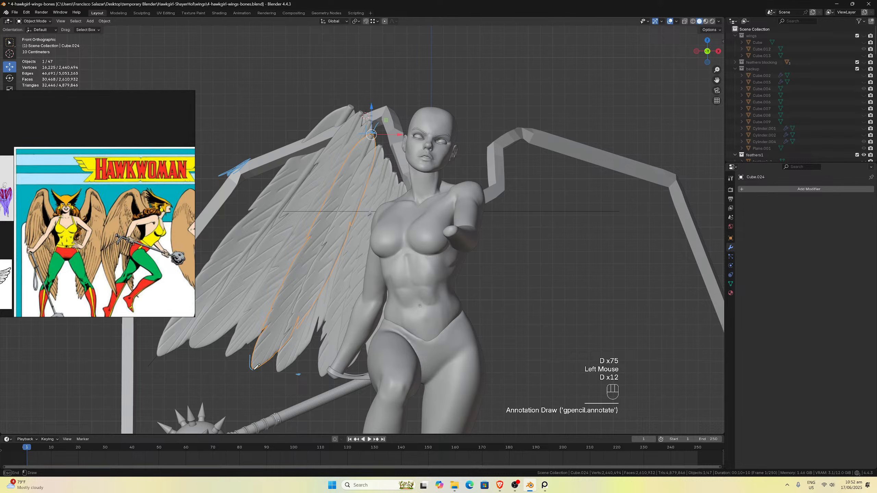
# Mark the same feather's tip with an annotation stroke in the left orthographic view.
pyautogui.scroll(-2, 311, 328)
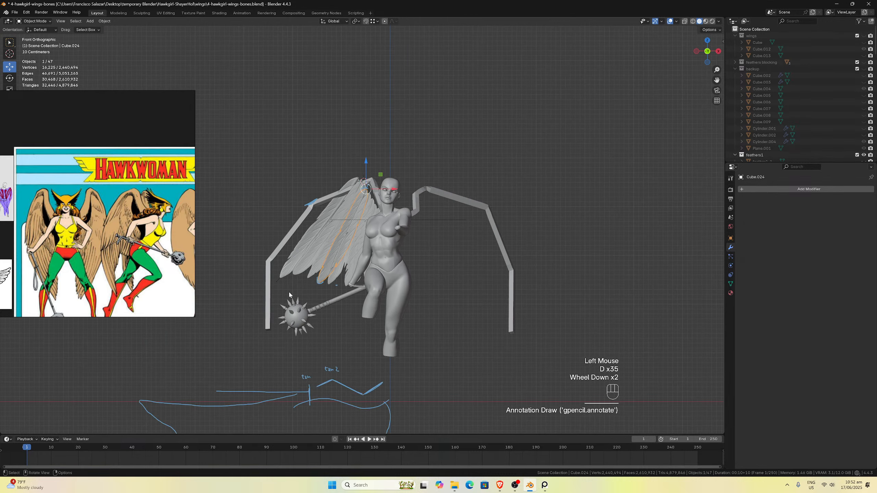
pyautogui.scroll(1, 328, 312)
pyautogui.moveTo(339, 297); pyautogui.dragTo(376, 277, button='middle')
pyautogui.scroll(1, 376, 277)
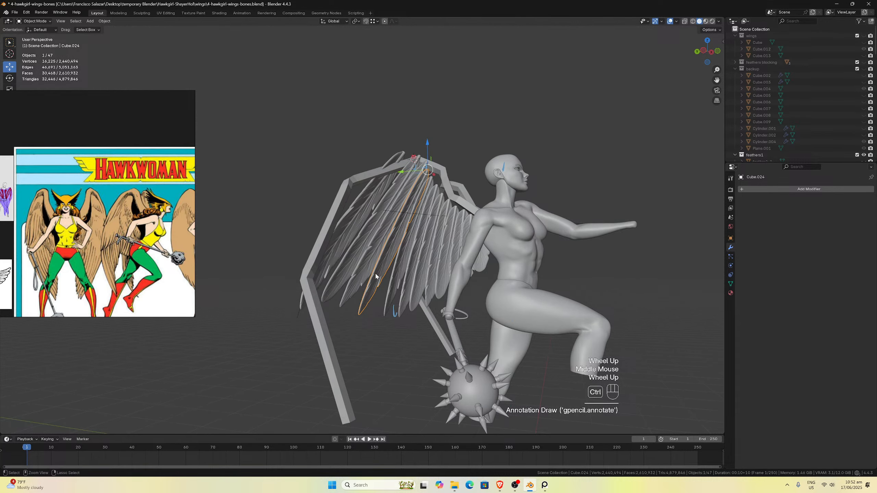
pyautogui.press('ctrl+KP_3')
pyautogui.scroll(2, 414, 311)
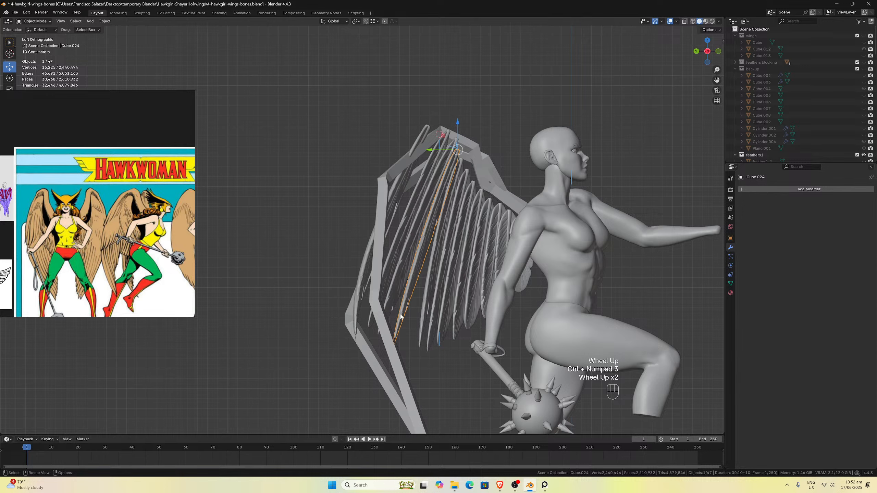
pyautogui.scroll(-2, 415, 304)
pyautogui.scroll(3, 432, 294)
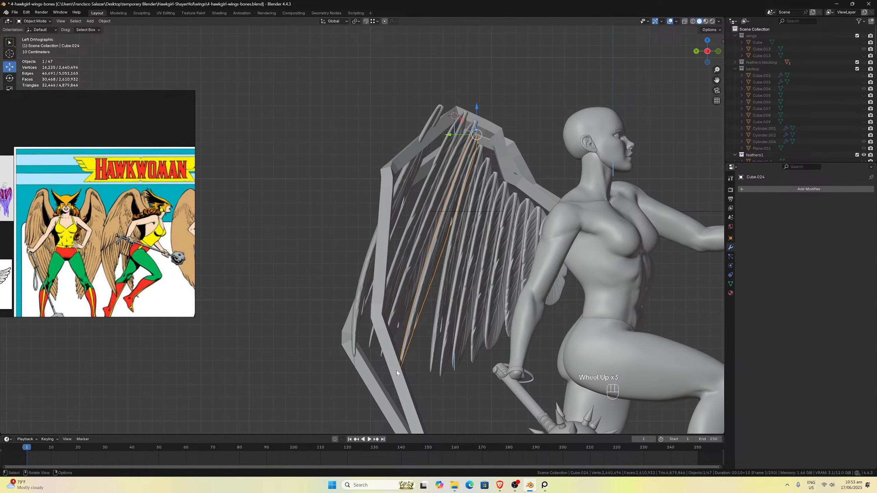
pyautogui.press('d')
pyautogui.moveTo(397, 369); pyautogui.dragTo(403, 367)
# Save the Blender file with the full figure and wing annotations in a perspective view.
pyautogui.scroll(-2, 410, 313)
pyautogui.press('ctrl+KP_3')
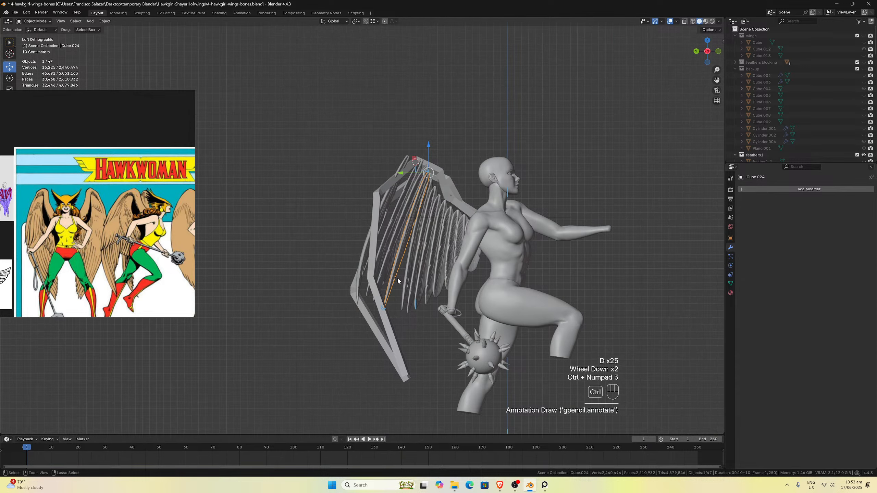
pyautogui.press('KP_1')
pyautogui.scroll(-3, 399, 281)
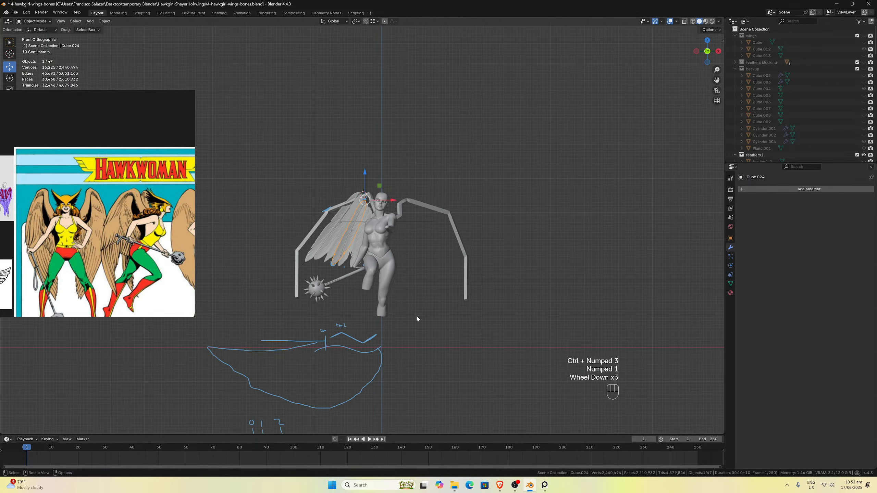
pyautogui.moveTo(400, 337); pyautogui.dragTo(405, 359, button='middle')
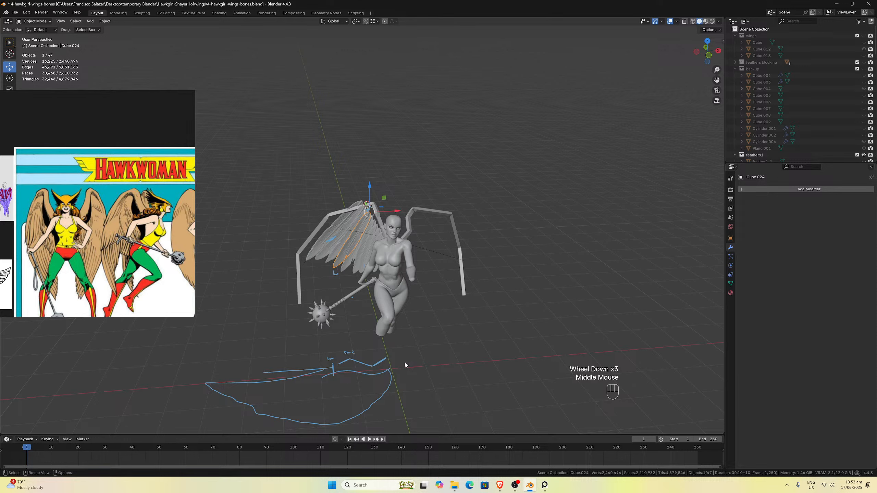
pyautogui.hotkey('ctrl', 's')
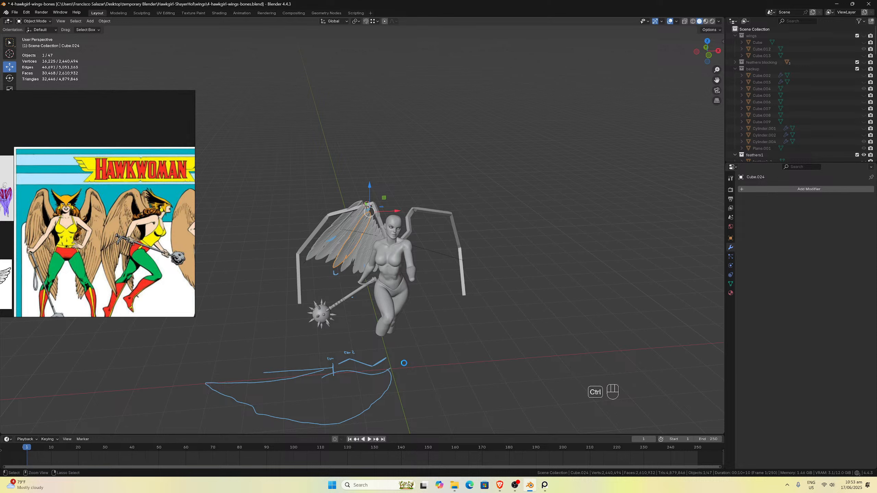
pyautogui.hotkey('shift', 's')
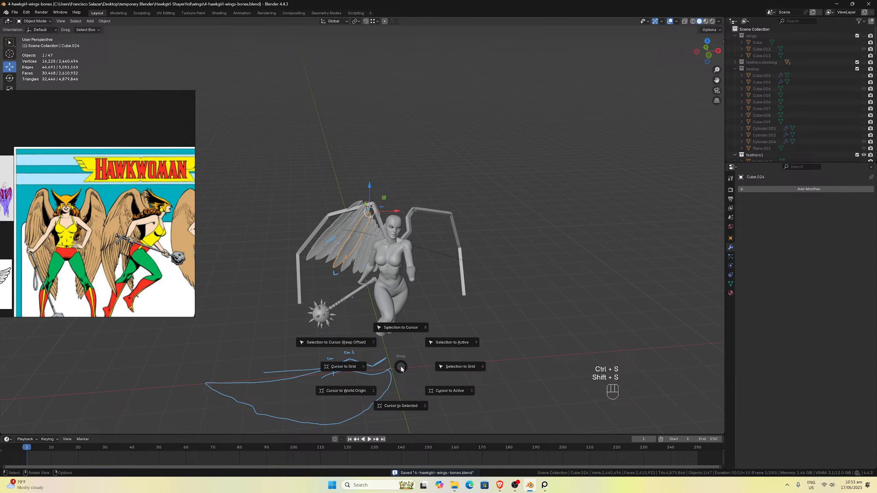
pyautogui.click(401, 369)
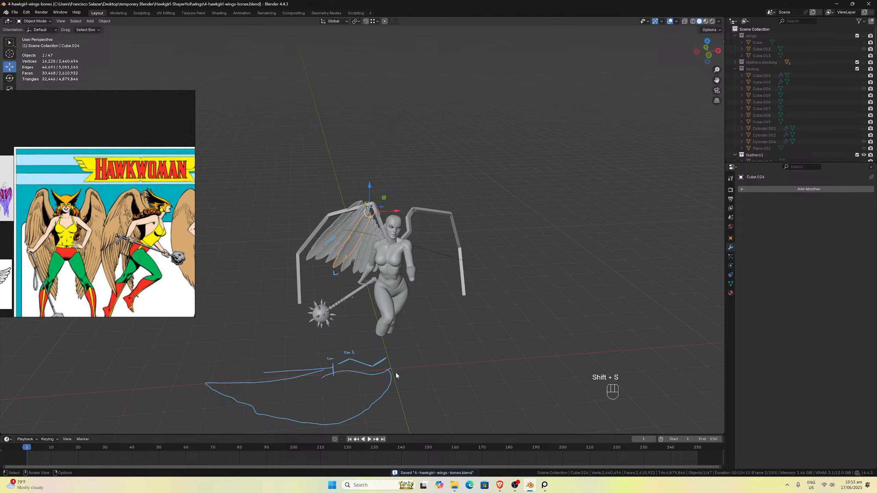
pyautogui.scroll(1, 403, 329)
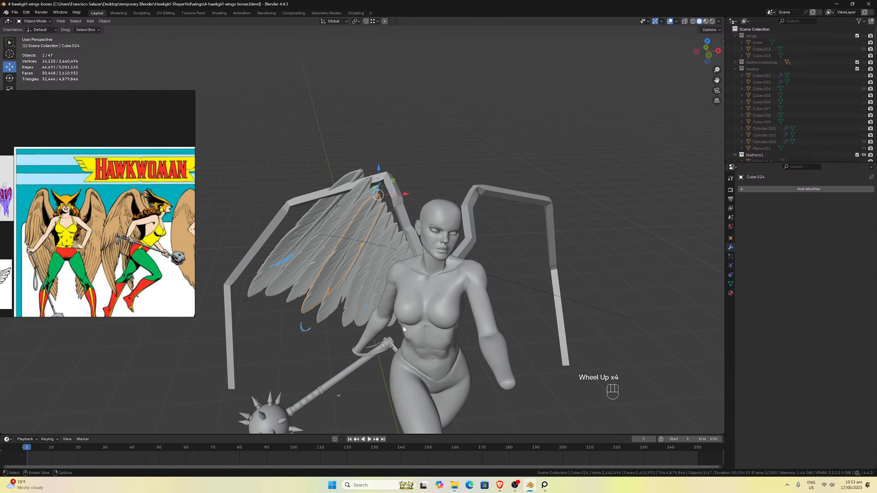
pyautogui.scroll(-3, 400, 324)
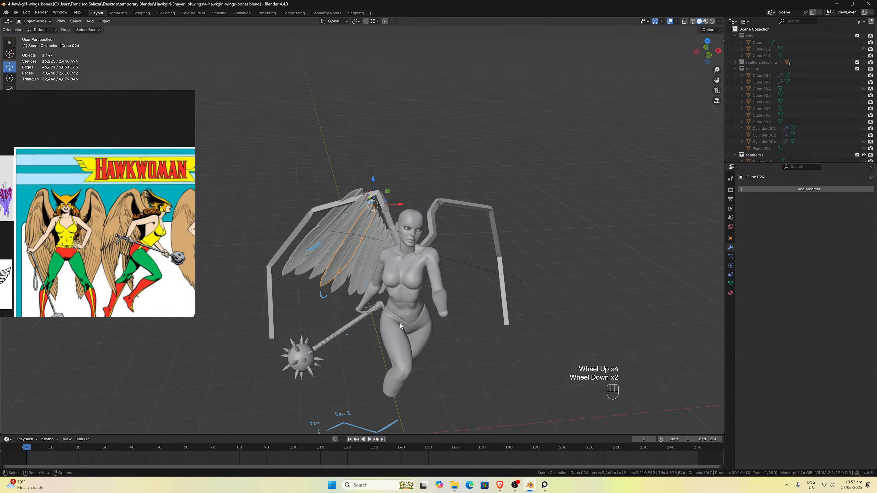
pyautogui.hotkey('shift', 'a')
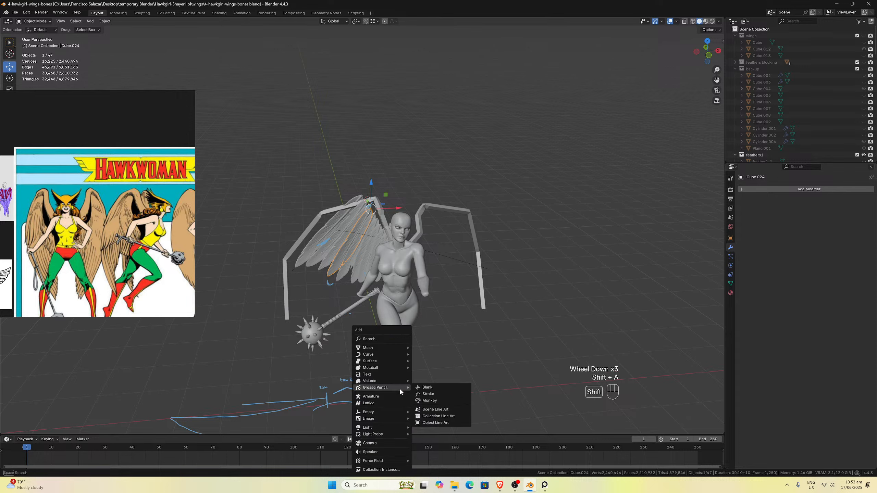
pyautogui.moveTo(389, 354)
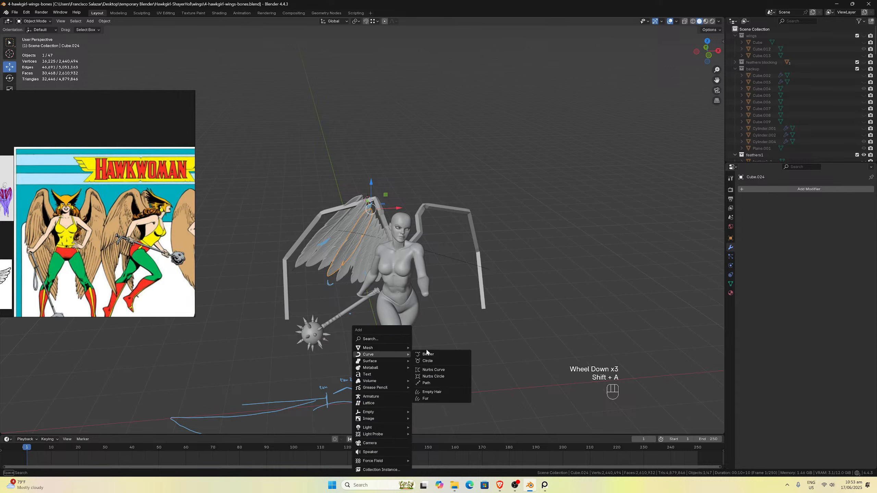
pyautogui.click(434, 384)
pyautogui.hotkey('ctrl', 'z')
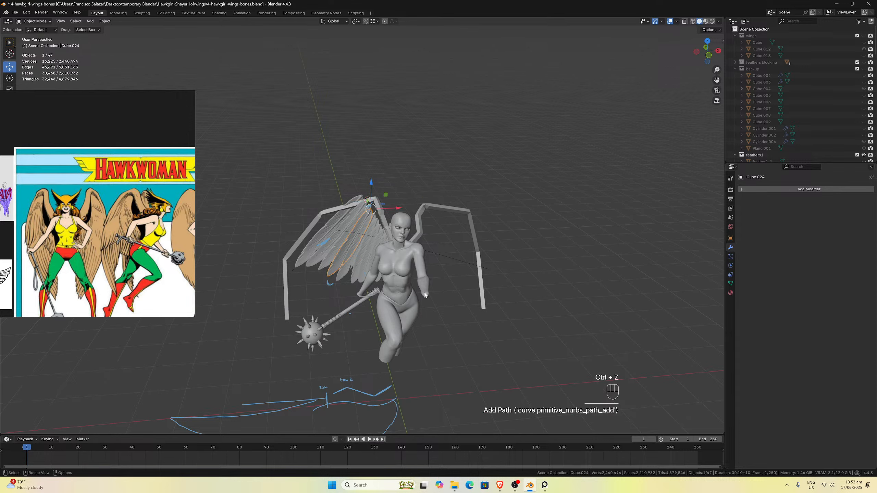
# Snap the 3D cursor to the world origin and add a Path curve there.
pyautogui.hotkey('shift', 's')
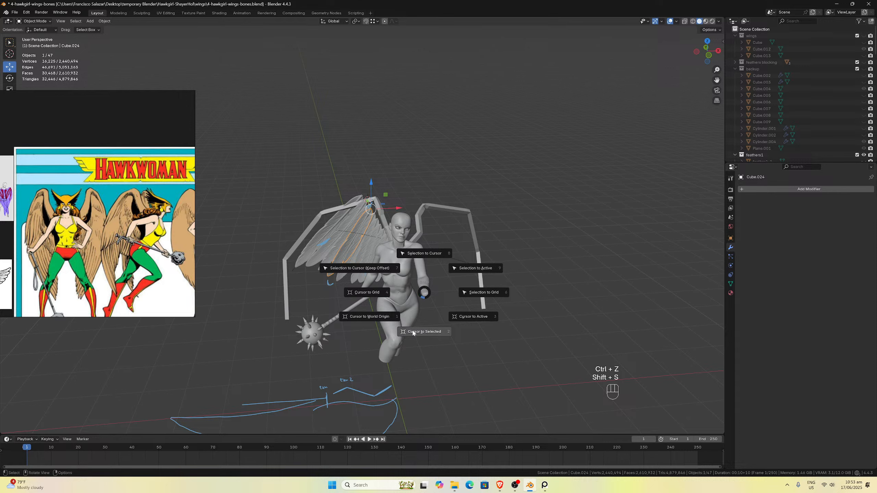
pyautogui.click(369, 317)
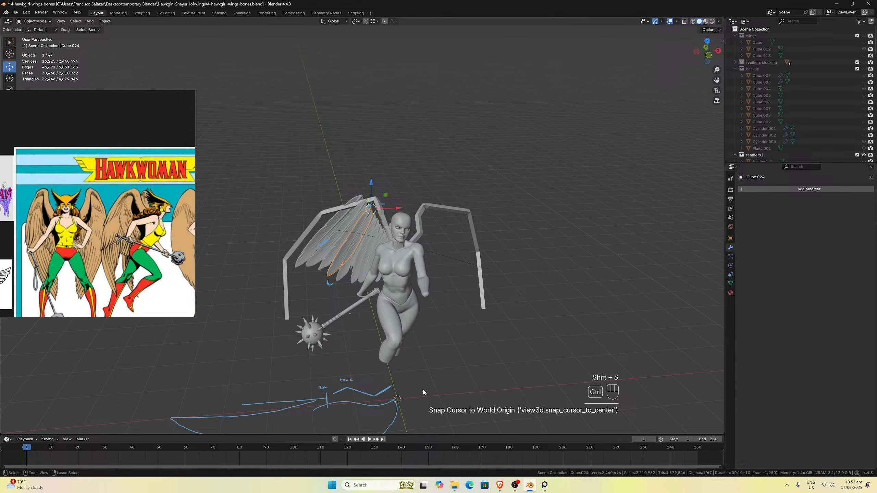
pyautogui.hotkey('ctrl', 'a')
pyautogui.hotkey('shift', 'a')
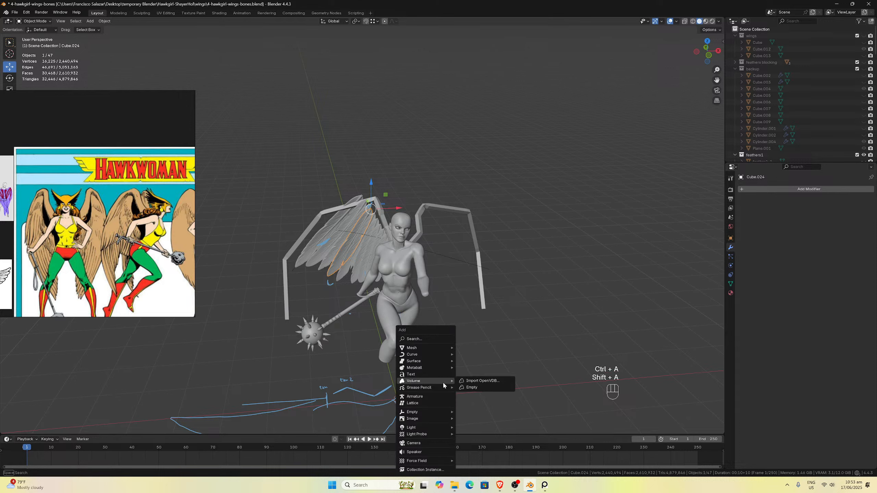
pyautogui.moveTo(443, 354)
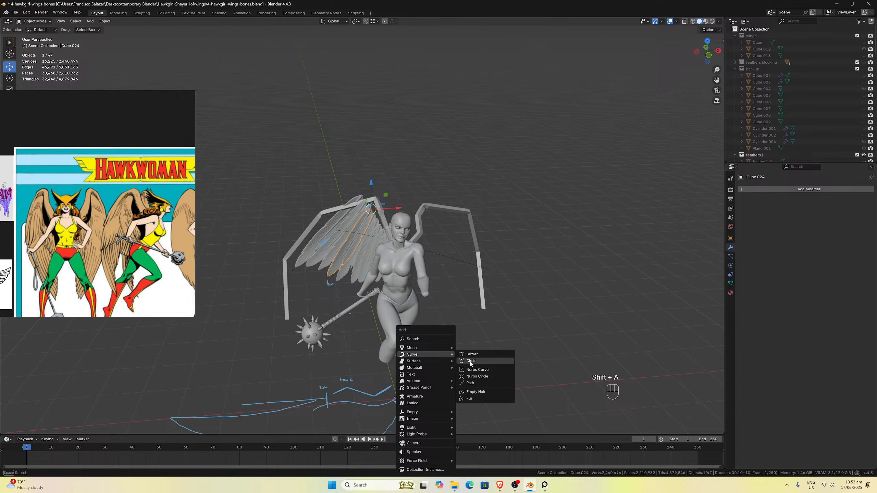
pyautogui.click(471, 383)
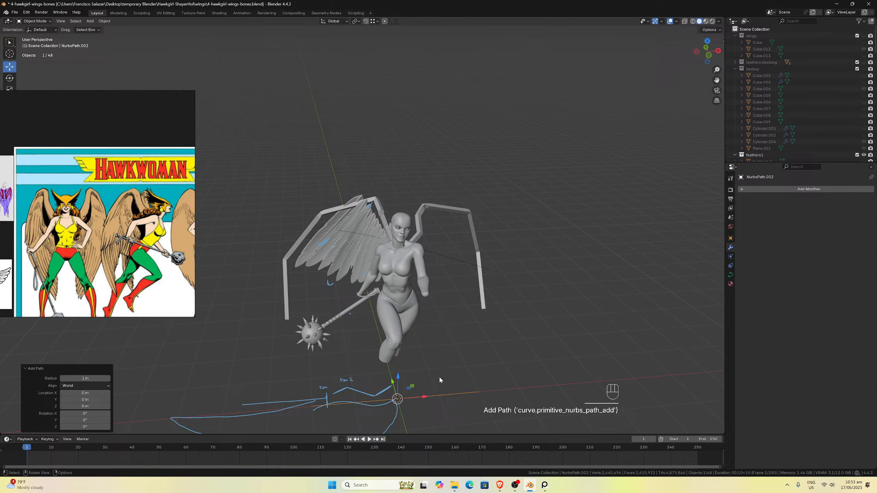
# Try a Curve modifier on the annotated wing feather, with the path at the world origin as its curve object.
pyautogui.click(334, 273)
pyautogui.click(334, 272)
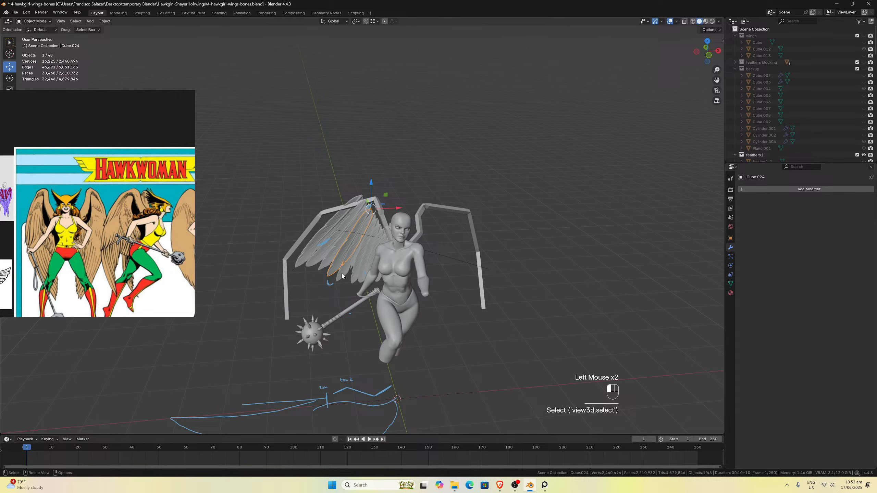
pyautogui.click(335, 270)
pyautogui.moveTo(335, 271); pyautogui.dragTo(357, 268, button='middle')
pyautogui.scroll(1, 357, 268)
pyautogui.scroll(-1, 356, 268)
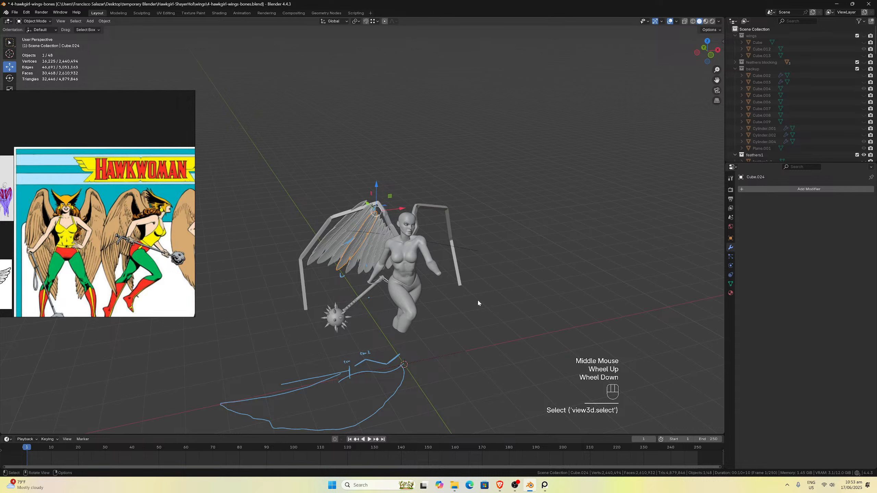
pyautogui.click(748, 189)
pyautogui.moveTo(748, 190)
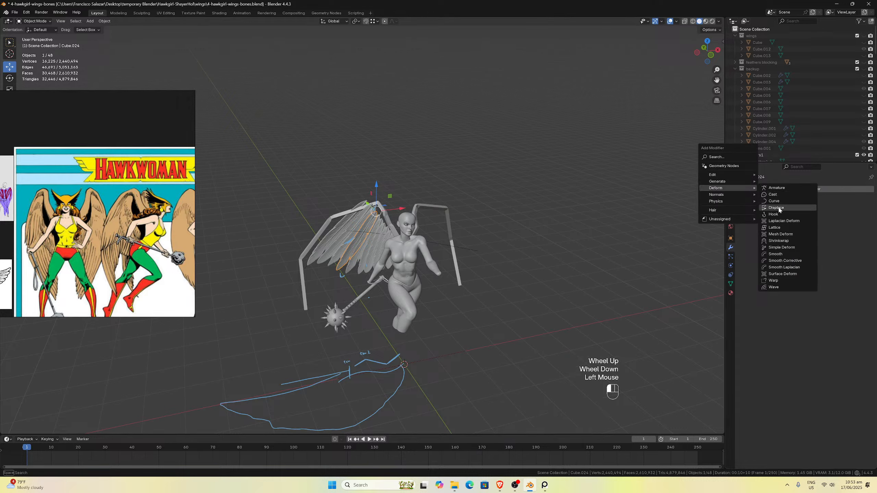
pyautogui.click(779, 202)
pyautogui.click(862, 210)
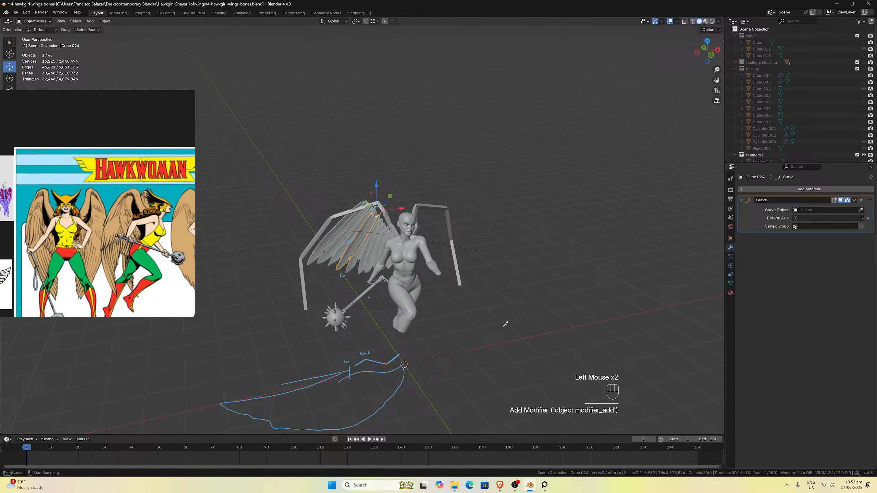
pyautogui.click(455, 351)
# Remove the Curve modifier from the displaced feather.
pyautogui.moveTo(399, 352); pyautogui.dragTo(390, 341, button='middle')
pyautogui.click(397, 366)
pyautogui.click(400, 367)
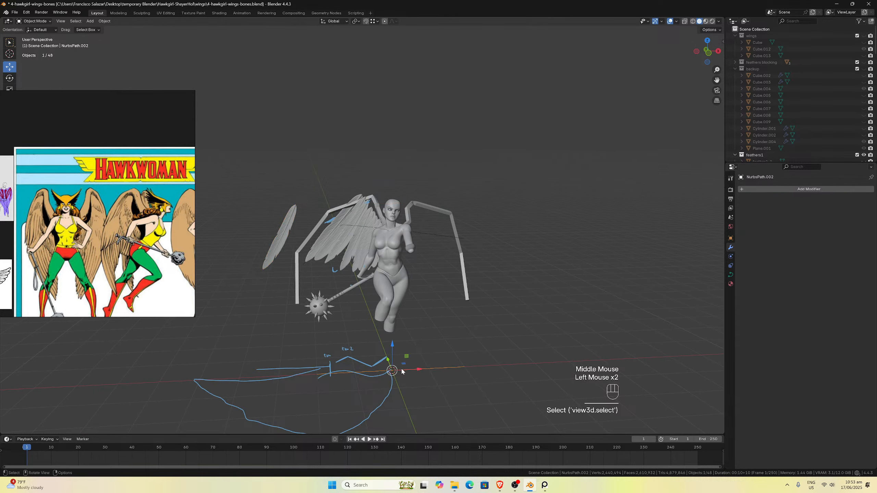
pyautogui.click(276, 248)
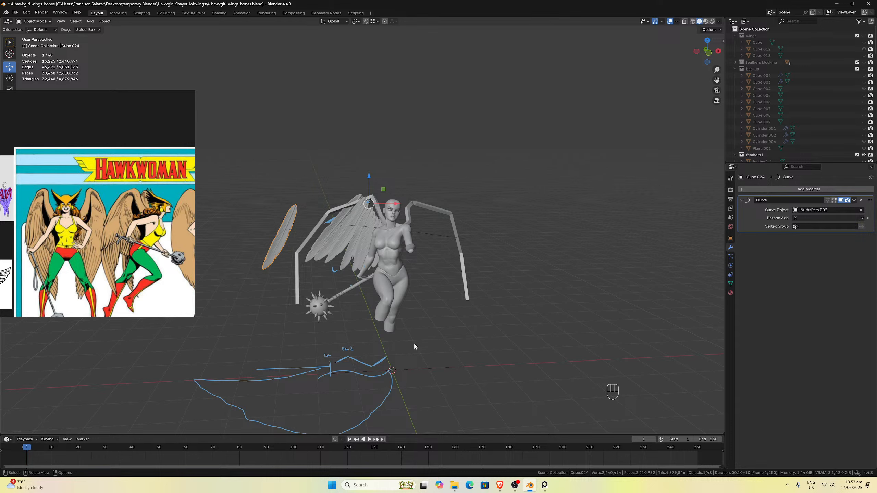
pyautogui.click(408, 368)
pyautogui.click(273, 259)
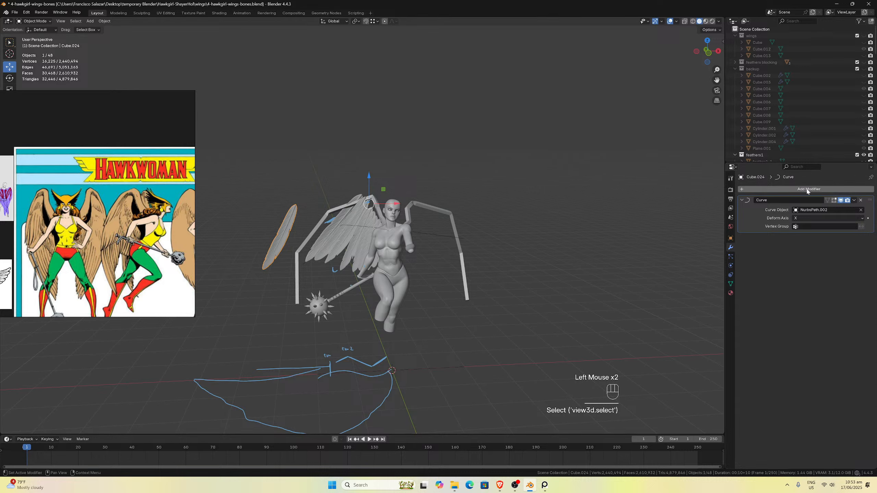
pyautogui.click(861, 200)
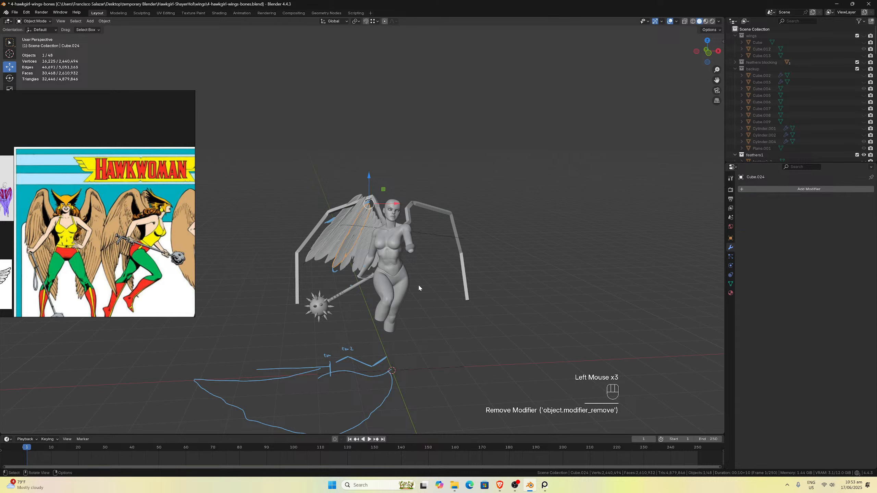
# Snap the feather to the 3D cursor at the world origin.
pyautogui.hotkey('shift', 's')
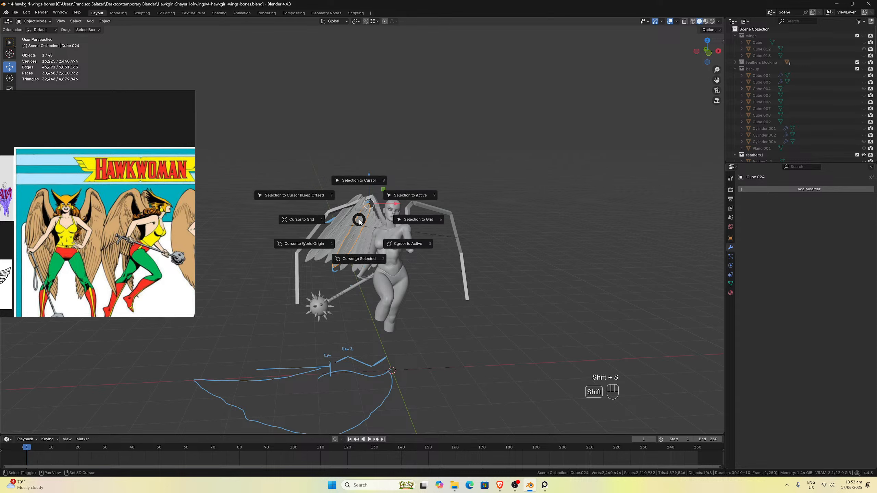
pyautogui.click(355, 183)
pyautogui.click(428, 369)
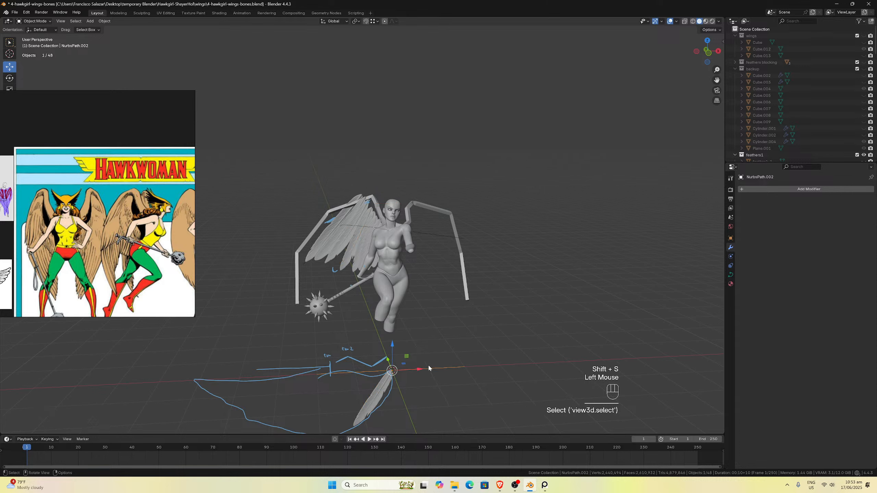
# Add a Curve modifier to the feather at the origin, using NurbsPath.002 as its curve object.
pyautogui.click(394, 397)
pyautogui.click(393, 398)
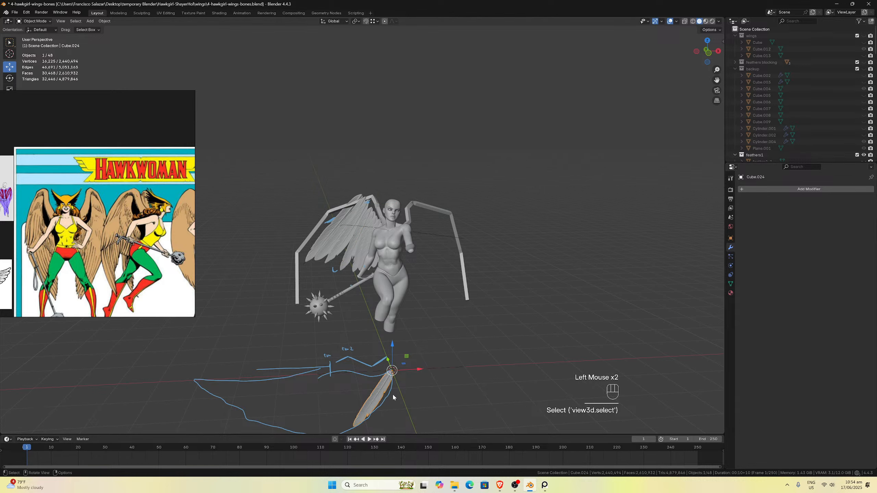
pyautogui.click(750, 189)
pyautogui.moveTo(750, 189)
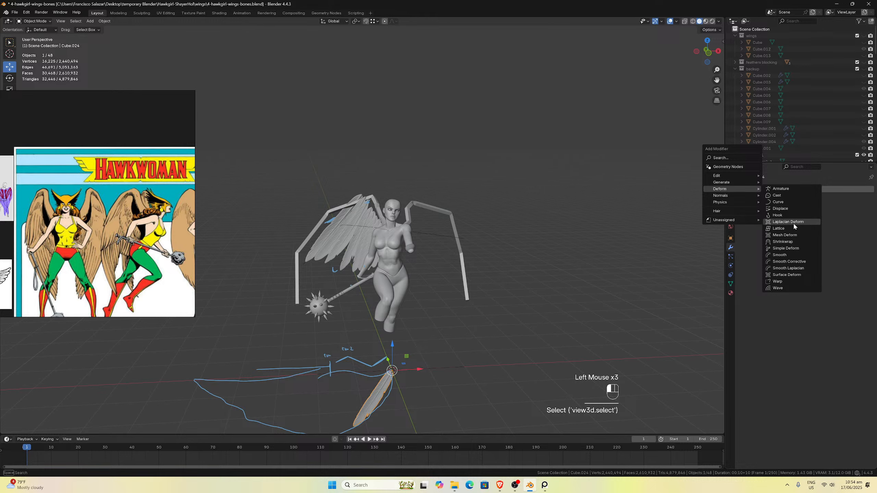
pyautogui.click(779, 202)
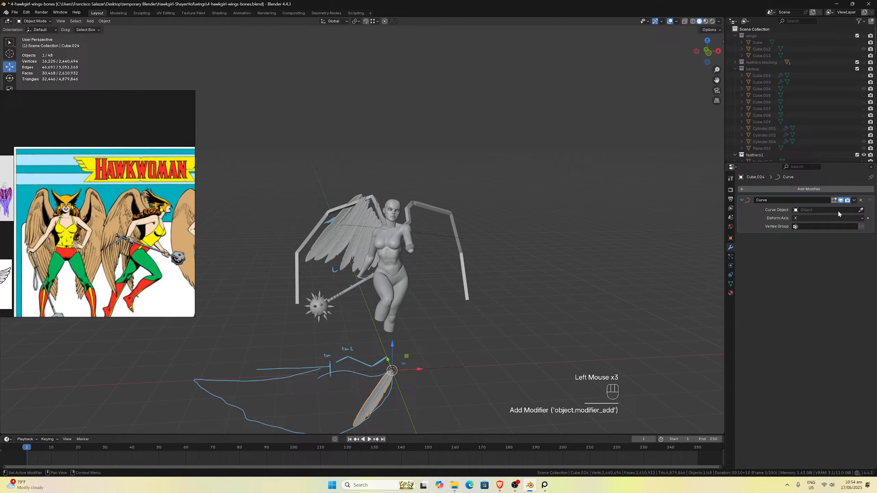
pyautogui.click(861, 209)
pyautogui.click(432, 369)
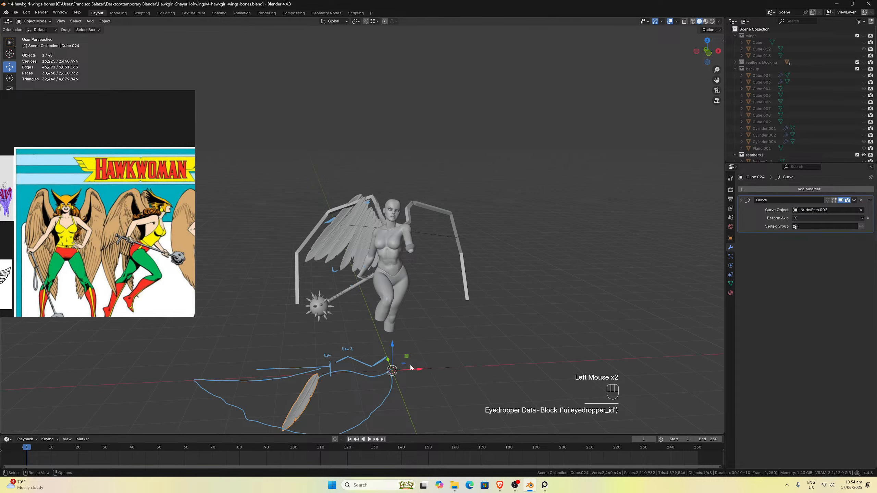
pyautogui.moveTo(410, 364); pyautogui.dragTo(372, 363, button='middle')
pyautogui.scroll(-1, 372, 363)
pyautogui.scroll(2, 372, 363)
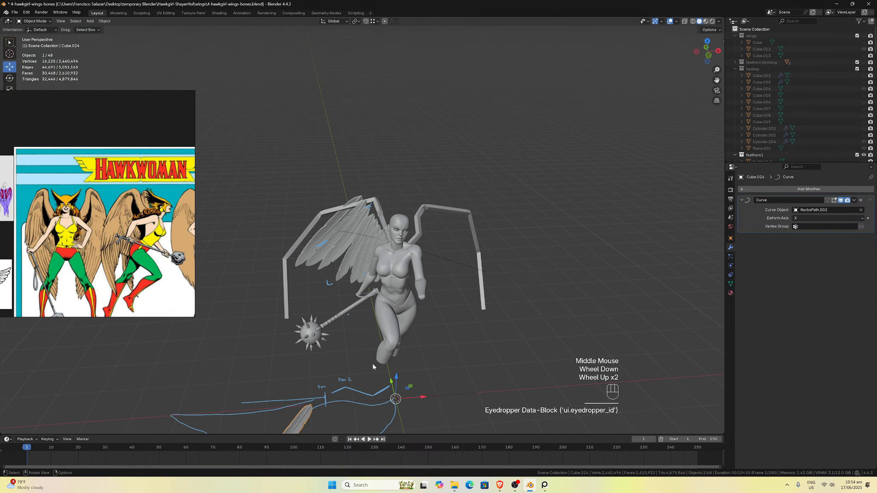
pyautogui.click(817, 218)
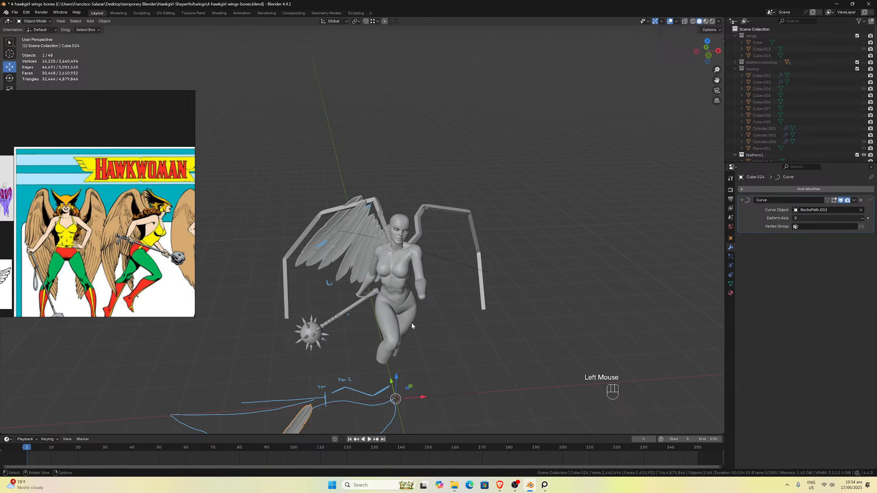
# Enter Edit Mode on the feather at the origin and select all its geometry.
pyautogui.scroll(-2, 337, 354)
pyautogui.click(326, 365)
pyautogui.press('Tab')
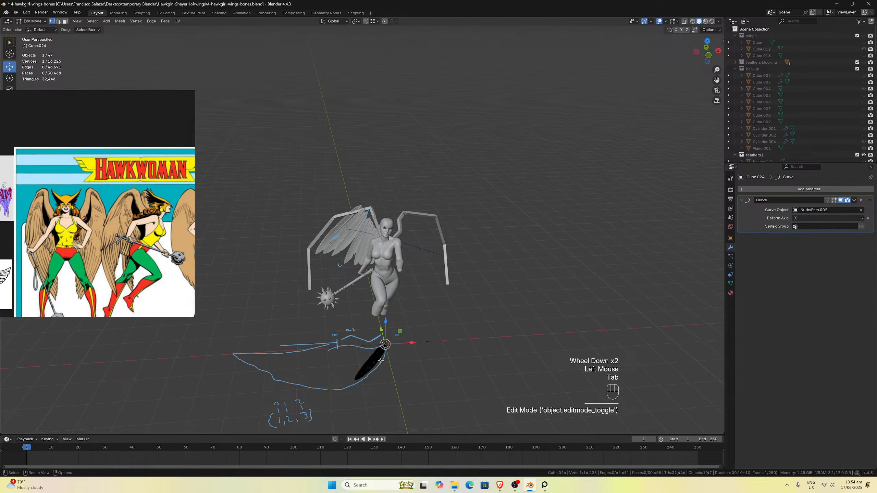
pyautogui.press('a')
pyautogui.moveTo(381, 361); pyautogui.dragTo(351, 337, button='middle')
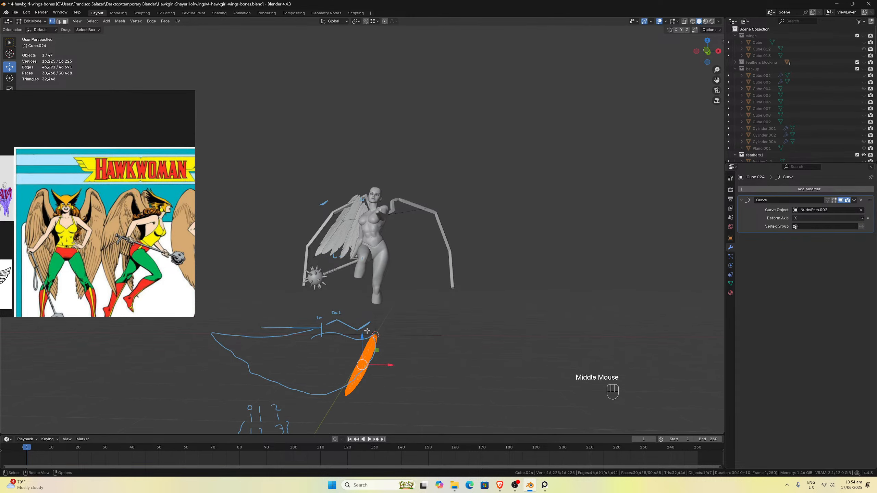
pyautogui.scroll(1, 351, 337)
pyautogui.scroll(-1, 350, 336)
pyautogui.press('r')
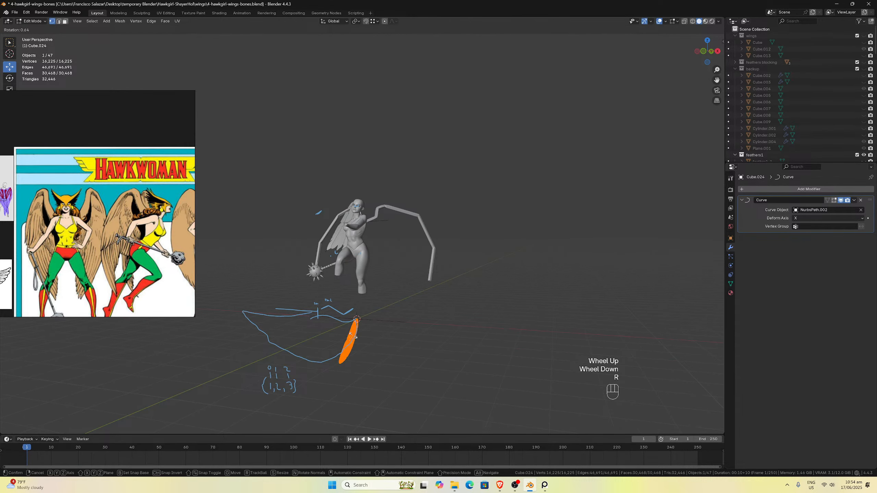
pyautogui.press('x')
pyautogui.click(354, 336)
pyautogui.hotkey('ctrl', 'z')
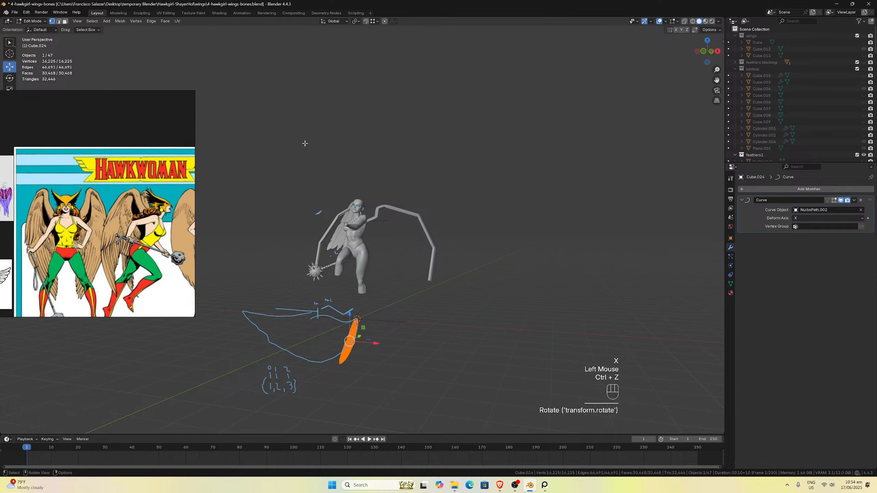
# Set the transform pivot point to 3D Cursor and rotate the feather's geometry -90° about the global X axis.
pyautogui.click(355, 21)
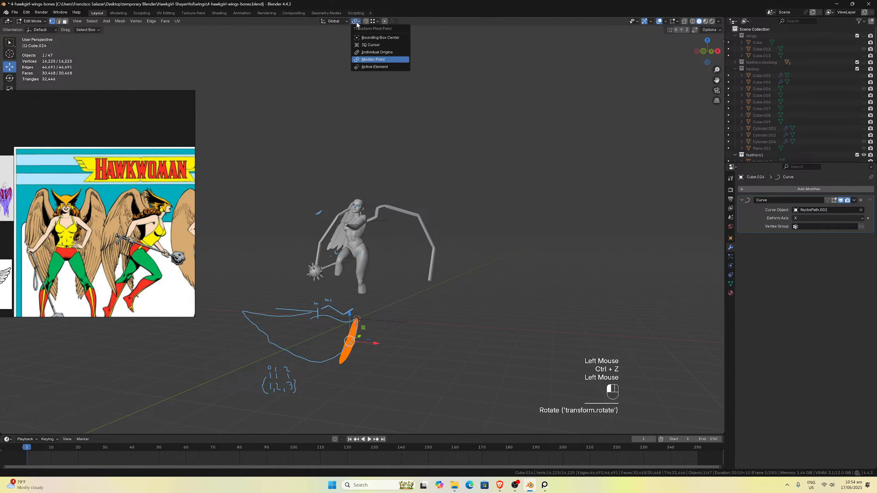
pyautogui.click(379, 46)
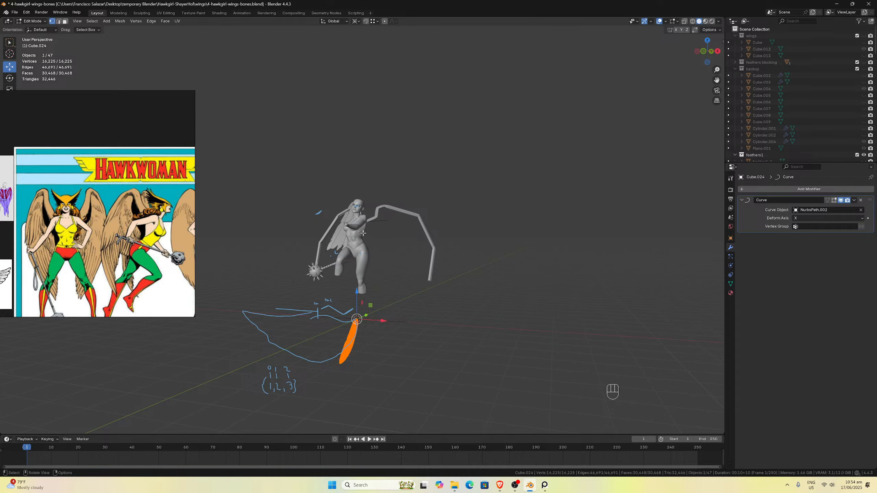
pyautogui.press('r')
pyautogui.press('x')
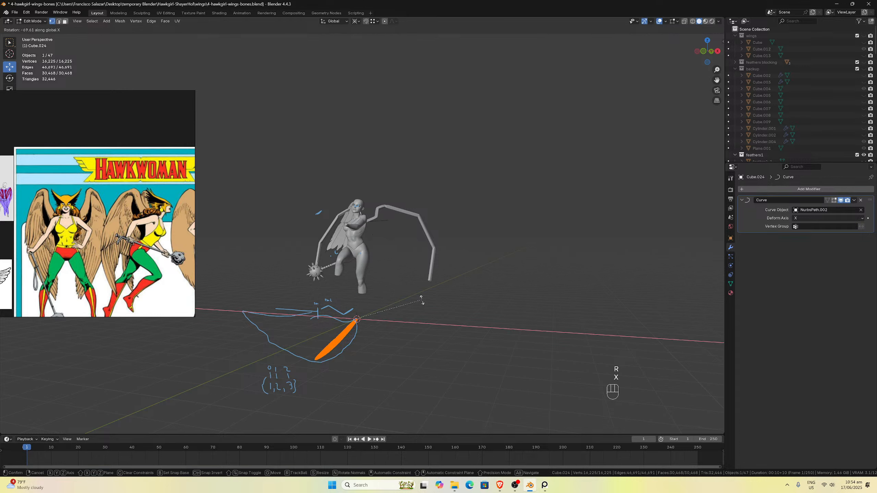
pyautogui.click(401, 326)
pyautogui.doubleClick(85, 398)
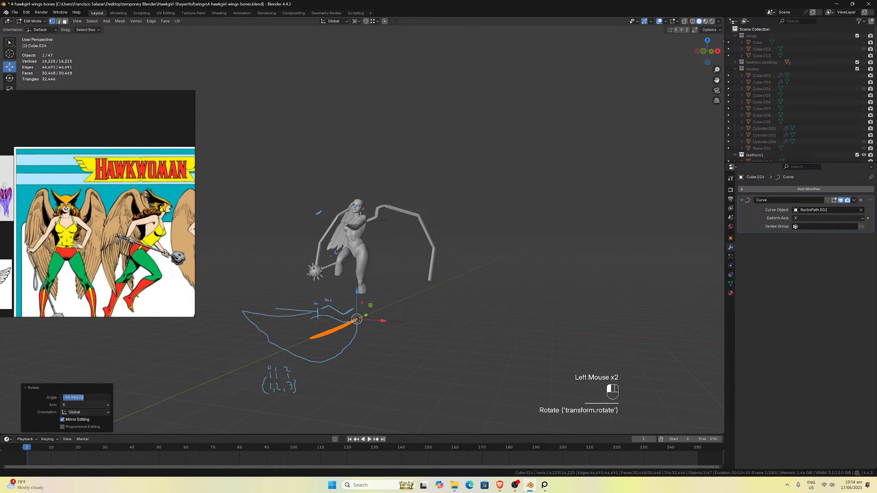
pyautogui.press('Return')
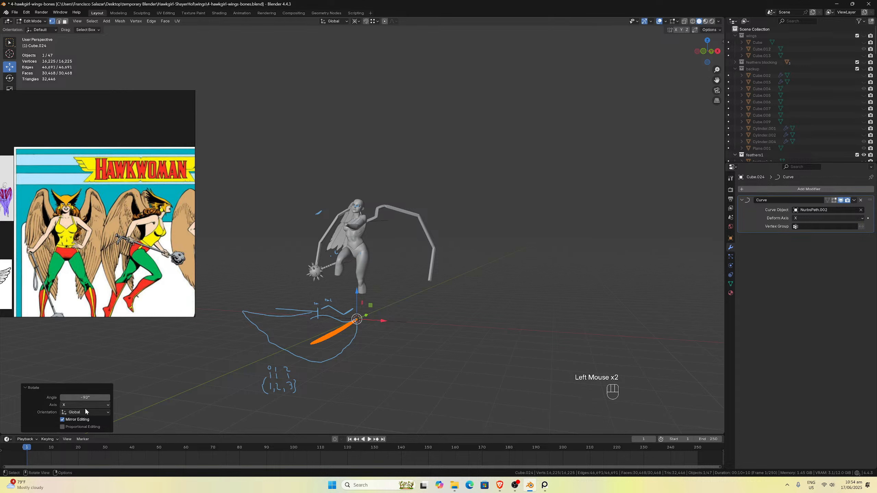
# Rotate the feather's geometry about 18.5° in the right view so it lies flat along the Y axis.
pyautogui.moveTo(333, 323); pyautogui.dragTo(315, 324, button='middle')
pyautogui.press('KP_3')
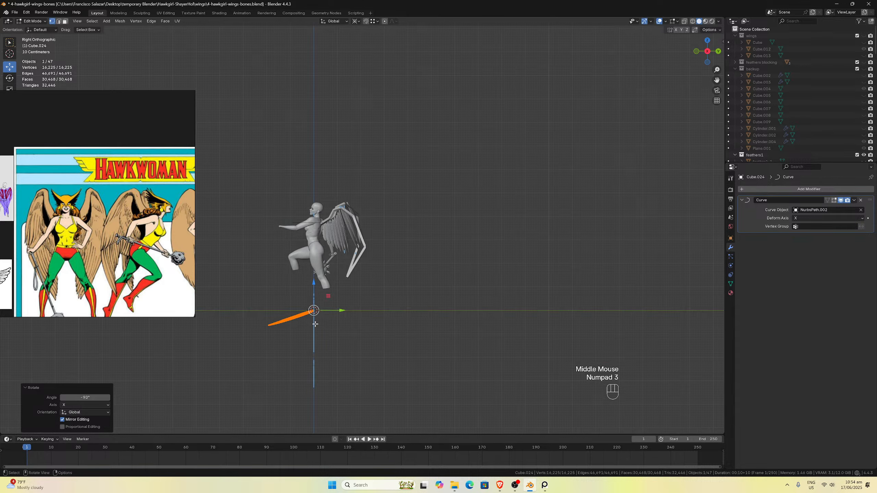
pyautogui.press('r')
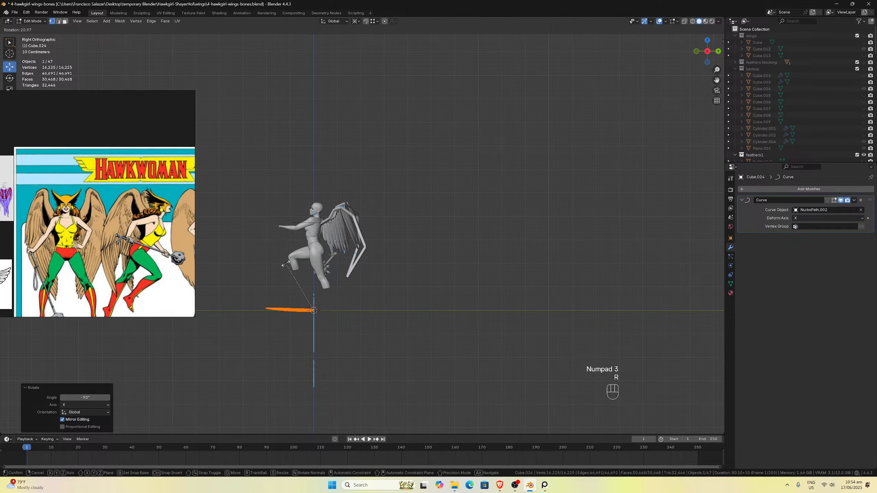
pyautogui.click(283, 264)
pyautogui.moveTo(283, 265); pyautogui.dragTo(391, 329, button='middle')
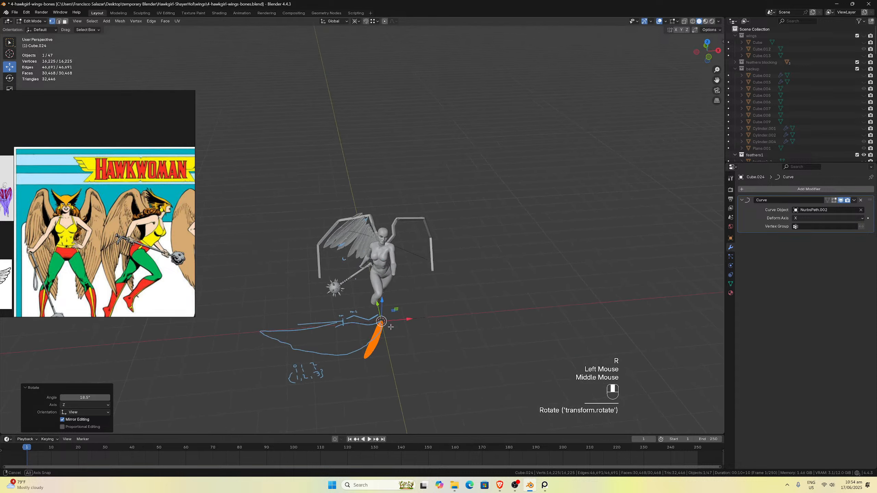
pyautogui.press('Tab')
pyautogui.press('Tab')
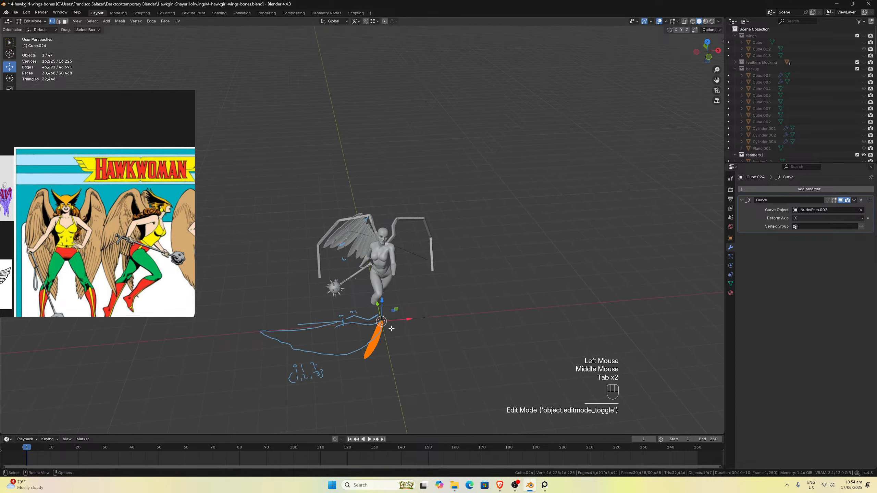
pyautogui.press('r')
pyautogui.press('y')
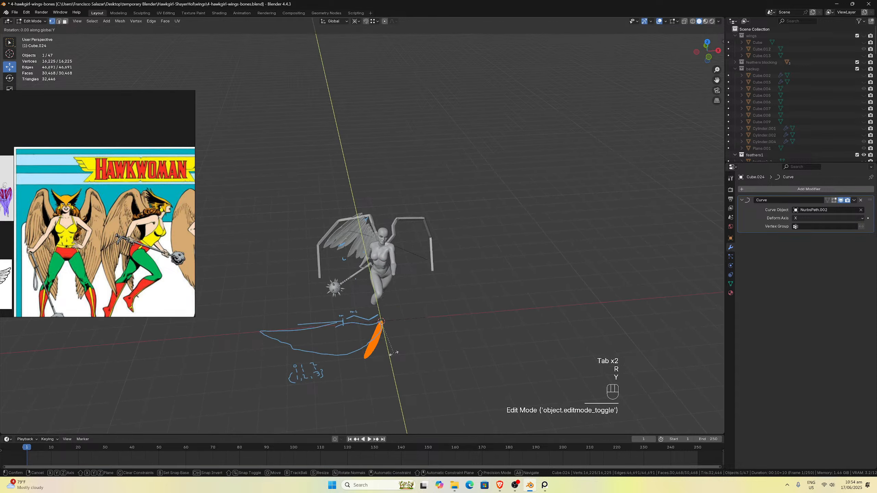
pyautogui.click(418, 321)
pyautogui.hotkey('ctrl', 'z')
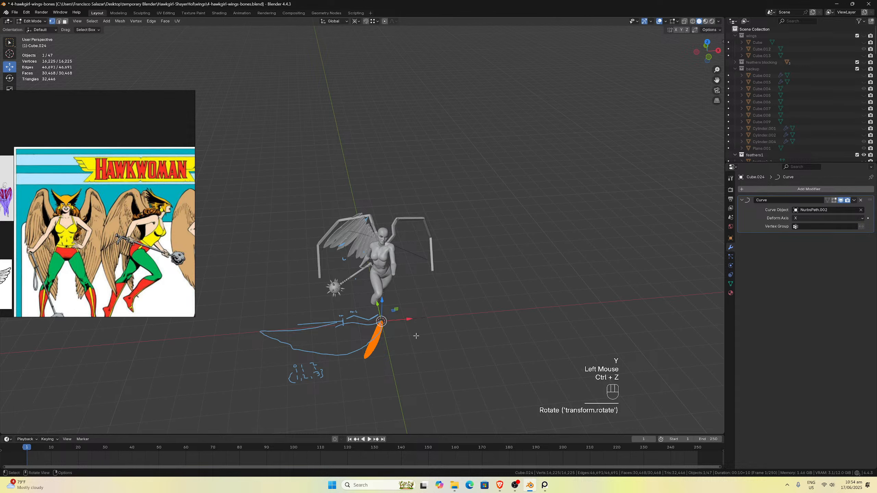
# Rotate the feather's geometry about 111° around the global Z axis so it points along positive X.
pyautogui.press('r')
pyautogui.press('z')
pyautogui.click(375, 277)
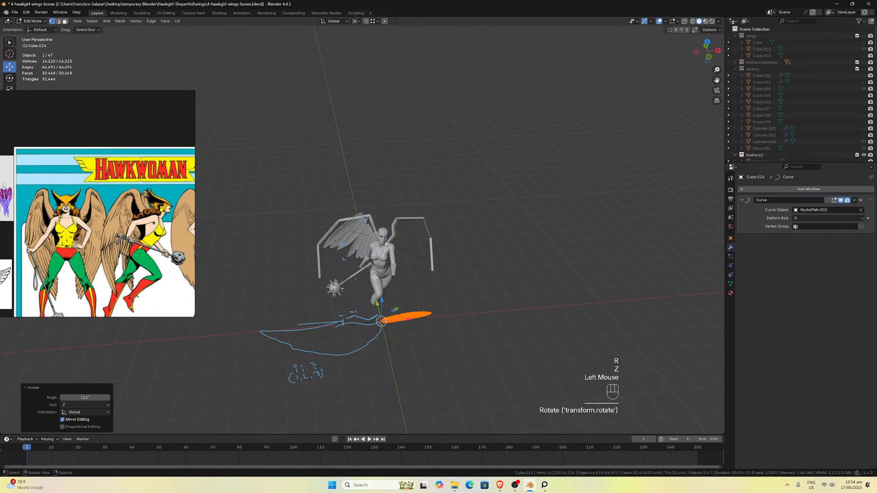
pyautogui.press('ctrl+KP_3')
pyautogui.press('ctrl+KP_1')
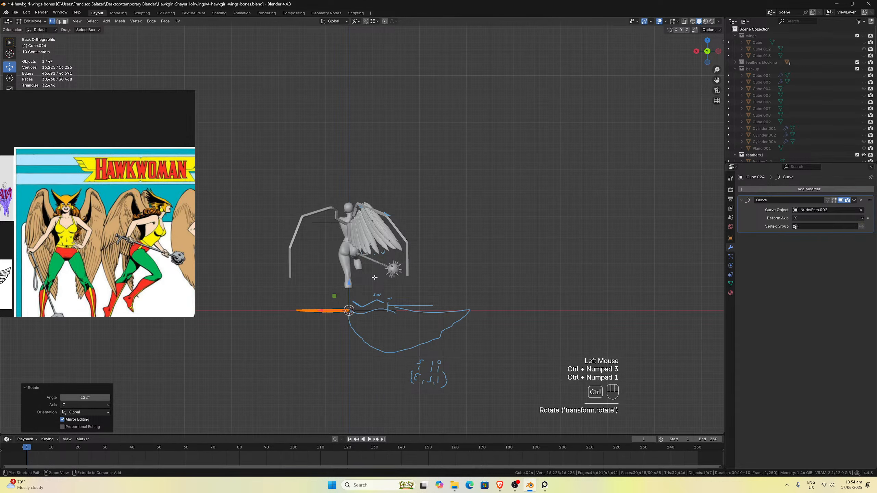
# Fine-tune the feather's rotation in the top view to line it up with the X axis, and return to Object Mode.
pyautogui.press('KP_7')
pyautogui.scroll(2, 437, 276)
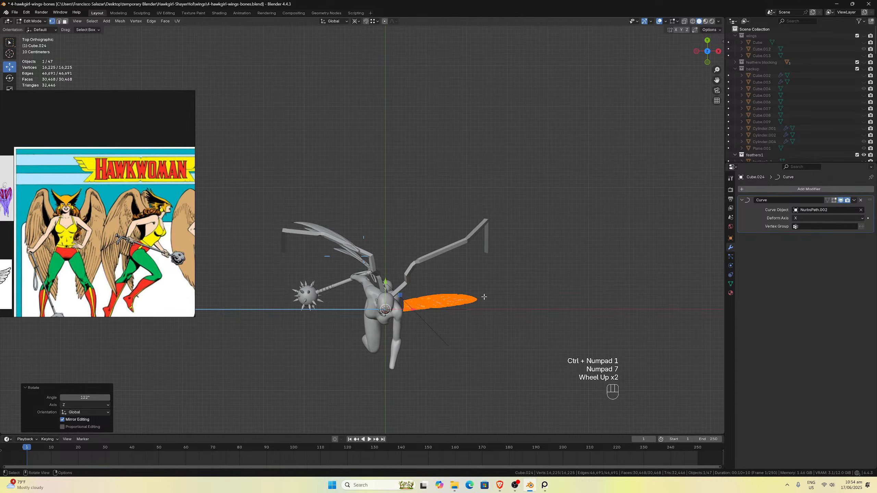
pyautogui.press('r')
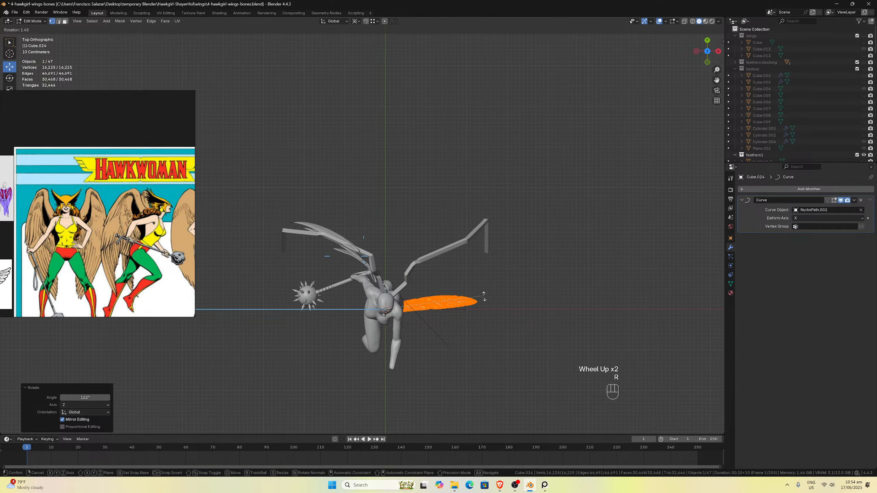
pyautogui.click(483, 308)
pyautogui.press('Tab')
# Select NurbsPath.002, enter Edit Mode and rotate all its control points 90° in the front view.
pyautogui.moveTo(472, 311); pyautogui.dragTo(406, 259, button='middle')
pyautogui.click(436, 386)
pyautogui.click(431, 391)
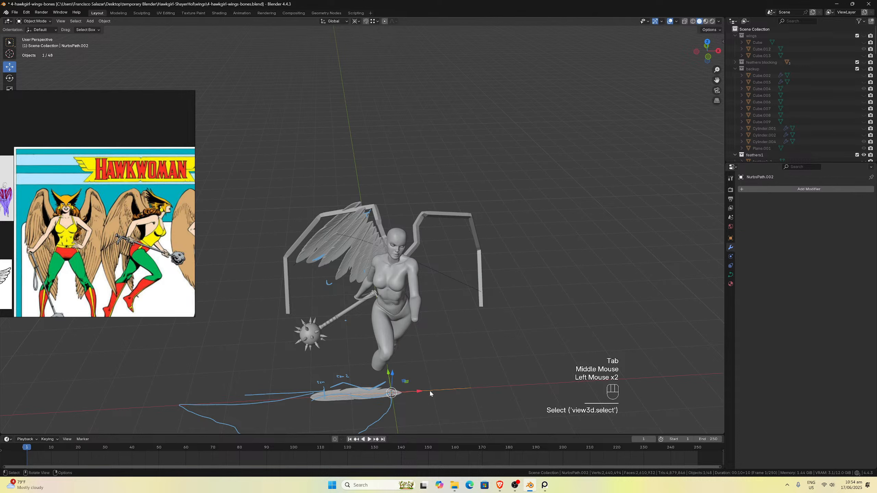
pyautogui.press('KP_1')
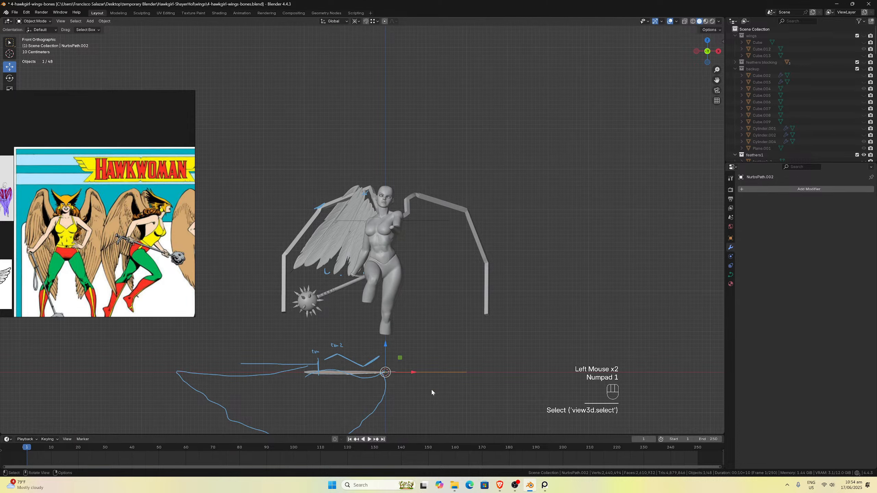
pyautogui.press('Tab')
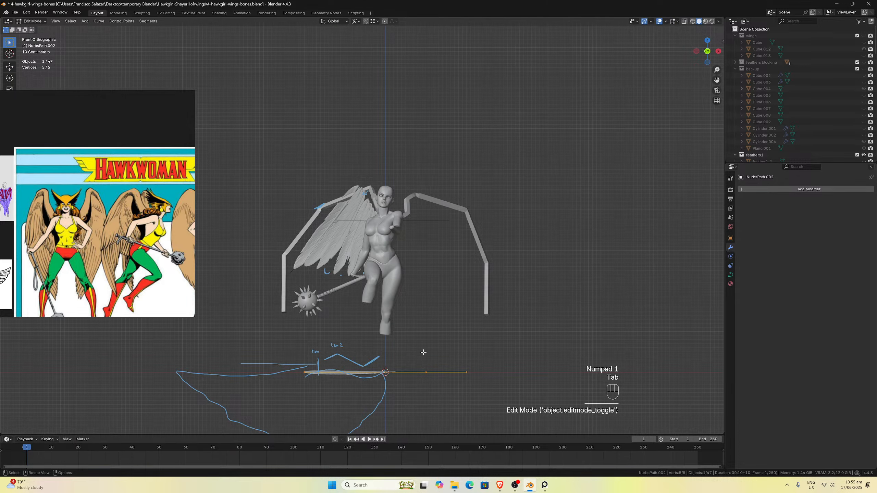
pyautogui.press('r')
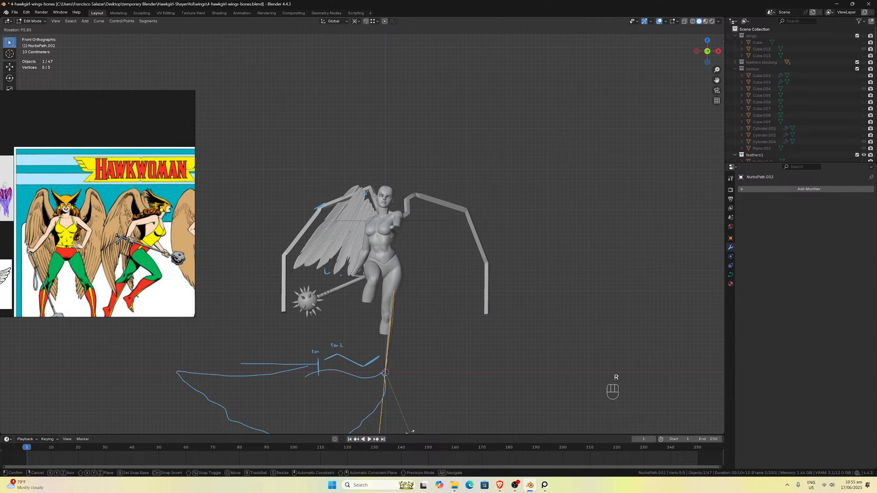
pyautogui.click(411, 431)
pyautogui.doubleClick(85, 398)
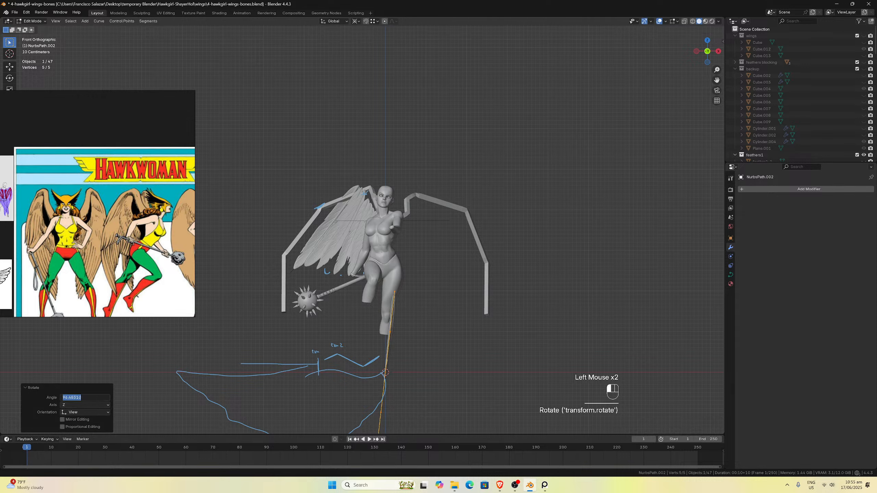
pyautogui.write('90')
pyautogui.press('Return')
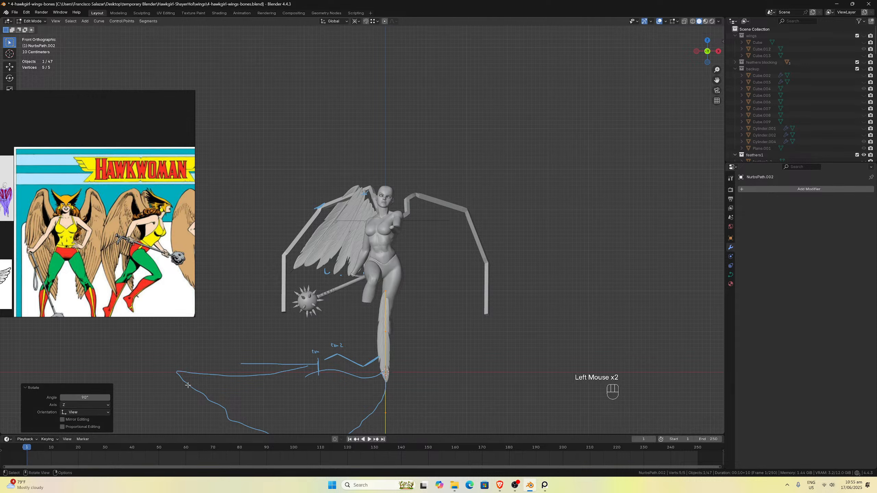
# Move the path's control points up to the wing so the upper end sits at the blue mark near the inner wing joint.
pyautogui.press('g')
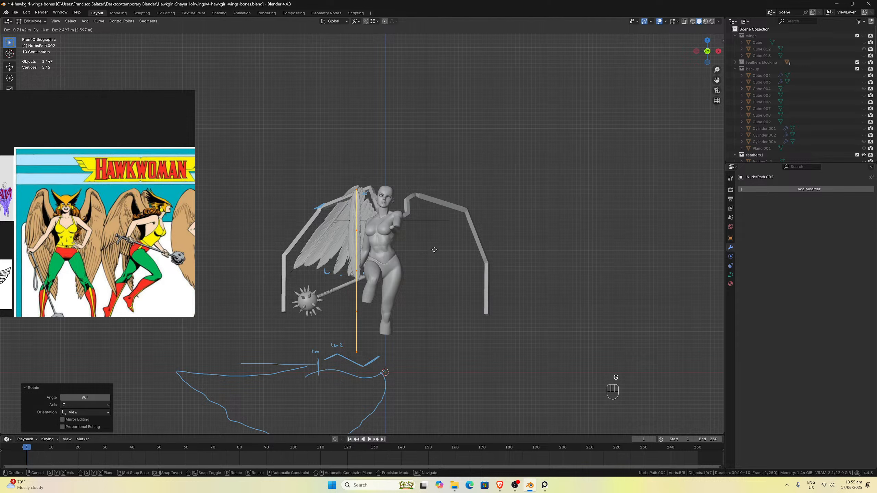
pyautogui.click(435, 250)
pyautogui.scroll(6, 435, 250)
pyautogui.scroll(-2, 429, 240)
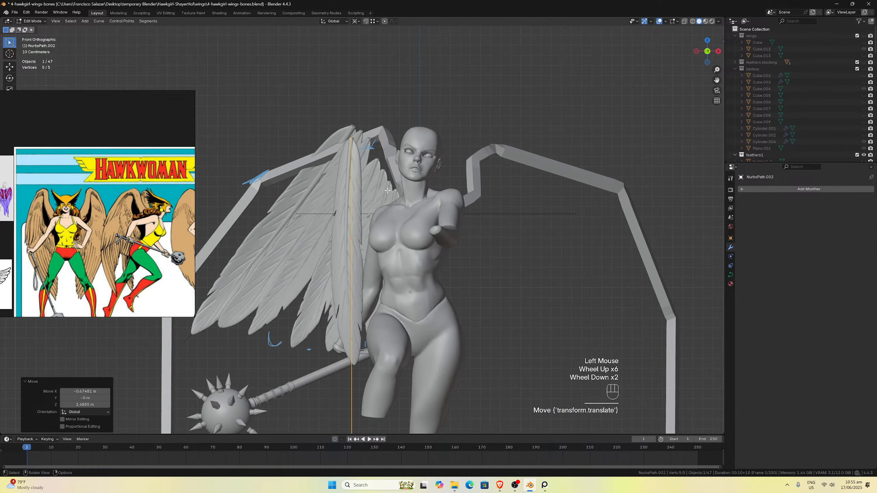
pyautogui.press('g')
pyautogui.click(407, 192)
pyautogui.press('r')
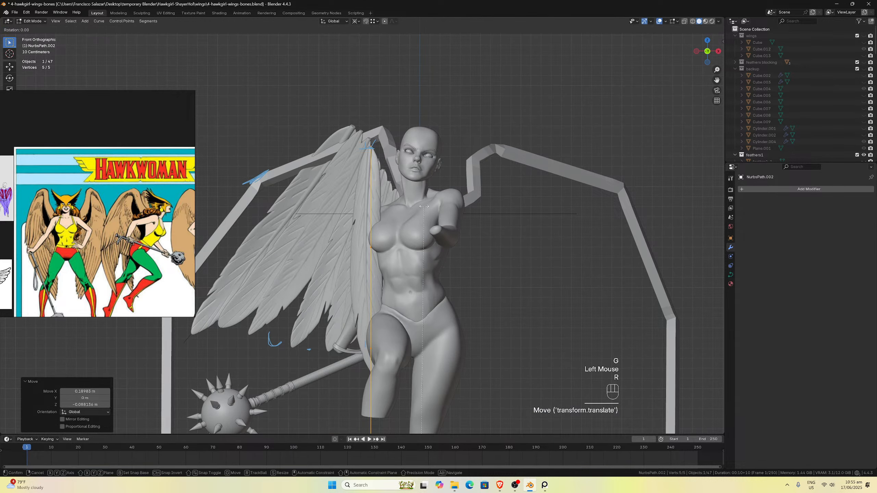
pyautogui.press('z')
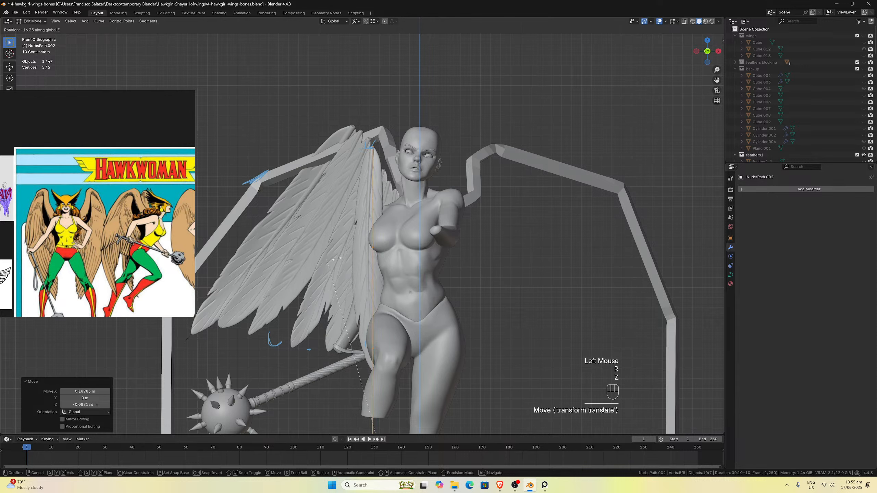
pyautogui.click(432, 212)
pyautogui.hotkey('ctrl', 'z')
# Set the transform pivot point to Median Point.
pyautogui.click(355, 21)
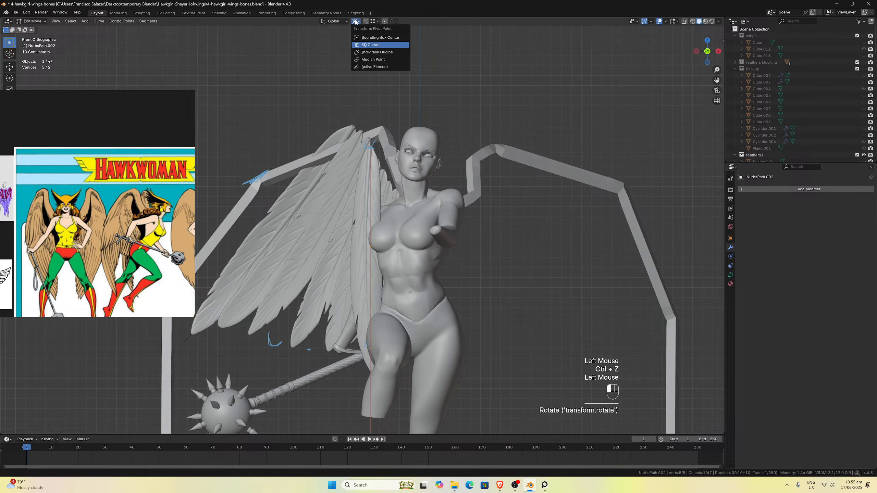
pyautogui.click(368, 61)
pyautogui.scroll(1, 383, 146)
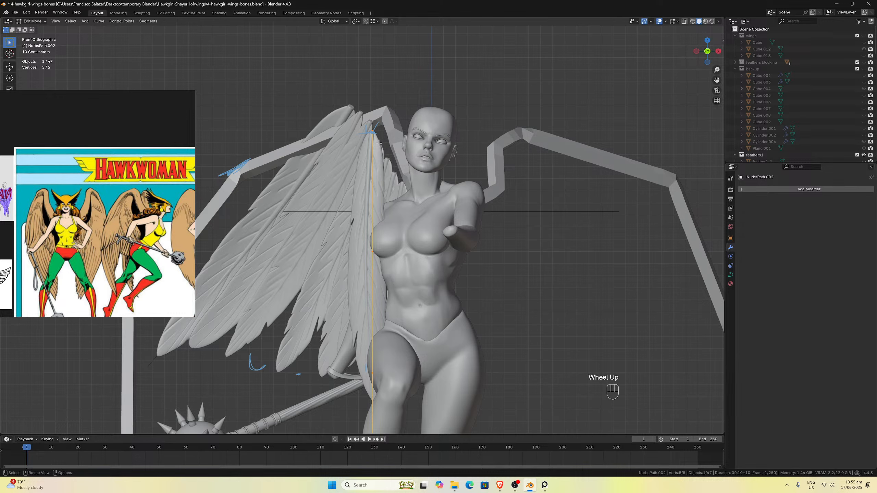
pyautogui.click(373, 132)
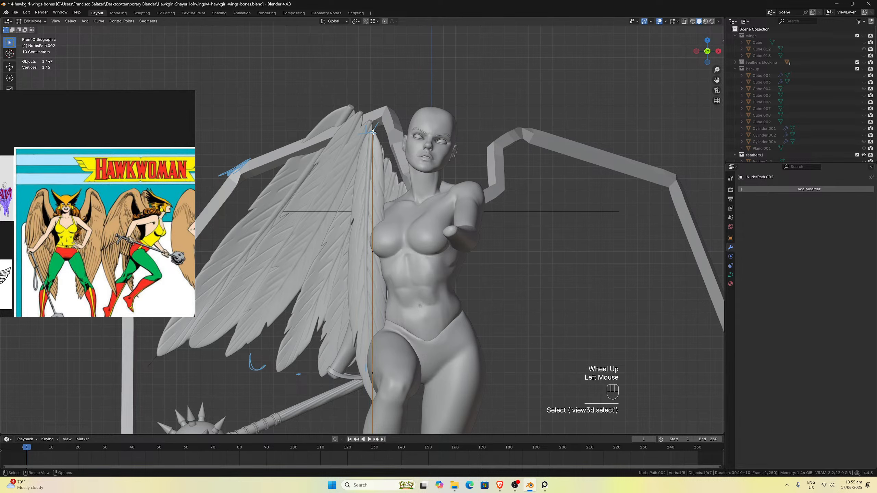
pyautogui.press('g')
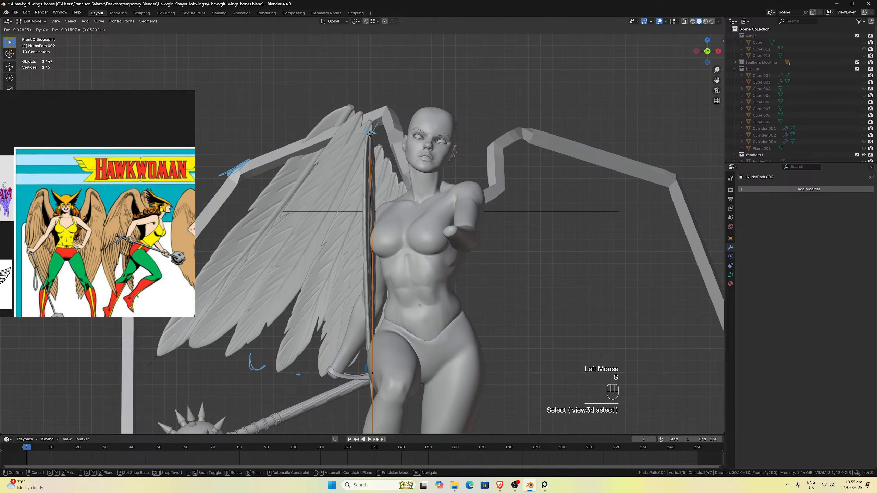
pyautogui.click(370, 134)
pyautogui.scroll(-2, 367, 165)
pyautogui.hotkey('ctrl', 'z')
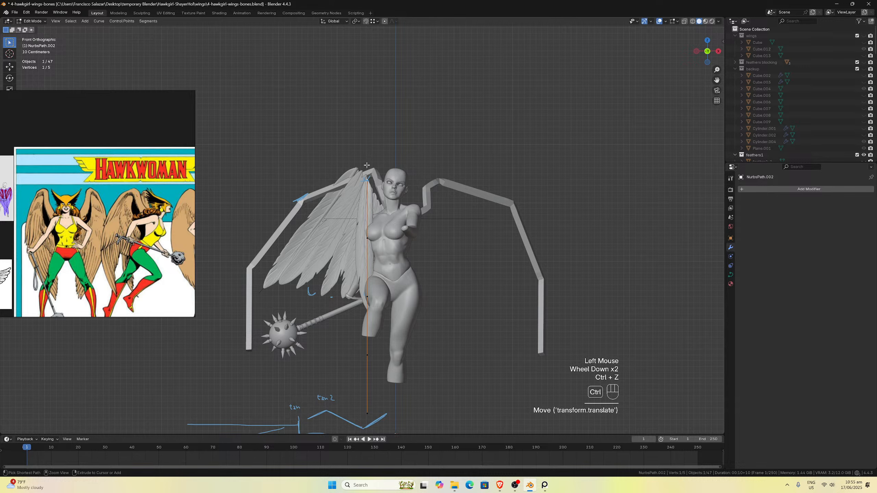
# Select all the path's control points and nudge them down about 0.024 m in the front view.
pyautogui.press('a')
pyautogui.scroll(4, 370, 178)
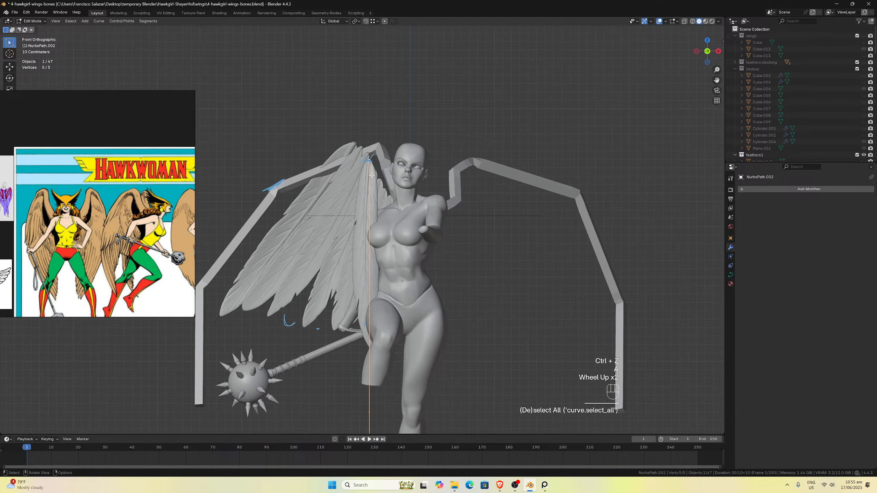
pyautogui.press('g')
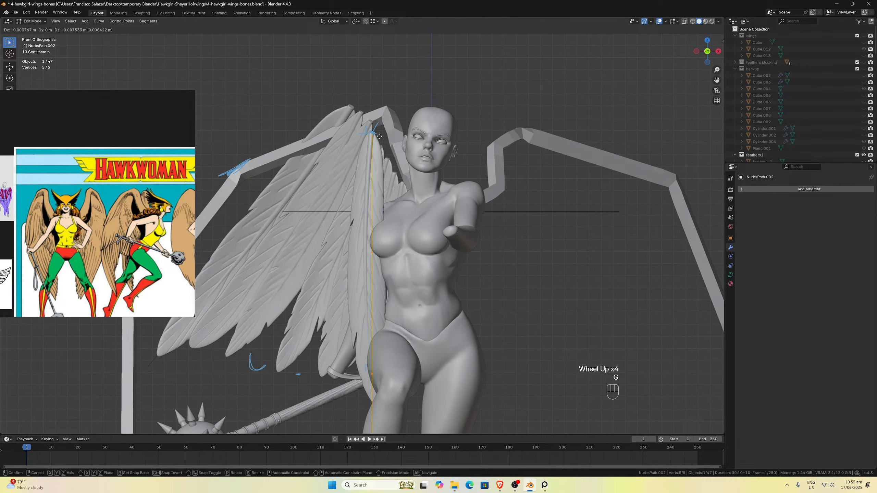
pyautogui.click(378, 146)
pyautogui.scroll(-2, 376, 148)
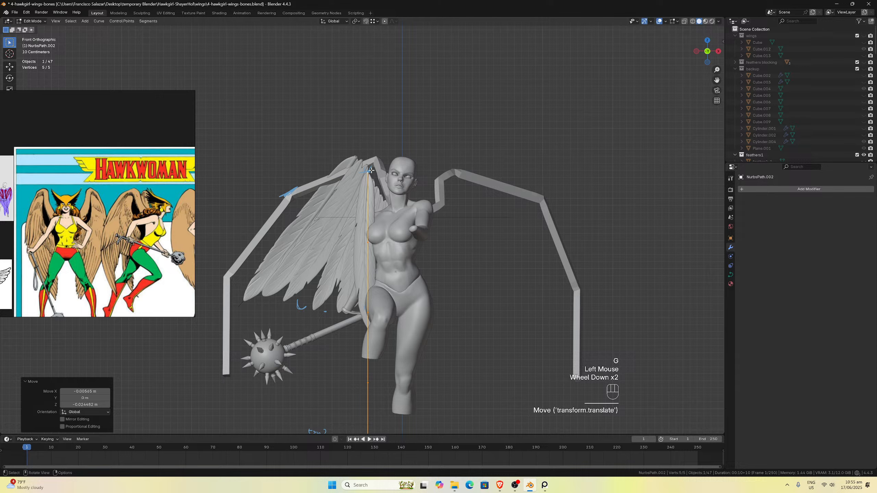
# Tilt the whole path to follow the slant of the wing feathers and move its upper end back to the top of the wing.
pyautogui.press('r')
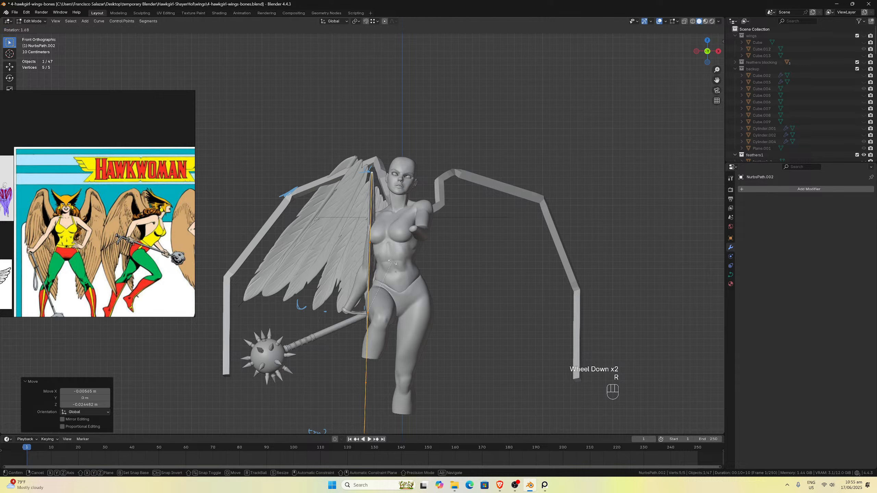
pyautogui.click(419, 283)
pyautogui.press('g')
pyautogui.click(341, 256)
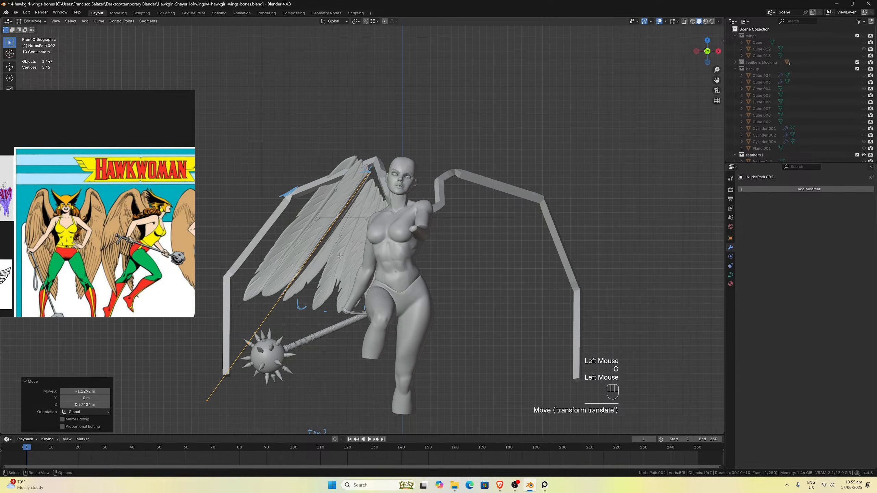
pyautogui.press('r')
pyautogui.click(367, 203)
pyautogui.scroll(2, 367, 204)
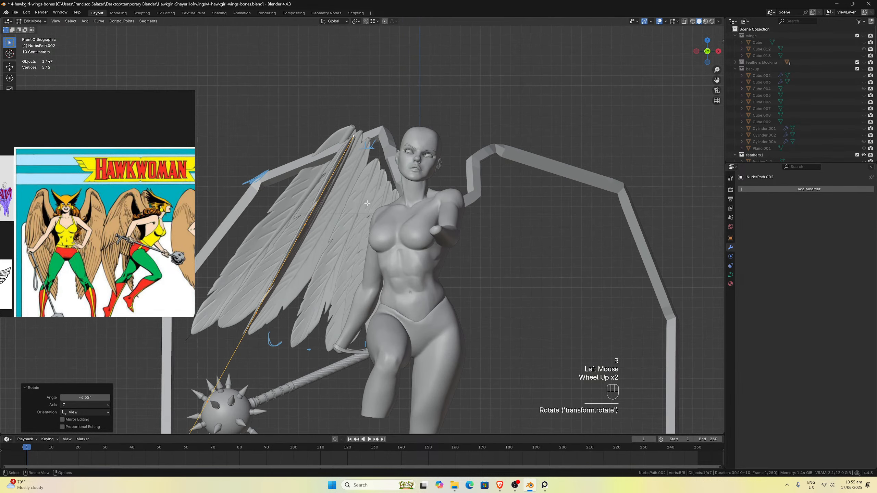
# Reposition the path and rotate it about -3.5° so it runs from the upper blue mark to the lower blue mark.
pyautogui.press('g')
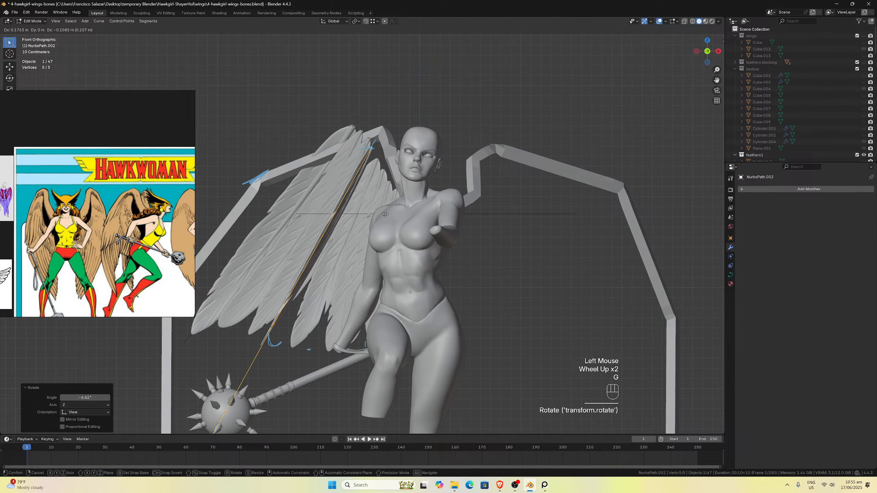
pyautogui.click(386, 214)
pyautogui.press('r')
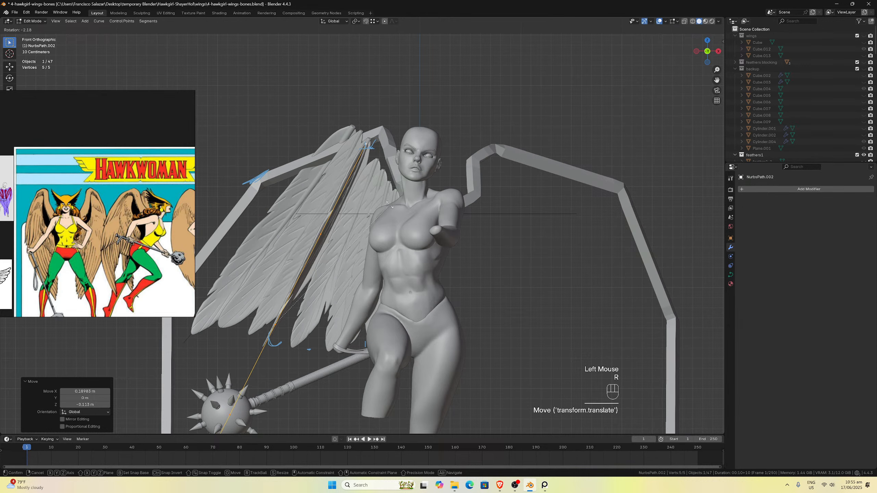
pyautogui.click(392, 203)
pyautogui.press('g')
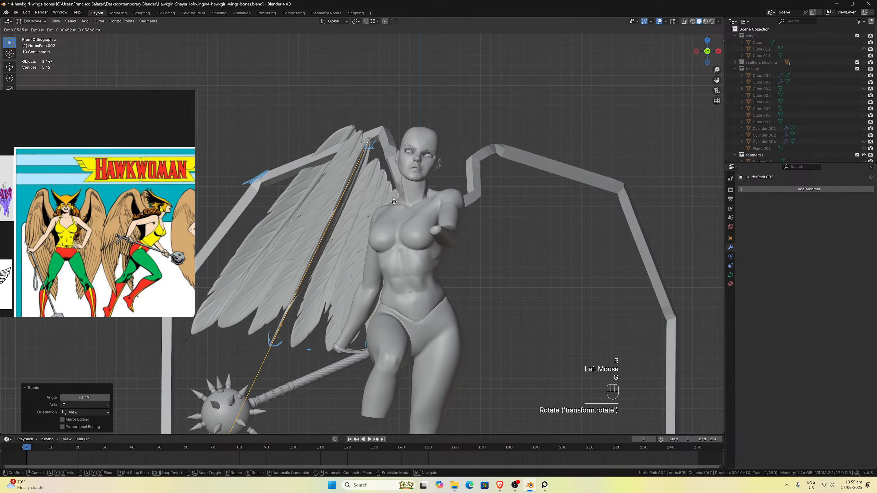
pyautogui.click(397, 206)
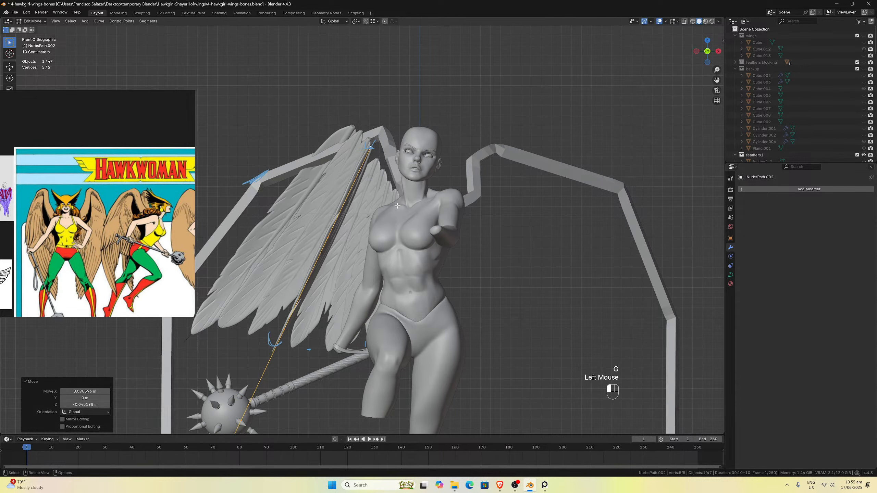
# Move the whole path about 1.64 m along Y in the left side view, back onto the wing feathers.
pyautogui.press('KP_3')
pyautogui.press('ctrl+KP_1')
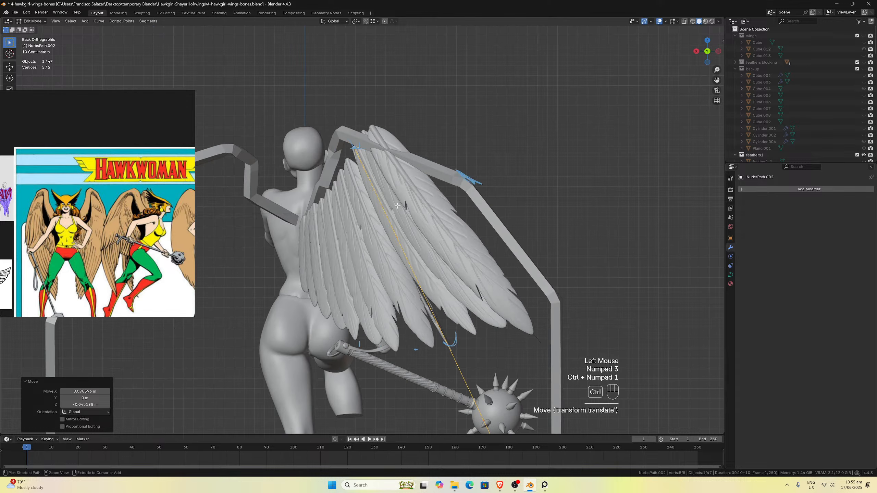
pyautogui.press('ctrl+KP_3')
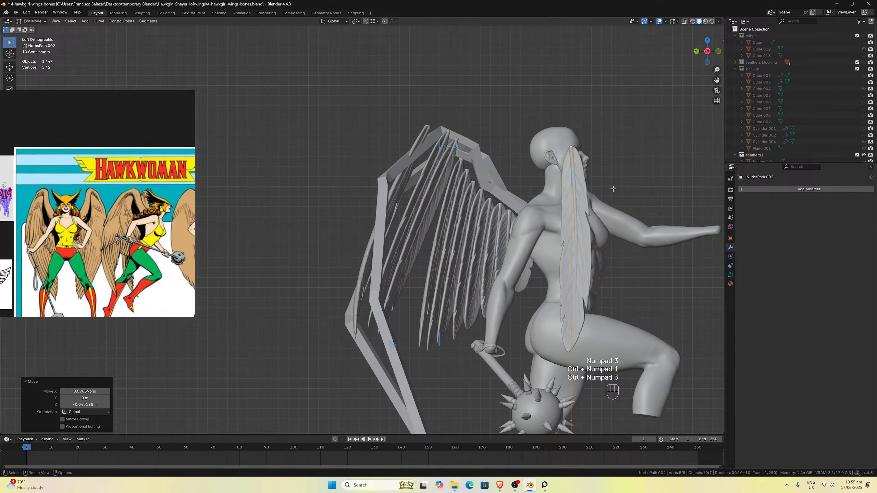
pyautogui.press('g')
pyautogui.press('y')
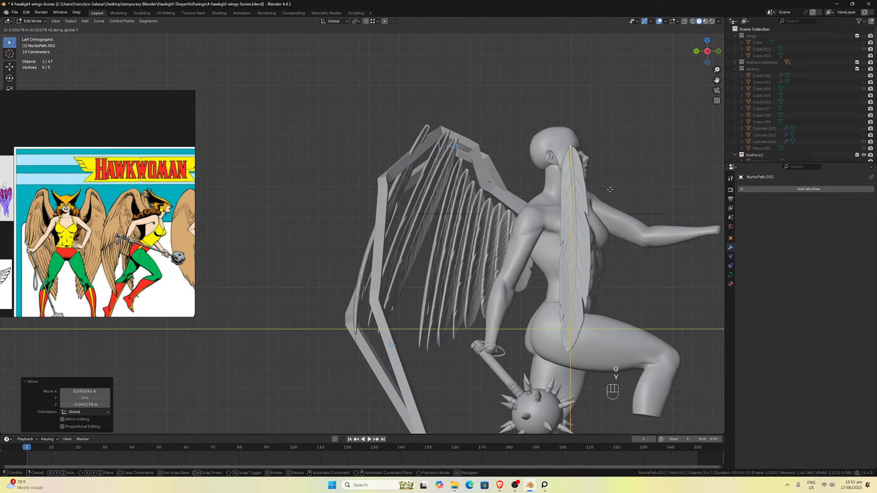
pyautogui.click(451, 217)
# Rotate the path to the feathers' slant in the left side view, nudge it up onto the upper blue mark and rotate it another 1.55°.
pyautogui.press('r')
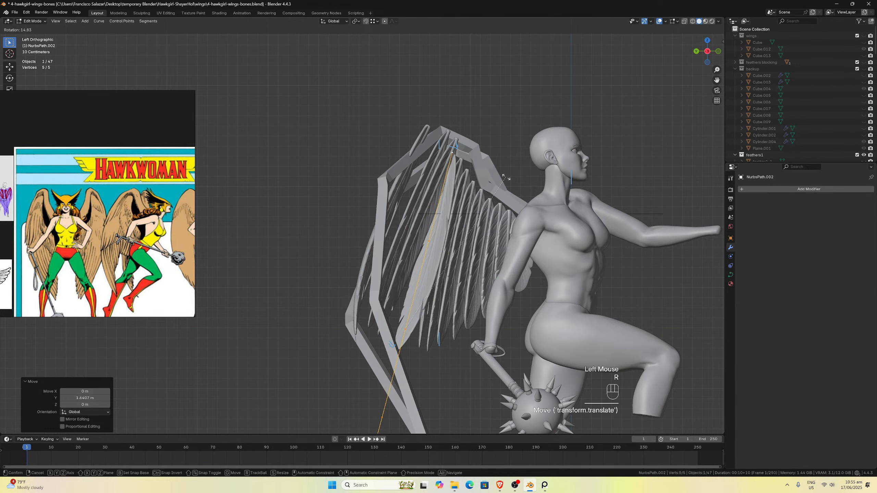
pyautogui.click(511, 179)
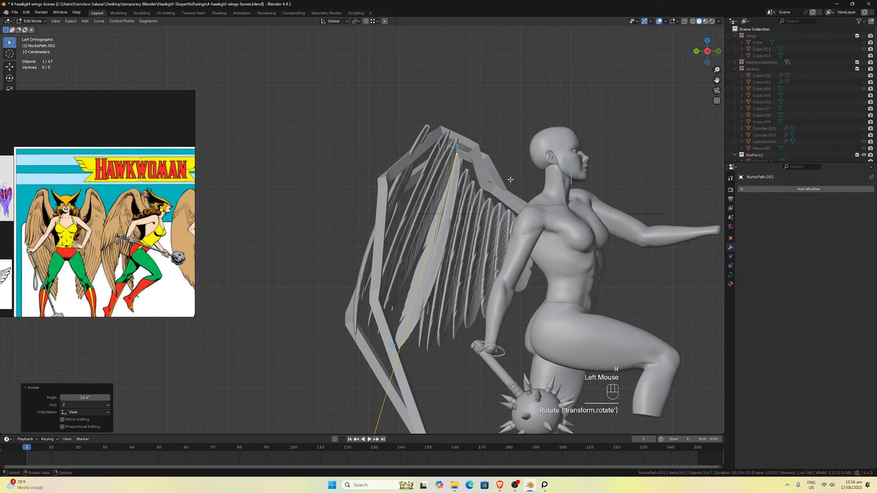
pyautogui.press('g')
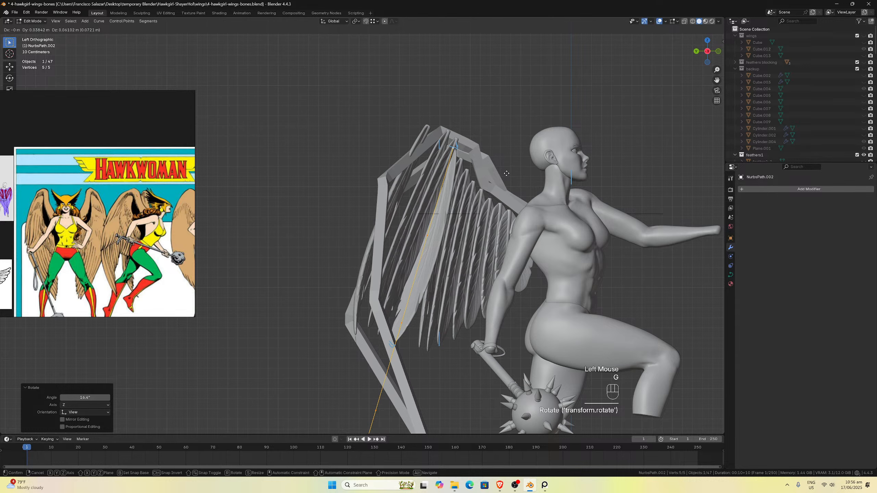
pyautogui.click(504, 169)
pyautogui.press('r')
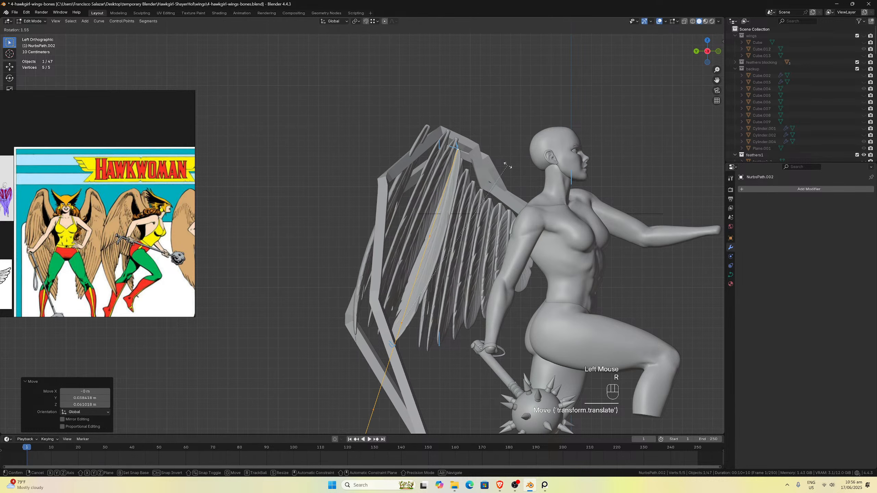
pyautogui.click(505, 168)
pyautogui.press('KP_1')
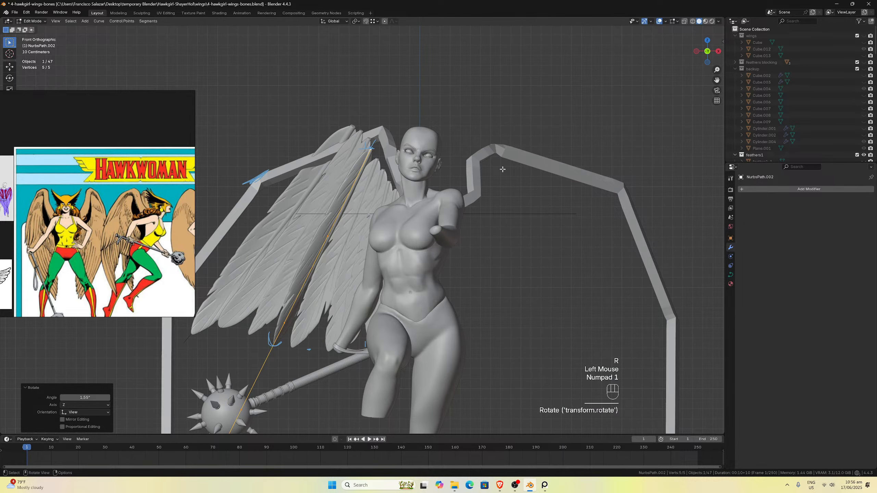
pyautogui.scroll(1, 430, 170)
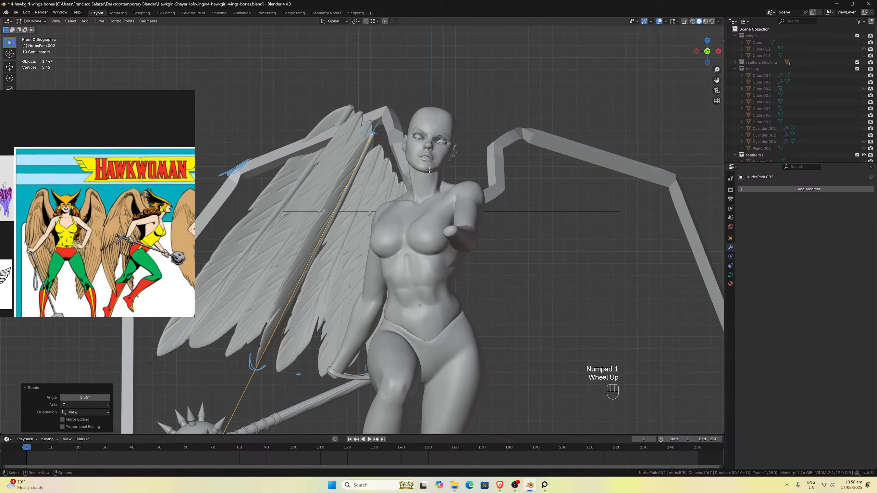
# Tilt all the path's control points by about -118° so the feather turns edge-on like its neighbours in the side view.
pyautogui.press('KP_3')
pyautogui.press('KP_1')
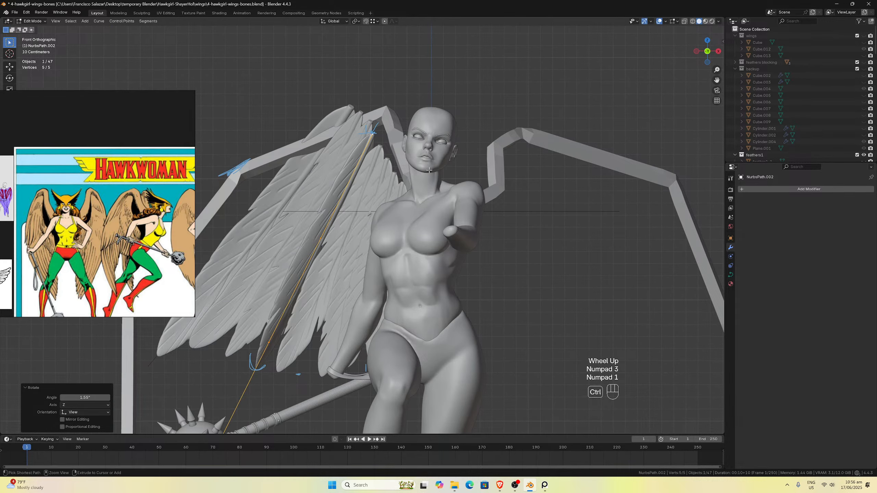
pyautogui.press('ctrl+KP_1')
pyautogui.press('ctrl+KP_3')
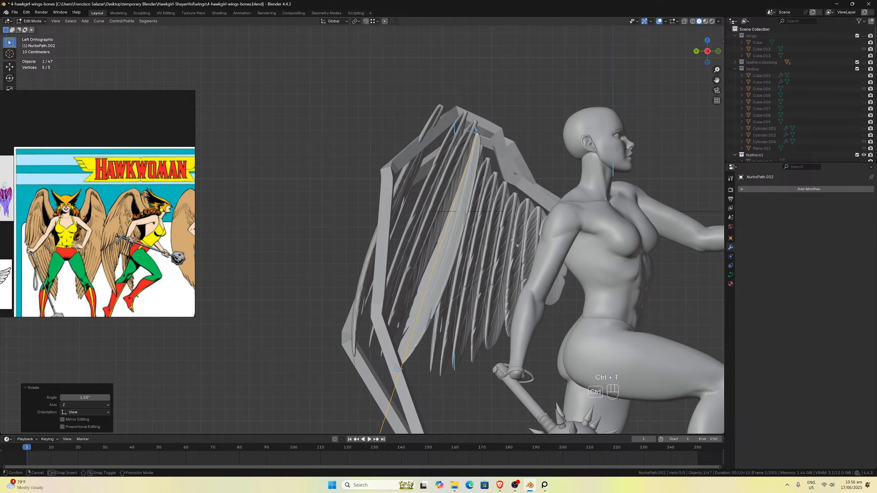
pyautogui.hotkey('ctrl', 't')
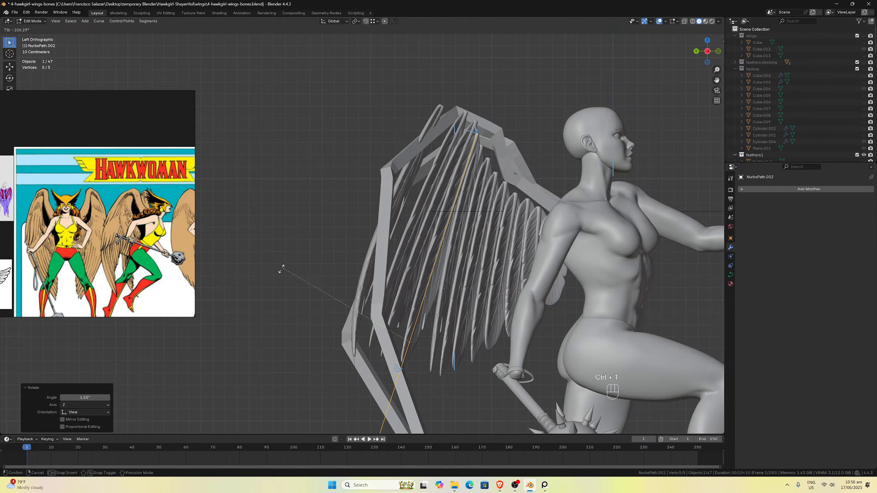
pyautogui.click(249, 287)
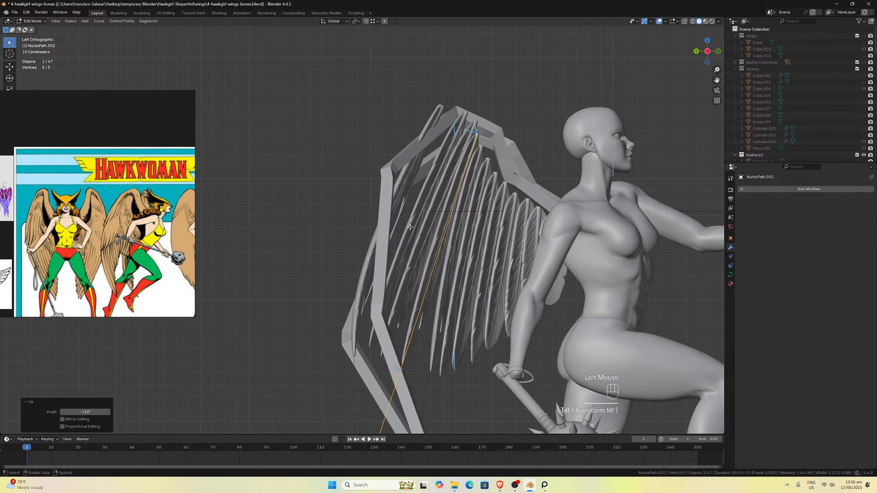
# Select the path's lowest end control point and move it forward, toward the figure's front, in the top view.
pyautogui.moveTo(250, 287); pyautogui.dragTo(391, 227, button='middle')
pyautogui.scroll(-2, 391, 226)
pyautogui.scroll(-3, 391, 226)
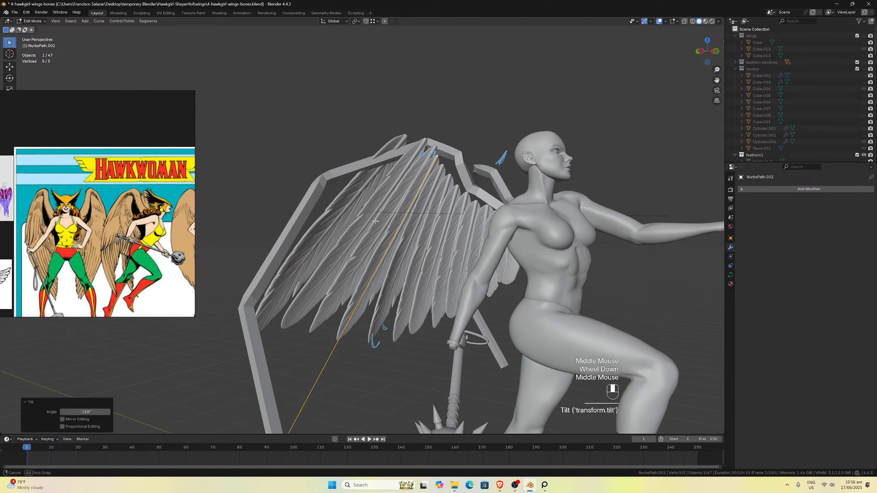
pyautogui.moveTo(352, 314); pyautogui.dragTo(354, 322, button='middle')
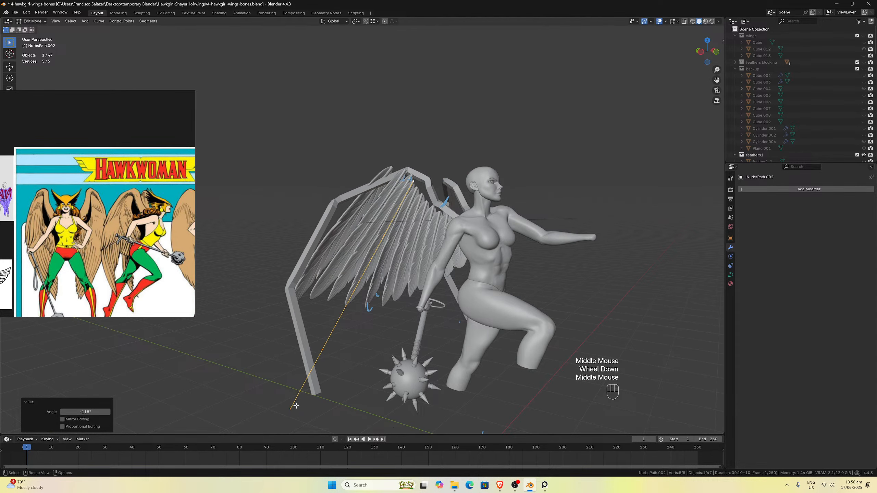
pyautogui.click(326, 352)
pyautogui.moveTo(339, 344); pyautogui.dragTo(359, 348, button='middle')
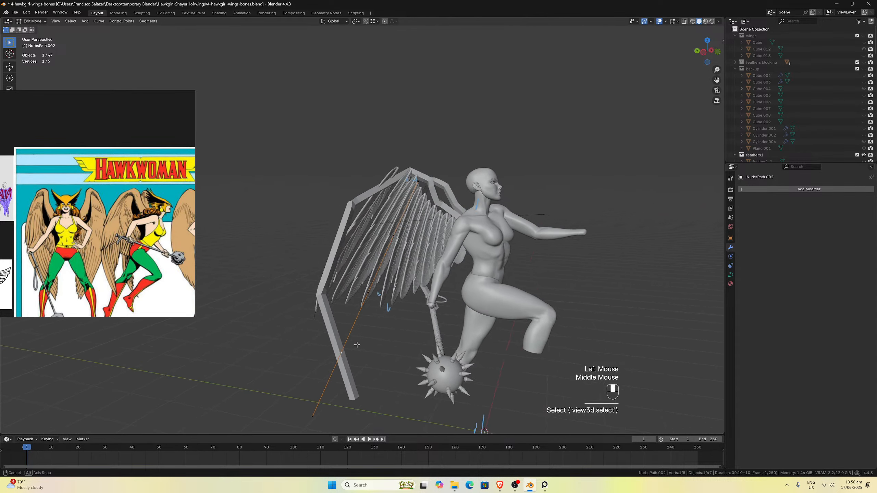
pyautogui.scroll(2, 359, 348)
pyautogui.scroll(-1, 374, 354)
pyautogui.click(325, 412)
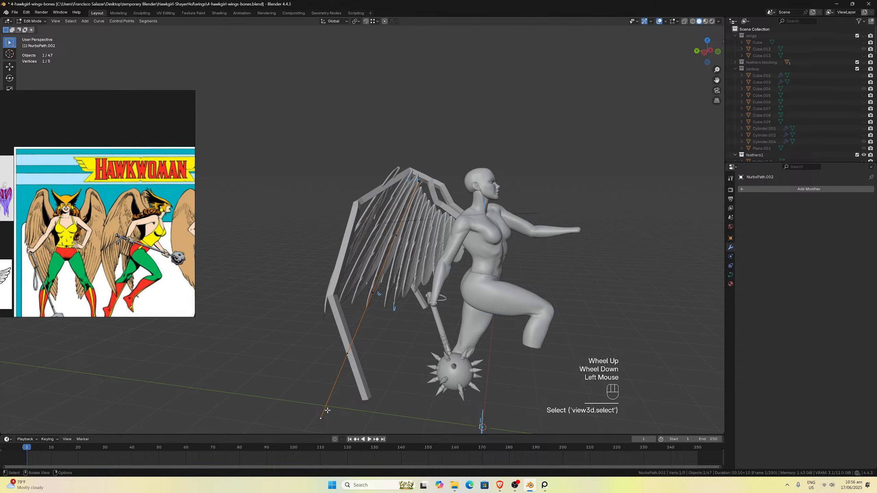
pyautogui.moveTo(325, 412); pyautogui.dragTo(349, 380, button='middle')
pyautogui.press('KP_7')
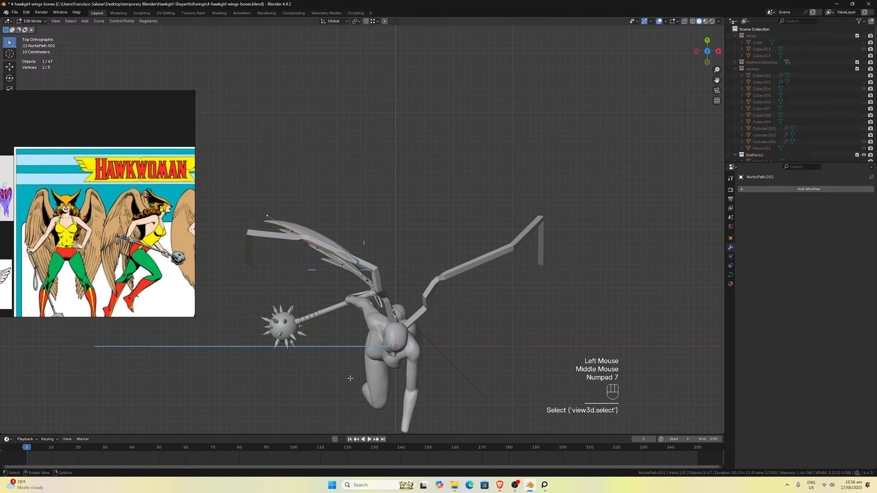
pyautogui.press('KP_9')
pyautogui.press('KP_7')
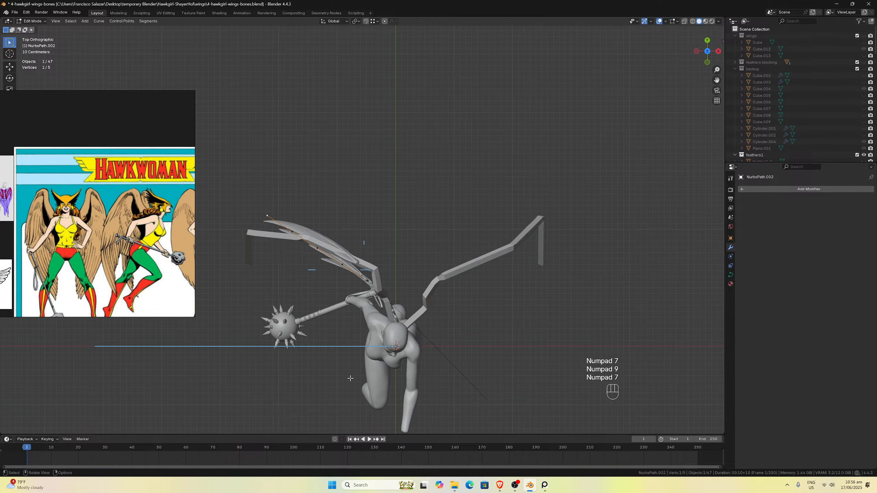
pyautogui.click(270, 215)
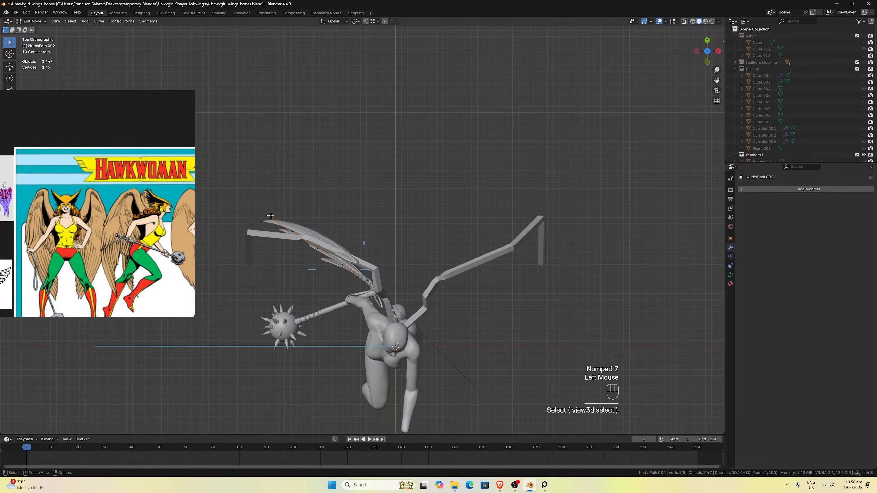
pyautogui.press('g')
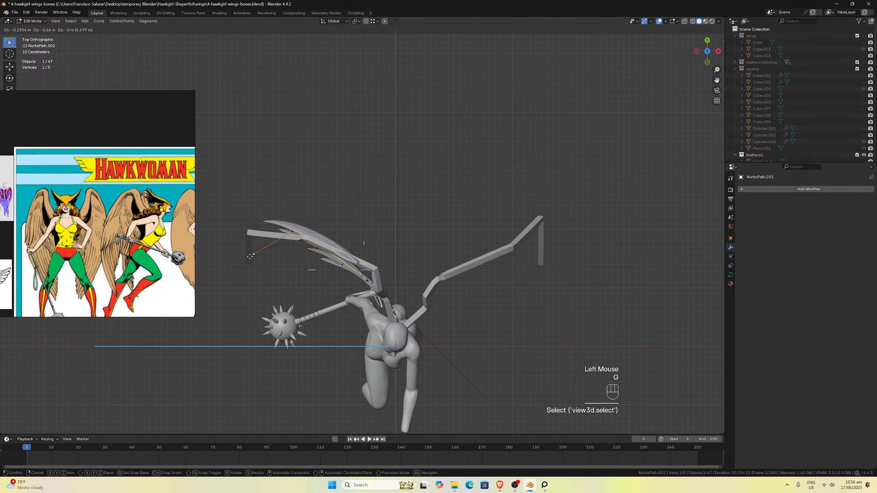
pyautogui.click(289, 230)
# Move the next two control points up the path forward in the top view to bend it along the wing's curve.
pyautogui.click(294, 231)
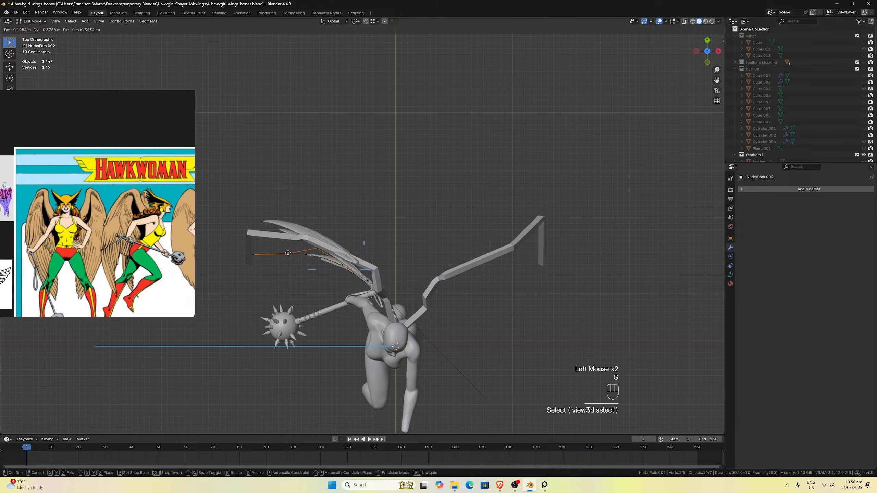
pyautogui.click(287, 240)
pyautogui.click(317, 248)
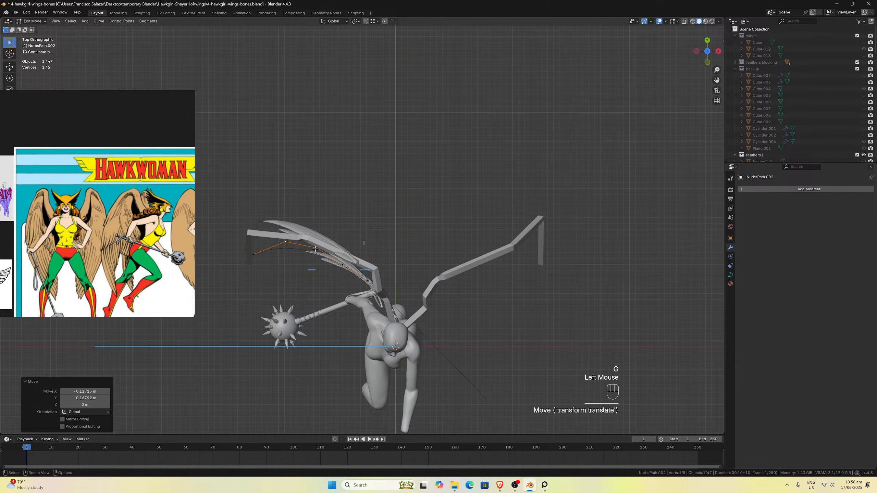
pyautogui.press('g')
pyautogui.click(318, 255)
# Move the path's middle control point forward along Y by about 0.12 m.
pyautogui.moveTo(318, 255); pyautogui.dragTo(470, 266, button='middle')
pyautogui.scroll(-2, 380, 262)
pyautogui.scroll(2, 435, 295)
pyautogui.click(436, 294)
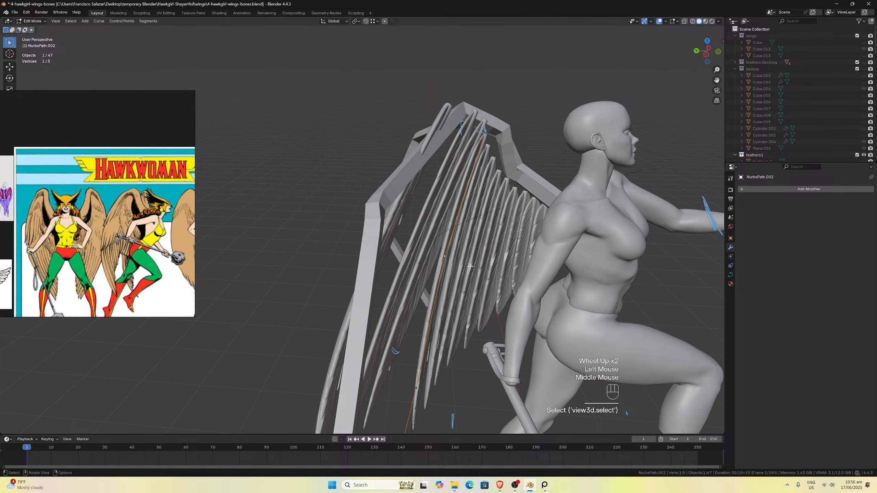
pyautogui.scroll(-2, 468, 279)
pyautogui.click(410, 354)
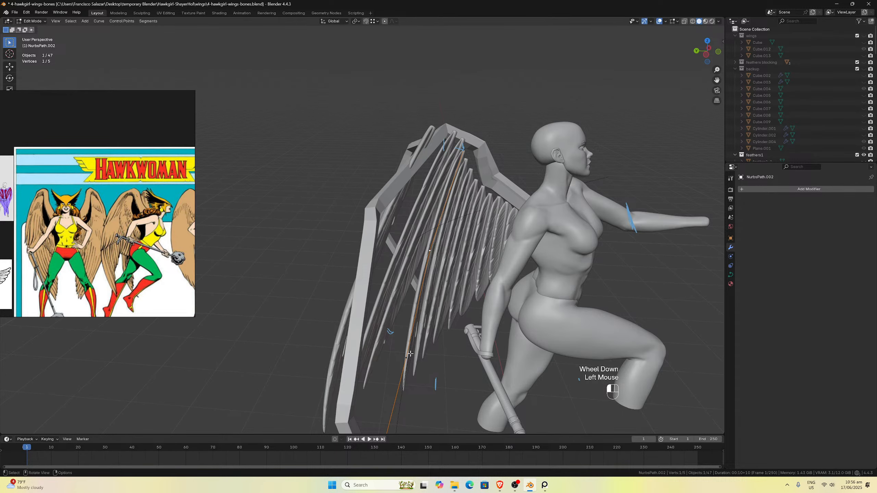
pyautogui.press('g')
pyautogui.press('y')
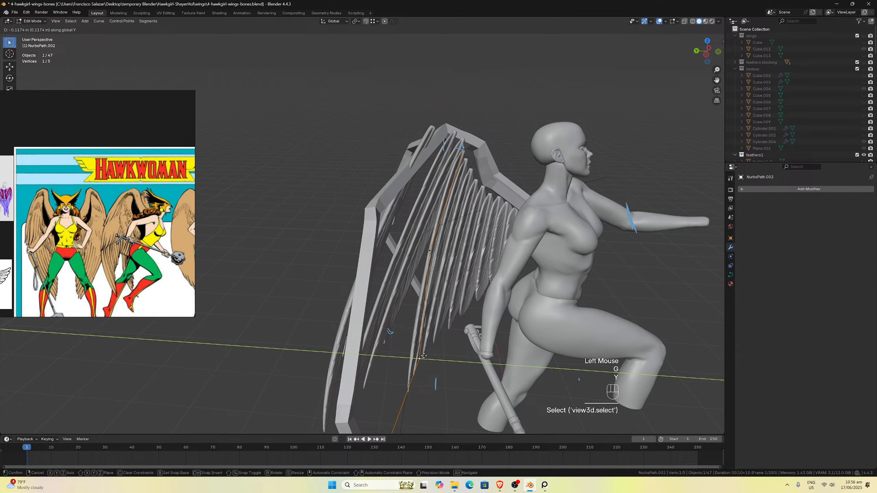
pyautogui.click(422, 356)
# Move the control point just below the middle one forward along Y to smooth the lower part of the path.
pyautogui.scroll(-2, 388, 374)
pyautogui.click(373, 391)
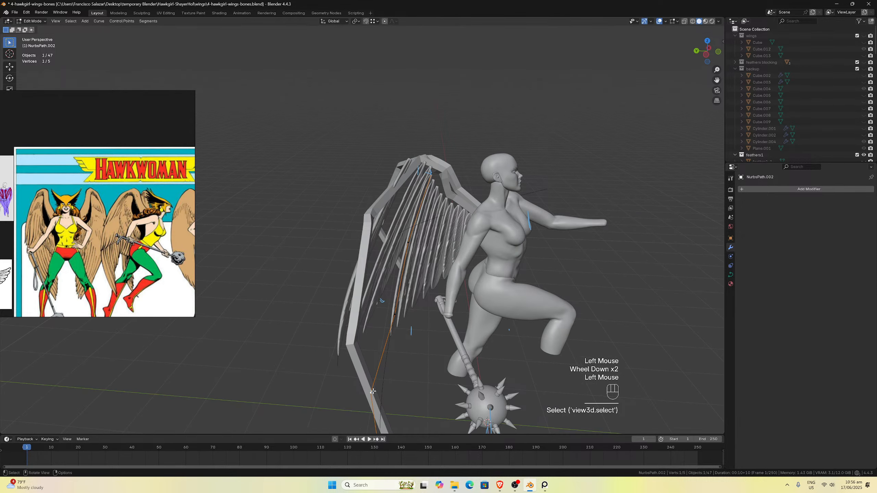
pyautogui.press('g')
pyautogui.press('y')
pyautogui.click(397, 313)
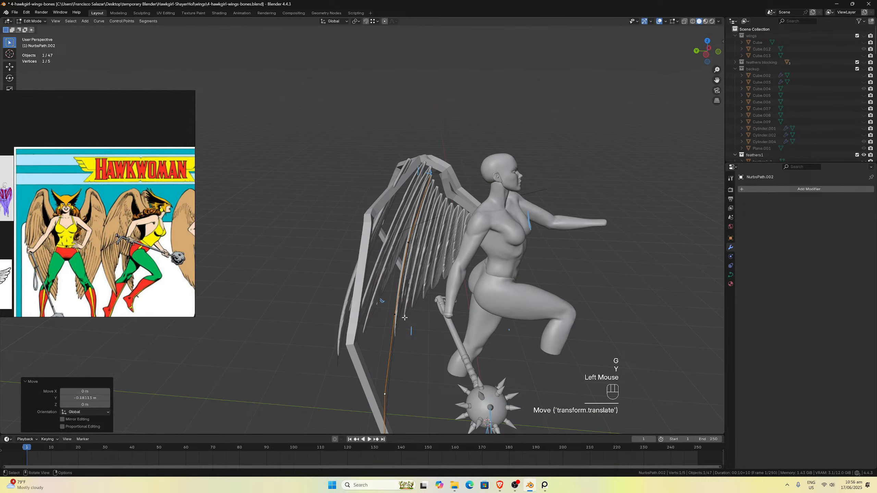
# Move the path's middle control point back along Y by about 0.075 m.
pyautogui.click(399, 310)
pyautogui.press('g')
pyautogui.press('y')
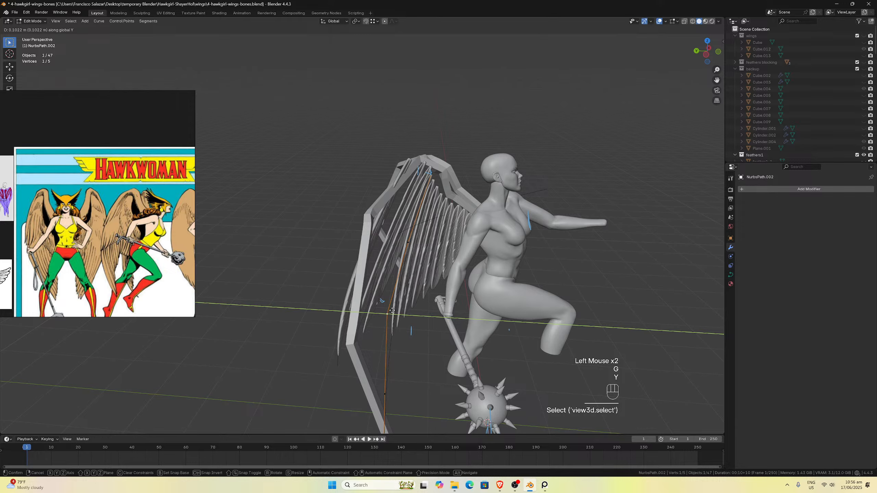
pyautogui.click(393, 312)
# Tilt the path's two uppermost control points slightly, then compare the feather without and with that tilt, keeping the tilt.
pyautogui.moveTo(394, 311); pyautogui.dragTo(445, 252, button='middle')
pyautogui.scroll(3, 362, 316)
pyautogui.scroll(1, 362, 316)
pyautogui.scroll(-3, 455, 228)
pyautogui.scroll(4, 445, 252)
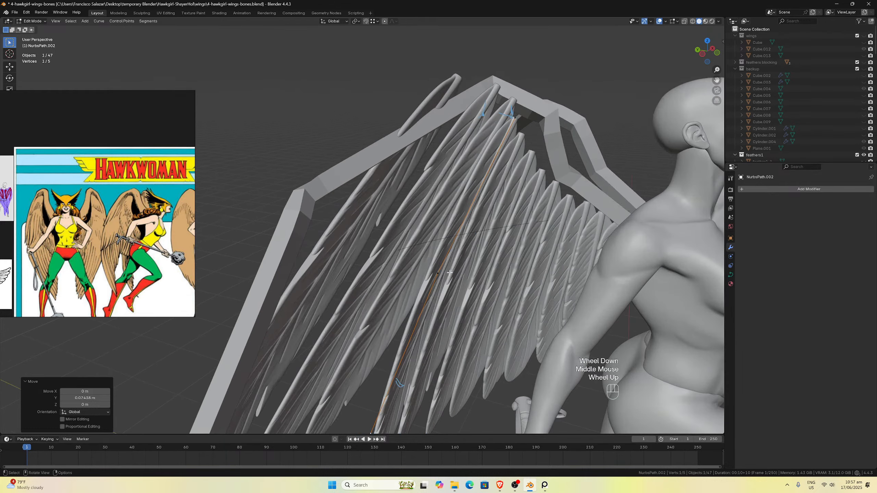
pyautogui.click(441, 269)
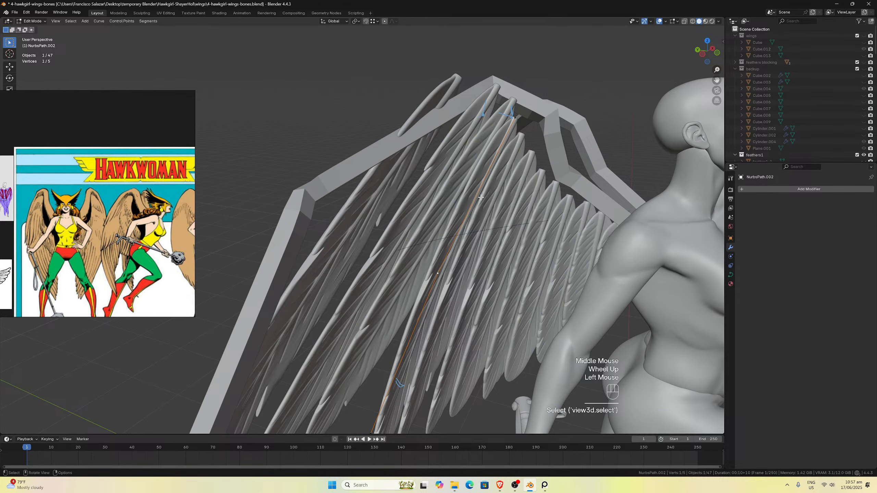
pyautogui.keyDown('shift'); pyautogui.click(504, 129); pyautogui.keyUp('shift')
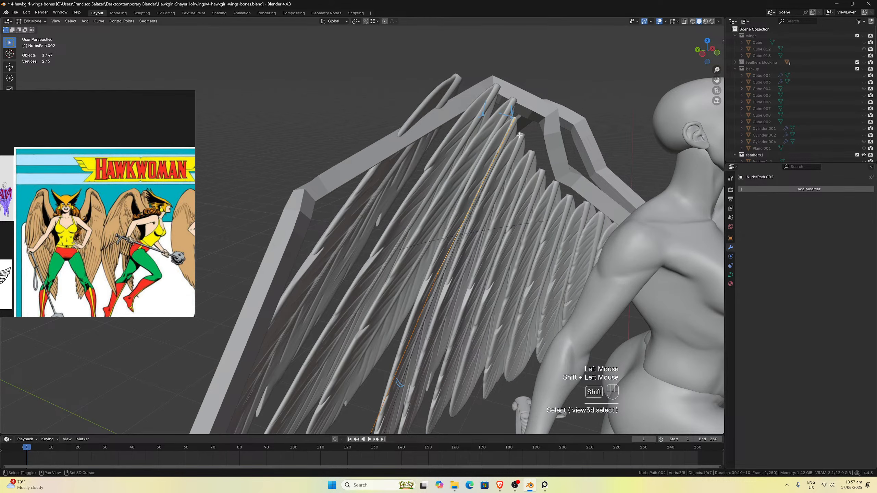
pyautogui.hotkey('ctrl', 't')
pyautogui.click(520, 184)
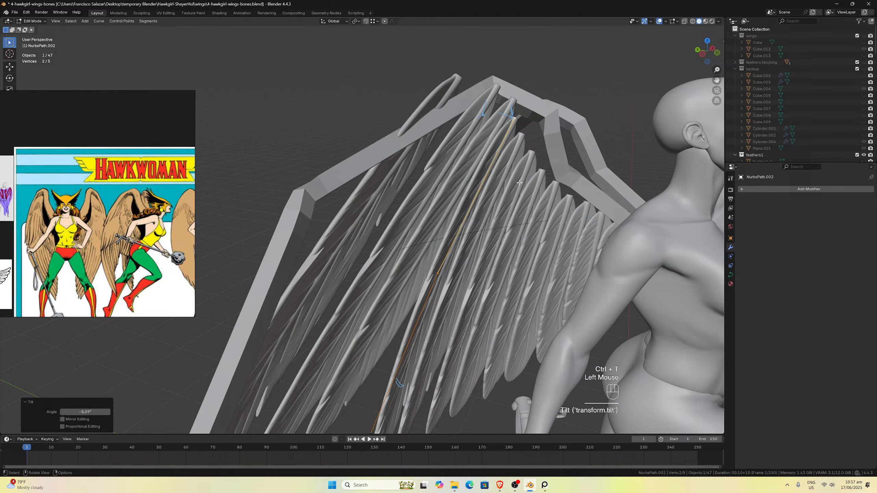
pyautogui.moveTo(520, 185); pyautogui.dragTo(515, 210, button='middle')
pyautogui.hotkey('ctrl', 'z')
pyautogui.scroll(-1, 494, 241)
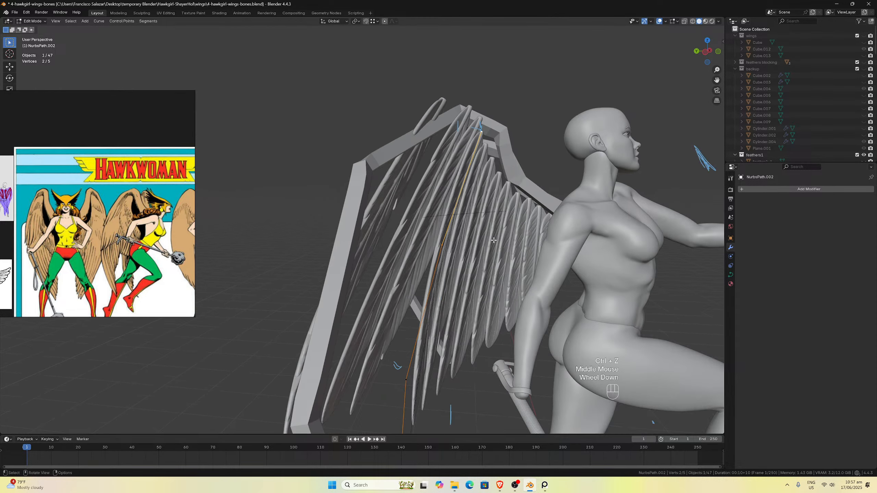
pyautogui.hotkey('ctrl', 'shift', 'z')
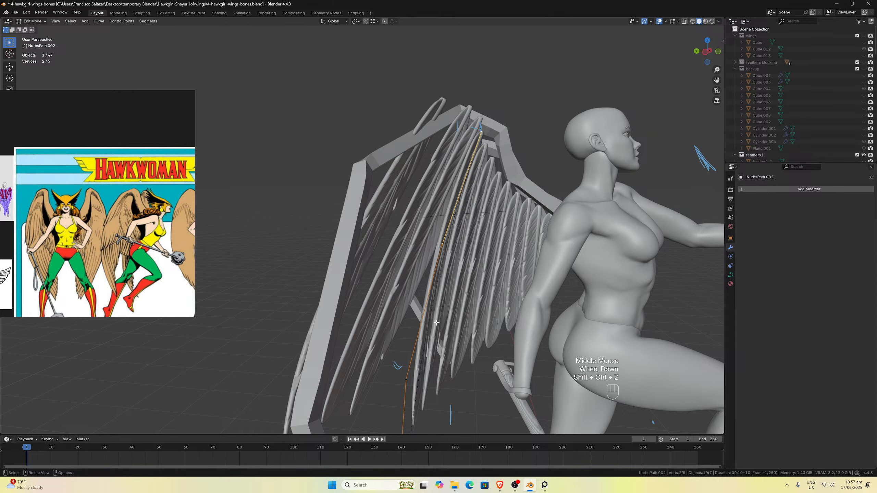
# Move the path's middle control point forward along Y by about 0.045 m and adjust its tilt.
pyautogui.click(410, 375)
pyautogui.press('g')
pyautogui.press('y')
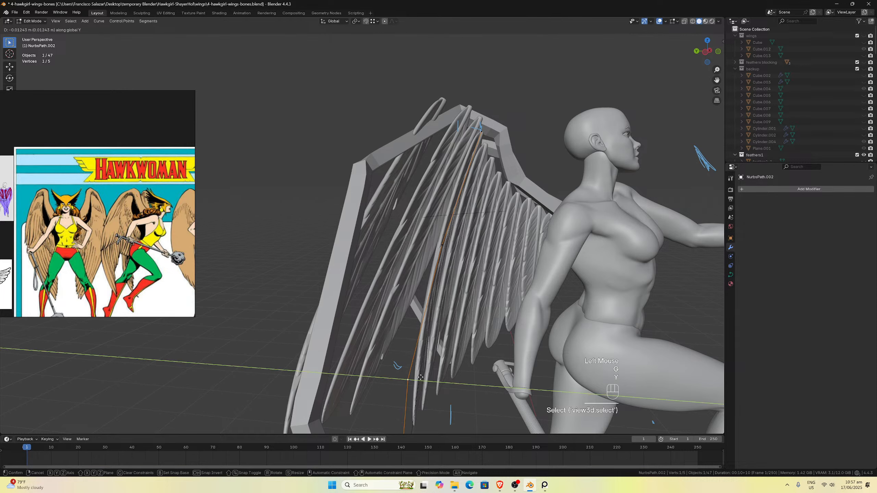
pyautogui.click(425, 380)
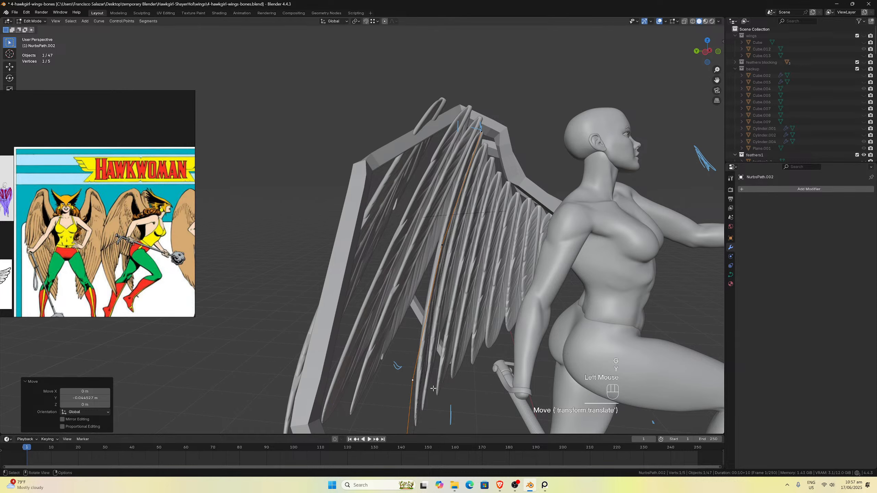
pyautogui.hotkey('ctrl', 't')
pyautogui.click(428, 356)
# Move the path's second control point from its upper end forward along Y by about 0.04 m.
pyautogui.click(445, 242)
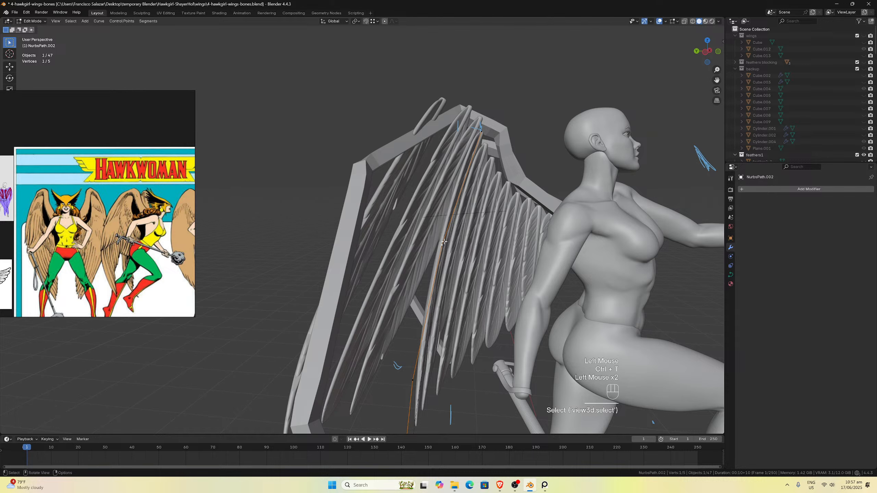
pyautogui.press('g')
pyautogui.press('y')
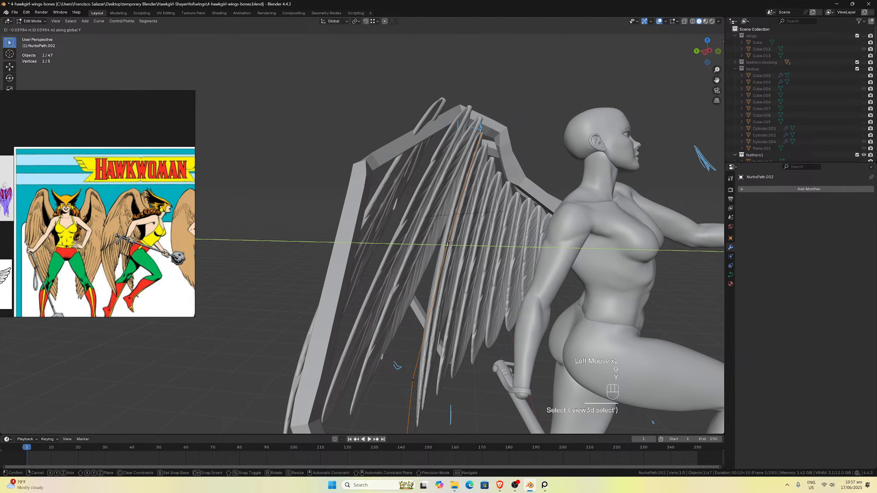
pyautogui.click(449, 244)
# Check the adjusted feather's curve against its neighbours up close and in the front and right orthographic views.
pyautogui.moveTo(449, 244); pyautogui.dragTo(398, 229, button='middle')
pyautogui.scroll(3, 399, 229)
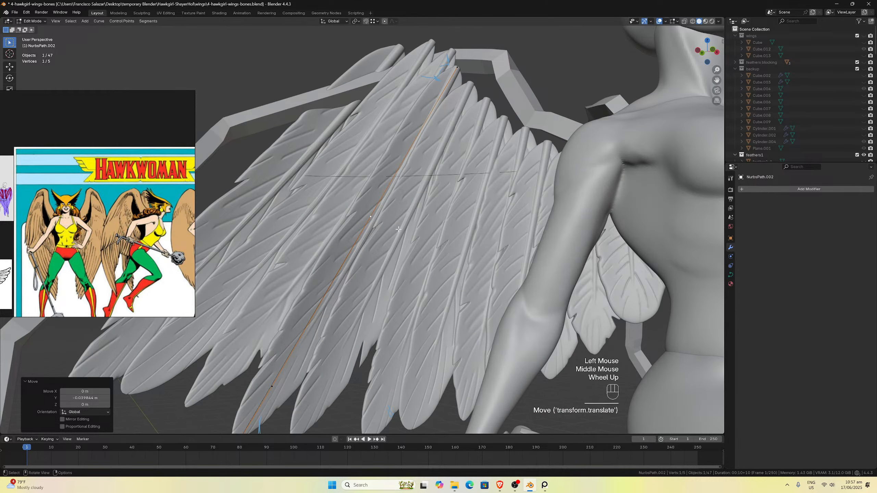
pyautogui.press('KP_1')
pyautogui.scroll(-3, 370, 233)
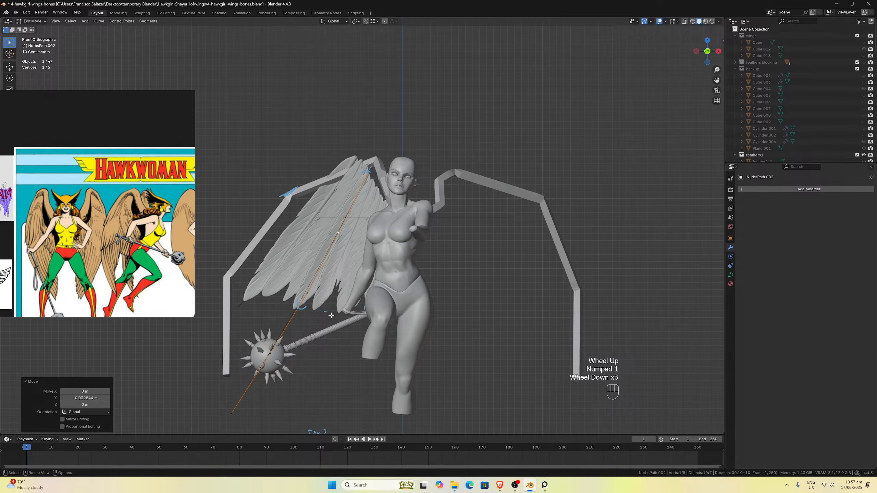
pyautogui.scroll(1, 326, 325)
pyautogui.moveTo(326, 325); pyautogui.dragTo(393, 272, button='middle')
pyautogui.press('KP_3')
pyautogui.press('KP_1')
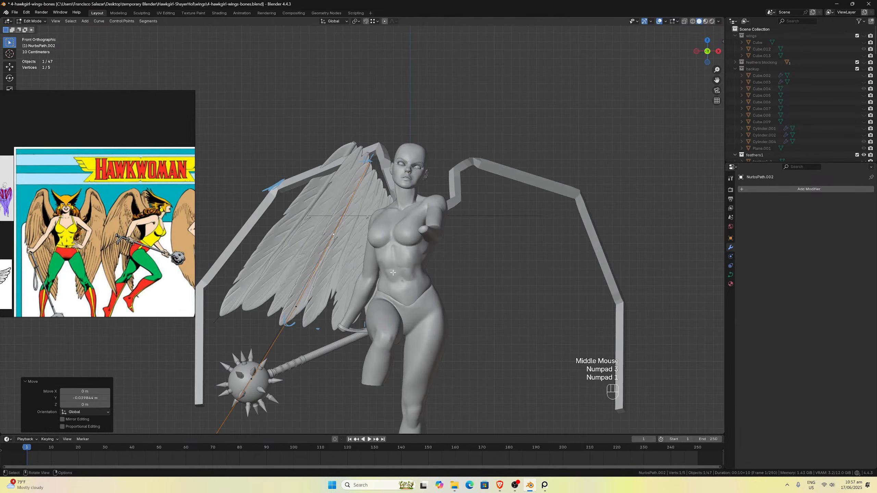
pyautogui.press('KP_3')
pyautogui.press('KP_1')
# Save the file, return to Object Mode with feather Cube.025 selected, and save again.
pyautogui.hotkey('ctrl', 's')
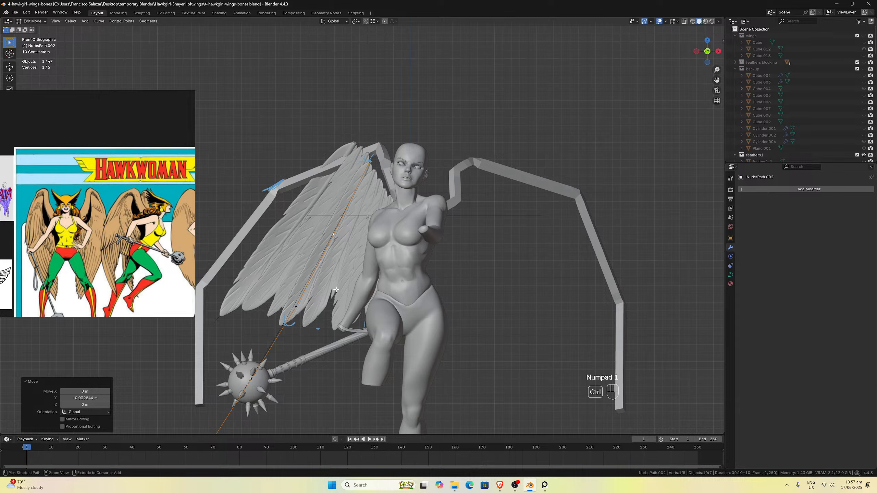
pyautogui.press('Tab')
pyautogui.click(305, 261)
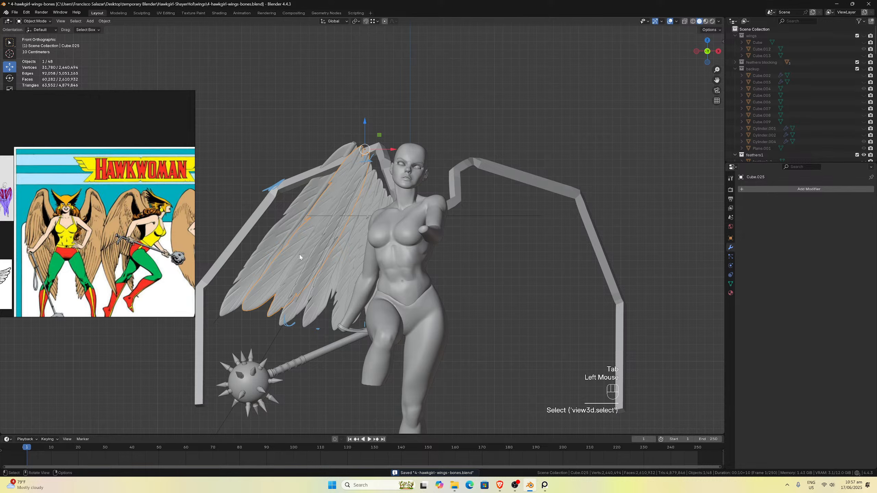
pyautogui.moveTo(299, 256); pyautogui.dragTo(341, 257, button='middle')
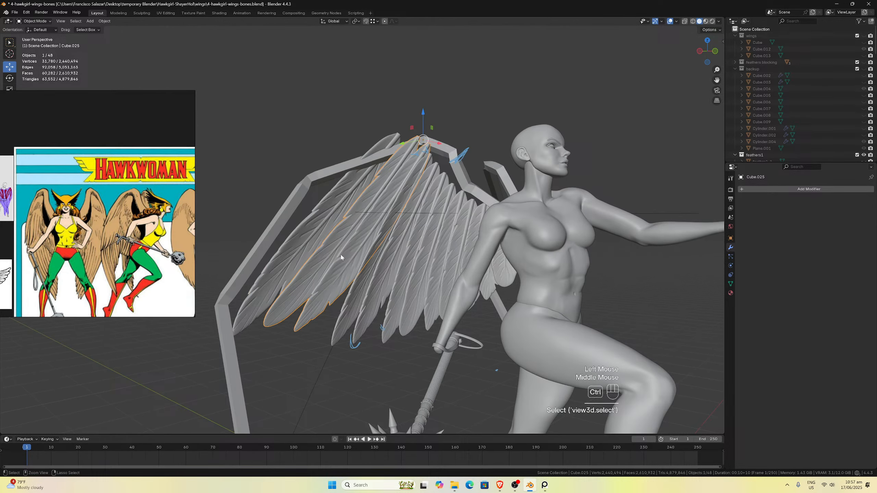
pyautogui.hotkey('ctrl', 's')
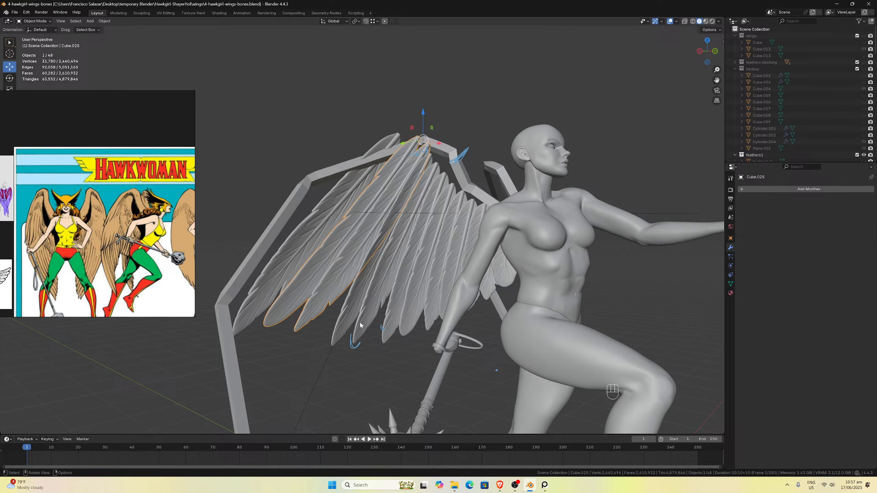
# Inspect the row of placed feathers from the side, back and front for overlap and flow.
pyautogui.moveTo(360, 324); pyautogui.dragTo(386, 334, button='middle')
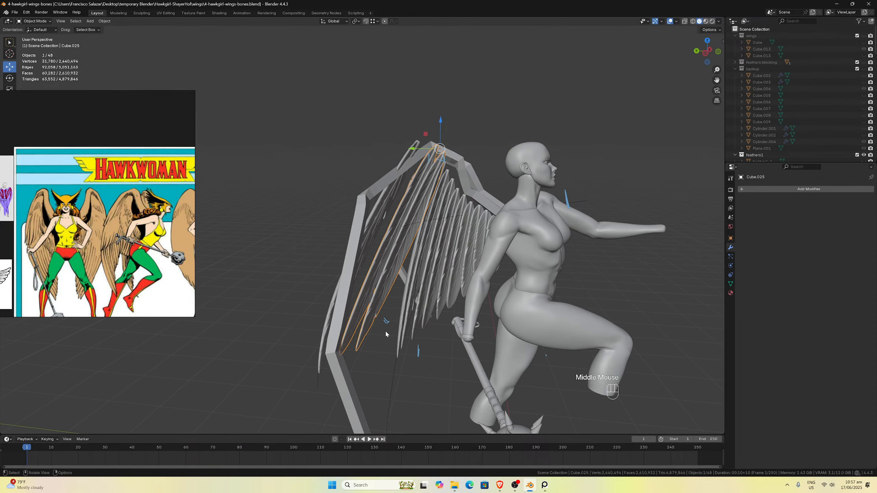
pyautogui.scroll(1, 386, 334)
pyautogui.press('KP_3')
pyautogui.press('ctrl+KP_1')
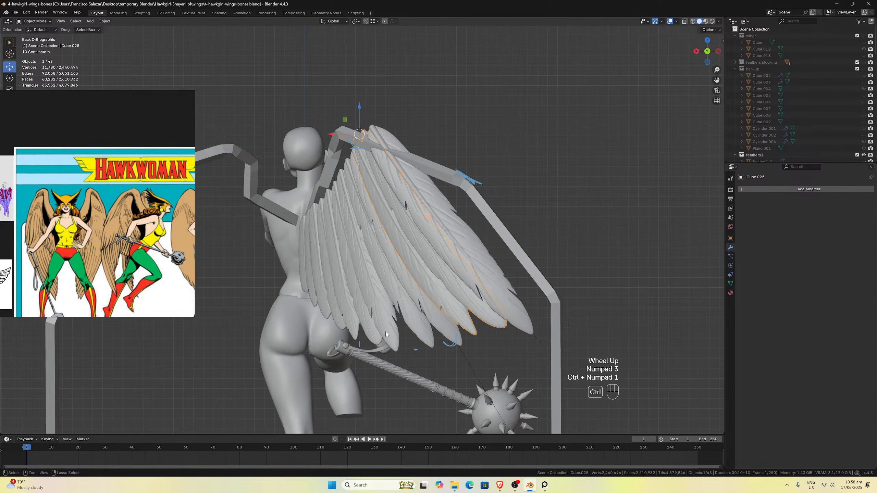
pyautogui.press('KP_3')
pyautogui.press('ctrl+KP_3')
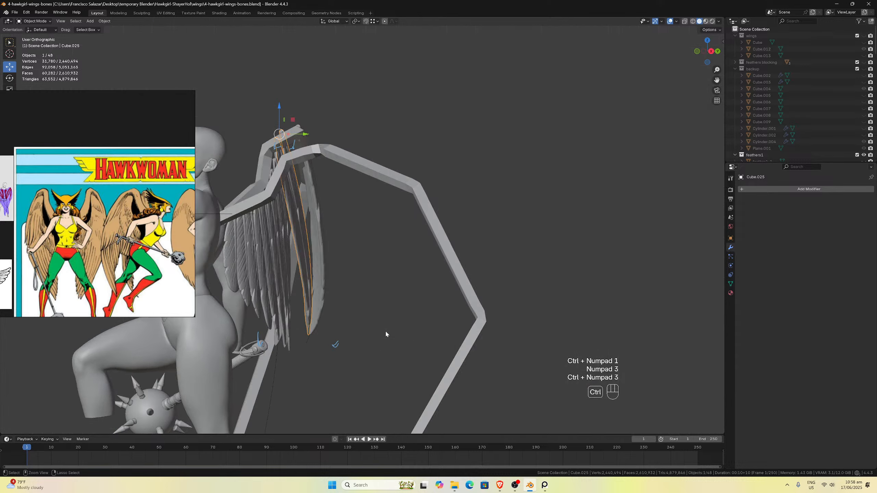
pyautogui.press('KP_1')
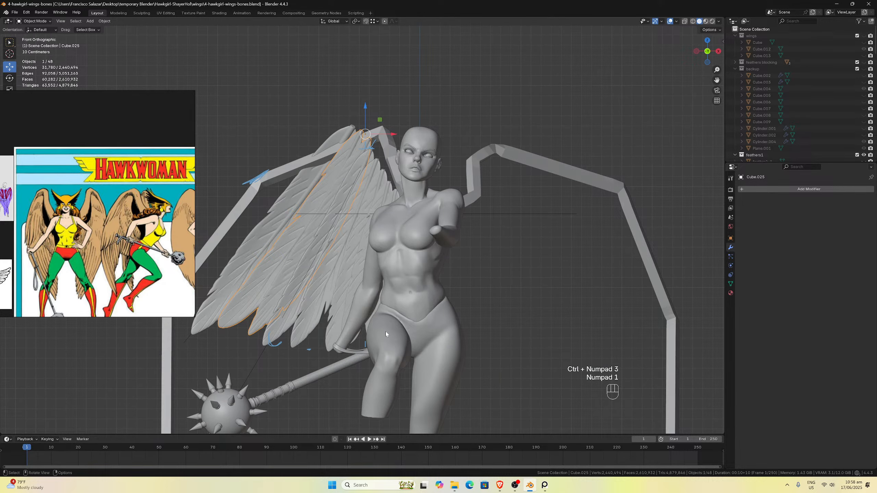
# Erase the blue annotation marks around the feather tips, the wing's upper joint and the hand, then deselect the feather.
pyautogui.press('d')
pyautogui.moveTo(264, 344)
pyautogui.mouseDown(button='right')
pyautogui.moveTo(296, 337)
pyautogui.moveTo(321, 346)
pyautogui.moveTo(283, 341)
pyautogui.mouseUp(button='right')
pyautogui.moveTo(357, 157)
pyautogui.mouseDown(button='right')
pyautogui.moveTo(380, 131)
pyautogui.moveTo(373, 149)
pyautogui.mouseUp(button='right')
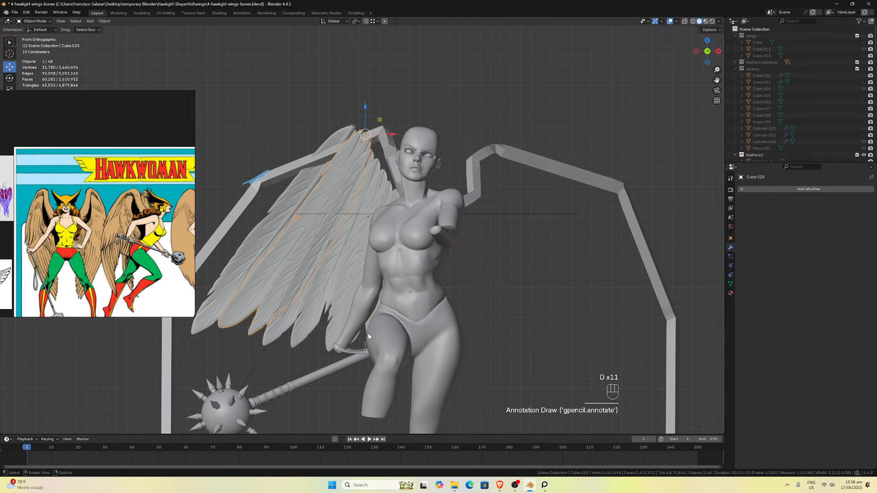
pyautogui.moveTo(371, 334); pyautogui.dragTo(375, 356, button='right')
pyautogui.scroll(-1, 393, 285)
pyautogui.scroll(1, 401, 262)
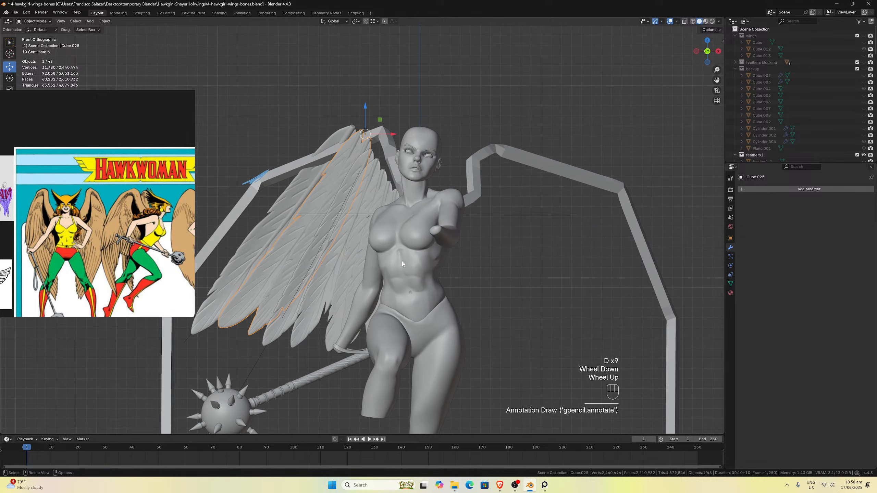
pyautogui.click(436, 95)
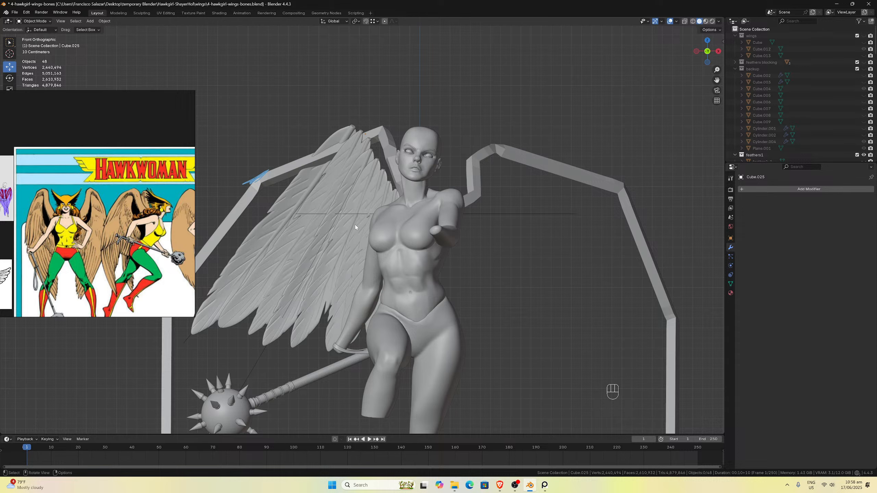
# Select feather Cube.025 and examine how it sits in the wing from perspective, left, right, back and front views.
pyautogui.click(301, 289)
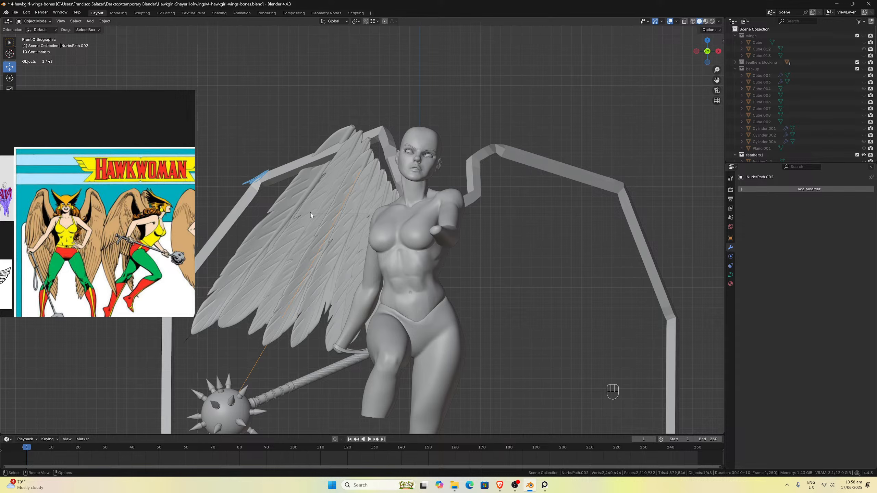
pyautogui.click(295, 241)
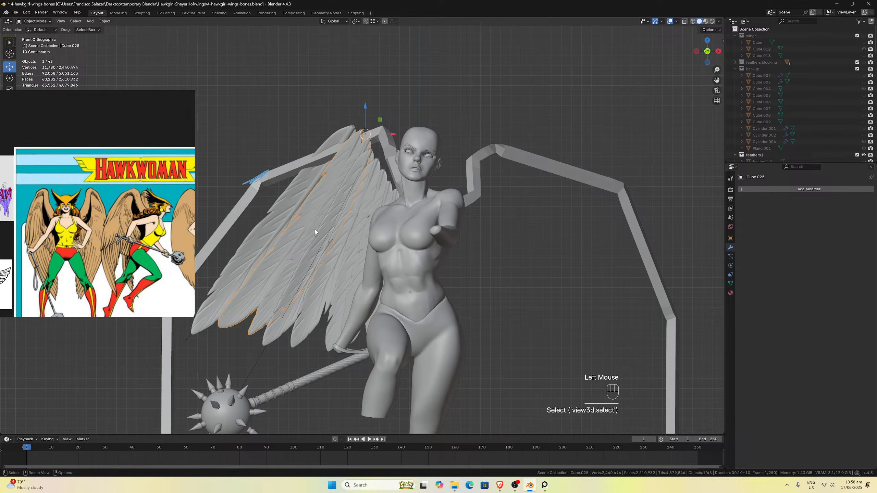
pyautogui.moveTo(295, 241); pyautogui.dragTo(347, 239, button='middle')
pyautogui.scroll(-2, 346, 239)
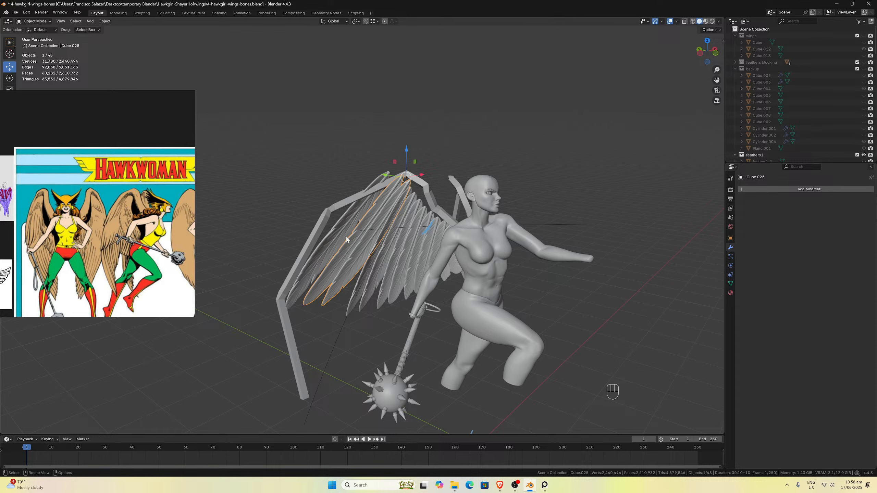
pyautogui.press('KP_3')
pyautogui.press('KP_3')
pyautogui.press('KP_1')
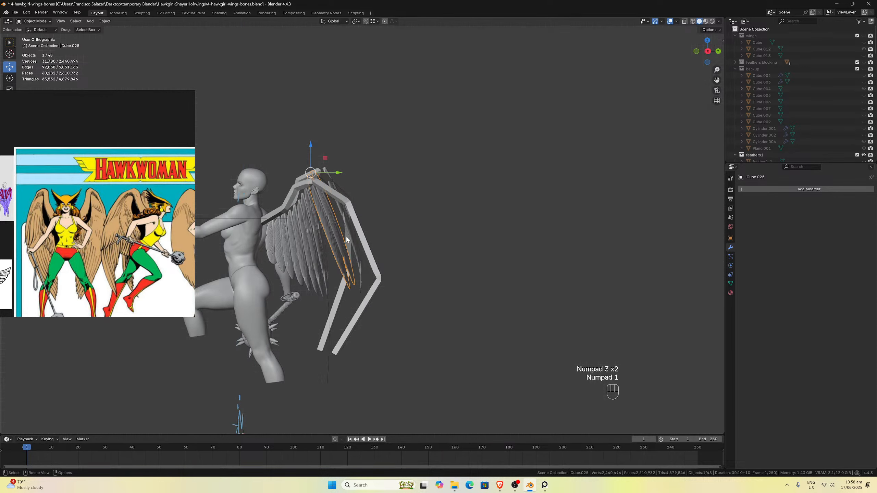
pyautogui.press('ctrl+KP_3')
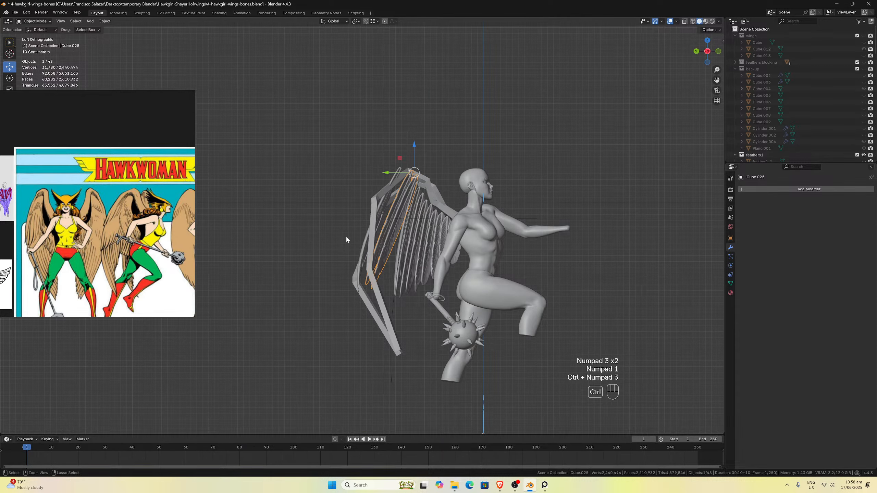
pyautogui.press('ctrl+KP_3')
pyautogui.press('ctrl+KP_1')
pyautogui.press('KP_3')
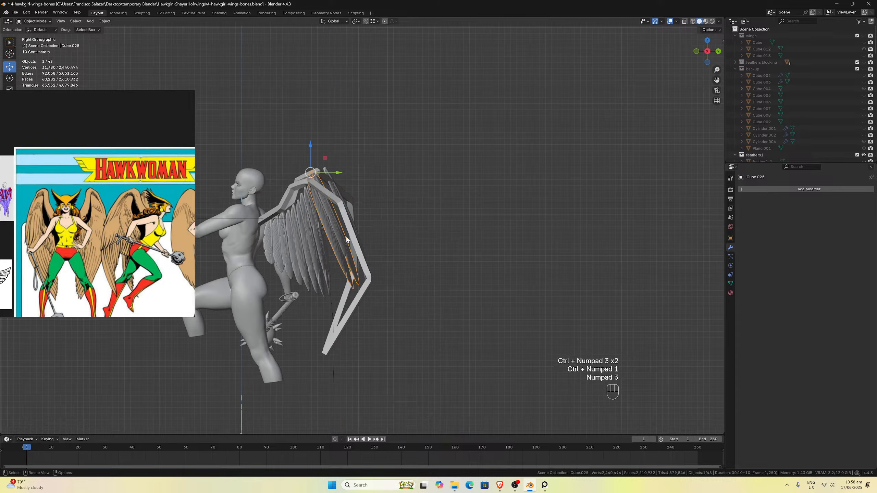
pyautogui.press('ctrl+KP_1')
pyautogui.press('KP_1')
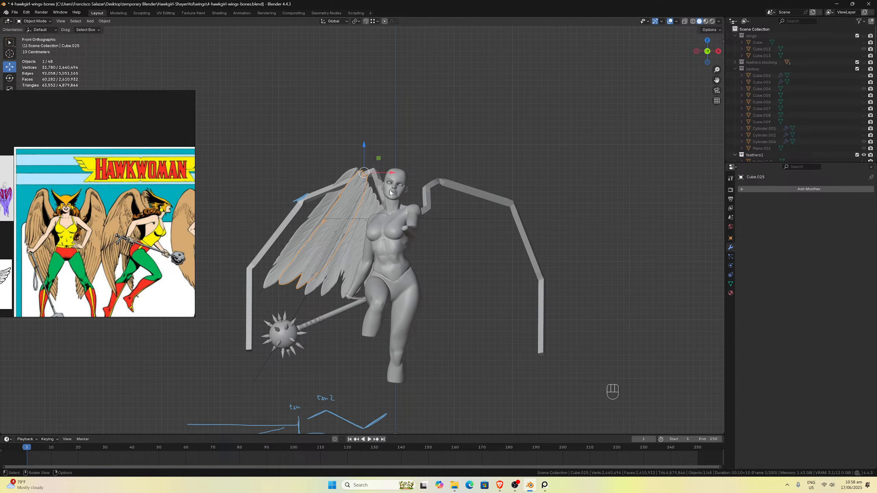
# Move the Hawkwoman reference image window further away from the wing model.
pyautogui.scroll(3, 390, 192)
pyautogui.moveTo(712, 82); pyautogui.dragTo(193, 69)
pyautogui.moveTo(135, 101); pyautogui.dragTo(96, 151)
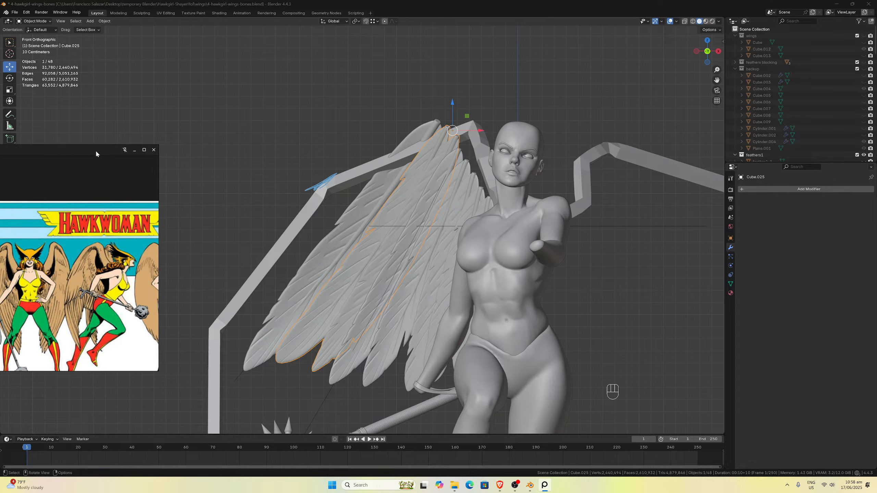
# Compare the whole feathered wing with the wing bones and the reference from front, back and left views.
pyautogui.scroll(-4, 405, 249)
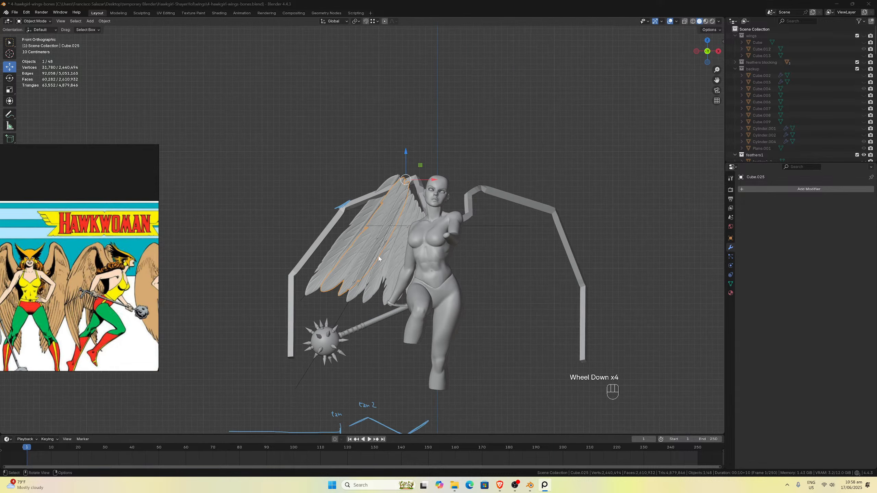
pyautogui.moveTo(406, 248); pyautogui.dragTo(366, 257, button='middle')
pyautogui.scroll(-3, 377, 263)
pyautogui.scroll(2, 365, 255)
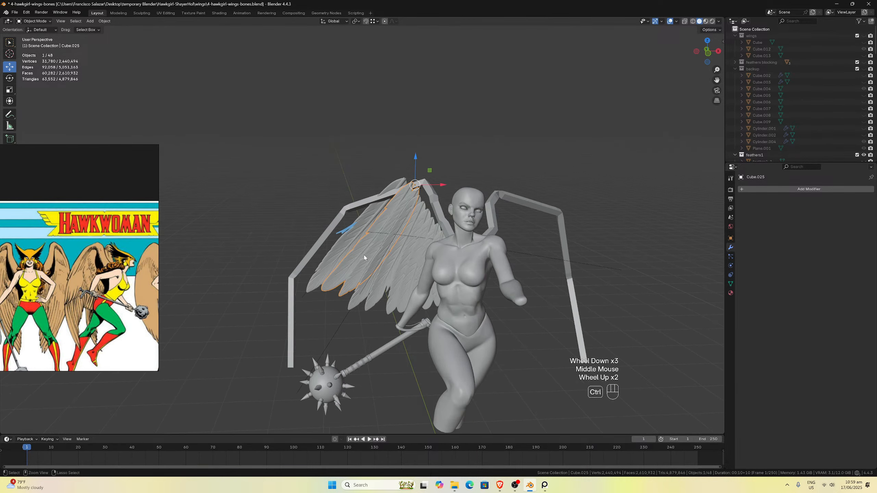
pyautogui.press('ctrl+KP_1')
pyautogui.press('KP_3')
pyautogui.press('ctrl+KP_1')
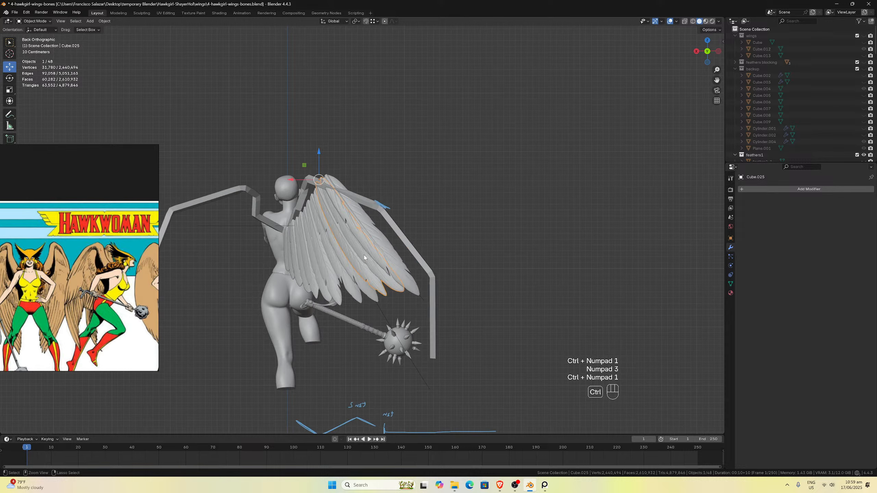
pyautogui.press('ctrl+KP_3')
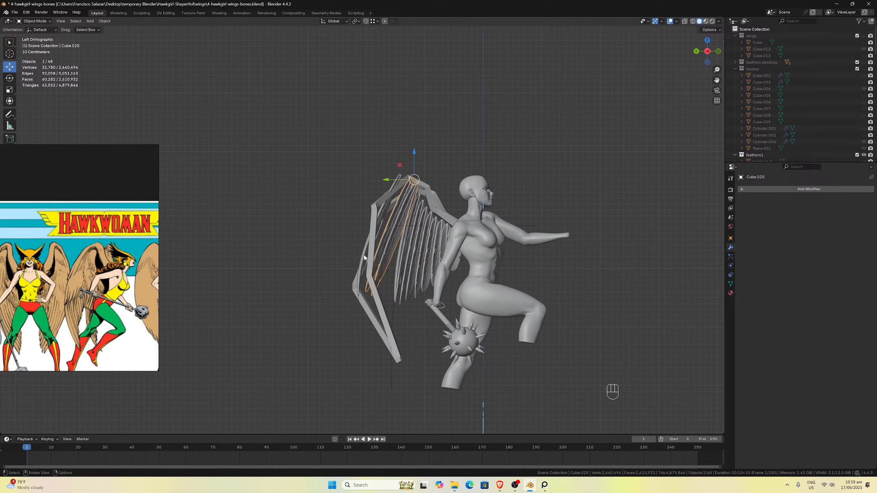
pyautogui.press('ctrl+KP_3')
pyautogui.press('KP_1')
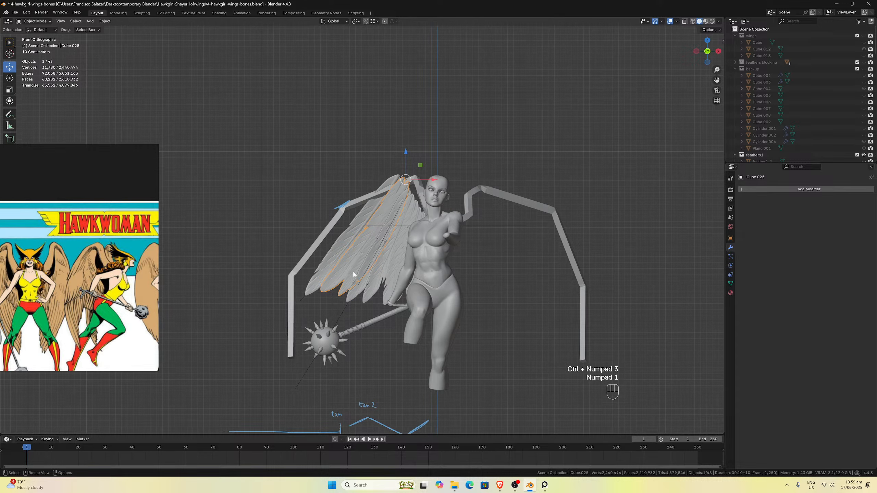
pyautogui.scroll(3, 356, 278)
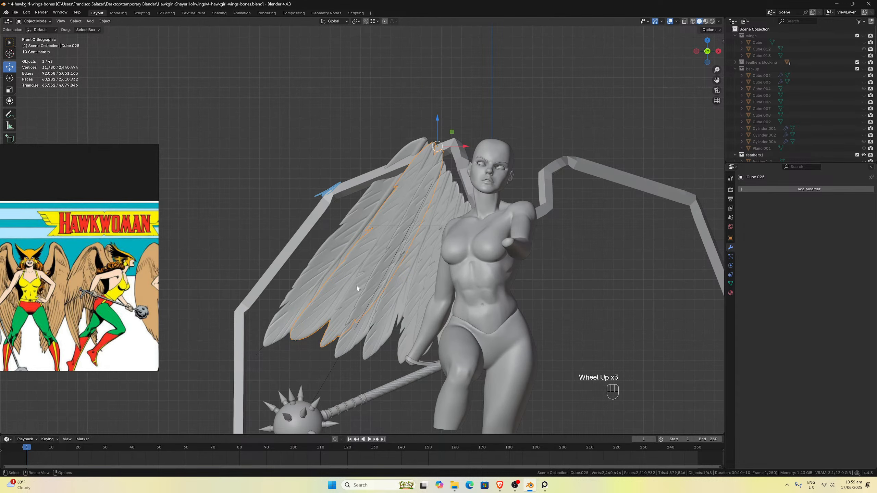
pyautogui.moveTo(354, 294)
pyautogui.mouseDown(button='middle')
pyautogui.moveTo(389, 304)
pyautogui.moveTo(412, 297)
pyautogui.moveTo(369, 298)
pyautogui.mouseUp(button='middle')
pyautogui.press('KP_1')
pyautogui.scroll(-3, 368, 299)
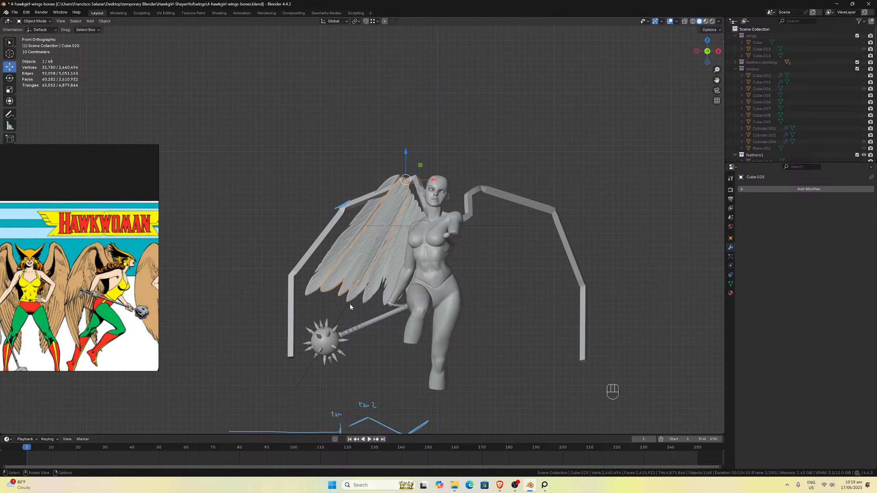
# Select the outermost feather, feather1_2.001, and inspect its undeformed mesh in Edit Mode before returning to the wing.
pyautogui.click(302, 292)
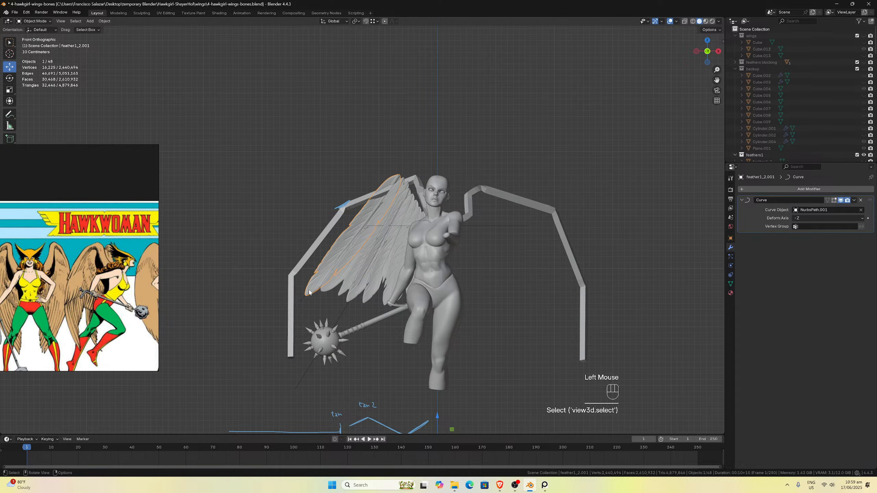
pyautogui.scroll(-2, 309, 292)
pyautogui.press('Tab')
pyautogui.scroll(-2, 406, 346)
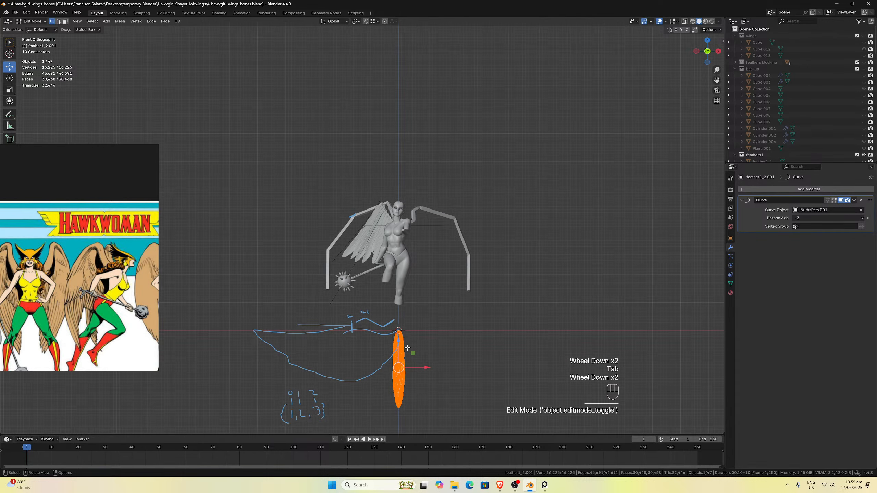
pyautogui.press('Tab')
pyautogui.scroll(3, 362, 253)
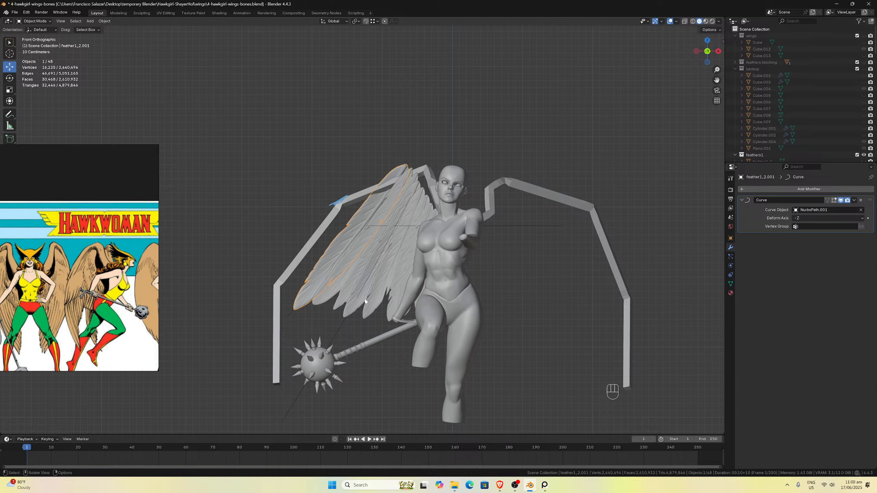
# Save the wing file.
pyautogui.press('ctrl')
pyautogui.hotkey('ctrl', 's')
pyautogui.scroll(1, 370, 307)
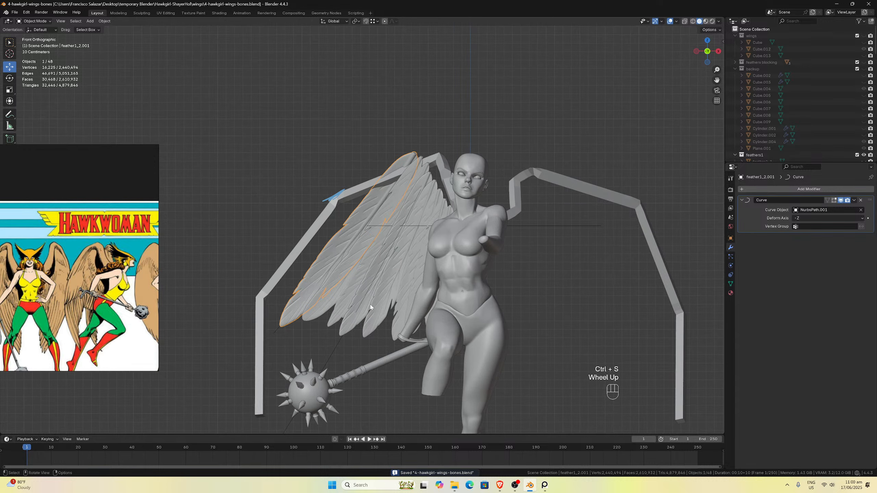
# Select the feather object Cube.025 and examine its placement in the wing from front, perspective and top views.
pyautogui.click(324, 314)
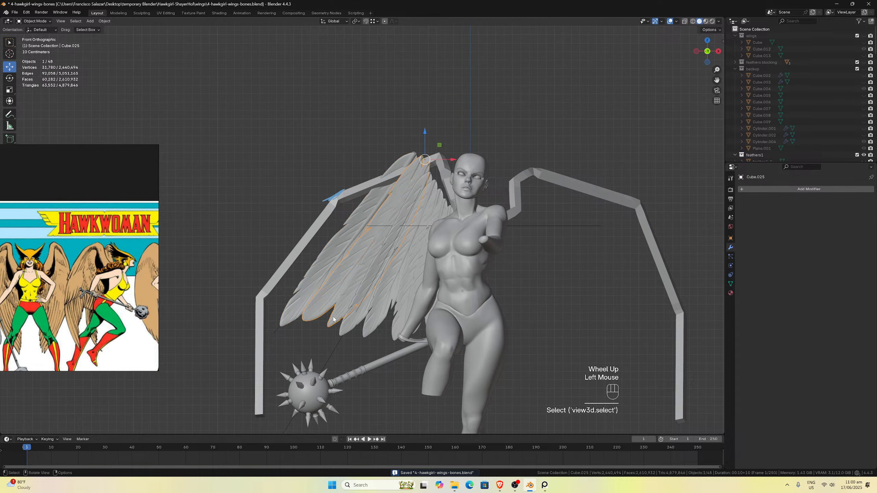
pyautogui.scroll(-2, 344, 325)
pyautogui.scroll(-2, 356, 329)
pyautogui.scroll(1, 414, 353)
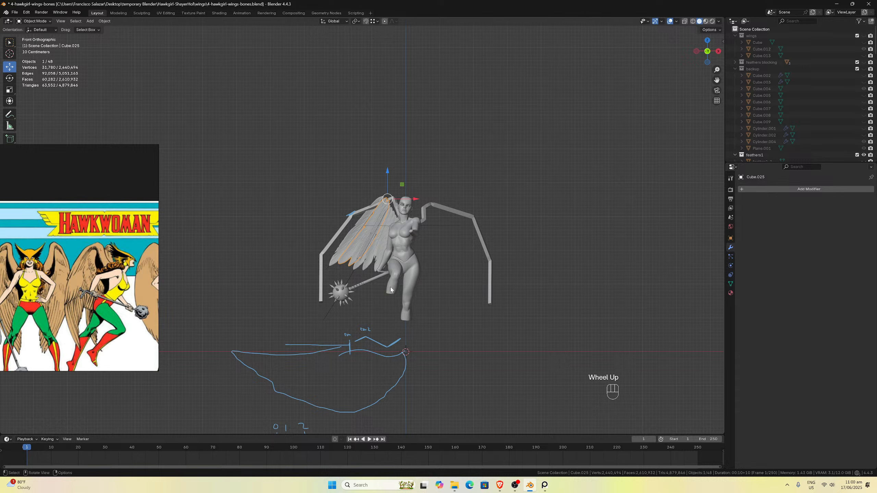
pyautogui.moveTo(404, 320); pyautogui.dragTo(400, 314, button='middle')
pyautogui.scroll(2, 400, 316)
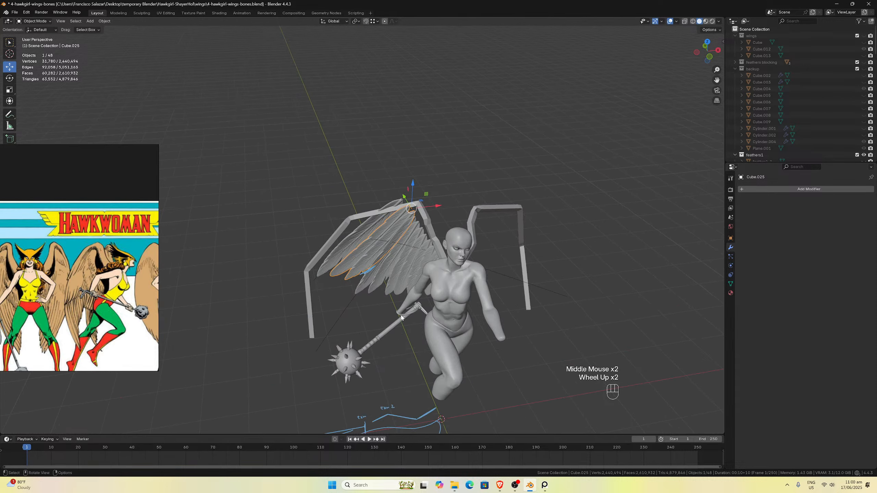
pyautogui.press('KP_7')
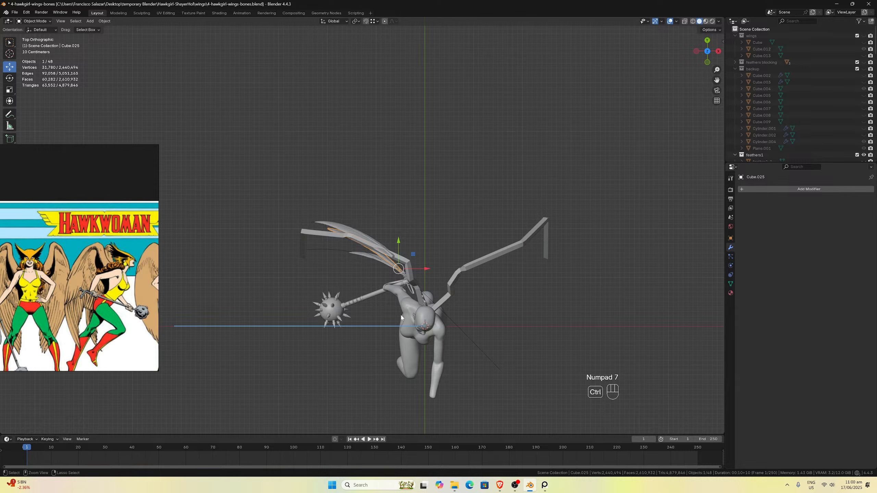
pyautogui.press('KP_1')
pyautogui.scroll(3, 415, 221)
pyautogui.scroll(1, 415, 219)
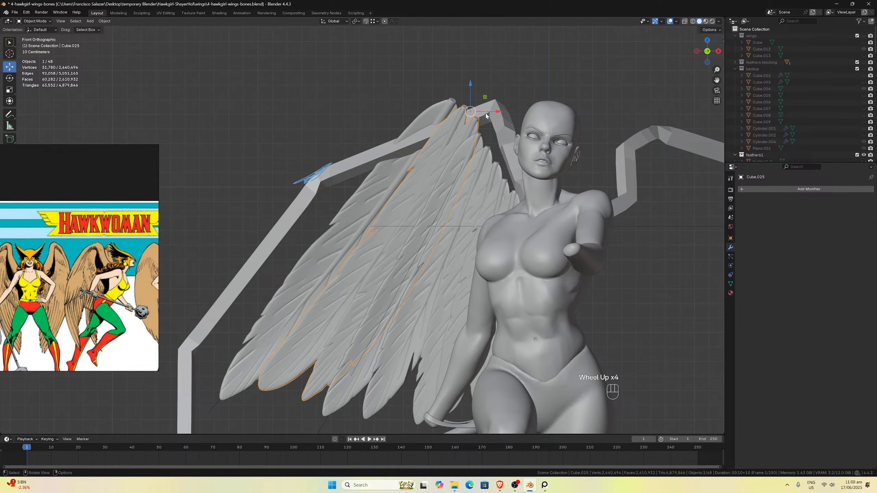
# Annotate the root and the two lower tips of feather object Cube.025 in the front view.
pyautogui.press('d')
pyautogui.moveTo(483, 121); pyautogui.dragTo(478, 113)
pyautogui.press('d')
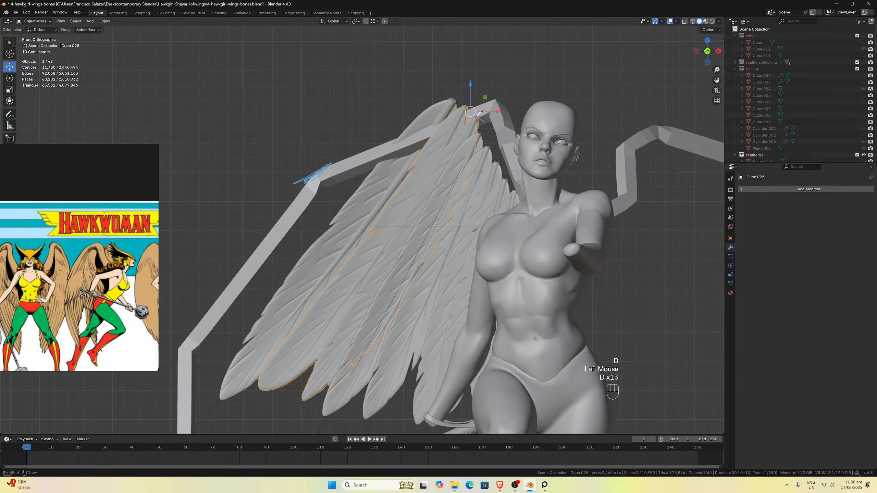
pyautogui.press('d')
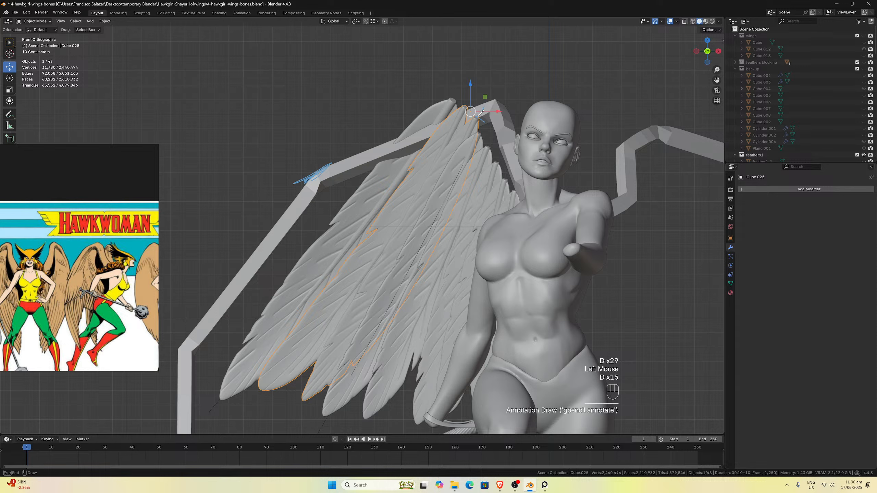
pyautogui.press('d')
pyautogui.press('d')
pyautogui.press('d')
pyautogui.moveTo(307, 401)
pyautogui.mouseDown()
pyautogui.moveTo(261, 389)
pyautogui.moveTo(275, 391)
pyautogui.mouseUp()
pyautogui.press('d')
# Annotate the two feather tips of Cube.025 in the left view with short curved marks.
pyautogui.press('KP_1')
pyautogui.press('KP_3')
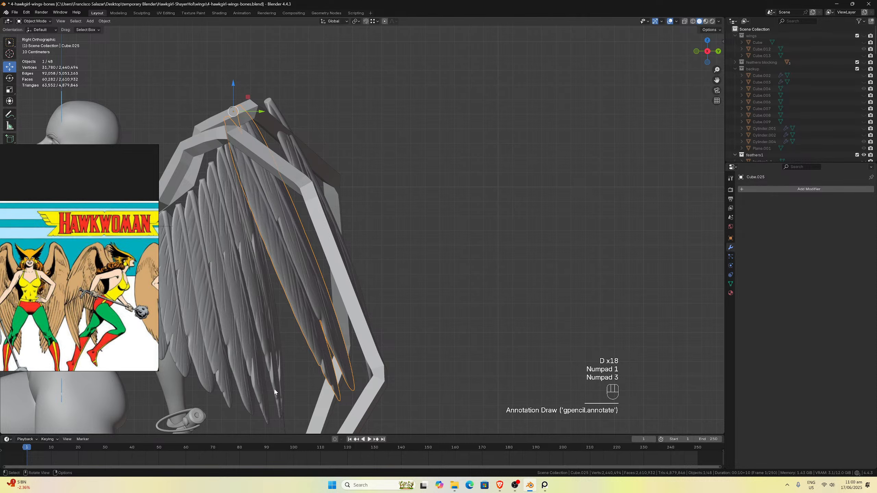
pyautogui.press('ctrl+KP_3')
pyautogui.press('d')
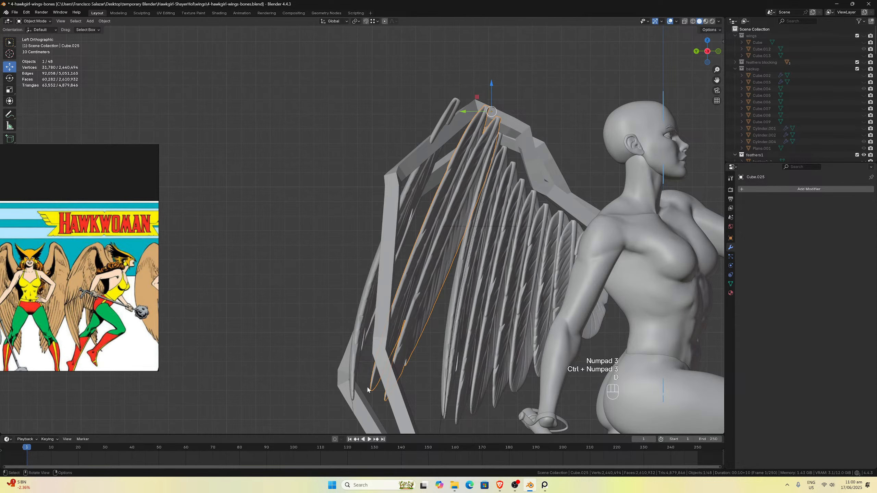
pyautogui.moveTo(367, 390); pyautogui.dragTo(390, 401)
pyautogui.press('d')
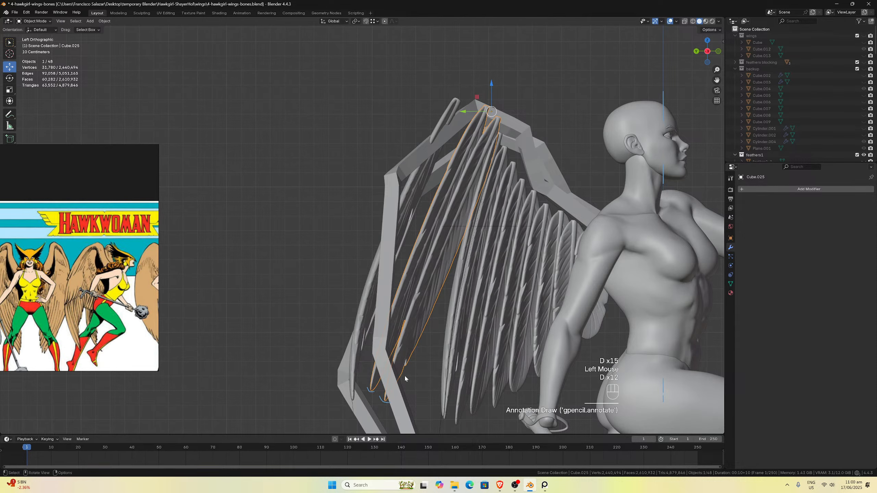
pyautogui.press('d')
pyautogui.press('d')
pyautogui.press('d')
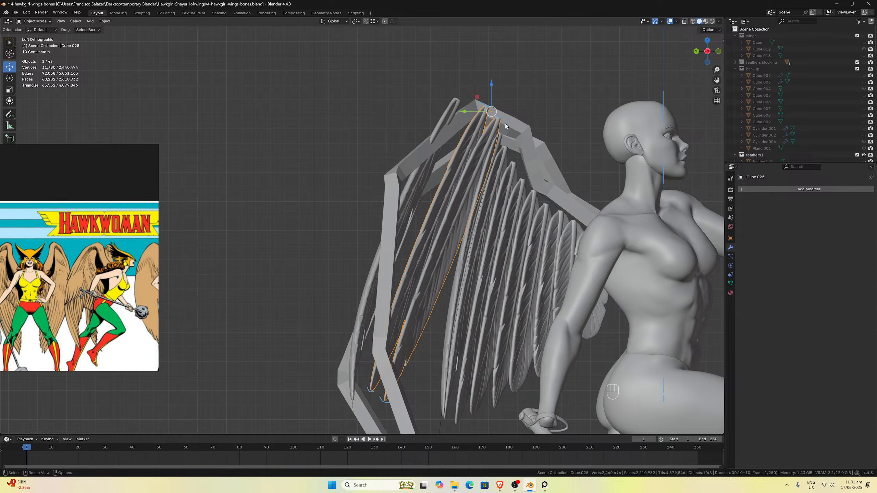
# Examine the marked feathers against the wing bones and the reference in the front view.
pyautogui.scroll(-2, 489, 228)
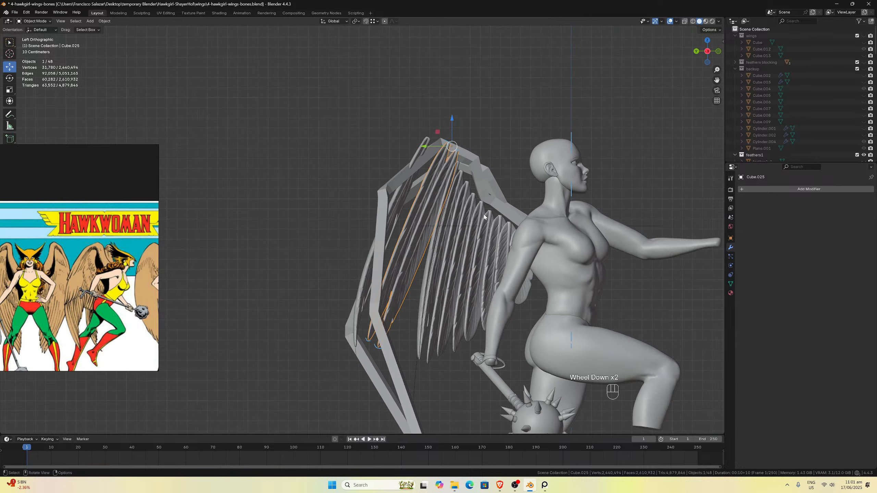
pyautogui.moveTo(489, 228); pyautogui.dragTo(416, 250, button='middle')
pyautogui.press('KP_1')
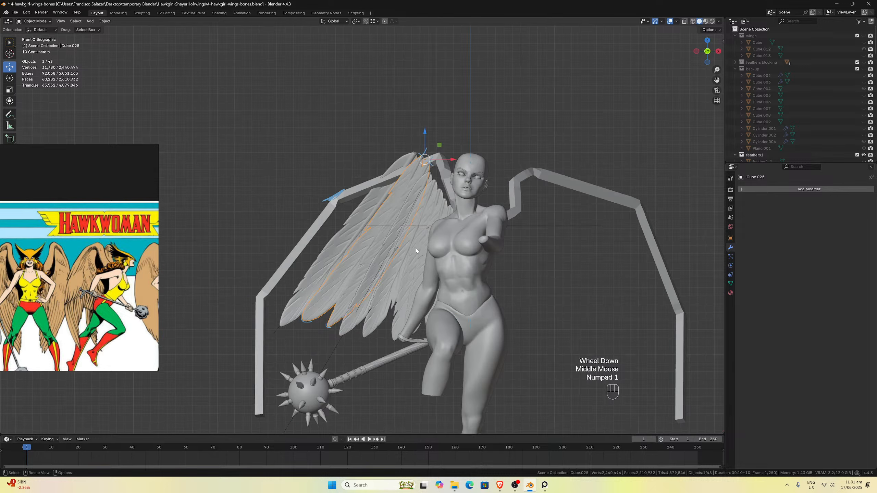
pyautogui.scroll(-2, 416, 251)
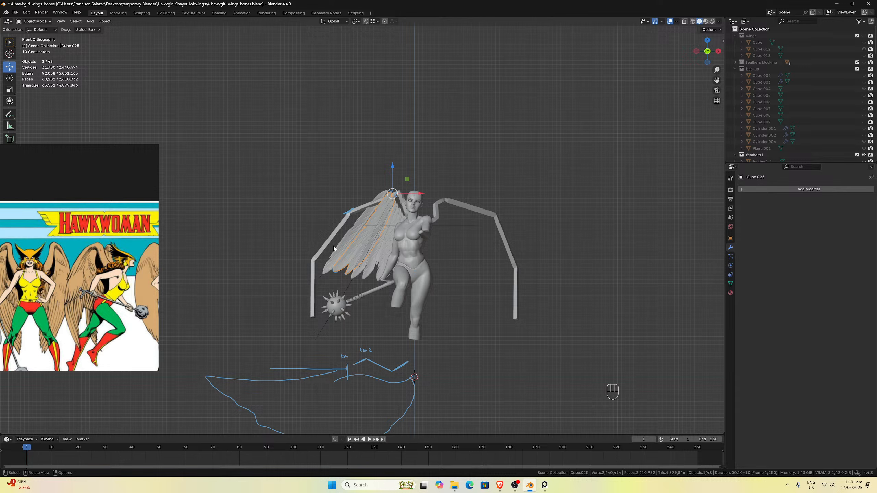
pyautogui.scroll(2, 334, 248)
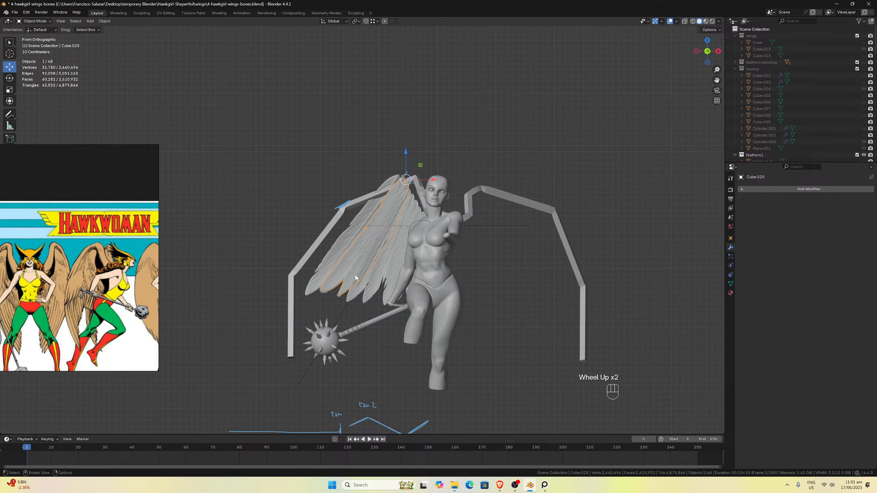
pyautogui.scroll(-2, 355, 278)
pyautogui.scroll(3, 353, 317)
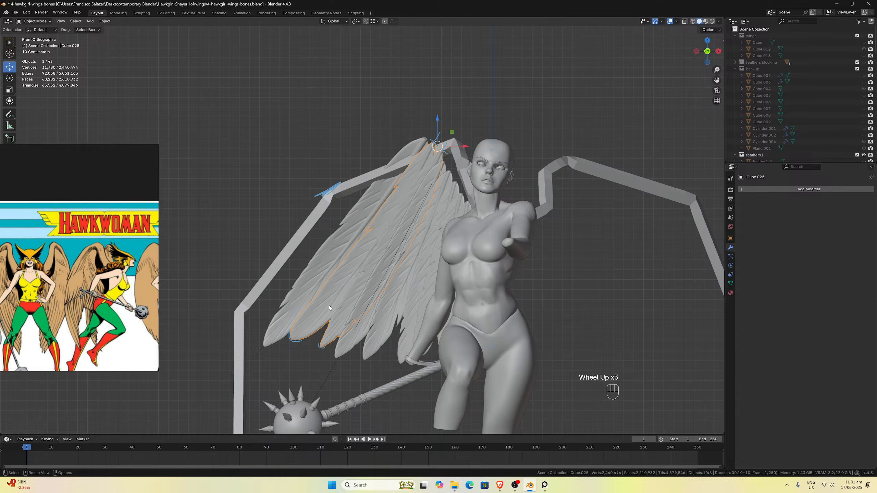
pyautogui.scroll(-1, 335, 314)
pyautogui.scroll(2, 333, 304)
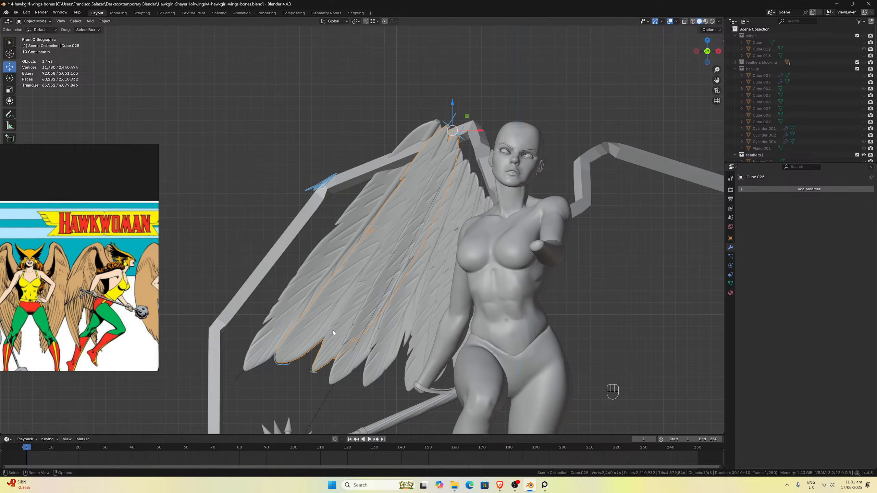
pyautogui.scroll(-1, 334, 337)
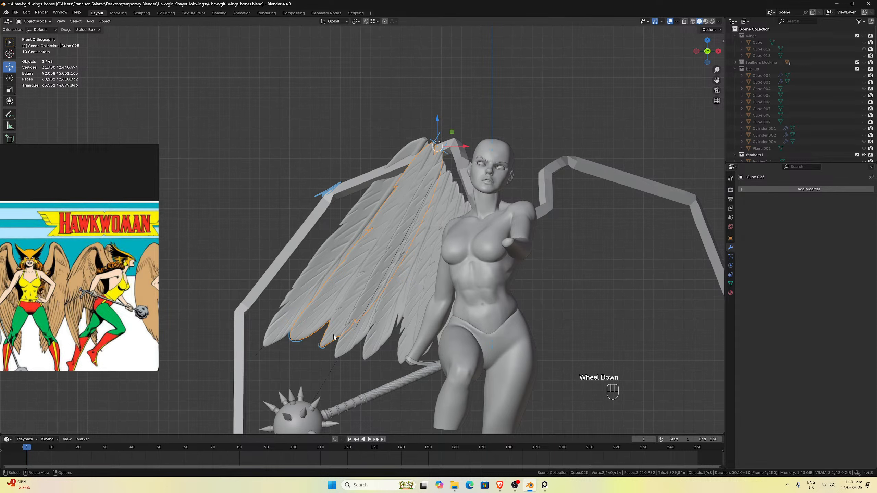
# Examine the spacing of the Cube.025 feathers from perspective, right, front and back views.
pyautogui.scroll(-1, 330, 329)
pyautogui.moveTo(331, 329); pyautogui.dragTo(365, 323, button='middle')
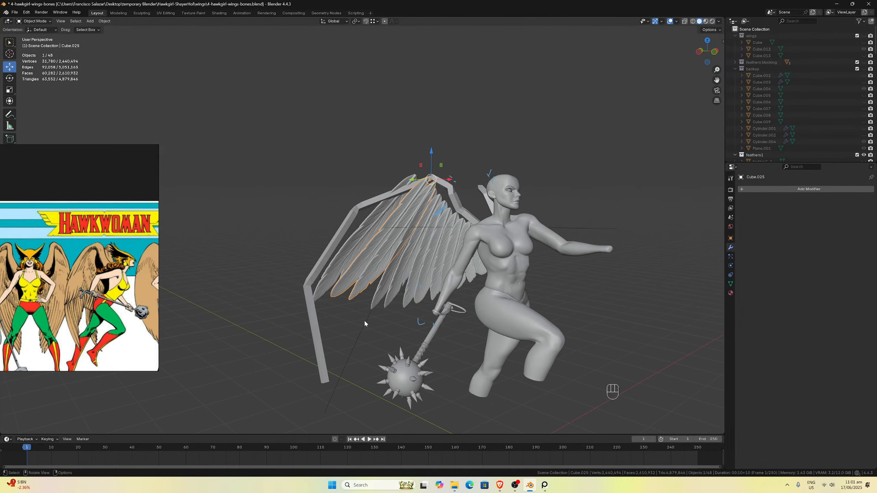
pyautogui.scroll(1, 365, 322)
pyautogui.press('KP_3')
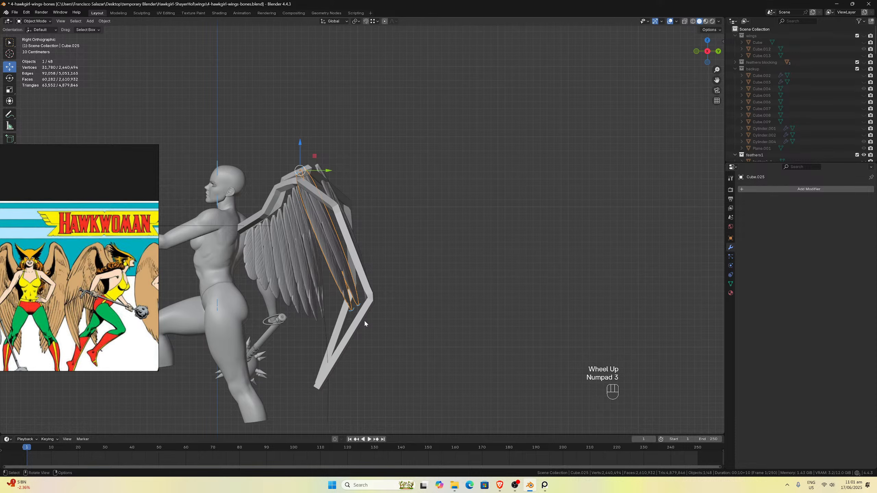
pyautogui.press('KP_1')
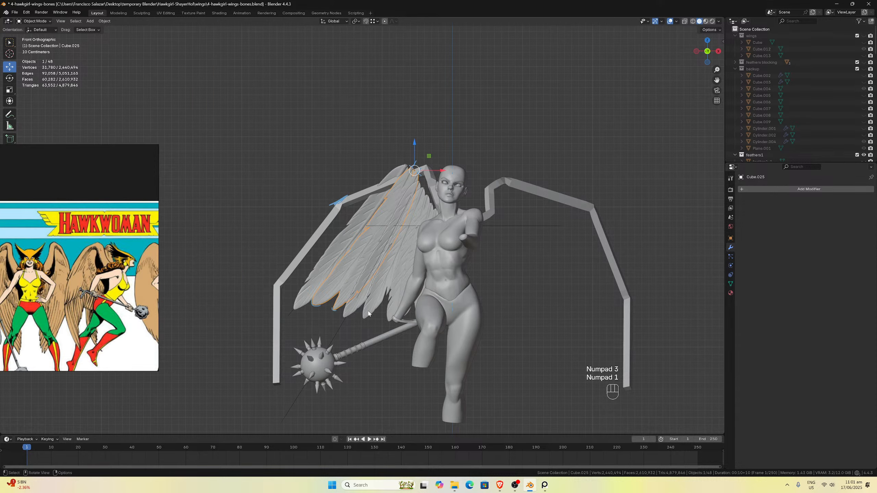
pyautogui.moveTo(362, 305); pyautogui.dragTo(376, 305, button='middle')
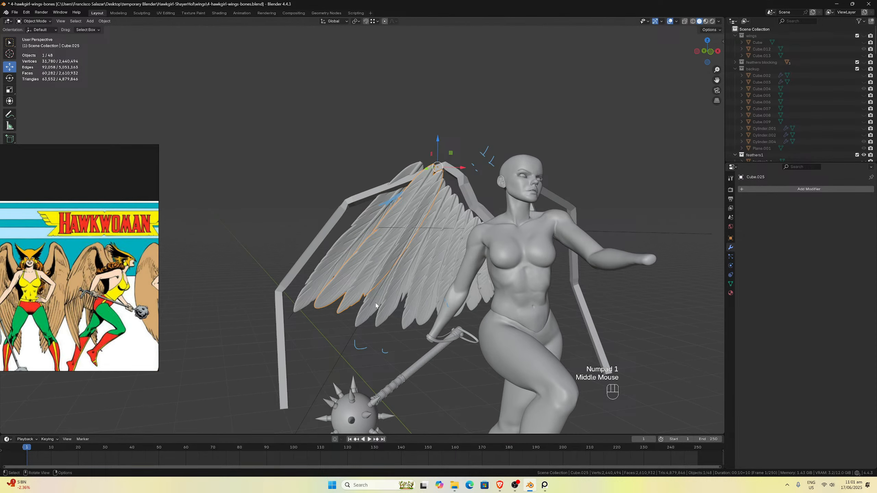
pyautogui.press('ctrl+KP_1')
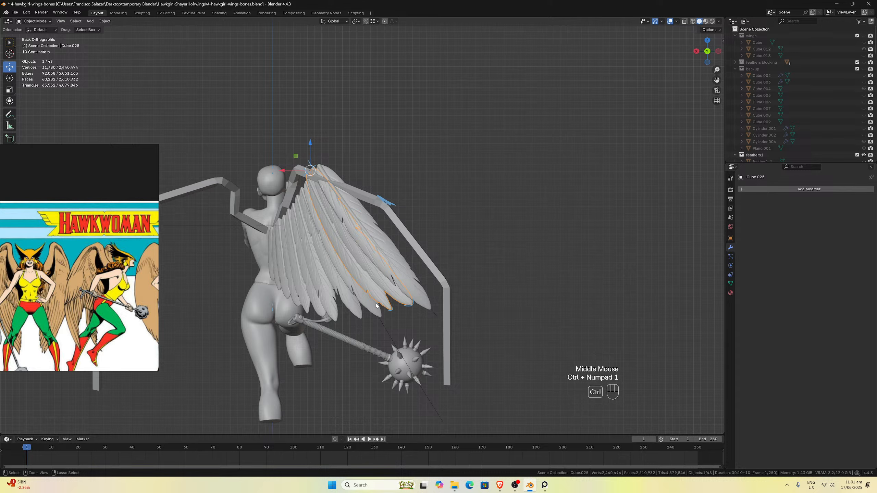
# Separate the inner feather of Cube.025 into its own object by selection, working in the left view.
pyautogui.press('ctrl+KP_3')
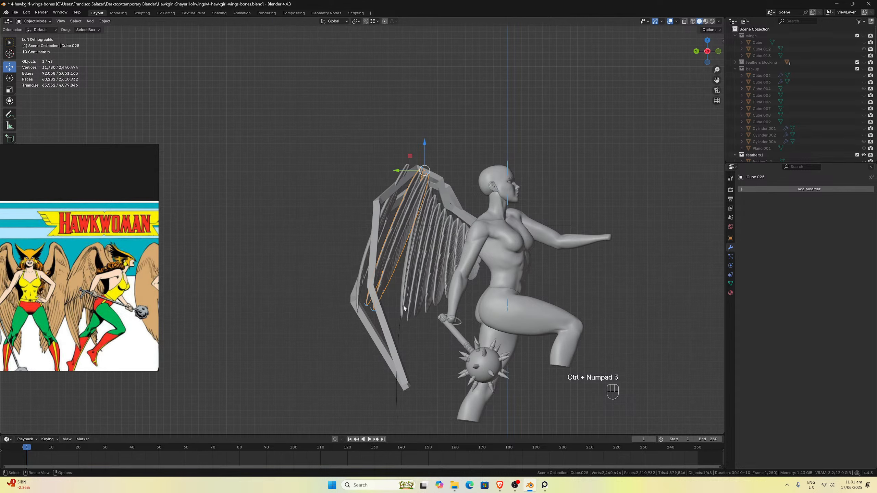
pyautogui.press('Tab')
pyautogui.click(389, 268)
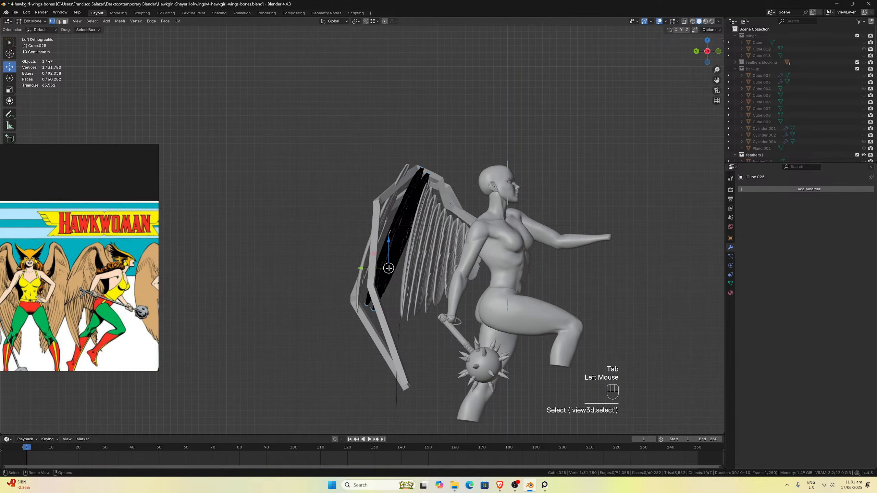
pyautogui.press('l')
pyautogui.press('p')
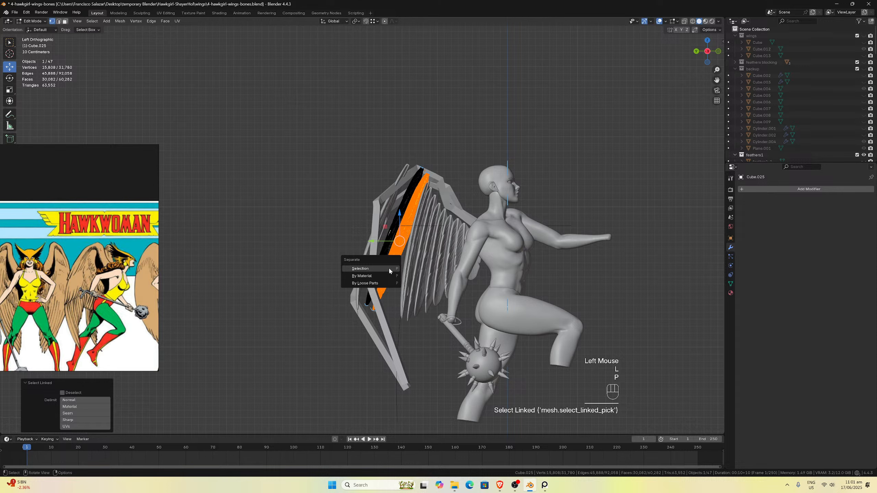
pyautogui.click(389, 269)
pyautogui.press('Tab')
# Select each of the two separated feathers in turn, ending on Cube.026, and examine it within the wing from the left.
pyautogui.click(383, 261)
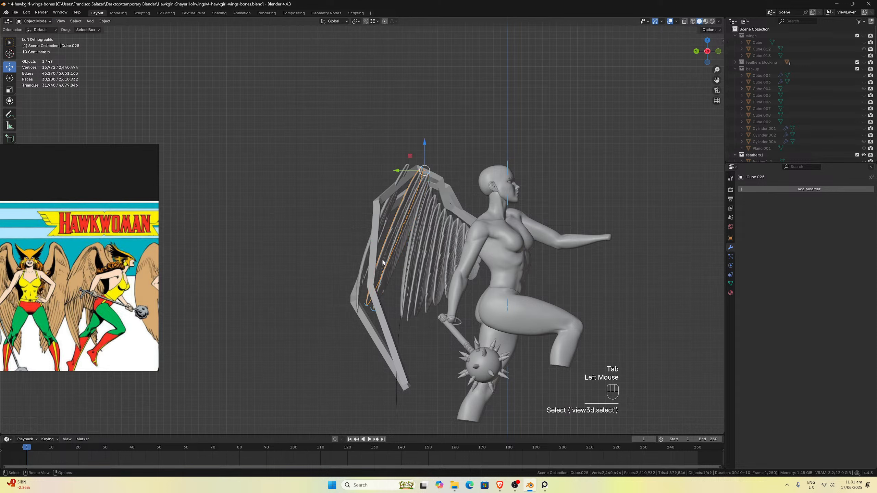
pyautogui.click(390, 266)
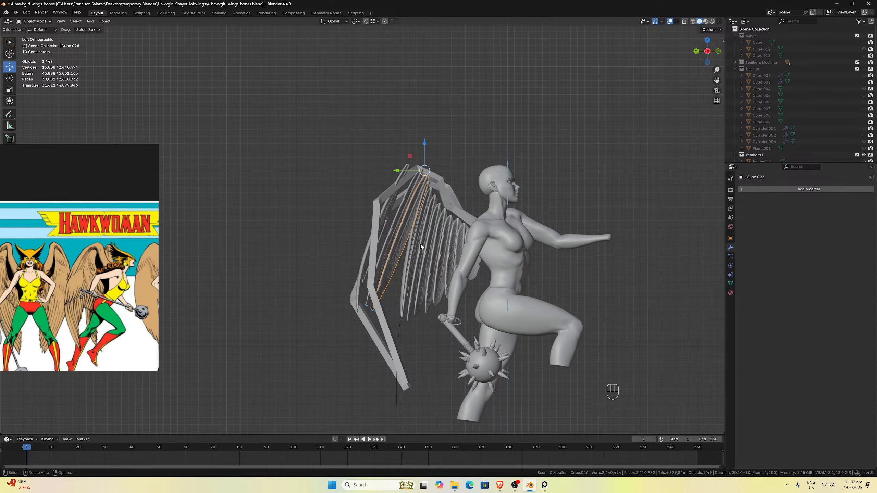
pyautogui.scroll(-2, 416, 246)
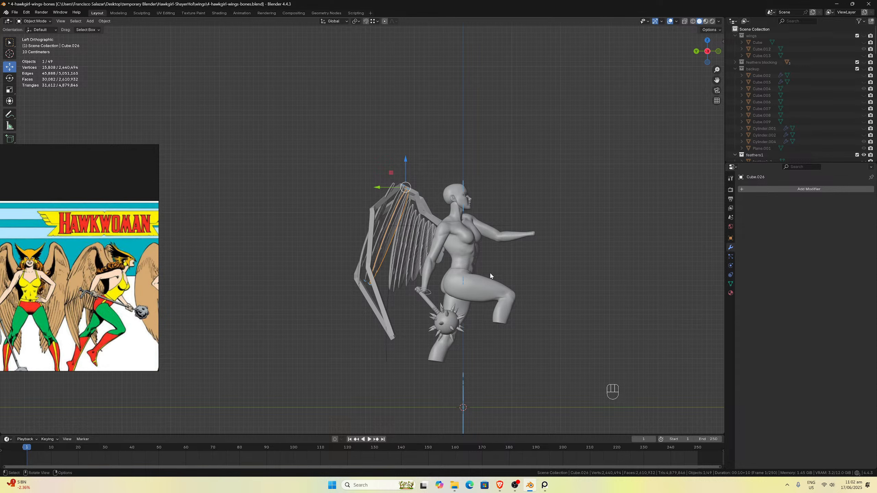
pyautogui.scroll(4, 464, 266)
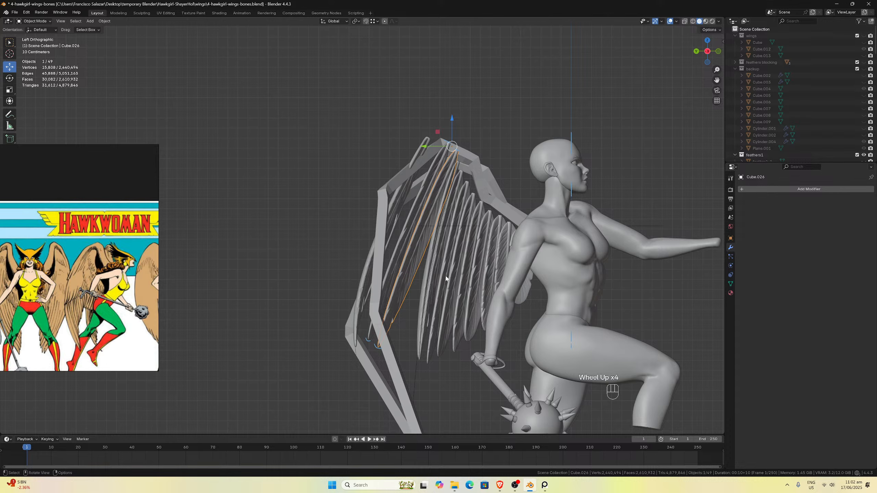
pyautogui.scroll(-4, 445, 278)
pyautogui.click(408, 237)
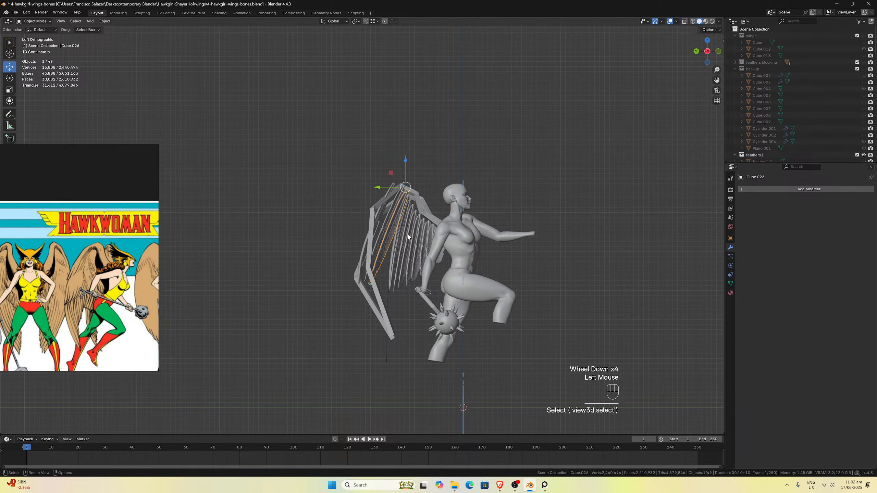
# Add a new Path curve at the 3D cursor on the world origin, working in the front view.
pyautogui.scroll(2, 408, 237)
pyautogui.moveTo(411, 235); pyautogui.dragTo(448, 216, button='middle')
pyautogui.scroll(-2, 451, 219)
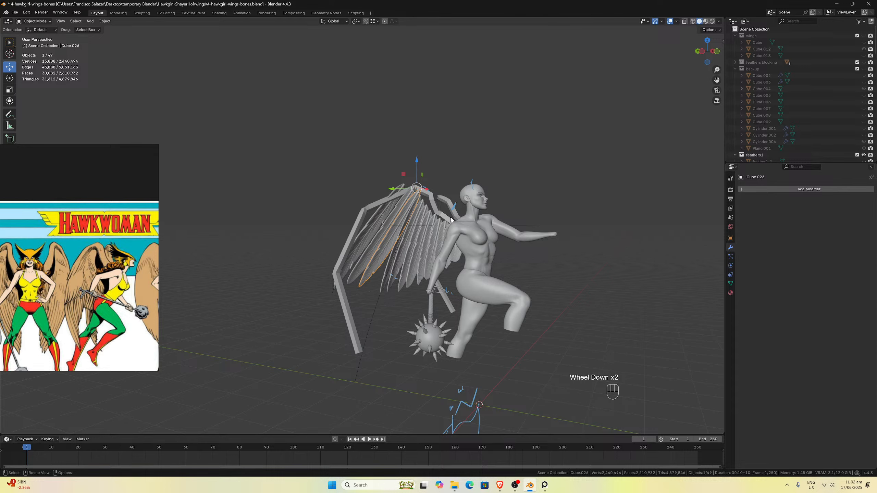
pyautogui.press('KP_3')
pyautogui.press('KP_1')
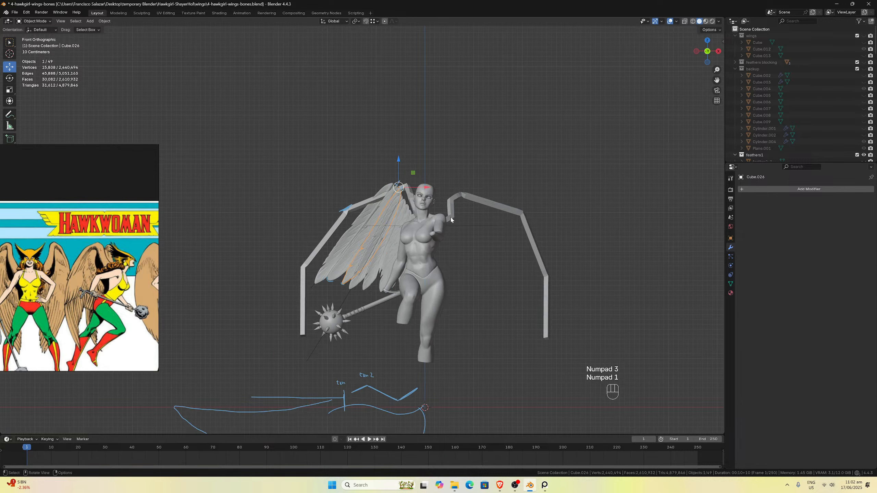
pyautogui.scroll(-2, 424, 320)
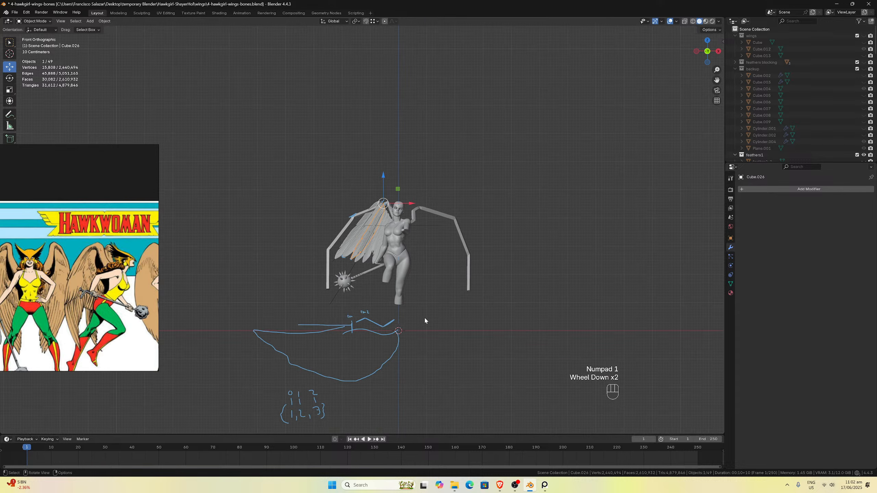
pyautogui.hotkey('shift', 'a')
pyautogui.moveTo(397, 325)
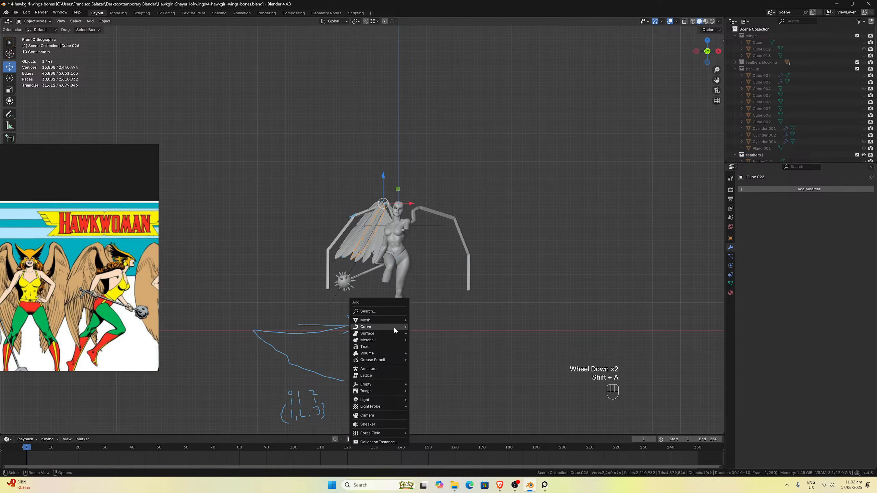
pyautogui.click(427, 356)
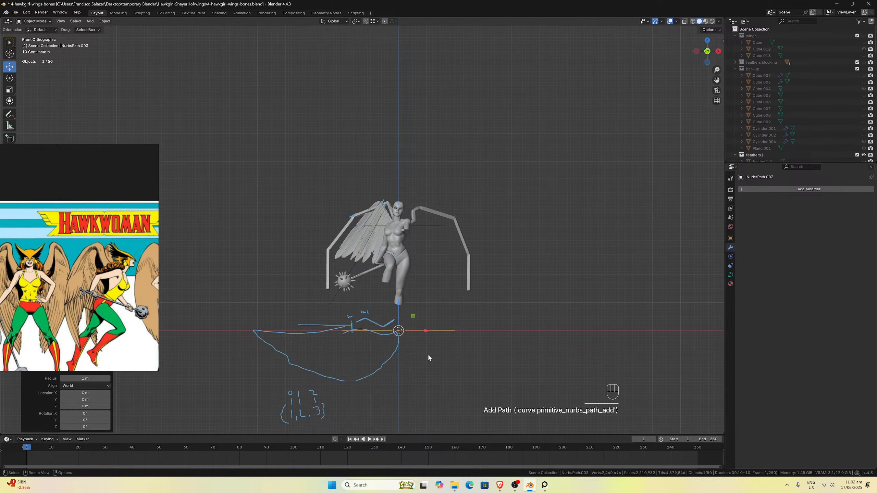
# Select the separated feather Cube.026 and set its origin to its center of mass by volume.
pyautogui.scroll(3, 400, 256)
pyautogui.click(367, 264)
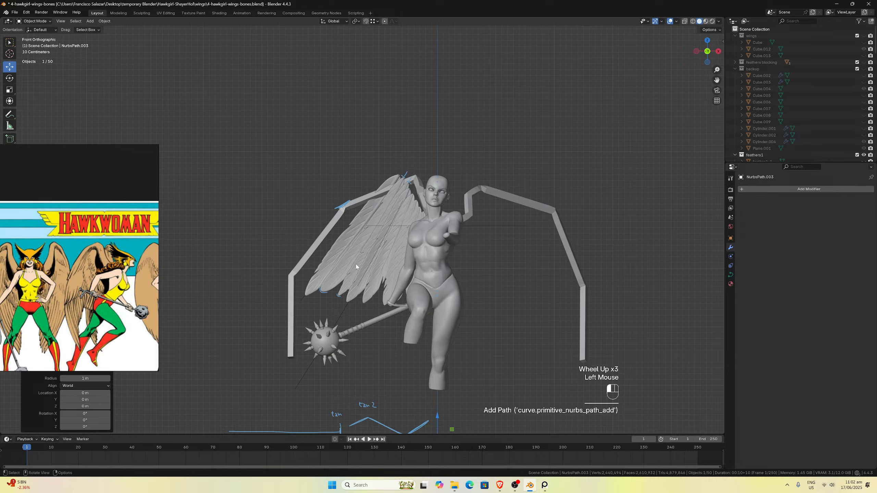
pyautogui.scroll(-2, 374, 252)
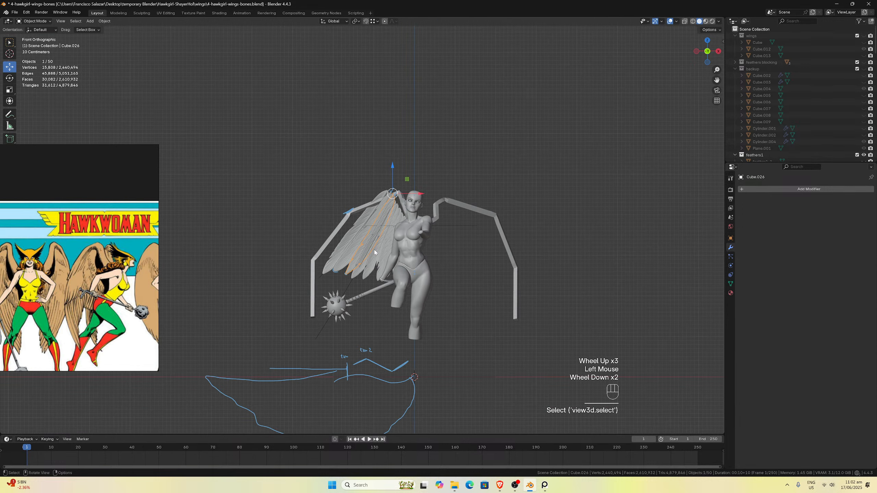
pyautogui.click(104, 21)
pyautogui.moveTo(131, 35)
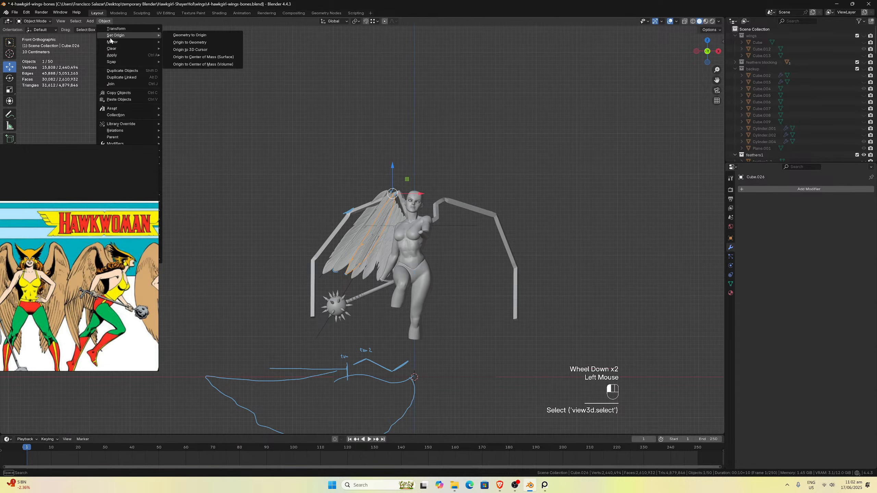
pyautogui.click(186, 65)
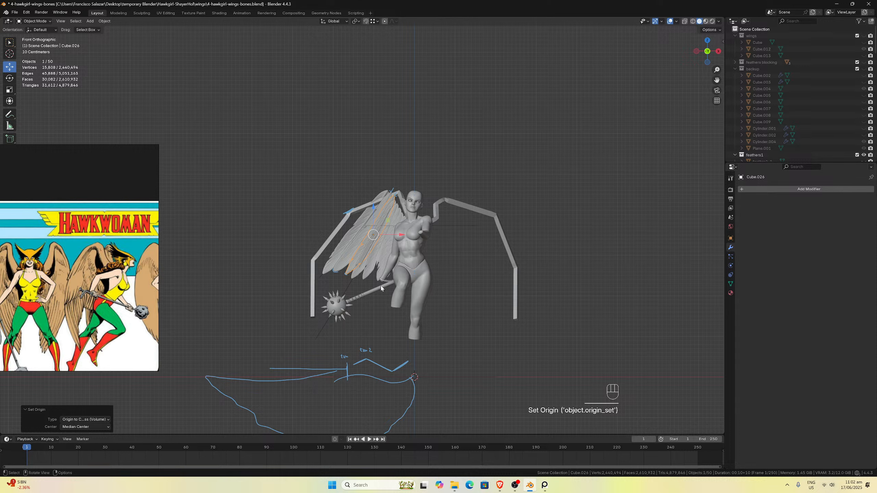
# Save the file and snap the Cube.026 feather to the 3D cursor, onto the new path.
pyautogui.hotkey('ctrl', 'g')
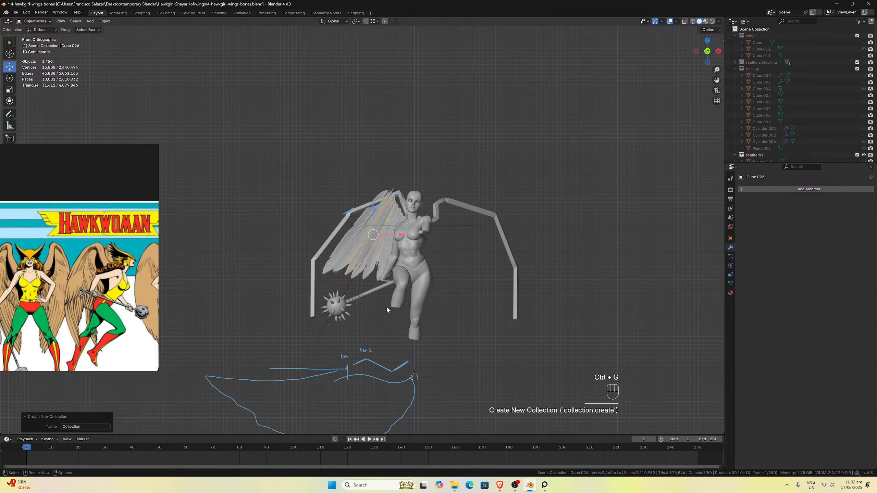
pyautogui.press('ctrl')
pyautogui.hotkey('ctrl', 's')
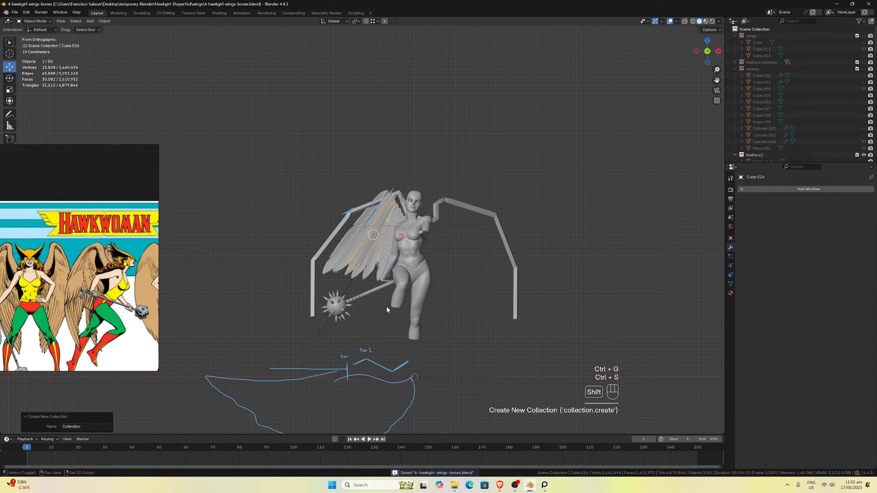
pyautogui.hotkey('shift', 's')
pyautogui.click(391, 270)
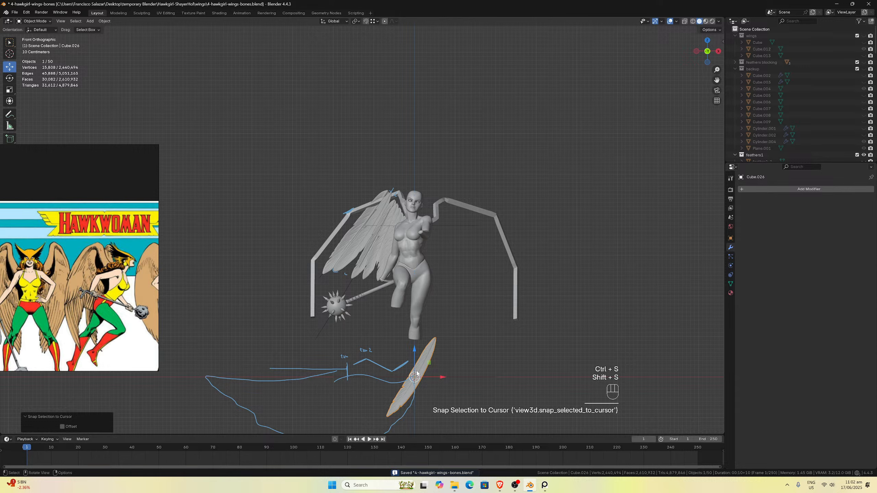
pyautogui.scroll(-2, 417, 373)
pyautogui.moveTo(441, 330); pyautogui.dragTo(430, 364, button='middle')
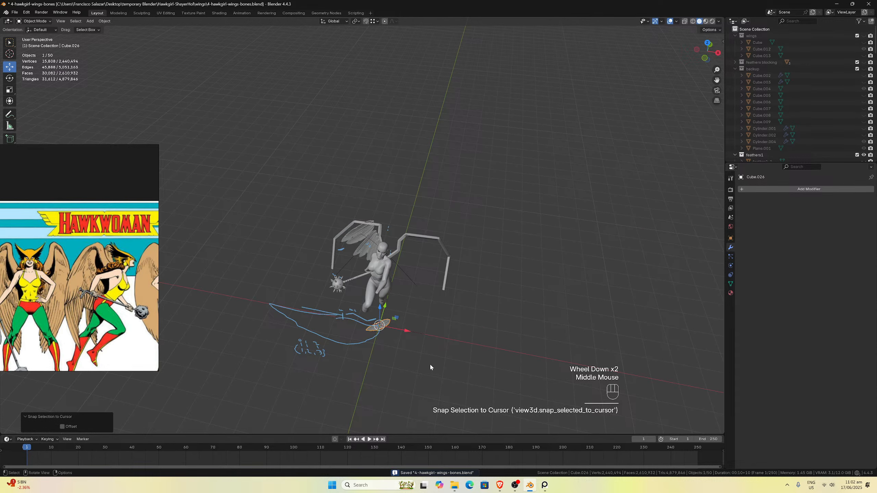
pyautogui.press('KP_1')
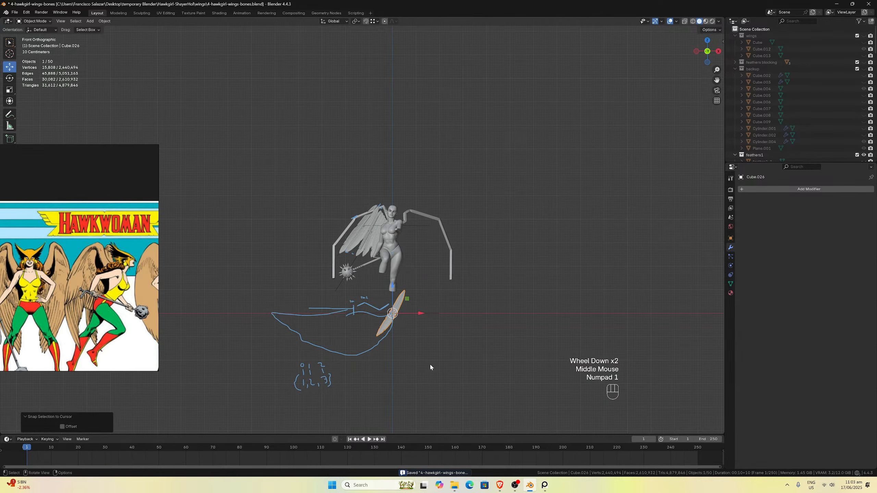
pyautogui.click(434, 314)
pyautogui.click(747, 190)
pyautogui.moveTo(748, 189)
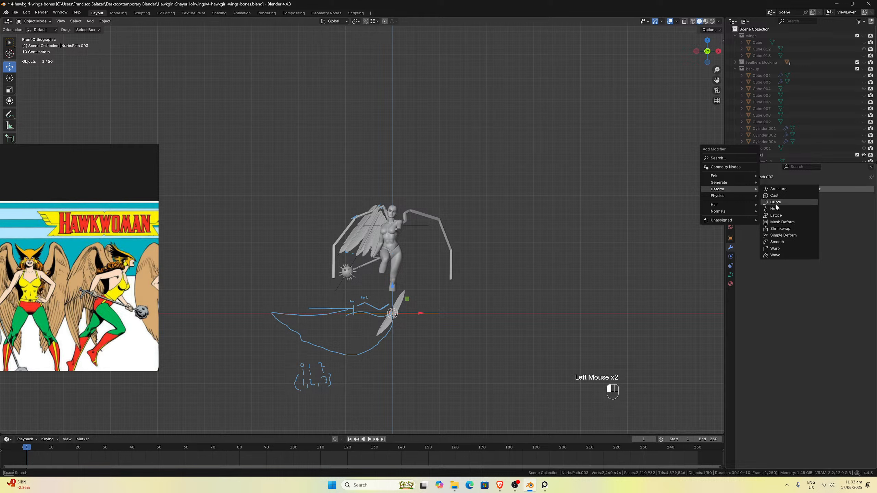
pyautogui.click(777, 205)
pyautogui.click(861, 202)
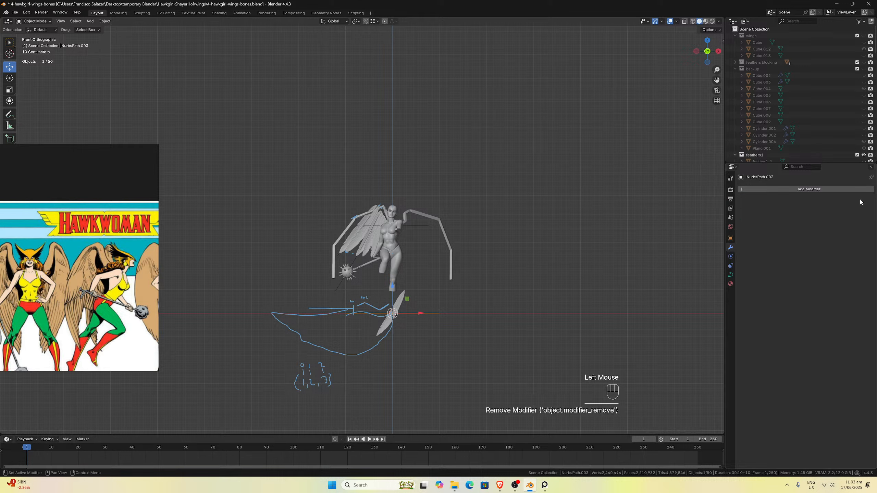
# Give the Cube.026 feather a Curve modifier with NurbsPath.003 as its curve object.
pyautogui.click(398, 304)
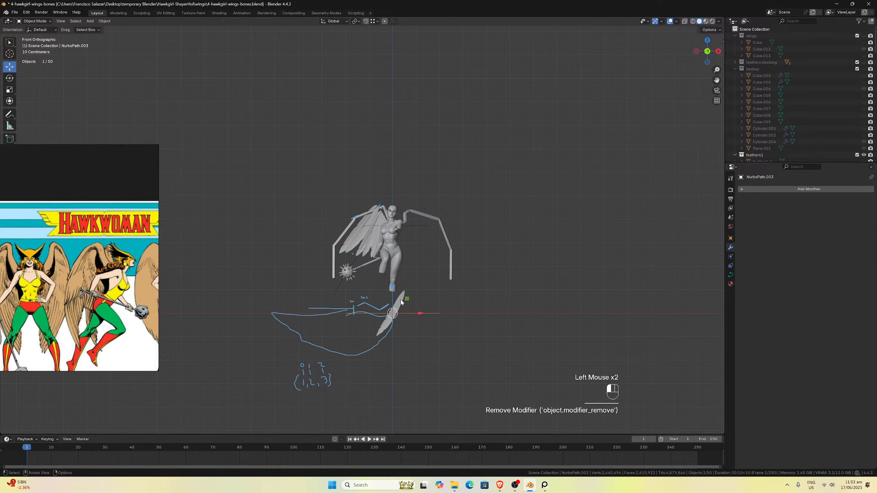
pyautogui.click(760, 191)
pyautogui.click(791, 206)
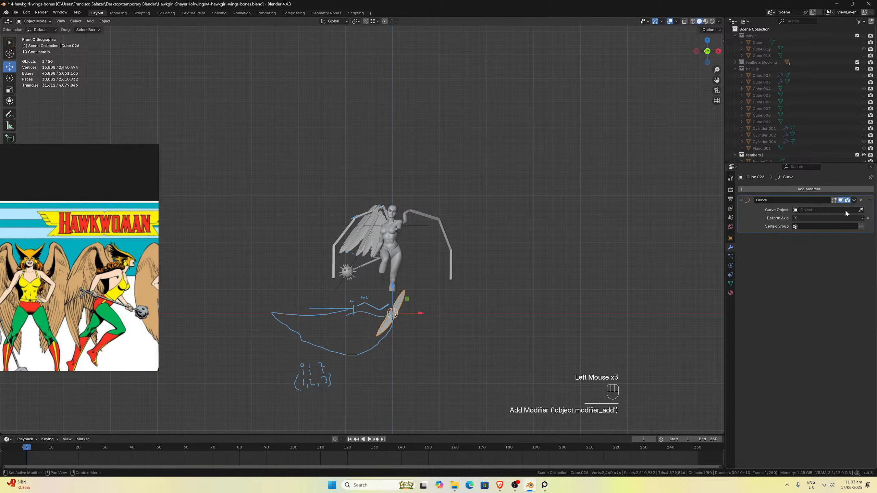
pyautogui.click(861, 210)
pyautogui.click(441, 316)
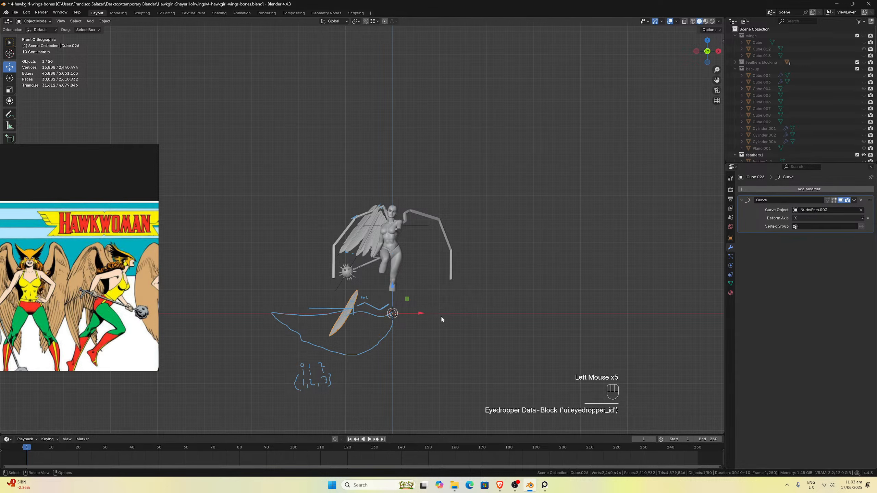
# Rotate the whole mesh of the Cube.026 feather -90° about the global X axis in Edit Mode.
pyautogui.scroll(3, 442, 319)
pyautogui.scroll(-1, 432, 388)
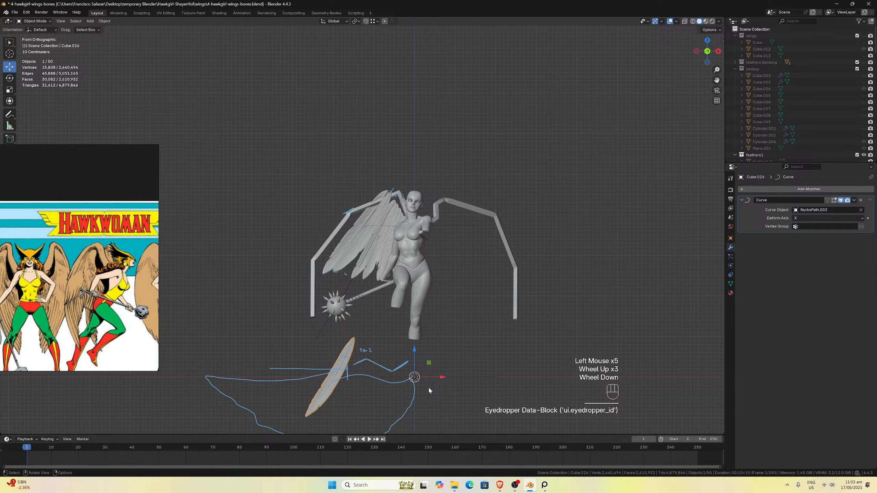
pyautogui.press('Tab')
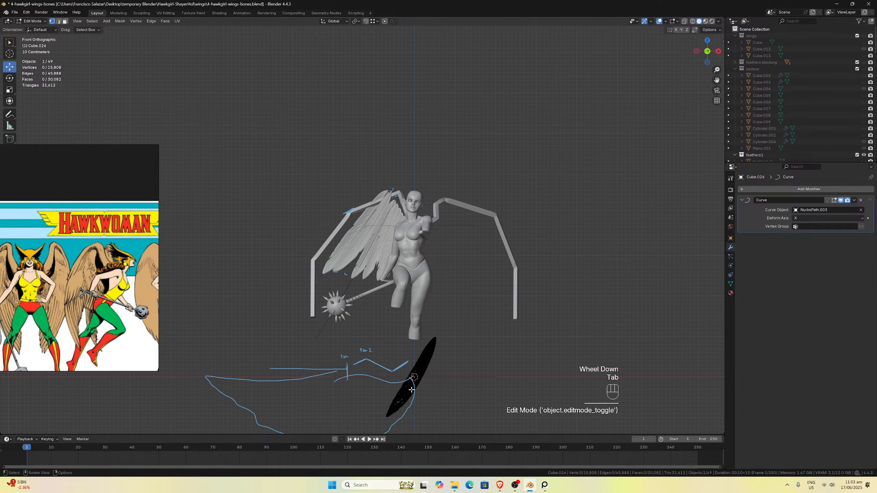
pyautogui.press('a')
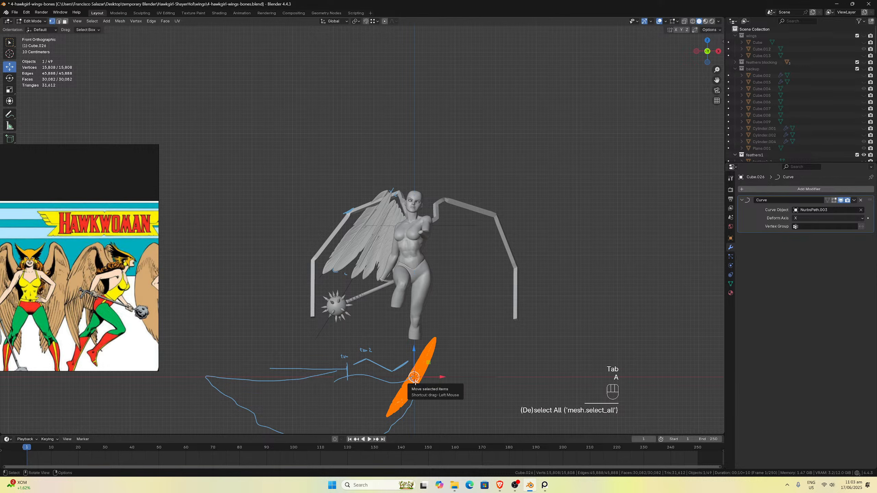
pyautogui.press('KP_7')
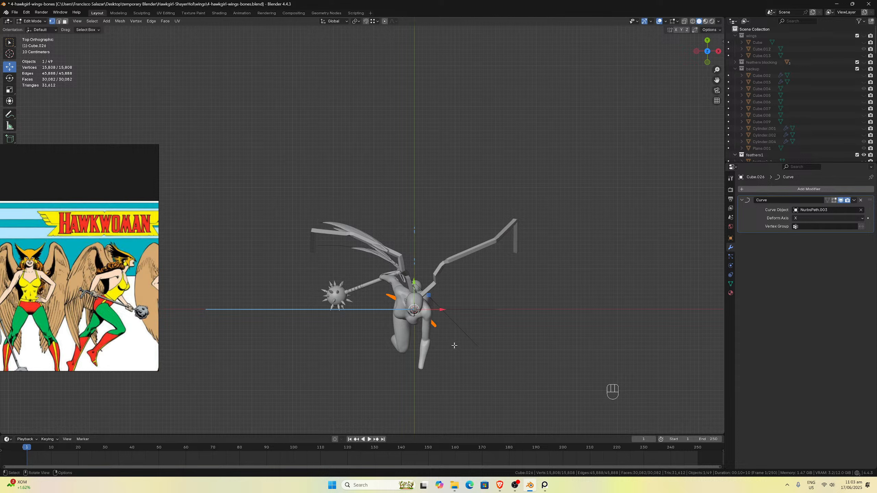
pyautogui.press('r')
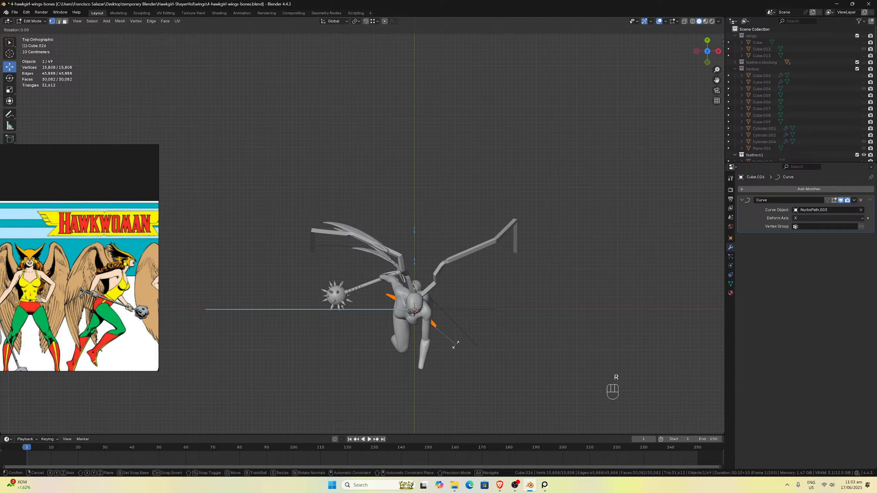
pyautogui.press('x')
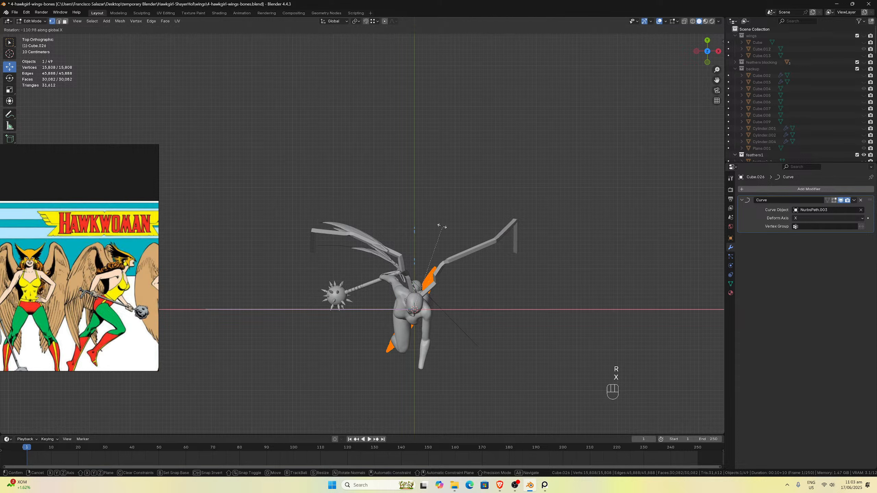
pyautogui.click(497, 242)
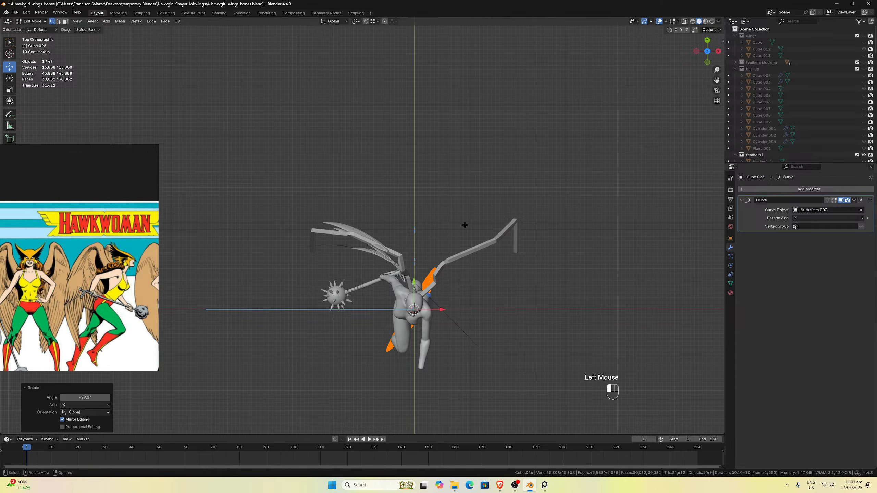
pyautogui.click(85, 398)
pyautogui.write('-90')
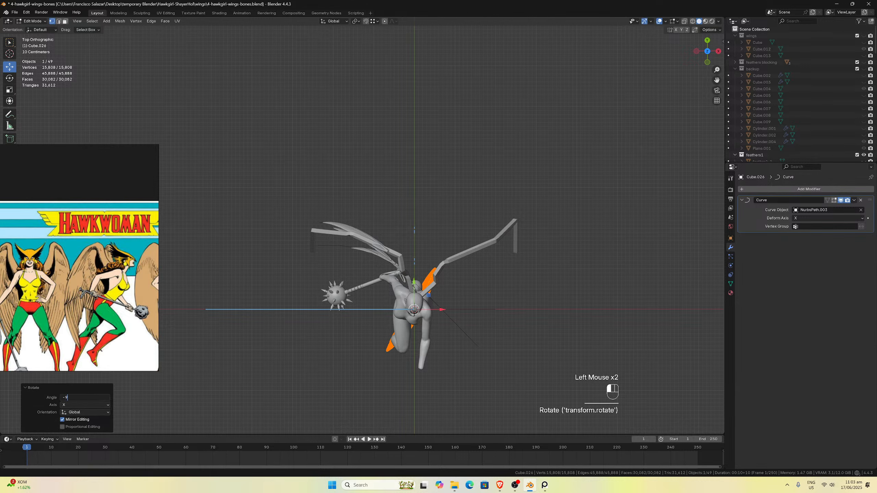
pyautogui.press('Return')
# Rotate the feather mesh about 22° in the right view so it lies level along the ground line.
pyautogui.press('KP_3')
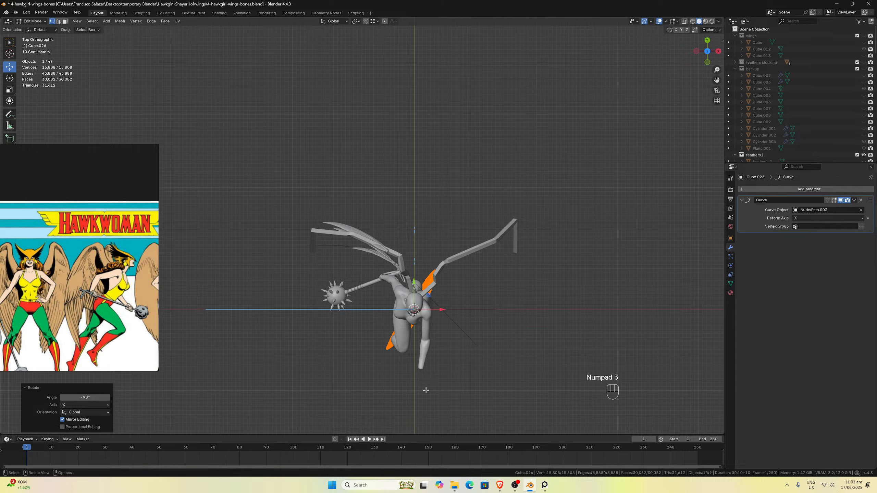
pyautogui.press('KP_3')
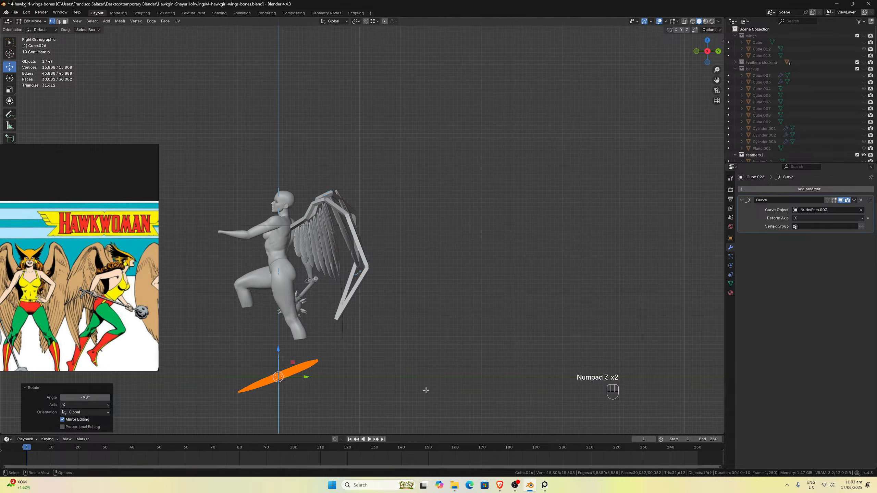
pyautogui.press('r')
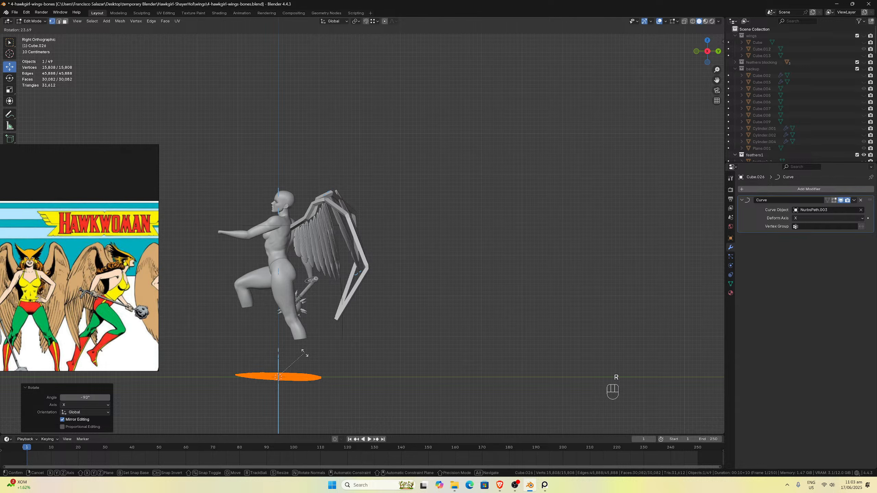
pyautogui.click(303, 351)
pyautogui.scroll(-2, 304, 354)
pyautogui.moveTo(304, 355); pyautogui.dragTo(392, 393, button='middle')
pyautogui.scroll(3, 374, 378)
pyautogui.press('KP_7')
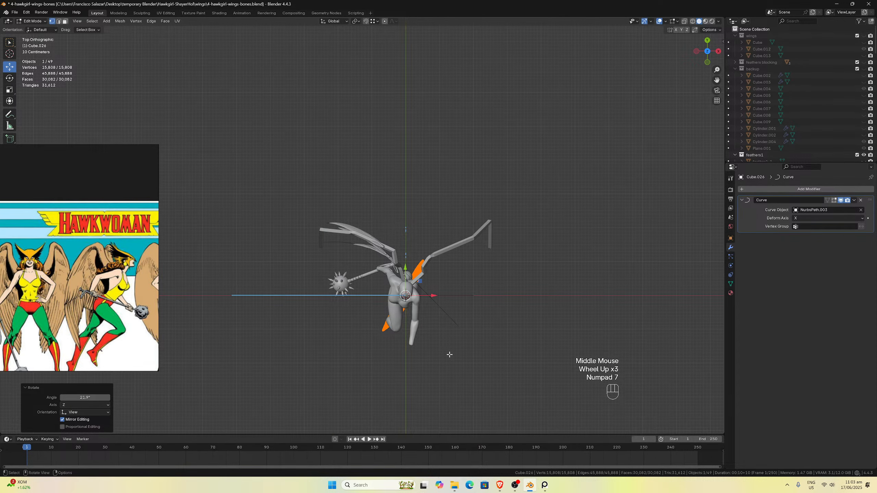
pyautogui.press('e')
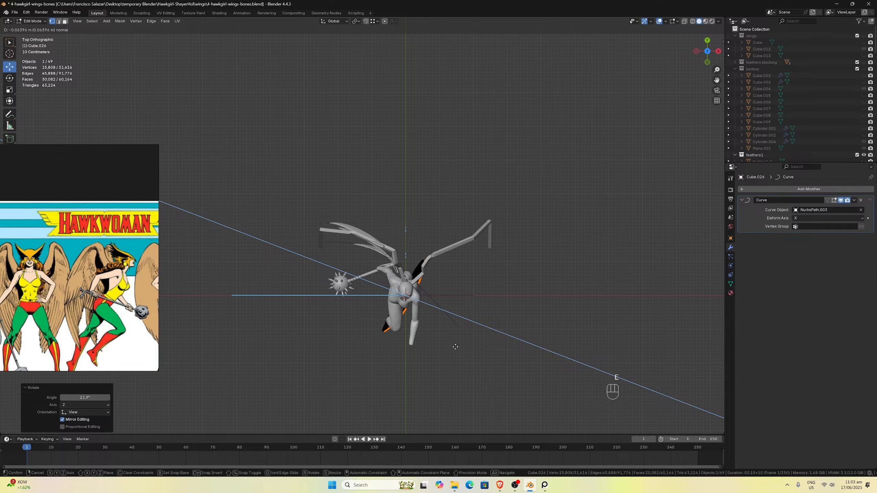
pyautogui.keyDown('ctrl'); pyautogui.click(455, 347); pyautogui.keyUp('ctrl')
pyautogui.hotkey('ctrl', 'z')
# Rotate the feather mesh about -120° in the top view so its length aligns with the X axis.
pyautogui.press('r')
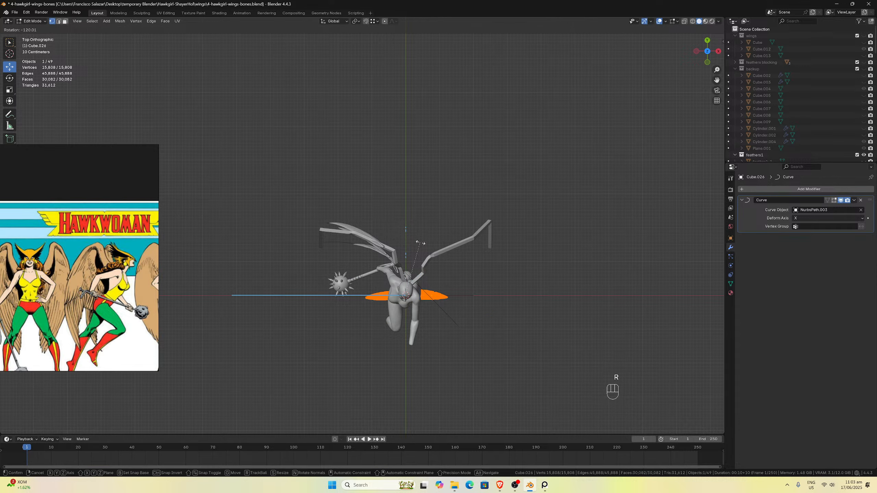
pyautogui.click(423, 260)
pyautogui.scroll(3, 423, 260)
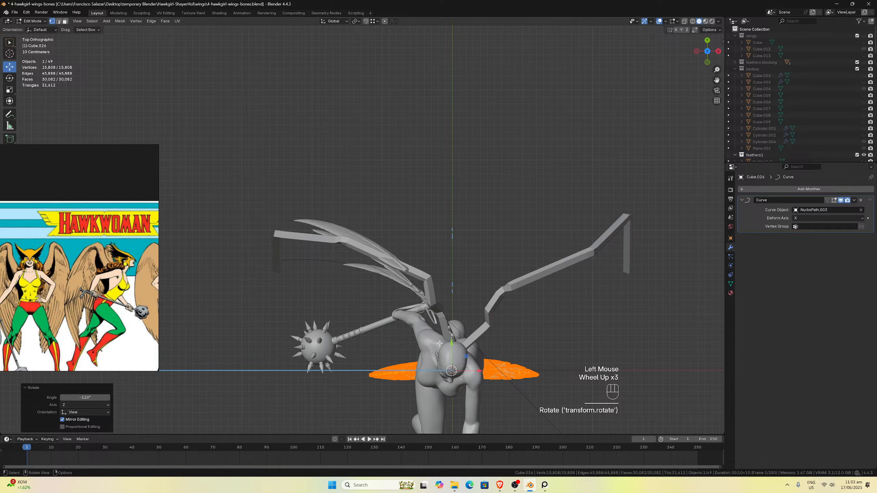
pyautogui.press('KP_3')
pyautogui.press('KP_1')
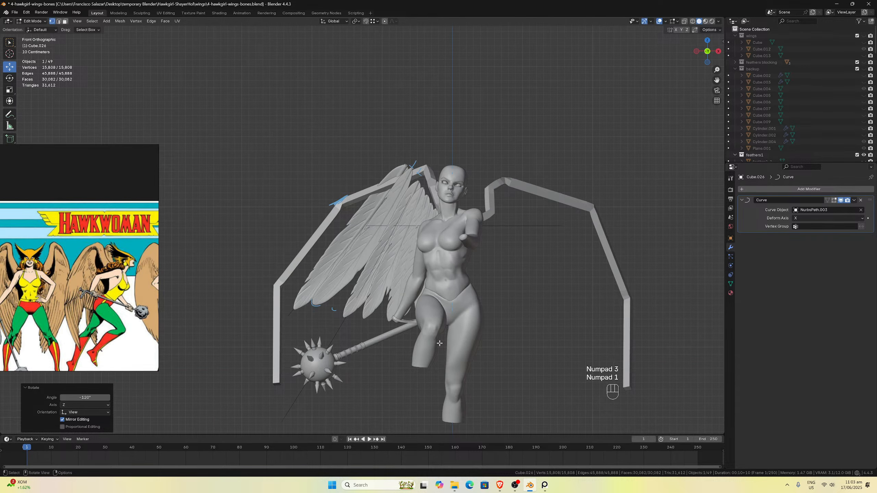
# Rotate the Cube.026 feather mesh about -25.5° in the left view so its cross-section lies flat on the ground line.
pyautogui.press('KP_7')
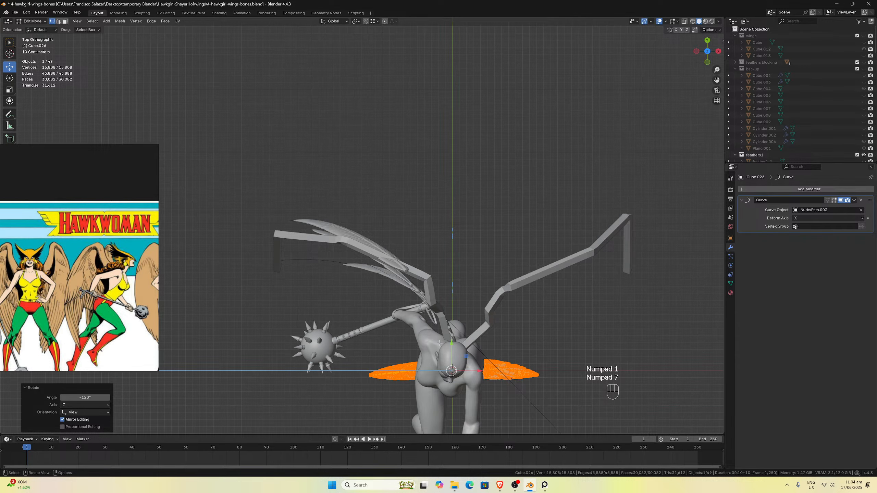
pyautogui.press('KP_1')
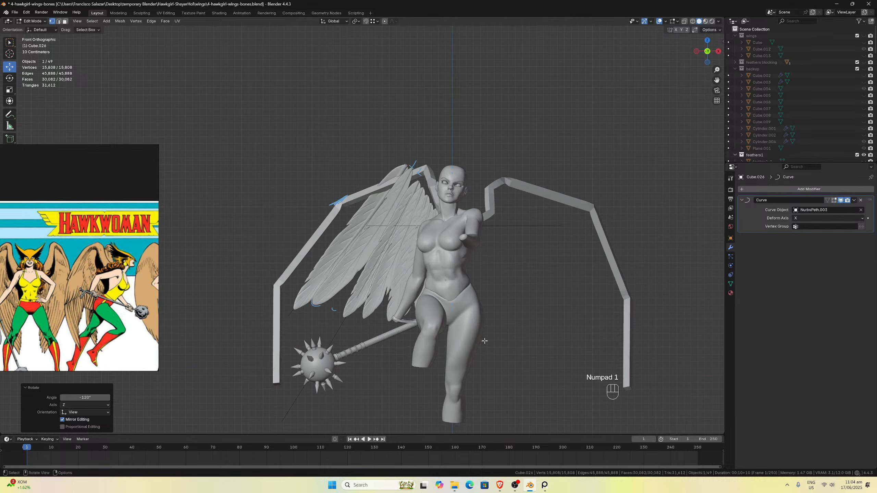
pyautogui.scroll(-3, 498, 330)
pyautogui.scroll(2, 498, 330)
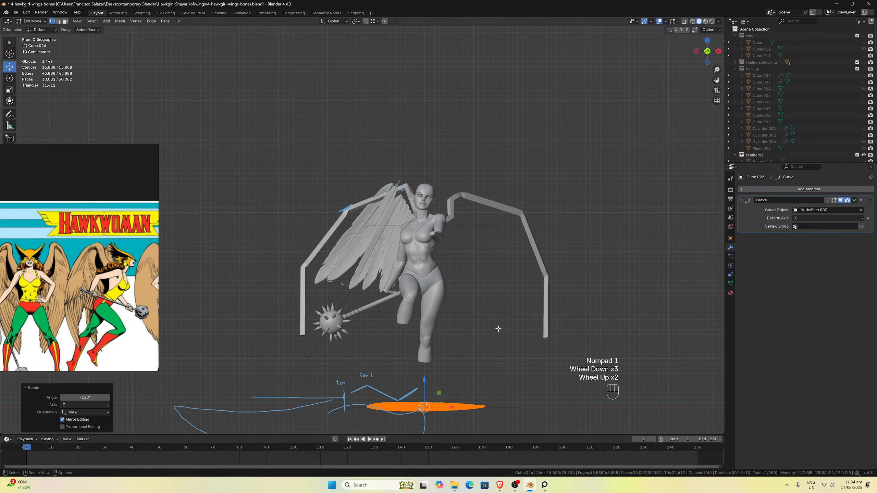
pyautogui.moveTo(717, 80); pyautogui.dragTo(717, 66)
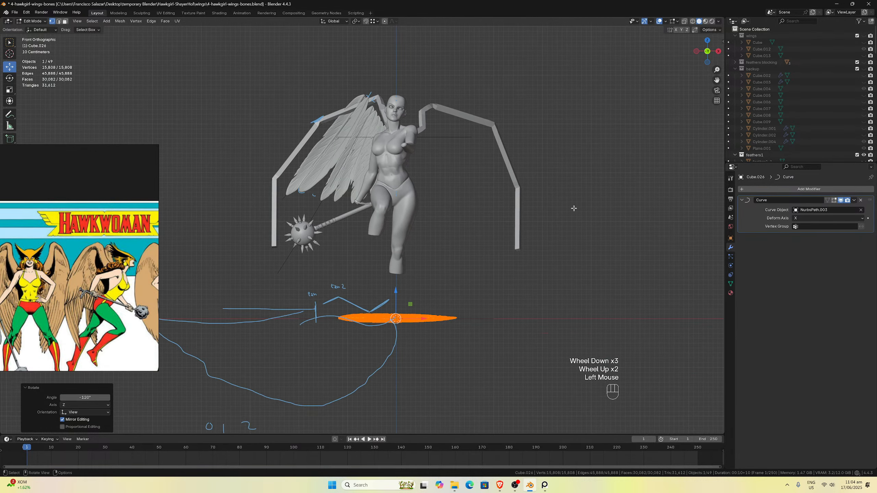
pyautogui.moveTo(572, 207); pyautogui.dragTo(488, 204, button='middle')
pyautogui.press('KP_1')
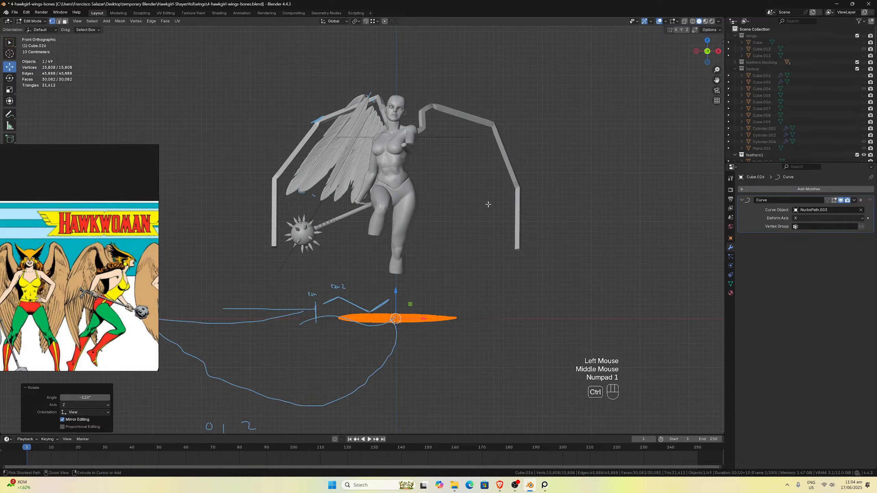
pyautogui.press('ctrl+KP_3')
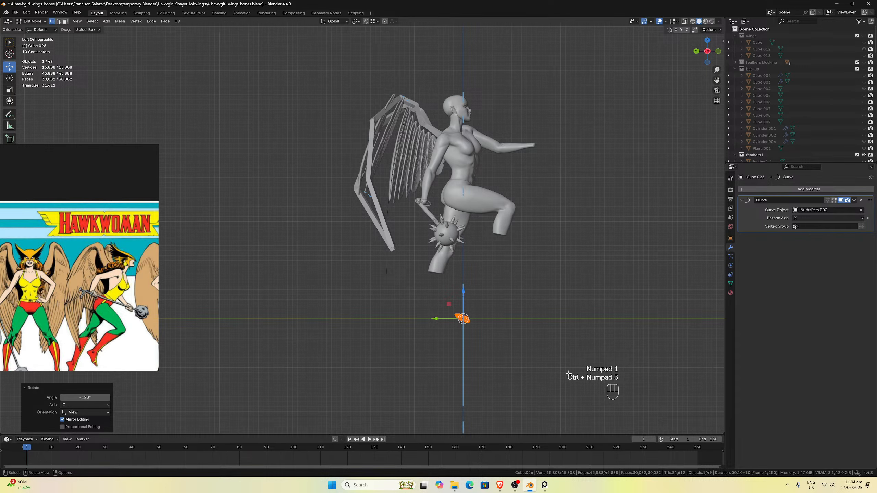
pyautogui.scroll(4, 569, 377)
pyautogui.scroll(-1, 576, 390)
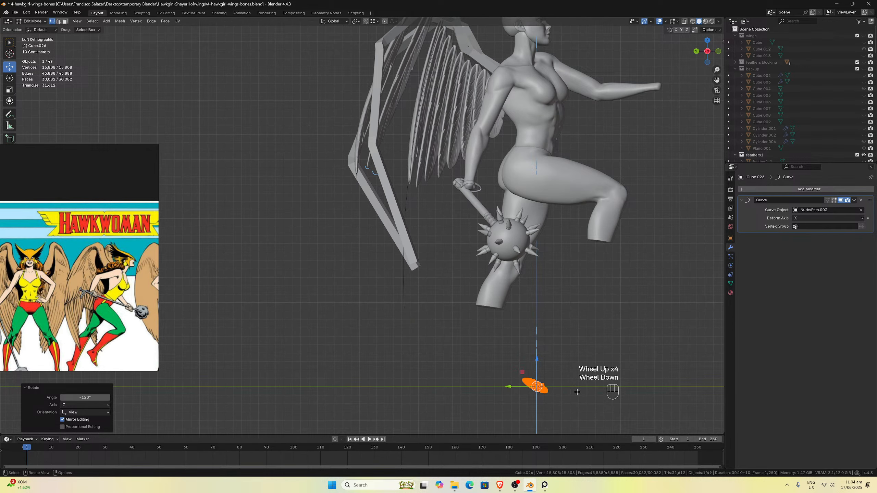
pyautogui.press('r')
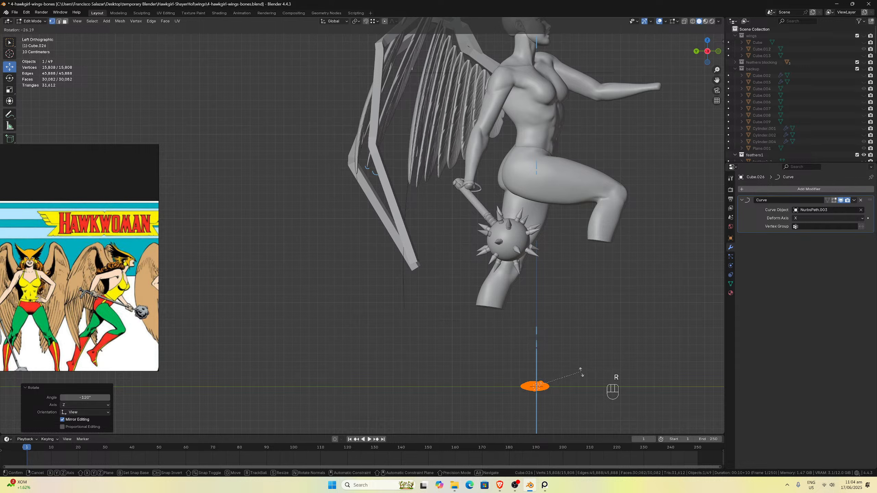
pyautogui.click(581, 370)
pyautogui.scroll(-1, 580, 370)
pyautogui.moveTo(581, 370); pyautogui.dragTo(501, 373, button='middle')
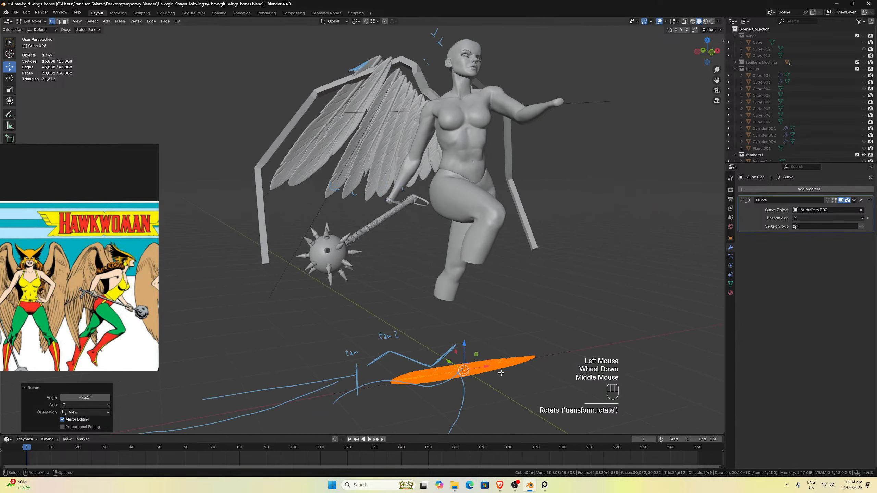
# Move the Cube.026 feather mesh about 1.2 m along X in Edit Mode, using X-ray to align its end with the origin.
pyautogui.press('KP_1')
pyautogui.press('KP_7')
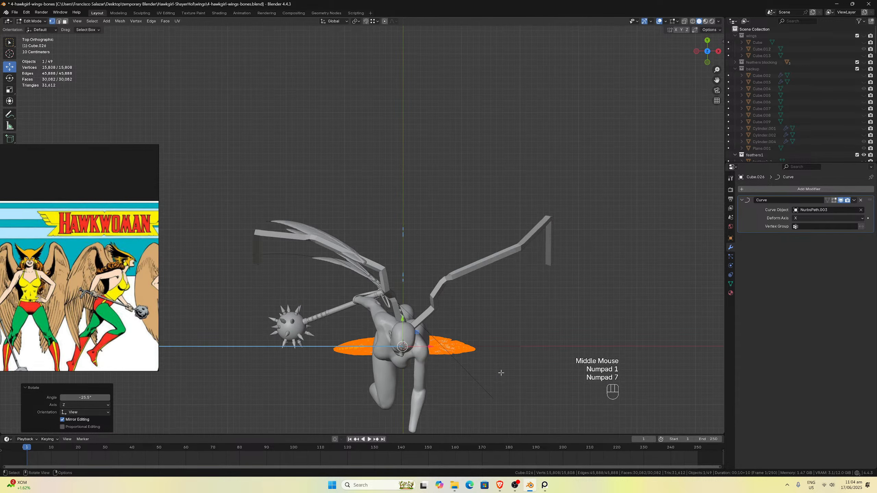
pyautogui.press('Tab')
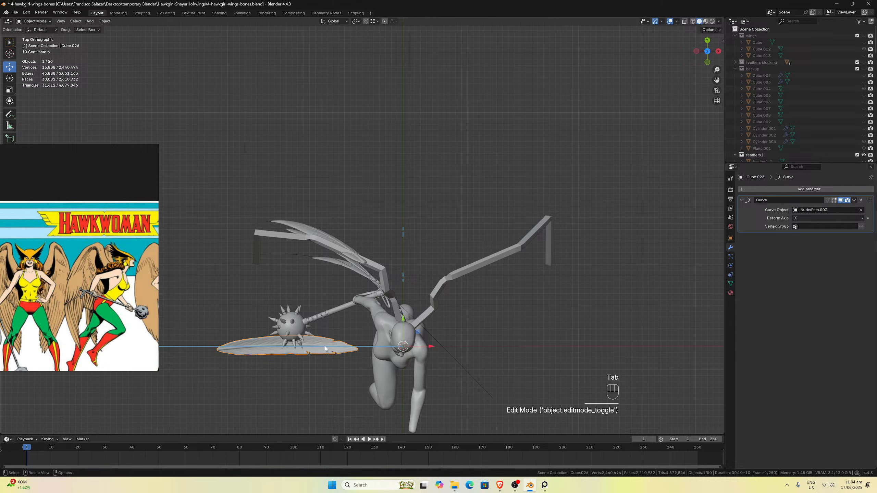
pyautogui.click(365, 350)
pyautogui.press('Tab')
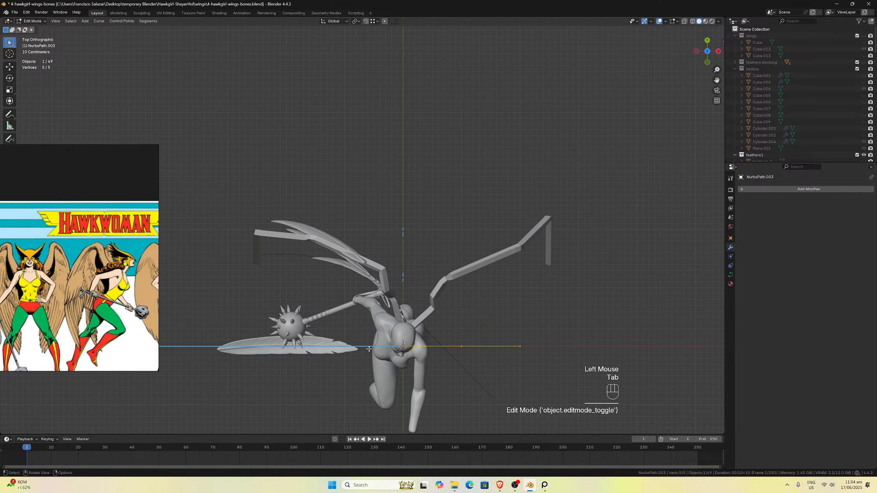
pyautogui.press('Tab')
pyautogui.click(306, 351)
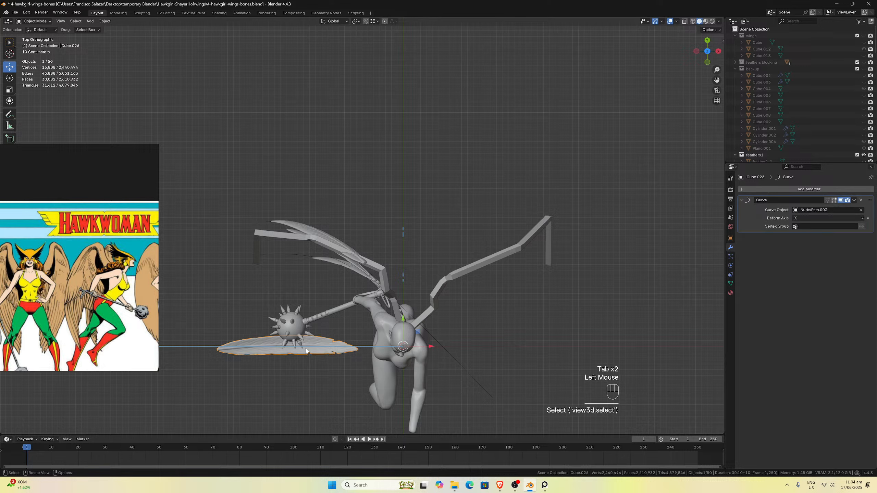
pyautogui.press('Tab')
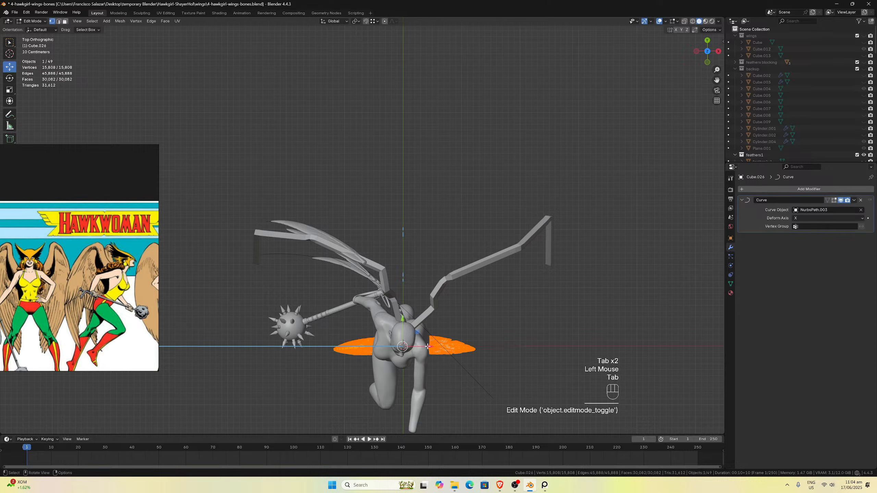
pyautogui.moveTo(428, 346); pyautogui.dragTo(499, 346)
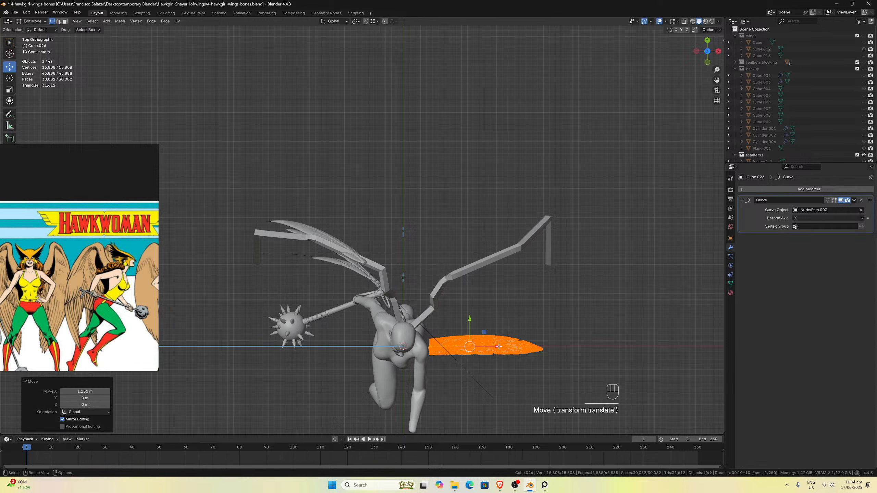
pyautogui.click(684, 23)
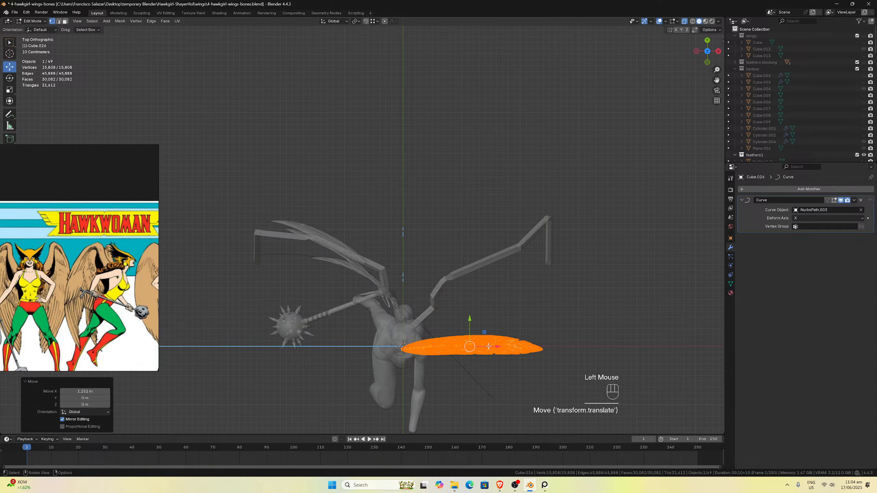
pyautogui.moveTo(498, 346); pyautogui.dragTo(502, 346)
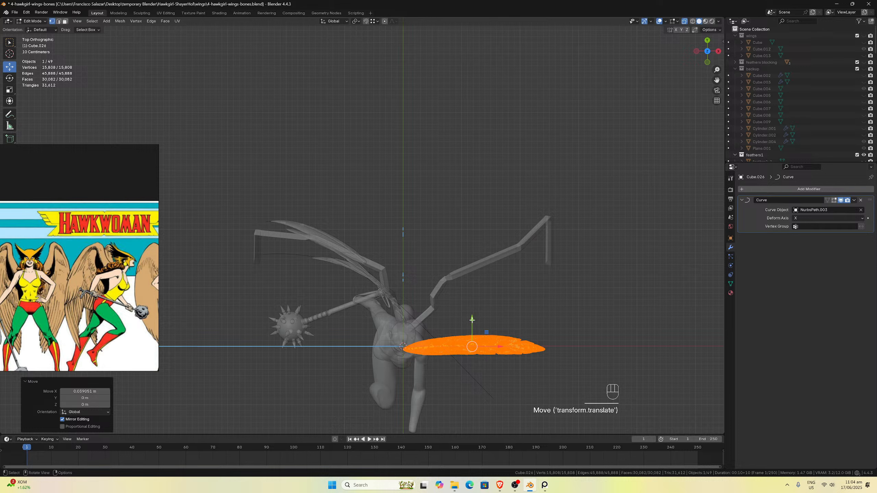
# Compare the control points of NurbsPath.003 with the deformed Cube.026 feather and its curve object setting.
pyautogui.press('Tab')
pyautogui.click(452, 345)
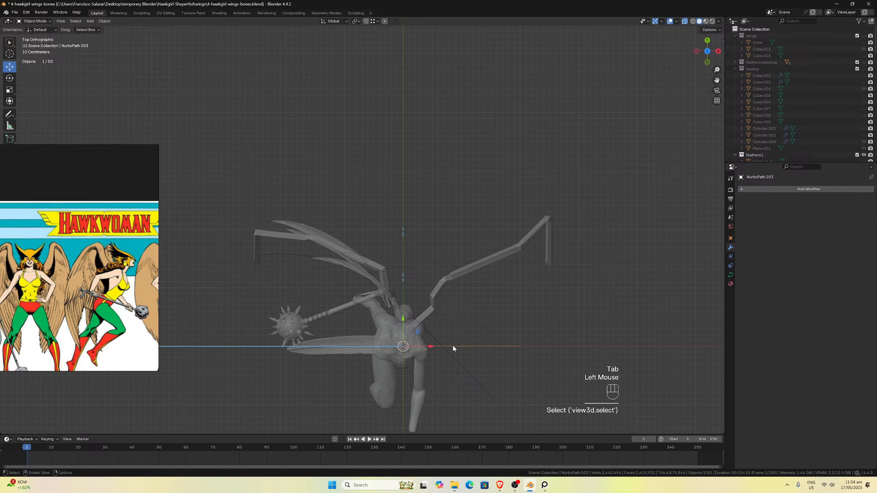
pyautogui.press('Tab')
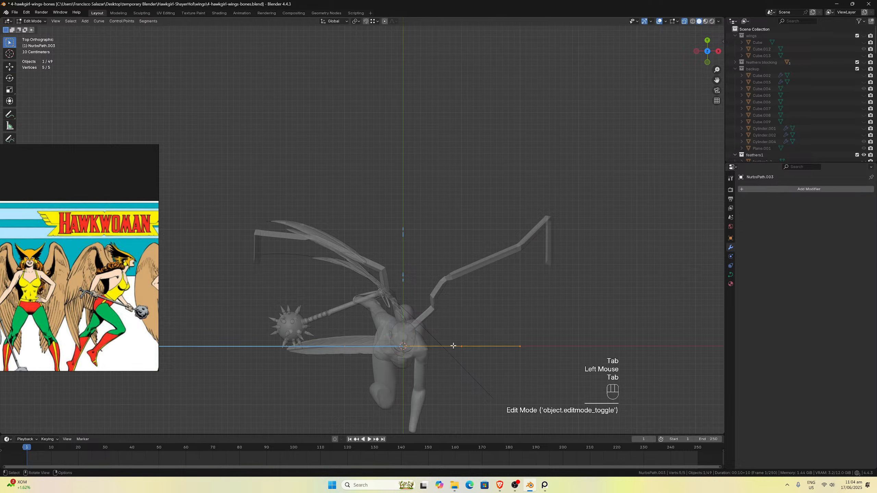
pyautogui.press('Tab')
pyautogui.click(397, 353)
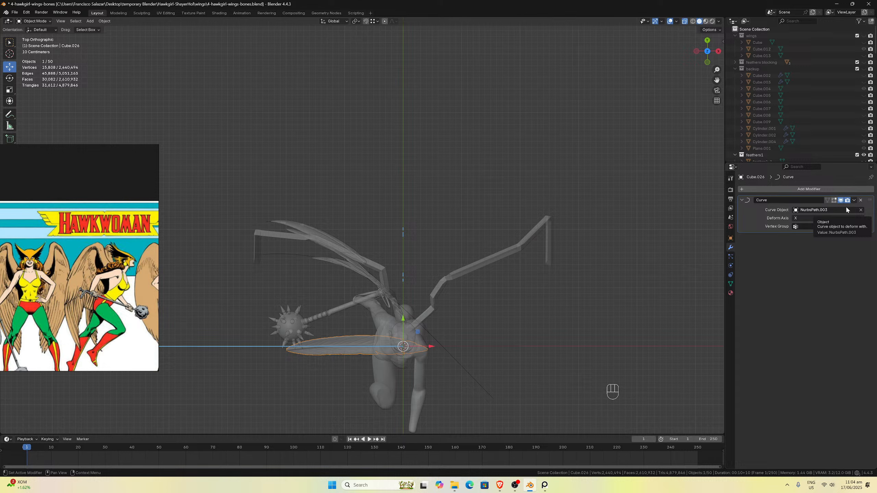
pyautogui.click(478, 346)
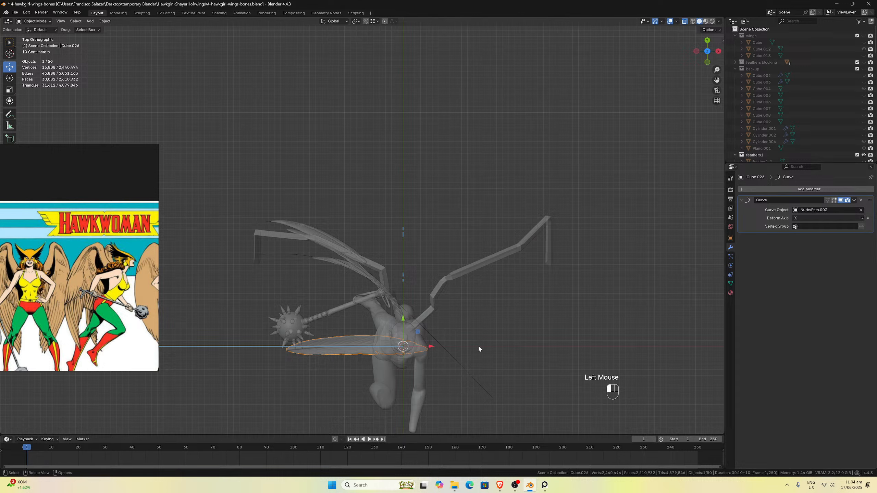
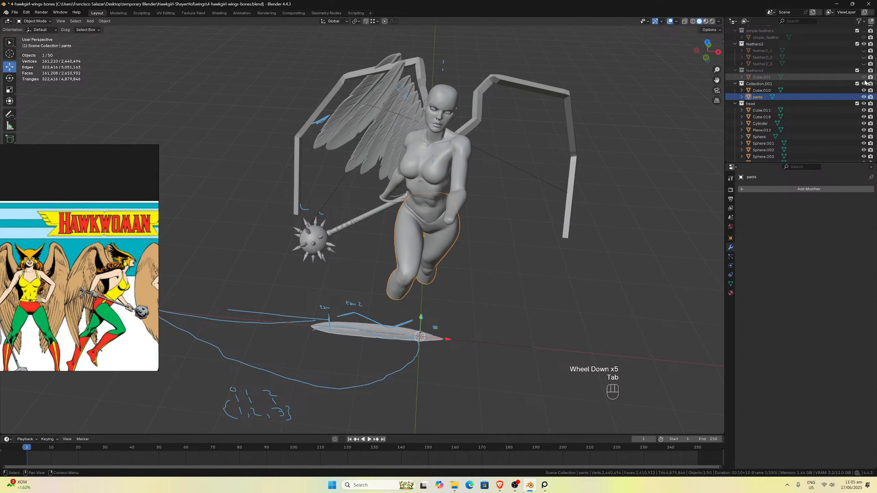
# Hide Collection.001 and remove the Curve modifier from the Cube.026 feather.
pyautogui.click(864, 84)
pyautogui.moveTo(666, 169); pyautogui.dragTo(527, 273, button='middle')
pyautogui.scroll(3, 480, 290)
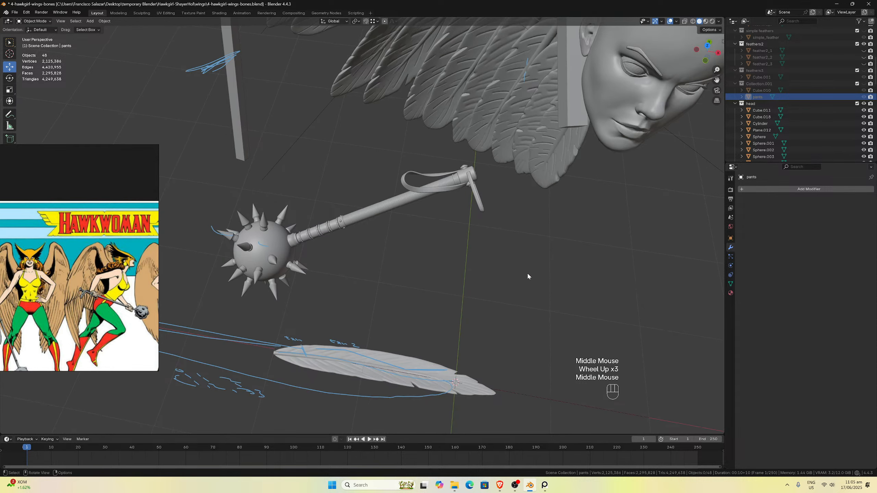
pyautogui.scroll(2, 818, 85)
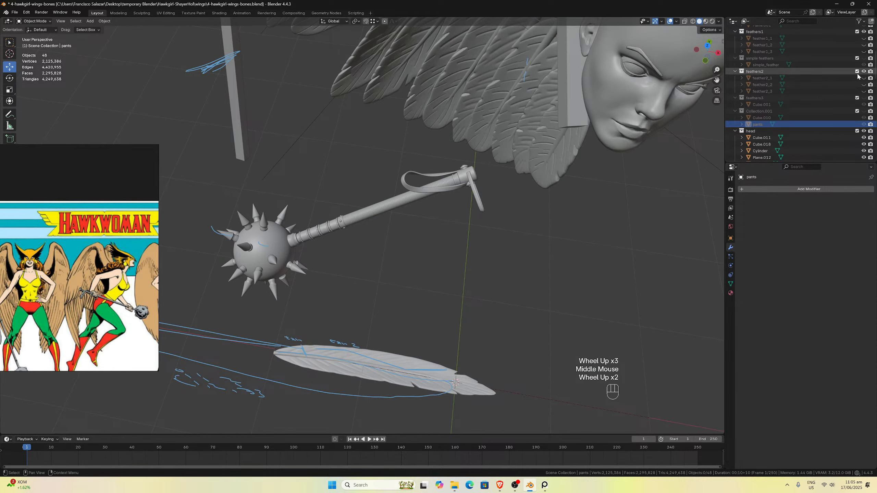
pyautogui.click(417, 366)
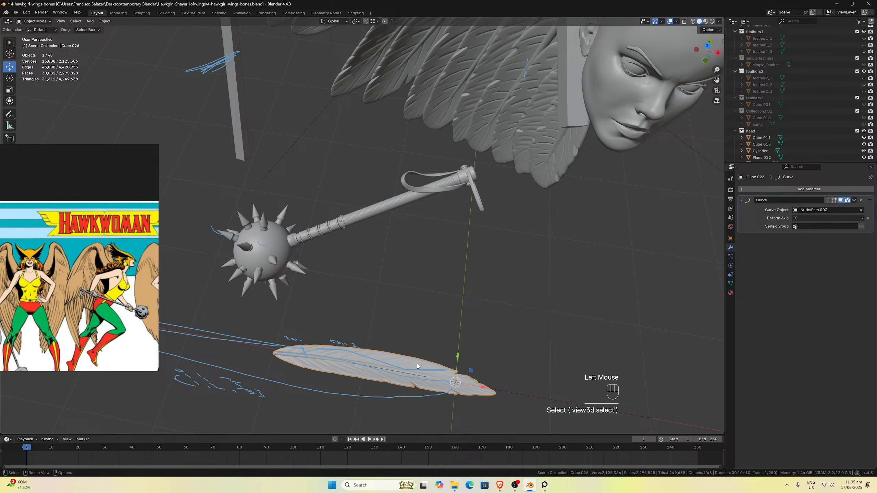
pyautogui.click(861, 200)
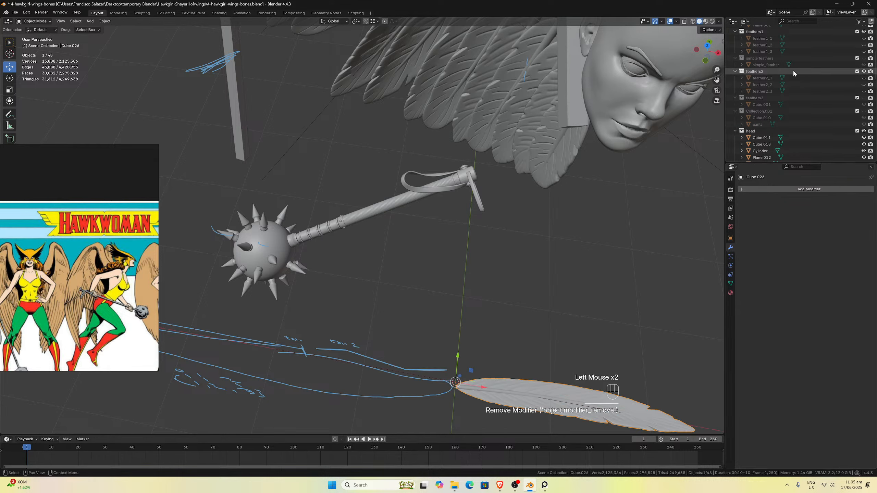
# Unhide the feather1_1 object and bring it into view beside the Cube.026 feather.
pyautogui.scroll(2, 846, 70)
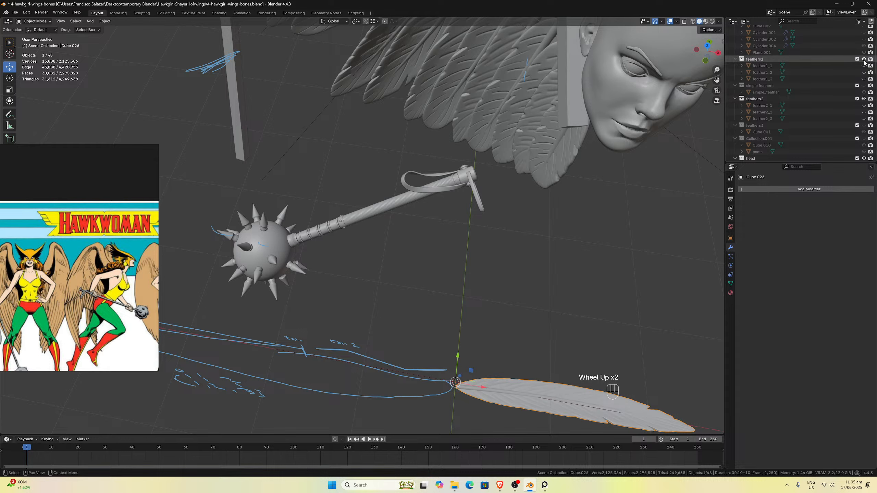
pyautogui.click(863, 66)
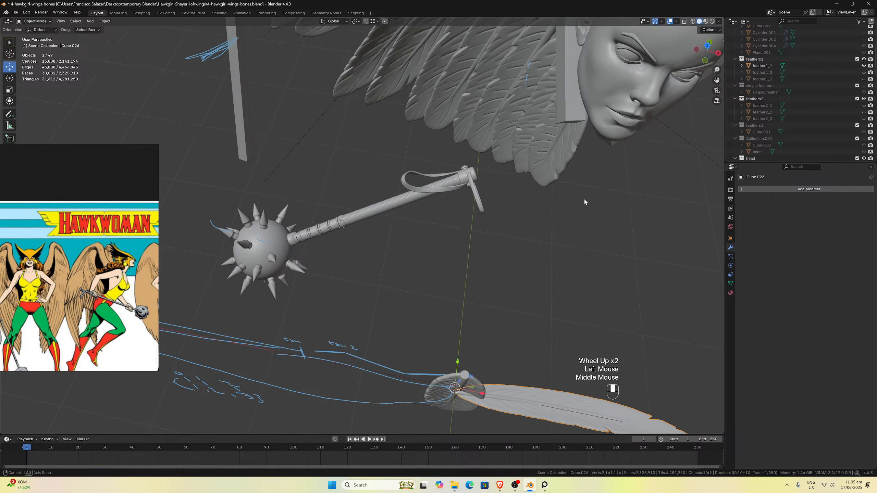
pyautogui.scroll(-4, 574, 186)
pyautogui.moveTo(584, 198); pyautogui.dragTo(503, 294, button='middle')
pyautogui.scroll(2, 504, 295)
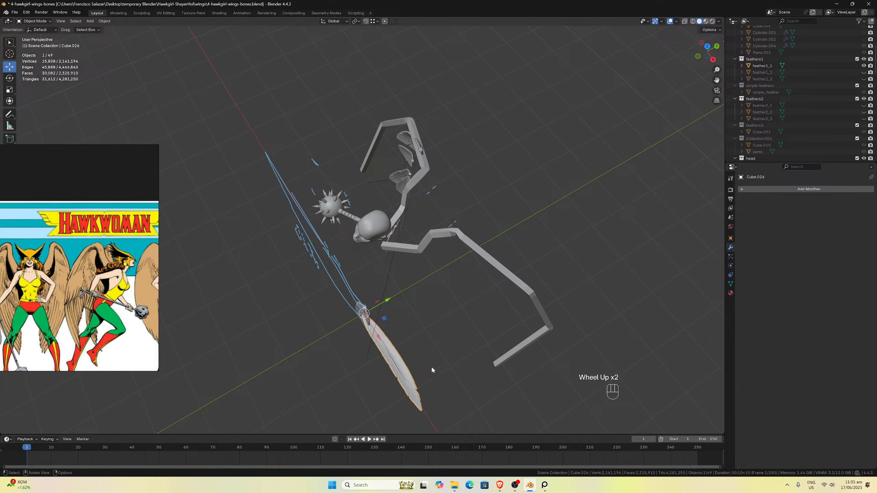
pyautogui.moveTo(432, 369); pyautogui.dragTo(432, 288, button='middle')
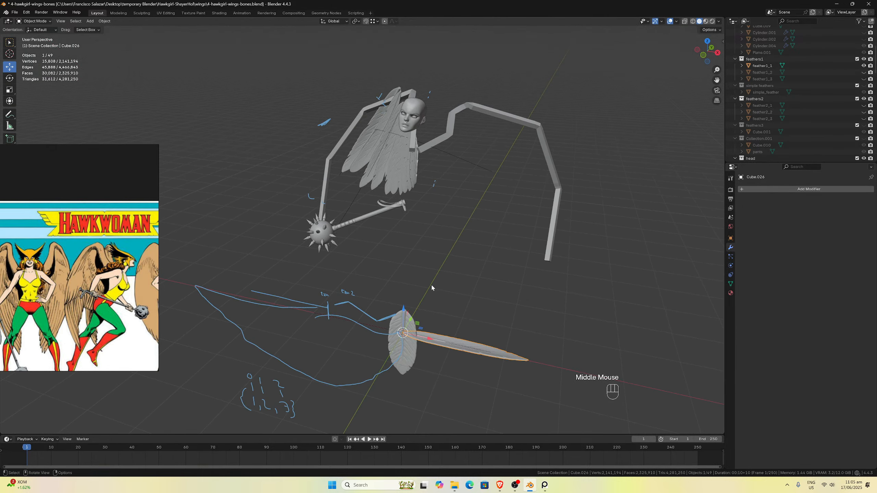
# Rotate the feather1_1 object -90° about the global X axis so it lies flat.
pyautogui.click(404, 344)
pyautogui.scroll(-1, 411, 348)
pyautogui.scroll(2, 414, 356)
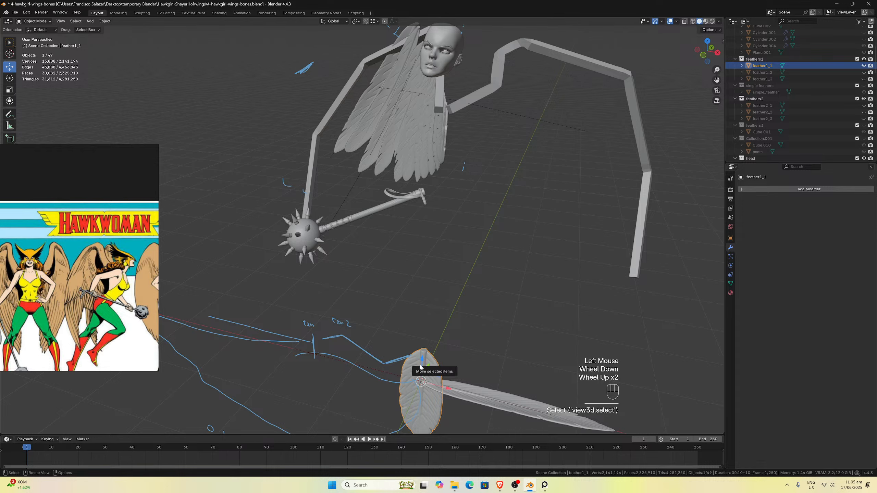
pyautogui.press('KP_3')
pyautogui.press('KP_3')
pyautogui.press('KP_1')
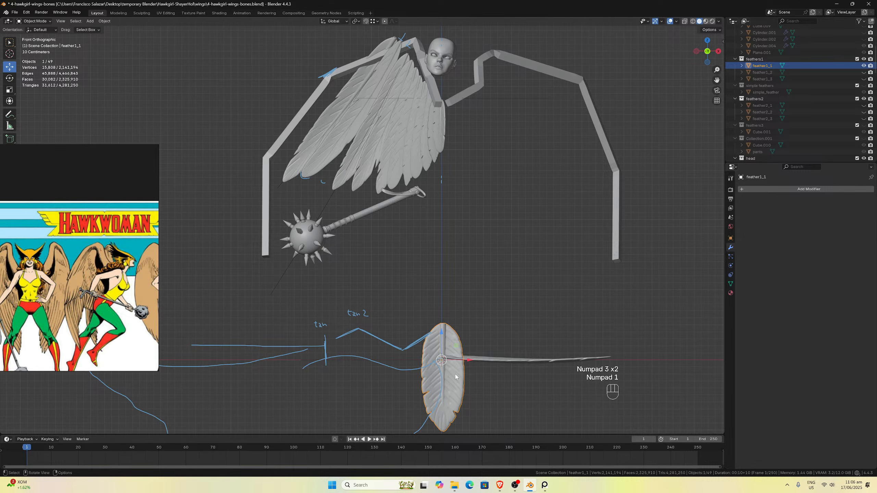
pyautogui.press('r')
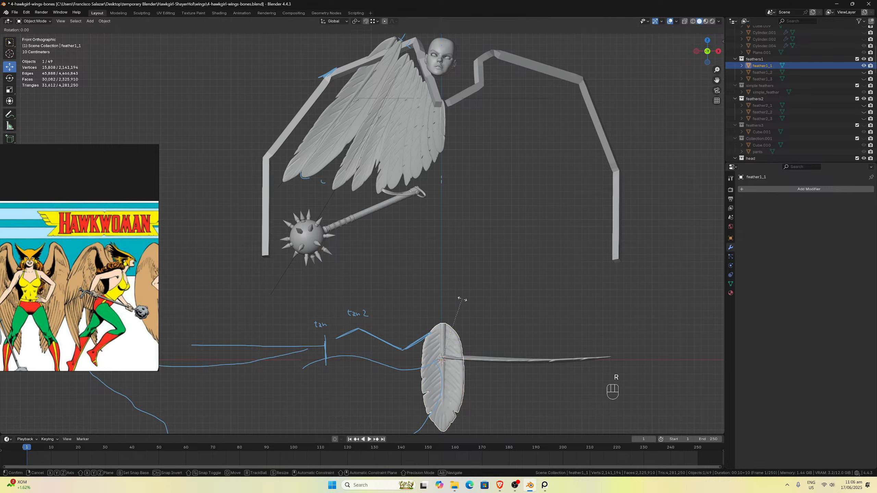
pyautogui.press('x')
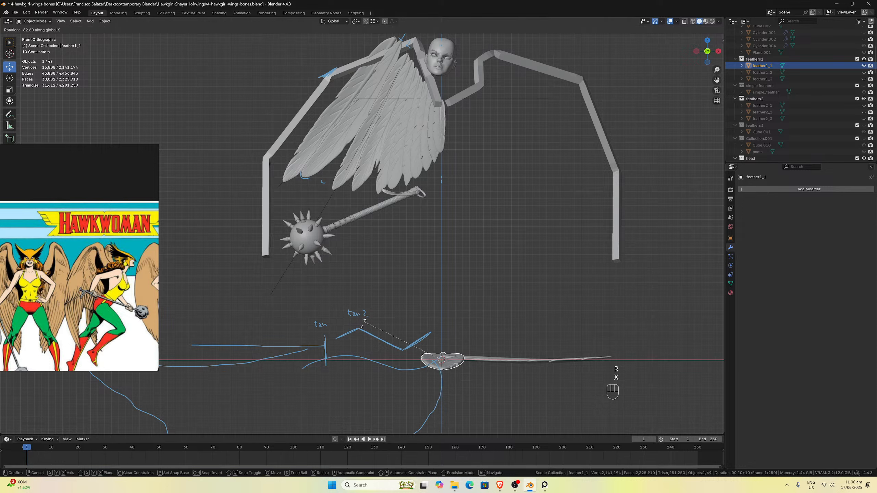
pyautogui.click(262, 318)
pyautogui.doubleClick(81, 398)
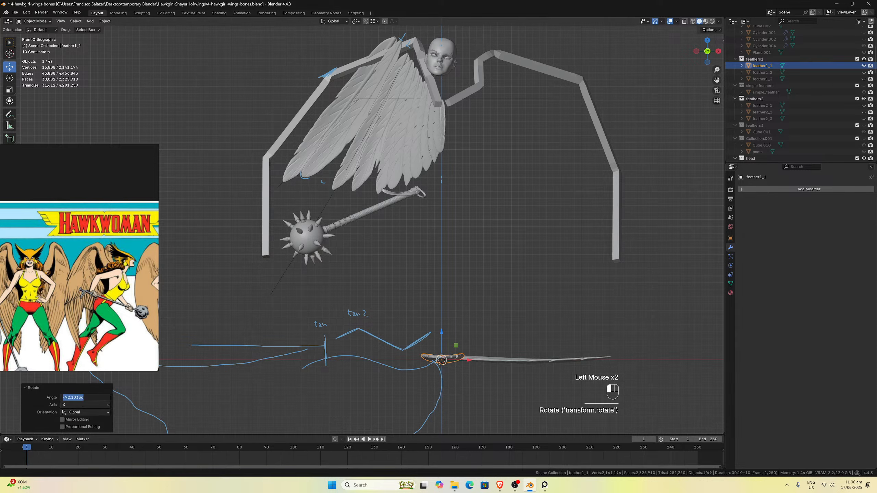
pyautogui.press('Return')
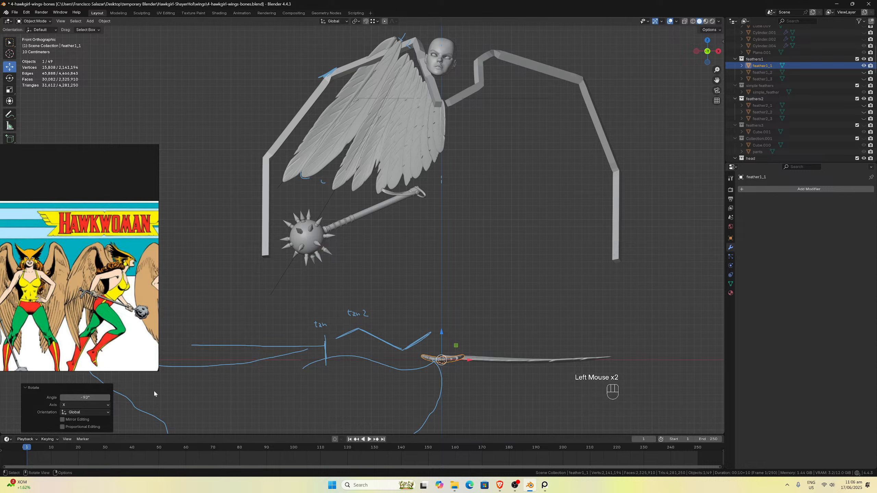
# Rotate feather1_1 90° about the global Z axis to align its length with the X axis.
pyautogui.press('r')
pyautogui.press('z')
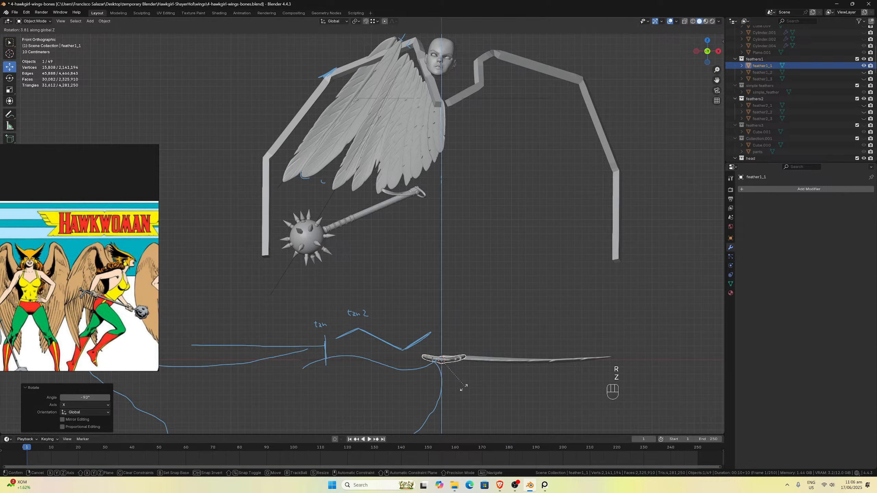
pyautogui.click(397, 390)
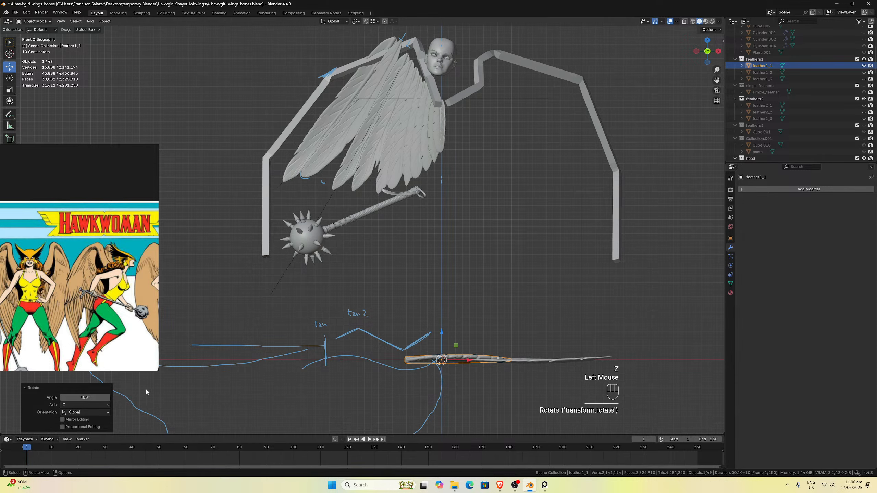
pyautogui.click(85, 398)
pyautogui.write('9')
pyautogui.press('Return')
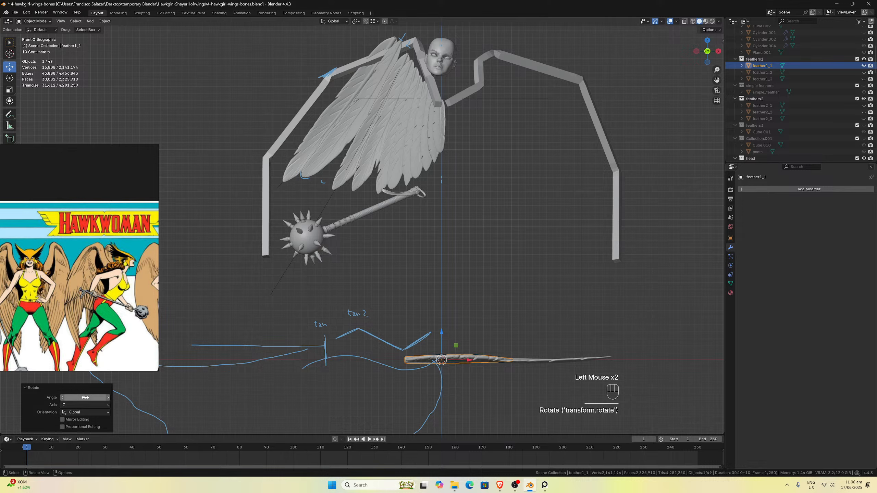
# In Edit Mode, move the whole feather1_1 mesh about 0.83 m along X so its base sits near the origin.
pyautogui.moveTo(476, 319); pyautogui.dragTo(479, 374, button='middle')
pyautogui.scroll(2, 479, 374)
pyautogui.press('Tab')
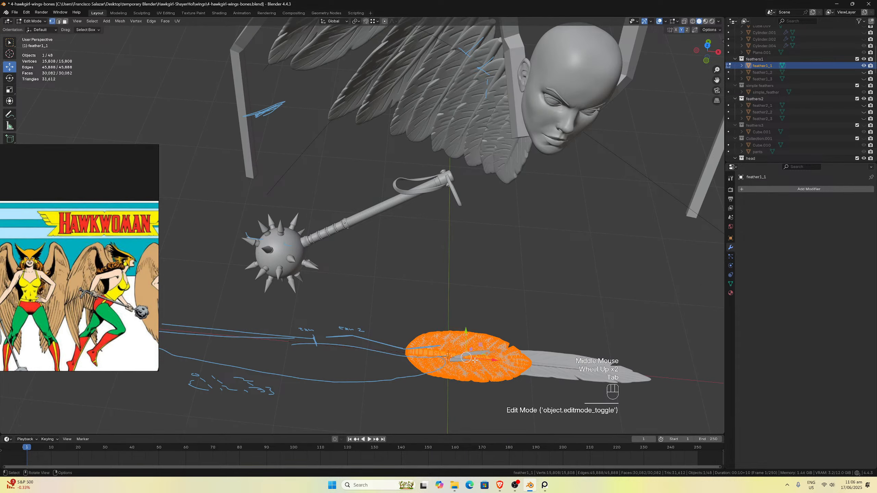
pyautogui.moveTo(493, 360); pyautogui.dragTo(538, 368)
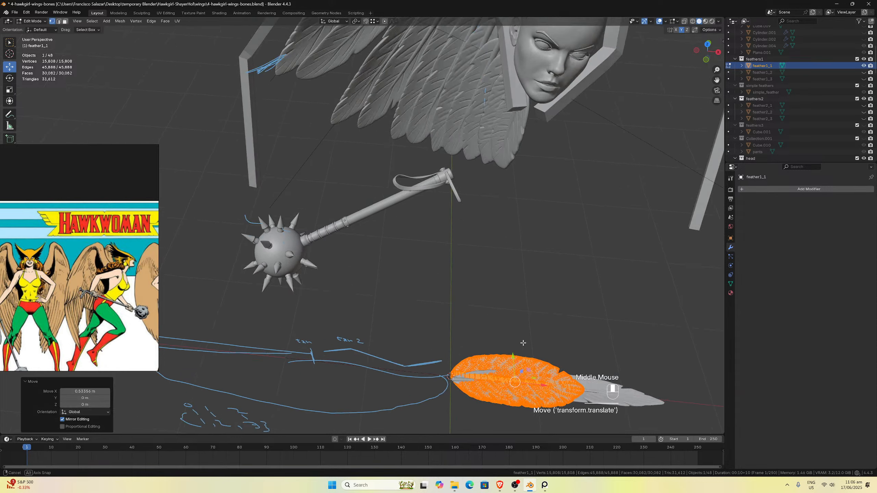
pyautogui.moveTo(538, 369); pyautogui.dragTo(523, 316, button='middle')
# Turn on snapping and move the feather1_1 mesh slightly back along X so its base end meets the origin.
pyautogui.scroll(1, 523, 315)
pyautogui.press('ctrl+KP_1')
pyautogui.press('ctrl+KP_3')
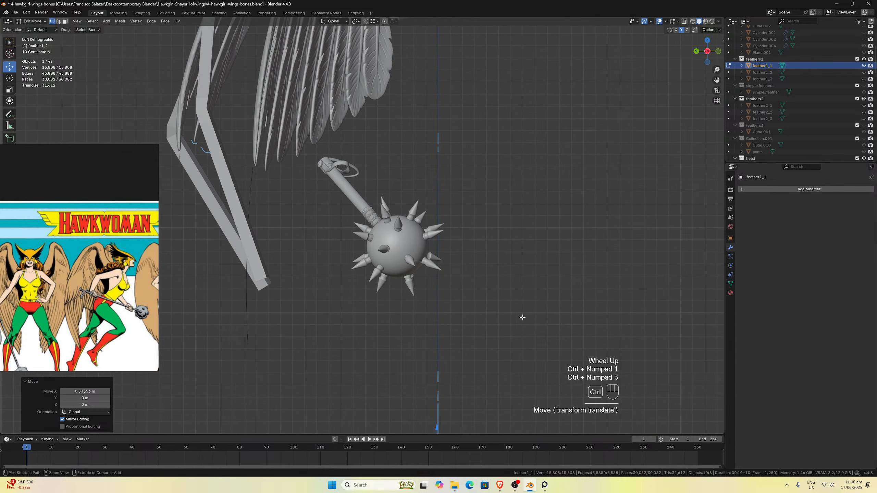
pyautogui.press('KP_1')
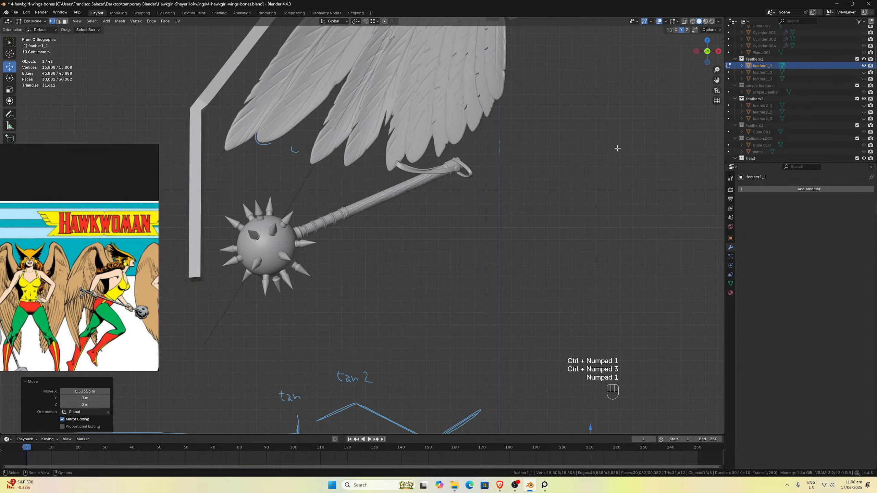
pyautogui.moveTo(717, 80); pyautogui.dragTo(587, 10)
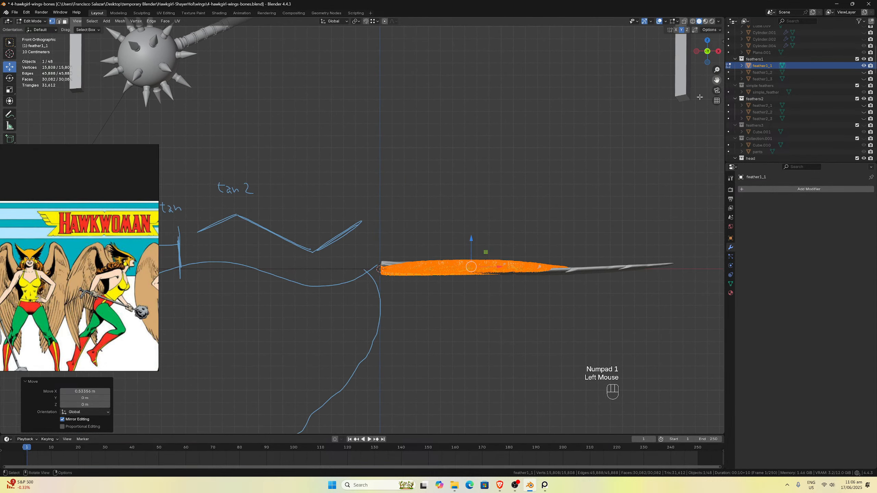
pyautogui.scroll(4, 560, 244)
pyautogui.scroll(1, 475, 374)
pyautogui.click(366, 22)
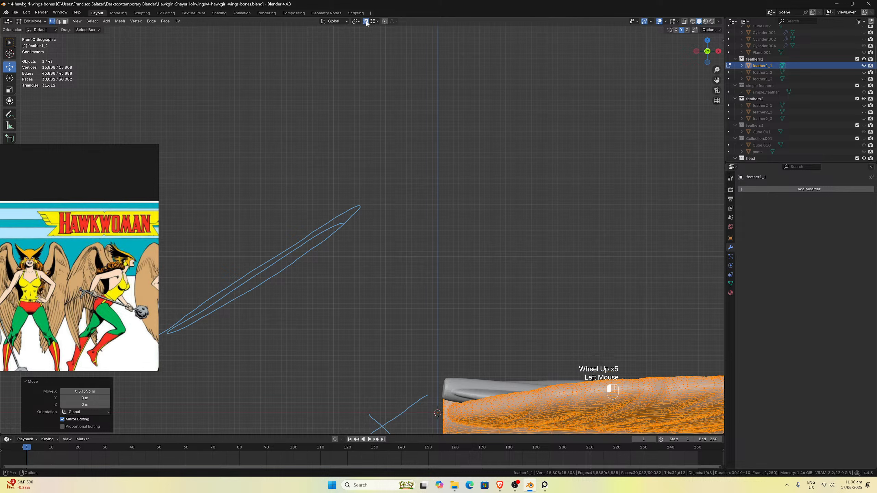
pyautogui.press('g')
pyautogui.press('x')
pyautogui.click(434, 413)
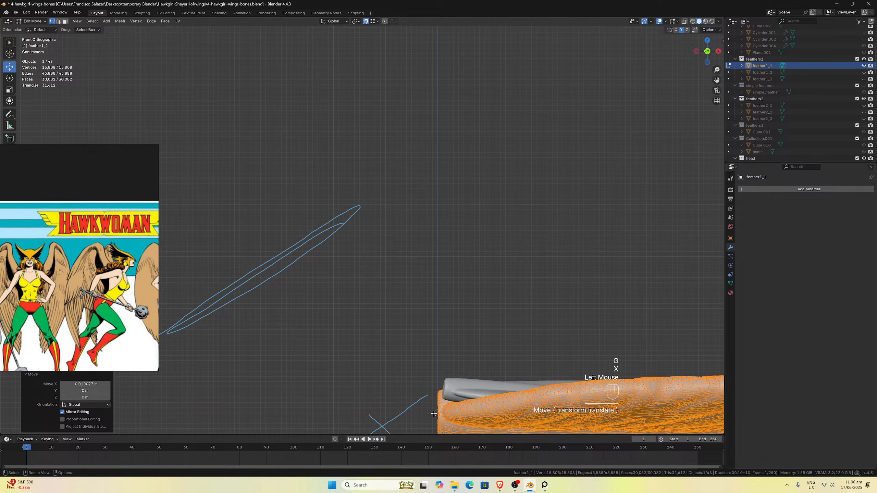
# Set the pivot point to the 3D Cursor and scale the feather1_1 mesh about 1.58 along X to match Cube.026's length.
pyautogui.scroll(-2, 429, 170)
pyautogui.moveTo(430, 170); pyautogui.dragTo(480, 328, button='middle')
pyautogui.scroll(-2, 449, 242)
pyautogui.scroll(-1, 480, 322)
pyautogui.scroll(1, 481, 322)
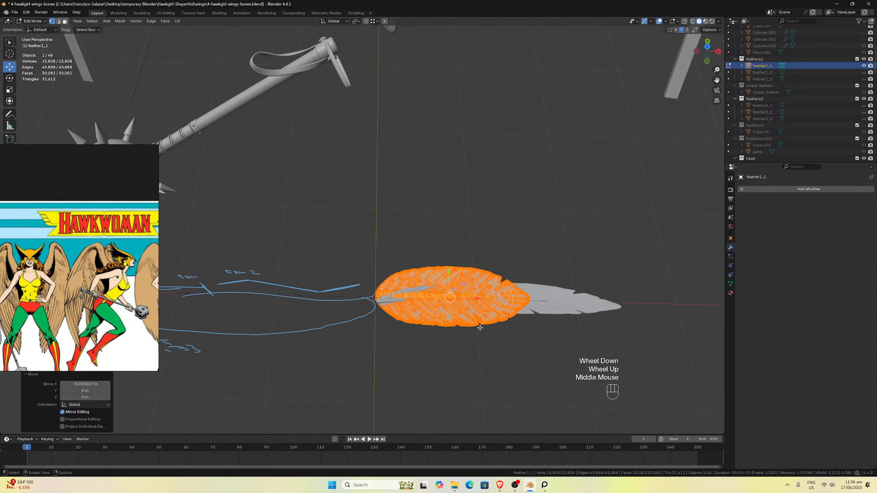
pyautogui.click(357, 22)
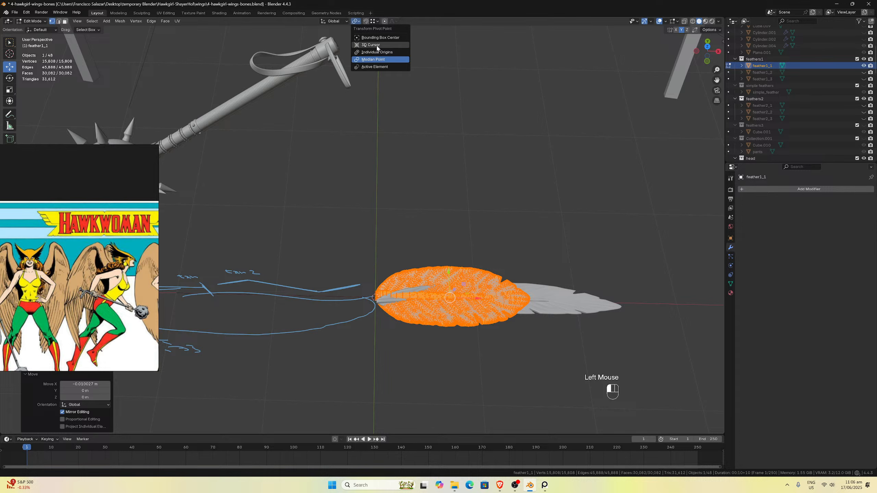
pyautogui.click(378, 45)
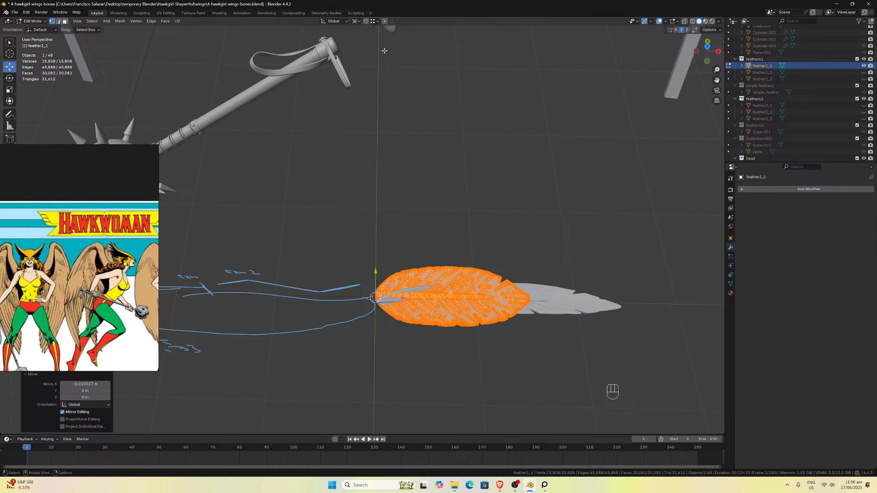
pyautogui.moveTo(504, 278); pyautogui.dragTo(504, 290, button='middle')
pyautogui.press('KP_7')
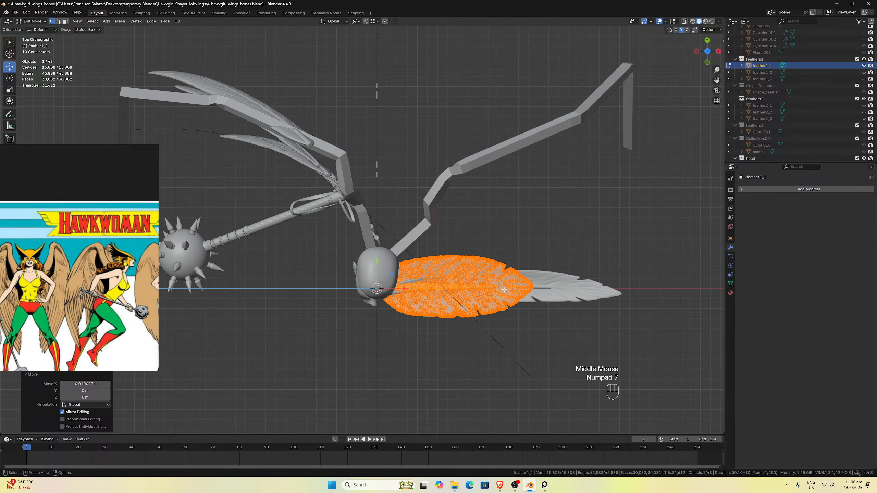
pyautogui.press('s')
pyautogui.press('x')
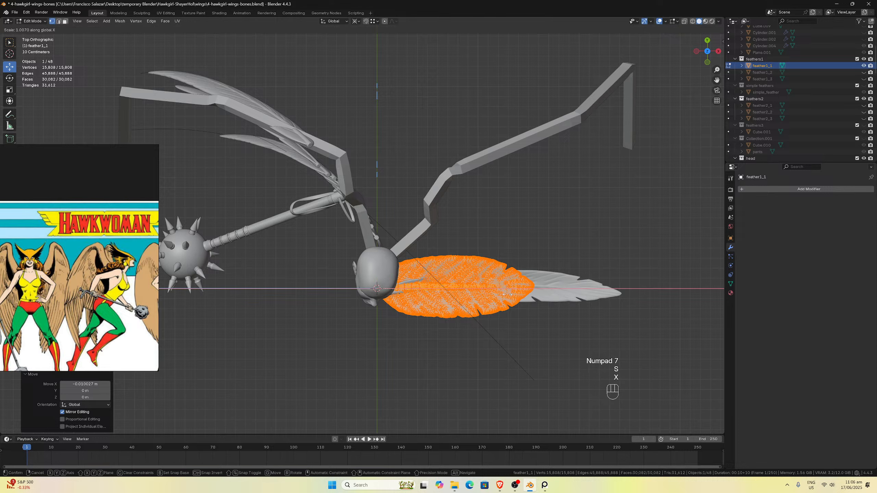
pyautogui.click(581, 299)
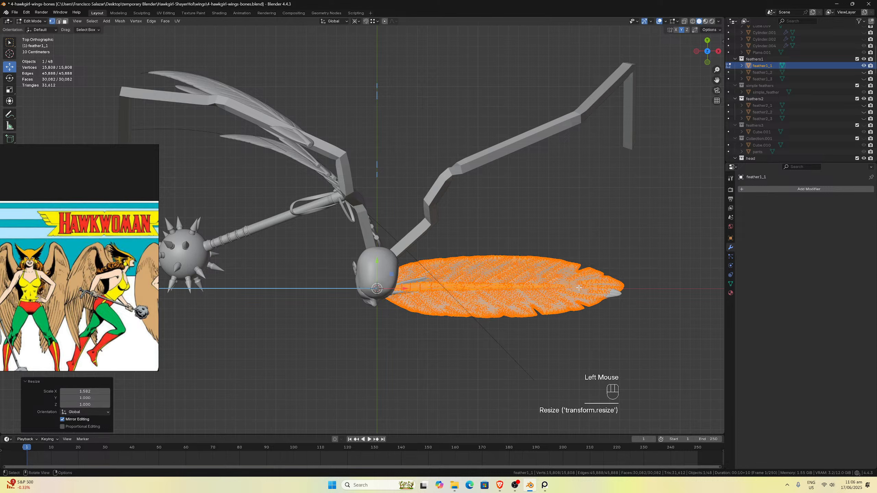
# Narrow the feather1_1 mesh by scaling it to about 0.56 along Y.
pyautogui.press('s')
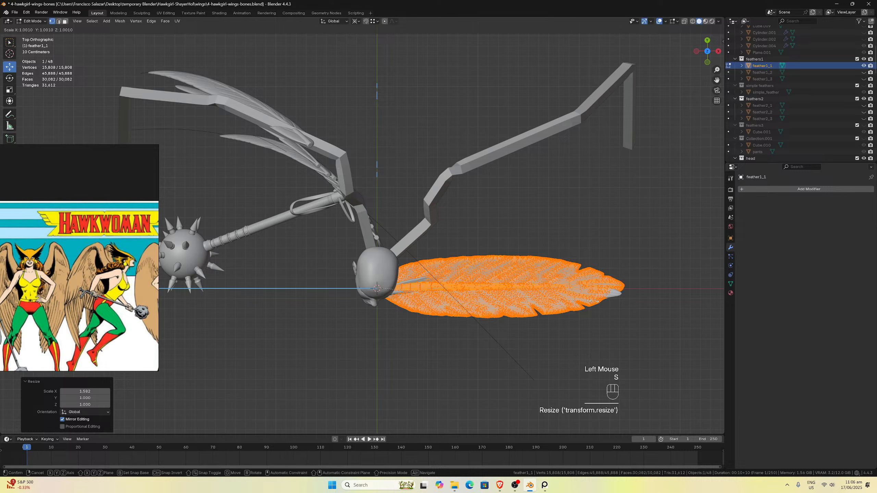
pyautogui.press('y')
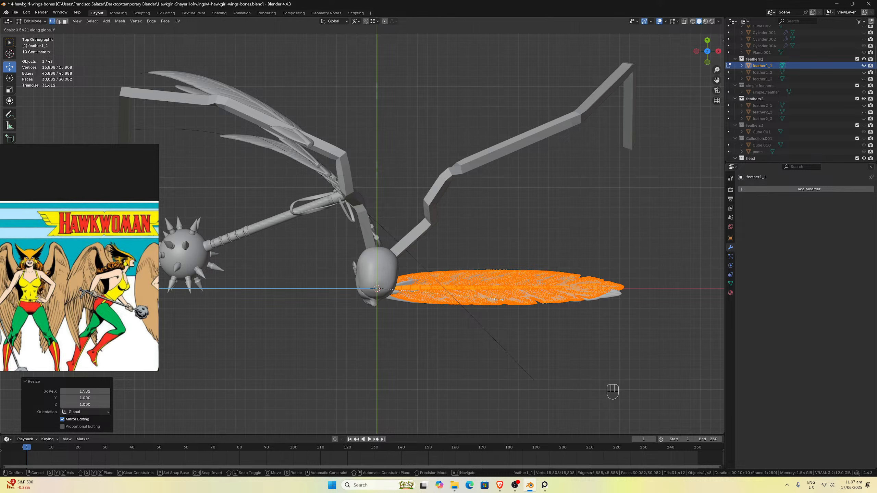
pyautogui.click(497, 300)
pyautogui.moveTo(497, 299); pyautogui.dragTo(505, 255, button='middle')
pyautogui.scroll(2, 504, 254)
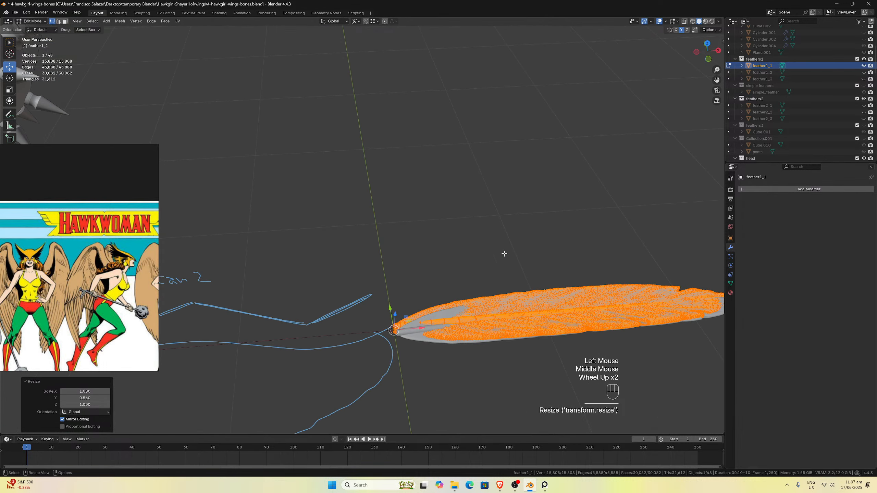
# Flatten the feather1_1 mesh by scaling it to about 0.58 along Z, and return to Object Mode.
pyautogui.moveTo(483, 313); pyautogui.dragTo(574, 280, button='middle')
pyautogui.scroll(2, 524, 269)
pyautogui.scroll(1, 574, 281)
pyautogui.press('ctrl+KP_3')
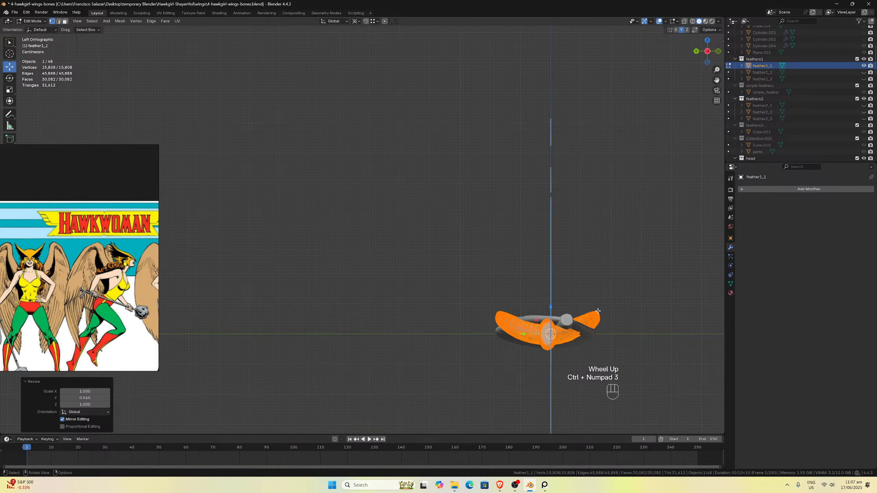
pyautogui.press('s')
pyautogui.press('z')
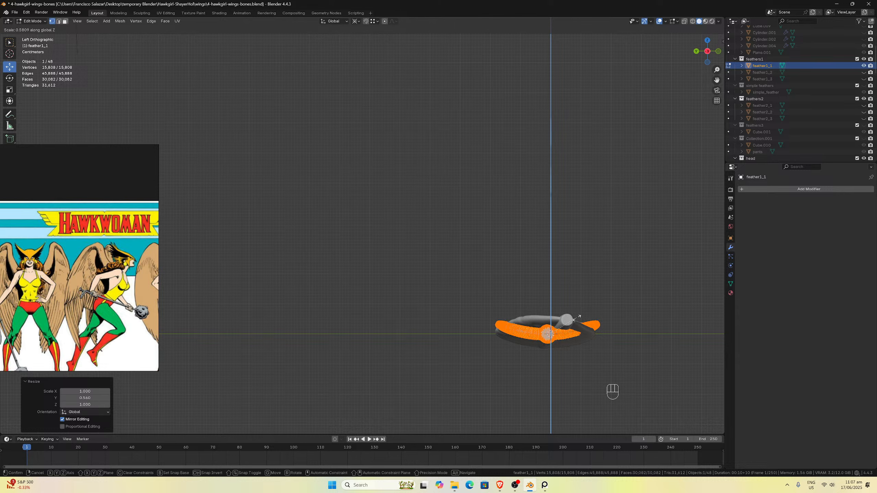
pyautogui.click(577, 318)
pyautogui.press('Tab')
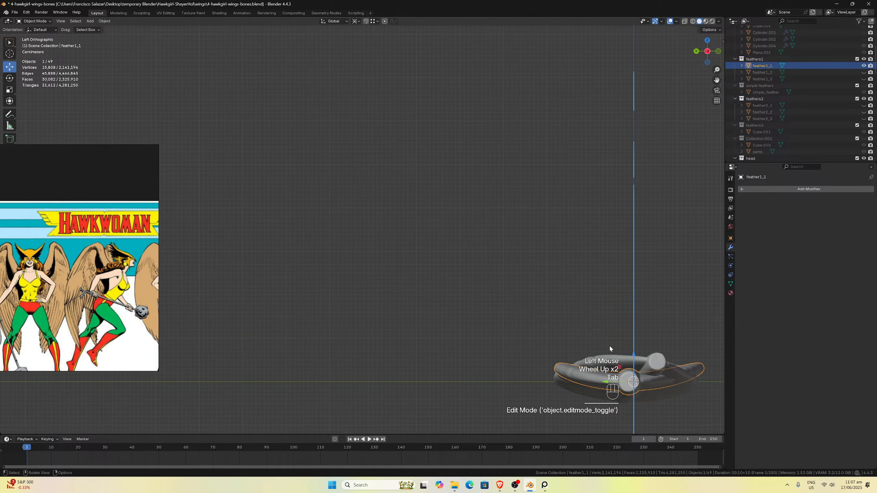
# Compare the reshaped feather1_1 with the overlapping Cube.026 feather by selecting each one and viewing them from the base end.
pyautogui.scroll(-1, 610, 345)
pyautogui.moveTo(610, 346); pyautogui.dragTo(549, 303, button='middle')
pyautogui.scroll(-2, 538, 338)
pyautogui.click(475, 293)
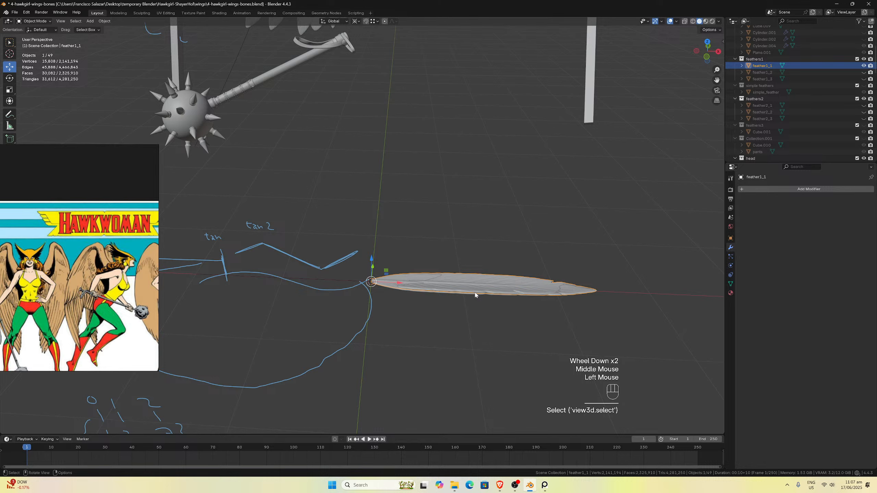
pyautogui.click(580, 290)
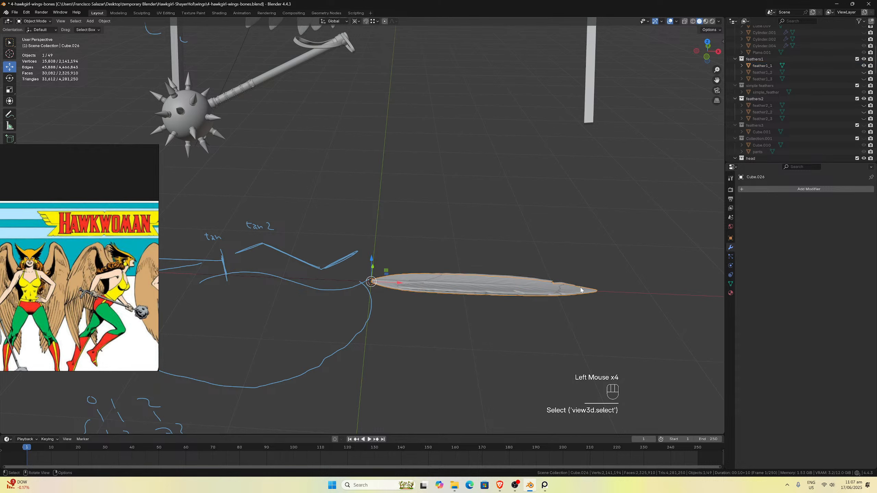
pyautogui.click(431, 289)
pyautogui.moveTo(432, 289); pyautogui.dragTo(513, 266, button='middle')
pyautogui.scroll(3, 507, 253)
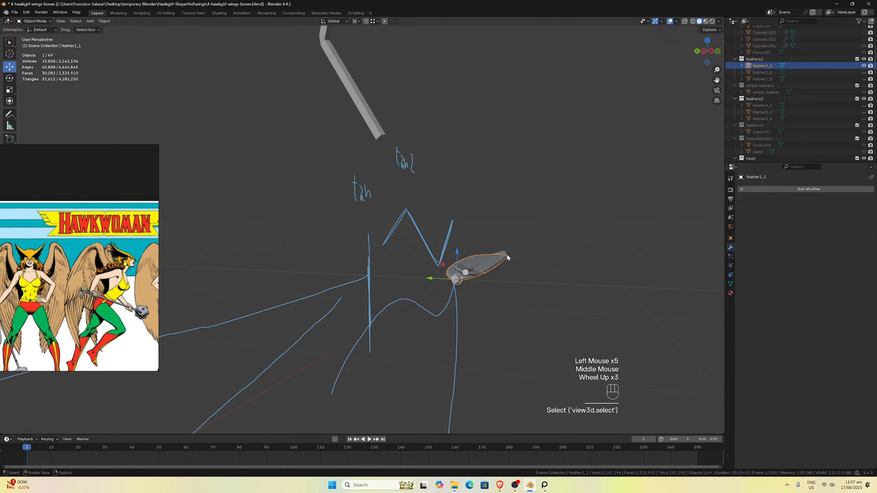
# Add a Curve modifier to feather1_1 and assign NurbsPath.003 as its curve object.
pyautogui.click(756, 190)
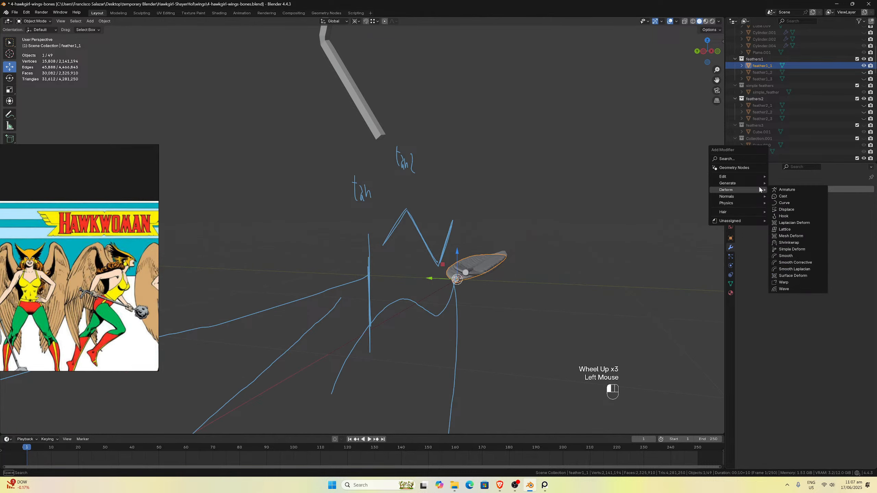
pyautogui.moveTo(736, 190)
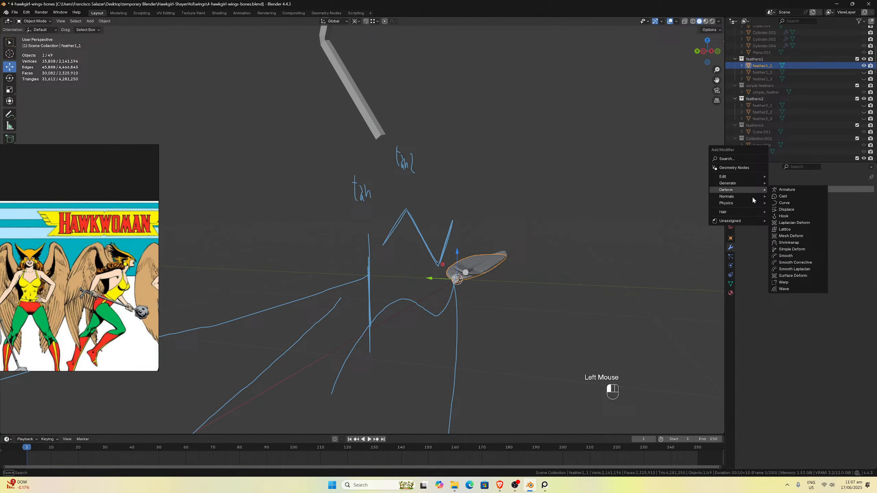
pyautogui.click(791, 205)
pyautogui.scroll(-2, 448, 259)
pyautogui.moveTo(448, 259); pyautogui.dragTo(407, 298, button='middle')
pyautogui.scroll(2, 407, 302)
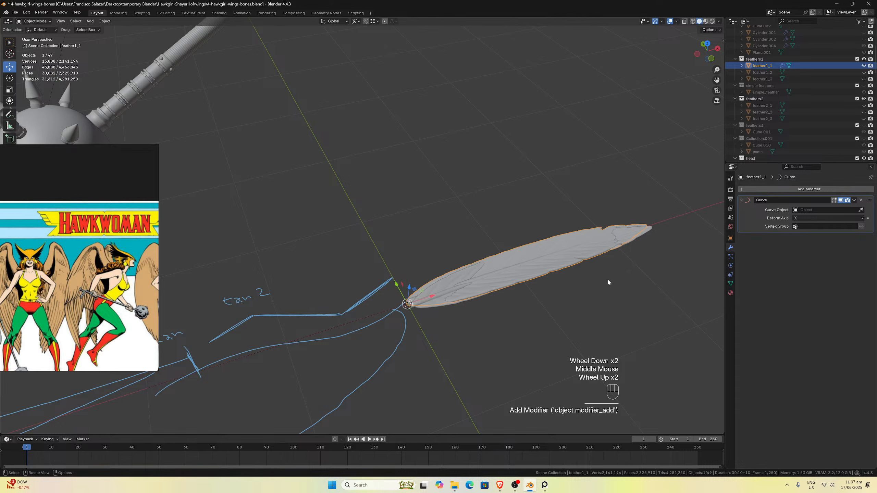
pyautogui.click(861, 210)
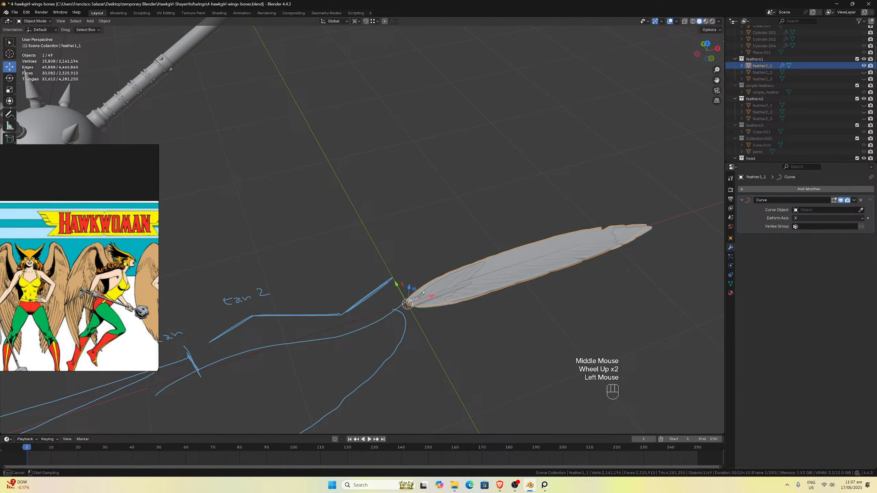
pyautogui.click(382, 308)
pyautogui.scroll(-1, 379, 311)
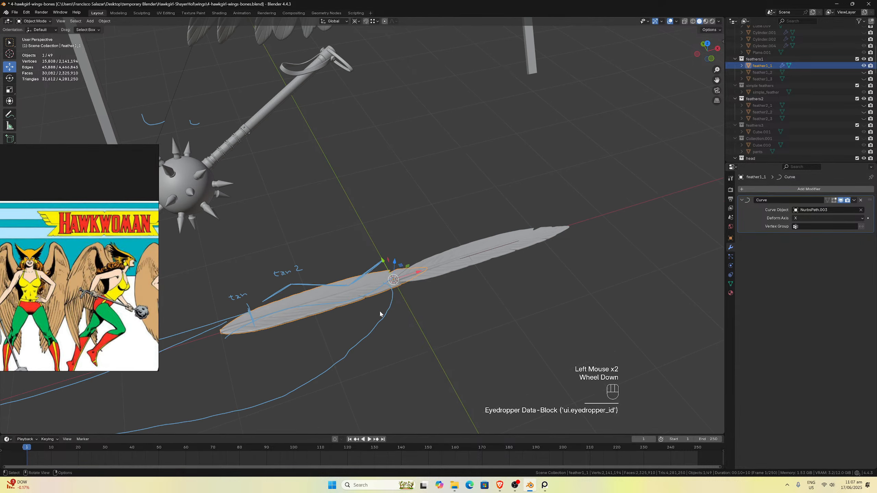
# Clear the location and rotation of the Cube.026 feather and delete it.
pyautogui.click(213, 333)
pyautogui.click(544, 237)
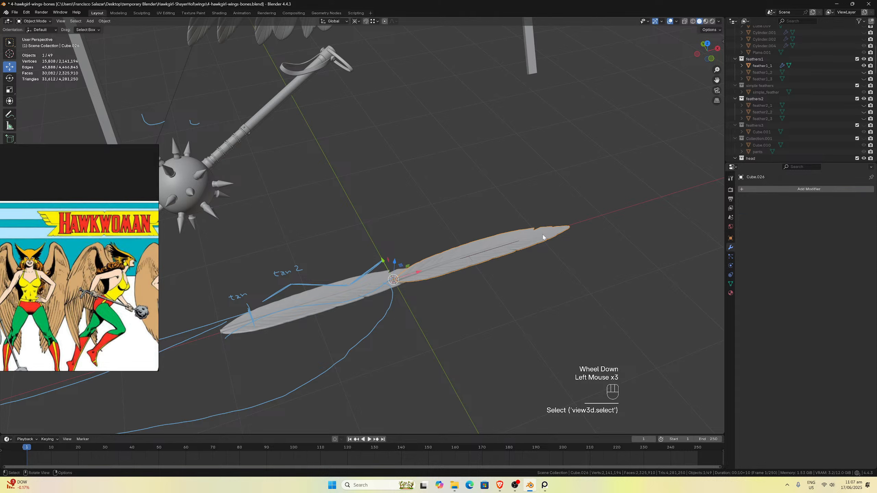
pyautogui.scroll(-2, 502, 224)
pyautogui.moveTo(501, 224); pyautogui.dragTo(465, 201, button='middle')
pyautogui.scroll(1, 464, 201)
pyautogui.press('KP_1')
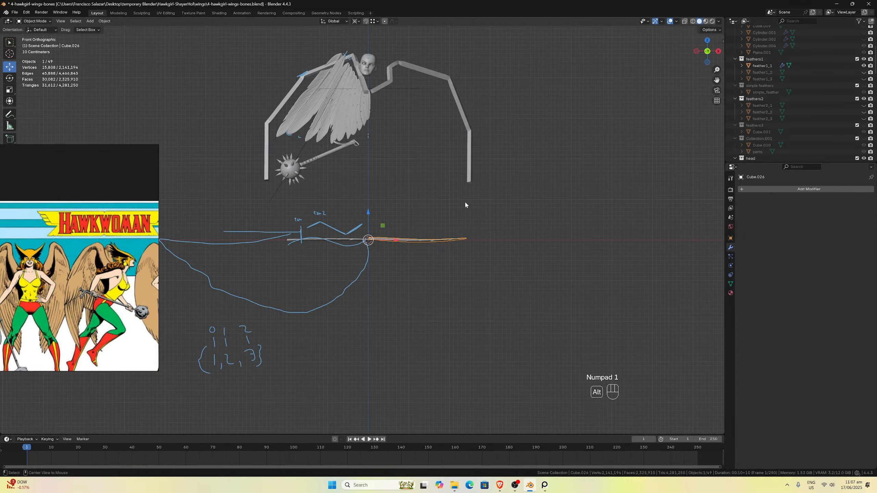
pyautogui.hotkey('alt', 'g')
pyautogui.hotkey('alt', 'g')
pyautogui.hotkey('alt', 'r')
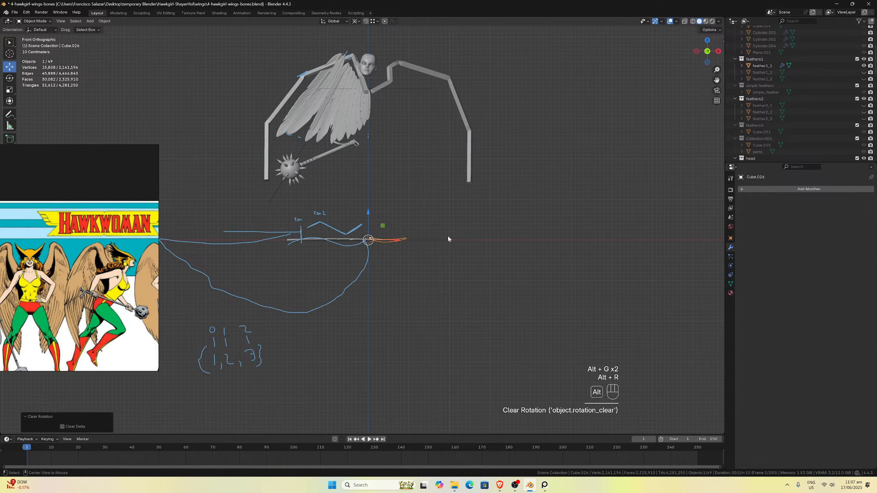
pyautogui.press('x')
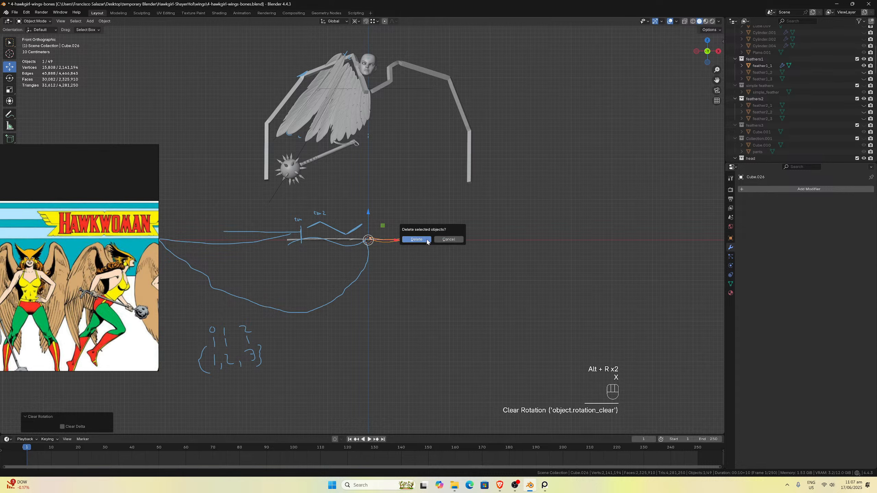
pyautogui.click(426, 239)
# Enter Edit Mode on NurbsPath.003 and move all its points about 1.14 m along X and 4.5 m up to the wing's top.
pyautogui.scroll(3, 426, 238)
pyautogui.click(335, 259)
pyautogui.click(334, 255)
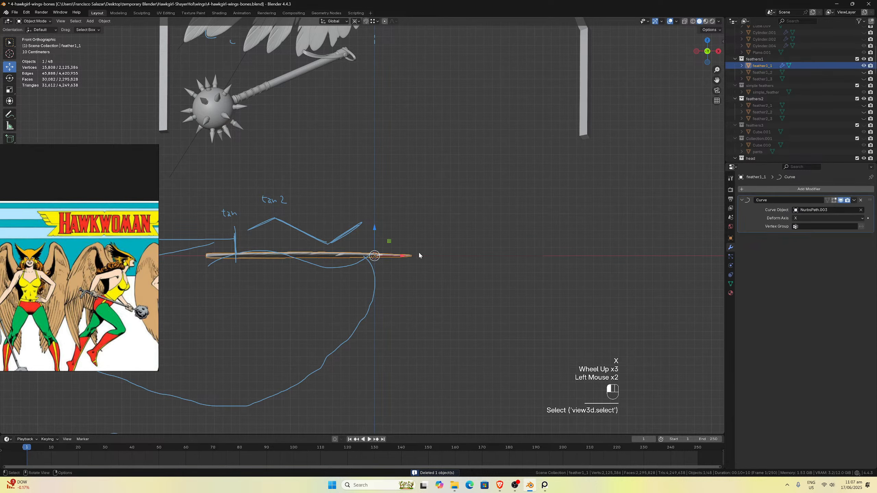
pyautogui.click(430, 254)
pyautogui.scroll(-2, 432, 254)
pyautogui.press('KP_1')
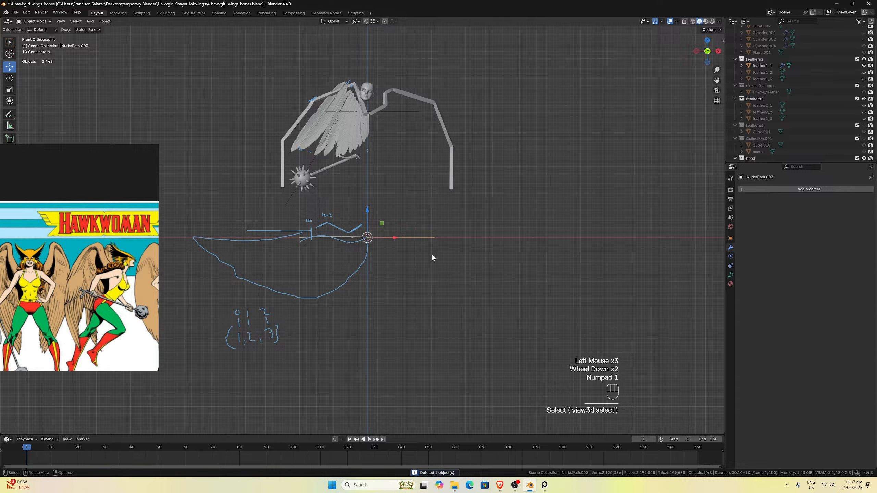
pyautogui.press('KP_3')
pyautogui.press('KP_1')
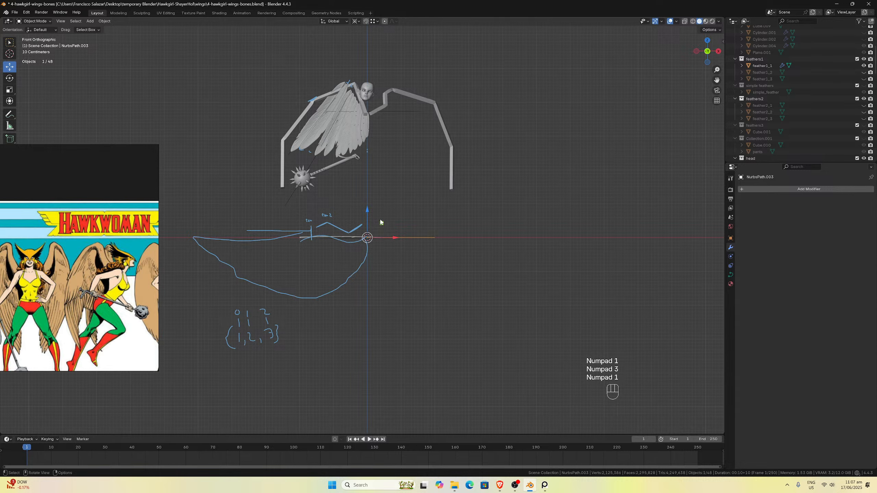
pyautogui.scroll(1, 362, 221)
pyautogui.press('Tab')
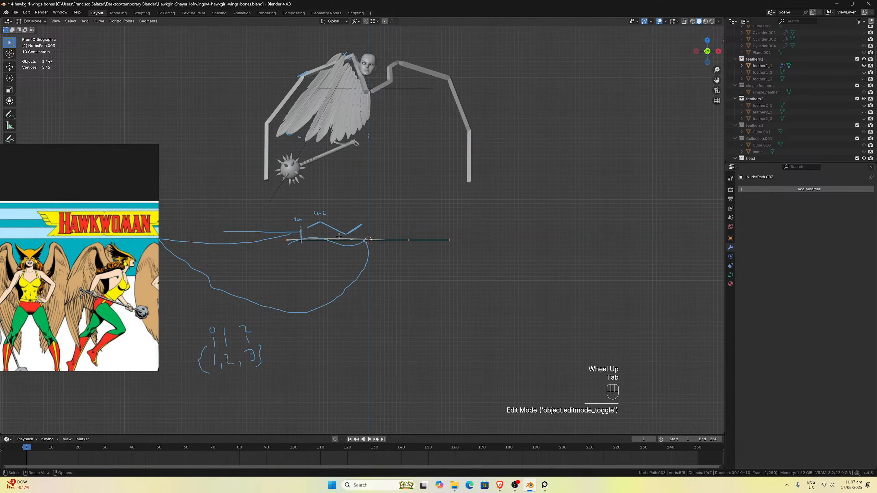
pyautogui.press('g')
pyautogui.click(386, 53)
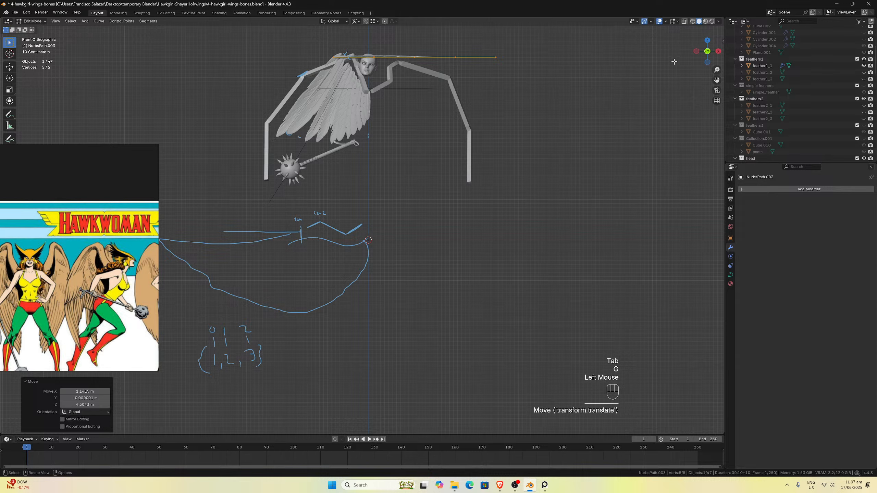
# Switch the pivot point away from the 3D Cursor, rotate the curve points about 105° in front view, and move them down onto the wing.
pyautogui.moveTo(709, 80); pyautogui.dragTo(707, 180)
pyautogui.scroll(2, 489, 102)
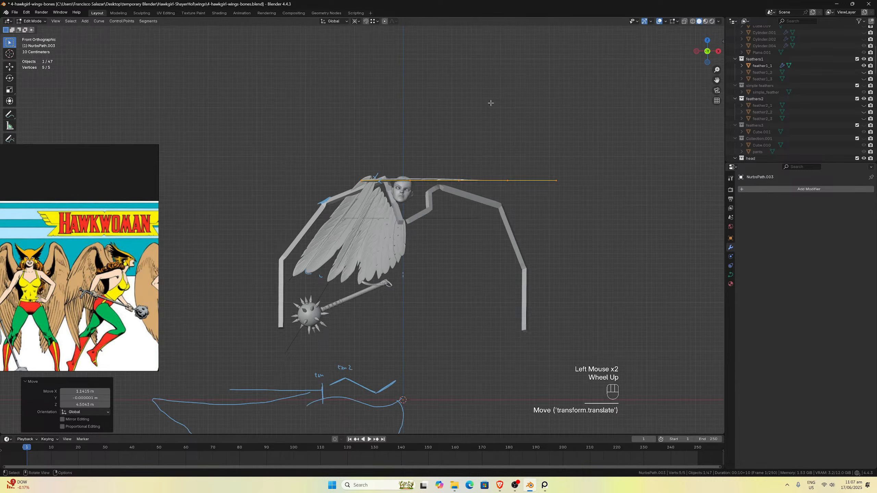
pyautogui.click(356, 21)
pyautogui.click(368, 54)
pyautogui.press('r')
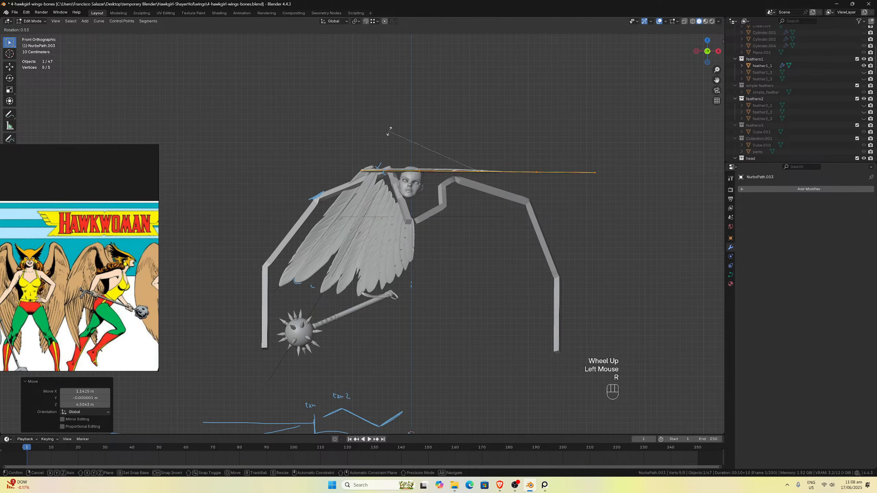
pyautogui.click(514, 128)
pyautogui.press('g')
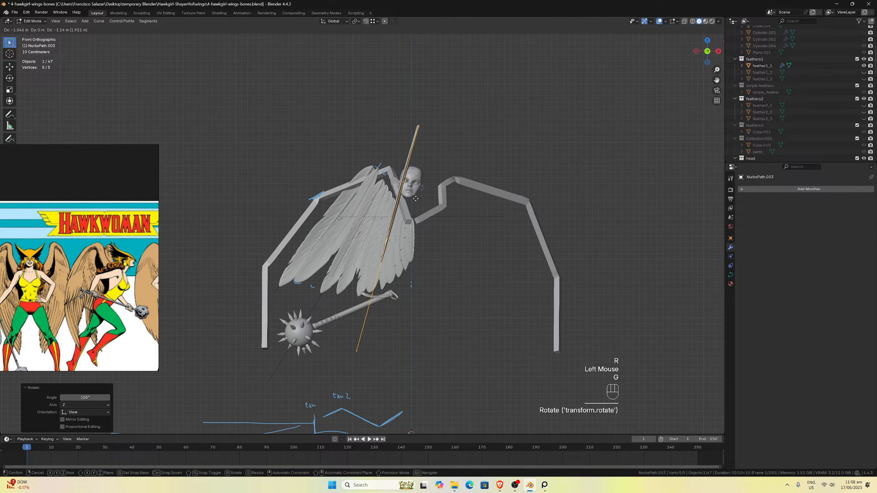
pyautogui.click(385, 239)
# Tilt the curve points about 10° in front view, shift them about -0.29 m along X, and rotate them about 7.9° more.
pyautogui.scroll(2, 393, 210)
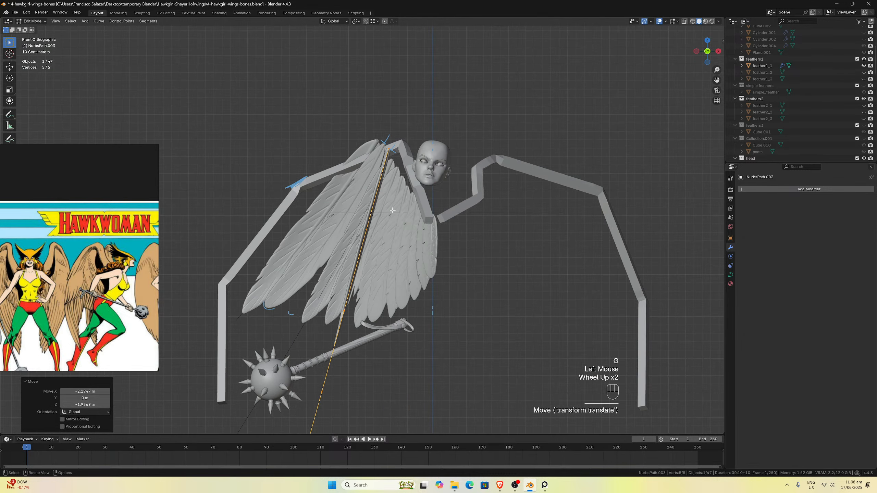
pyautogui.press('r')
pyautogui.click(400, 161)
pyautogui.press('g')
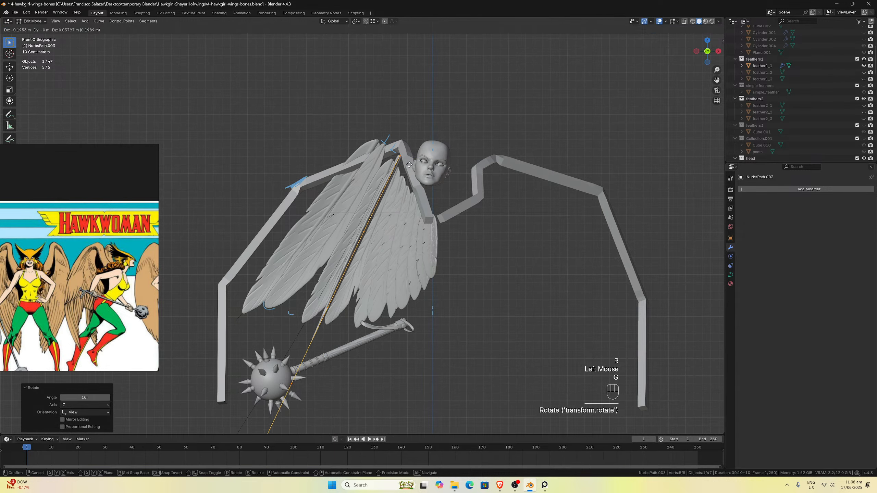
pyautogui.click(402, 159)
pyautogui.press('r')
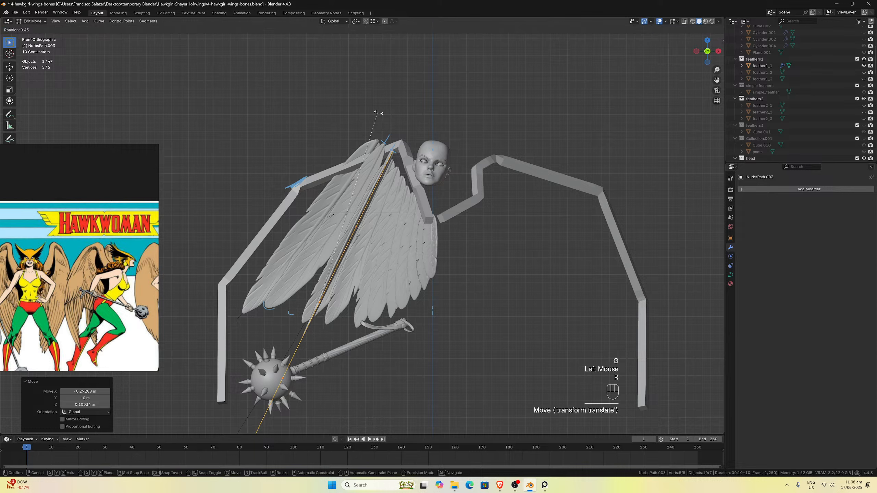
pyautogui.click(401, 118)
# Fit the feather into the wing gap in front view by nudging the curve points and rotating them back about 2.4°.
pyautogui.press('g')
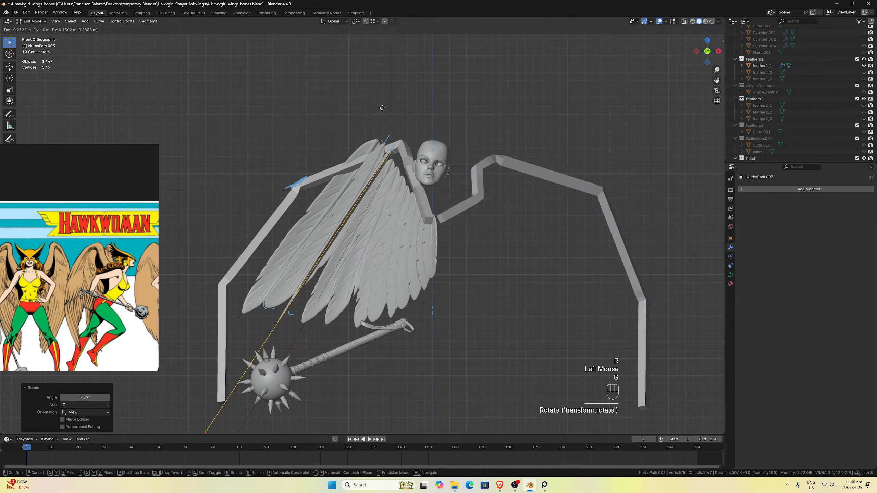
pyautogui.click(391, 113)
pyautogui.press('r')
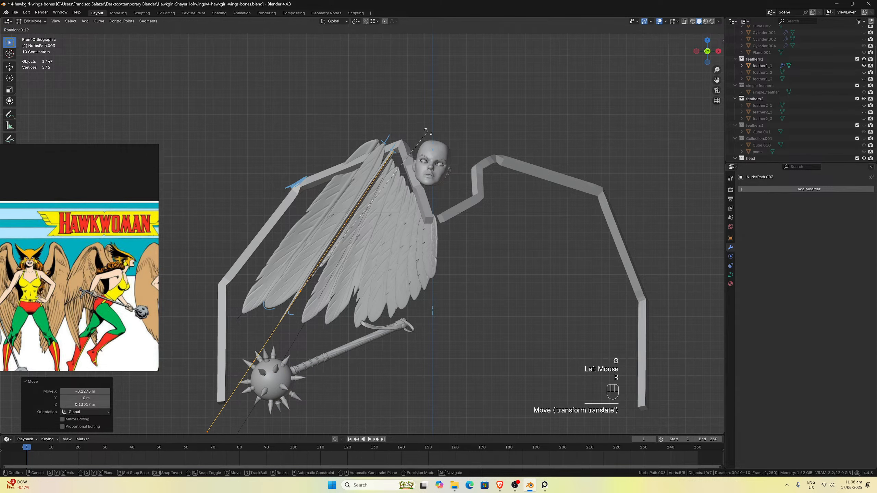
pyautogui.click(426, 129)
pyautogui.press('g')
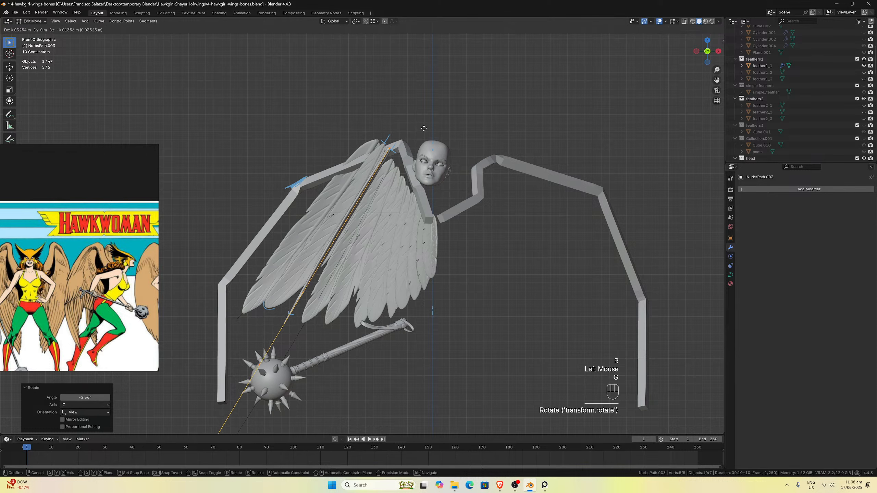
pyautogui.click(425, 129)
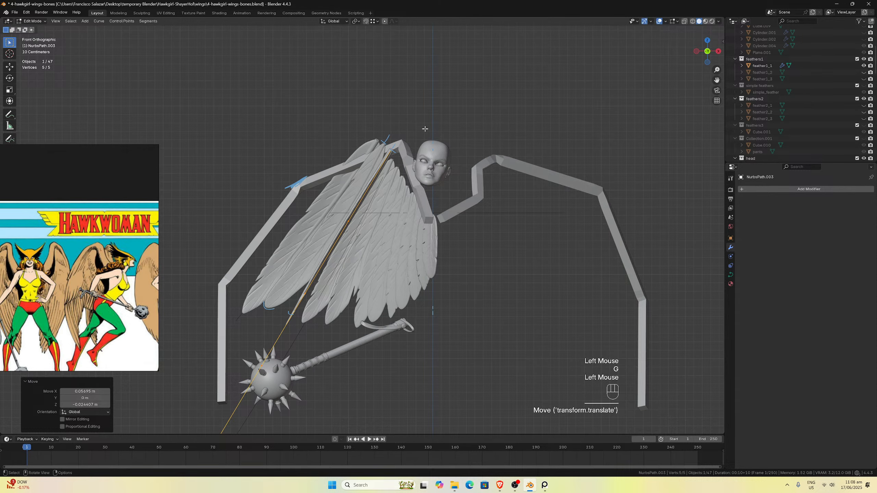
# Move the curve points about 1.17 m along Y, back to the wing, in left view.
pyautogui.press('KP_1')
pyautogui.press('KP_3')
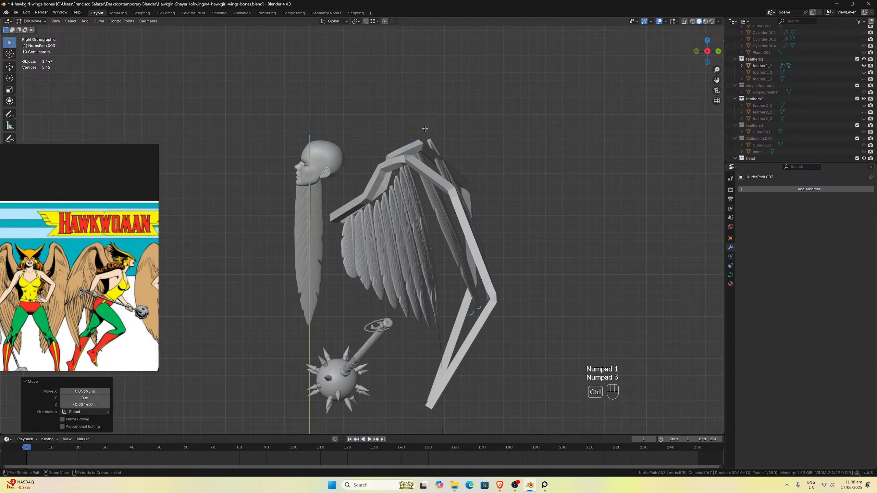
pyautogui.press('ctrl+KP_3')
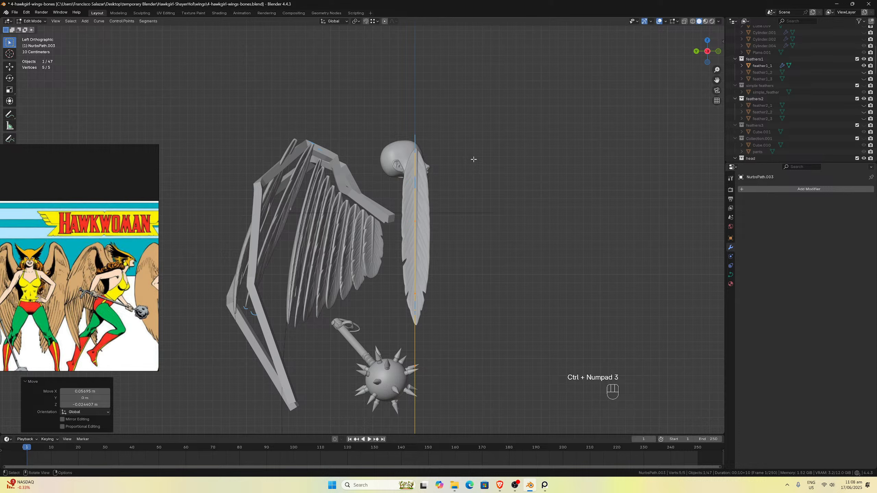
pyautogui.press('g')
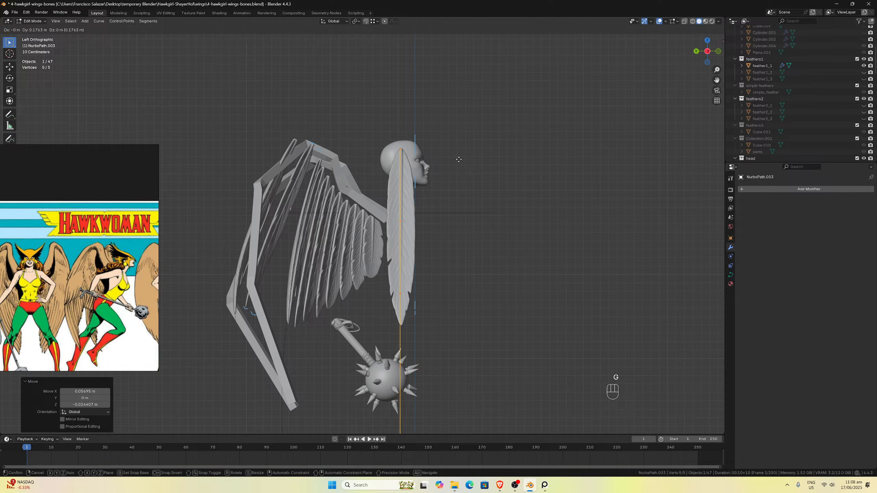
pyautogui.press('y')
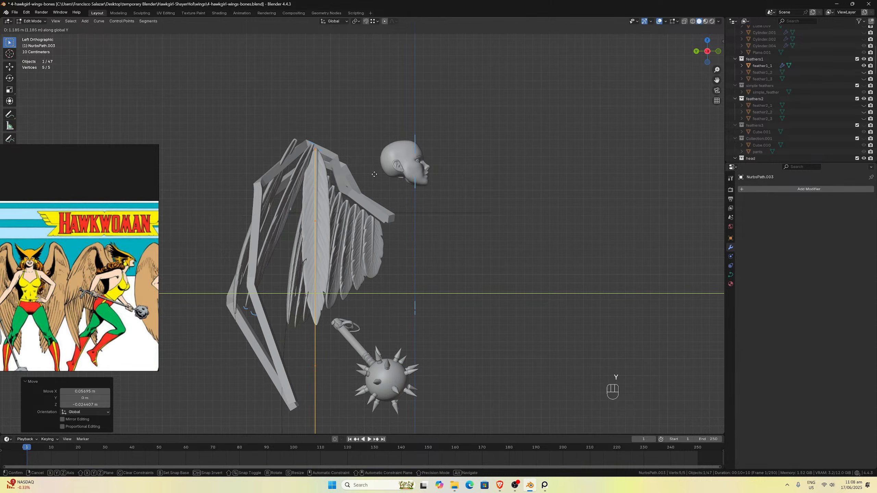
pyautogui.click(375, 175)
# Rotate the curve points about 16° in left view and move them about 0.49 m further along Y.
pyautogui.press('r')
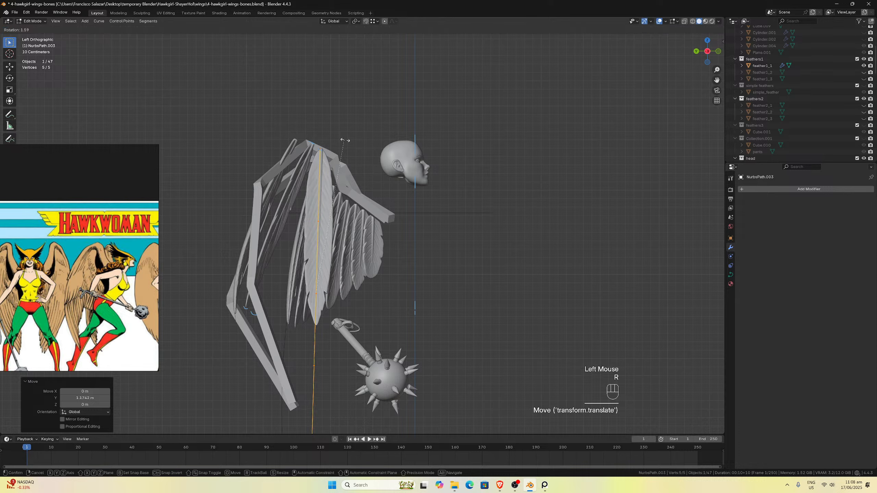
pyautogui.click(382, 147)
pyautogui.press('g')
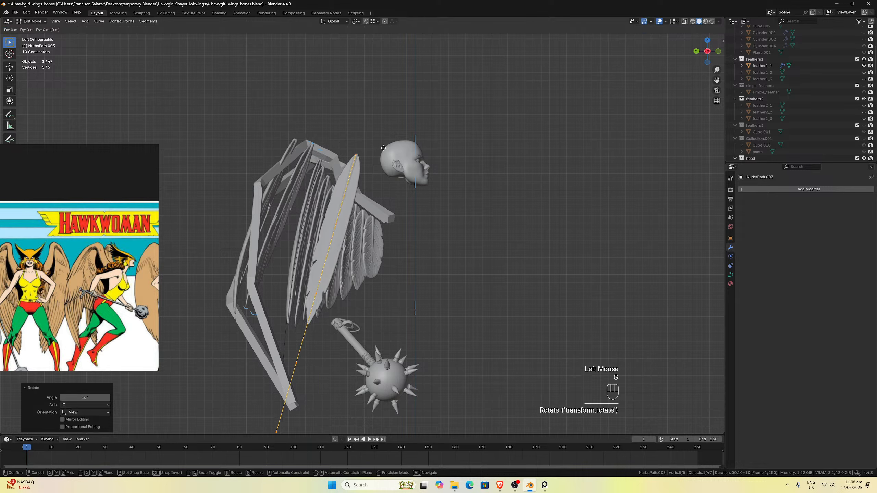
pyautogui.press('y')
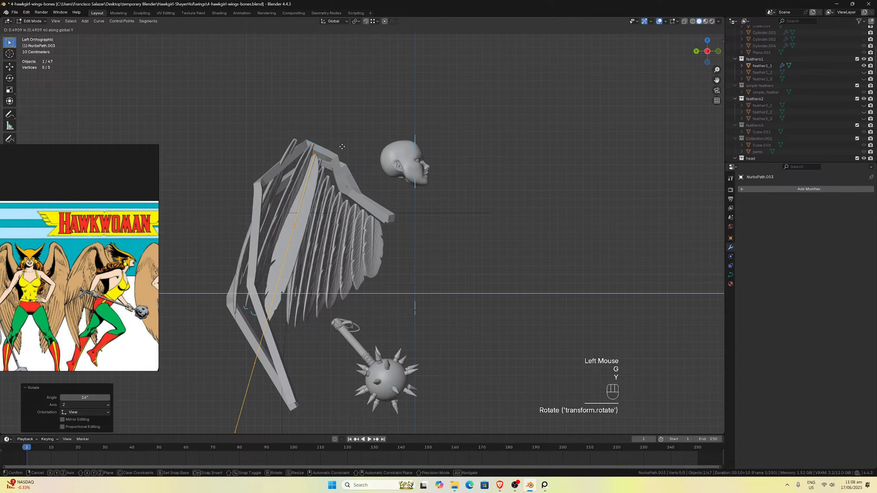
pyautogui.click(342, 147)
# Fine-tune the feather's placement in left view by nudging the curve points onto the wing bone and rotating them about 3.35°.
pyautogui.press('g')
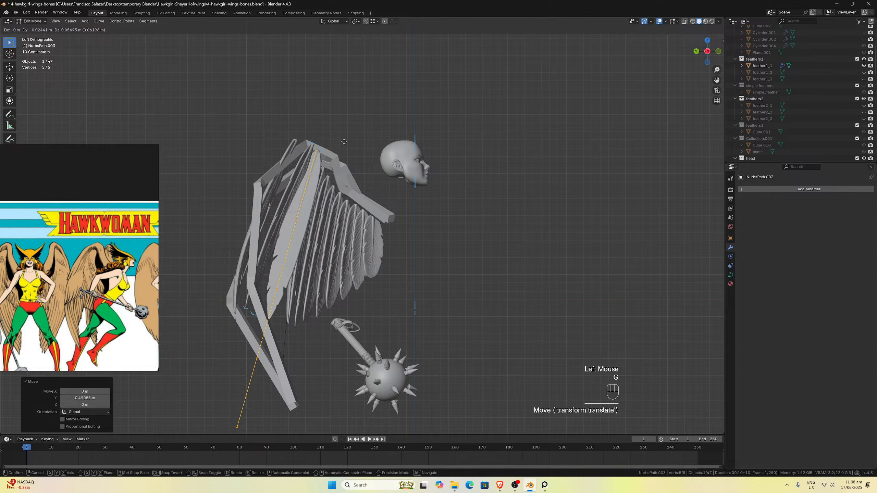
pyautogui.click(344, 142)
pyautogui.press('r')
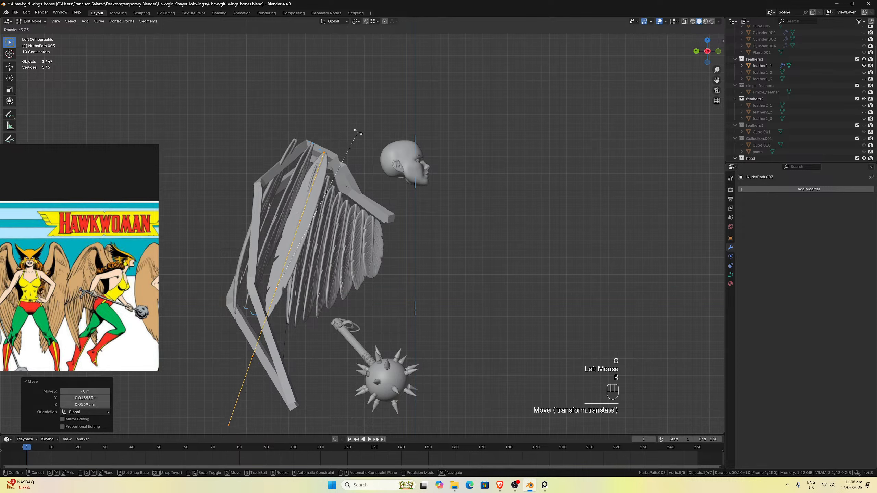
pyautogui.click(358, 131)
pyautogui.press('g')
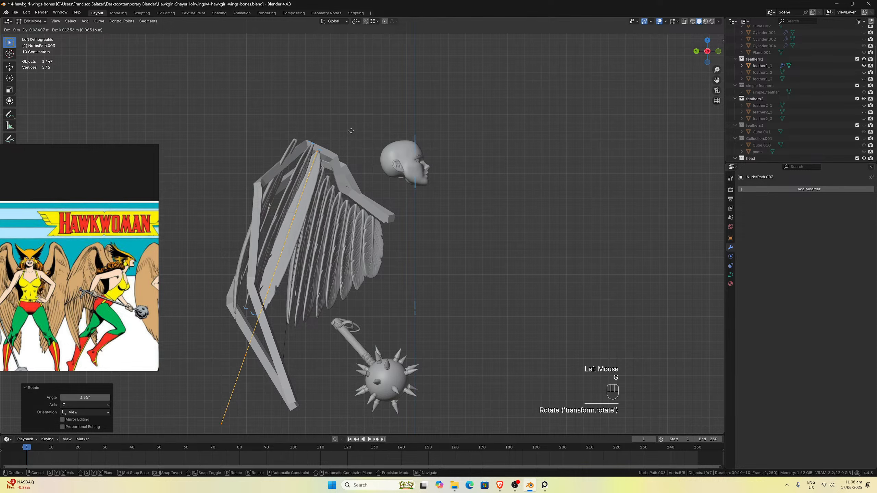
pyautogui.click(351, 130)
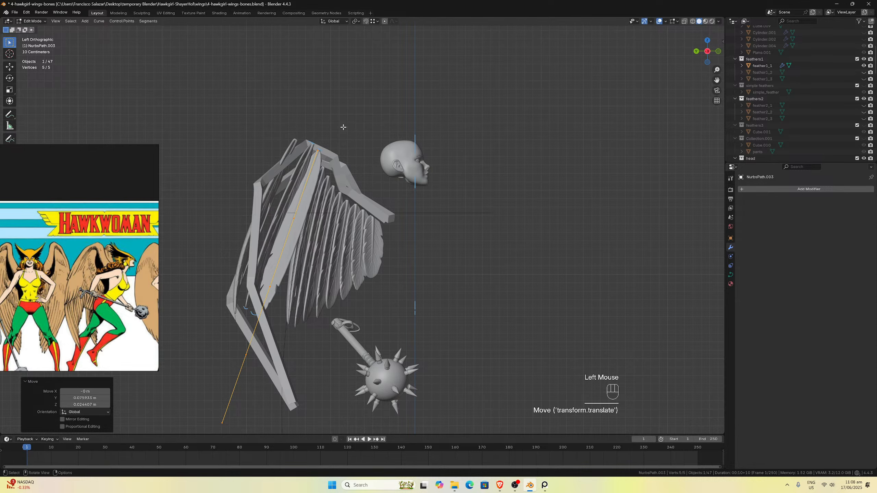
# Rotate NurbsPath.003's points about 1.89° in left view and nudge them about 0.047 m along Y and 0.015 m along Z.
pyautogui.scroll(2, 343, 127)
pyautogui.press('r')
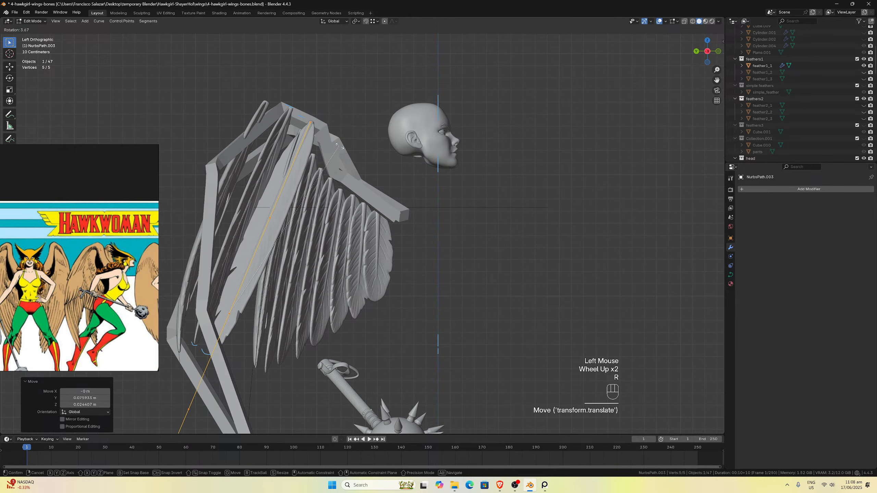
pyautogui.click(334, 142)
pyautogui.press('g')
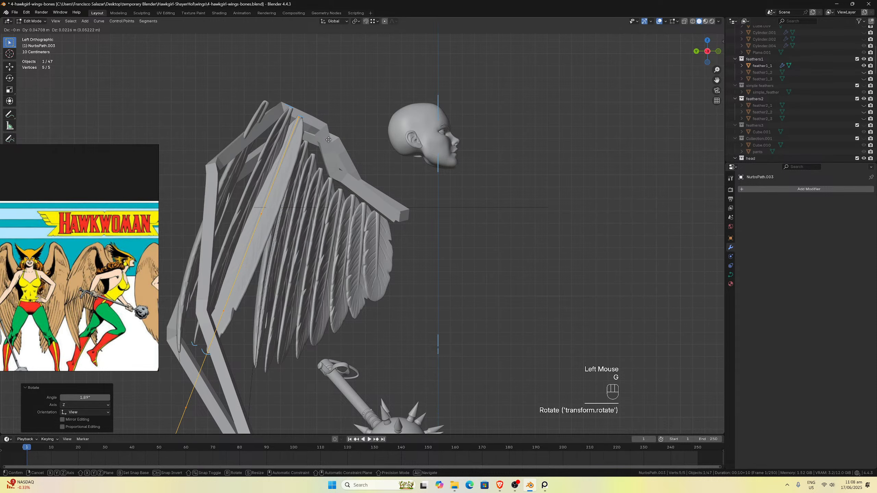
pyautogui.click(328, 141)
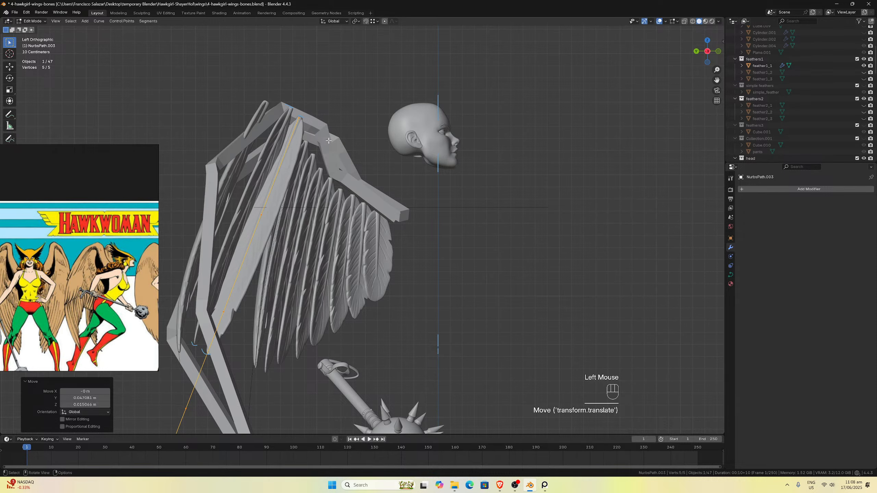
# In front view, rotate the curve points about -2.17° and move them about 0.05 m along X and -0.02 m along Z.
pyautogui.press('KP_1')
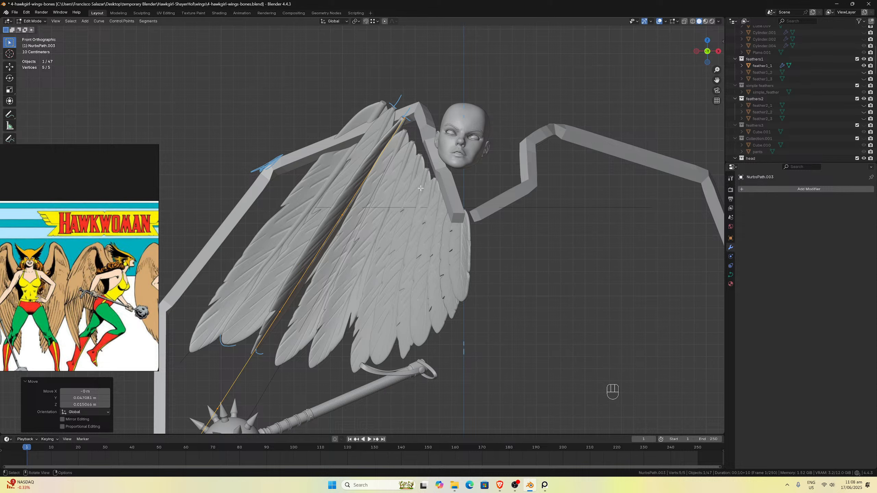
pyautogui.press('r')
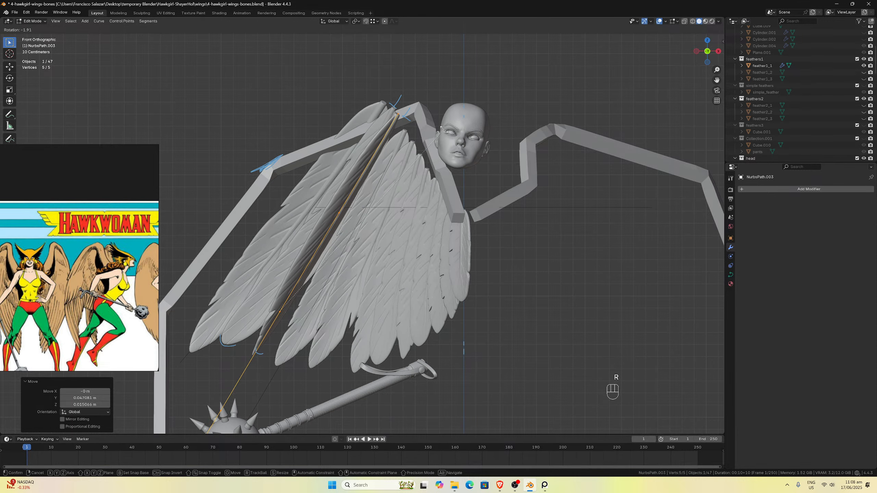
pyautogui.click(444, 129)
pyautogui.press('g')
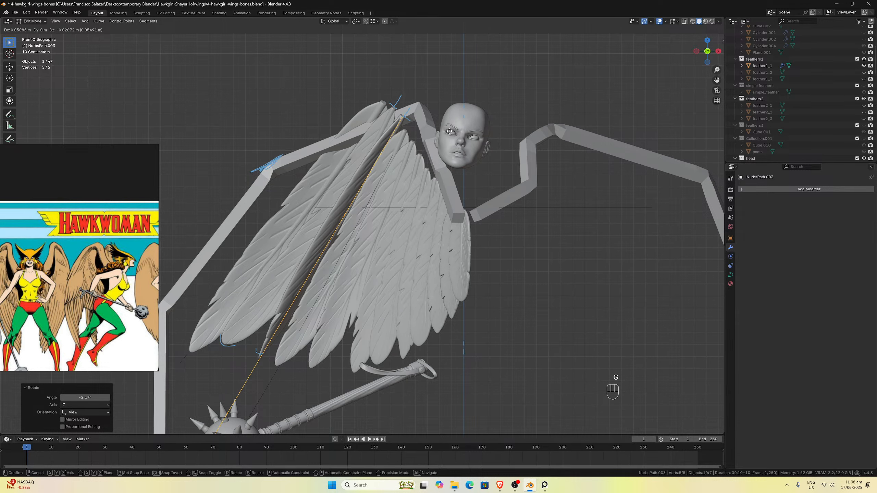
pyautogui.click(440, 132)
# Tilt the curve points about -121° so the feather's flat side lies in line with its neighbours.
pyautogui.hotkey('ctrl', 't')
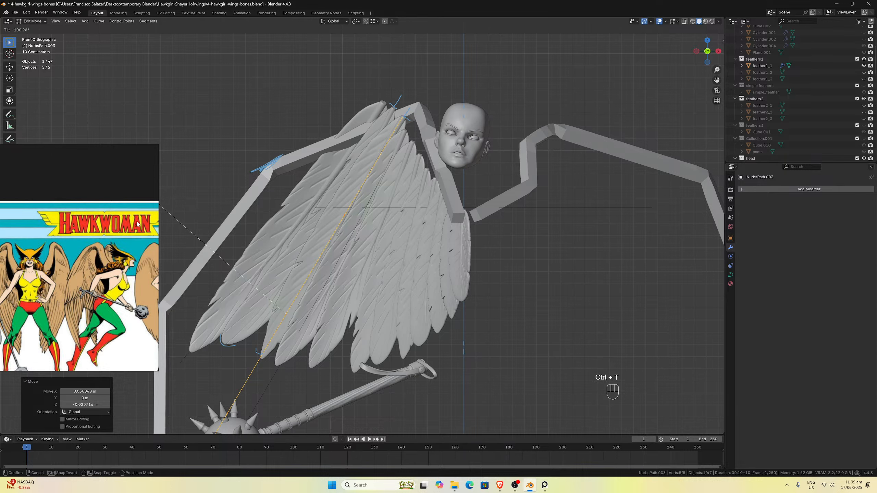
pyautogui.click(190, 277)
pyautogui.moveTo(335, 217); pyautogui.dragTo(362, 212, button='middle')
pyautogui.scroll(2, 362, 212)
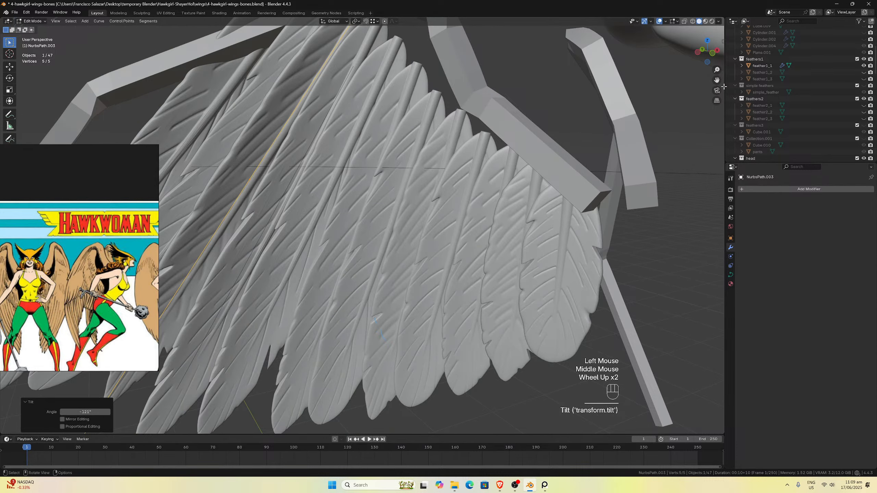
pyautogui.scroll(-2, 484, 138)
# Move the curve points about -0.035 m along Y to seat the feather between its neighbours.
pyautogui.moveTo(477, 145); pyautogui.dragTo(356, 134, button='middle')
pyautogui.scroll(-2, 377, 187)
pyautogui.scroll(4, 374, 194)
pyautogui.scroll(-1, 368, 158)
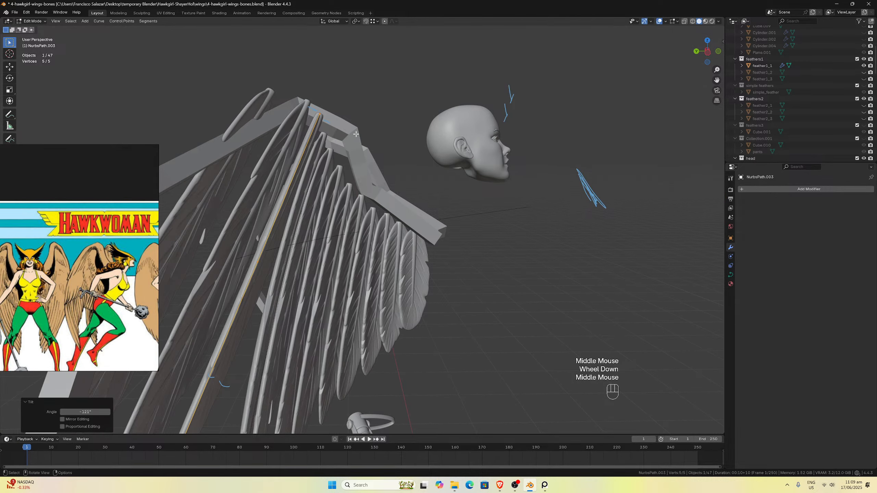
pyautogui.press('g')
pyautogui.press('y')
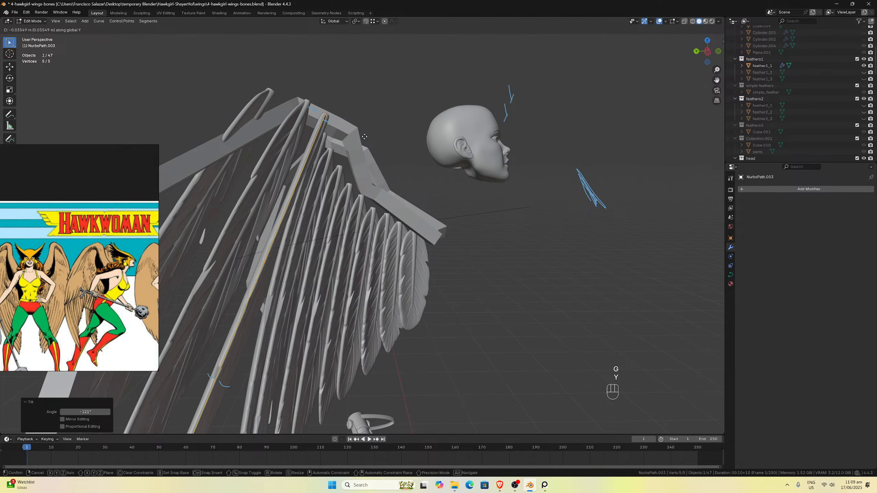
pyautogui.click(364, 137)
pyautogui.moveTo(363, 137); pyautogui.dragTo(295, 136, button='middle')
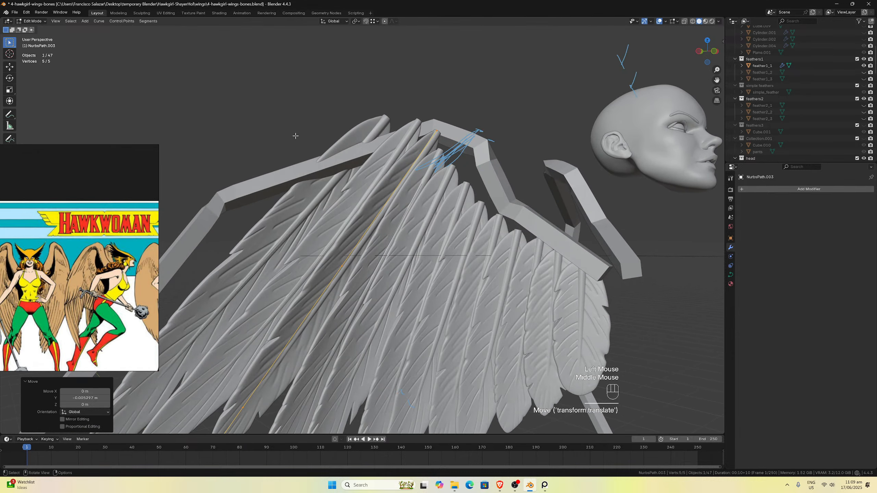
# In front view, move the curve's second-lowest point slightly outward and its lowest point about -0.33 m in X and 0.13 m in Z.
pyautogui.press('KP_1')
pyautogui.scroll(-4, 295, 136)
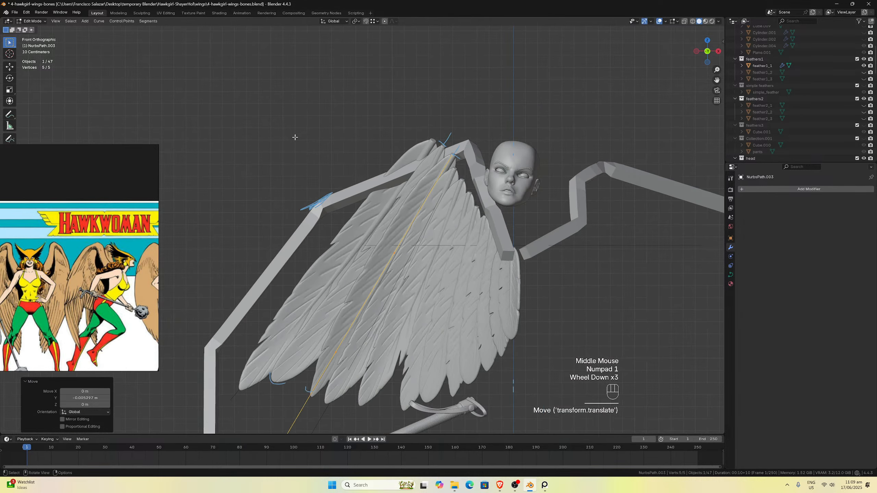
pyautogui.scroll(-2, 322, 367)
pyautogui.click(326, 353)
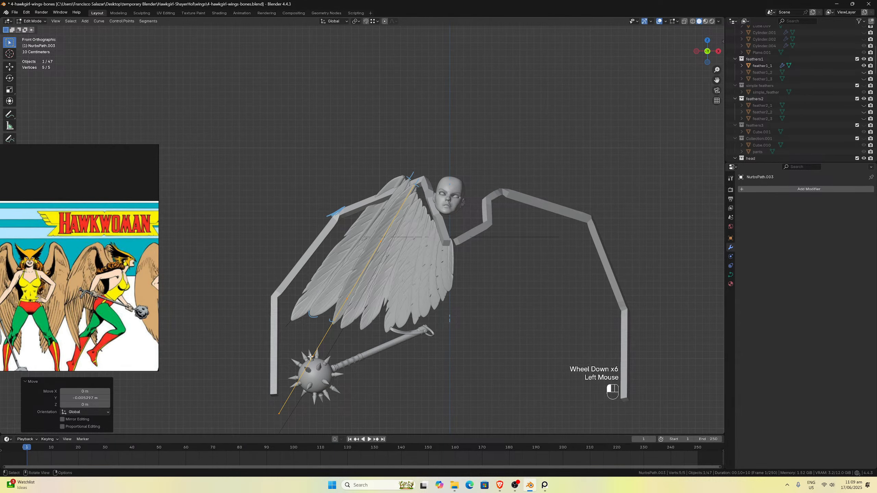
pyautogui.press('g')
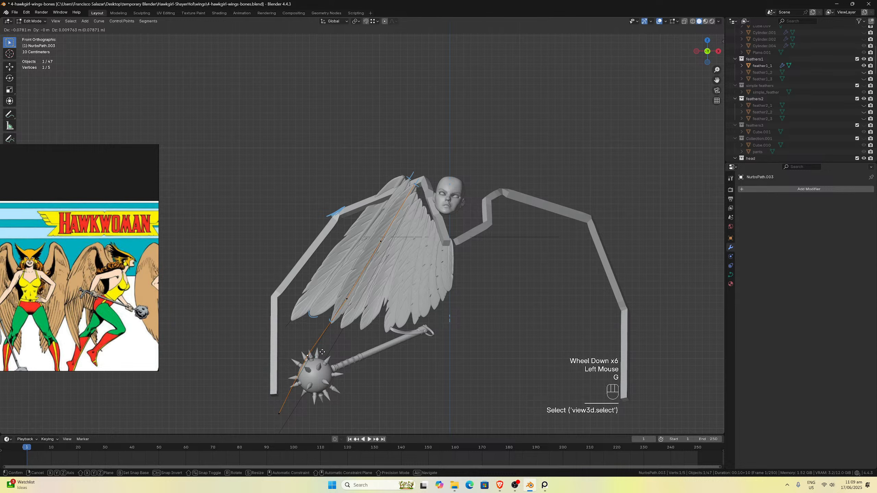
pyautogui.click(319, 351)
pyautogui.click(282, 411)
pyautogui.press('g')
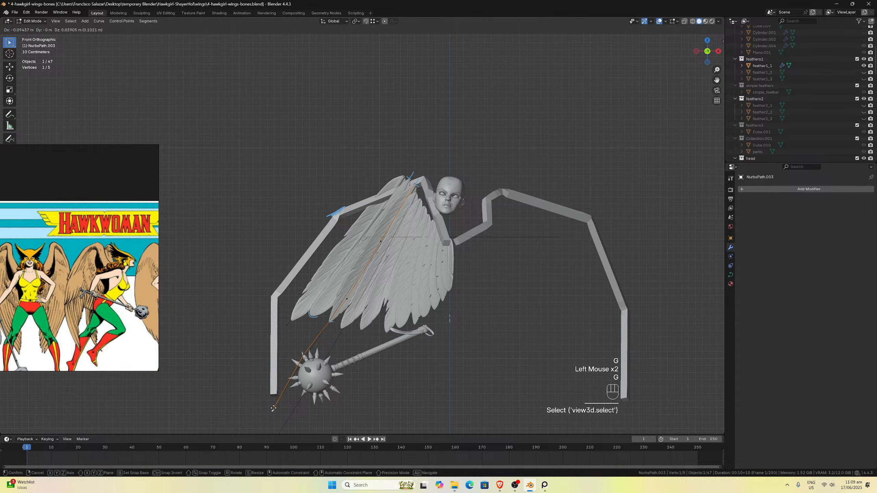
pyautogui.click(258, 403)
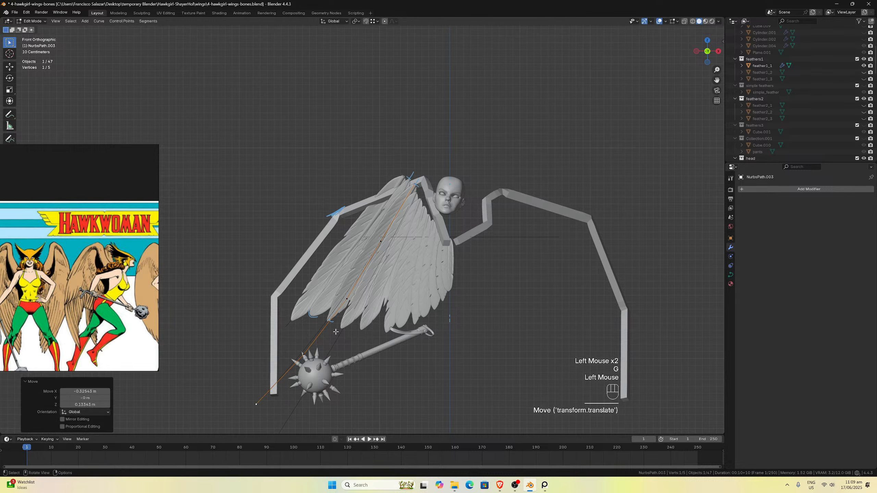
# In left view, move the curve's lowest point forward along Y, past the tip of the wing bone.
pyautogui.moveTo(262, 398); pyautogui.dragTo(421, 300, button='middle')
pyautogui.press('KP_3')
pyautogui.press('KP_1')
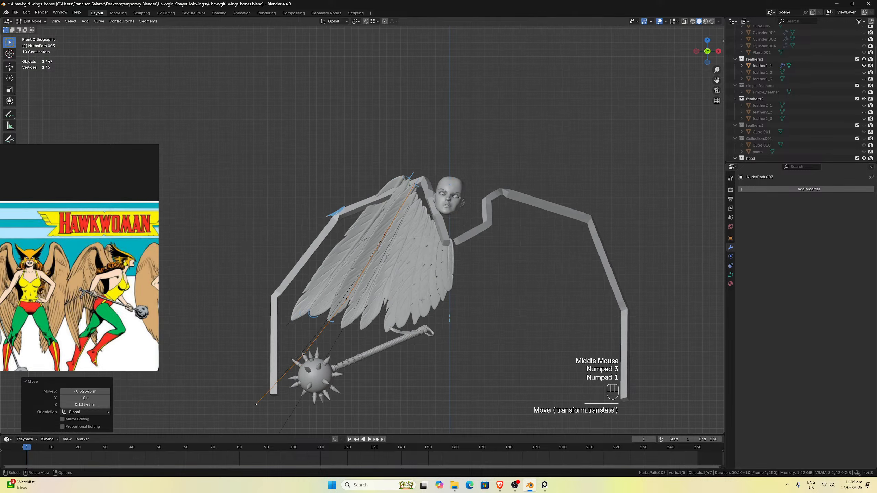
pyautogui.press('ctrl+KP_3')
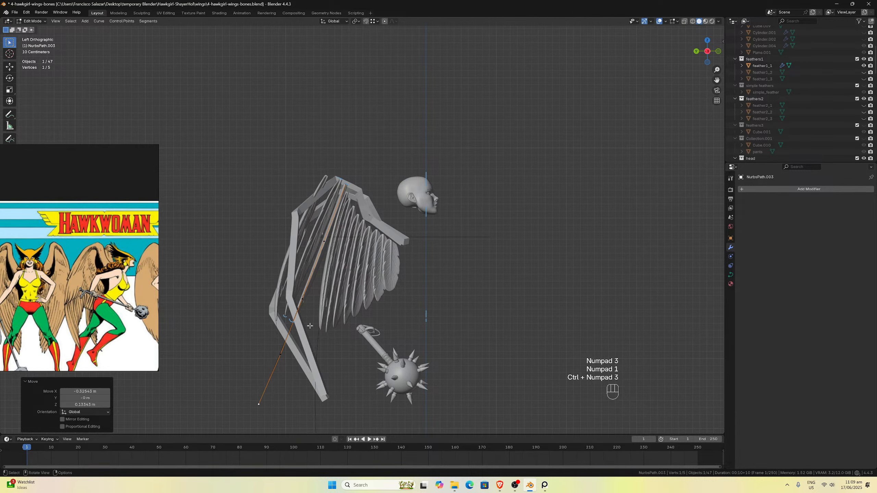
pyautogui.click(259, 404)
pyautogui.press('g')
pyautogui.press('y')
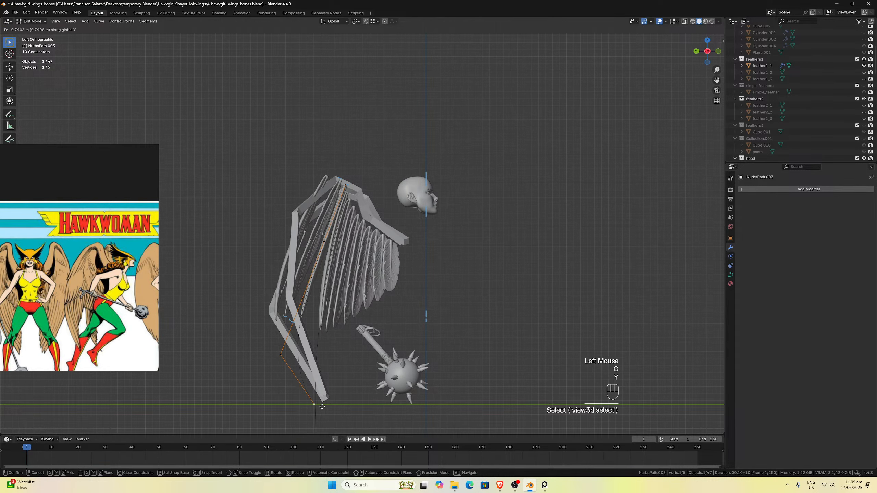
pyautogui.click(345, 406)
# Move the curve's second-lowest point about 0.59 m forward along Y in left view.
pyautogui.click(277, 356)
pyautogui.press('g')
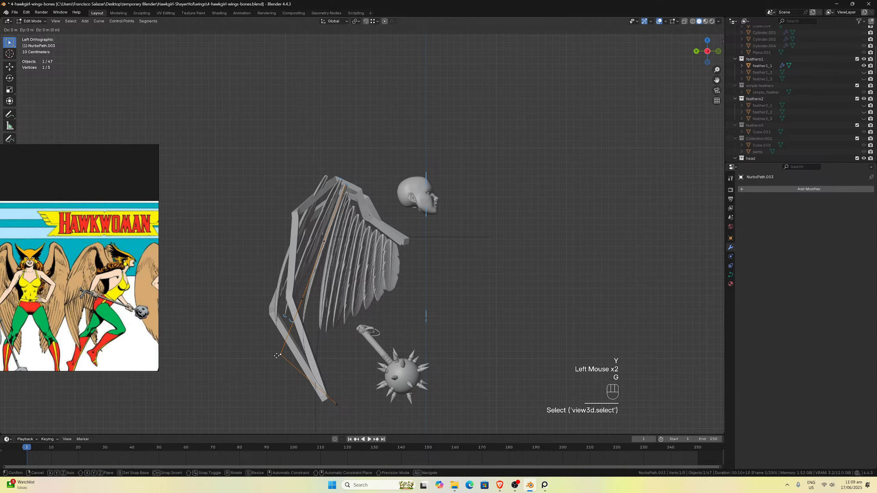
pyautogui.press('y')
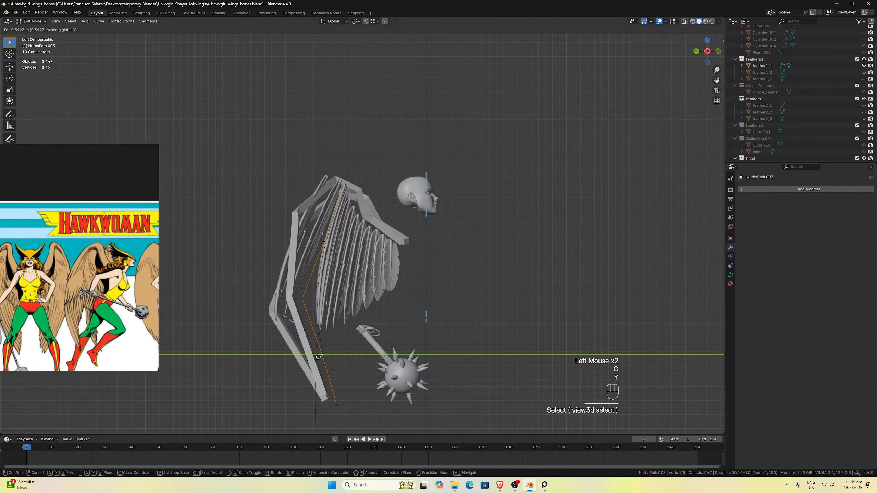
pyautogui.click(319, 358)
# Move the curve's middle point slightly forward along Y in left view.
pyautogui.scroll(3, 328, 323)
pyautogui.press('g')
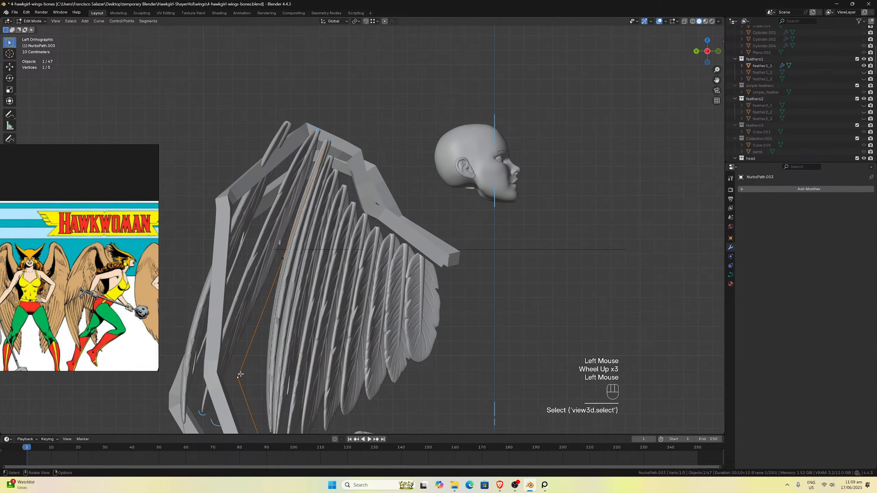
pyautogui.press('y')
pyautogui.click(251, 375)
pyautogui.scroll(-1, 250, 375)
pyautogui.scroll(-1, 251, 375)
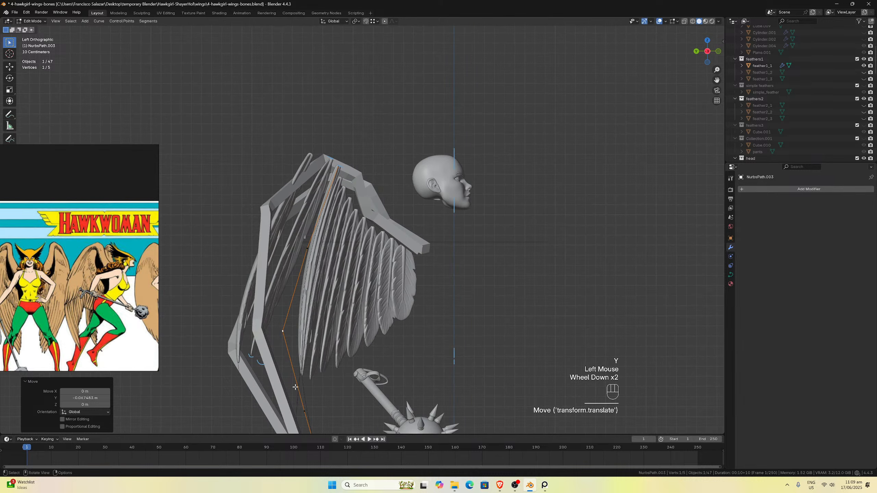
# Move the second-lowest curve point back along Y toward the wing bone to smooth the bend.
pyautogui.click(306, 405)
pyautogui.press('g')
pyautogui.press('y')
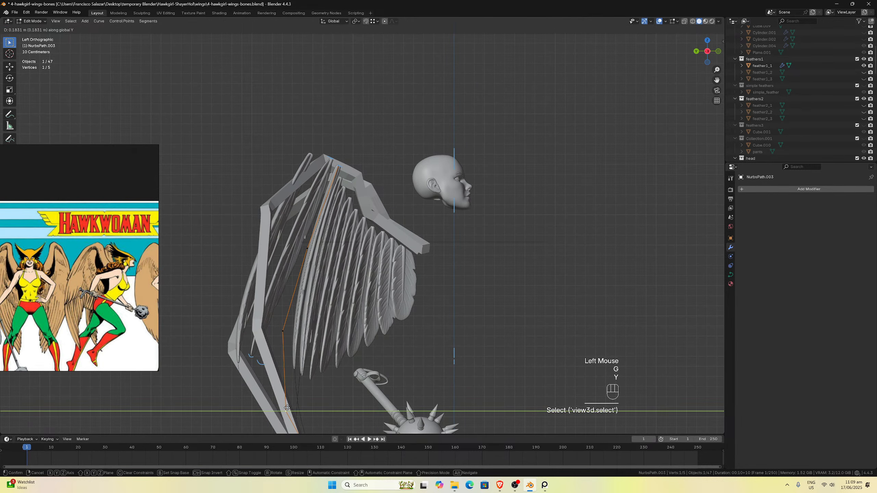
pyautogui.click(296, 376)
pyautogui.scroll(-1, 298, 382)
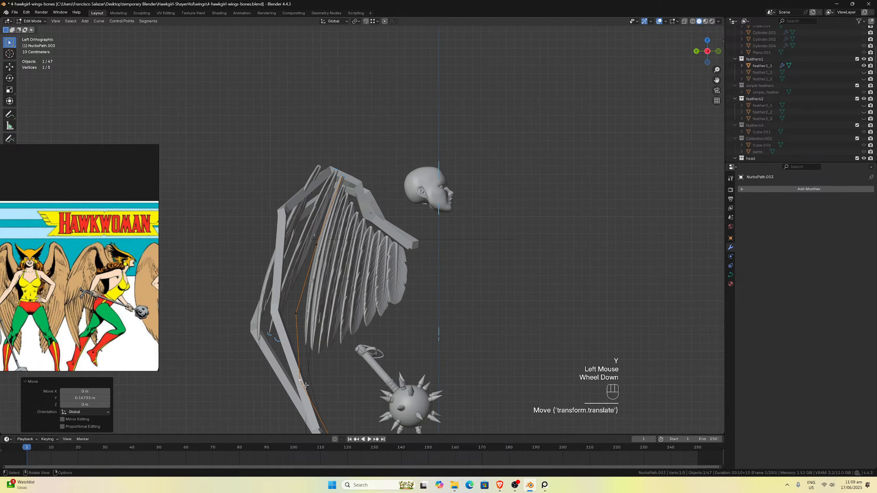
pyautogui.scroll(-1, 312, 393)
# Move the lowest curve point back along Y to the tip of the wing bone and nudge the point above it forward.
pyautogui.click(334, 400)
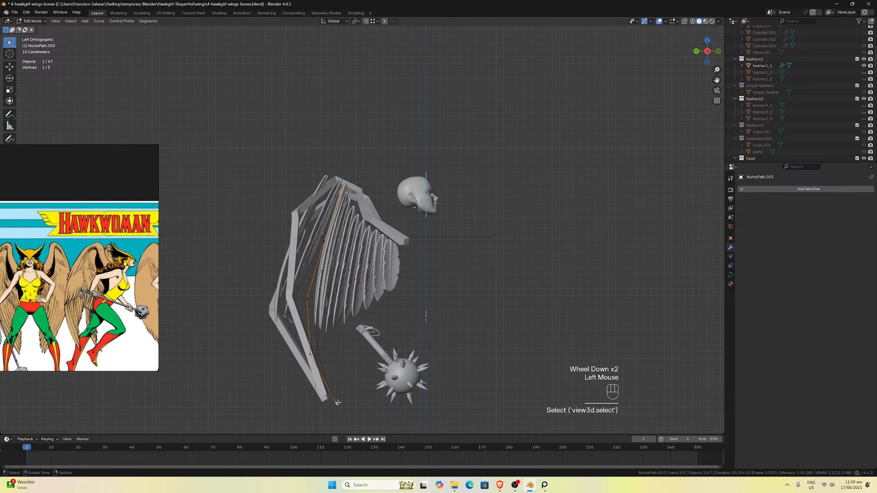
pyautogui.press('g')
pyautogui.press('y')
pyautogui.click(319, 402)
pyautogui.click(310, 348)
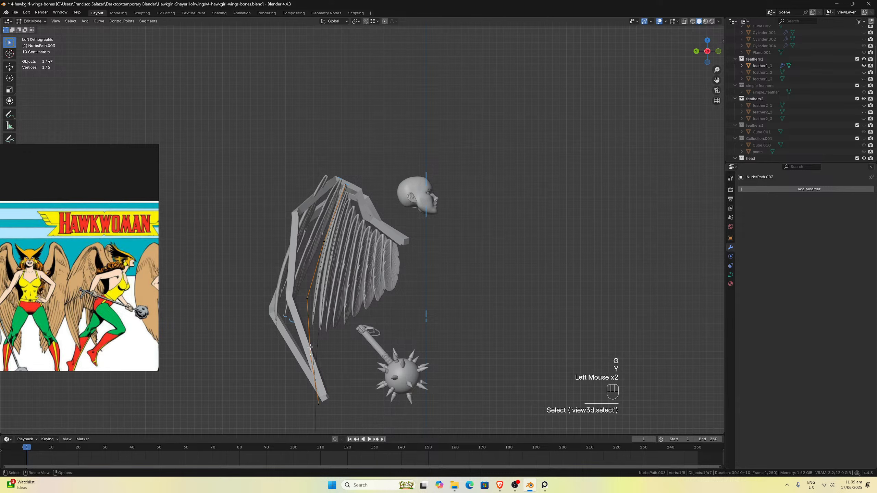
pyautogui.press('g')
pyautogui.press('y')
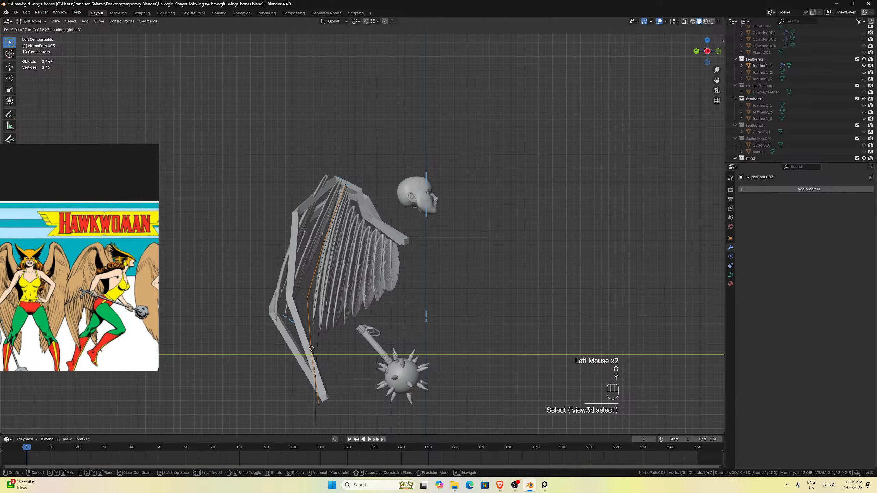
pyautogui.click(305, 302)
# Move the curve's middle point about 0.07 m forward along Y and leave Edit Mode.
pyautogui.click(306, 300)
pyautogui.press('g')
pyautogui.press('y')
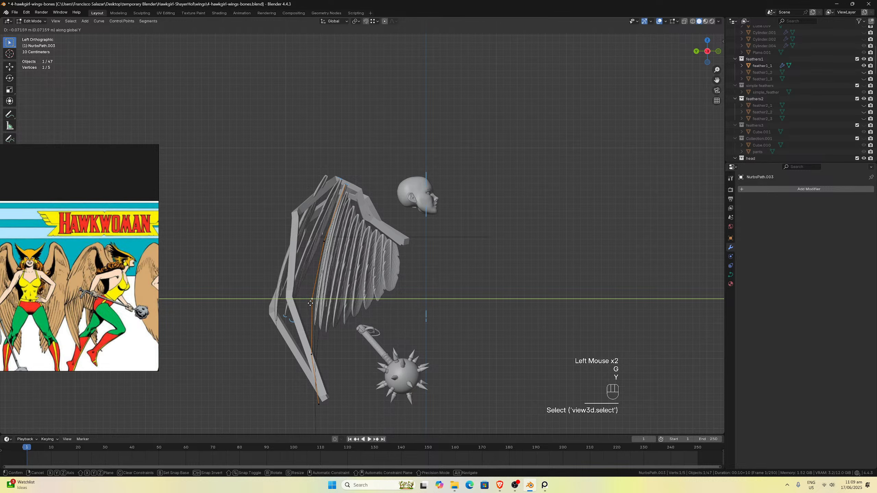
pyautogui.click(311, 303)
pyautogui.scroll(2, 310, 303)
pyautogui.press('Tab')
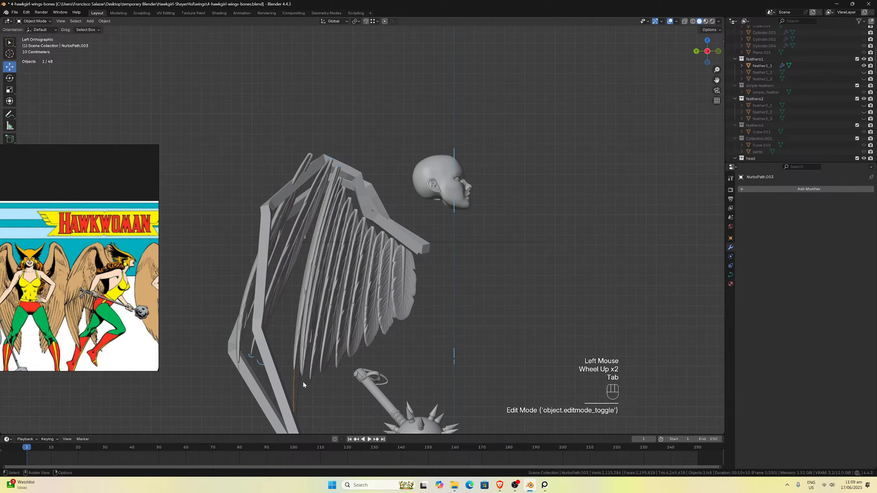
pyautogui.click(299, 388)
pyautogui.press('Tab')
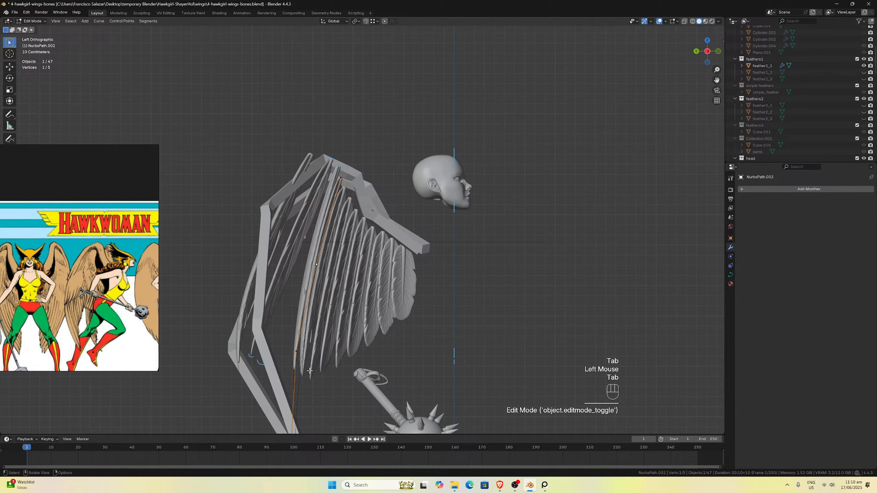
pyautogui.scroll(-3, 310, 371)
pyautogui.press('Tab')
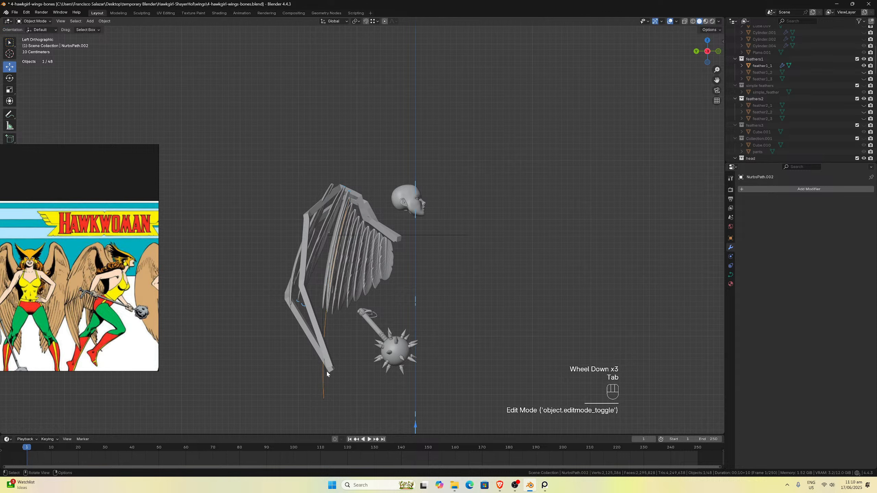
# Select NurbsPath.002 and move its second-lowest point slightly back along Y in Edit Mode, finishing in Object Mode.
pyautogui.click(326, 370)
pyautogui.click(326, 372)
pyautogui.click(327, 371)
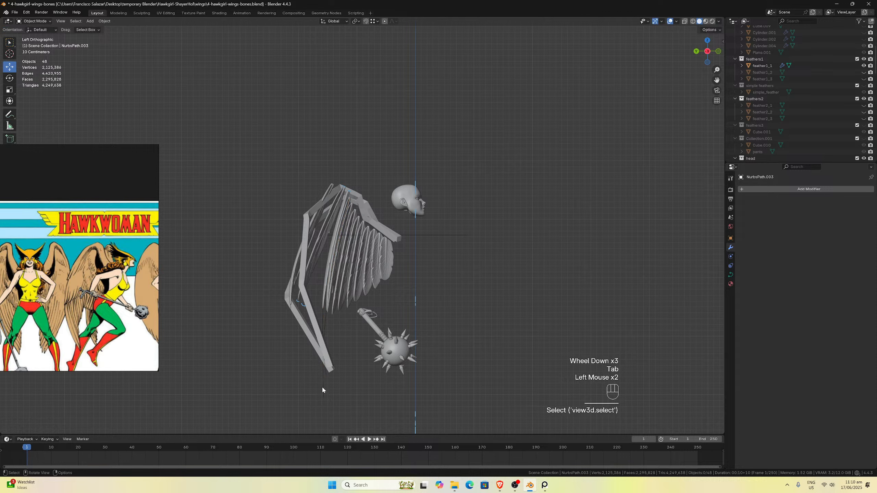
pyautogui.press('Tab')
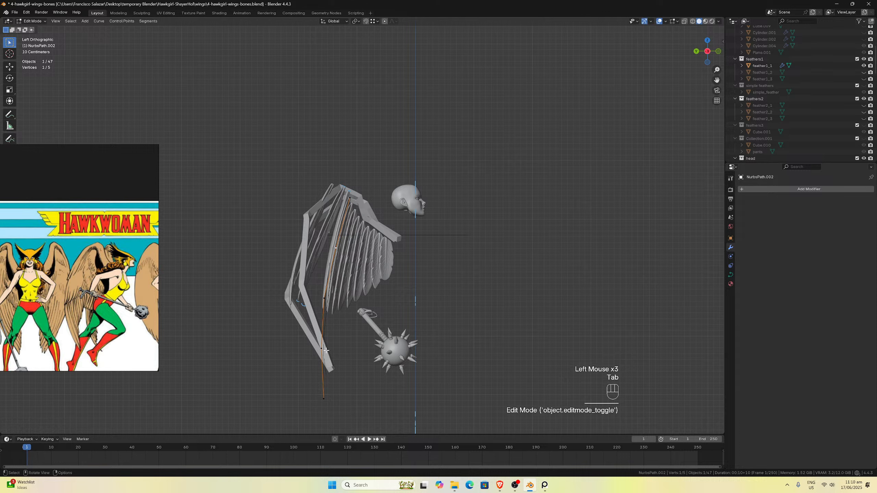
pyautogui.click(326, 351)
pyautogui.press('g')
pyautogui.press('y')
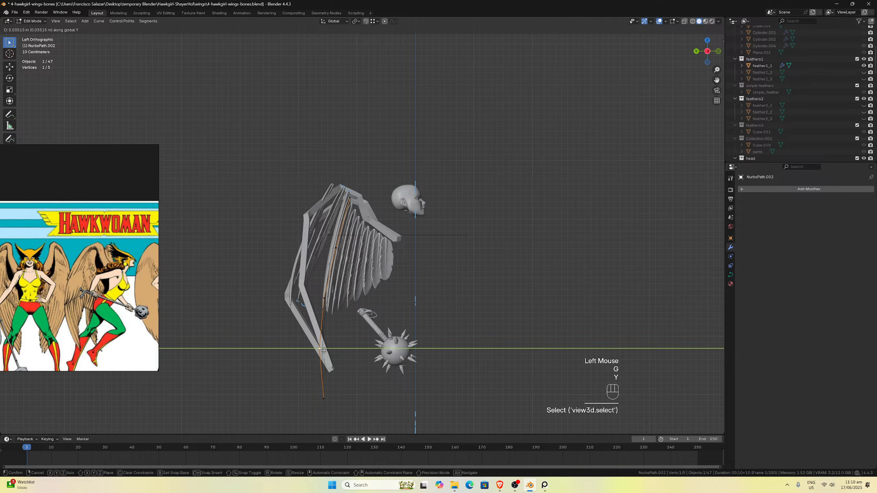
pyautogui.click(320, 351)
pyautogui.press('Tab')
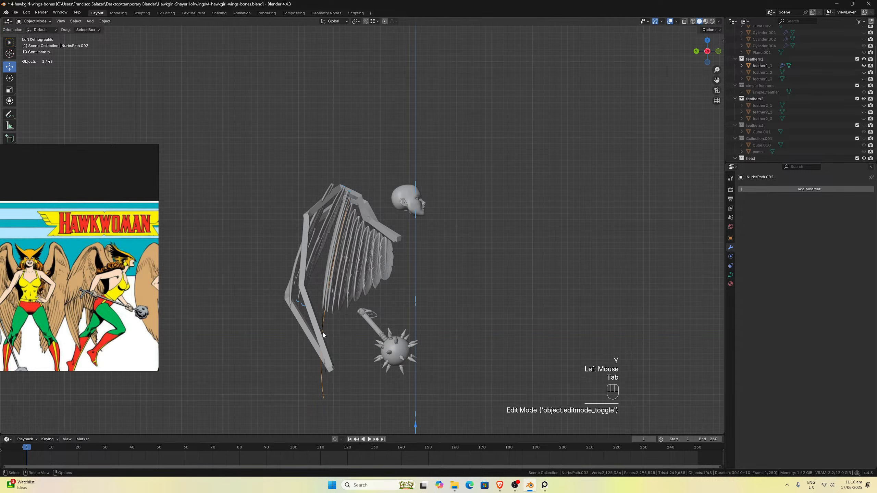
# Select NurbsPath.003 again and show the wing feathers in front view.
pyautogui.click(321, 318)
pyautogui.moveTo(321, 316); pyautogui.dragTo(257, 311, button='middle')
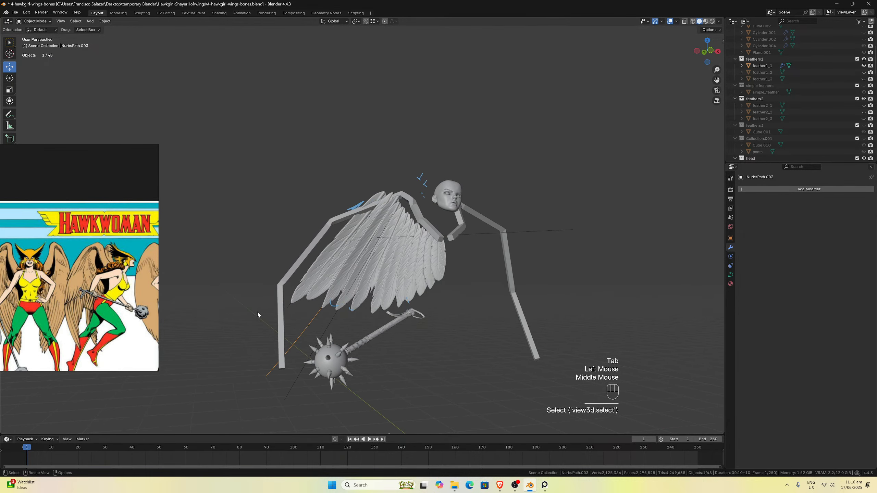
pyautogui.press('KP_3')
pyautogui.press('KP_1')
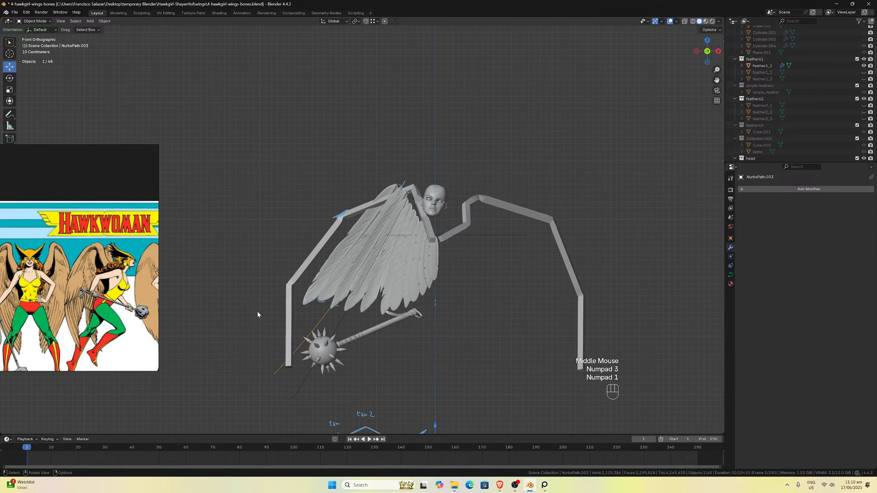
pyautogui.scroll(3, 328, 264)
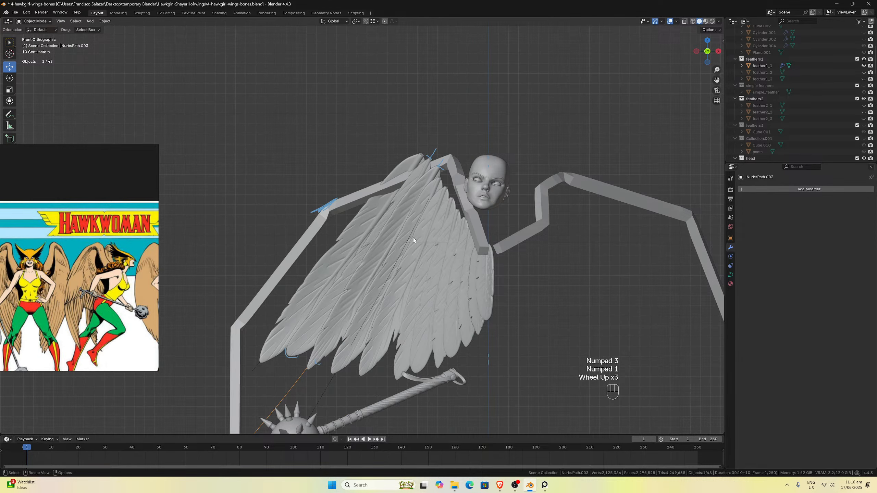
# Open the mesh of feather1_1 for editing and set the transform pivot point to the 3D Cursor.
pyautogui.scroll(-1, 450, 197)
pyautogui.moveTo(715, 79); pyautogui.dragTo(545, 160)
pyautogui.scroll(1, 549, 165)
pyautogui.scroll(-1, 445, 195)
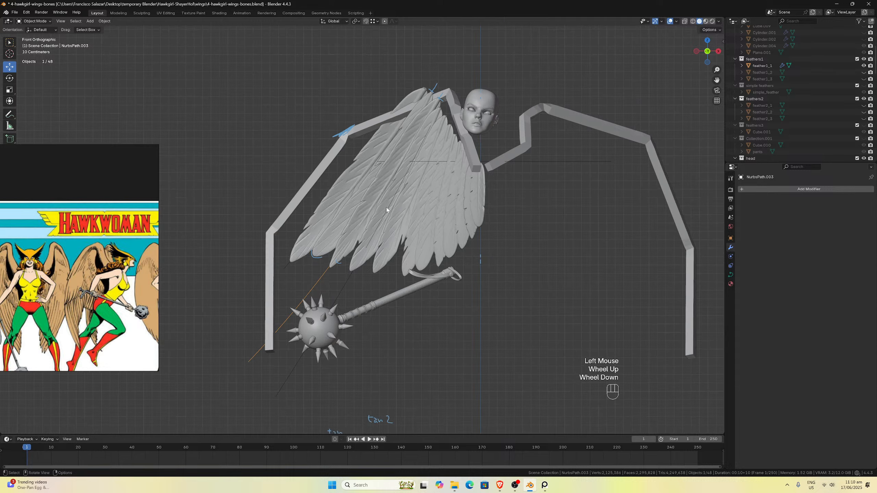
pyautogui.click(361, 221)
pyautogui.scroll(-3, 361, 222)
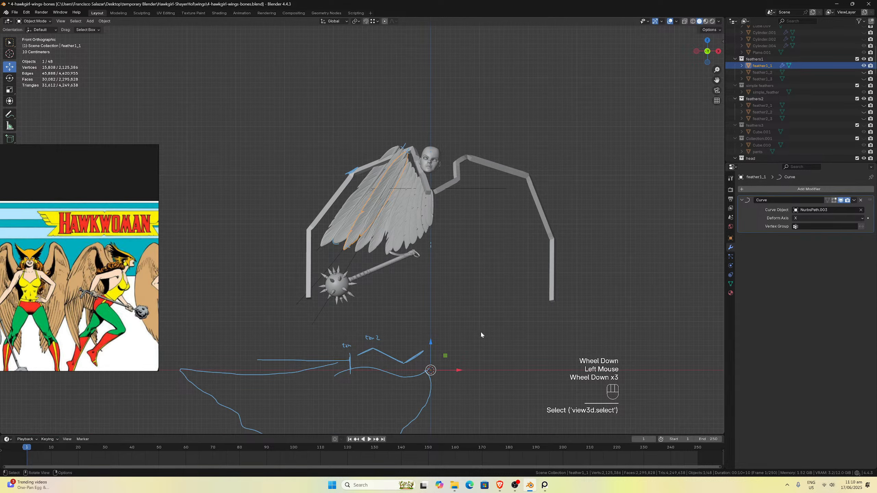
pyautogui.press('Tab')
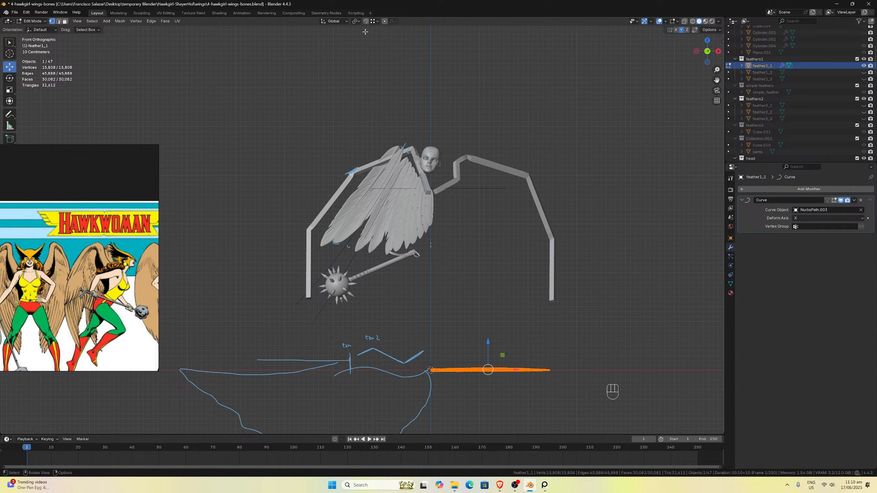
pyautogui.click(356, 22)
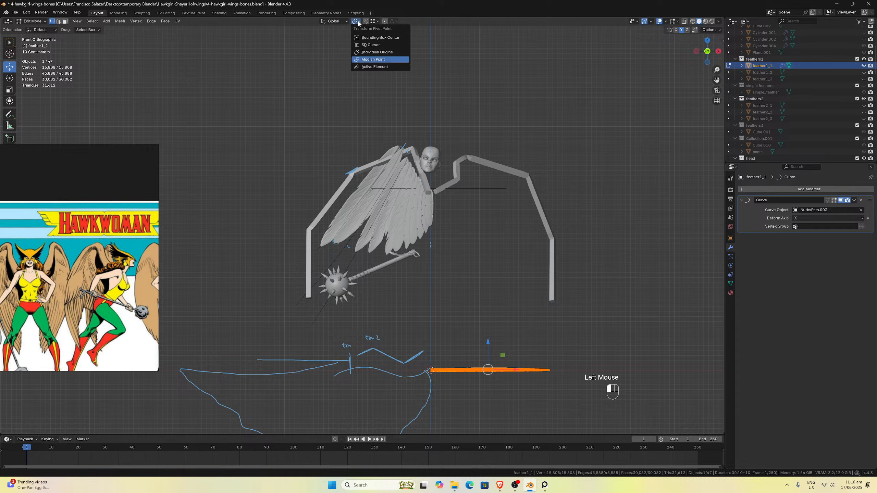
pyautogui.click(372, 44)
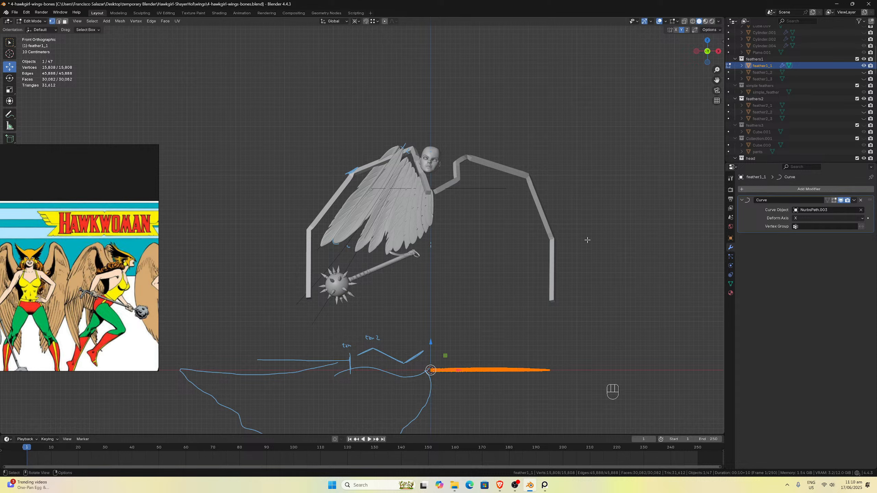
pyautogui.press('s')
pyautogui.press('x')
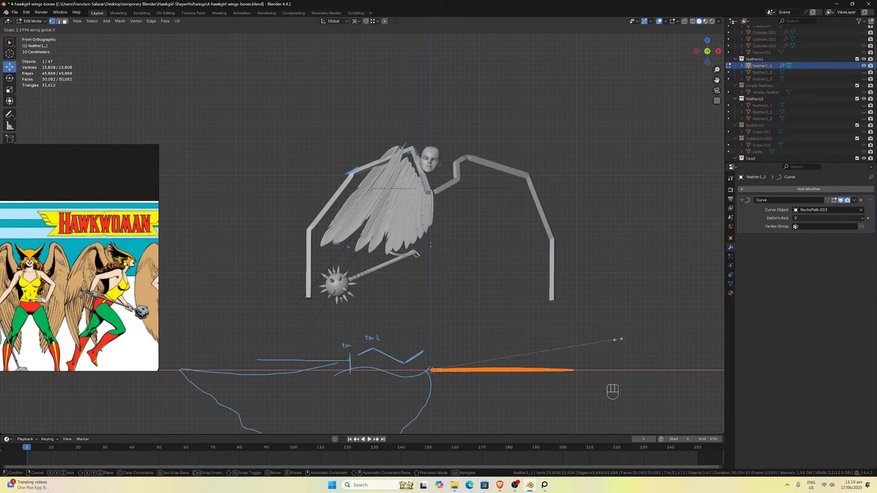
pyautogui.click(622, 340)
pyautogui.press('Tab')
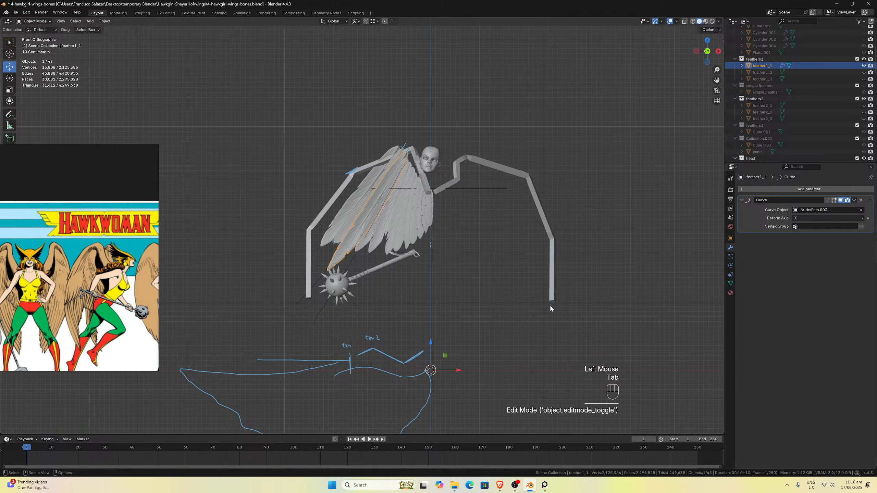
pyautogui.hotkey('ctrl', 'z')
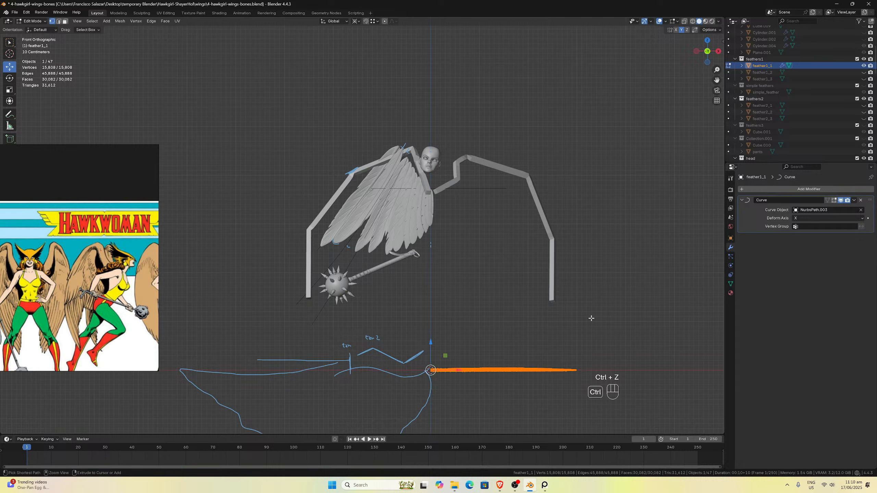
pyautogui.hotkey('ctrl', 'z')
pyautogui.press('s')
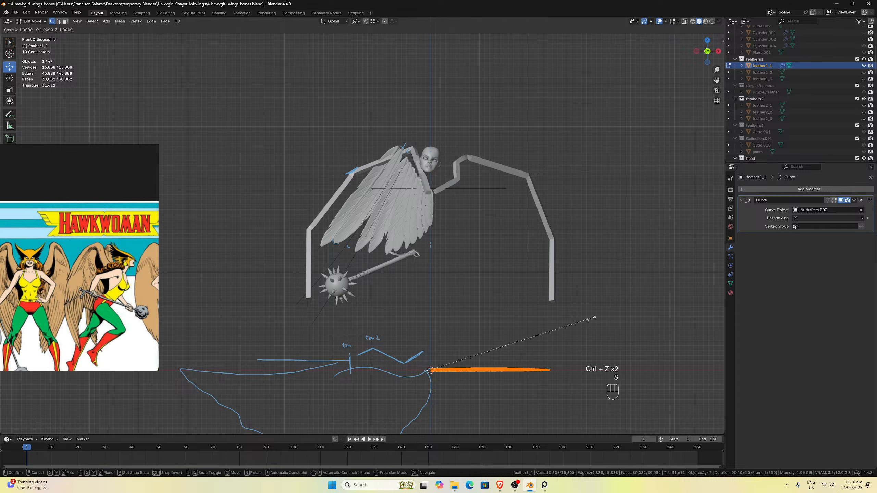
pyautogui.press('z')
pyautogui.click(601, 318)
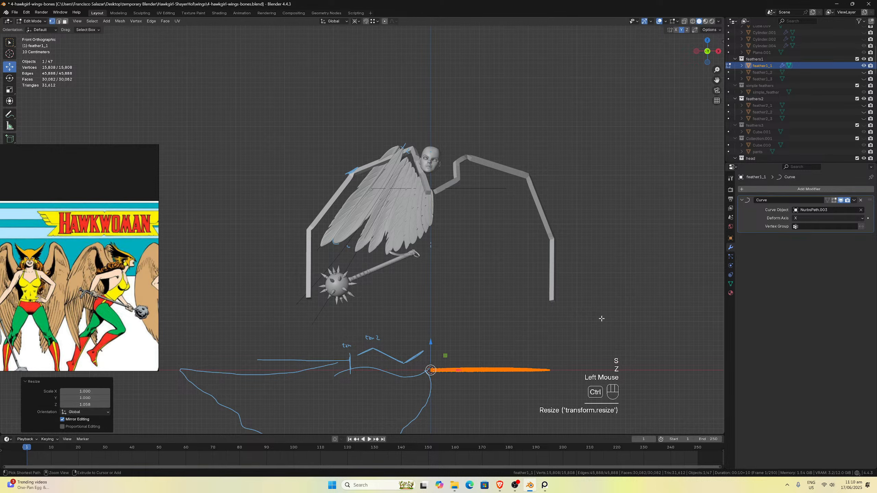
pyautogui.hotkey('ctrl', 'z')
pyautogui.press('s')
pyautogui.press('z')
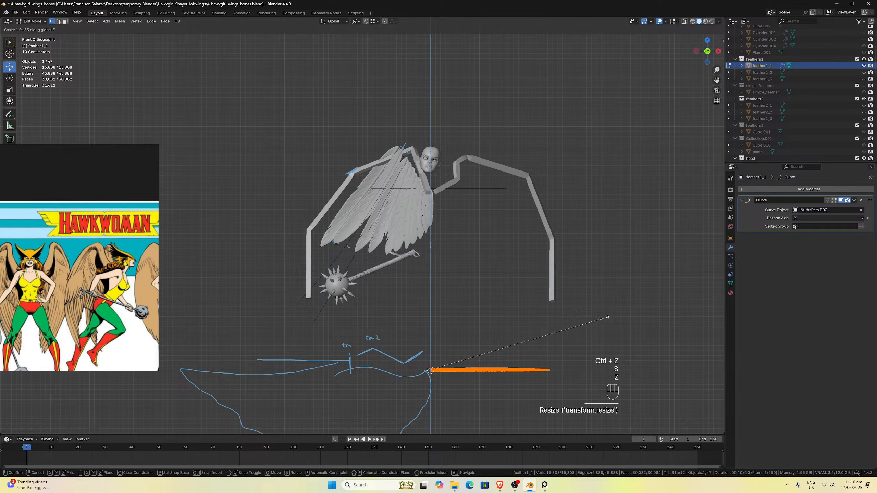
pyautogui.click(616, 318)
pyautogui.hotkey('ctrl', 'z')
# Lengthen the feather1_1 mesh slightly by scaling it along X from the 3D cursor, and return to Object Mode.
pyautogui.press('s')
pyautogui.press('x')
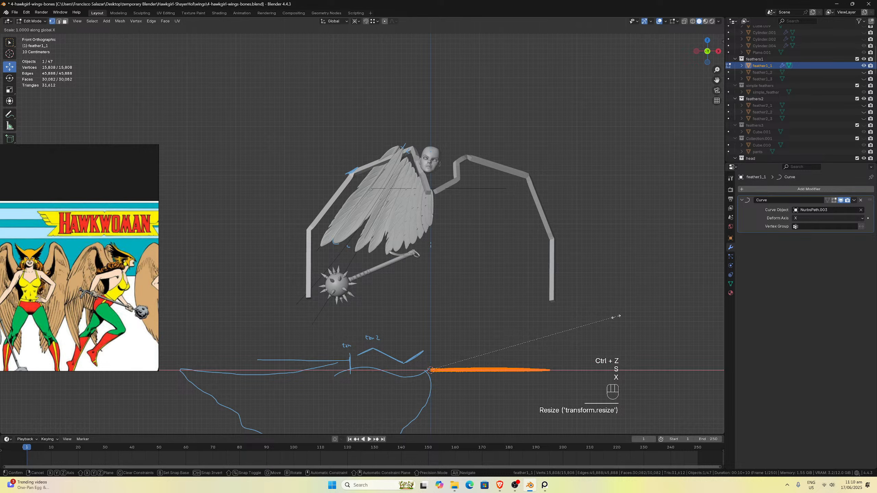
pyautogui.click(636, 316)
pyautogui.press('Tab')
pyautogui.scroll(2, 398, 212)
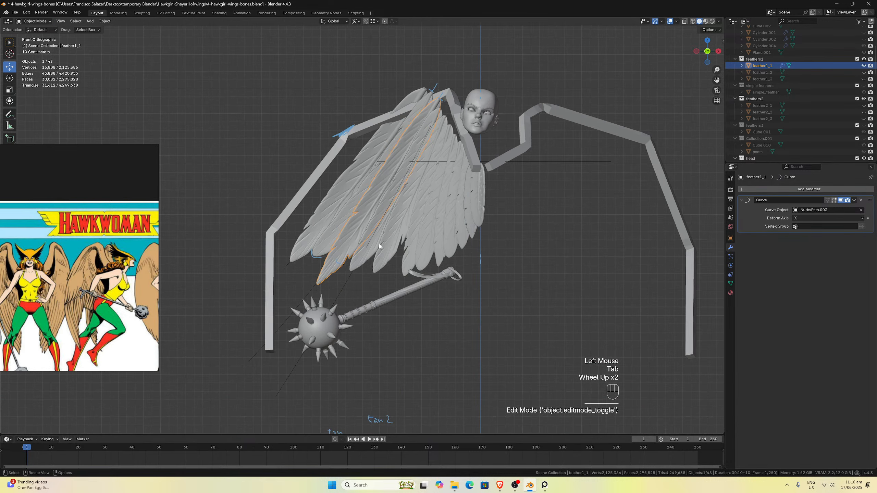
# Lengthen the neighbouring feather Cube.024 by scaling its mesh about 1.06 along X.
pyautogui.click(363, 261)
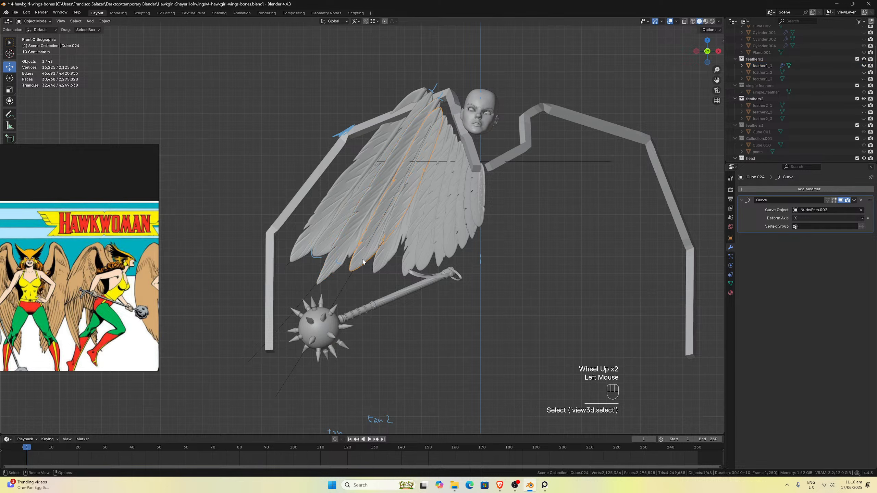
pyautogui.scroll(-2, 414, 287)
pyautogui.press('Tab')
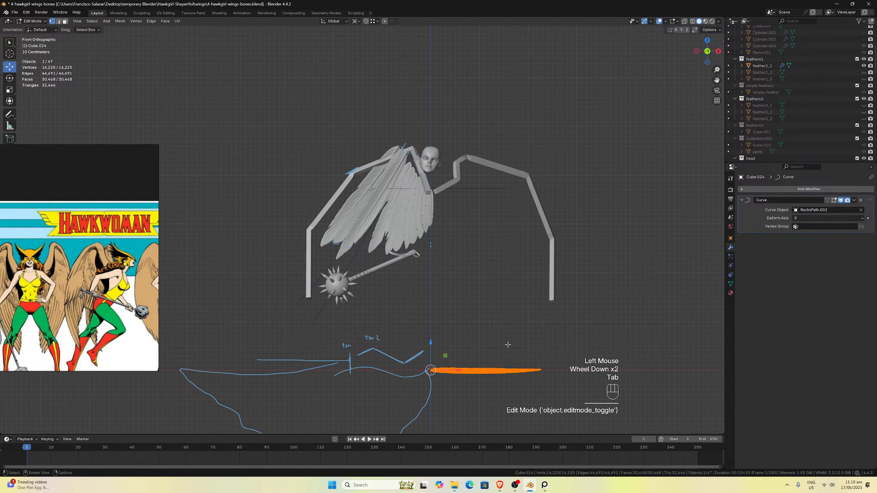
pyautogui.press('s')
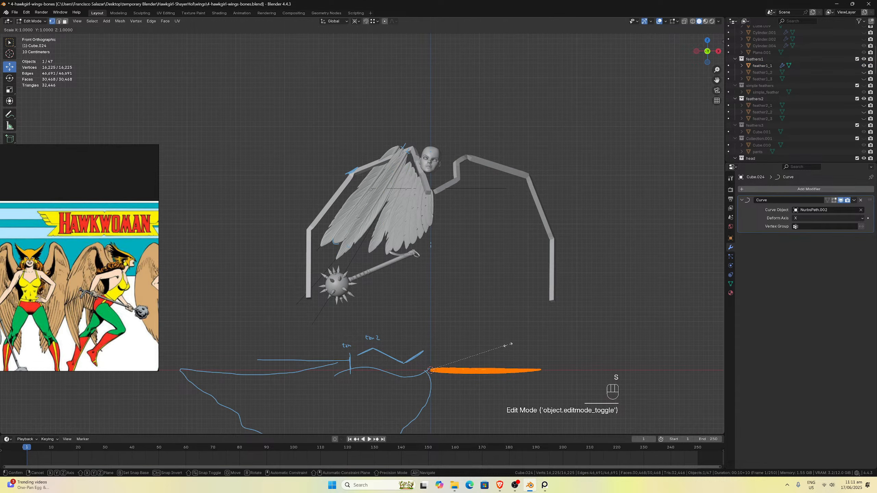
pyautogui.press('x')
pyautogui.click(513, 346)
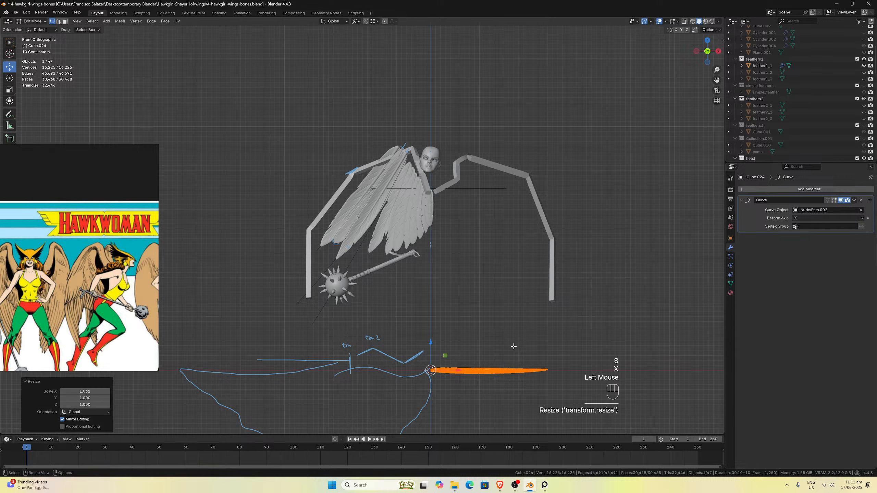
pyautogui.press('Tab')
pyautogui.scroll(4, 341, 284)
# Lengthen feather1_1 further by scaling its mesh about 1.04 along X.
pyautogui.click(341, 284)
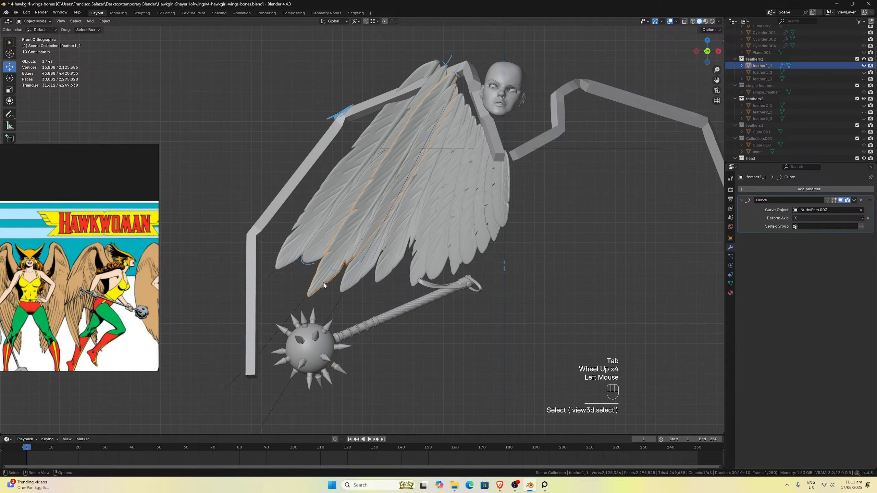
pyautogui.scroll(-3, 341, 284)
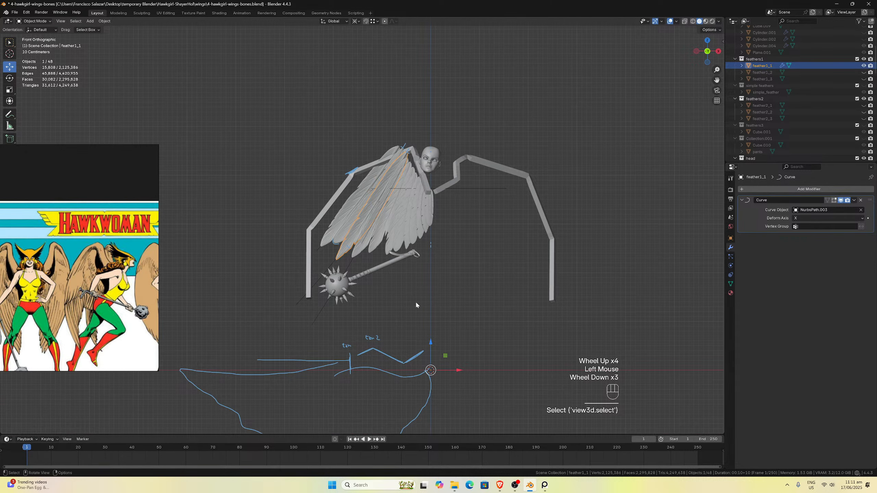
pyautogui.press('Tab')
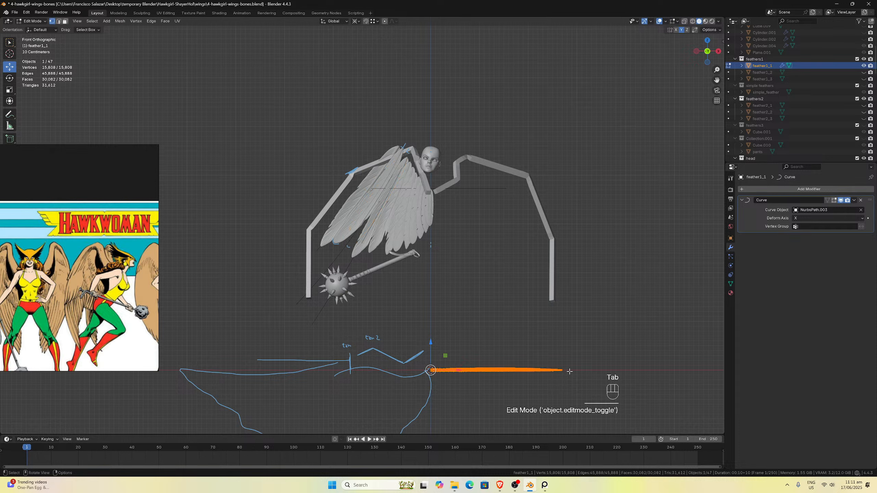
pyautogui.press('s')
pyautogui.press('x')
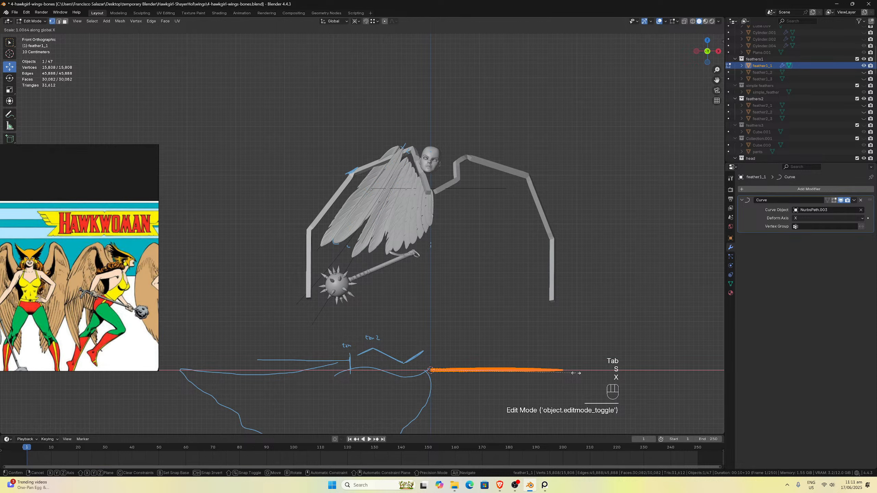
pyautogui.click(580, 374)
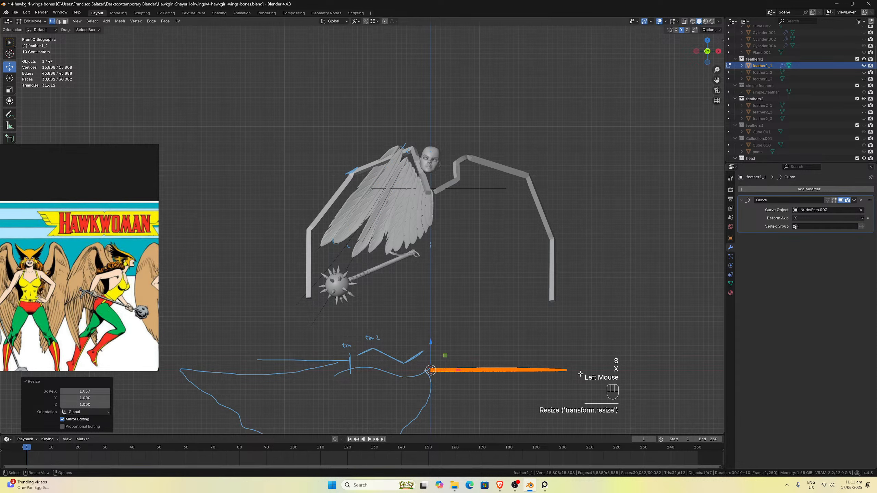
pyautogui.press('Tab')
pyautogui.scroll(3, 385, 274)
pyautogui.scroll(-2, 343, 294)
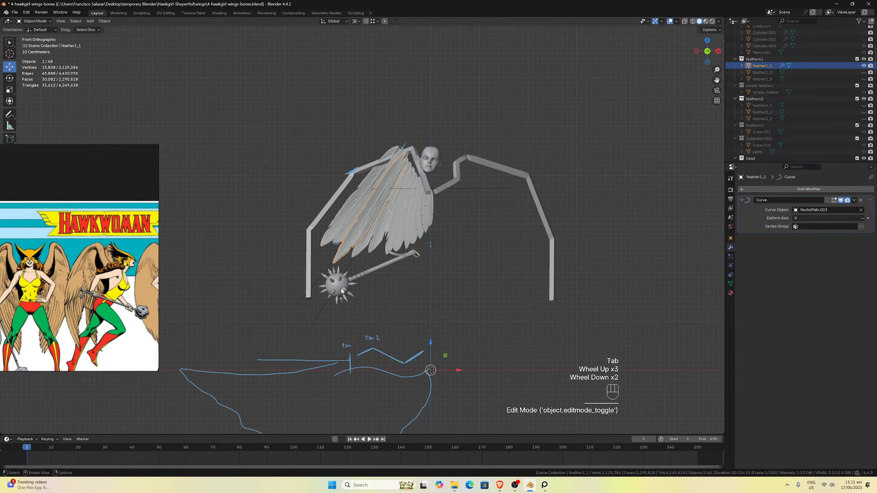
# Edit the curve NurbsPath.003 that bends feather1_1 and shift its upper control point slightly along Y.
pyautogui.moveTo(343, 294); pyautogui.dragTo(404, 289, button='middle')
pyautogui.scroll(-2, 404, 289)
pyautogui.scroll(2, 404, 289)
pyautogui.press('KP_5')
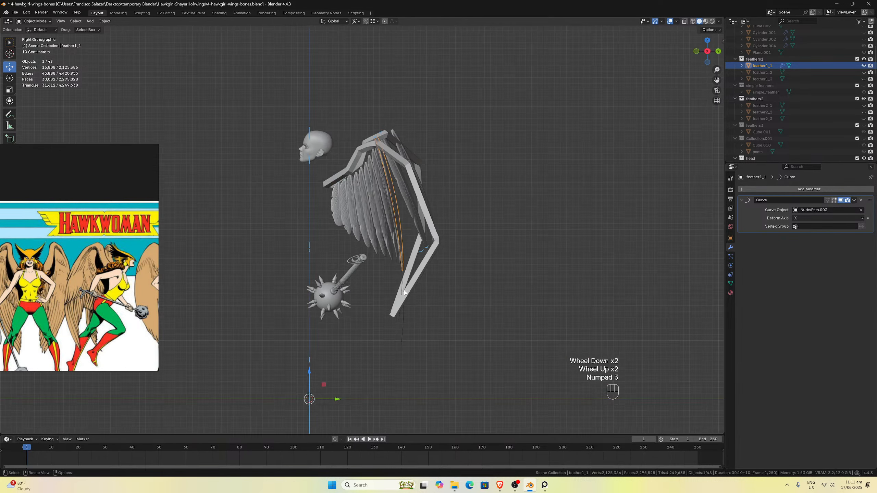
pyautogui.press('ctrl+KP_1')
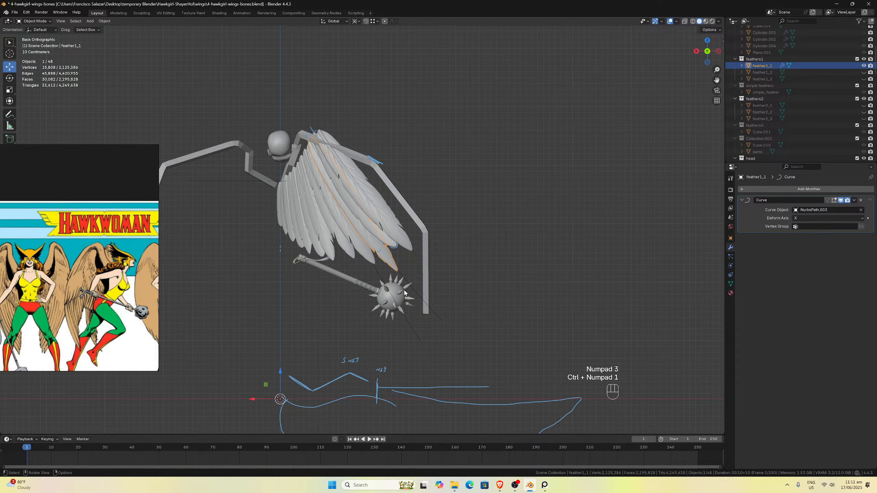
pyautogui.moveTo(399, 247); pyautogui.dragTo(266, 197, button='middle')
pyautogui.scroll(3, 380, 239)
pyautogui.click(237, 339)
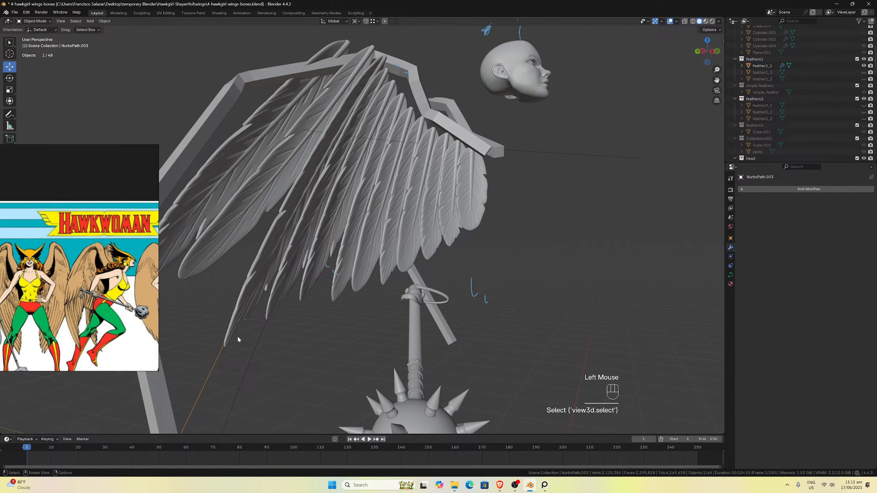
pyautogui.moveTo(279, 272); pyautogui.dragTo(286, 260, button='middle')
pyautogui.press('Tab')
pyautogui.click(323, 144)
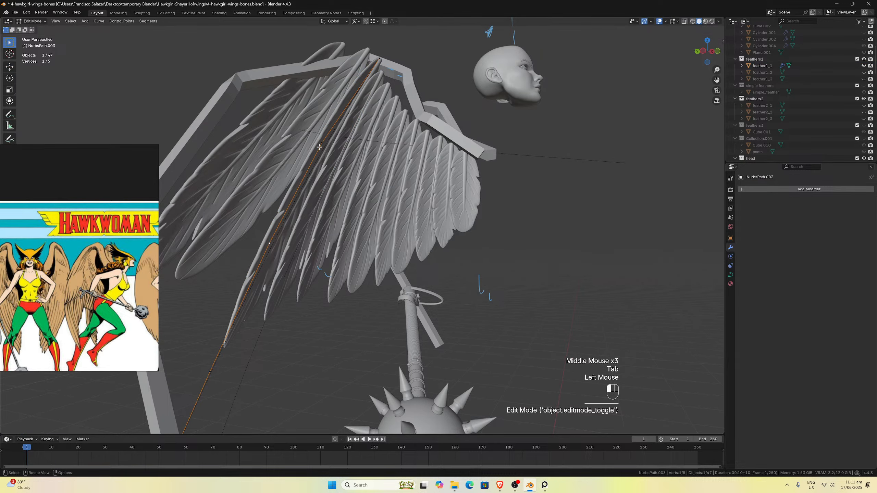
pyautogui.press('g')
pyautogui.press('y')
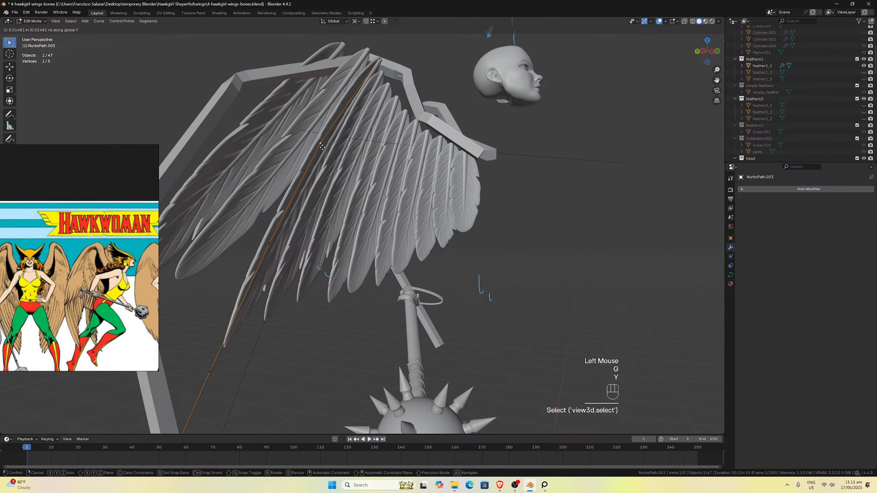
pyautogui.click(324, 153)
# Move the middle control point of NurbsPath.003 along Y and leave curve editing.
pyautogui.moveTo(325, 152); pyautogui.dragTo(361, 156, button='middle')
pyautogui.click(261, 236)
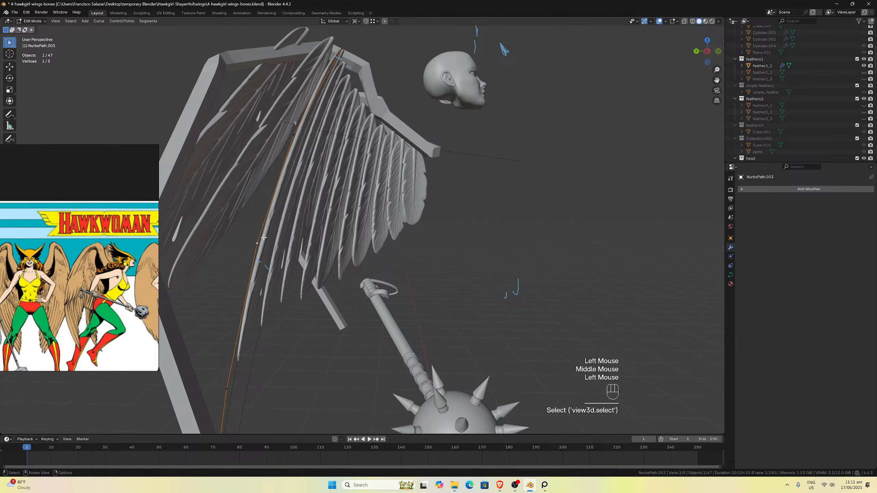
pyautogui.moveTo(261, 236); pyautogui.dragTo(333, 270, button='middle')
pyautogui.press('g')
pyautogui.press('y')
pyautogui.click(267, 232)
pyautogui.scroll(-2, 267, 232)
pyautogui.press('Tab')
# In the side view, edit NurbsPath.003 and move its second control point about 0.05 m along Y.
pyautogui.scroll(2, 333, 271)
pyautogui.press('KP_1')
pyautogui.press('KP_3')
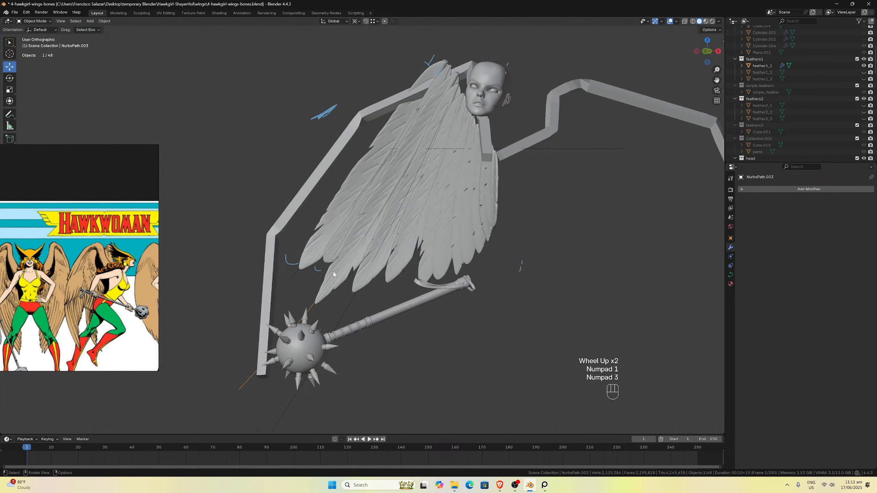
pyautogui.scroll(4, 396, 271)
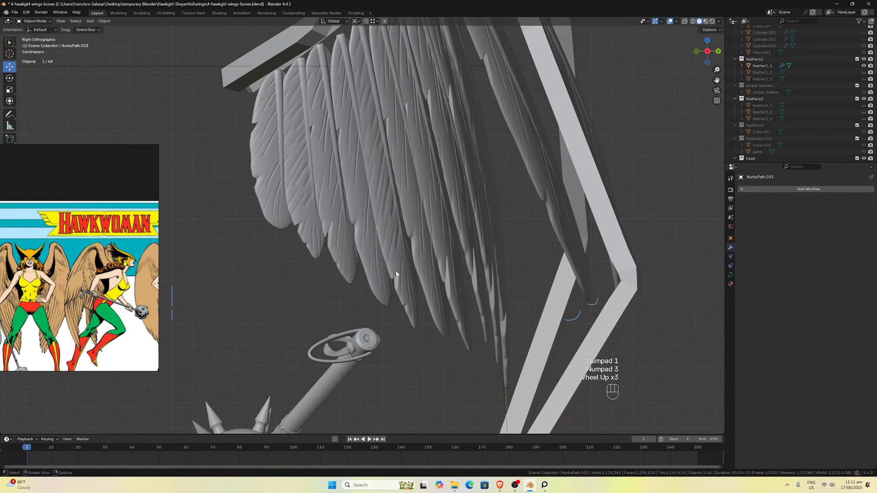
pyautogui.scroll(-2, 439, 209)
pyautogui.click(480, 188)
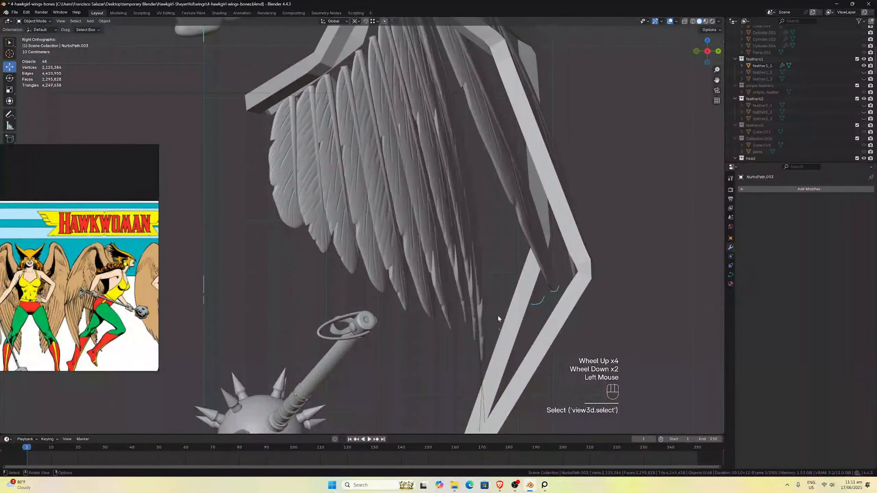
pyautogui.click(482, 373)
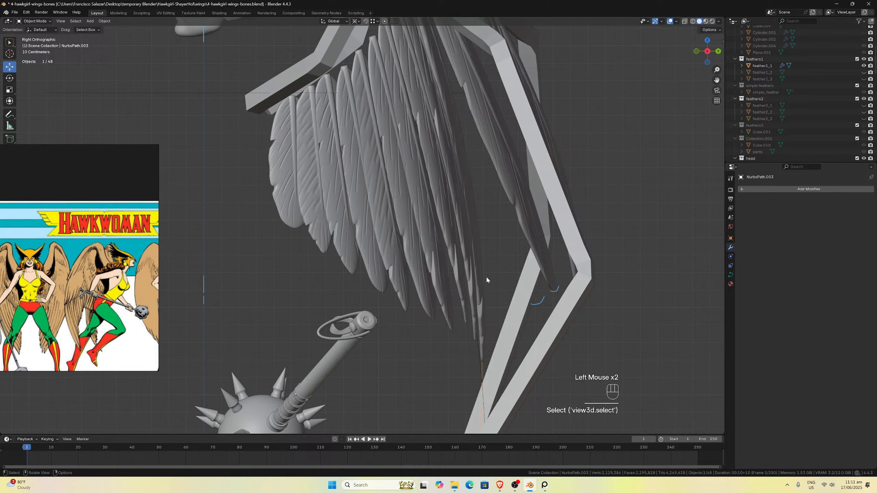
pyautogui.press('Tab')
pyautogui.click(461, 102)
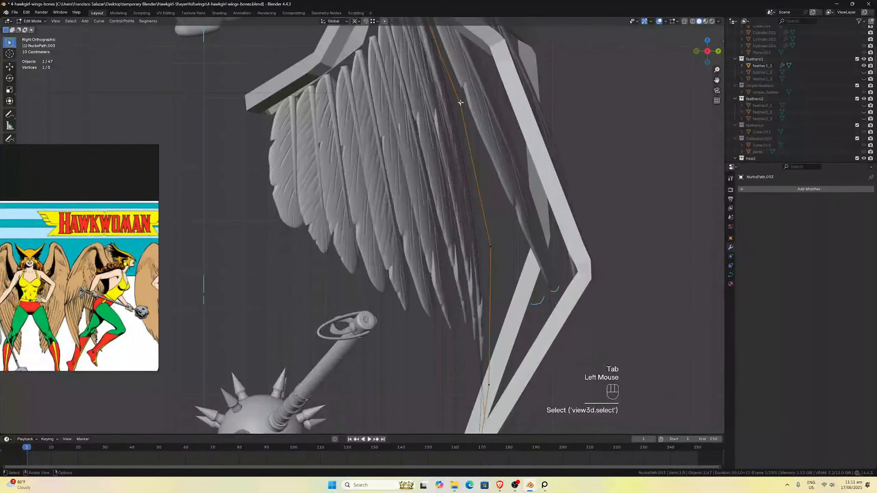
pyautogui.press('g')
pyautogui.press('y')
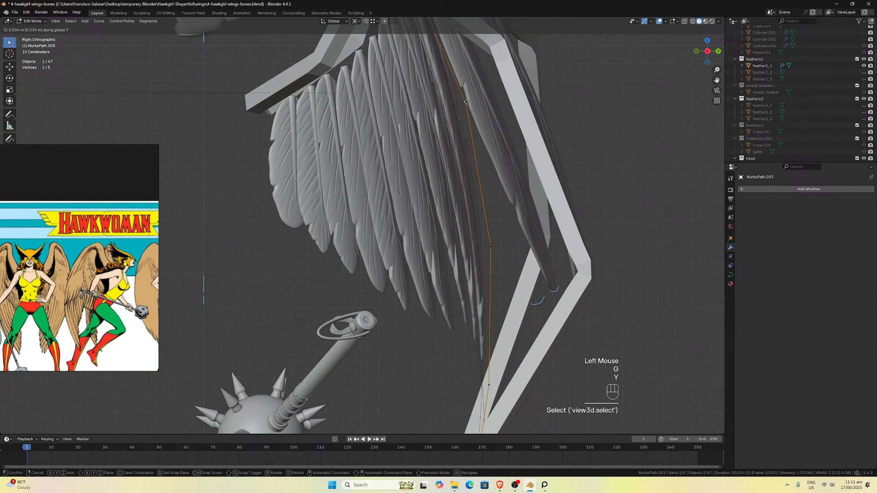
pyautogui.click(470, 103)
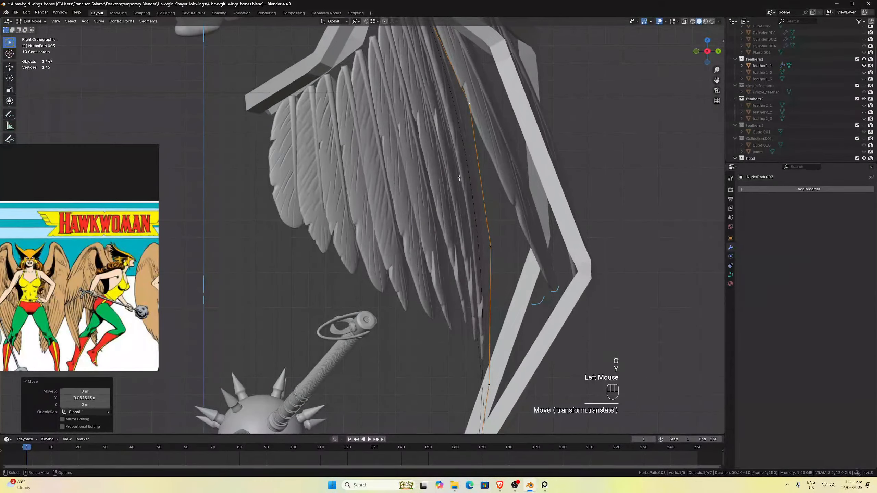
# Shift the middle control point of NurbsPath.003 slightly along Y, leave curve editing and save the file.
pyautogui.click(491, 245)
pyautogui.press('g')
pyautogui.press('y')
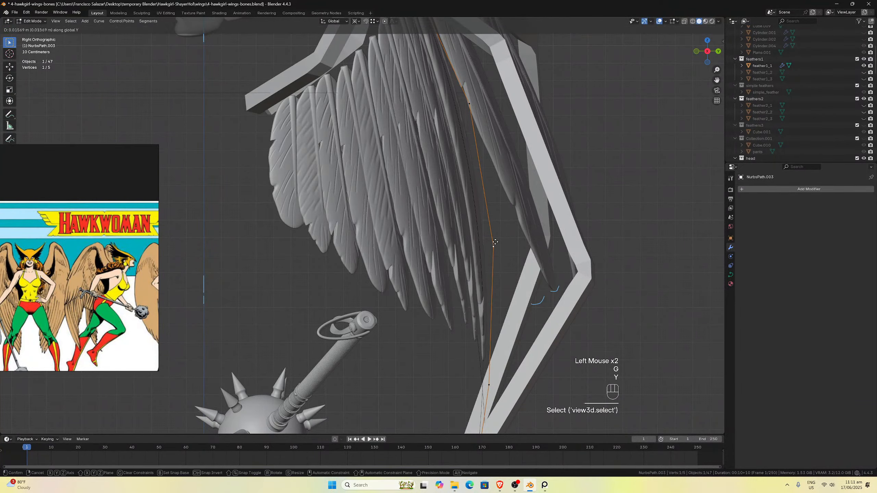
pyautogui.click(495, 242)
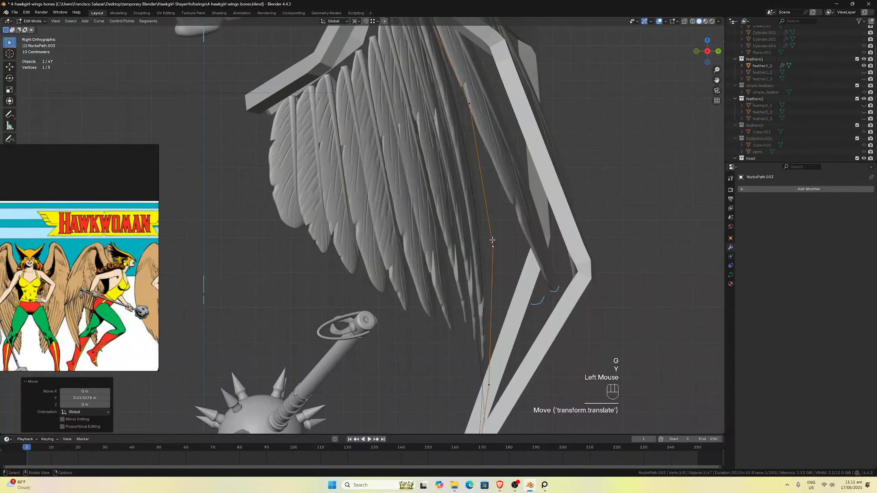
pyautogui.moveTo(494, 242); pyautogui.dragTo(335, 243, button='middle')
pyautogui.scroll(1, 486, 209)
pyautogui.press('Tab')
pyautogui.scroll(-3, 478, 213)
pyautogui.scroll(1, 335, 243)
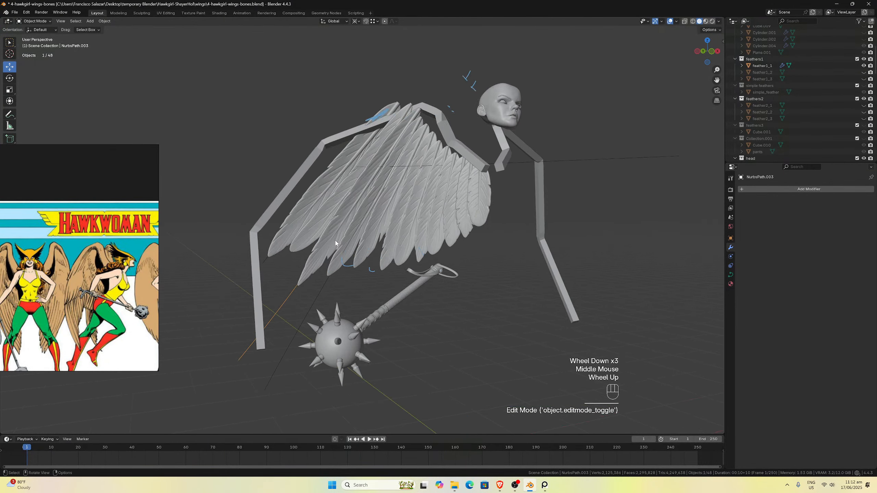
pyautogui.press('KP_1')
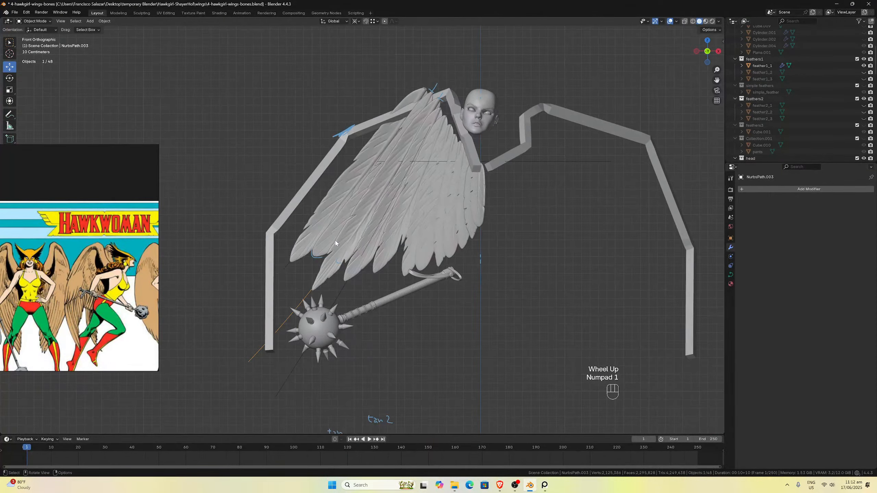
pyautogui.press('ctrl')
pyautogui.hotkey('ctrl', 's')
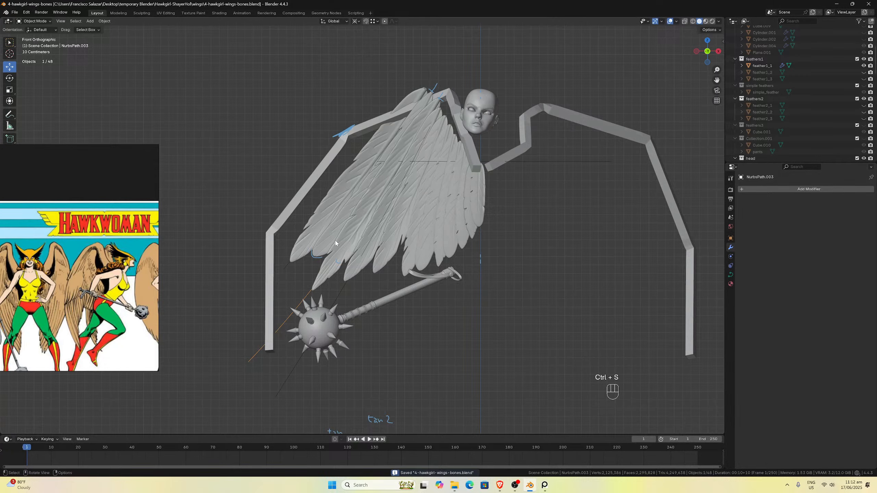
# Edit NurbsPath.003 in the front view and snap the 3D cursor to its uppermost control point.
pyautogui.scroll(-2, 339, 247)
pyautogui.scroll(3, 345, 265)
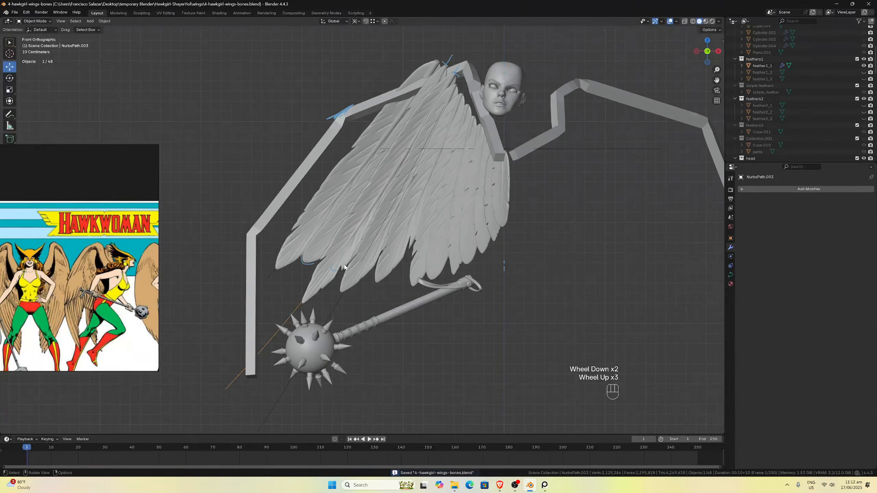
pyautogui.scroll(1, 344, 289)
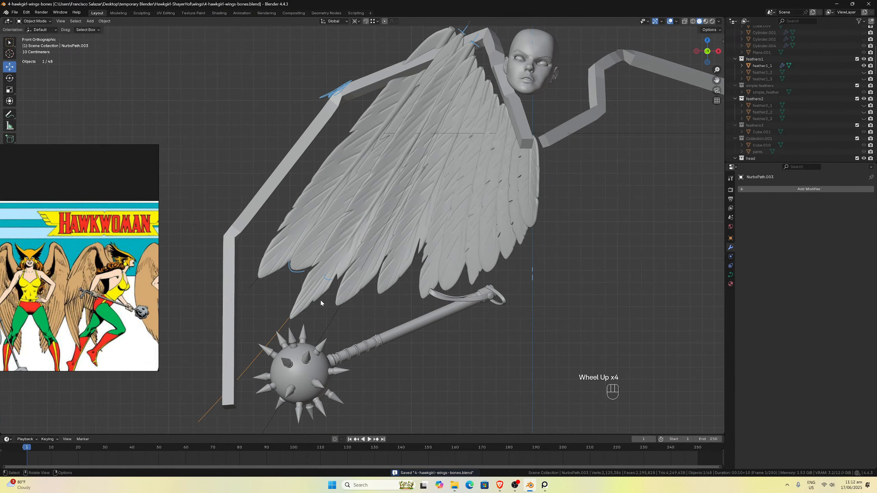
pyautogui.scroll(-1, 335, 268)
pyautogui.press('Tab')
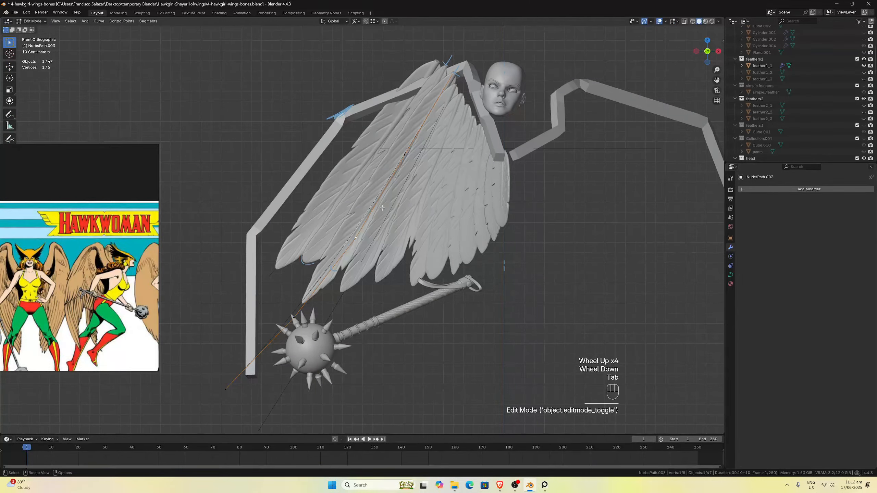
pyautogui.click(404, 158)
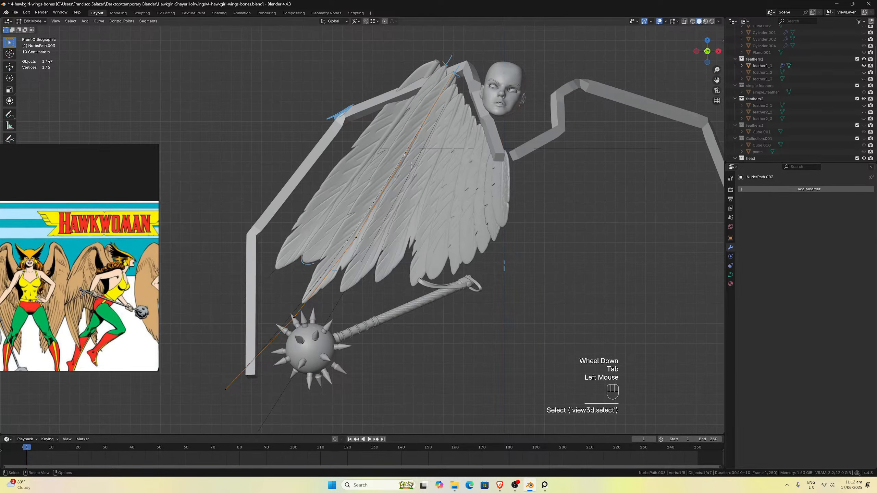
pyautogui.scroll(-1, 409, 164)
pyautogui.scroll(1, 411, 165)
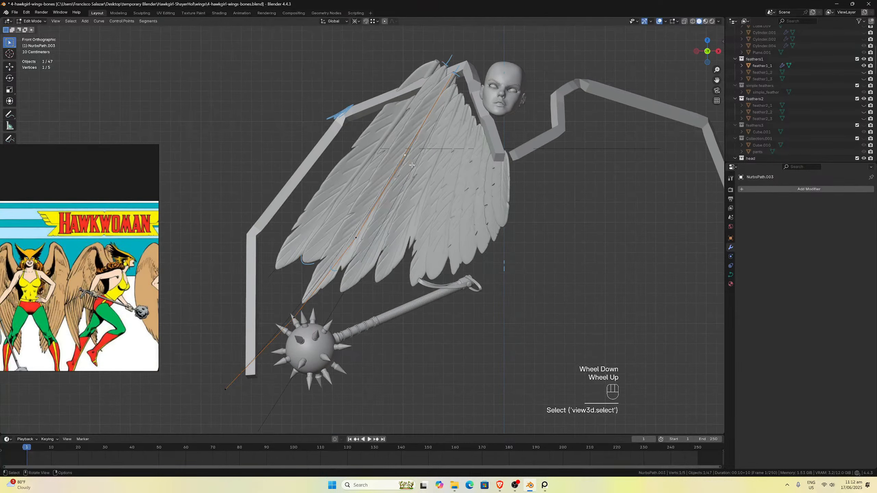
pyautogui.scroll(-1, 412, 165)
pyautogui.click(441, 97)
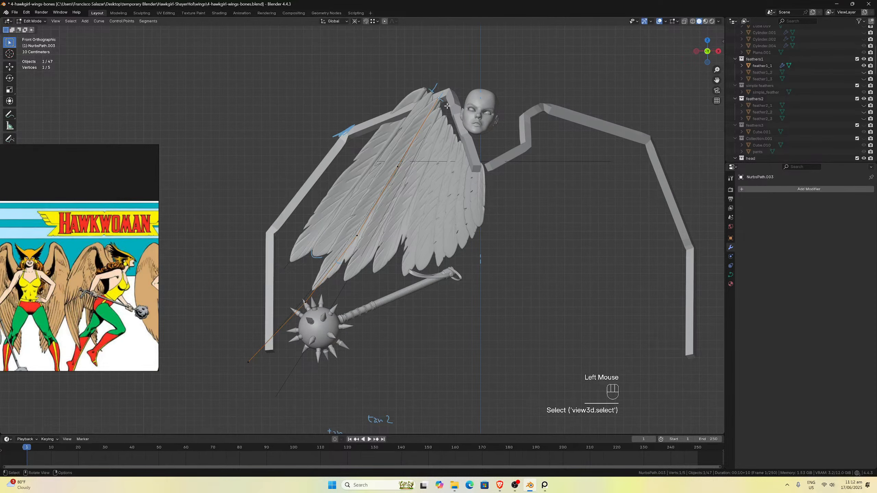
pyautogui.hotkey('shift', 's')
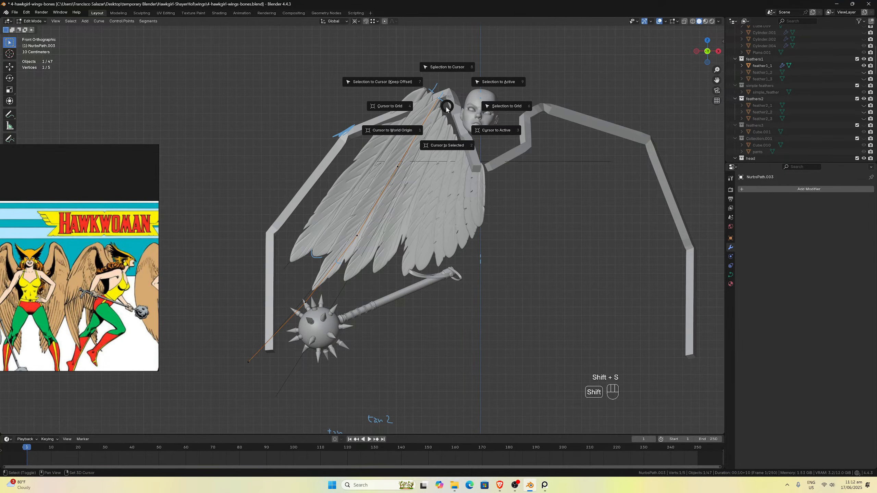
pyautogui.click(438, 147)
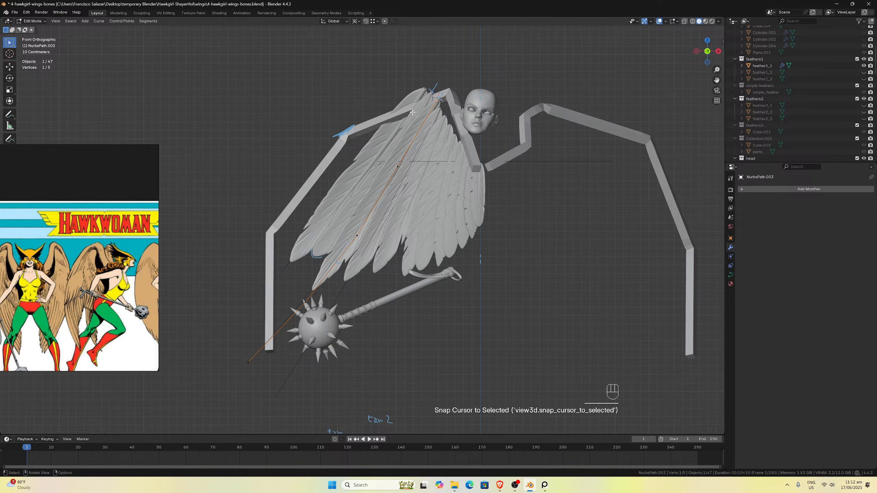
# Rotate all control points of NurbsPath.003 by about -1.3° around the 3D cursor, leave curve editing and save the file.
pyautogui.press('a')
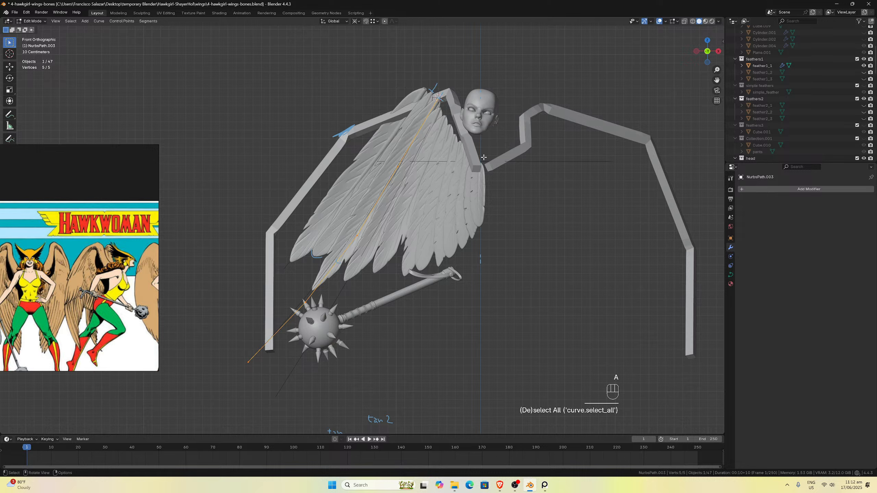
pyautogui.press('r')
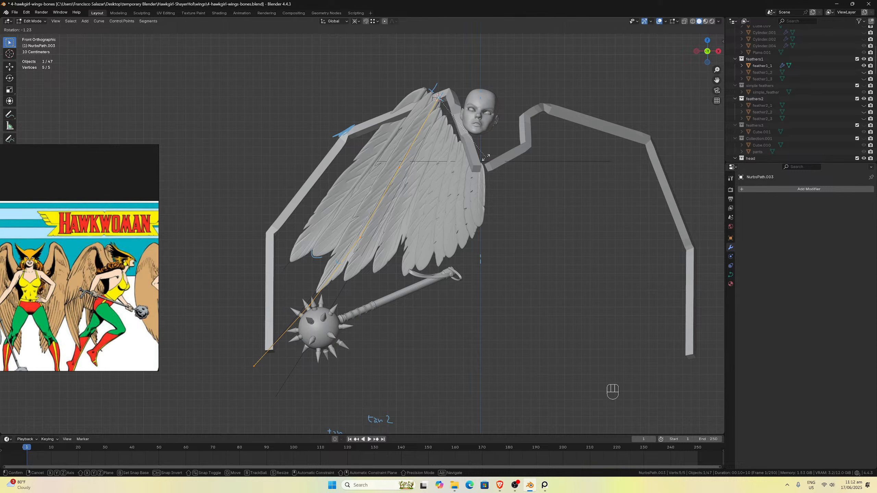
pyautogui.click(486, 158)
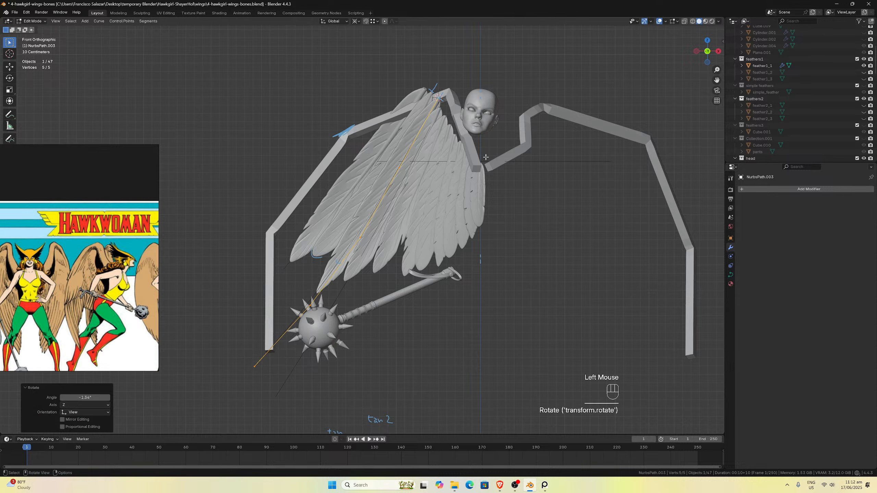
pyautogui.press('Tab')
pyautogui.scroll(3, 426, 162)
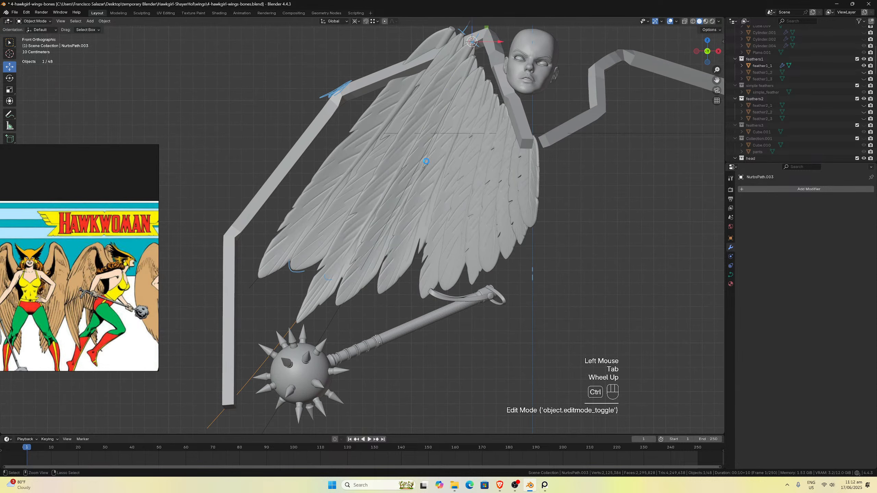
pyautogui.hotkey('ctrl', 's')
# Examine the outer wing feathers Cube.025 and feather1_2.001 and the wing's overall silhouette from the front.
pyautogui.scroll(-3, 419, 169)
pyautogui.click(343, 226)
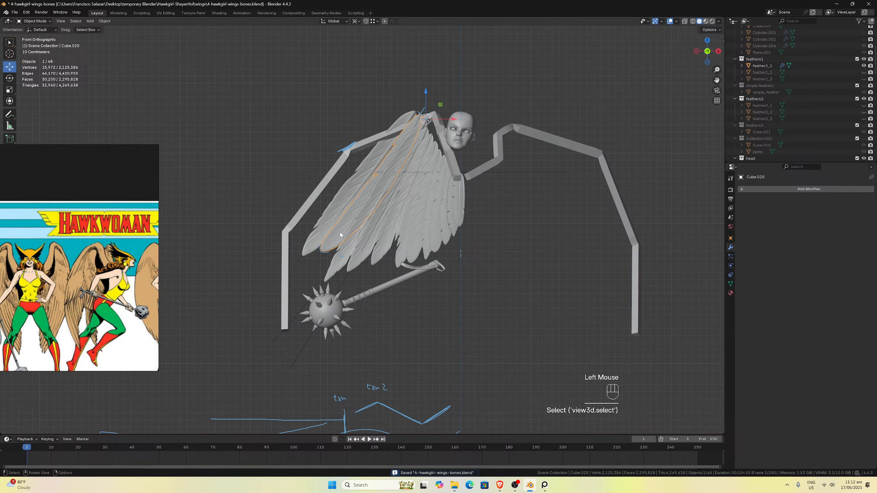
pyautogui.click(305, 252)
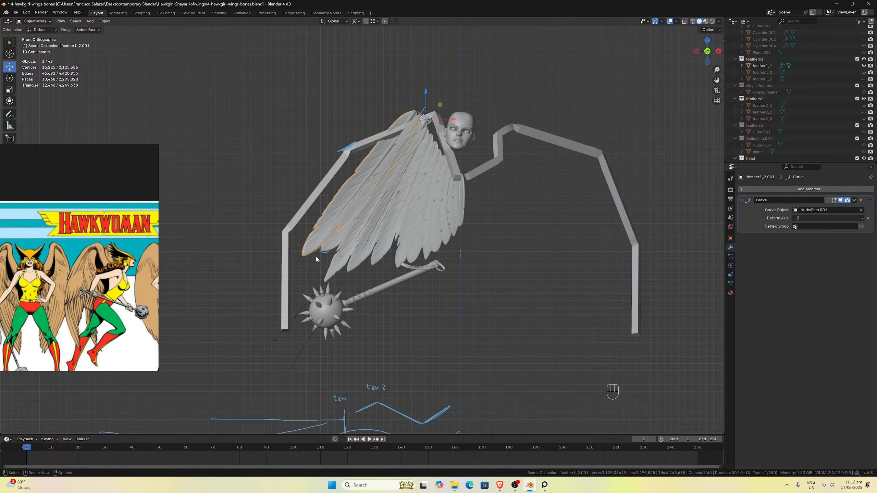
pyautogui.click(334, 247)
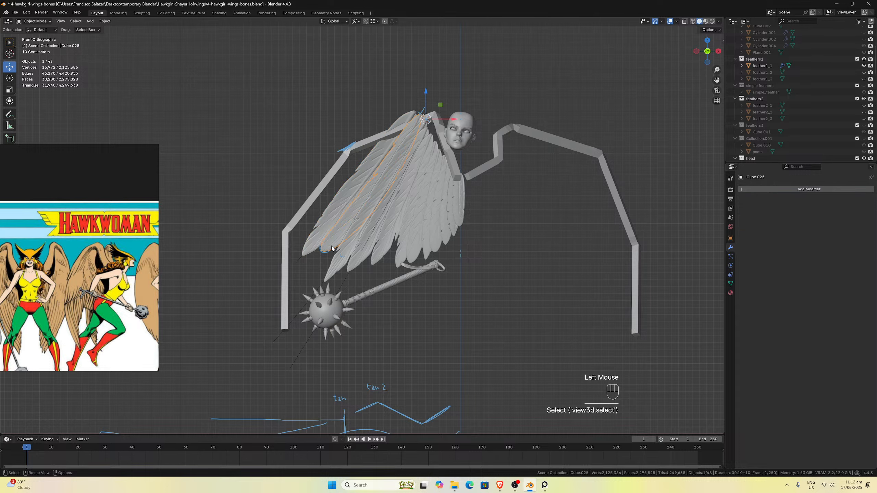
pyautogui.scroll(-1, 363, 230)
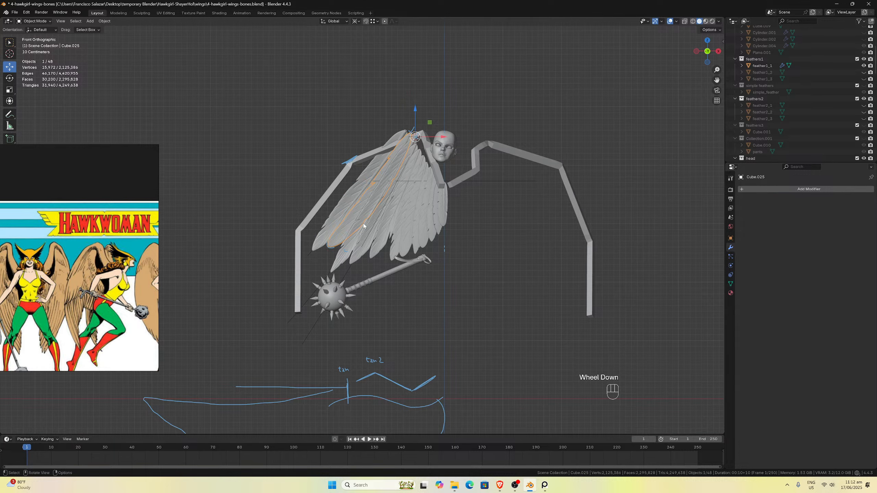
pyautogui.scroll(3, 345, 235)
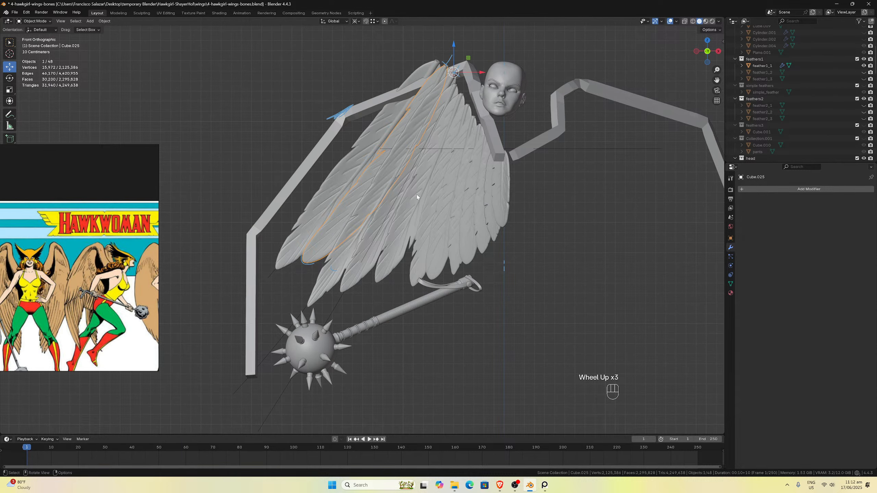
pyautogui.scroll(-4, 412, 221)
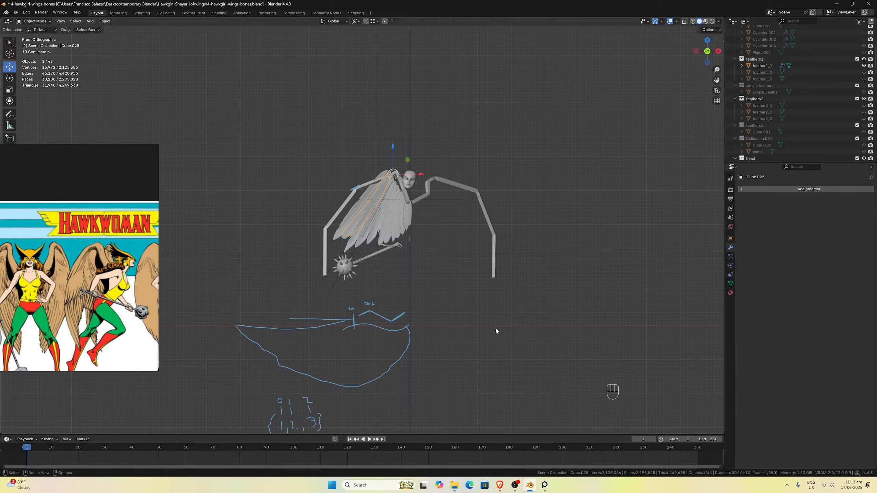
pyautogui.scroll(2, 447, 280)
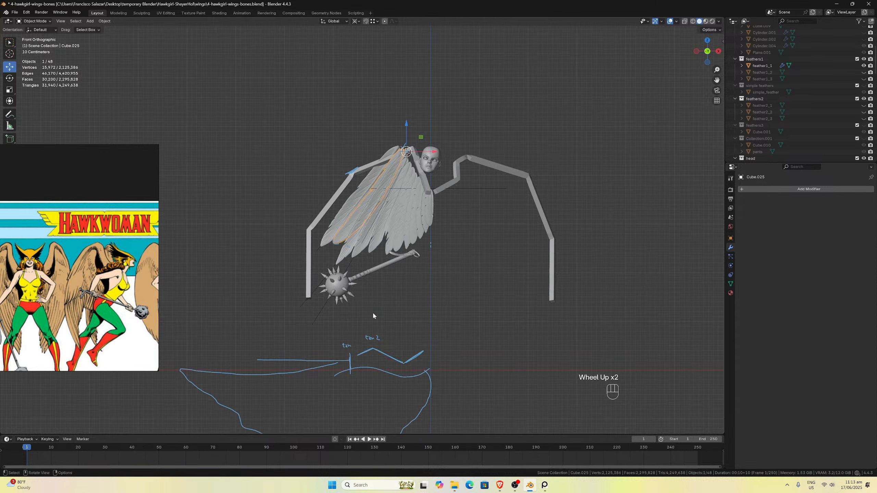
# Unhide the source feather feather1_3 in the feathers1 collection and select it below the wing.
pyautogui.click(863, 72)
pyautogui.click(864, 73)
pyautogui.click(863, 79)
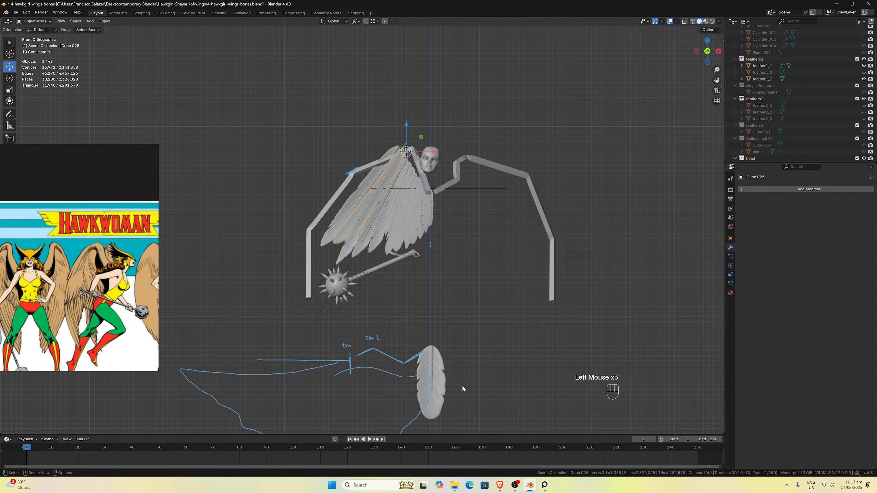
pyautogui.click(441, 386)
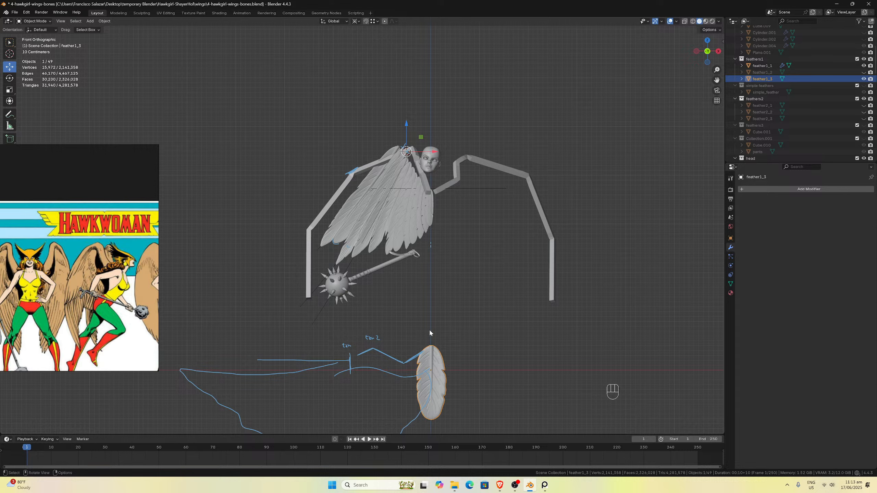
pyautogui.click(853, 66)
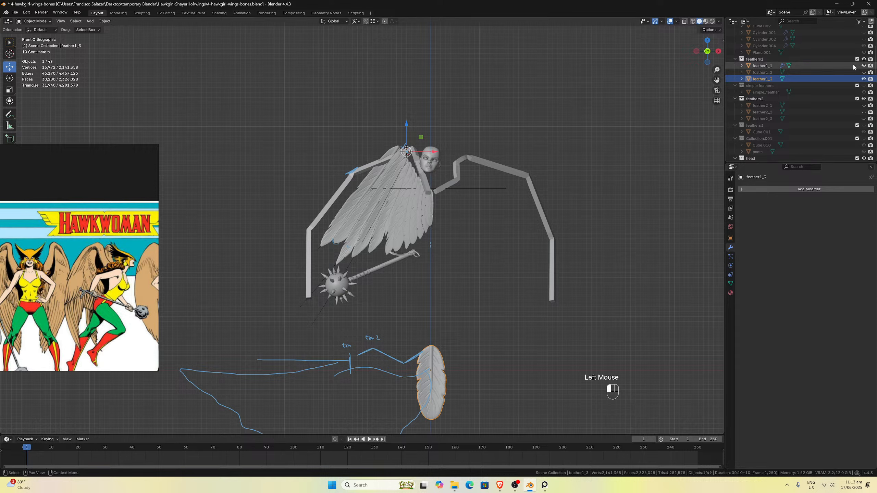
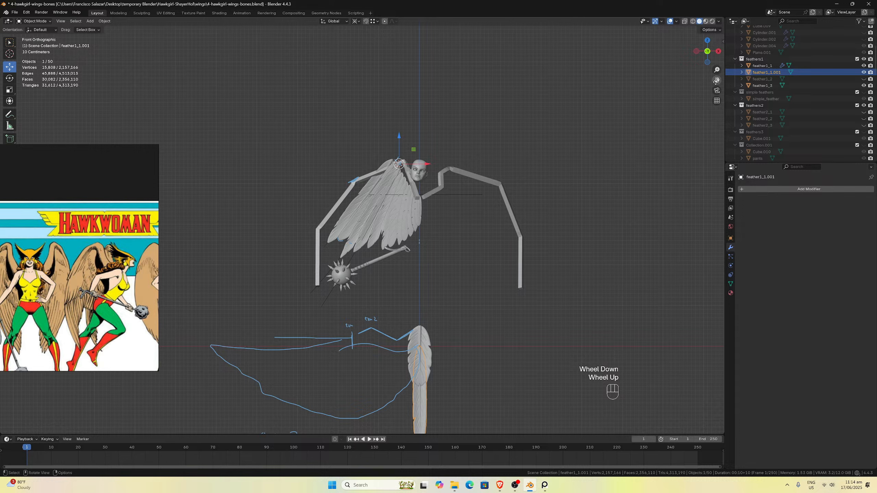
# Move the wing feathers feather1_1, Cube.023 and Cube.020 to the wings final collection.
pyautogui.moveTo(716, 79); pyautogui.dragTo(687, 65)
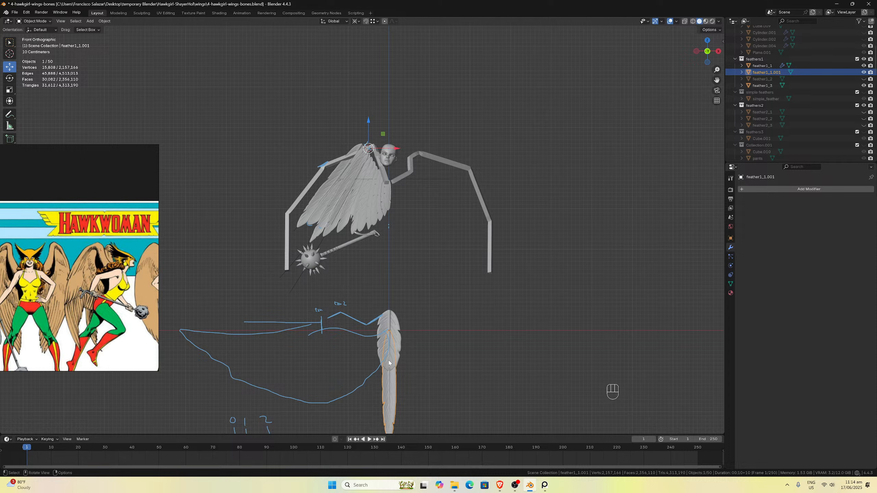
pyautogui.click(317, 234)
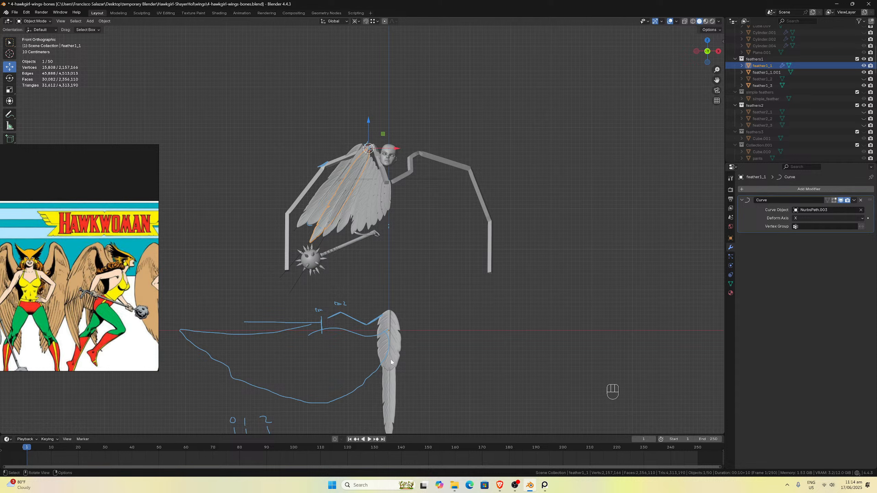
pyautogui.press('m')
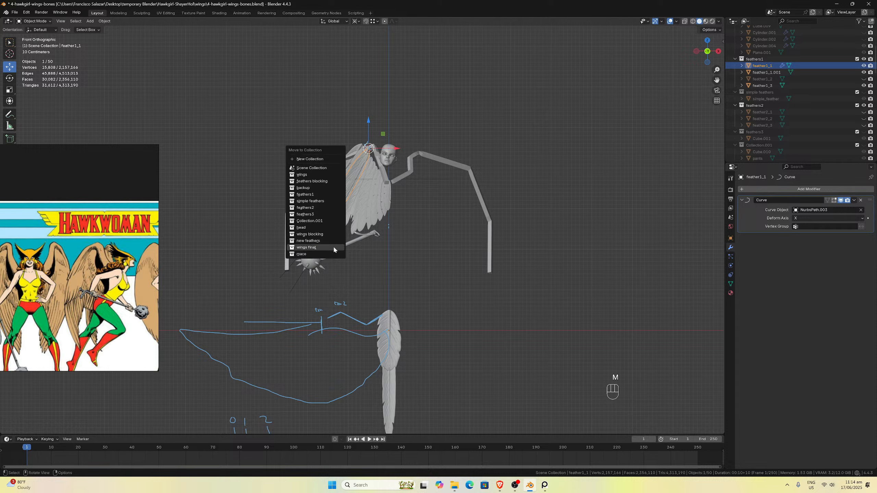
pyautogui.click(315, 247)
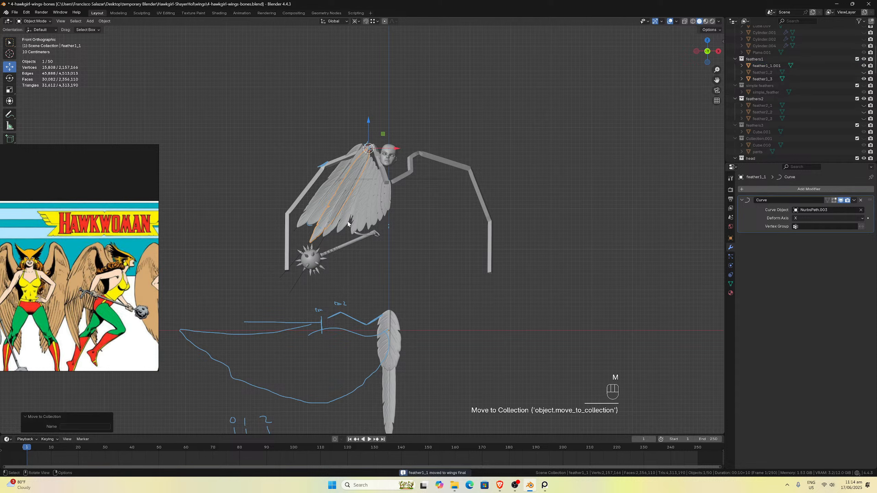
pyautogui.click(343, 221)
pyautogui.press('m')
pyautogui.click(343, 221)
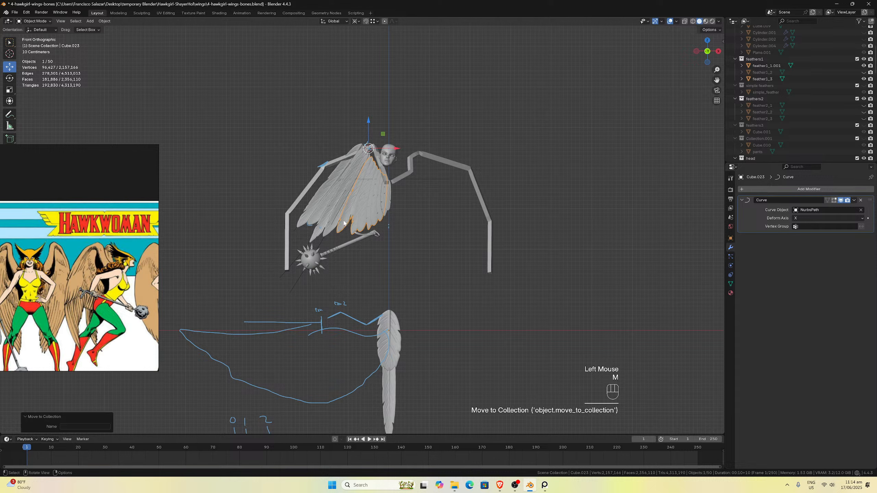
pyautogui.click(387, 209)
pyautogui.press('m')
pyautogui.click(387, 209)
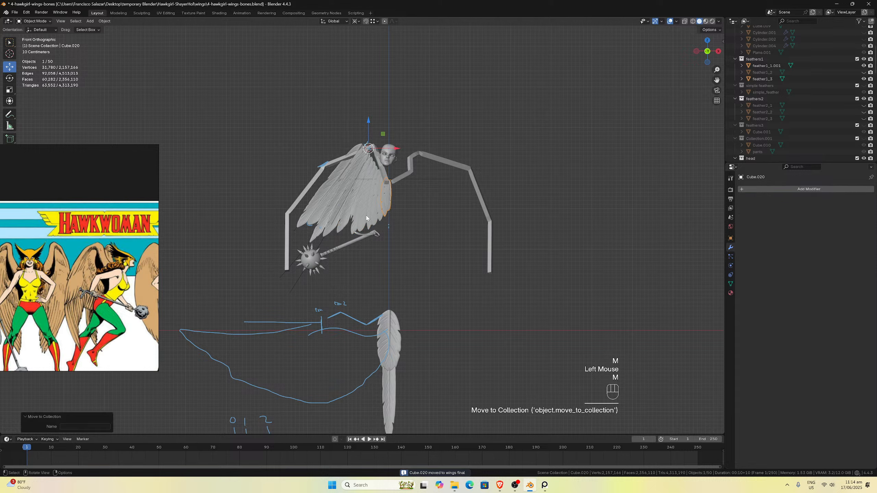
# Assign the remaining outer wing feathers Cube.024, Cube.025 and feather1_2.001 to the wings final collection.
pyautogui.click(329, 234)
pyautogui.press('m')
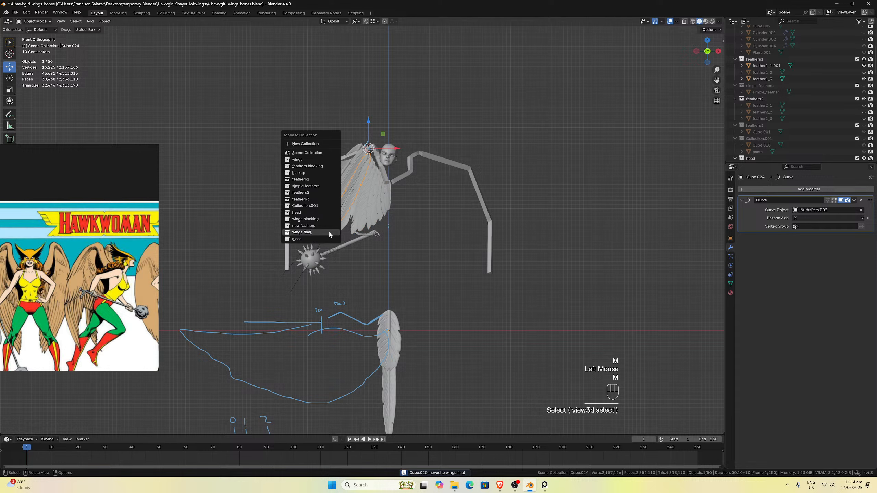
pyautogui.click(328, 233)
pyautogui.click(317, 229)
pyautogui.press('m')
pyautogui.click(317, 229)
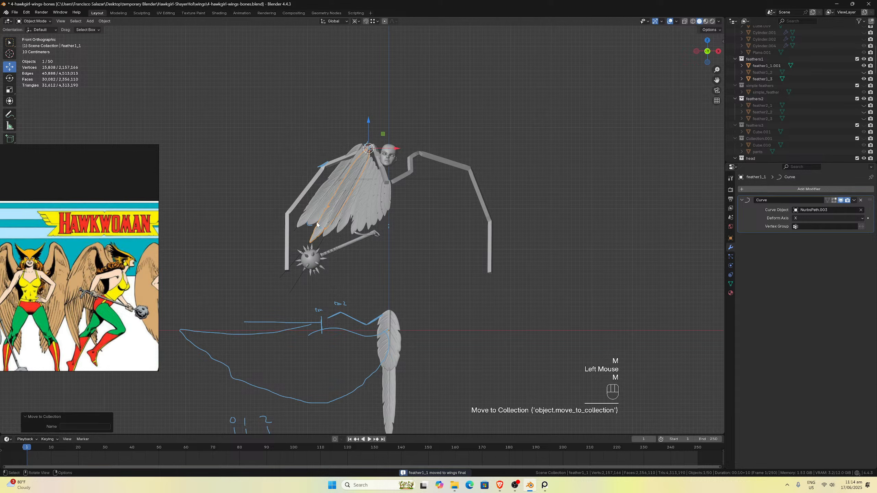
pyautogui.click(315, 223)
pyautogui.press('m')
pyautogui.click(315, 223)
pyautogui.click(307, 216)
pyautogui.press('m')
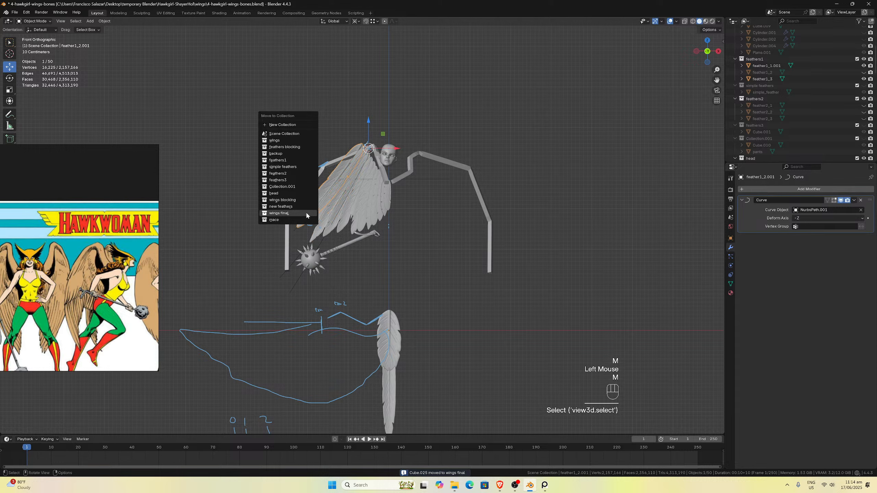
pyautogui.click(307, 214)
# Delete the source feathers feather1_1.001 through feather1_3, followed by the emptied feathers1 collection.
pyautogui.click(763, 66)
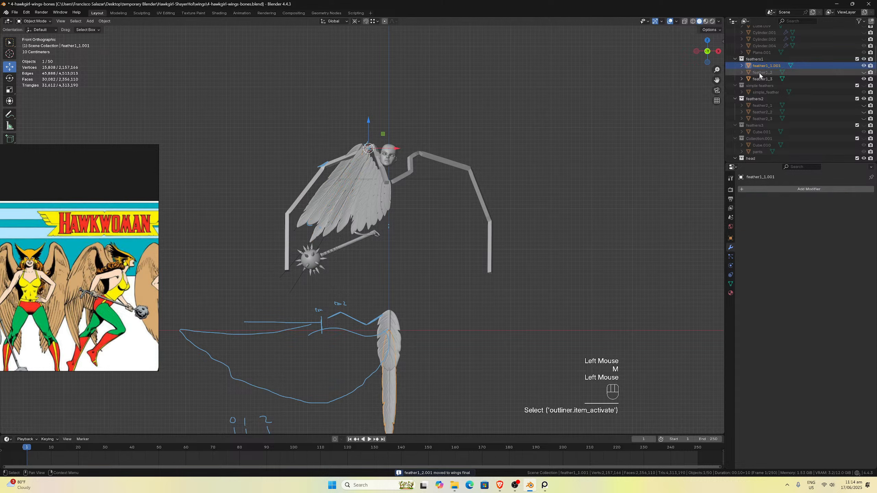
pyautogui.keyDown('shift'); pyautogui.click(761, 78); pyautogui.keyUp('shift')
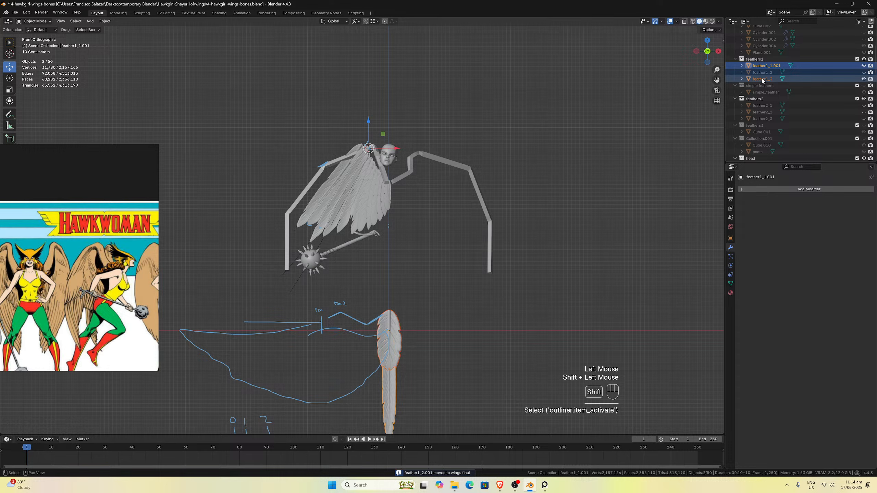
pyautogui.press('x')
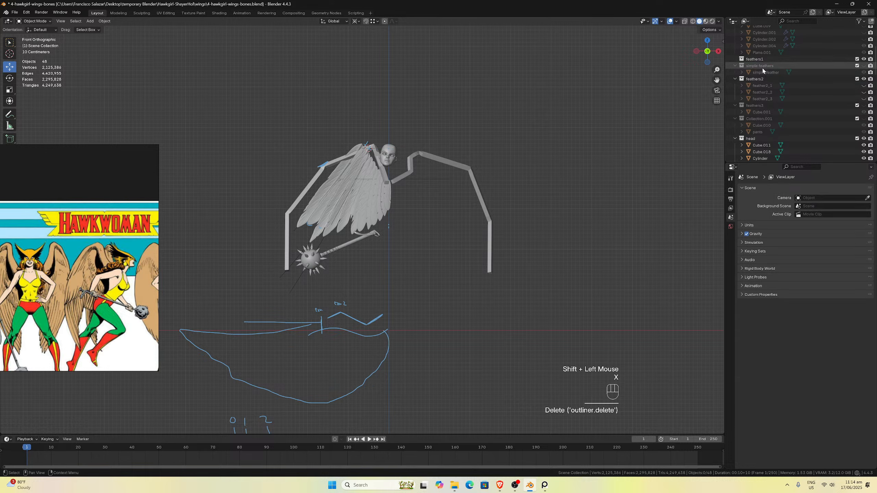
pyautogui.click(761, 60)
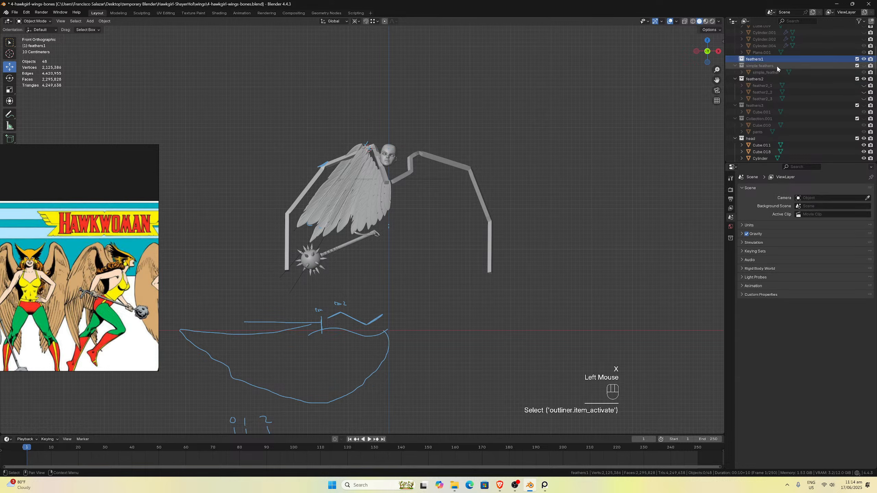
pyautogui.press('x')
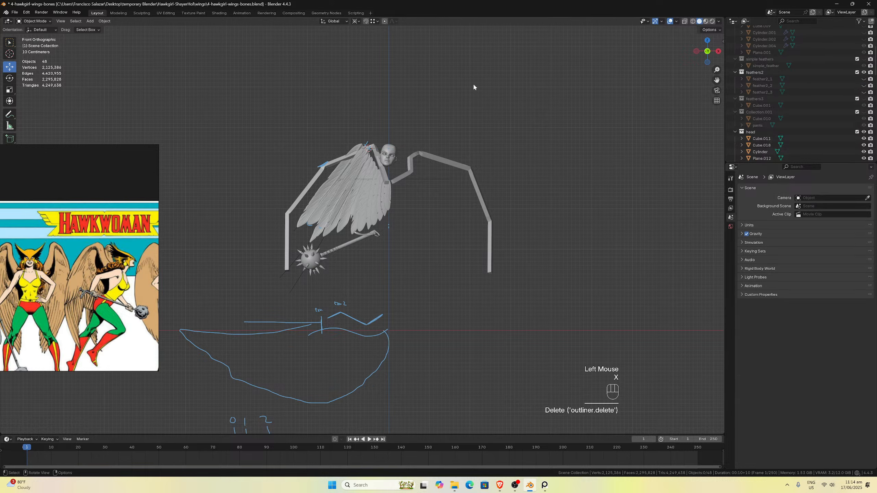
pyautogui.click(16, 13)
pyautogui.click(25, 90)
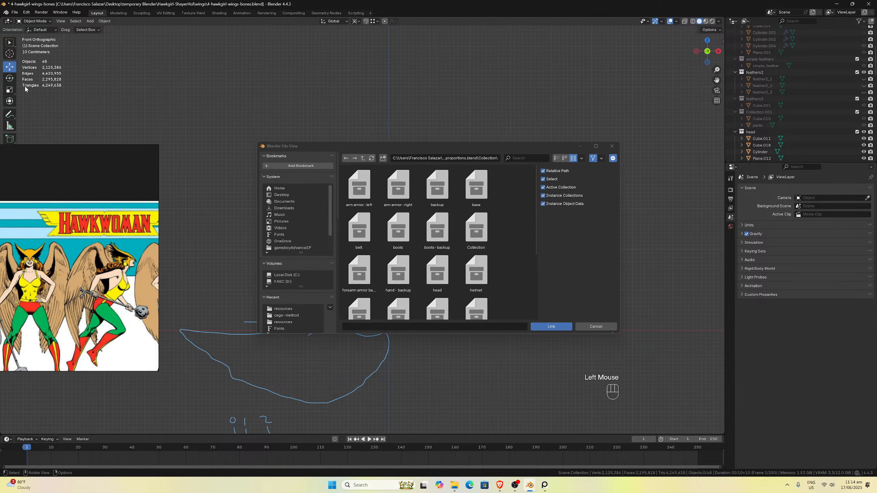
pyautogui.click(593, 325)
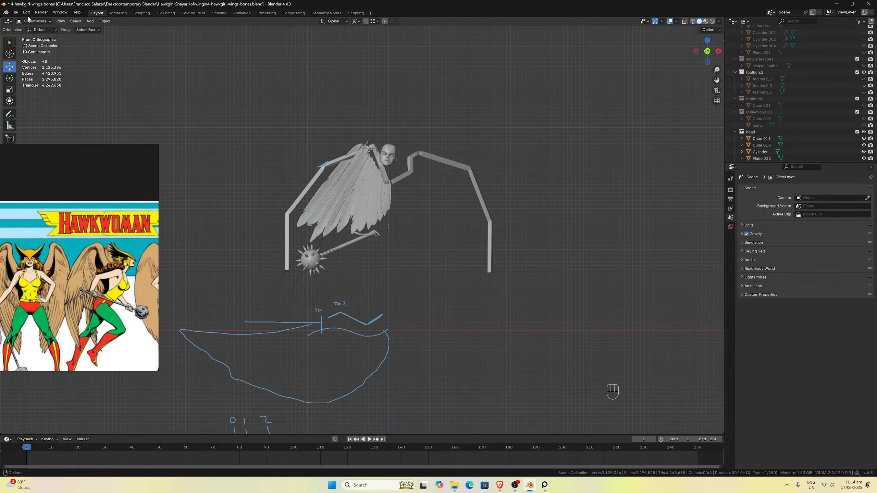
# Append the feathers1 collection from the hawkgirl-wings-final blend file in the project's wings folder.
pyautogui.click(15, 12)
pyautogui.click(27, 91)
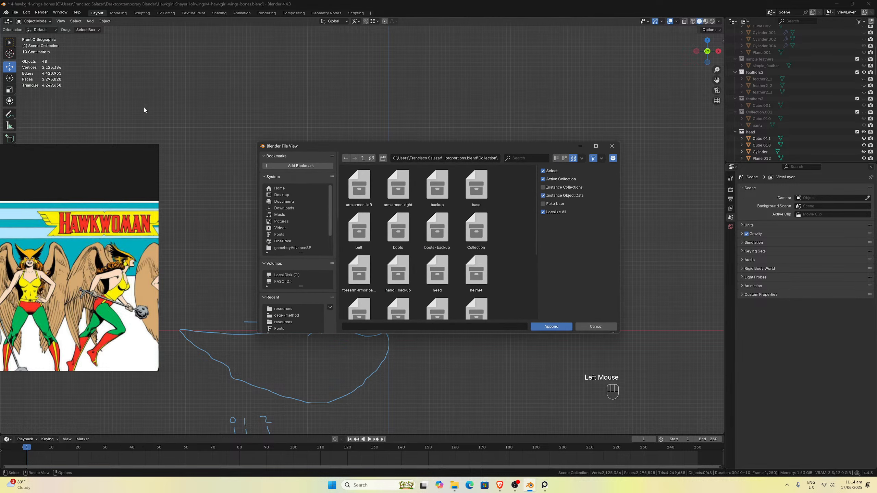
pyautogui.click(363, 158)
pyautogui.click(363, 158)
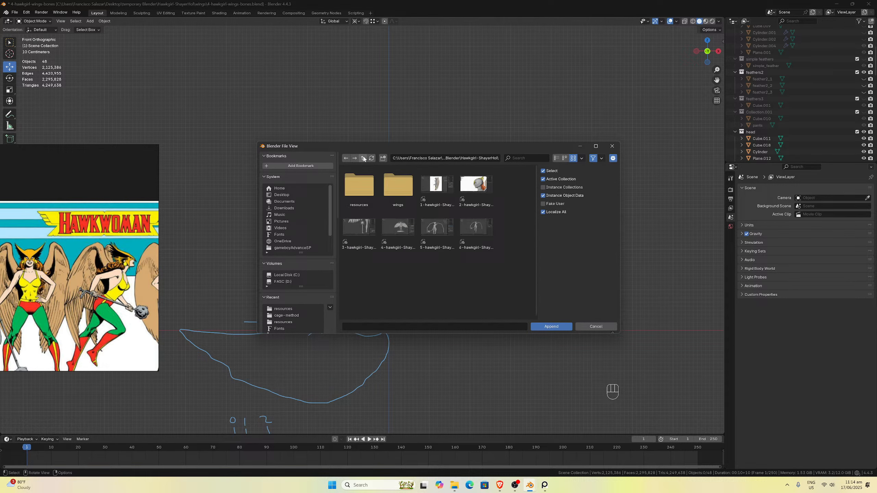
pyautogui.click(395, 180)
pyautogui.doubleClick(445, 204)
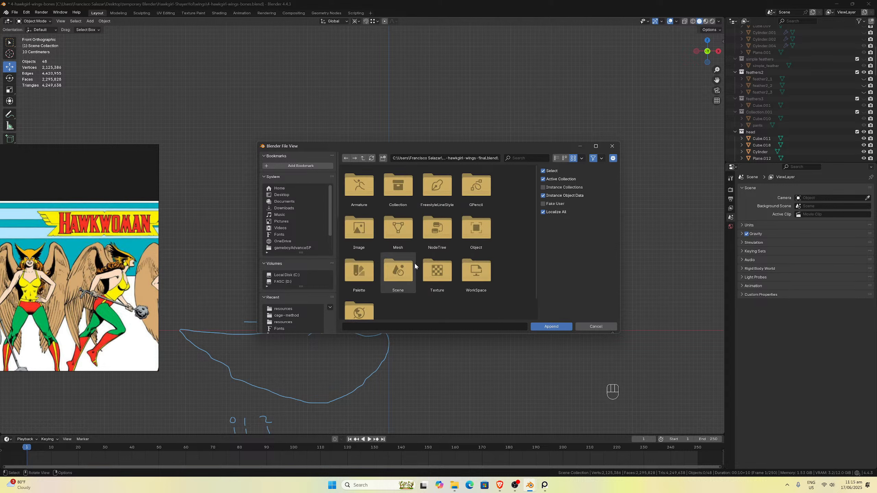
pyautogui.click(402, 207)
pyautogui.doubleClick(402, 206)
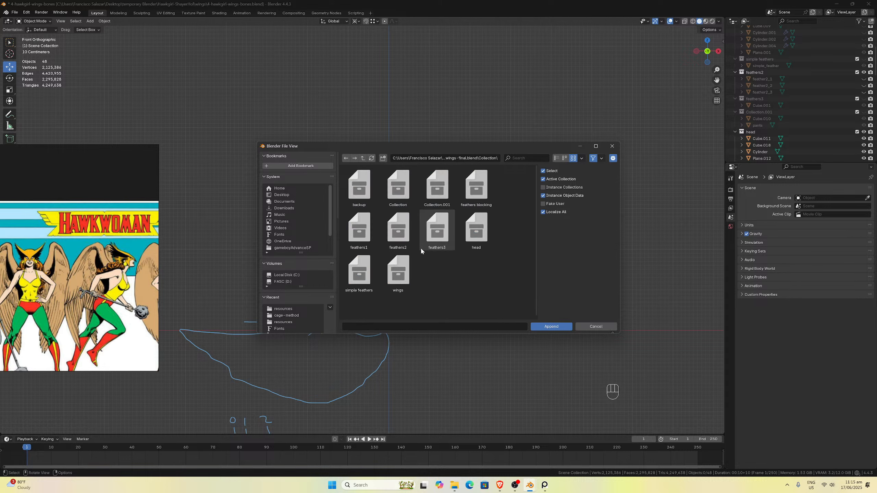
pyautogui.doubleClick(358, 245)
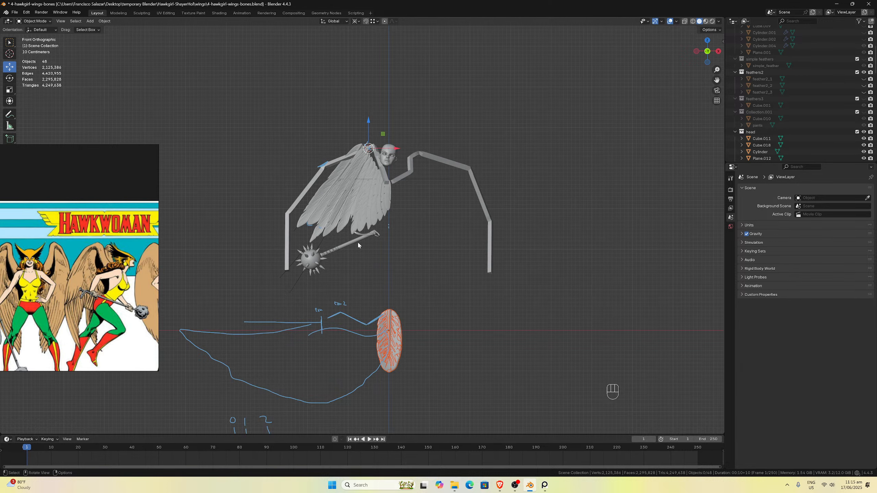
# Select the wing feather feather1_1 and rename it feather1 in the wings final collection.
pyautogui.scroll(-8, 792, 121)
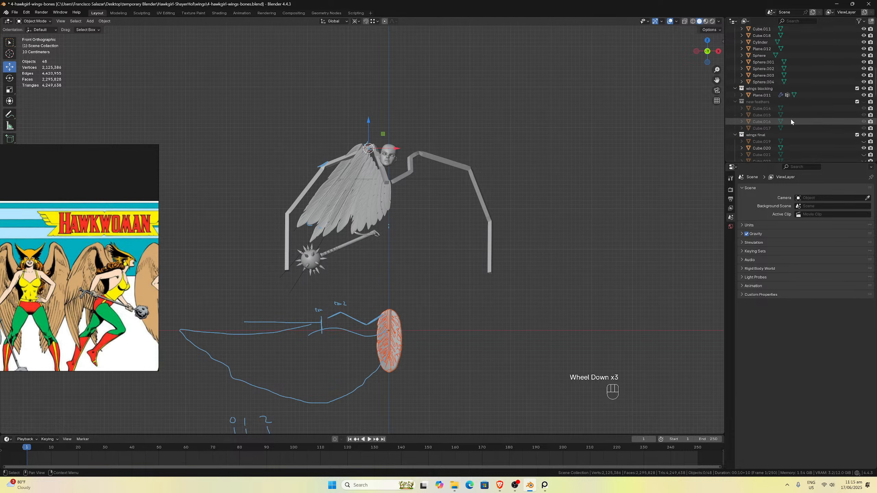
pyautogui.scroll(-6, 792, 121)
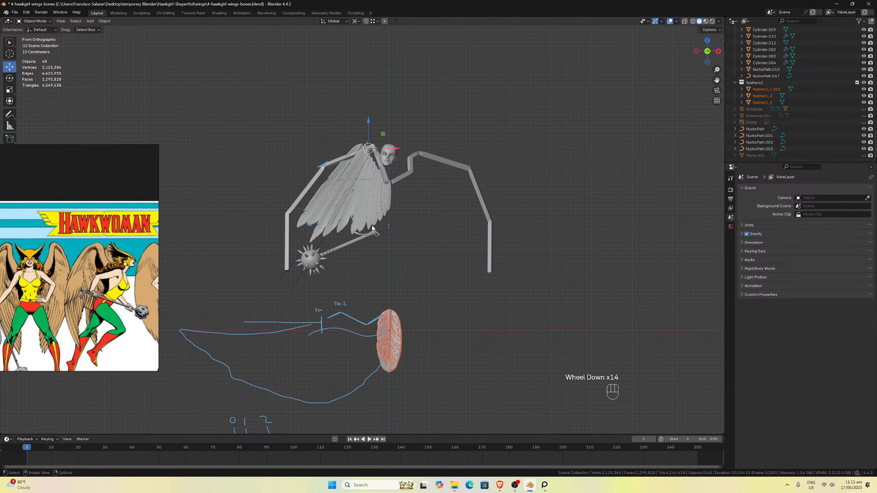
pyautogui.click(326, 235)
pyautogui.scroll(-2, 781, 112)
pyautogui.scroll(10, 781, 112)
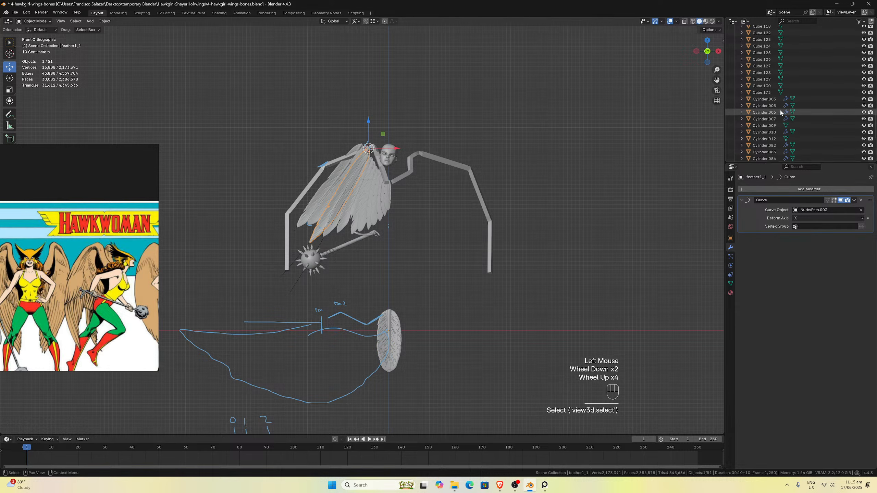
pyautogui.scroll(-4, 780, 112)
pyautogui.scroll(-5, 781, 113)
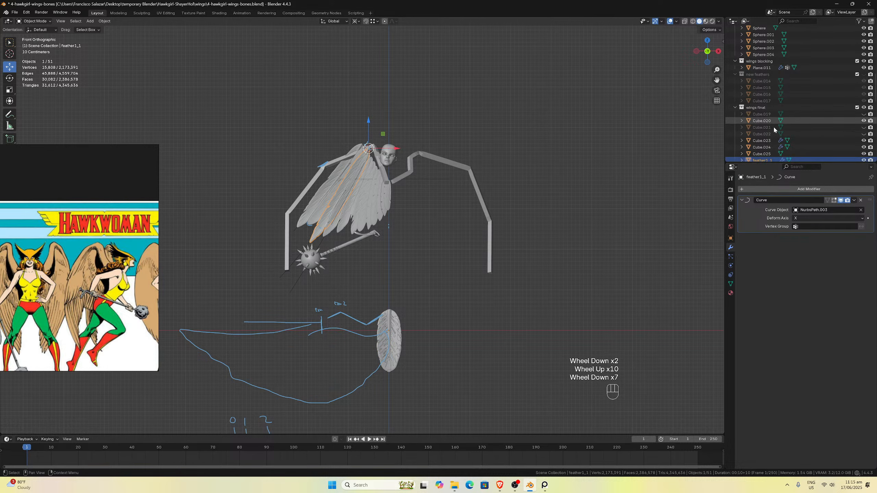
pyautogui.doubleClick(770, 120)
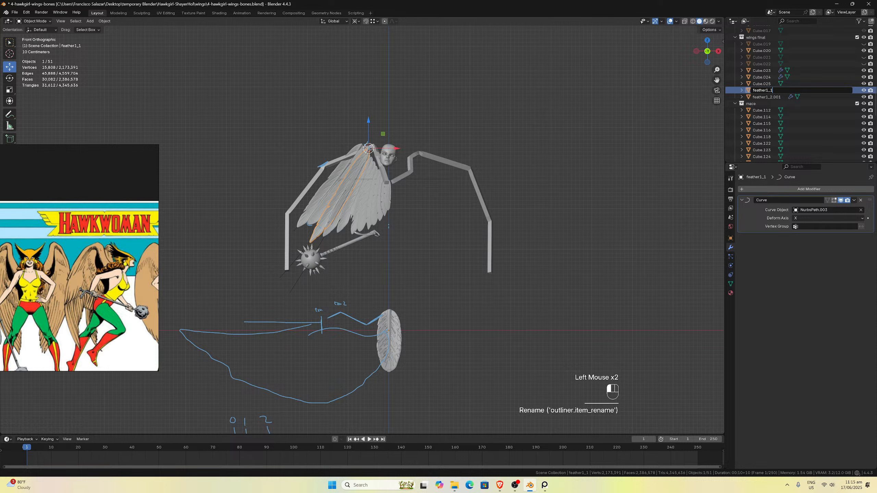
pyautogui.press('BackSpace')
pyautogui.press('BackSpace')
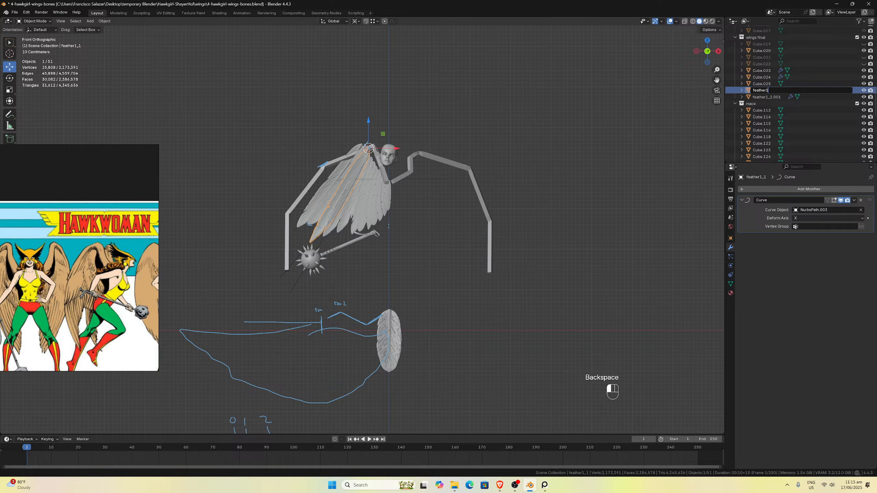
pyautogui.press('Return')
# Rename the appended source feather feather1_1.001 as feather1_1 in the feathers1 collection.
pyautogui.scroll(-8, 774, 104)
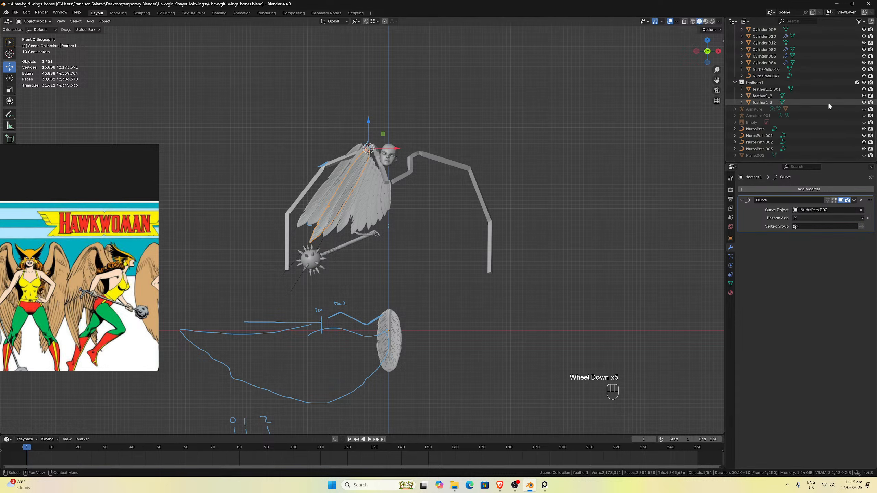
pyautogui.doubleClick(766, 89)
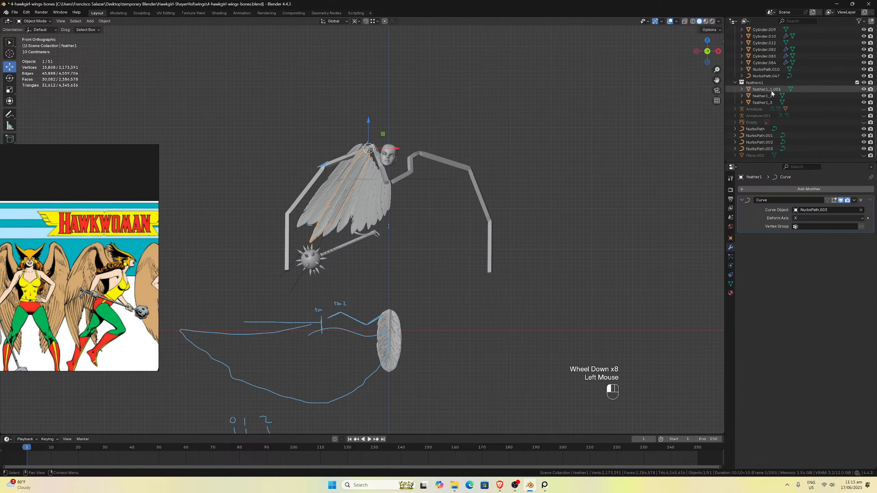
pyautogui.press('BackSpace')
pyautogui.press('BackSpace')
pyautogui.press('BackSpace')
pyautogui.press('BackSpace')
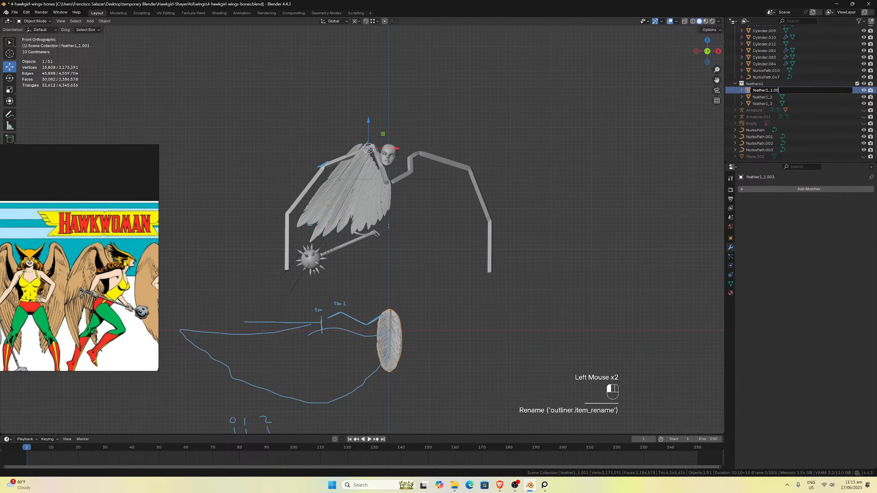
pyautogui.press('Return')
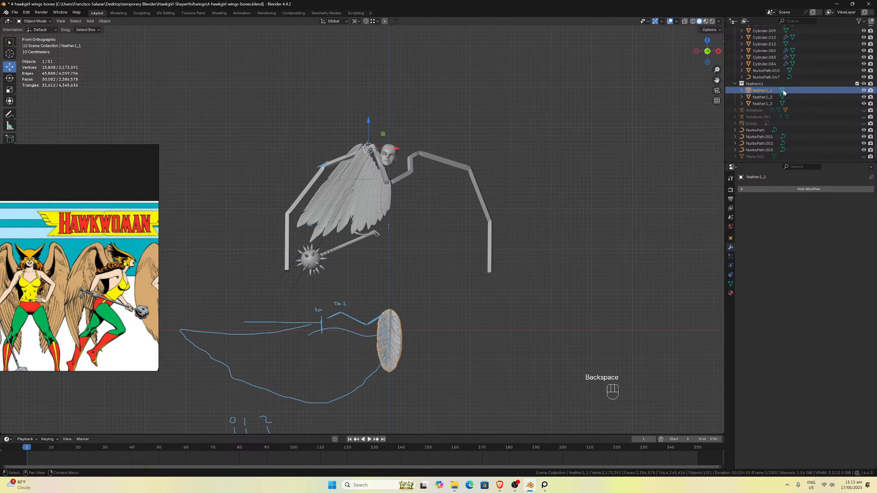
# Hide the source feathers feather1_1 and feather1_2 and select feather1_3 below the wing.
pyautogui.click(864, 90)
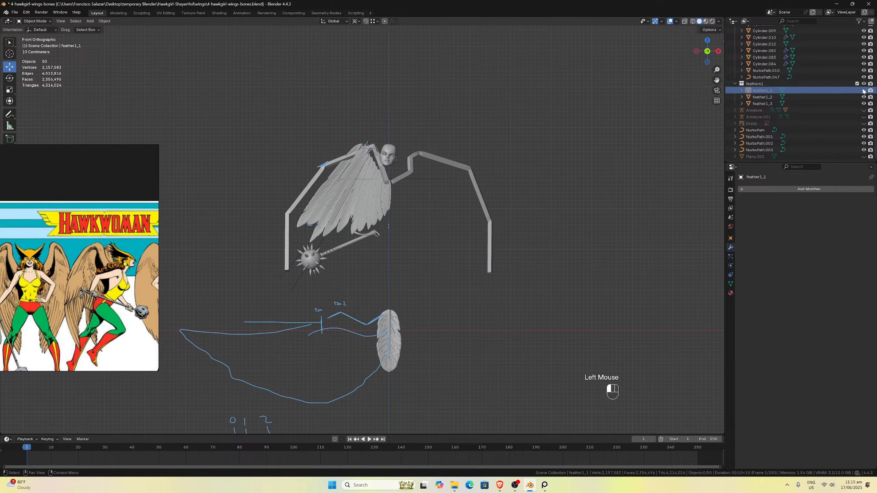
pyautogui.click(864, 97)
pyautogui.click(389, 341)
pyautogui.scroll(1, 390, 340)
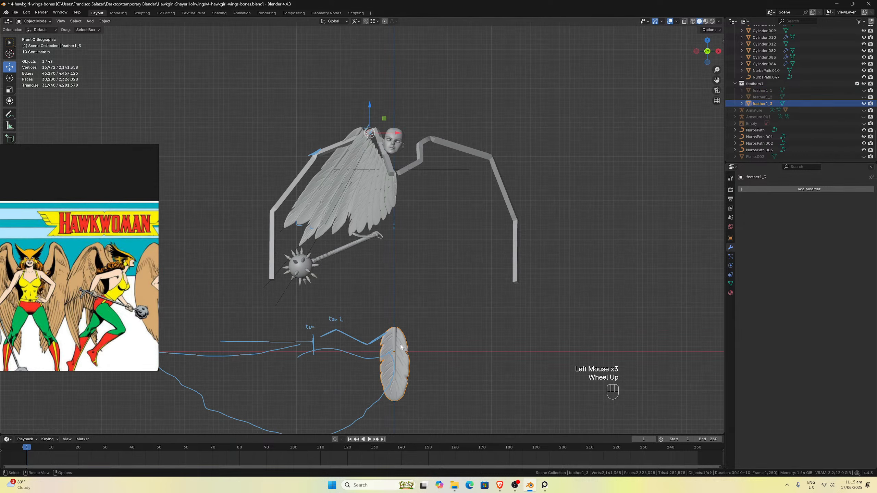
# Duplicate the source feather feather1_3 in place and move the copy to the wings final collection.
pyautogui.hotkey('shift', 'd')
pyautogui.press('Escape')
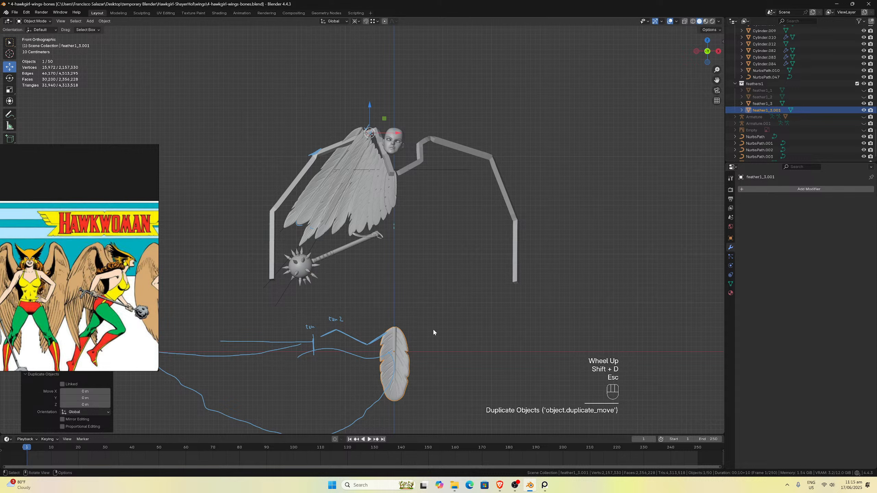
pyautogui.press('m')
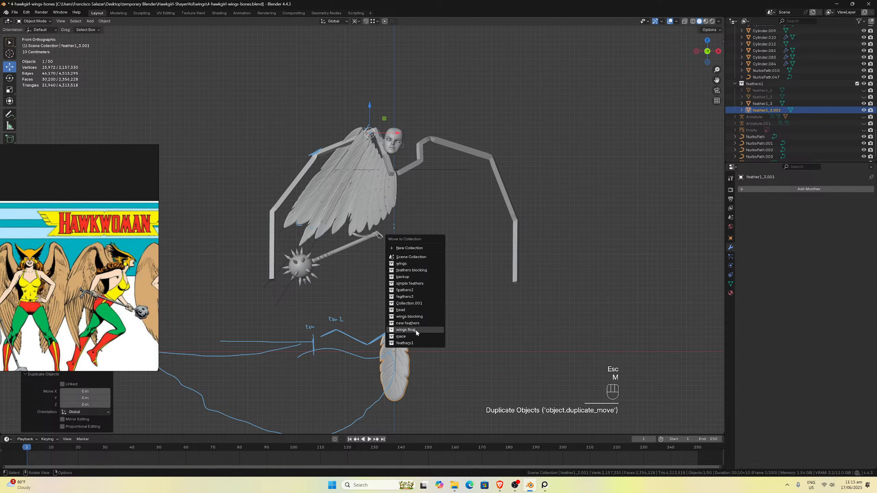
pyautogui.click(416, 337)
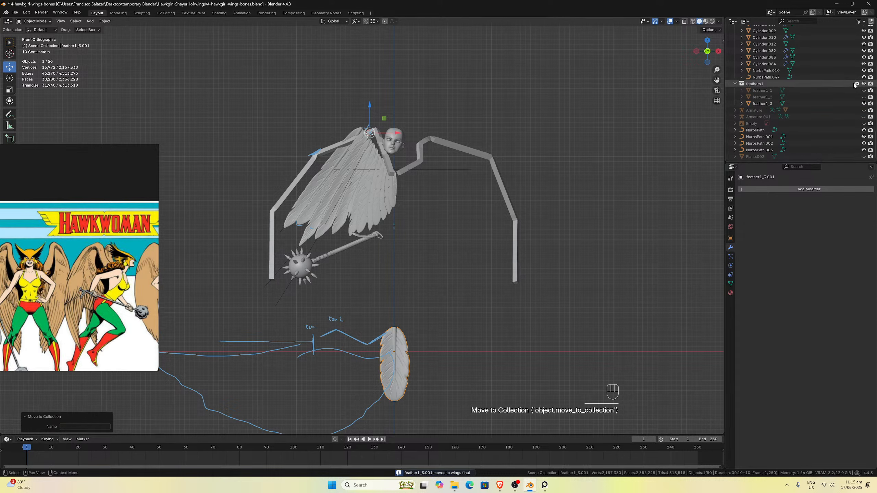
# Hide the feathers1 collection, keep the feather copy selected, and snap the 3D cursor to the world origin.
pyautogui.click(865, 84)
pyautogui.click(404, 377)
pyautogui.scroll(1, 406, 377)
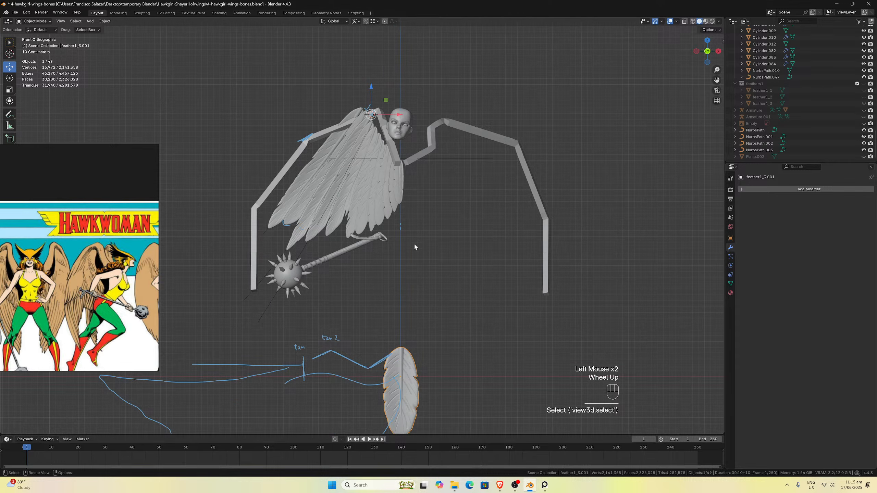
pyautogui.hotkey('shift', 's')
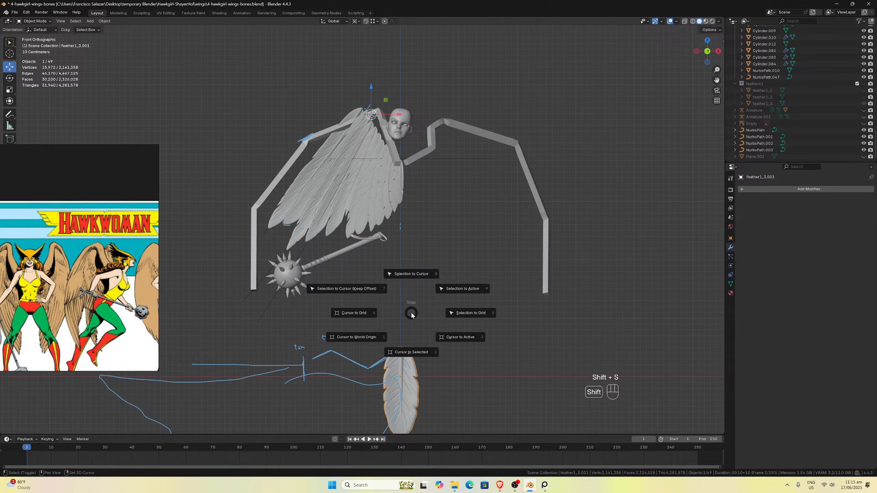
pyautogui.click(386, 355)
pyautogui.scroll(-1, 418, 356)
# Rotate the whole mesh of the feather copy -90° around the global X axis in Edit Mode.
pyautogui.press('Tab')
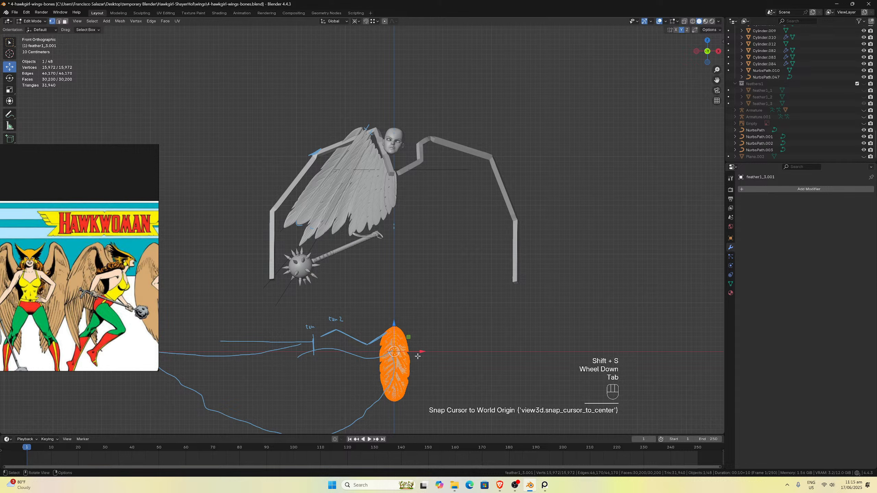
pyautogui.press('r')
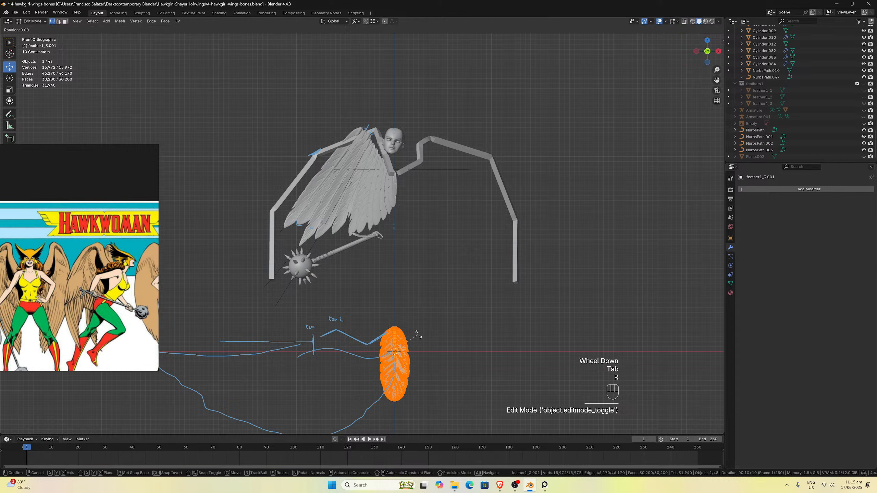
pyautogui.press('x')
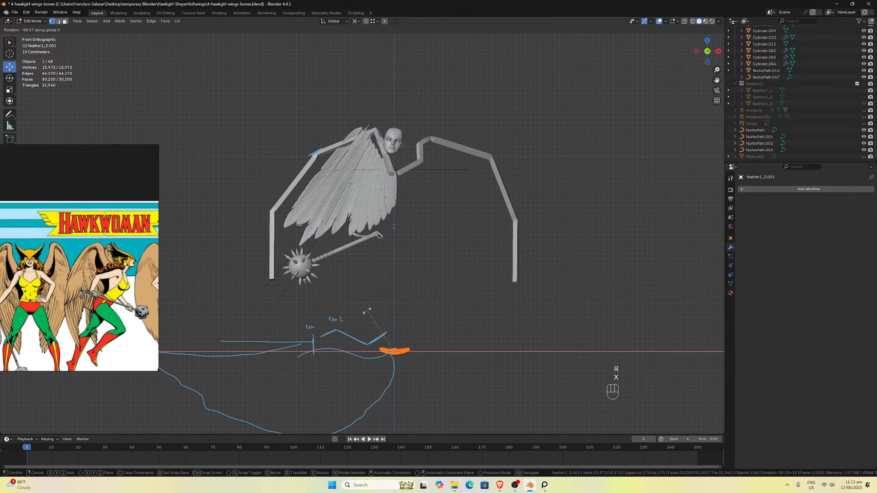
pyautogui.click(367, 313)
pyautogui.doubleClick(85, 398)
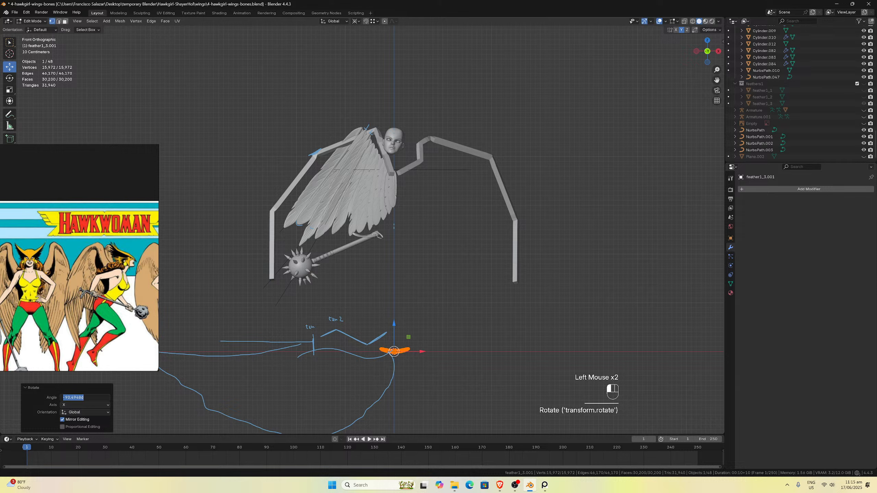
pyautogui.write('-90')
pyautogui.press('Return')
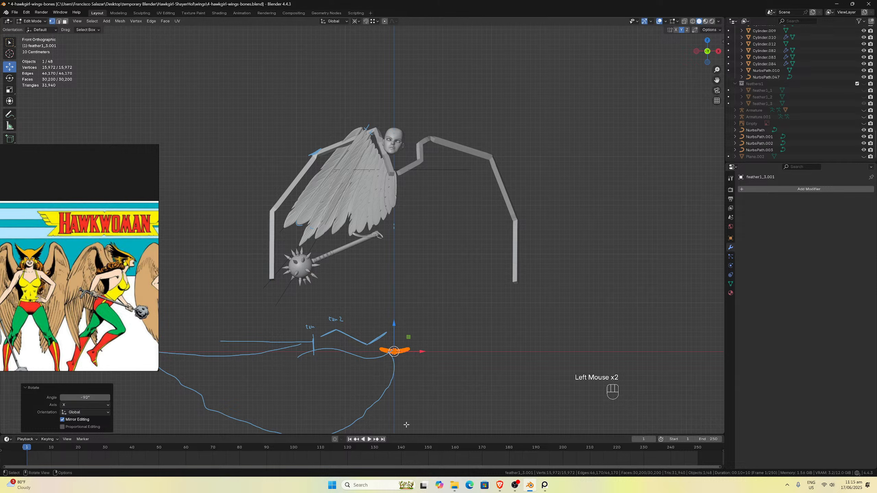
# Rotate the whole feather mesh 90° around the global Z axis.
pyautogui.press('r')
pyautogui.press('z')
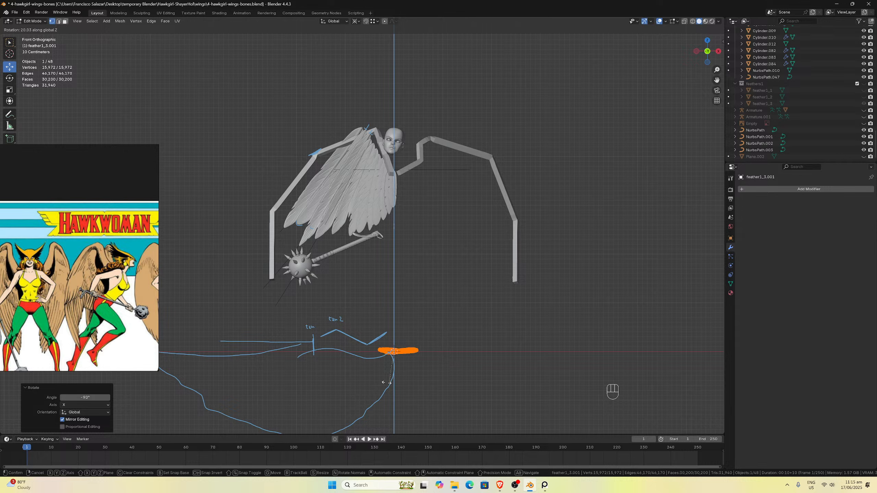
pyautogui.click(308, 369)
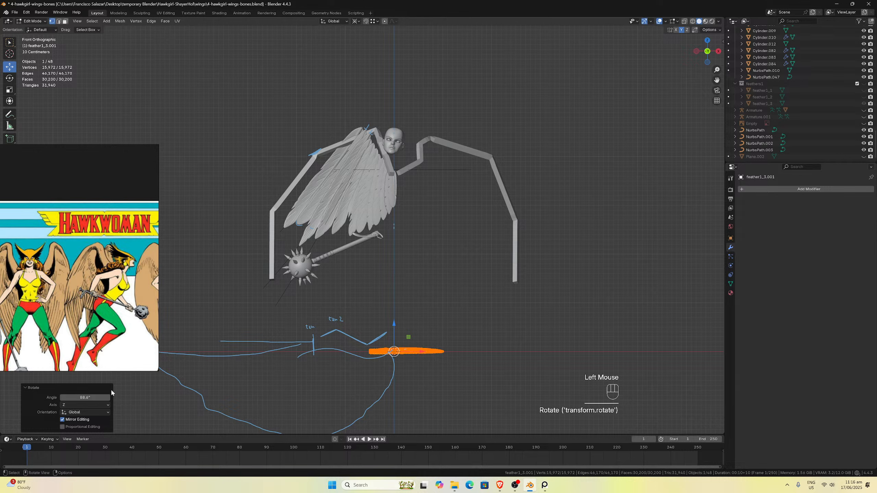
pyautogui.doubleClick(85, 398)
pyautogui.write('90')
pyautogui.press('Return')
pyautogui.moveTo(435, 360); pyautogui.dragTo(453, 374, button='middle')
pyautogui.scroll(2, 452, 375)
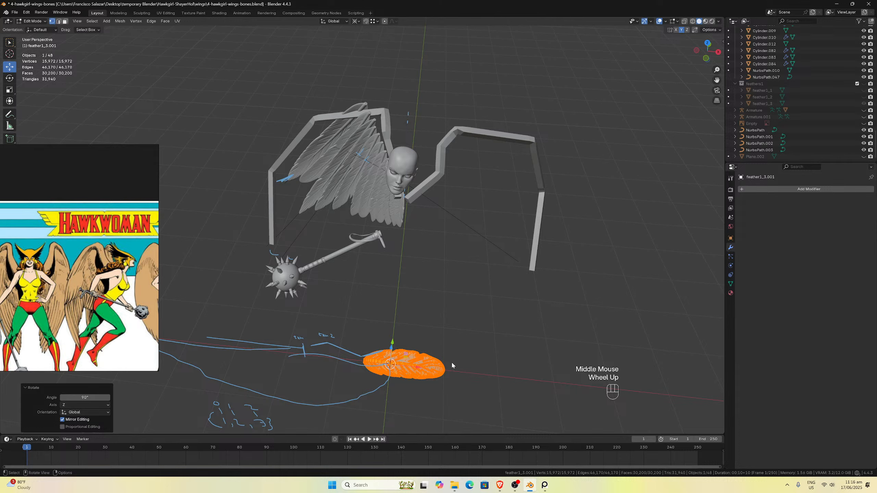
# Move the feather mesh about 0.5 m along the X axis so its base starts beside the world origin.
pyautogui.press('KP_3')
pyautogui.press('ctrl+KP_1')
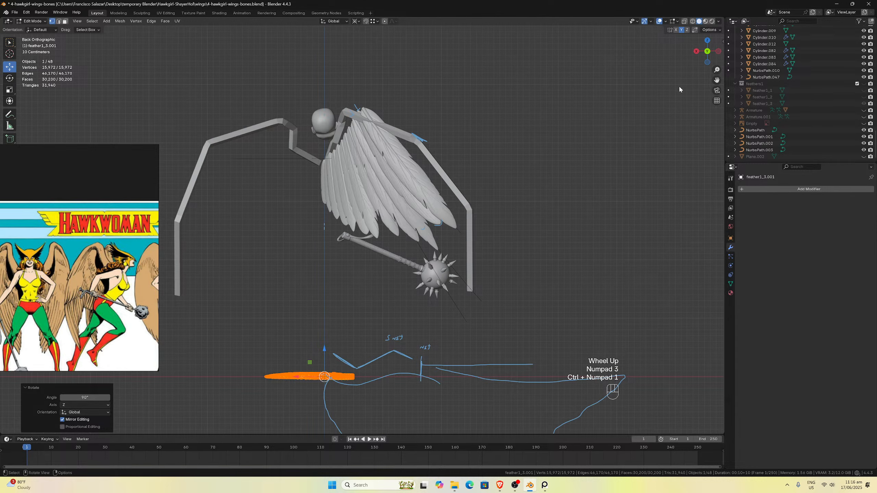
pyautogui.press('ctrl+KP_3')
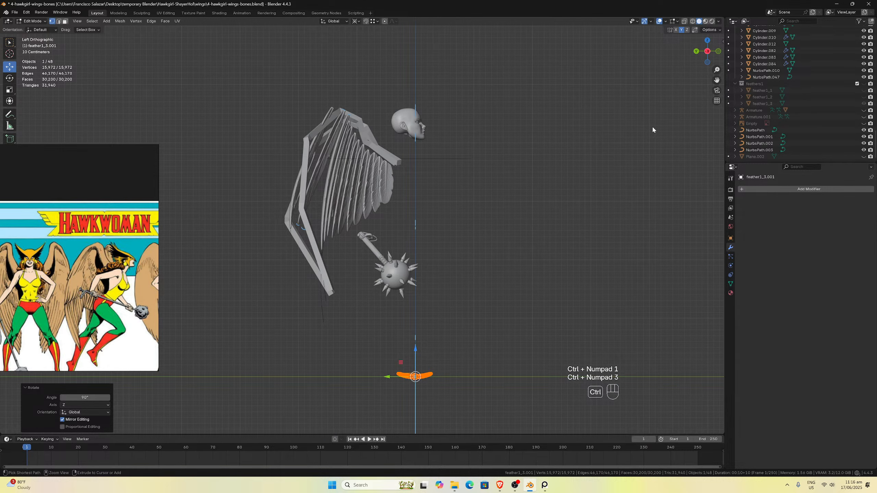
pyautogui.press('ctrl+KP_3')
pyautogui.press('ctrl+KP_1')
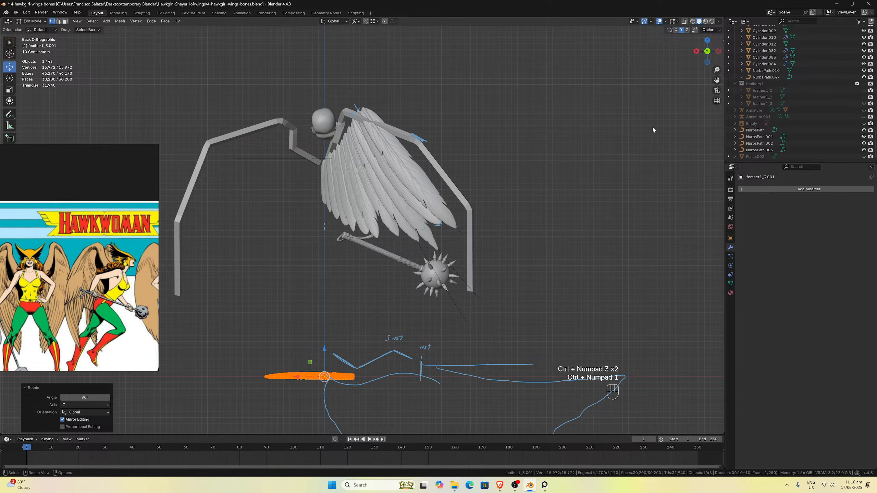
pyautogui.press('KP_1')
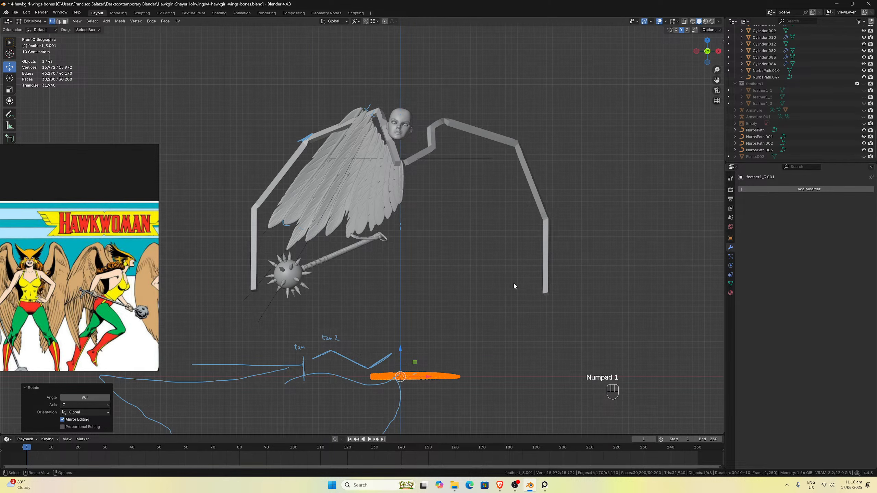
pyautogui.press('g')
pyautogui.press('x')
pyautogui.click(565, 331)
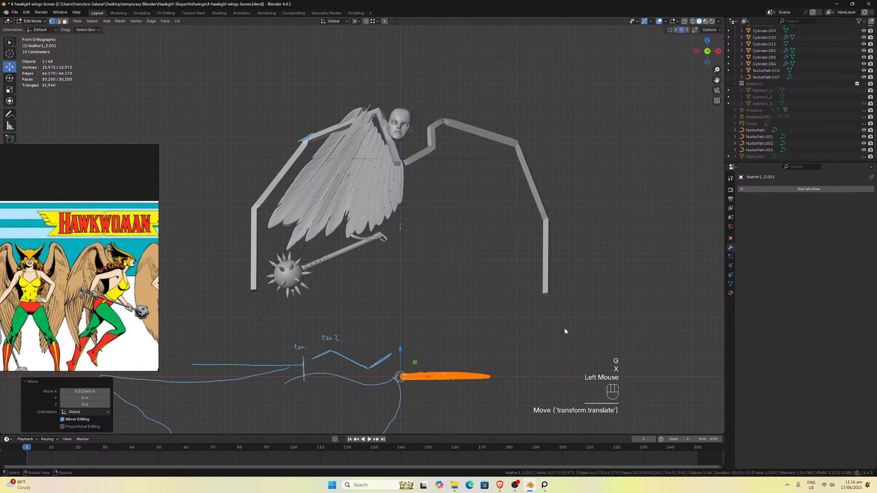
pyautogui.moveTo(717, 80); pyautogui.dragTo(674, 42)
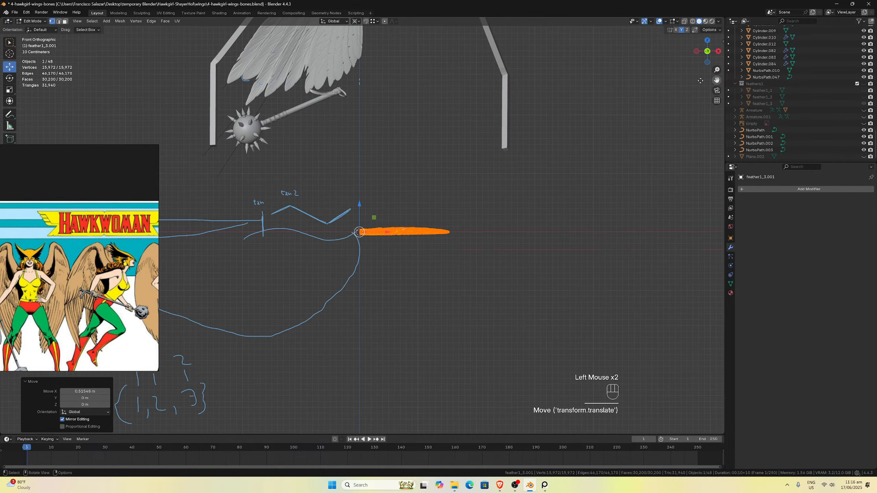
pyautogui.scroll(3, 485, 123)
pyautogui.scroll(5, 407, 231)
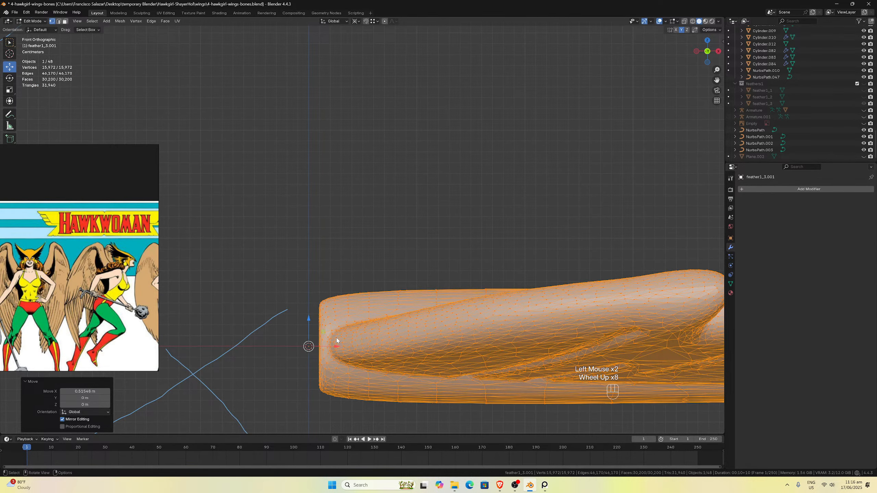
# Turn on snapping and try to align the feather's base with the world origin along the X axis.
pyautogui.click(366, 21)
pyautogui.press('g')
pyautogui.press('x')
pyautogui.click(308, 347)
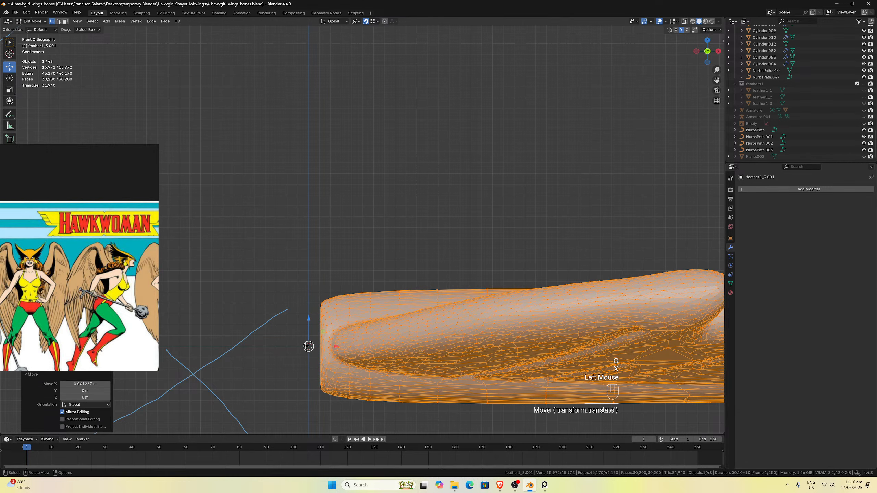
pyautogui.press('g')
pyautogui.press('x')
pyautogui.click(307, 347)
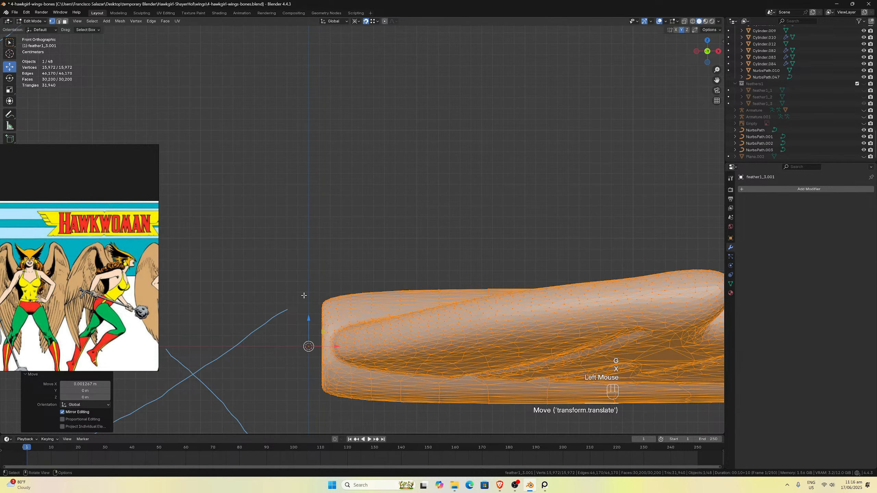
# Return to Object Mode and add a NURBS path at the world origin.
pyautogui.hotkey('shift', 'a')
pyautogui.press('Tab')
pyautogui.hotkey('shift', 'a')
pyautogui.moveTo(339, 259)
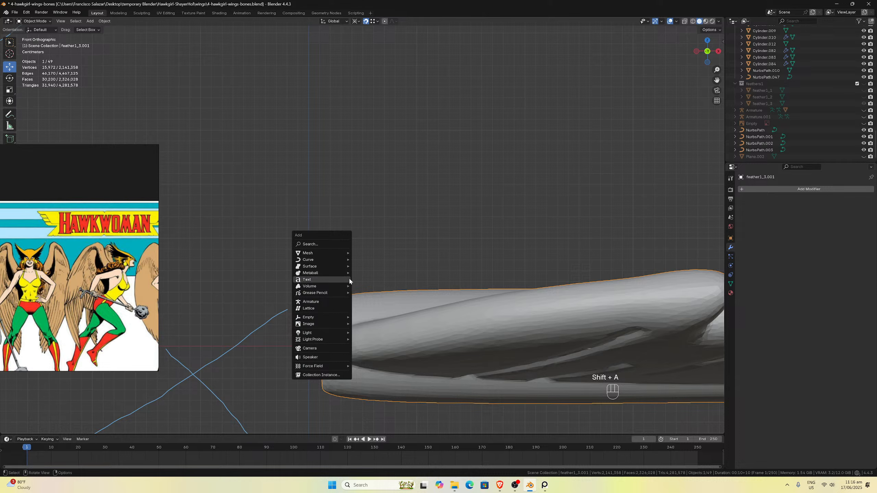
pyautogui.click(366, 288)
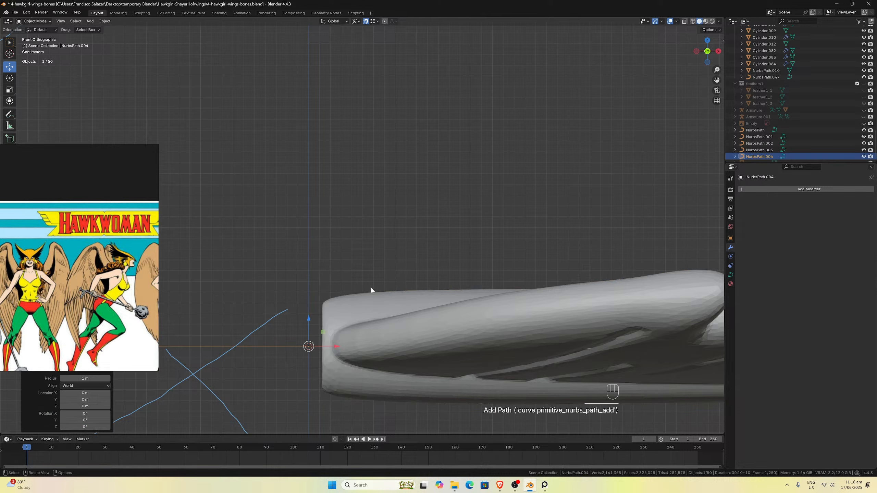
# Reselect the copied feather, edit its mesh, and bring up the mesh tools for it.
pyautogui.click(338, 348)
pyautogui.press('Tab')
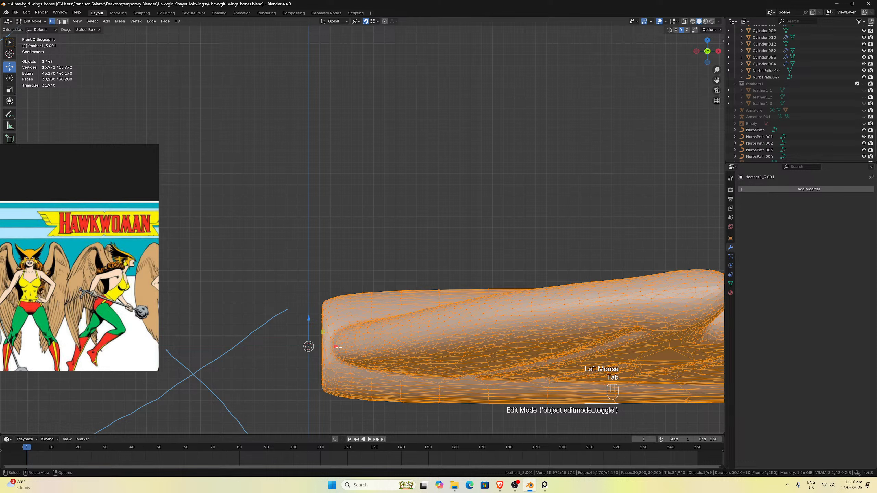
pyautogui.press('f')
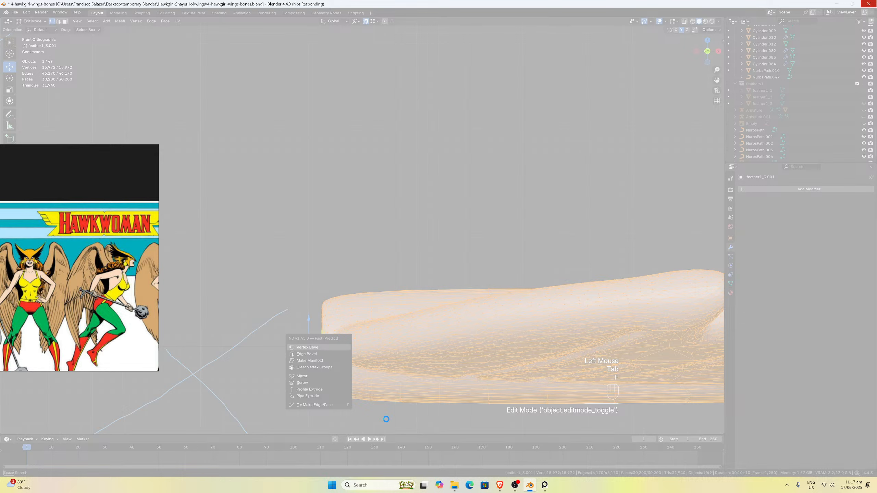
# Force-close the frozen Blender and reopen 4-hawkgirl-wings-bones.blend from the Hawkgirl-ShayerHol wings folder.
pyautogui.moveTo(531, 485)
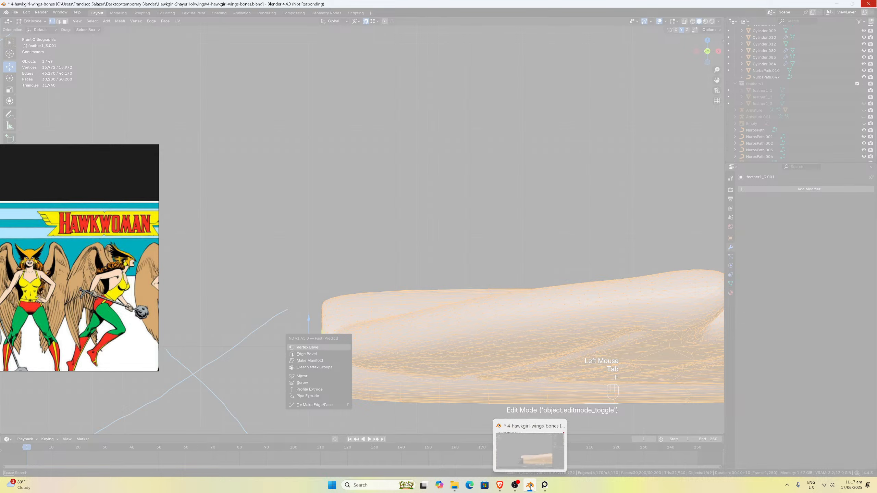
pyautogui.click(561, 427)
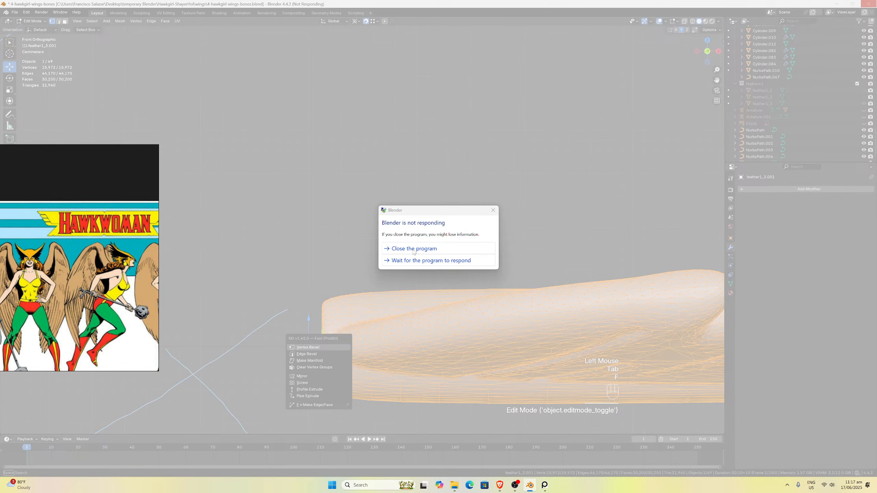
pyautogui.click(414, 249)
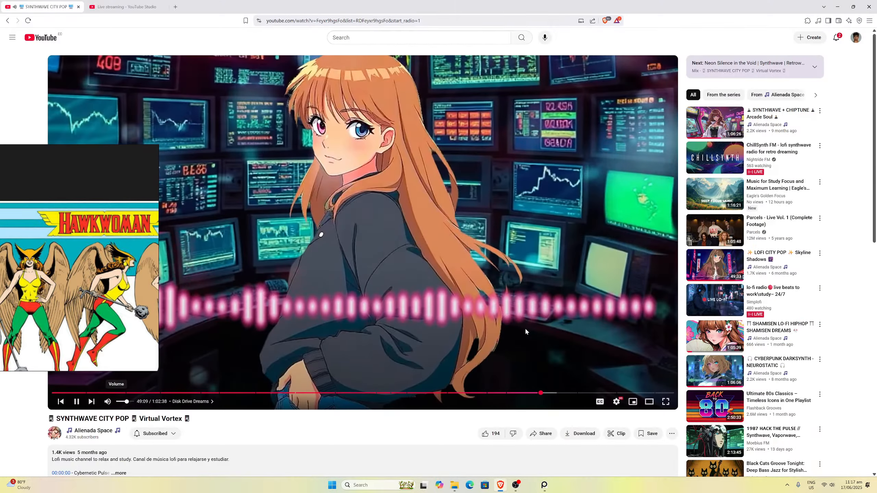
pyautogui.click(455, 485)
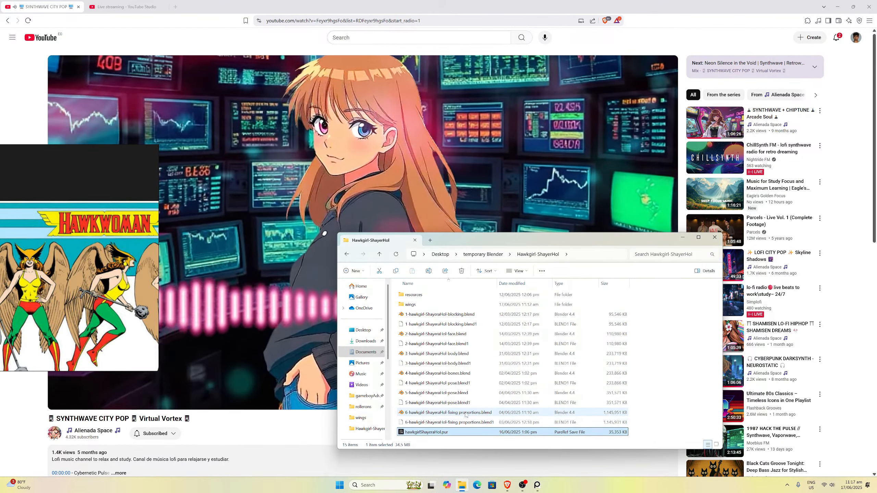
pyautogui.doubleClick(411, 304)
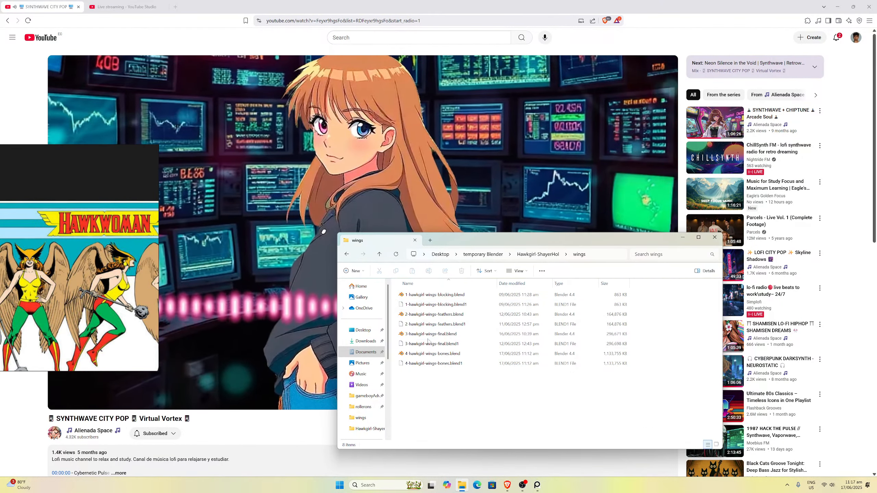
pyautogui.doubleClick(424, 353)
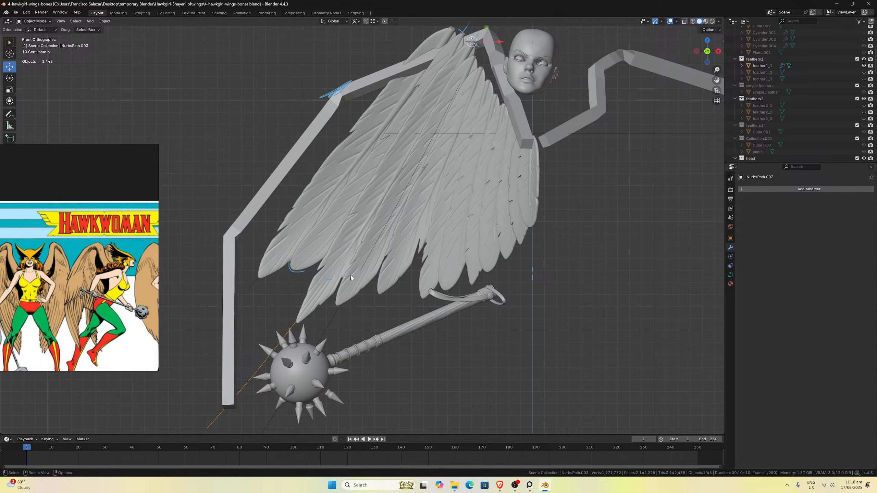
# Check the two lowest curve-bent feathers at the wing's tip, ending with Cube.024 selected.
pyautogui.click(326, 301)
pyautogui.click(360, 295)
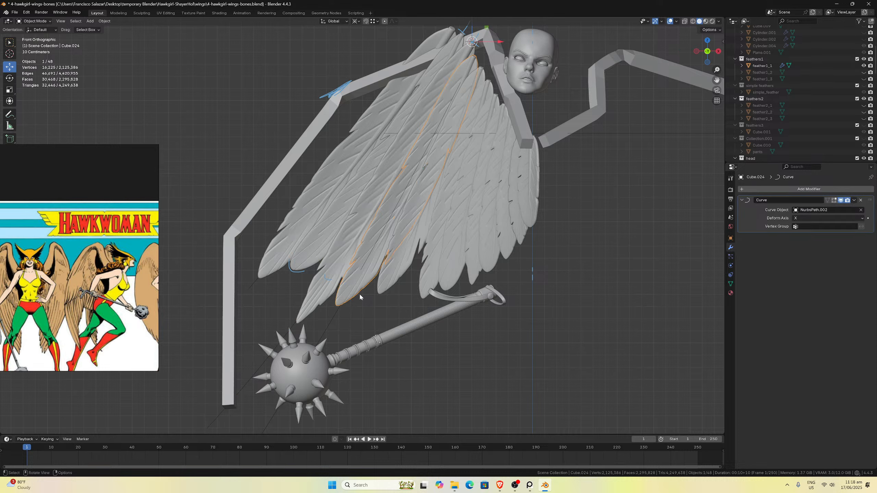
pyautogui.click(325, 301)
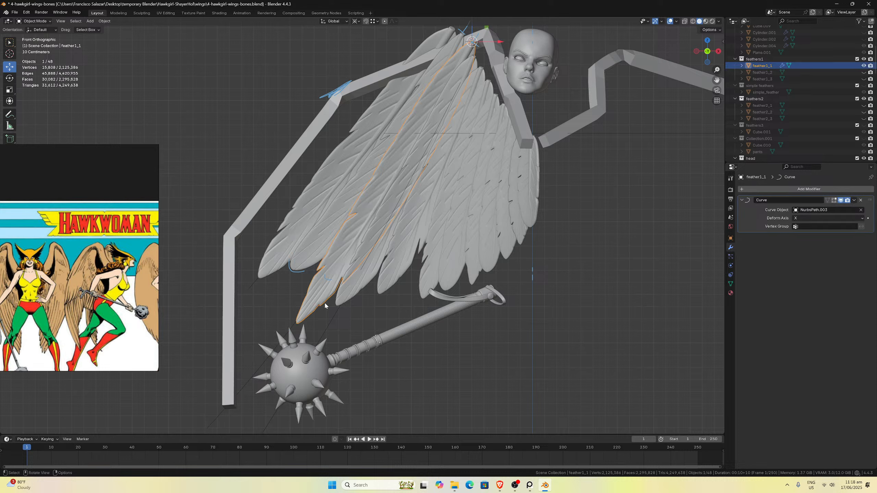
pyautogui.click(362, 291)
pyautogui.scroll(-5, 357, 282)
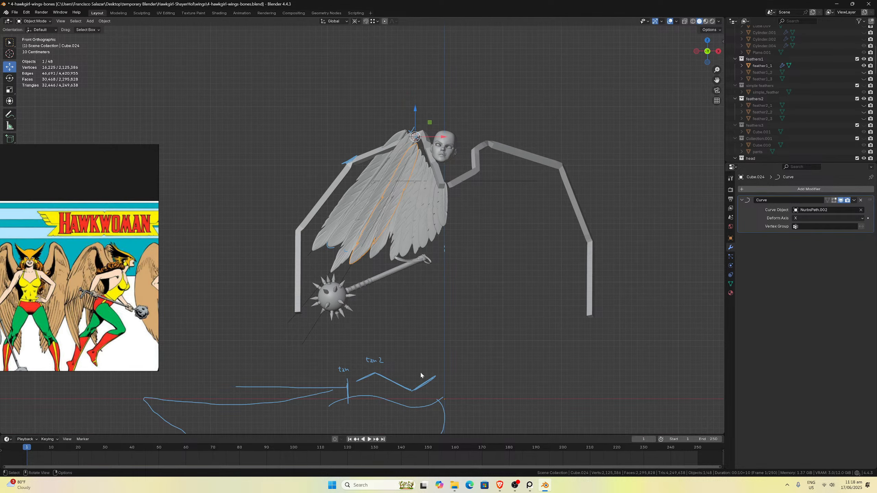
# Compare the curve-bent feathers Cube.023, Cube.024 and feather1_1 at the wing's lower edge, ending with feather1_1 selected.
pyautogui.scroll(4, 418, 373)
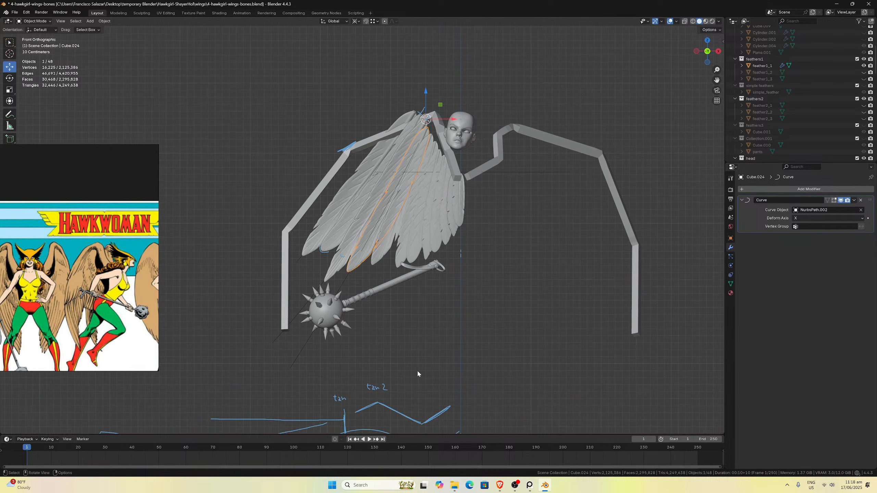
pyautogui.click(392, 264)
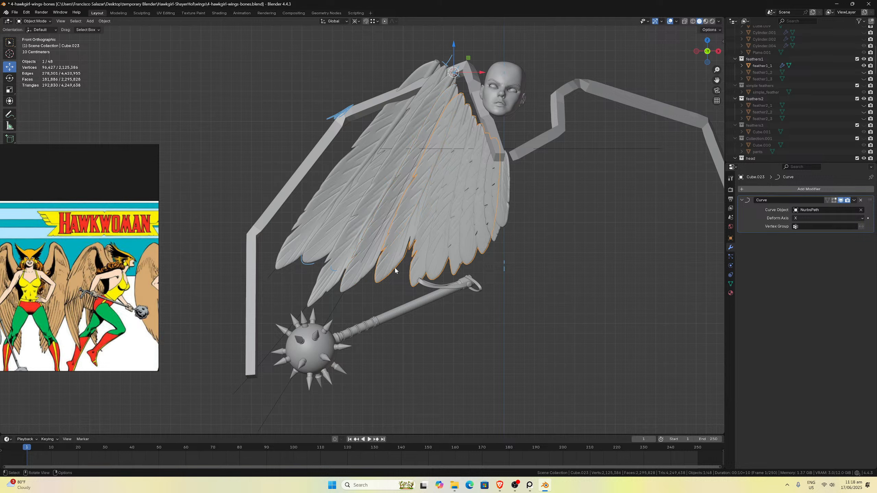
pyautogui.click(353, 288)
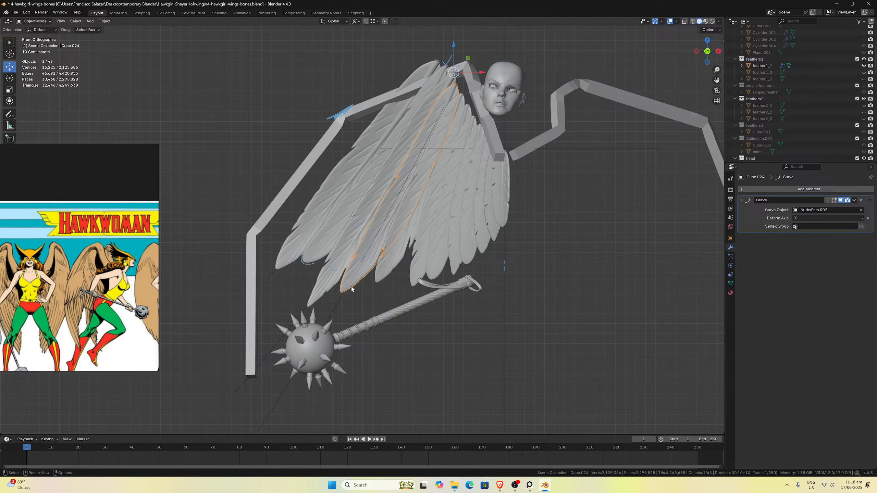
pyautogui.click(325, 294)
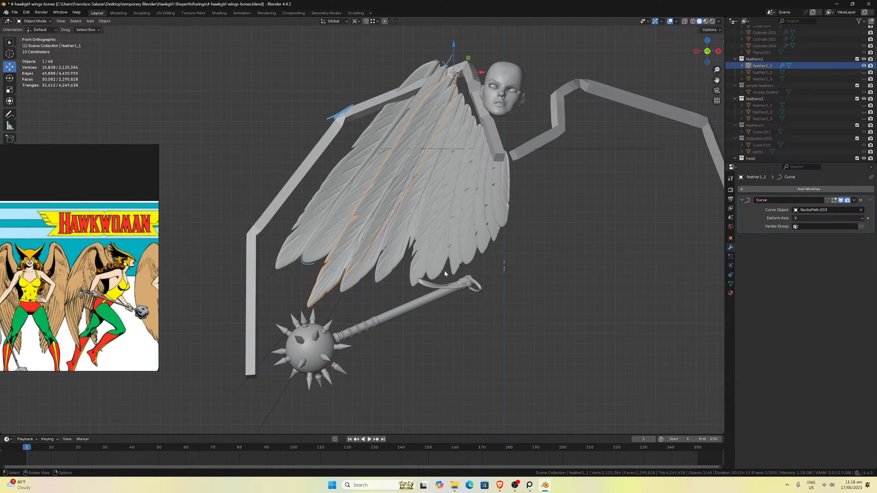
pyautogui.scroll(-4, 445, 274)
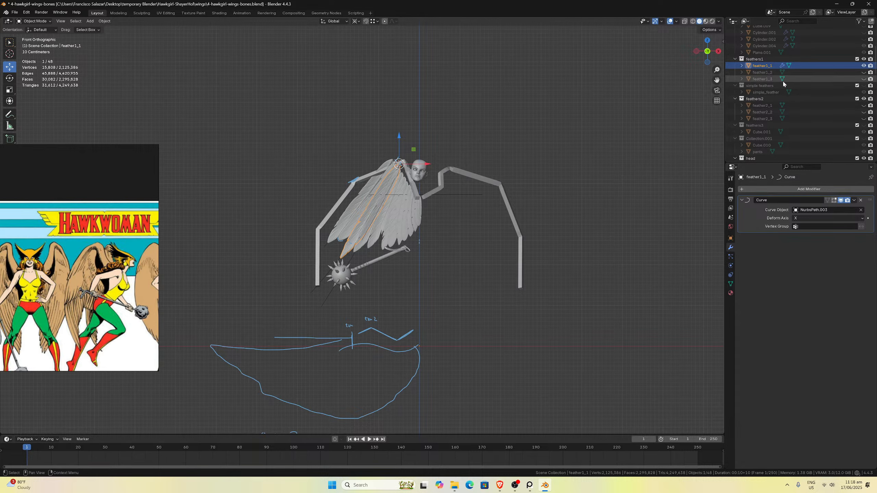
pyautogui.scroll(3, 368, 248)
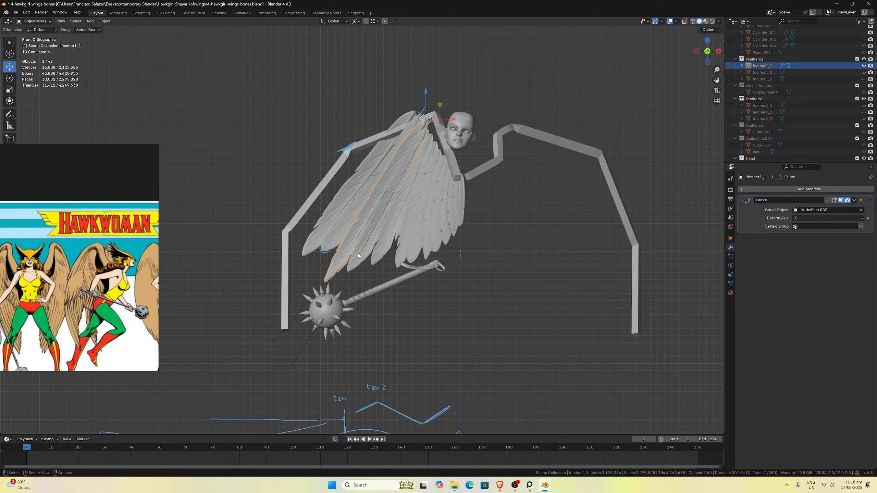
# Rename feather1_1 as feather1 and move it to the wings final collection.
pyautogui.press('m')
pyautogui.press('Escape')
pyautogui.doubleClick(762, 66)
pyautogui.scroll(3, 762, 66)
pyautogui.press('End')
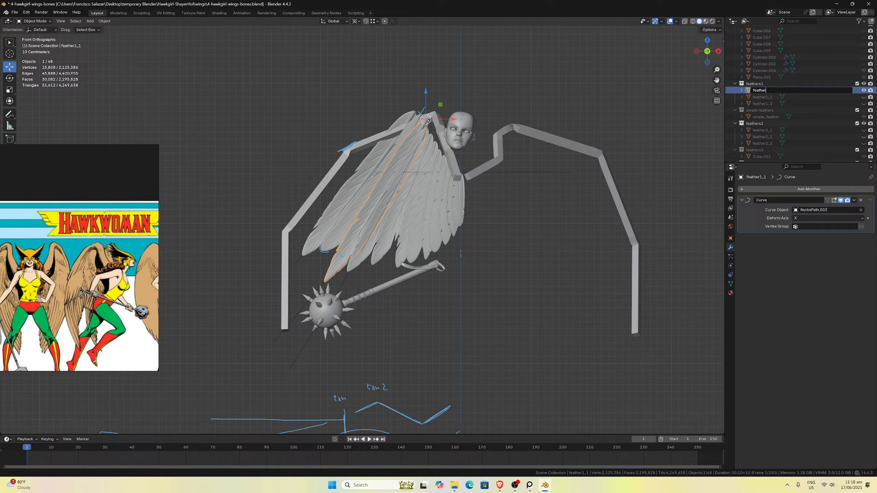
pyautogui.press('Return')
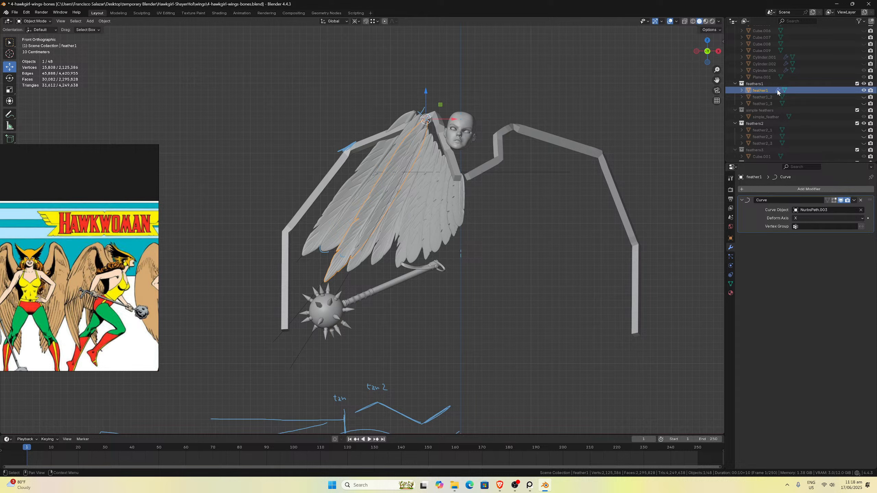
pyautogui.press('m')
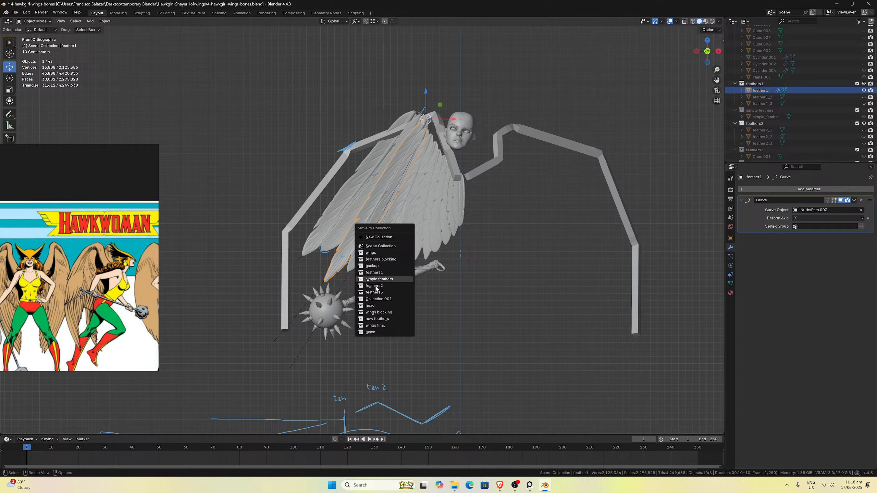
pyautogui.click(373, 310)
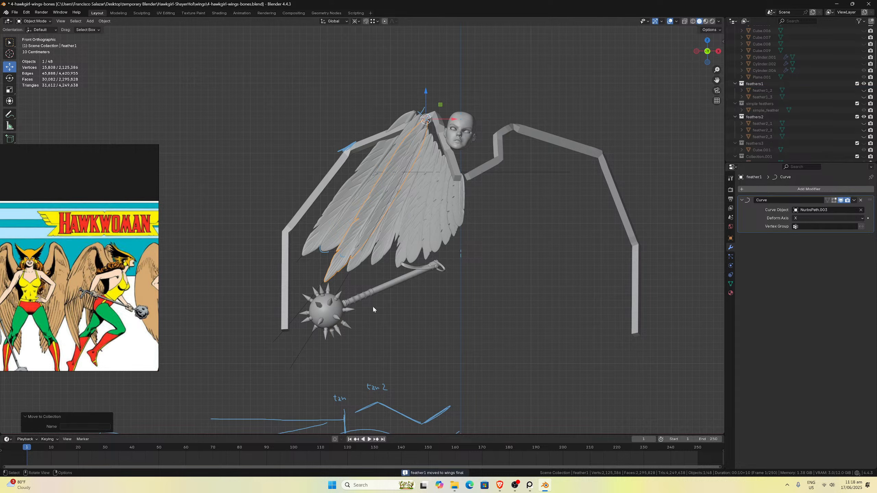
# Save the file, then delete the leftover feathers feather1_2 and feather1_3 together with their feathers1 collection.
pyautogui.click(764, 91)
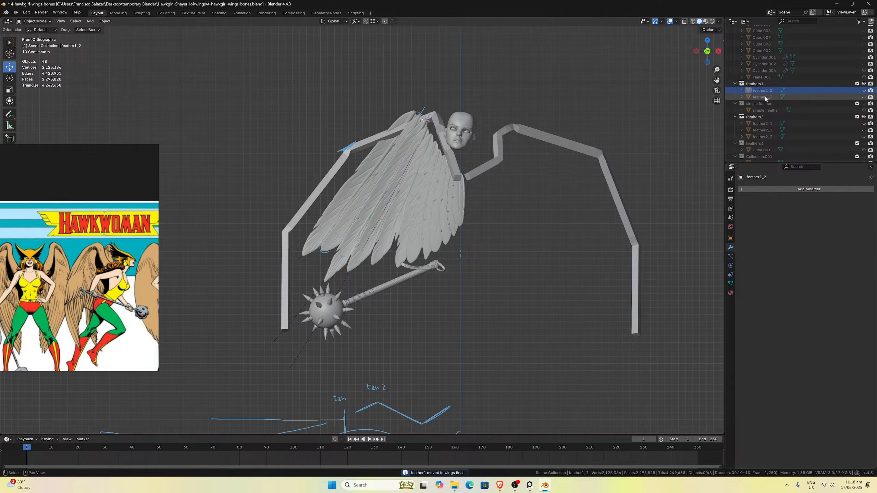
pyautogui.hotkey('ctrl', 's')
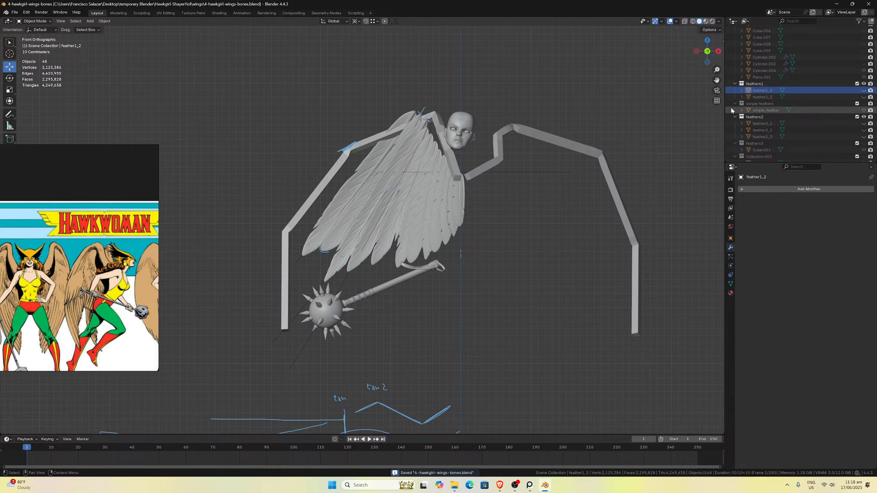
pyautogui.press('x')
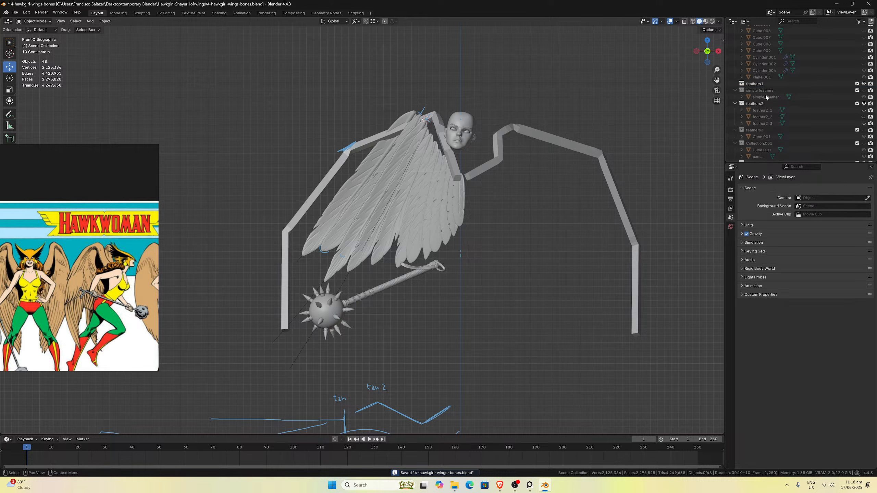
pyautogui.click(759, 84)
pyautogui.press('x')
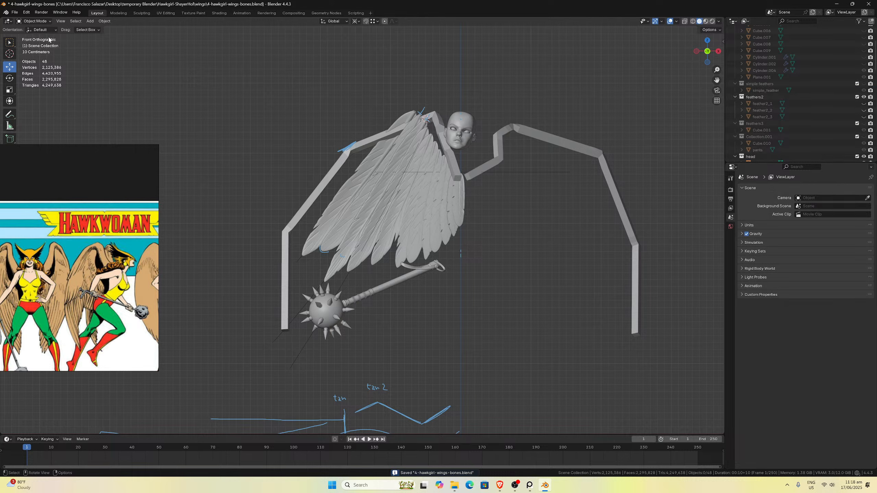
# Append the original feathers1 collection from 3-hawkgirl-wings-final.blend in the wings folder.
pyautogui.click(15, 12)
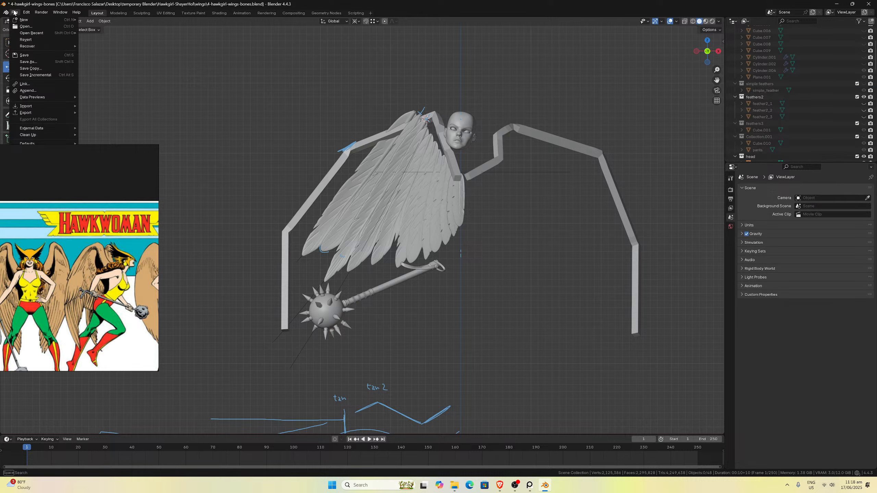
pyautogui.click(31, 91)
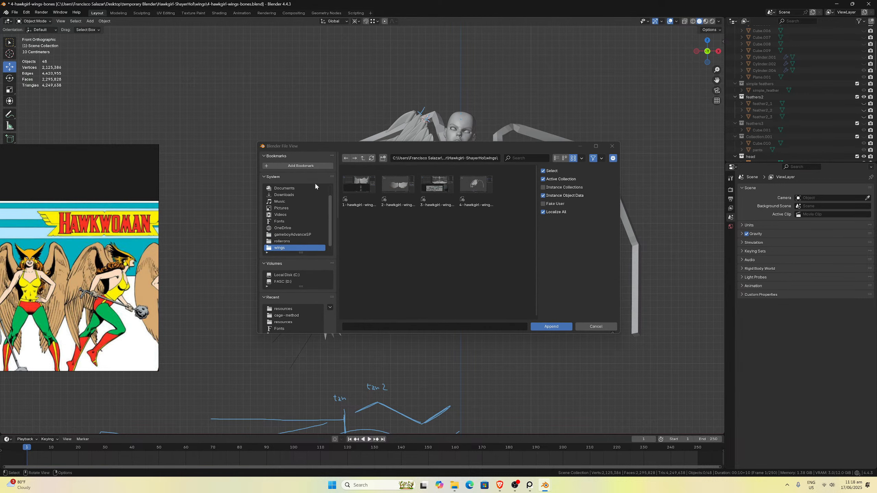
pyautogui.doubleClick(434, 203)
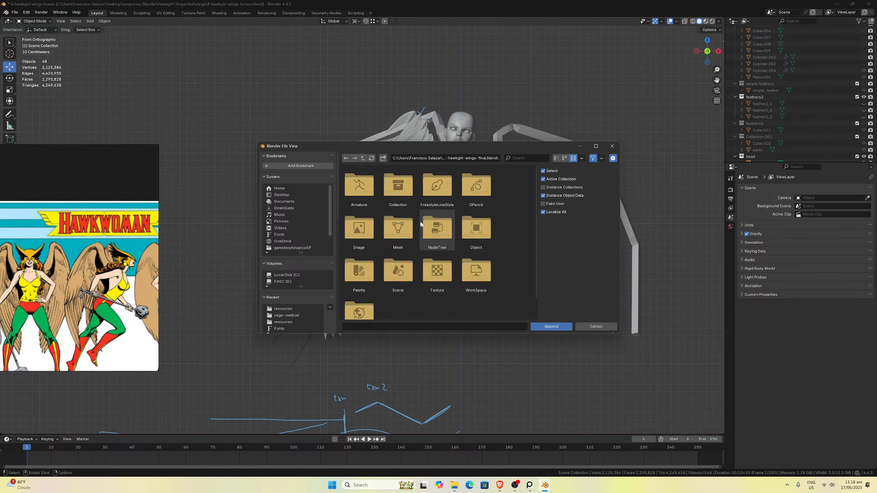
pyautogui.doubleClick(400, 201)
pyautogui.doubleClick(435, 204)
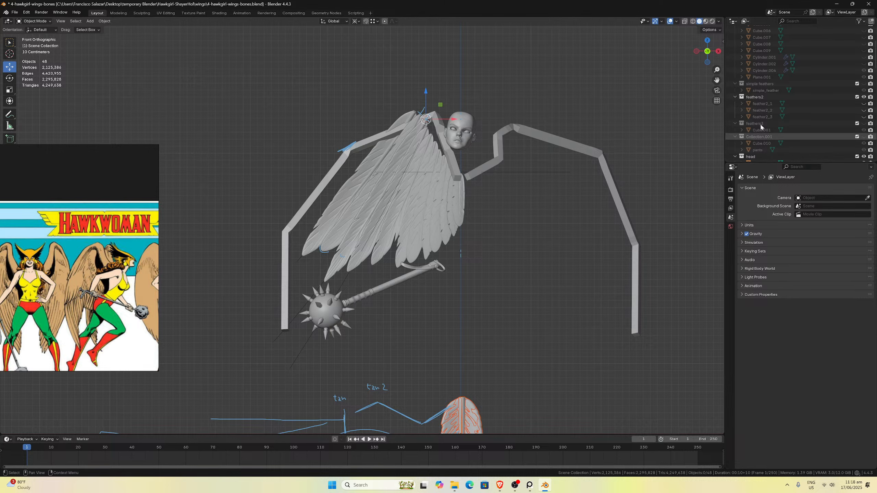
# Hide feather1_1 and feather1_2 of the appended feathers1 collection, leaving only feather1_3 shown.
pyautogui.scroll(-10, 777, 128)
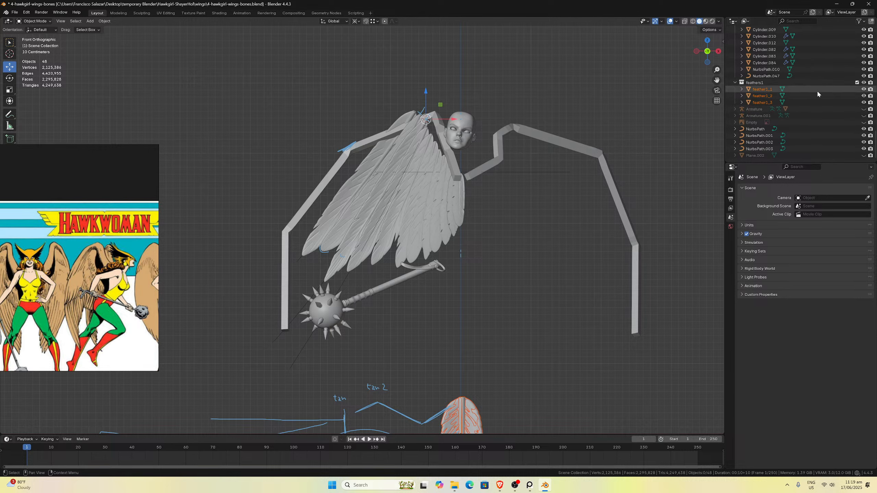
pyautogui.moveTo(864, 90); pyautogui.dragTo(864, 96)
pyautogui.click(836, 102)
pyautogui.scroll(-2, 587, 314)
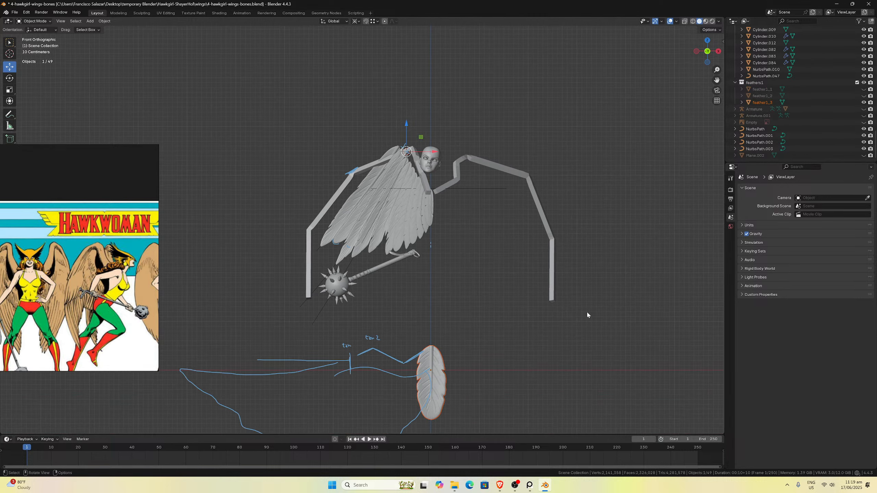
# Duplicate feather1_3 in place and move the copy to the wings final collection.
pyautogui.click(436, 371)
pyautogui.hotkey('shift', 'd')
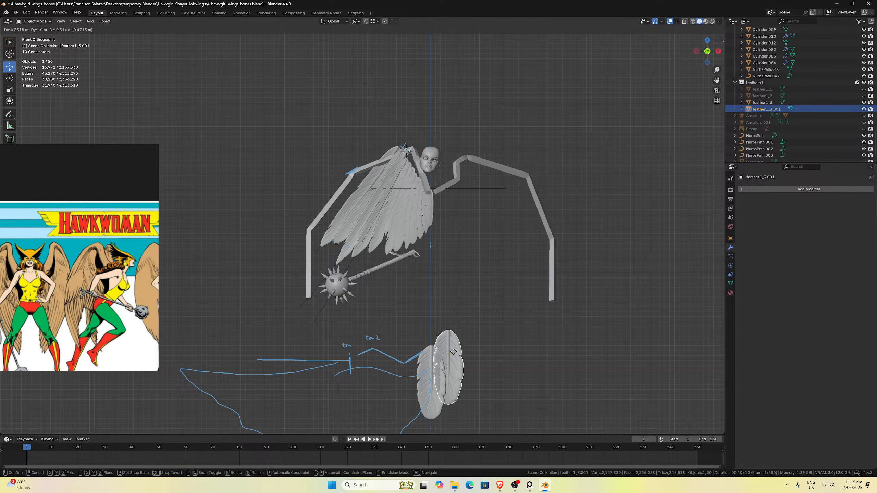
pyautogui.press('Escape')
pyautogui.press('m')
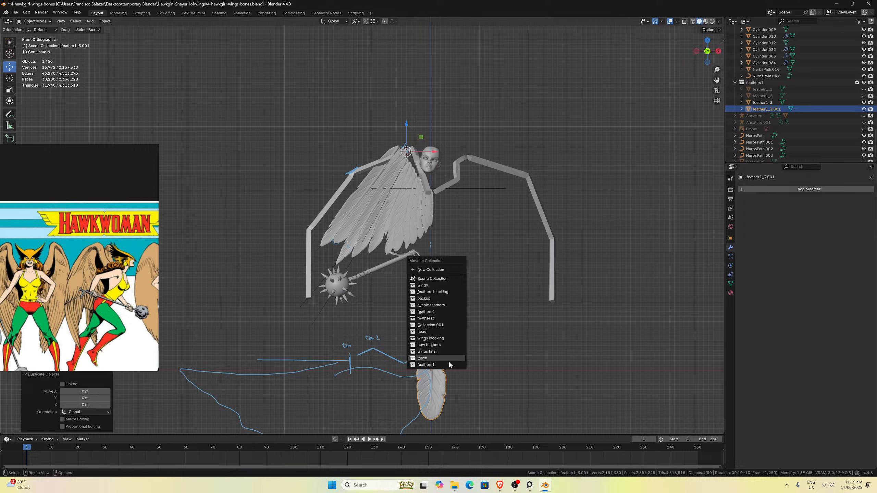
pyautogui.click(441, 351)
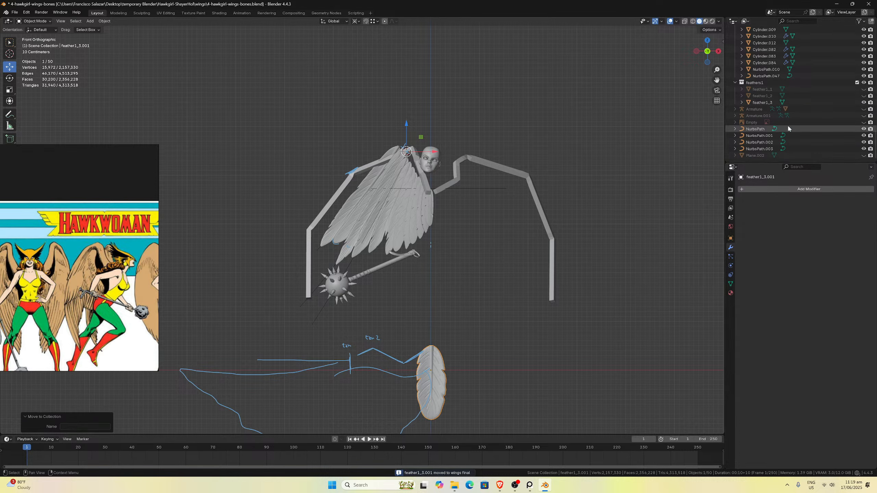
# Hide the feathers1 collection and save the file.
pyautogui.click(863, 82)
pyautogui.scroll(1, 440, 351)
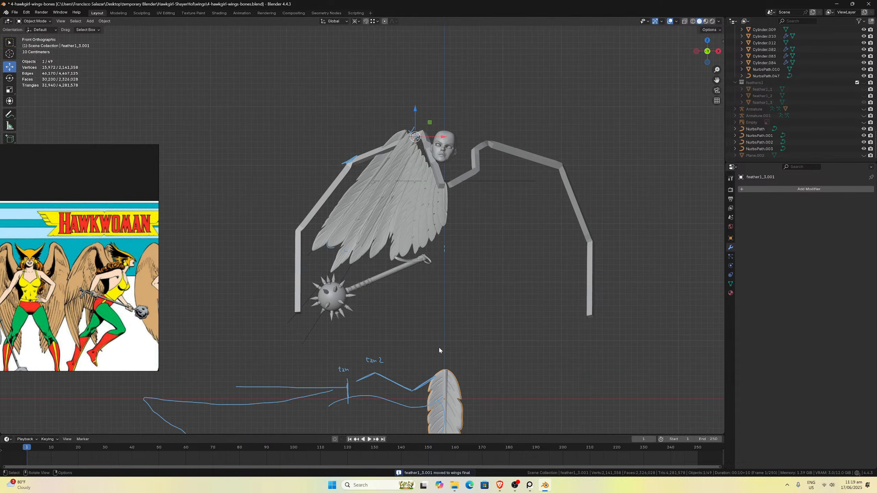
pyautogui.hotkey('ctrl', 's')
pyautogui.scroll(-1, 446, 380)
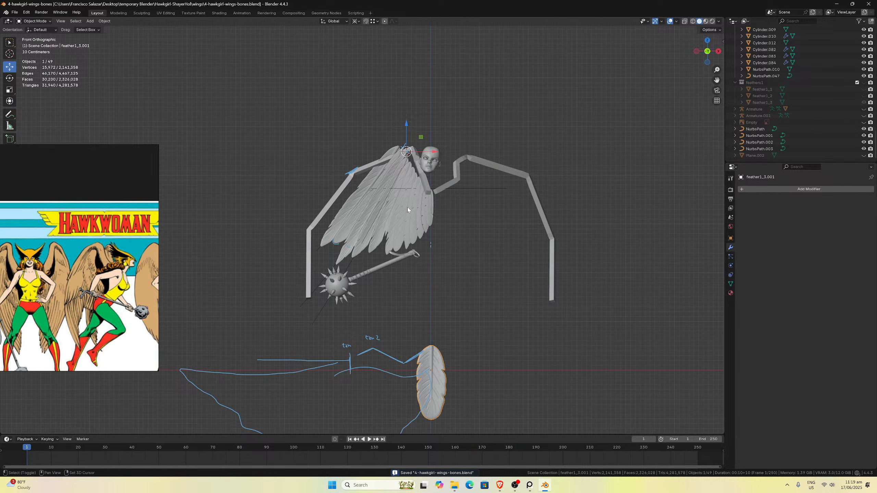
# Move the 3D cursor to the world origin and add a NURBS path there.
pyautogui.hotkey('shift', 's')
pyautogui.click(364, 239)
pyautogui.hotkey('shift', 'a')
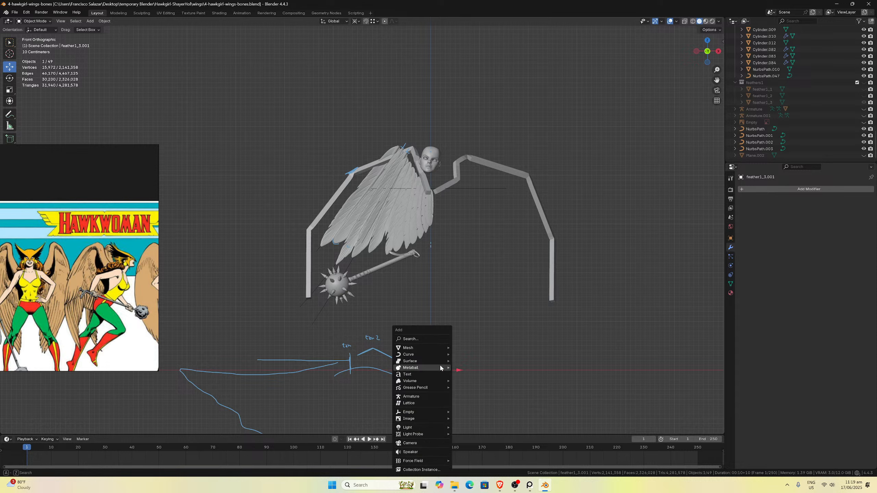
pyautogui.moveTo(440, 369)
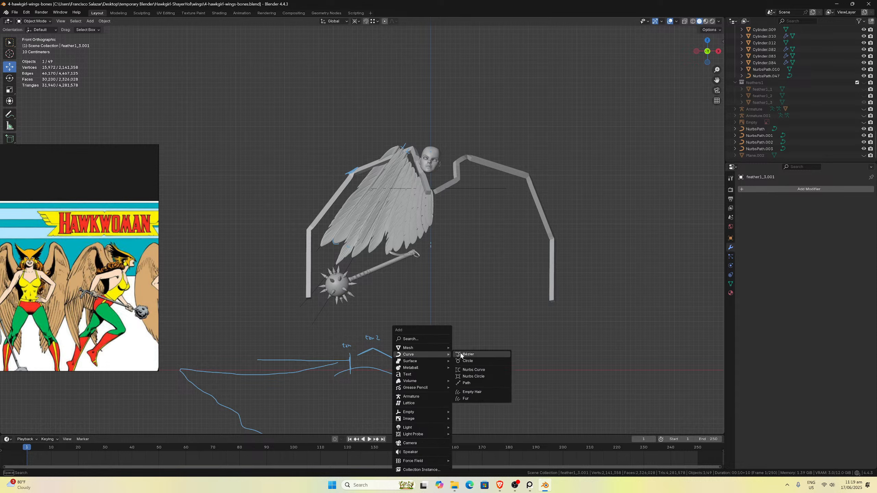
pyautogui.click(475, 384)
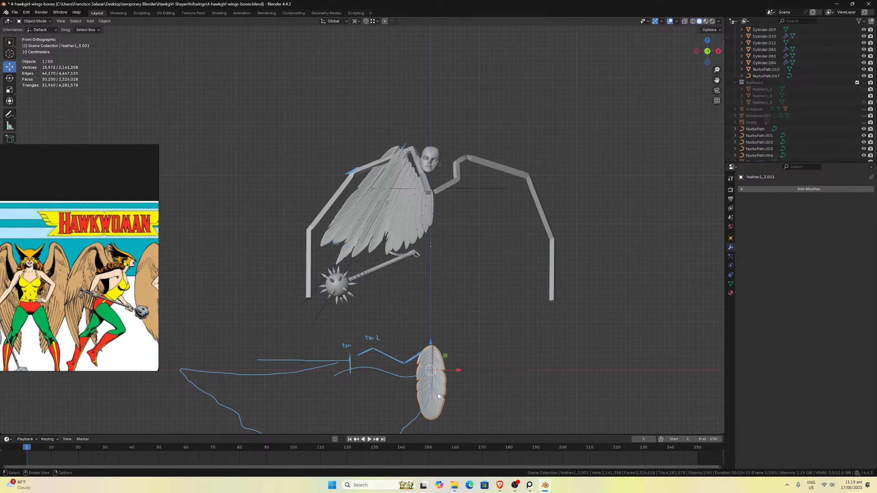
# Edit the mesh of the copied feather and rotate it -90° about the global X axis.
pyautogui.press('Tab')
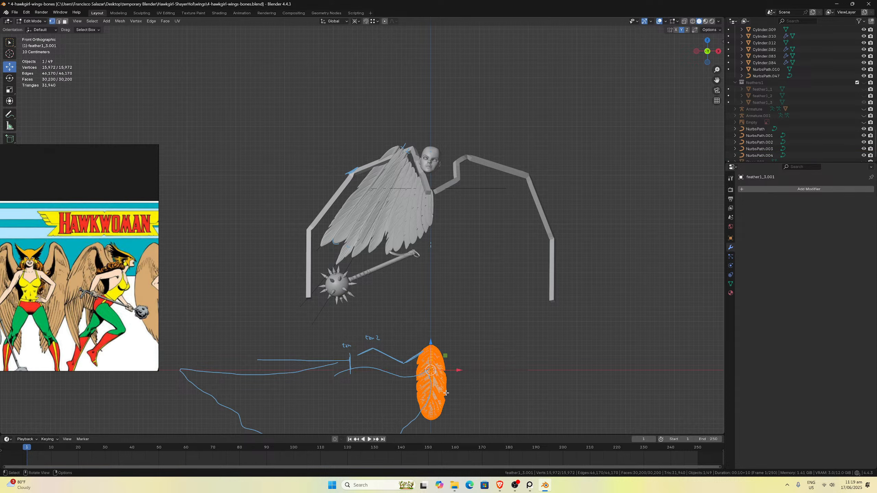
pyautogui.press('r')
pyautogui.press('x')
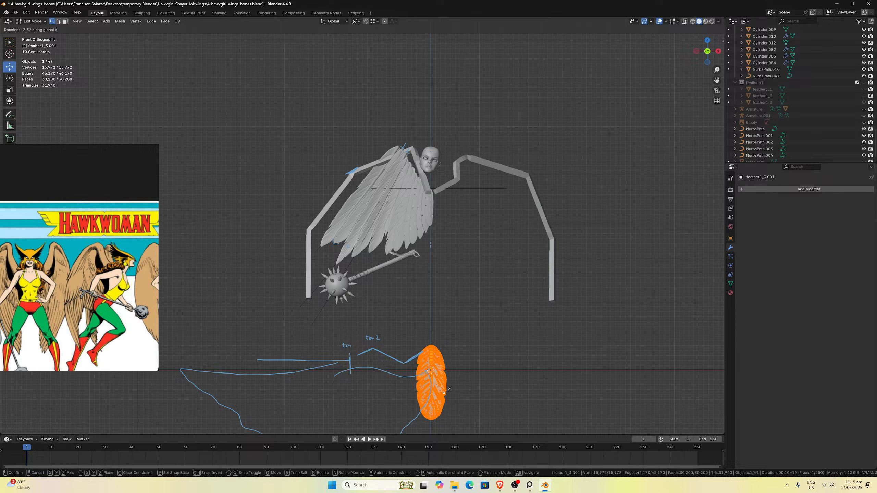
pyautogui.click(452, 360)
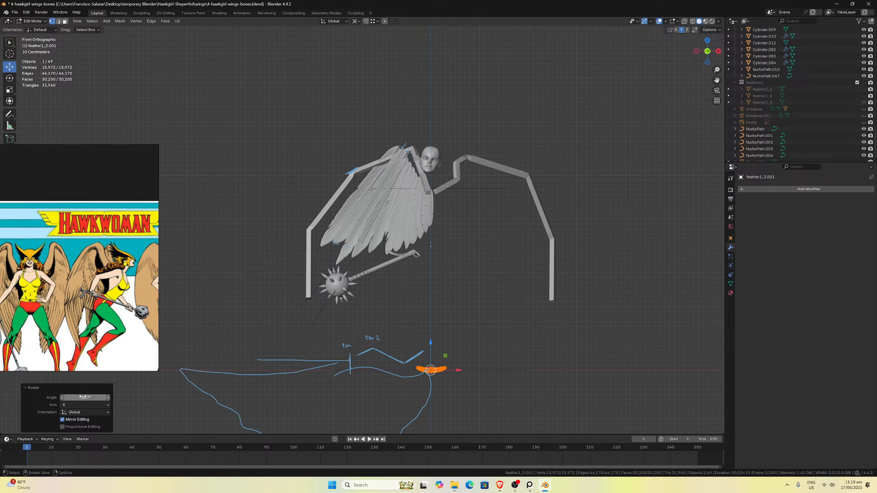
pyautogui.click(73, 398)
pyautogui.write('-90')
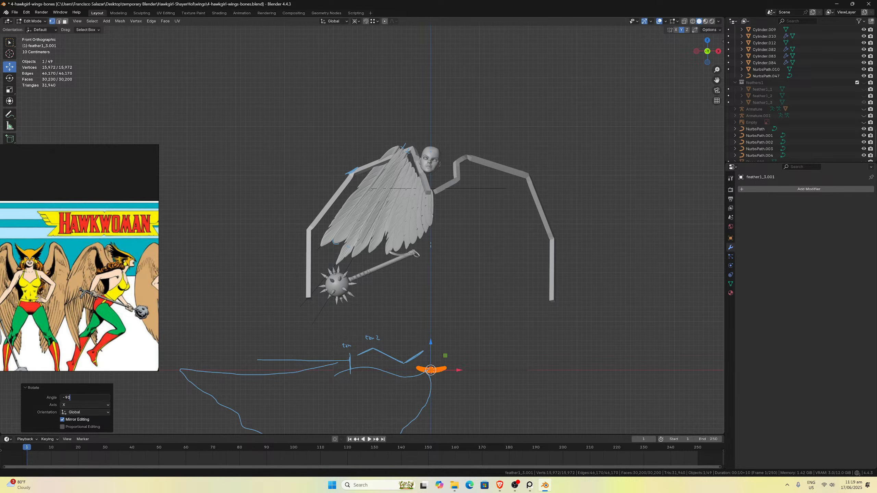
pyautogui.press('Return')
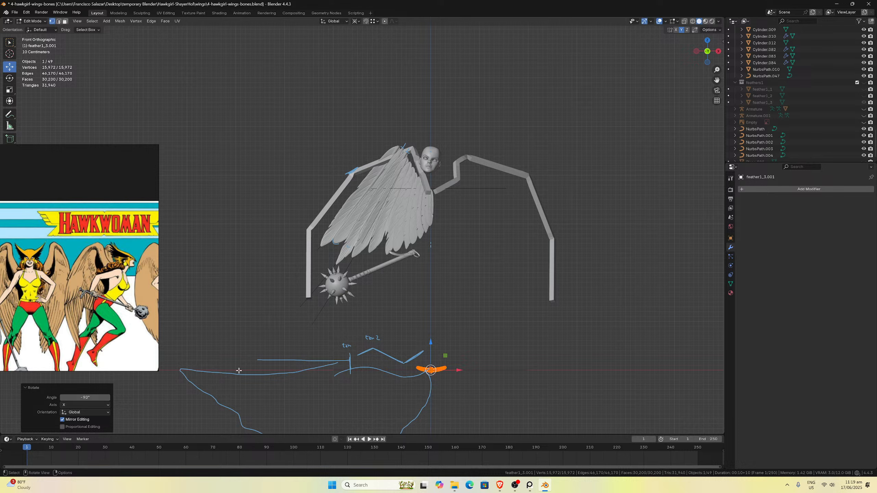
# Rotate the copied feather's mesh 90° about the global Z axis and save the file.
pyautogui.press('r')
pyautogui.press('z')
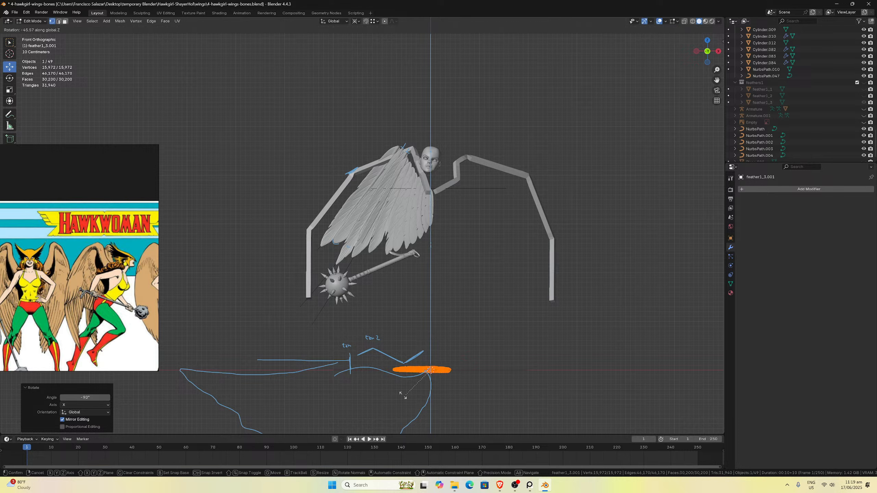
pyautogui.click(449, 242)
pyautogui.click(85, 398)
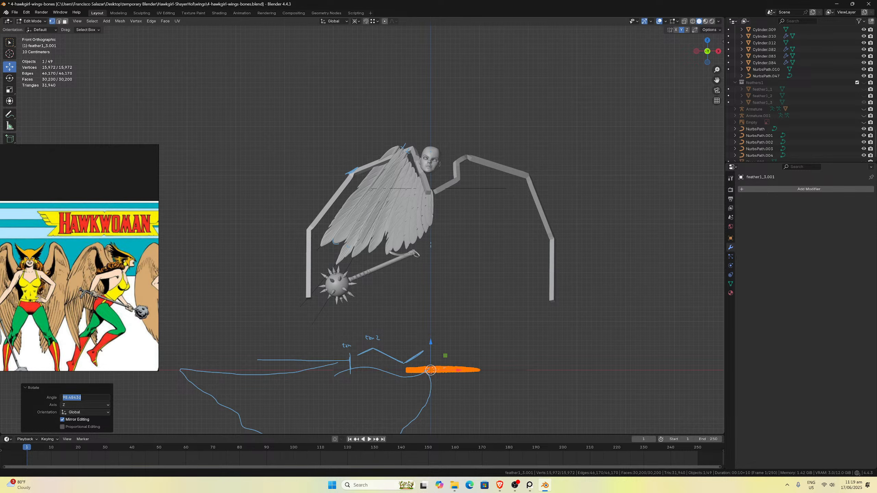
pyautogui.write('90')
pyautogui.press('Return')
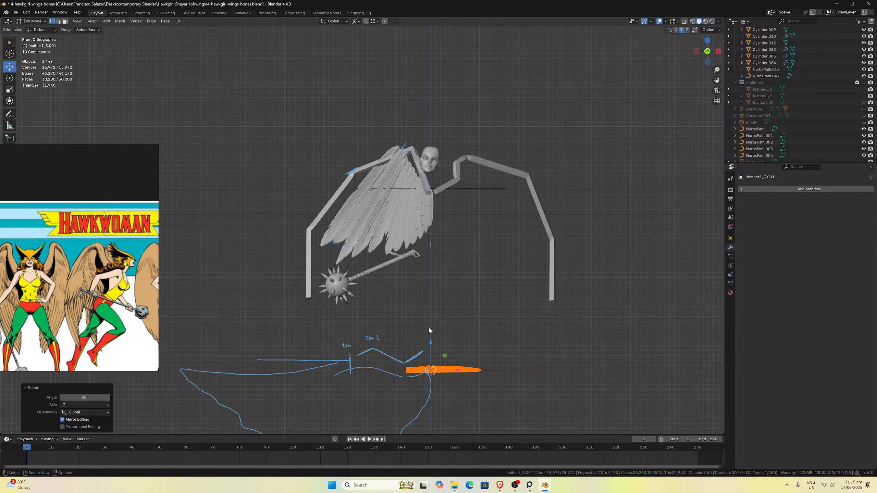
pyautogui.moveTo(428, 326); pyautogui.dragTo(458, 364, button='middle')
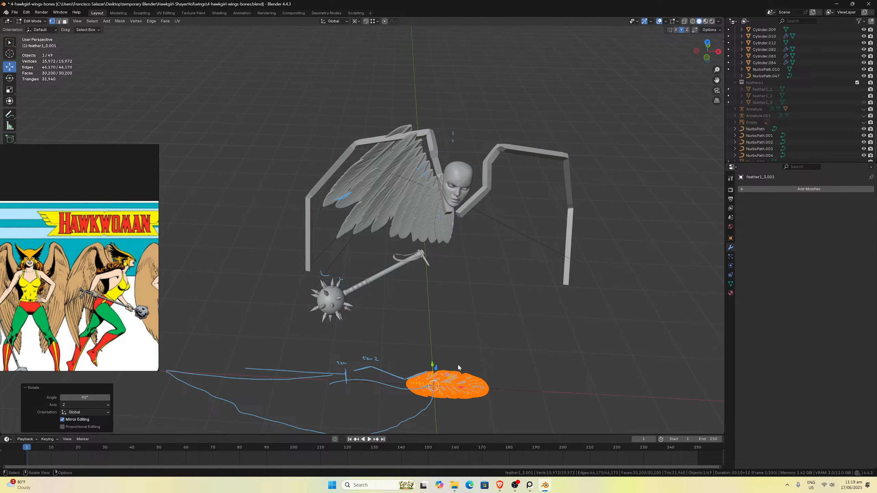
pyautogui.hotkey('ctrl', 's')
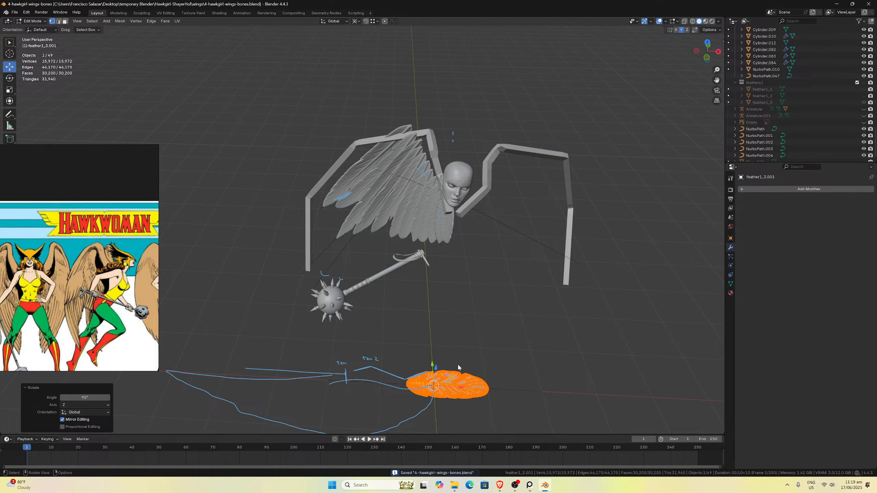
# Move the feather's mesh about 0.53 m along the X axis so its root end comes close to the world origin.
pyautogui.press('g')
pyautogui.press('x')
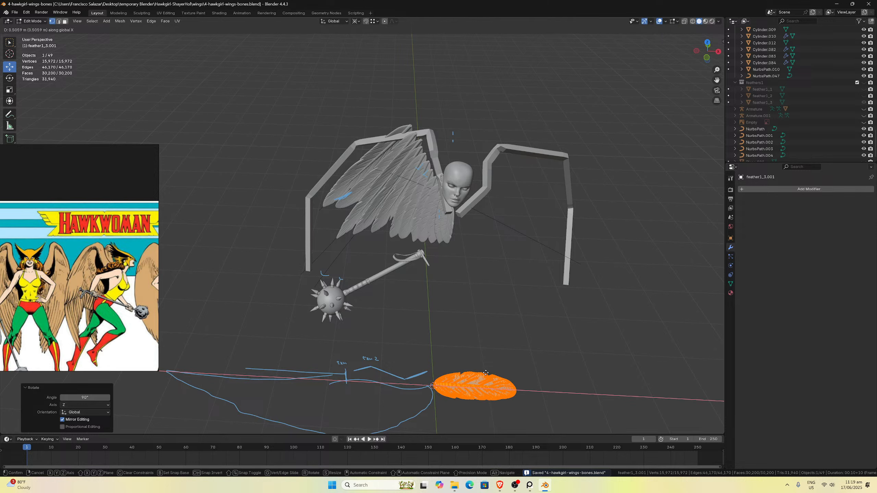
pyautogui.click(488, 376)
# Enable snapping, shift the feather's mesh back about 0.05 m along X so its root end meets the origin, and save the file.
pyautogui.press('KP_3')
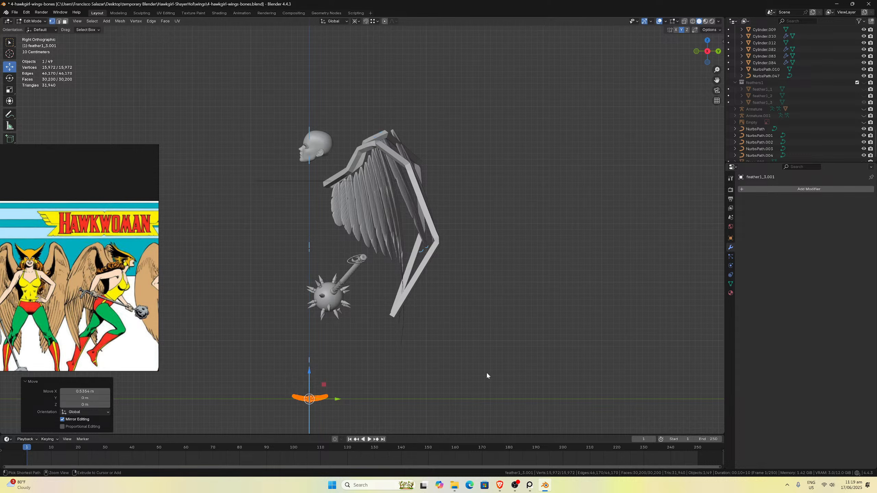
pyautogui.press('KP_1')
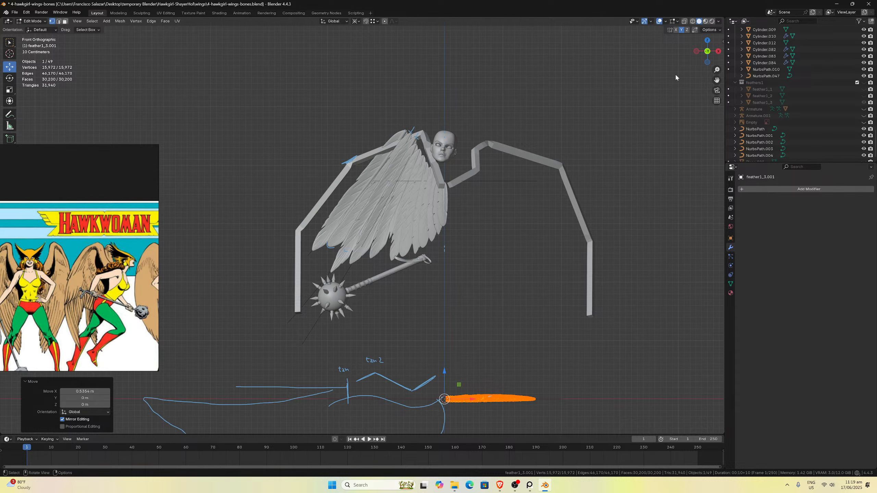
pyautogui.moveTo(715, 80); pyautogui.dragTo(567, 172)
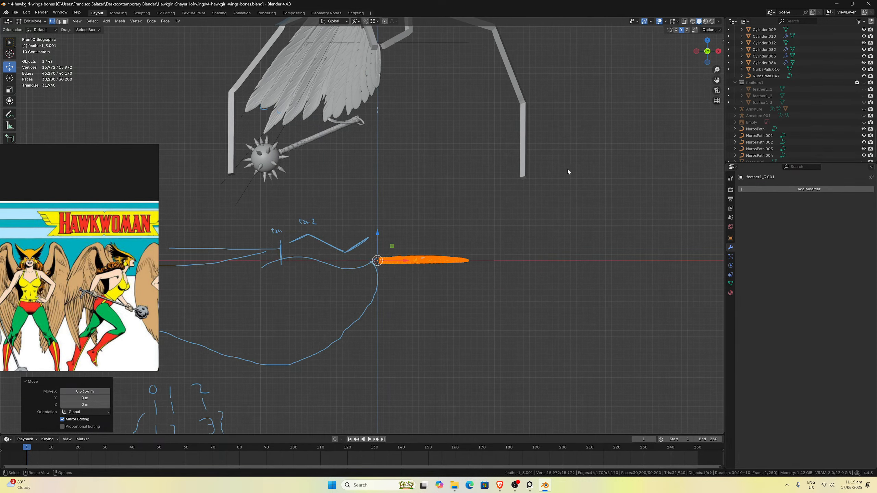
pyautogui.scroll(6, 560, 225)
pyautogui.scroll(2, 560, 226)
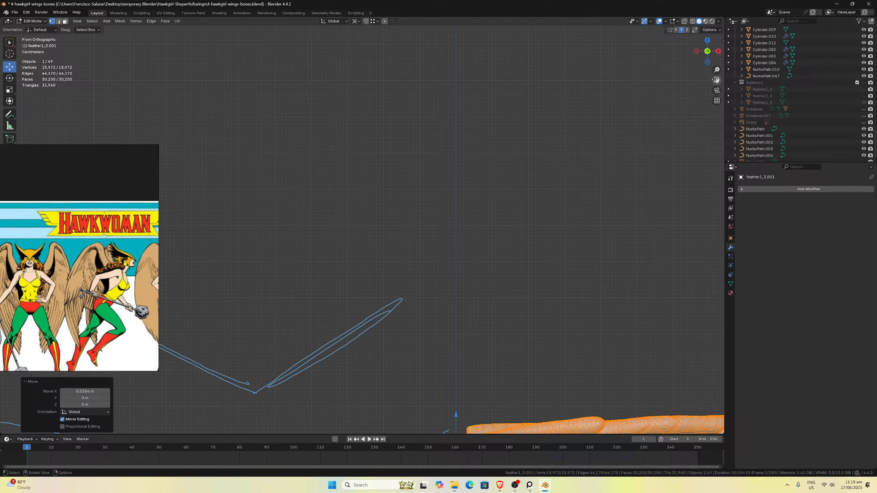
pyautogui.moveTo(717, 80); pyautogui.dragTo(656, 31)
pyautogui.scroll(10, 531, 191)
pyautogui.scroll(1, 531, 190)
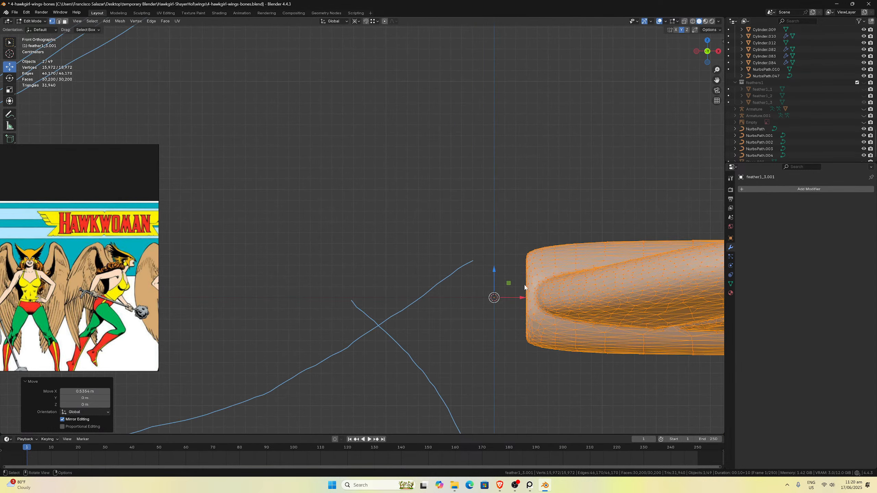
pyautogui.moveTo(514, 298); pyautogui.dragTo(490, 297)
pyautogui.click(366, 21)
pyautogui.hotkey('ctrl', 's')
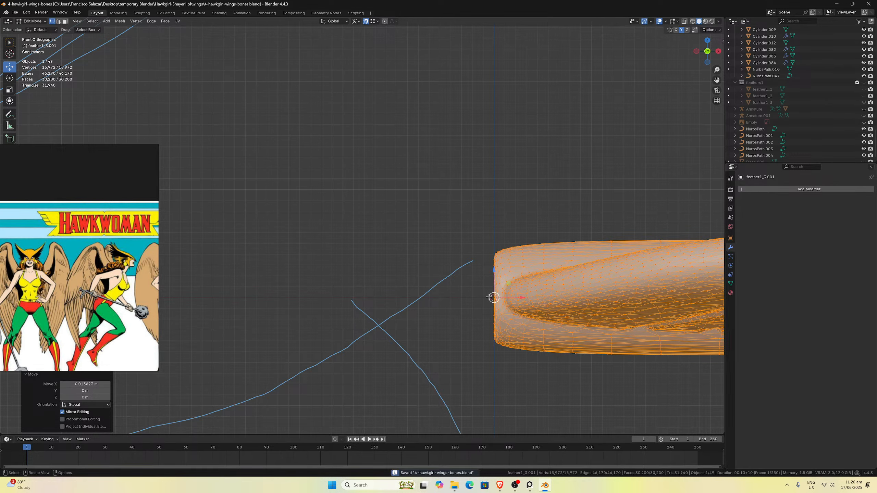
# Leave mesh editing and add a Curve deform modifier to the copied feather.
pyautogui.scroll(-8, 487, 295)
pyautogui.scroll(-2, 483, 283)
pyautogui.moveTo(470, 271)
pyautogui.mouseDown(button='middle')
pyautogui.moveTo(466, 294)
pyautogui.moveTo(475, 283)
pyautogui.mouseUp(button='middle')
pyautogui.scroll(3, 474, 283)
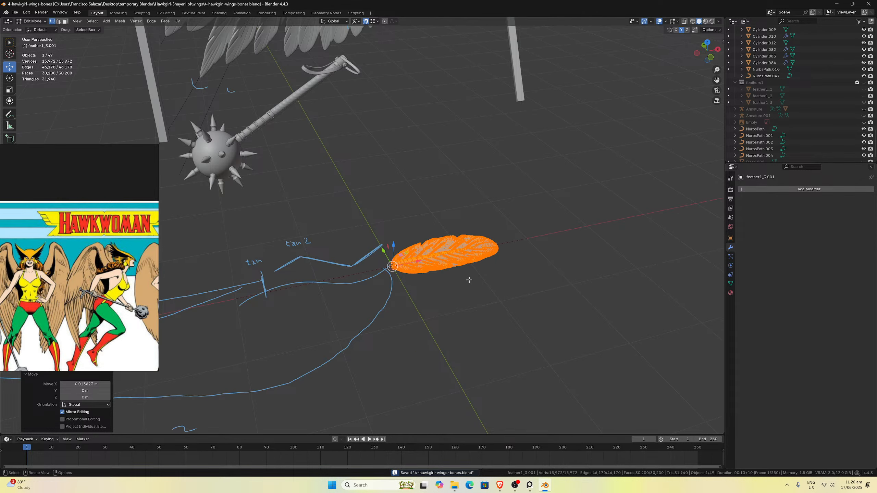
pyautogui.scroll(-2, 469, 280)
pyautogui.press('Tab')
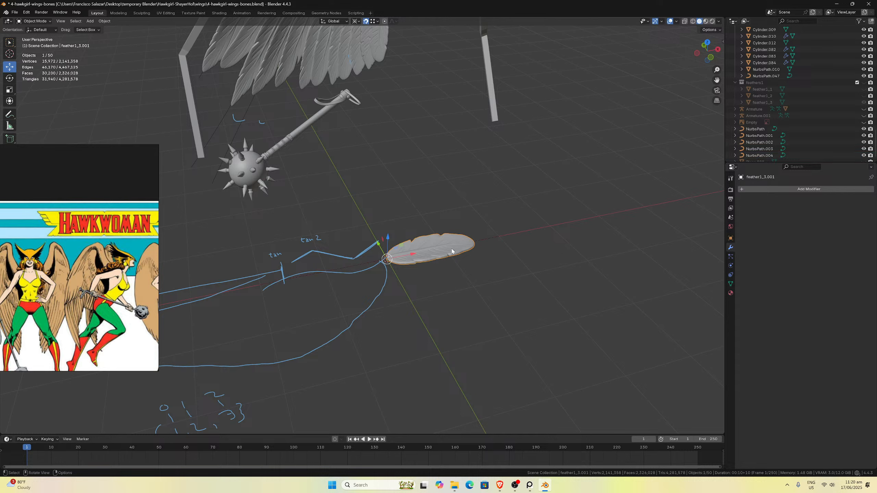
pyautogui.click(745, 189)
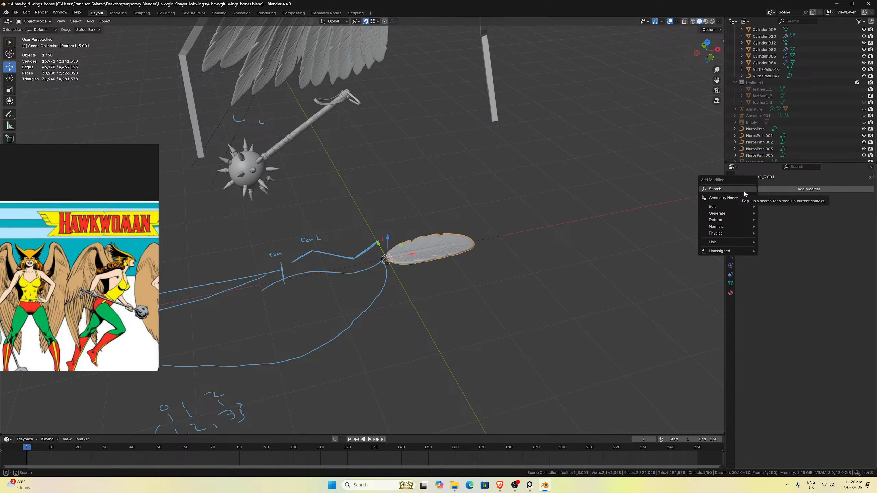
pyautogui.moveTo(728, 206)
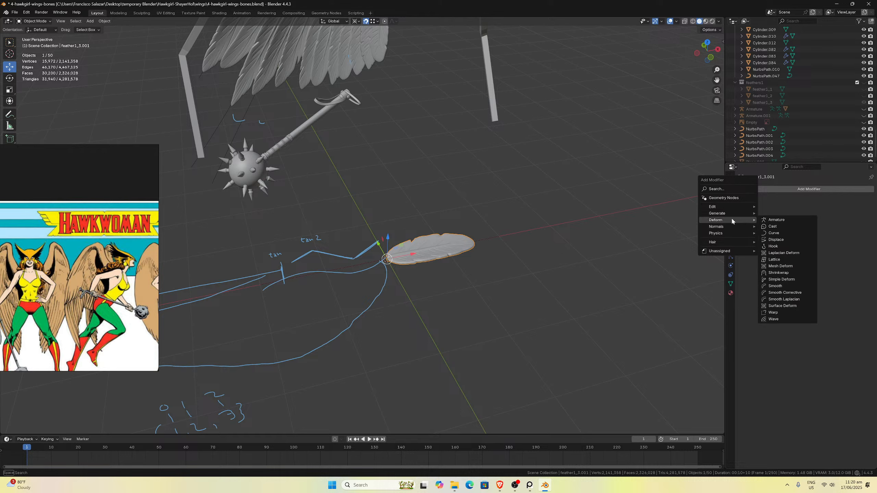
pyautogui.click(774, 233)
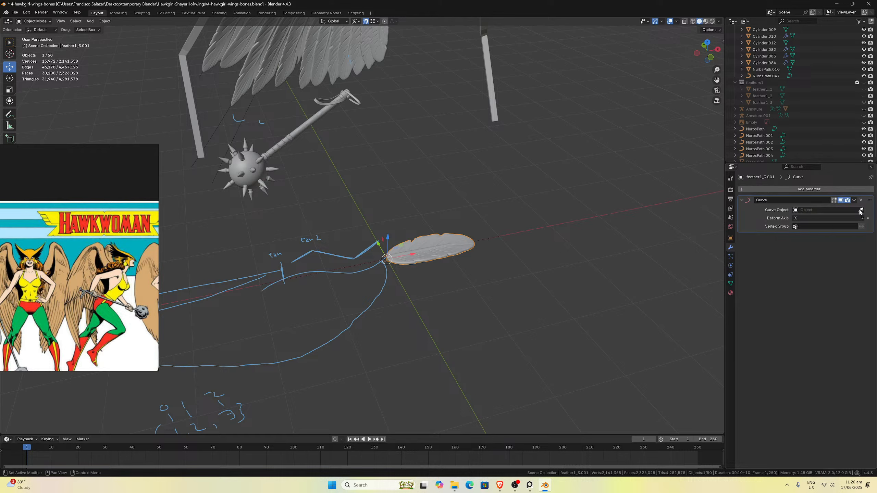
# Assign the new path at the origin, NurbsPath.004, as the Curve modifier's curve object.
pyautogui.click(861, 209)
pyautogui.press('Escape')
pyautogui.click(862, 210)
pyautogui.click(491, 236)
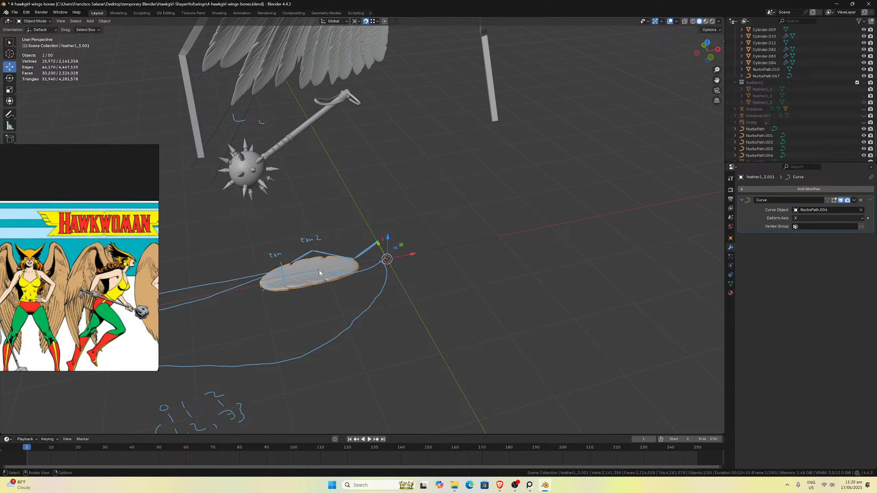
# Stretch the feather's mesh along the X axis to more than twice its length so it covers the path.
pyautogui.press('Tab')
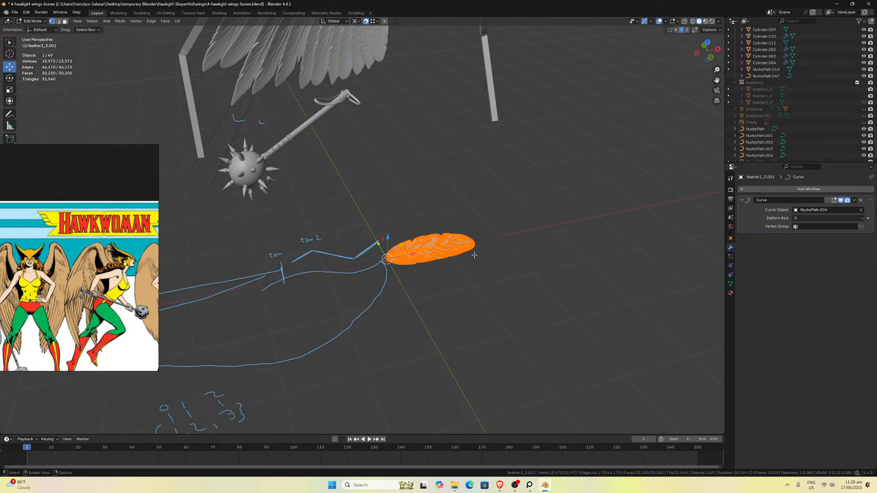
pyautogui.press('s')
pyautogui.press('x')
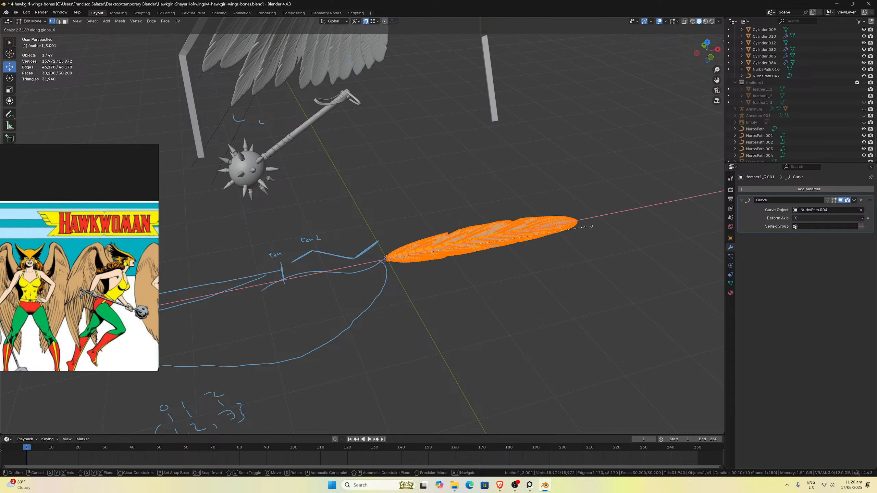
pyautogui.click(613, 218)
pyautogui.moveTo(613, 218); pyautogui.dragTo(465, 229, button='middle')
pyautogui.press('Tab')
# Compare the feather with its path and shorten the mesh slightly along X so the tip stays within the path's end.
pyautogui.scroll(-3, 551, 190)
pyautogui.click(301, 234)
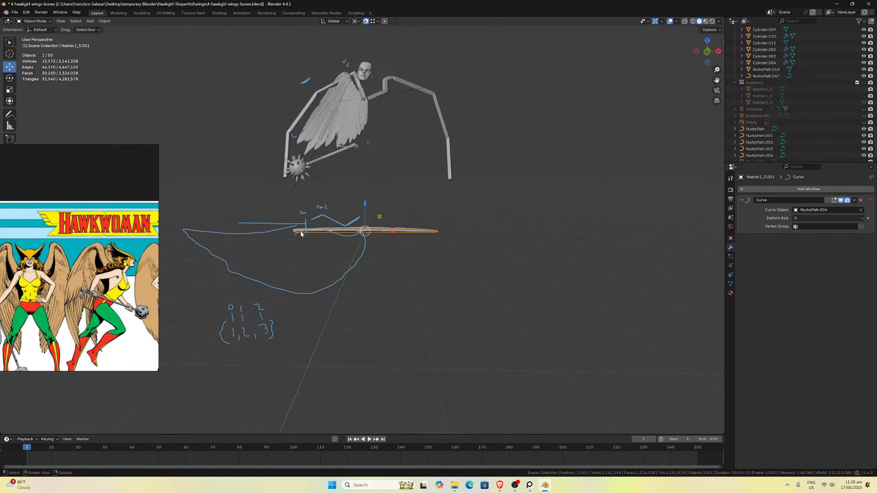
pyautogui.click(447, 232)
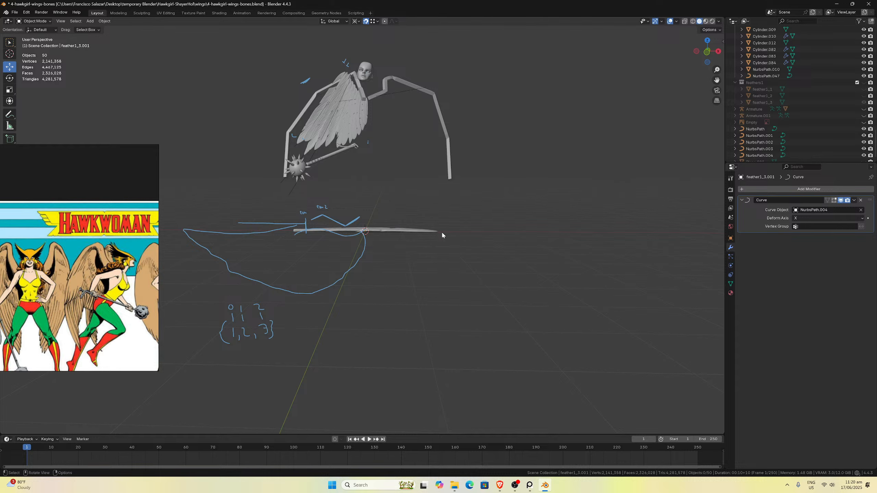
pyautogui.click(438, 231)
pyautogui.moveTo(386, 234); pyautogui.dragTo(313, 251, button='middle')
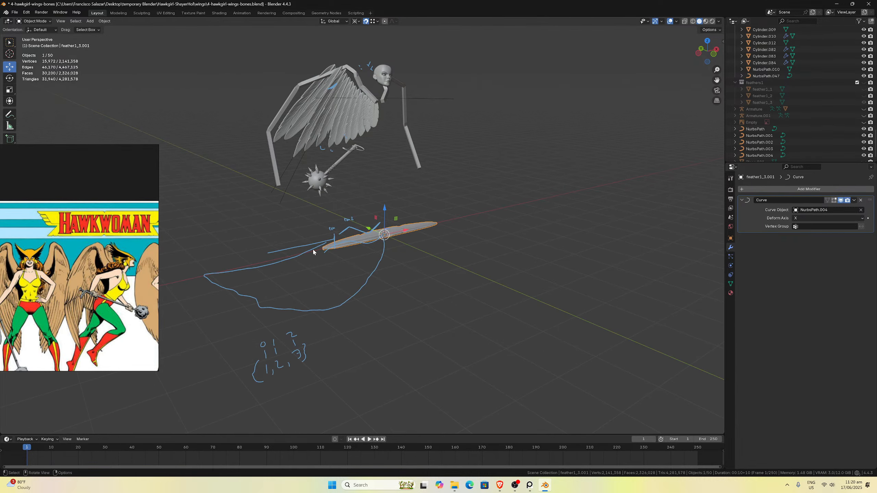
pyautogui.scroll(5, 372, 235)
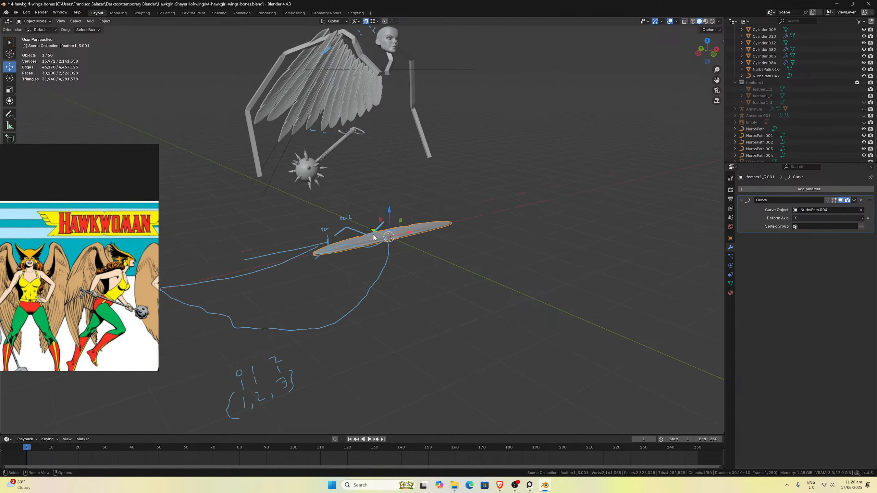
pyautogui.moveTo(373, 235); pyautogui.dragTo(595, 300, button='middle')
pyautogui.press('Tab')
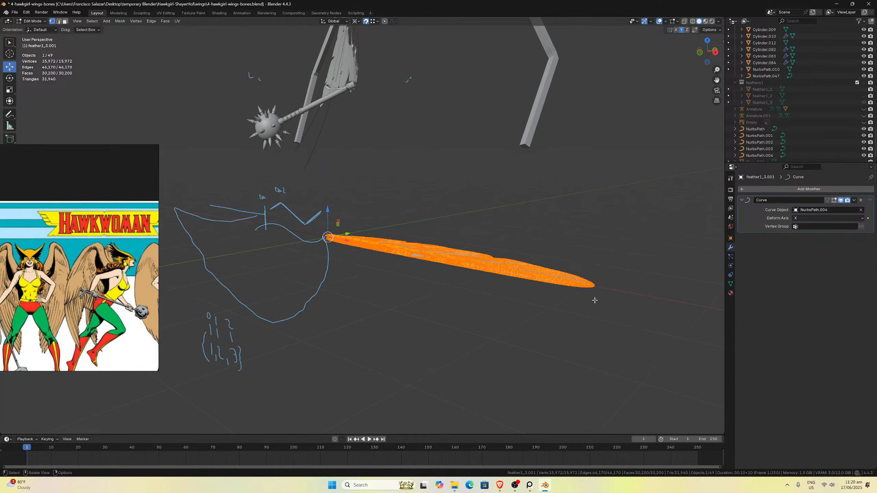
pyautogui.press('s')
pyautogui.press('x')
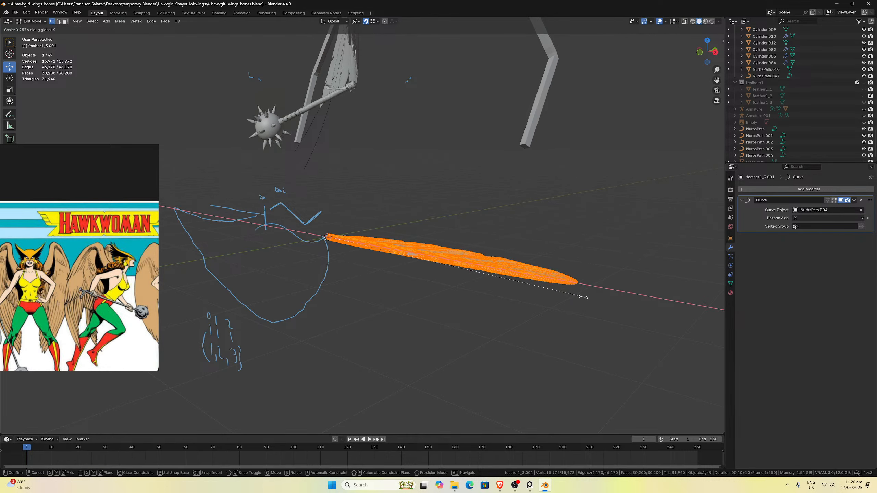
pyautogui.click(565, 293)
pyautogui.press('Tab')
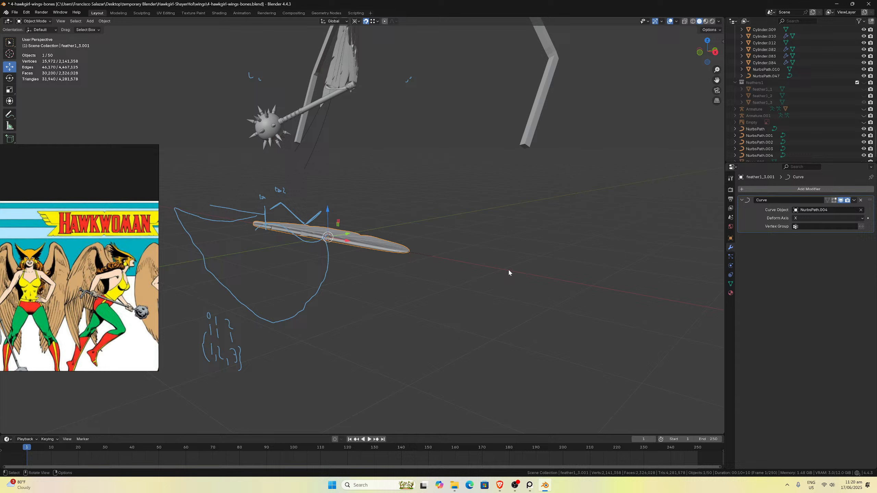
# Select the NURBS path under the feather, start editing its control points in front view, and save the file.
pyautogui.click(414, 254)
pyautogui.moveTo(414, 255); pyautogui.dragTo(488, 271, button='middle')
pyautogui.press('KP_1')
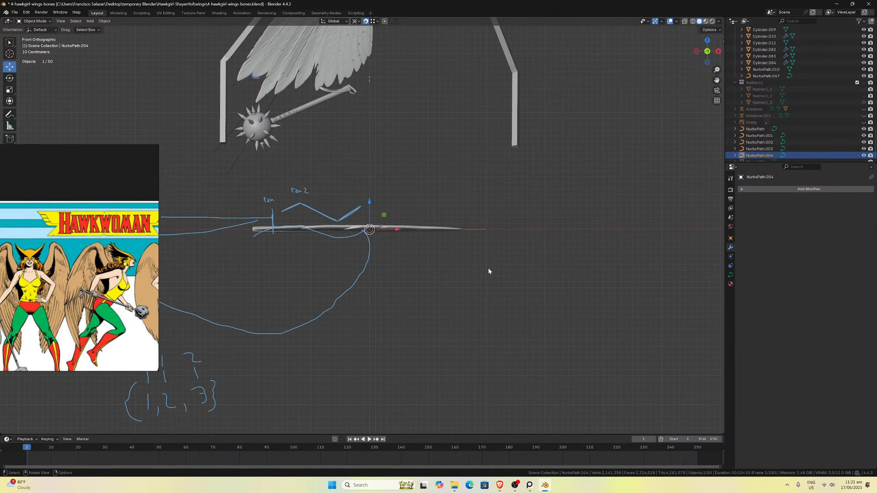
pyautogui.scroll(-3, 439, 220)
pyautogui.press('Tab')
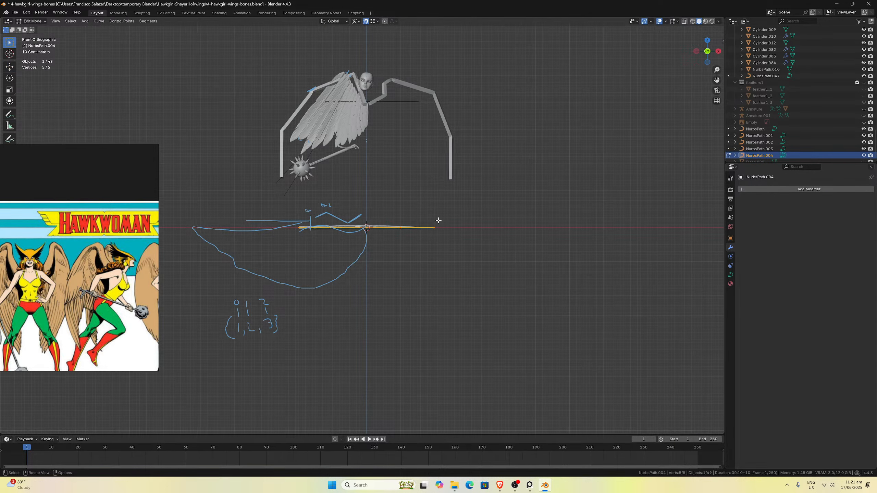
pyautogui.hotkey('ctrl', 's')
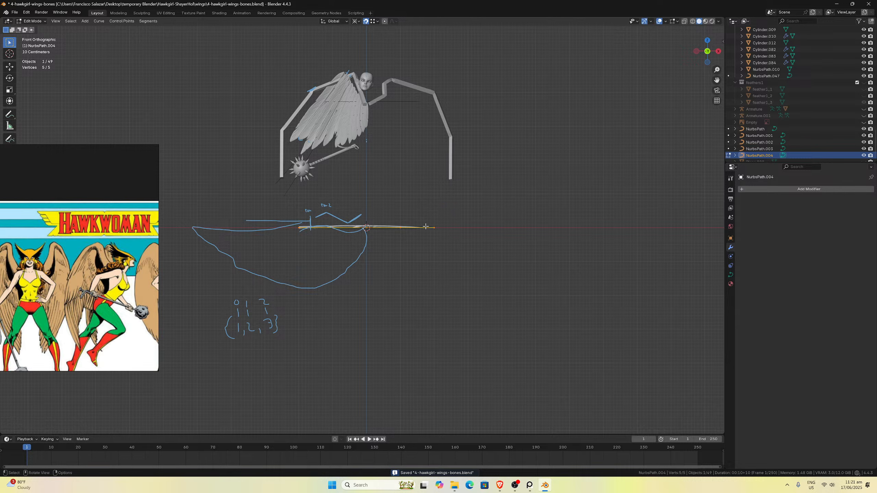
# Move all of NurbsPath.004's control points up to the wing in front view, placing the path's start at the top of the feathered wing.
pyautogui.press('g')
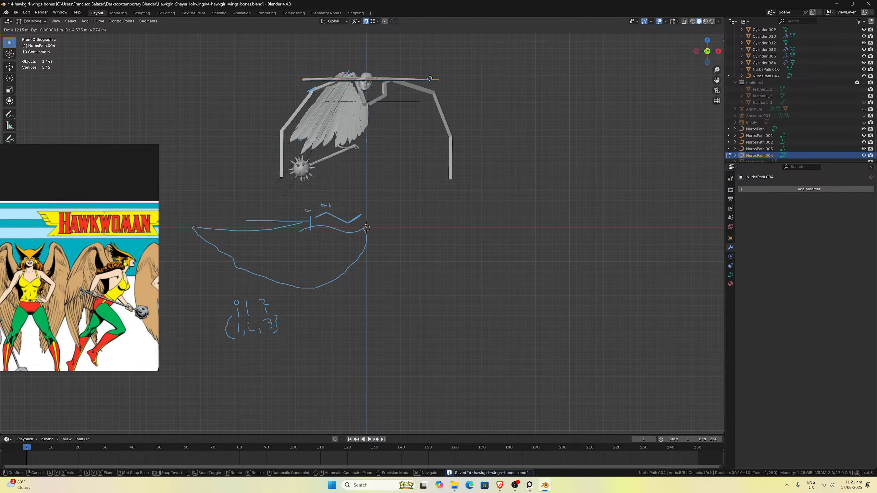
pyautogui.click(430, 79)
pyautogui.scroll(5, 430, 79)
pyautogui.moveTo(717, 80); pyautogui.dragTo(832, 390)
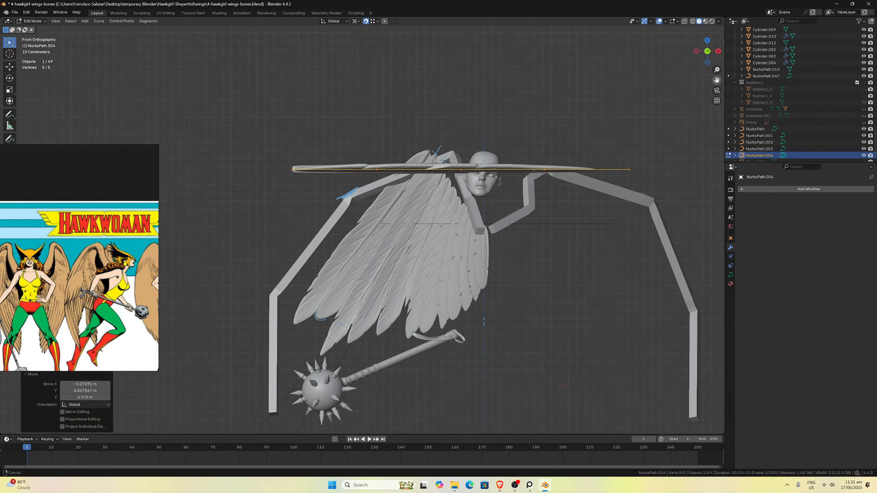
pyautogui.scroll(3, 515, 99)
pyautogui.press('g')
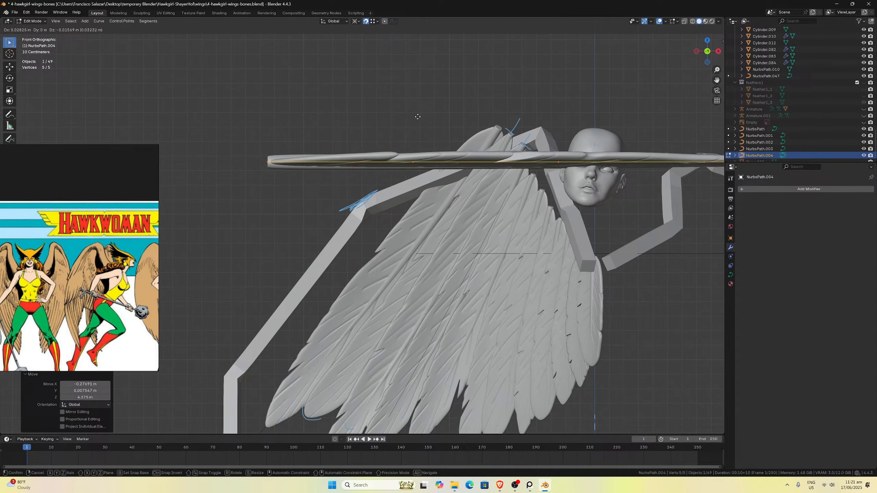
pyautogui.click(702, 107)
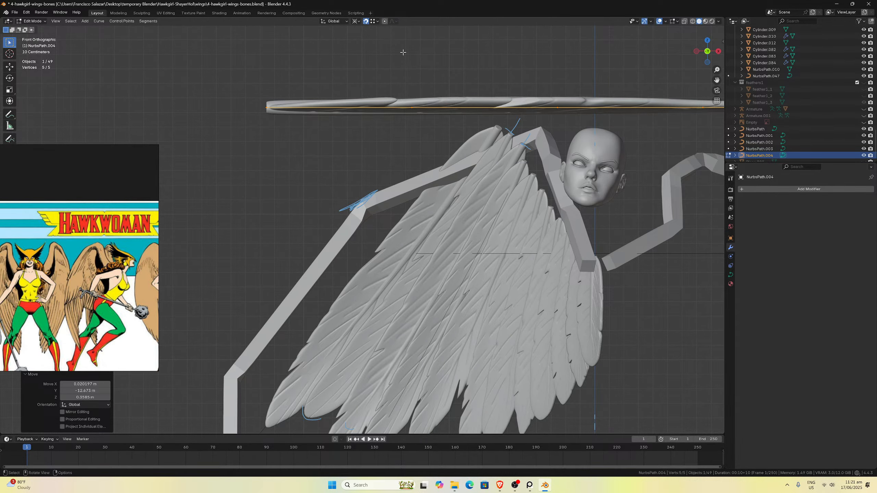
pyautogui.press('g')
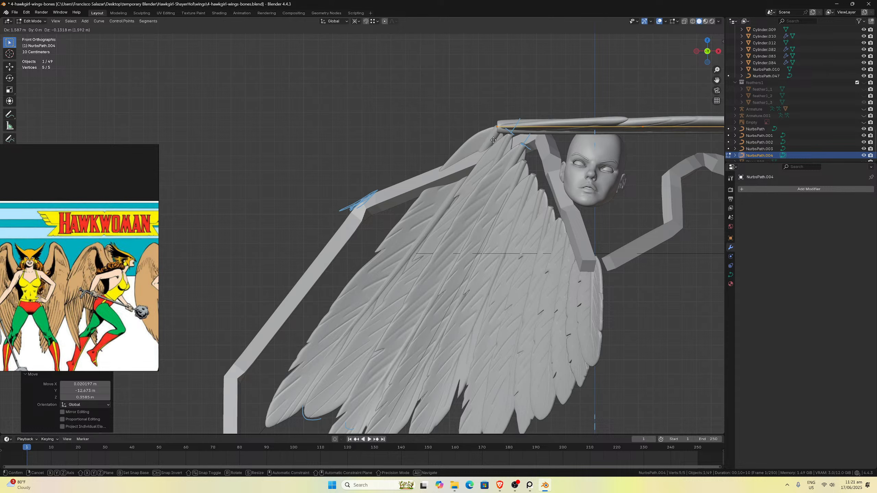
pyautogui.click(511, 140)
# Move the path about 14.7 m along the Y axis to bring it close to the wing, returning to front view.
pyautogui.scroll(-6, 510, 139)
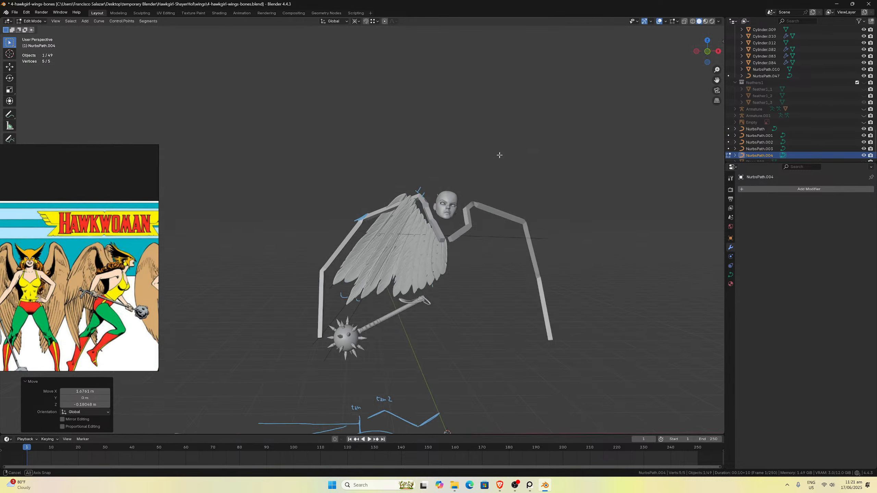
pyautogui.moveTo(499, 152); pyautogui.dragTo(497, 208, button='middle')
pyautogui.press('g')
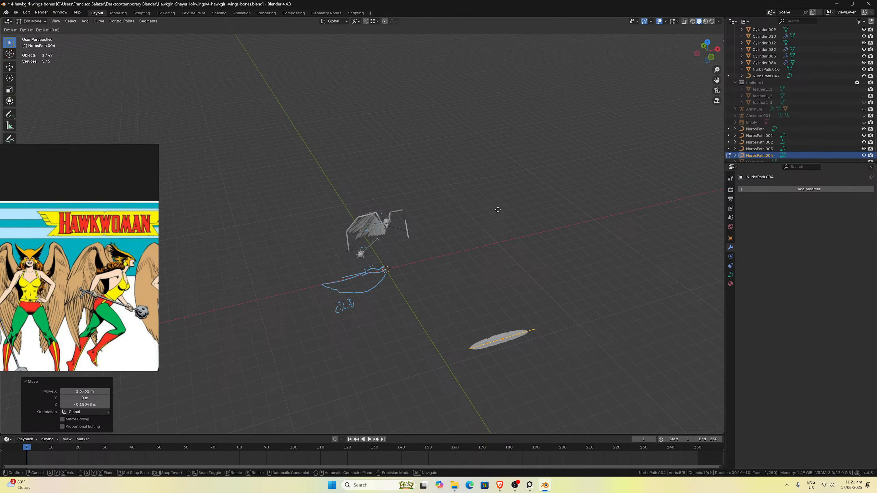
pyautogui.press('y')
pyautogui.click(395, 151)
pyautogui.scroll(8, 396, 152)
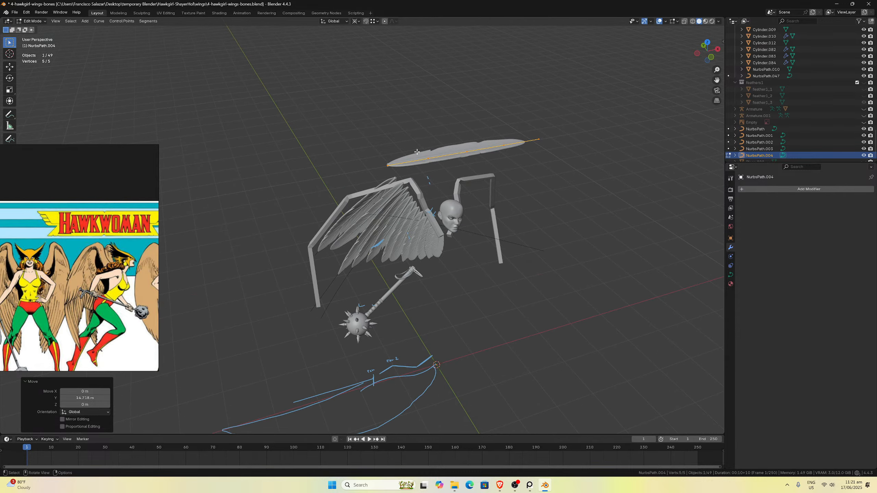
pyautogui.moveTo(427, 104); pyautogui.dragTo(458, 102, button='middle')
pyautogui.press('KP_5')
pyautogui.press('KP_1')
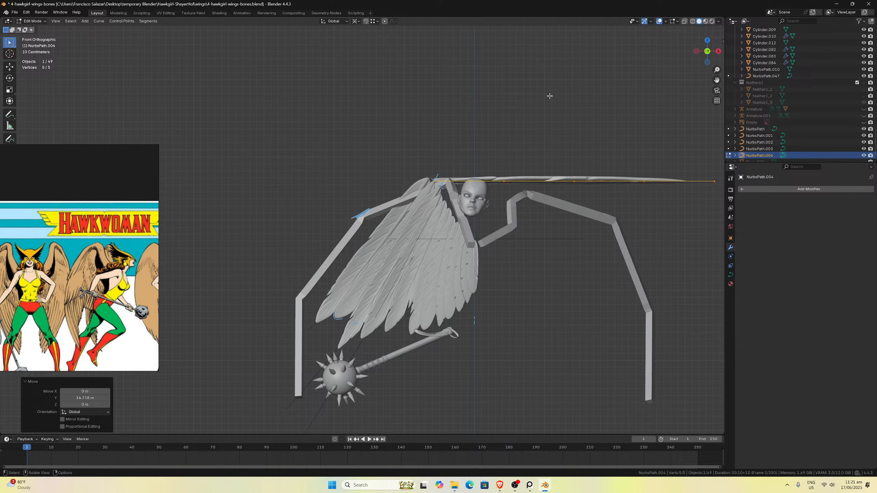
pyautogui.press('r')
pyautogui.click(593, 151)
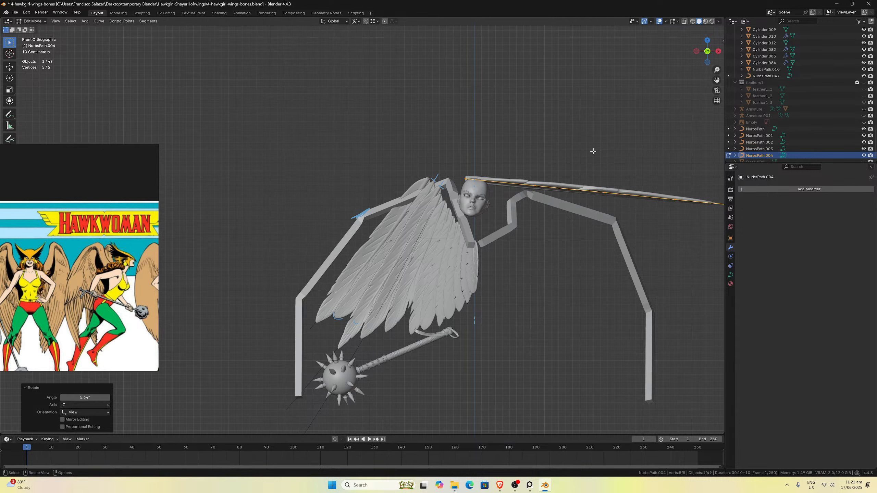
pyautogui.hotkey('ctrl', 'z')
# Change the transform pivot so the path turns about its own middle, and rotate it about 119° in front view.
pyautogui.click(355, 21)
pyautogui.click(368, 58)
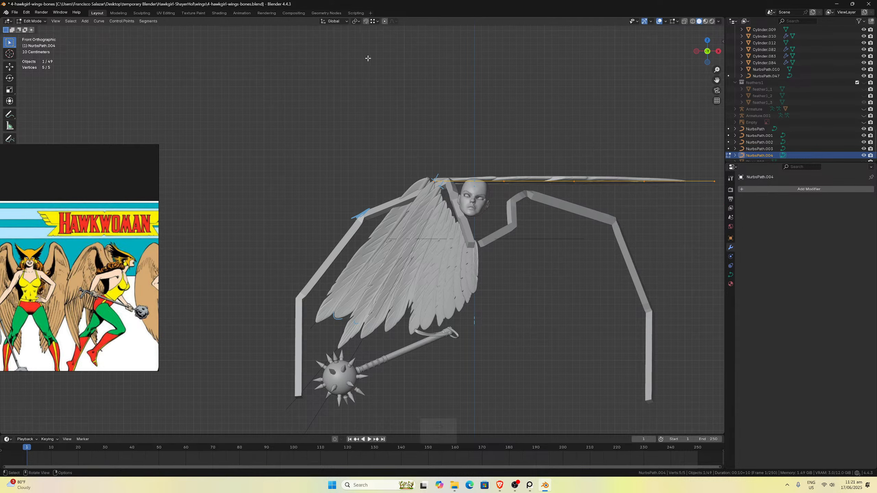
pyautogui.press('r')
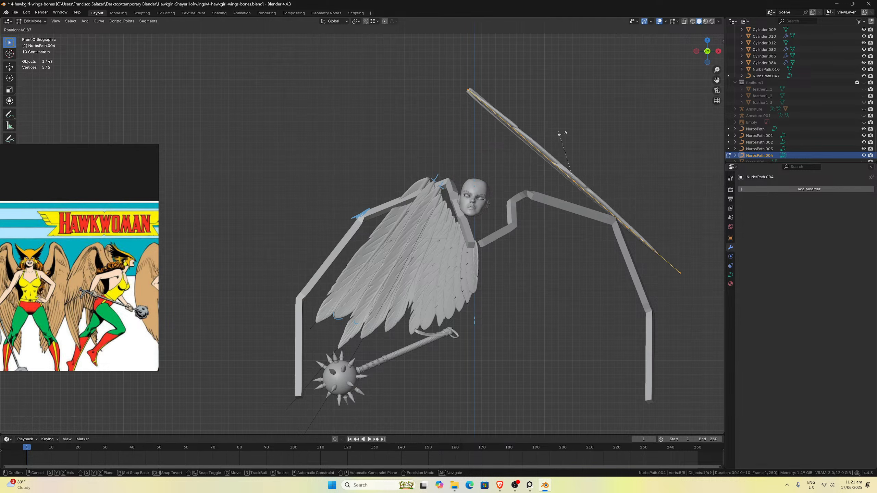
pyautogui.click(599, 172)
# Move the rotated path onto the feathered wing, about -3.25 m in X and -1.54 m in Z, with its start at the upper joint.
pyautogui.press('g')
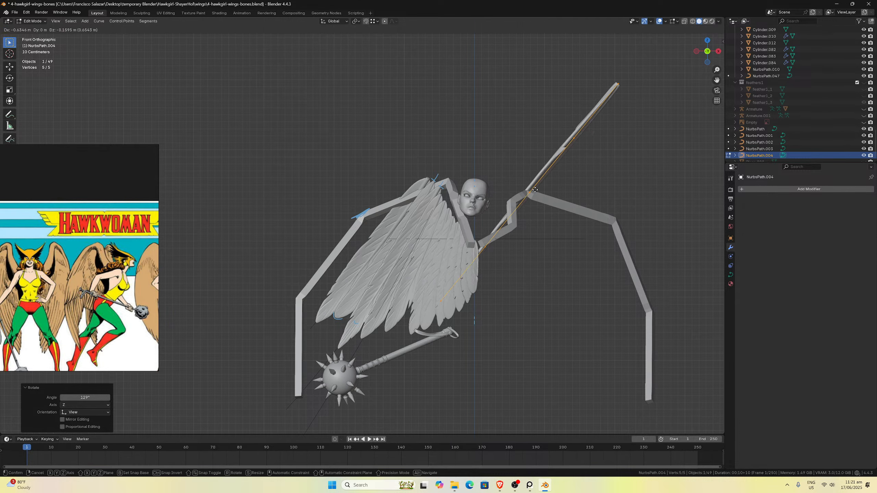
pyautogui.click(370, 282)
pyautogui.scroll(2, 372, 280)
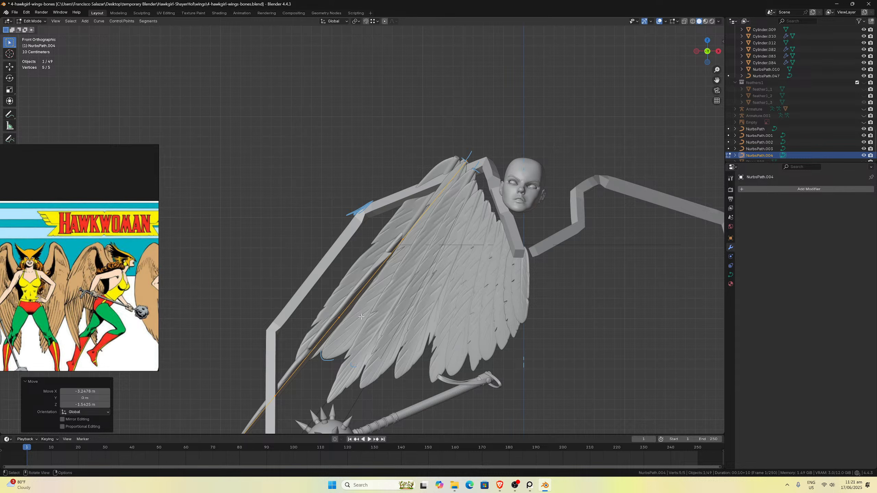
pyautogui.scroll(-2, 366, 337)
pyautogui.scroll(-1, 362, 335)
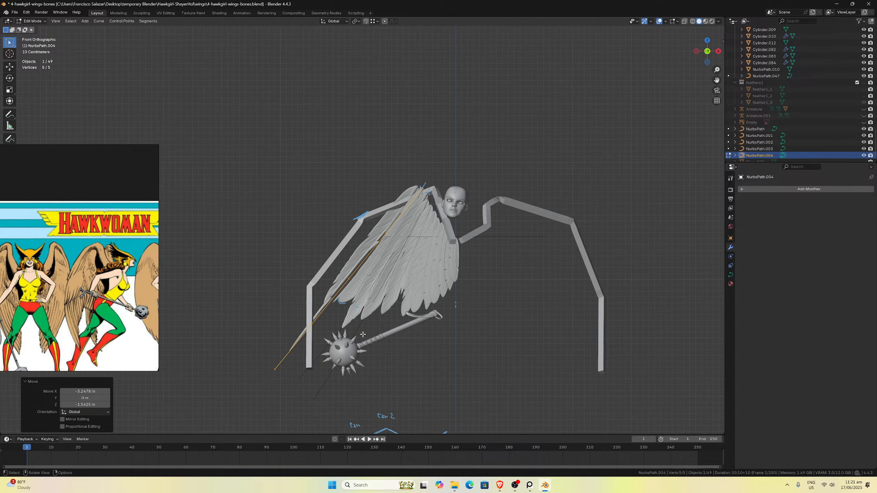
pyautogui.scroll(1, 363, 335)
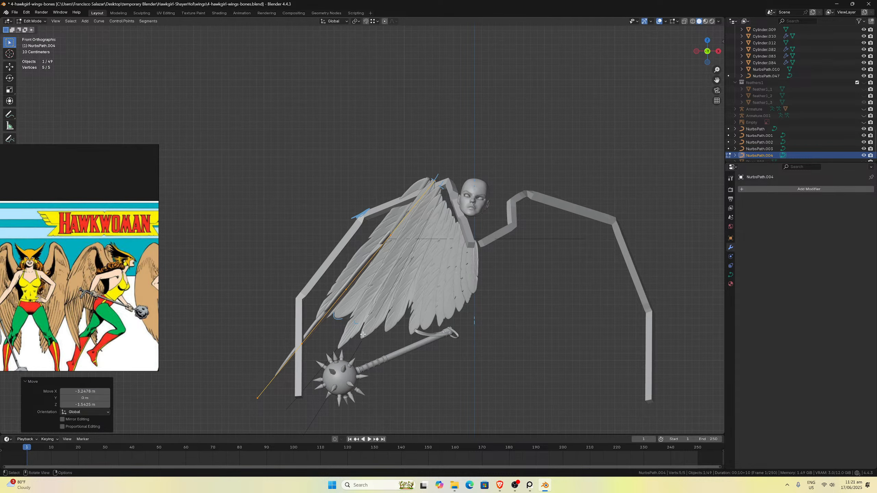
# Rotate the path about 19.8° in the left side view so it follows the slope of the wing's feathers.
pyautogui.press('KP_3')
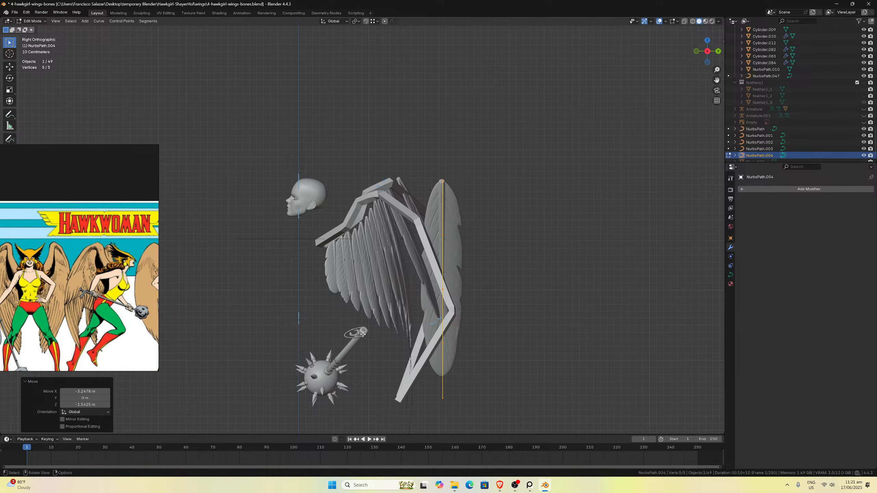
pyautogui.press('ctrl+KP_3')
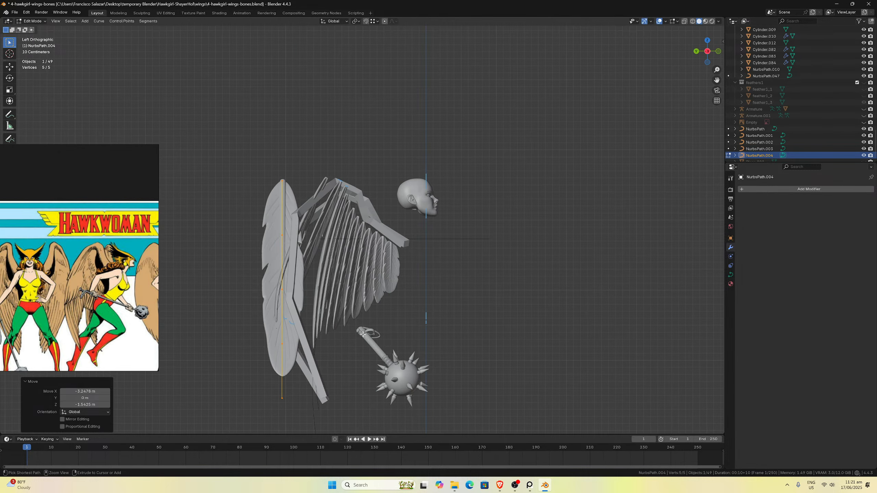
pyautogui.scroll(2, 360, 335)
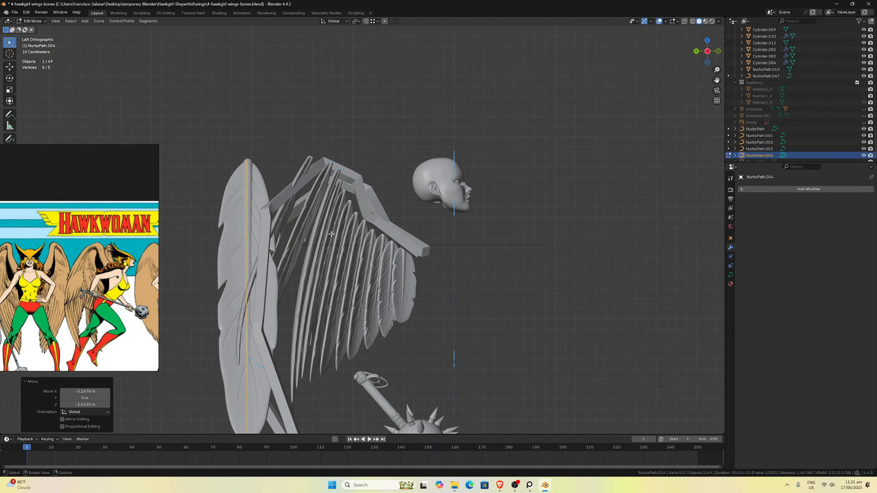
pyautogui.press('r')
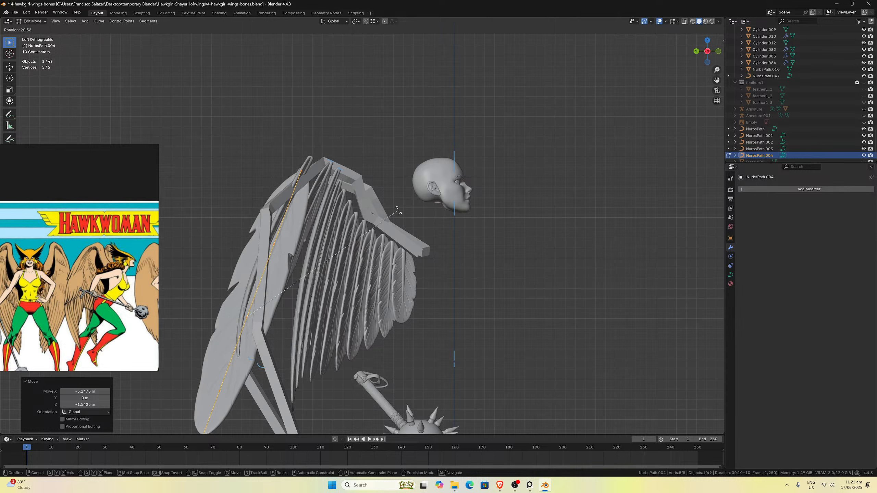
pyautogui.click(397, 210)
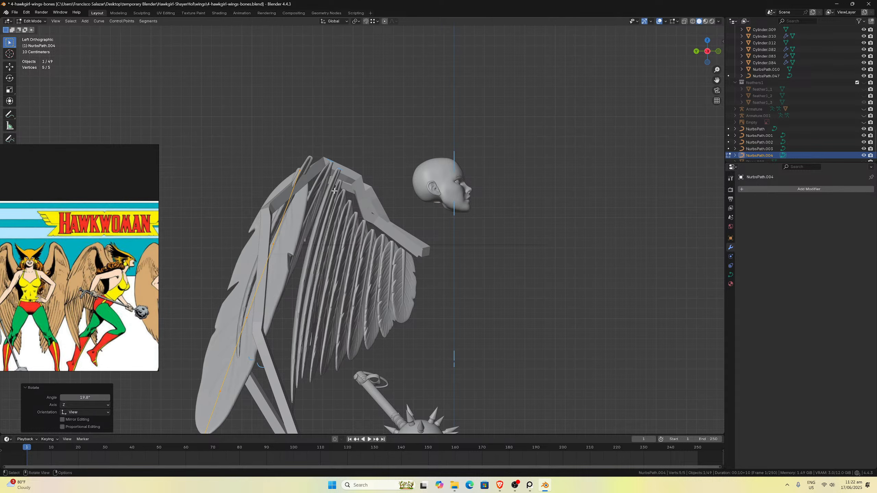
# Shift the path about -0.3 m in Y and 0.07 m in Z so its start meets the wing's top joint in side view.
pyautogui.scroll(2, 333, 191)
pyautogui.press('g')
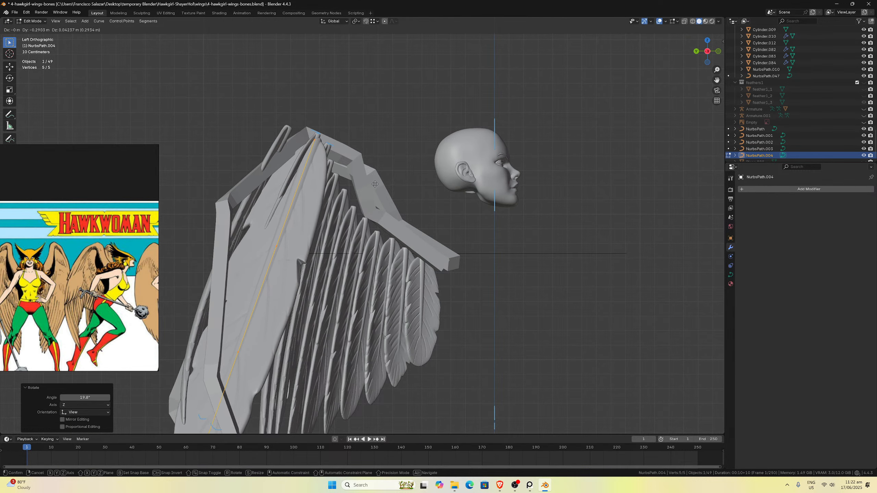
pyautogui.click(376, 182)
pyautogui.scroll(-3, 376, 182)
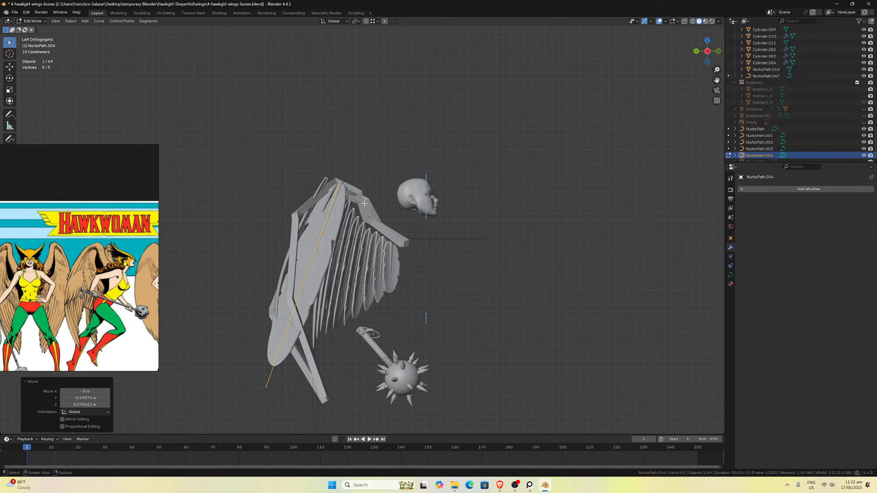
# Rotate the path about -4.9° in front view, shift it about 0.11 m in X and -0.07 m in Z, and save the file.
pyautogui.moveTo(376, 182); pyautogui.dragTo(303, 206, button='middle')
pyautogui.press('ctrl+KP_3')
pyautogui.press('KP_1')
pyautogui.press('KP_3')
pyautogui.press('KP_1')
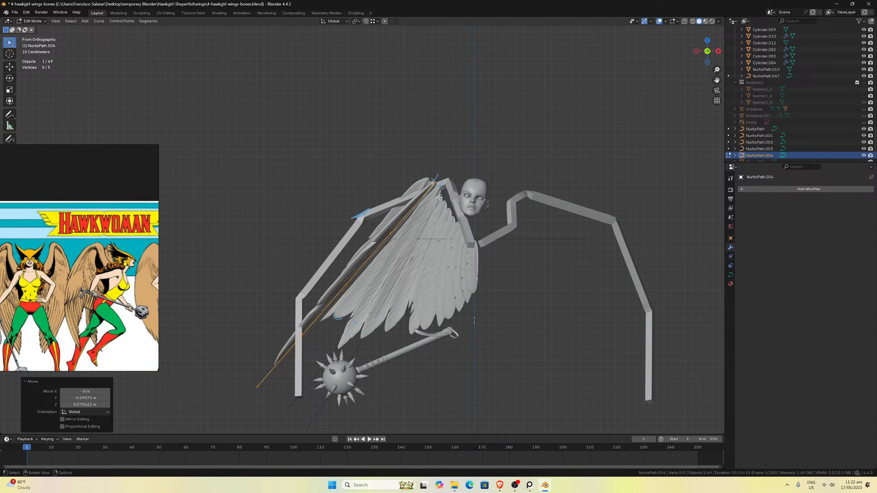
pyautogui.press('r')
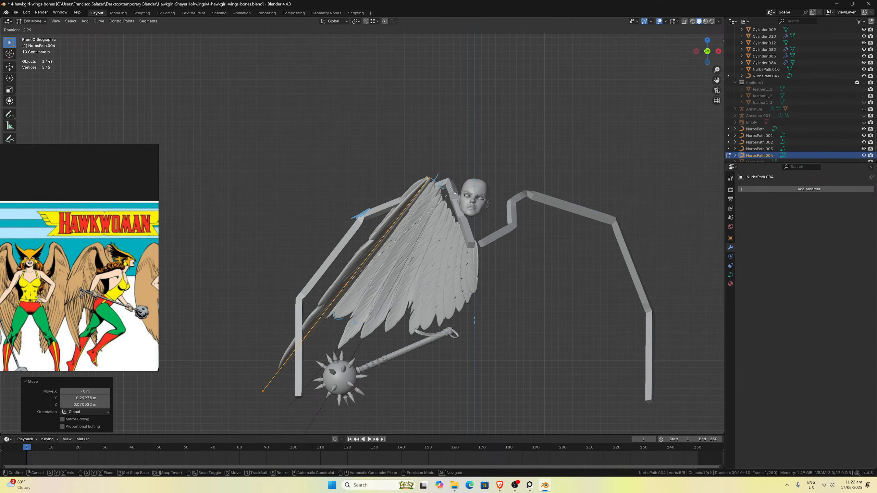
pyautogui.click(451, 187)
pyautogui.press('g')
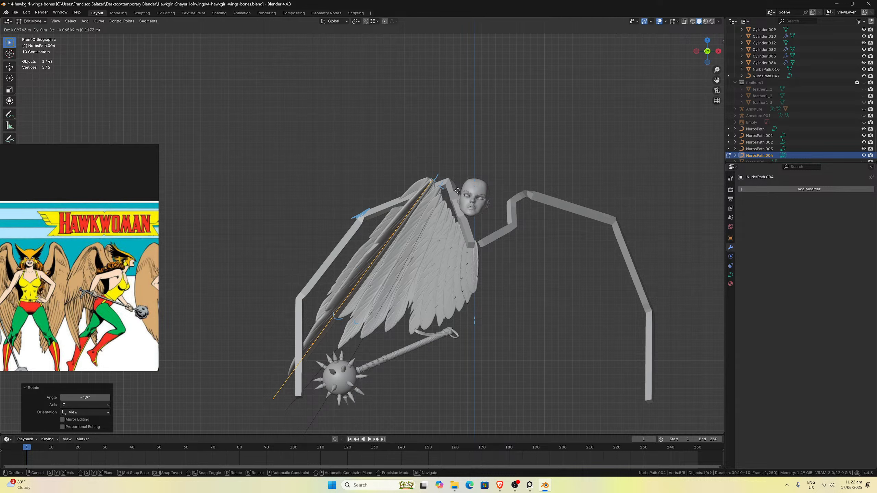
pyautogui.click(458, 191)
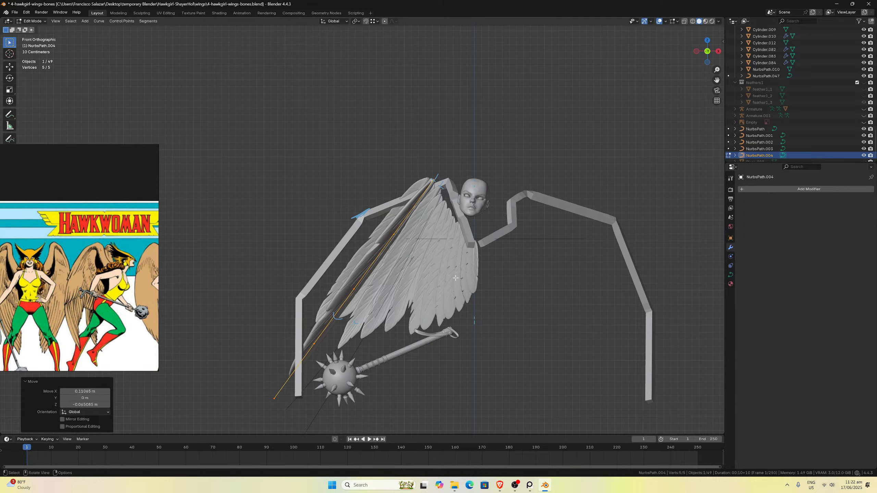
pyautogui.hotkey('ctrl', 's')
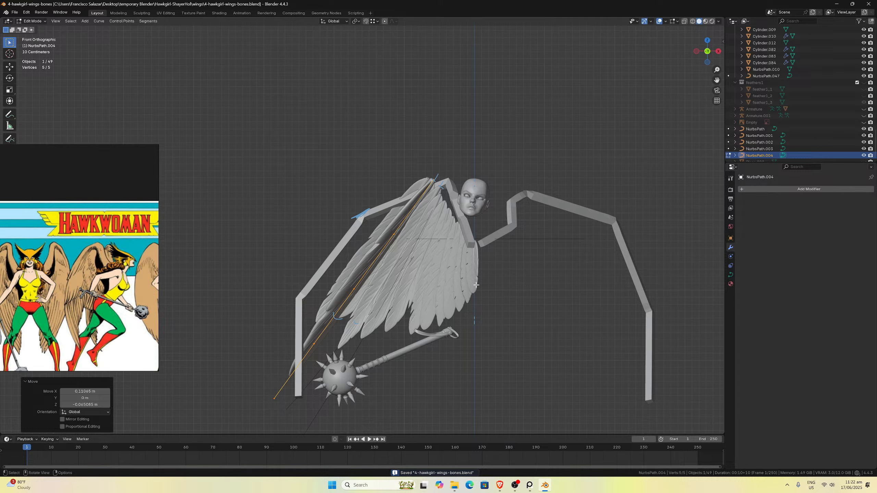
# Tilt the path's control points until the feather's broad face lies flat with the wing, and return to Object Mode.
pyautogui.hotkey('ctrl', 't')
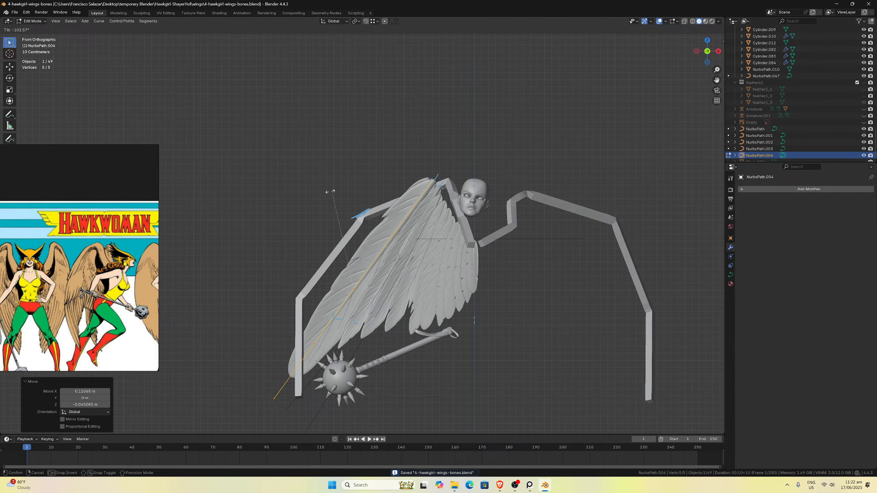
pyautogui.click(307, 198)
pyautogui.scroll(1, 398, 267)
pyautogui.moveTo(322, 343); pyautogui.dragTo(355, 294, button='middle')
pyautogui.press('Tab')
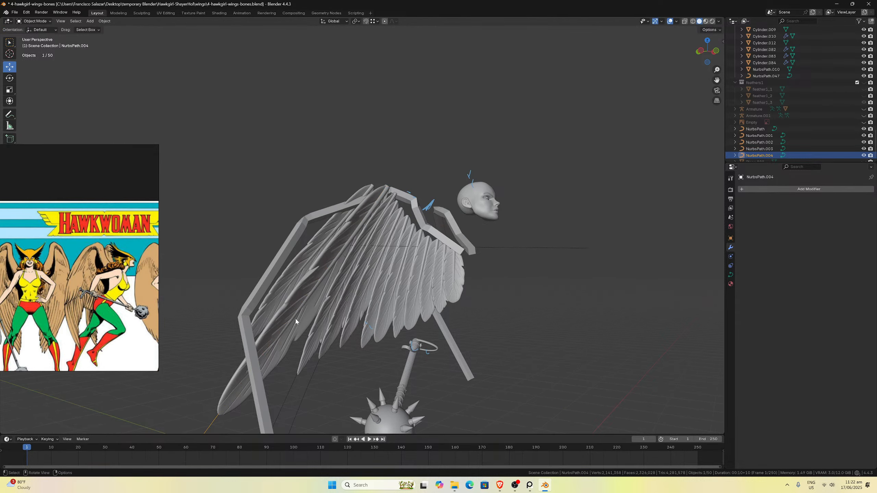
# Select the new feather, feather1_3.001, and scale its mesh down along the Y axis to make the feather narrower.
pyautogui.click(287, 316)
pyautogui.press('KP_5')
pyautogui.press('KP_1')
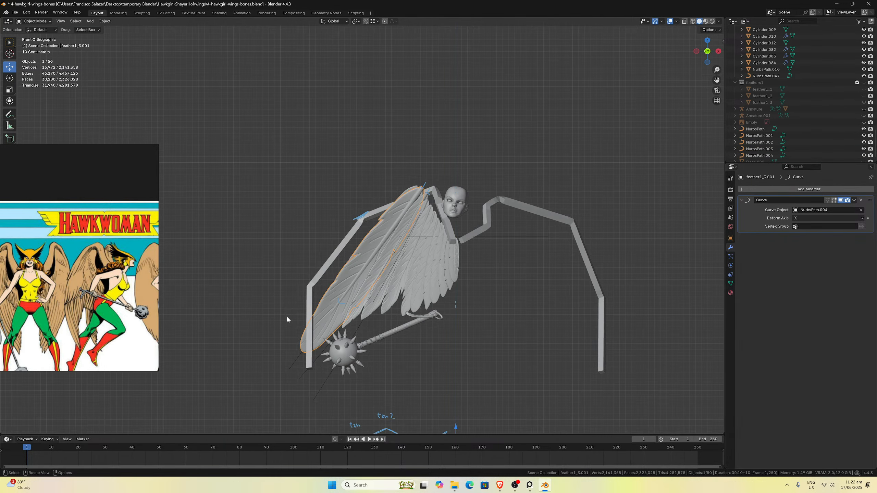
pyautogui.scroll(-2, 451, 365)
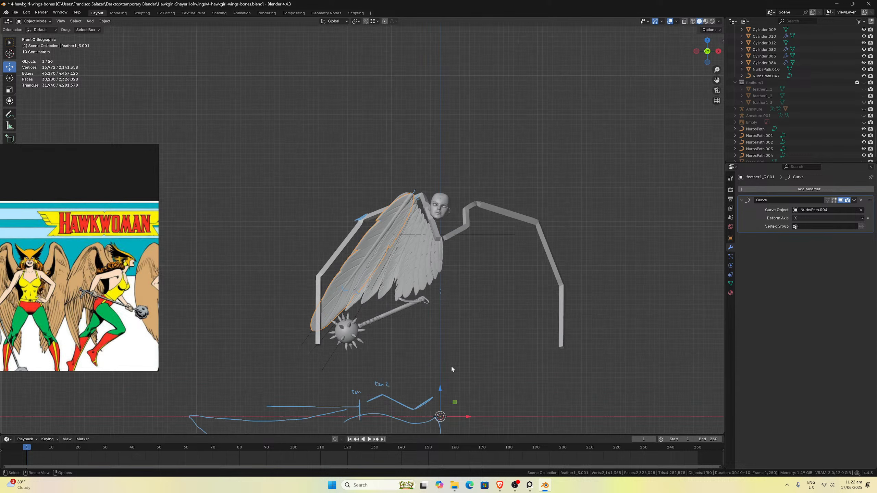
pyautogui.press('Tab')
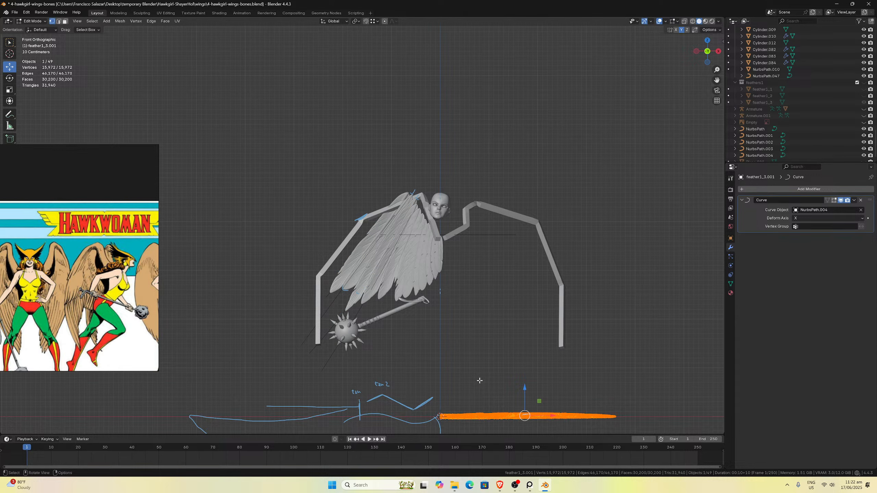
pyautogui.press('s')
pyautogui.press('y')
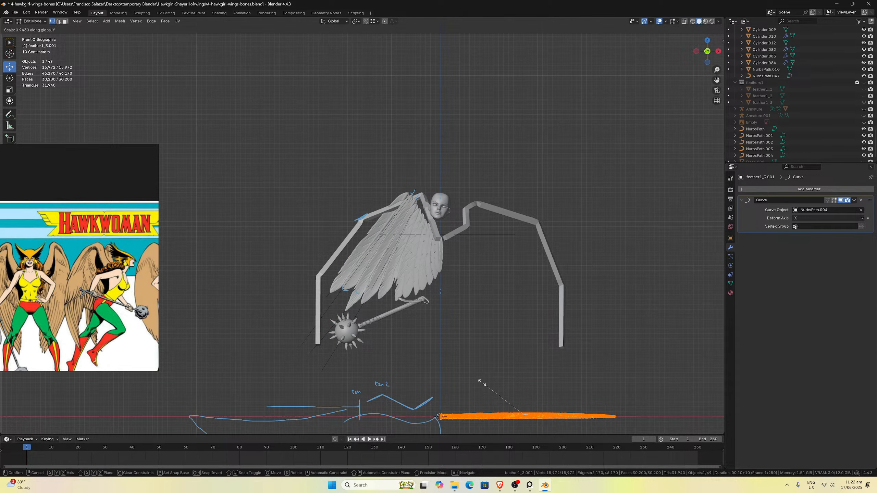
pyautogui.click(487, 387)
pyautogui.press('Tab')
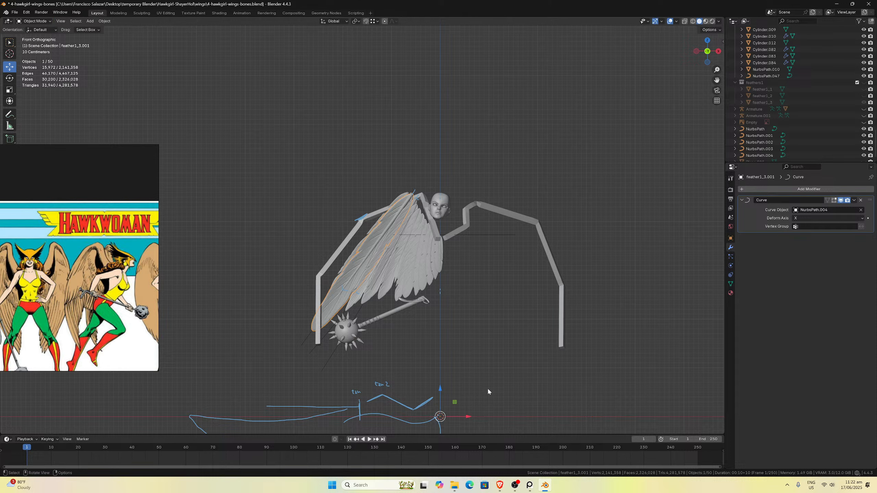
# Examine how feather1_3.001 sits over the neighbouring feathers in front view, with and without X-ray.
pyautogui.scroll(2, 450, 349)
pyautogui.press('Tab')
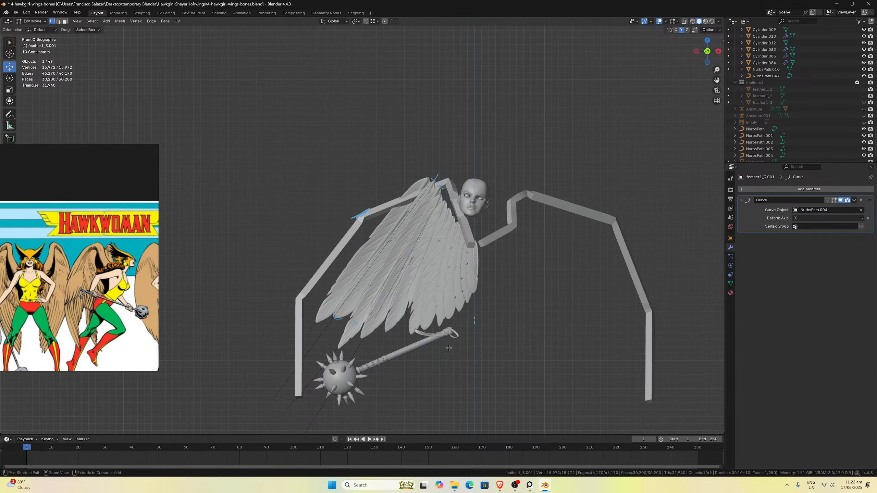
pyautogui.press('Tab')
pyautogui.press('Tab')
pyautogui.press('Tab')
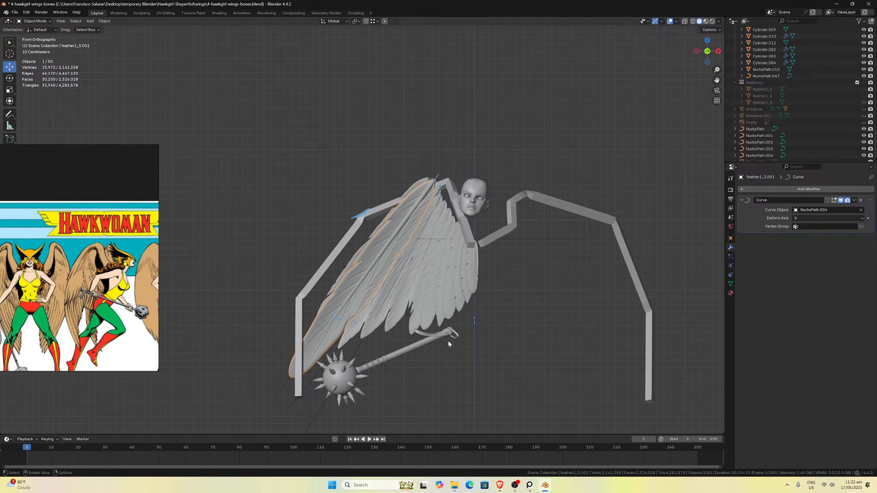
pyautogui.scroll(2, 448, 340)
pyautogui.moveTo(717, 69); pyautogui.dragTo(717, 14)
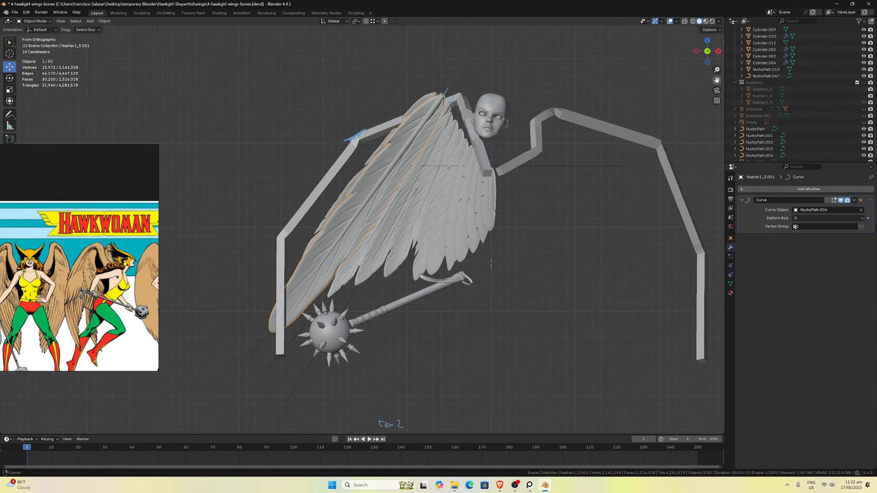
pyautogui.click(685, 22)
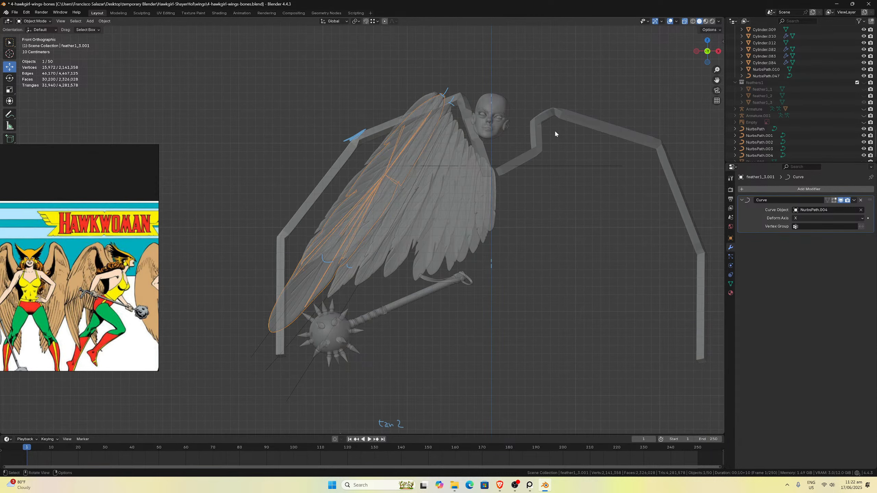
pyautogui.scroll(3, 554, 131)
pyautogui.scroll(-3, 553, 131)
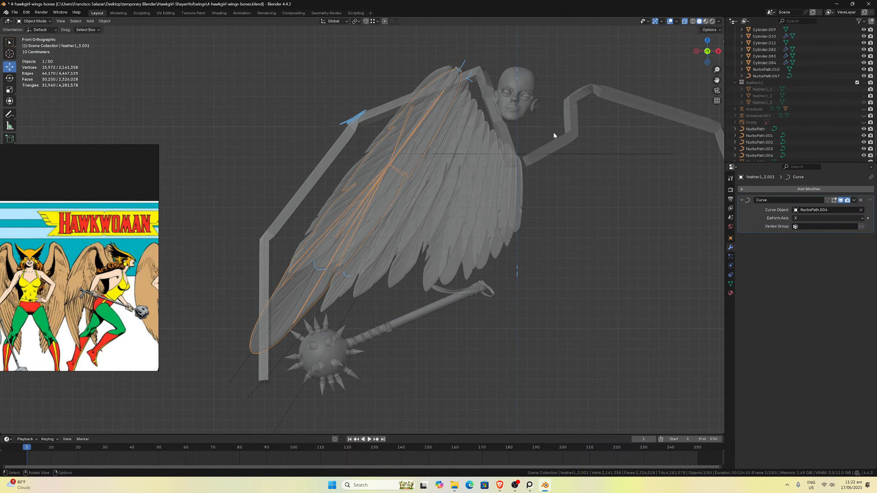
pyautogui.scroll(3, 553, 131)
pyautogui.click(685, 22)
pyautogui.scroll(-4, 286, 275)
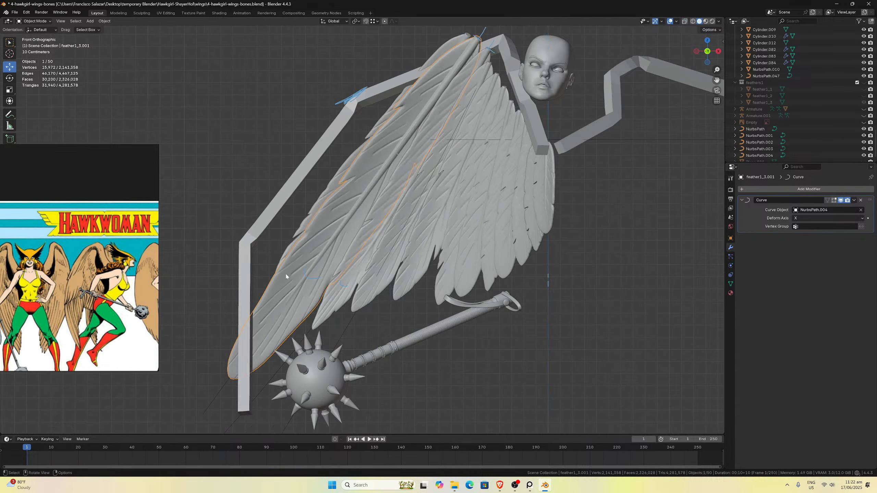
pyautogui.scroll(2, 316, 301)
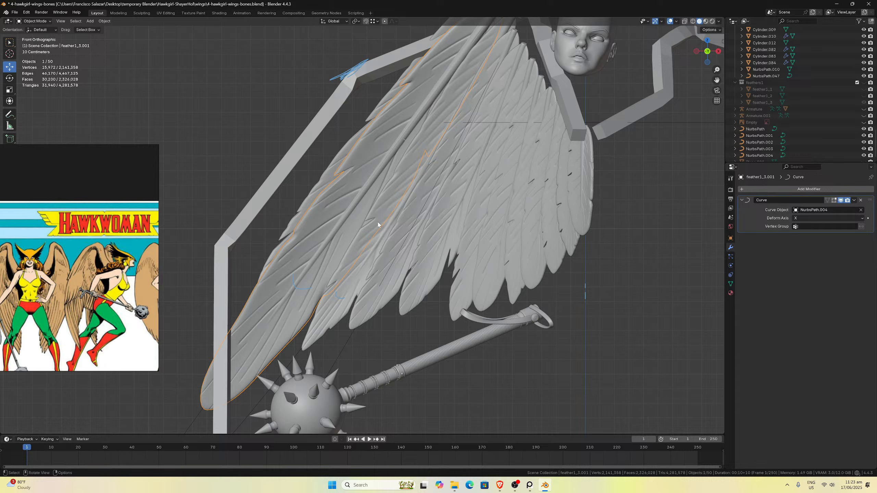
# Hide feather1_3.001, mark the feathers underneath with short annotation strokes, and make feather1_3.001 visible and selected again.
pyautogui.press('h')
pyautogui.click(369, 194)
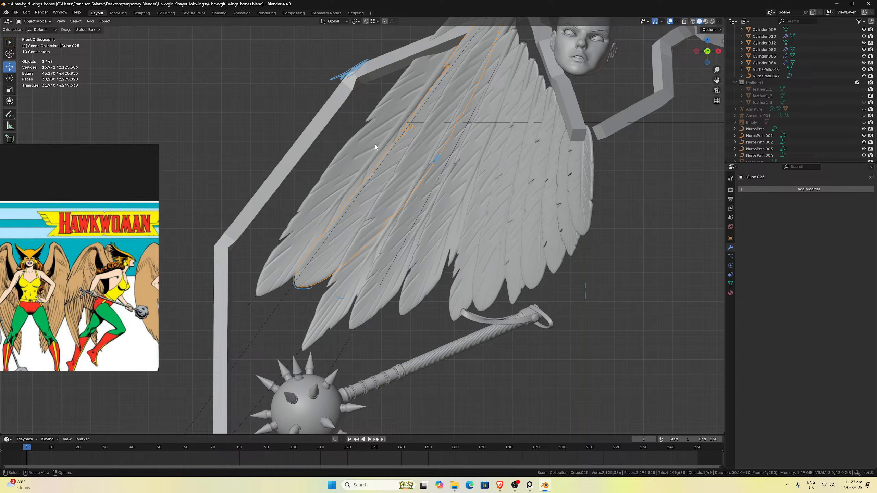
pyautogui.moveTo(387, 147); pyautogui.dragTo(392, 144)
pyautogui.scroll(5, 780, 97)
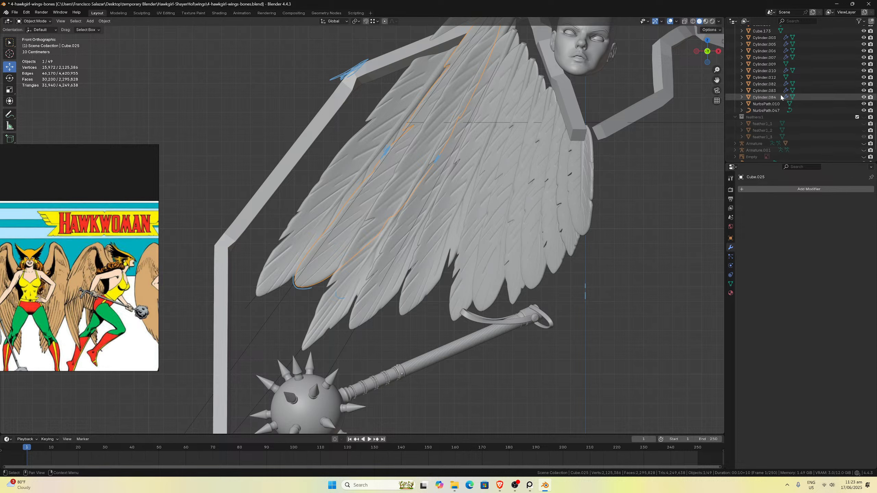
pyautogui.scroll(10, 782, 104)
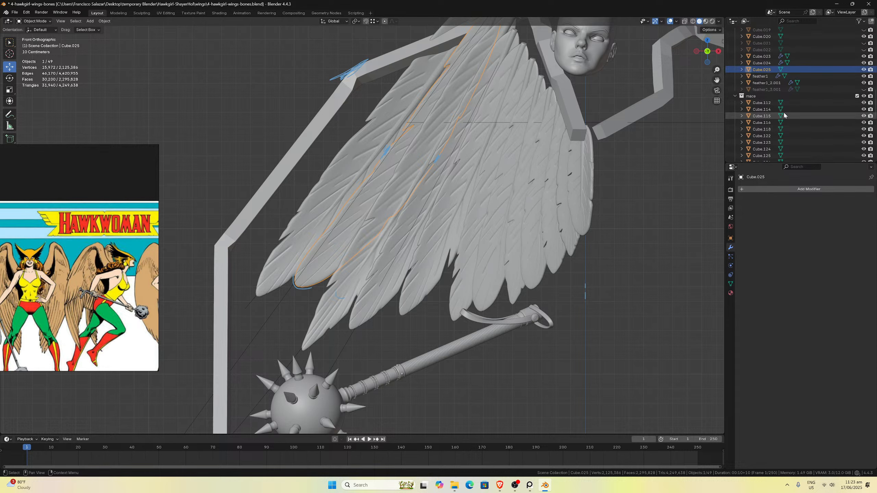
pyautogui.scroll(3, 784, 116)
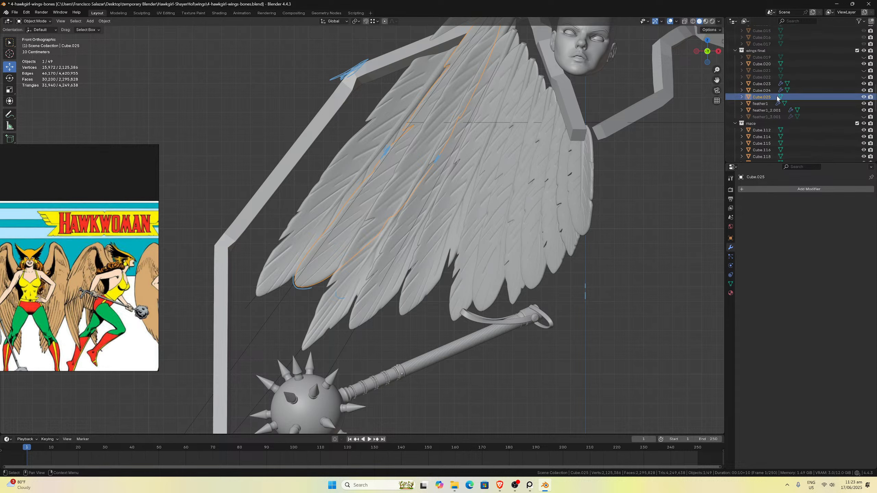
pyautogui.click(864, 116)
pyautogui.click(840, 115)
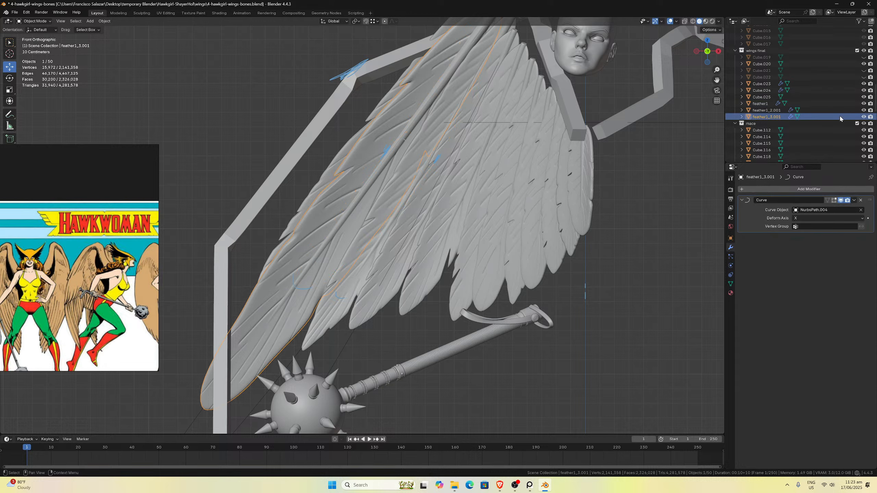
# Rotate all points of NurbsPath.004 by -2.26° in front view and shift them about 0.08 m in X and -0.05 m in Z.
pyautogui.scroll(-2, 547, 210)
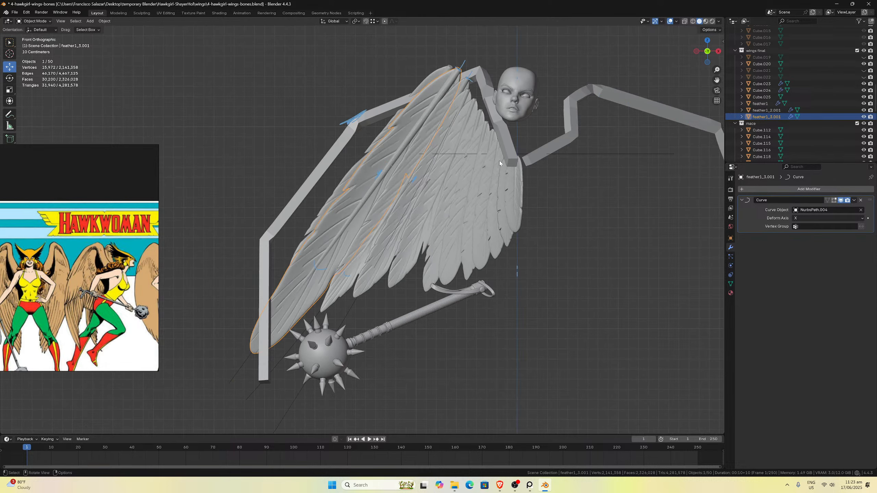
pyautogui.click(244, 363)
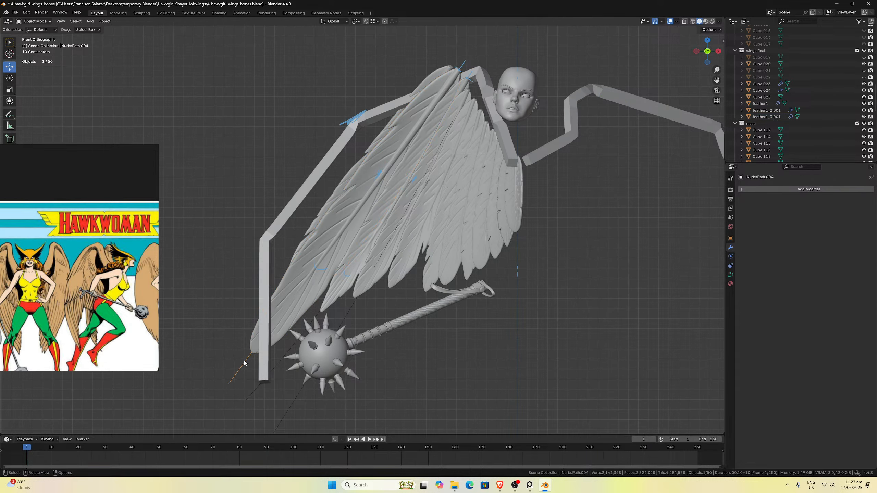
pyautogui.press('Tab')
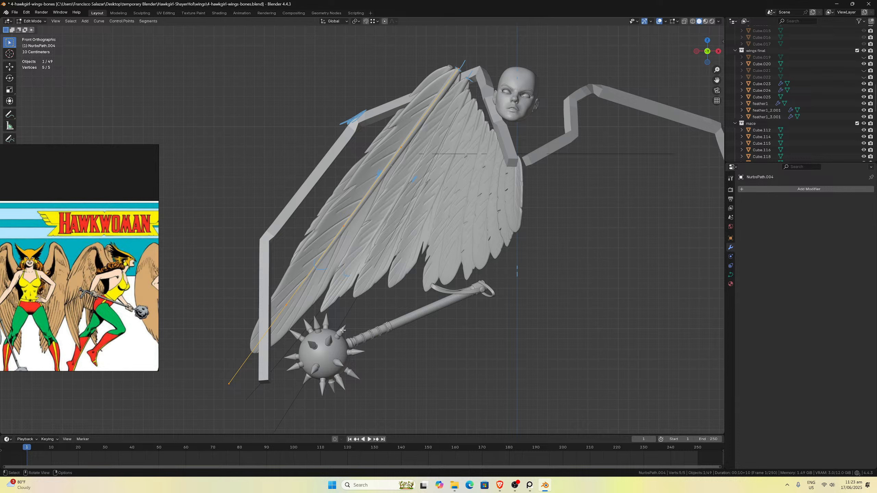
pyautogui.press('r')
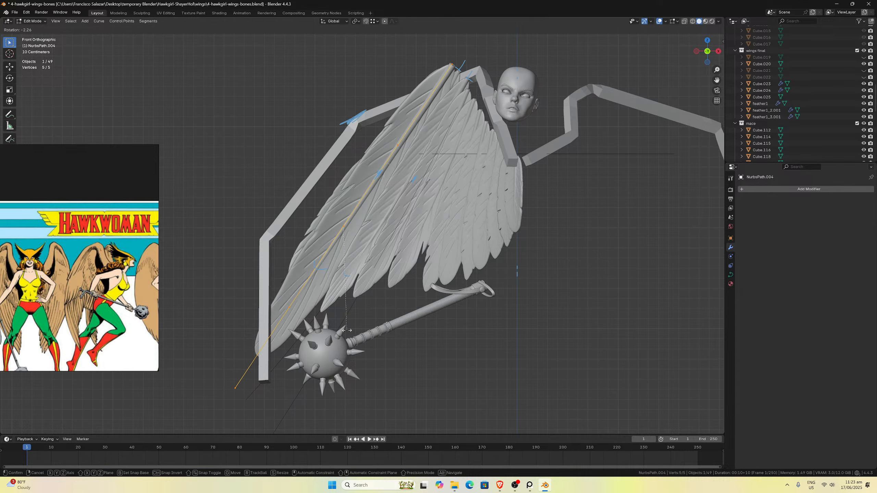
pyautogui.click(346, 330)
pyautogui.press('g')
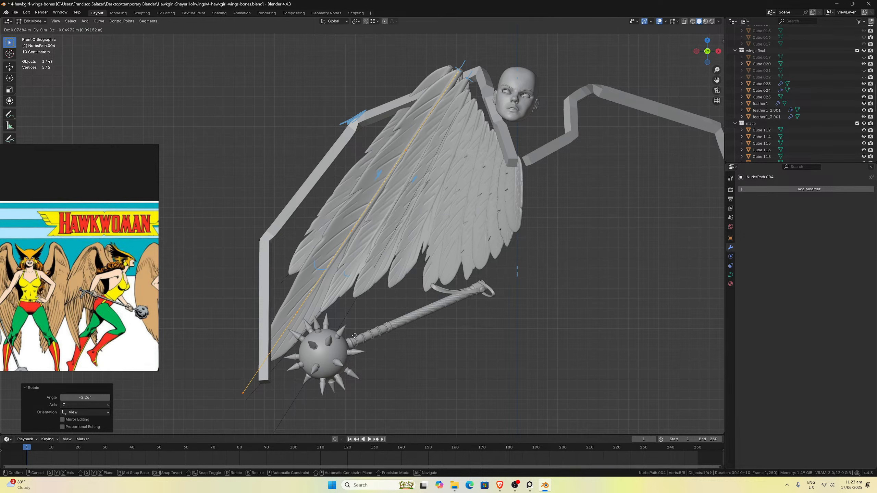
pyautogui.click(354, 335)
pyautogui.press('Tab')
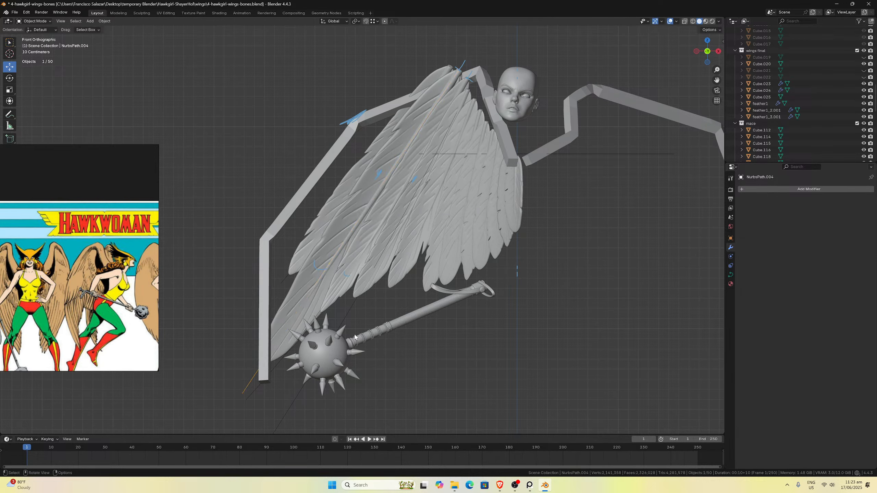
# Examine the undeformed mesh of feather1_3.001 at the world origin, end-on in side view and in perspective.
pyautogui.click(314, 308)
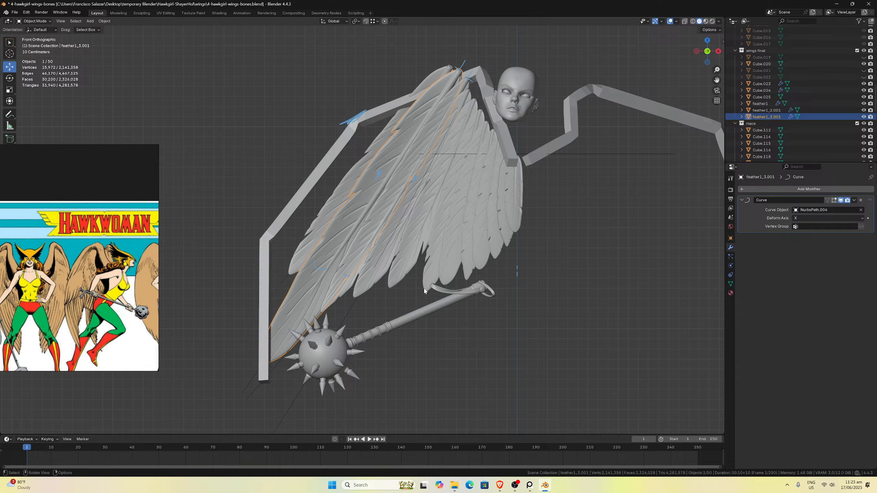
pyautogui.scroll(-3, 424, 291)
pyautogui.scroll(-2, 413, 303)
pyautogui.press('Tab')
pyautogui.moveTo(426, 326); pyautogui.dragTo(495, 306, button='middle')
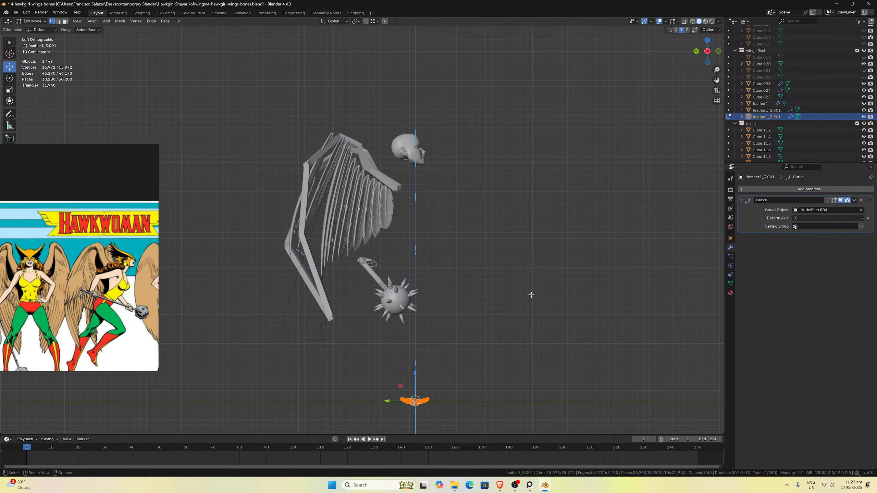
pyautogui.moveTo(717, 80); pyautogui.dragTo(671, 99)
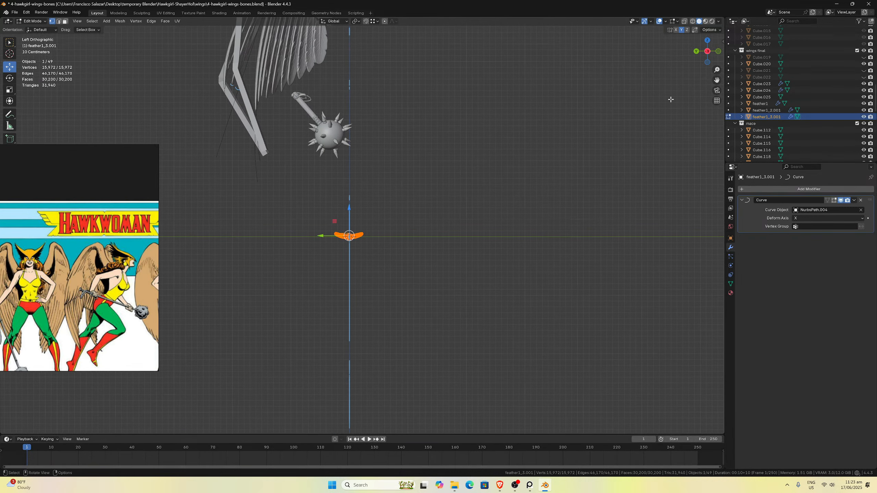
pyautogui.scroll(6, 491, 145)
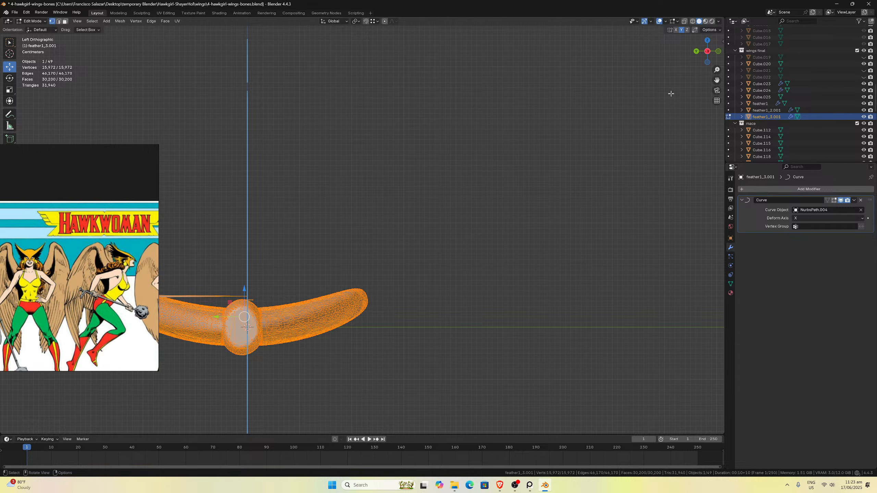
pyautogui.moveTo(717, 80); pyautogui.dragTo(826, 98)
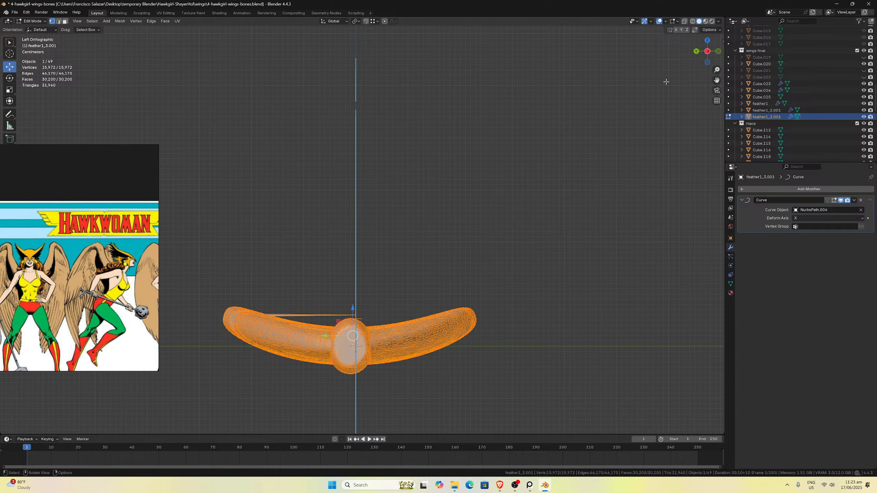
pyautogui.scroll(-1, 334, 279)
pyautogui.moveTo(333, 279); pyautogui.dragTo(411, 211, button='middle')
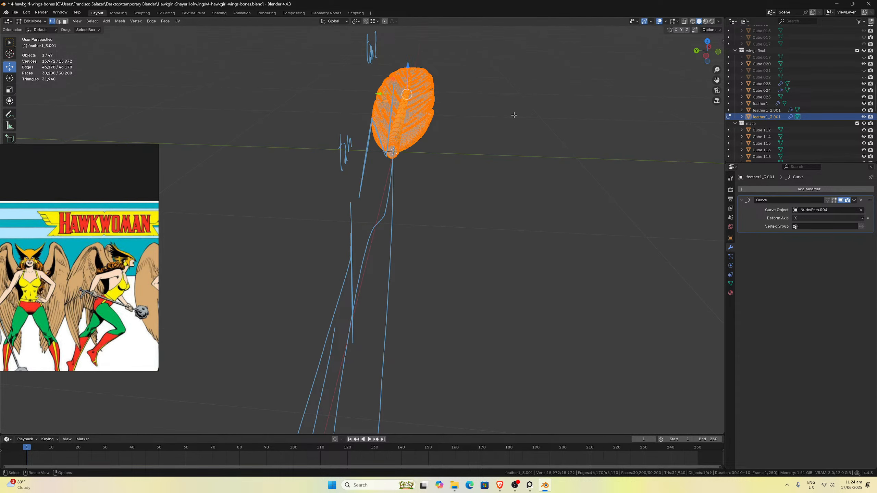
pyautogui.moveTo(609, 159); pyautogui.dragTo(657, 144, button='middle')
pyautogui.moveTo(711, 86); pyautogui.dragTo(507, 151, button='middle')
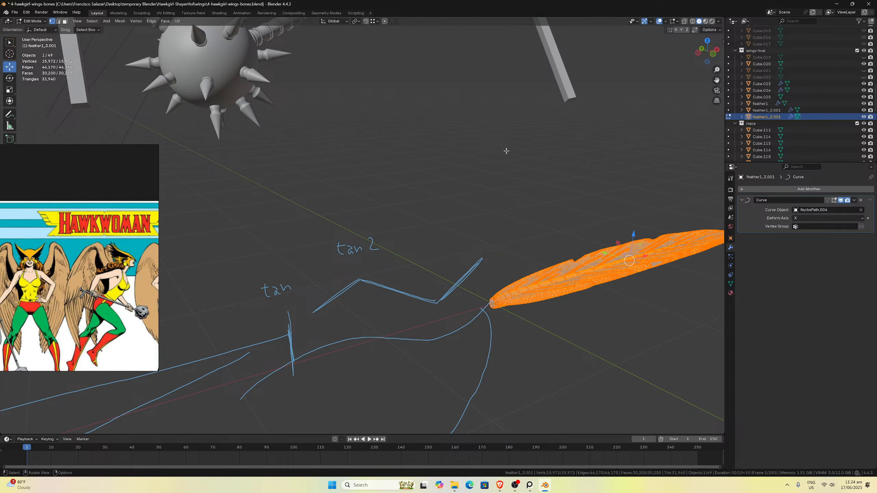
# Leave mesh editing and delete the feather1_3.001 object.
pyautogui.press('KP_3')
pyautogui.press('Tab')
pyautogui.moveTo(469, 247)
pyautogui.mouseDown(button='middle')
pyautogui.moveTo(430, 245)
pyautogui.moveTo(475, 236)
pyautogui.moveTo(438, 187)
pyautogui.moveTo(309, 138)
pyautogui.mouseUp(button='middle')
pyautogui.press('x')
pyautogui.click(465, 229)
# Examine the undeformed meshes of the wing feathers Cube.024 and feather1, viewing feather1 from above as well.
pyautogui.click(321, 137)
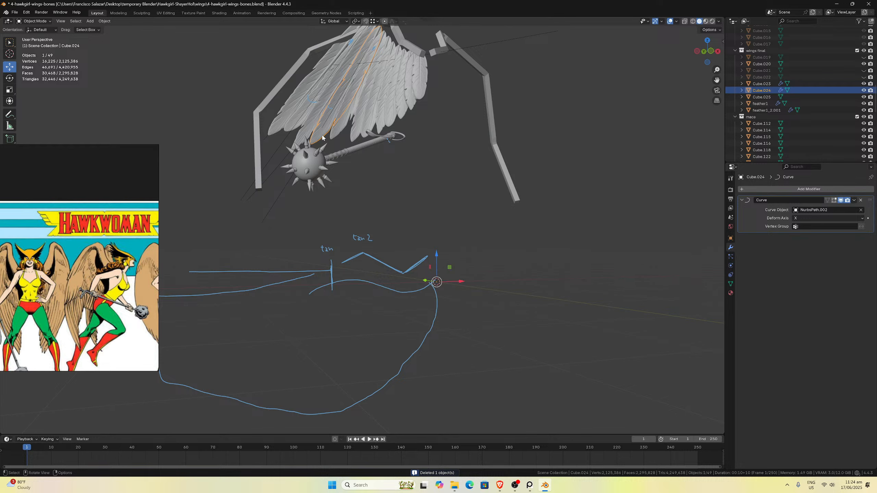
pyautogui.press('Tab')
pyautogui.moveTo(503, 188); pyautogui.dragTo(482, 244, button='middle')
pyautogui.press('Tab')
pyautogui.click(317, 108)
pyautogui.press('Tab')
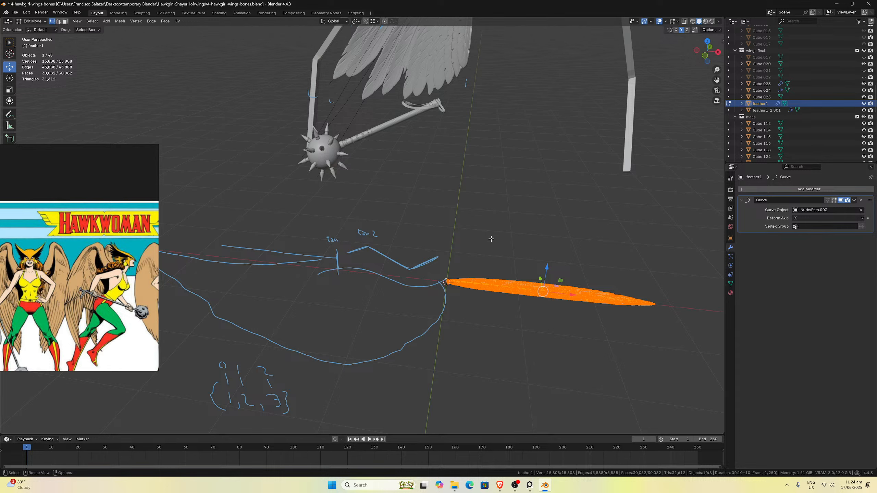
pyautogui.moveTo(501, 241); pyautogui.dragTo(506, 235, button='middle')
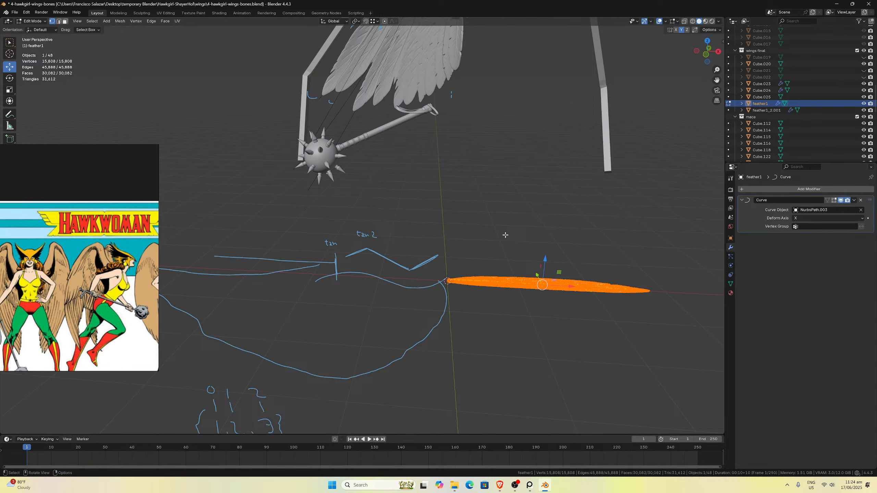
pyautogui.press('KP_7')
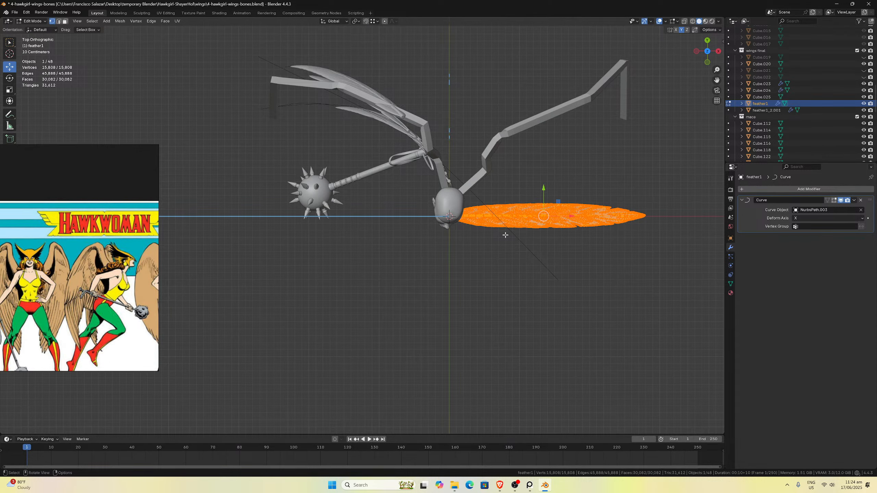
pyautogui.press('Tab')
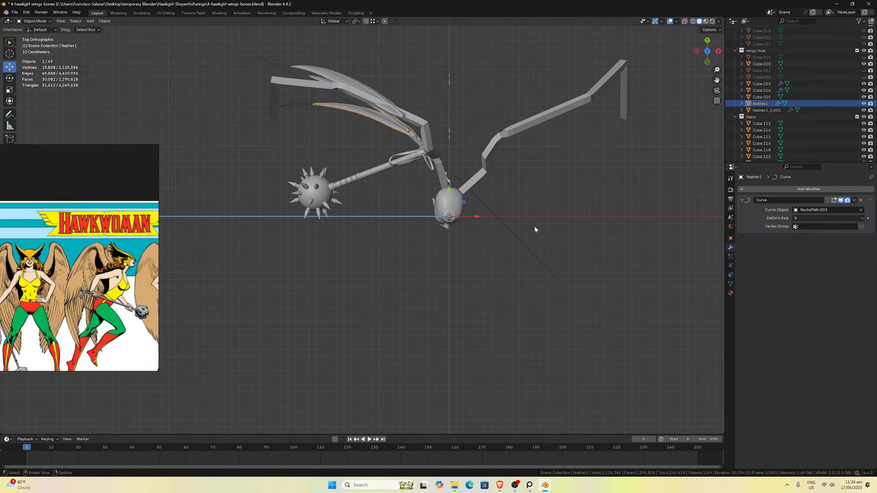
pyautogui.moveTo(534, 225)
pyautogui.mouseDown(button='middle')
pyautogui.moveTo(532, 202)
pyautogui.moveTo(490, 163)
pyautogui.mouseUp(button='middle')
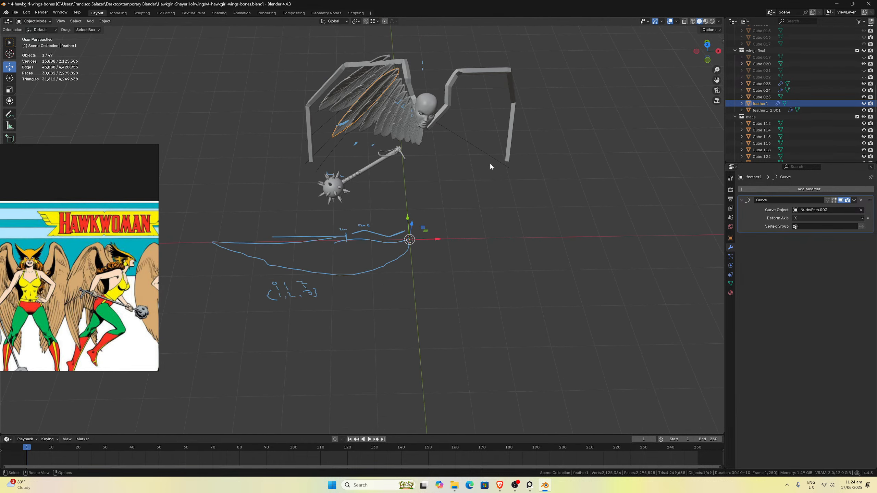
# Select feather1 on the wing and remove its Curve modifier so it lies straight at the origin.
pyautogui.click(328, 144)
pyautogui.click(347, 118)
pyautogui.click(864, 200)
pyautogui.keyDown('ctrl'); pyautogui.moveTo(459, 267); pyautogui.dragTo(395, 237, button='middle'); pyautogui.keyUp('ctrl')
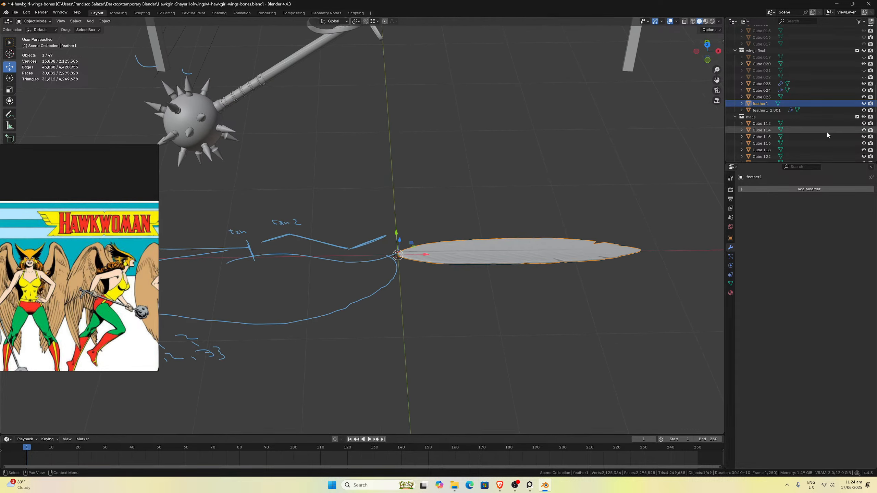
# Make the feathers1 collection visible with only feather1_1 shown, and select feather1_1.
pyautogui.scroll(-10, 826, 130)
pyautogui.scroll(2, 829, 125)
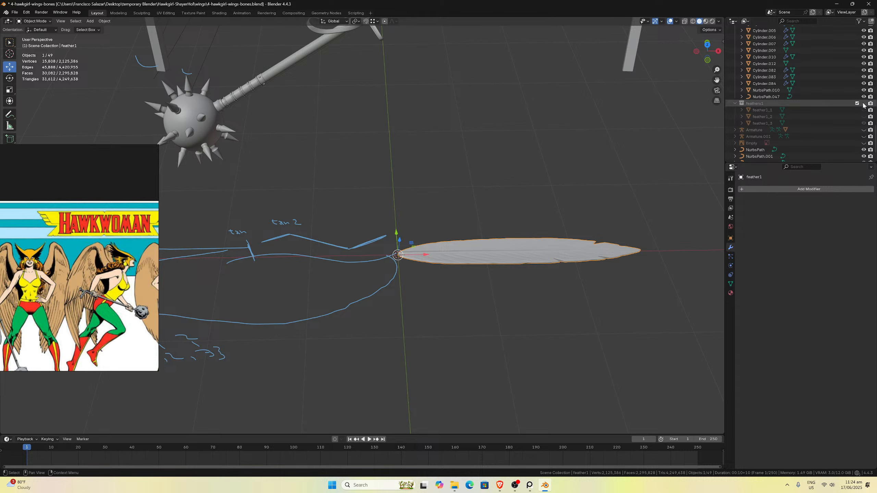
pyautogui.click(864, 123)
pyautogui.keyDown('ctrl'); pyautogui.click(864, 110); pyautogui.keyUp('ctrl')
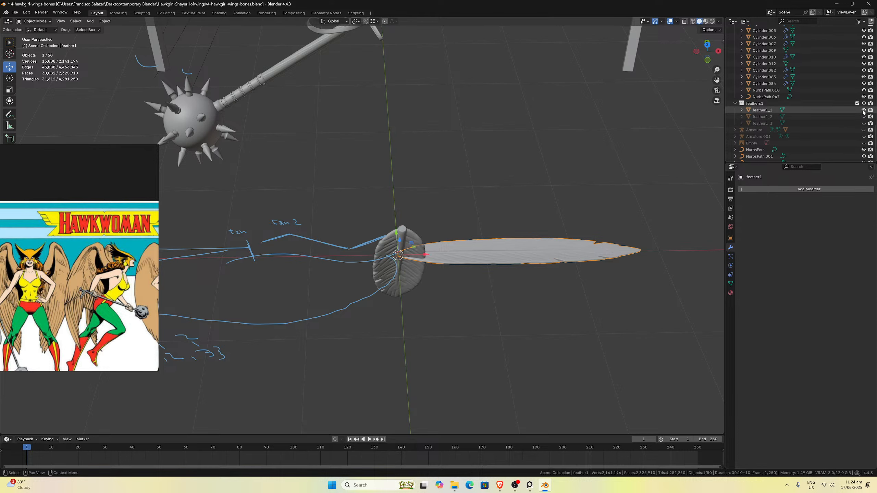
pyautogui.click(762, 110)
pyautogui.scroll(1, 399, 271)
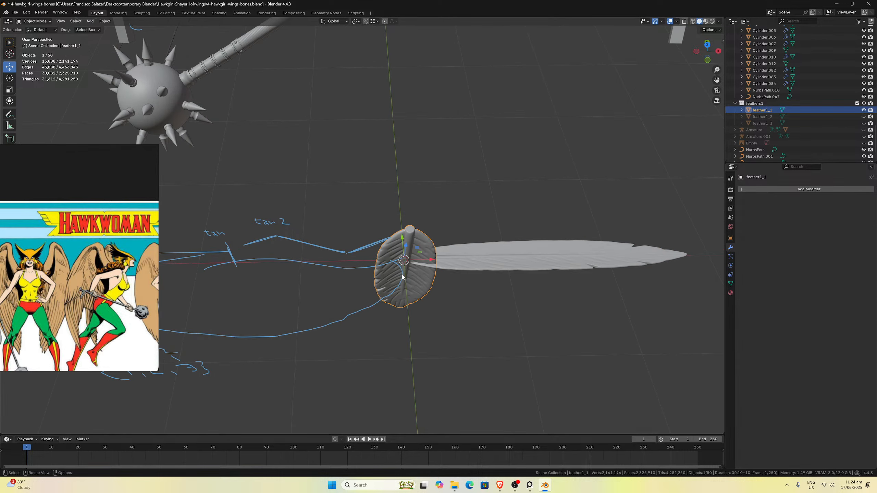
# Select feather1_1 at the origin and enter mesh editing with its whole mesh selected.
pyautogui.scroll(-6, 402, 278)
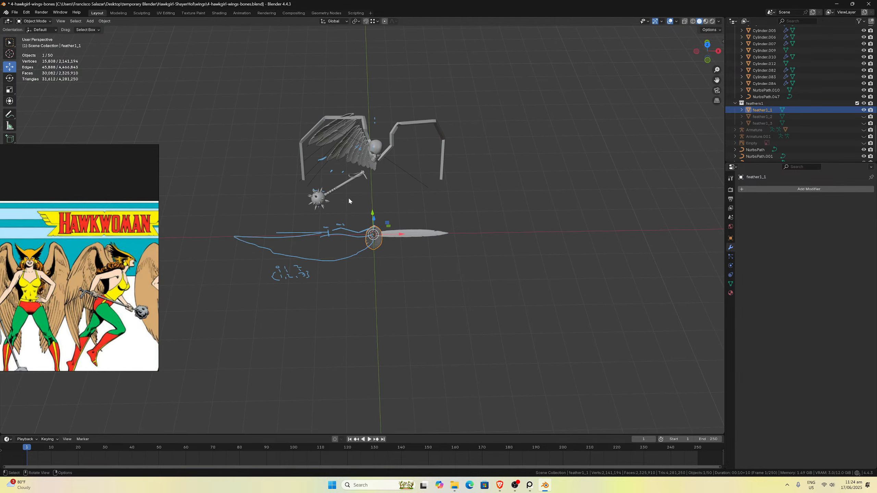
pyautogui.click(356, 153)
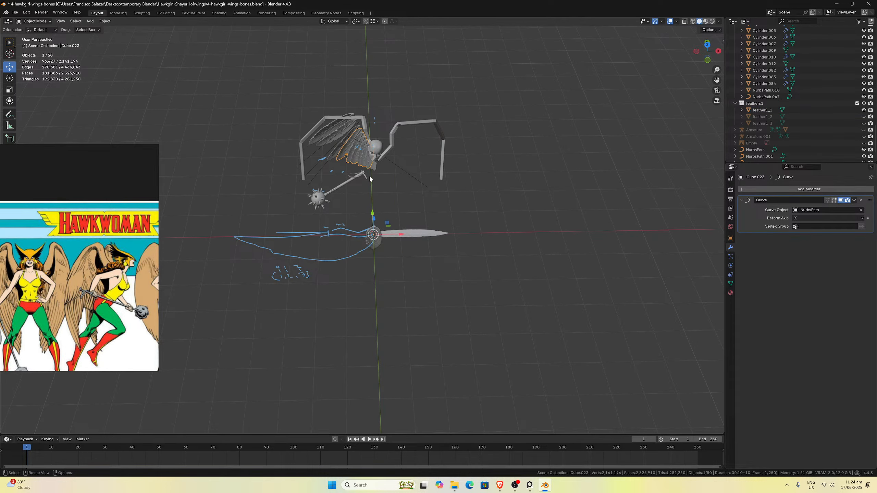
pyautogui.scroll(2, 382, 237)
pyautogui.scroll(2, 383, 237)
pyautogui.click(383, 237)
pyautogui.moveTo(382, 237); pyautogui.dragTo(411, 242, button='middle')
pyautogui.press('Tab')
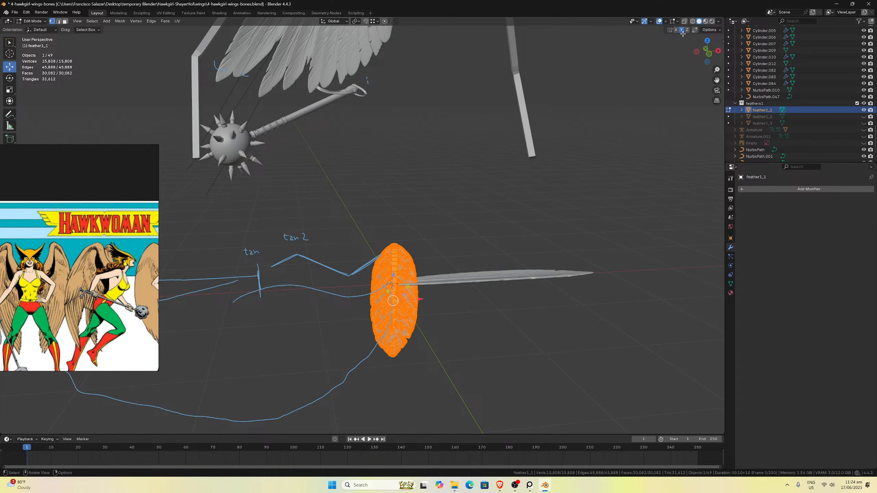
# Try to rotate the feather1_1 mesh about its own centre around the X axis.
pyautogui.scroll(2, 505, 266)
pyautogui.press('r')
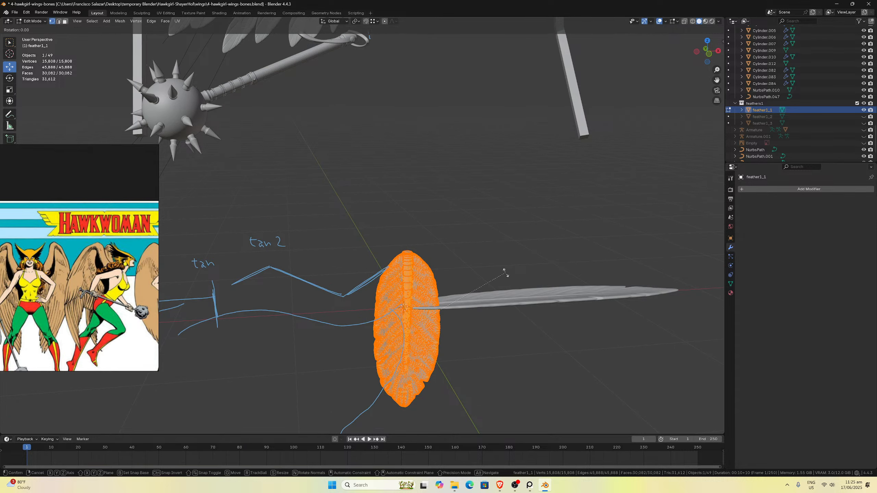
pyautogui.press('x')
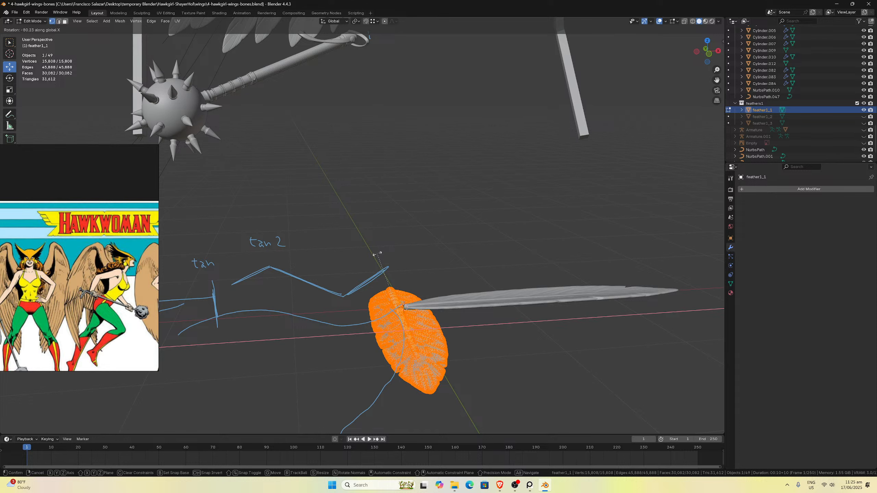
pyautogui.click(377, 254)
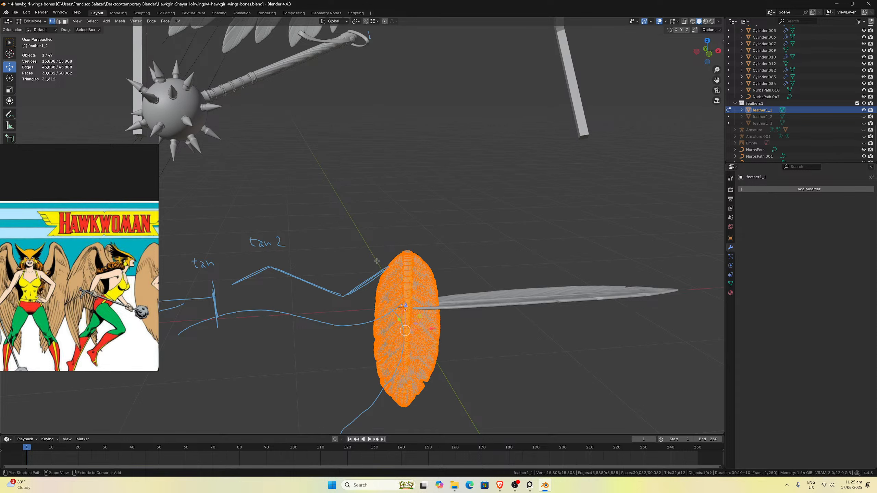
# Set the pivot point to the 3D Cursor and rotate the feather1_1 mesh -90° around the global X axis.
pyautogui.click(356, 22)
pyautogui.click(364, 45)
pyautogui.moveTo(452, 287); pyautogui.dragTo(394, 277, button='middle')
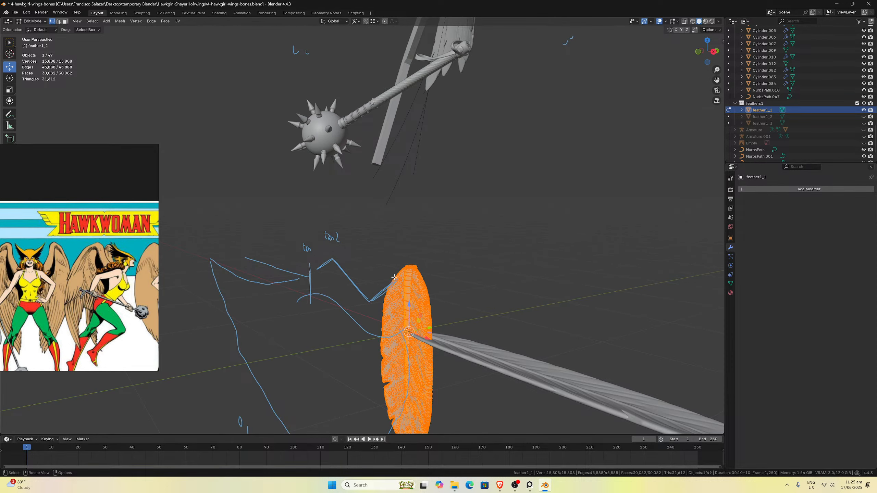
pyautogui.press('r')
pyautogui.press('x')
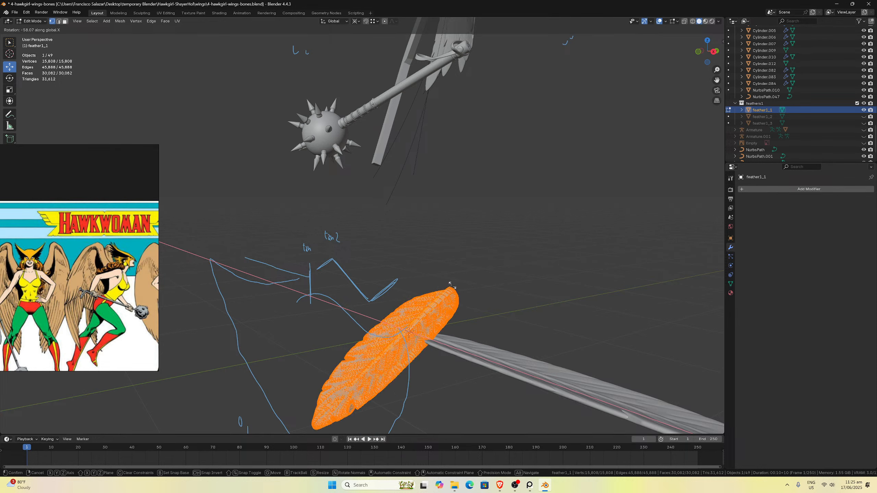
pyautogui.click(467, 306)
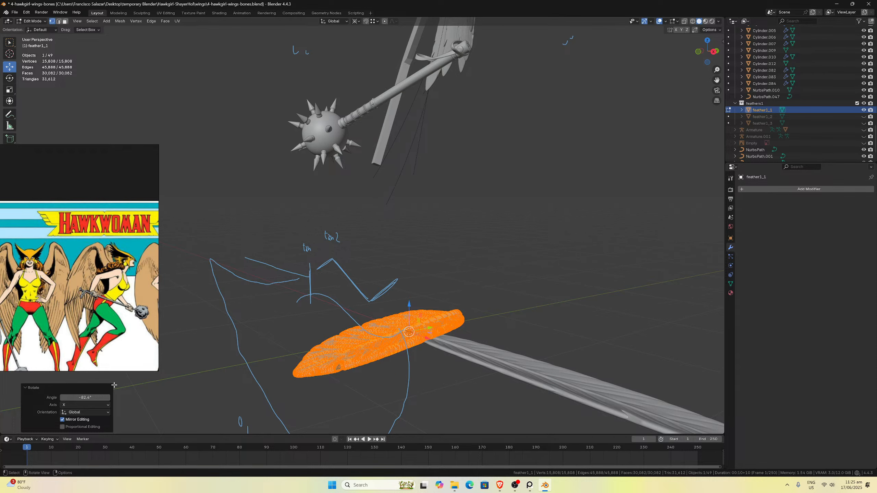
pyautogui.click(97, 397)
pyautogui.write('-')
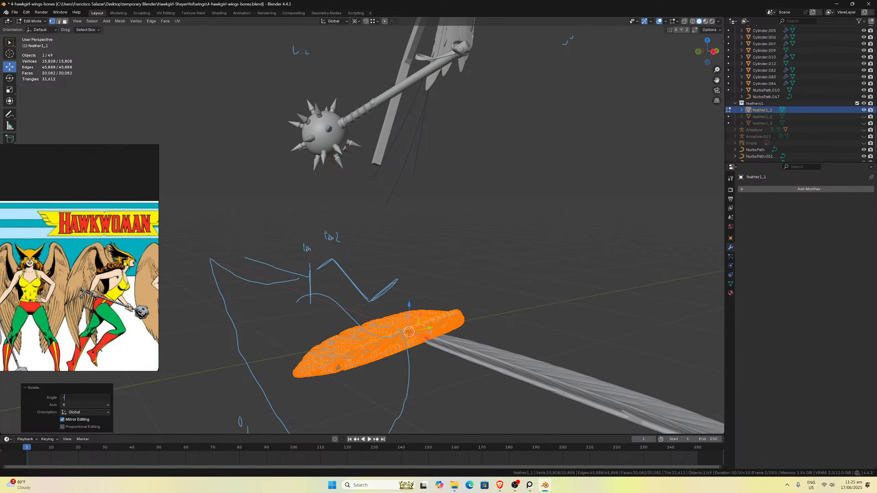
pyautogui.write('90')
pyautogui.press('Return')
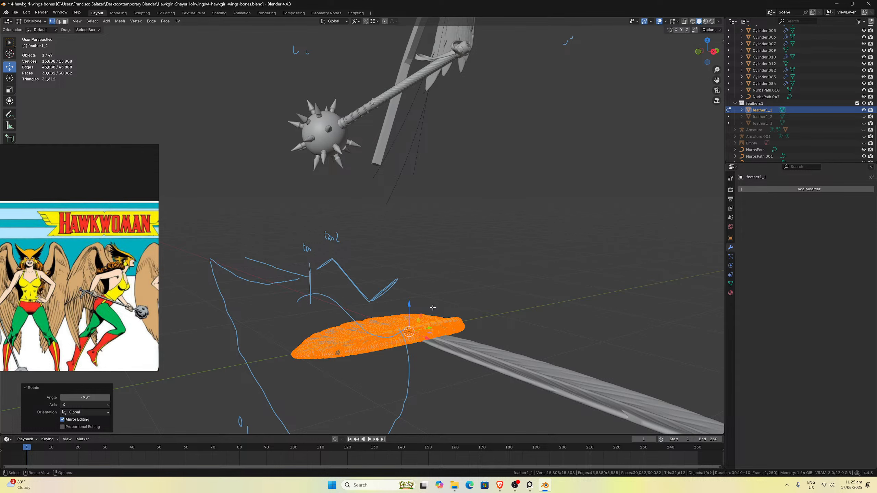
# Rotate the feather1_1 mesh 90° around the Z axis from the top view, pointing it along feather1.
pyautogui.press('KP_7')
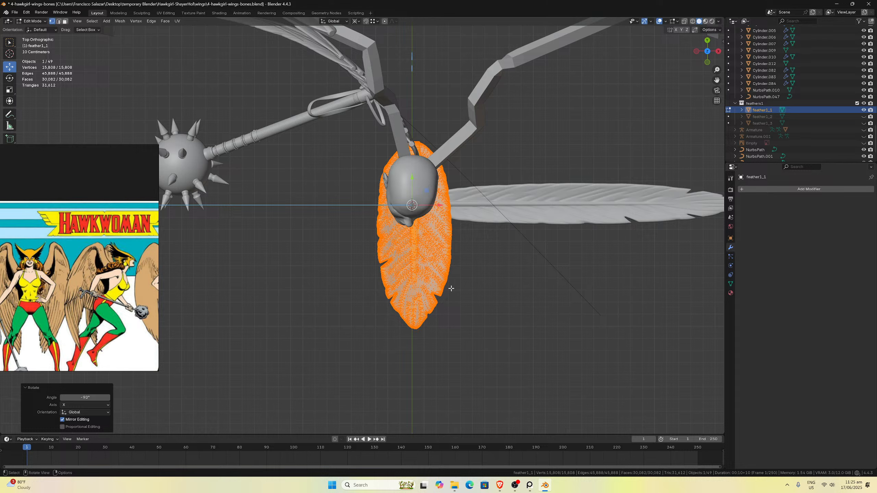
pyautogui.press('r')
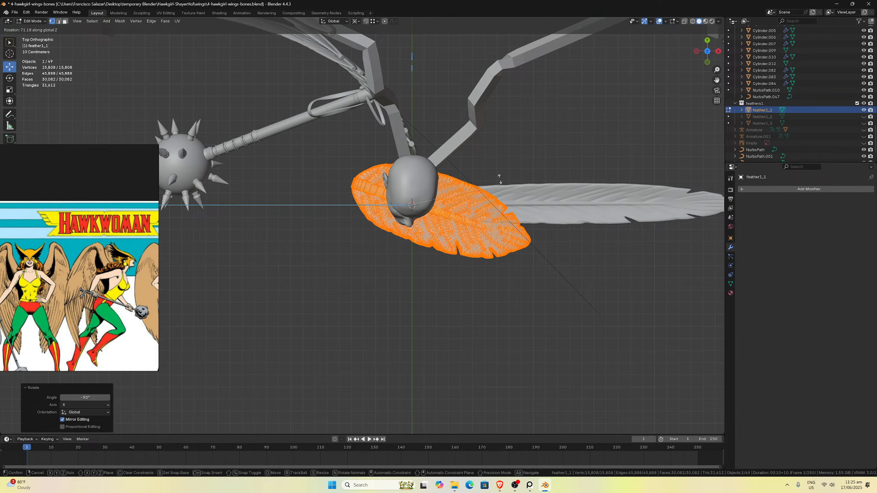
pyautogui.click(495, 151)
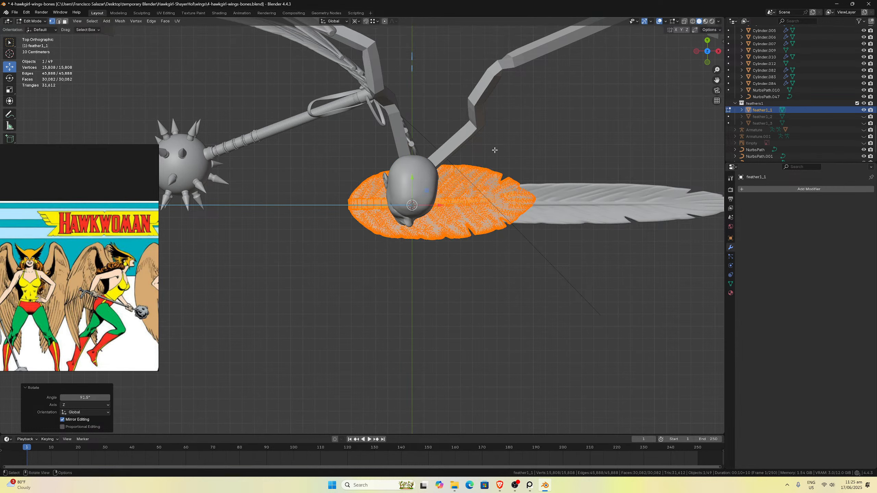
pyautogui.click(85, 397)
pyautogui.write('90')
pyautogui.press('Return')
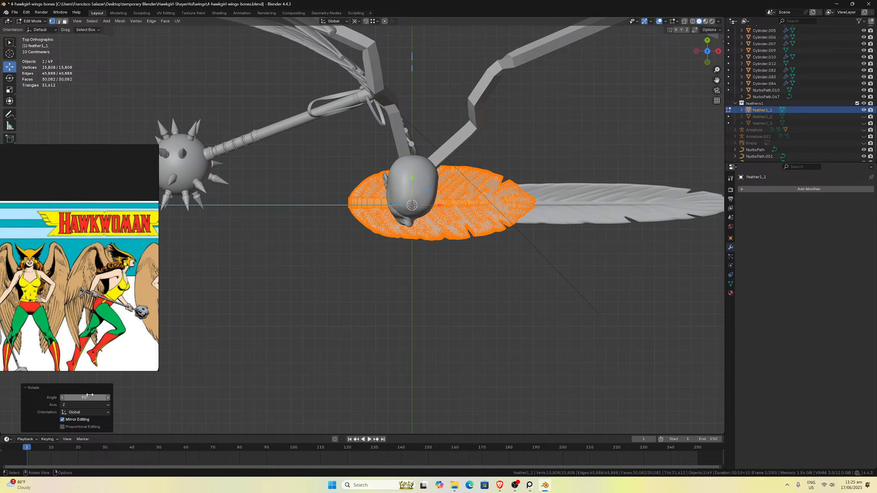
# Move the feather1_1 mesh about 0.52 m along X in front view, bringing its quill end to the origin.
pyautogui.press('KP_1')
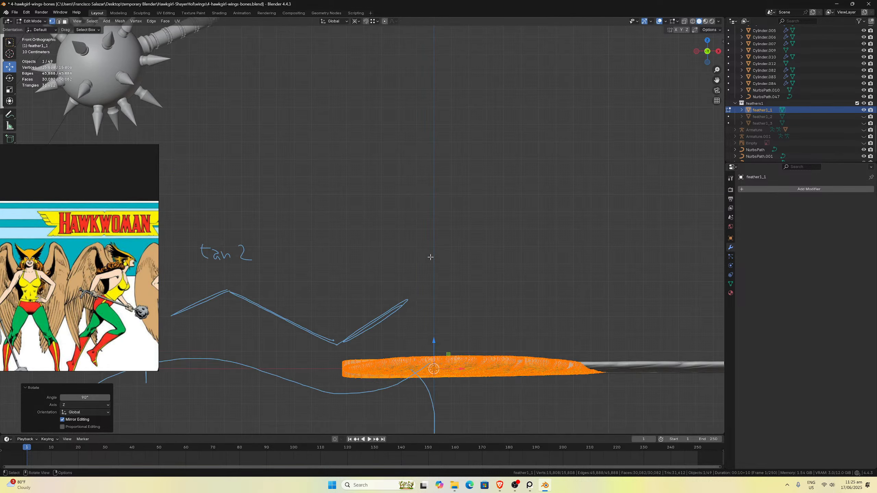
pyautogui.press('g')
pyautogui.press('x')
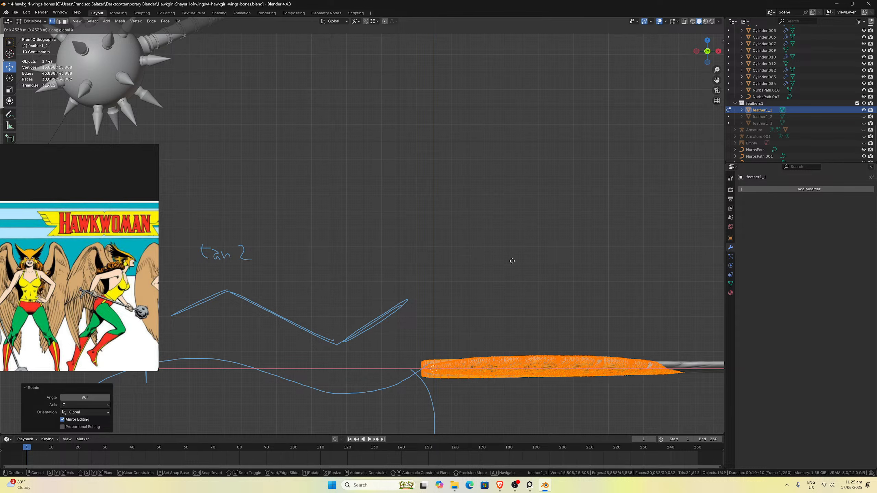
pyautogui.click(521, 263)
pyautogui.scroll(-3, 516, 283)
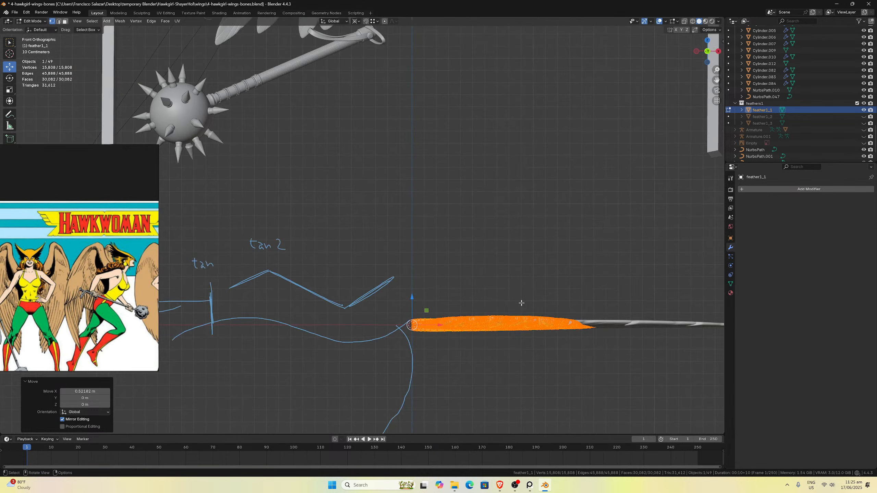
pyautogui.keyDown('shift'); pyautogui.moveTo(630, 212); pyautogui.dragTo(656, 161, button='middle'); pyautogui.keyUp('shift')
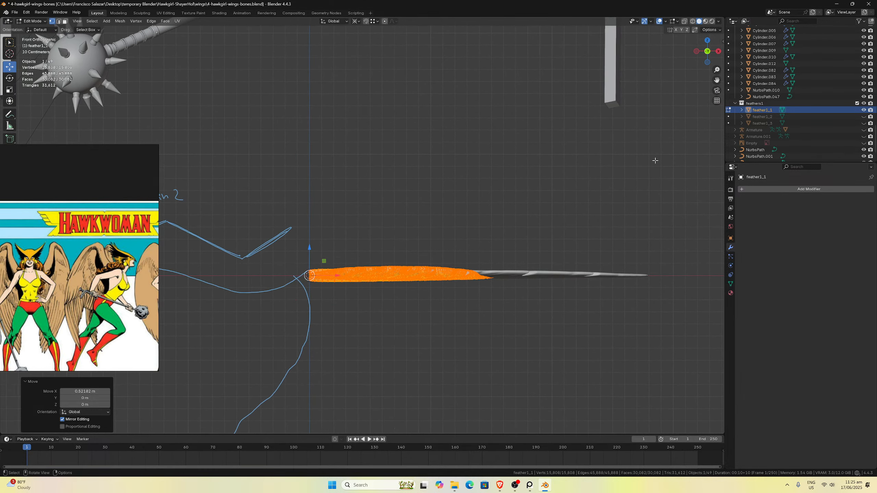
# Hide feather1 and examine the quill end of feather1_1 at the origin in mesh editing from the front.
pyautogui.press('Tab')
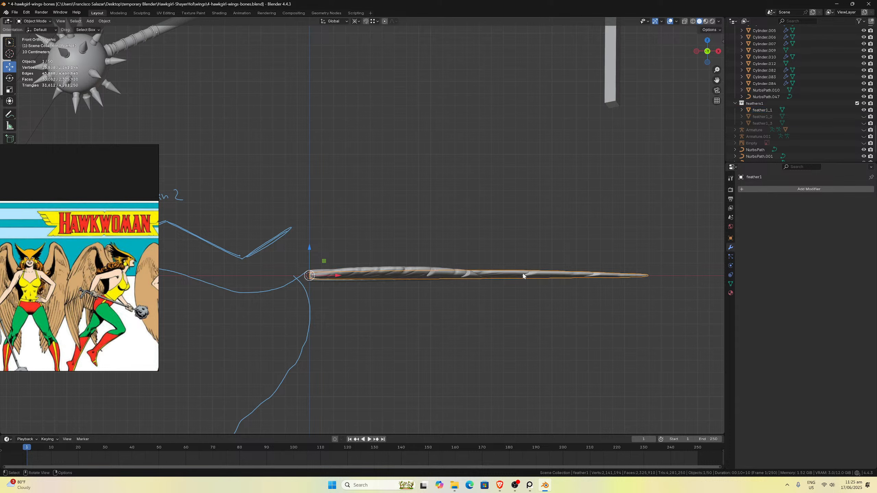
pyautogui.press('h')
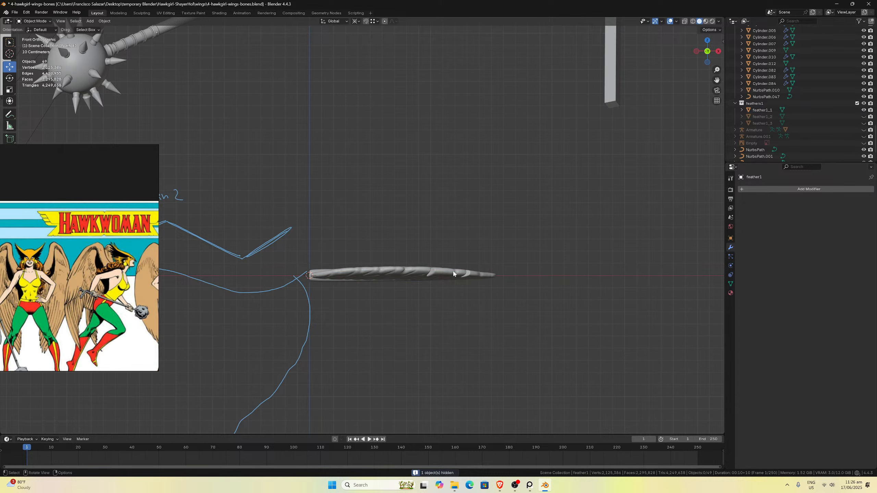
pyautogui.scroll(2, 368, 293)
pyautogui.click(368, 293)
pyautogui.scroll(1, 338, 300)
pyautogui.press('Tab')
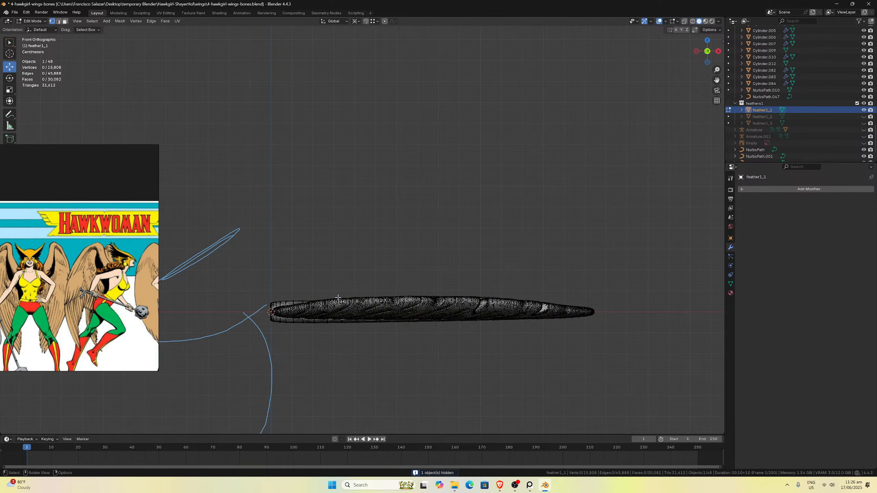
pyautogui.scroll(1, 312, 307)
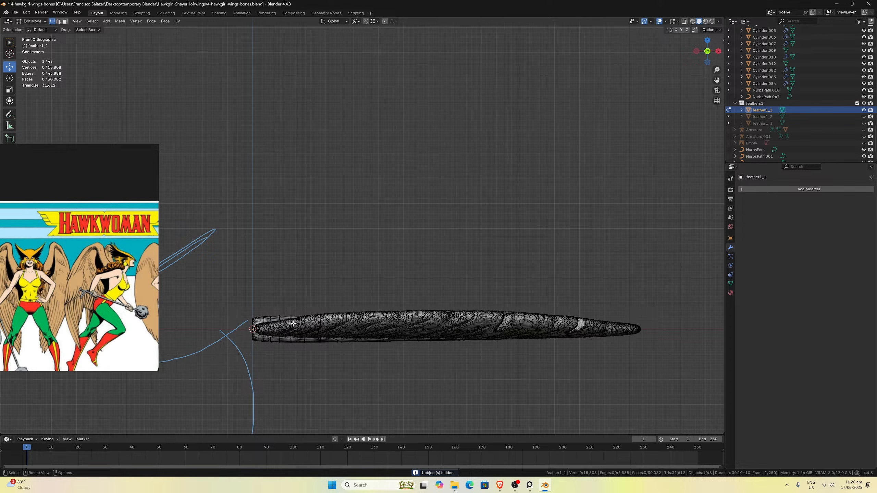
pyautogui.moveTo(717, 80); pyautogui.dragTo(791, 4)
pyautogui.scroll(3, 474, 173)
pyautogui.scroll(-2, 468, 190)
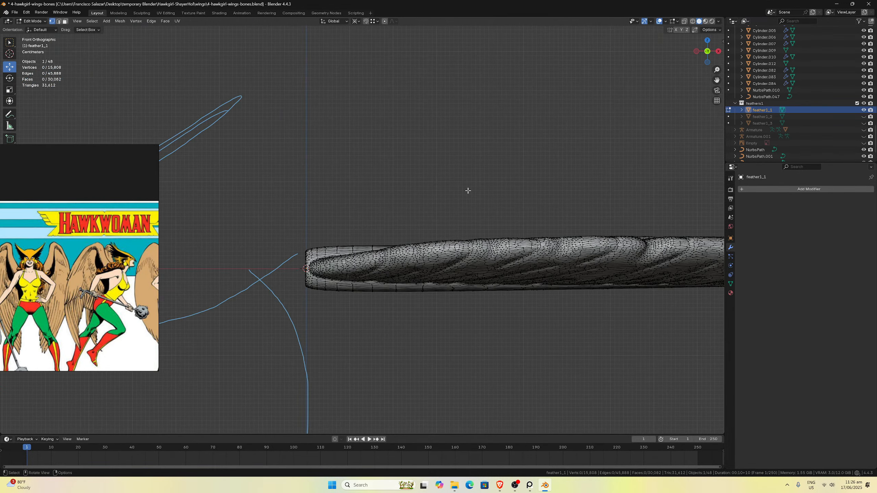
pyautogui.scroll(-4, 512, 171)
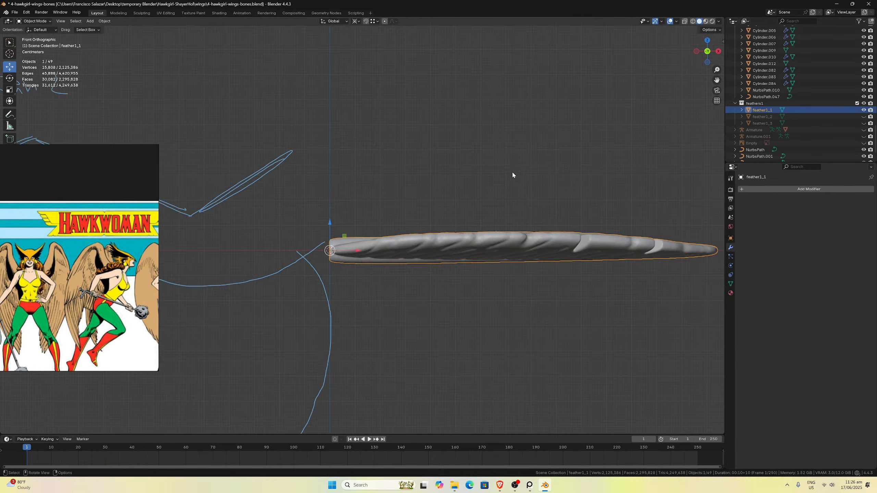
pyautogui.press('Tab')
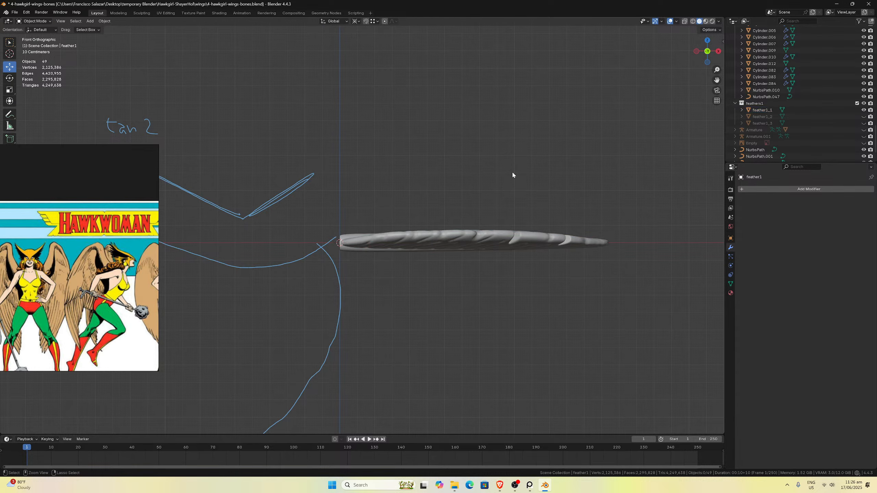
# Select the whole feather1_1 mesh and move it about 0.0046 m along X near the origin.
pyautogui.scroll(4, 450, 245)
pyautogui.click(393, 243)
pyautogui.scroll(5, 392, 240)
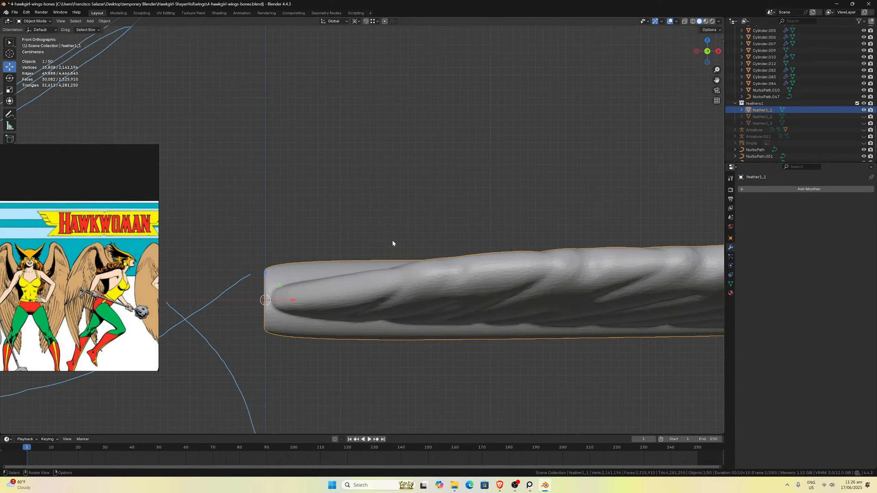
pyautogui.press('Tab')
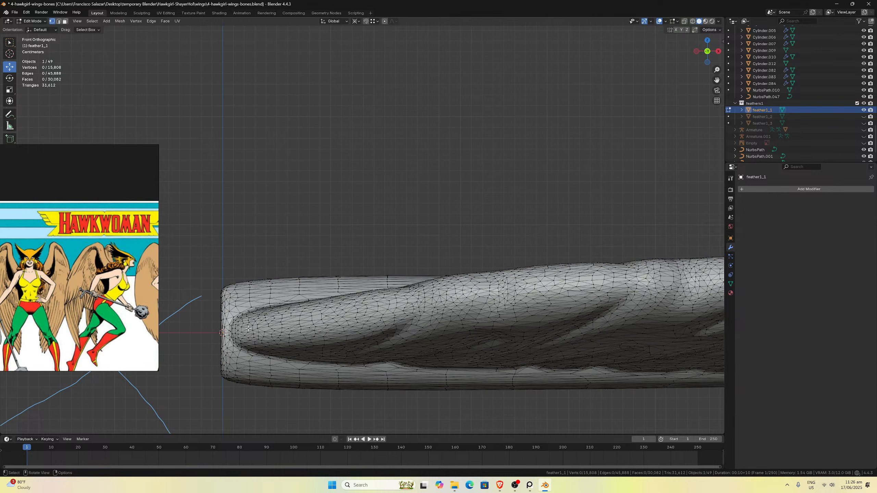
pyautogui.scroll(1, 247, 329)
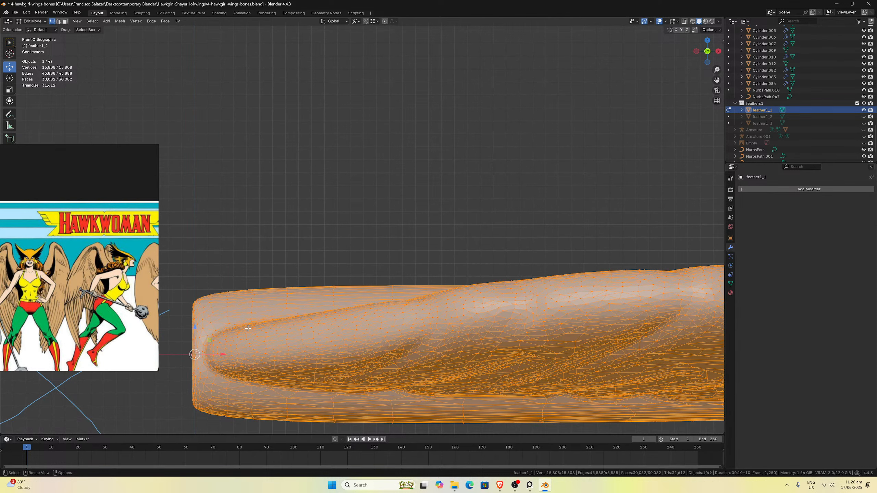
pyautogui.press('g')
pyautogui.press('x')
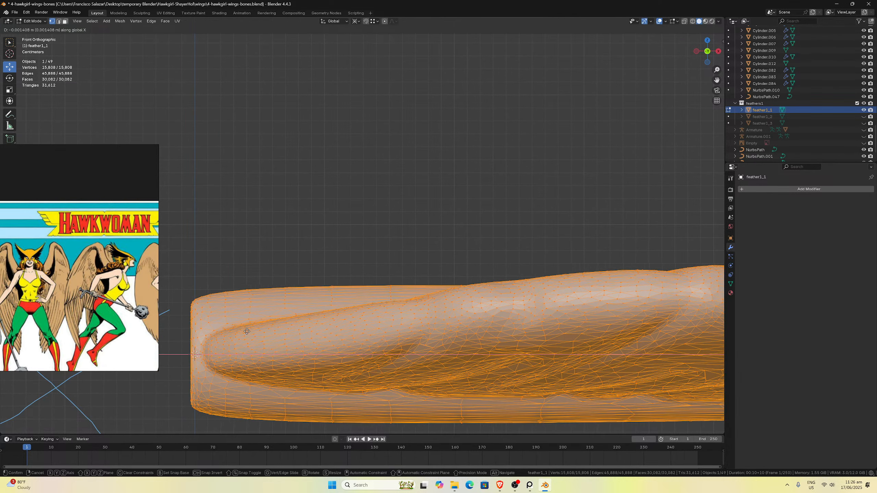
pyautogui.click(215, 347)
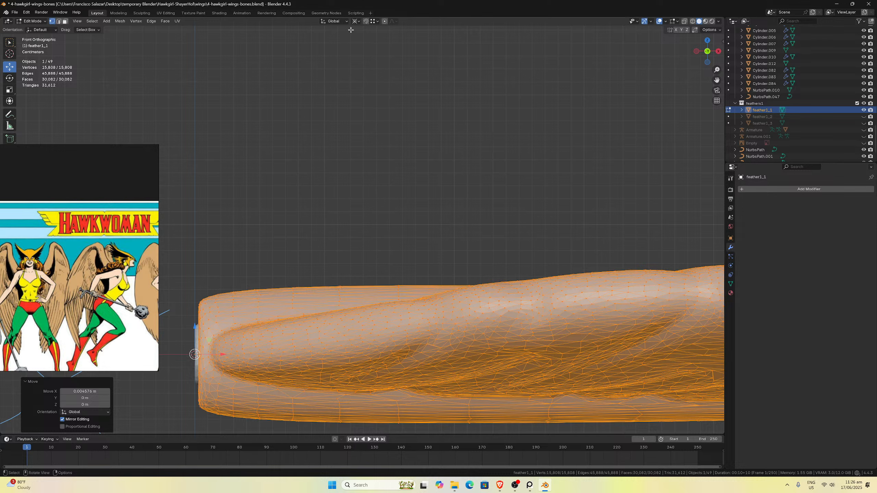
# Enable snapping and move the feather1_1 mesh about -0.0026 m along X so its quill end meets the origin.
pyautogui.click(365, 21)
pyautogui.hotkey('shift', 'v')
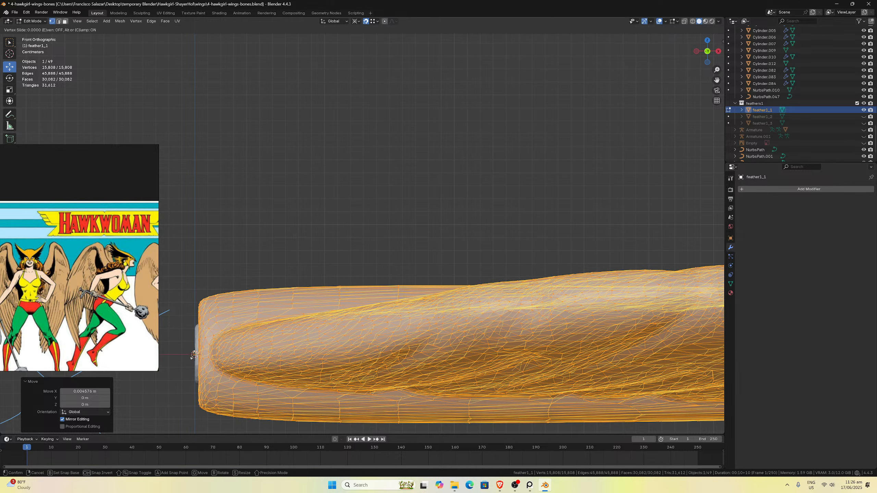
pyautogui.rightClick(194, 354)
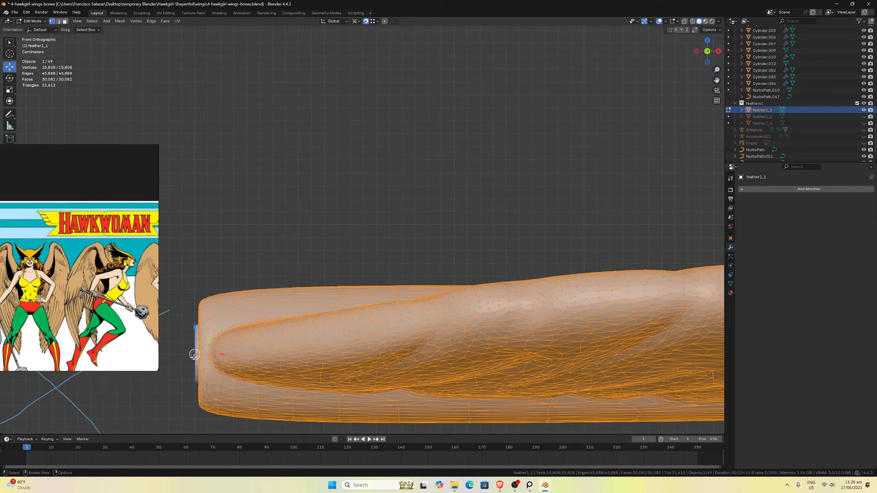
pyautogui.press('g')
pyautogui.press('x')
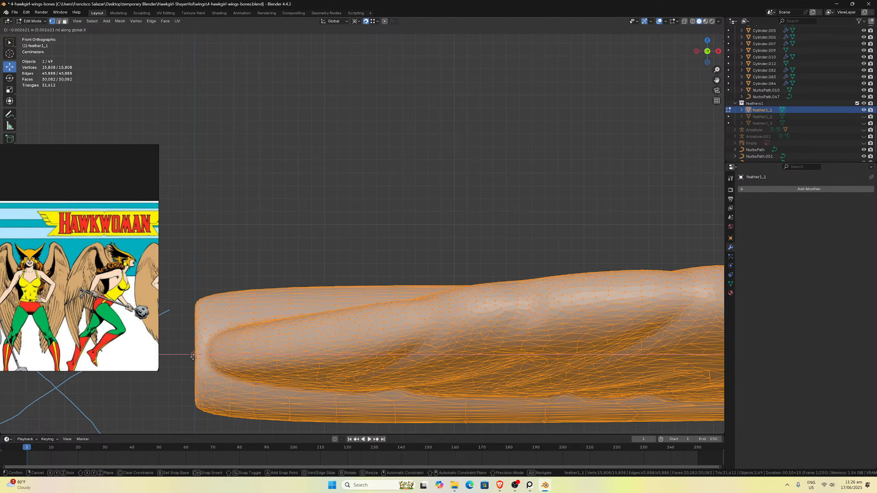
pyautogui.click(195, 355)
pyautogui.scroll(2, 207, 349)
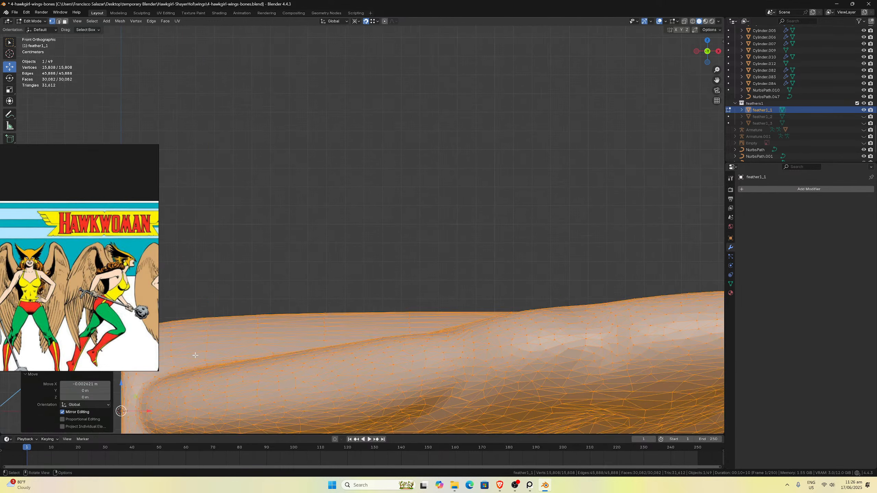
# Scale the feather1_1 mesh by about 1.805 along X in top view, matching feather1's tip length from the origin.
pyautogui.scroll(-4, 224, 339)
pyautogui.press('Tab')
pyautogui.moveTo(262, 316)
pyautogui.mouseDown(button='middle')
pyautogui.moveTo(477, 232)
pyautogui.moveTo(480, 248)
pyautogui.mouseUp(button='middle')
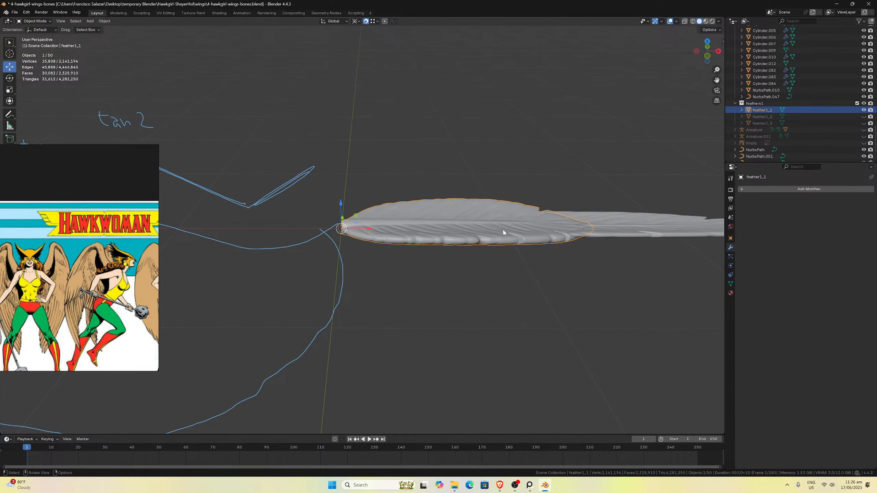
pyautogui.press('KP_7')
pyautogui.scroll(-3, 511, 225)
pyautogui.press('Tab')
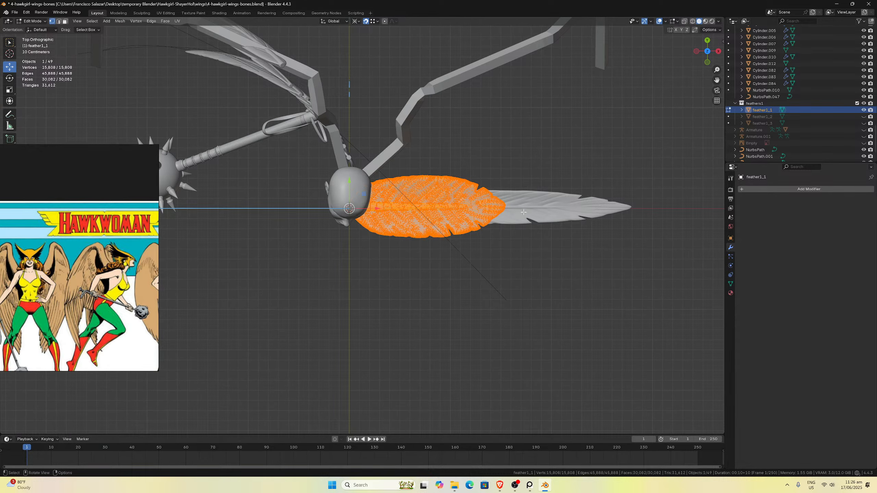
pyautogui.press('s')
pyautogui.press('x')
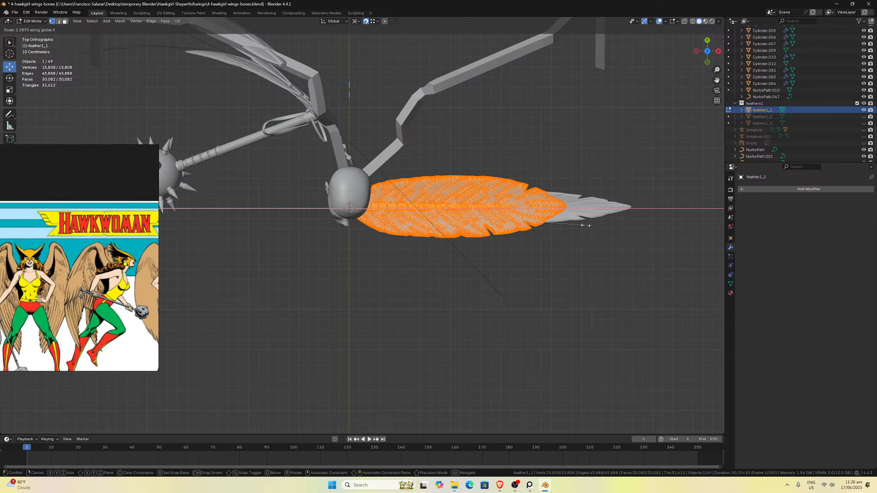
pyautogui.click(656, 225)
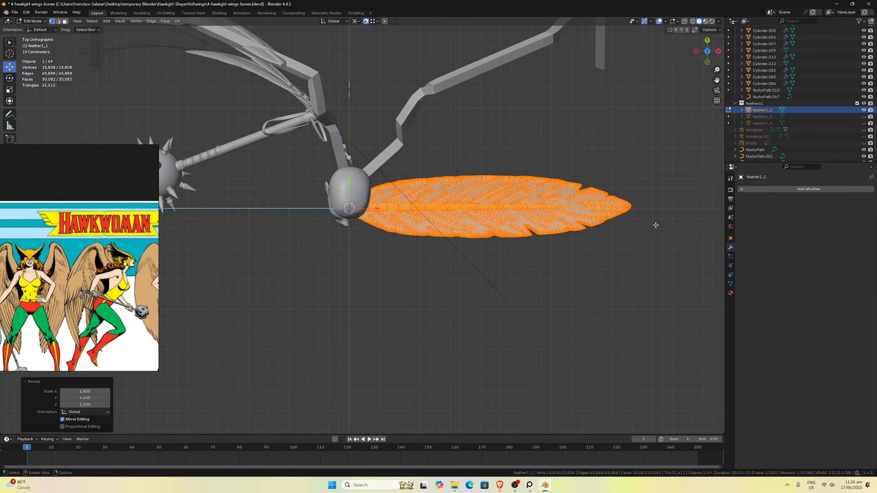
# Scale the feather1_1 mesh by 0.560 along Y to narrow it to about the width of feather1.
pyautogui.press('s')
pyautogui.press('y')
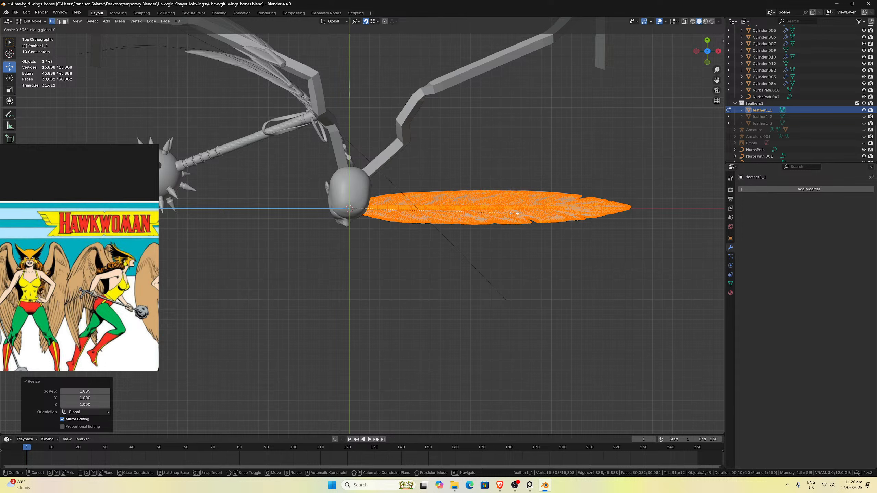
pyautogui.click(520, 214)
# Scale the feather1_1 mesh by 0.573 along Z in left view to thin its thickness.
pyautogui.moveTo(416, 228); pyautogui.dragTo(513, 164, button='middle')
pyautogui.press('ctrl+KP_3')
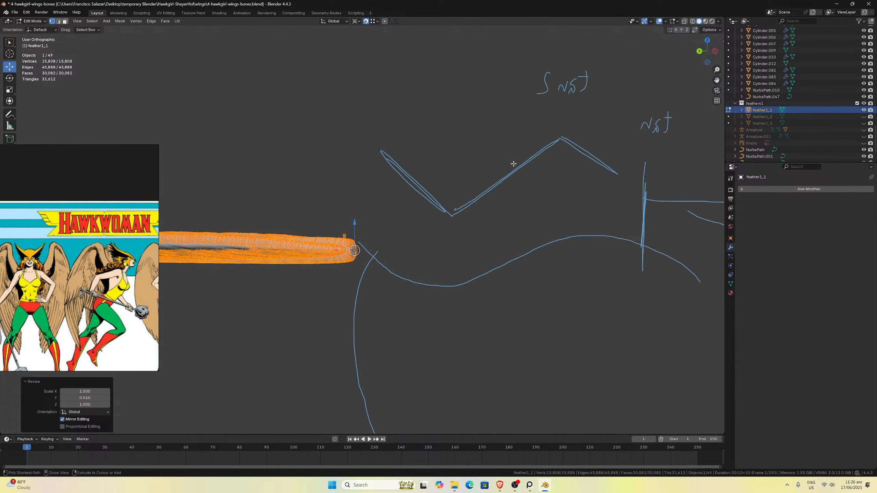
pyautogui.scroll(5, 461, 192)
pyautogui.keyDown('shift'); pyautogui.moveTo(442, 207); pyautogui.dragTo(440, 207, button='middle'); pyautogui.keyUp('shift')
pyautogui.press('s')
pyautogui.press('z')
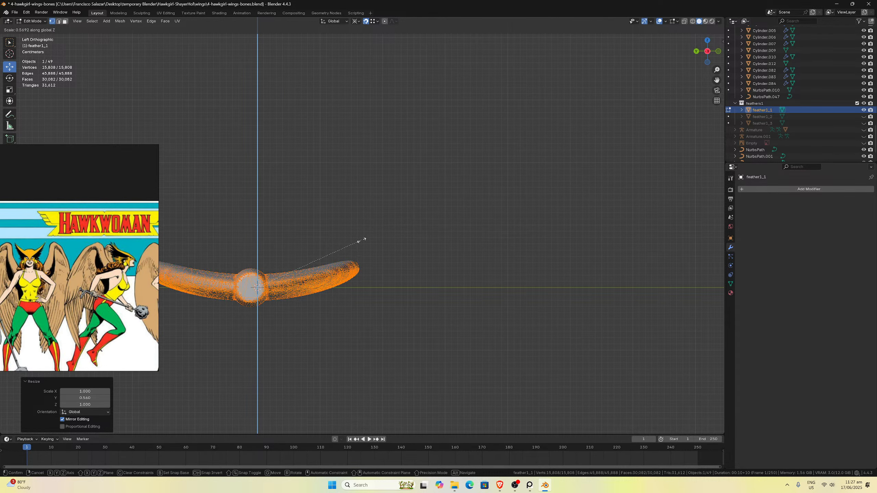
pyautogui.click(362, 240)
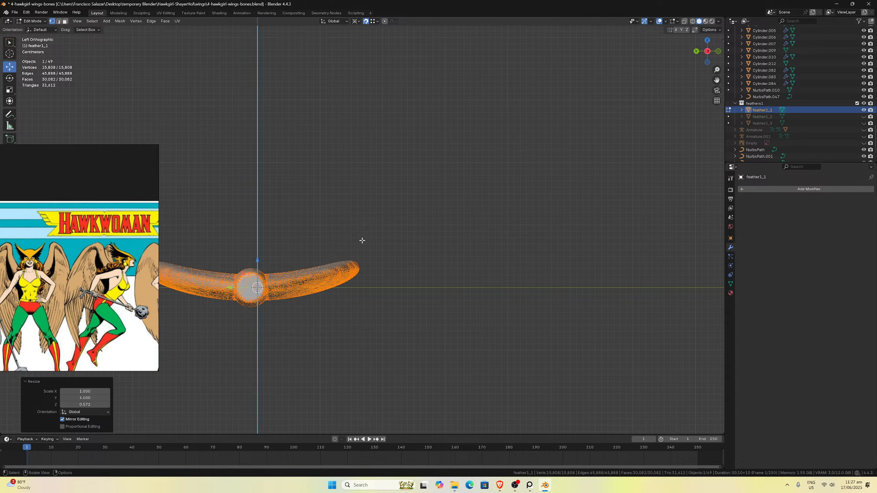
# Leave mesh editing and add a Curve modifier to feather1_1, picking NurbsPath.003 in the wing as its curve object.
pyautogui.press('Tab')
pyautogui.scroll(-5, 362, 239)
pyautogui.moveTo(409, 247); pyautogui.dragTo(360, 256, button='middle')
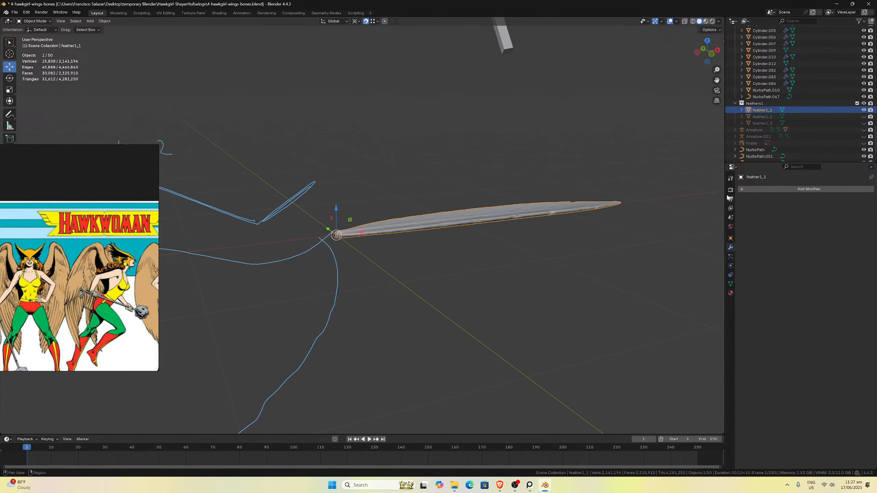
pyautogui.click(741, 189)
pyautogui.moveTo(743, 190)
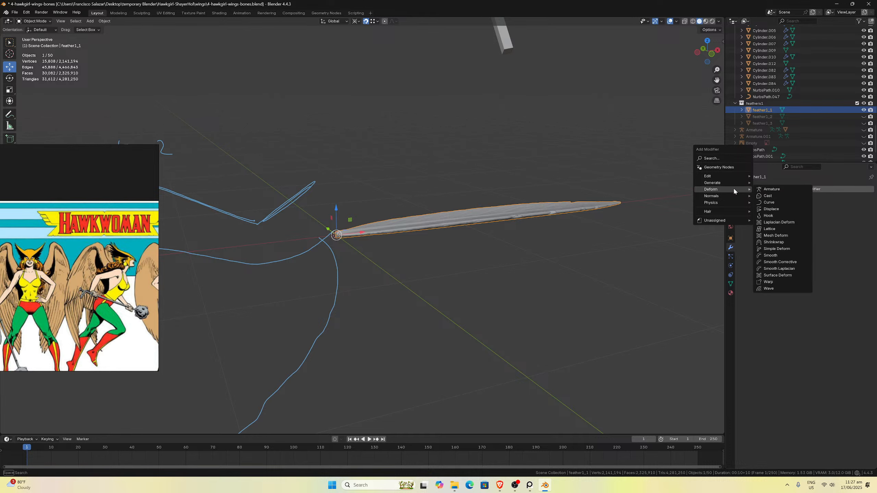
pyautogui.click(769, 202)
pyautogui.scroll(-3, 554, 179)
pyautogui.scroll(-3, 554, 180)
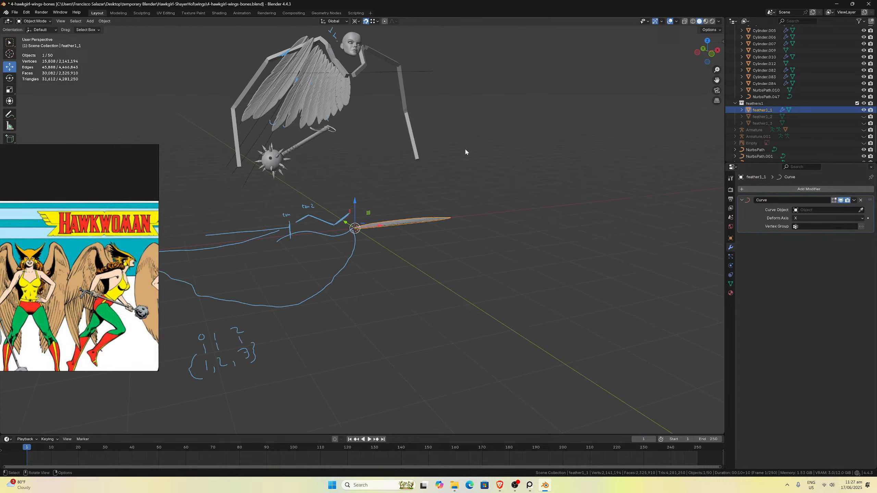
pyautogui.click(861, 210)
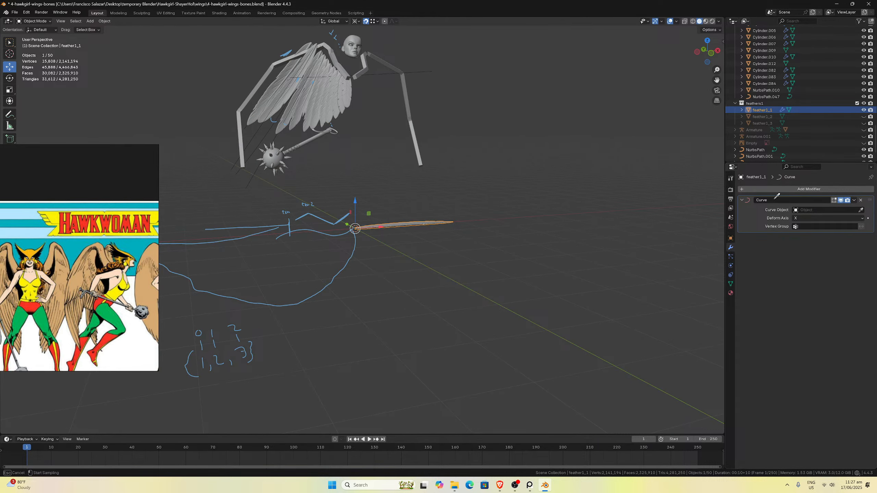
pyautogui.click(299, 131)
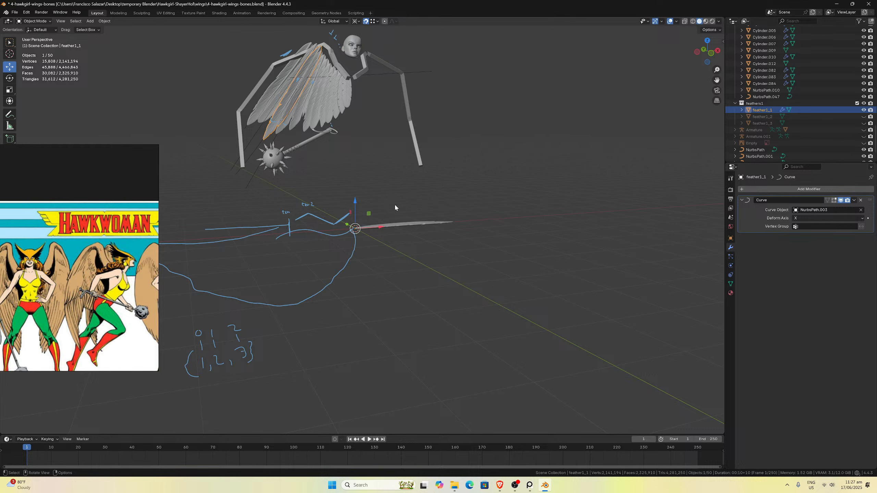
# Delete the feather1 object at the origin, select the wing feather Cube.025 and save the file.
pyautogui.click(413, 228)
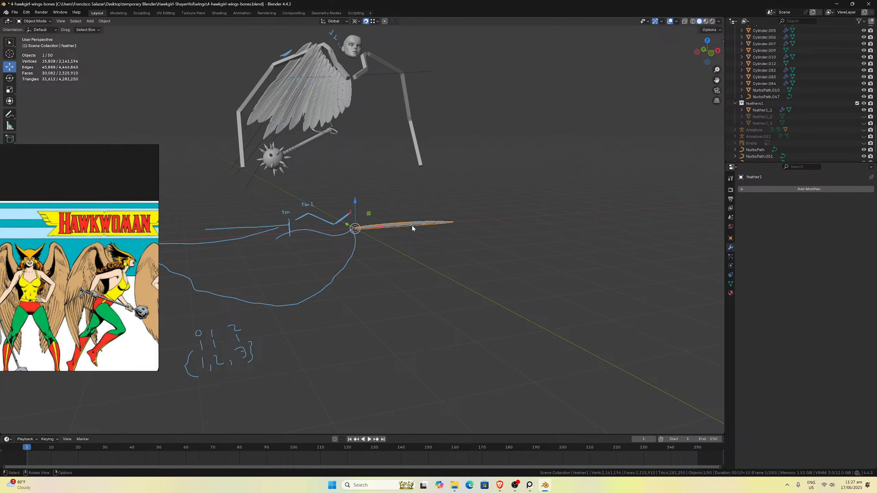
pyautogui.press('Delete')
pyautogui.scroll(4, 351, 151)
pyautogui.scroll(-4, 323, 146)
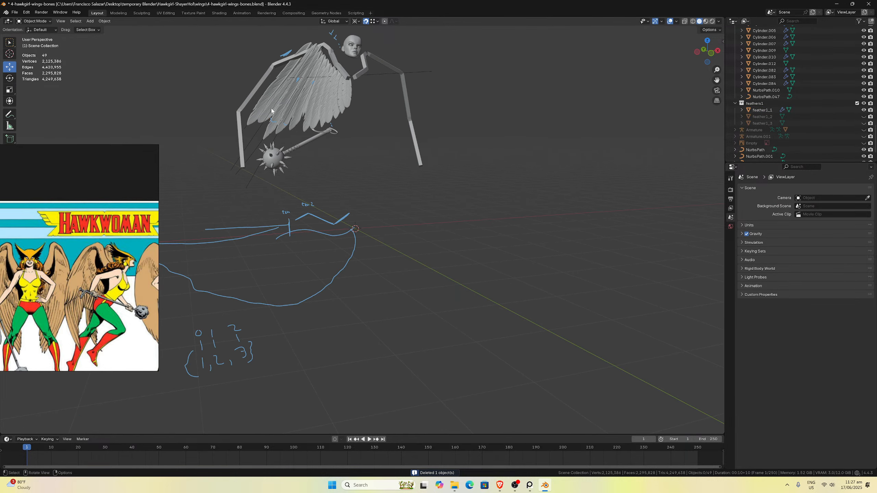
pyautogui.click(272, 109)
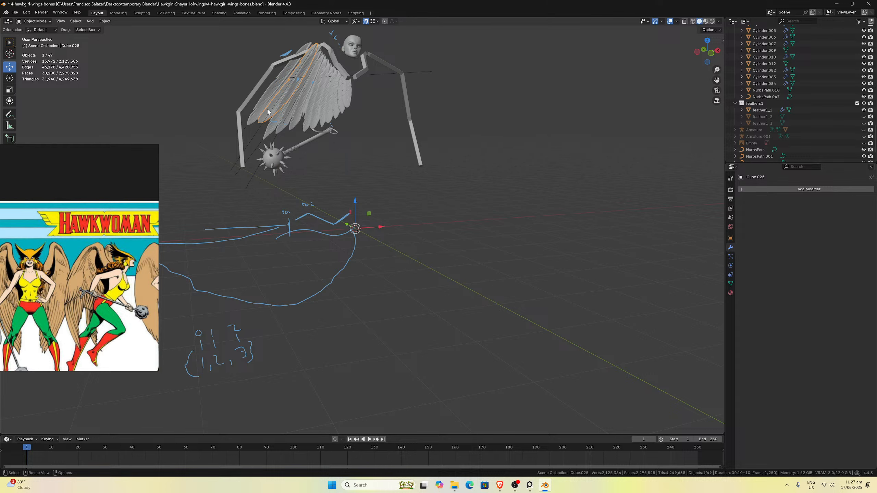
pyautogui.hotkey('ctrl', 's')
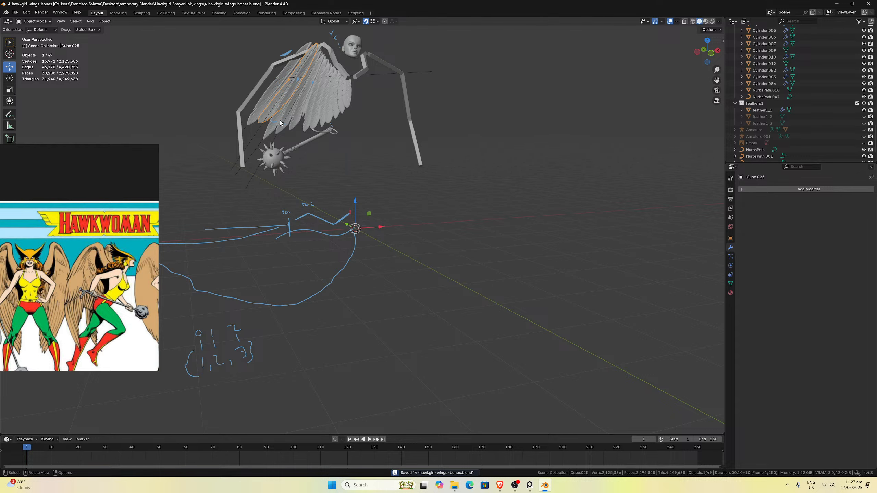
# View the wing from the front and switch the transform pivot to Median Point and back to 3D Cursor.
pyautogui.moveTo(280, 122)
pyautogui.mouseDown(button='middle')
pyautogui.moveTo(259, 116)
pyautogui.moveTo(297, 135)
pyautogui.moveTo(205, 121)
pyautogui.mouseUp(button='middle')
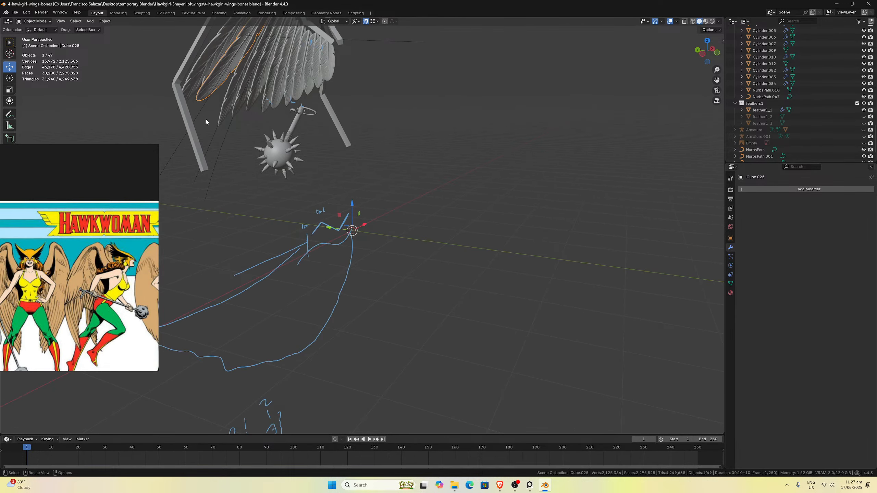
pyautogui.moveTo(308, 124); pyautogui.dragTo(329, 137, button='middle')
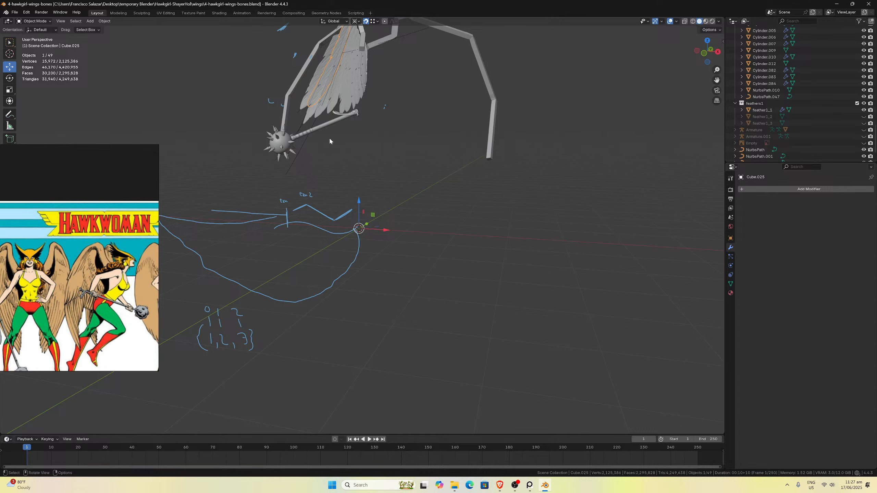
pyautogui.press('KP_1')
pyautogui.scroll(-2, 328, 137)
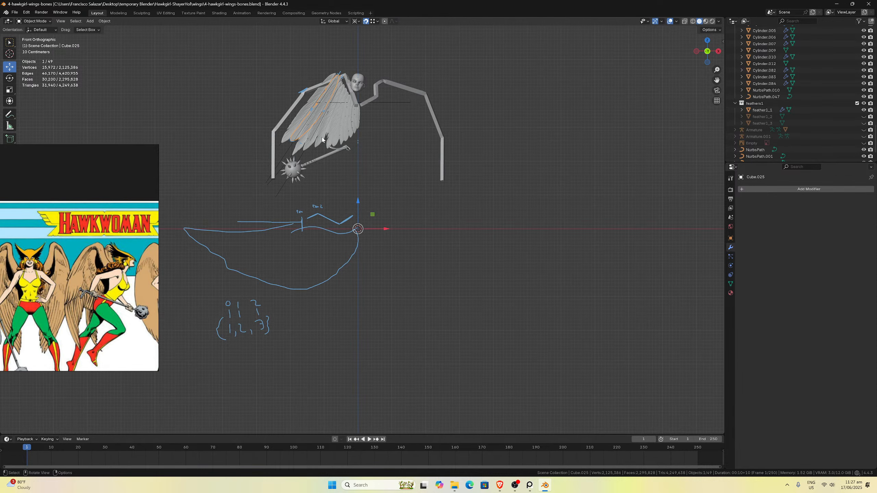
pyautogui.scroll(1, 307, 132)
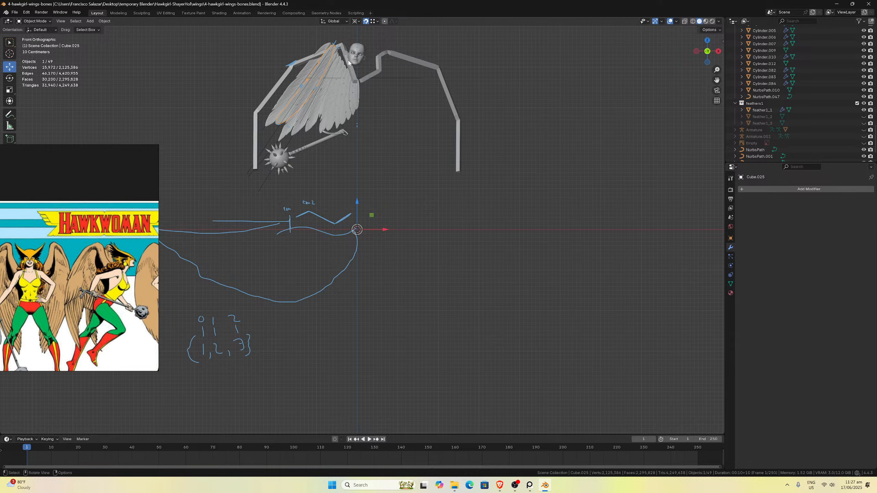
pyautogui.click(357, 21)
pyautogui.click(377, 61)
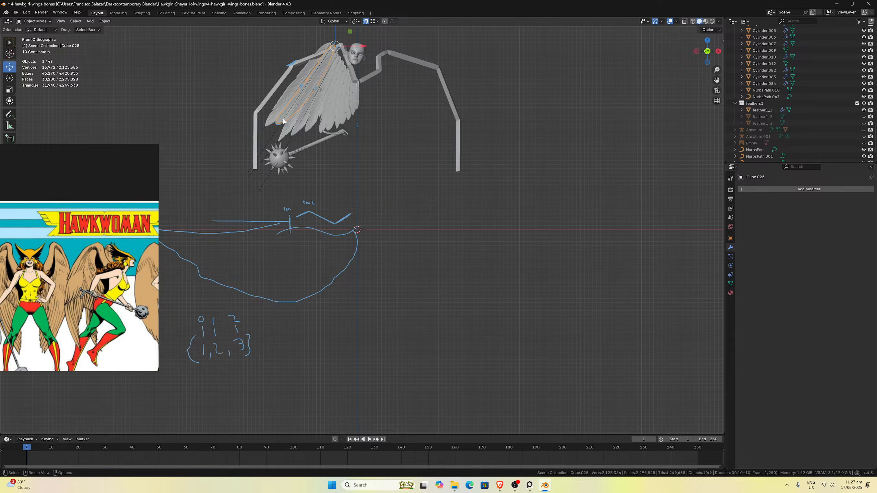
pyautogui.click(356, 22)
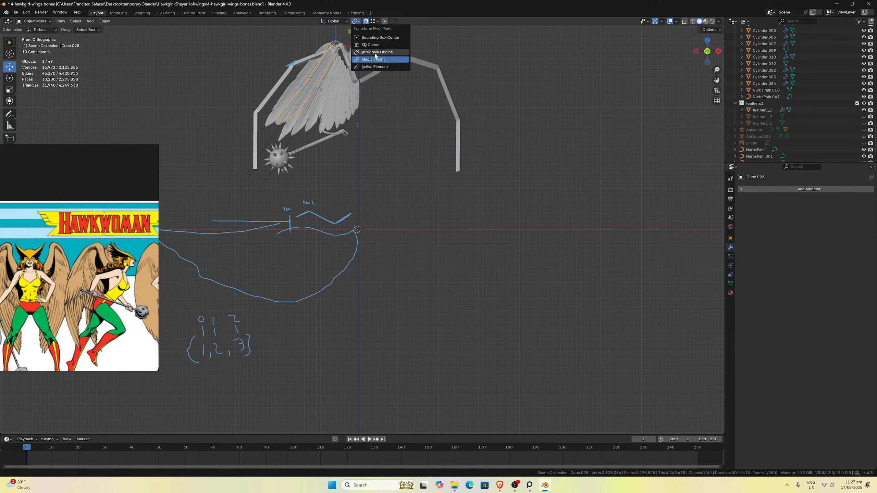
pyautogui.click(377, 42)
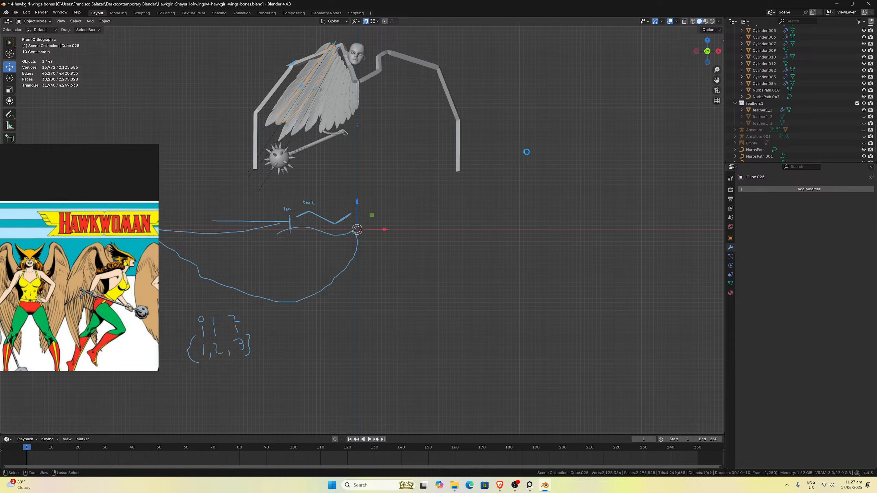
# Save the file, then hide the feathers1 collection and show it again.
pyautogui.hotkey('ctrl', 's')
pyautogui.click(864, 103)
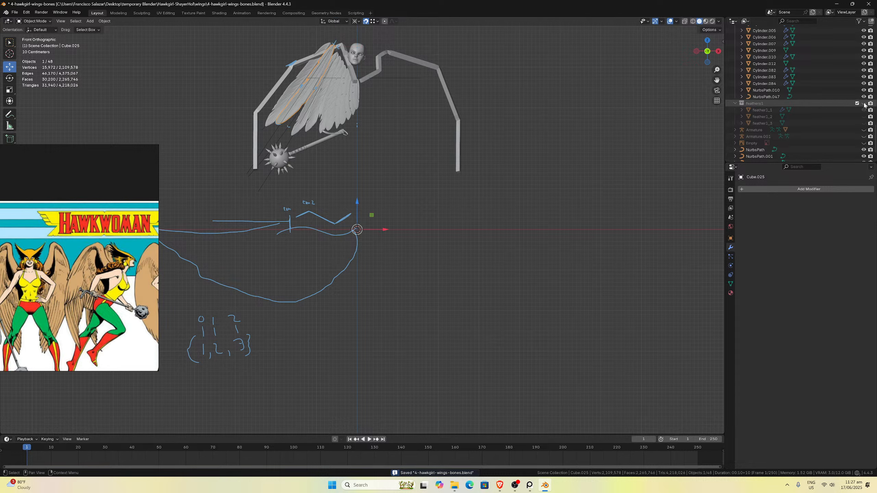
pyautogui.click(864, 103)
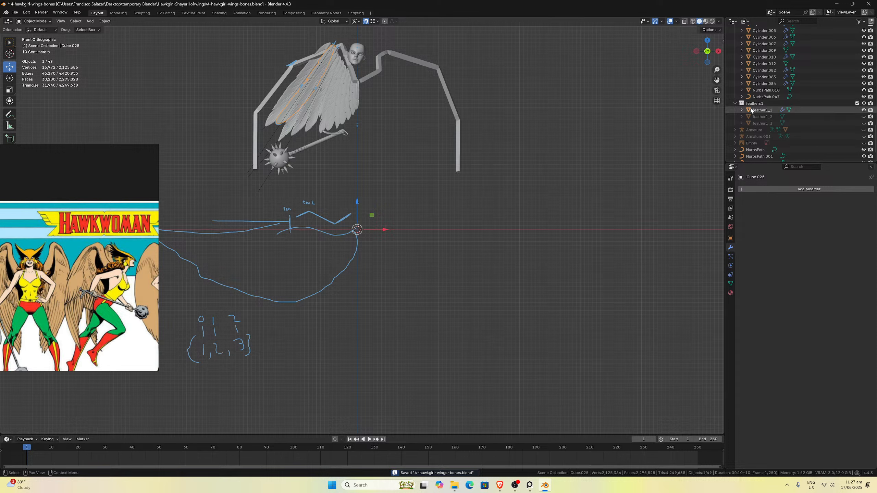
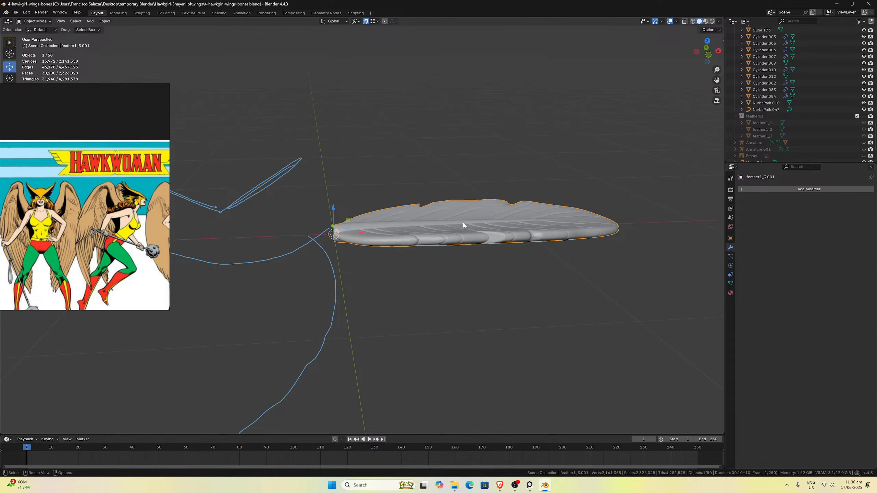
# Select the wing feather Cube.025 in front view and set the transform pivot to Median Point.
pyautogui.scroll(-8, 461, 189)
pyautogui.moveTo(461, 189); pyautogui.dragTo(439, 166, button='middle')
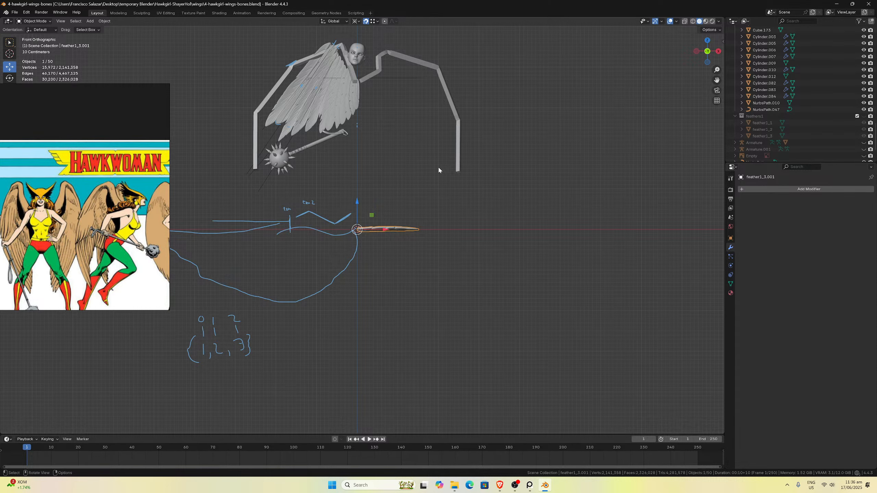
pyautogui.press('KP_1')
pyautogui.moveTo(717, 80)
pyautogui.mouseDown()
pyautogui.moveTo(724, 150)
pyautogui.moveTo(742, 174)
pyautogui.mouseUp()
pyautogui.click(288, 189)
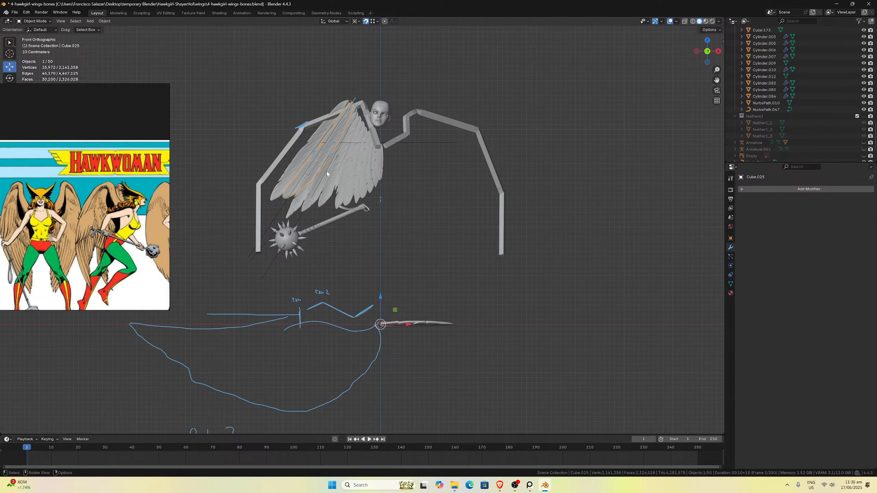
pyautogui.click(357, 22)
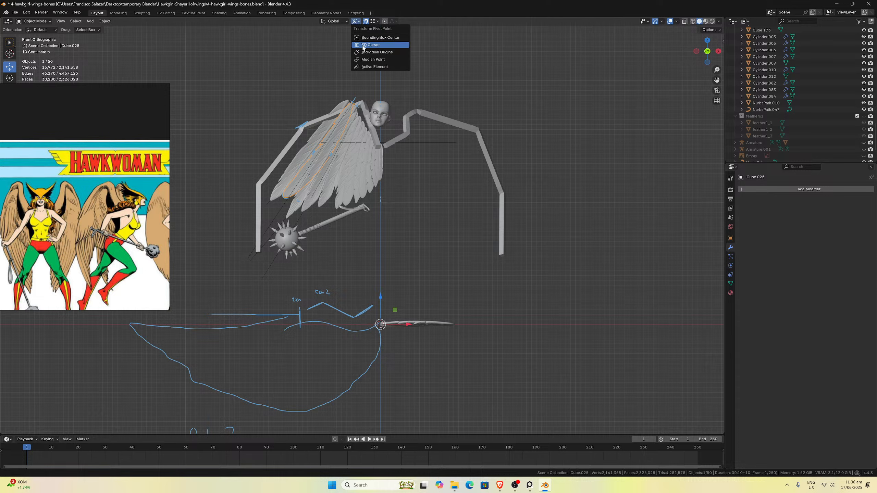
pyautogui.click(369, 60)
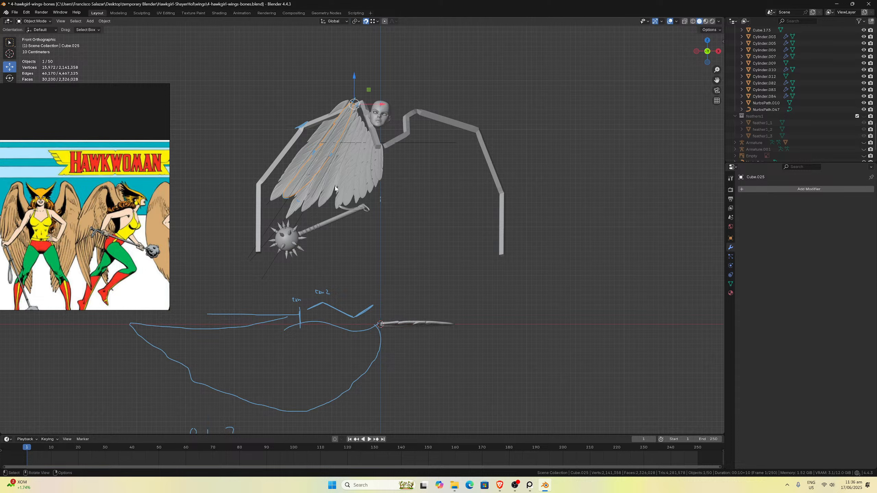
# Move Cube.025 about 0.56 m in X and -4.57 m in Z from the front, and about -1.2 m in Y from the top, to the origin.
pyautogui.press('g')
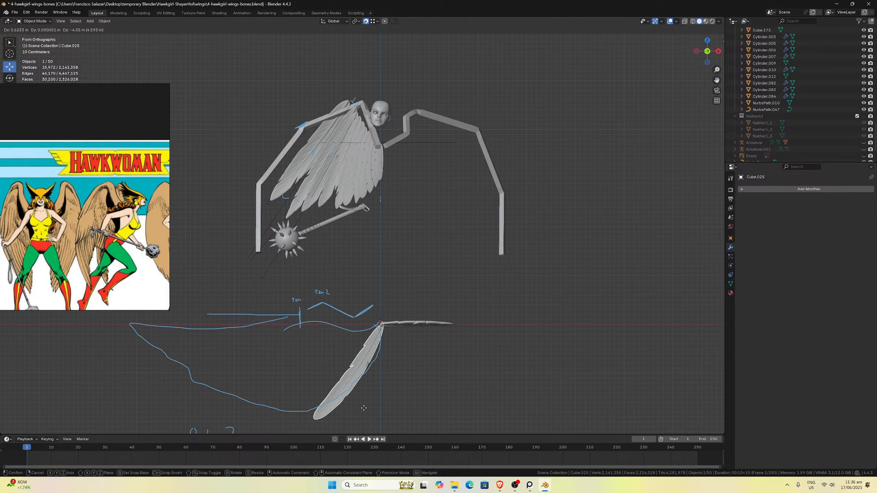
pyautogui.click(362, 411)
pyautogui.press('KP_7')
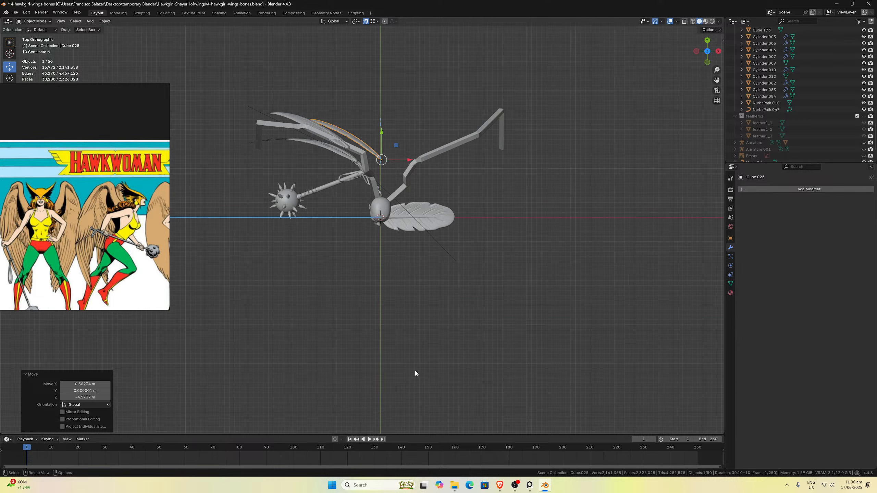
pyautogui.press('g')
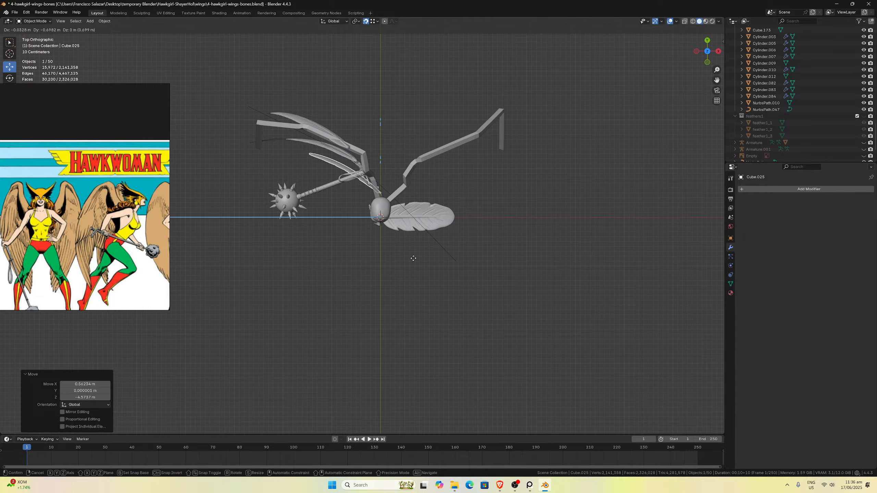
pyautogui.press('Escape')
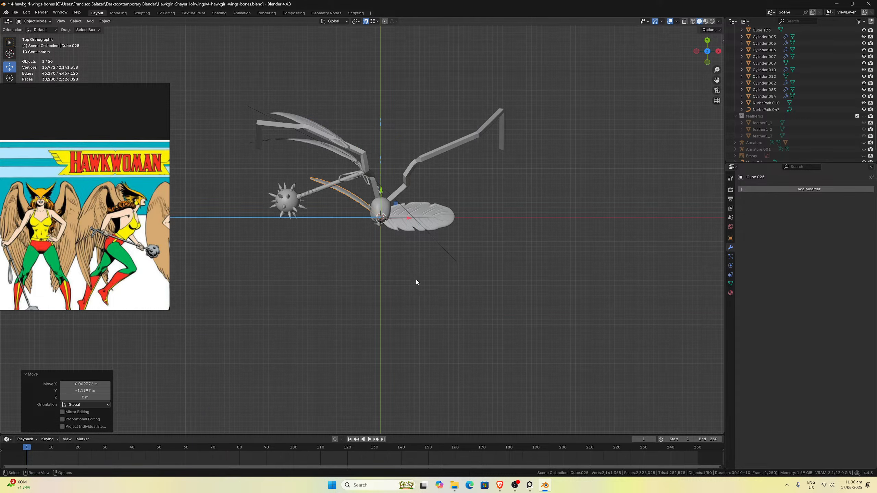
# Set the transform pivot to 3D Cursor and rotate Cube.025 by -210° from the top, and from the front until it lies along X.
pyautogui.click(356, 22)
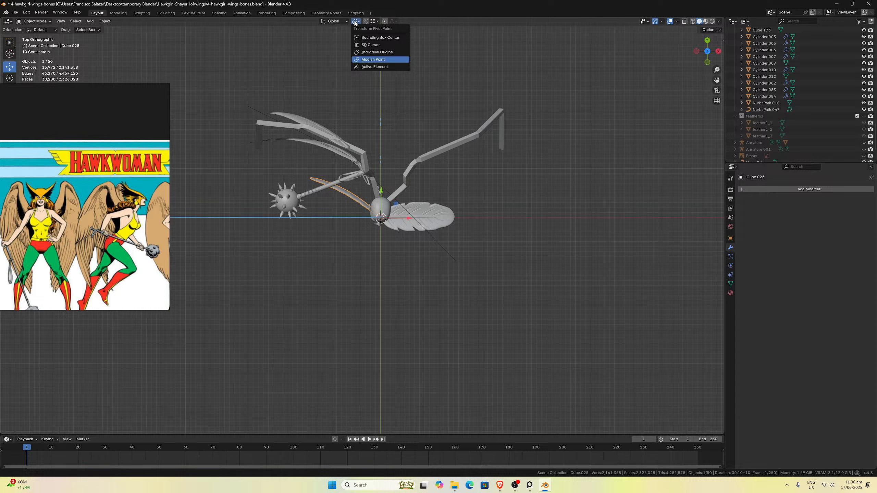
pyautogui.click(376, 45)
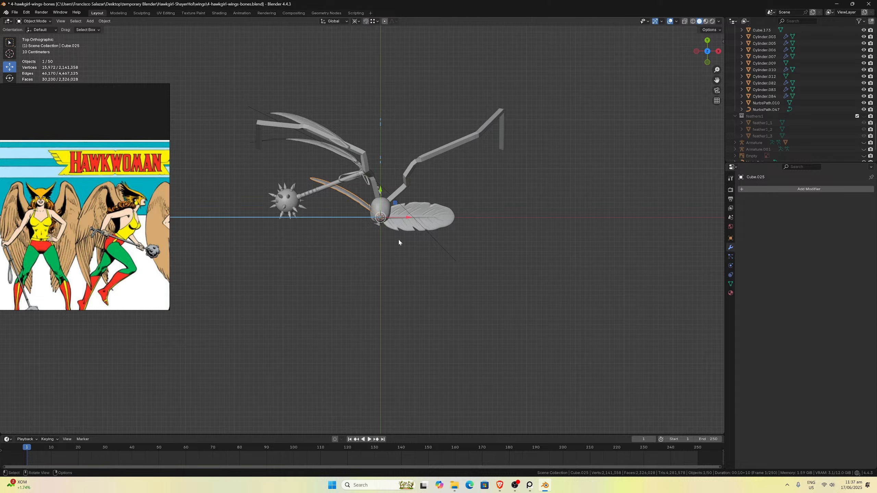
pyautogui.press('r')
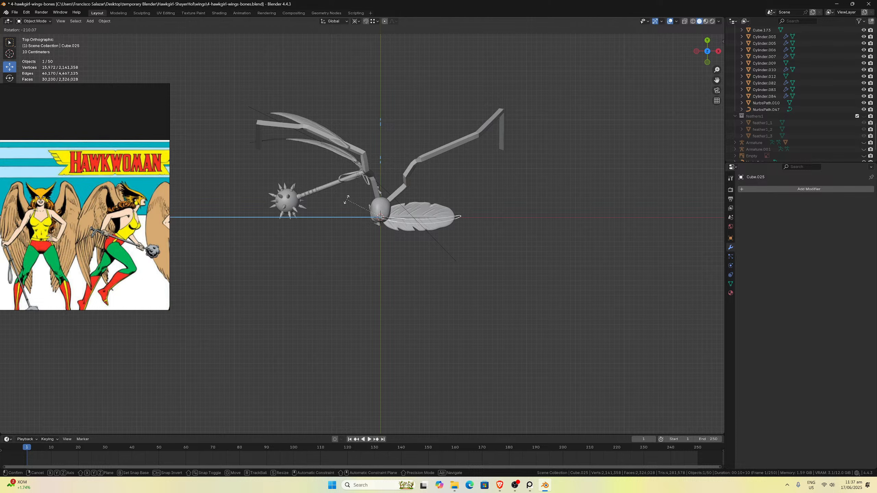
pyautogui.click(366, 177)
pyautogui.moveTo(367, 178); pyautogui.dragTo(425, 161, button='middle')
pyautogui.press('KP_1')
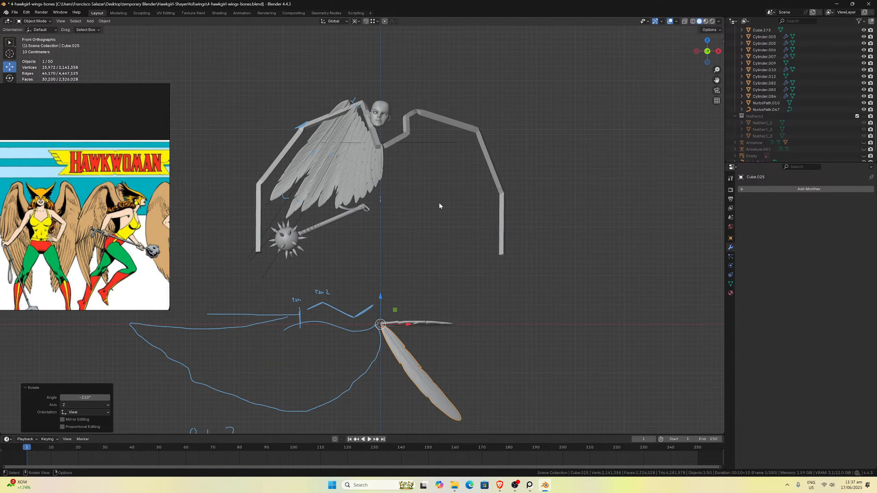
pyautogui.press('r')
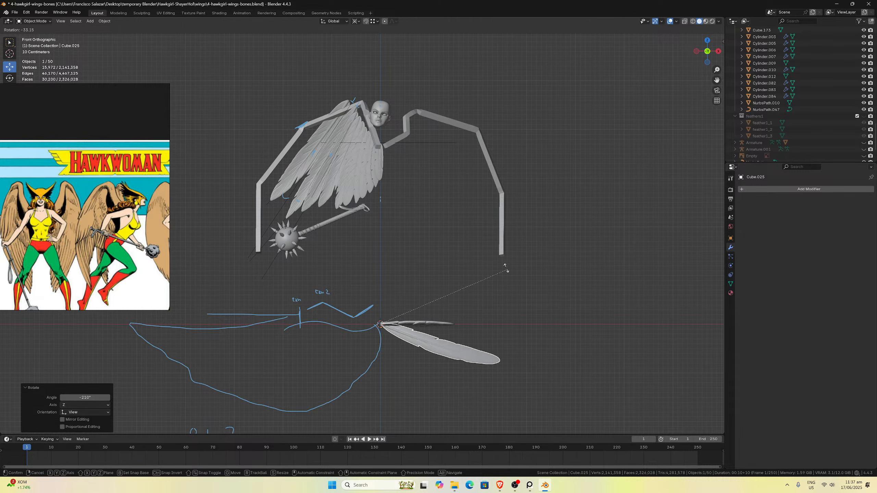
pyautogui.click(489, 224)
# Scale the whole feather1_3.001 mesh by 1.774 along X in Edit Mode to match the length of Cube.025.
pyautogui.scroll(3, 488, 249)
pyautogui.click(473, 397)
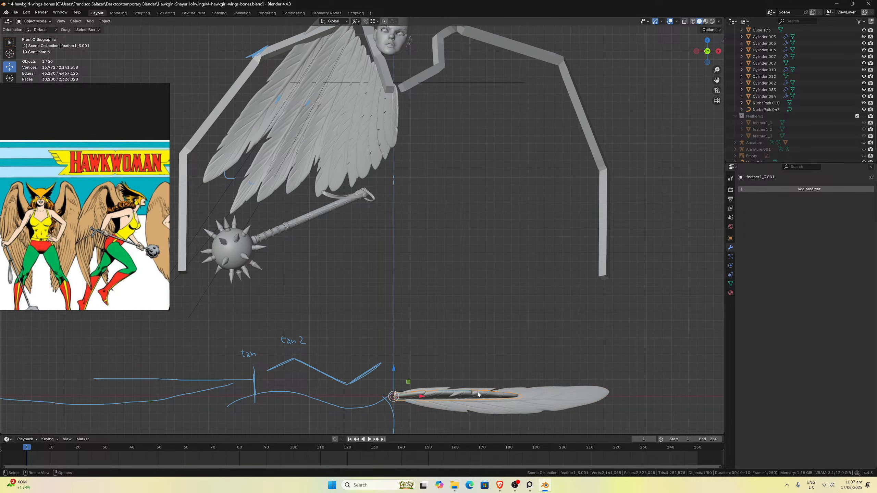
pyautogui.press('Tab')
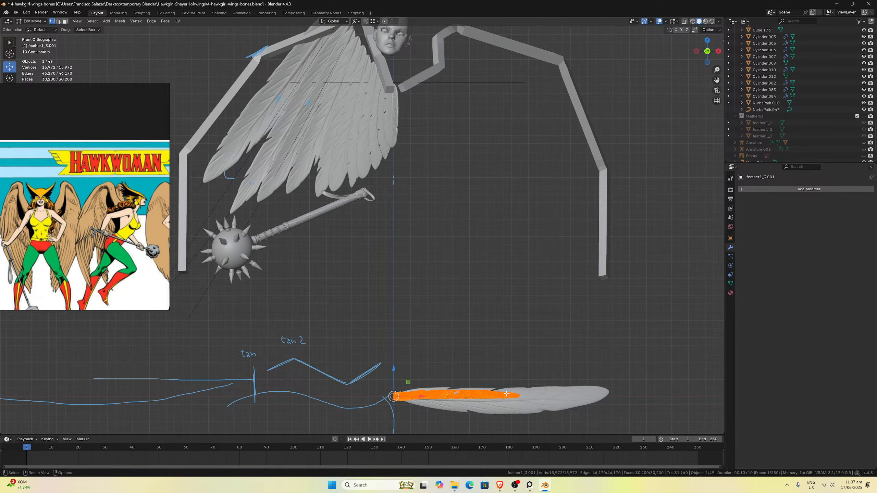
pyautogui.press('s')
pyautogui.press('x')
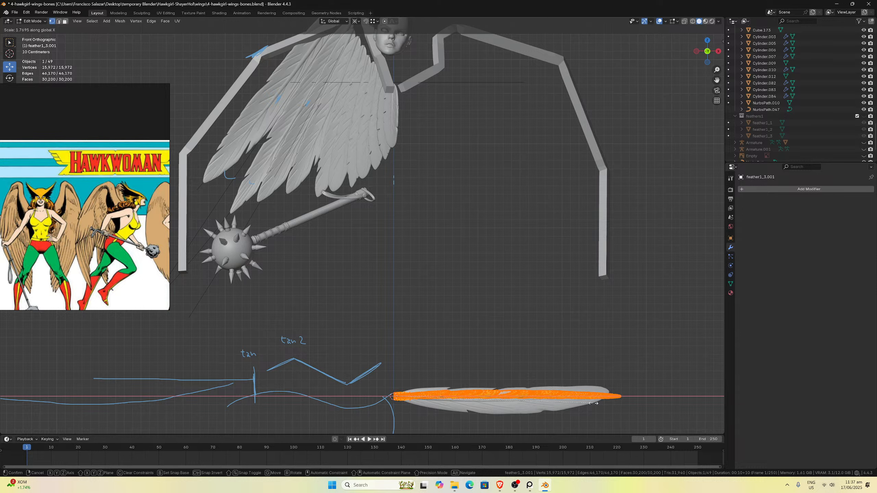
pyautogui.click(594, 403)
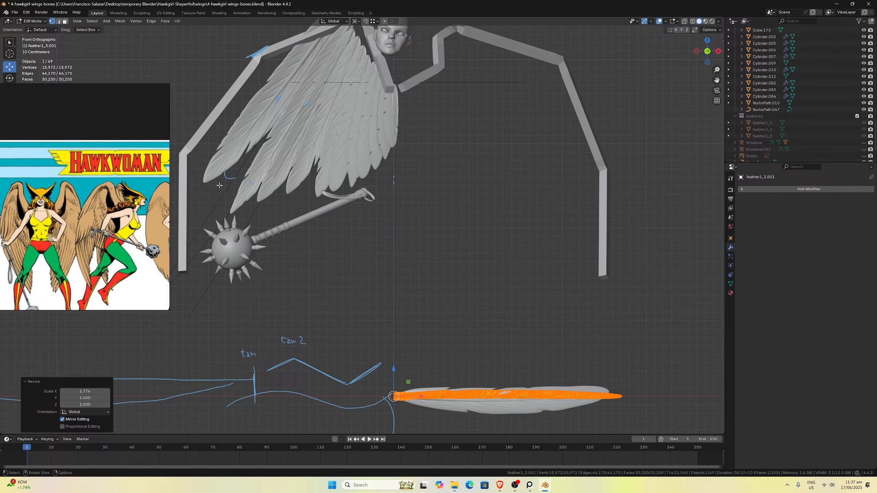
pyautogui.moveTo(564, 349); pyautogui.dragTo(408, 353, button='middle')
pyautogui.press('Tab')
# Rotate the wing feather Cube.025 about 108° around the global X axis.
pyautogui.click(424, 340)
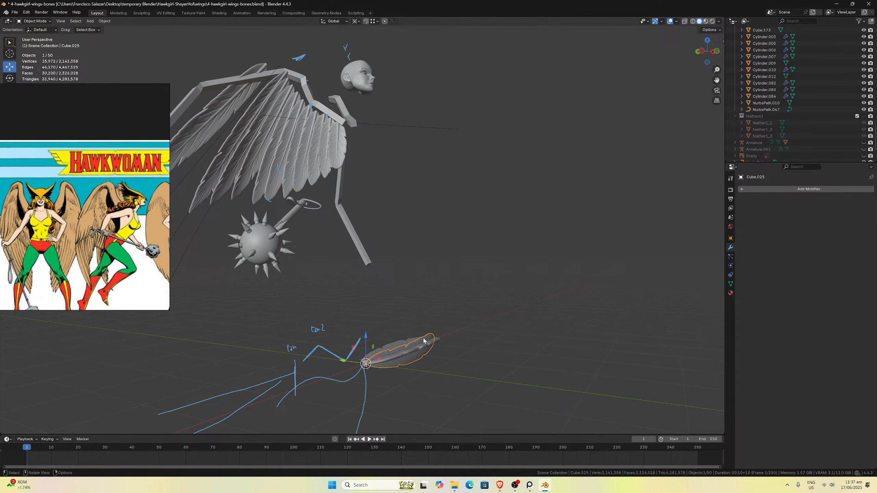
pyautogui.press('r')
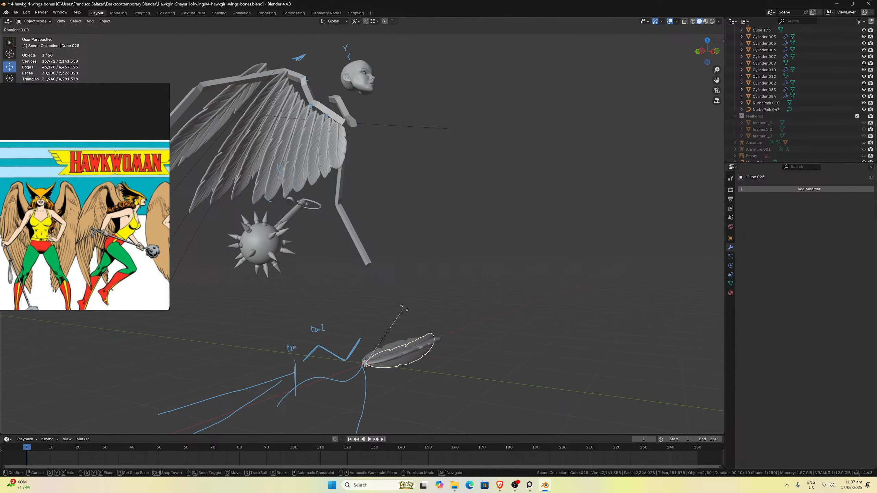
pyautogui.press('x')
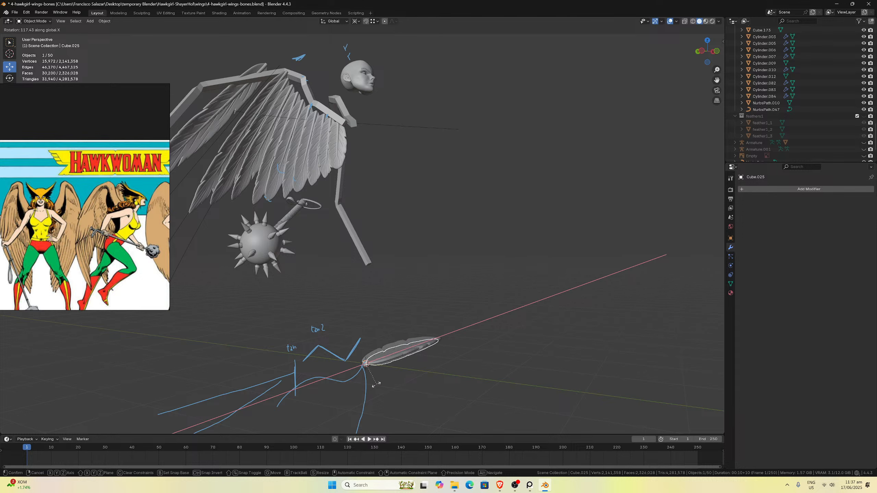
pyautogui.click(383, 373)
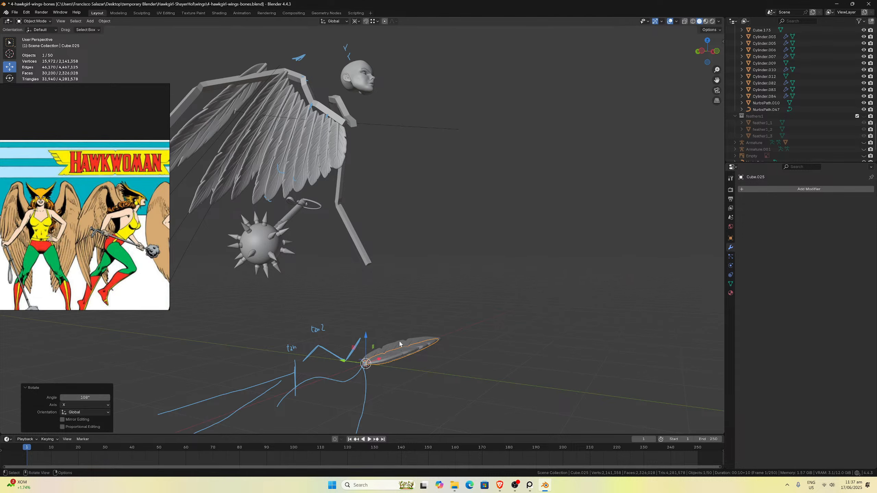
# Rotate Cube.025 about another 7.4° around X in the right view to level it with the source feather.
pyautogui.moveTo(401, 346); pyautogui.dragTo(445, 321, button='middle')
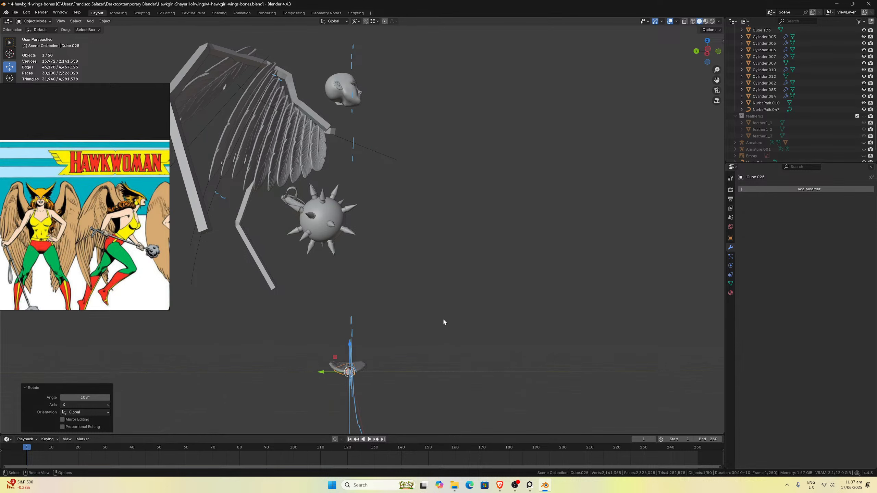
pyautogui.press('KP_1')
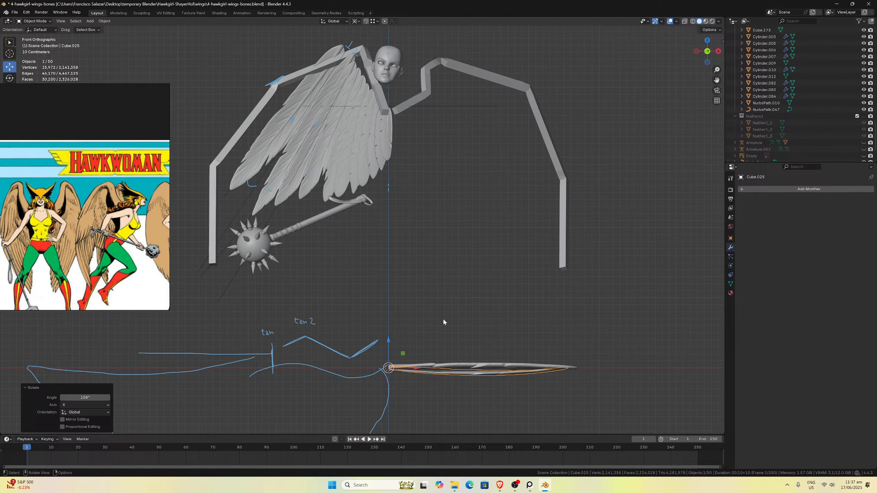
pyautogui.press('KP_3')
pyautogui.scroll(2, 449, 325)
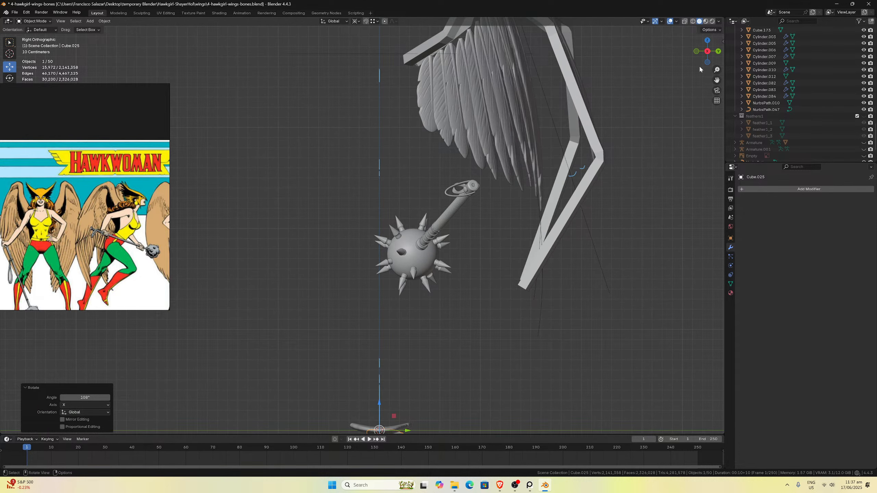
pyautogui.keyDown('shift'); pyautogui.moveTo(589, 379); pyautogui.dragTo(604, 207, button='middle'); pyautogui.keyUp('shift')
pyautogui.scroll(5, 604, 207)
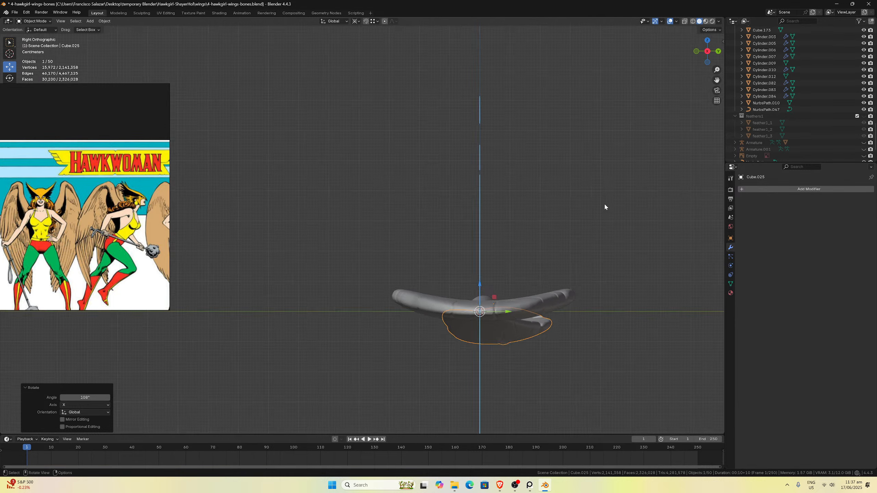
pyautogui.scroll(1, 605, 207)
pyautogui.press('r')
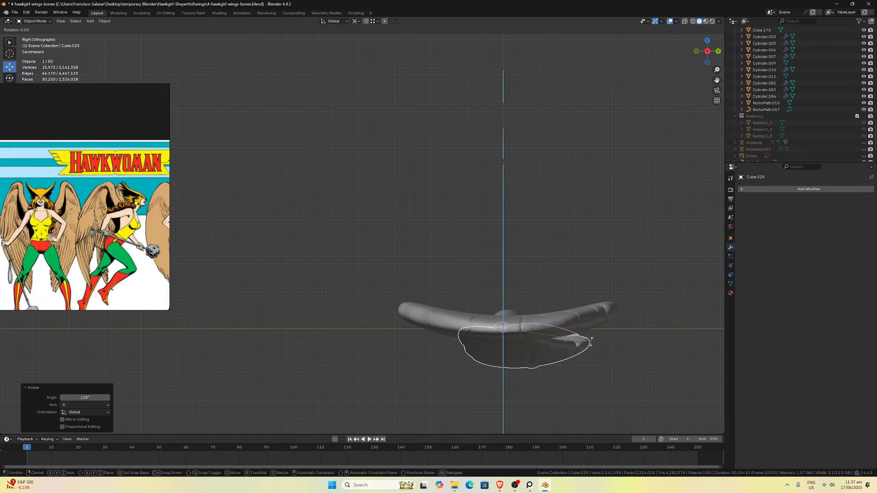
pyautogui.press('x')
pyautogui.rightClick(595, 330)
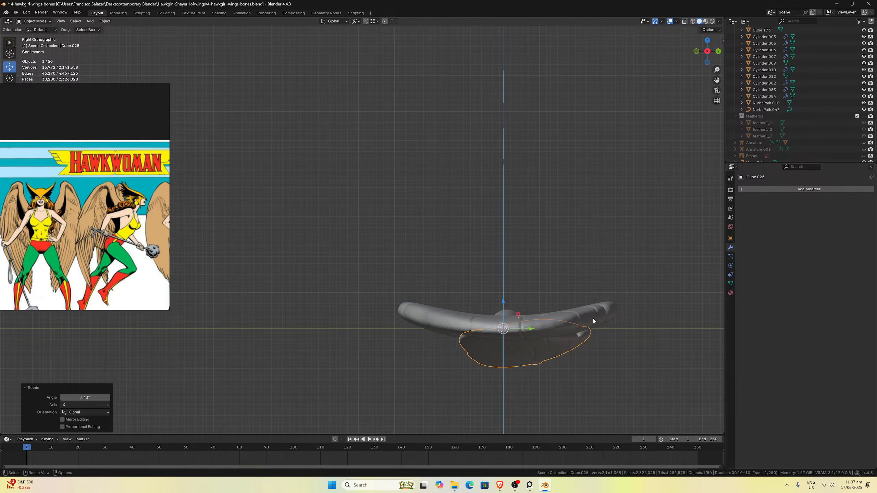
# Scale the whole feather1_3.001 mesh by 0.570 along Y in top view, and save the file.
pyautogui.click(592, 318)
pyautogui.press('KP_7')
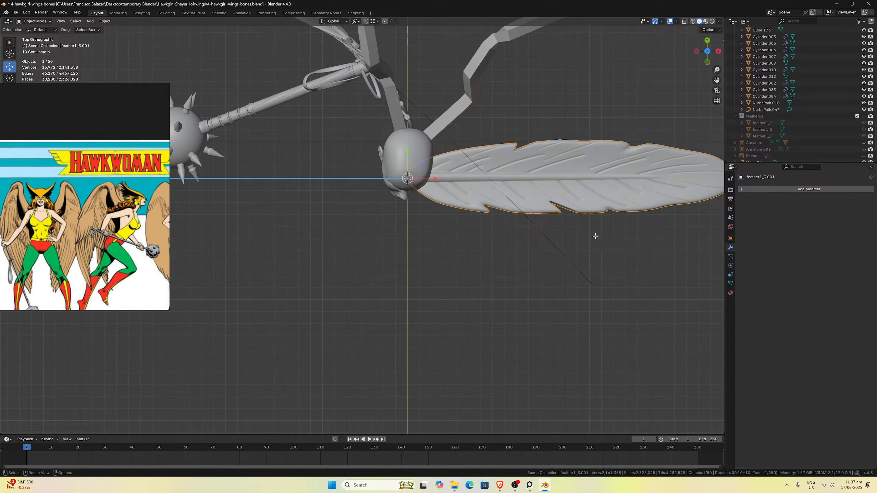
pyautogui.press('Tab')
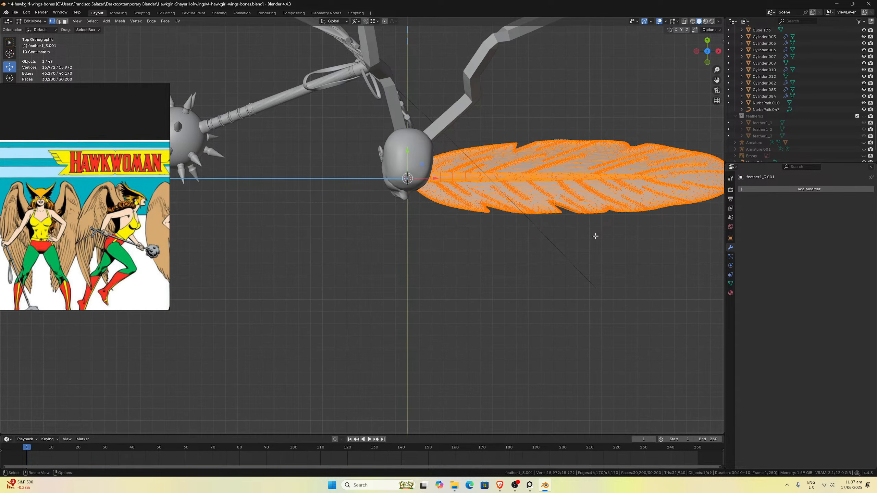
pyautogui.press('s')
pyautogui.press('y')
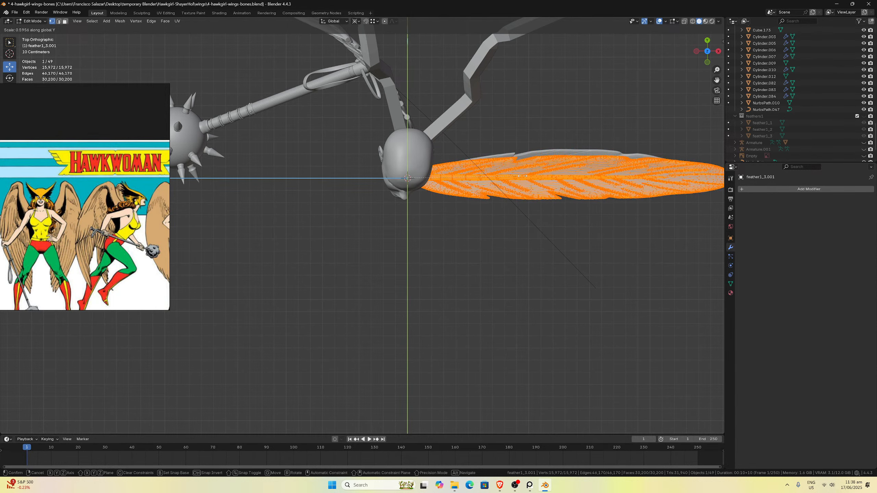
pyautogui.click(518, 198)
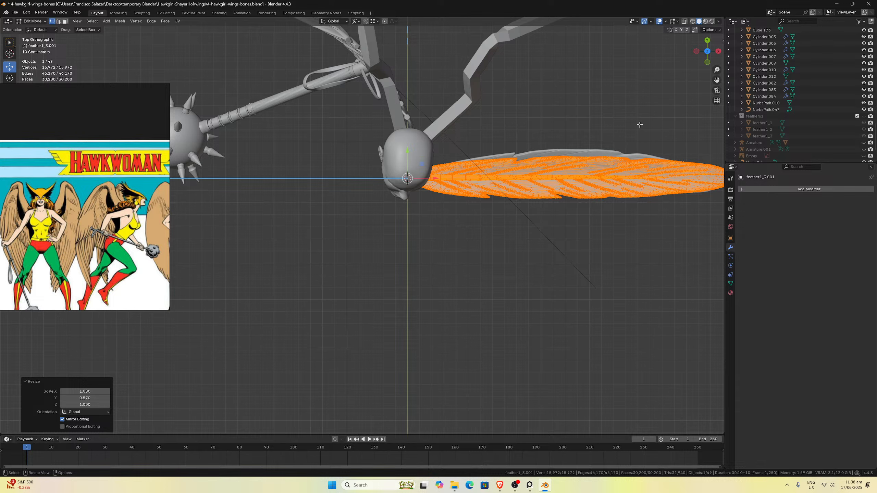
pyautogui.moveTo(717, 80); pyautogui.dragTo(583, 193)
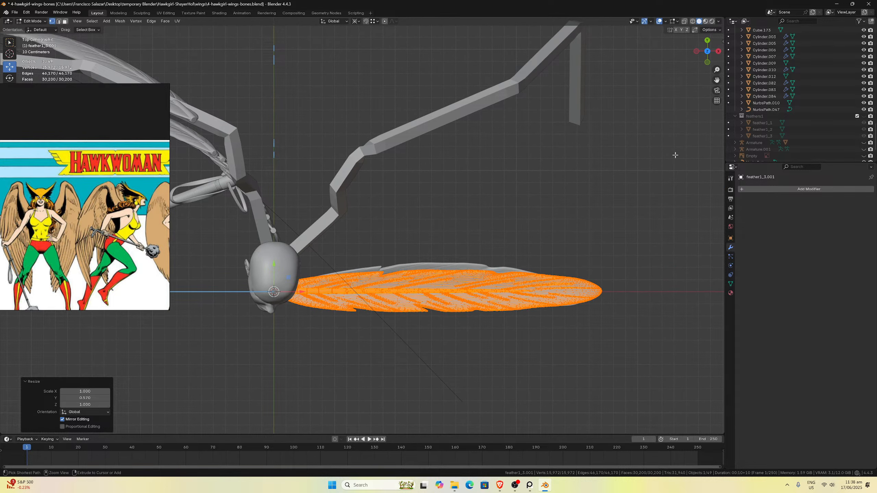
pyautogui.hotkey('ctrl', 's')
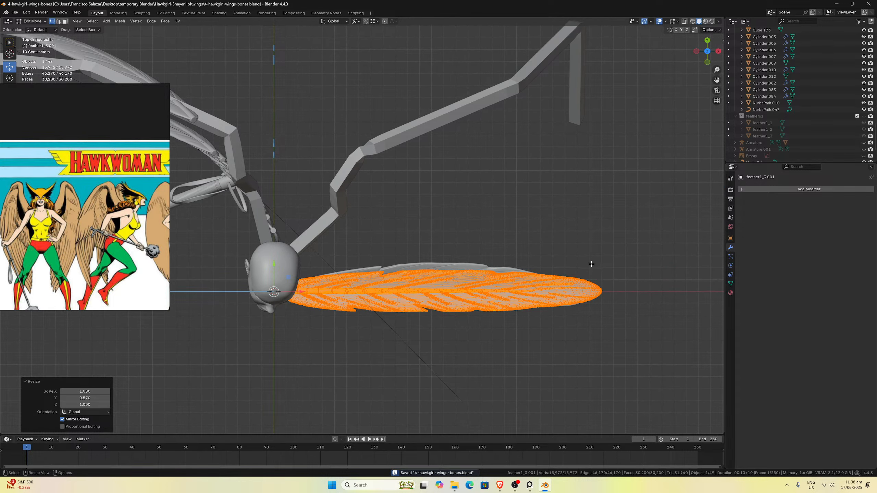
# Compare the overlapping feathers in X-ray from above, and scale the whole feather1_3.001 mesh by 0.620 along Z.
pyautogui.click(685, 22)
pyautogui.press('Tab')
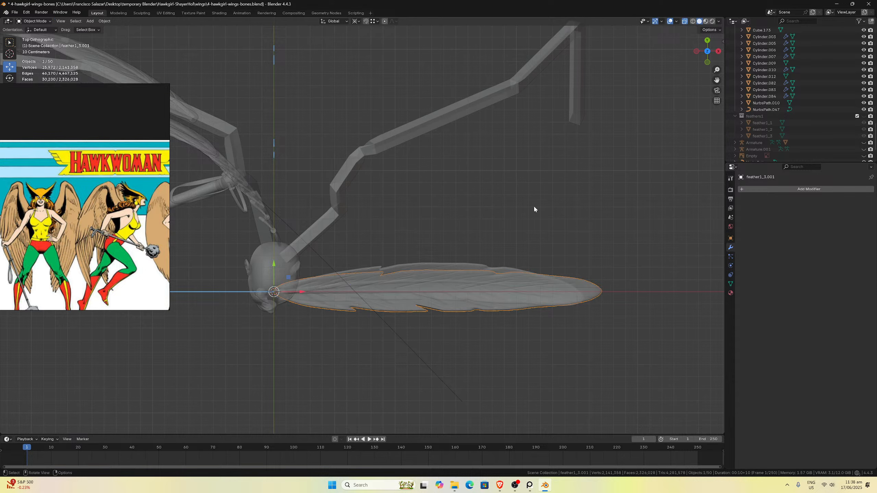
pyautogui.hotkey('alt', 'z')
pyautogui.moveTo(494, 209); pyautogui.dragTo(489, 233, button='middle')
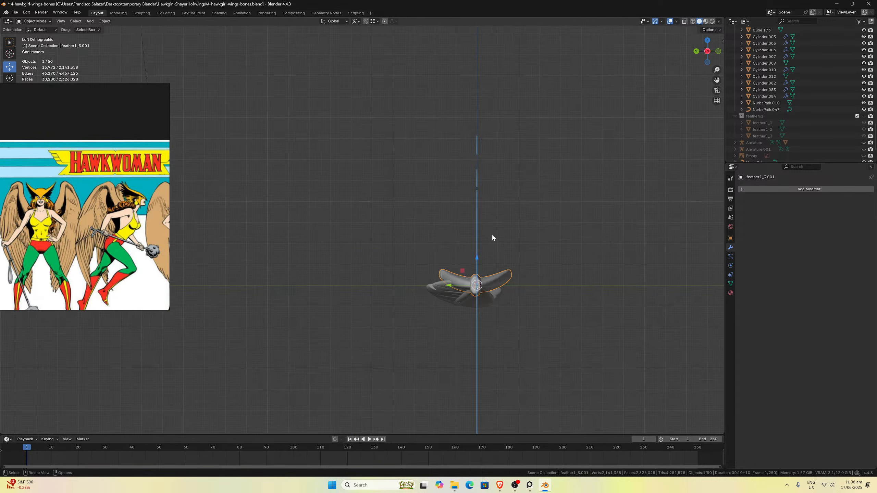
pyautogui.scroll(5, 492, 238)
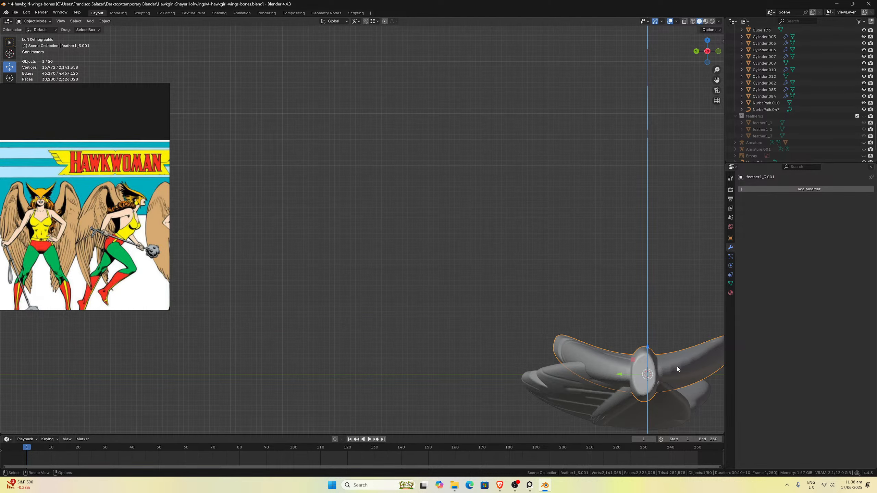
pyautogui.press('Tab')
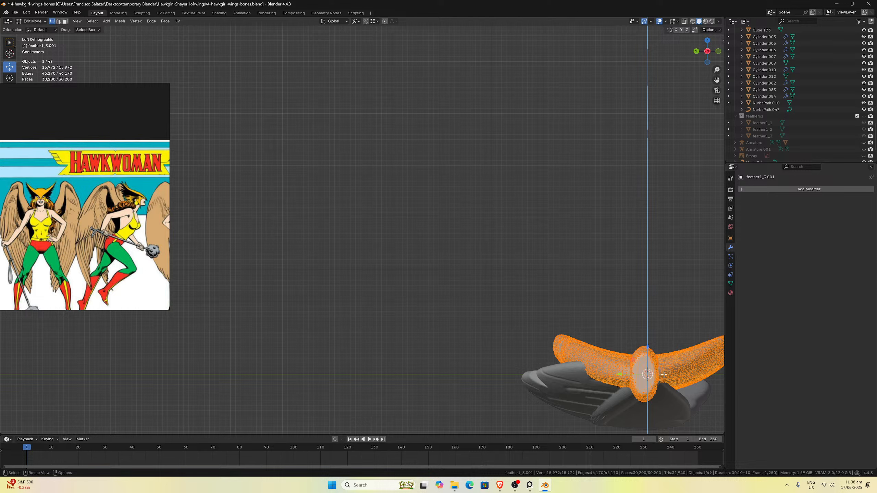
pyautogui.press('s')
pyautogui.press('z')
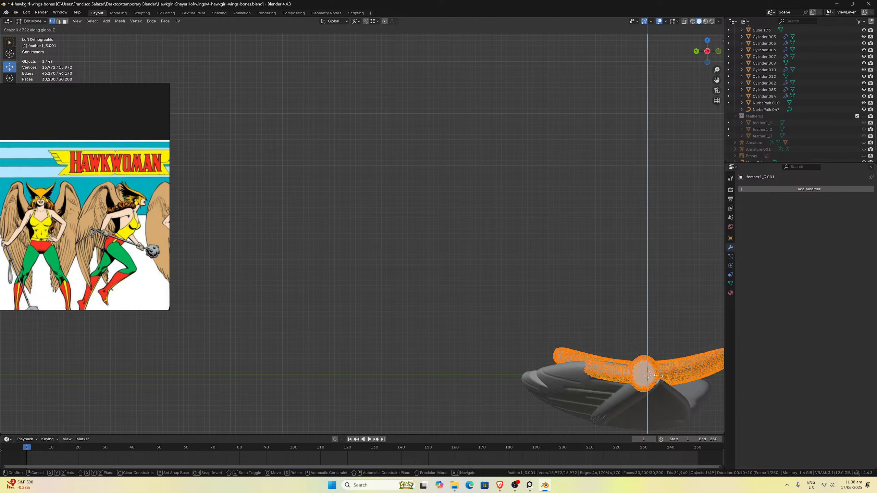
pyautogui.click(658, 376)
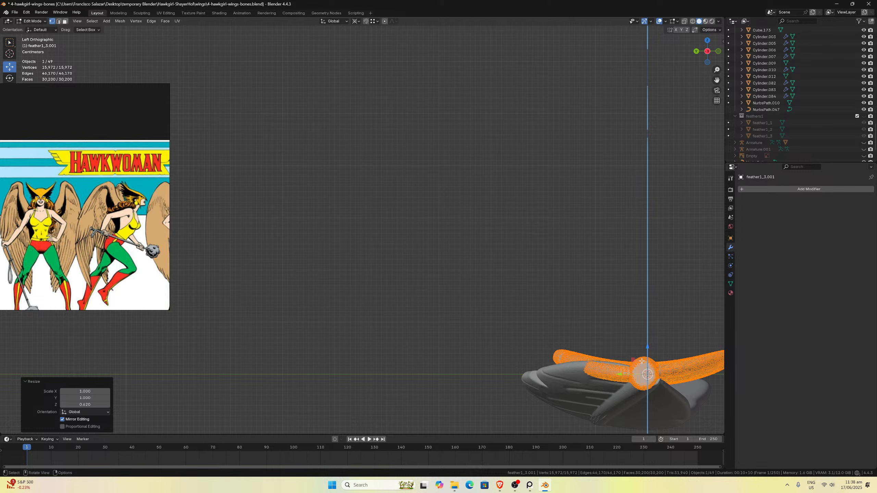
pyautogui.press('Tab')
# Delete the wing feather Cube.025 that served as the size reference.
pyautogui.moveTo(641, 363); pyautogui.dragTo(535, 322, button='middle')
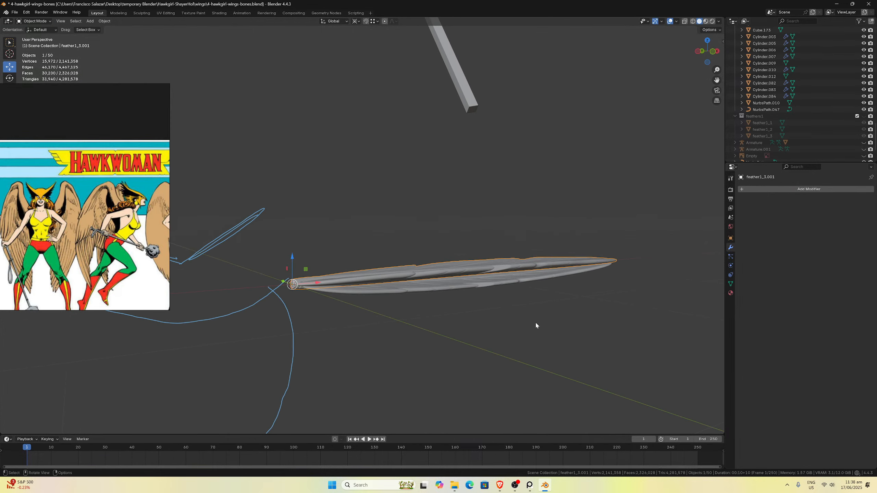
pyautogui.click(487, 280)
pyautogui.press('x')
pyautogui.click(485, 278)
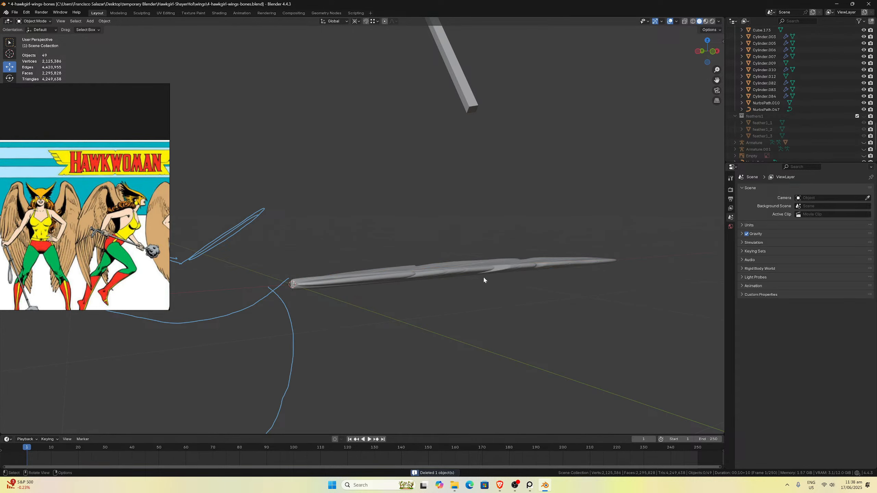
# Move feather1_3.001 to the wings final collection.
pyautogui.click(472, 271)
pyautogui.press('m')
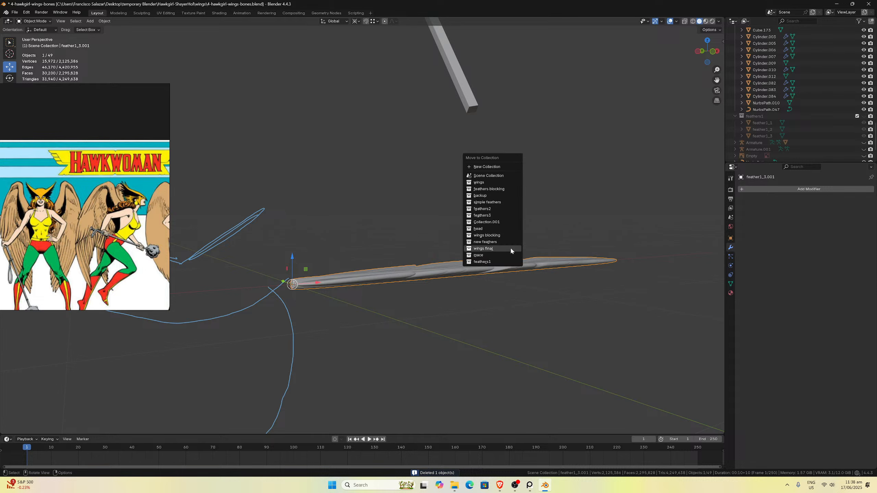
pyautogui.click(510, 248)
pyautogui.scroll(-5, 508, 239)
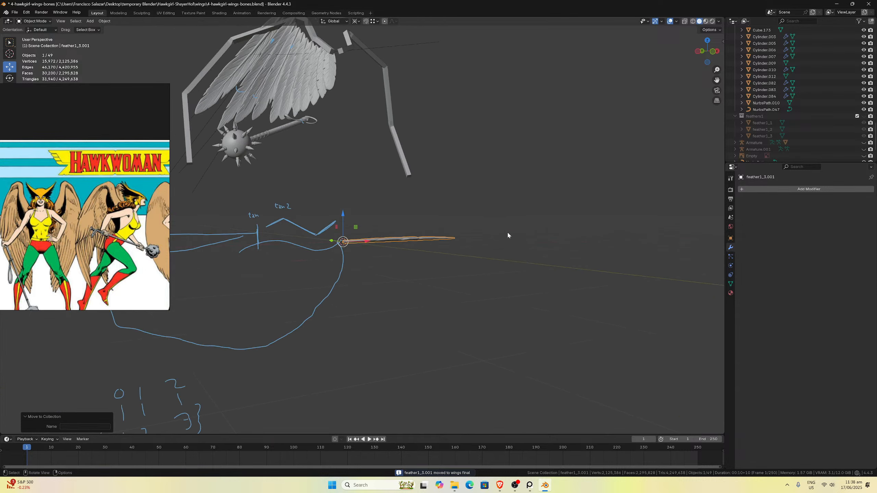
# Apply all transforms to feather1_3.001.
pyautogui.moveTo(717, 80); pyautogui.dragTo(810, 160)
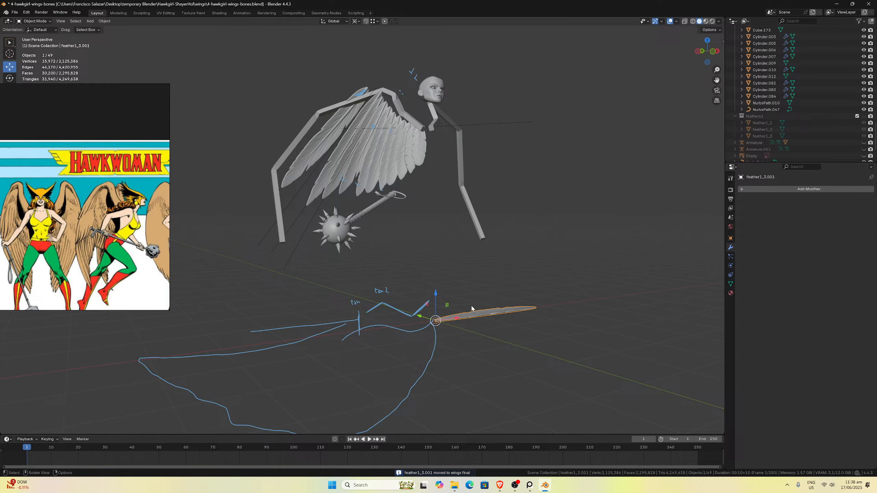
pyautogui.click(744, 189)
pyautogui.hotkey('ctrl', 'a')
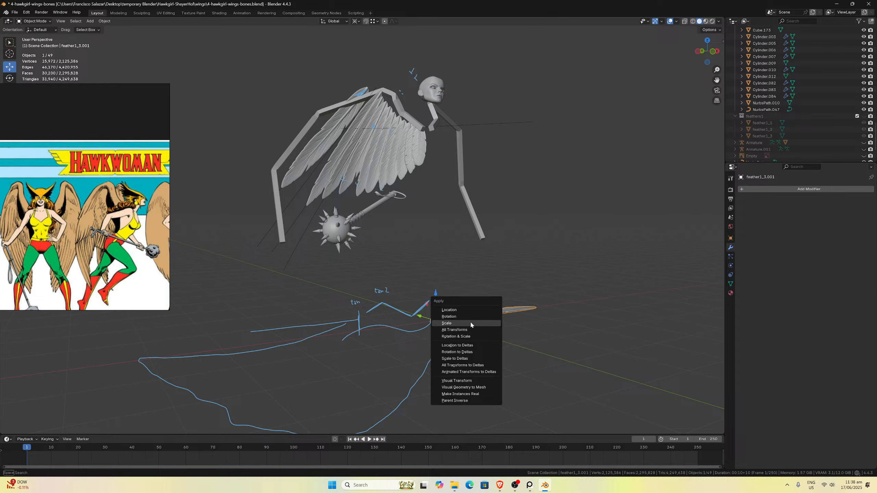
pyautogui.click(459, 331)
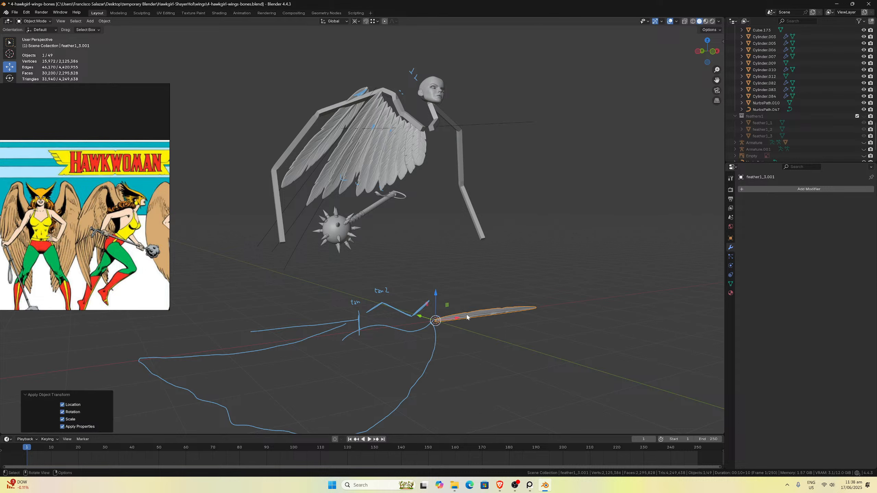
# Add a Curve modifier to feather1_3.001 with NurbsPath.004 as the curve object, and check the feather's placement in front view.
pyautogui.click(754, 189)
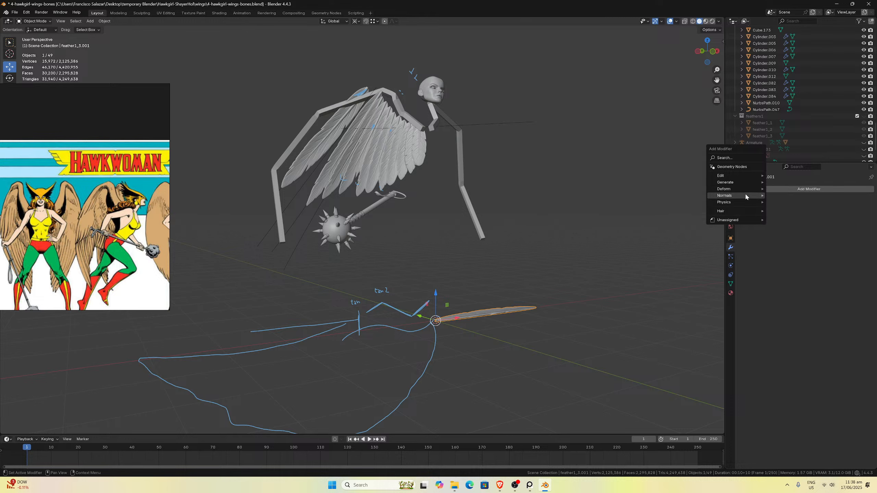
pyautogui.moveTo(738, 185)
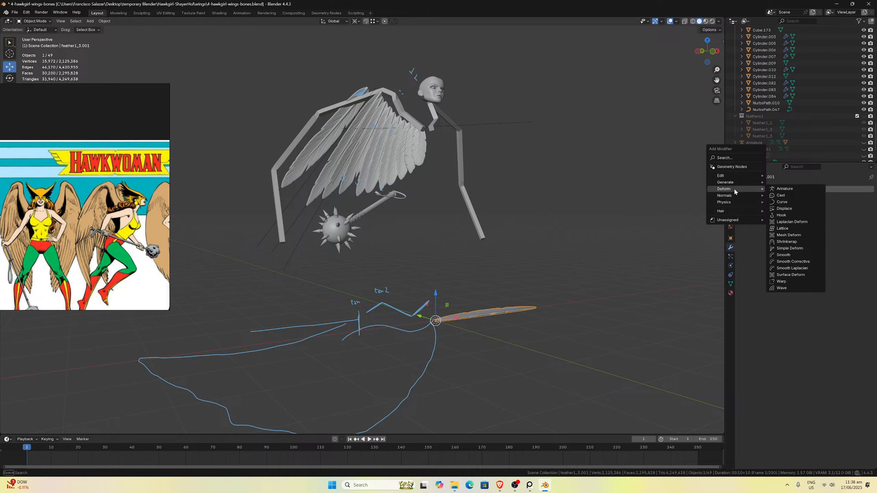
pyautogui.click(783, 203)
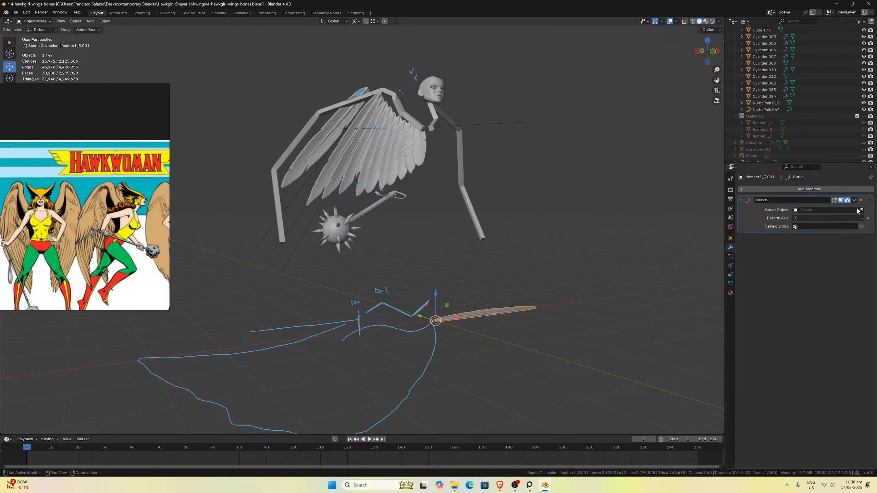
pyautogui.click(861, 210)
pyautogui.click(292, 200)
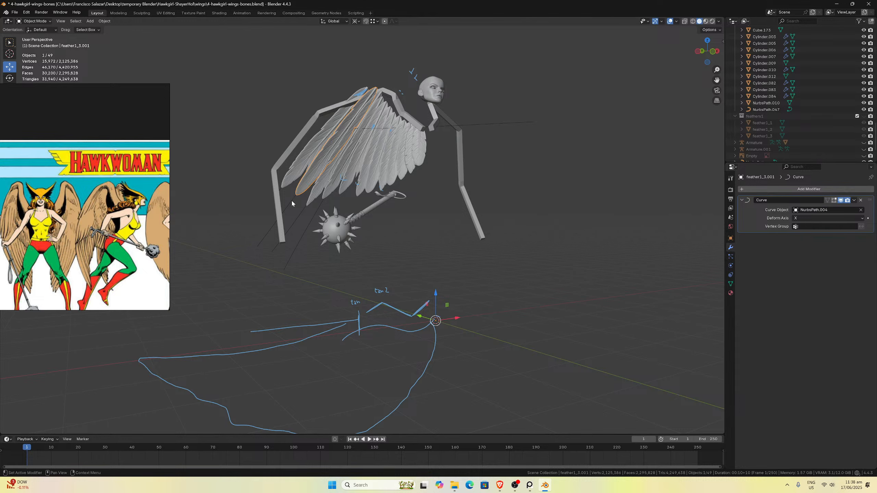
pyautogui.moveTo(291, 199); pyautogui.dragTo(346, 198, button='middle')
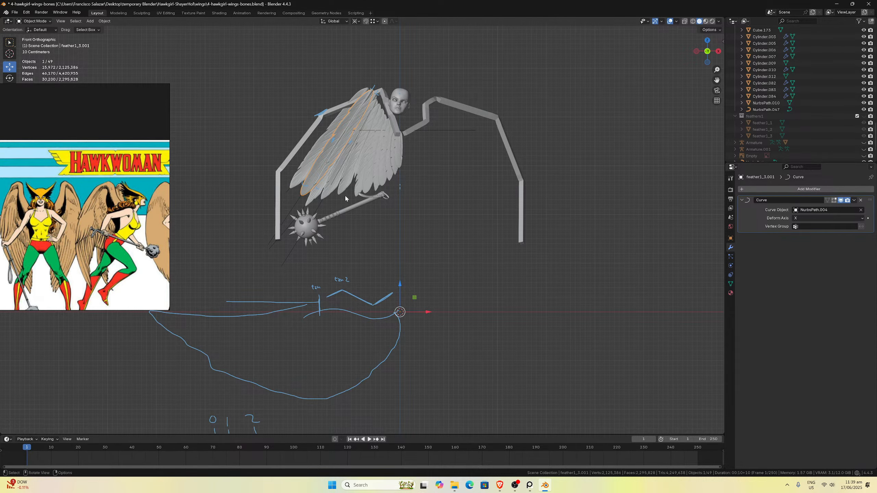
# In left side view, move NurbsPath.004's end point about 0.58 m forward and 0.34 m down, and its neighbour about 0.27 m forward and 0.18 m down.
pyautogui.press('KP_3')
pyautogui.press('ctrl+KP_3')
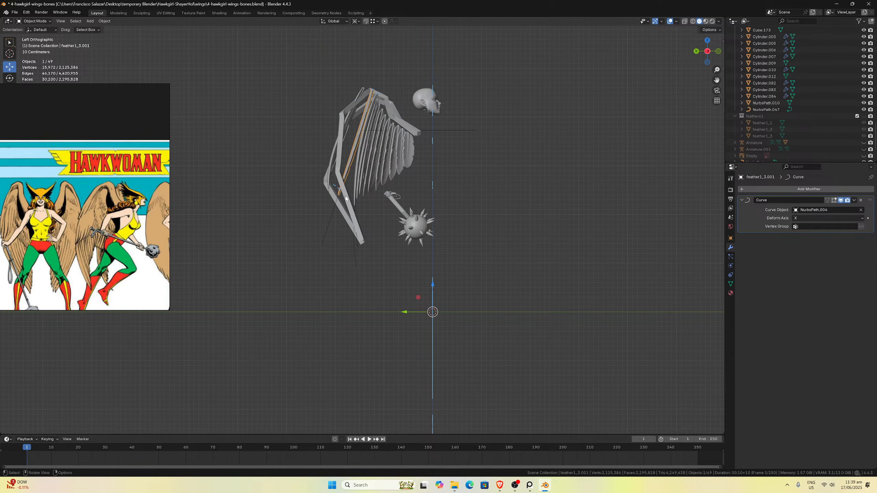
pyautogui.scroll(2, 346, 198)
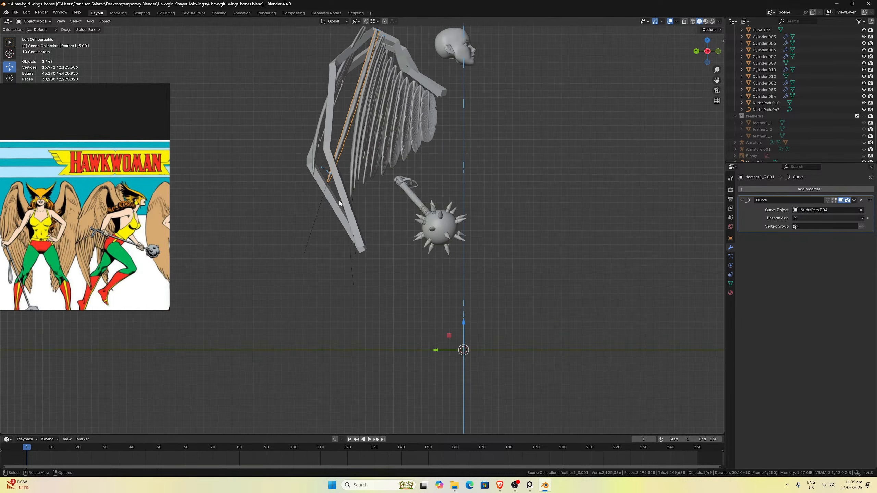
pyautogui.click(315, 220)
pyautogui.scroll(2, 316, 223)
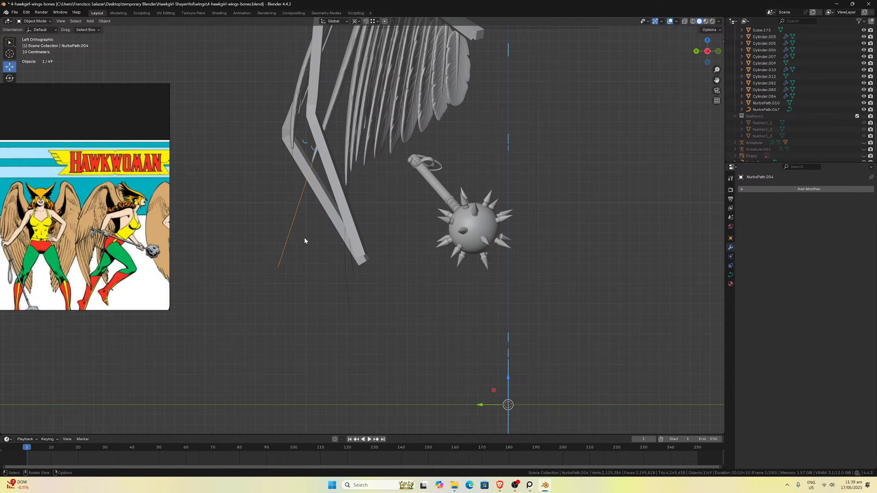
pyautogui.scroll(-2, 304, 241)
pyautogui.press('Tab')
pyautogui.click(306, 254)
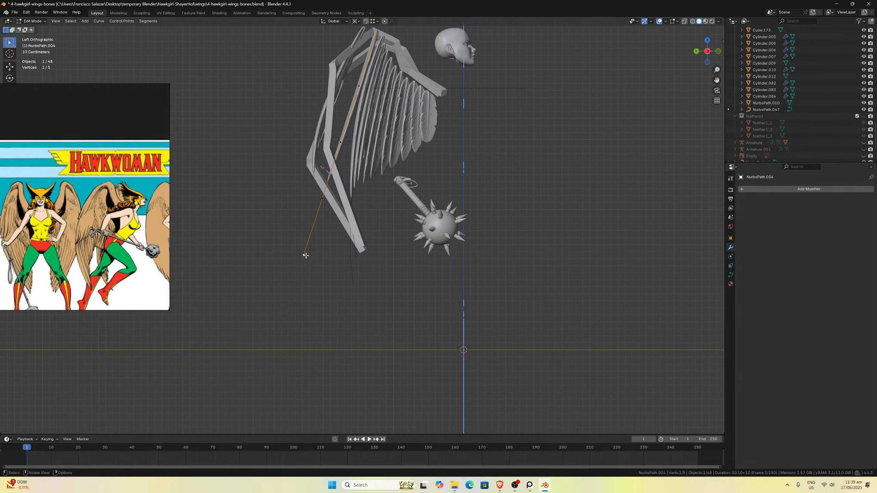
pyautogui.press('g')
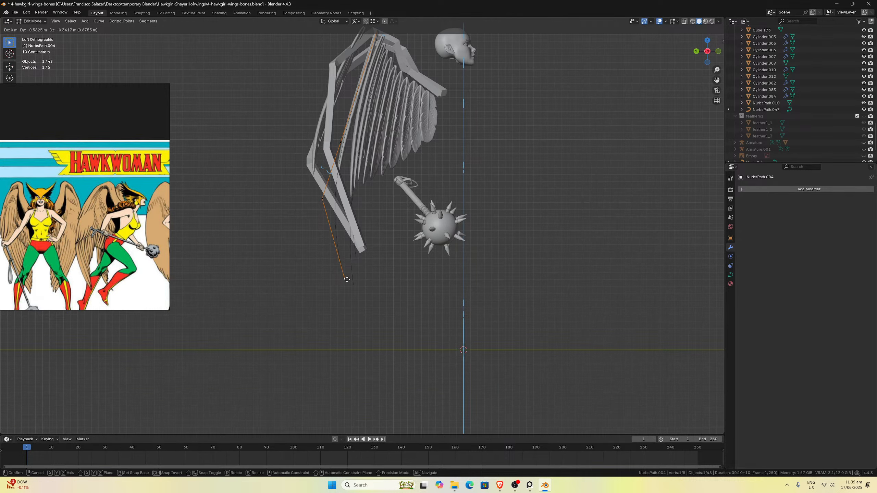
pyautogui.click(347, 280)
pyautogui.click(322, 199)
pyautogui.press('g')
pyautogui.click(342, 209)
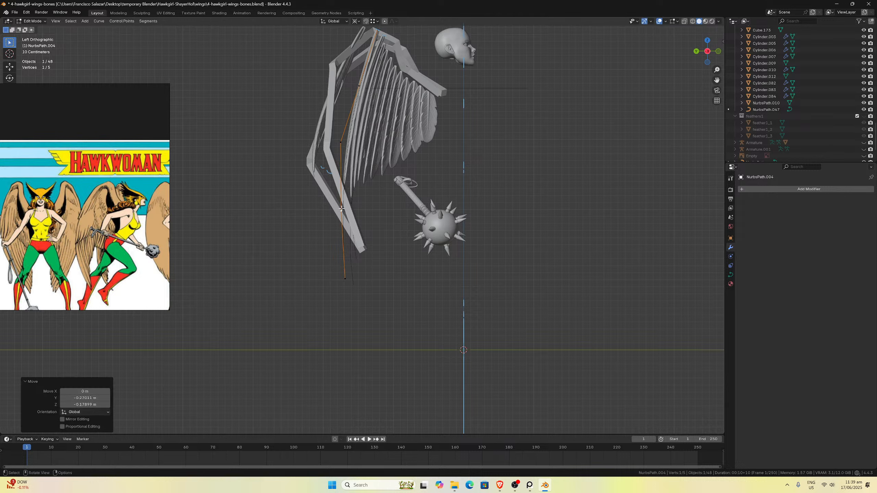
# Even out the curve's three inner control points in side view to form a smooth bend, and return to front view.
pyautogui.click(361, 85)
pyautogui.press('g')
pyautogui.click(358, 82)
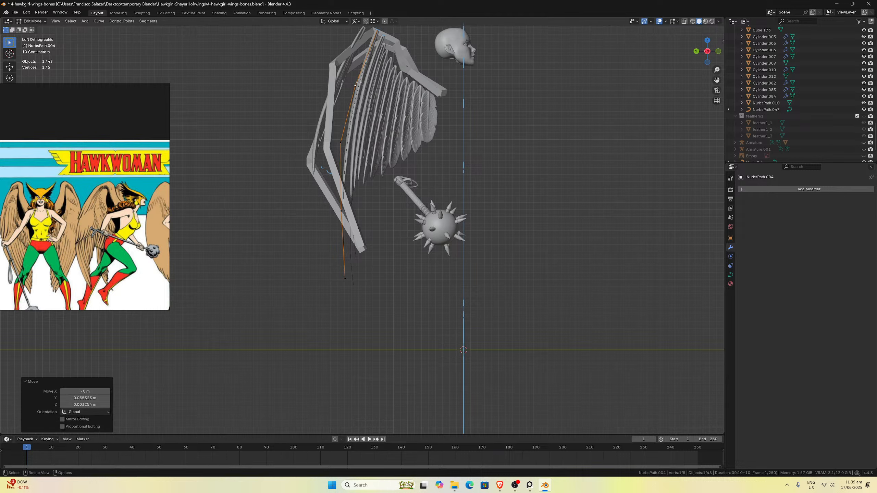
pyautogui.click(341, 144)
pyautogui.press('g')
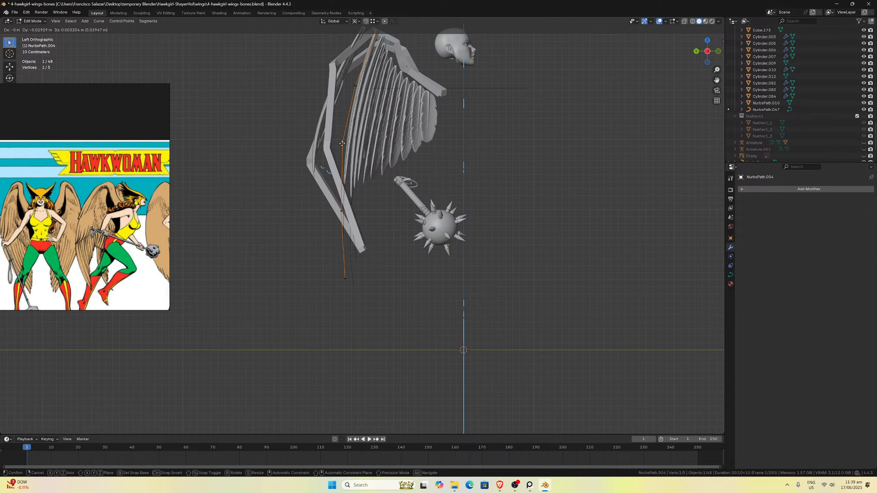
pyautogui.click(342, 147)
pyautogui.click(341, 210)
pyautogui.press('g')
pyautogui.click(340, 184)
pyautogui.click(341, 141)
pyautogui.press('g')
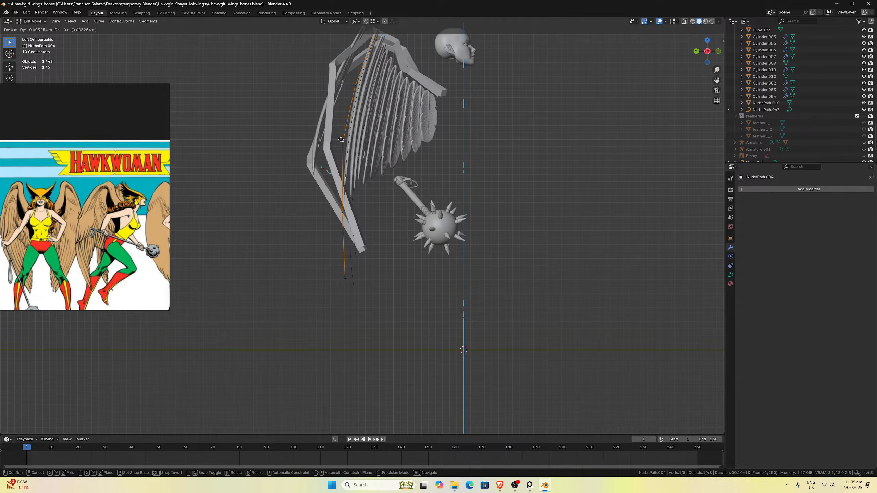
pyautogui.click(341, 140)
pyautogui.moveTo(341, 140); pyautogui.dragTo(320, 139, button='middle')
pyautogui.press('KP_1')
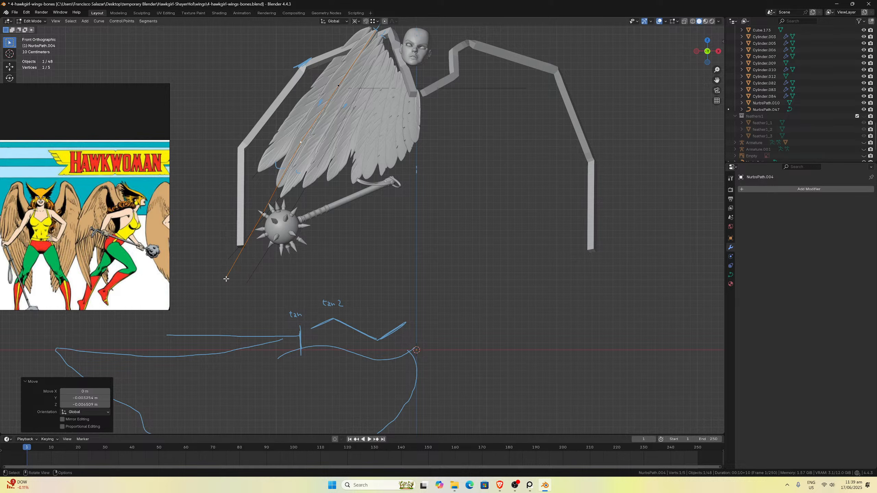
pyautogui.press('g')
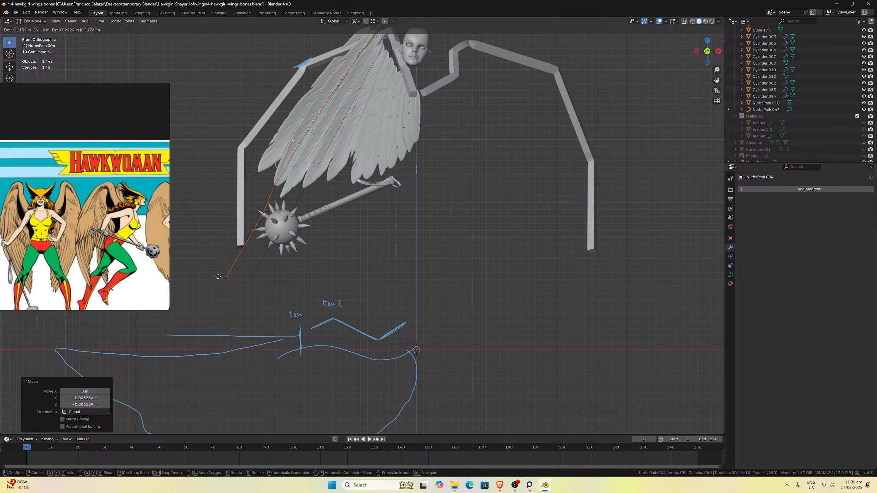
pyautogui.click(218, 277)
pyautogui.hotkey('ctrl', 'z')
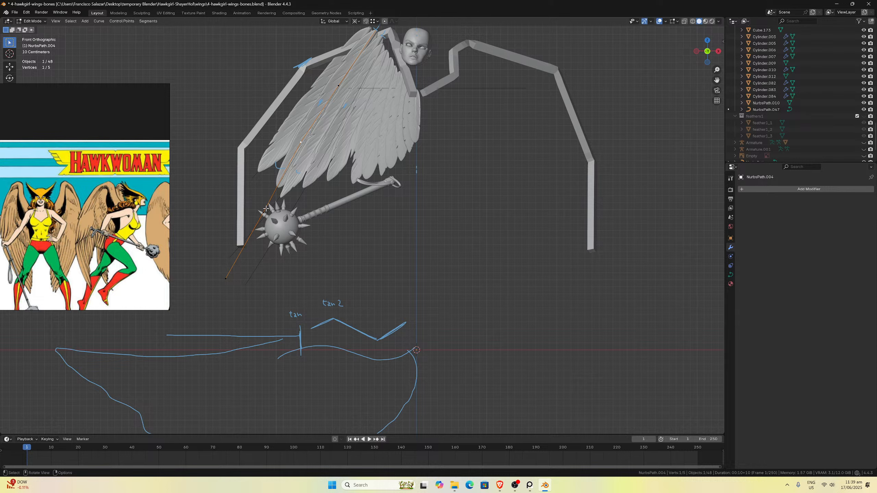
# Shift the curve's last two control points outward in front view, moving the end point about -0.22 m in X and 0.08 m in Z.
pyautogui.press('g')
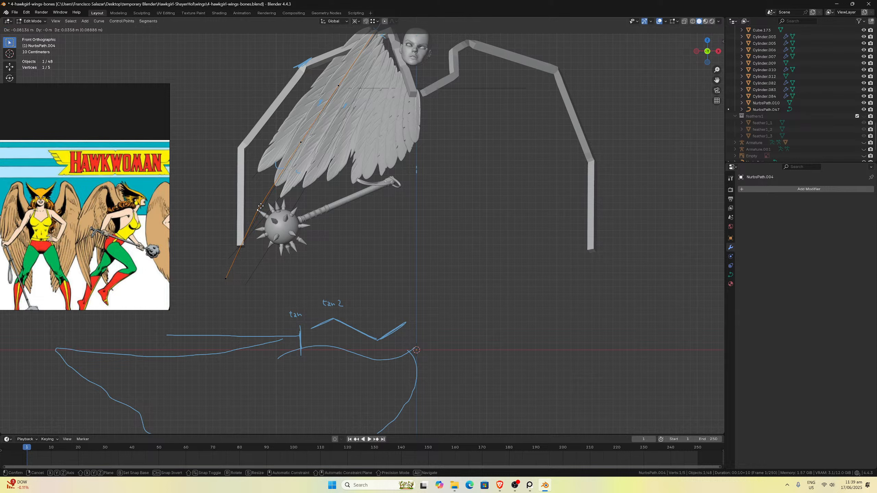
pyautogui.click(261, 206)
pyautogui.click(226, 278)
pyautogui.press('g')
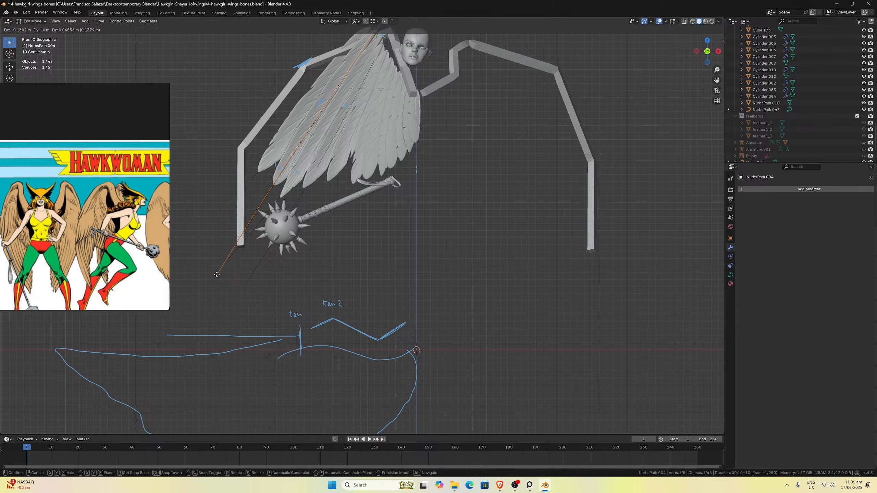
pyautogui.click(210, 273)
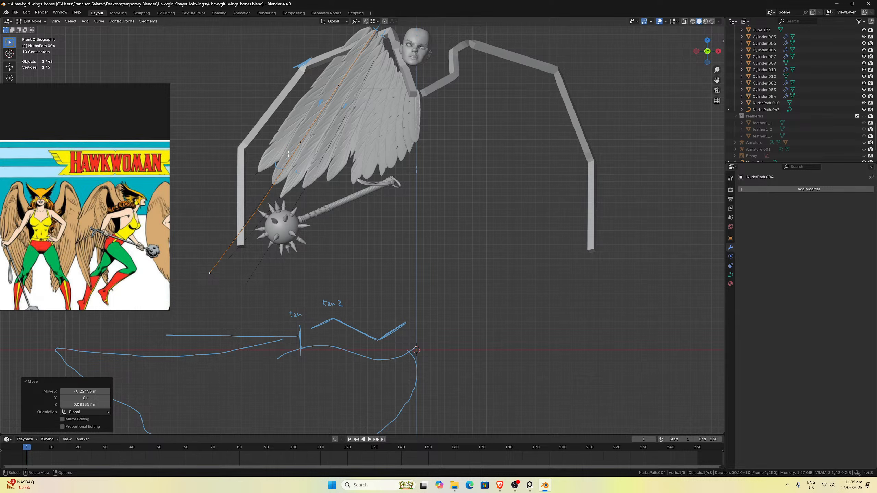
# Move the curve's root point about -0.04 m along Y and a control point farther down about 0.06 m along Y.
pyautogui.moveTo(299, 143); pyautogui.dragTo(430, 126, button='middle')
pyautogui.moveTo(715, 80); pyautogui.dragTo(554, 100, button='middle')
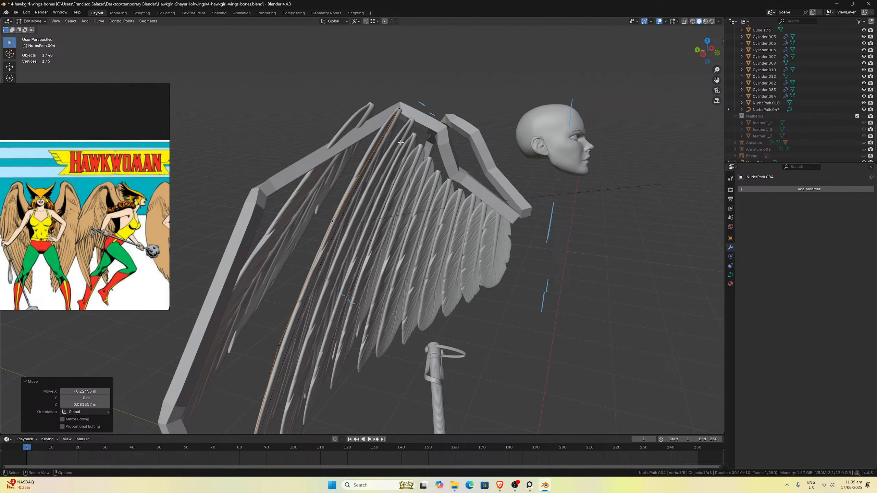
pyautogui.moveTo(401, 135); pyautogui.dragTo(397, 154, button='middle')
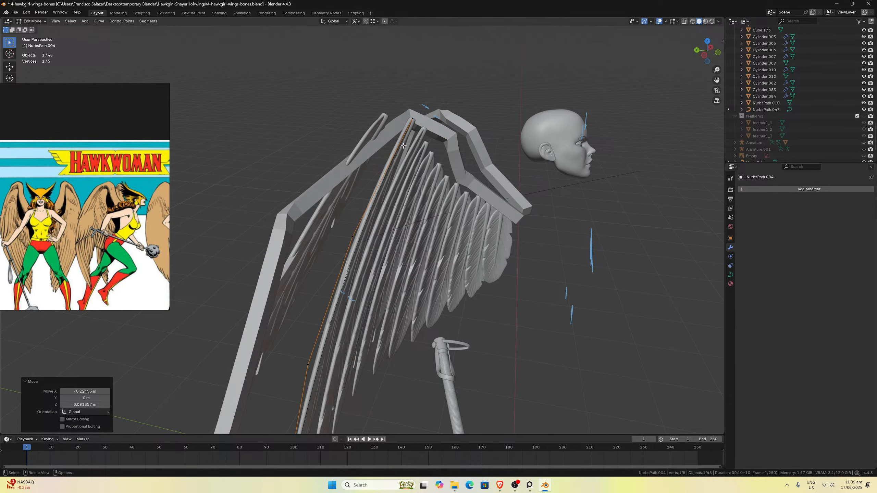
pyautogui.moveTo(413, 116); pyautogui.dragTo(418, 128, button='middle')
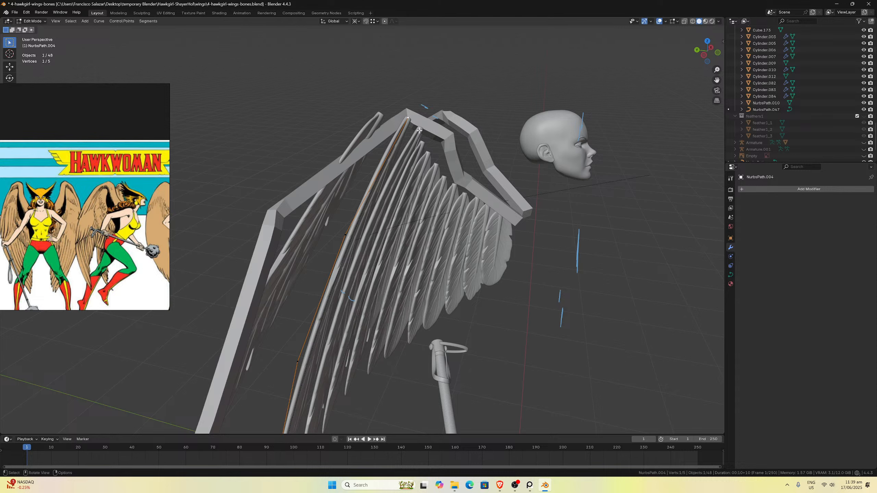
pyautogui.press('g')
pyautogui.press('y')
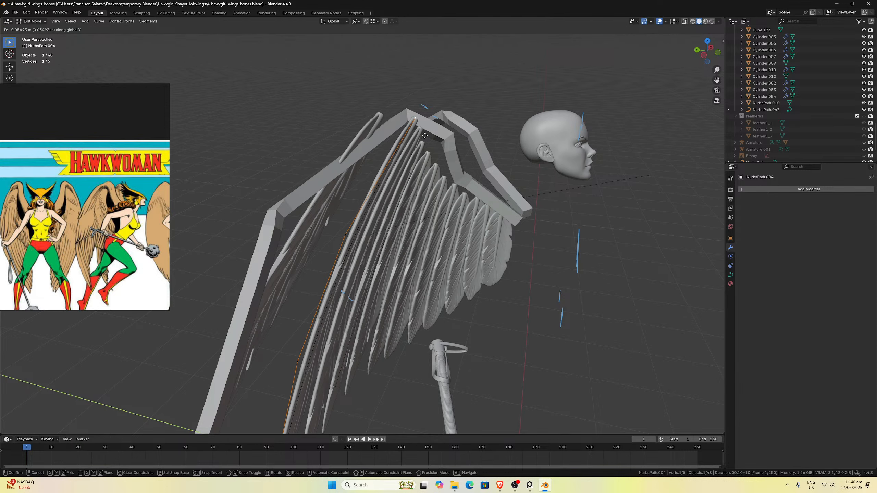
pyautogui.click(423, 136)
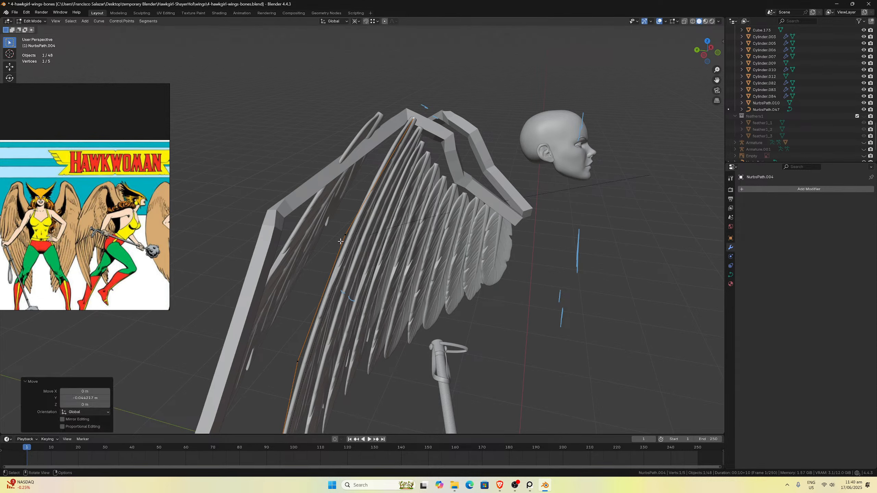
pyautogui.press('g')
pyautogui.press('y')
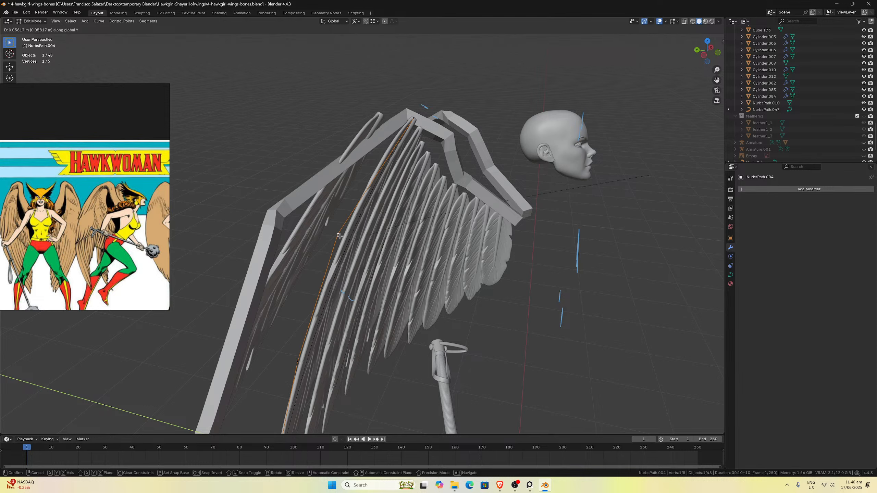
pyautogui.click(340, 236)
pyautogui.moveTo(340, 236); pyautogui.dragTo(335, 216, button='middle')
pyautogui.scroll(2, 335, 216)
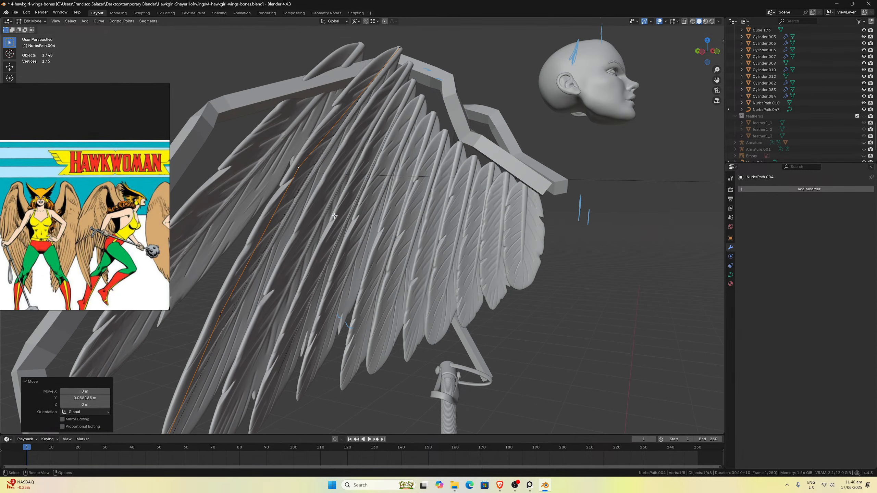
# Set the pivot to Median Point and tilt all of the curve's control points by -3.04°.
pyautogui.press('a')
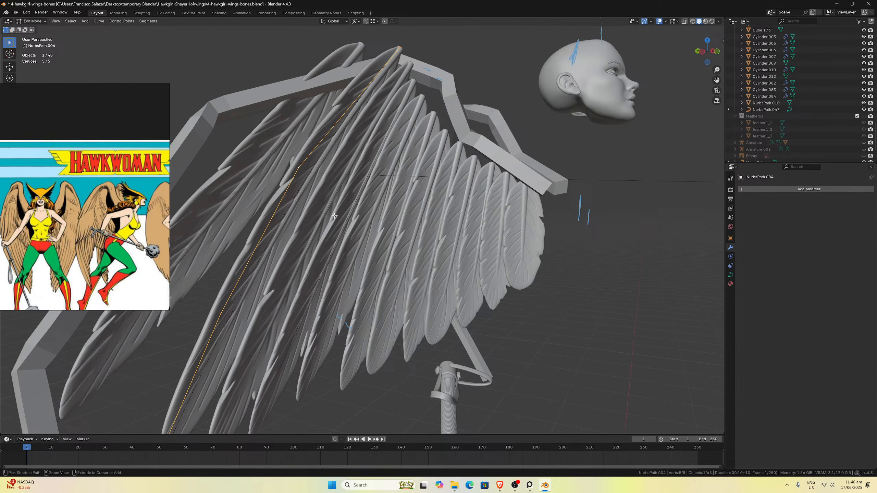
pyautogui.hotkey('ctrl', 't')
pyautogui.click(337, 214)
pyautogui.click(356, 21)
pyautogui.click(371, 59)
pyautogui.moveTo(371, 59); pyautogui.dragTo(407, 159, button='middle')
pyautogui.hotkey('ctrl', 't')
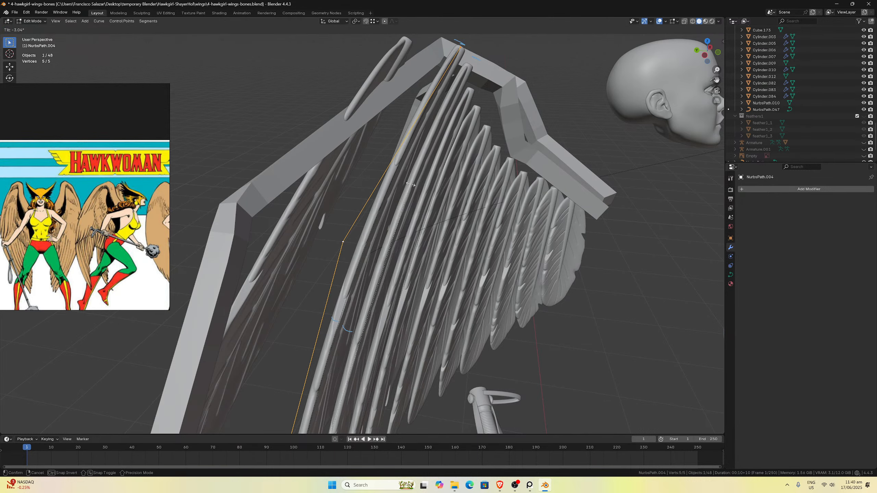
pyautogui.click(426, 188)
pyautogui.moveTo(427, 189); pyautogui.dragTo(404, 180, button='middle')
pyautogui.scroll(-5, 401, 179)
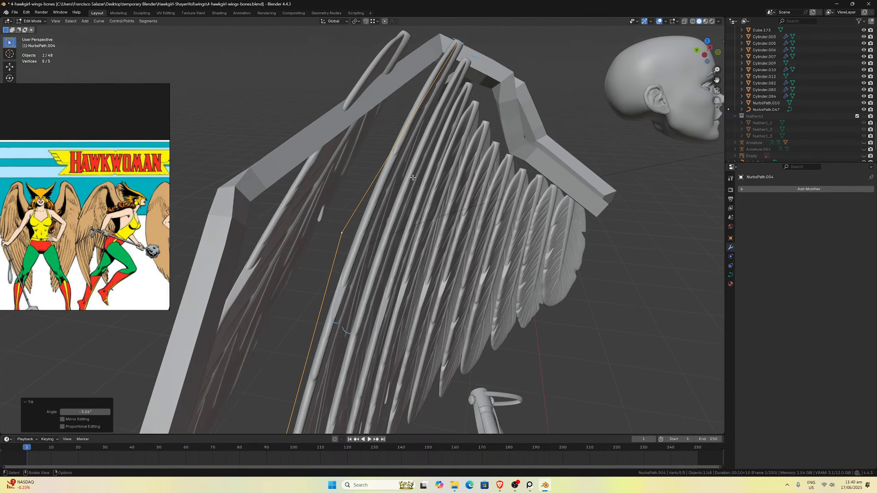
# Lengthen the feather1_3.001 mesh slightly by scaling all its geometry along X with the 3D Cursor as pivot point.
pyautogui.press('KP_1')
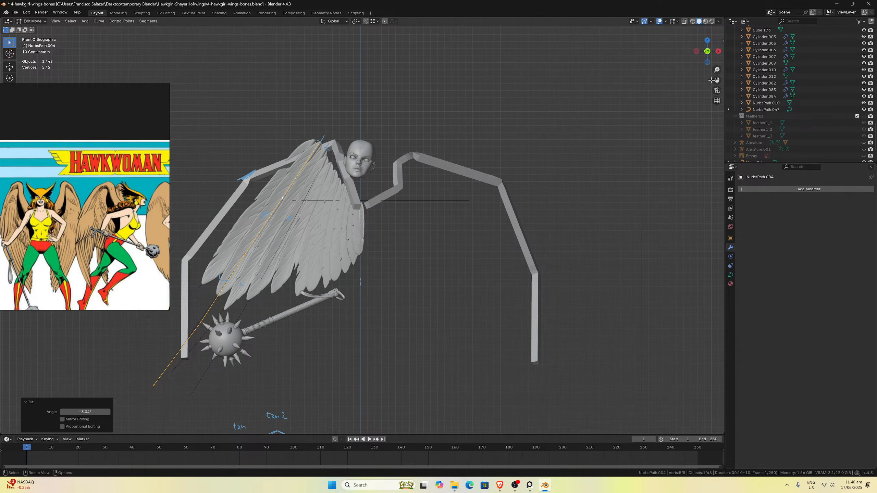
pyautogui.keyDown('shift'); pyautogui.moveTo(456, 199); pyautogui.dragTo(547, 179, button='middle'); pyautogui.keyUp('shift')
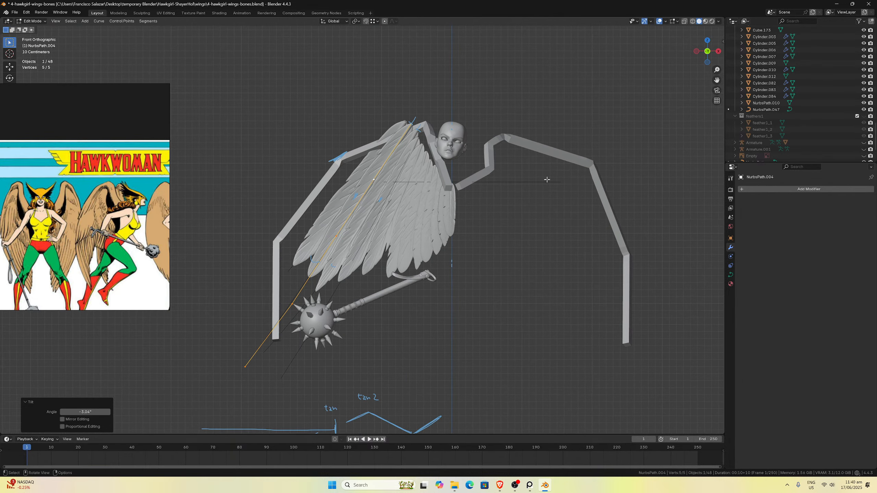
pyautogui.press('Tab')
pyautogui.click(322, 273)
pyautogui.scroll(-3, 367, 280)
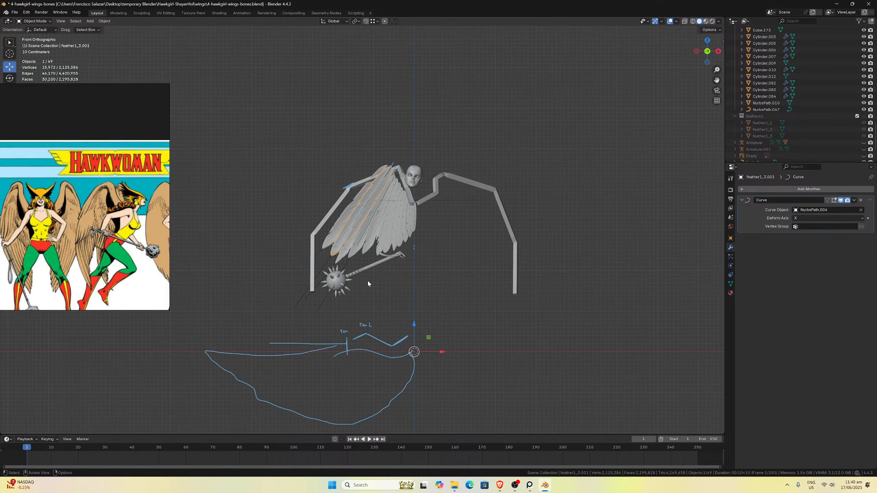
pyautogui.press('Tab')
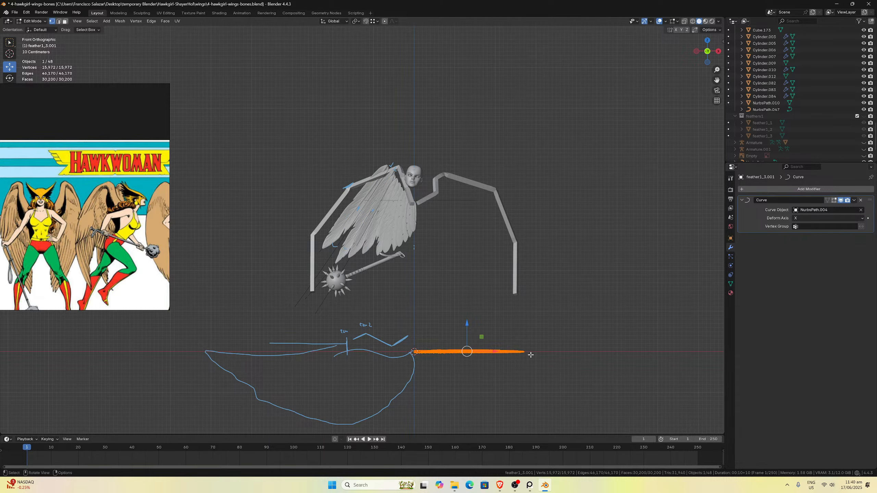
pyautogui.click(356, 21)
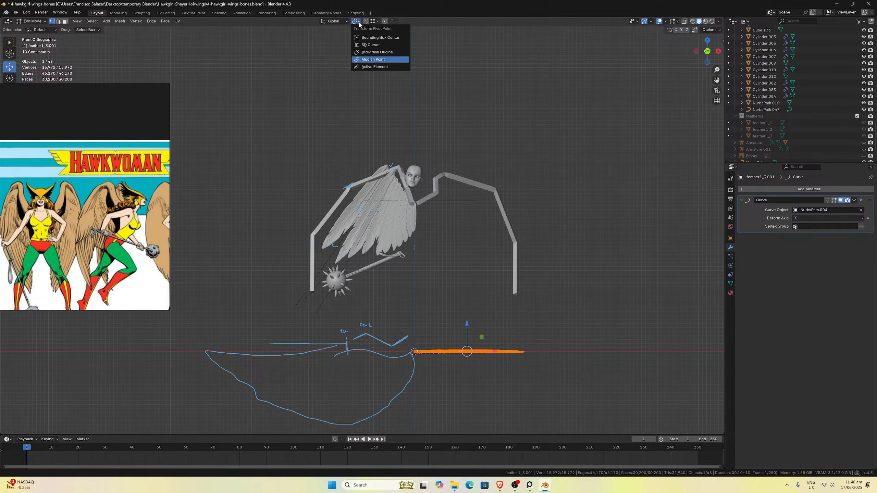
pyautogui.click(371, 45)
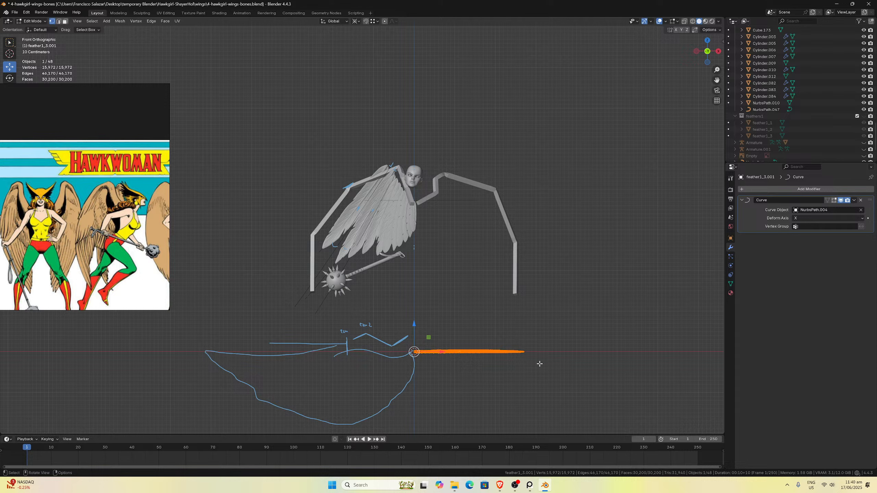
pyautogui.press('s')
pyautogui.press('x')
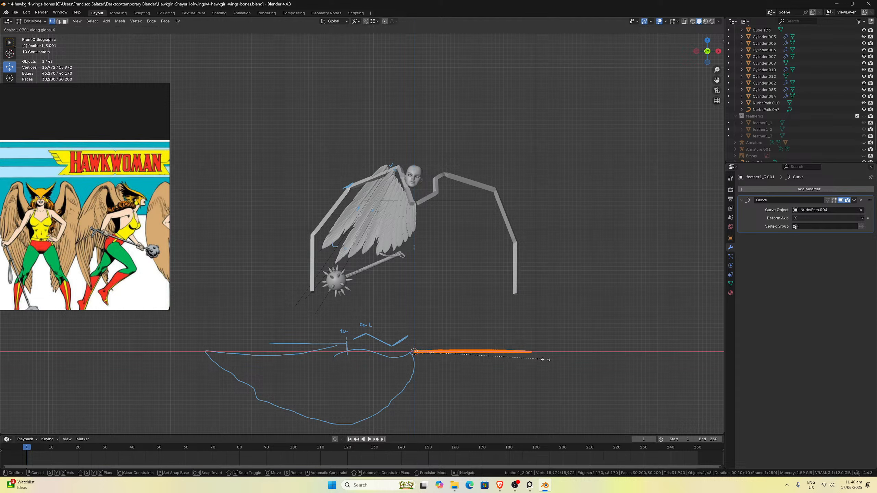
pyautogui.click(550, 359)
pyautogui.press('Tab')
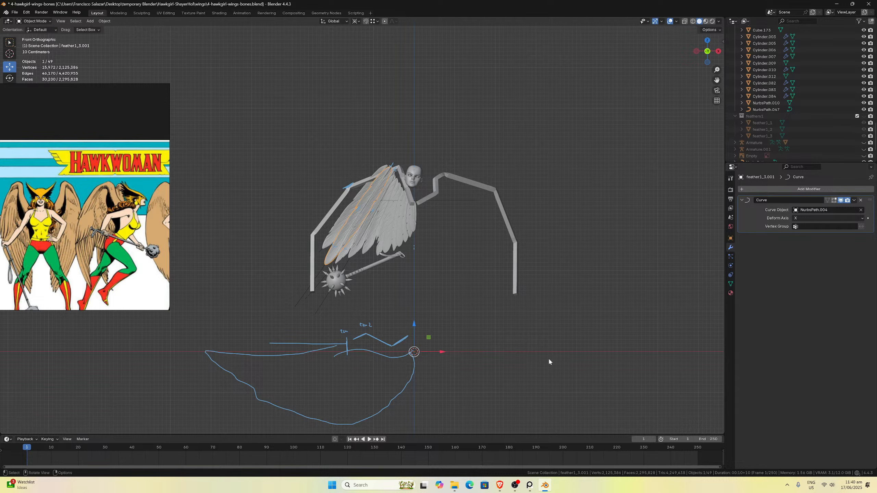
# Shift two middle control points of NurbsPath.004 in front view, about 0.02 m X, -0.01 m Z and 0.04 m X, -0.02 m Z.
pyautogui.scroll(3, 401, 277)
pyautogui.scroll(3, 396, 277)
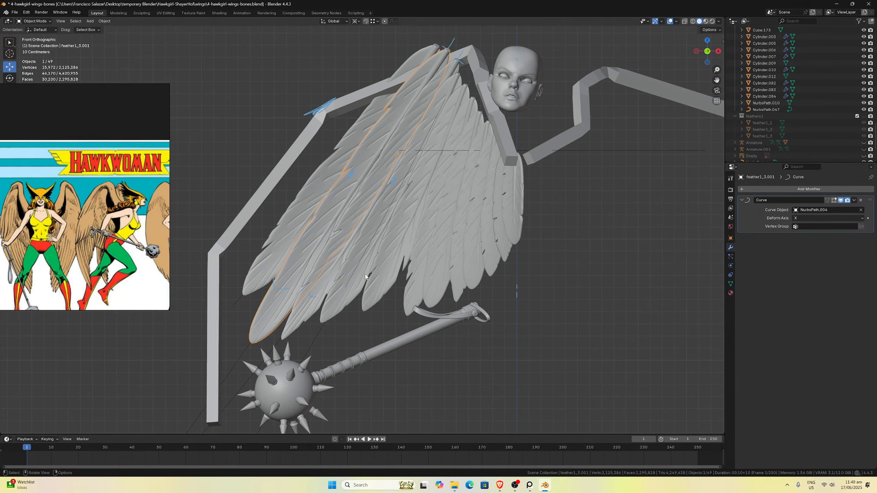
pyautogui.click(247, 348)
pyautogui.press('Tab')
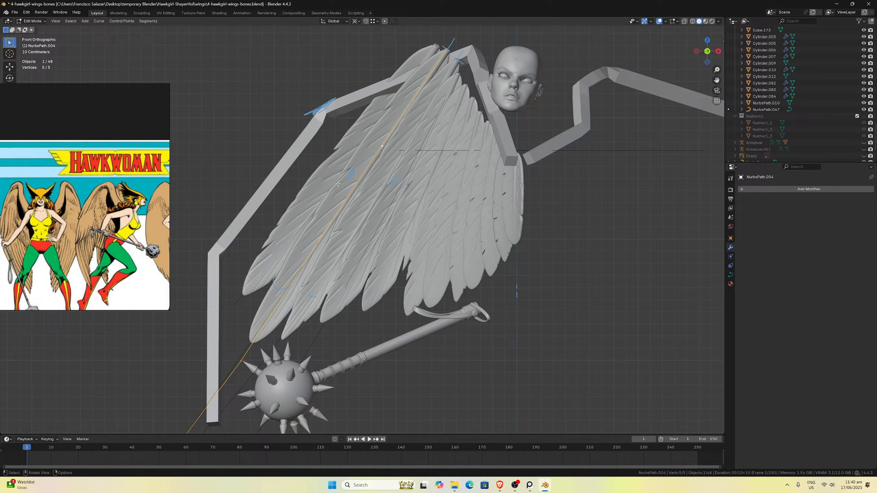
pyautogui.click(378, 157)
pyautogui.press('g')
pyautogui.click(386, 158)
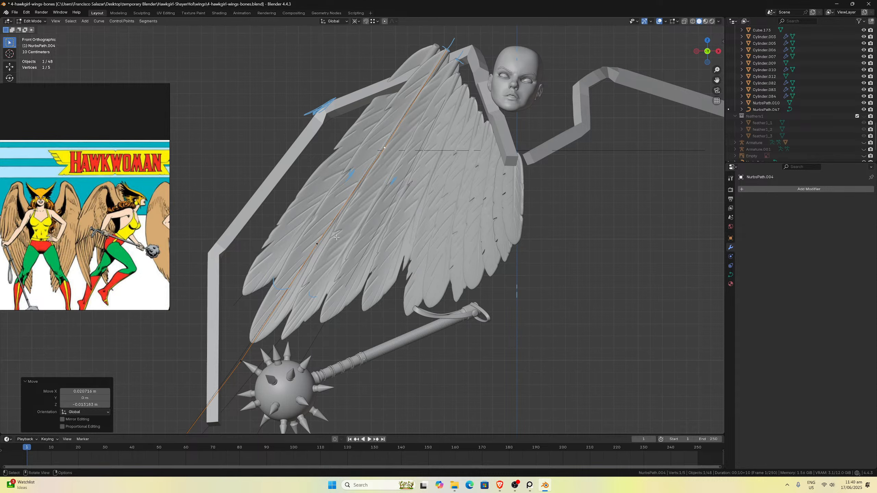
pyautogui.click(317, 243)
pyautogui.press('g')
pyautogui.click(322, 246)
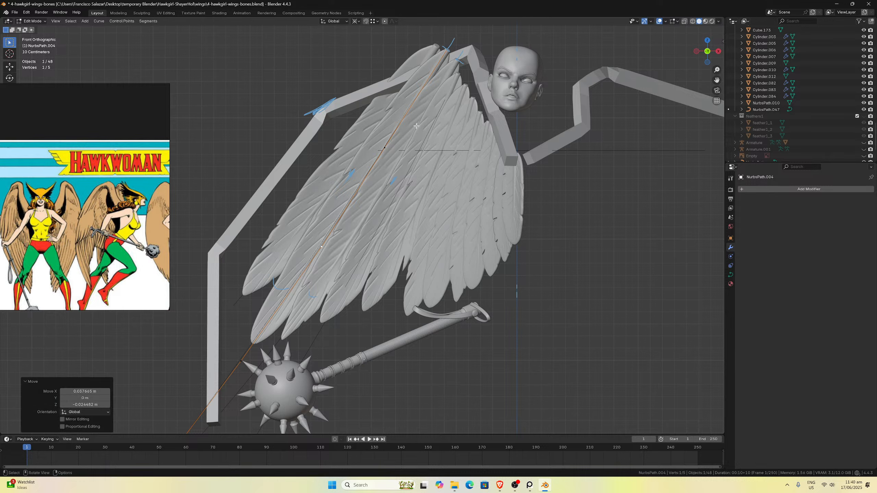
pyautogui.scroll(-4, 295, 292)
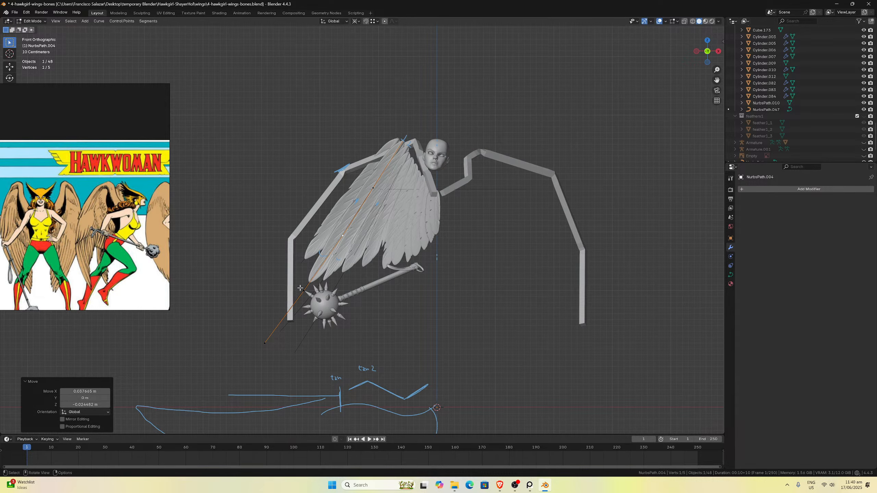
pyautogui.press('Tab')
# Stretch NurbsPath.001 outward and down by moving its end point and inner control points, the last one about -0.06 m in X and -0.08 m in Z.
pyautogui.click(314, 251)
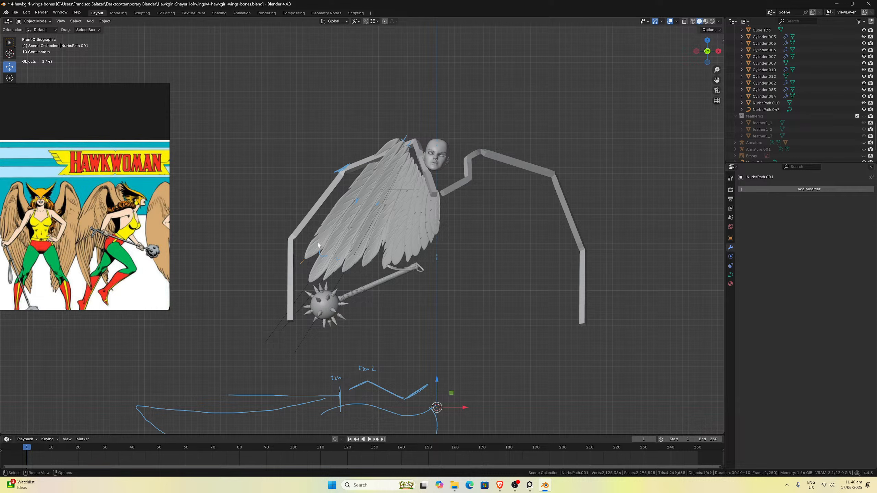
pyautogui.press('Tab')
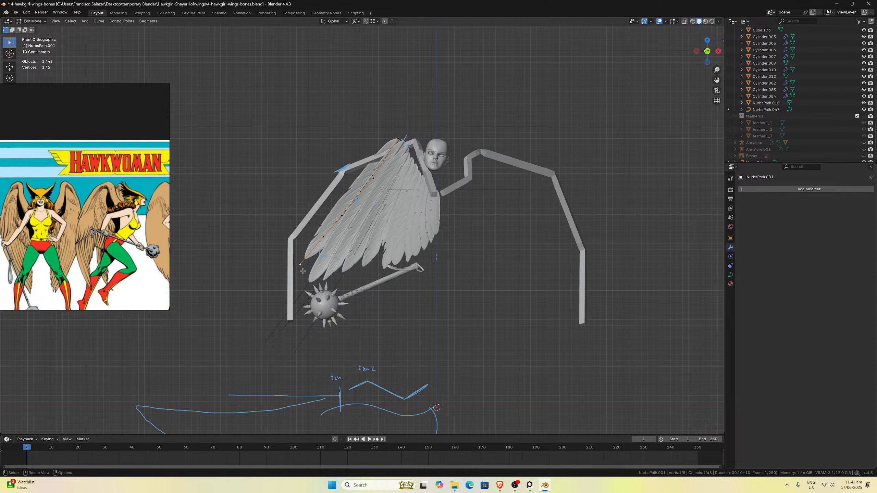
pyautogui.press('g')
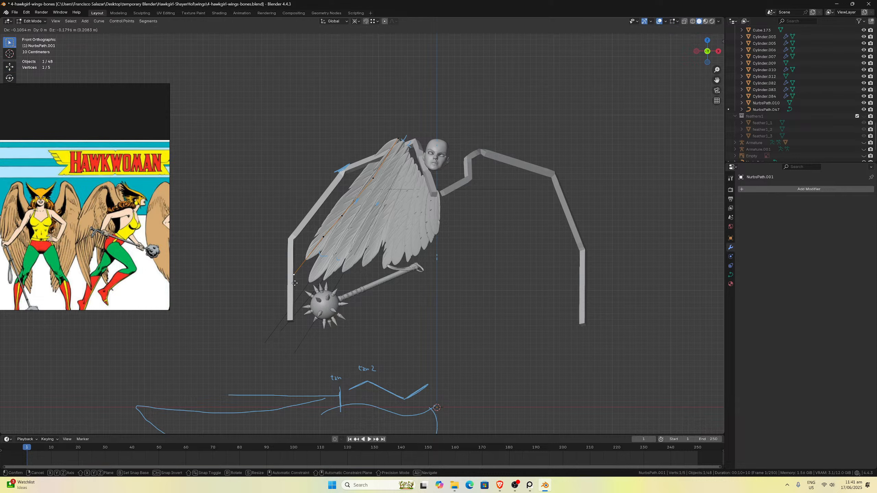
pyautogui.click(276, 300)
pyautogui.press('g')
pyautogui.click(313, 248)
pyautogui.press('g')
pyautogui.click(338, 220)
pyautogui.scroll(-2, 337, 233)
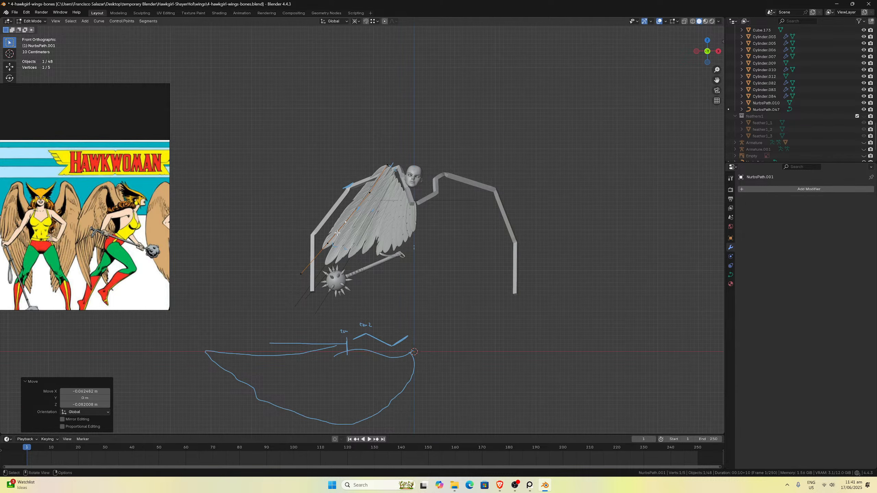
pyautogui.press('Tab')
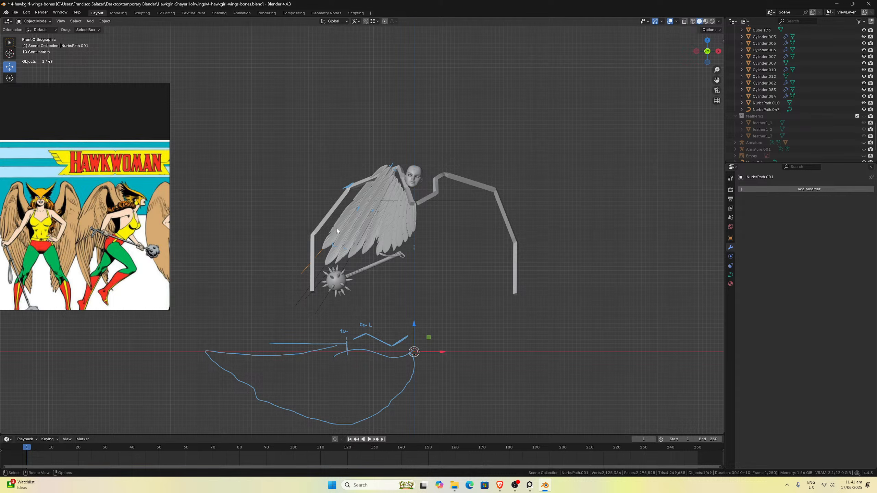
# Compare the hidden feather meshes Cube.022, Cube.021 and Cube.019 with the wing by showing and hiding each in turn.
pyautogui.scroll(3, 337, 230)
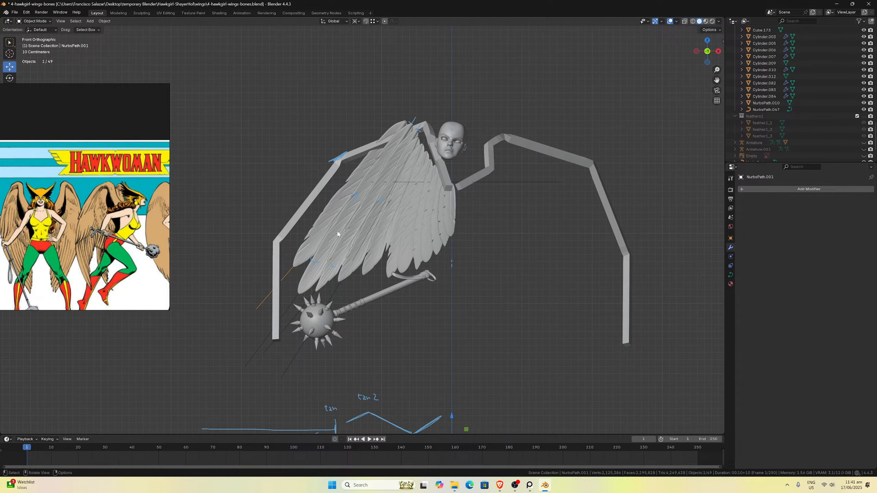
pyautogui.scroll(-3, 364, 257)
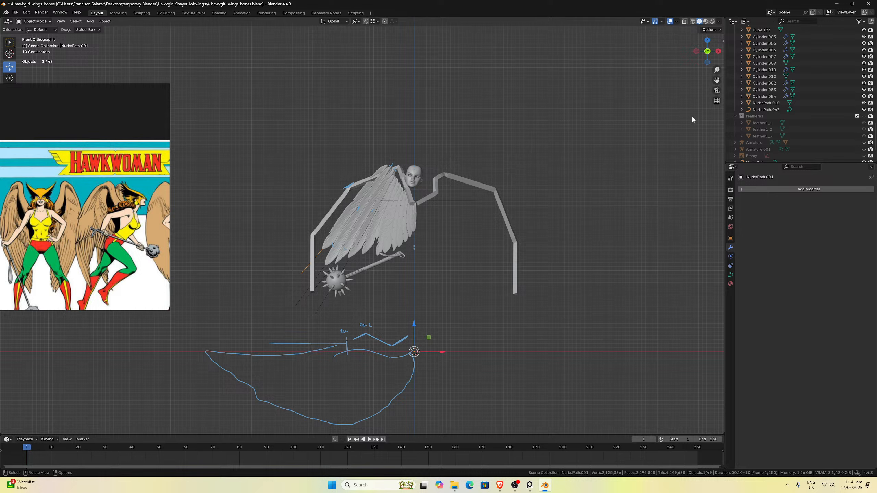
pyautogui.scroll(6, 798, 98)
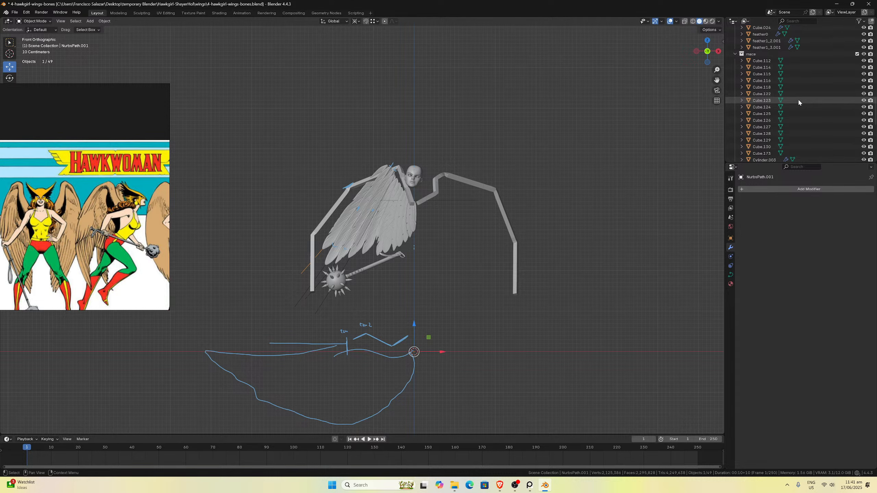
pyautogui.scroll(4, 799, 100)
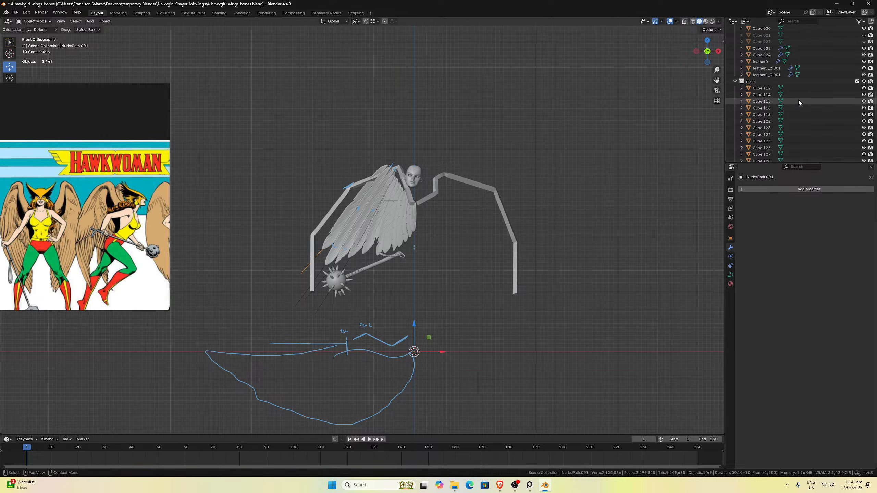
pyautogui.scroll(8, 799, 101)
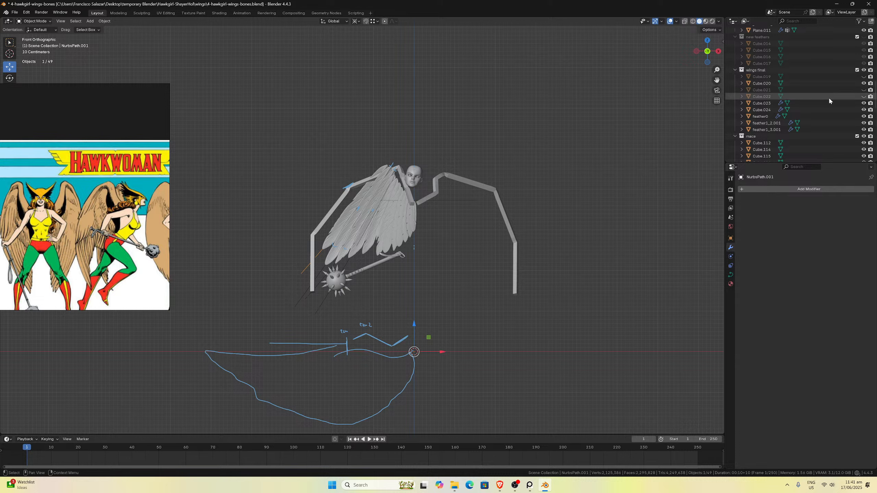
pyautogui.click(864, 96)
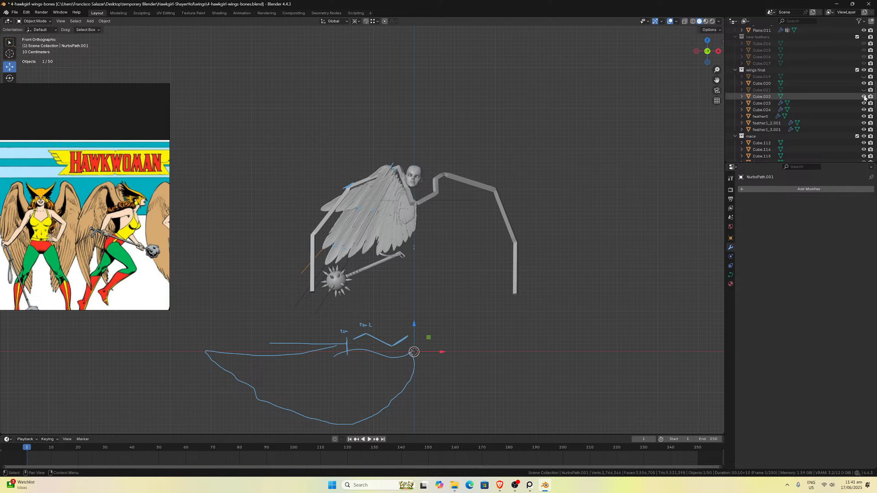
pyautogui.click(864, 96)
pyautogui.click(864, 90)
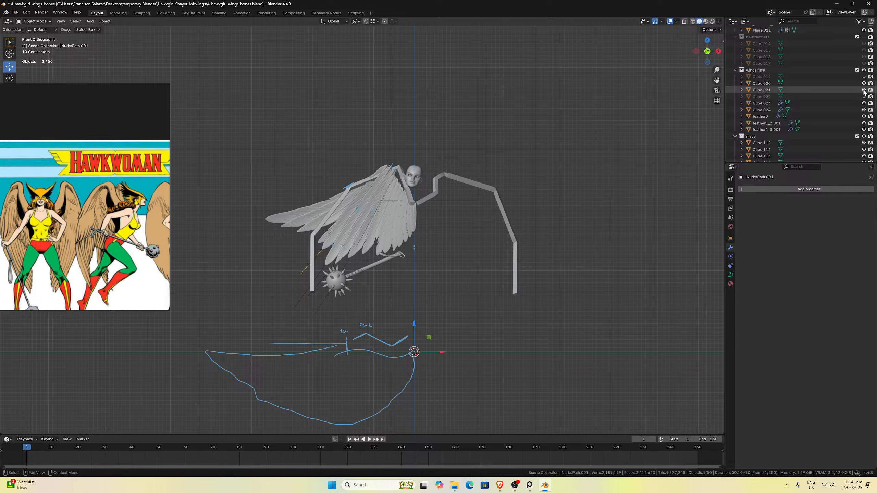
pyautogui.click(864, 90)
pyautogui.click(865, 90)
pyautogui.click(865, 90)
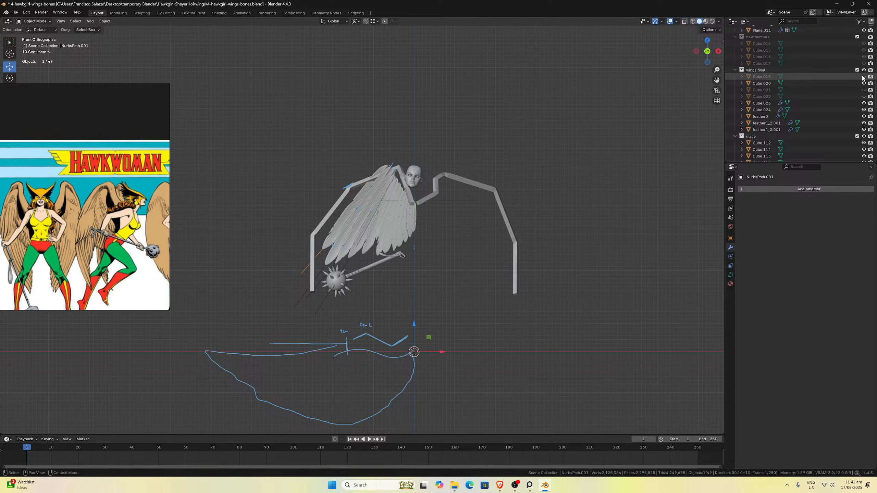
pyautogui.click(864, 77)
pyautogui.click(864, 77)
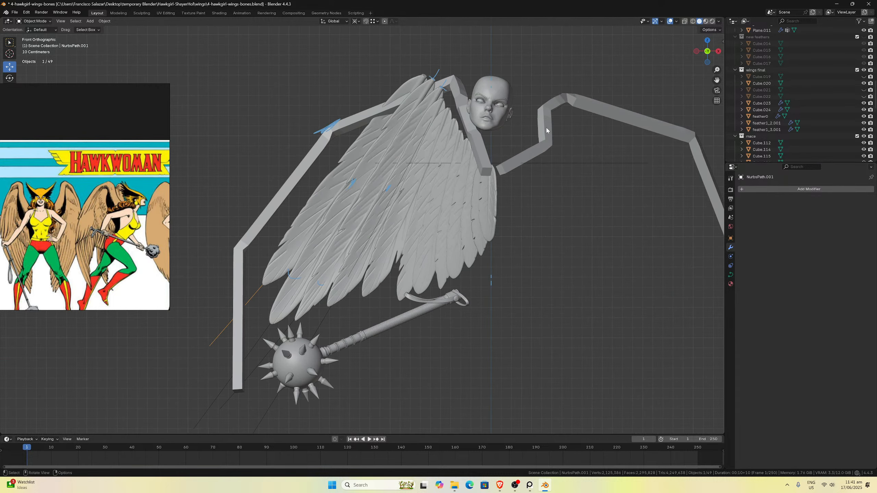
pyautogui.click(865, 96)
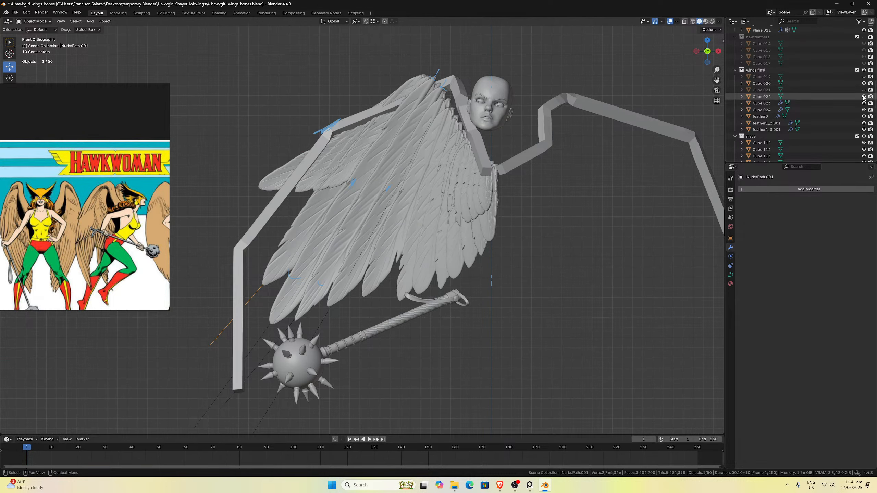
pyautogui.click(865, 97)
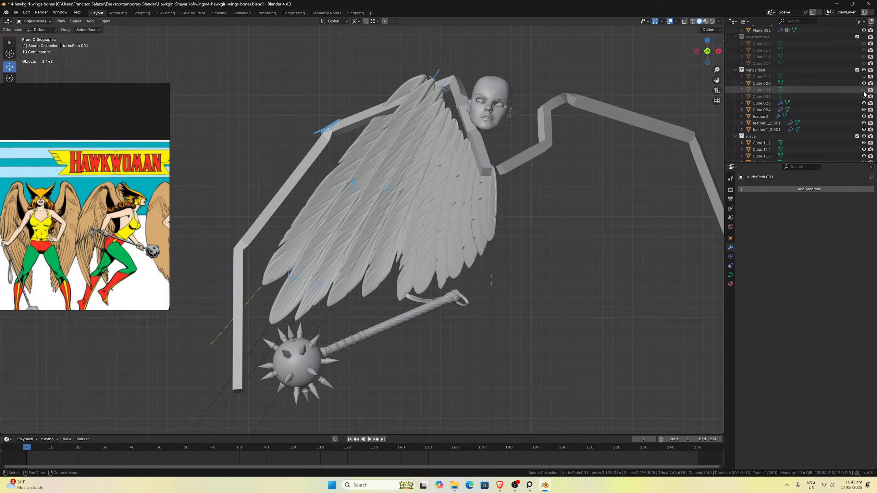
# Unhide Cube.021 and separate its lowest linked feather, the one beside feather1_2.001, into its own object.
pyautogui.click(864, 89)
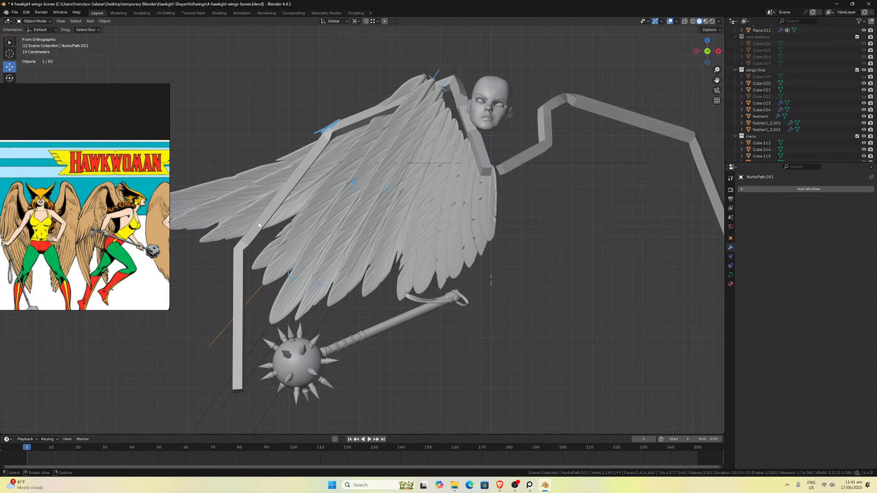
pyautogui.click(287, 221)
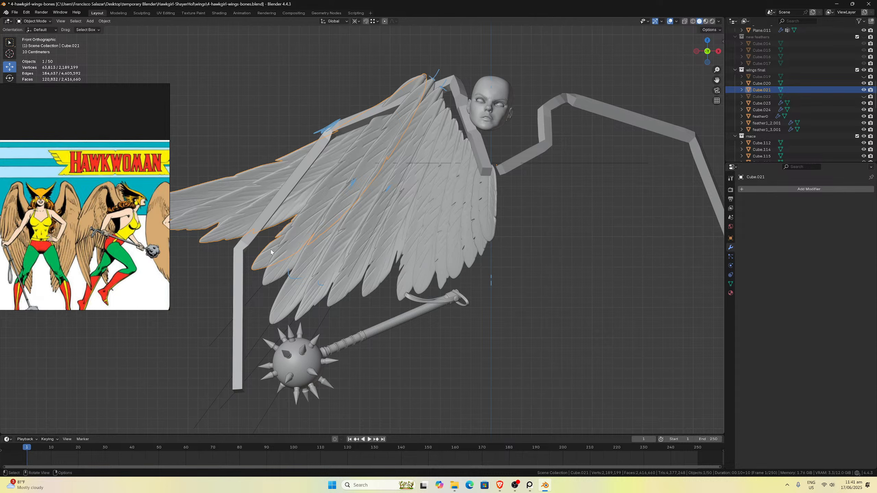
pyautogui.moveTo(270, 249); pyautogui.dragTo(296, 253, button='middle')
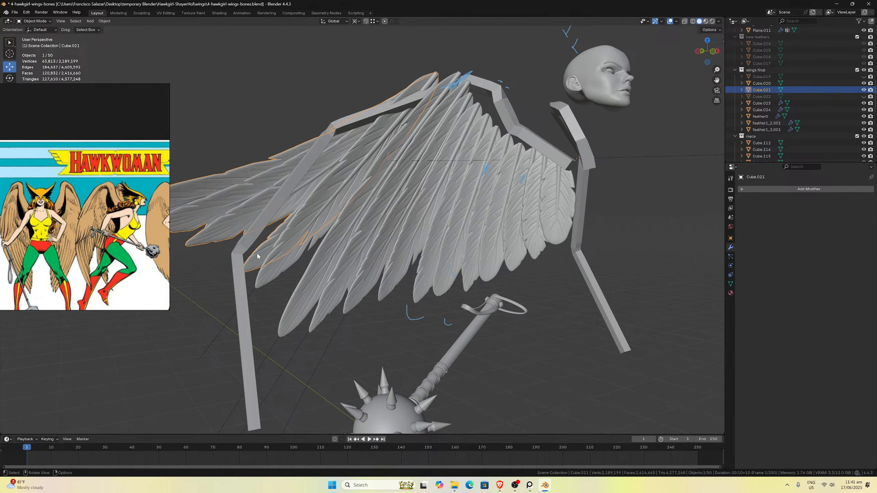
pyautogui.press('Tab')
pyautogui.hotkey('ctrl', 'l')
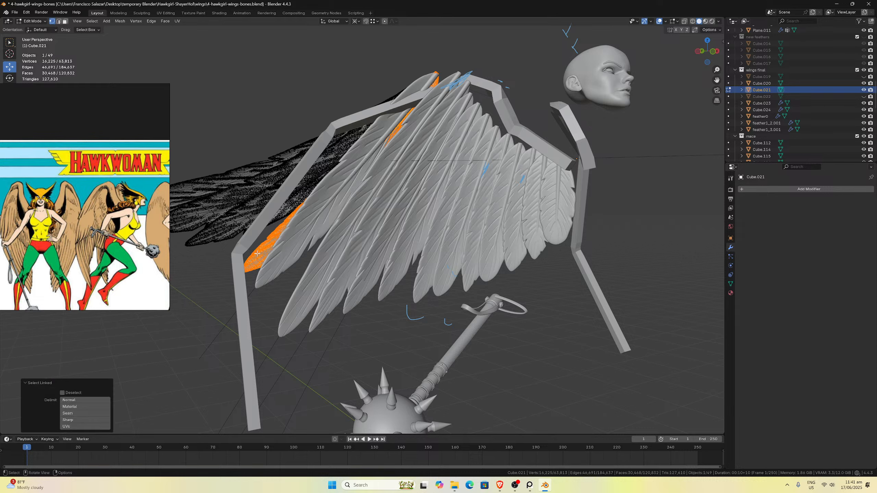
pyautogui.press('p')
pyautogui.click(257, 254)
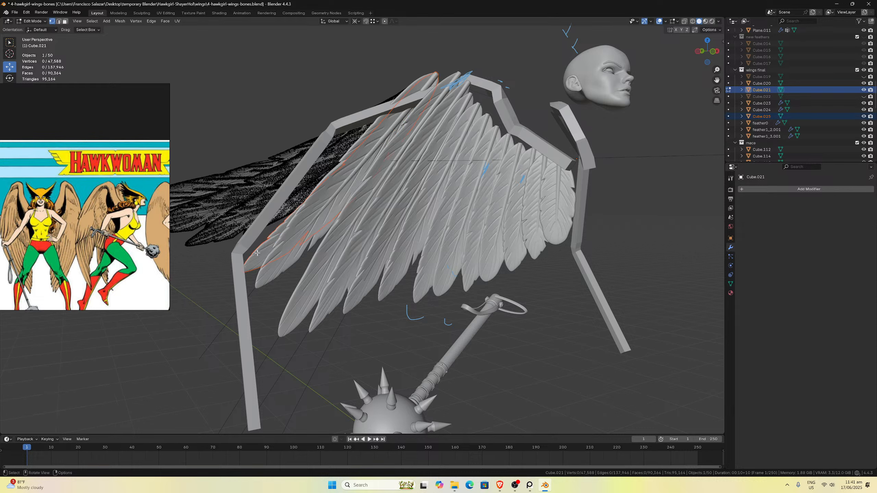
pyautogui.press('`')
pyautogui.press('Escape')
pyautogui.press('Tab')
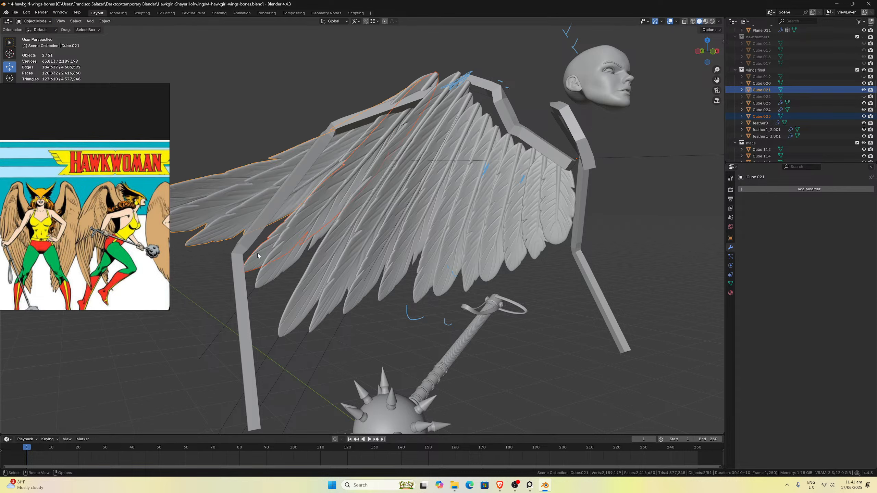
# Delete the feather object separated from Cube.021 that overlaps feather1_2.001.
pyautogui.click(260, 256)
pyautogui.moveTo(260, 256)
pyautogui.mouseDown(button='middle')
pyautogui.moveTo(288, 266)
pyautogui.moveTo(254, 294)
pyautogui.moveTo(285, 274)
pyautogui.moveTo(268, 257)
pyautogui.moveTo(259, 262)
pyautogui.mouseUp(button='middle')
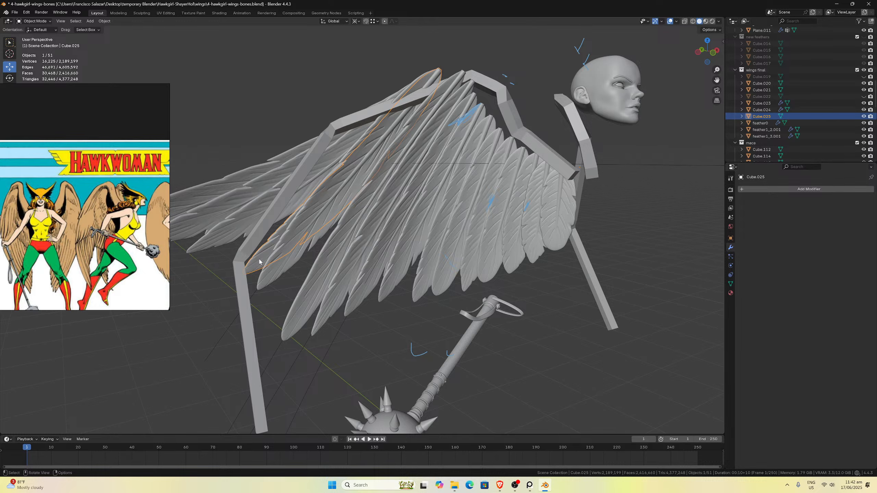
pyautogui.press('x')
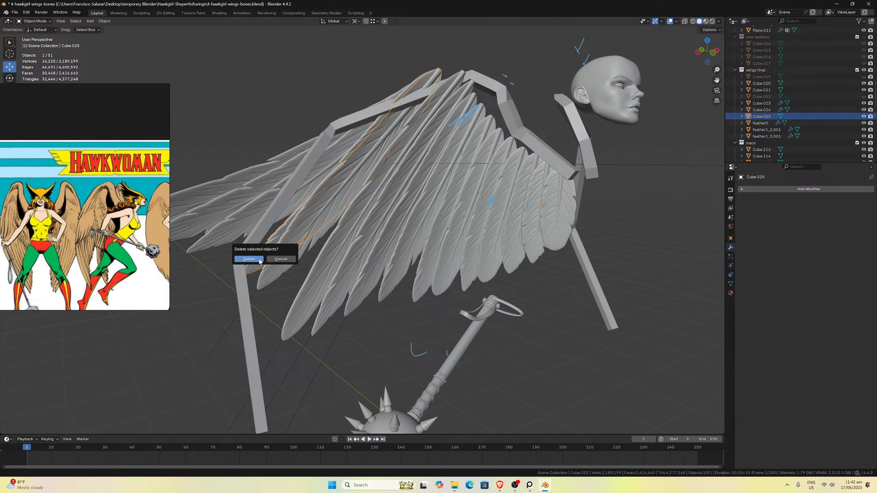
pyautogui.click(249, 259)
pyautogui.moveTo(312, 244); pyautogui.dragTo(343, 217, button='middle')
pyautogui.click(342, 218)
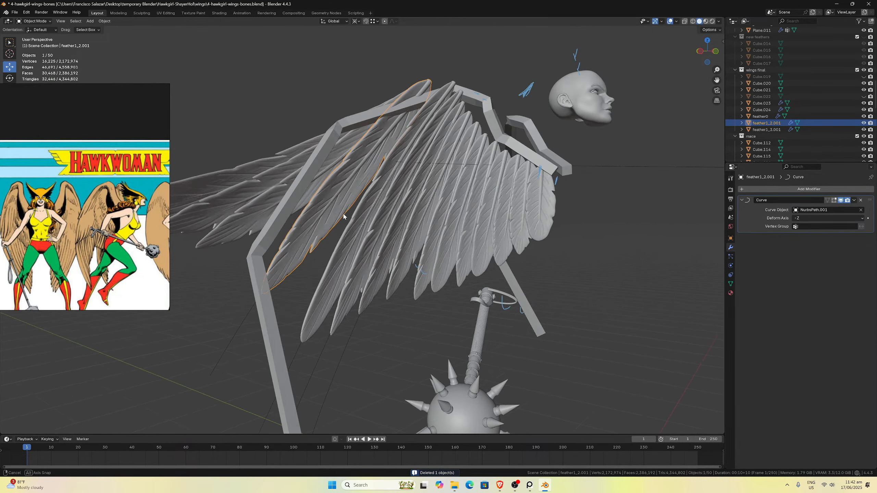
pyautogui.hotkey('ctrl', 'z')
pyautogui.hotkey('ctrl', 'z')
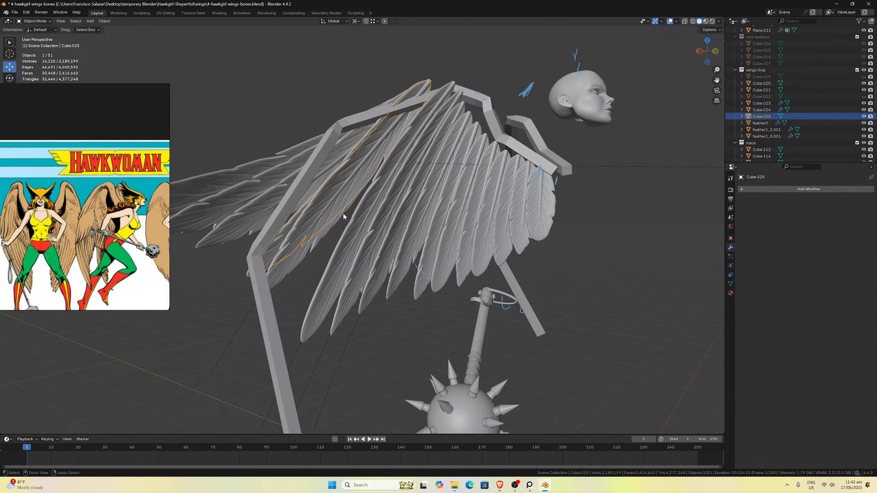
pyautogui.moveTo(334, 205); pyautogui.dragTo(380, 217, button='middle')
pyautogui.press('x')
pyautogui.click(315, 200)
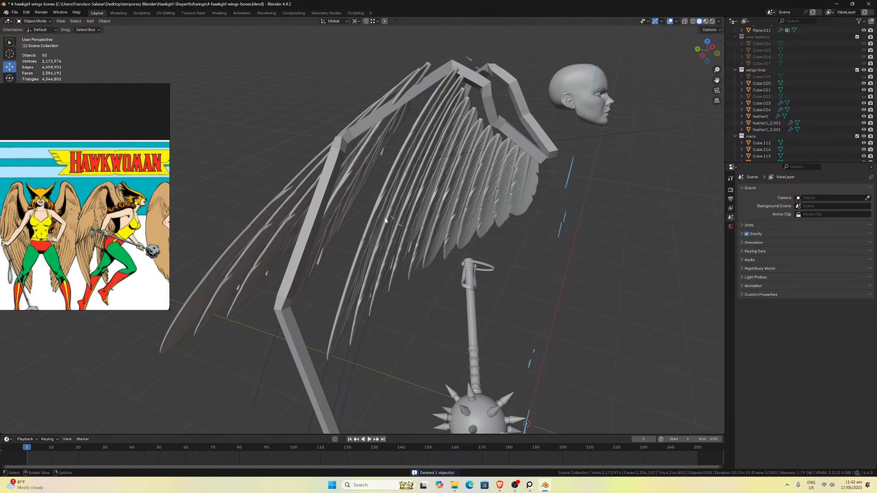
# Move the lower end point of NurbsPath.001 toward the wing bone tip, about -0.33 m in Y and -0.09 m in Z.
pyautogui.moveTo(391, 224); pyautogui.dragTo(354, 119, button='middle')
pyautogui.press('KP_3')
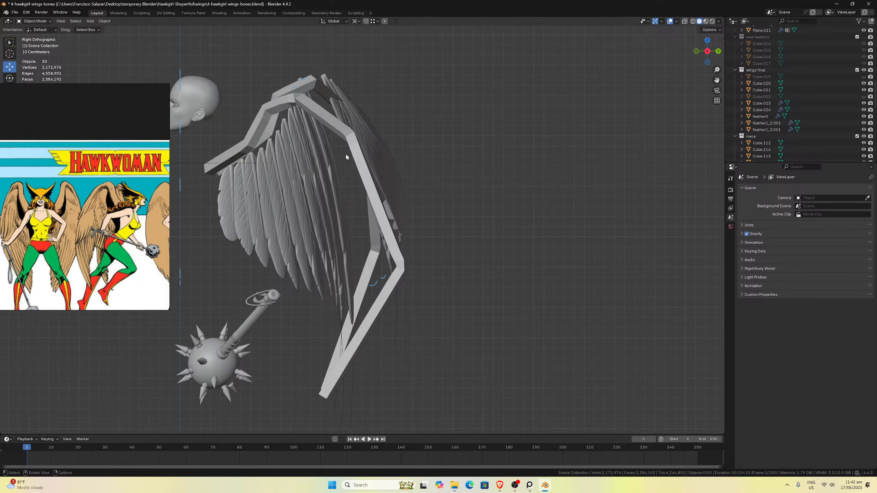
pyautogui.press('KP_1')
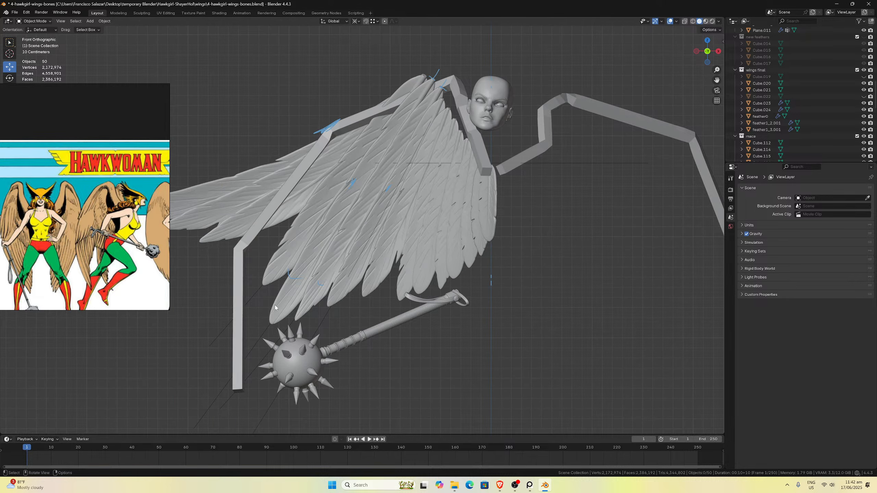
pyautogui.click(263, 329)
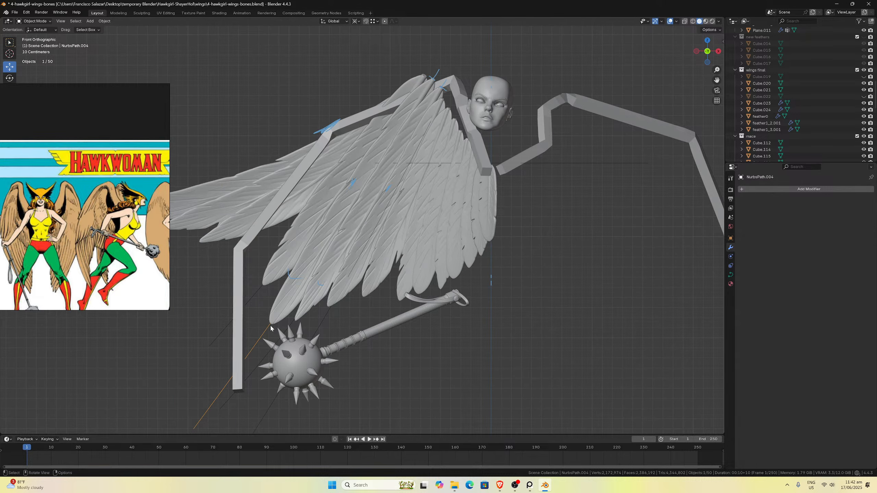
pyautogui.press('ctrl+KP_3')
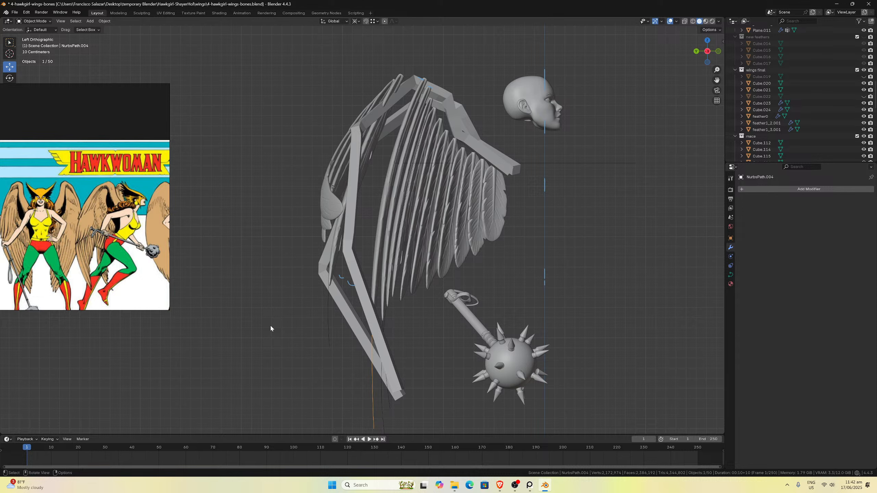
pyautogui.click(329, 310)
pyautogui.press('Tab')
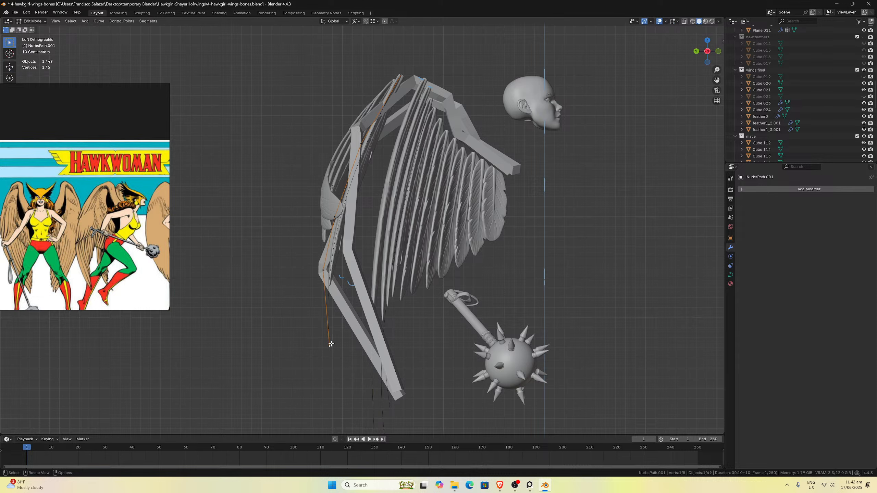
pyautogui.press('g')
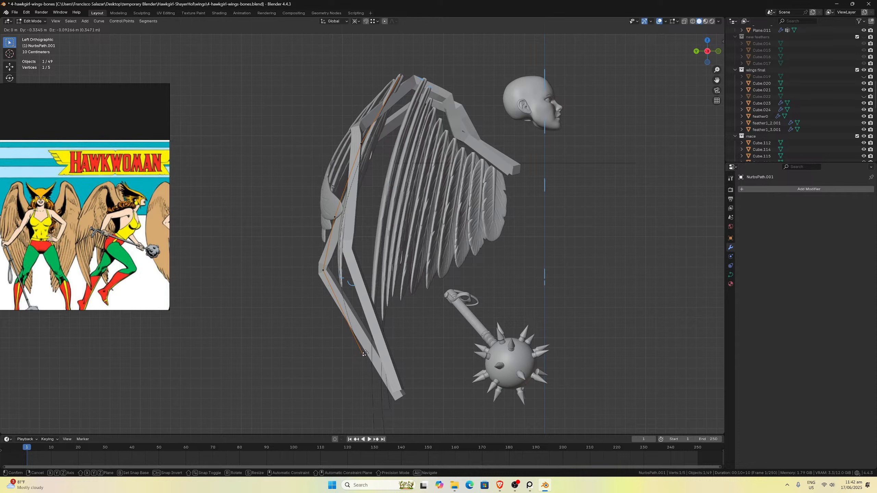
pyautogui.click(365, 354)
pyautogui.press('Tab')
# Shift all control points of NurbsPath.004 about 0.17 m along the Y axis.
pyautogui.click(375, 340)
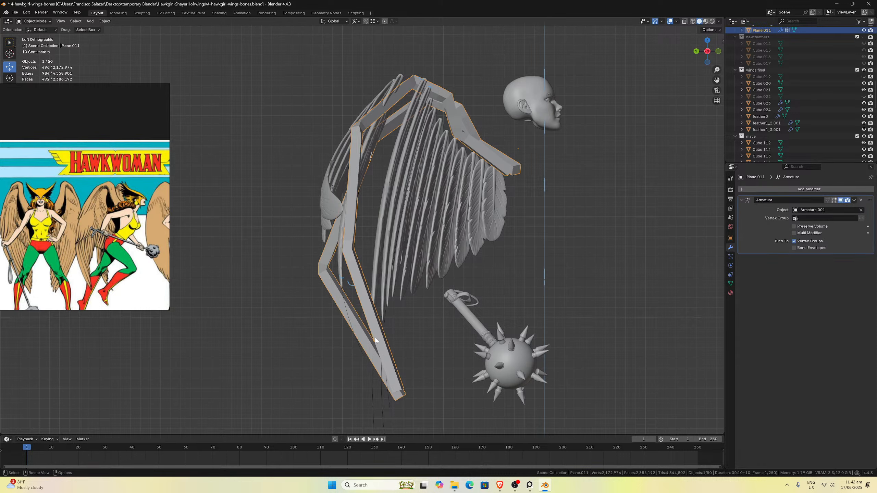
pyautogui.click(372, 342)
pyautogui.press('Tab')
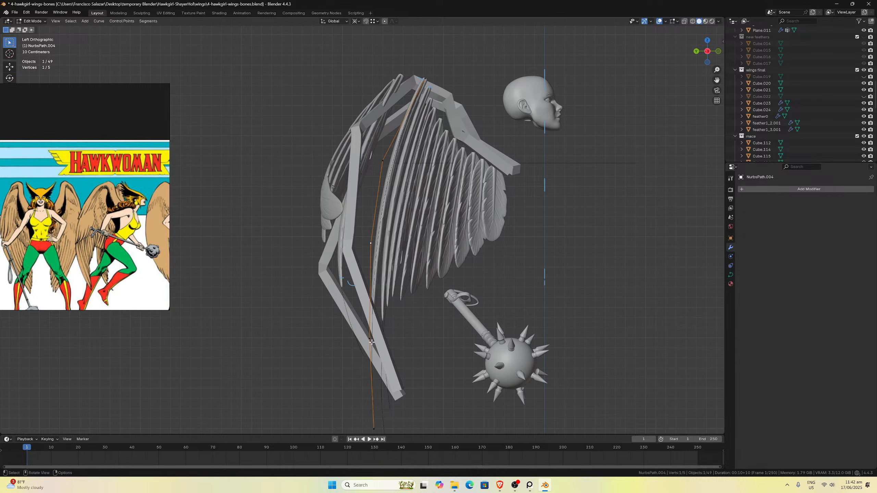
pyautogui.press('a')
pyautogui.press('g')
pyautogui.press('y')
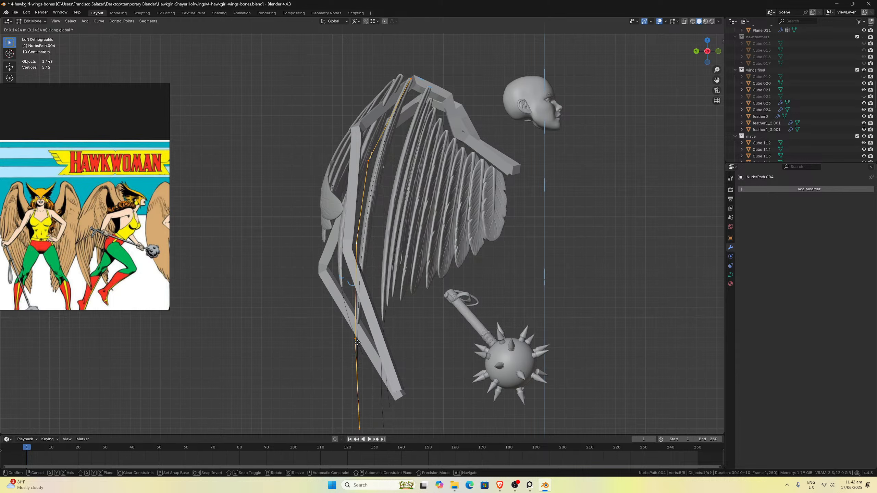
pyautogui.click(355, 343)
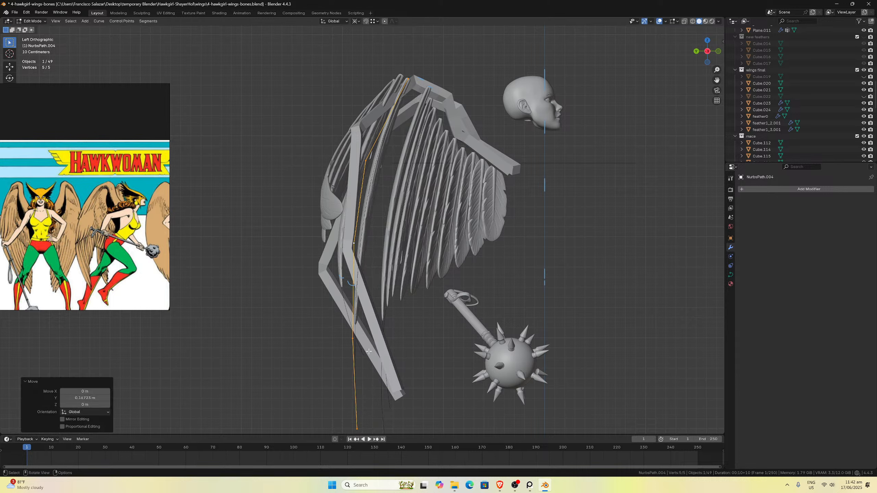
# Set the transform pivot point to Median Point and try rotating all control points of NurbsPath.004 in the side view.
pyautogui.press('r')
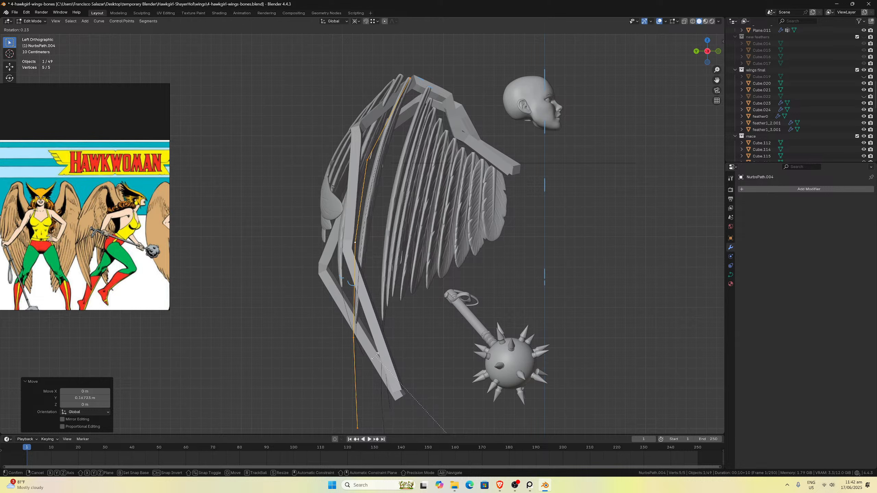
pyautogui.press('Escape')
pyautogui.click(355, 21)
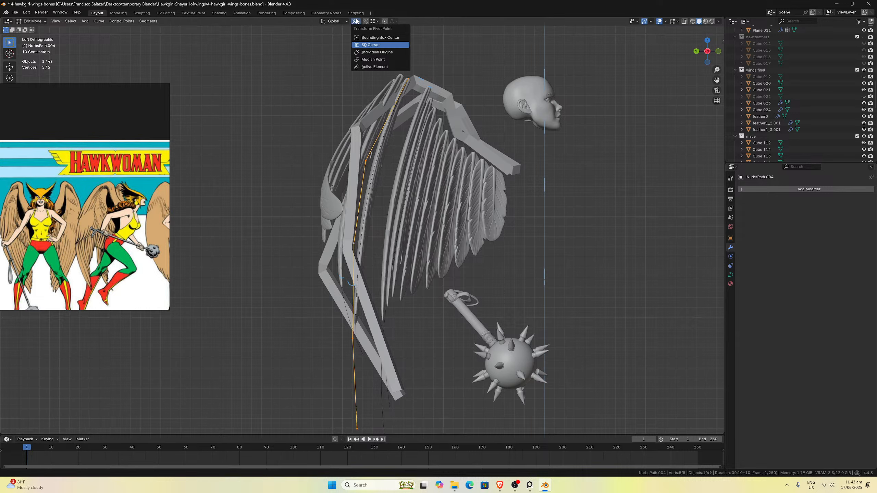
pyautogui.click(373, 59)
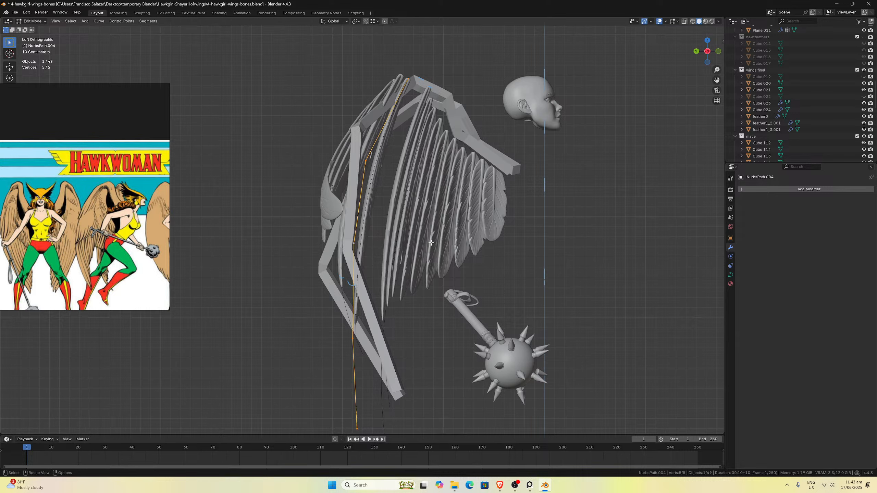
pyautogui.press('r')
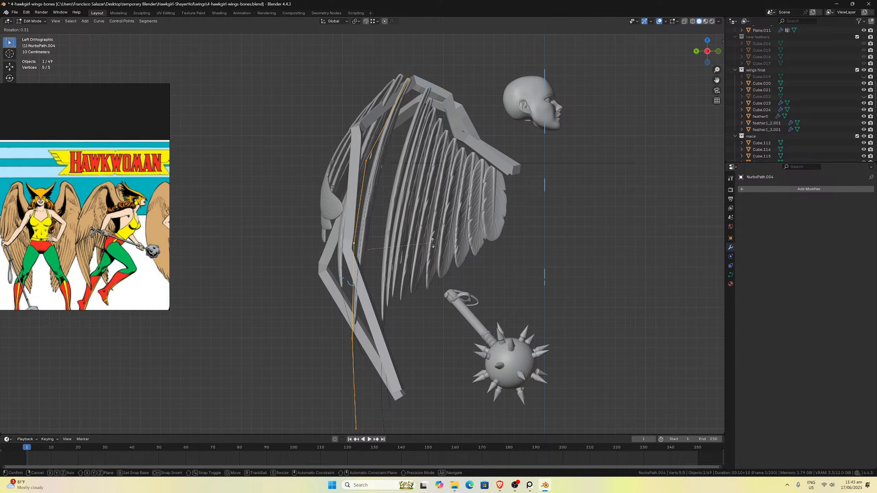
pyautogui.click(433, 243)
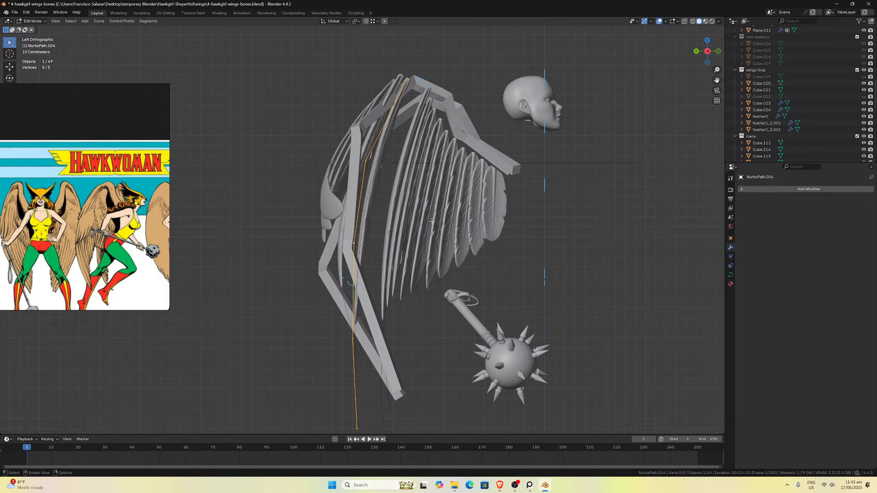
pyautogui.press('KP_5')
pyautogui.press('KP_5')
pyautogui.press('Tab')
# Shift all control points of NurbsPath.003 about 0.11 m along the Y axis.
pyautogui.click(383, 334)
pyautogui.click(384, 326)
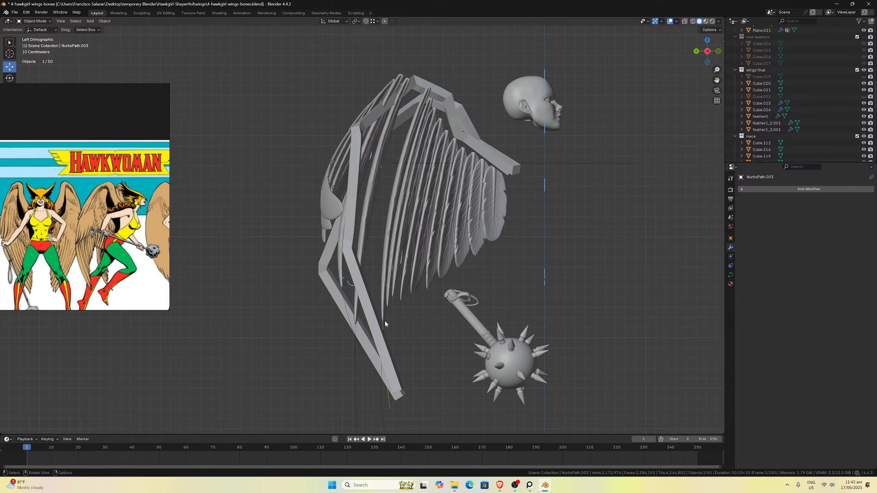
pyautogui.click(385, 320)
pyautogui.click(383, 323)
pyautogui.press('Tab')
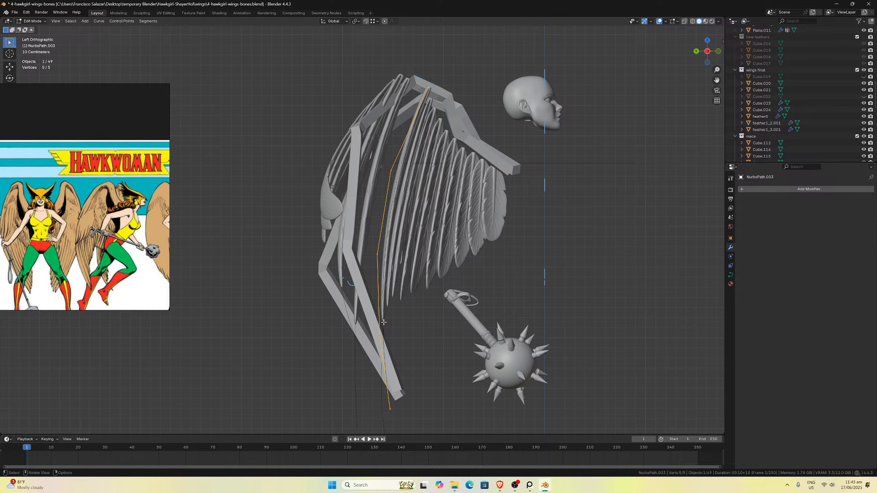
pyautogui.press('g')
pyautogui.press('y')
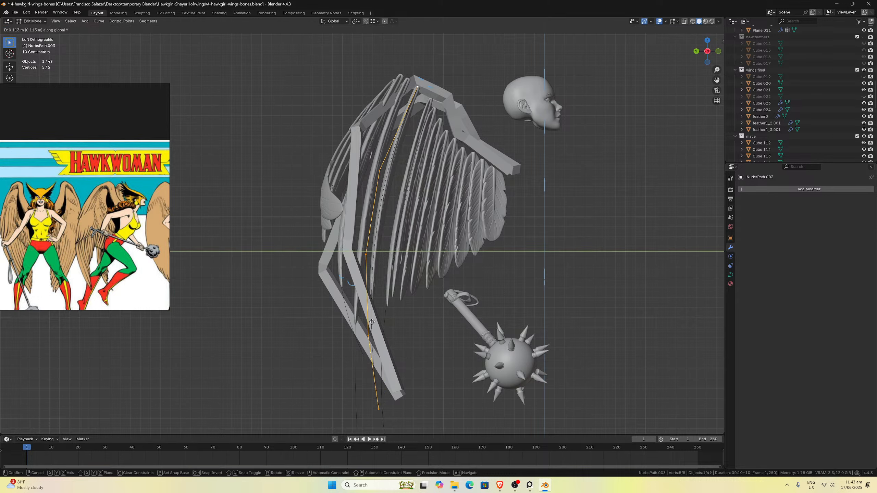
pyautogui.click(372, 322)
pyautogui.press('Tab')
# Shift all control points of NurbsPath.002 backward along the Y axis to even out the feather spacing.
pyautogui.click(382, 328)
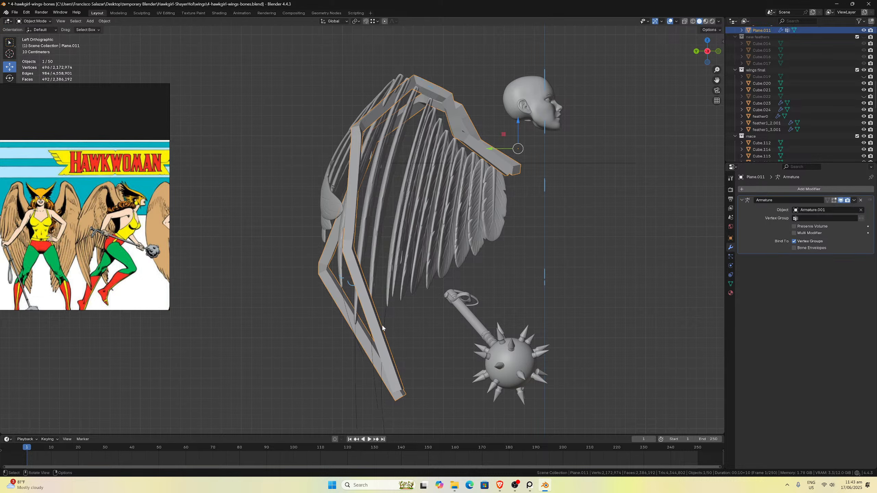
pyautogui.click(384, 325)
pyautogui.press('Tab')
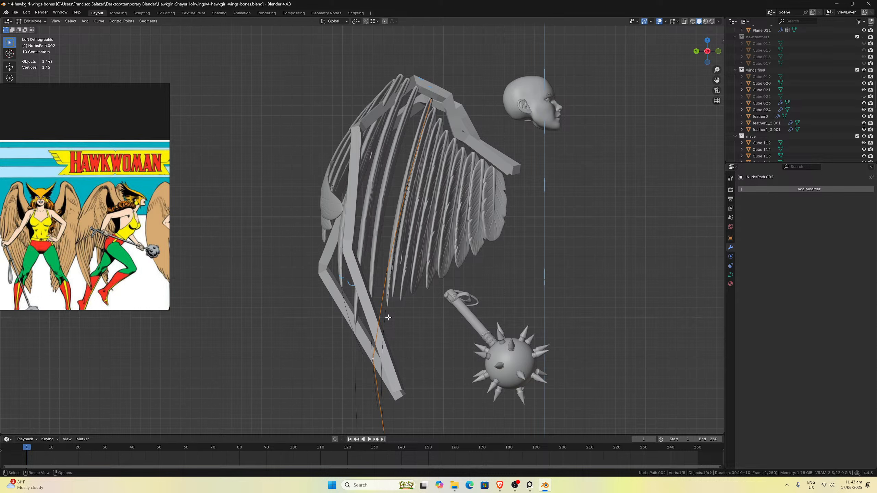
pyautogui.press('a')
pyautogui.press('g')
pyautogui.press('y')
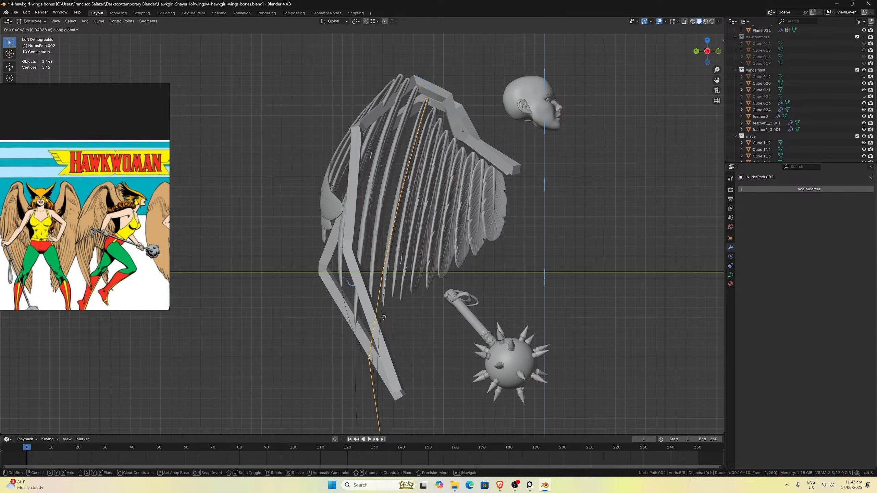
pyautogui.click(384, 315)
pyautogui.press('Tab')
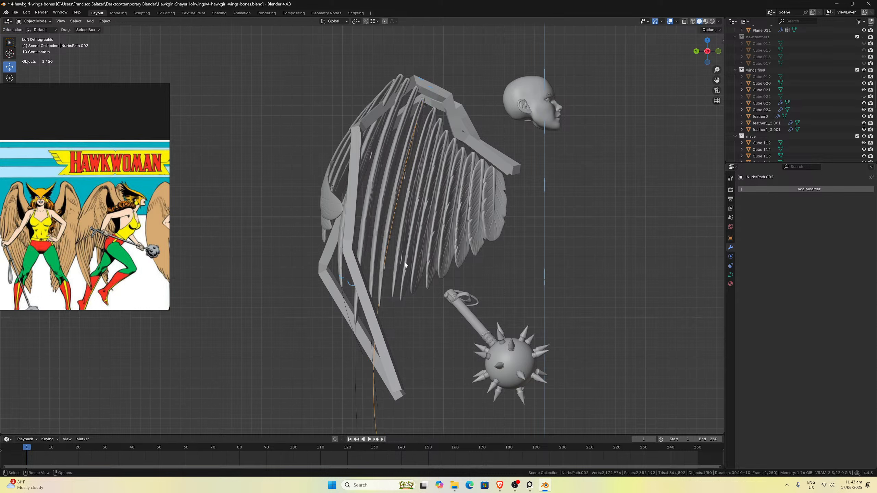
# Examine the spacing and overlap of the Cube.023 feathers against the neighbouring feathers from the front, back and side.
pyautogui.click(404, 265)
pyautogui.click(396, 304)
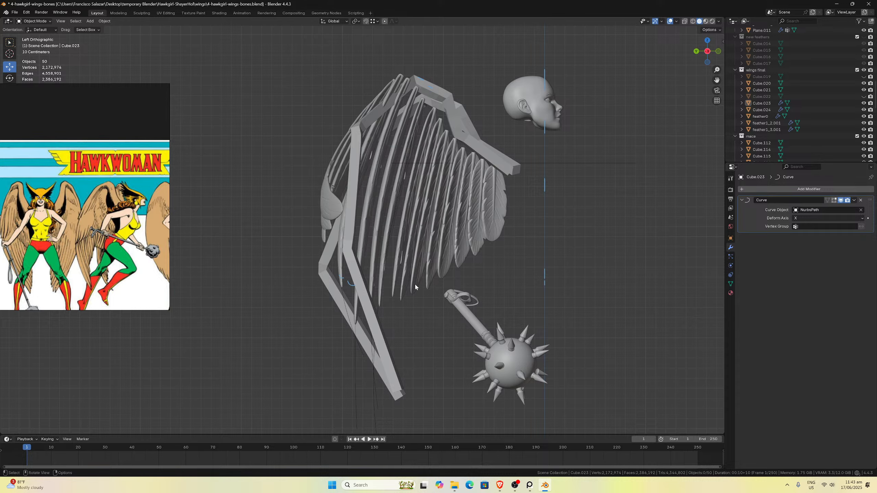
pyautogui.moveTo(393, 297); pyautogui.dragTo(414, 235, button='middle')
pyautogui.scroll(2, 432, 194)
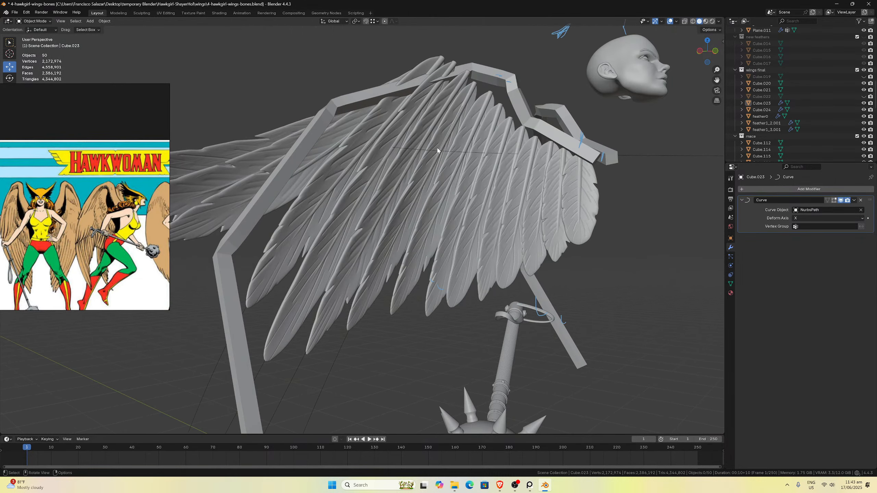
pyautogui.click(447, 156)
pyautogui.click(451, 155)
pyautogui.moveTo(450, 155); pyautogui.dragTo(502, 173, button='middle')
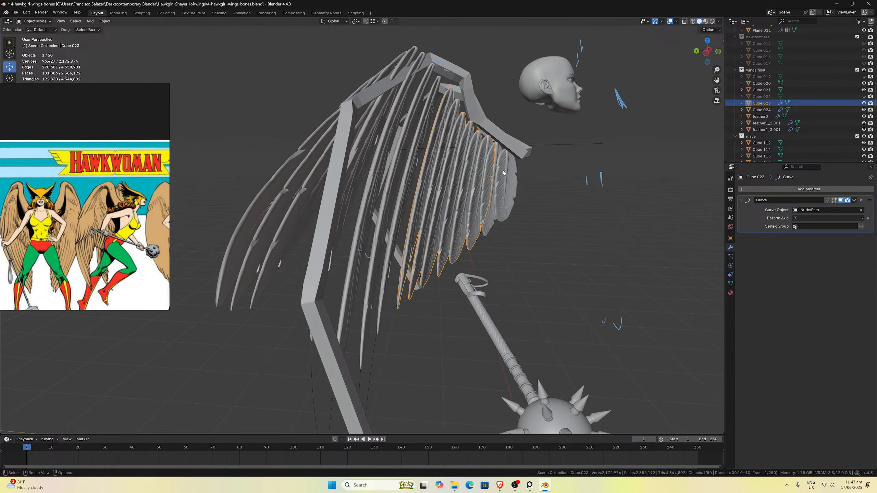
pyautogui.press('KP_7')
pyautogui.press('KP_1')
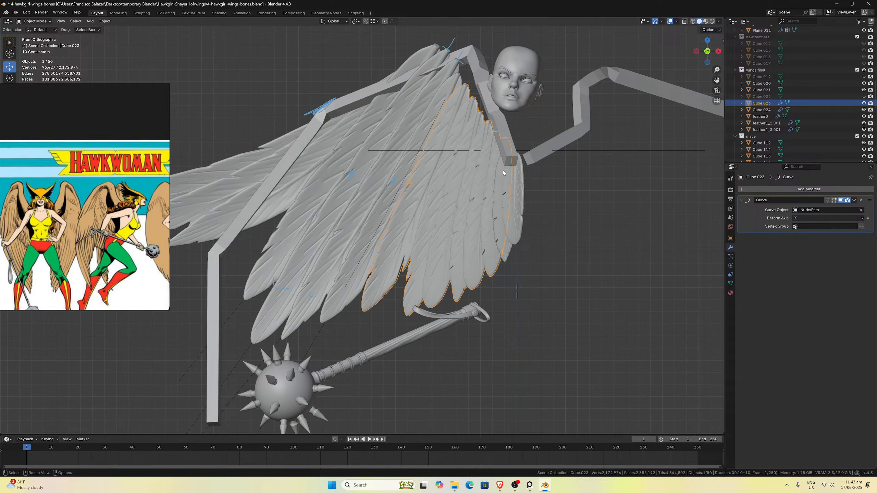
pyautogui.press('ctrl+KP_1')
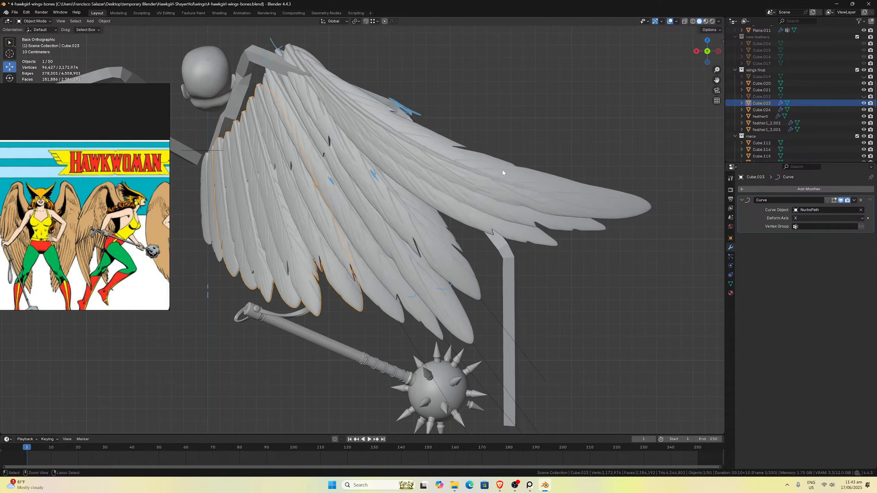
pyautogui.press('KP_3')
pyautogui.rightClick(502, 169)
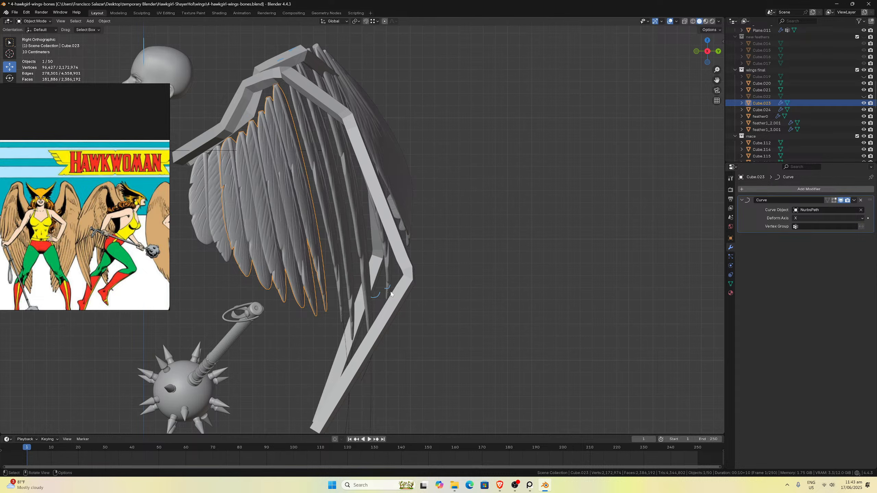
pyautogui.scroll(2, 391, 294)
pyautogui.moveTo(716, 79); pyautogui.dragTo(447, 175)
pyautogui.moveTo(383, 139); pyautogui.dragTo(429, 141, button='middle')
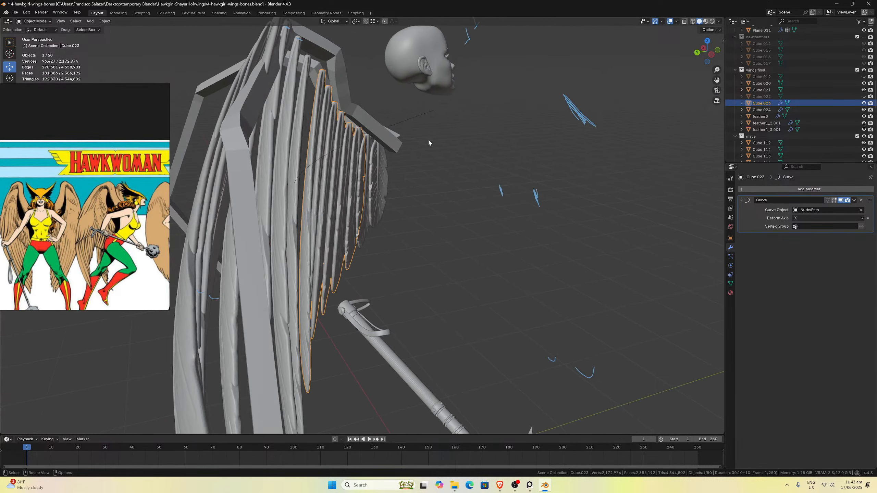
pyautogui.press('KP_1')
pyautogui.press('KP_3')
pyautogui.press('ctrl+KP_3')
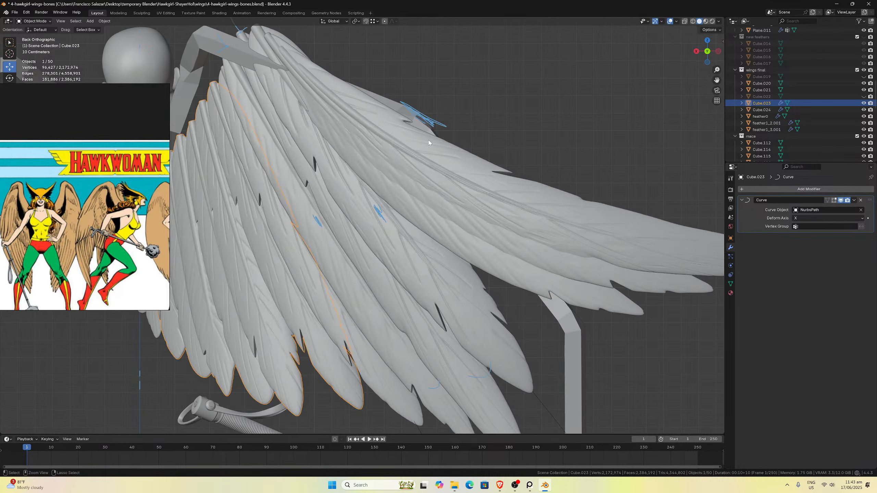
# Try to nudge the lower end point of NurbsPath.001 along the Y axis in the side view.
pyautogui.scroll(-2, 404, 80)
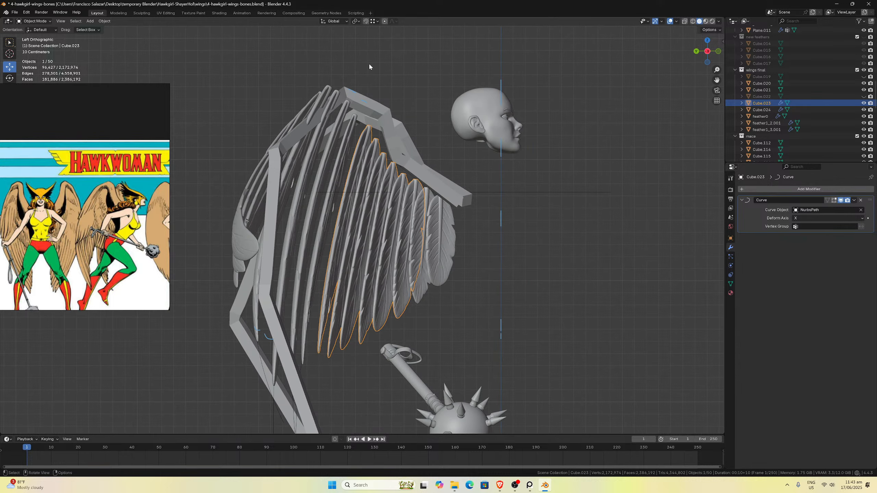
pyautogui.keyDown('shift'); pyautogui.moveTo(471, 193); pyautogui.dragTo(501, 195, button='middle'); pyautogui.keyUp('shift')
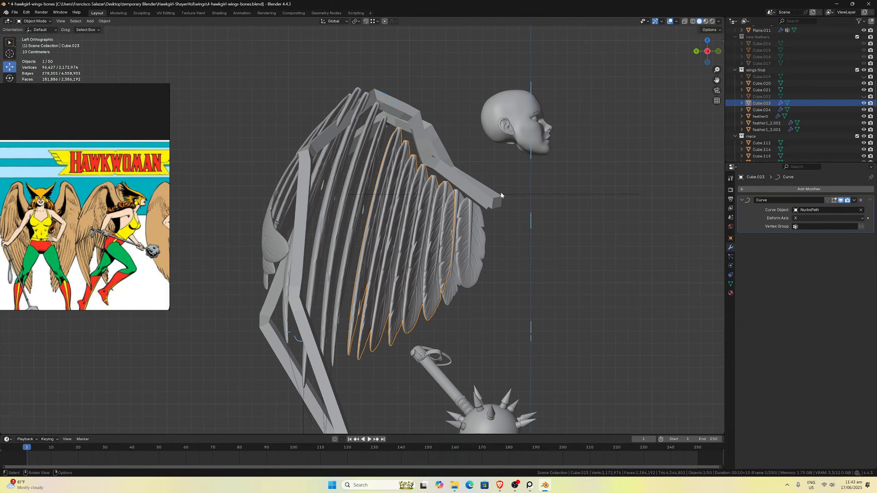
pyautogui.click(289, 358)
pyautogui.press('Tab')
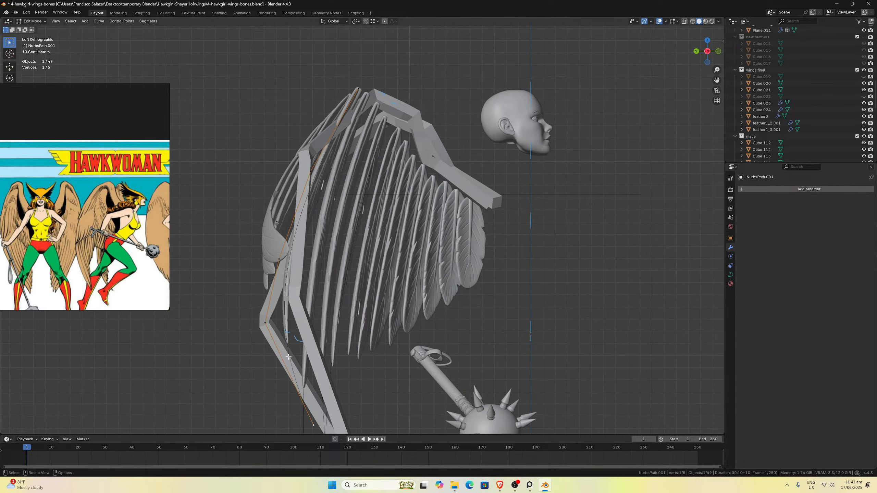
pyautogui.press('g')
pyautogui.press('y')
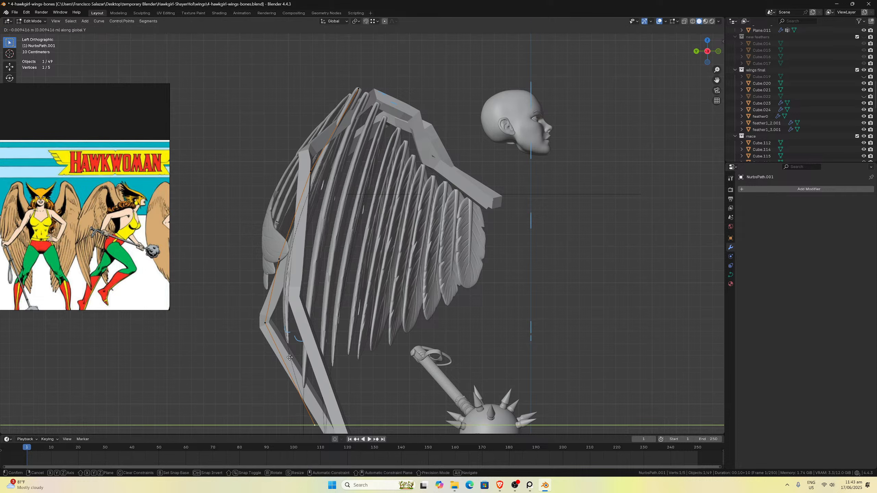
pyautogui.click(293, 359)
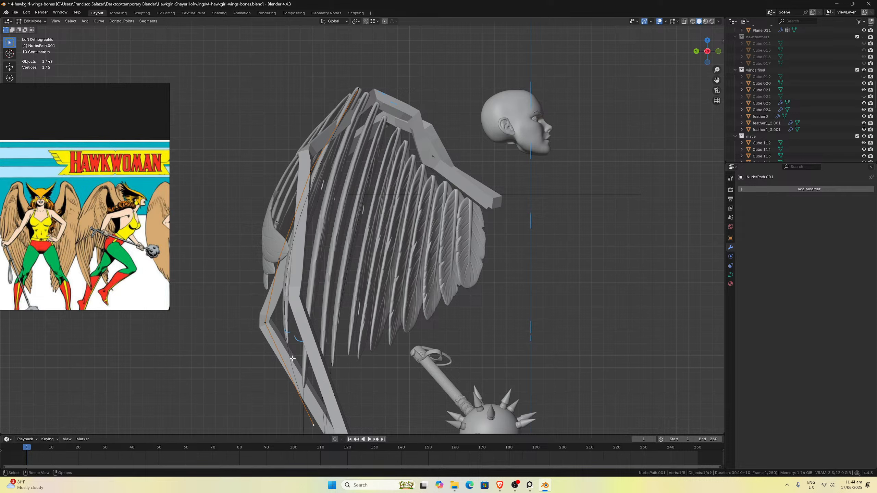
# Shift all control points of NurbsPath.001 about 0.02 m in the negative Y direction.
pyautogui.press('a')
pyautogui.press('g')
pyautogui.press('y')
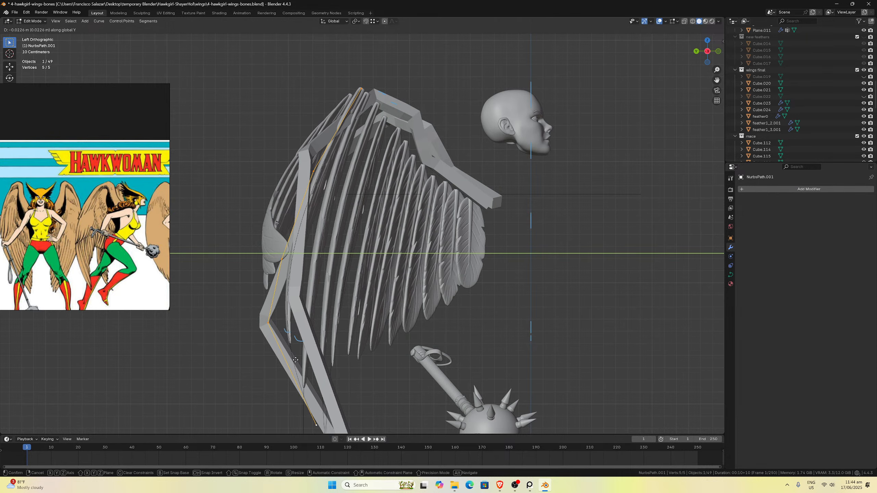
pyautogui.click(296, 361)
pyautogui.press('Tab')
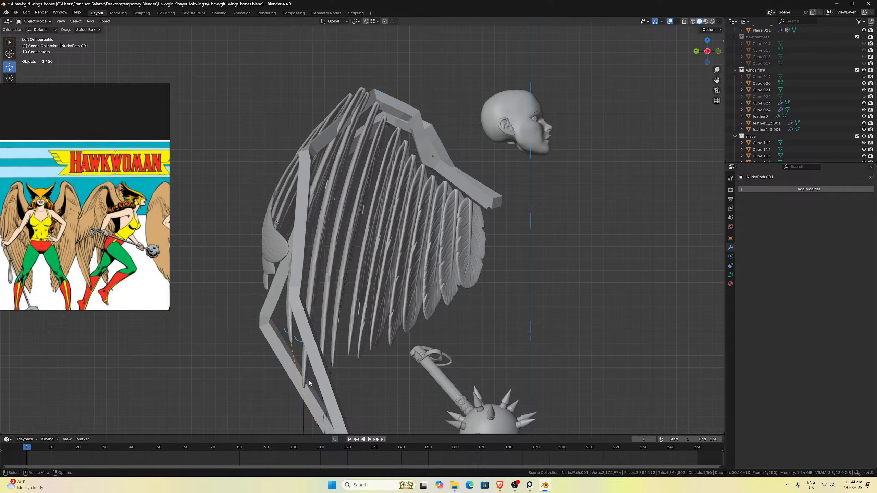
# Shift all control points of NurbsPath.004 about 0.02 m in the negative Y direction.
pyautogui.click(301, 404)
pyautogui.press('Tab')
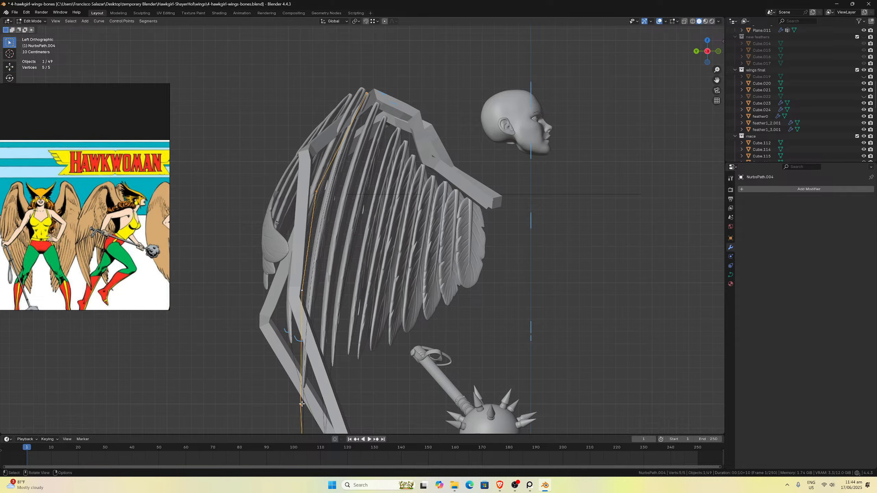
pyautogui.press('g')
pyautogui.press('y')
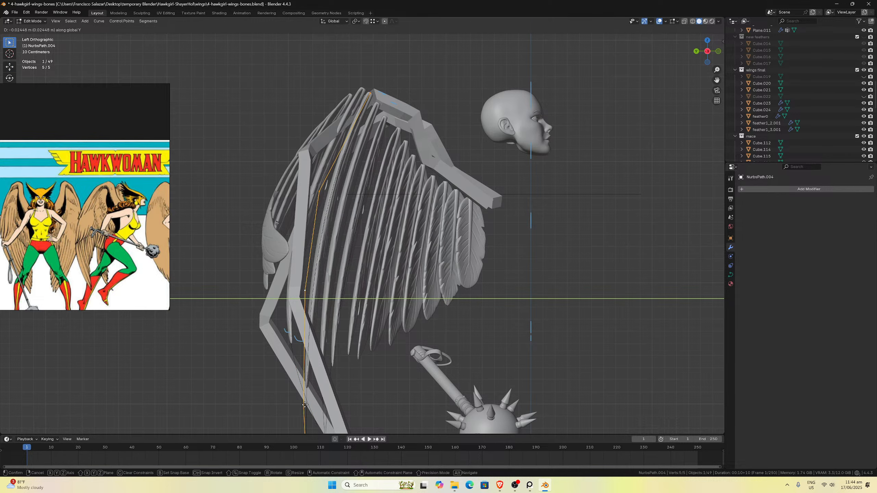
pyautogui.click(305, 405)
pyautogui.press('Tab')
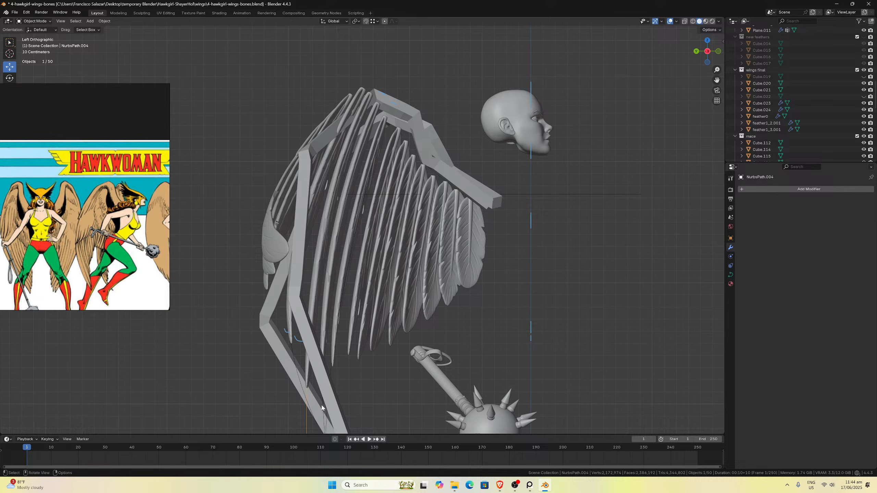
# Examine the spacing of the wing feathers in perspective and from the front.
pyautogui.click(321, 408)
pyautogui.click(323, 410)
pyautogui.press('Tab')
pyautogui.press('Tab')
pyautogui.moveTo(323, 408); pyautogui.dragTo(244, 327, button='middle')
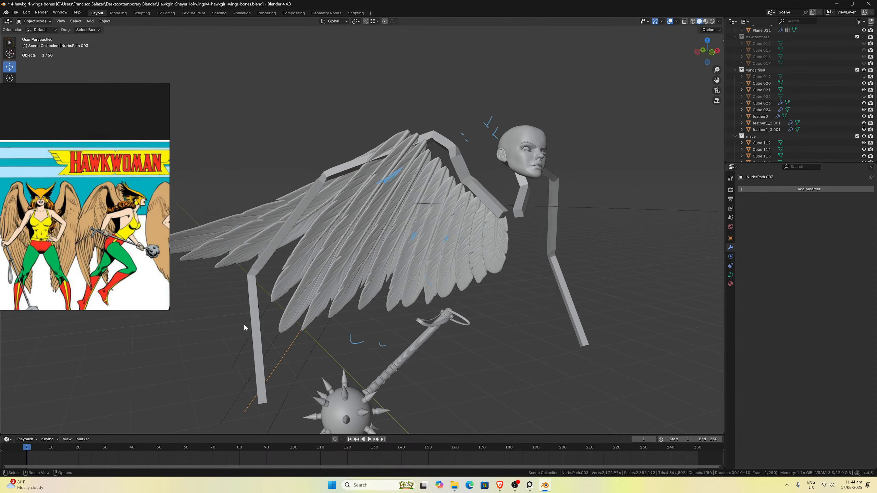
pyautogui.press('KP_1')
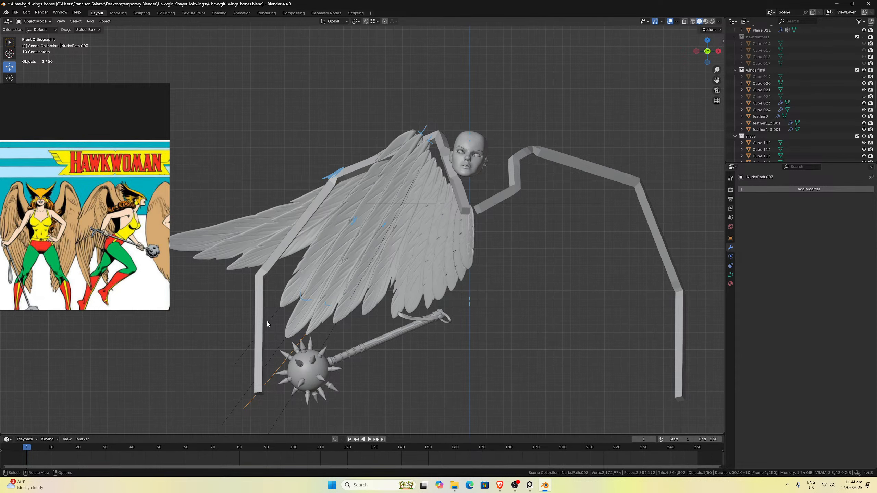
pyautogui.scroll(-1, 268, 320)
# Lengthen the feather1_2.001 mesh by scaling it about 1.09 along Z, with the 3D Cursor as the pivot point.
pyautogui.click(300, 287)
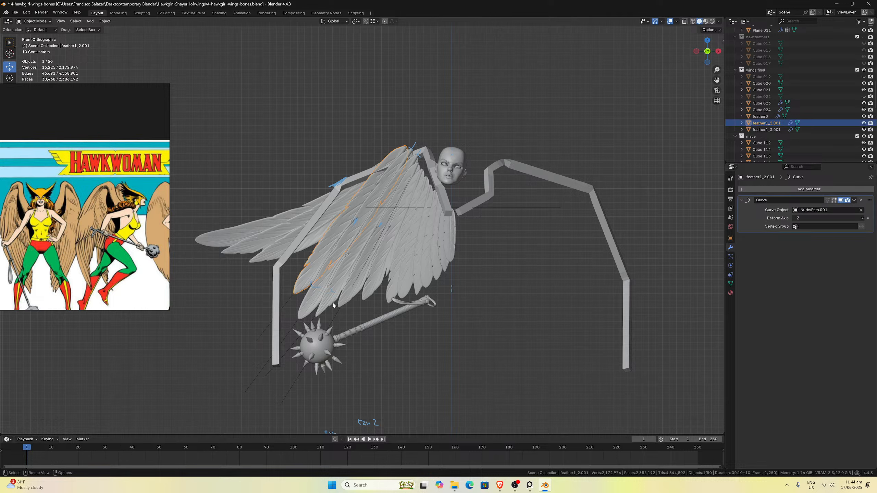
pyautogui.scroll(-3, 326, 313)
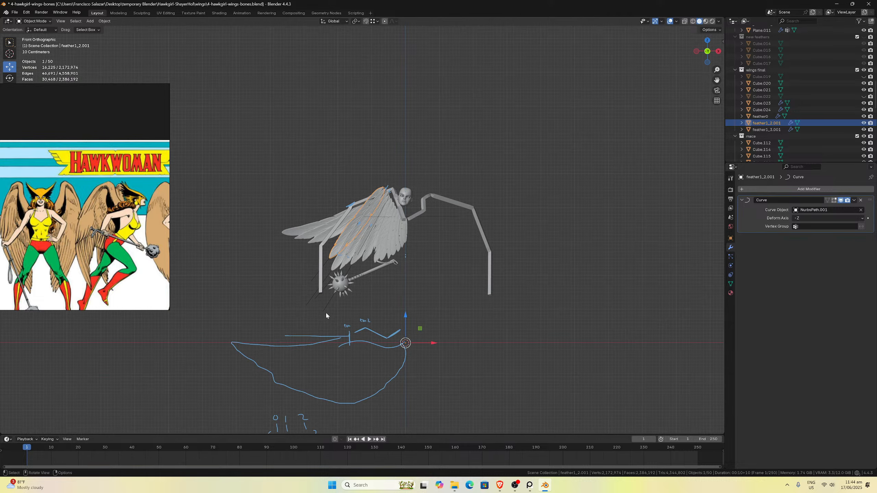
pyautogui.press('Tab')
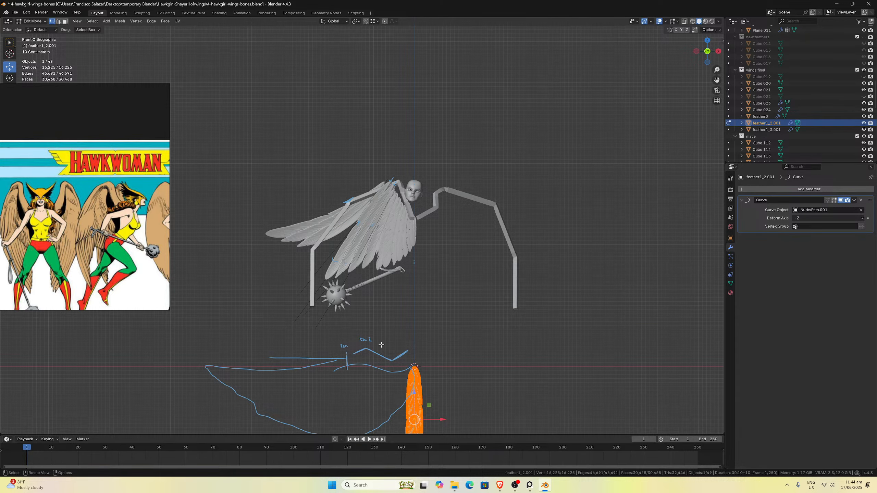
pyautogui.scroll(-2, 450, 382)
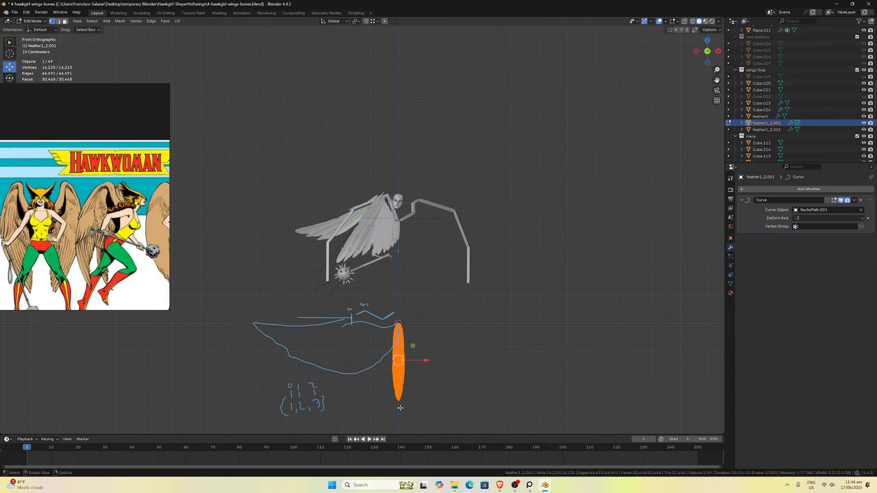
pyautogui.click(356, 21)
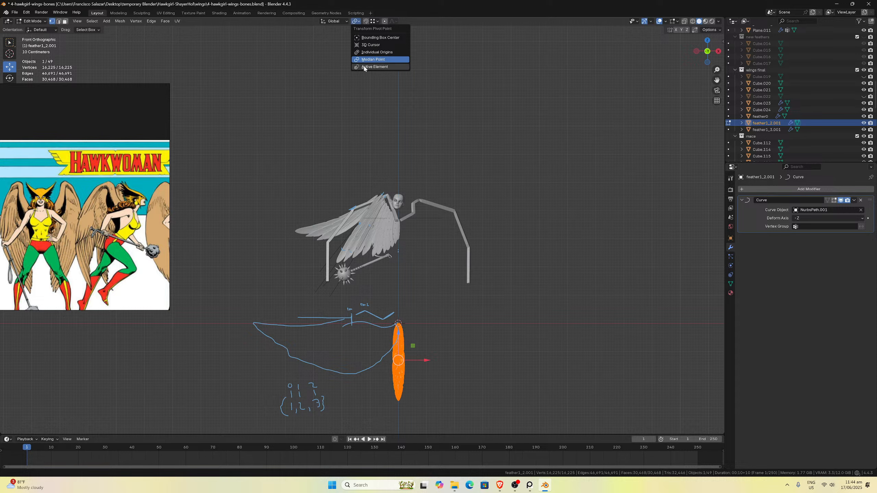
pyautogui.click(365, 45)
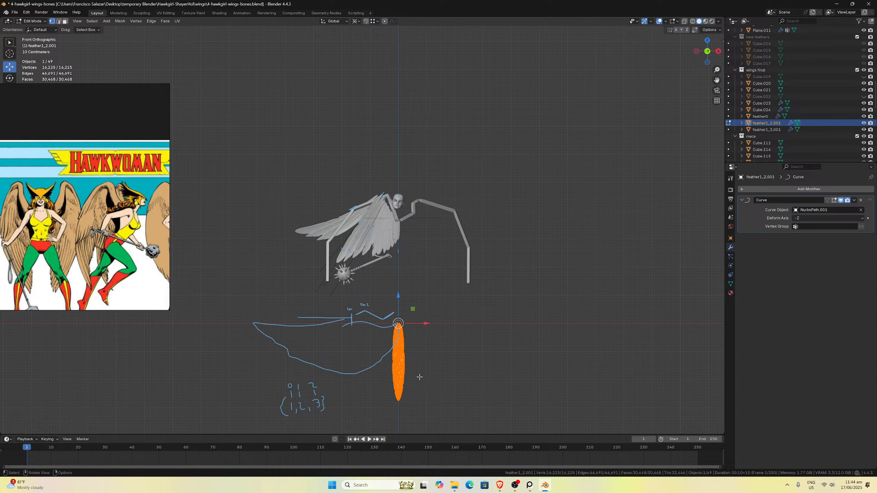
pyautogui.press('s')
pyautogui.press('z')
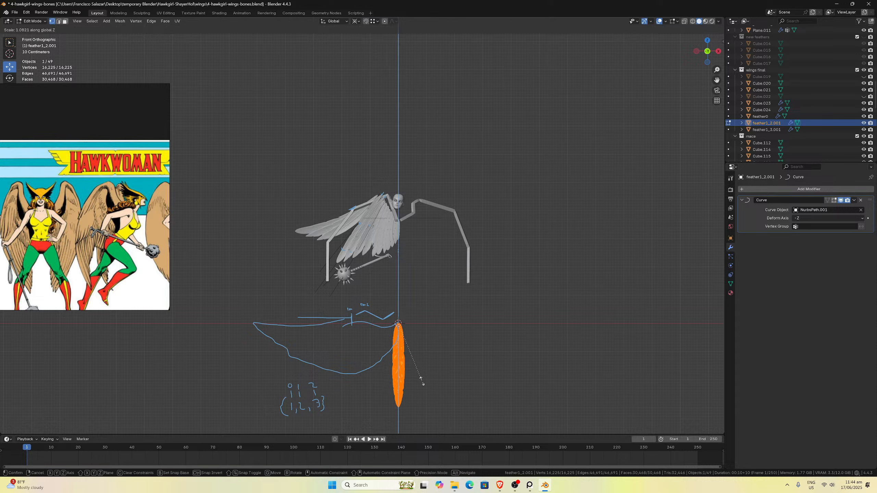
pyautogui.click(421, 380)
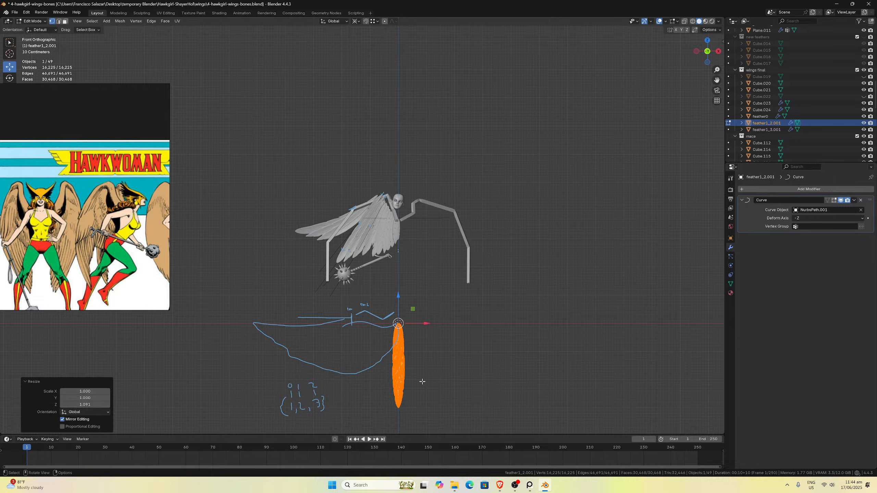
pyautogui.press('Tab')
pyautogui.scroll(5, 363, 224)
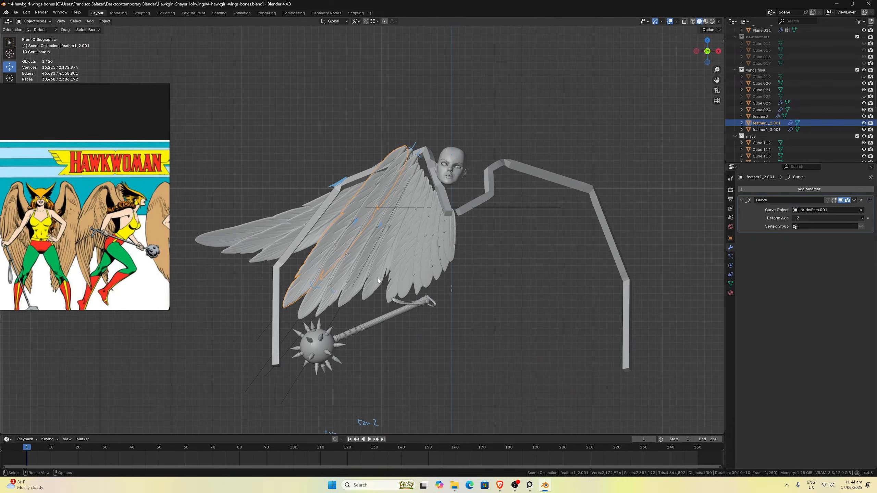
# Stretch the feather1_2.001 mesh further by scaling it about 1.107 along its local Z axis.
pyautogui.scroll(-2, 378, 280)
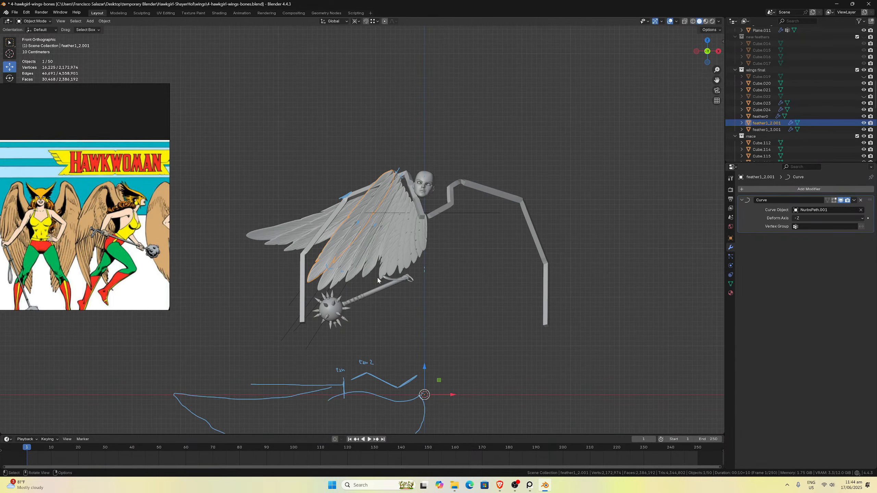
pyautogui.scroll(-4, 381, 358)
pyautogui.press('Tab')
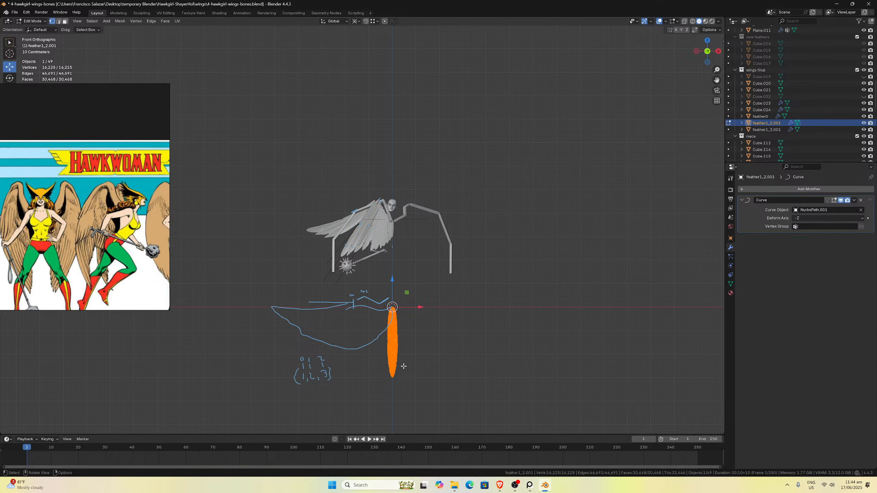
pyautogui.press('s')
pyautogui.press('z')
pyautogui.press('z')
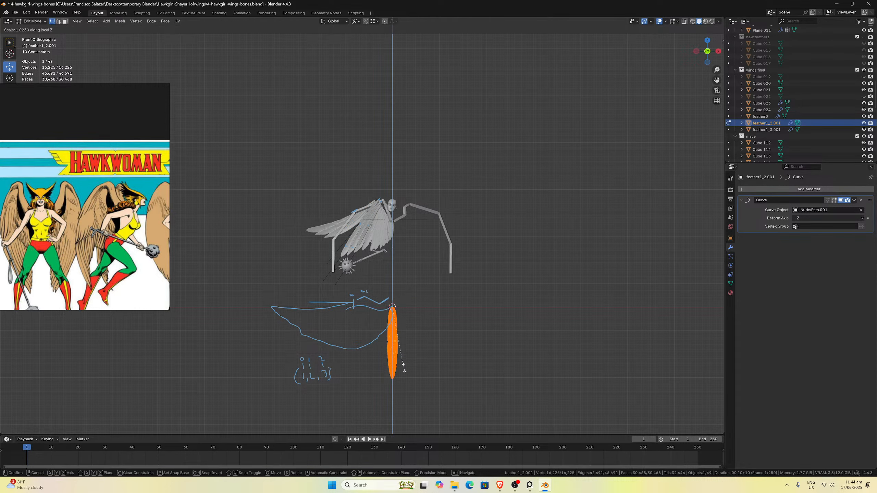
pyautogui.click(406, 372)
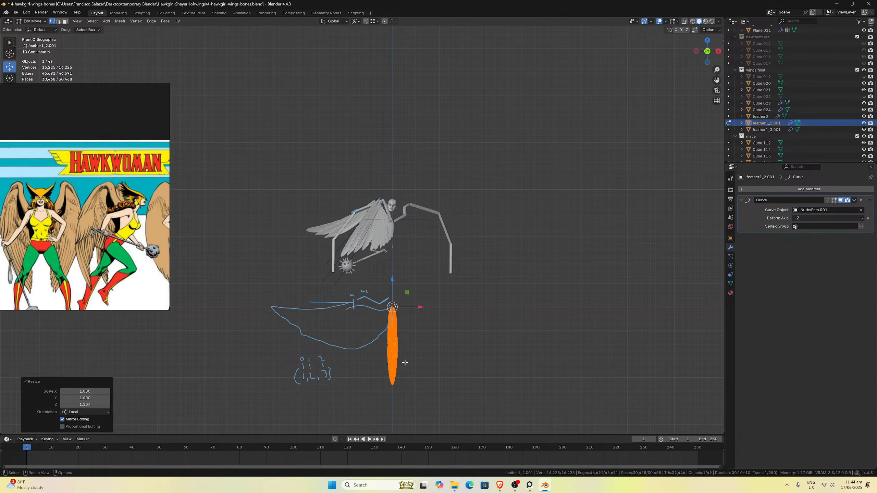
# Isolate feather1_2.001 to inspect its cross-section from above, and return to the full wing in Object Mode.
pyautogui.scroll(2, 405, 363)
pyautogui.press('KP_Divide')
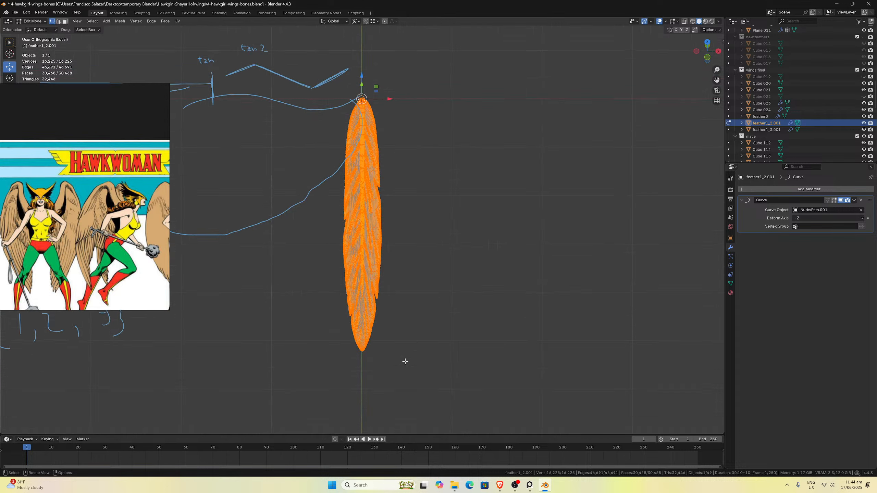
pyautogui.press('KP_7')
pyautogui.scroll(3, 403, 229)
pyautogui.scroll(6, 402, 225)
pyautogui.scroll(-5, 402, 227)
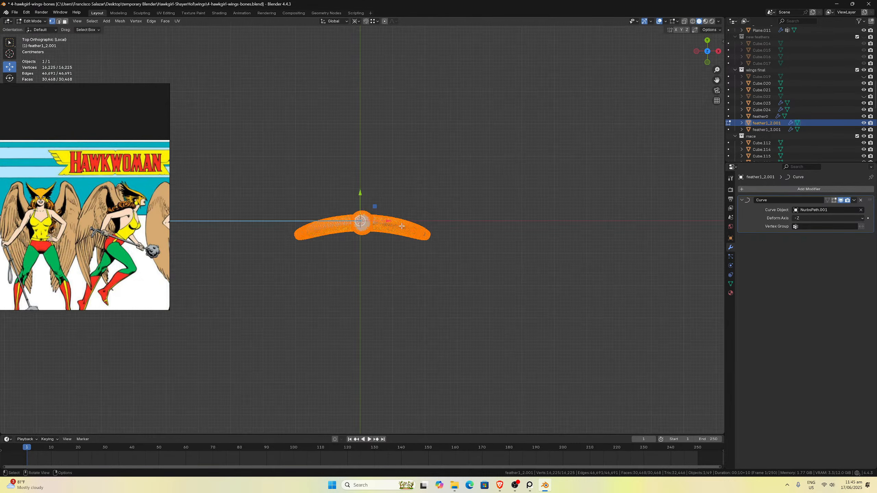
pyautogui.press('KP_Divide')
pyautogui.scroll(-2, 404, 255)
pyautogui.scroll(1, 404, 259)
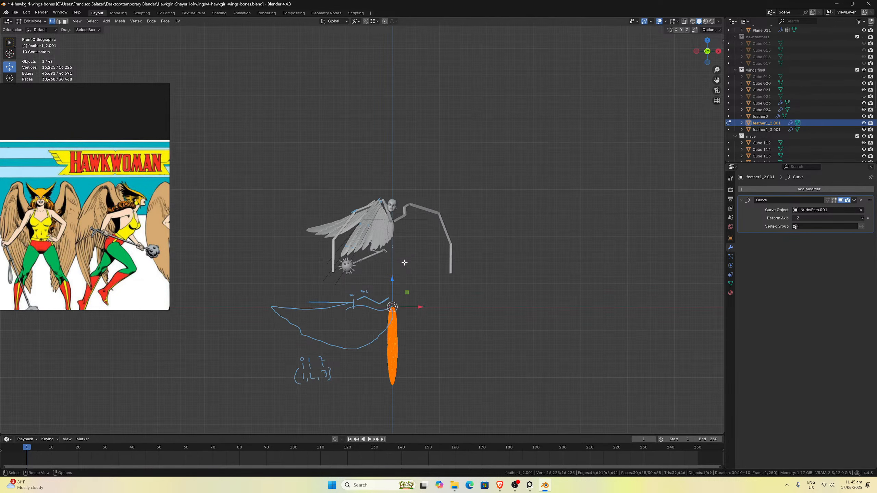
pyautogui.press('Tab')
pyautogui.scroll(6, 405, 264)
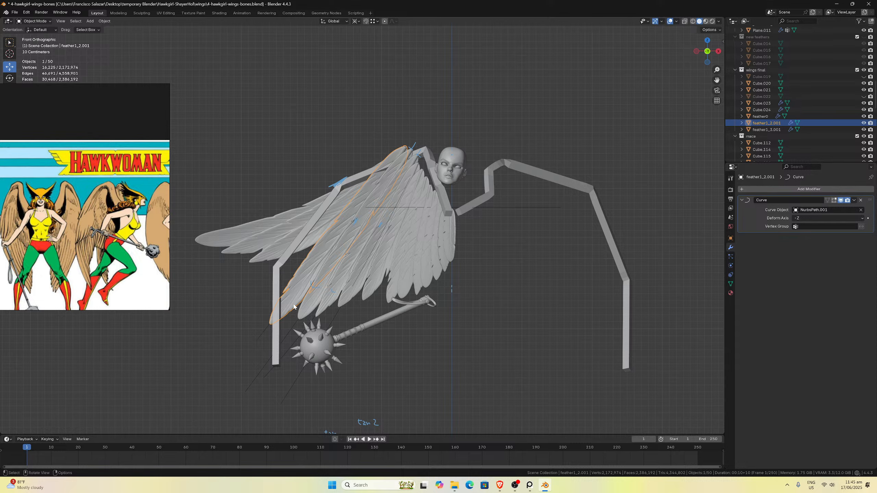
# Select the NurbsPath.001 curve, review the lengthened feather and save the file.
pyautogui.click(269, 327)
pyautogui.moveTo(265, 332); pyautogui.dragTo(351, 248, button='middle')
pyautogui.scroll(-4, 229, 376)
pyautogui.hotkey('ctrl', 's')
pyautogui.scroll(5, 371, 260)
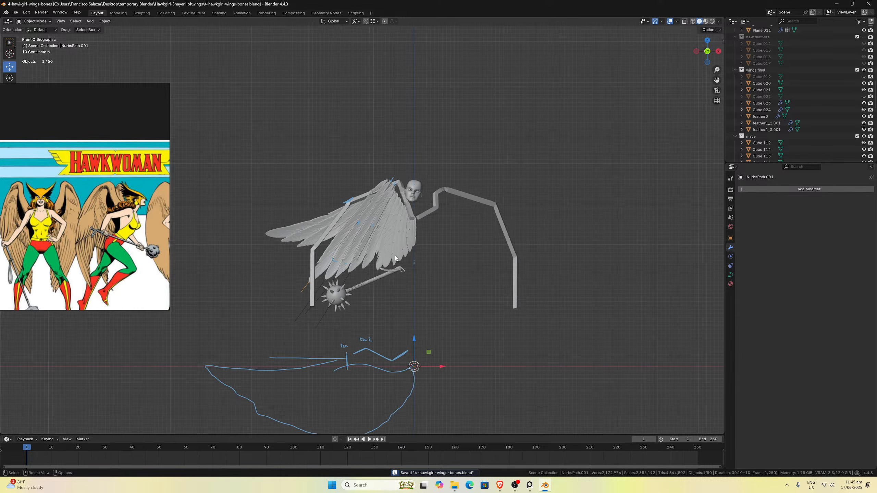
# Select the outer feather group Cube.021 and temporarily reveal Cube.022 for comparison.
pyautogui.click(313, 229)
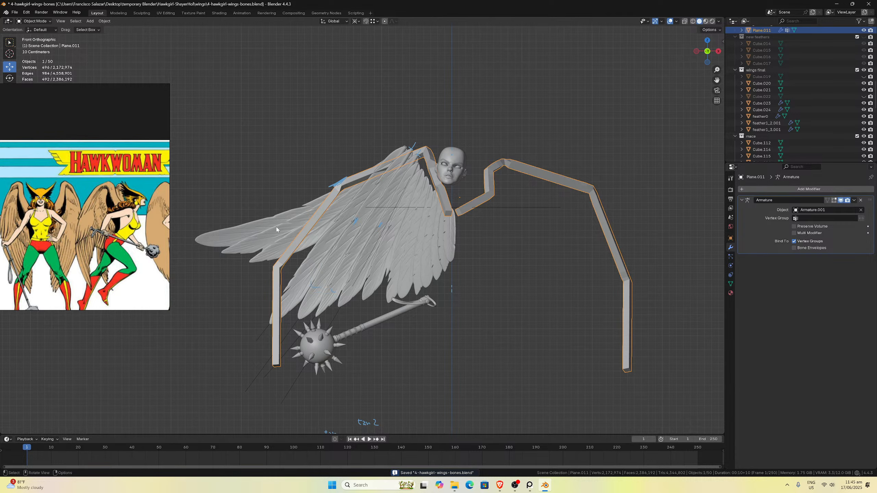
pyautogui.click(305, 212)
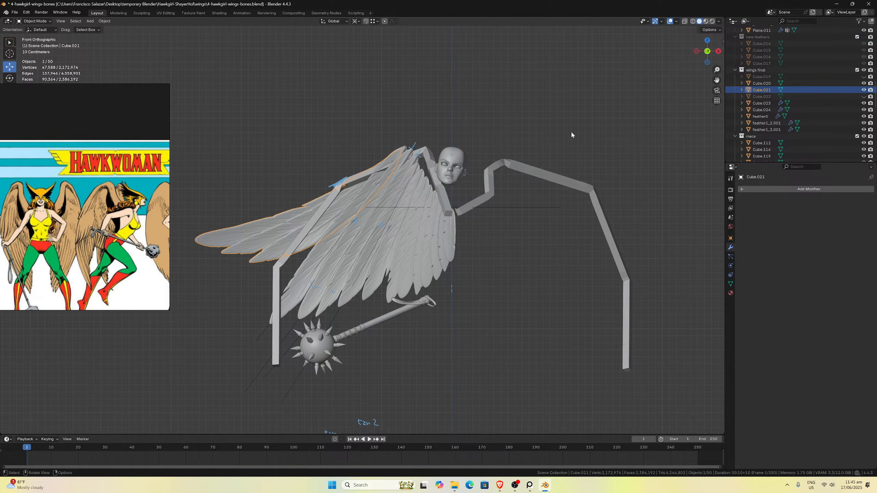
pyautogui.click(864, 97)
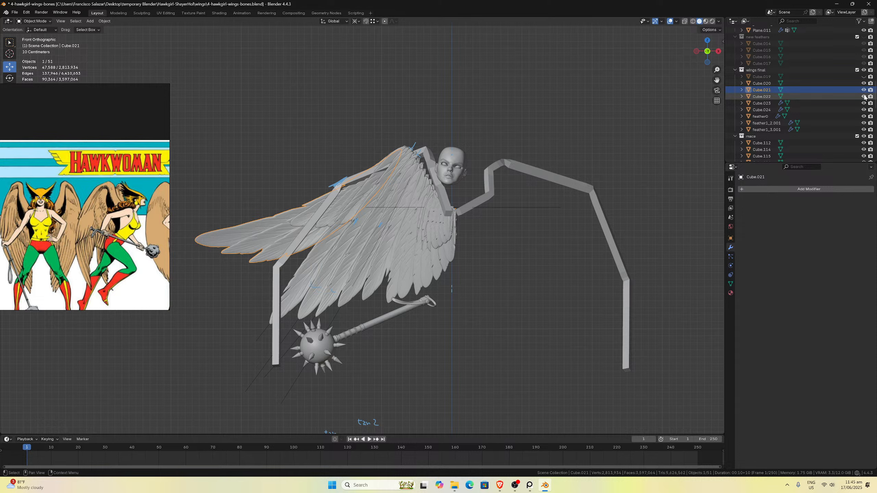
pyautogui.click(864, 96)
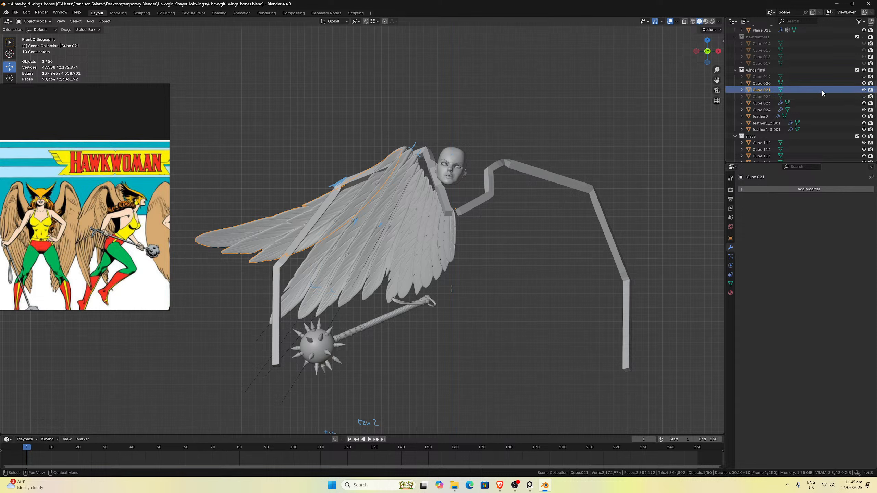
# Show Collection.001 containing the body to compare the wing with the figure from the front.
pyautogui.scroll(2, 834, 77)
pyautogui.scroll(-8, 834, 78)
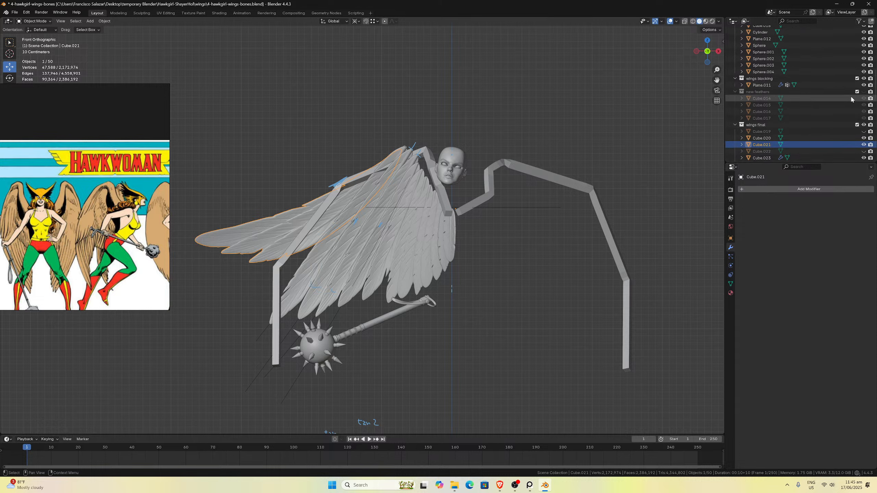
pyautogui.scroll(-5, 849, 98)
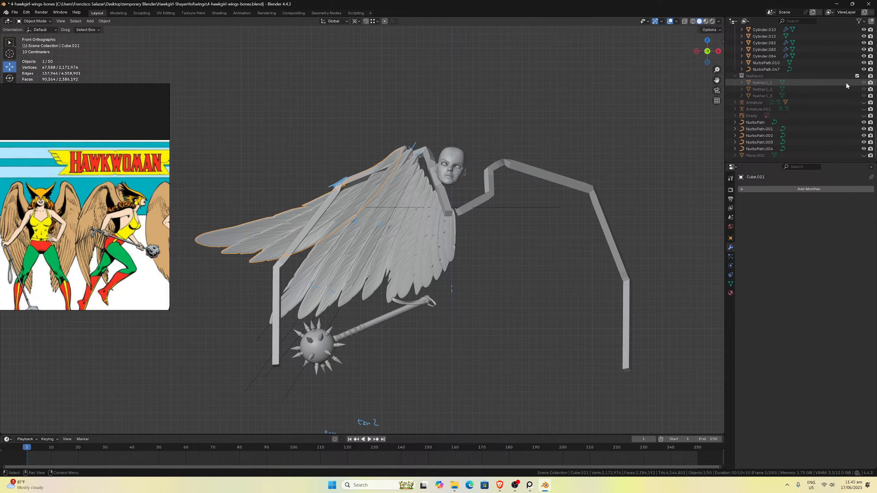
pyautogui.scroll(6, 843, 109)
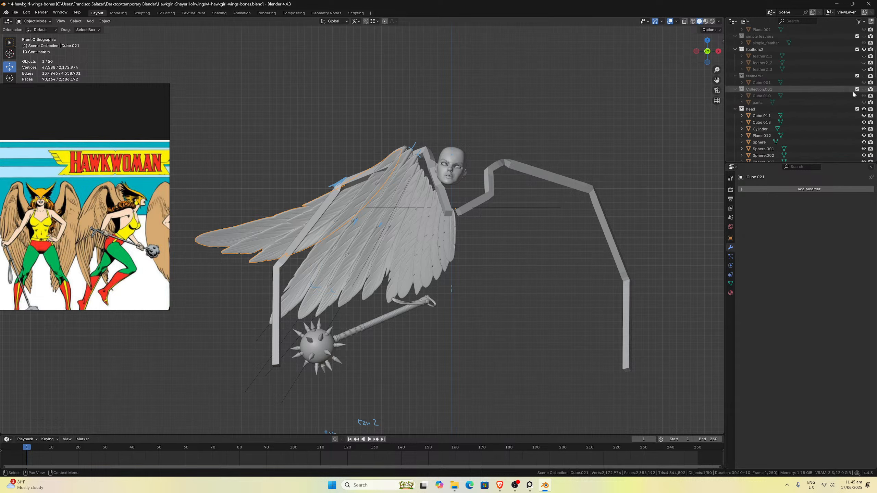
pyautogui.click(864, 89)
pyautogui.scroll(-3, 419, 283)
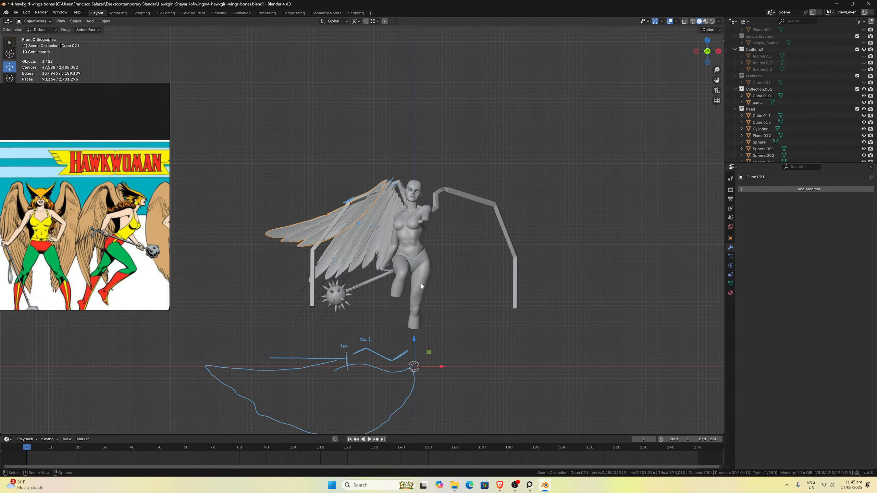
pyautogui.scroll(4, 308, 287)
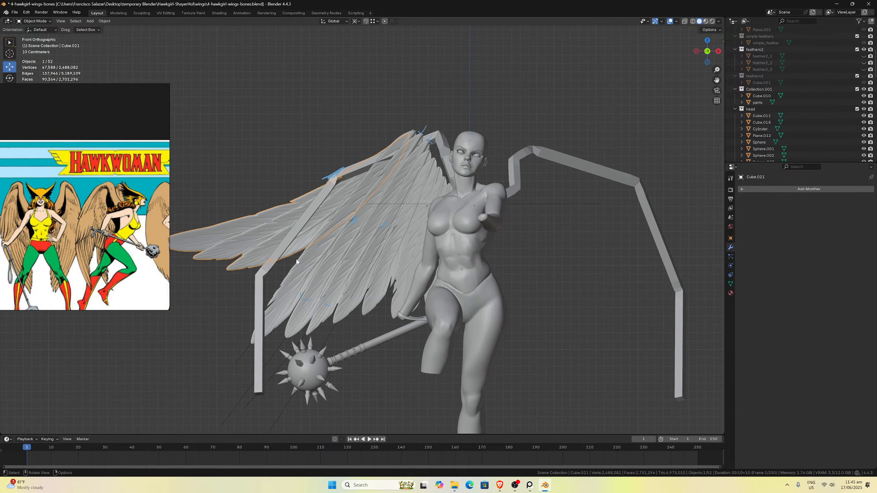
pyautogui.scroll(-1, 262, 260)
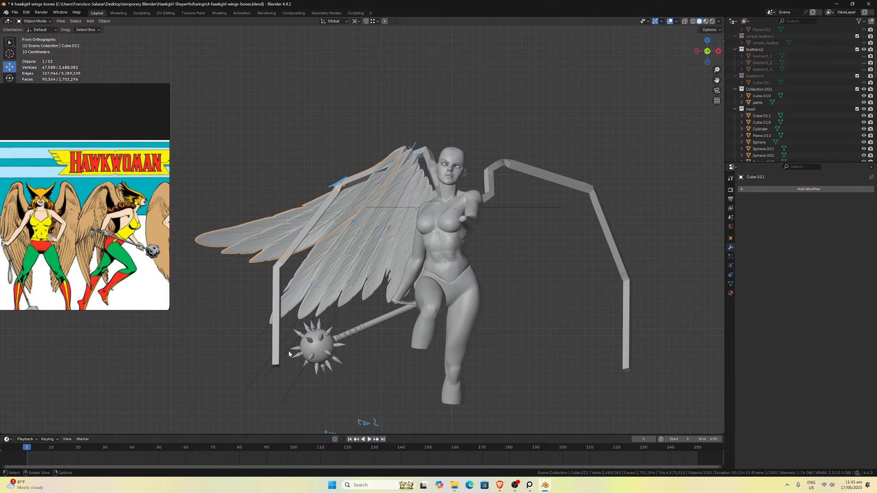
# Edit the NurbsPath curve in the top view and move its control point nearest the feather quills slightly towards the wing bones.
pyautogui.scroll(-2, 291, 353)
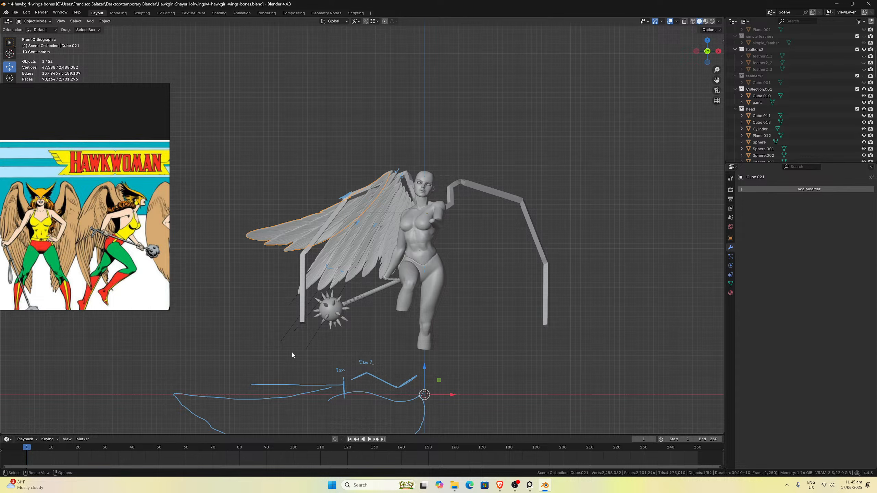
pyautogui.scroll(5, 292, 353)
pyautogui.scroll(-3, 293, 353)
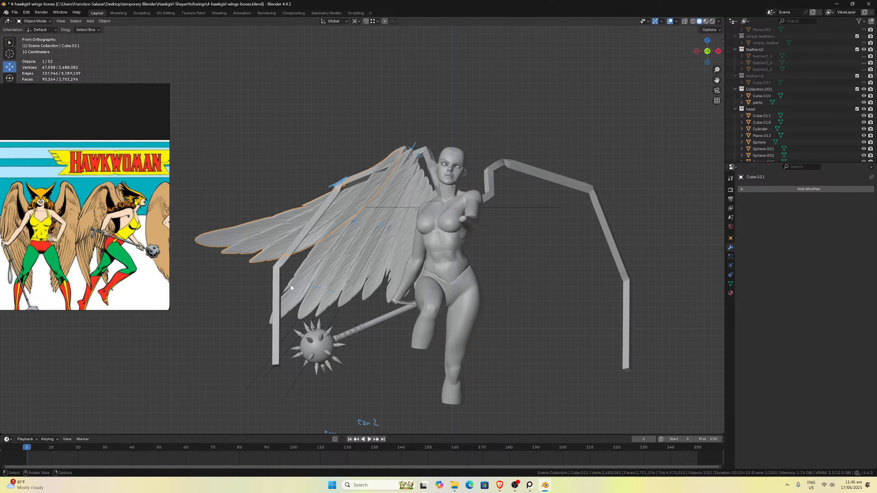
pyautogui.moveTo(290, 255); pyautogui.dragTo(351, 358, button='middle')
pyautogui.scroll(3, 352, 358)
pyautogui.scroll(2, 351, 358)
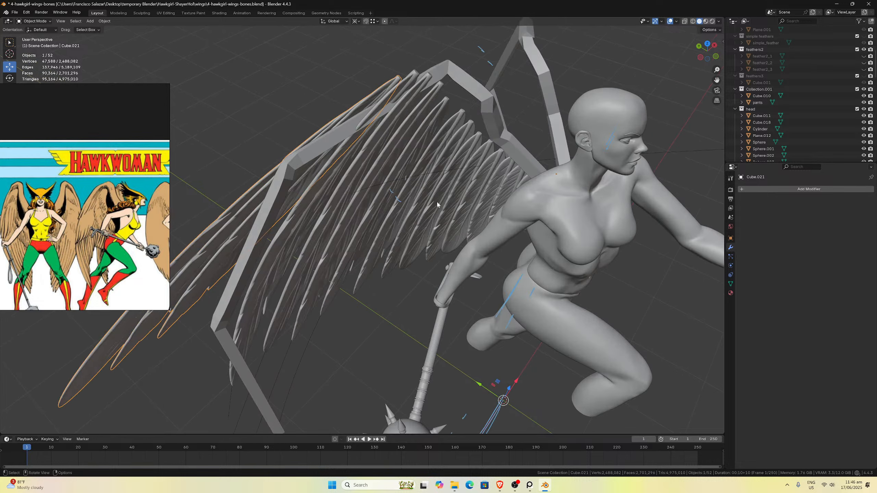
pyautogui.click(439, 173)
pyautogui.moveTo(440, 172); pyautogui.dragTo(481, 214, button='middle')
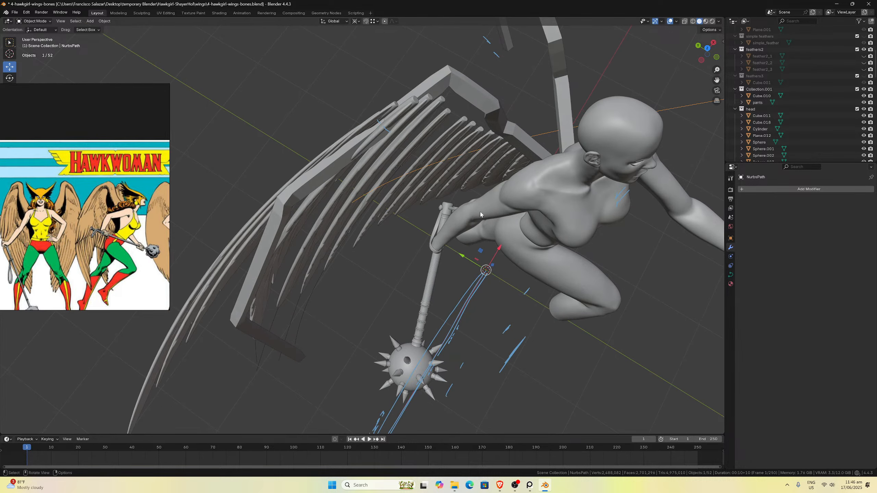
pyautogui.press('KP_7')
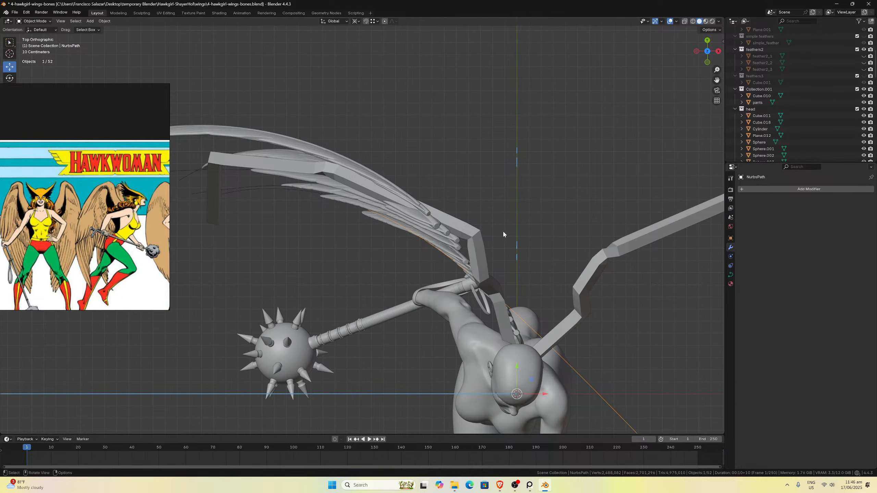
pyautogui.press('Tab')
pyautogui.click(459, 243)
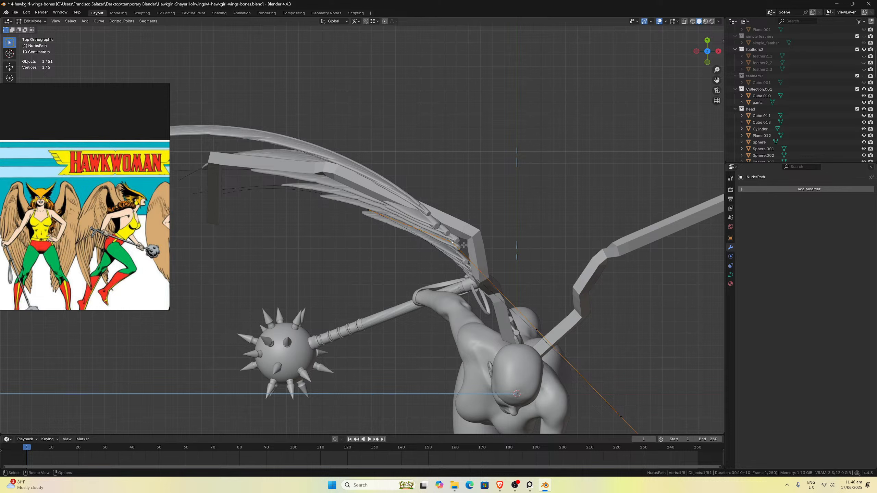
pyautogui.press('g')
pyautogui.click(500, 282)
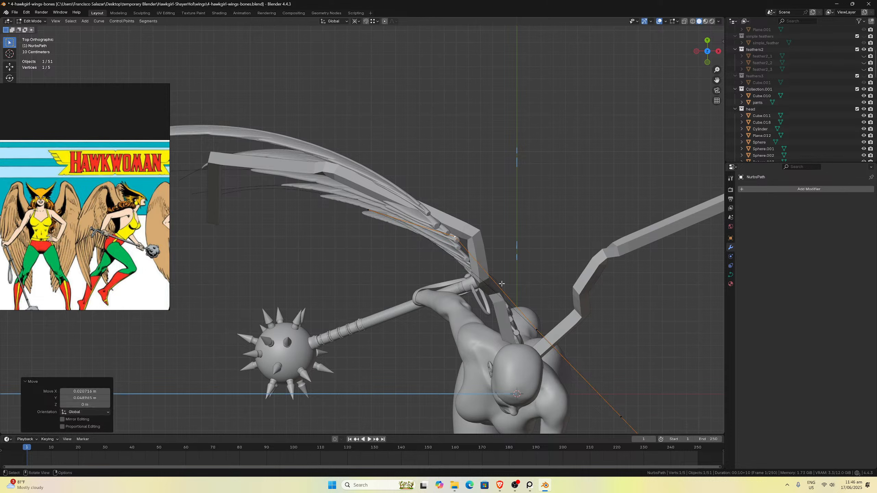
# Pull the three remaining inner control points of NurbsPath closer to the wing root and shoulders to shorten the curve.
pyautogui.press('g')
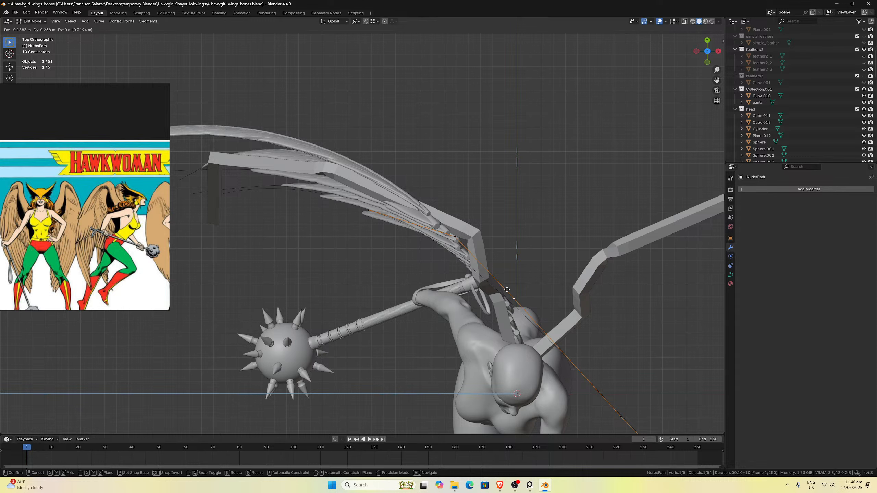
pyautogui.click(495, 275)
pyautogui.press('g')
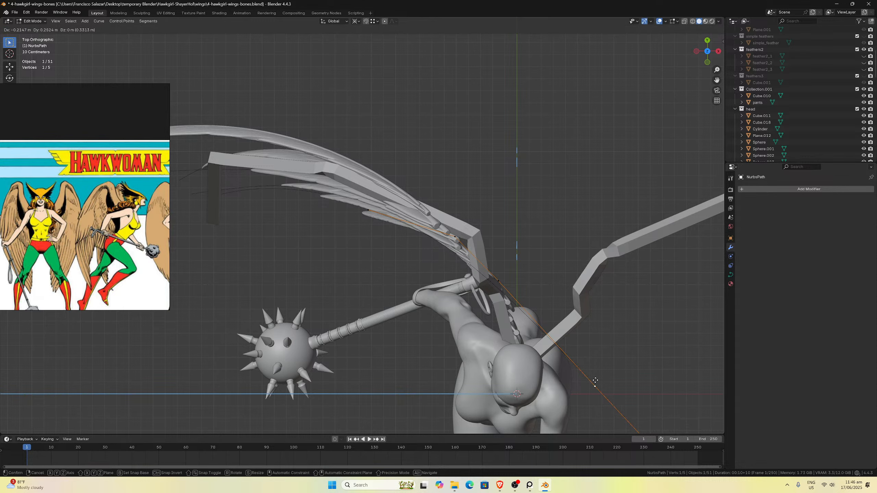
pyautogui.click(535, 319)
pyautogui.scroll(-2, 542, 332)
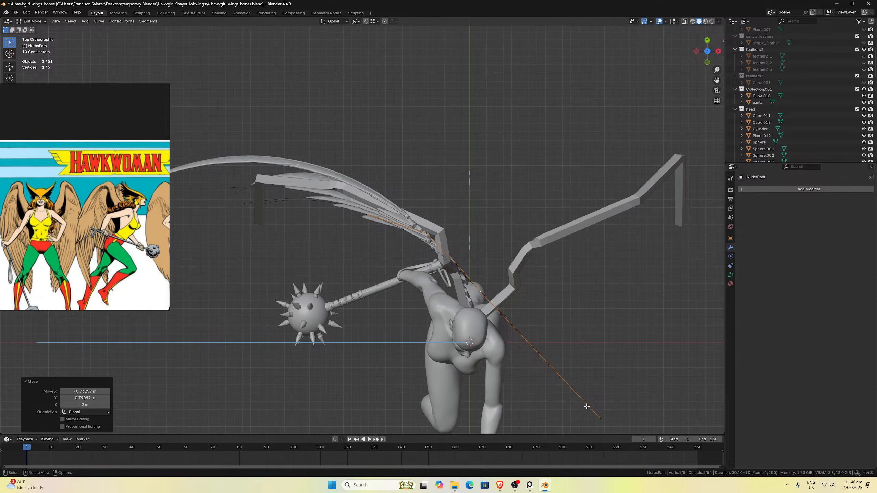
pyautogui.press('g')
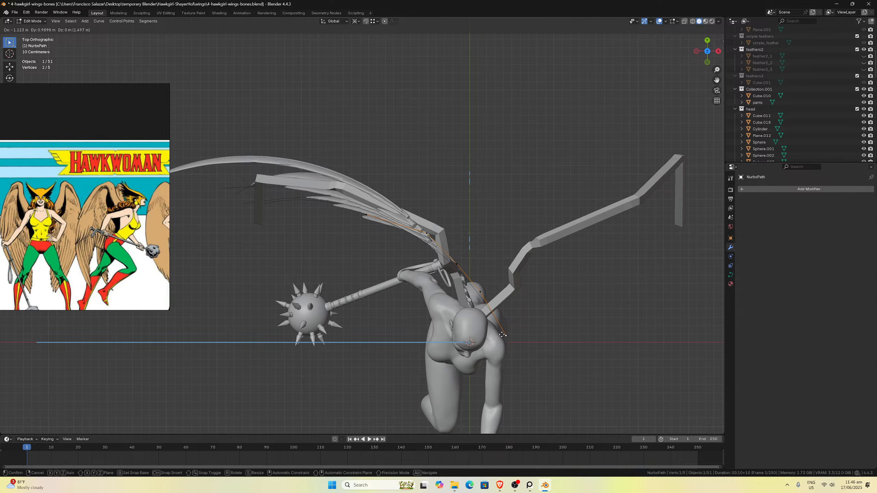
pyautogui.click(496, 322)
# Nudge the two NurbsPath control points between the wing bone and the shoulder to smooth the curve.
pyautogui.scroll(3, 495, 321)
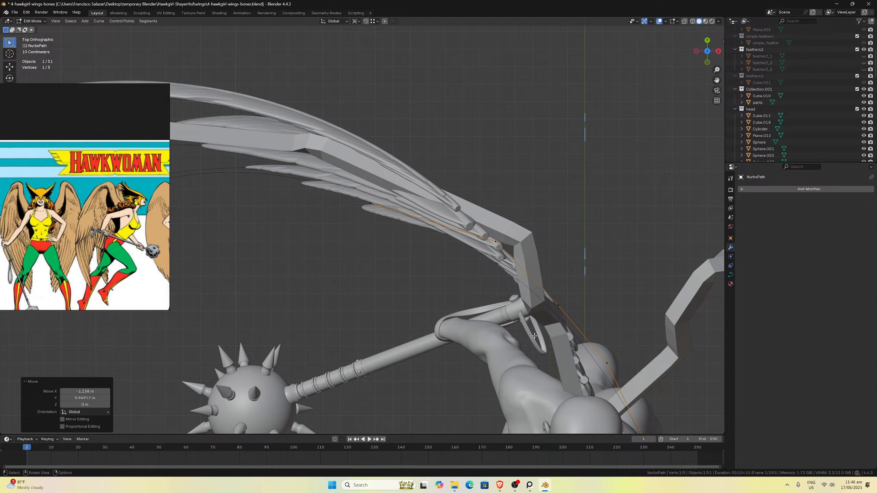
pyautogui.press('g')
pyautogui.click(556, 304)
pyautogui.click(605, 362)
pyautogui.press('g')
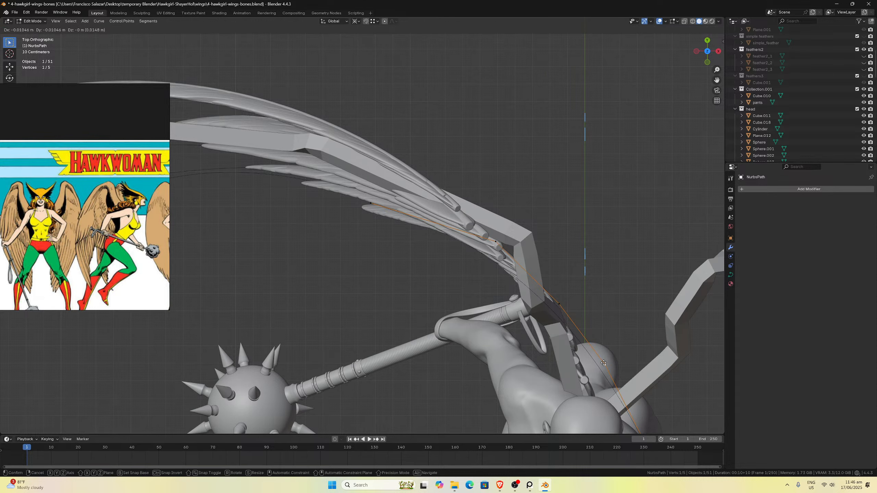
pyautogui.click(604, 363)
# Examine the reshaped NurbsPath curve and the feather spacing beside the body from the left and in perspective.
pyautogui.moveTo(580, 307); pyautogui.dragTo(639, 223, button='middle')
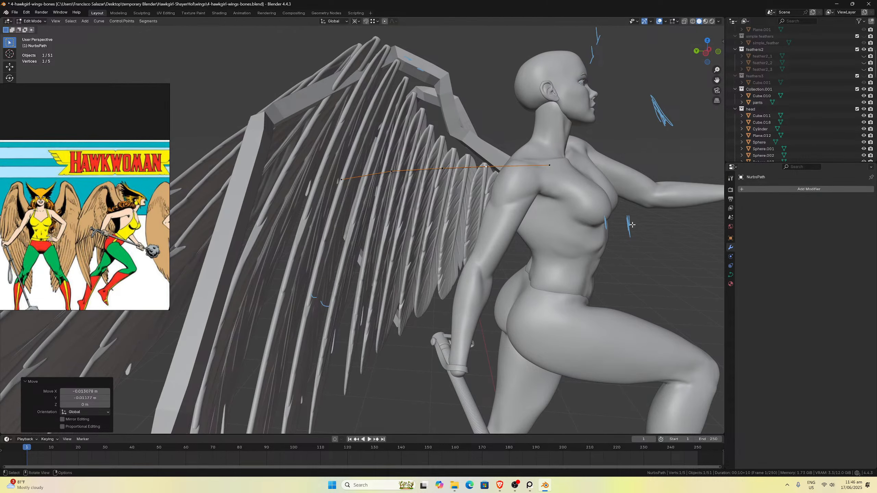
pyautogui.press('ctrl+KP_1')
pyautogui.press('KP_1')
pyautogui.press('ctrl+KP_3')
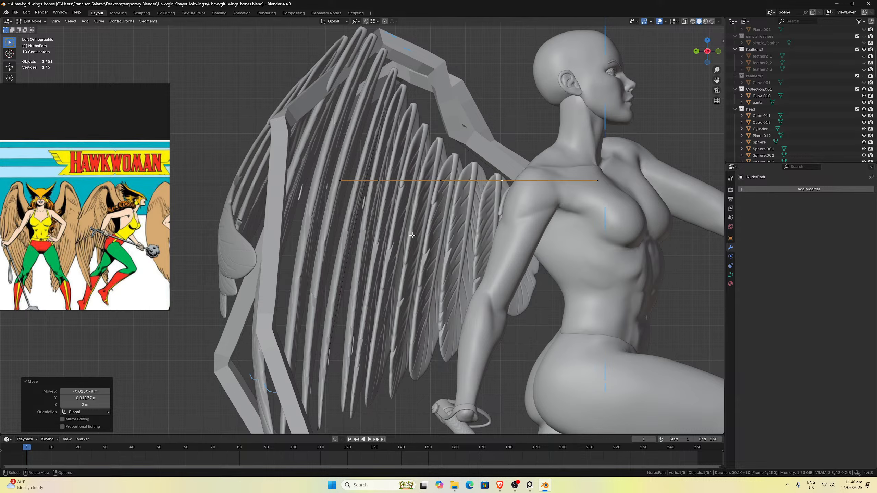
pyautogui.moveTo(412, 236)
pyautogui.mouseDown(button='middle')
pyautogui.moveTo(416, 221)
pyautogui.moveTo(426, 225)
pyautogui.mouseUp(button='middle')
pyautogui.press('ctrl+KP_3')
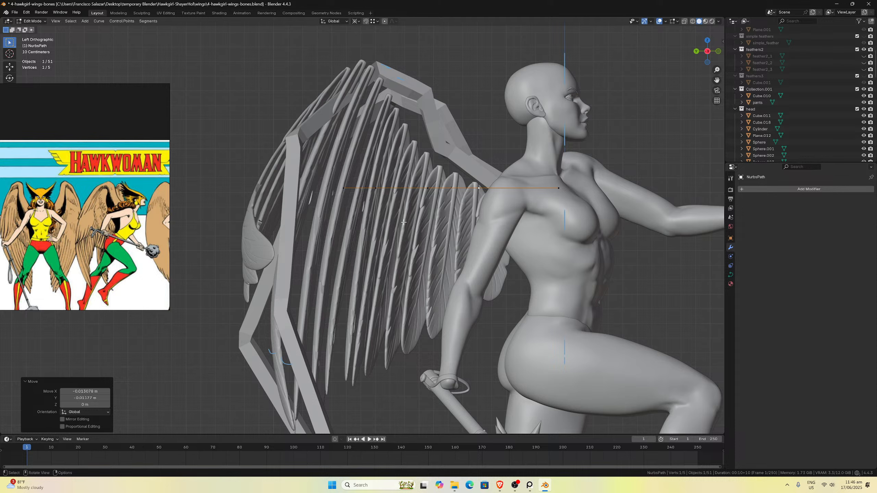
pyautogui.scroll(-1, 381, 201)
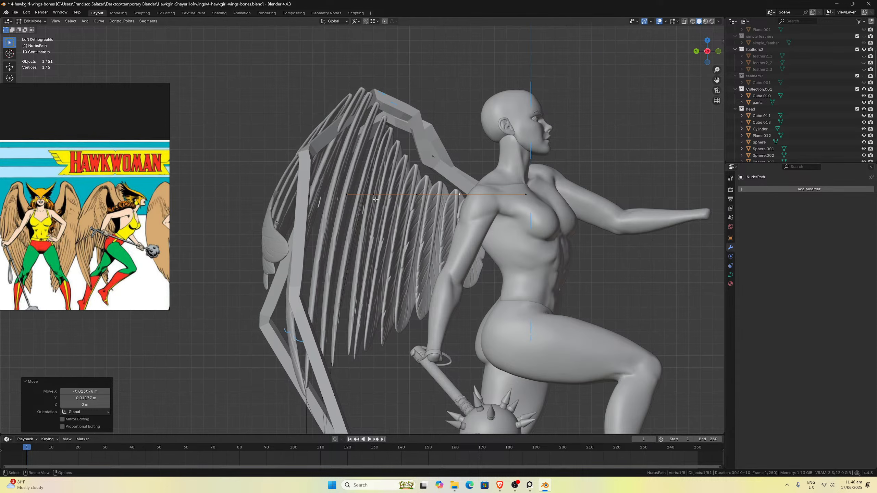
pyautogui.moveTo(387, 218); pyautogui.dragTo(394, 207, button='middle')
pyautogui.moveTo(443, 180); pyautogui.dragTo(422, 236, button='middle')
# Move the NurbsPath control point beside the wing bone outward in the top view, by about -0.08 m in X and 0.13 m in Y.
pyautogui.press('KP_7')
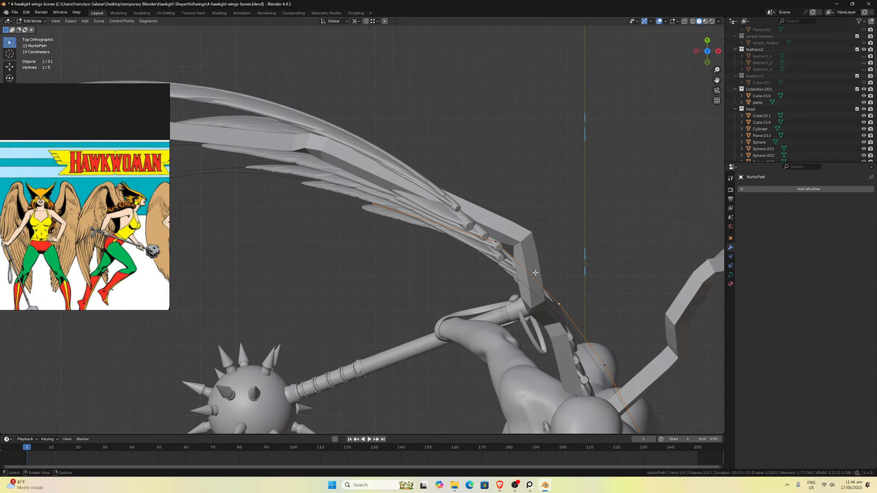
pyautogui.press('g')
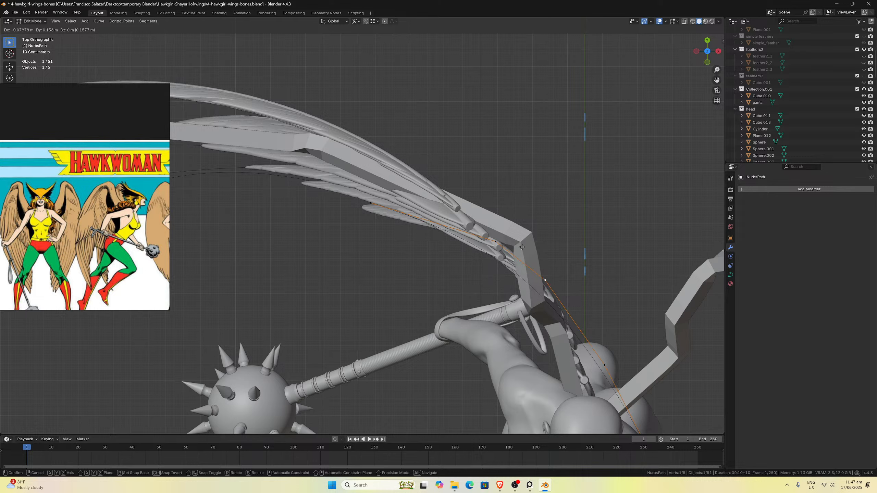
pyautogui.click(520, 251)
# Try shifting two NurbsPath control points near the wing bone in the top view, and undo the shifts.
pyautogui.press('g')
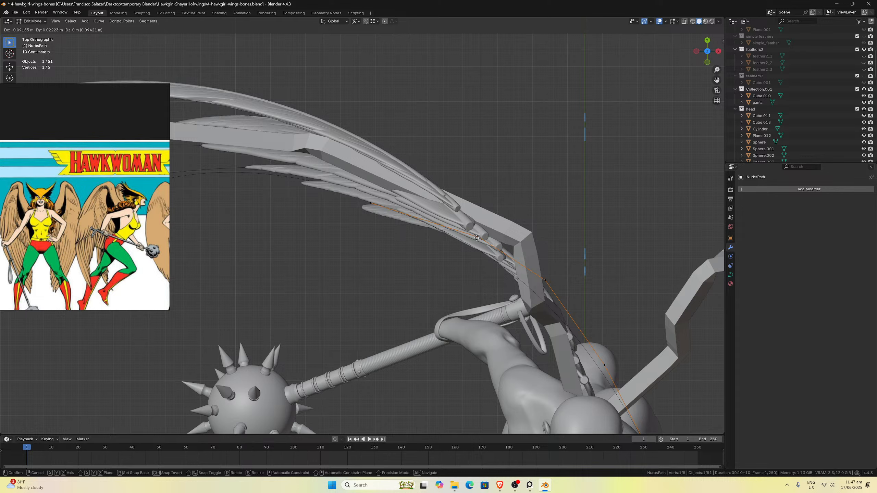
pyautogui.click(477, 238)
pyautogui.hotkey('ctrl', 'z')
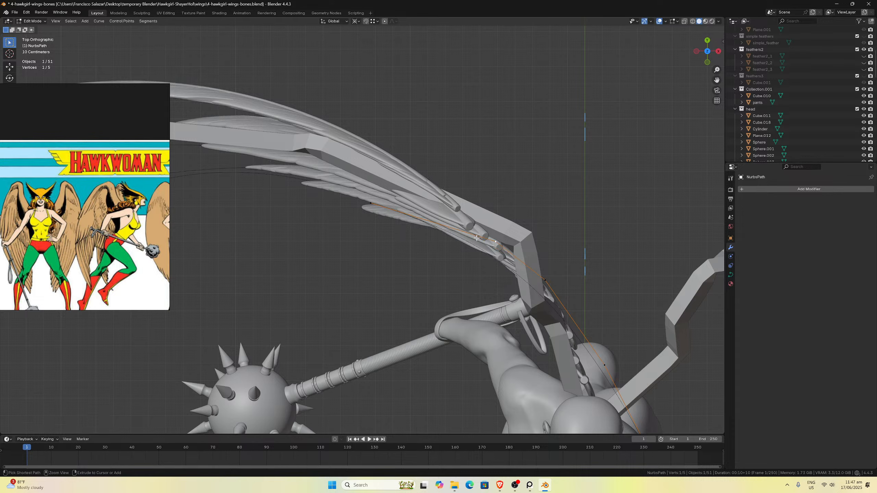
pyautogui.hotkey('ctrl', 'shift')
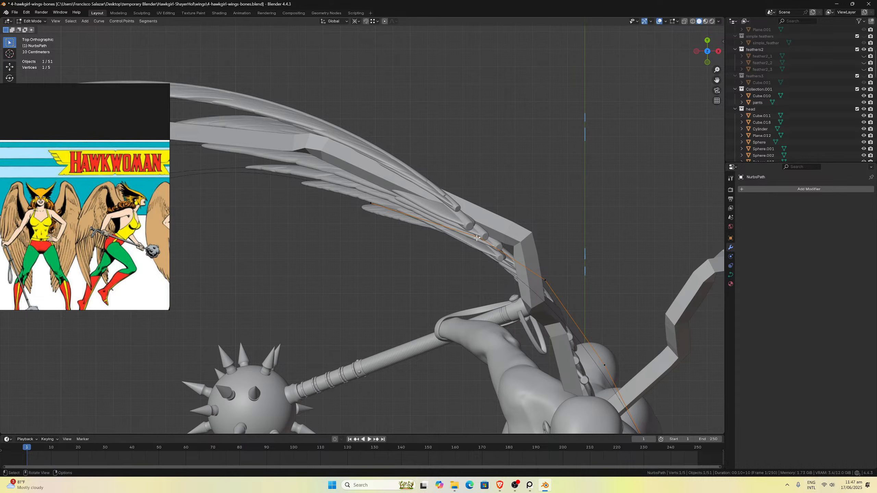
pyautogui.hotkey('ctrl', 'z')
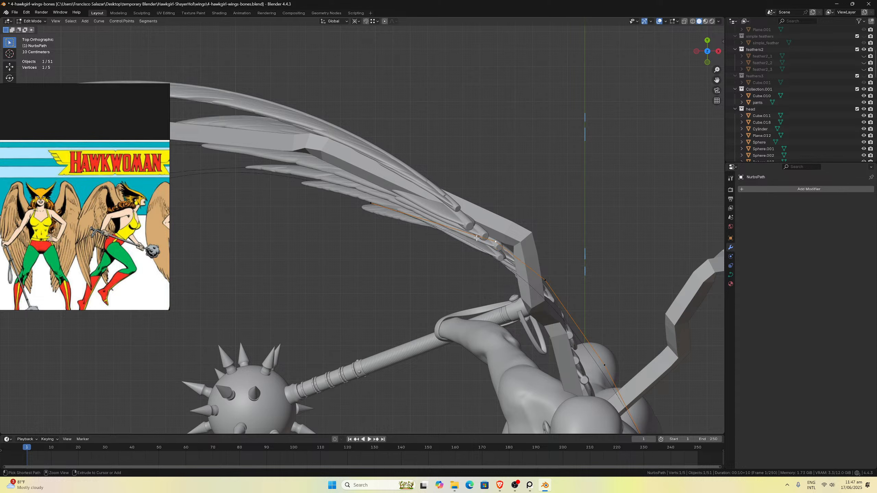
pyautogui.hotkey('ctrl', 'z')
pyautogui.hotkey('ctrl', 'shift', 'z')
pyautogui.press('g')
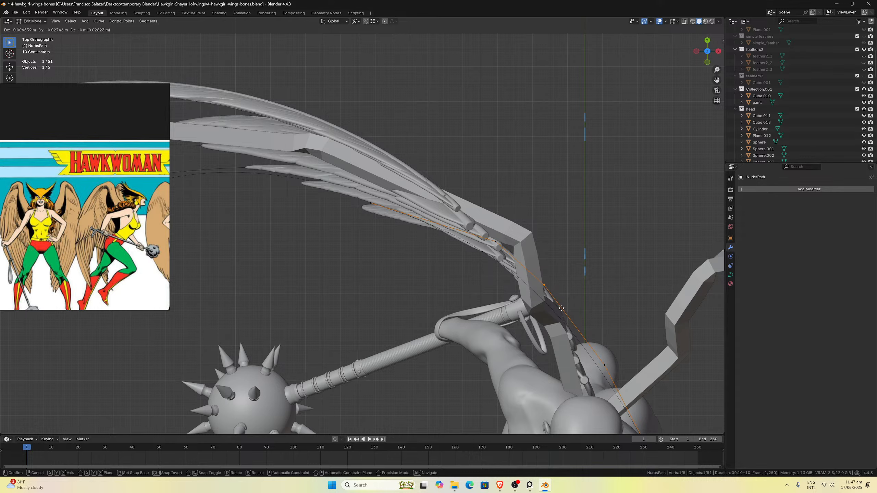
pyautogui.click(561, 309)
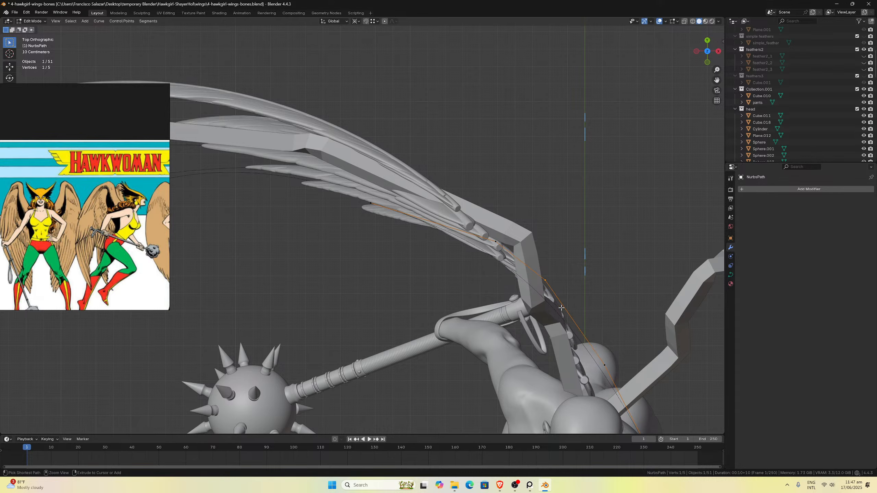
# Switch to editing NurbsPath.002 in the right view and move all its control points about 0.033 m along Y.
pyautogui.moveTo(504, 264)
pyautogui.mouseDown(button='middle')
pyautogui.moveTo(523, 272)
pyautogui.moveTo(520, 262)
pyautogui.mouseUp(button='middle')
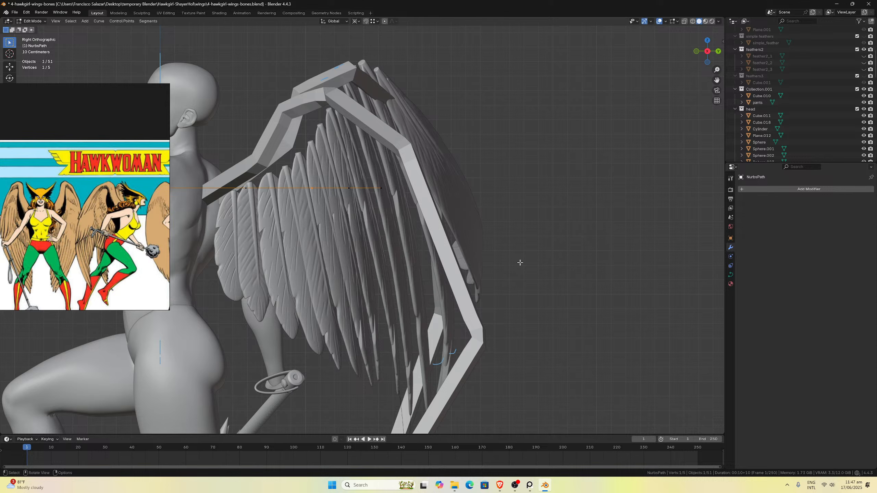
pyautogui.press('Tab')
pyautogui.click(400, 404)
pyautogui.press('Tab')
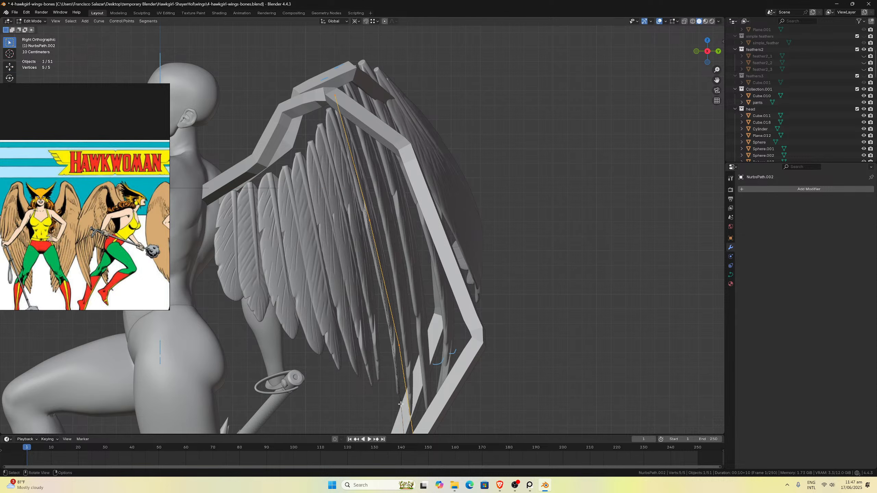
pyautogui.scroll(-2, 381, 287)
pyautogui.click(366, 222)
pyautogui.scroll(2, 367, 222)
pyautogui.press('a')
pyautogui.press('g')
pyautogui.press('y')
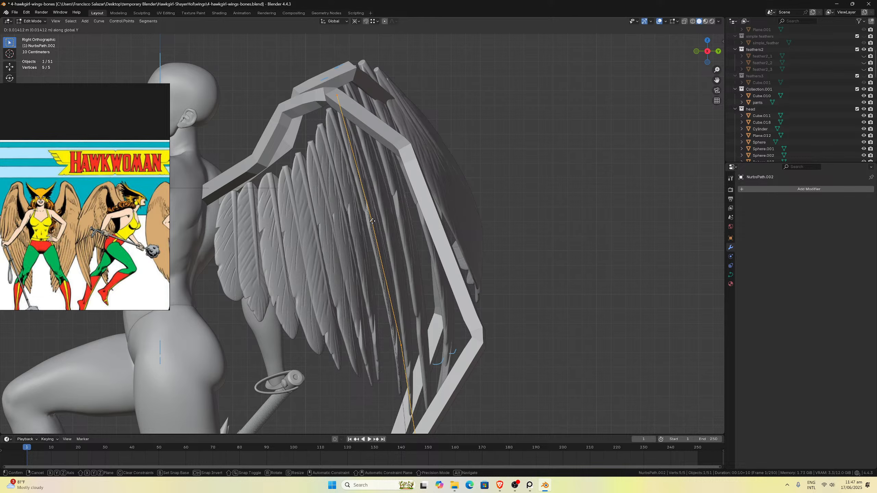
pyautogui.click(372, 221)
pyautogui.moveTo(372, 221); pyautogui.dragTo(373, 201, button='middle')
pyautogui.press('KP_3')
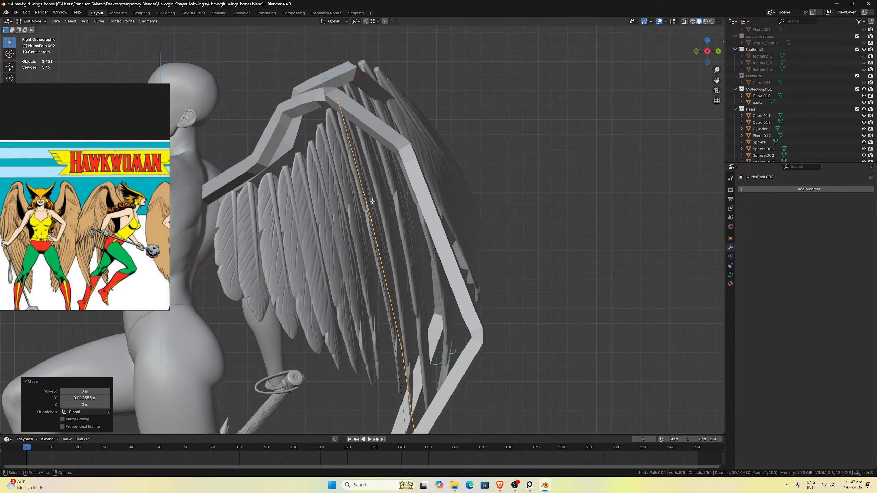
# Try moving the second-lowest control point of NurbsPath.002 up towards the feather tips in perspective, and undo the move.
pyautogui.scroll(-2, 383, 238)
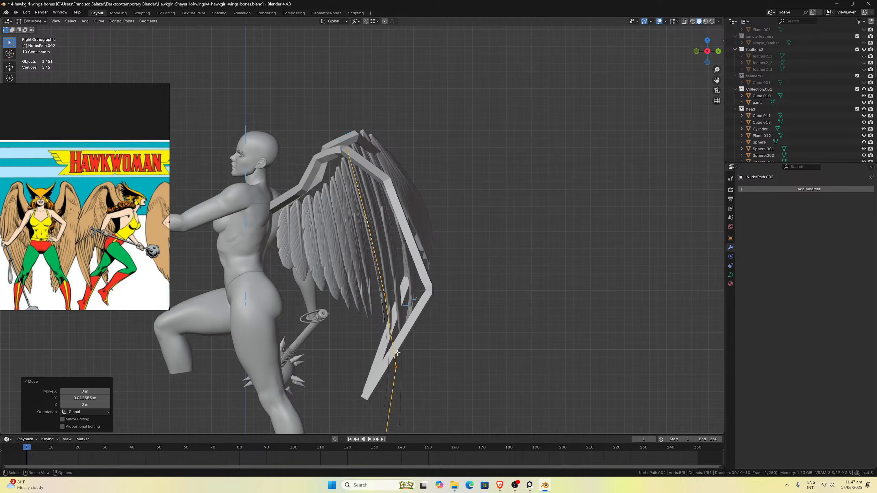
pyautogui.moveTo(396, 324); pyautogui.dragTo(315, 298, button='middle')
pyautogui.click(407, 326)
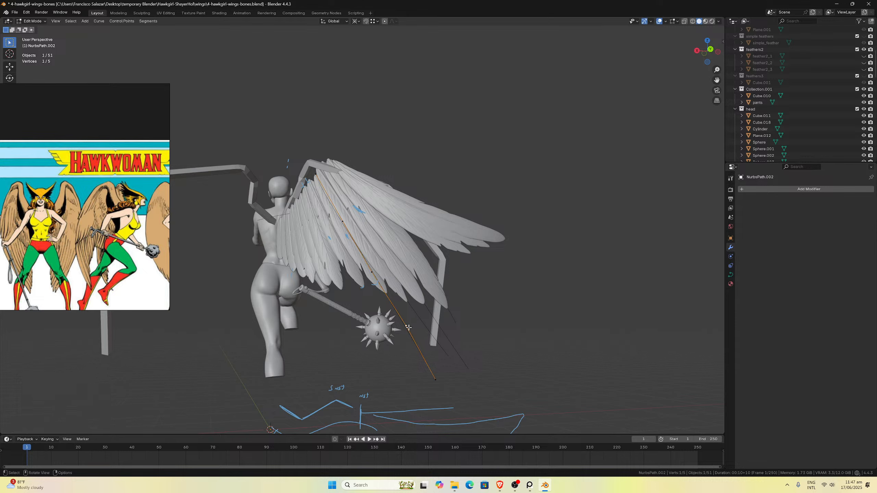
pyautogui.press('g')
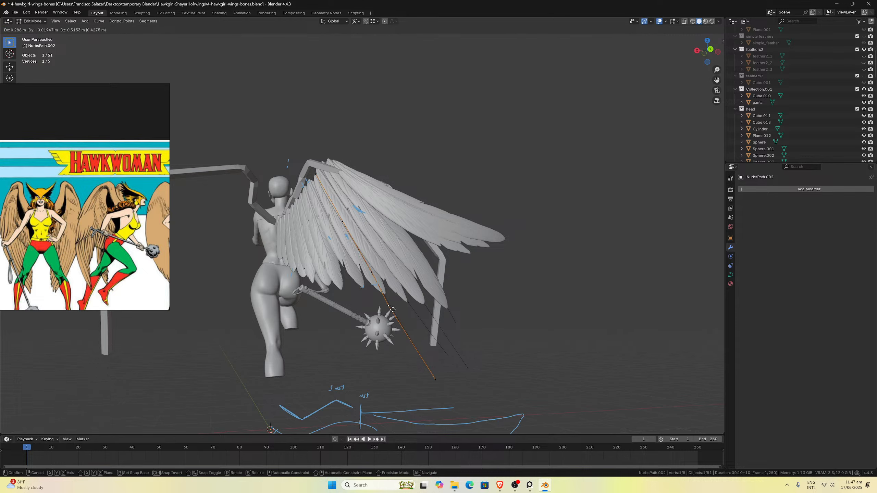
pyautogui.click(393, 309)
pyautogui.hotkey('ctrl', 'z')
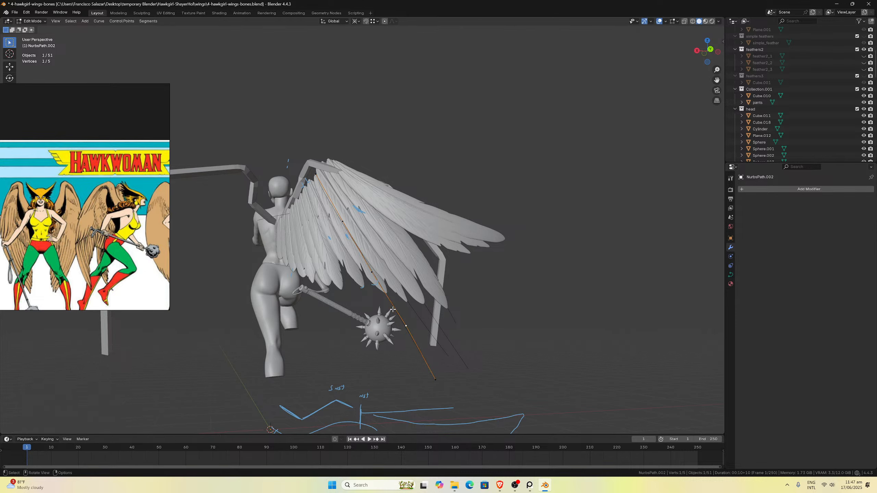
# Pull the two lowest control points of NurbsPath.002 up along the feather in the front view, the end point by about 0.40 m in X and 0.64 m in Z.
pyautogui.press('KP_1')
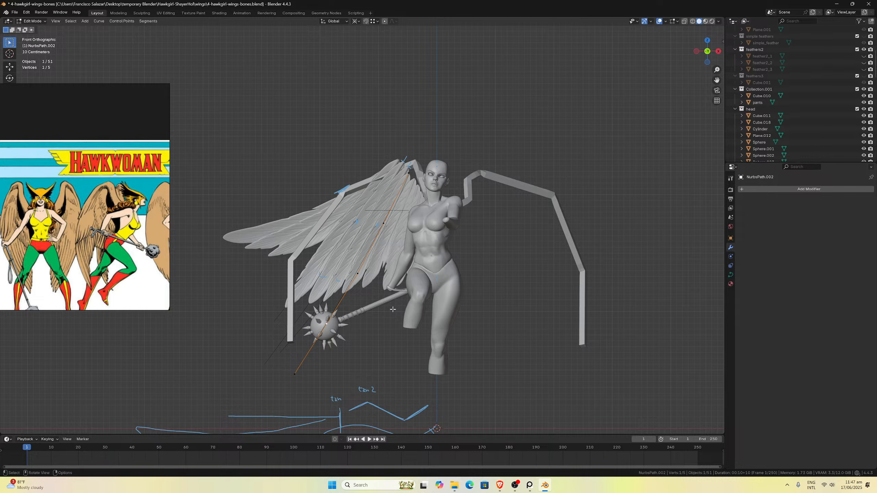
pyautogui.scroll(2, 361, 307)
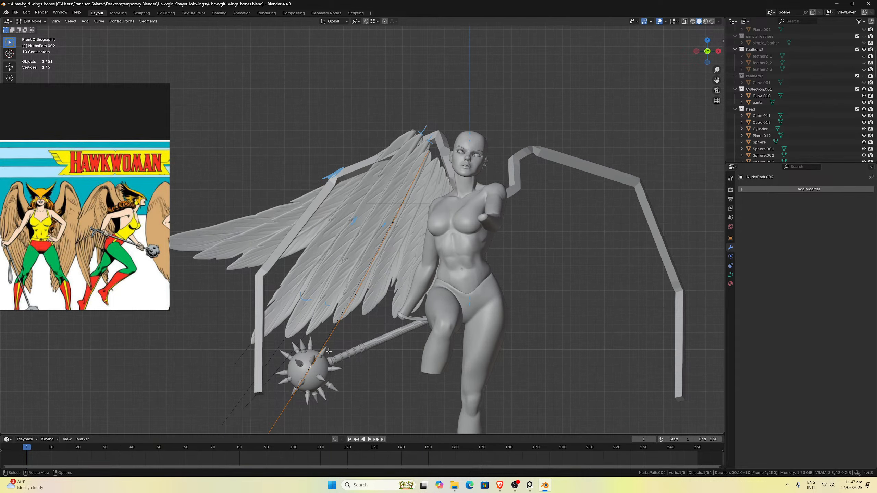
pyautogui.press('g')
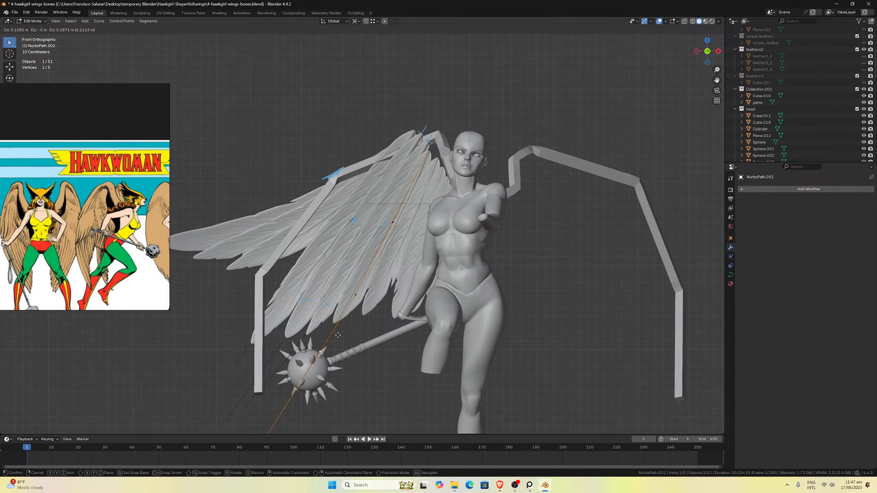
pyautogui.click(331, 345)
pyautogui.scroll(-2, 323, 354)
pyautogui.press('g')
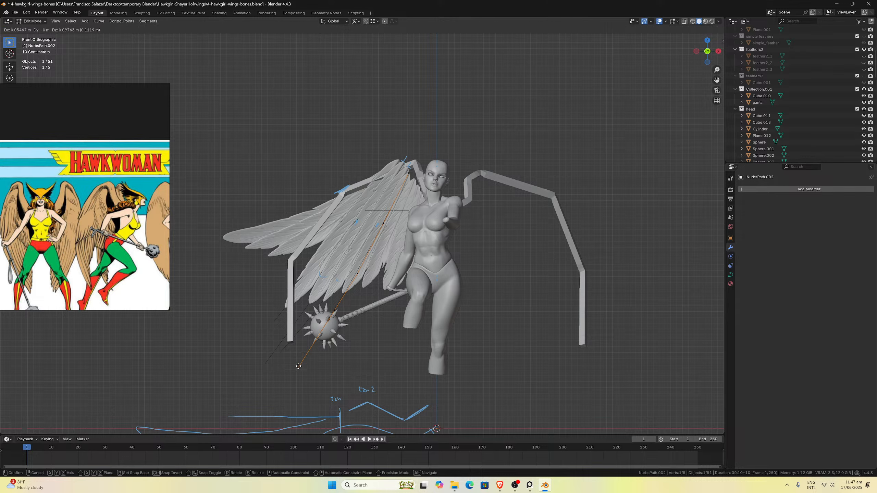
pyautogui.click(317, 337)
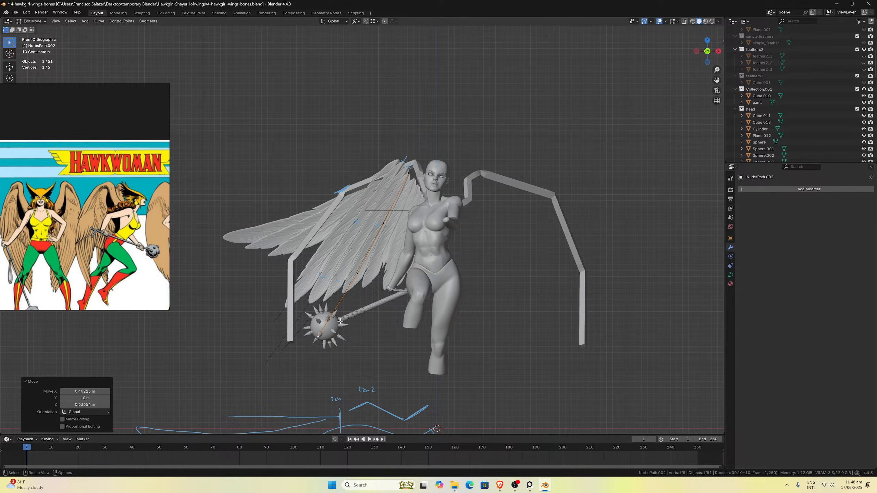
# Move the middle control point of NurbsPath.002 about -0.11 m along Y.
pyautogui.moveTo(317, 337); pyautogui.dragTo(340, 326, button='middle')
pyautogui.scroll(5, 341, 327)
pyautogui.click(332, 327)
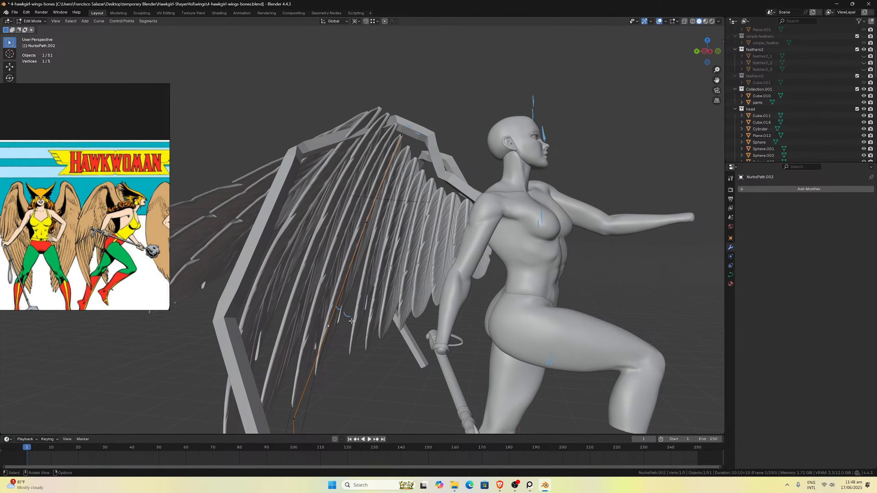
pyautogui.moveTo(370, 277); pyautogui.dragTo(384, 266, button='middle')
pyautogui.press('g')
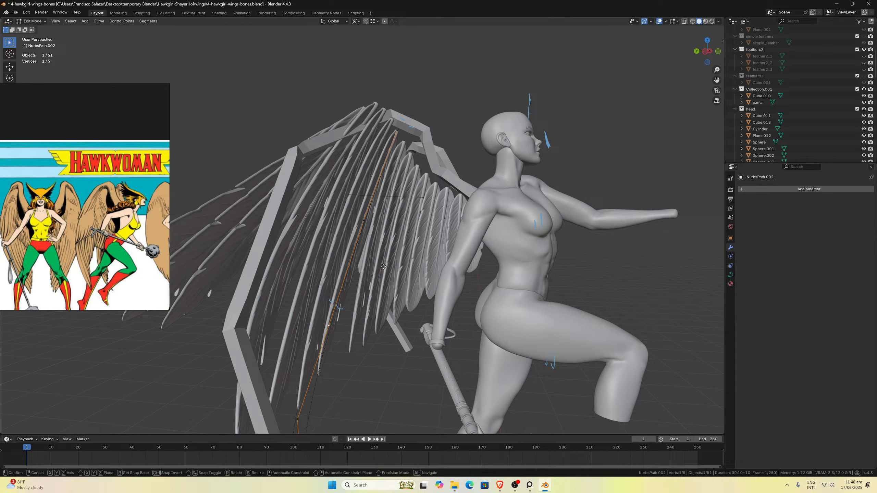
pyautogui.press('y')
pyautogui.click(394, 269)
pyautogui.scroll(-2, 387, 272)
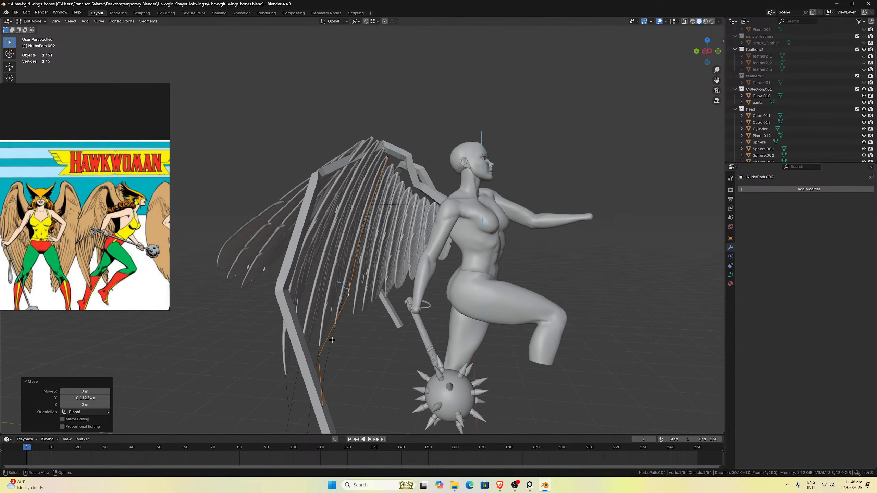
# Shift the two lowest control points of NurbsPath.002 forward along Y towards the body.
pyautogui.click(324, 353)
pyautogui.press('g')
pyautogui.press('y')
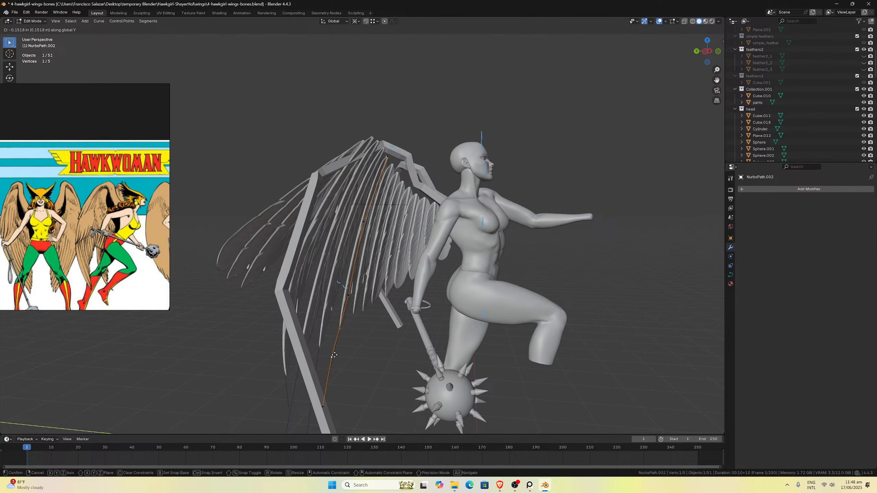
pyautogui.click(323, 402)
pyautogui.press('g')
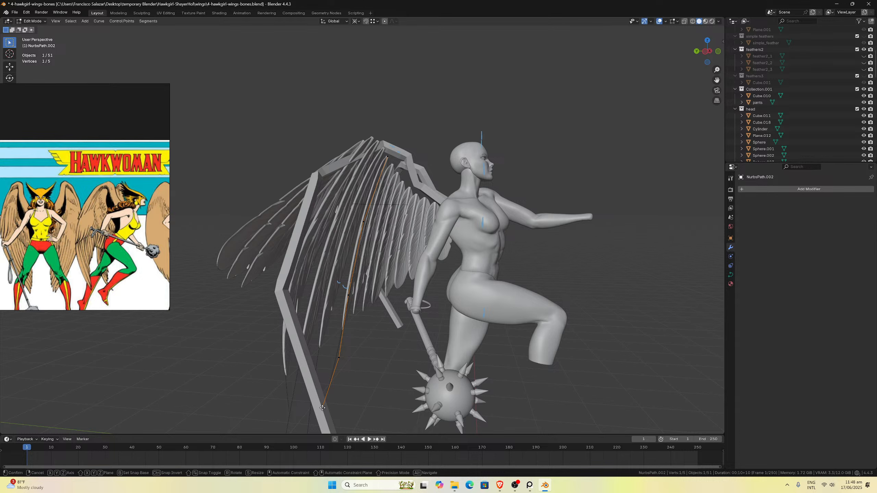
pyautogui.press('y')
pyautogui.click(346, 410)
pyautogui.click(340, 356)
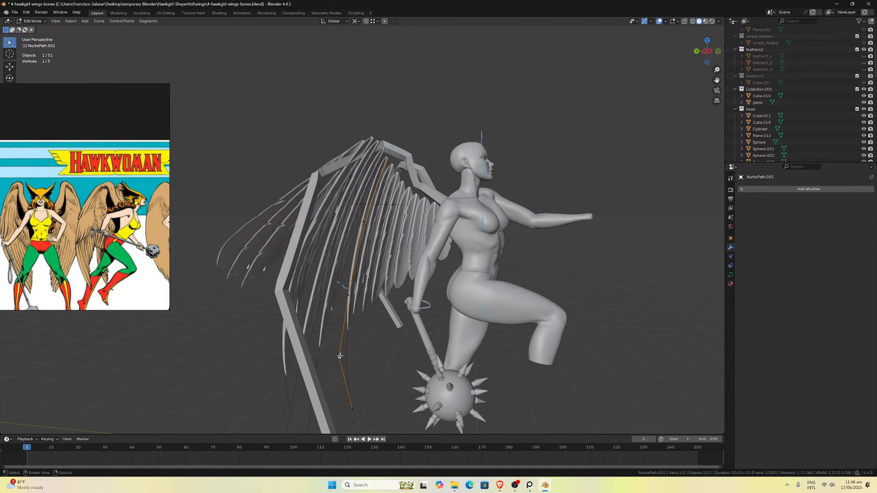
# Slide the middle control point about 0.13 m in X and 0.26 m in Z in the front view, and move the point above it up too.
pyautogui.press('KP_1')
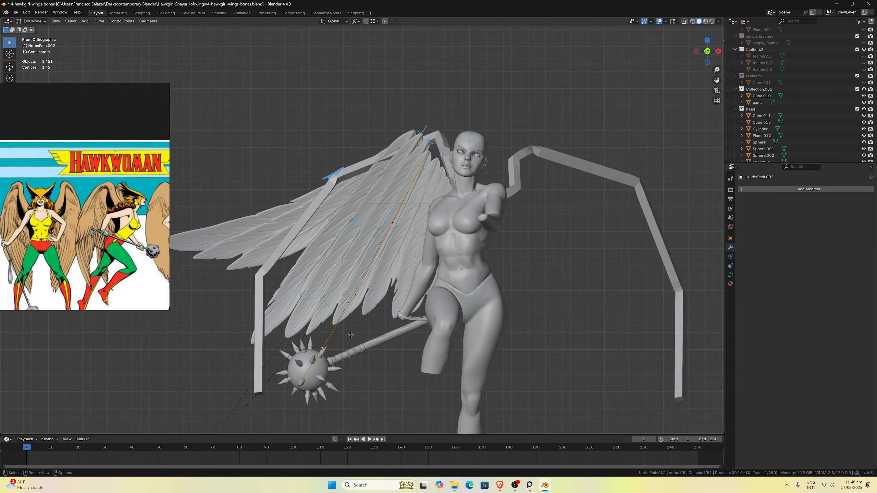
pyautogui.press('g')
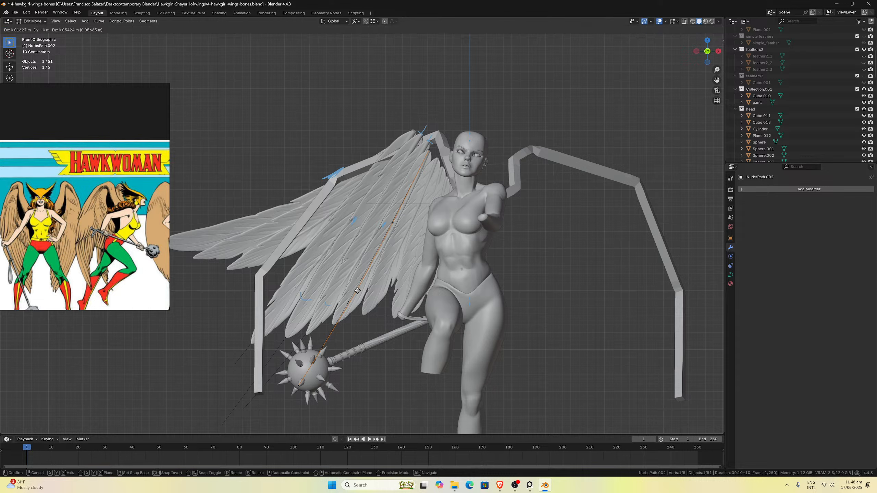
pyautogui.click(367, 274)
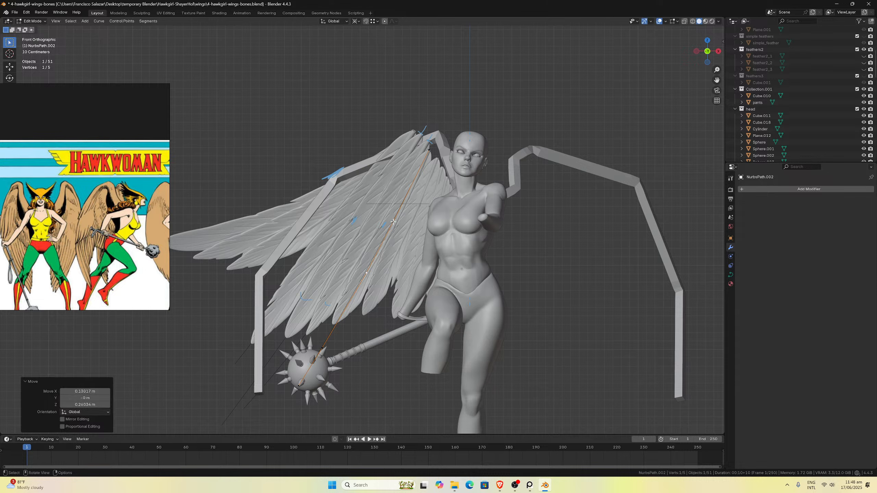
pyautogui.press('g')
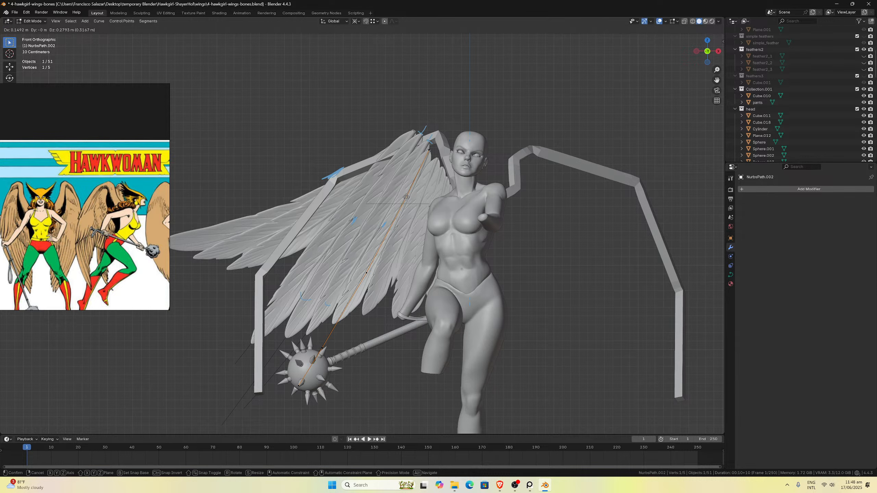
pyautogui.click(407, 197)
# Slide the two lowest control points up the feather line, the end point by about 0.20 m in X and 0.33 m in Z, and save the file.
pyautogui.press('g')
pyautogui.click(338, 324)
pyautogui.press('g')
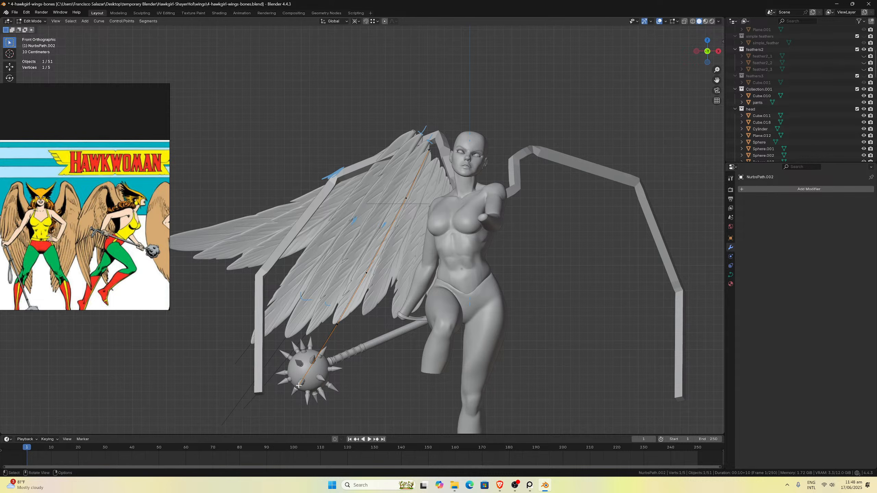
pyautogui.click(316, 356)
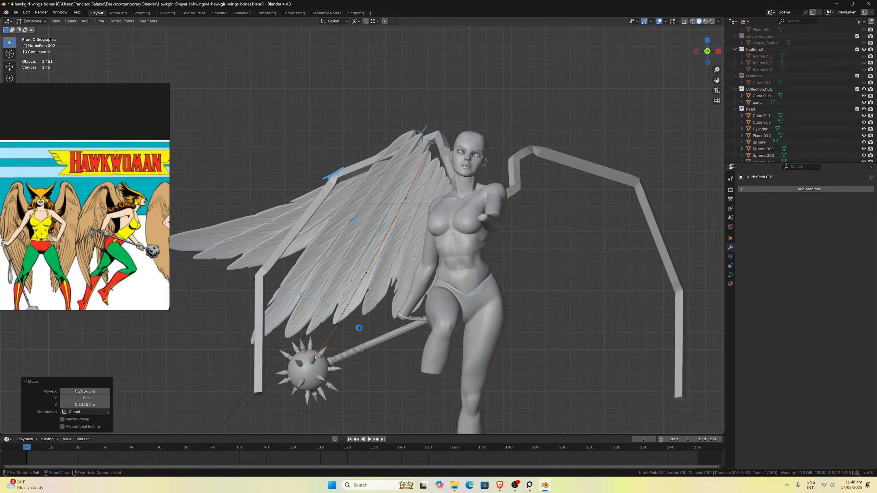
pyautogui.hotkey('ctrl', 's')
# Shift the three lowest control points backward in the right view, moving the end point about 0.15 m in Y.
pyautogui.moveTo(359, 329); pyautogui.dragTo(436, 321, button='middle')
pyautogui.click(385, 294)
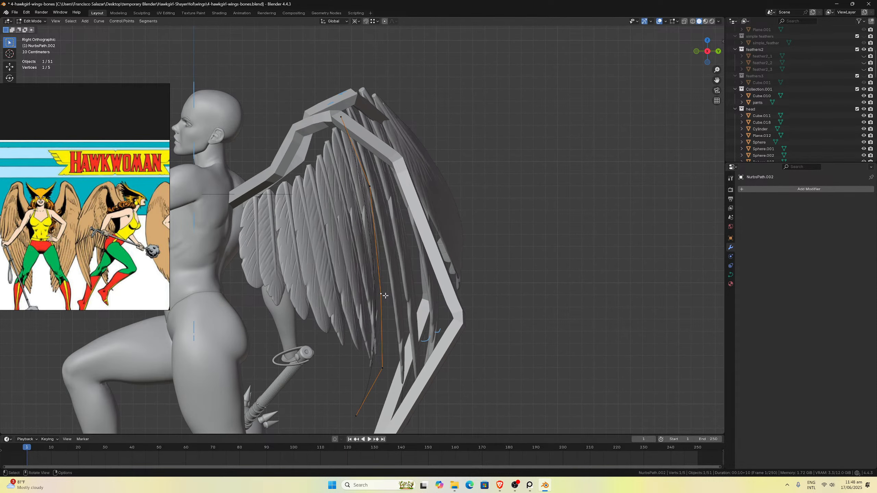
pyautogui.press('g')
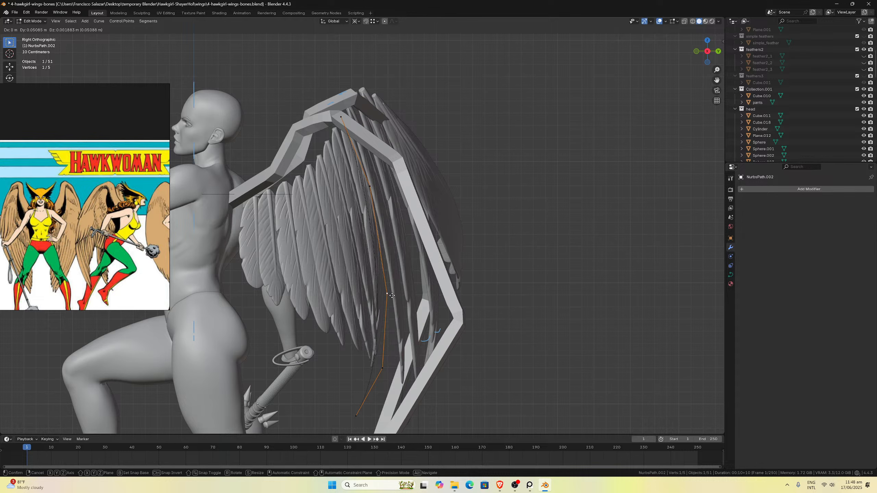
pyautogui.click(392, 300)
pyautogui.press('g')
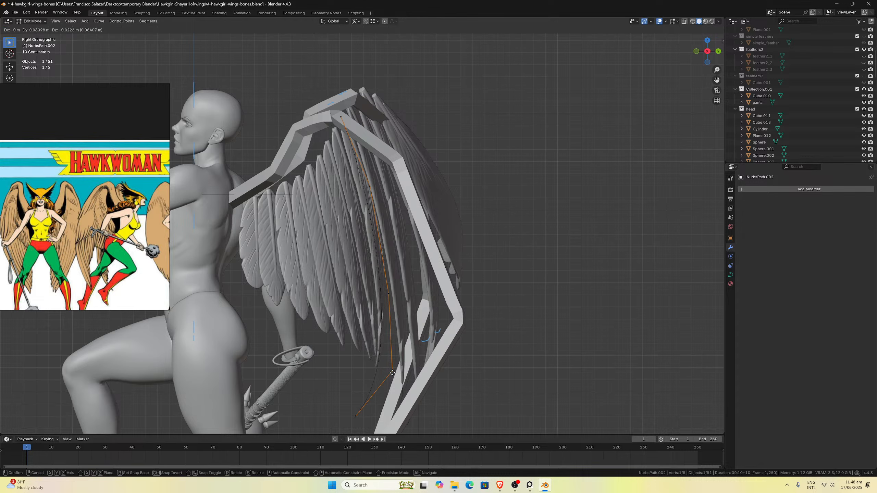
pyautogui.click(396, 381)
pyautogui.click(359, 416)
pyautogui.press('g')
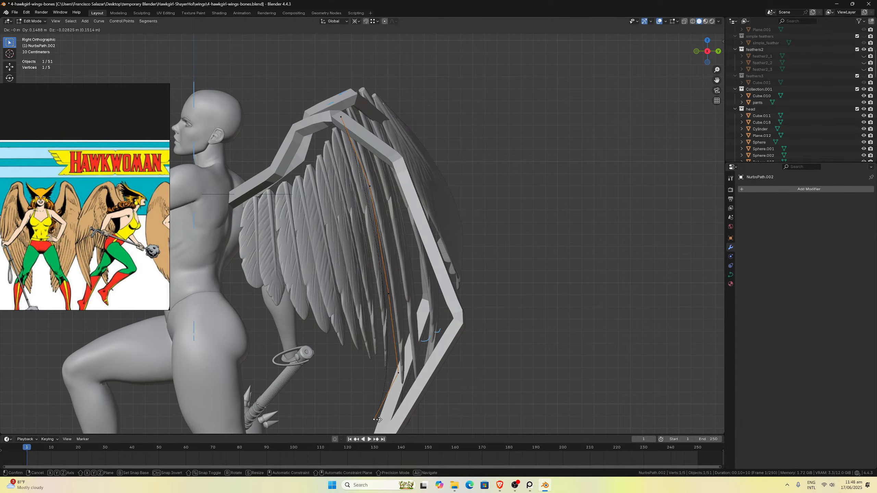
pyautogui.click(378, 420)
# Raise the middle control point about 0.30 m and the second-lowest about 0.27 m in Z in the right view, nudging both slightly forward.
pyautogui.press('g')
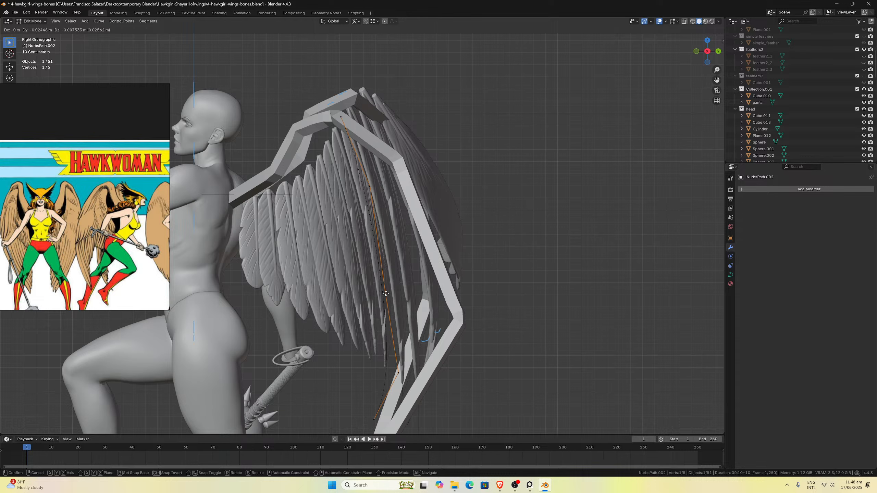
pyautogui.click(387, 293)
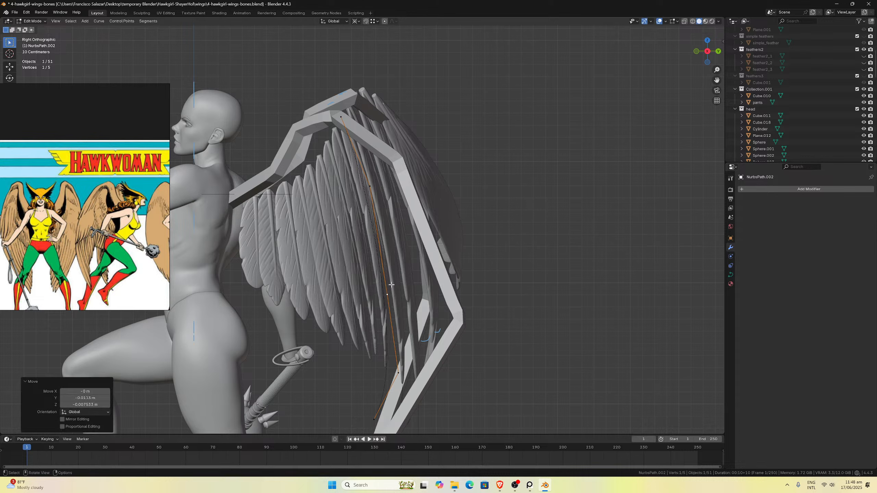
pyautogui.press('g')
pyautogui.click(388, 248)
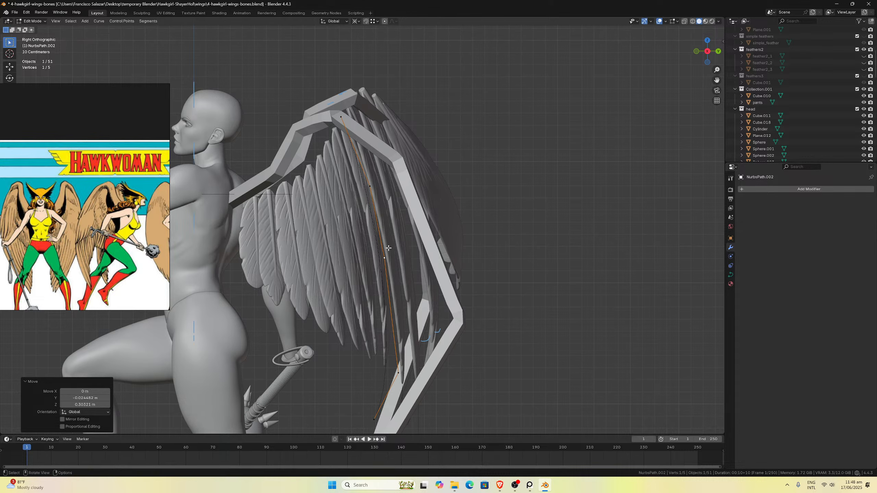
pyautogui.click(398, 372)
pyautogui.press('g')
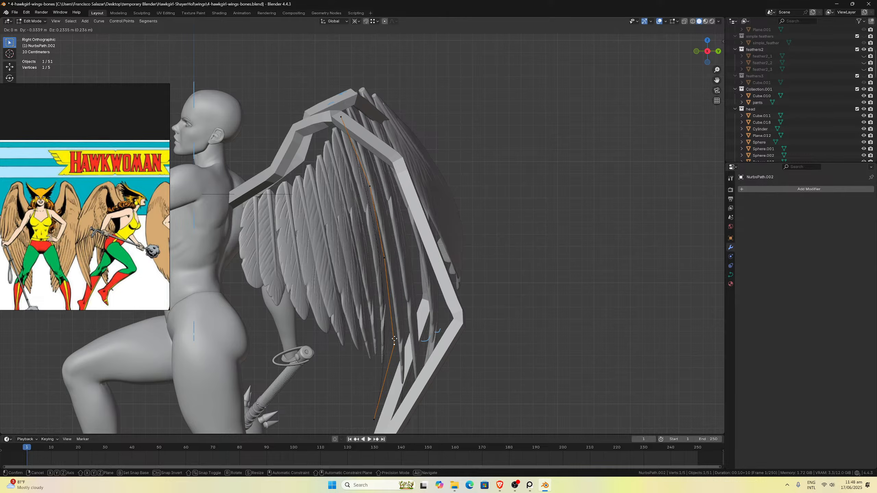
pyautogui.click(389, 317)
# Move the middle control point in the front view by about 0.14 m in X and -0.09 m in Z.
pyautogui.moveTo(389, 316); pyautogui.dragTo(410, 287, button='middle')
pyautogui.press('KP_1')
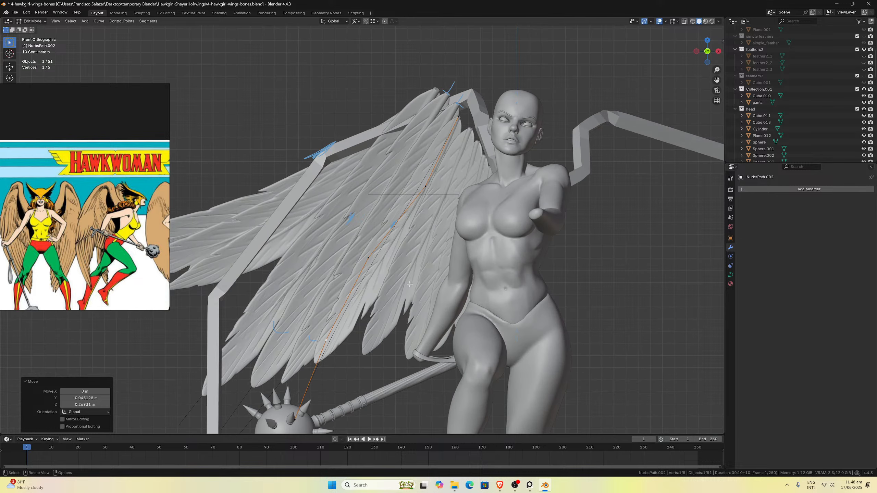
pyautogui.click(370, 257)
pyautogui.press('g')
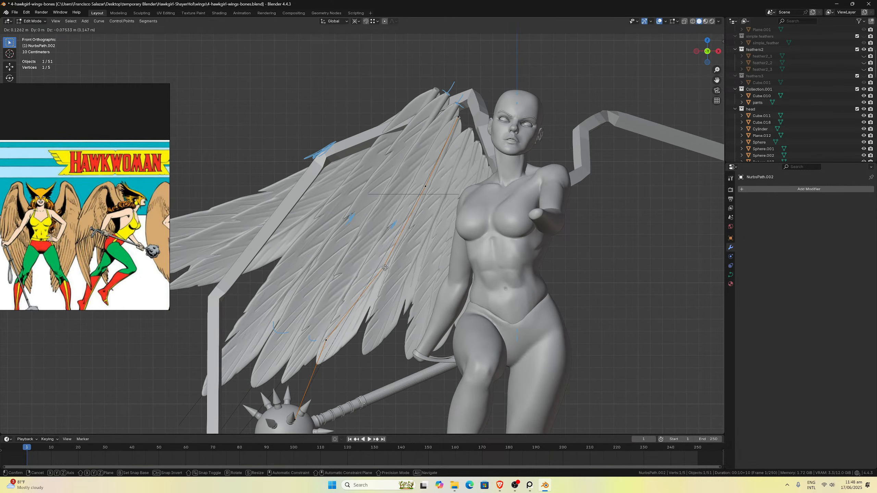
pyautogui.click(387, 270)
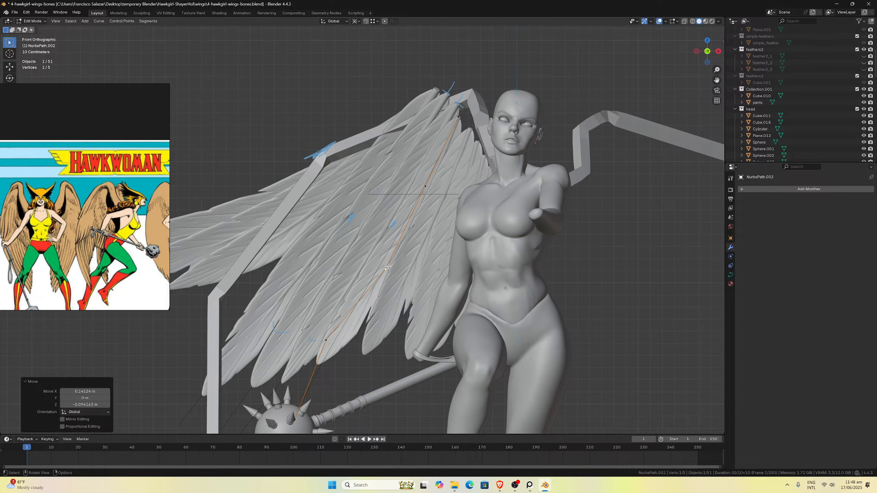
# Shift the two uppermost control points about 0.02 m and 0.03 m in X, and the second-lowest one about 0.15 m in X.
pyautogui.press('g')
pyautogui.click(430, 187)
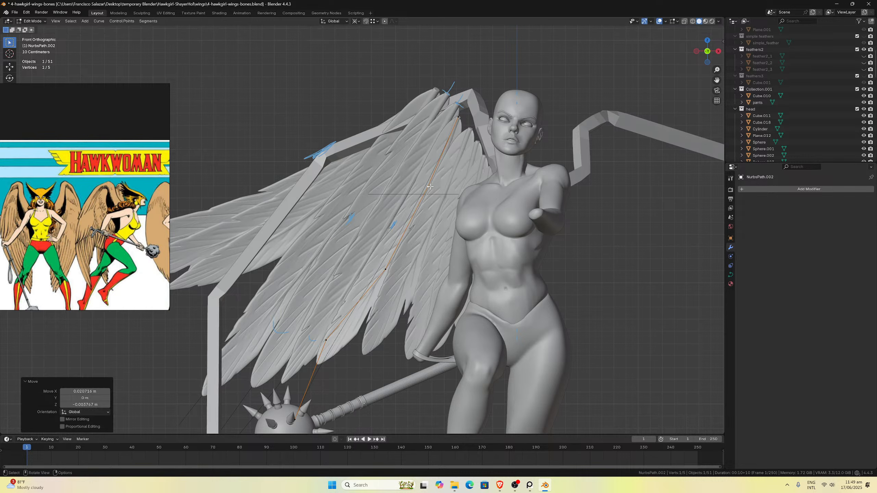
pyautogui.press('g')
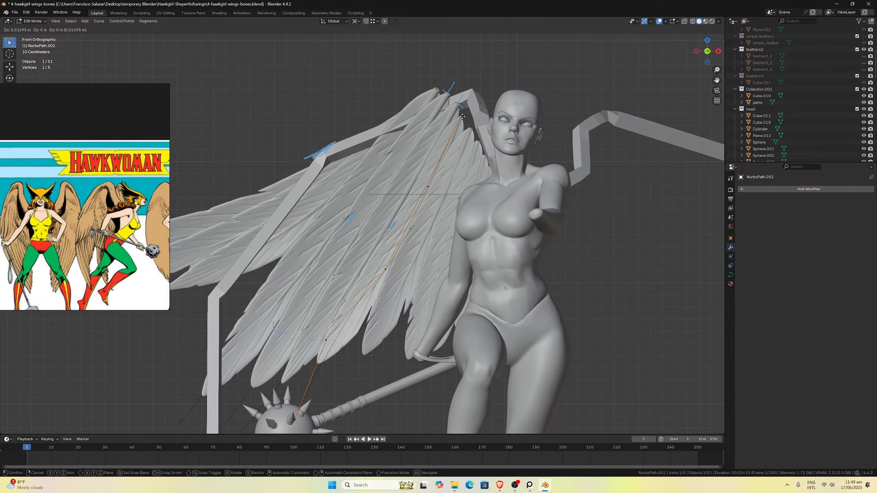
pyautogui.click(463, 117)
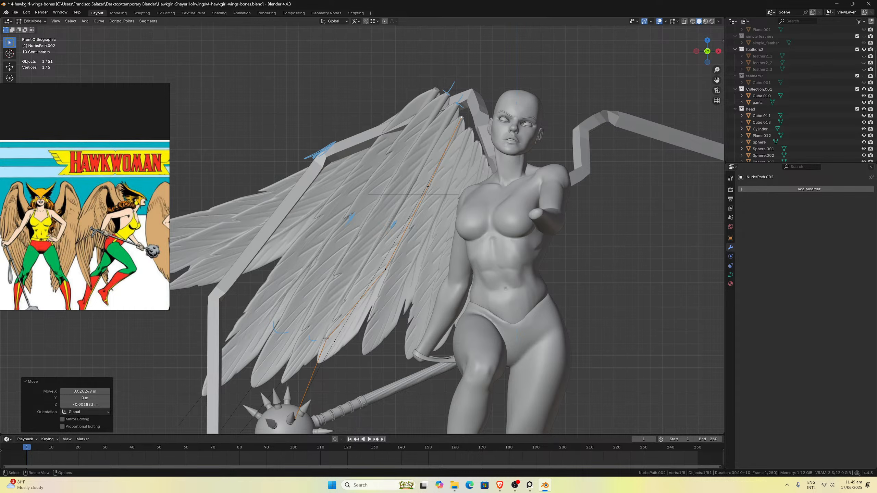
pyautogui.press('g')
pyautogui.click(343, 345)
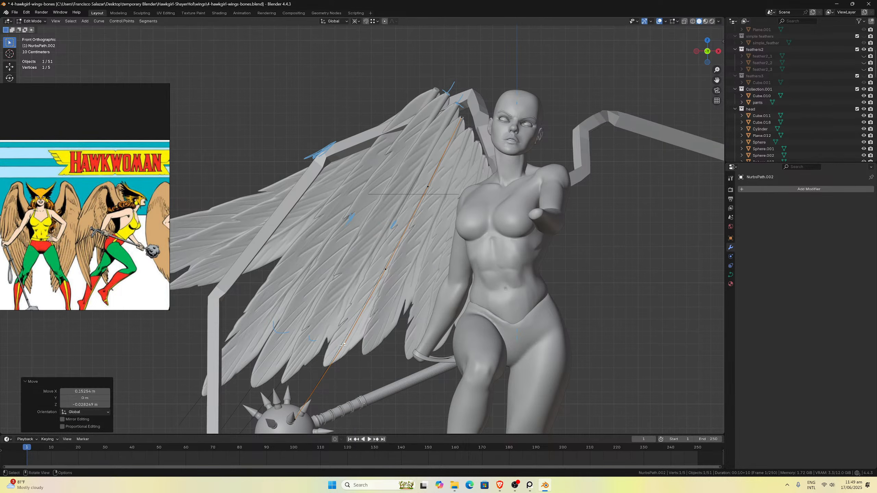
# Tilt all control points of NurbsPath.002 by about 1.03° and choose a transform pivot point option.
pyautogui.moveTo(343, 345); pyautogui.dragTo(410, 241, button='middle')
pyautogui.press('a')
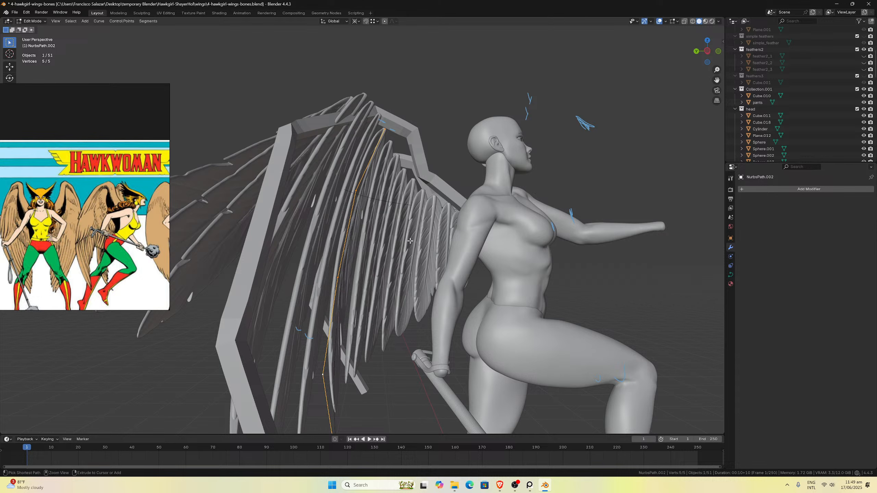
pyautogui.hotkey('ctrl', 't')
pyautogui.click(414, 232)
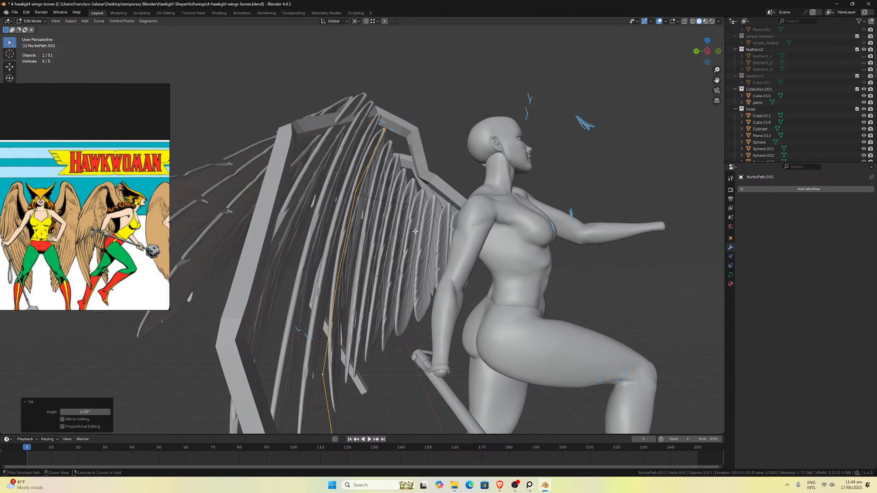
pyautogui.click(356, 21)
pyautogui.click(376, 59)
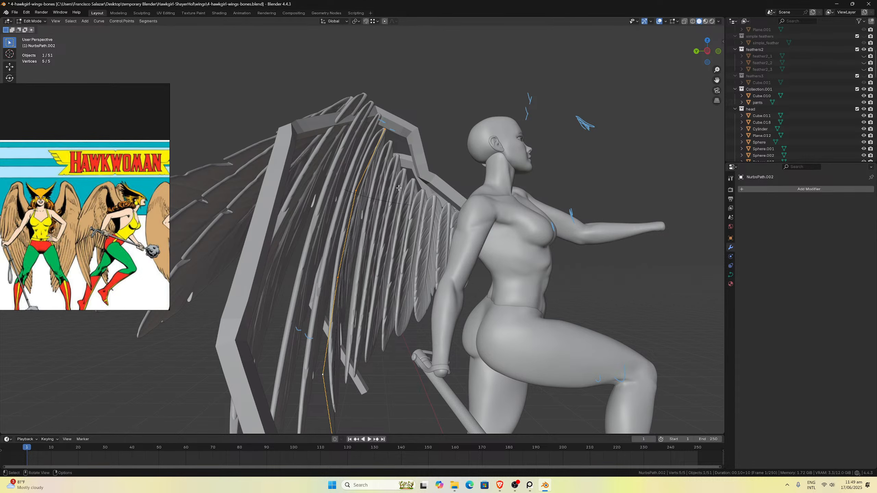
# Tilt all control points of the NurbsPath.002 guide curve together by about -6.75°.
pyautogui.hotkey('ctrl', 't')
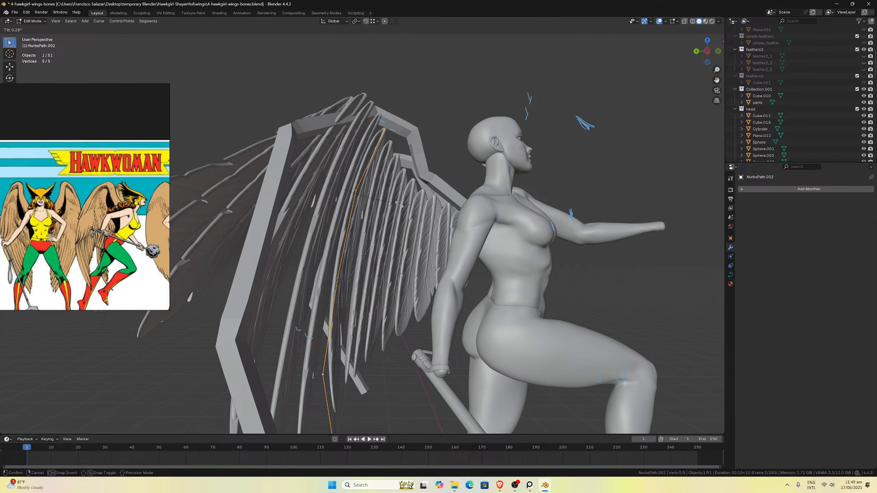
pyautogui.click(392, 196)
pyautogui.moveTo(392, 197); pyautogui.dragTo(377, 214, button='middle')
pyautogui.scroll(5, 349, 250)
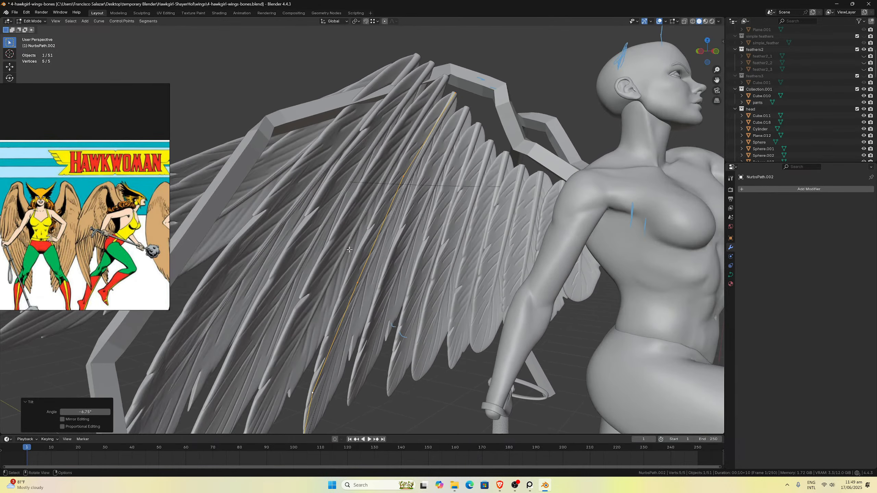
pyautogui.scroll(-4, 349, 250)
pyautogui.moveTo(349, 249); pyautogui.dragTo(364, 273, button='middle')
pyautogui.scroll(-3, 326, 374)
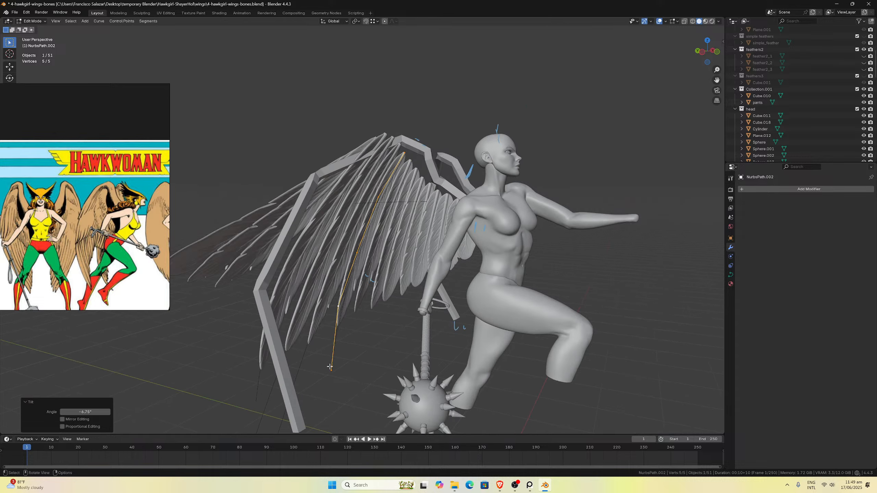
# Tilt the guide curve's lowest control point on its own and select the second-highest control point.
pyautogui.click(334, 365)
pyautogui.moveTo(334, 365); pyautogui.dragTo(387, 298, button='middle')
pyautogui.hotkey('ctrl', 't')
pyautogui.click(355, 294)
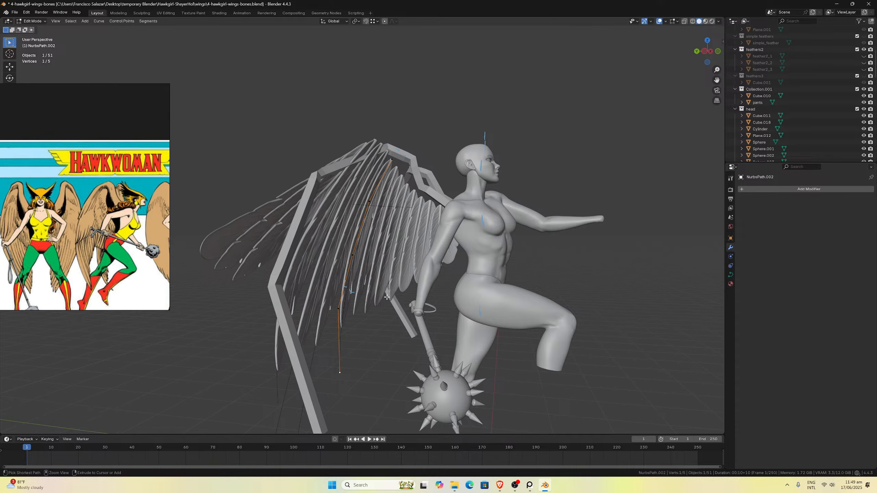
pyautogui.scroll(3, 367, 287)
pyautogui.click(366, 287)
pyautogui.moveTo(366, 287); pyautogui.dragTo(385, 188, button='middle')
pyautogui.click(354, 189)
pyautogui.moveTo(381, 188); pyautogui.dragTo(376, 189, button='middle')
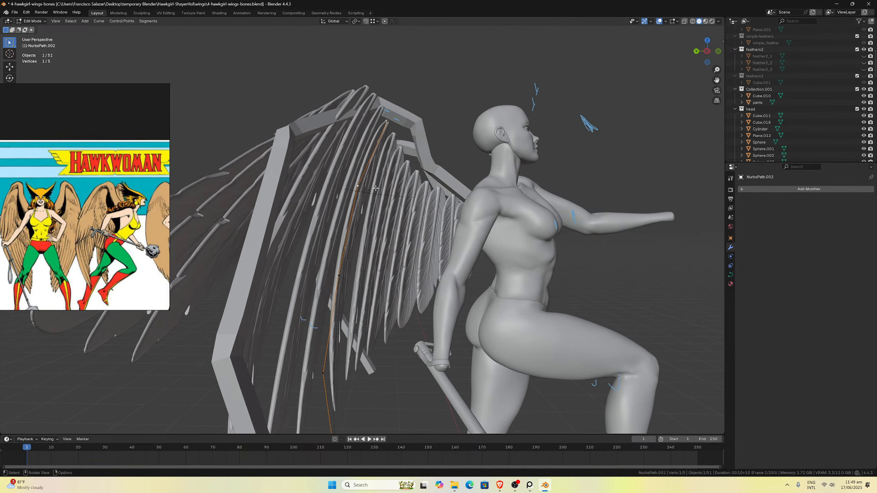
# Select all five control points of the guide curve and tilt them by about 10°.
pyautogui.moveTo(350, 274); pyautogui.dragTo(361, 233, button='middle')
pyautogui.moveTo(358, 201)
pyautogui.mouseDown(button='middle')
pyautogui.moveTo(349, 209)
pyautogui.moveTo(361, 208)
pyautogui.mouseUp(button='middle')
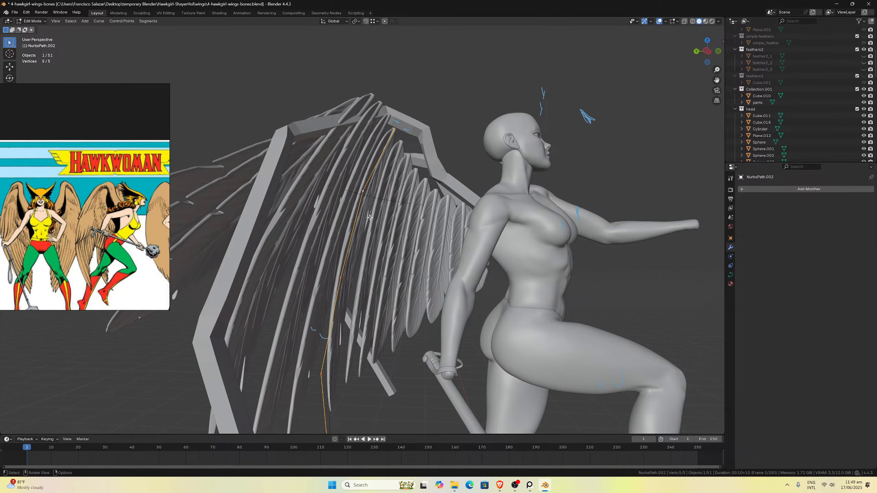
pyautogui.hotkey('ctrl', 't')
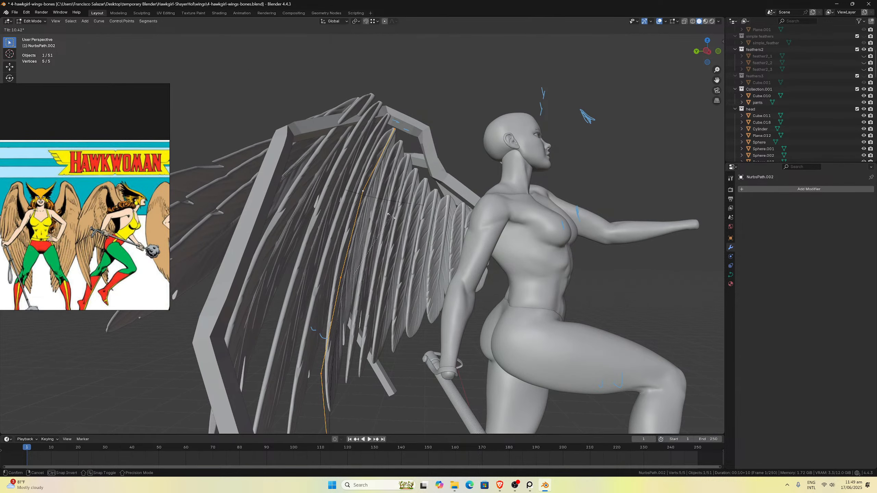
pyautogui.click(391, 217)
pyautogui.moveTo(391, 216); pyautogui.dragTo(387, 219, button='middle')
# Tilt only the middle control point of the guide curve in the negative direction.
pyautogui.click(334, 323)
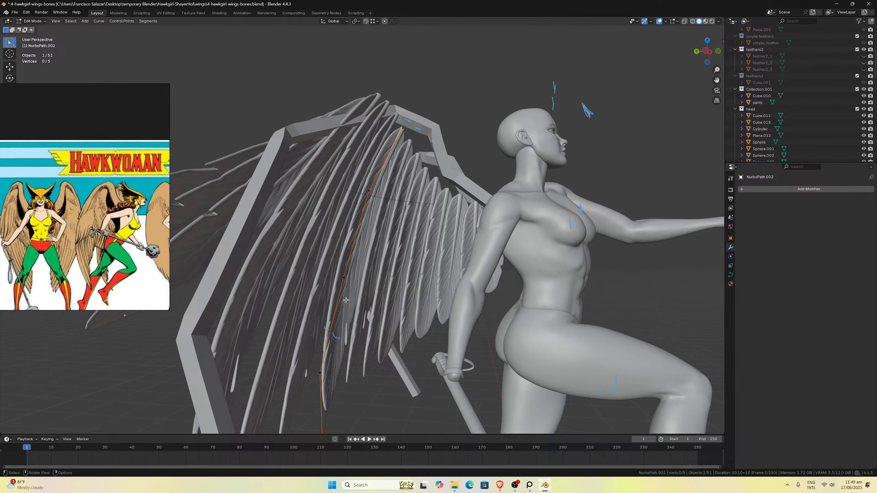
pyautogui.moveTo(386, 299); pyautogui.dragTo(397, 303, button='middle')
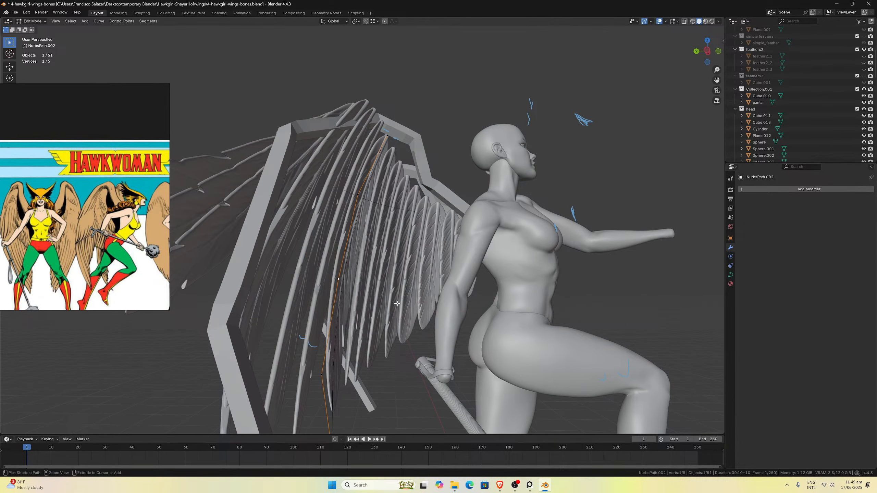
pyautogui.hotkey('ctrl', 't')
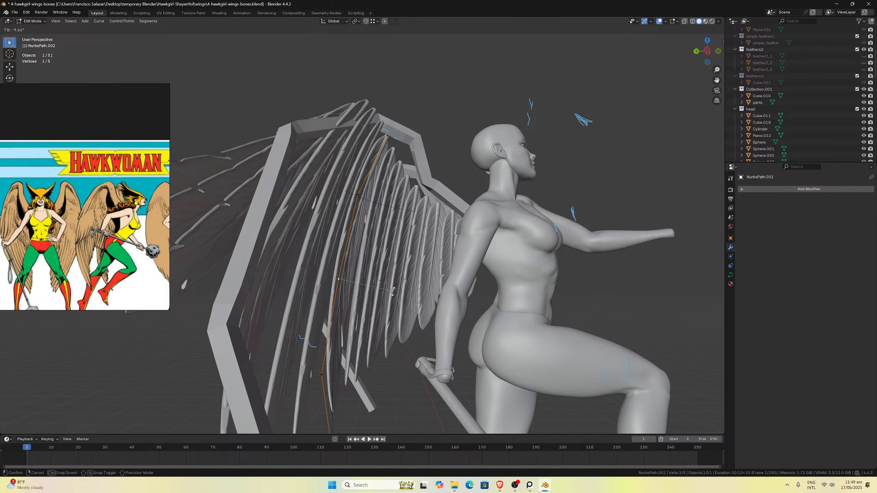
pyautogui.click(388, 286)
# Tilt the second-lowest control point of the guide curve by about -7.56°.
pyautogui.moveTo(388, 286); pyautogui.dragTo(397, 309, button='middle')
pyautogui.scroll(-3, 375, 297)
pyautogui.hotkey('ctrl', 't')
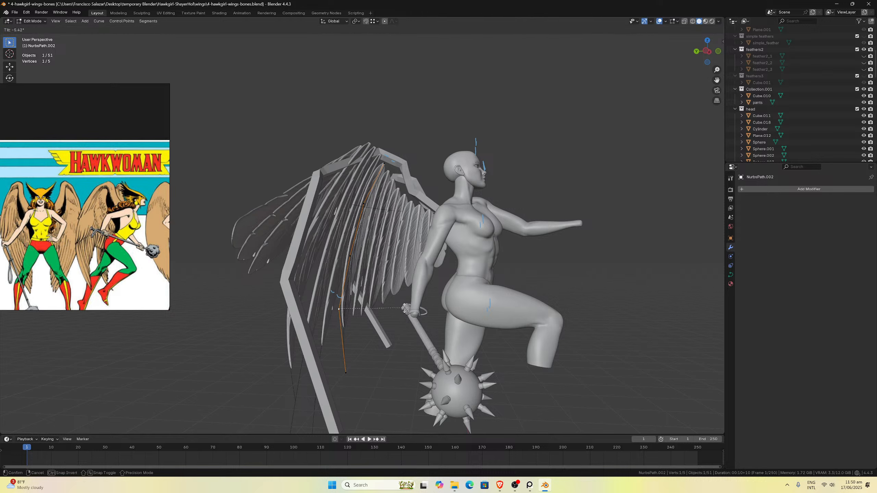
pyautogui.click(402, 306)
pyautogui.scroll(3, 384, 311)
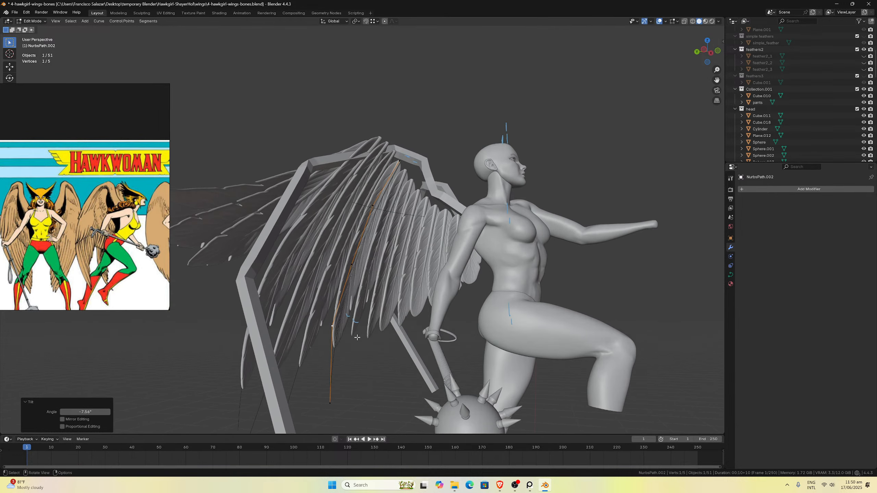
# Tilt the guide curve's lowest control point by about -19.4° and check the wing in the front view.
pyautogui.hotkey('ctrl', 't')
pyautogui.click(371, 384)
pyautogui.moveTo(371, 383); pyautogui.dragTo(339, 346, button='middle')
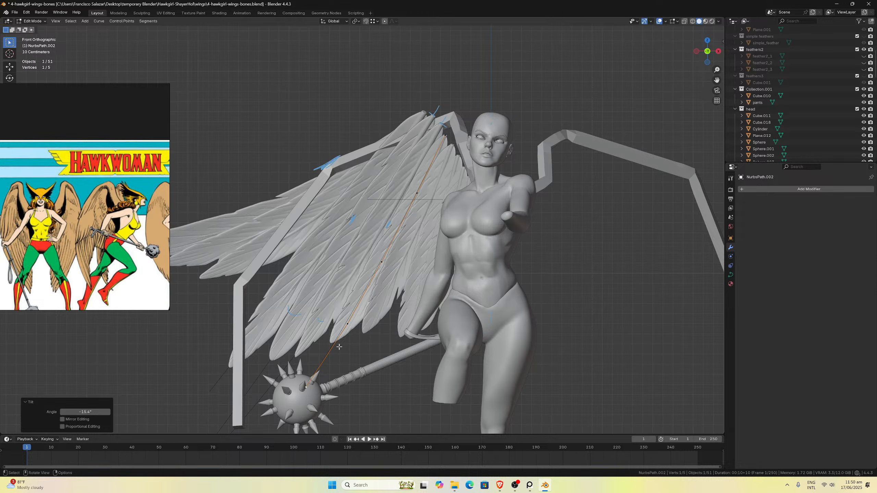
pyautogui.scroll(2, 388, 265)
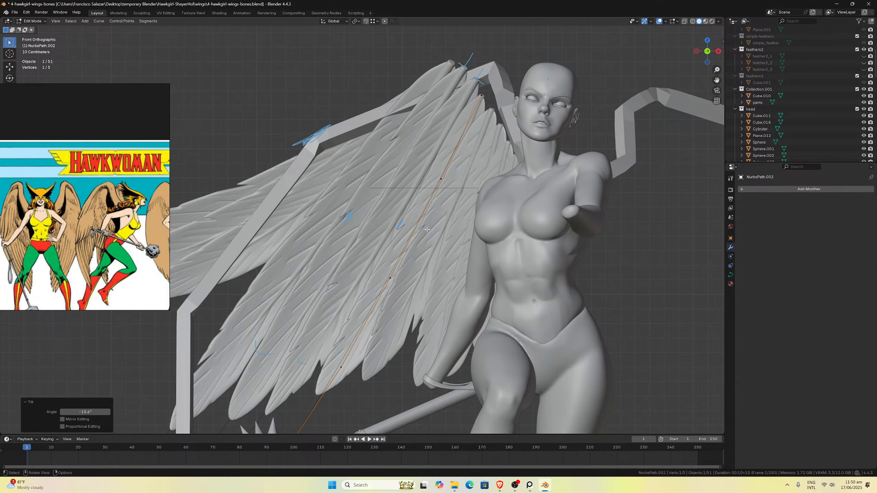
pyautogui.scroll(-1, 430, 228)
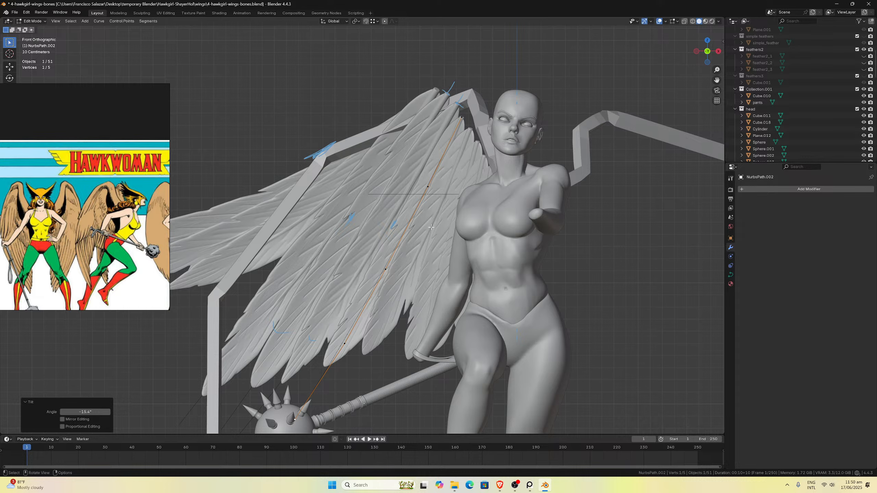
# Leave curve editing, open the inner feather group Cube.023 for mesh editing, and frame its undeformed feathers.
pyautogui.press('Tab')
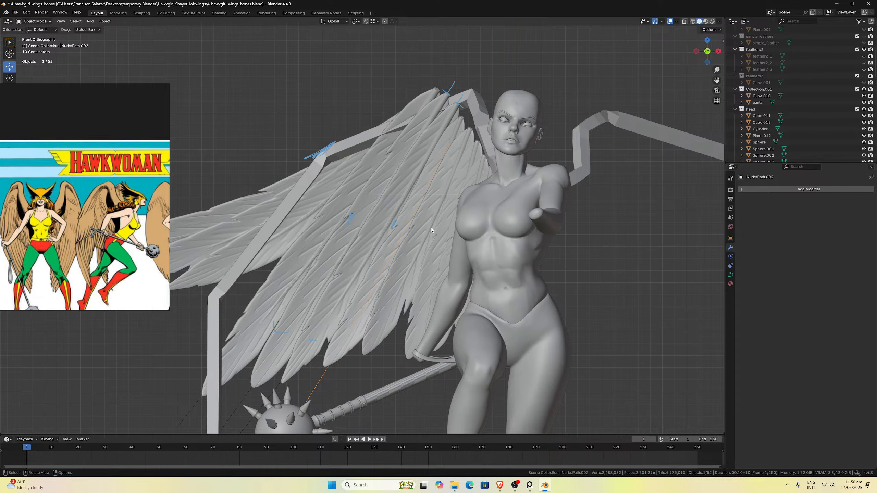
pyautogui.click(425, 226)
pyautogui.moveTo(425, 226); pyautogui.dragTo(411, 288, button='middle')
pyautogui.press('Tab')
pyautogui.scroll(-5, 360, 261)
pyautogui.press('KP_3')
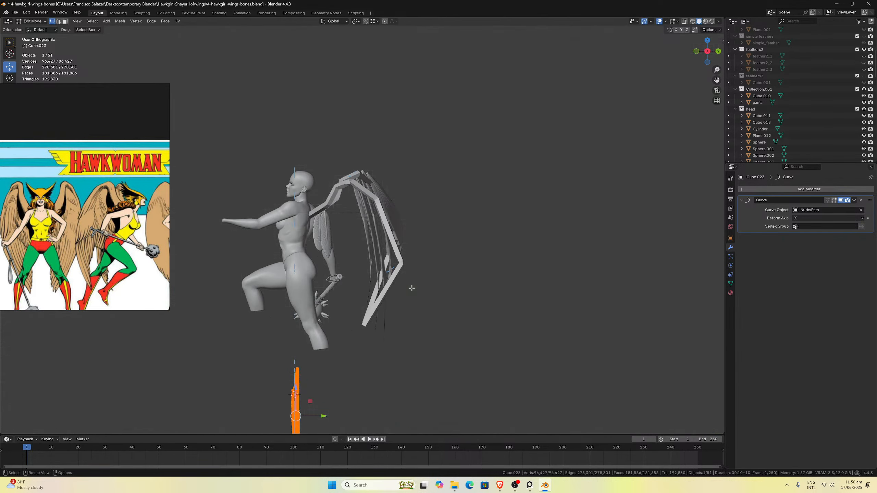
pyautogui.press('KP_1')
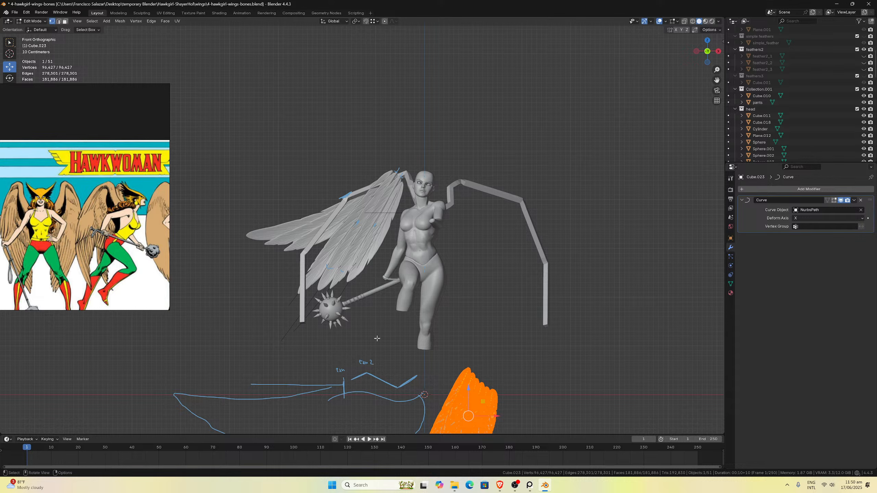
pyautogui.moveTo(717, 80); pyautogui.dragTo(495, 136)
pyautogui.scroll(7, 495, 136)
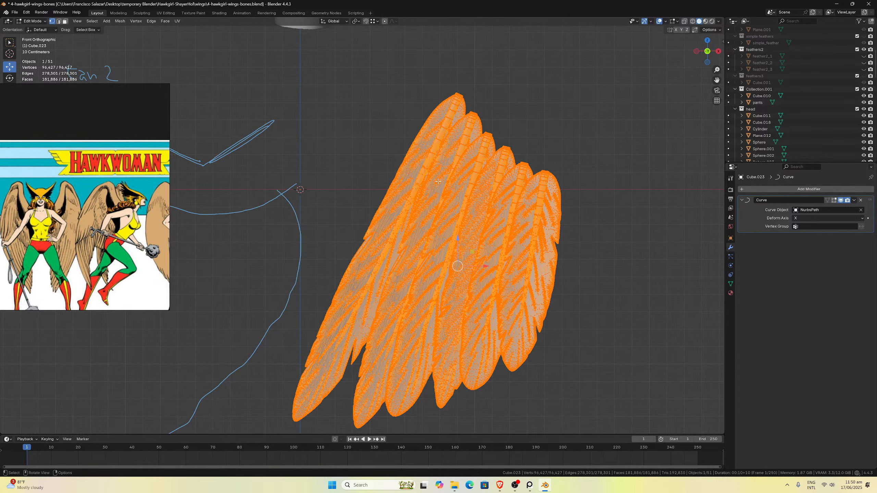
pyautogui.moveTo(438, 181); pyautogui.dragTo(459, 245, button='middle')
pyautogui.scroll(-4, 468, 186)
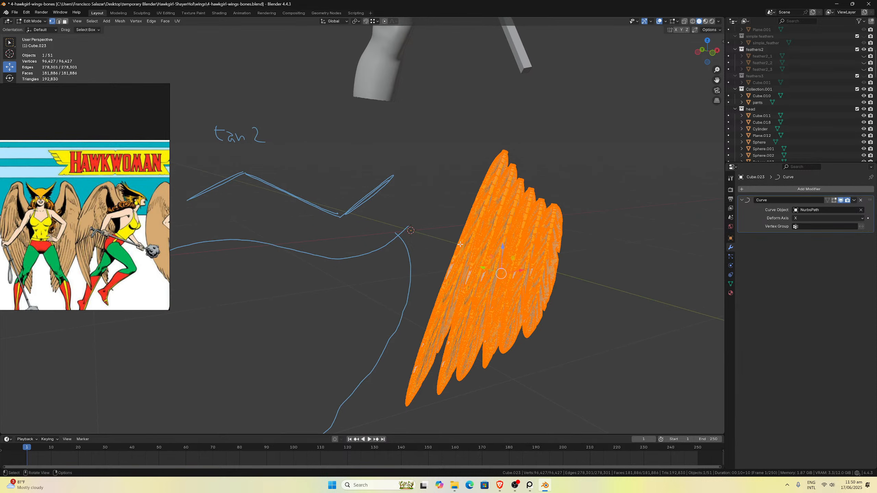
# Select the entire longest feather at the edge of the group and move it about 0.019 m in Y.
pyautogui.click(459, 248)
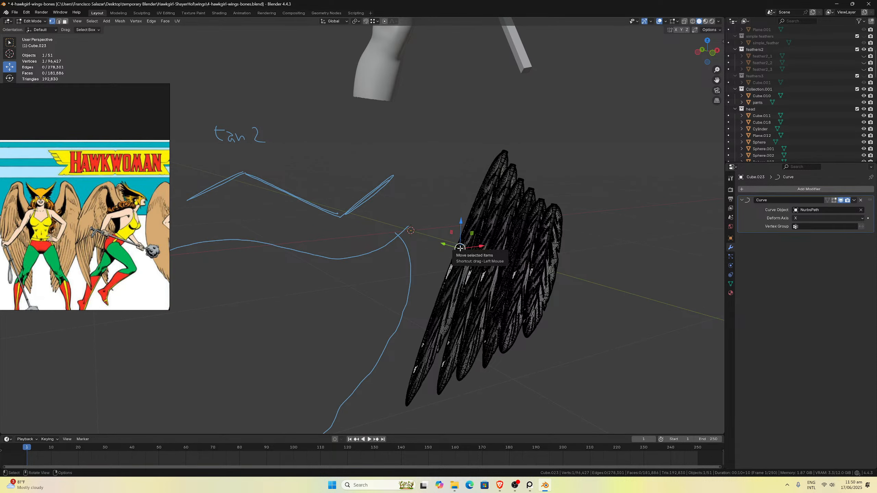
pyautogui.press('l')
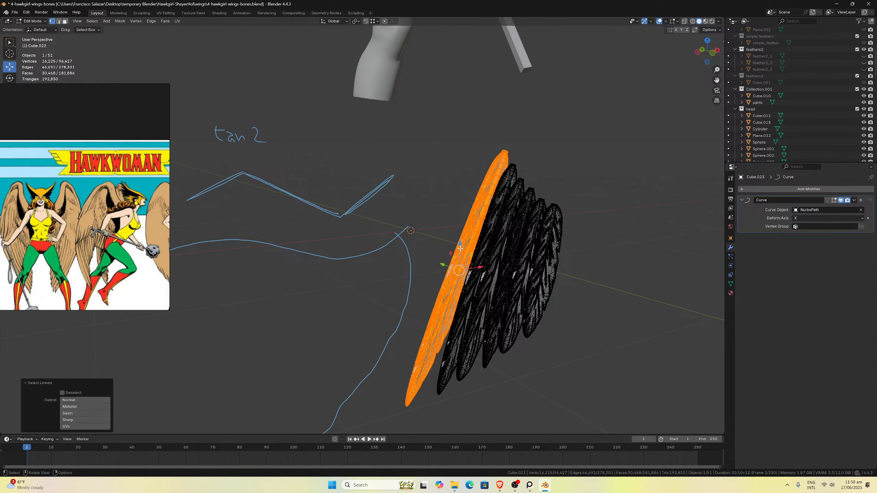
pyautogui.press('KP_7')
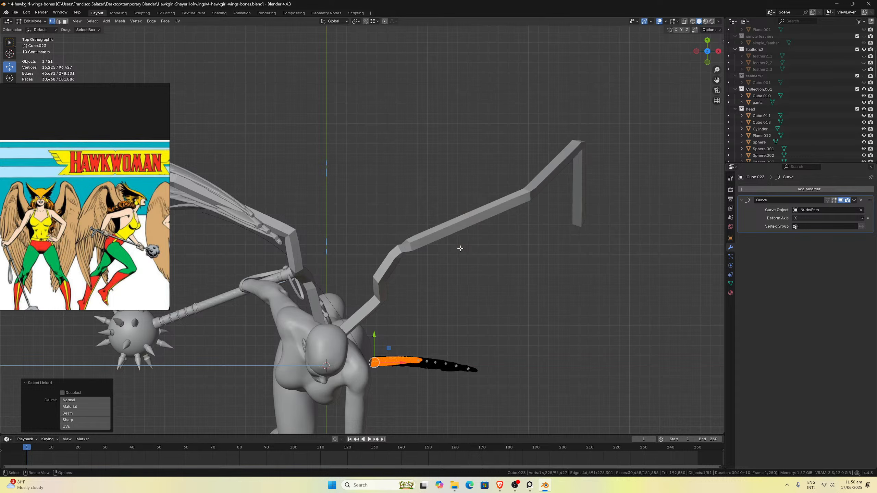
pyautogui.scroll(1, 450, 294)
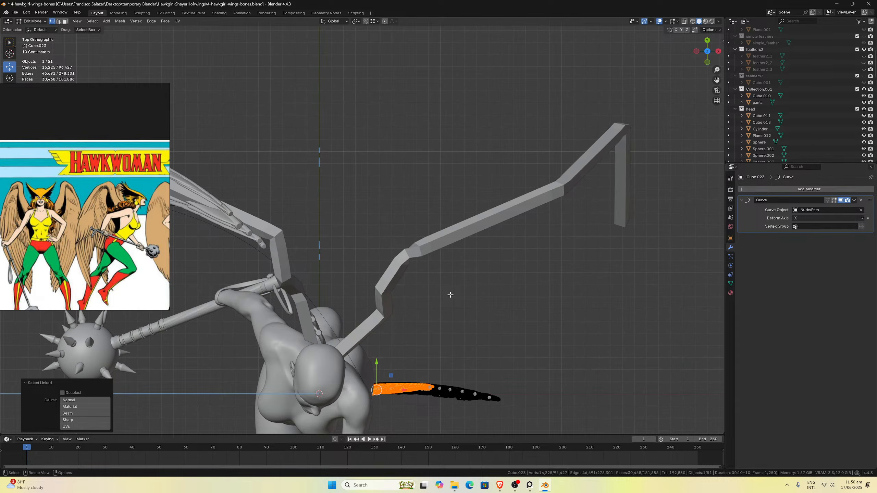
pyautogui.press('g')
pyautogui.press('y')
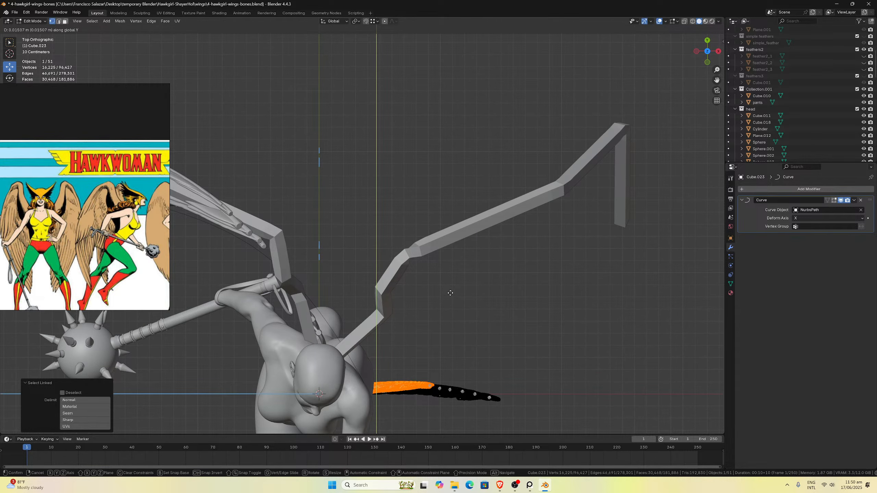
pyautogui.press('Escape')
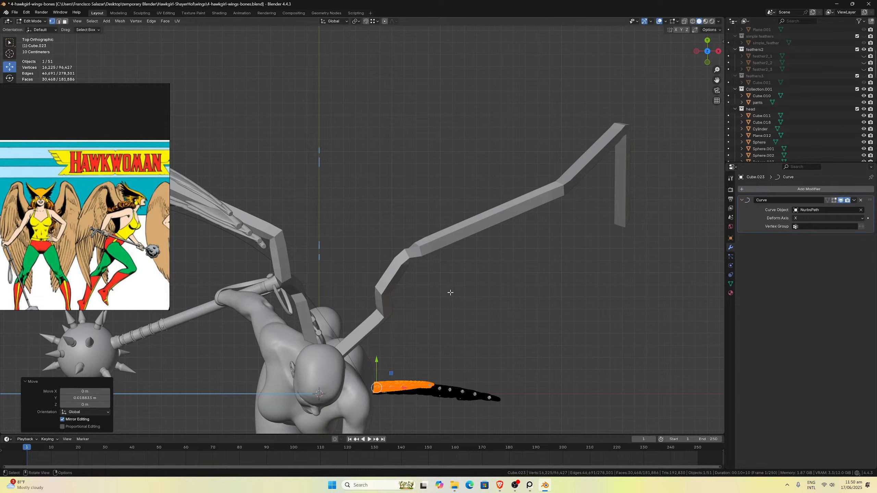
pyautogui.press('Tab')
# Check the feather spacing on the wing and move the same feather another 0.0037 m or so in Y.
pyautogui.moveTo(407, 294); pyautogui.dragTo(385, 203, button='middle')
pyautogui.scroll(-4, 384, 203)
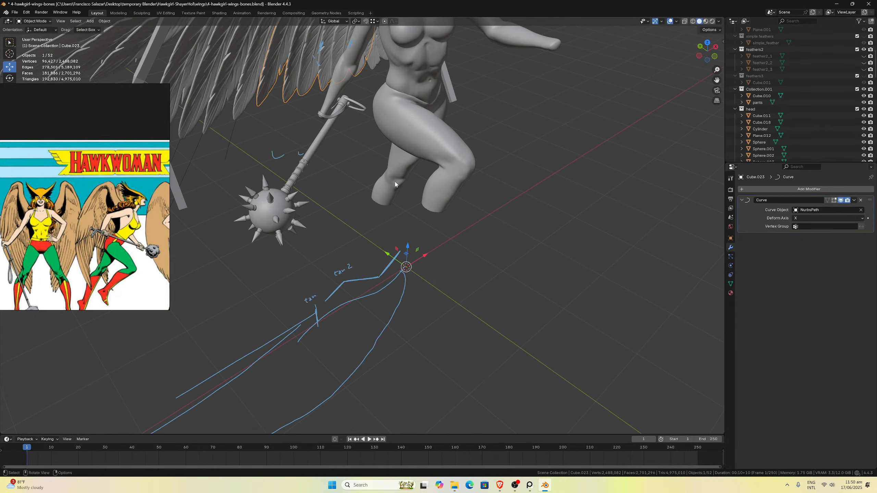
pyautogui.scroll(3, 413, 185)
pyautogui.scroll(-3, 657, 89)
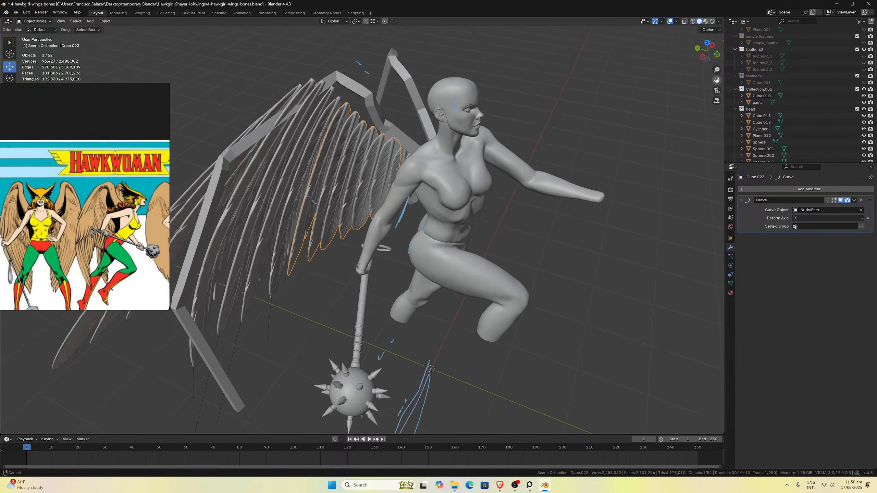
pyautogui.moveTo(656, 90); pyautogui.dragTo(519, 124, button='middle')
pyautogui.scroll(8, 519, 128)
pyautogui.scroll(-8, 520, 124)
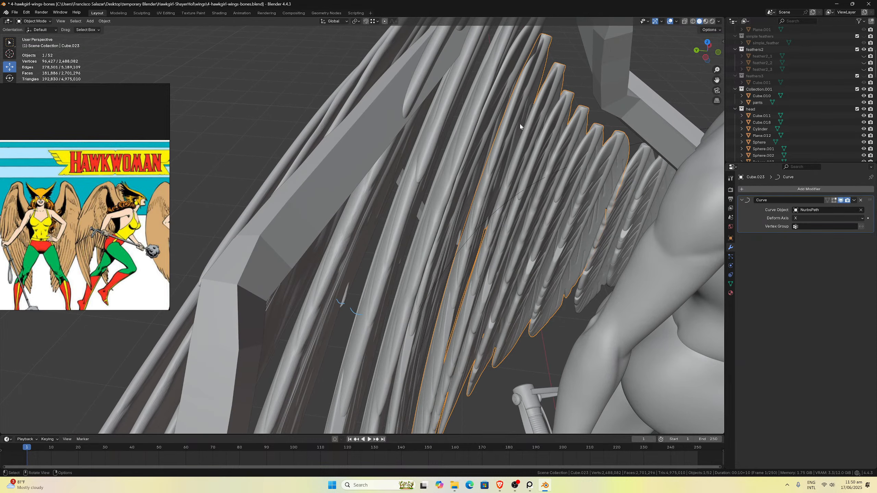
pyautogui.press('Tab')
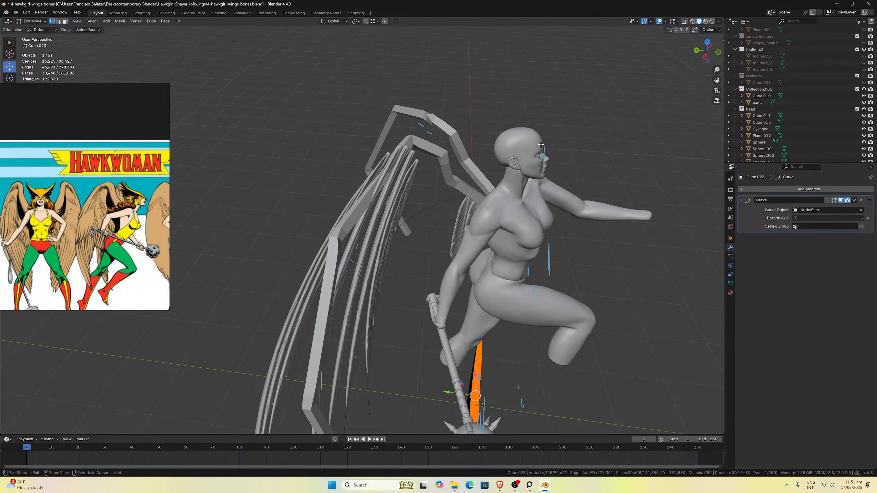
pyautogui.press('g')
pyautogui.press('y')
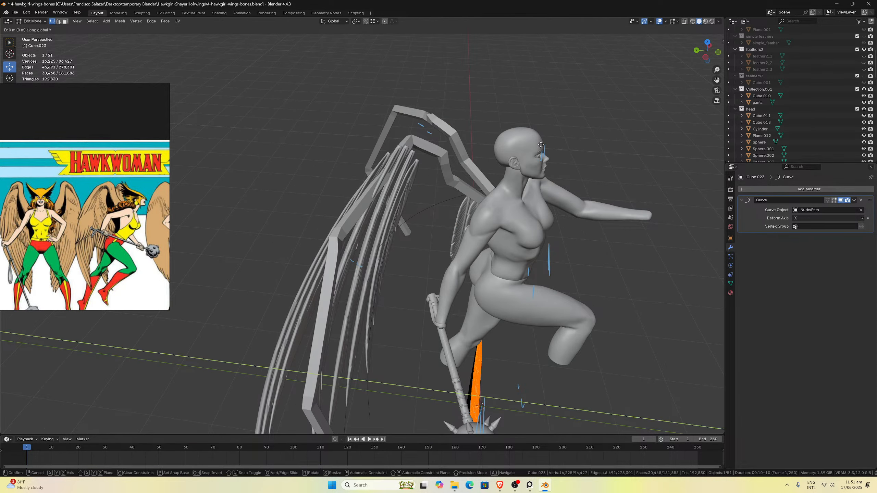
pyautogui.click(540, 145)
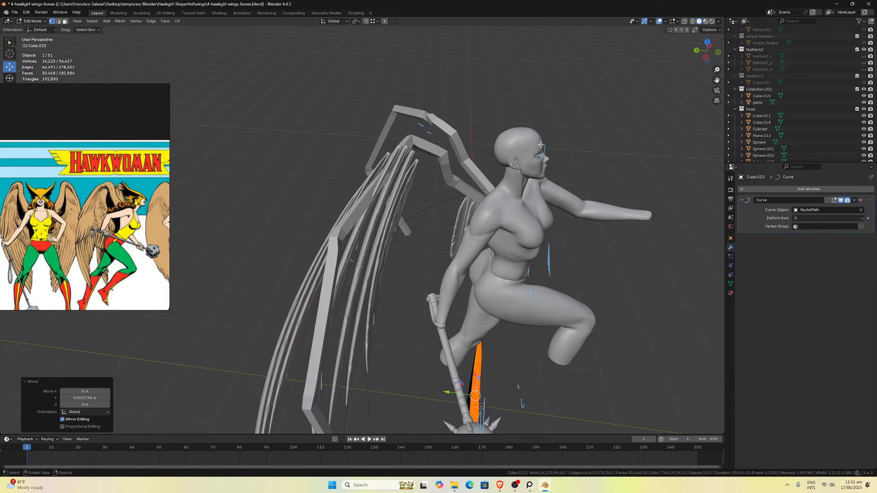
pyautogui.press('Tab')
# Examine the shifted feather against its neighbours from the side and in the front view.
pyautogui.scroll(6, 498, 103)
pyautogui.moveTo(498, 102); pyautogui.dragTo(448, 103, button='middle')
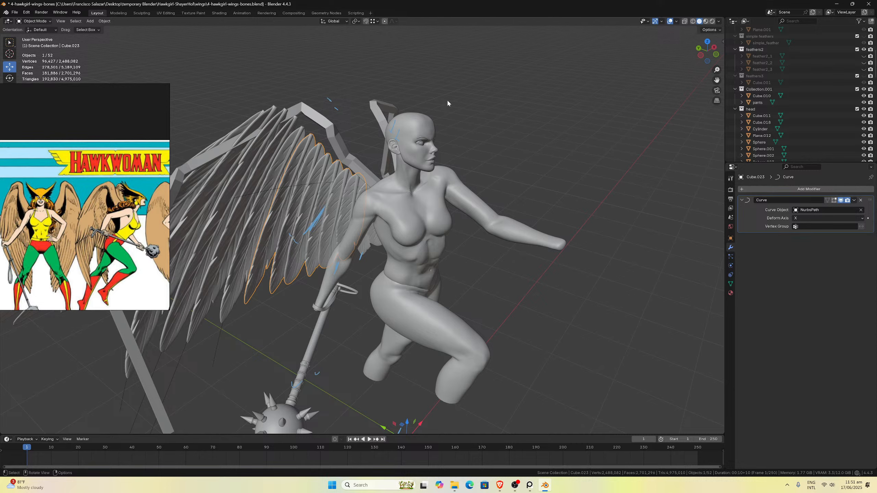
pyautogui.scroll(3, 570, 155)
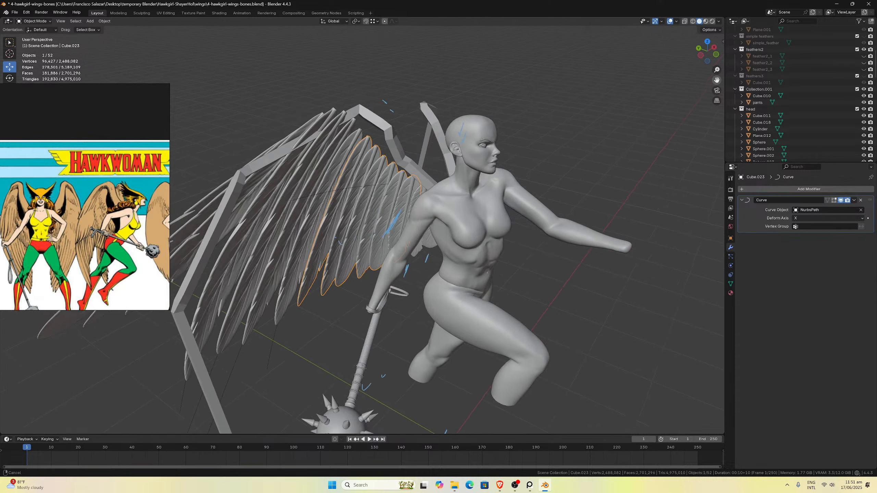
pyautogui.moveTo(570, 156); pyautogui.dragTo(543, 170, button='middle')
pyautogui.press('KP_1')
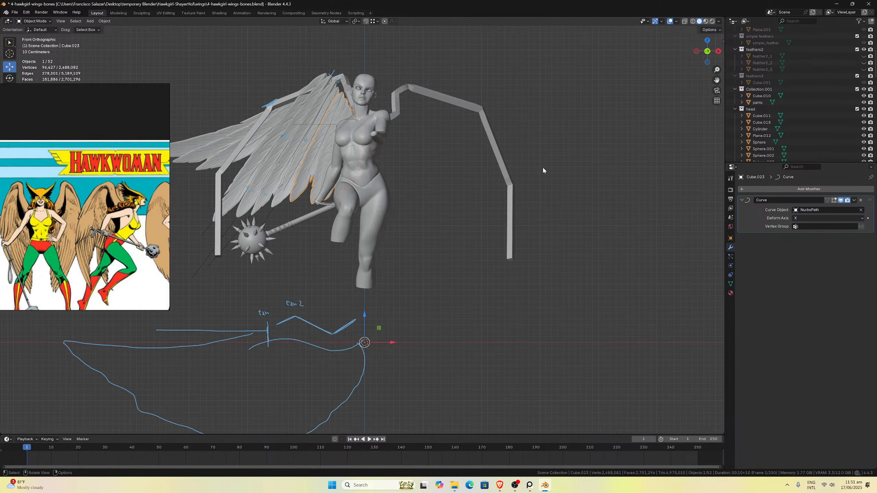
# Examine the wing's overall feather arrangement against the body in the front view and from an angle.
pyautogui.moveTo(717, 80)
pyautogui.mouseDown()
pyautogui.moveTo(825, 95)
pyautogui.moveTo(711, 93)
pyautogui.mouseUp()
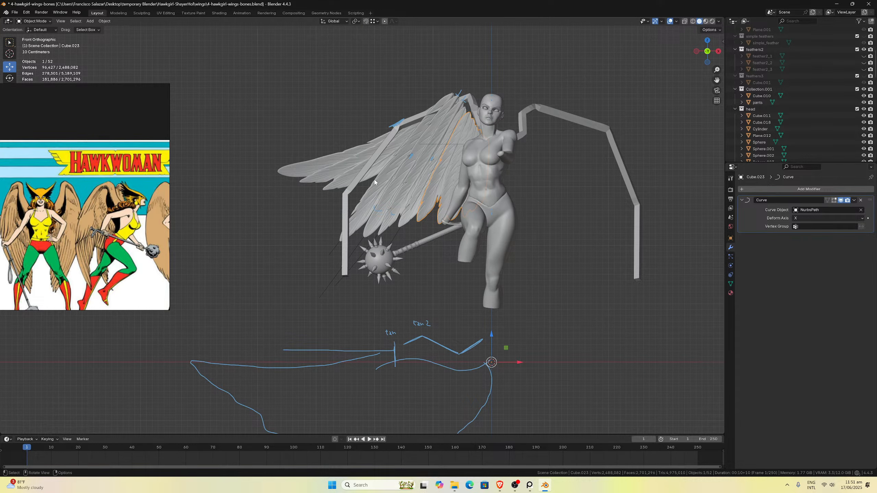
pyautogui.scroll(3, 394, 158)
pyautogui.scroll(-3, 426, 155)
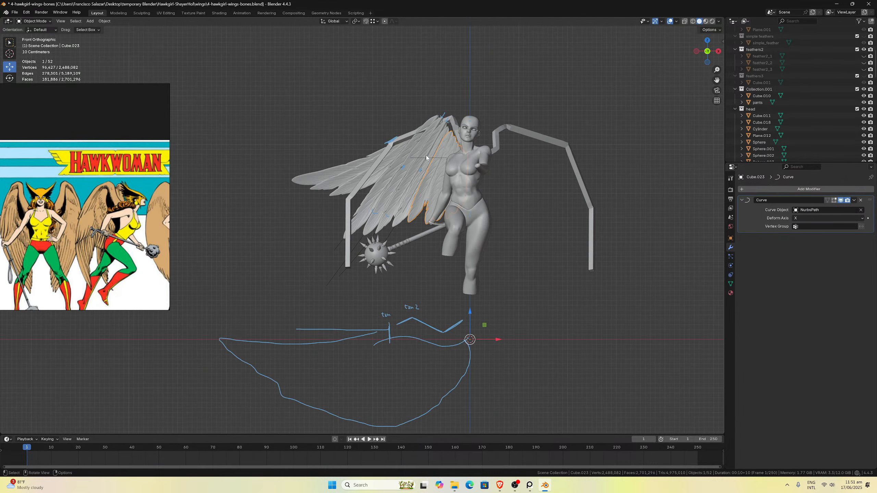
pyautogui.scroll(4, 426, 155)
pyautogui.moveTo(427, 155)
pyautogui.mouseDown(button='middle')
pyautogui.moveTo(408, 150)
pyautogui.moveTo(394, 160)
pyautogui.moveTo(395, 193)
pyautogui.moveTo(416, 148)
pyautogui.mouseUp(button='middle')
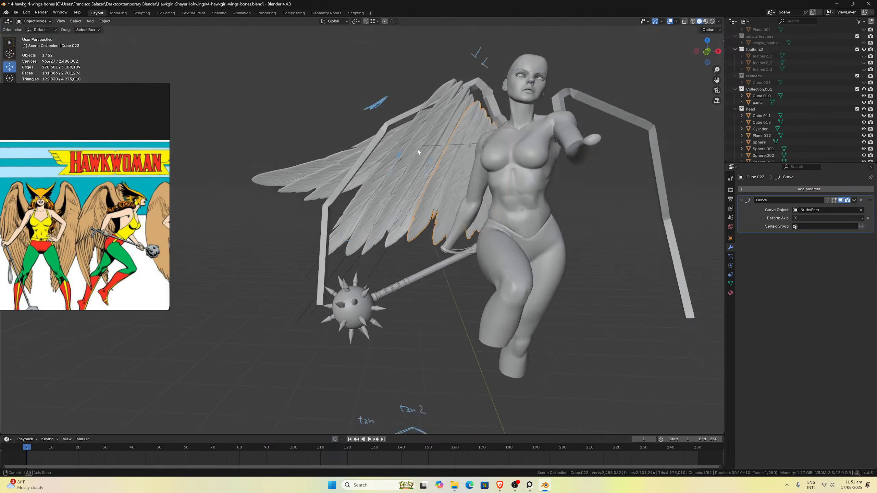
pyautogui.scroll(3, 422, 148)
pyautogui.press('KP_1')
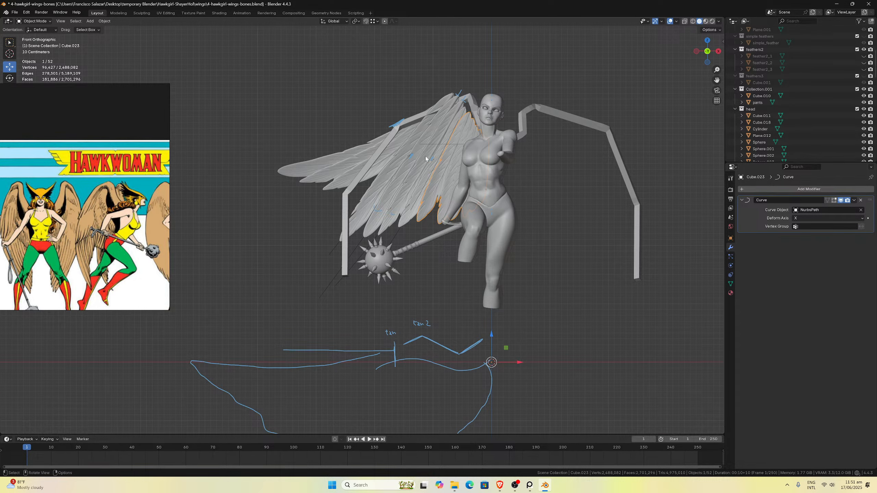
pyautogui.scroll(2, 435, 167)
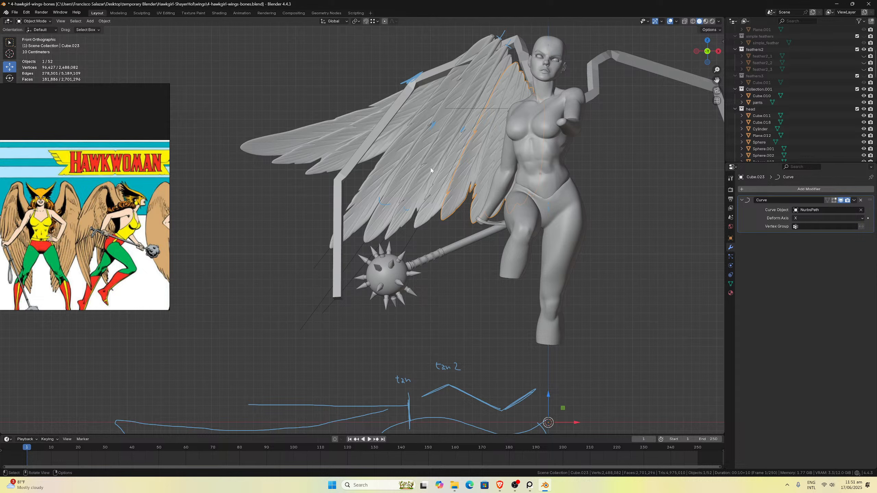
# Browse the reference board and frame the Hawkgirl artworks with large wings for comparison.
pyautogui.scroll(-5, 195, 255)
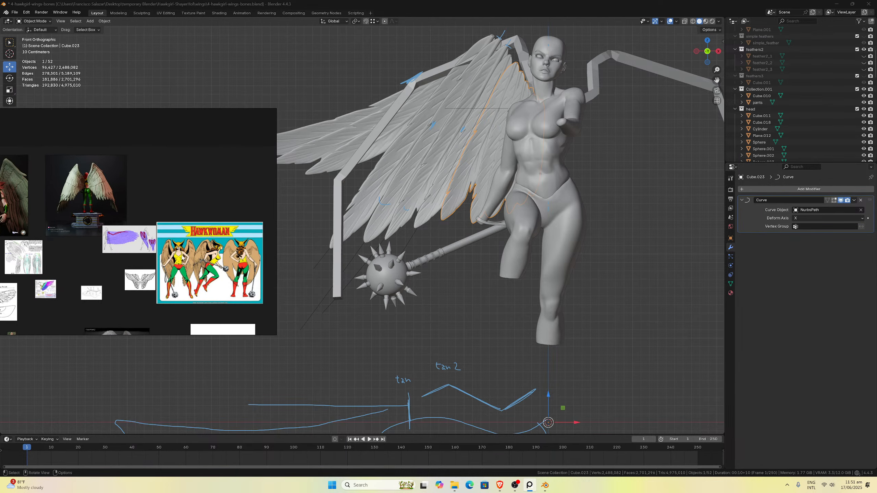
pyautogui.scroll(-5, 196, 255)
pyautogui.scroll(8, 171, 273)
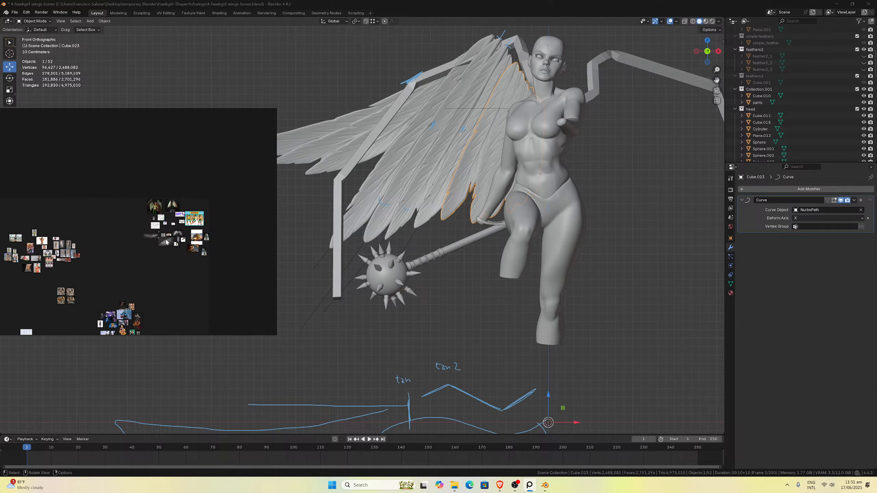
pyautogui.scroll(6, 221, 252)
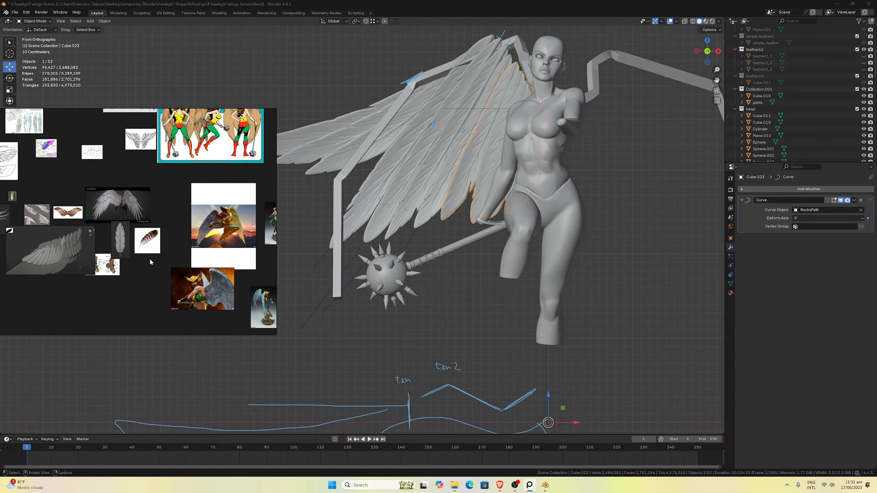
pyautogui.moveTo(192, 238); pyautogui.dragTo(143, 244)
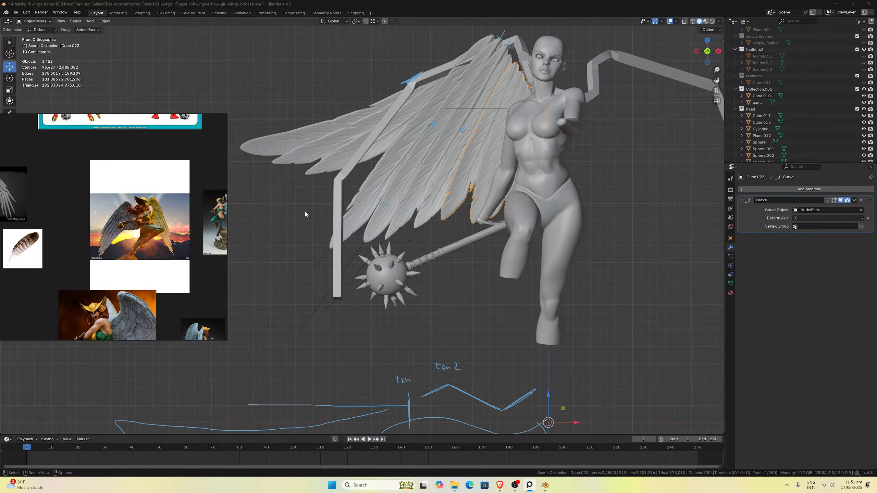
# Check the wing from an angle against the reference, return to the front view, and save the file.
pyautogui.moveTo(349, 207); pyautogui.dragTo(386, 212, button='middle')
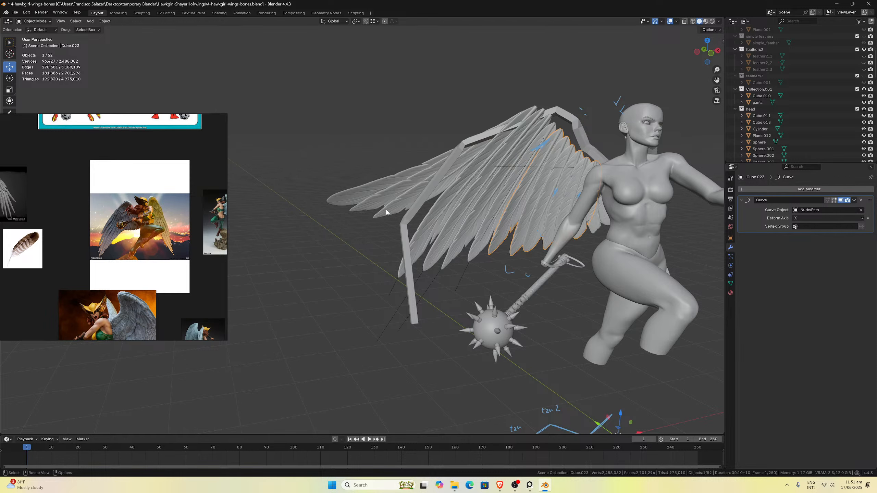
pyautogui.press('KP_1')
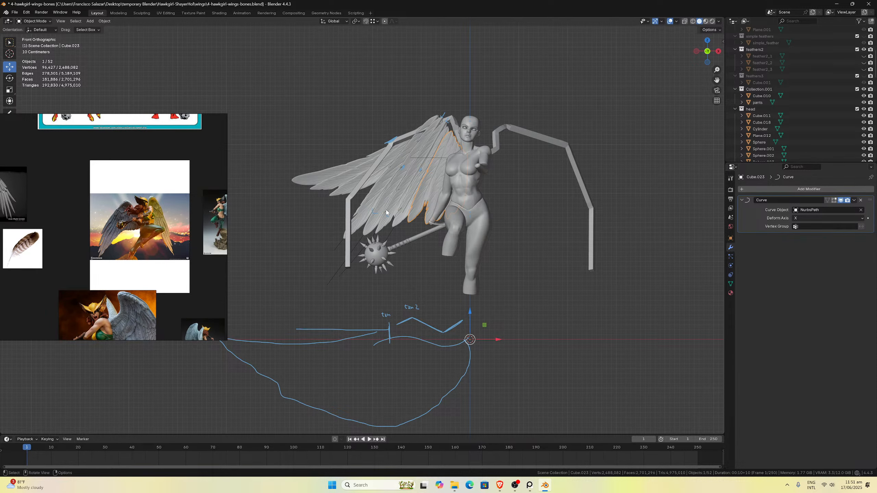
pyautogui.hotkey('ctrl', 's')
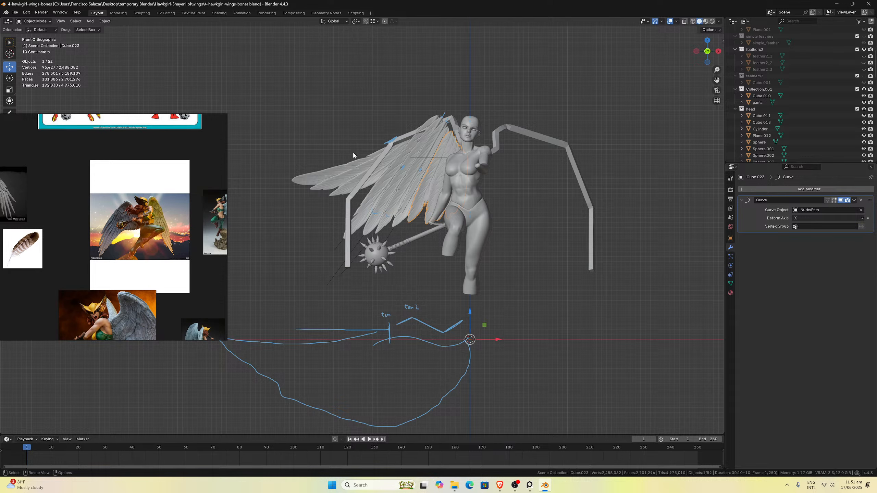
# Show the feathers1 collection and hide its feather1_3 and feather1_1 variants, leaving feather1_2 displayed.
pyautogui.scroll(3, 353, 153)
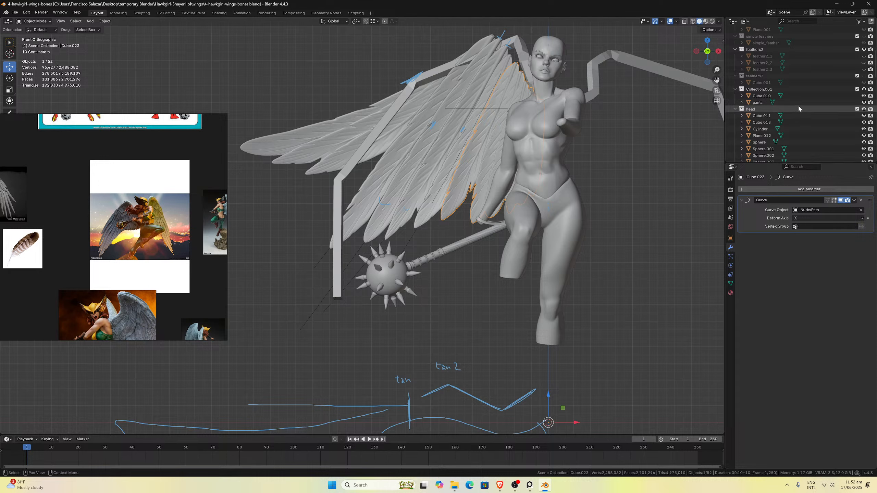
pyautogui.scroll(2, 805, 104)
pyautogui.scroll(-8, 841, 81)
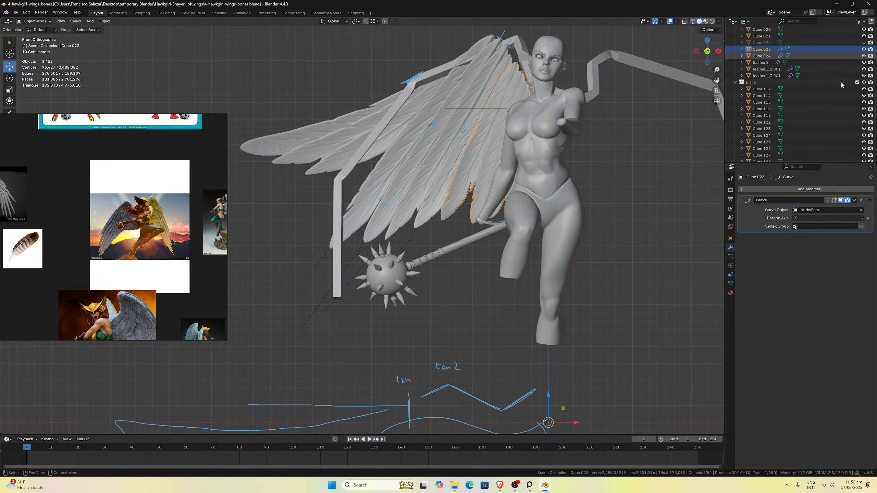
pyautogui.scroll(-3, 841, 81)
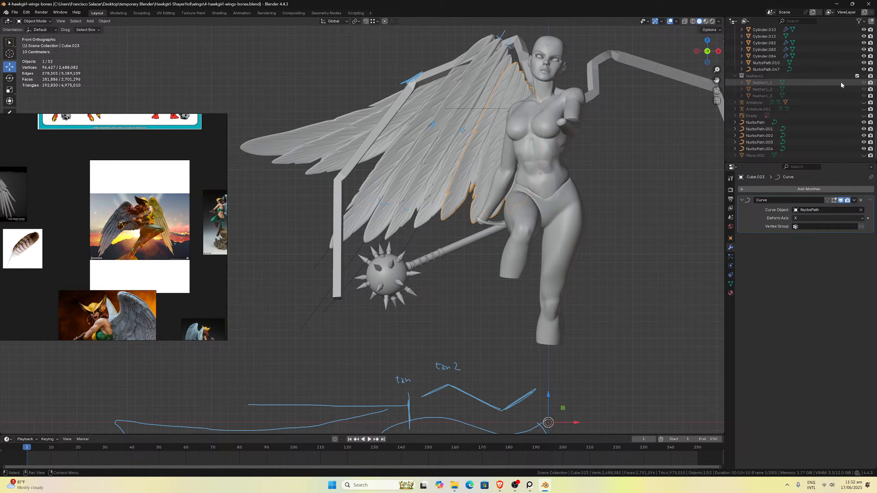
pyautogui.click(864, 76)
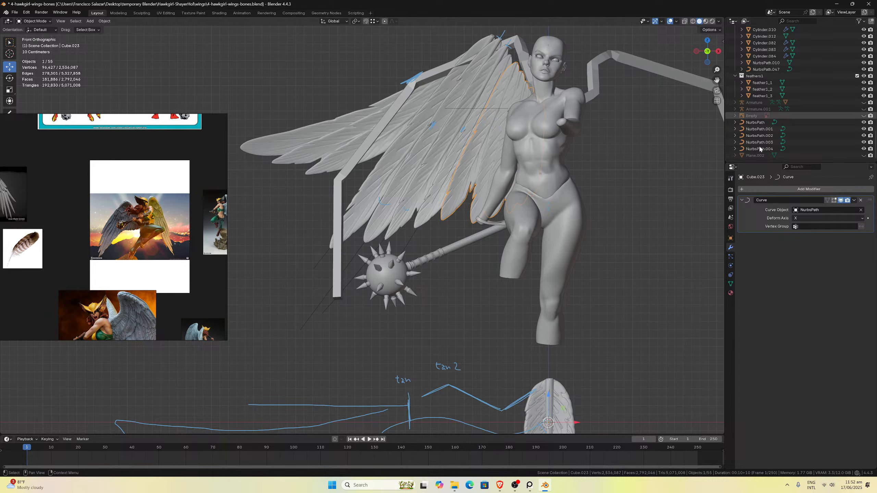
pyautogui.scroll(-2, 594, 270)
pyautogui.click(863, 95)
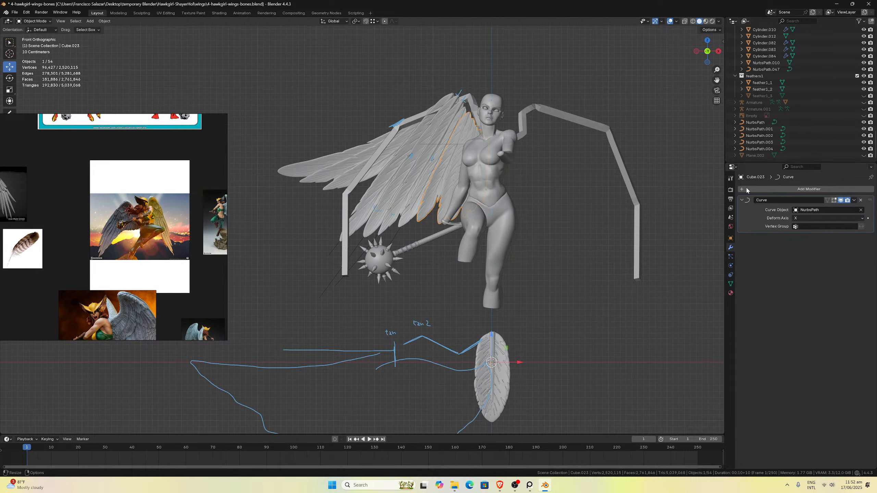
pyautogui.click(864, 83)
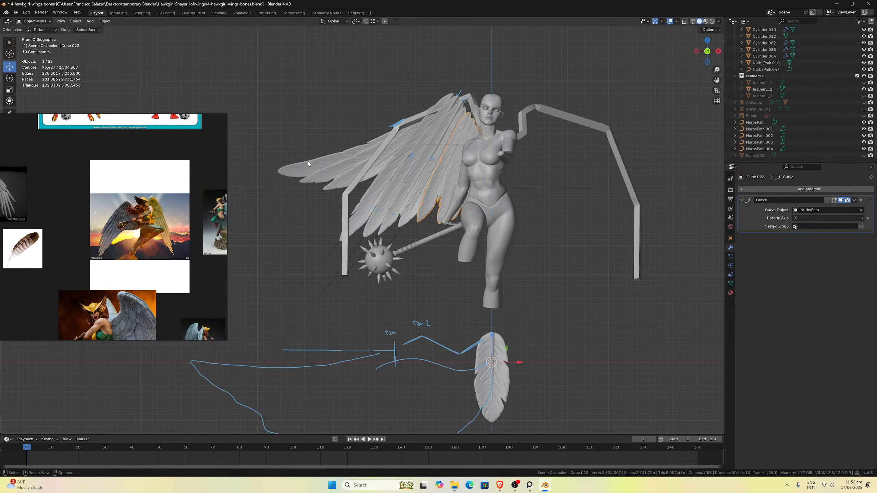
# Compare the feather1_2 variant with the wing, then display feather1_1 in its place.
pyautogui.scroll(3, 299, 176)
pyautogui.scroll(-3, 309, 167)
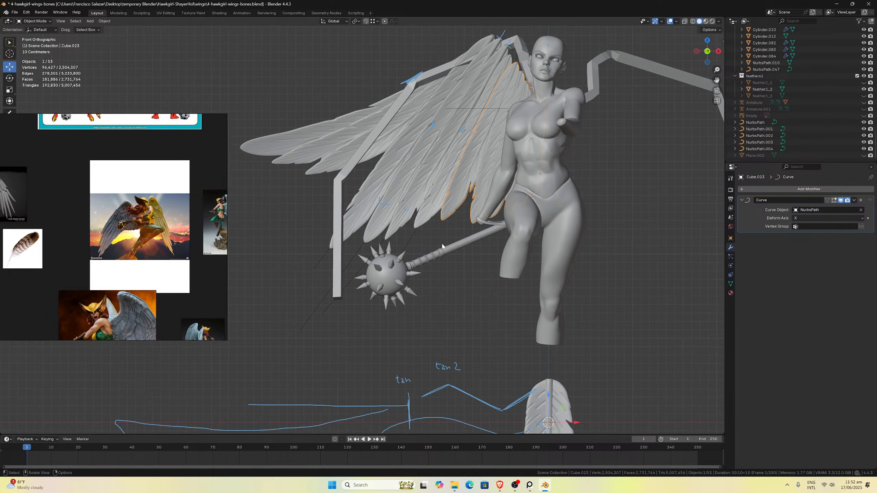
pyautogui.scroll(-1, 471, 262)
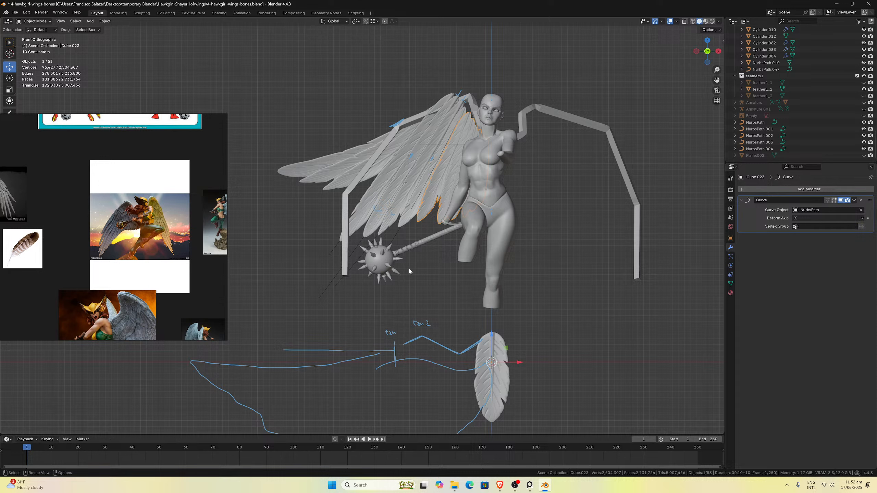
pyautogui.click(864, 89)
pyautogui.click(864, 82)
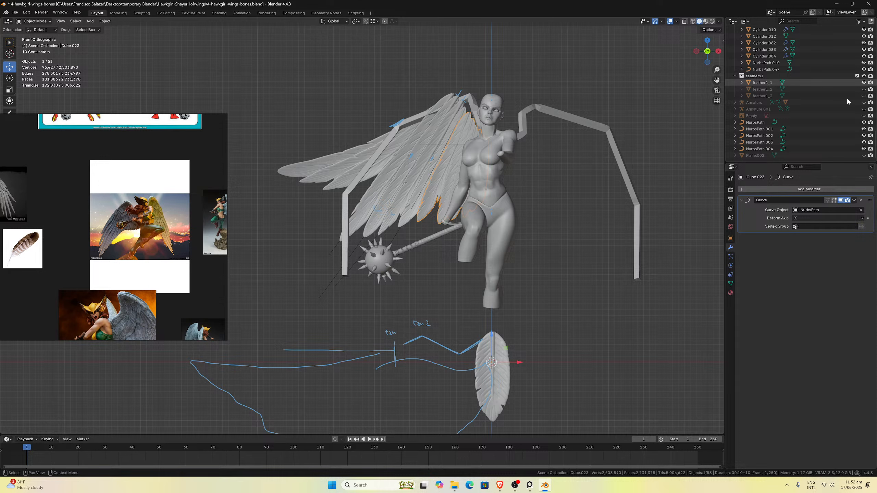
# Duplicate feather1_1 in place and move the copy to the wings final collection.
pyautogui.click(503, 388)
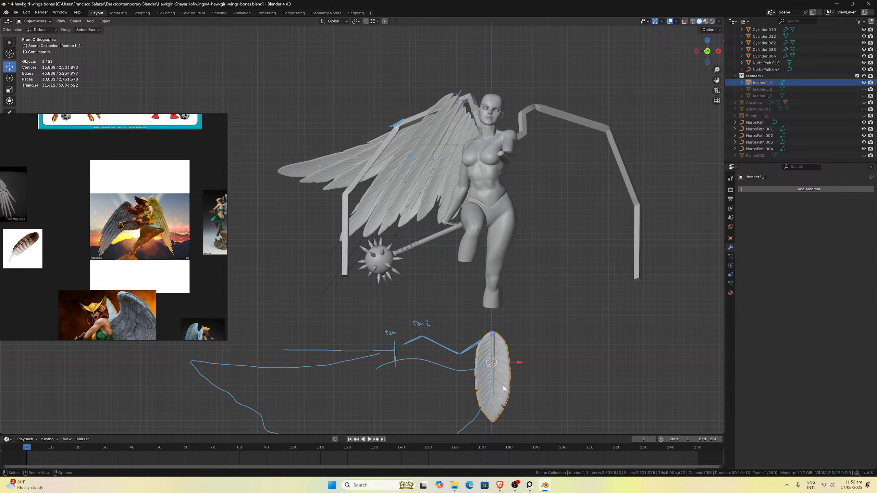
pyautogui.scroll(3, 346, 191)
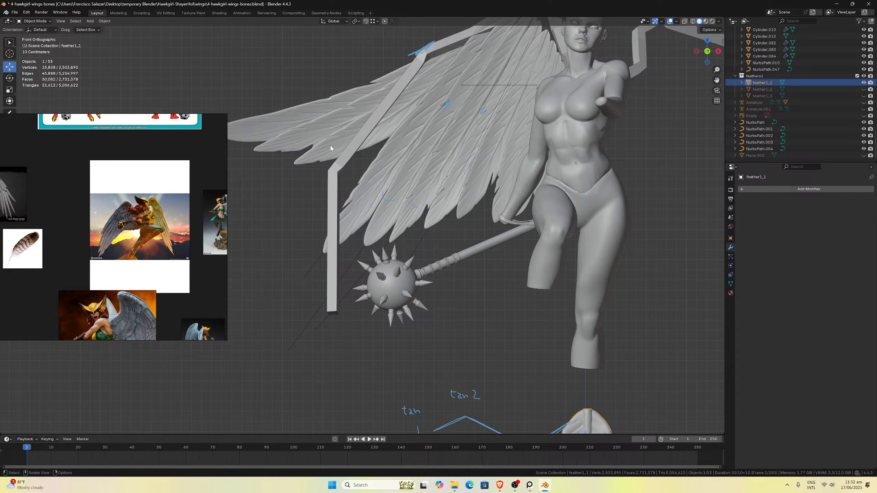
pyautogui.scroll(-3, 345, 173)
pyautogui.moveTo(358, 198)
pyautogui.mouseDown(button='middle')
pyautogui.moveTo(380, 203)
pyautogui.moveTo(354, 188)
pyautogui.moveTo(380, 204)
pyautogui.moveTo(351, 190)
pyautogui.moveTo(395, 208)
pyautogui.moveTo(384, 189)
pyautogui.moveTo(371, 198)
pyautogui.mouseUp(button='middle')
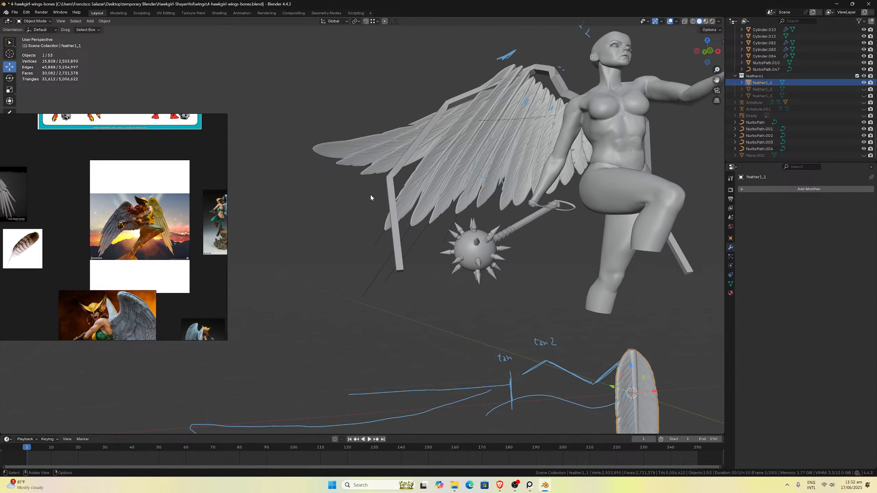
pyautogui.press('KP_1')
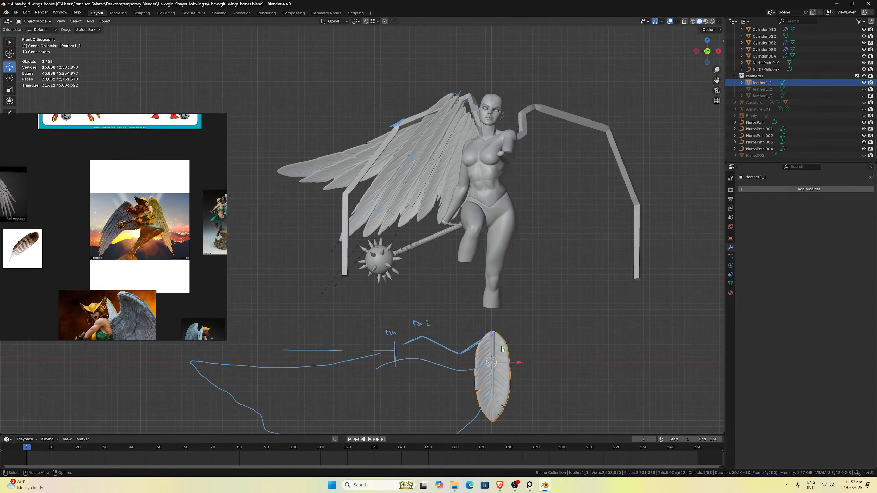
pyautogui.hotkey('shift', 'd')
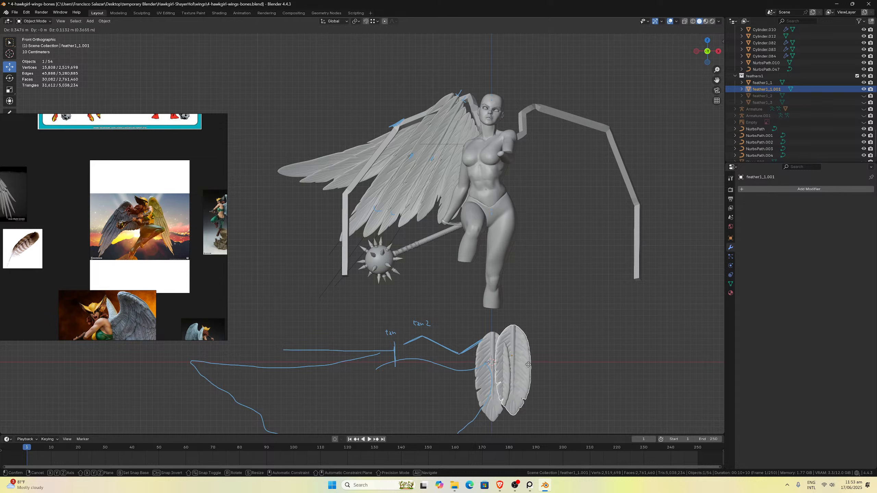
pyautogui.rightClick(531, 364)
pyautogui.press('m')
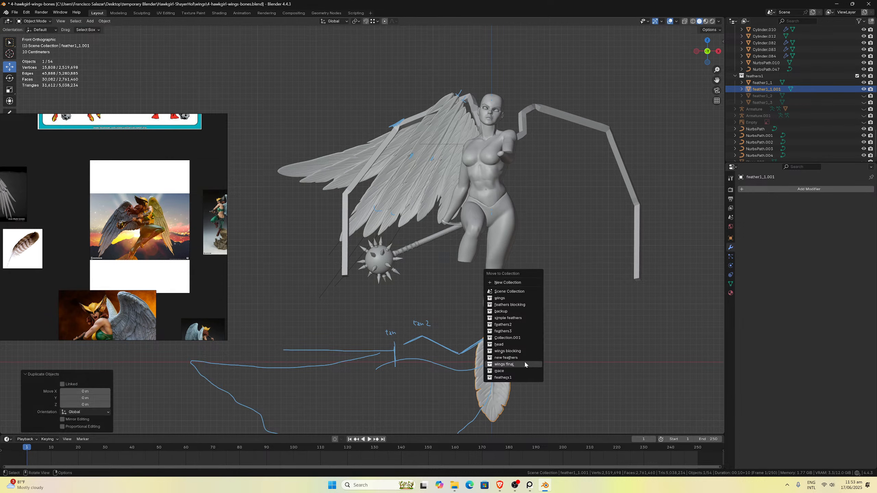
pyautogui.click(524, 364)
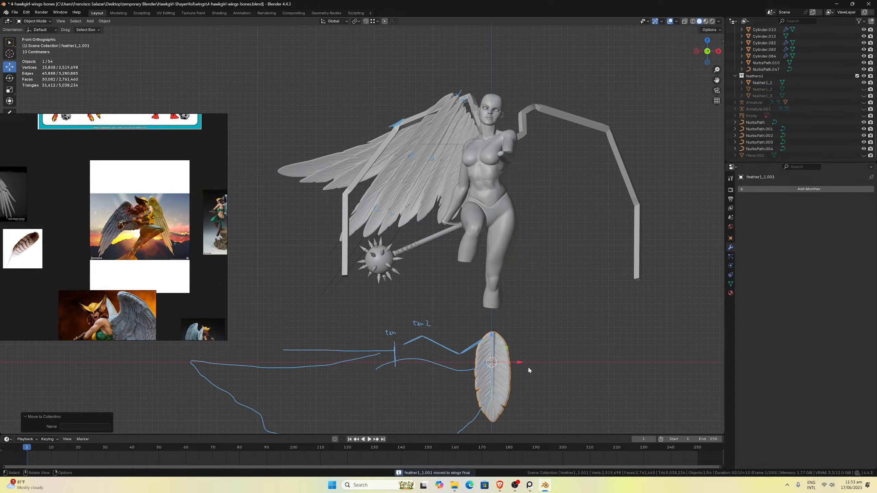
# Hide the feathers1 collection so only the copied feather remains displayed, and save the file.
pyautogui.click(864, 76)
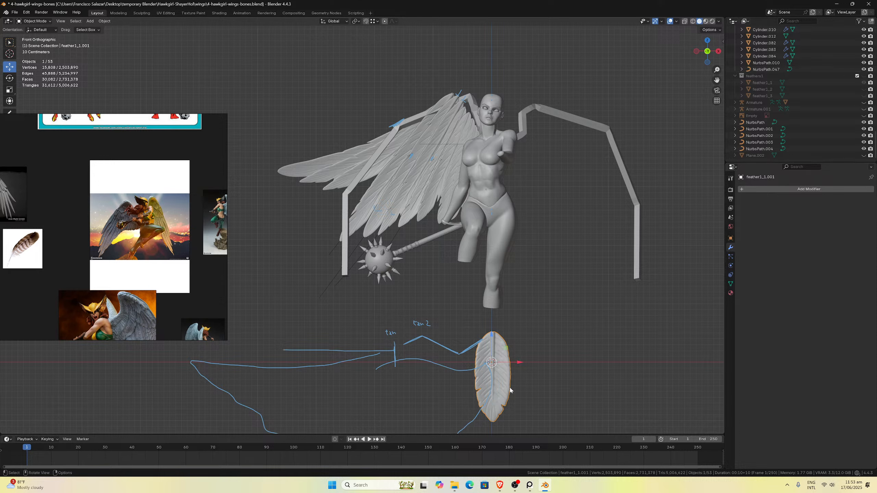
pyautogui.hotkey('ctrl', 's')
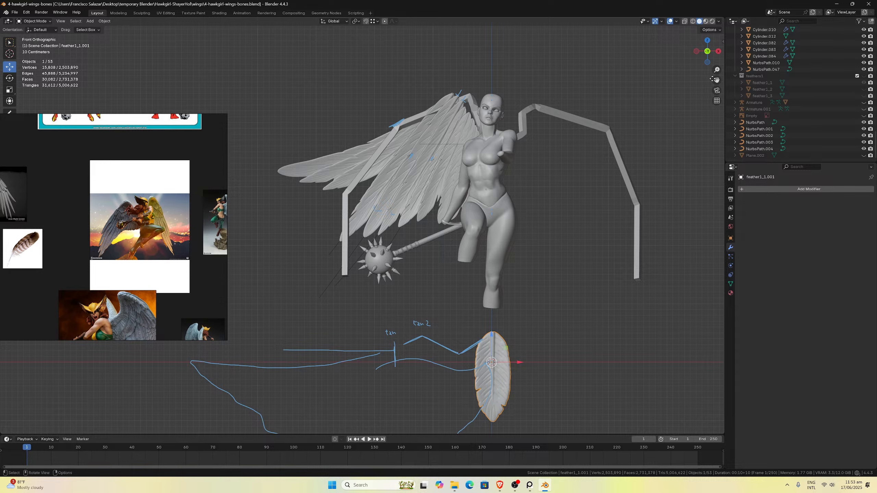
# Set the transform pivot point to the 3D Cursor and open the copied feather for mesh editing.
pyautogui.moveTo(713, 79)
pyautogui.mouseDown()
pyautogui.moveTo(675, 60)
pyautogui.moveTo(649, 21)
pyautogui.moveTo(342, 24)
pyautogui.mouseUp()
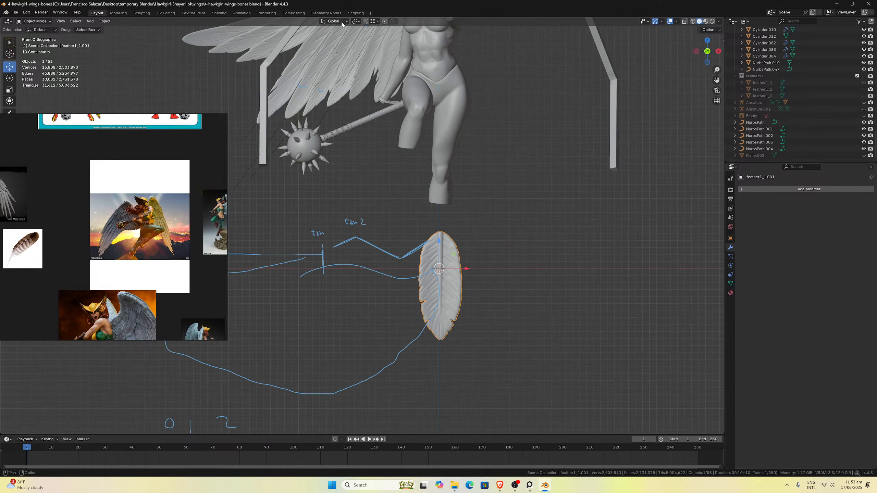
pyautogui.click(356, 21)
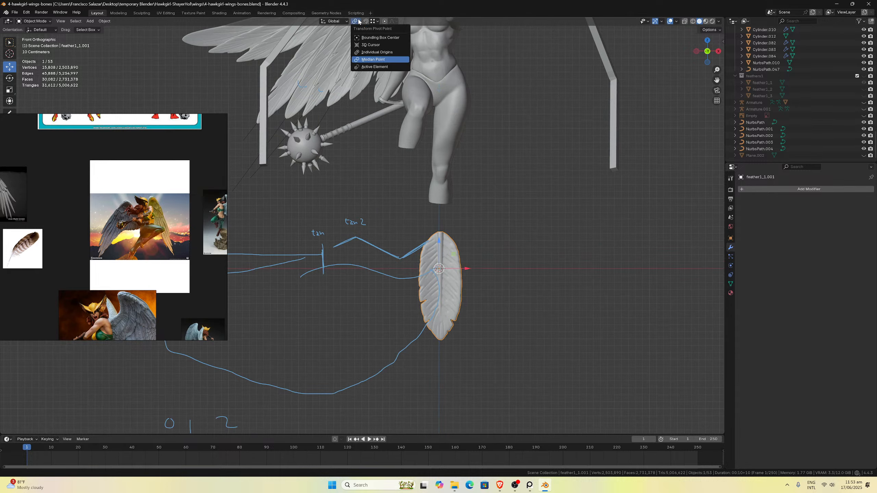
pyautogui.click(371, 45)
pyautogui.scroll(4, 471, 273)
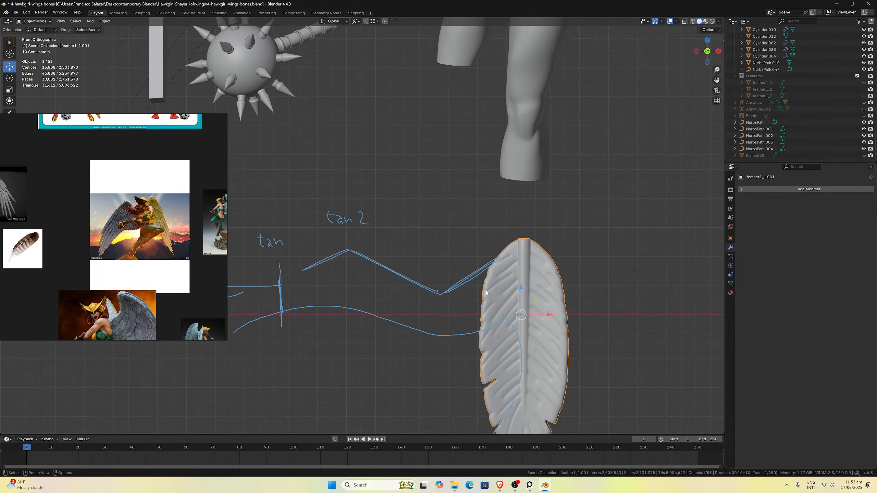
pyautogui.scroll(-3, 491, 293)
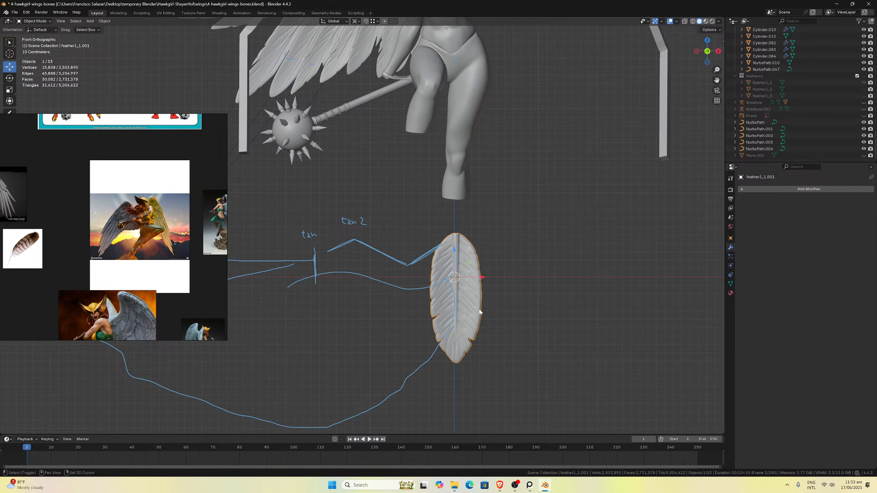
pyautogui.press('Tab')
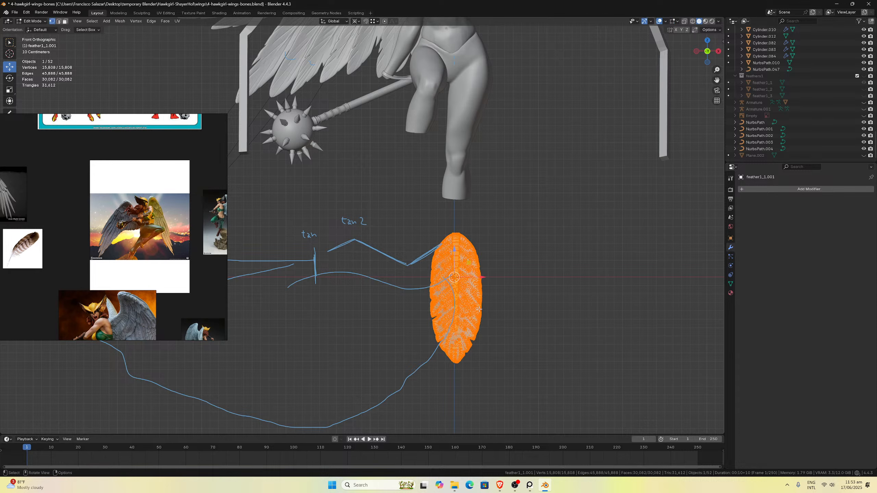
# Rotate the copied feather's mesh -90° about the global X axis around the 3D cursor.
pyautogui.scroll(1, 476, 308)
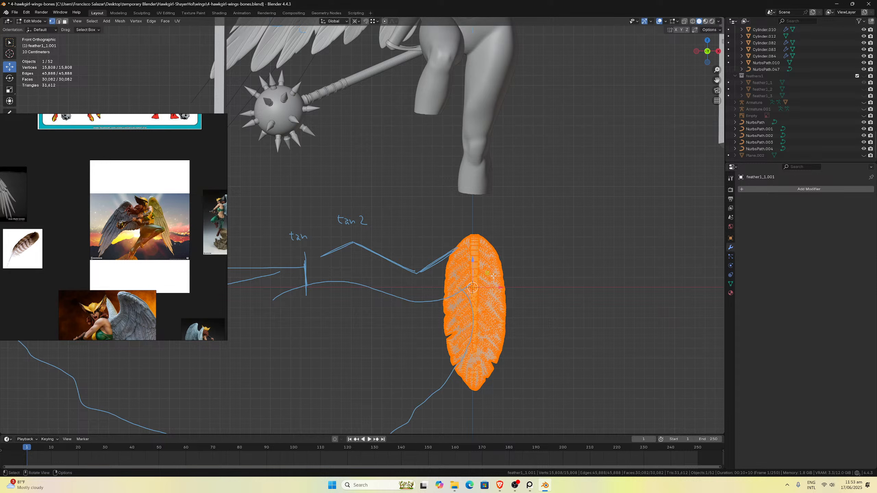
pyautogui.press('r')
pyautogui.press('x')
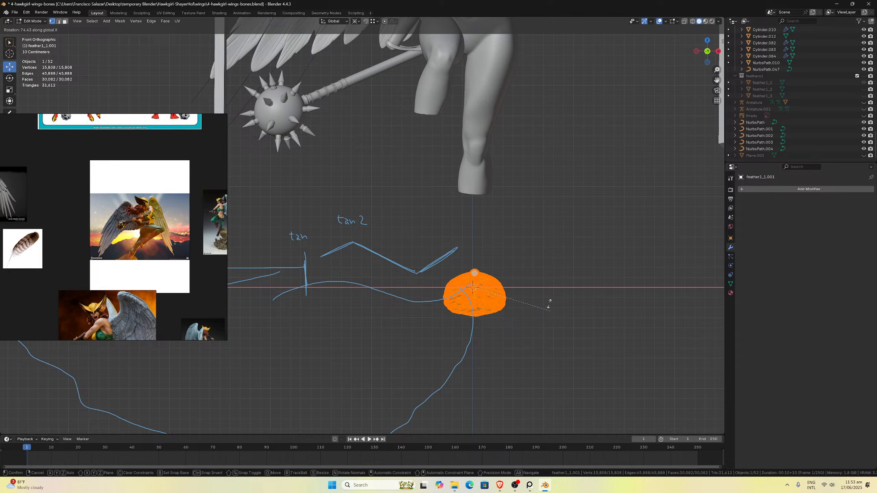
pyautogui.click(439, 261)
pyautogui.click(78, 398)
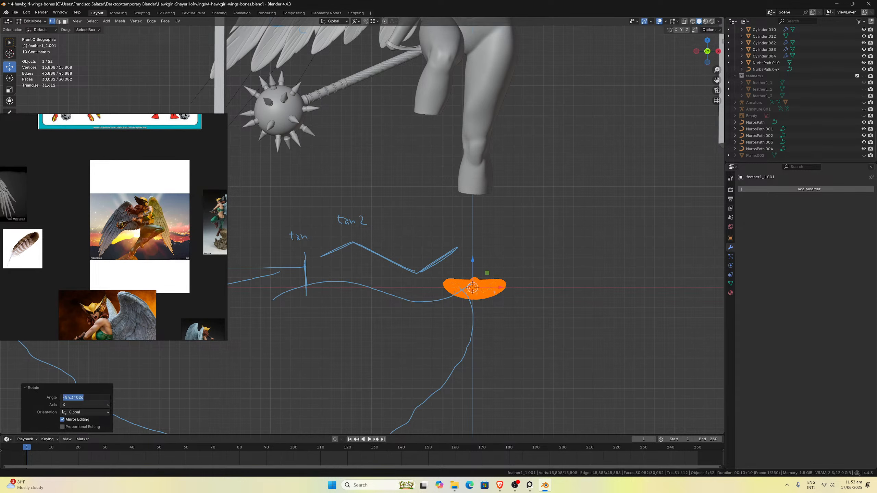
pyautogui.write('0')
pyautogui.press('Return')
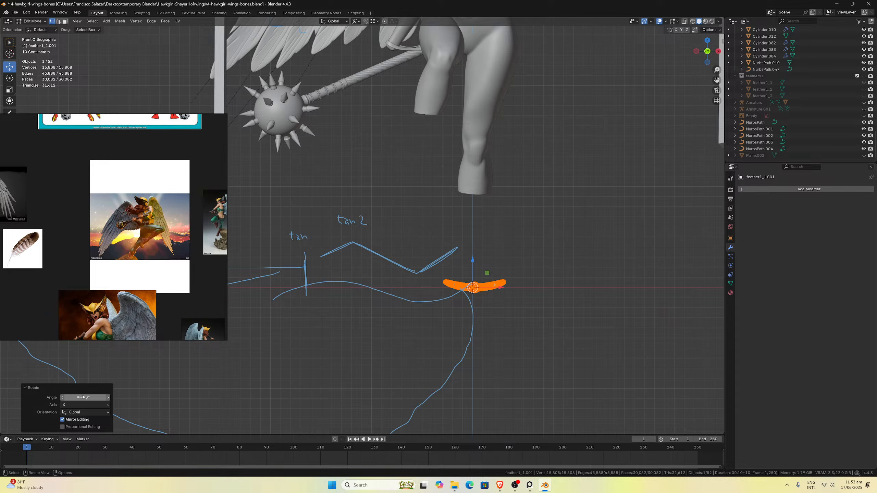
pyautogui.moveTo(82, 398); pyautogui.dragTo(69, 398)
# Rotate the feather mesh 90° about the global Z axis so it lies lengthwise along X.
pyautogui.moveTo(493, 290); pyautogui.dragTo(475, 373, button='middle')
pyautogui.press('r')
pyautogui.press('z')
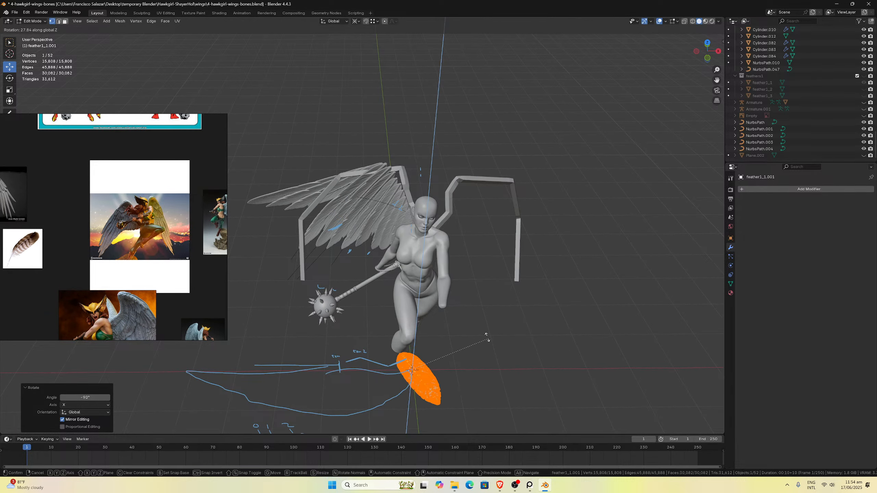
pyautogui.click(413, 298)
pyautogui.click(85, 398)
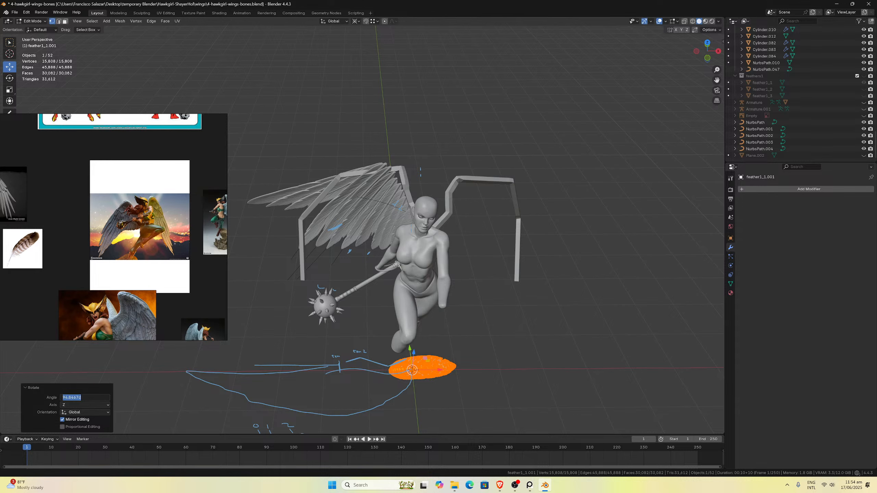
pyautogui.write('90')
pyautogui.press('Return')
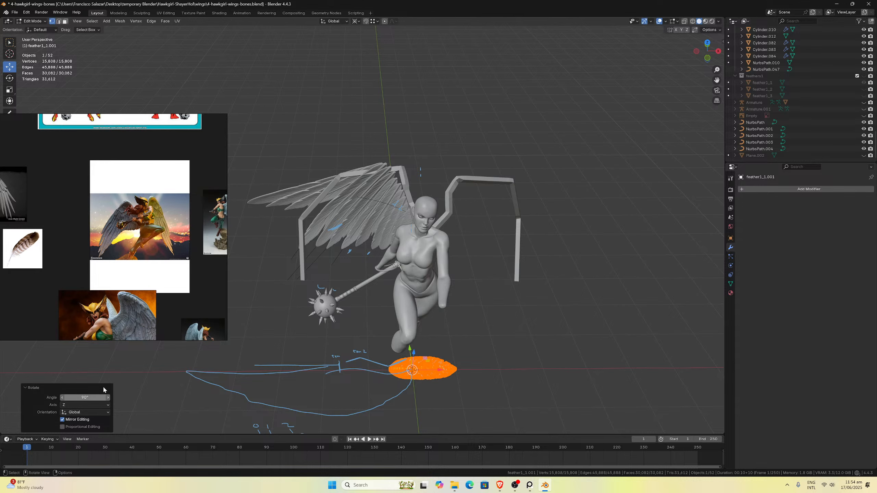
# Leave mesh editing, add a Path curve at the 3D cursor, and reselect the copied feather.
pyautogui.press('Tab')
pyautogui.scroll(4, 439, 359)
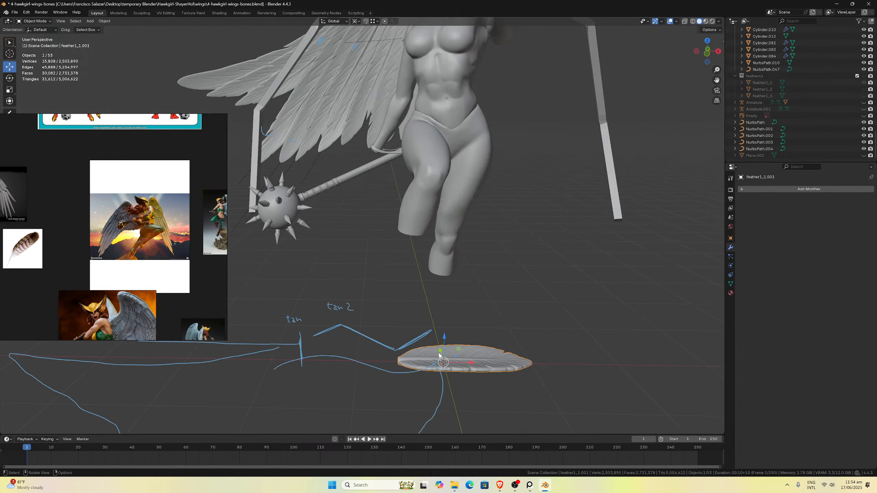
pyautogui.hotkey('shift', 'a')
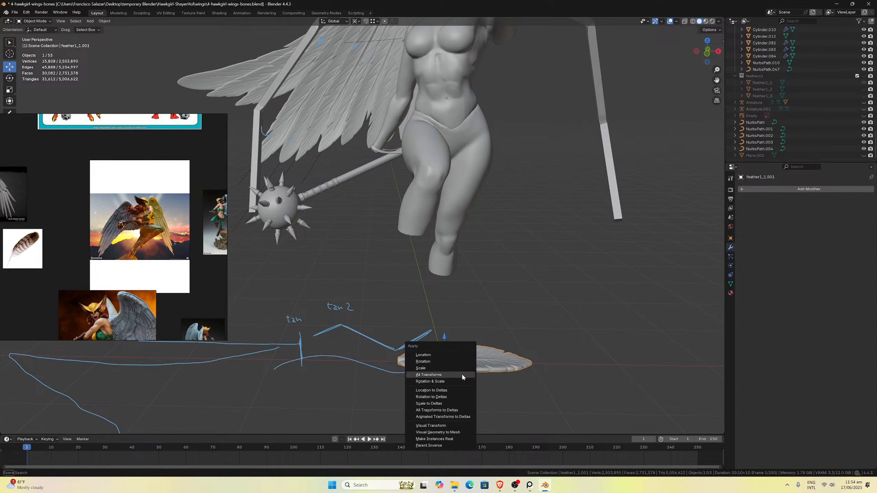
pyautogui.hotkey('shift', 'a')
pyautogui.moveTo(501, 353)
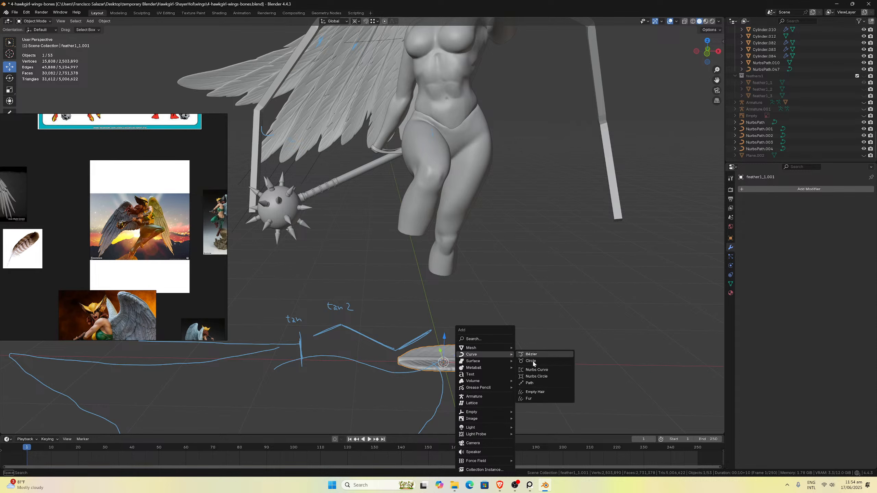
pyautogui.click(530, 383)
pyautogui.click(470, 372)
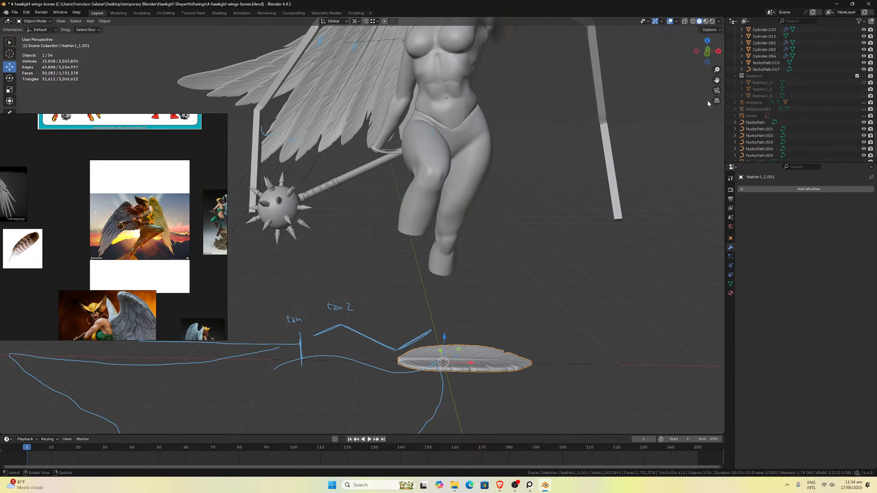
# Move the whole feather mesh about 0.54 m along X to bring its base near the 3D cursor.
pyautogui.scroll(-3, 528, 139)
pyautogui.scroll(10, 528, 140)
pyautogui.scroll(-6, 522, 187)
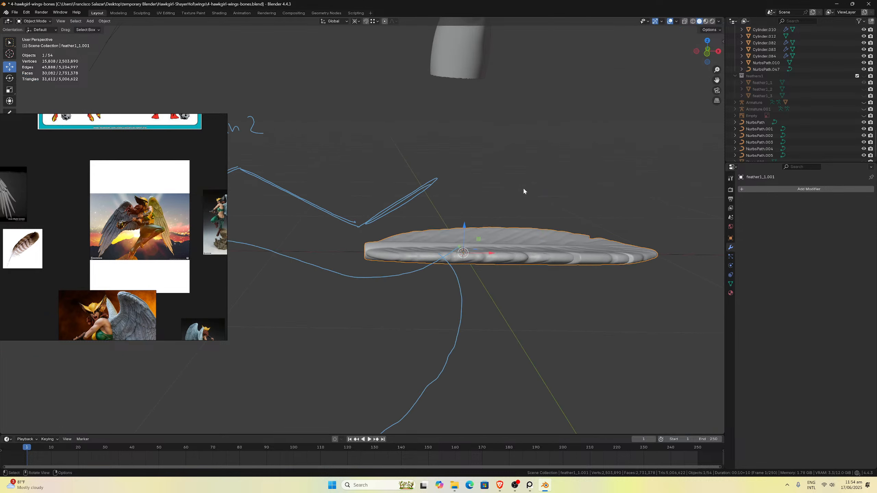
pyautogui.scroll(3, 520, 192)
pyautogui.press('Tab')
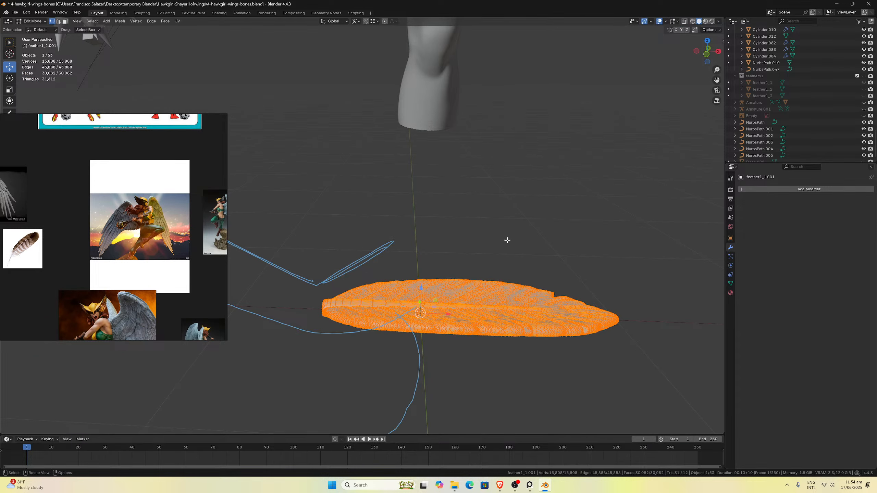
pyautogui.press('g')
pyautogui.press('x')
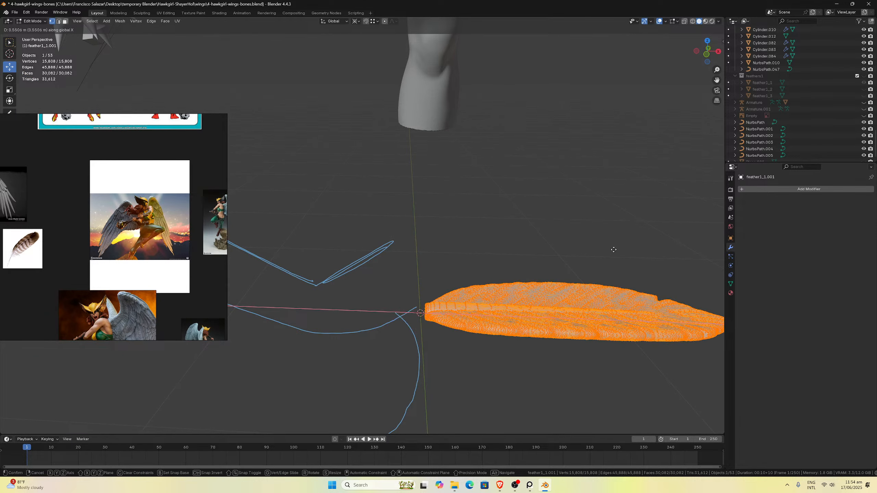
pyautogui.click(612, 249)
# Enable snapping, frame the feather's base in front orthographic view, and save the file.
pyautogui.click(366, 22)
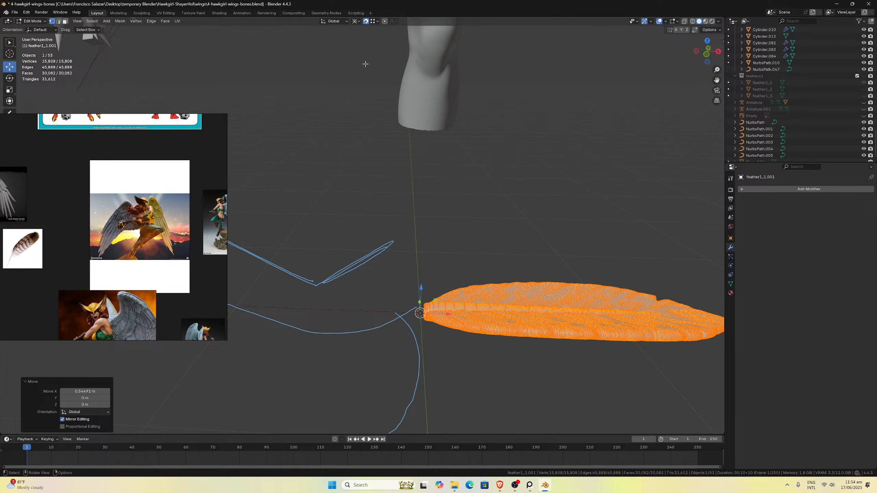
pyautogui.scroll(3, 429, 289)
pyautogui.press('KP_1')
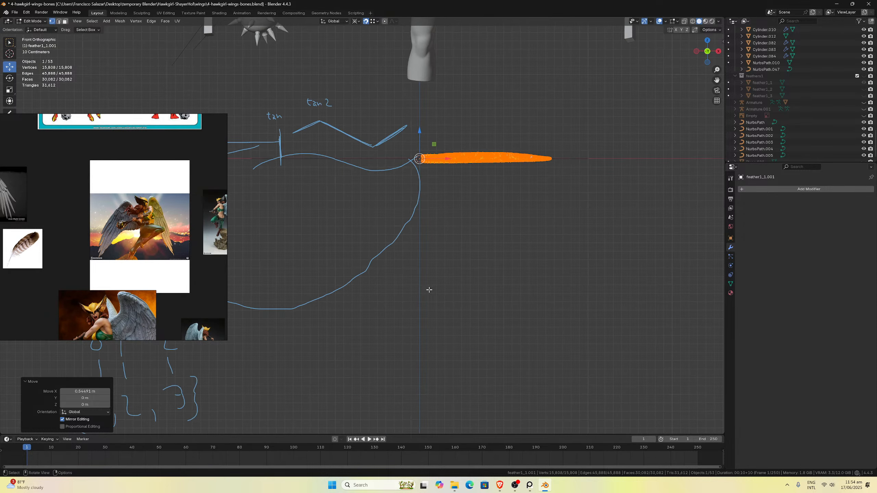
pyautogui.scroll(5, 429, 289)
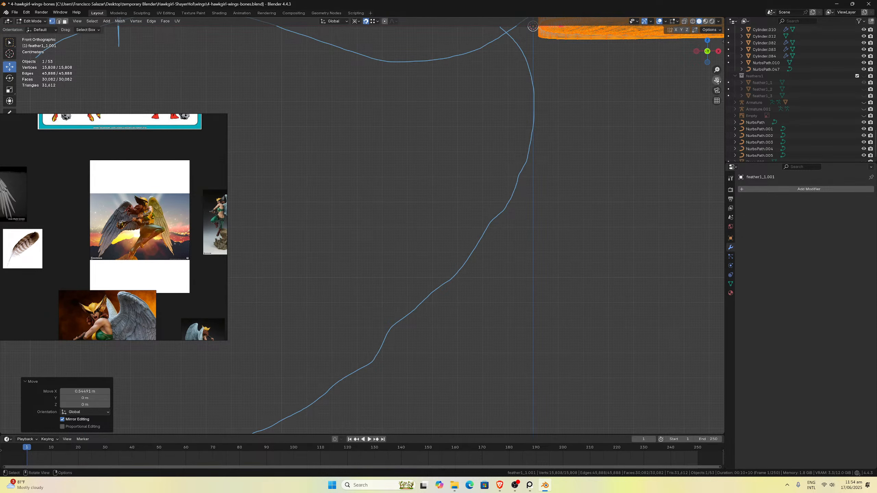
pyautogui.keyDown('shift'); pyautogui.moveTo(429, 290); pyautogui.dragTo(400, 432, button='middle'); pyautogui.keyUp('shift')
pyautogui.keyDown('shift'); pyautogui.moveTo(708, 57); pyautogui.dragTo(668, 107, button='middle'); pyautogui.keyUp('shift')
pyautogui.hotkey('ctrl', 's')
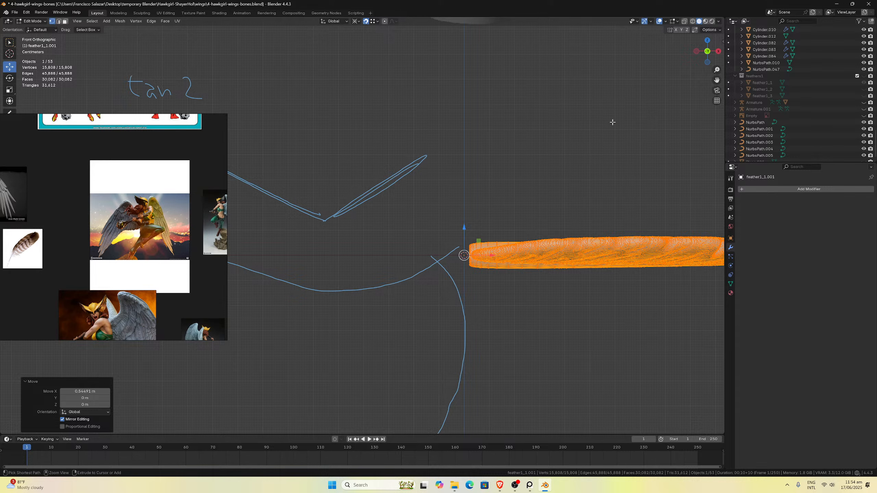
# Shift the feather mesh about -0.021 m along X to align its base with the 3D cursor, then return to Object Mode.
pyautogui.scroll(4, 598, 184)
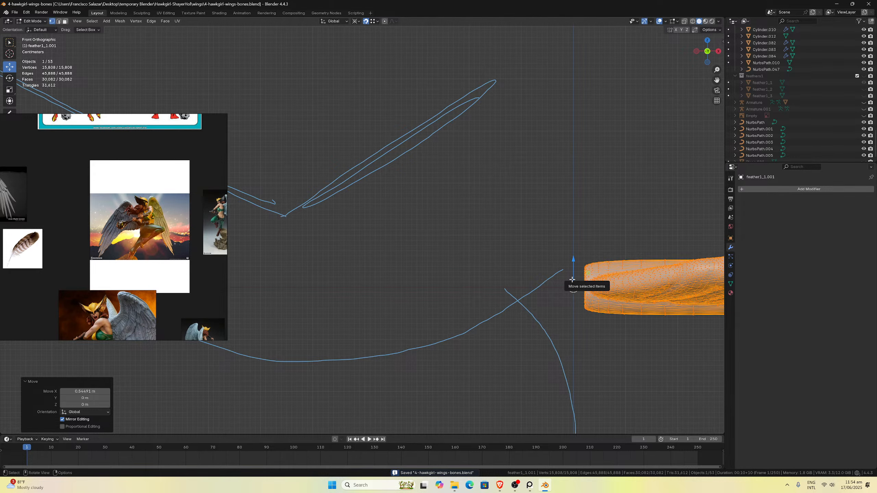
pyautogui.moveTo(572, 280); pyautogui.dragTo(560, 279)
pyautogui.scroll(-3, 560, 200)
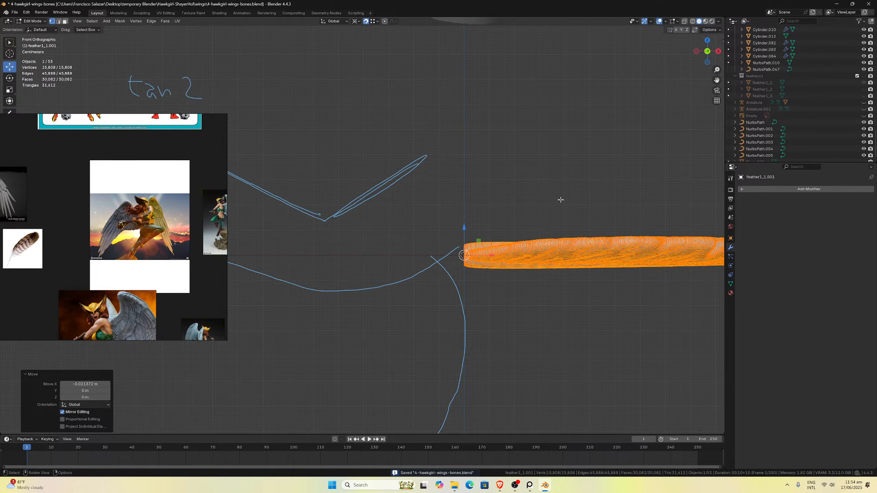
pyautogui.scroll(-6, 560, 200)
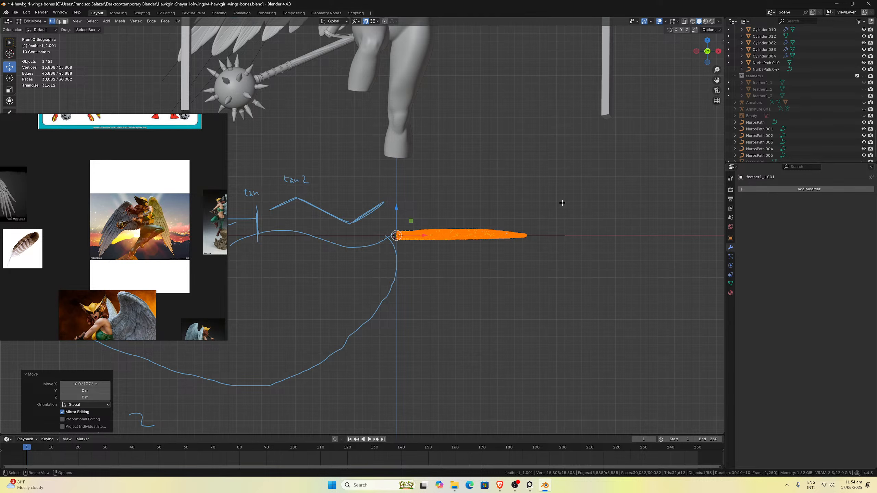
pyautogui.scroll(-2, 562, 202)
pyautogui.press('Tab')
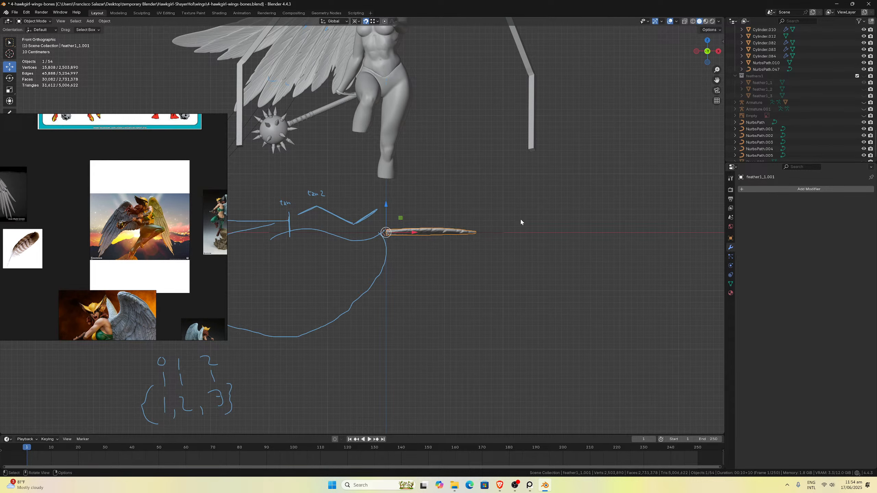
# Add a Curve modifier to the copied feather and set NurbsPath.005 as its curve object.
pyautogui.click(498, 232)
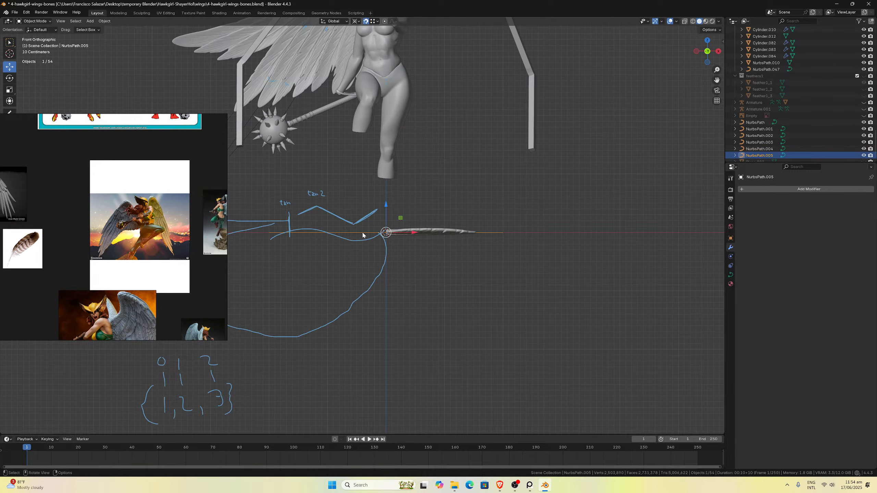
pyautogui.click(467, 233)
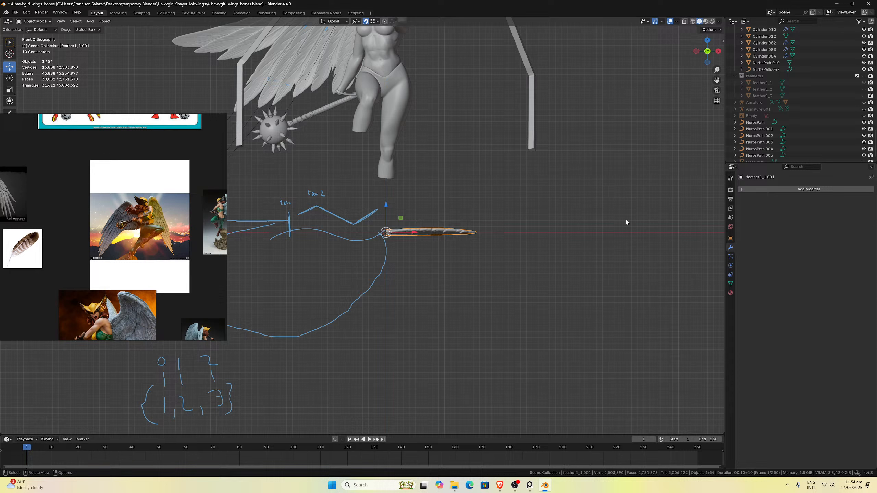
pyautogui.click(742, 190)
pyautogui.moveTo(752, 189)
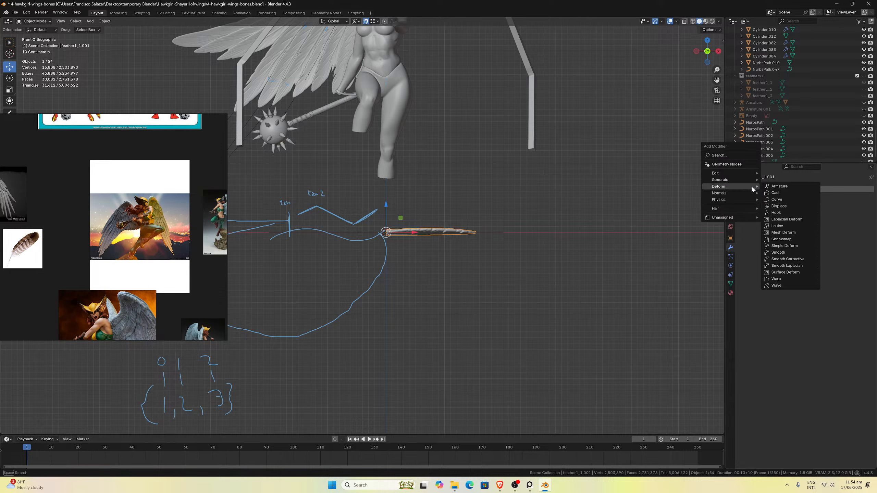
pyautogui.click(782, 199)
pyautogui.click(861, 210)
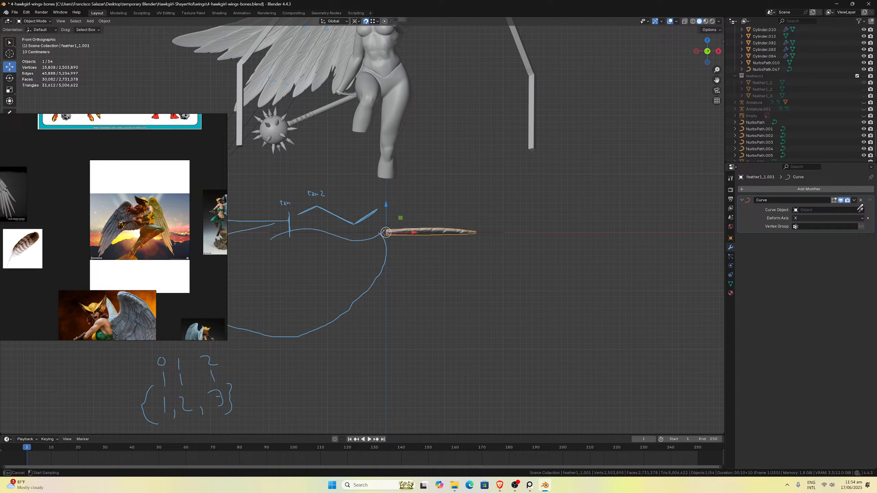
pyautogui.click(385, 227)
# Compare the deformed feather with its path, then stretch the feather mesh along X by a factor of about 1.936.
pyautogui.scroll(2, 363, 224)
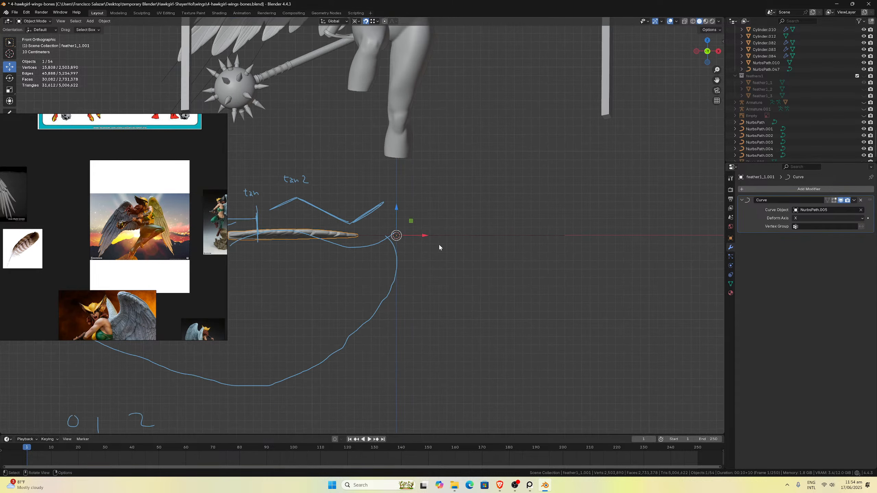
pyautogui.scroll(-2, 439, 243)
pyautogui.press('Tab')
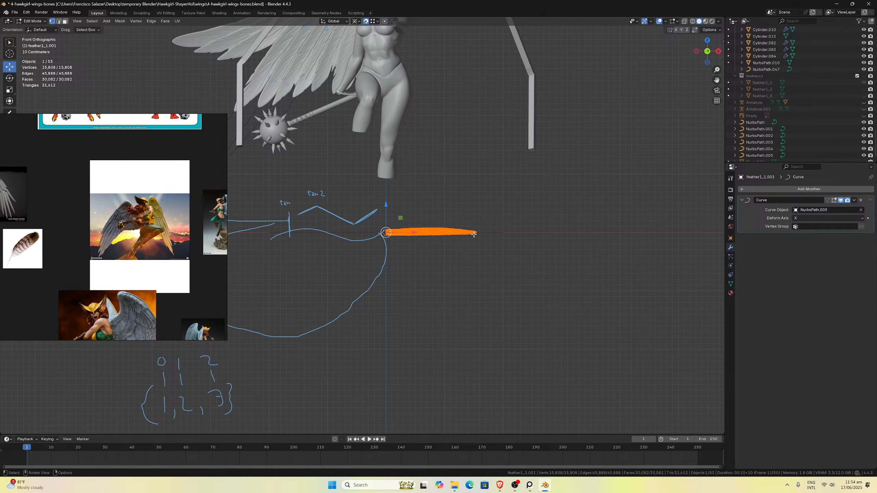
pyautogui.press('Tab')
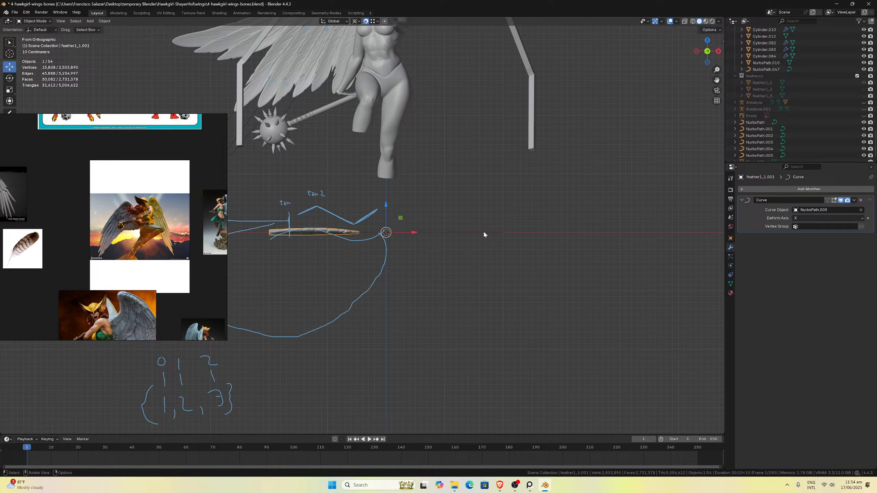
pyautogui.click(485, 233)
pyautogui.scroll(-1, 770, 135)
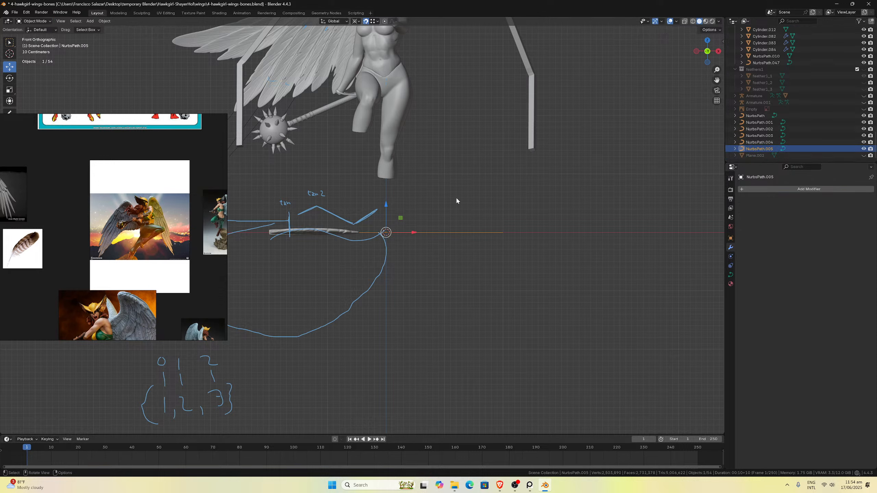
pyautogui.click(334, 232)
pyautogui.press('Tab')
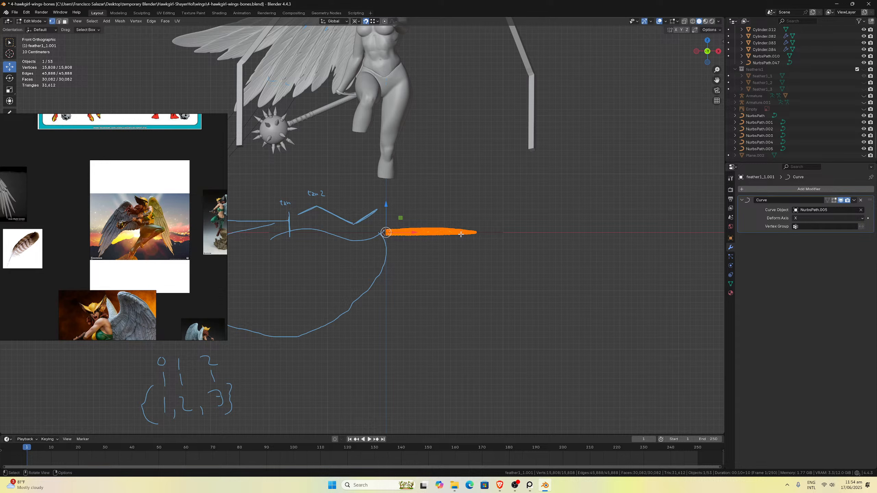
pyautogui.press('s')
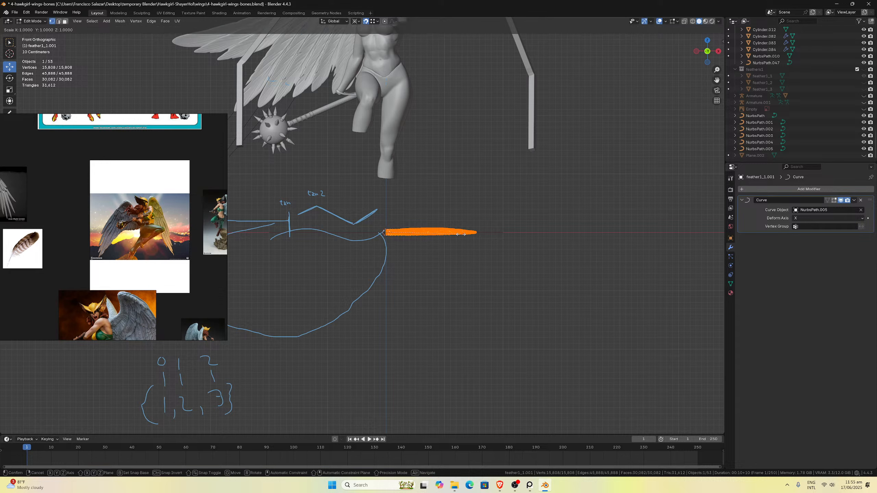
pyautogui.press('x')
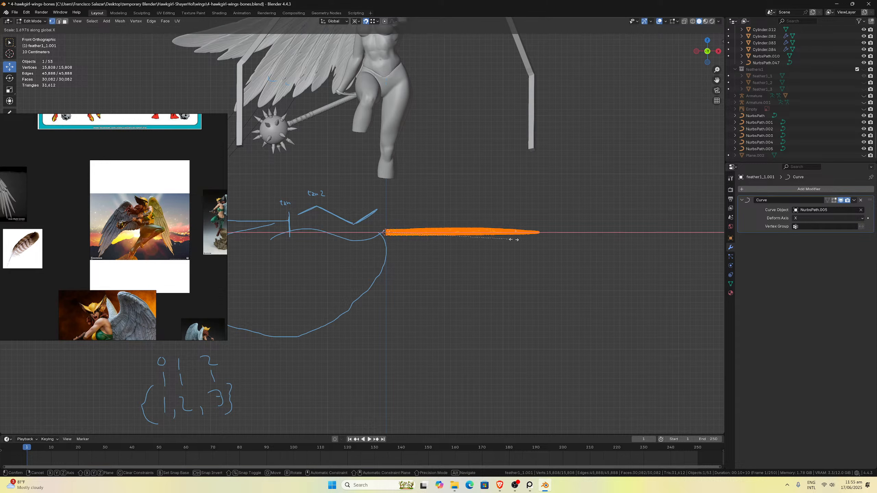
pyautogui.click(531, 241)
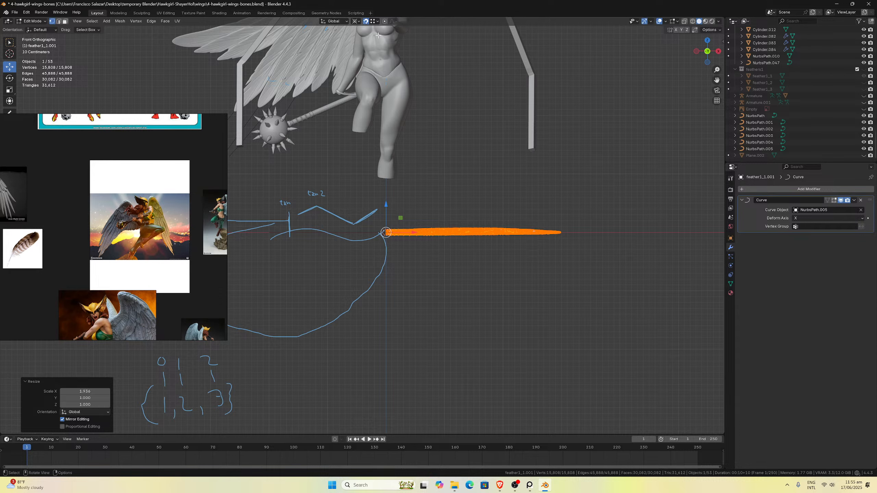
pyautogui.moveTo(506, 181); pyautogui.dragTo(517, 201, button='middle')
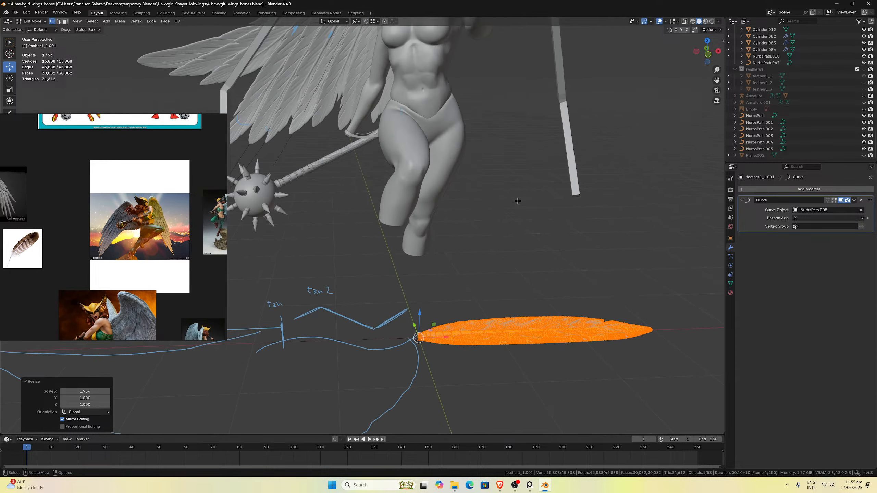
# Examine the undeformed meshes of feather1_2.001 and feather1_3.001 in Edit Mode, using top orthographic view to judge their length and width.
pyautogui.scroll(-2, 518, 201)
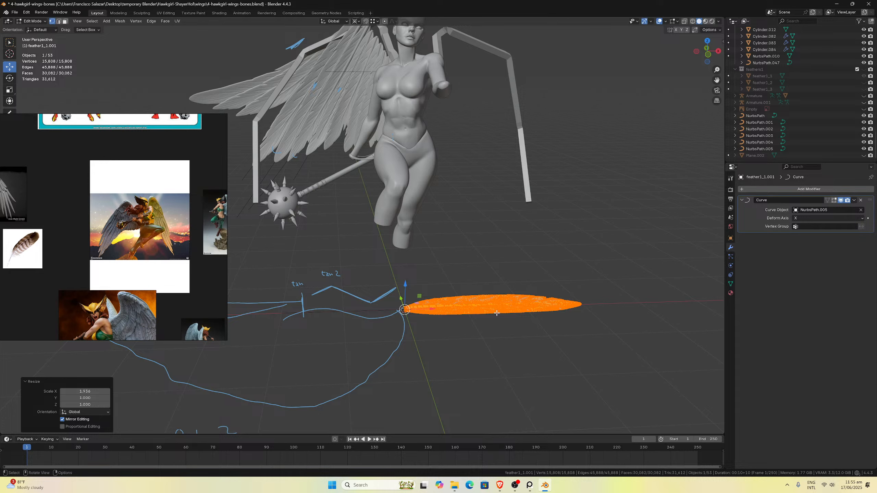
pyautogui.press('Tab')
pyautogui.click(288, 114)
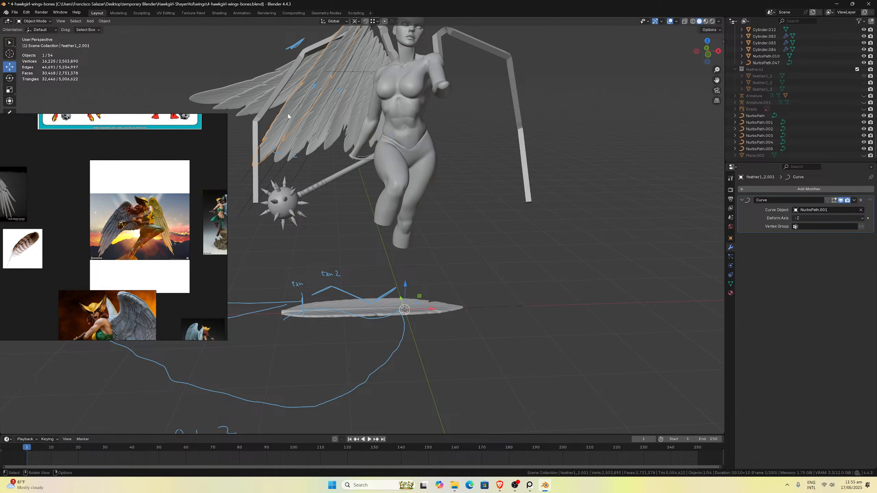
pyautogui.hotkey('ctrl', 'z')
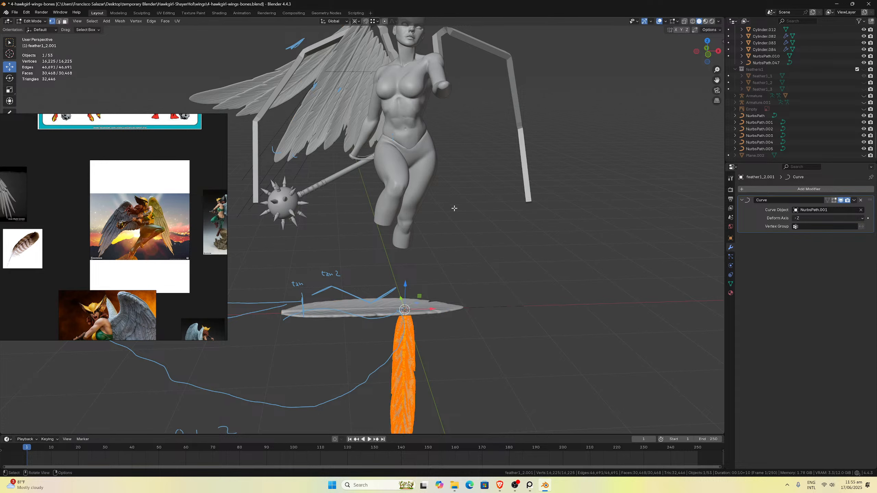
pyautogui.click(308, 117)
pyautogui.hotkey('ctrl', 'z')
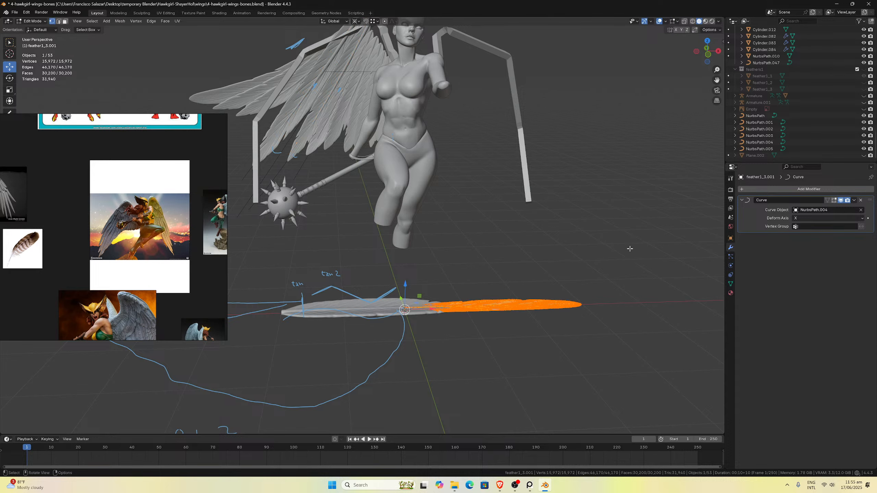
pyautogui.press('KP_7')
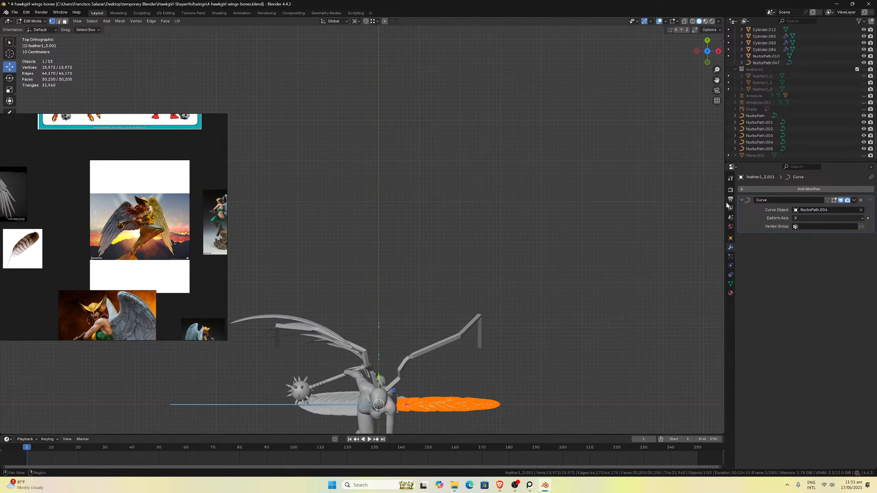
pyautogui.keyDown('shift'); pyautogui.moveTo(481, 324); pyautogui.dragTo(481, 125, button='middle'); pyautogui.keyUp('shift')
pyautogui.scroll(5, 481, 125)
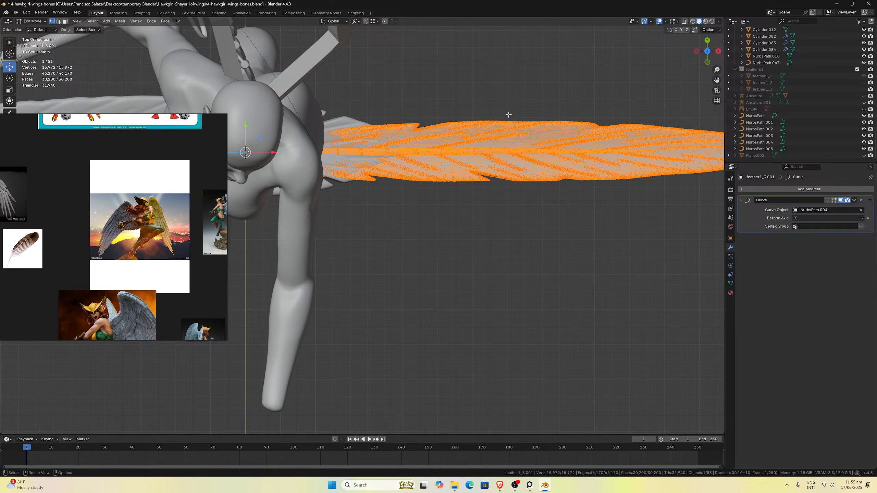
pyautogui.moveTo(500, 116); pyautogui.dragTo(517, 177)
pyautogui.scroll(-4, 510, 186)
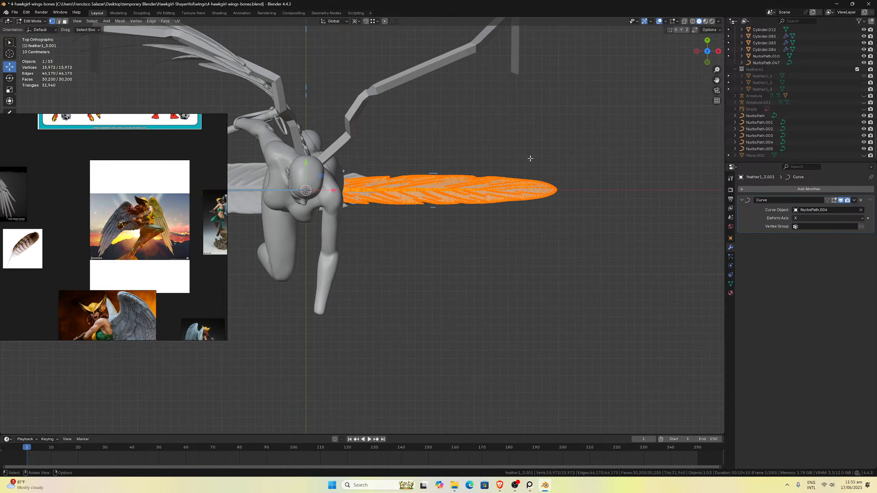
pyautogui.press('Tab')
pyautogui.moveTo(414, 197)
pyautogui.mouseDown(button='middle')
pyautogui.moveTo(434, 202)
pyautogui.moveTo(433, 114)
pyautogui.moveTo(360, 200)
pyautogui.mouseUp(button='middle')
# Set the pivot to the centre of the feather1_1.001 mesh and narrow the mesh along Y by a factor of 0.676.
pyautogui.click(348, 232)
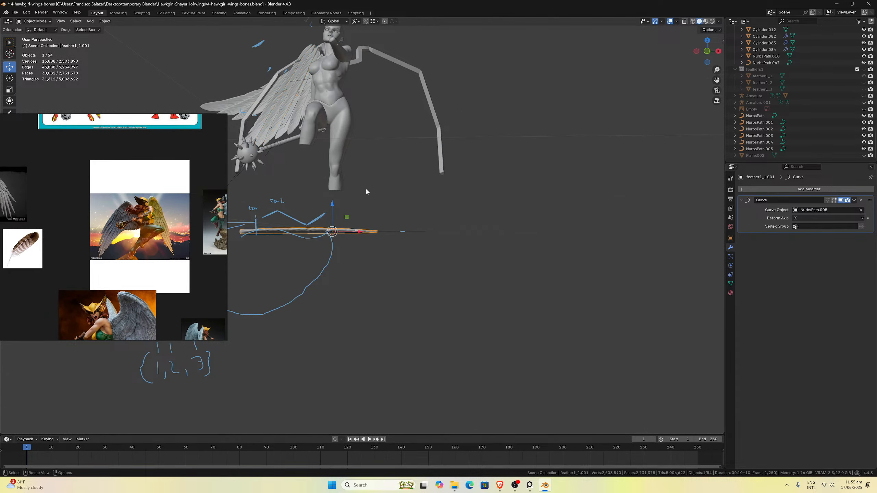
pyautogui.moveTo(417, 227); pyautogui.dragTo(392, 196, button='middle')
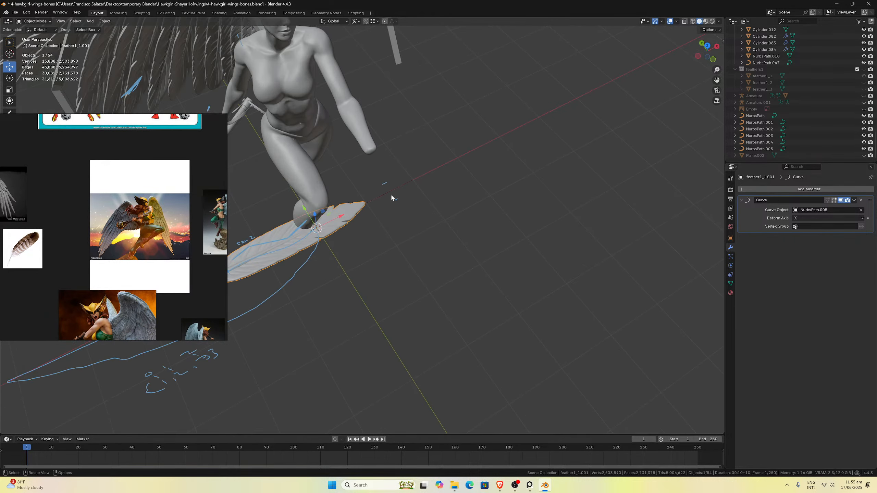
pyautogui.press('Tab')
pyautogui.press('KP_7')
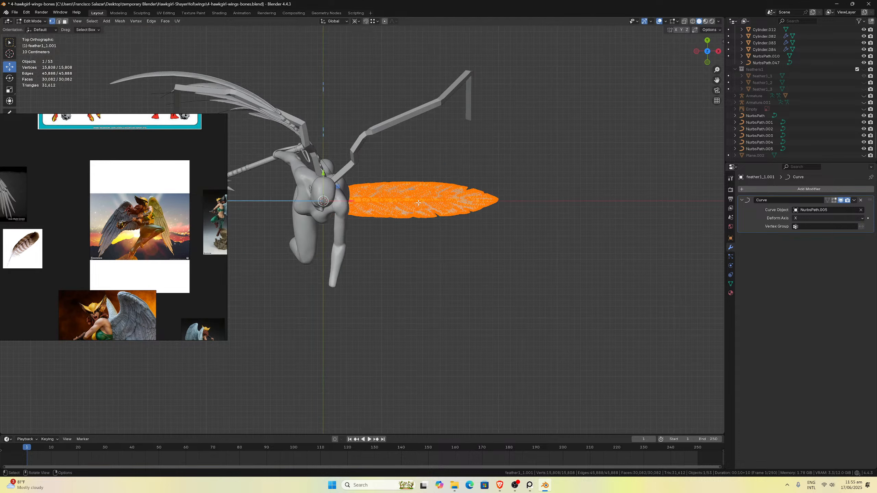
pyautogui.scroll(4, 414, 199)
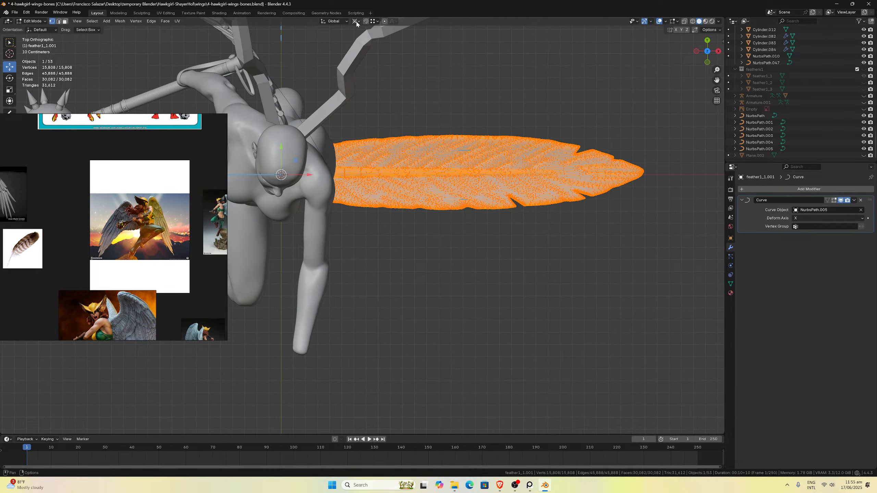
pyautogui.click(356, 22)
pyautogui.click(374, 54)
pyautogui.press('s')
pyautogui.press('y')
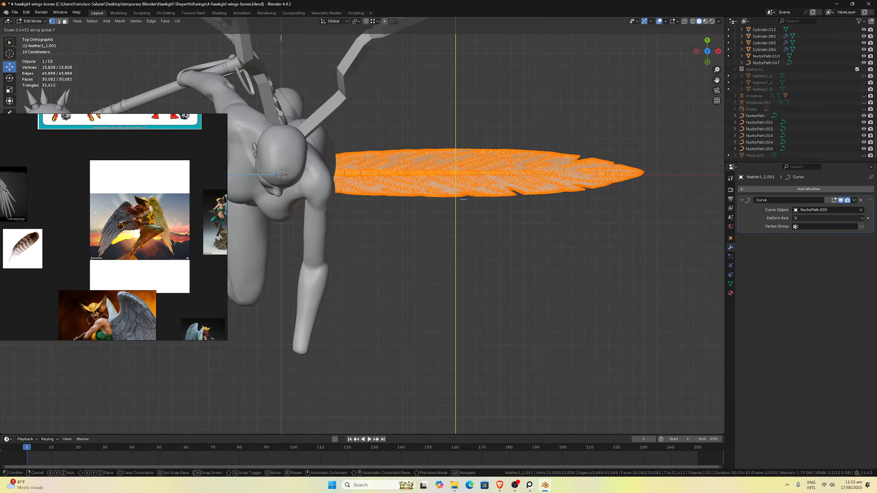
pyautogui.click(520, 174)
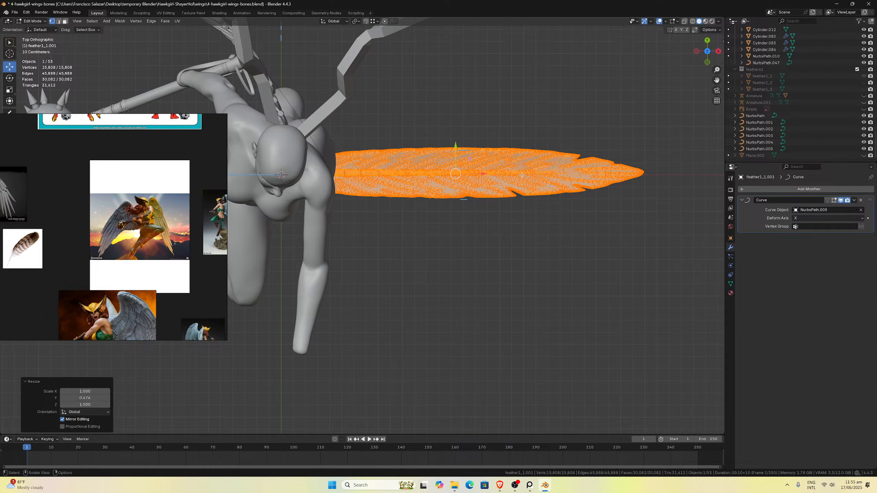
# Thin the feather1_1.001 mesh along Z by a factor of 0.692 in side view, return to Object Mode and save the file.
pyautogui.moveTo(483, 171); pyautogui.dragTo(533, 112, button='middle')
pyautogui.press('KP_1')
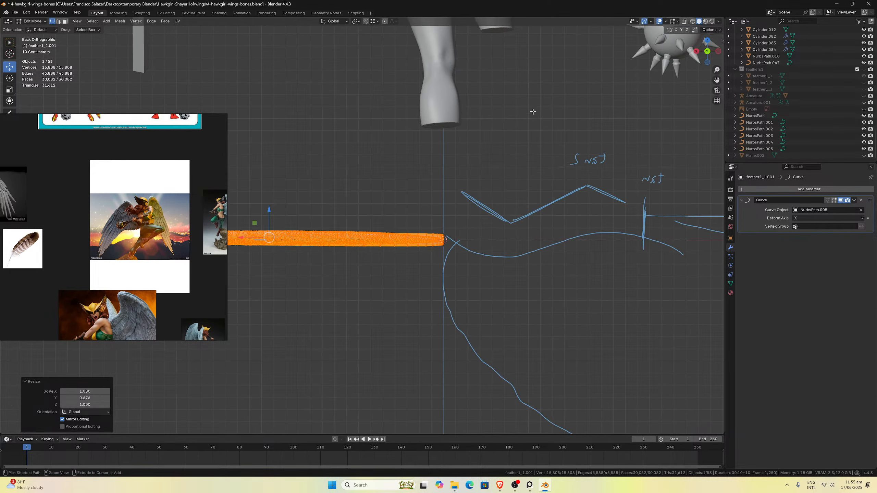
pyautogui.press('KP_3')
pyautogui.scroll(8, 533, 112)
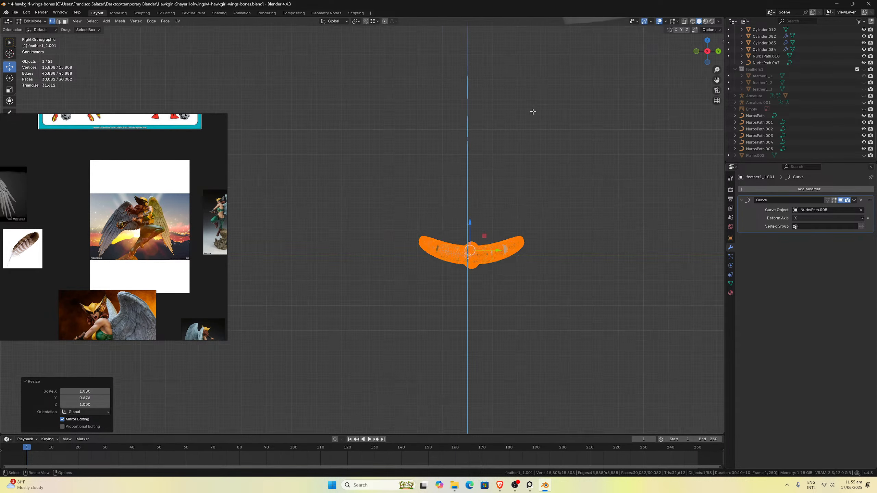
pyautogui.scroll(-2, 632, 185)
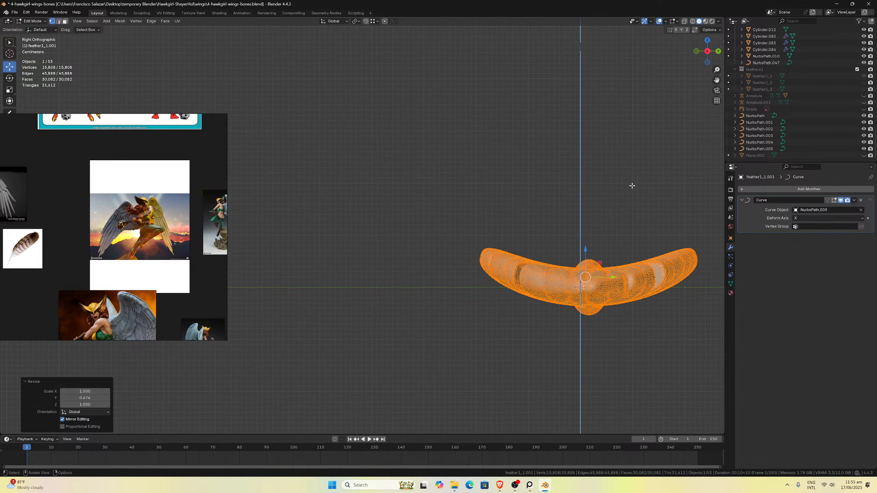
pyautogui.press('ctrl+KP_3')
pyautogui.moveTo(718, 82); pyautogui.dragTo(493, 271)
pyautogui.press('s')
pyautogui.press('z')
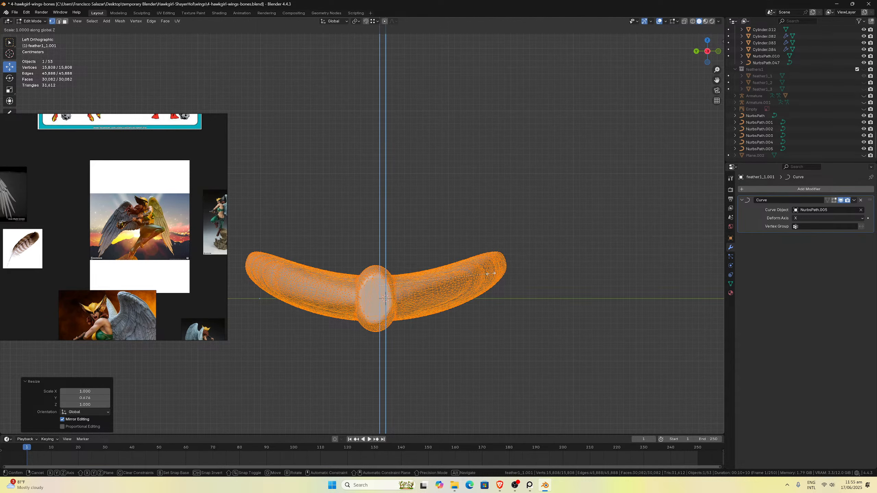
pyautogui.click(456, 277)
pyautogui.scroll(-3, 457, 277)
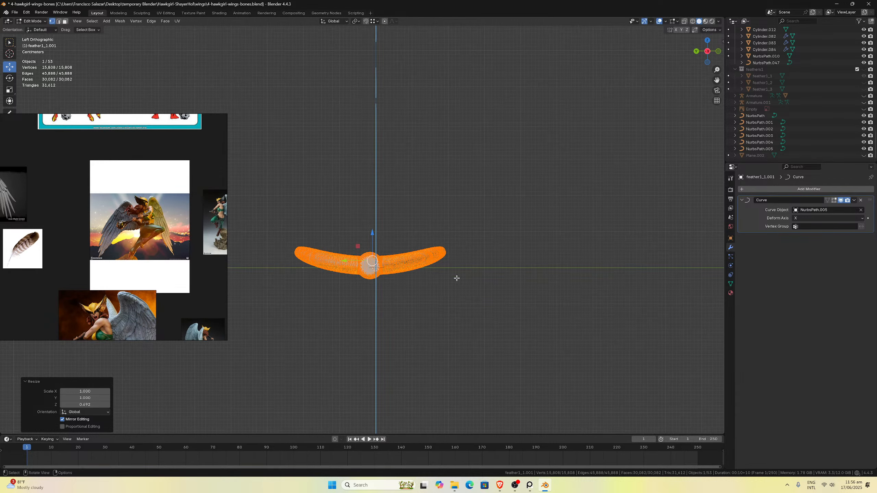
pyautogui.press('Tab')
pyautogui.moveTo(456, 276); pyautogui.dragTo(409, 280, button='middle')
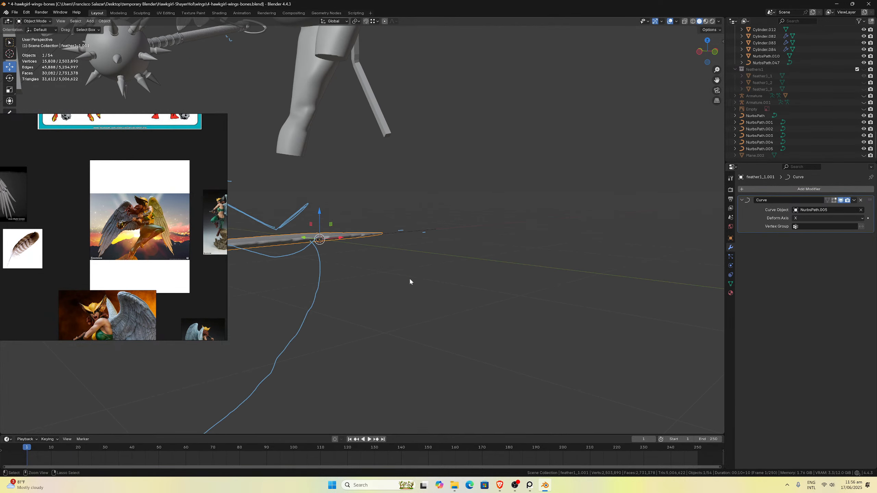
pyautogui.hotkey('ctrl', 's')
# Raise all control points of NurbsPath.005 in front view by about 0.91 m along X and 4.26 m along Z.
pyautogui.press('KP_1')
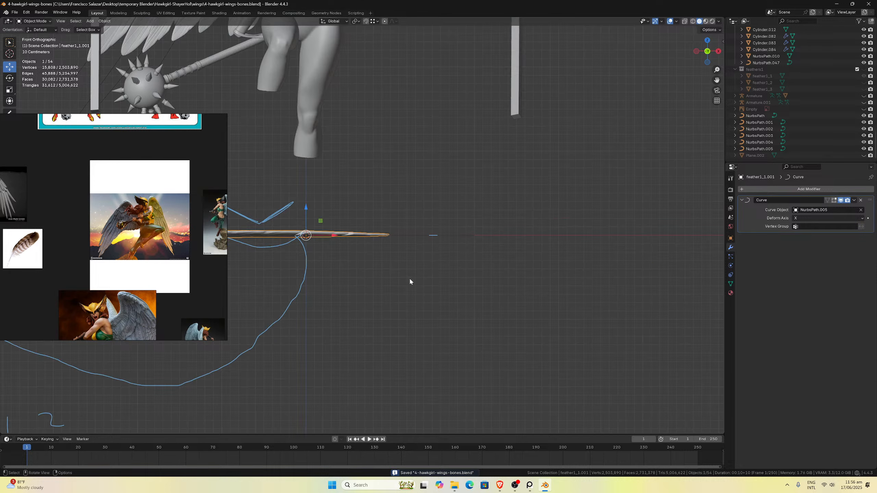
pyautogui.scroll(-3, 409, 281)
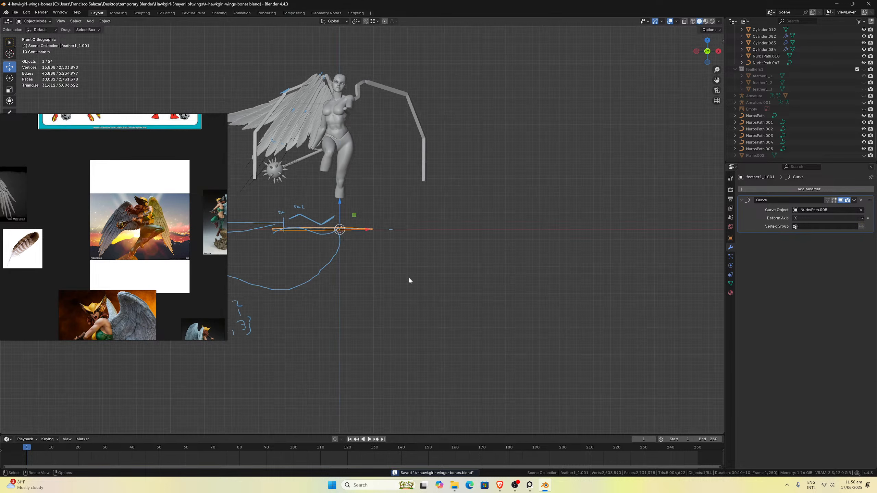
pyautogui.click(381, 230)
pyautogui.moveTo(717, 80); pyautogui.dragTo(795, 107)
pyautogui.scroll(2, 613, 179)
pyautogui.scroll(2, 600, 191)
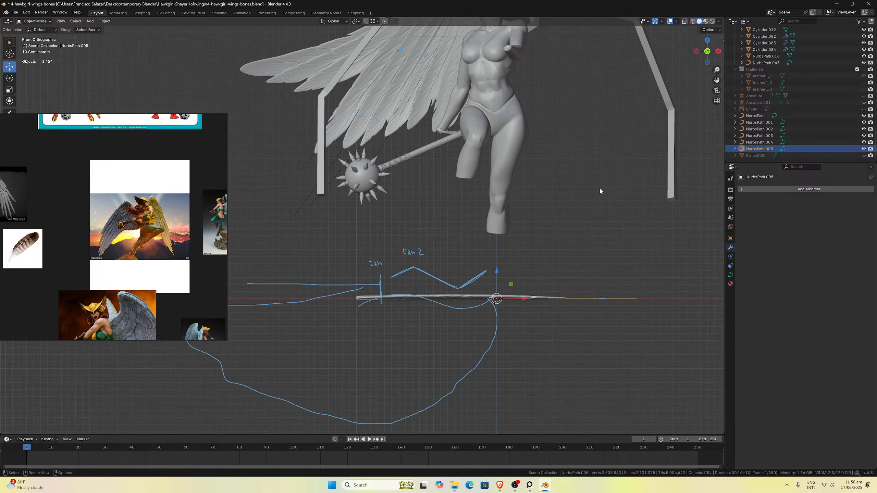
pyautogui.scroll(-2, 590, 208)
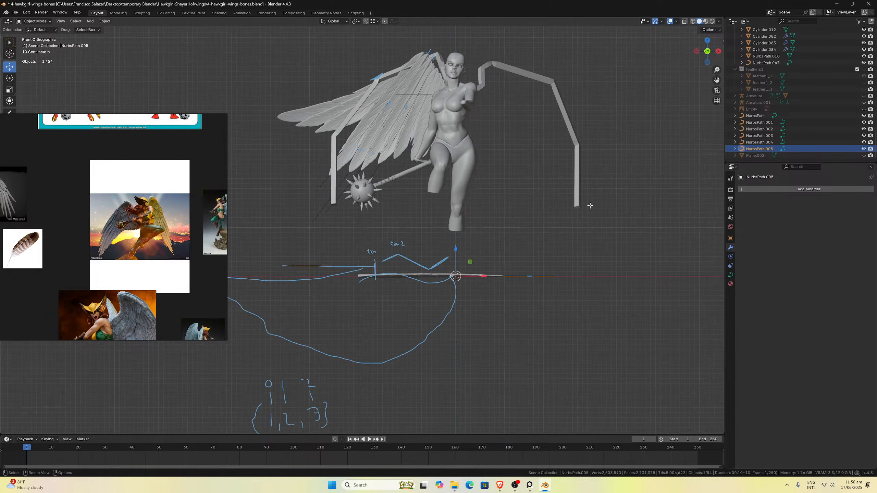
pyautogui.press('Tab')
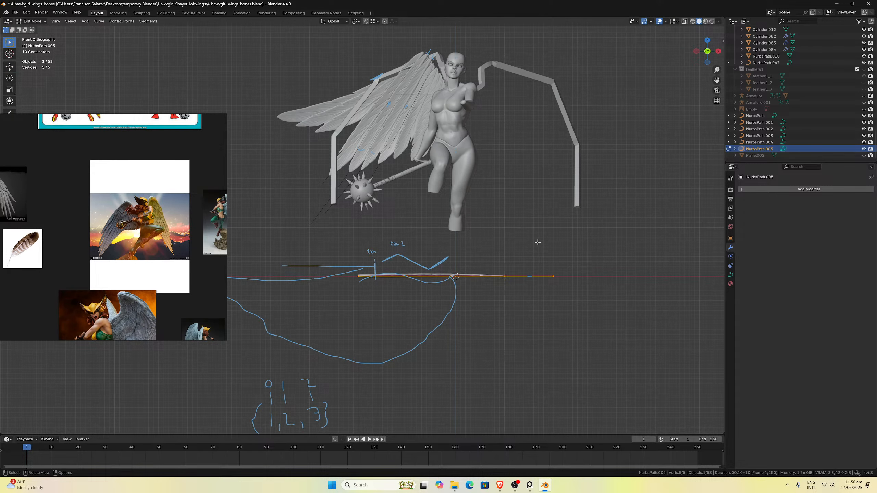
pyautogui.press('g')
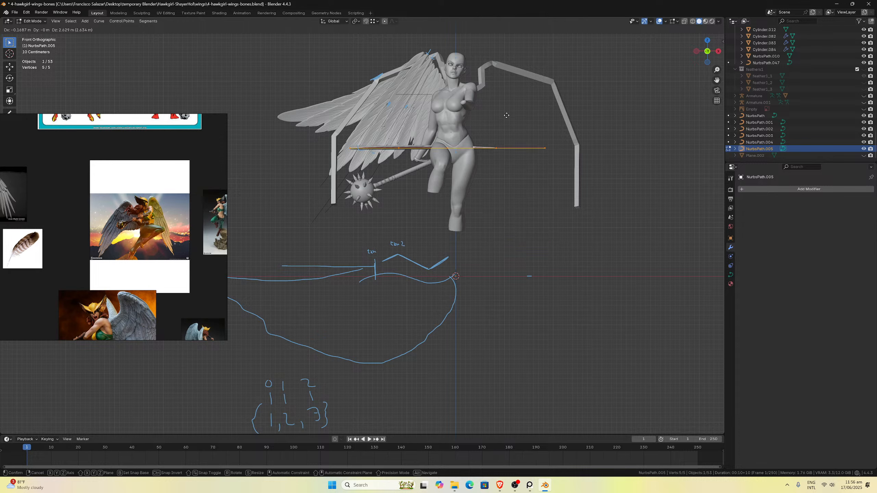
pyautogui.click(569, 54)
pyautogui.scroll(2, 570, 50)
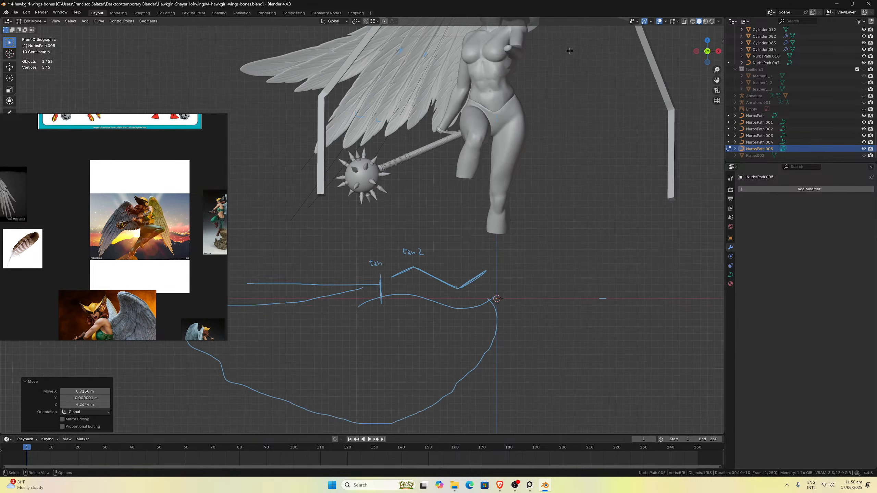
pyautogui.scroll(-3, 570, 51)
pyautogui.scroll(3, 448, 98)
# Move the path's control points back behind the figure in top view, about 0.34 m along X and 1.52 m along Y.
pyautogui.press('KP_7')
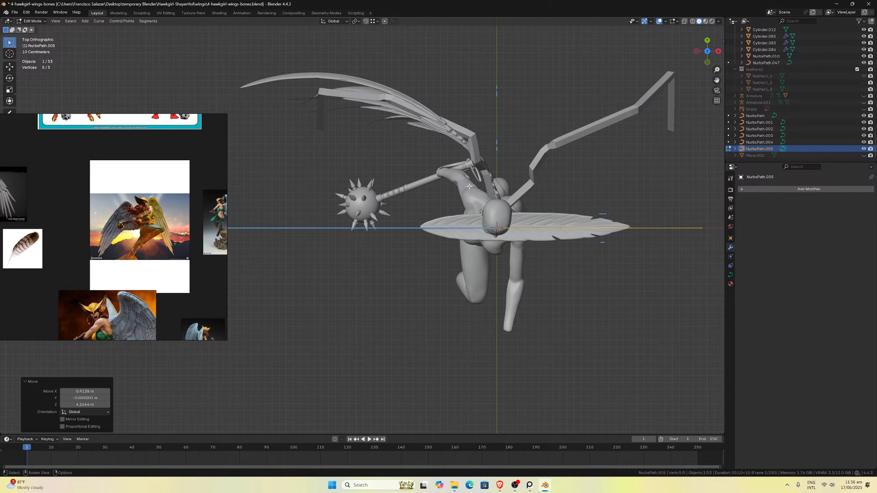
pyautogui.press('g')
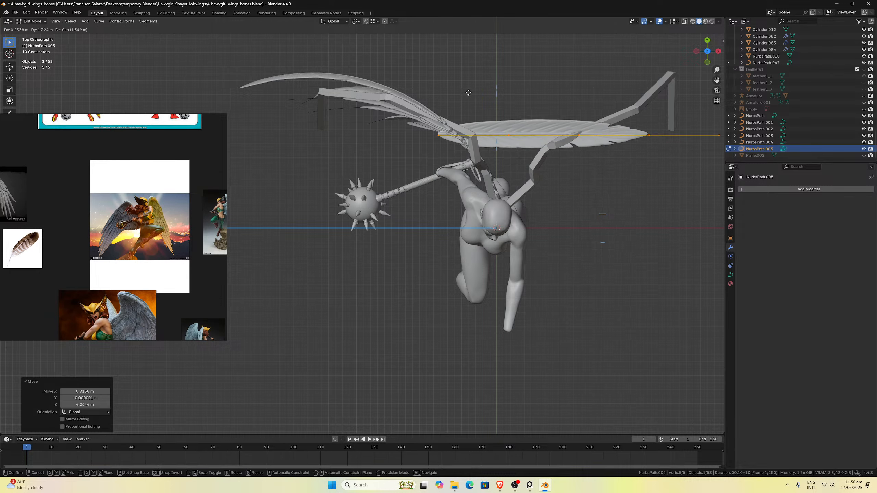
pyautogui.click(474, 80)
# Rotate the path's points 116° in front view and move them about -2.83 m along X and -1.48 m along Z onto the feathered wing.
pyautogui.scroll(4, 474, 81)
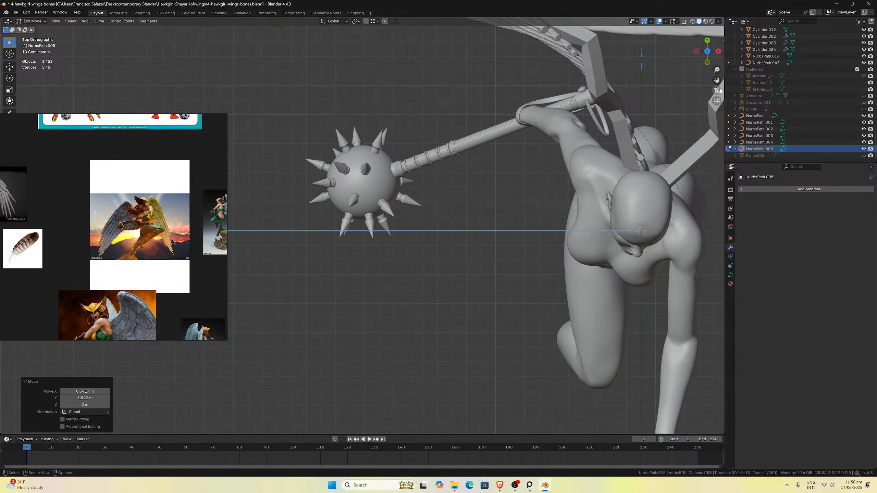
pyautogui.moveTo(717, 80); pyautogui.dragTo(701, 86)
pyautogui.moveTo(700, 85); pyautogui.dragTo(581, 82, button='middle')
pyautogui.moveTo(717, 80); pyautogui.dragTo(751, 249)
pyautogui.scroll(3, 570, 116)
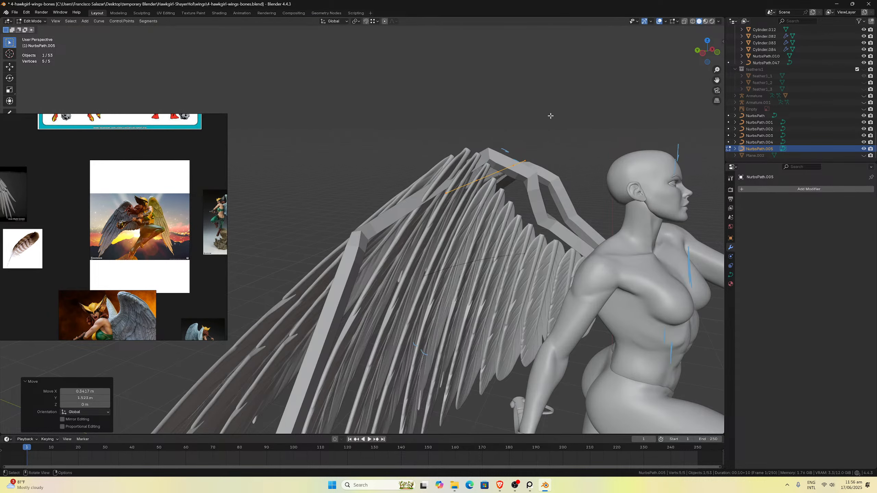
pyautogui.moveTo(551, 116); pyautogui.dragTo(534, 134, button='middle')
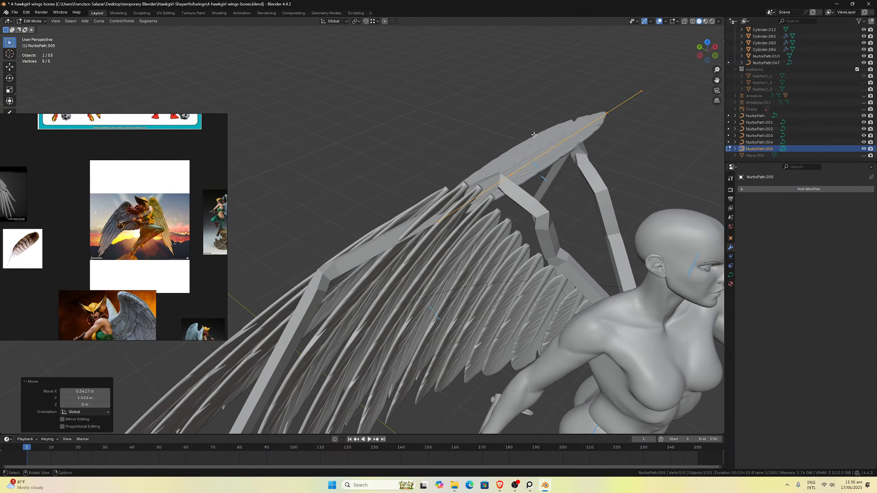
pyautogui.press('KP_1')
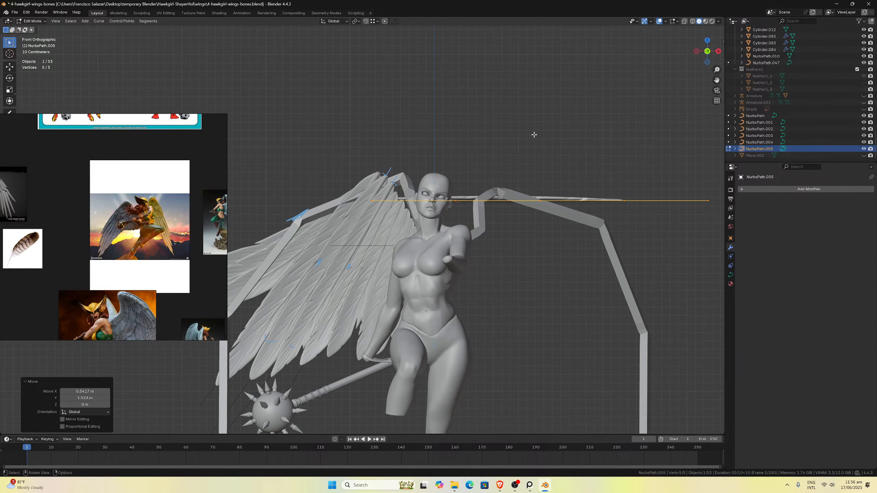
pyautogui.press('r')
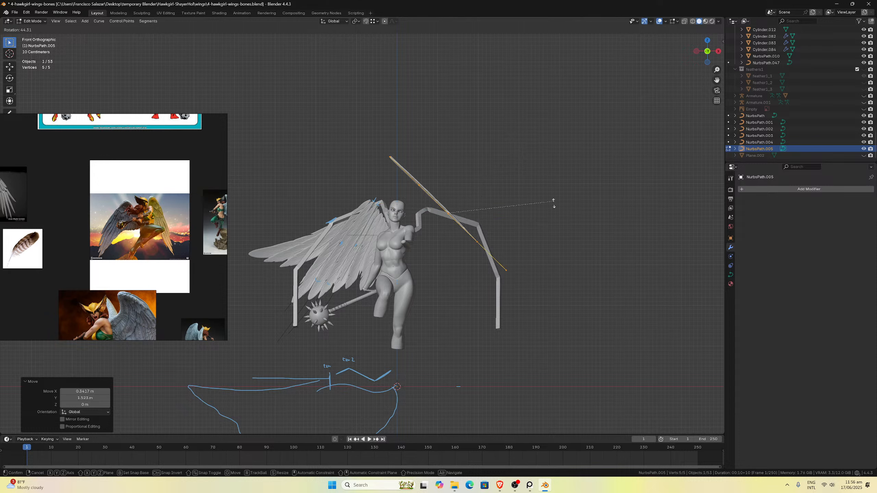
pyautogui.click(474, 269)
pyautogui.press('g')
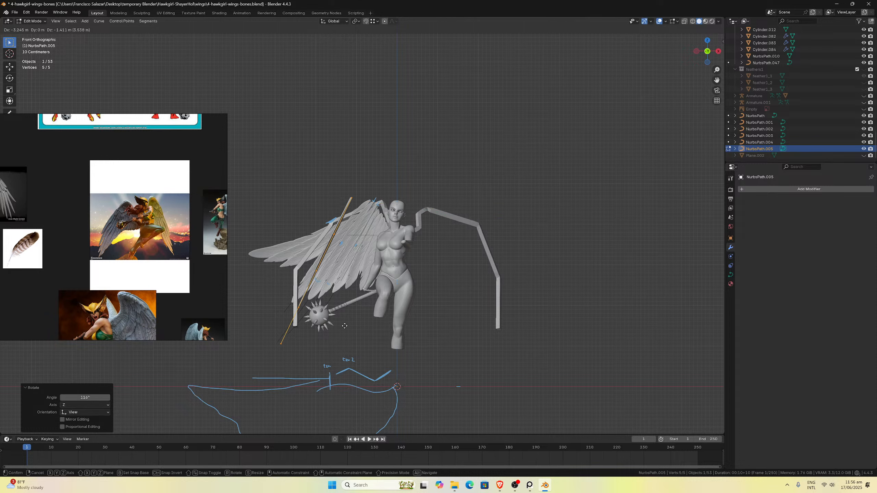
pyautogui.click(357, 329)
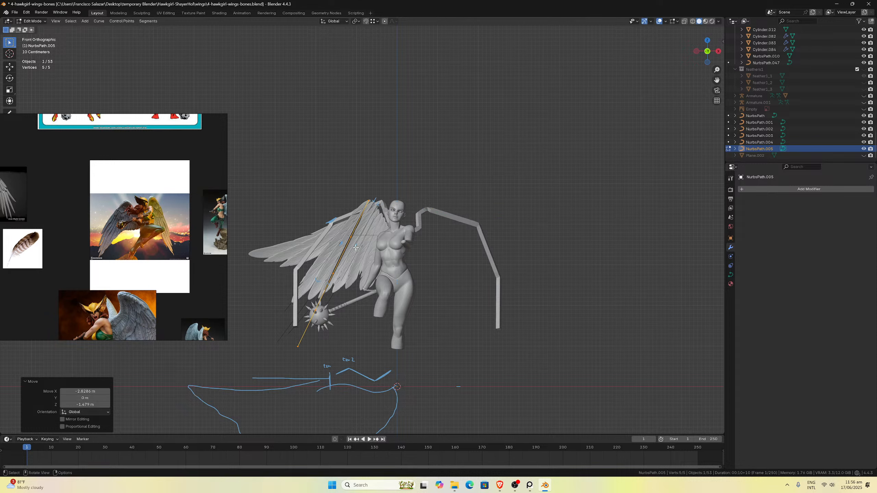
# Rotate all points of NurbsPath.005 about 15° in front view and move them about -0.37 m along X and 0.23 m along Z.
pyautogui.press('r')
pyautogui.click(373, 216)
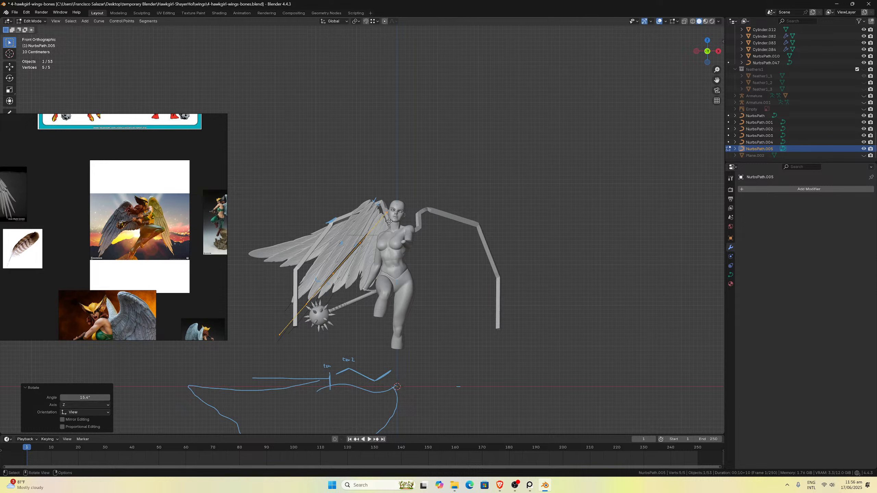
pyautogui.press('g')
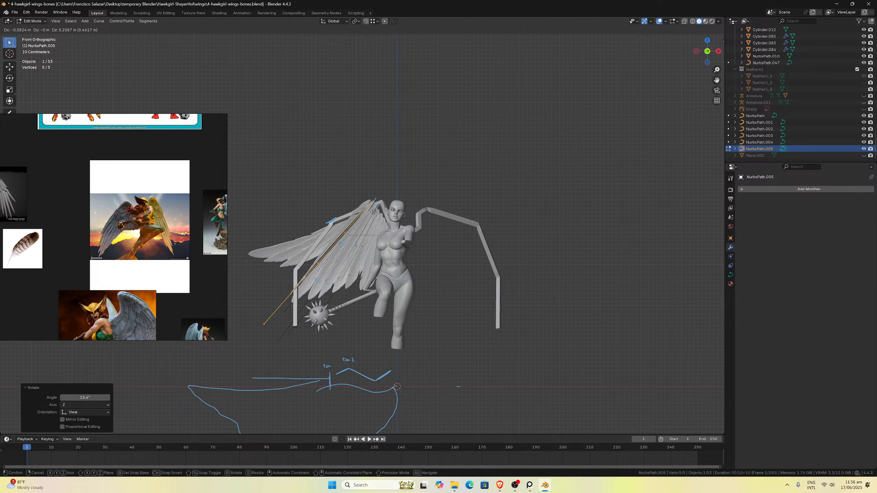
pyautogui.click(372, 207)
# Rotate the path's points a further 6.16° in front view and move them about -0.13 m along X and 0.17 m along Z.
pyautogui.press('r')
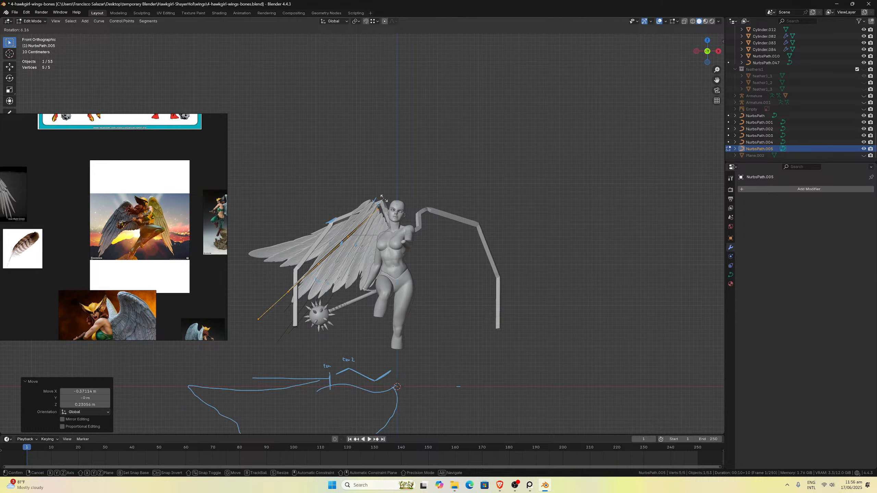
pyautogui.click(376, 196)
pyautogui.press('g')
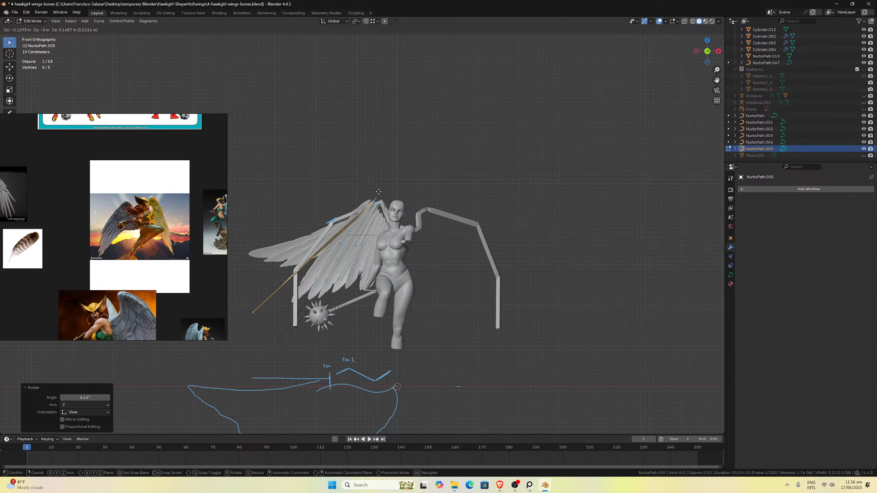
pyautogui.click(379, 193)
# Align the path with the feather roots in left side view by moving all its points about -0.024 m along Y and -0.004 m along Z.
pyautogui.moveTo(380, 192); pyautogui.dragTo(482, 208, button='middle')
pyautogui.press('ctrl+KP_3')
pyautogui.press('KP_3')
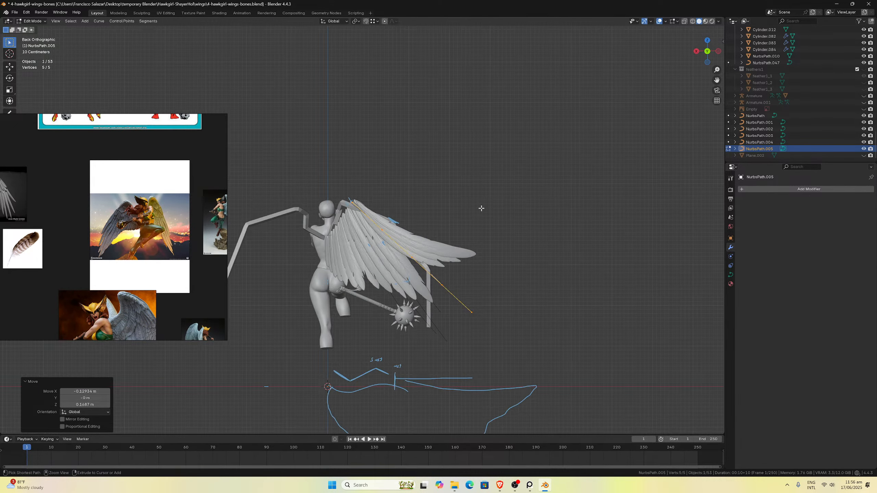
pyautogui.press('ctrl+KP_3')
pyautogui.scroll(3, 481, 209)
pyautogui.scroll(2, 482, 209)
pyautogui.scroll(2, 516, 162)
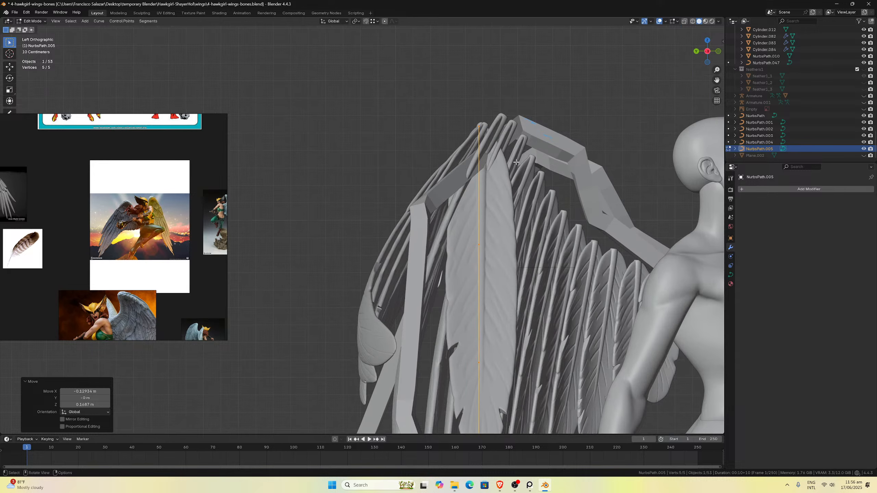
pyautogui.press('g')
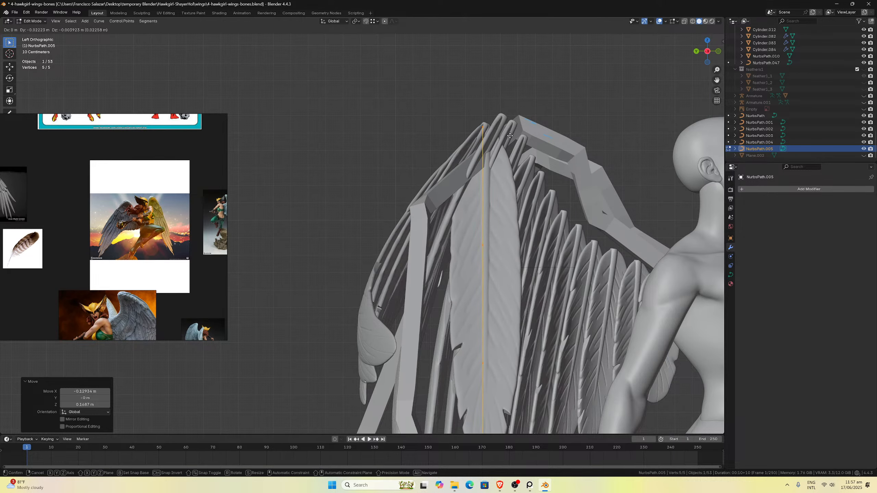
pyautogui.click(506, 141)
# Shift all the path's points about -0.12 m along X in top view to meet the neighbouring feather roots.
pyautogui.moveTo(506, 140); pyautogui.dragTo(466, 190, button='middle')
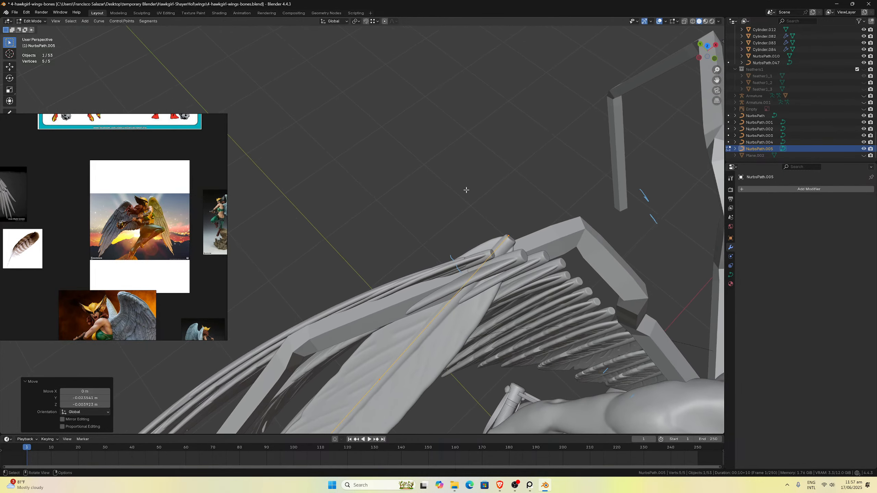
pyautogui.press('KP_7')
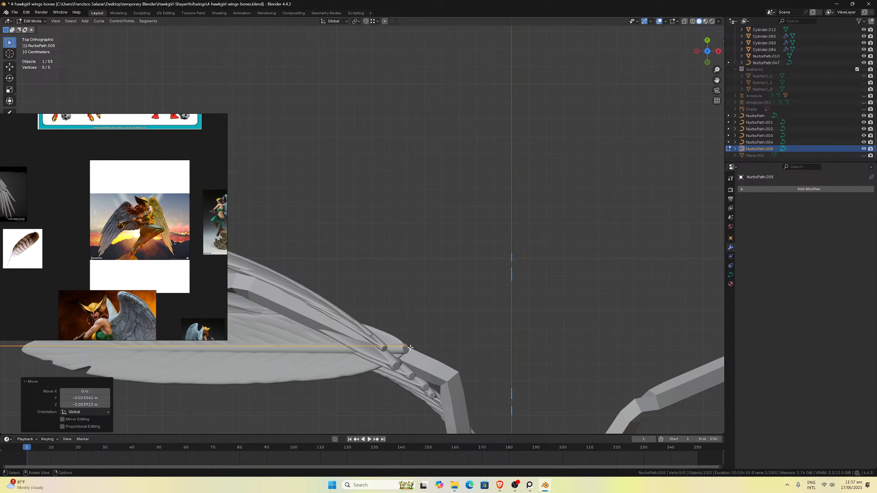
pyautogui.press('g')
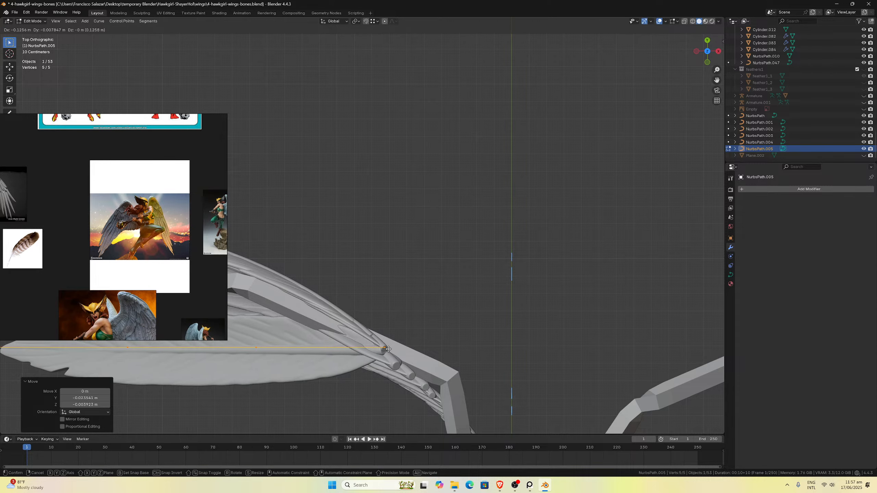
pyautogui.click(388, 347)
# Tilt all points of NurbsPath.005 by about -107° so the feather lies flat along the wing, and save the file.
pyautogui.moveTo(389, 348); pyautogui.dragTo(424, 238, button='middle')
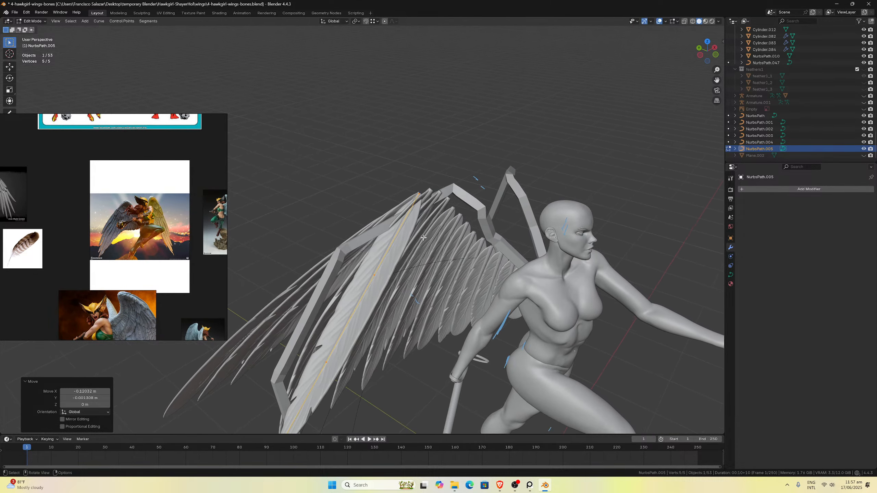
pyautogui.press('KP_1')
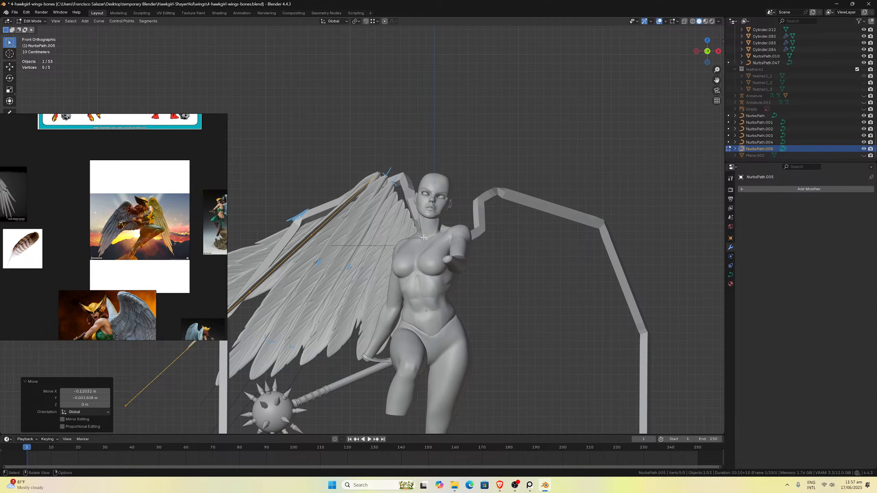
pyautogui.moveTo(716, 82); pyautogui.dragTo(861, 94)
pyautogui.scroll(1, 604, 186)
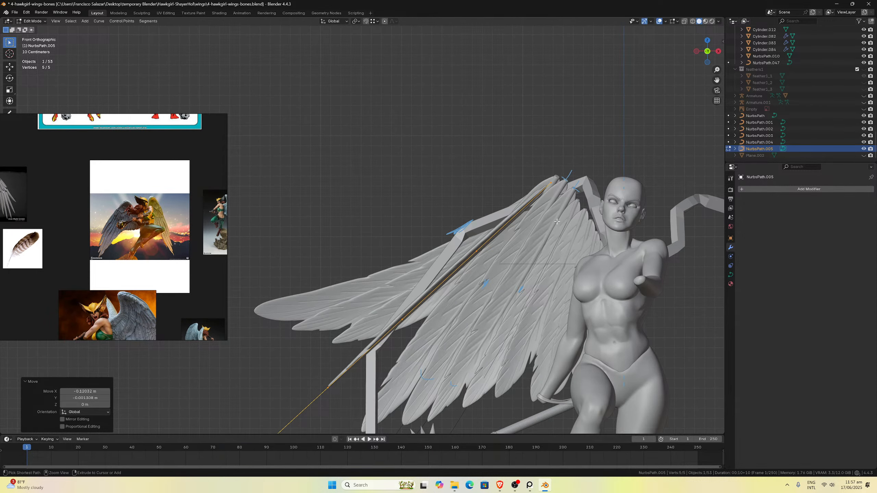
pyautogui.hotkey('ctrl', 't')
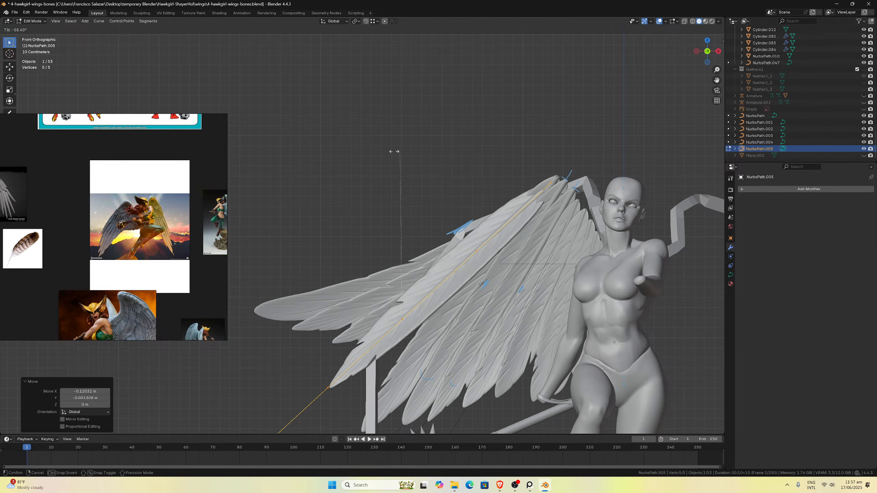
pyautogui.click(265, 198)
pyautogui.moveTo(265, 198); pyautogui.dragTo(441, 207, button='middle')
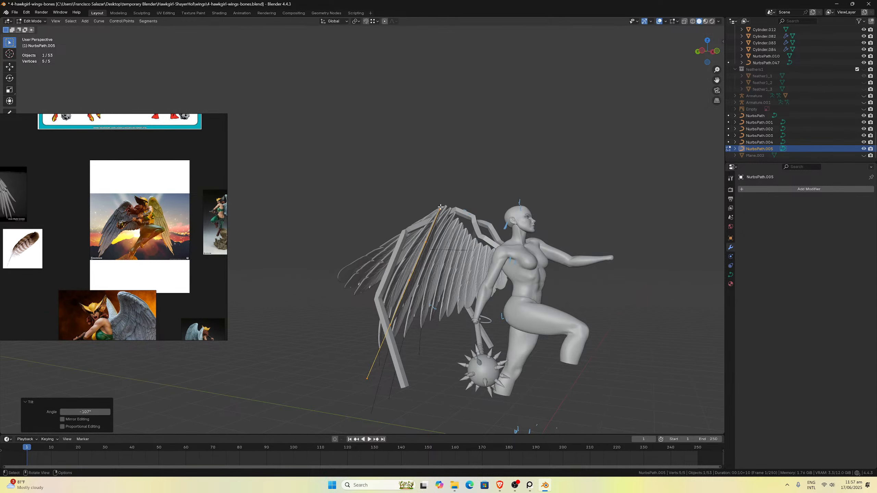
pyautogui.press('KP_1')
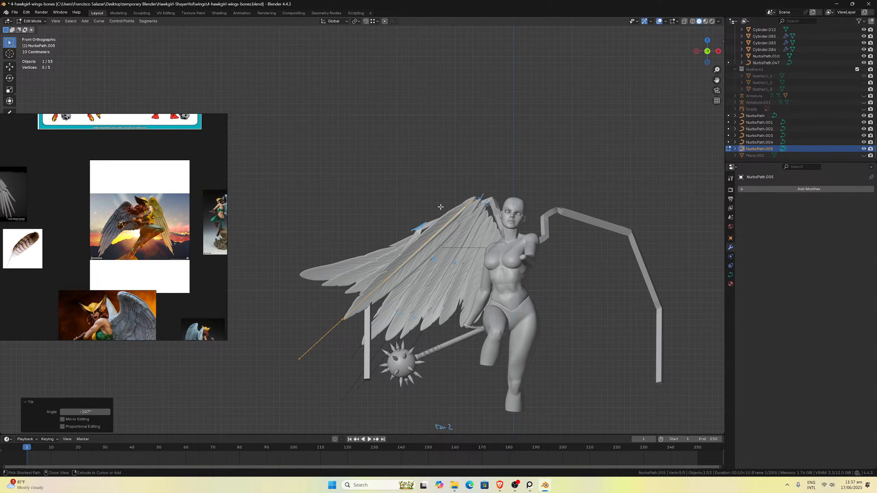
pyautogui.hotkey('ctrl', 's')
# Bow the path outward in left side view, moving its second control point about 0.44 m and its third about 1.06 m along Y.
pyautogui.press('ctrl+KP_1')
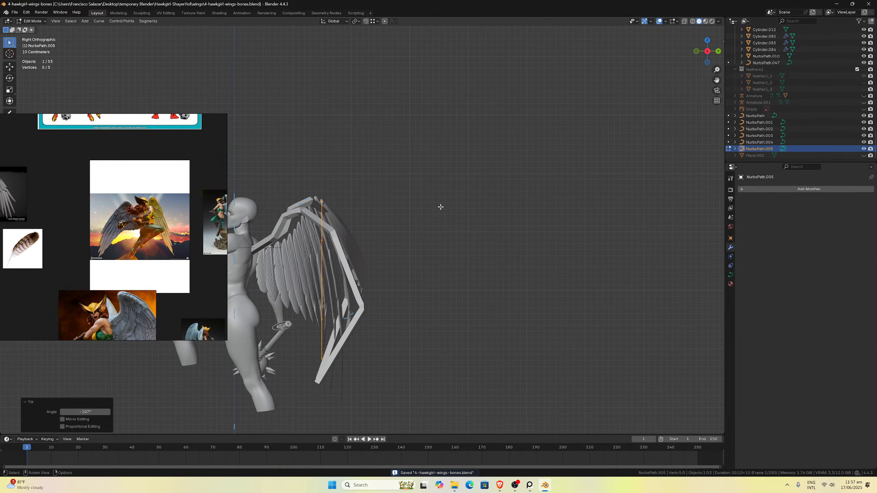
pyautogui.press('ctrl+KP_3')
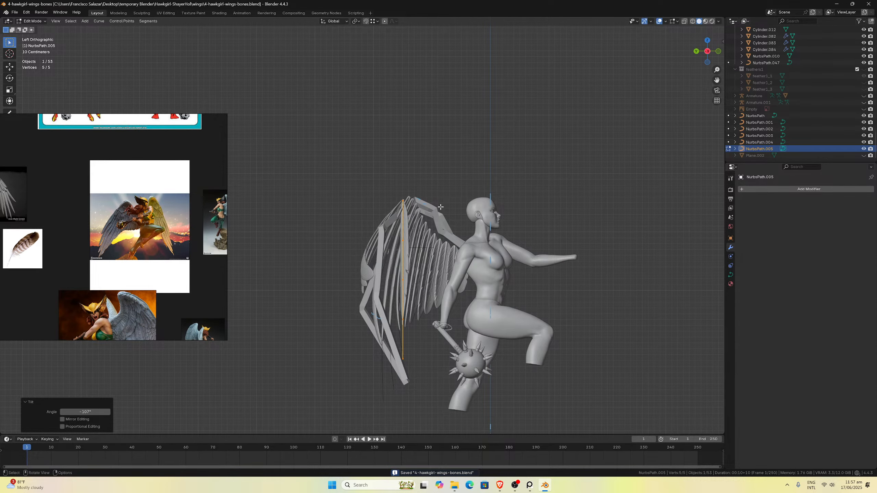
pyautogui.scroll(4, 446, 264)
pyautogui.click(438, 257)
pyautogui.scroll(-1, 438, 256)
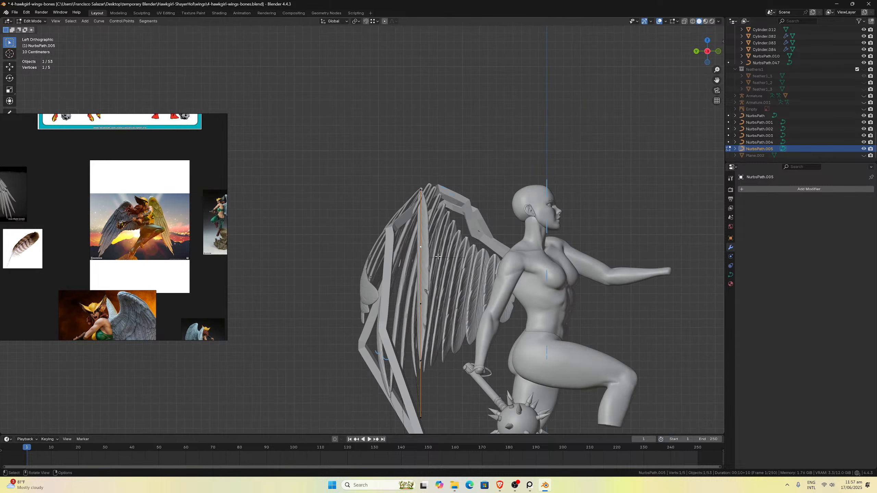
pyautogui.press('g')
pyautogui.click(402, 255)
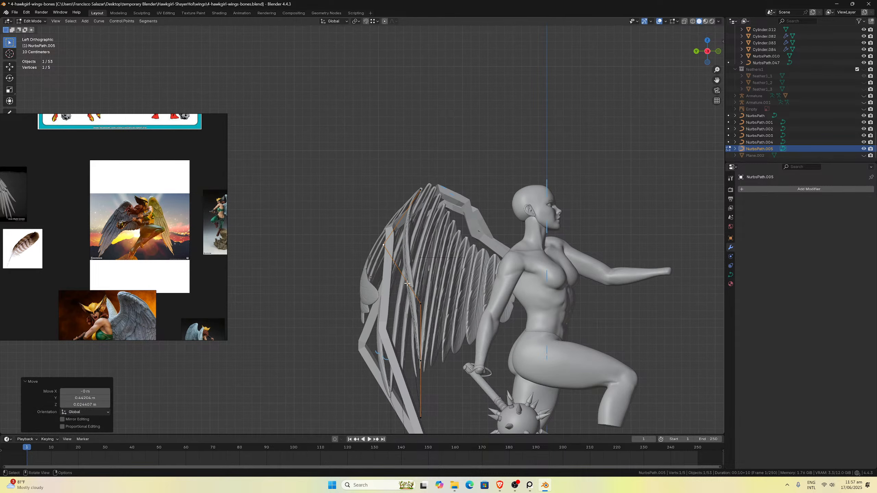
pyautogui.press('g')
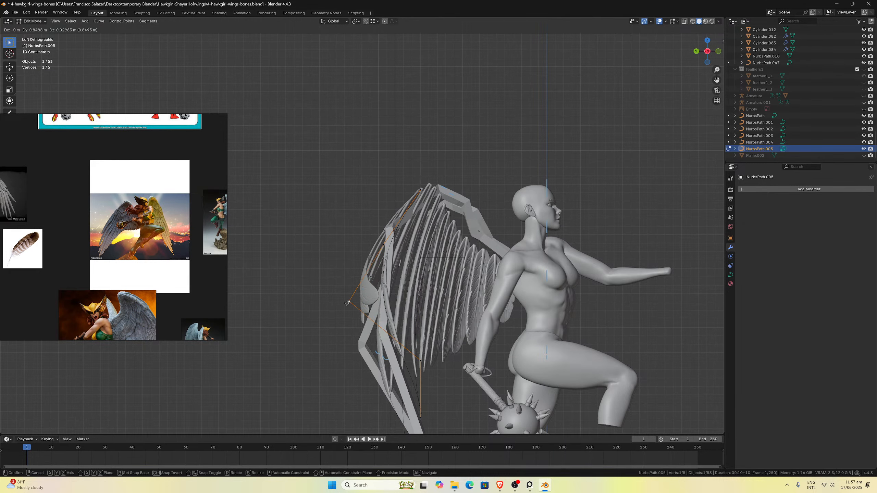
pyautogui.click(331, 301)
# Move the path's fourth control point about 0.44 m along Y and pull the third about -0.21 m along Y.
pyautogui.scroll(-1, 370, 324)
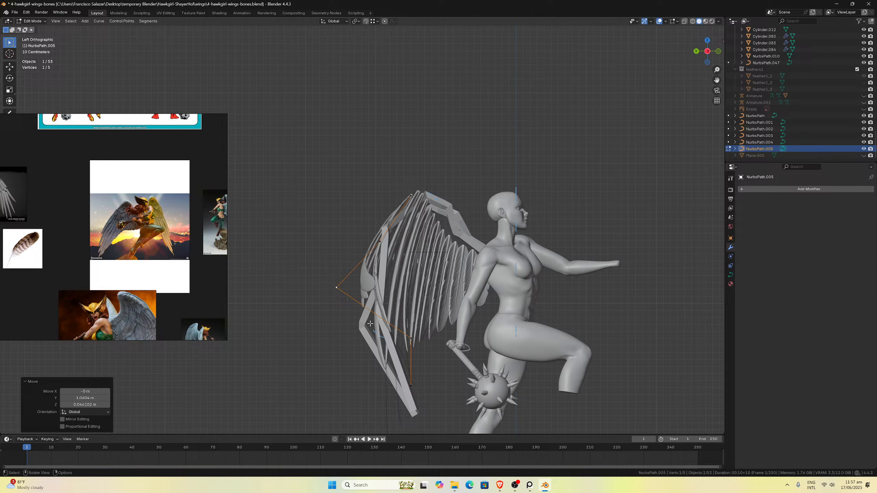
pyautogui.click(411, 339)
pyautogui.press('g')
pyautogui.click(366, 301)
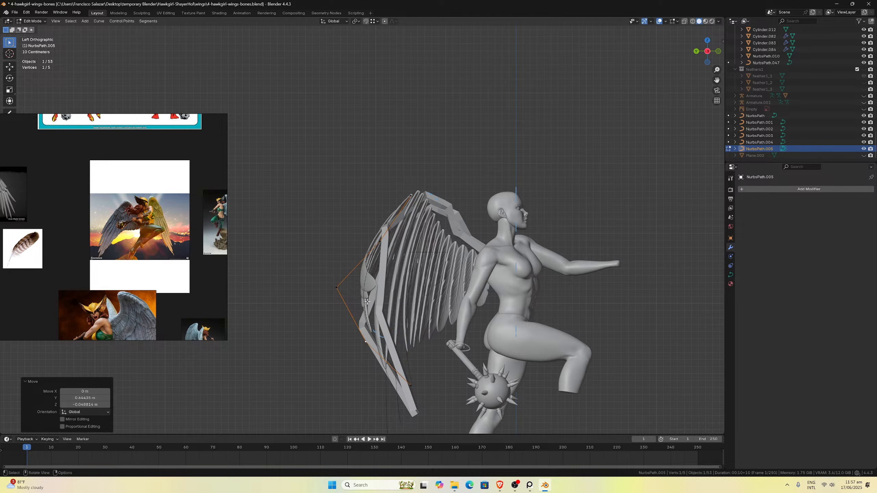
pyautogui.press('g')
pyautogui.click(355, 289)
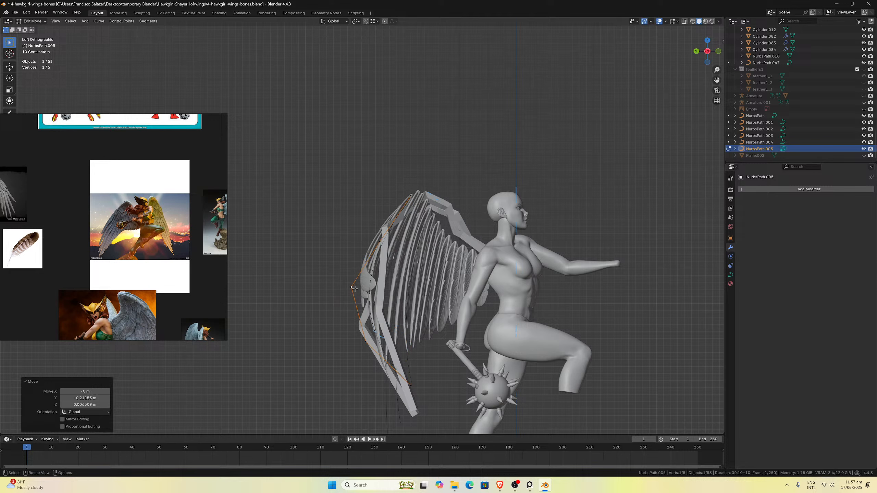
# Move the path's lower end point about 0.29 m along Y and -0.06 m along Z, and pull the third point about -0.065 m along Y.
pyautogui.click(412, 394)
pyautogui.press('g')
pyautogui.click(391, 392)
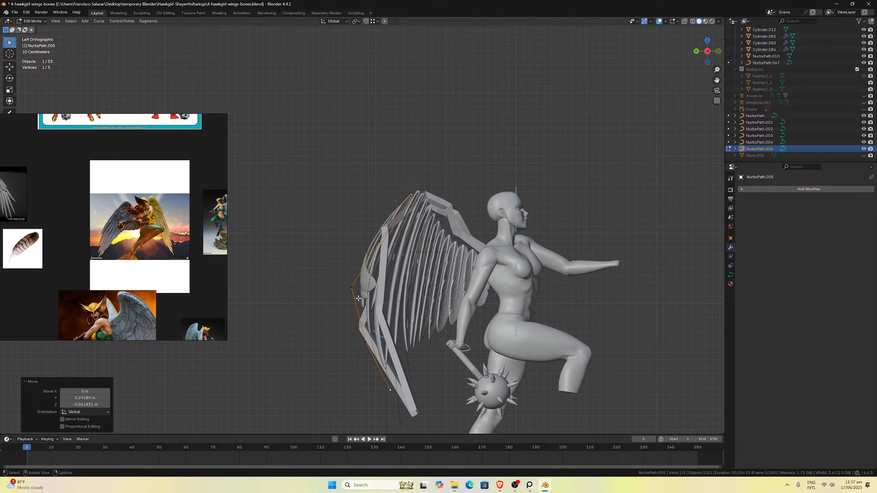
pyautogui.click(352, 289)
pyautogui.press('g')
pyautogui.click(356, 290)
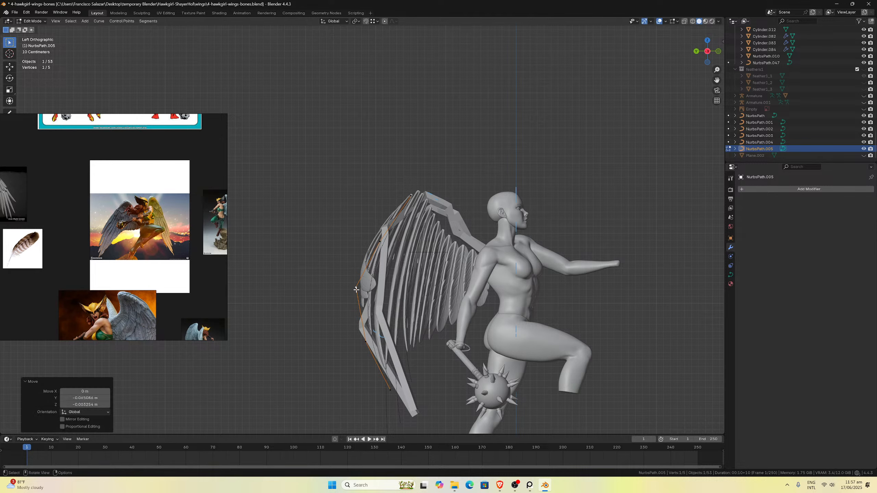
# Bend the path in front view, moving its second point about 0.2 m along X and its third about 0.09 m along X and -0.13 m along Z.
pyautogui.press('KP_1')
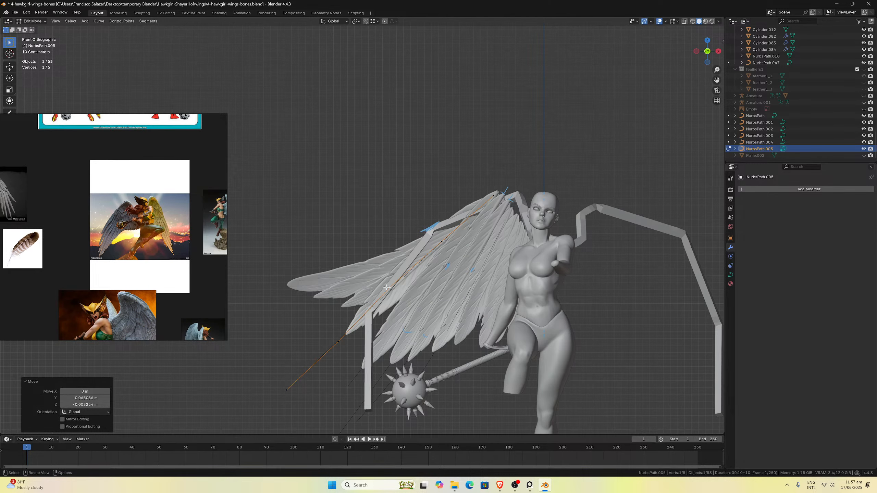
pyautogui.scroll(1, 387, 287)
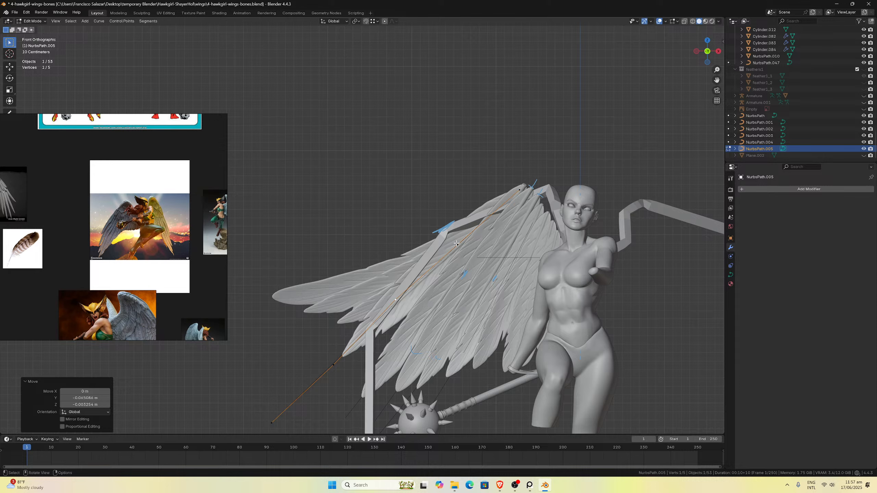
pyautogui.click(459, 244)
pyautogui.press('g')
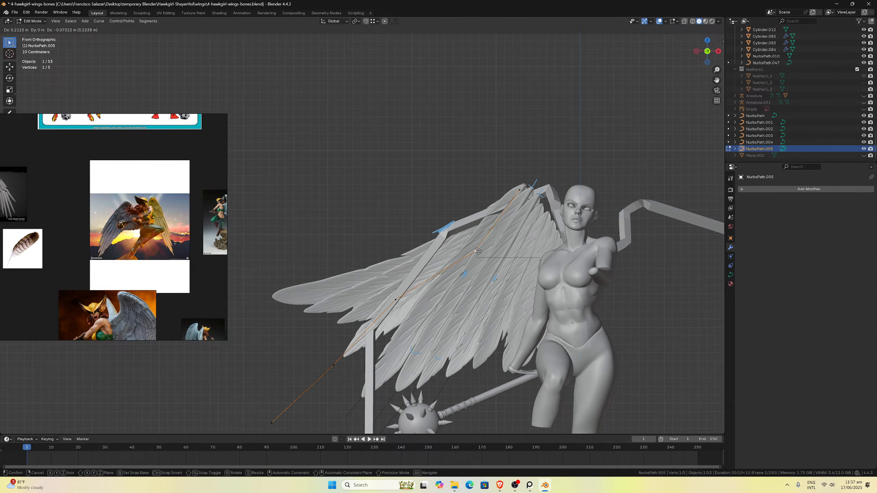
pyautogui.click(475, 251)
pyautogui.click(398, 296)
pyautogui.press('g')
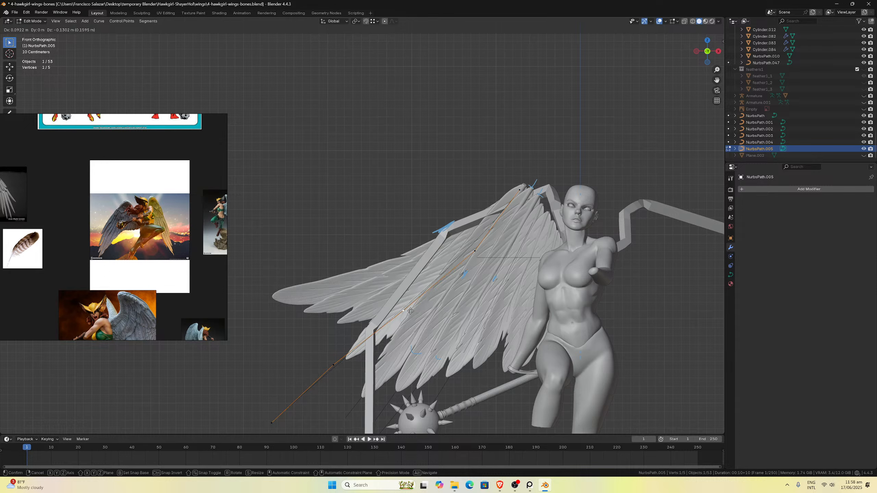
pyautogui.click(411, 311)
# Nudge the path's second point about -0.05 m along X in front view and lower its fourth point about 0.13 m along Z.
pyautogui.click(475, 251)
pyautogui.press('g')
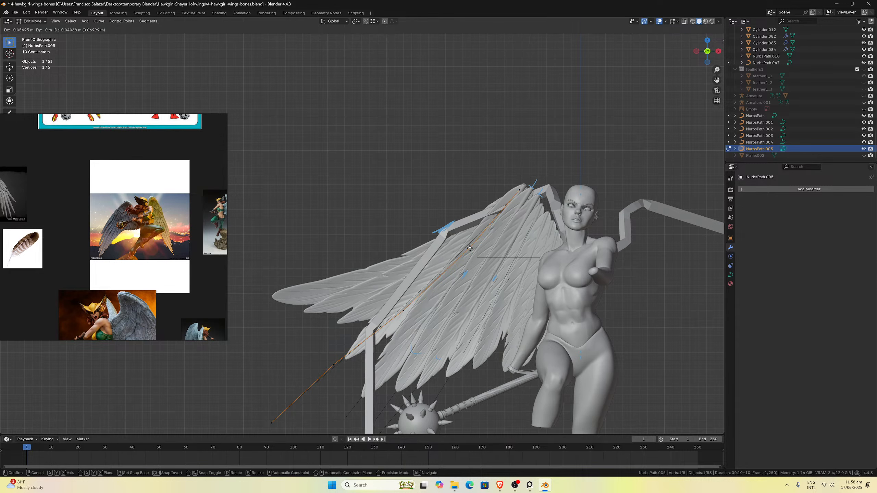
pyautogui.click(471, 248)
pyautogui.click(406, 311)
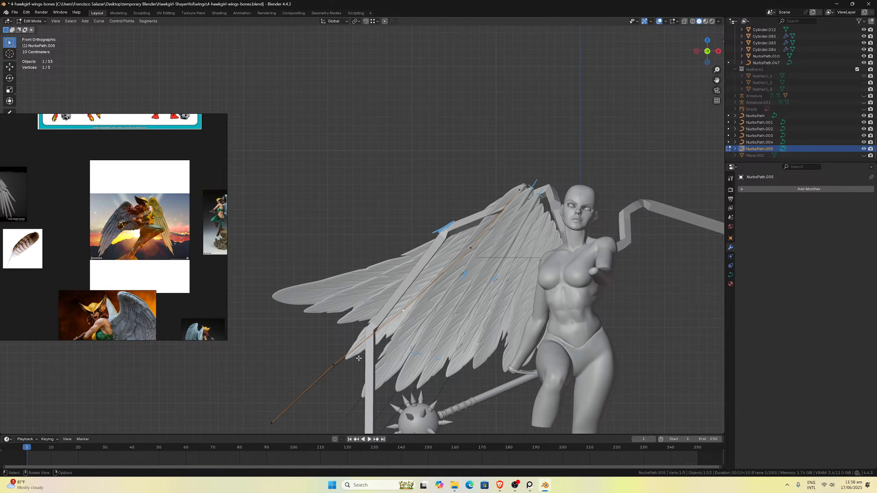
pyautogui.scroll(-2, 355, 357)
pyautogui.press('g')
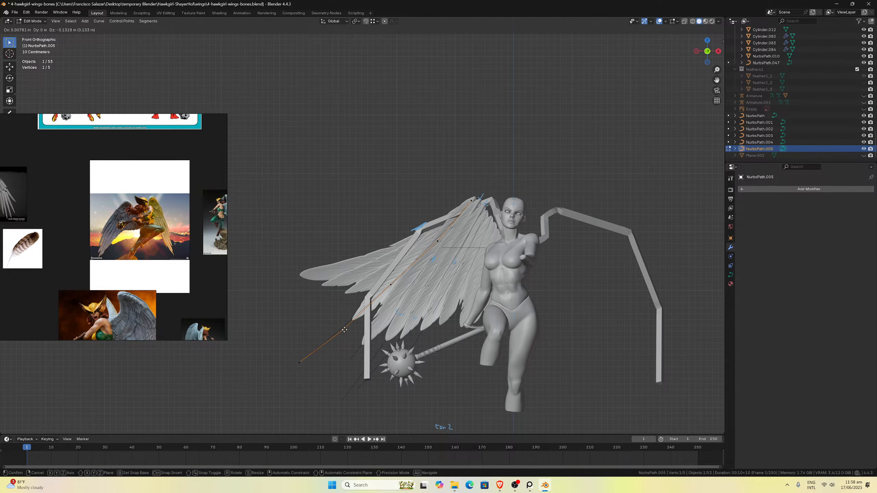
pyautogui.click(344, 330)
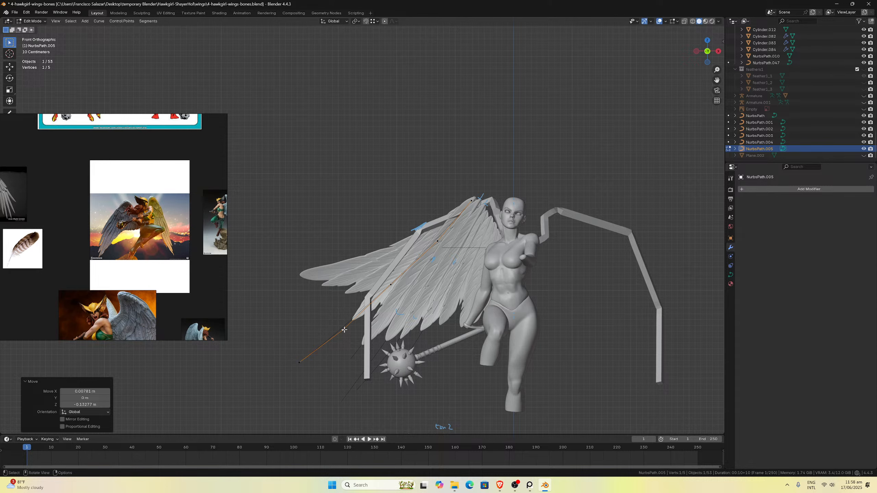
# Separate the lowest linked feather of the outer feather mesh Cube.021 into its own object.
pyautogui.scroll(1, 355, 336)
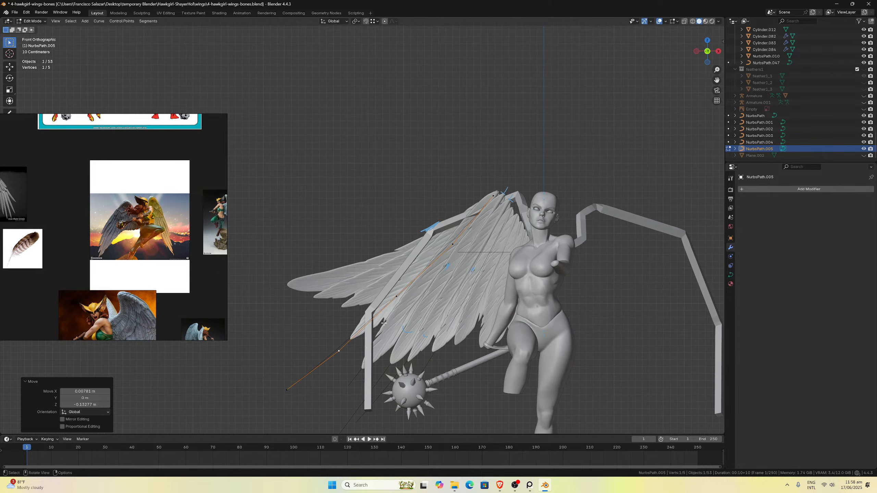
pyautogui.press('ctrl+KP_1')
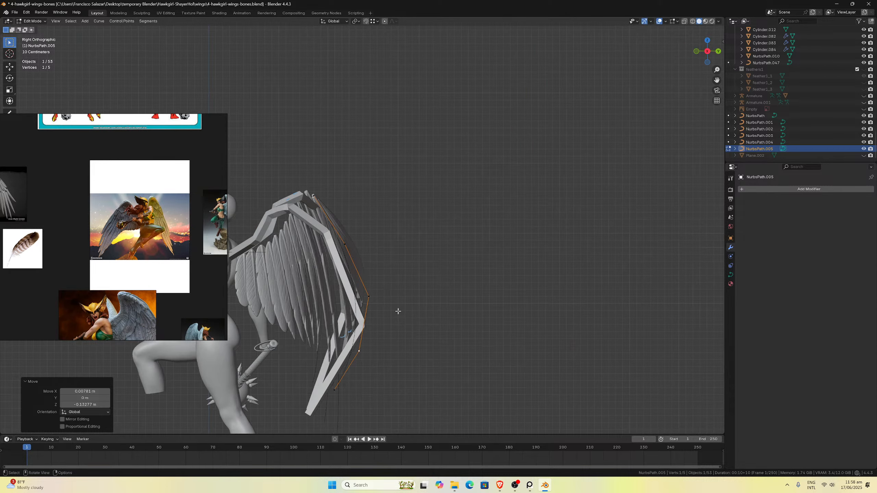
pyautogui.press('ctrl+KP_3')
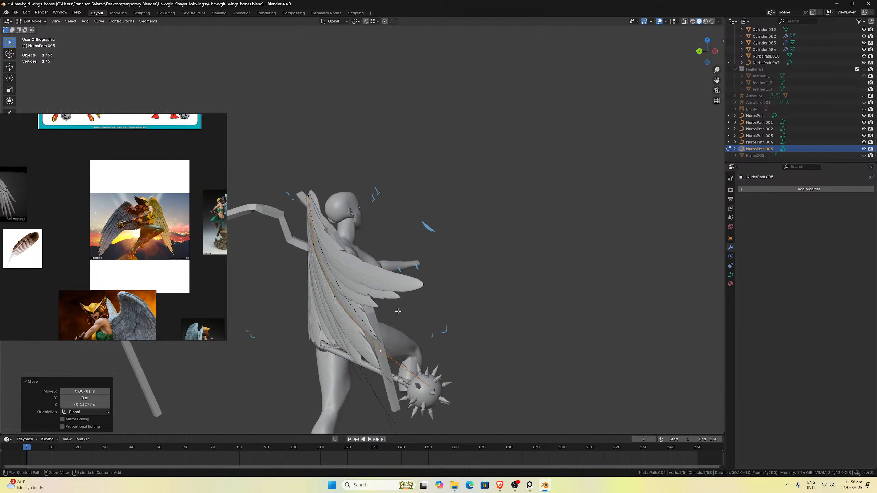
pyautogui.scroll(3, 398, 312)
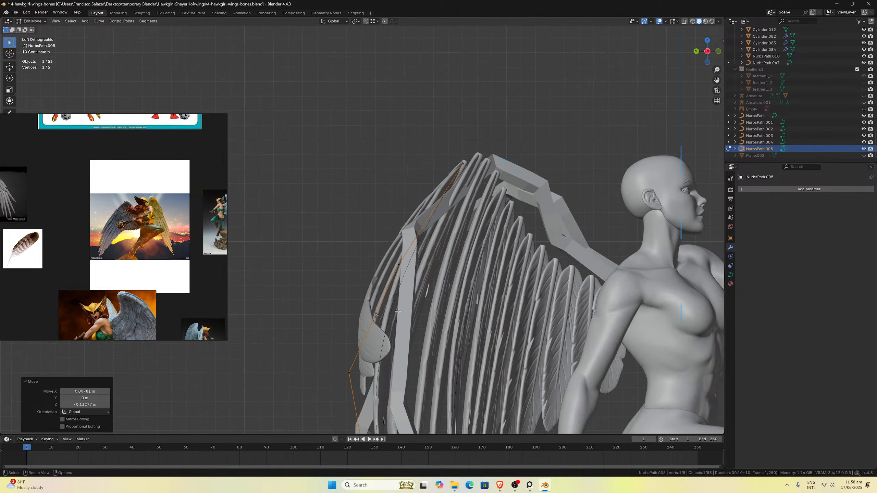
pyautogui.moveTo(397, 266); pyautogui.dragTo(353, 263, button='middle')
pyautogui.press('Tab')
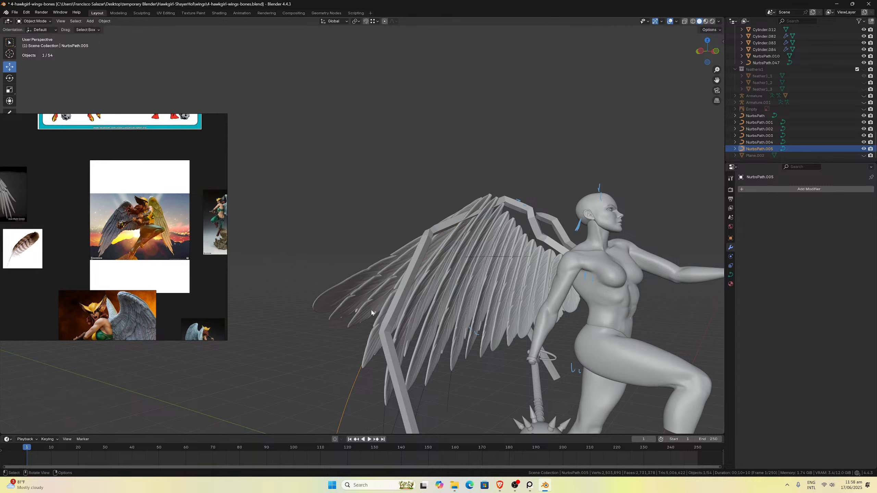
pyautogui.click(371, 310)
pyautogui.press('Tab')
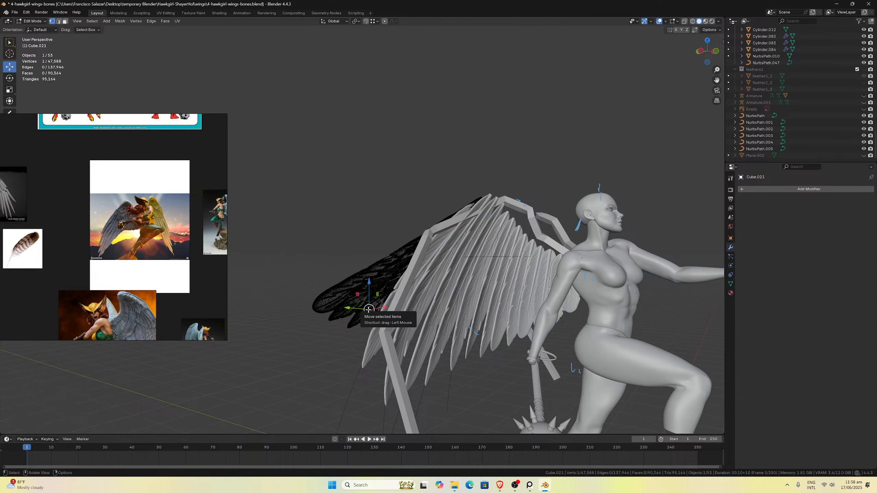
pyautogui.press('l')
pyautogui.press('p')
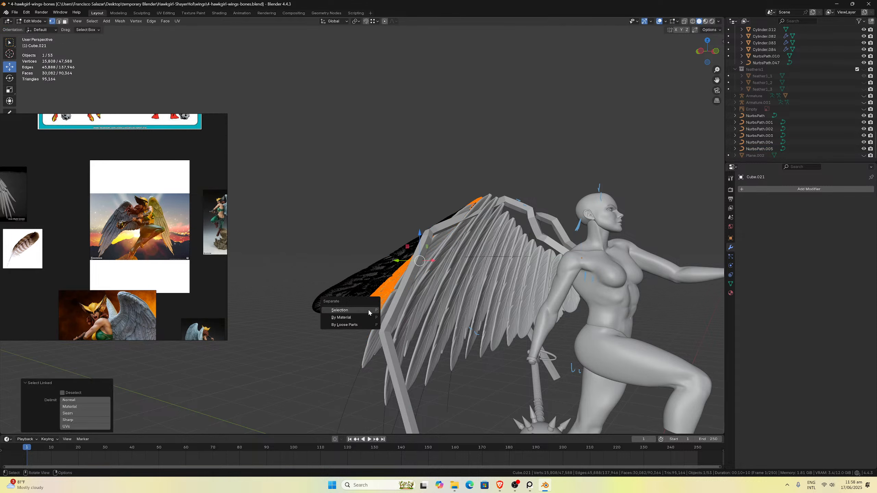
pyautogui.click(368, 310)
pyautogui.press('Tab')
# Temporarily hide the separated feather to view the NurbsPath.005 curve from the front, and reveal it again.
pyautogui.click(368, 313)
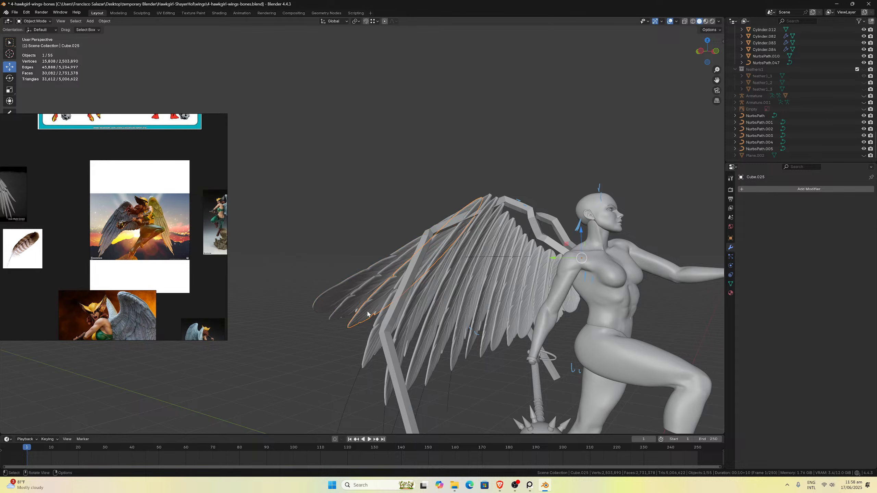
pyautogui.press('h')
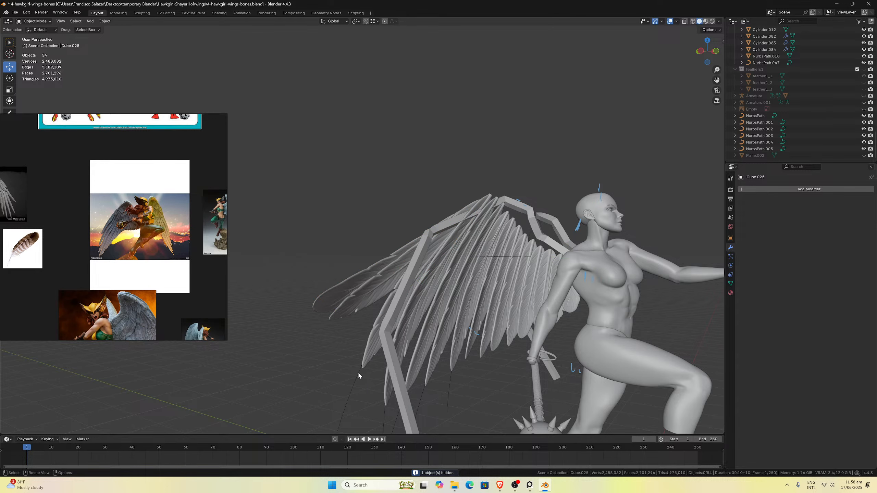
pyautogui.click(358, 373)
pyautogui.press('KP_1')
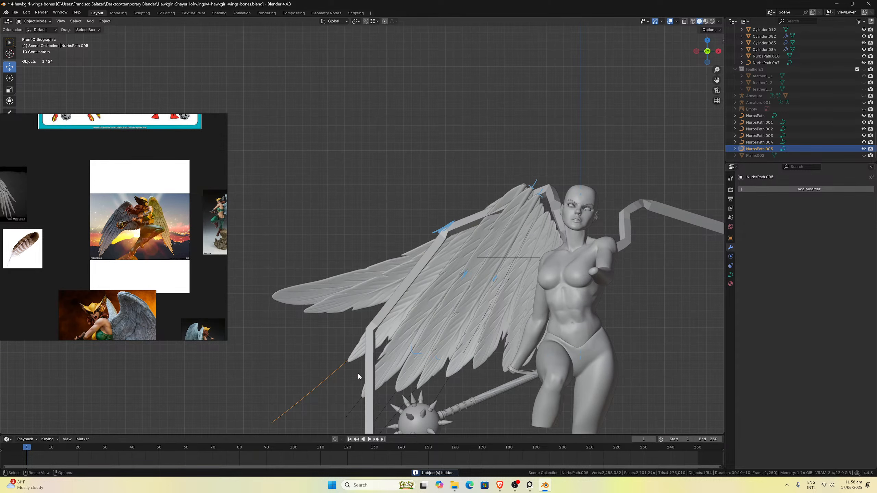
pyautogui.hotkey('alt', 'a')
pyautogui.hotkey('alt', 'h')
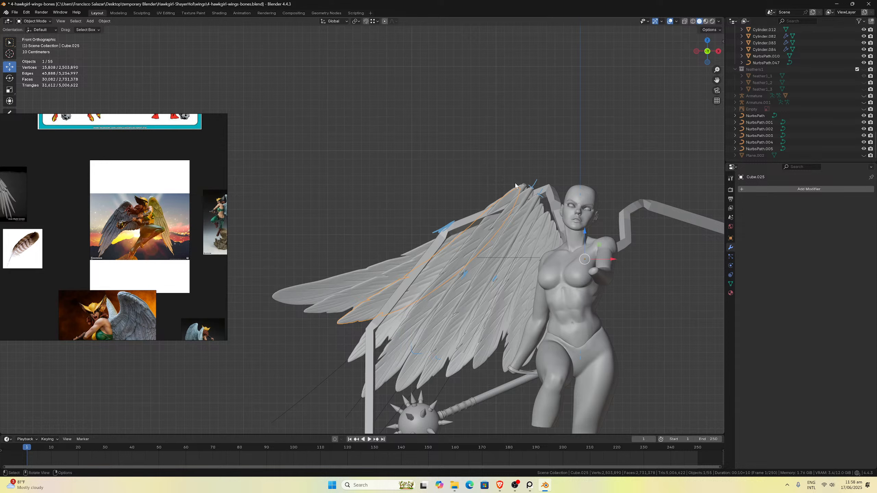
# Clear the old annotation marks near the feather roots and draw a cross at the separated feather's root in the left view.
pyautogui.press('d')
pyautogui.hotkey('ctrl', 'z')
pyautogui.hotkey('ctrl', 'z')
pyautogui.hotkey('ctrl', 'z')
pyautogui.press('KP_3')
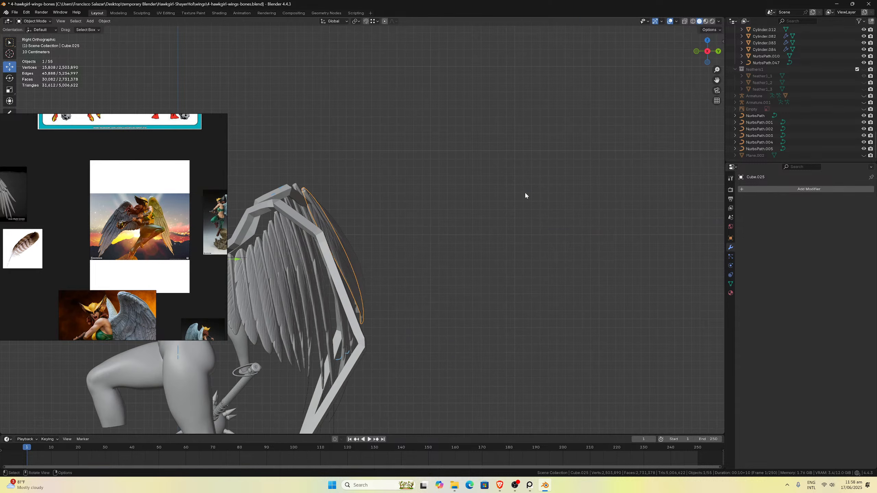
pyautogui.press('KP_1')
pyautogui.press('ctrl+KP_3')
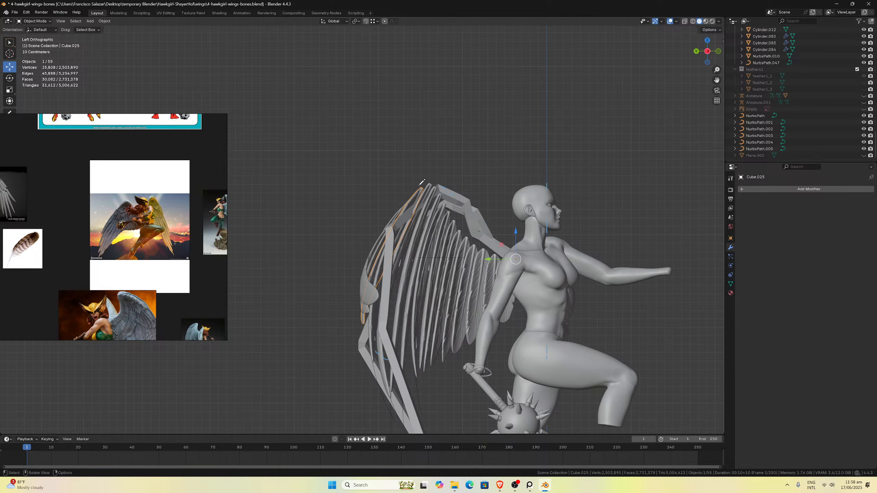
pyautogui.moveTo(422, 182); pyautogui.dragTo(428, 186)
pyautogui.press('Escape')
# Compare the upper end of the NurbsPath.005 curve with the annotated feather root in the front view.
pyautogui.scroll(1, 436, 204)
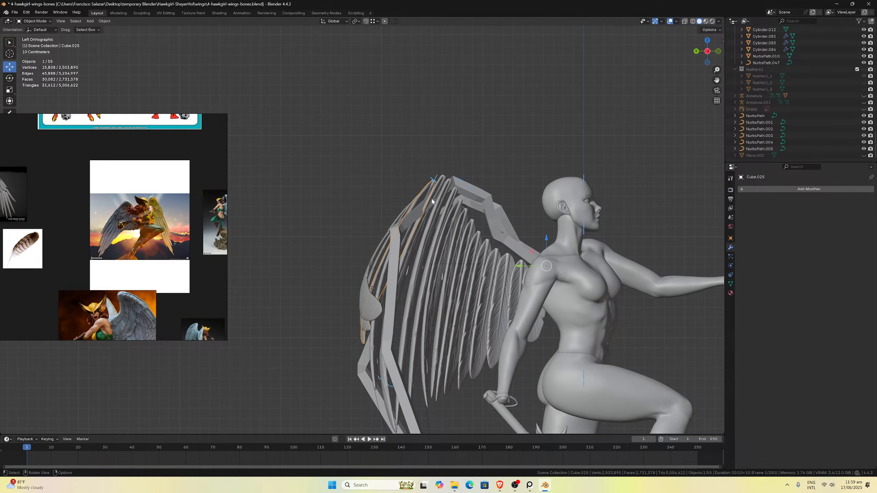
pyautogui.click(441, 185)
pyautogui.press('KP_1')
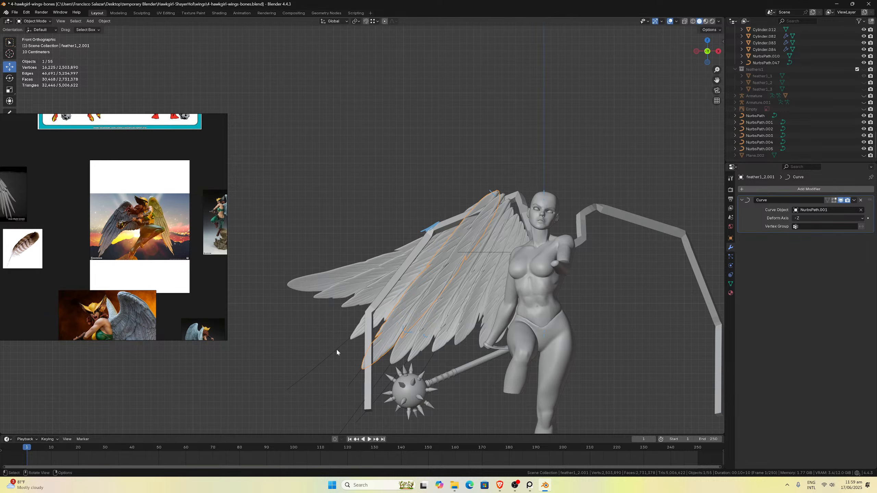
pyautogui.click(336, 353)
pyautogui.press('Tab')
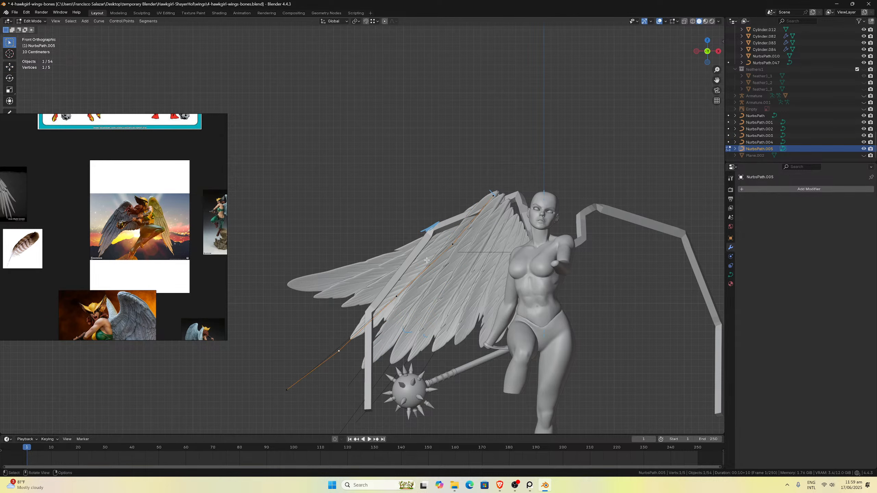
pyautogui.scroll(2, 497, 228)
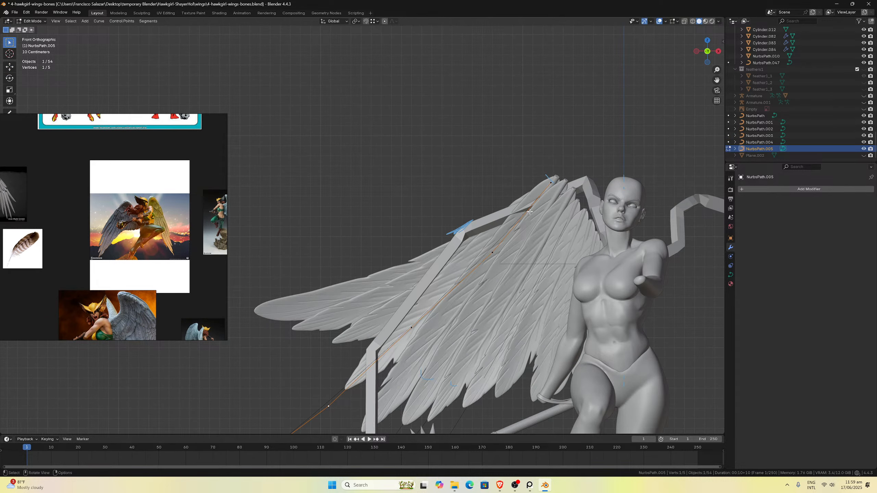
pyautogui.press('Tab')
# Select the separated feather Cube.025 and annotate its root position in the front view.
pyautogui.click(452, 273)
pyautogui.click(452, 273)
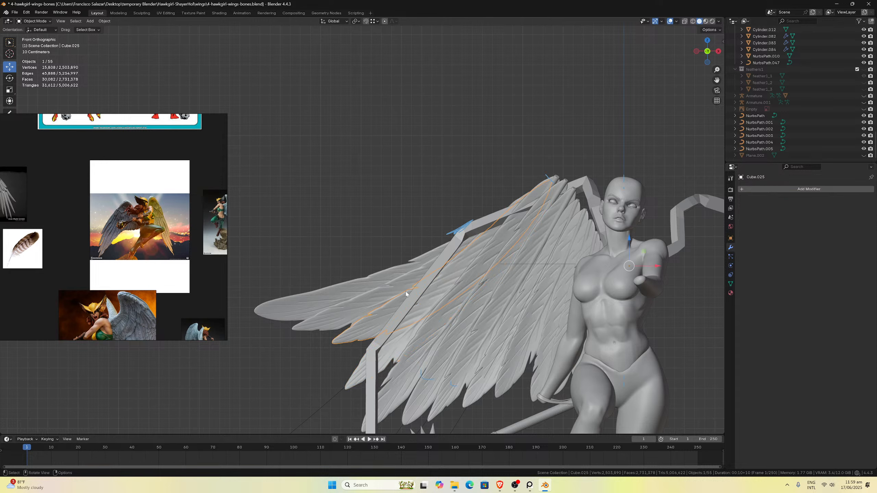
pyautogui.press('Tab')
pyautogui.press('Tab')
pyautogui.press('d')
pyautogui.press('Escape')
pyautogui.press('Tab')
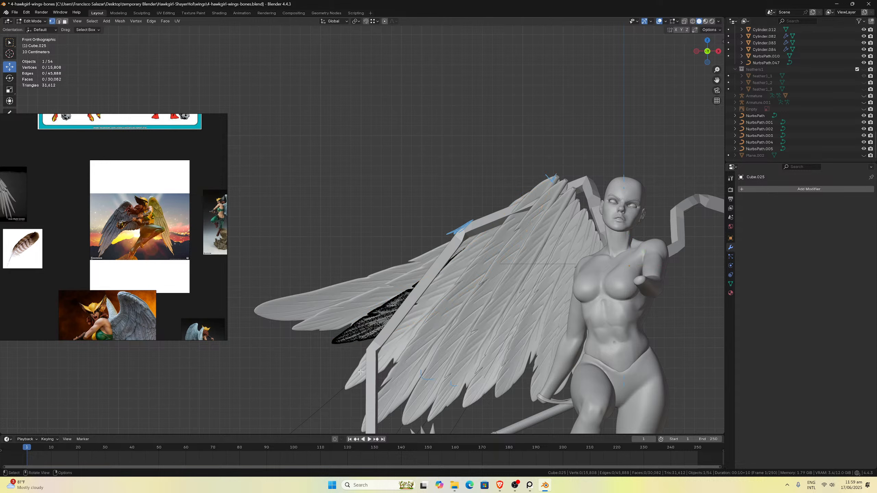
pyautogui.press('Tab')
# Move all points of the NurbsPath.005 curve to the annotated root, about 0.0045 m in X and 0.0158 m in Z.
pyautogui.click(340, 392)
pyautogui.press('Tab')
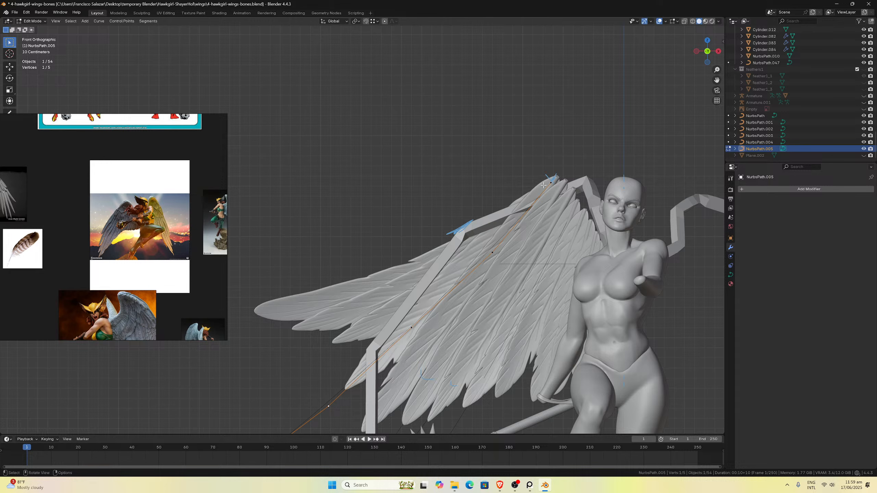
pyautogui.press('a')
pyautogui.press('g')
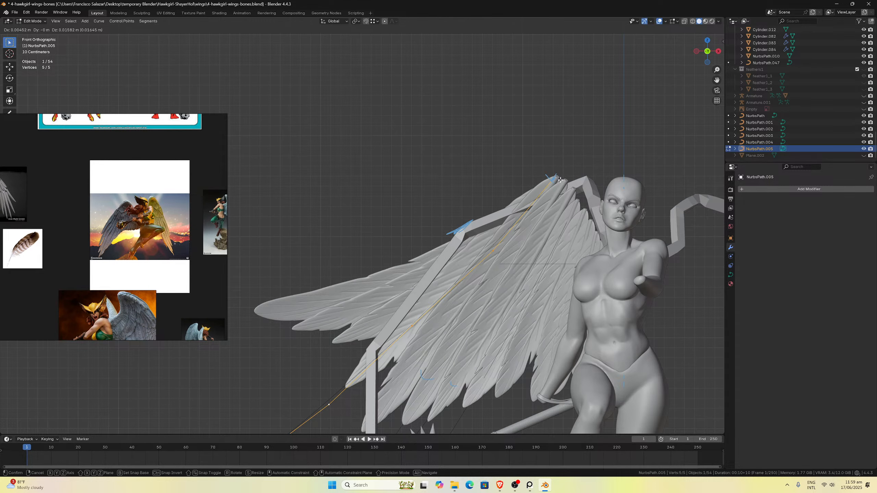
pyautogui.click(560, 180)
pyautogui.moveTo(560, 180); pyautogui.dragTo(560, 179, button='middle')
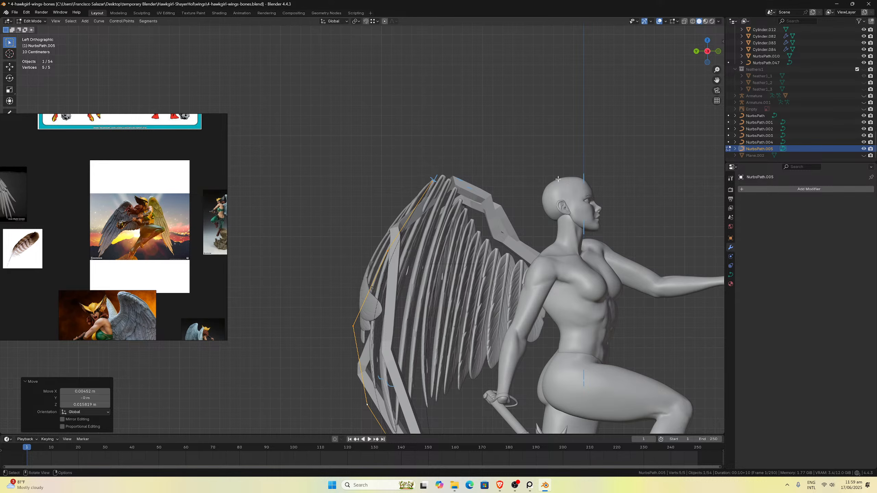
pyautogui.press('Tab')
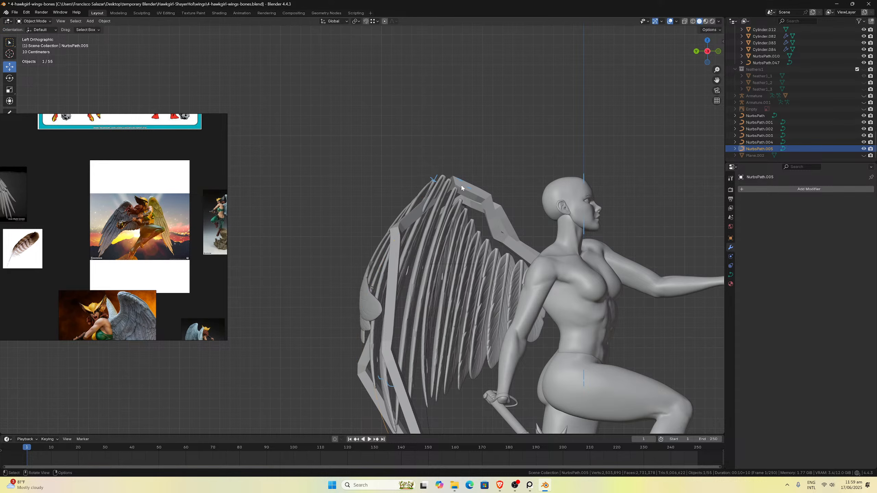
# Try to lengthen the feather1_1.001 mesh by scaling it about 1.25 along X from its own centre.
pyautogui.moveTo(480, 187); pyautogui.dragTo(401, 178, button='middle')
pyautogui.press('KP_1')
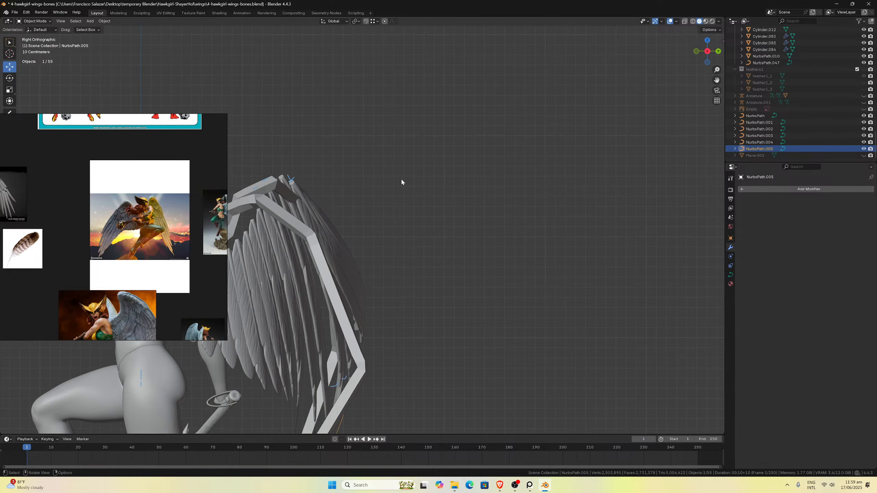
pyautogui.scroll(-4, 410, 235)
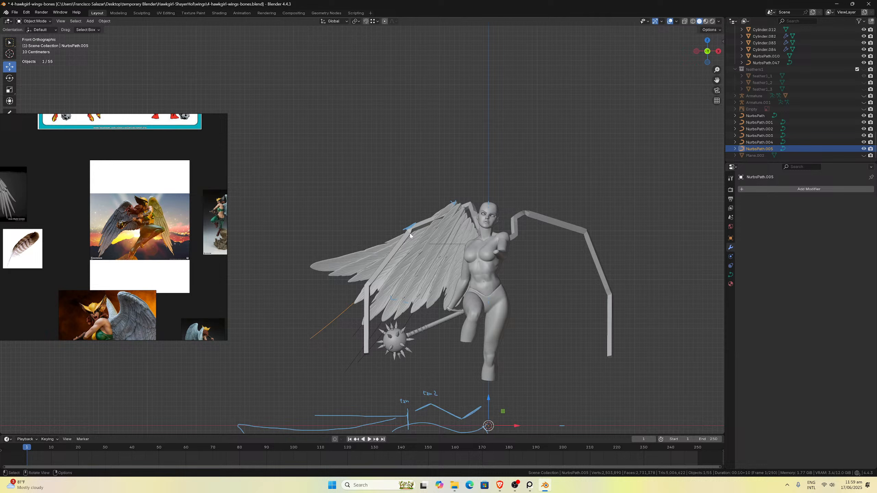
pyautogui.click(361, 301)
pyautogui.scroll(-2, 368, 310)
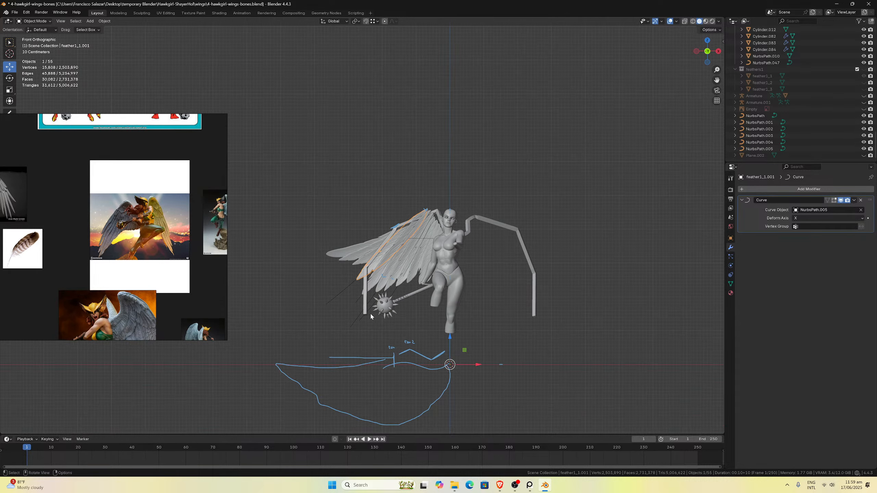
pyautogui.scroll(1, 376, 310)
pyautogui.press('Tab')
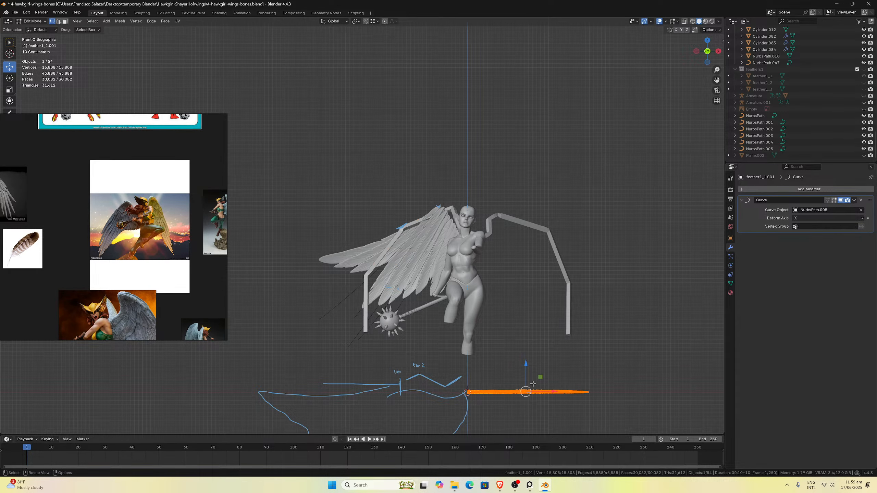
pyautogui.press('s')
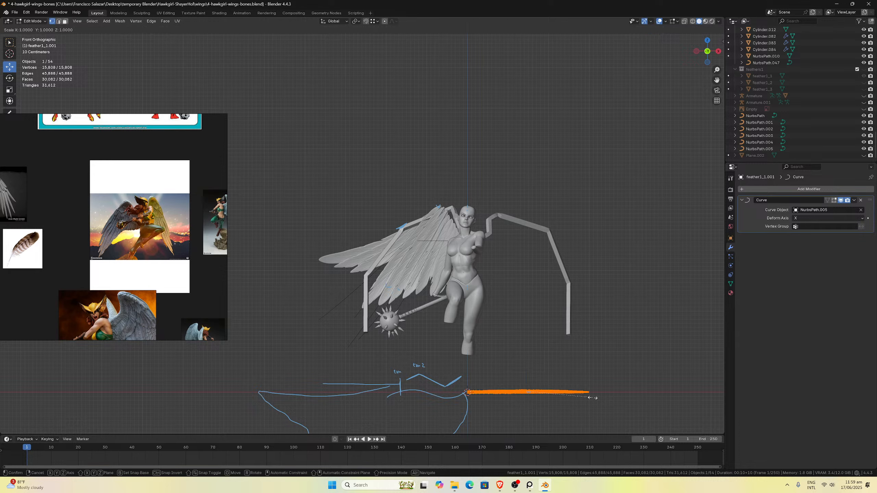
pyautogui.press('x')
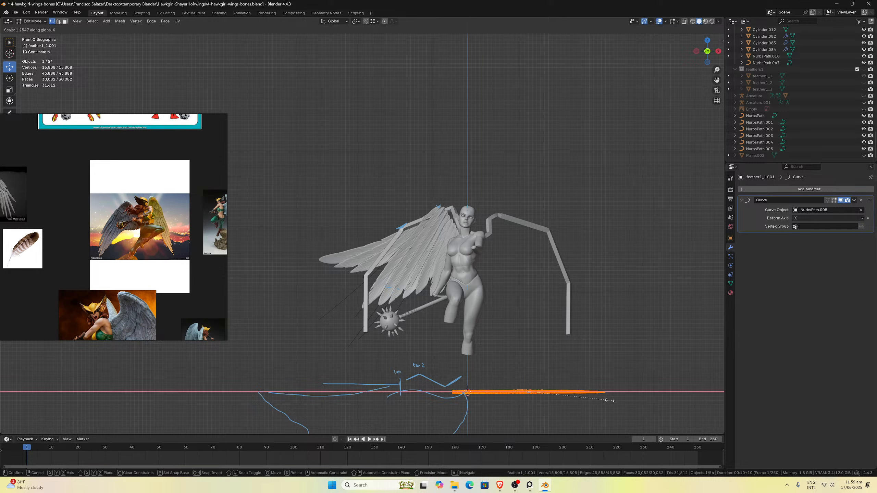
pyautogui.click(610, 401)
pyautogui.press('Tab')
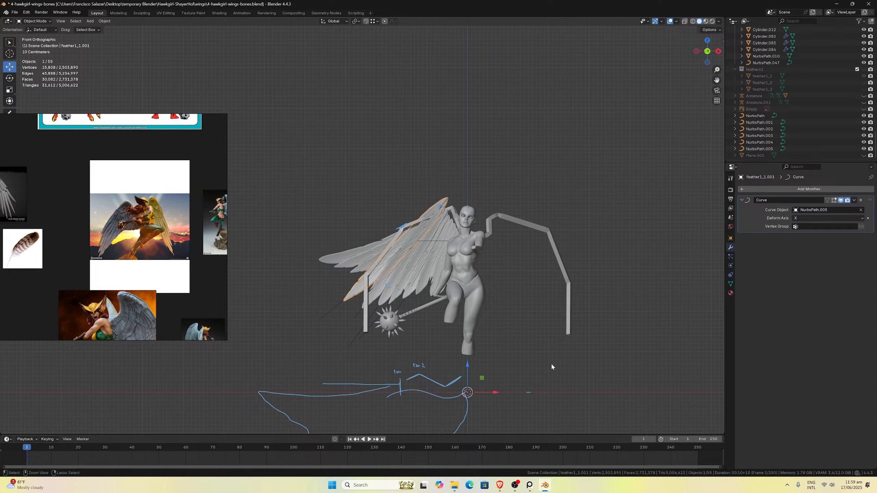
# Set the transform pivot to the 3D Cursor and scale the feather1_1.001 mesh about 1.13 along X.
pyautogui.press('Tab')
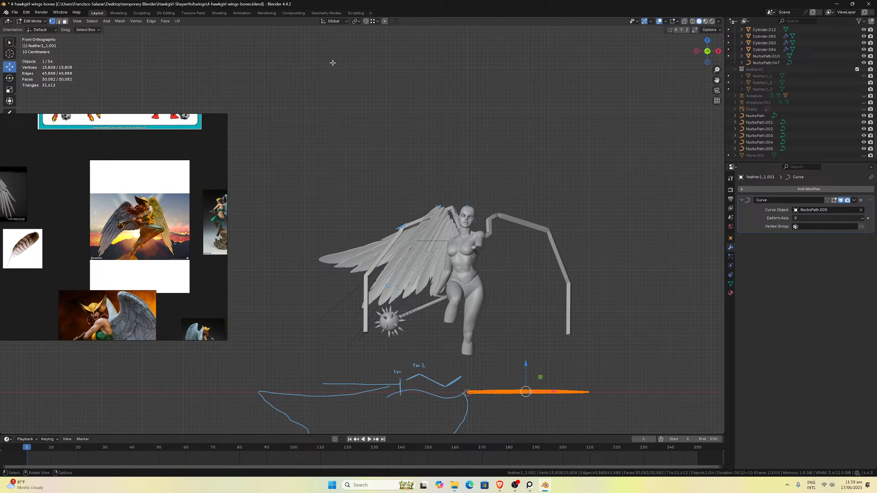
pyautogui.click(356, 22)
pyautogui.click(370, 46)
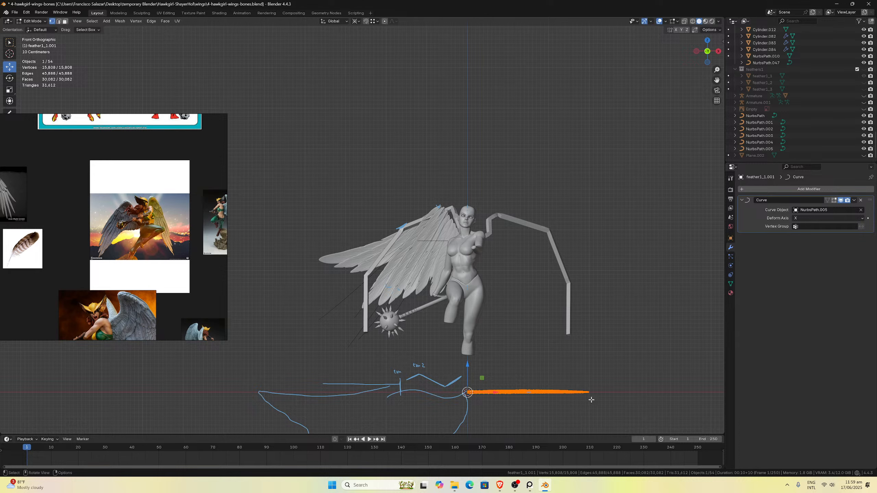
pyautogui.press('s')
pyautogui.press('x')
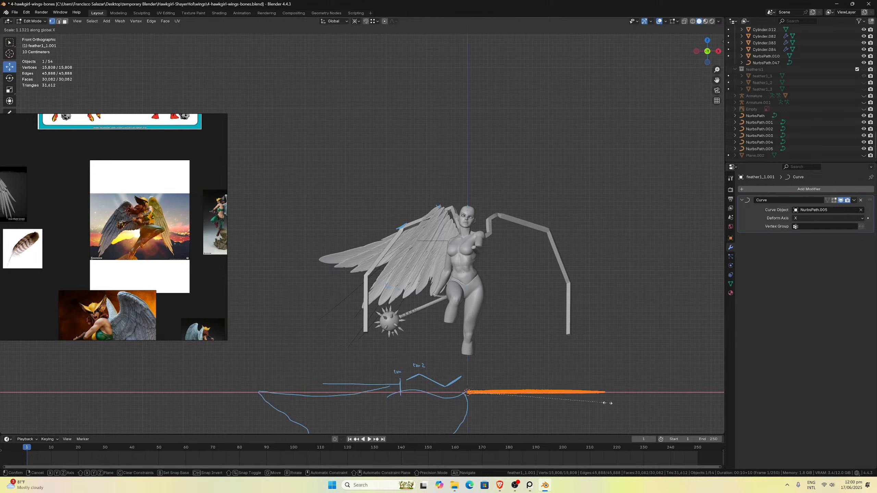
pyautogui.click(608, 403)
pyautogui.press('Tab')
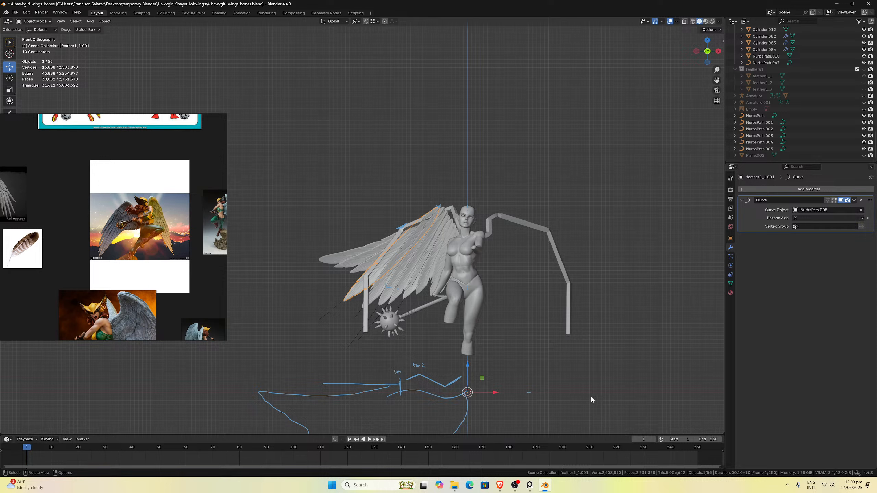
pyautogui.press('Tab')
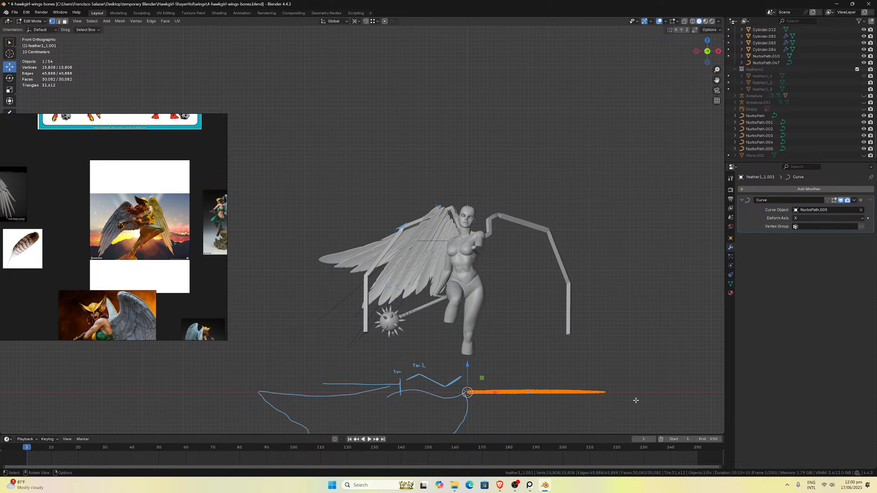
# Scale the feather1_1.001 mesh by about 1.05 along X from the 3D Cursor and save the file.
pyautogui.press('s')
pyautogui.press('x')
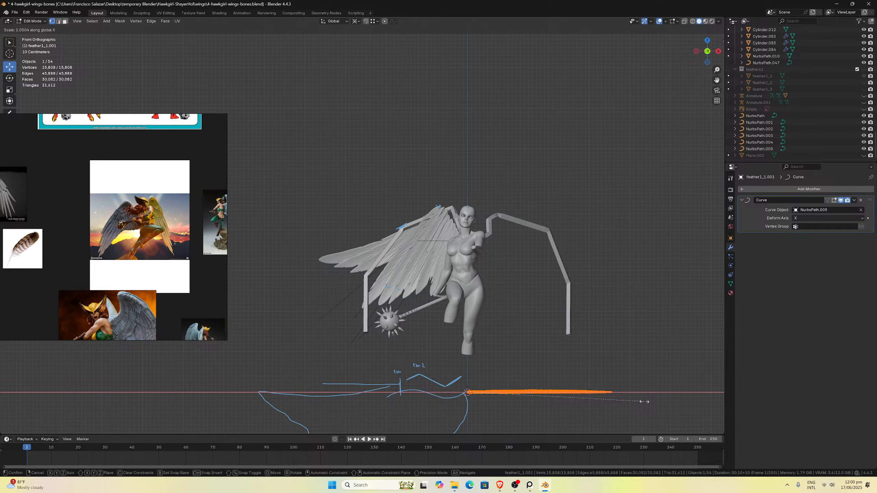
pyautogui.click(645, 402)
pyautogui.press('Tab')
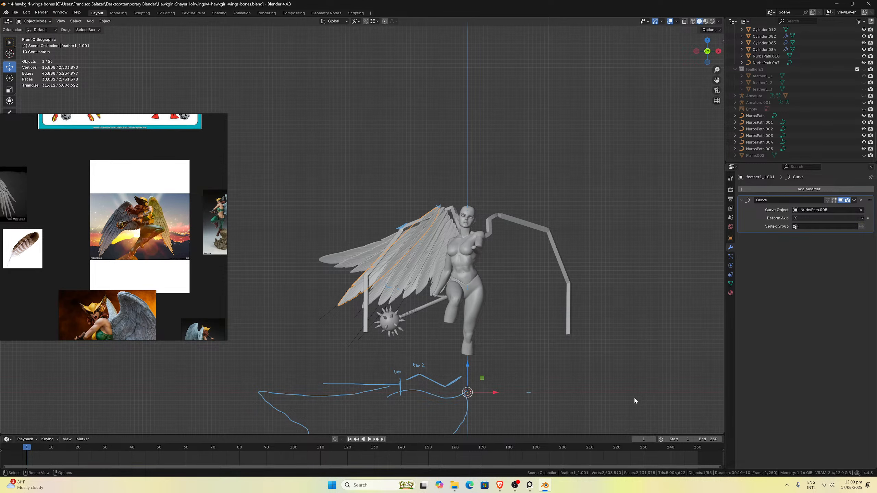
pyautogui.scroll(2, 456, 278)
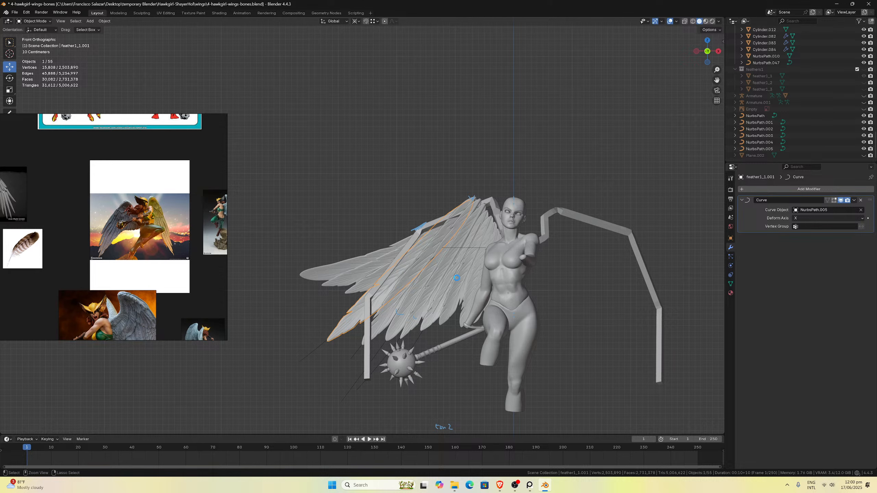
pyautogui.hotkey('ctrl', 's')
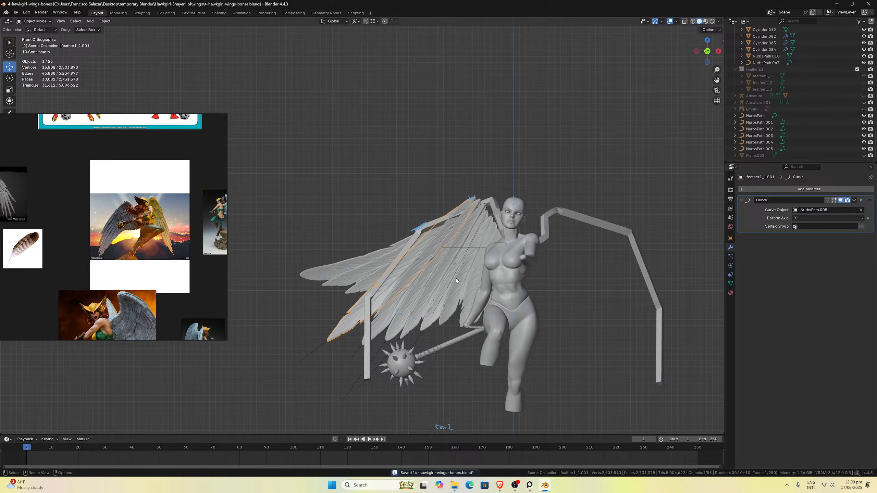
# Delete the old outer feather Cube.025 from the wing.
pyautogui.scroll(2, 388, 294)
pyautogui.click(377, 301)
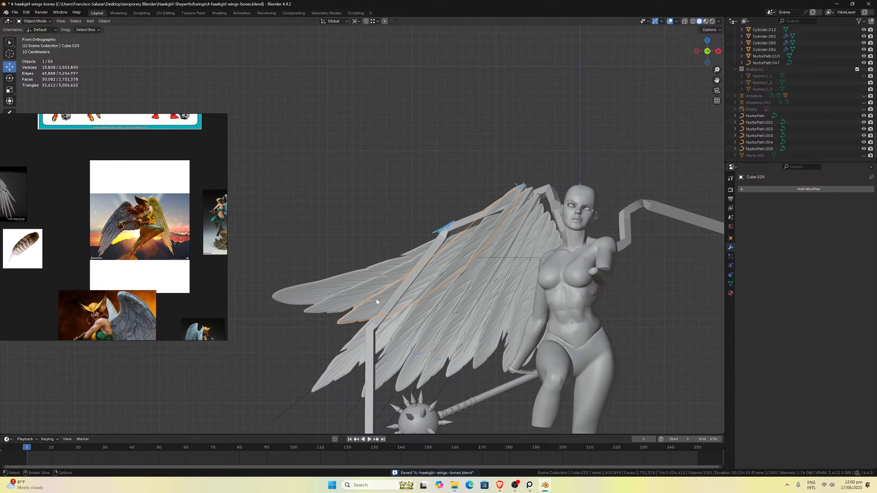
pyautogui.press('x')
pyautogui.click(376, 301)
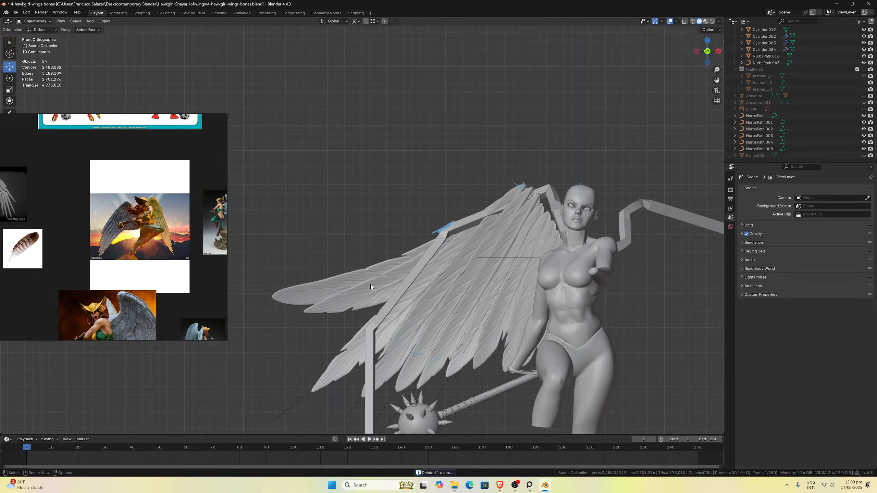
pyautogui.scroll(-3, 370, 287)
pyautogui.scroll(2, 364, 293)
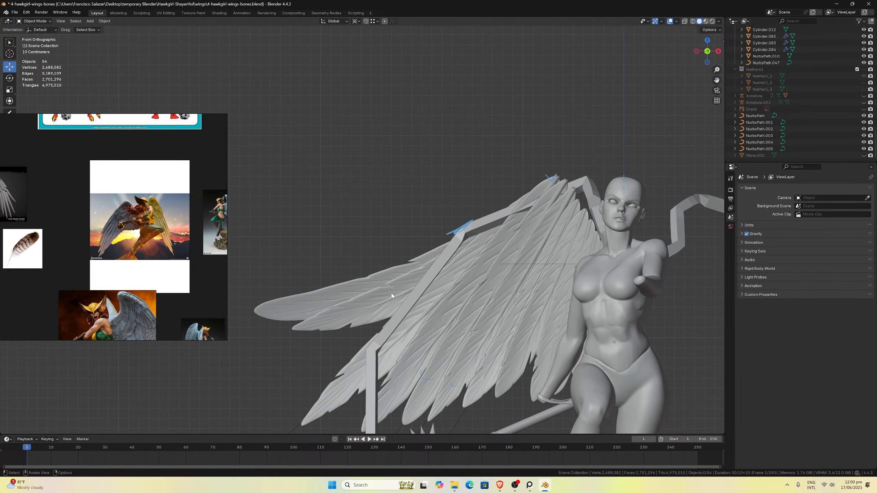
# Move the four lower control points of the NurbsPath.001 curve by about -0.075 m along Y.
pyautogui.moveTo(392, 293); pyautogui.dragTo(536, 285, button='middle')
pyautogui.scroll(-4, 534, 313)
pyautogui.scroll(-3, 514, 290)
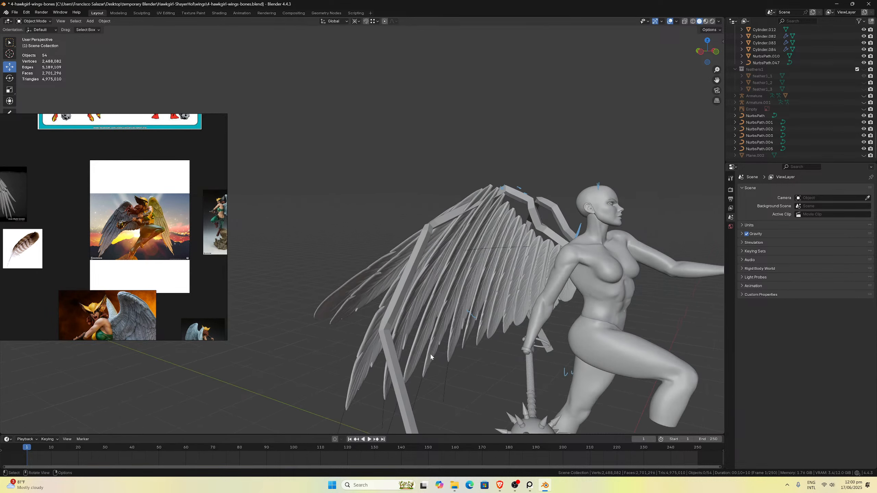
pyautogui.click(378, 383)
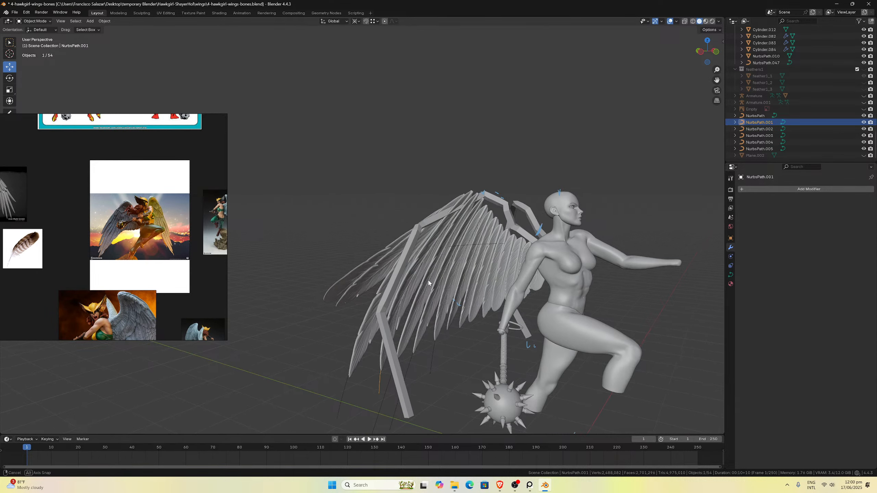
pyautogui.moveTo(427, 284); pyautogui.dragTo(435, 283, button='middle')
pyautogui.press('Tab')
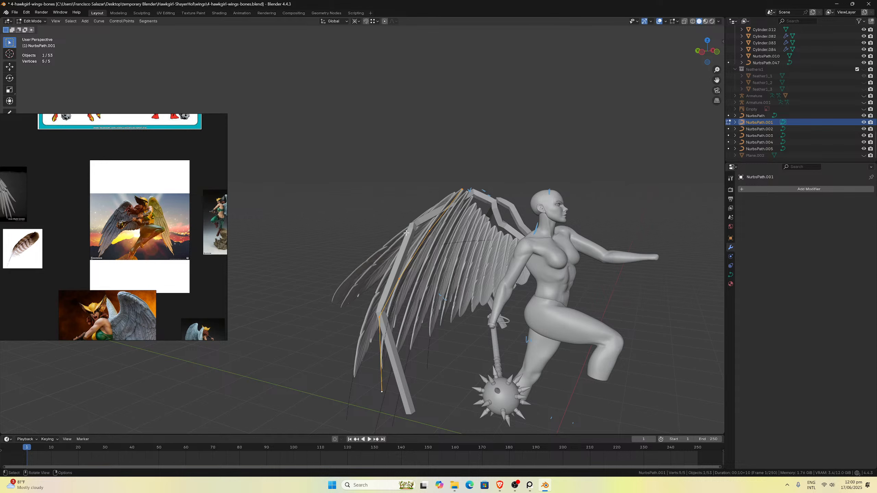
pyautogui.moveTo(338, 224); pyautogui.dragTo(468, 413)
pyautogui.press('g')
pyautogui.press('y')
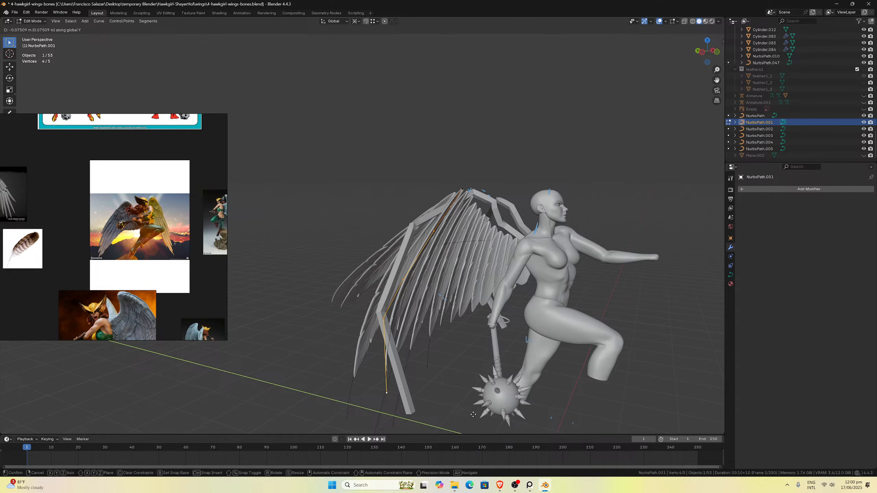
pyautogui.click(474, 414)
pyautogui.moveTo(473, 415); pyautogui.dragTo(435, 398, button='middle')
pyautogui.press('Tab')
# Move all points of the NurbsPath.004 curve by about -0.02 m along Y.
pyautogui.click(387, 386)
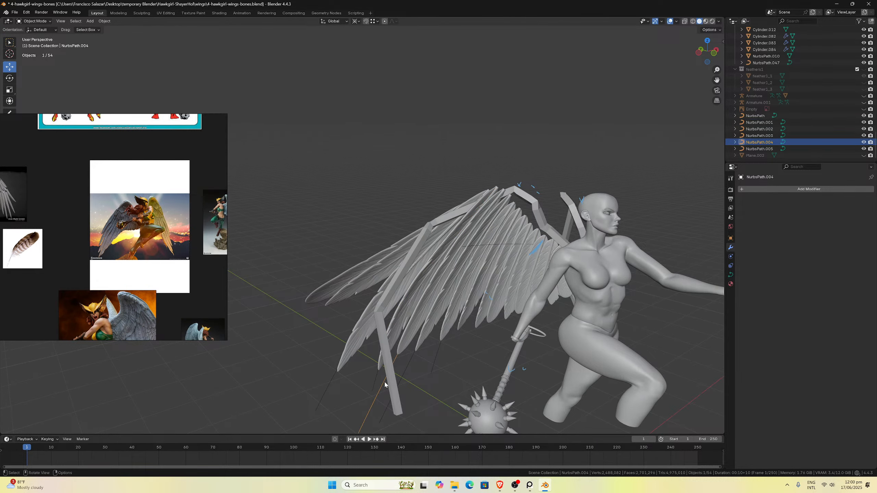
pyautogui.press('Tab')
pyautogui.moveTo(424, 331); pyautogui.dragTo(434, 296, button='middle')
pyautogui.scroll(3, 434, 296)
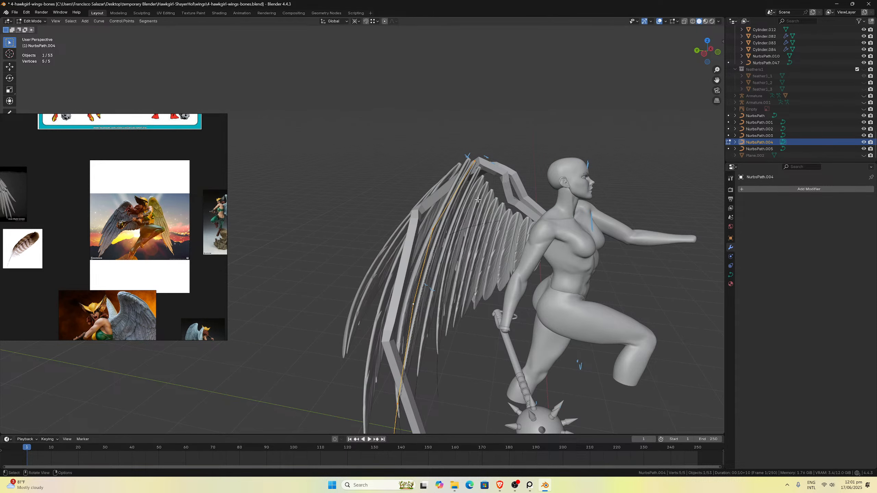
pyautogui.press('g')
pyautogui.press('y')
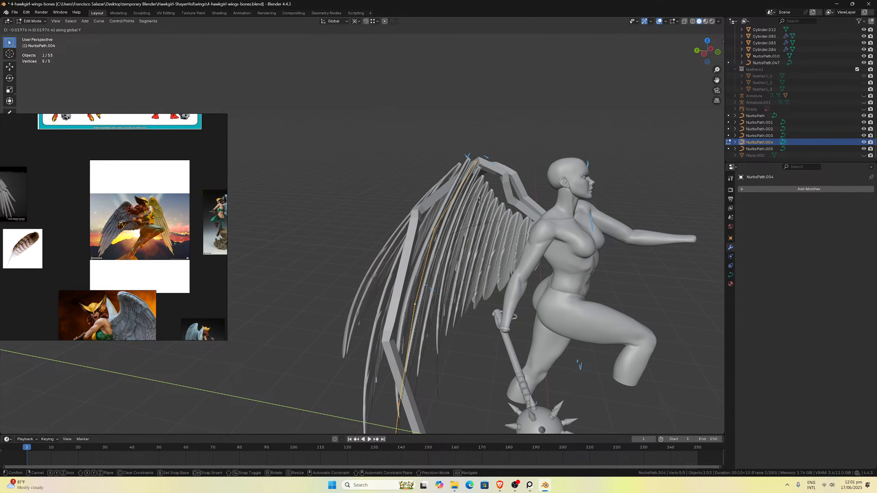
pyautogui.click(480, 201)
pyautogui.moveTo(480, 200); pyautogui.dragTo(395, 385, button='middle')
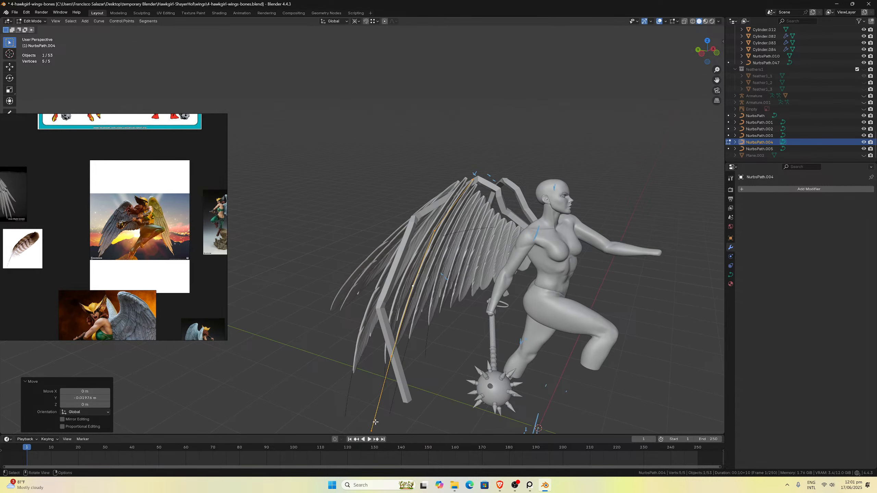
# Shift the fourth control point of NurbsPath.004 toward negative Y and its tip point by about -0.145 m along Y.
pyautogui.click(388, 360)
pyautogui.press('g')
pyautogui.press('y')
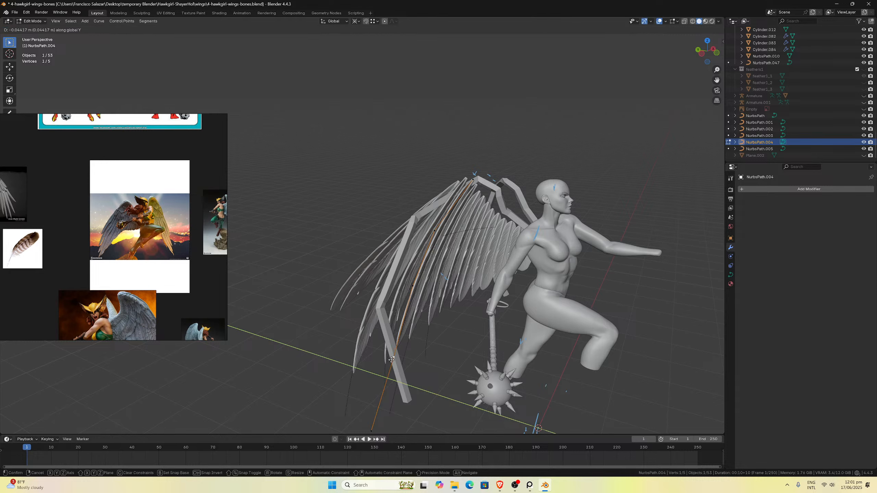
pyautogui.click(384, 390)
pyautogui.press('g')
pyautogui.press('y')
pyautogui.click(382, 433)
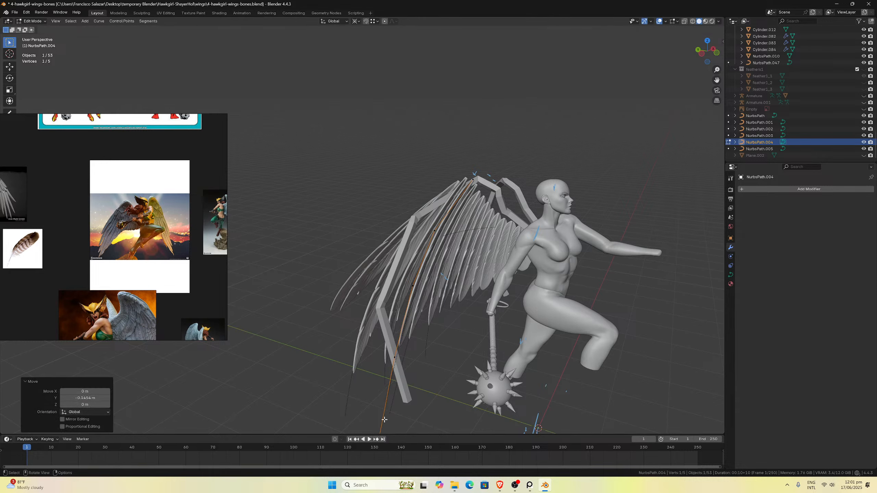
# Move the middle control point of NurbsPath.004 by about 0.081 m along Y and finish editing the curve.
pyautogui.click(419, 286)
pyautogui.press('g')
pyautogui.press('y')
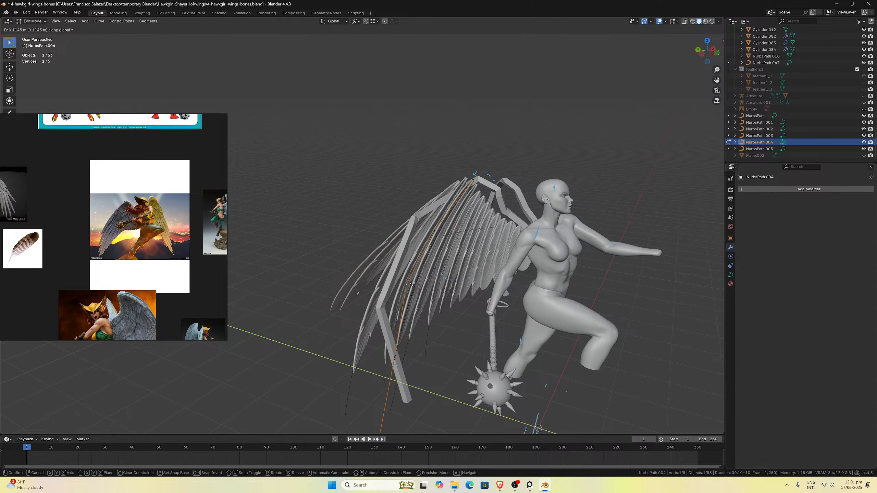
pyautogui.click(414, 285)
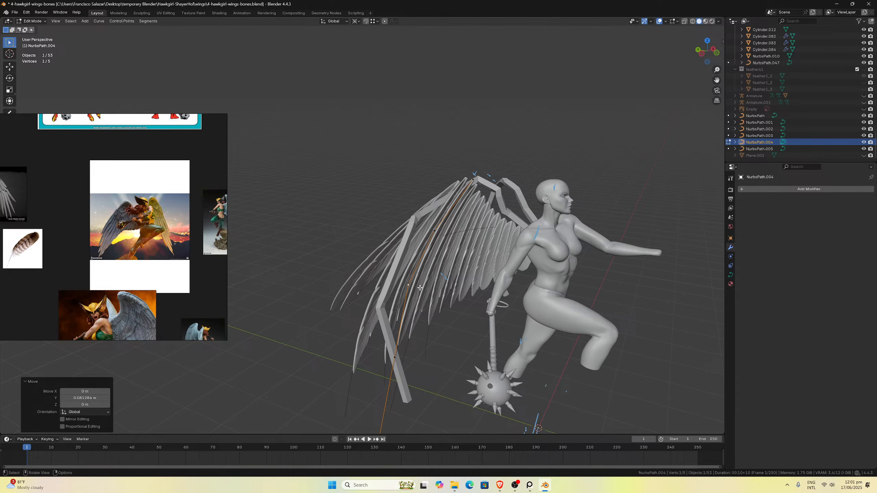
pyautogui.press('Tab')
# Shift the fourth control point and the tip point of the NurbsPath.003 curve toward negative Y.
pyautogui.click(418, 313)
pyautogui.click(413, 330)
pyautogui.press('Tab')
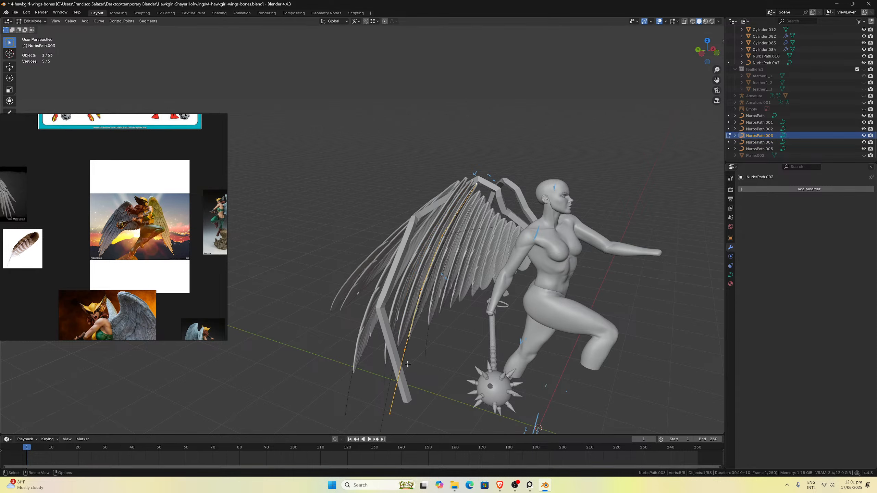
pyautogui.click(406, 350)
pyautogui.press('g')
pyautogui.press('y')
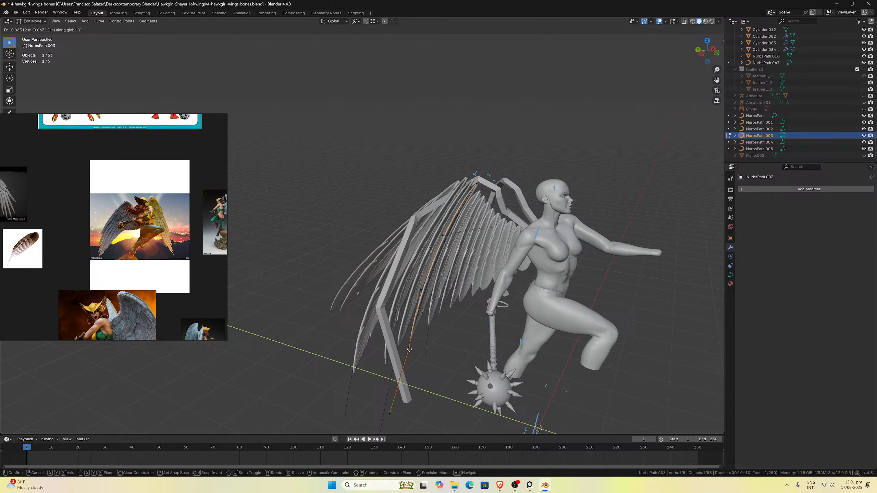
pyautogui.click(412, 351)
pyautogui.click(394, 412)
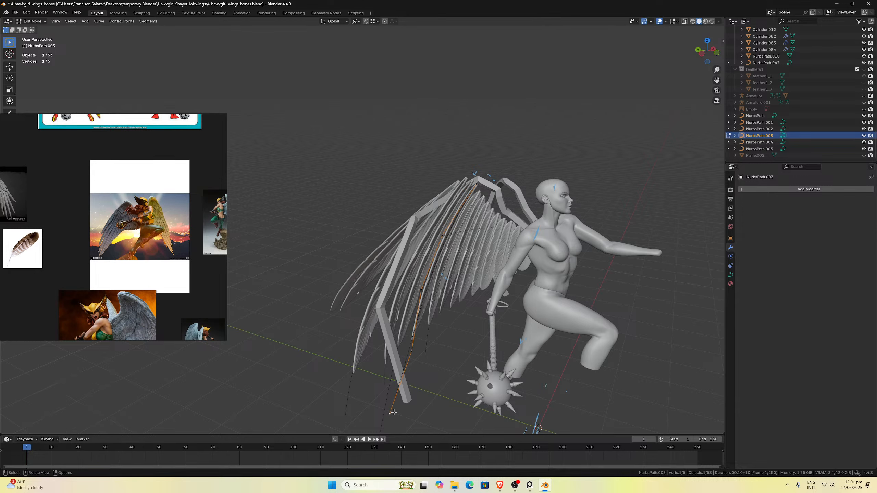
pyautogui.press('g')
pyautogui.press('y')
pyautogui.click(402, 407)
# Move the middle control point of NurbsPath.003 by about 0.044 m along Y and finish editing the curve.
pyautogui.click(421, 290)
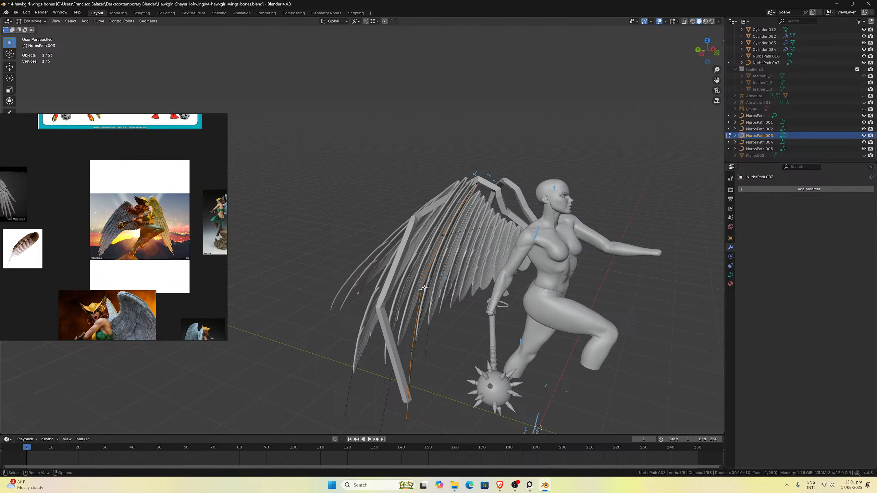
pyautogui.press('g')
pyautogui.press('y')
pyautogui.click(430, 288)
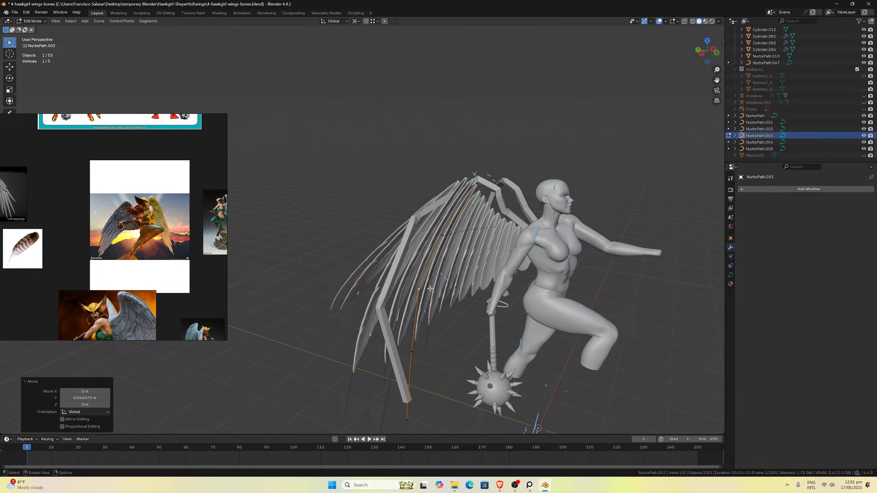
pyautogui.press('Tab')
# Set the transform pivot to Median Point and tilt all points of the NurbsPath.005 curve by about -12.6°.
pyautogui.click(347, 382)
pyautogui.moveTo(346, 381); pyautogui.dragTo(375, 365, button='middle')
pyautogui.press('Tab')
pyautogui.scroll(-1, 377, 365)
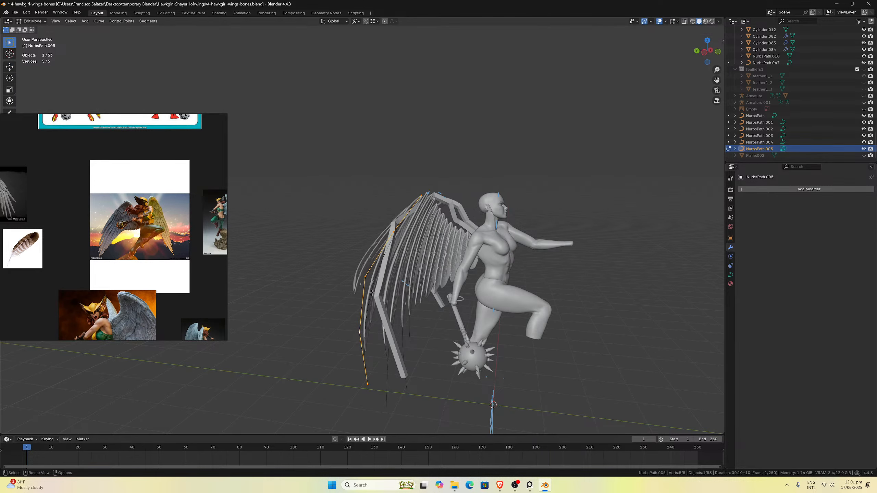
pyautogui.moveTo(359, 250); pyautogui.dragTo(340, 247, button='middle')
pyautogui.scroll(5, 341, 247)
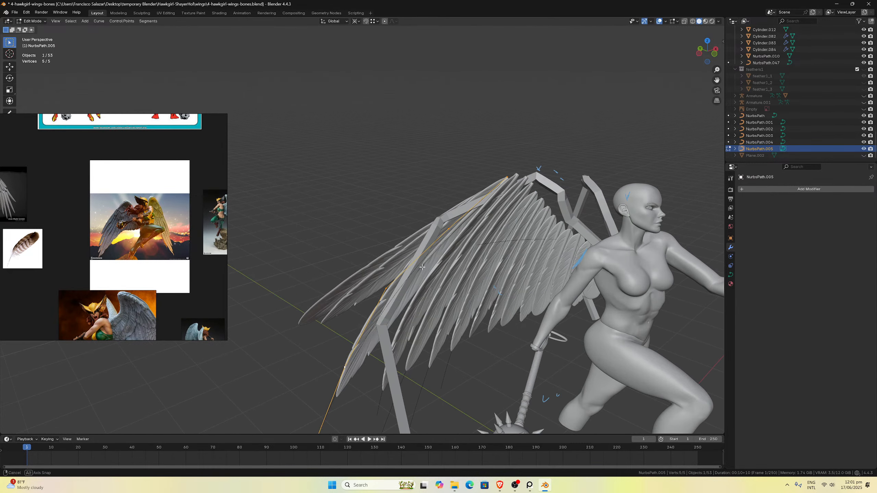
pyautogui.moveTo(422, 267); pyautogui.dragTo(455, 262, button='middle')
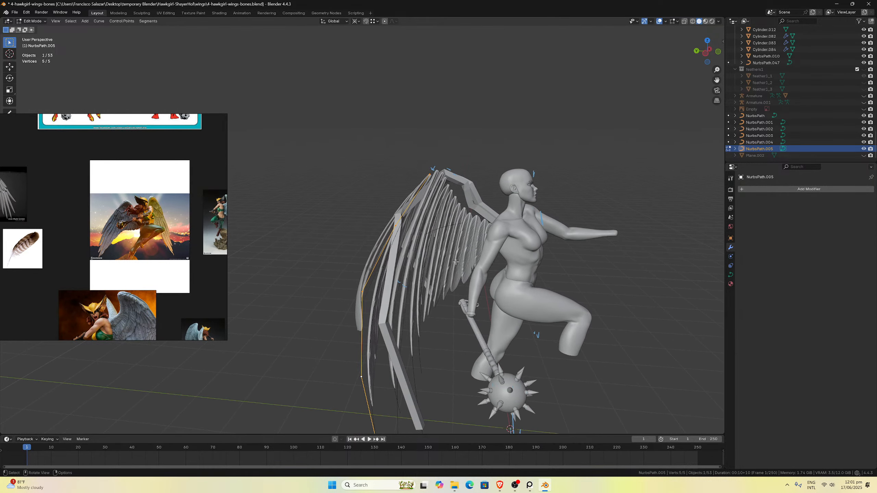
pyautogui.hotkey('ctrl', 't')
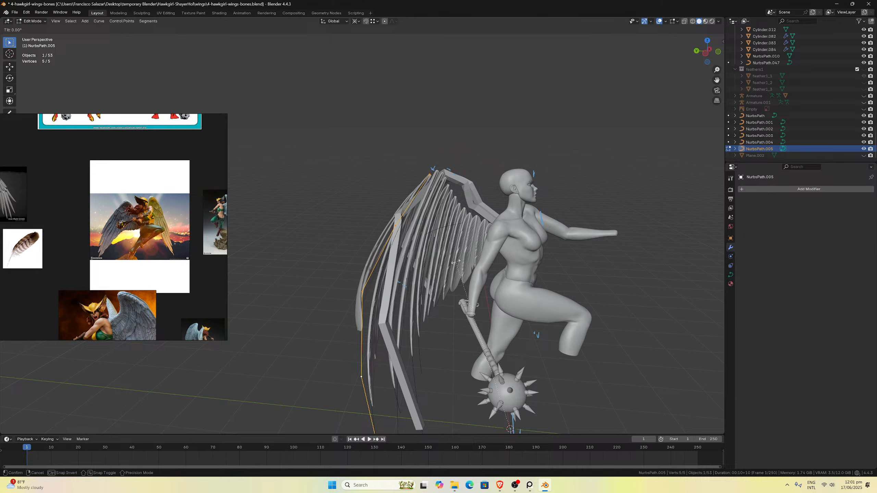
pyautogui.press('Escape')
pyautogui.click(356, 21)
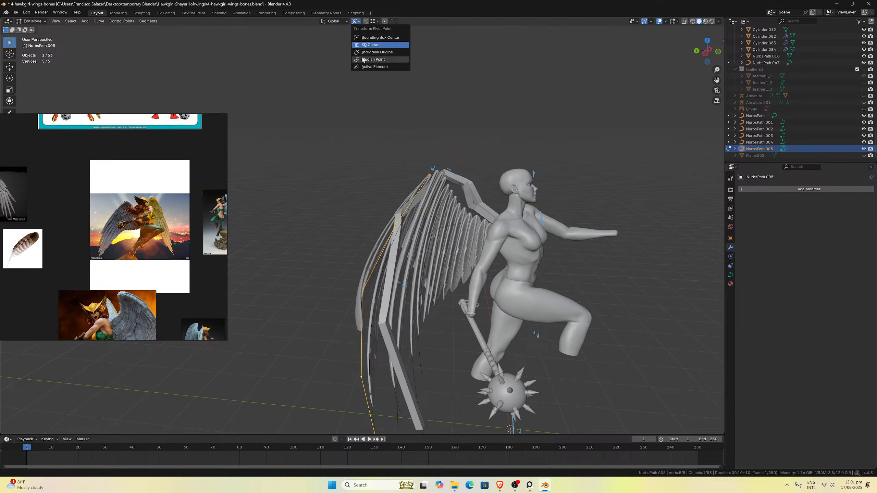
pyautogui.click(366, 60)
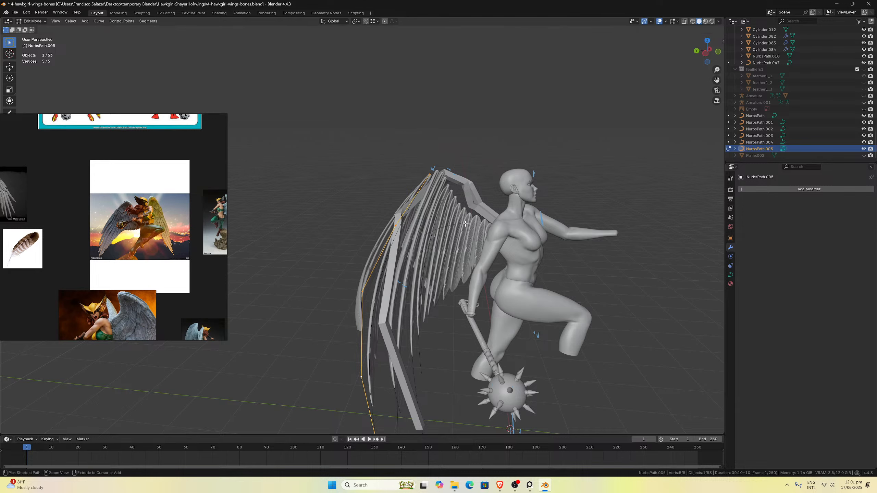
pyautogui.hotkey('ctrl', 't')
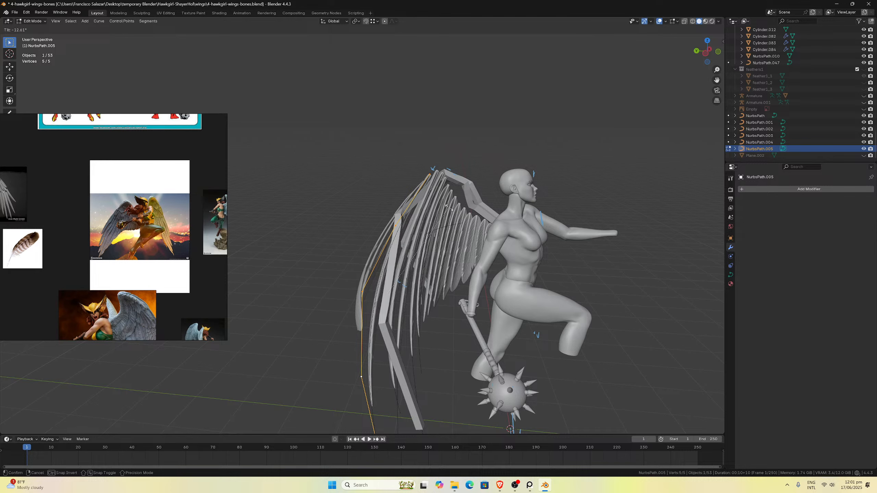
pyautogui.click(445, 206)
# Move the four lower control points of NurbsPath.005 by about -0.074 m along Y and check the curve in front view.
pyautogui.scroll(3, 435, 221)
pyautogui.moveTo(418, 217); pyautogui.dragTo(407, 238, button='middle')
pyautogui.click(414, 233)
pyautogui.moveTo(324, 218); pyautogui.dragTo(432, 437)
pyautogui.scroll(2, 445, 335)
pyautogui.press('g')
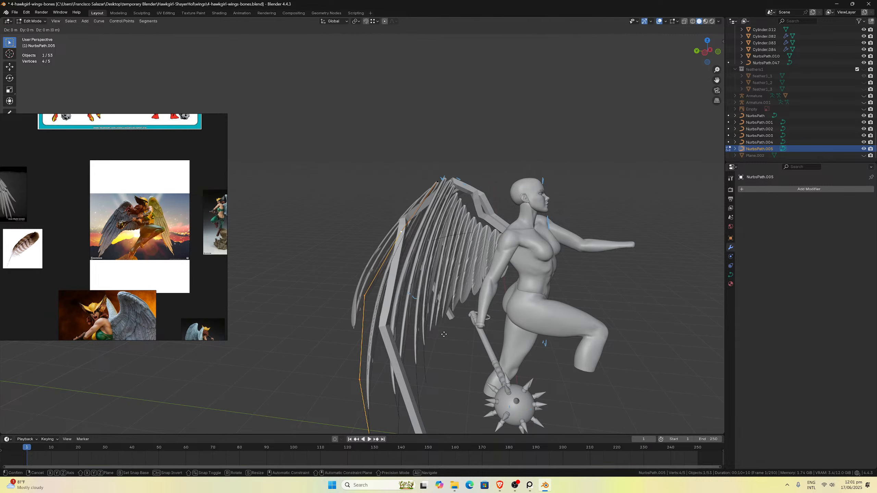
pyautogui.press('y')
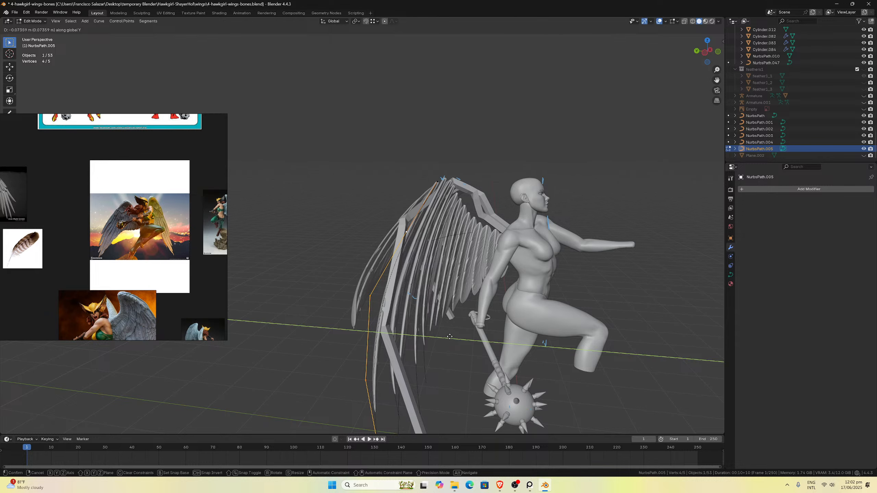
pyautogui.click(450, 336)
pyautogui.moveTo(450, 336); pyautogui.dragTo(362, 329, button='middle')
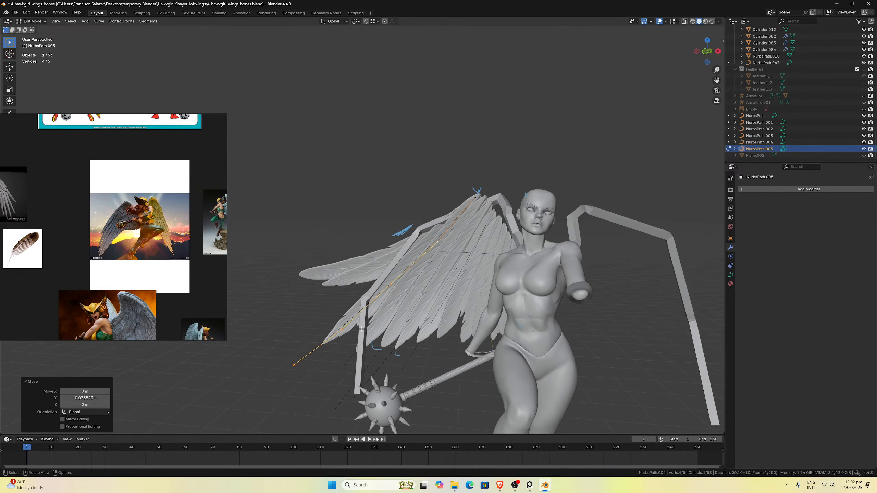
pyautogui.press('KP_1')
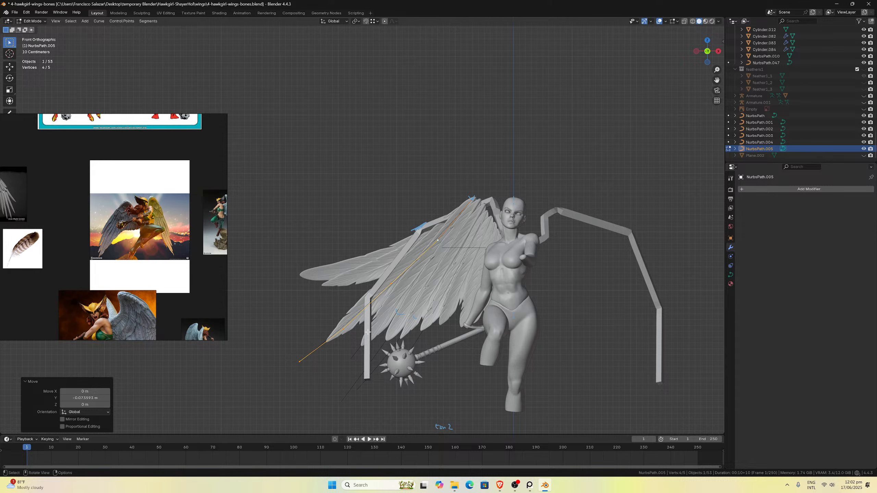
# Nudge the third and fourth control points of the NurbsPath.005 curve slightly toward positive X and negative Z, and save the file.
pyautogui.press('Tab')
pyautogui.hotkey('ctrl', 's')
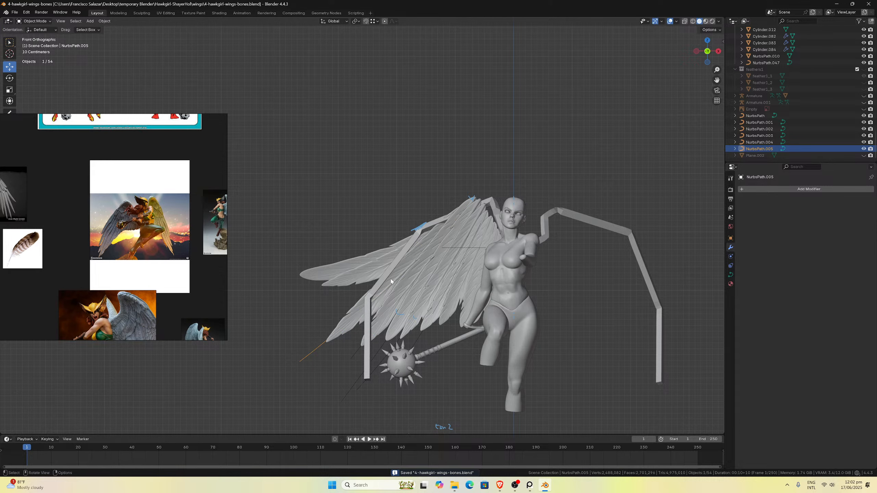
pyautogui.scroll(2, 391, 279)
pyautogui.press('Tab')
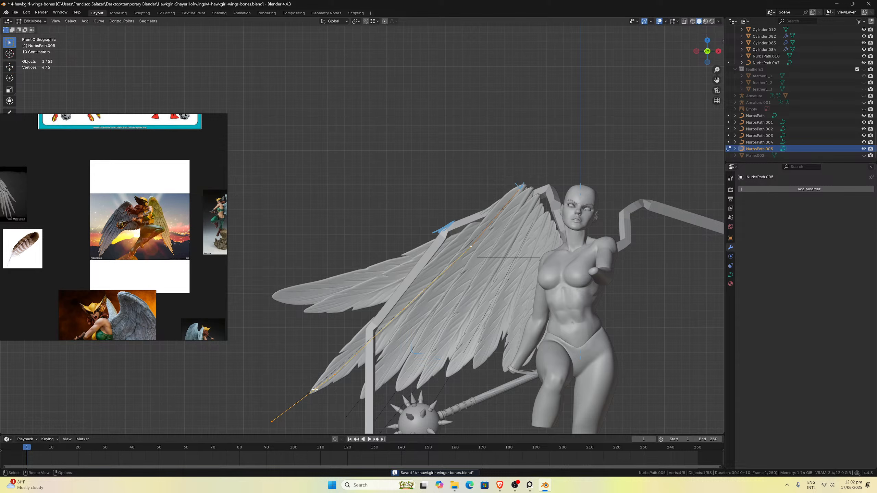
pyautogui.click(472, 247)
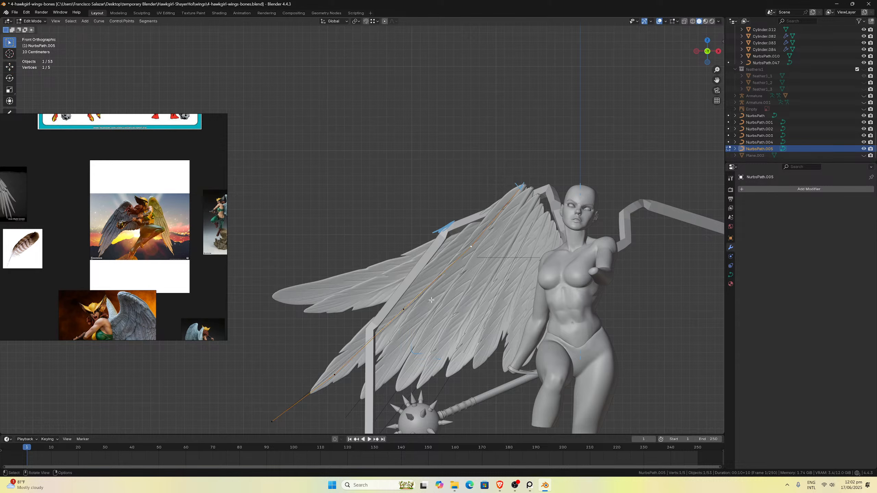
pyautogui.moveTo(411, 311); pyautogui.dragTo(414, 314)
pyautogui.moveTo(339, 372); pyautogui.dragTo(341, 378)
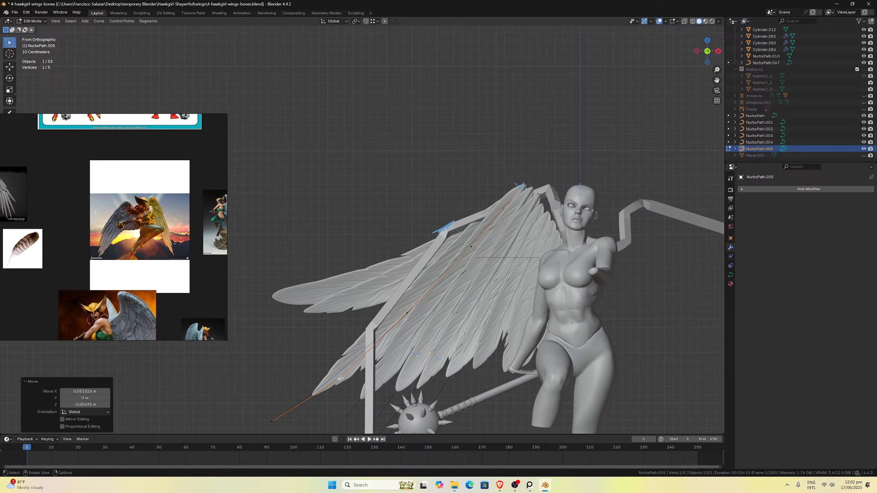
pyautogui.press('Tab')
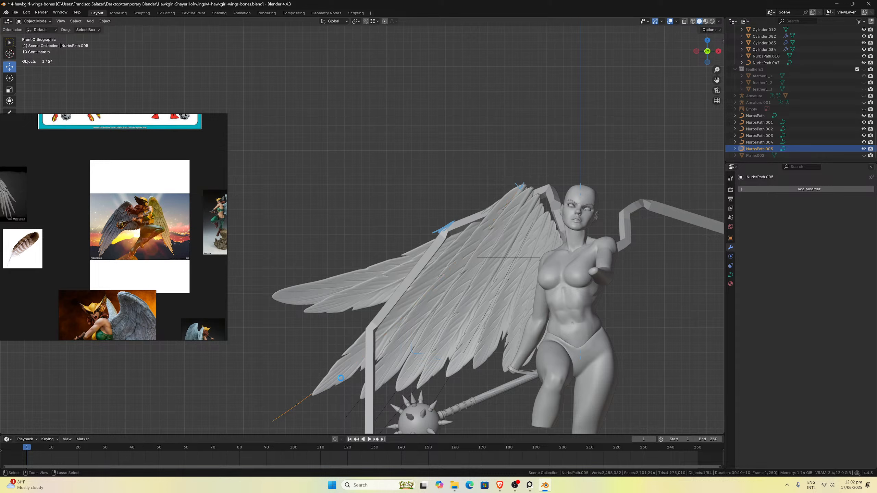
pyautogui.hotkey('ctrl', 's')
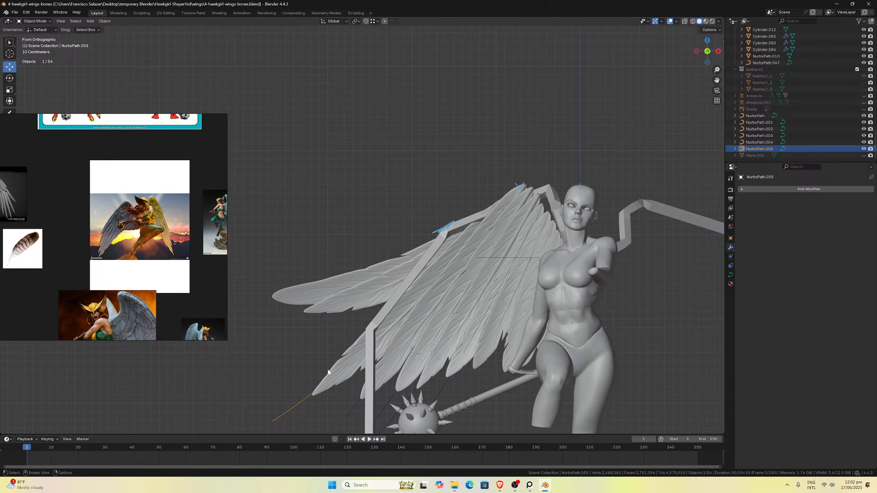
# Unhide the feather1_1 source mesh in the feathers1 collection, select it and bring it into the front view.
pyautogui.click(352, 307)
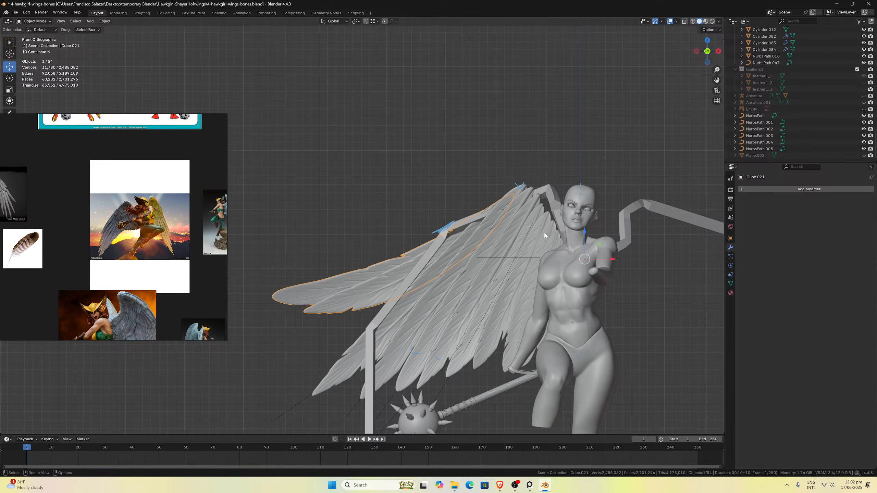
pyautogui.click(864, 76)
pyautogui.click(762, 75)
pyautogui.scroll(-5, 573, 284)
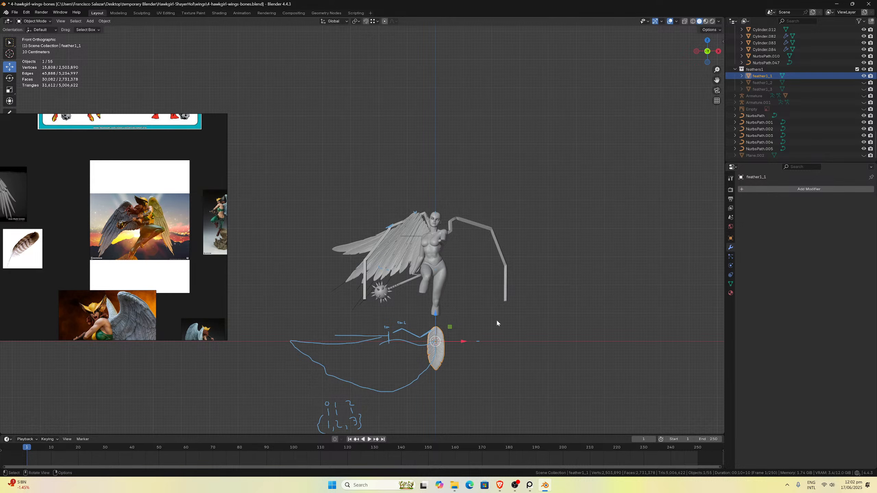
pyautogui.moveTo(717, 80); pyautogui.dragTo(706, 45)
pyautogui.scroll(4, 571, 226)
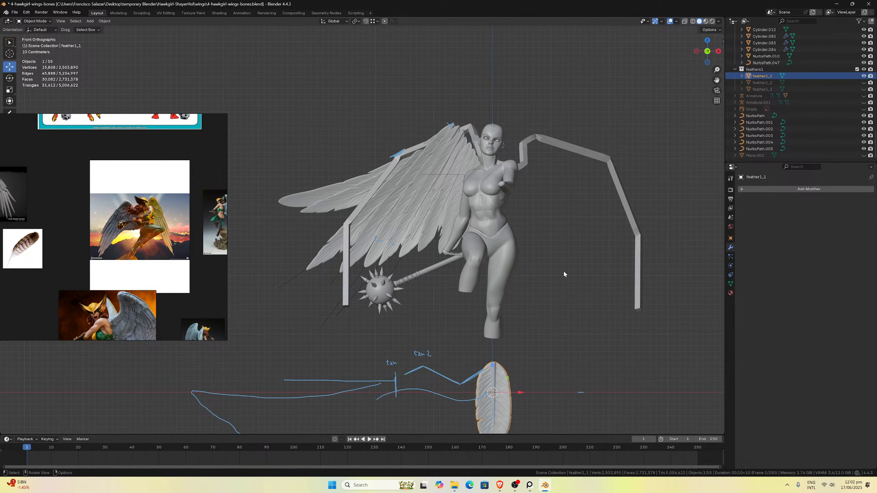
pyautogui.scroll(-3, 564, 274)
# Draw a vertical annotation mark at the tip of feather1_1.001's undeformed mesh and check the mesh against it in Edit Mode.
pyautogui.click(334, 253)
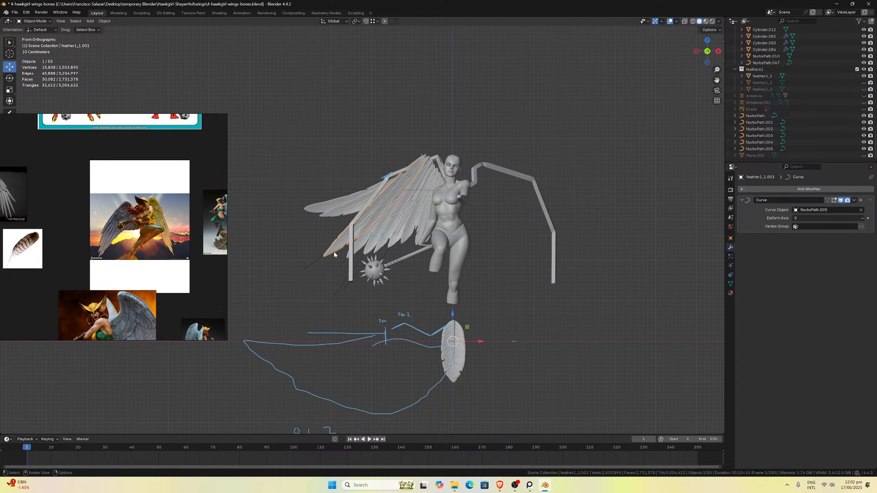
pyautogui.press('Tab')
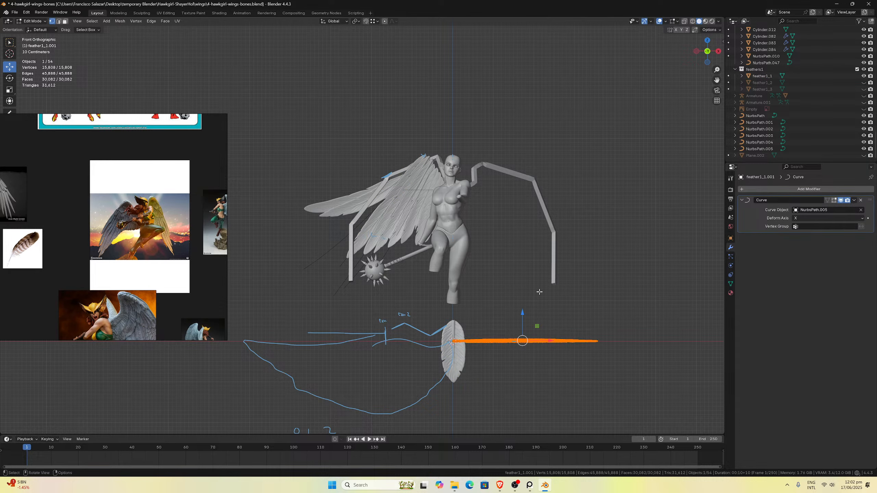
pyautogui.press('KP_7')
pyautogui.scroll(1, 587, 302)
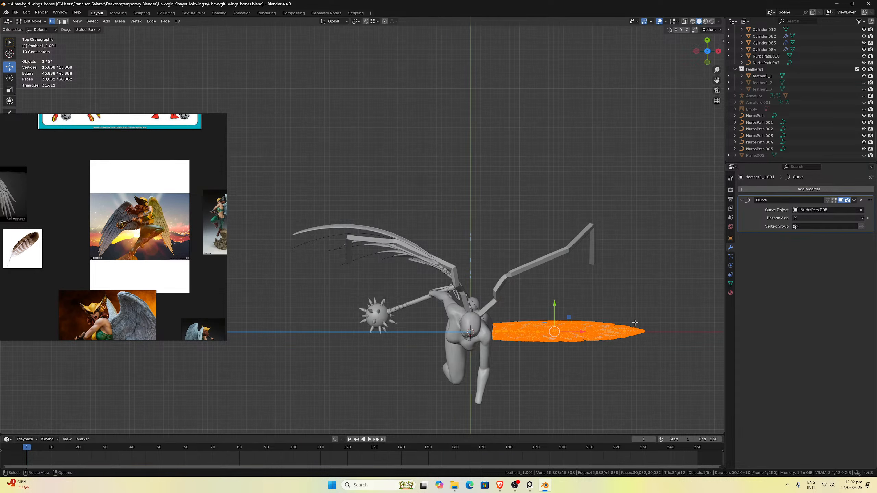
pyautogui.press('KP_1')
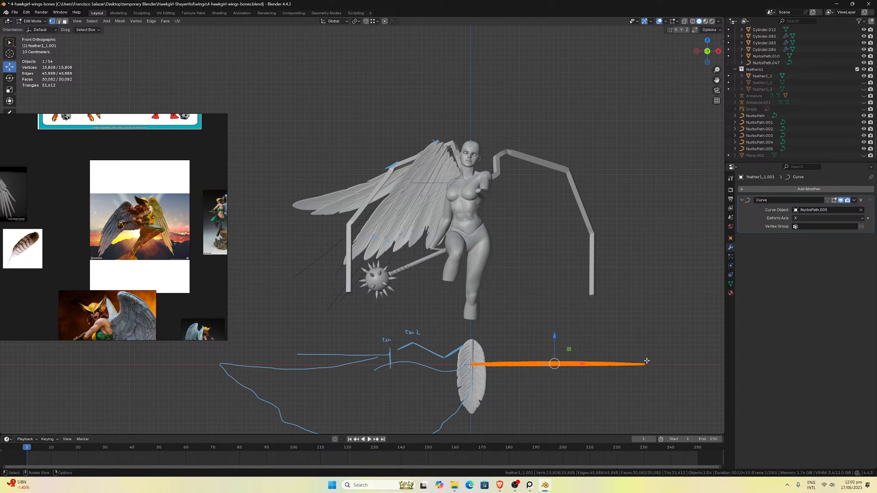
pyautogui.press('d')
pyautogui.press('Tab')
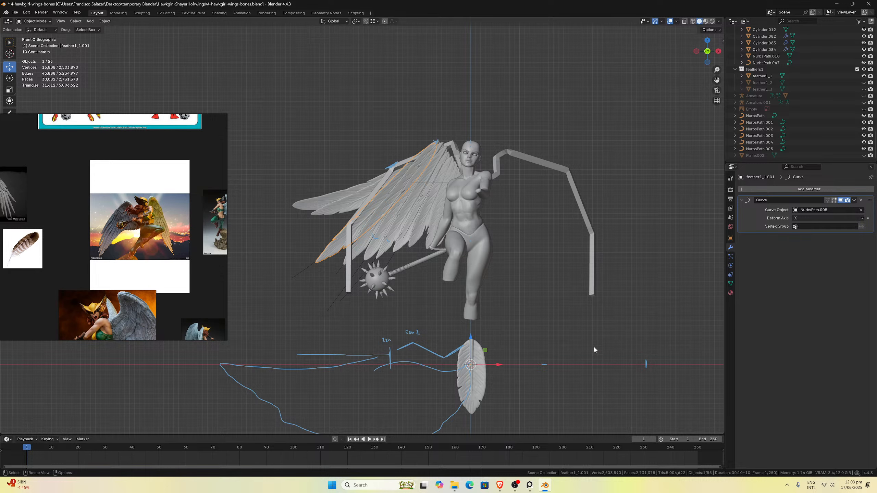
pyautogui.scroll(1, 579, 337)
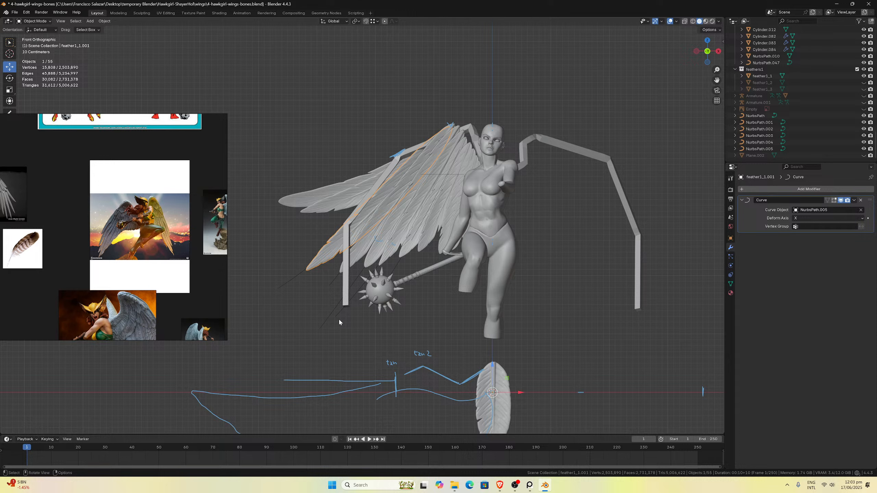
pyautogui.press('Tab')
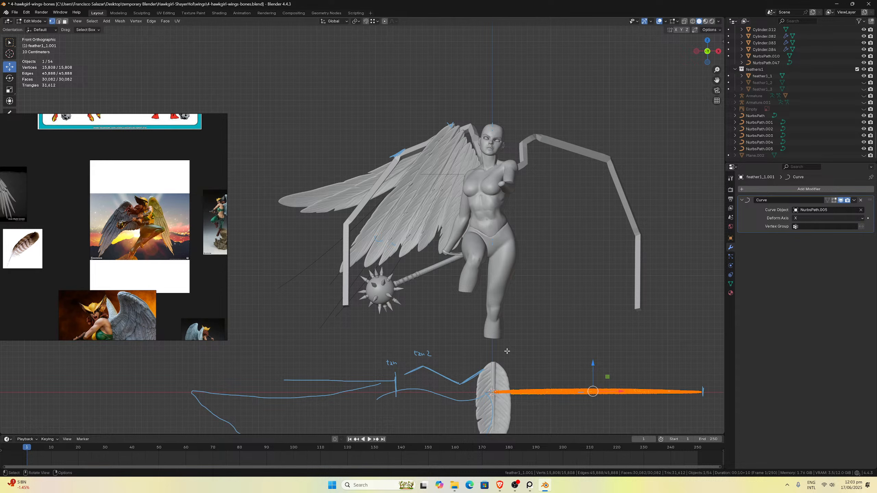
pyautogui.scroll(-1, 503, 363)
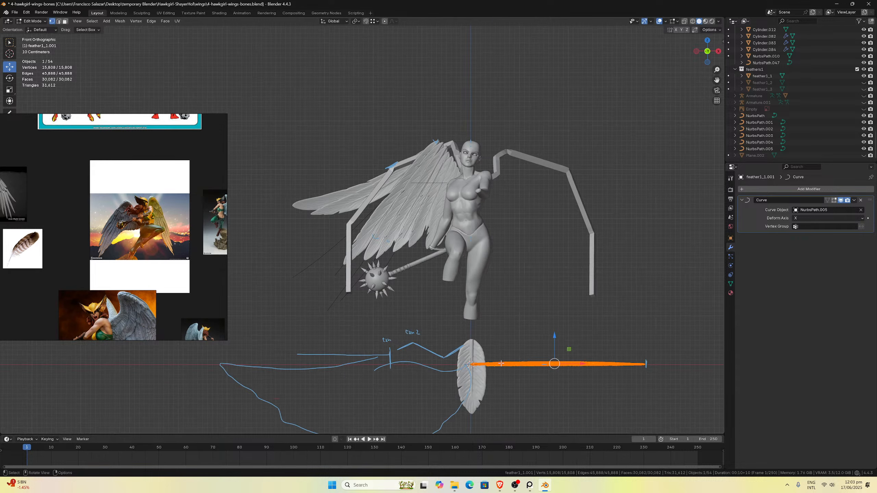
pyautogui.press('Tab')
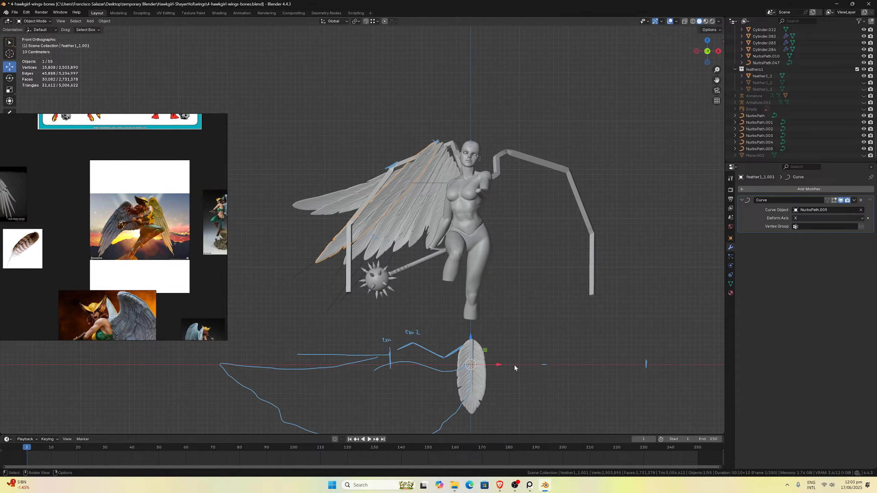
# Duplicate feather1_1 in place, assign the copy to the wings final collection and hide the feathers1 collection.
pyautogui.click(485, 377)
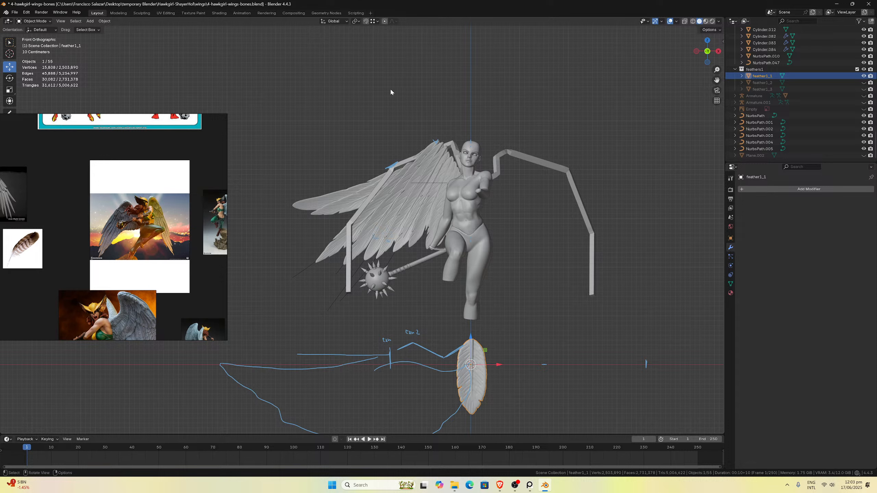
pyautogui.click(356, 21)
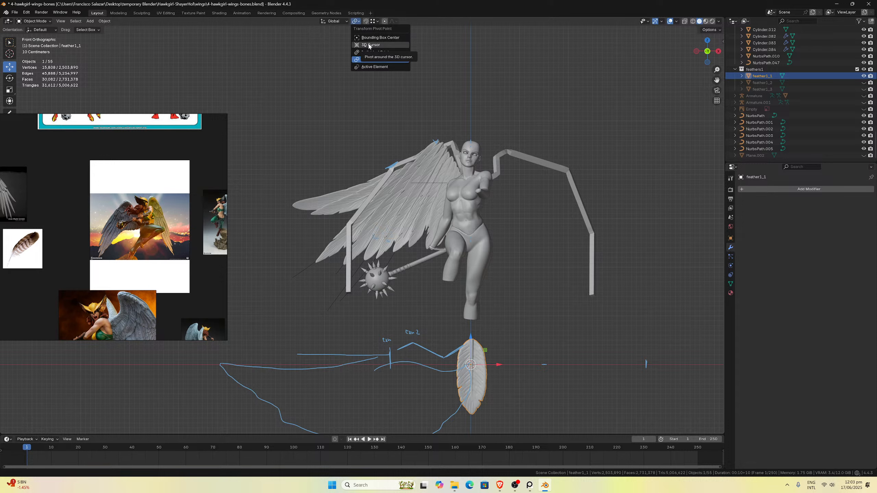
pyautogui.hotkey('shift', 'd')
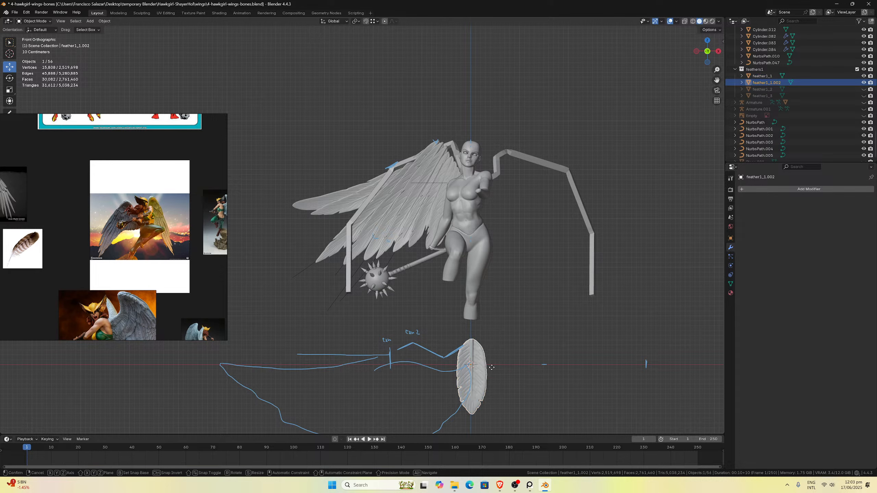
pyautogui.rightClick(506, 368)
pyautogui.press('m')
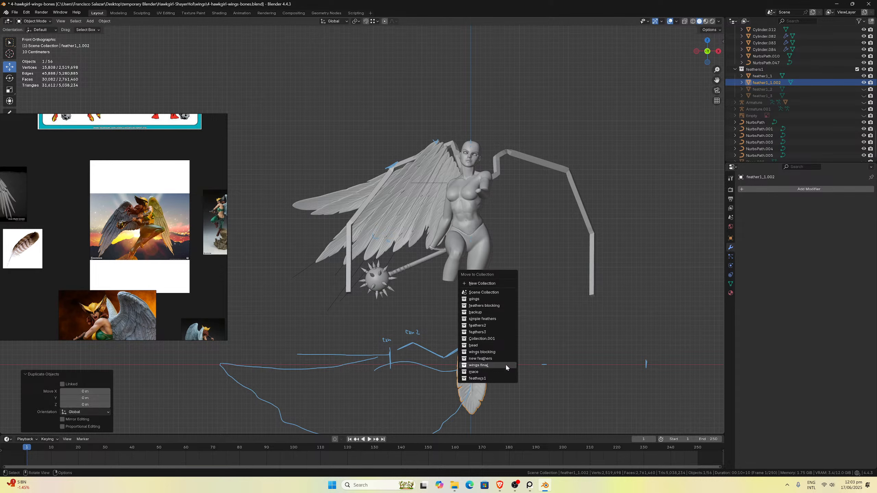
pyautogui.click(505, 365)
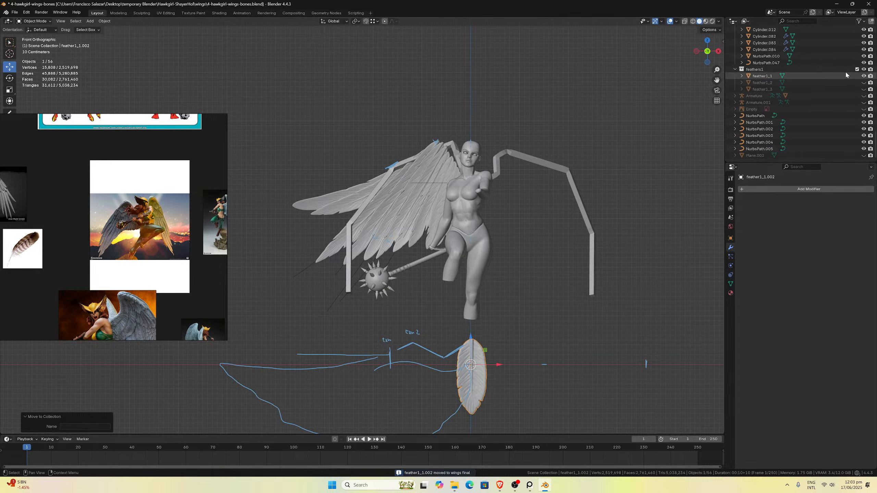
pyautogui.click(864, 69)
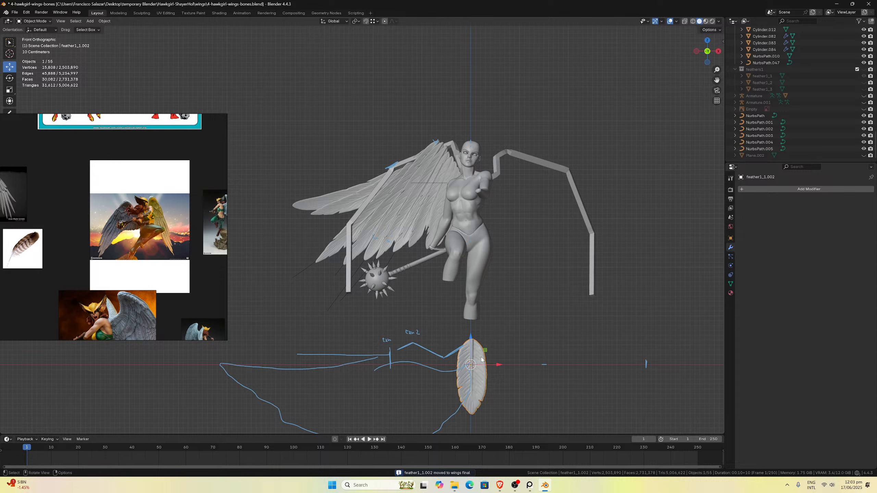
# Open the duplicated feather in Edit Mode and select all of its geometry.
pyautogui.press('Tab')
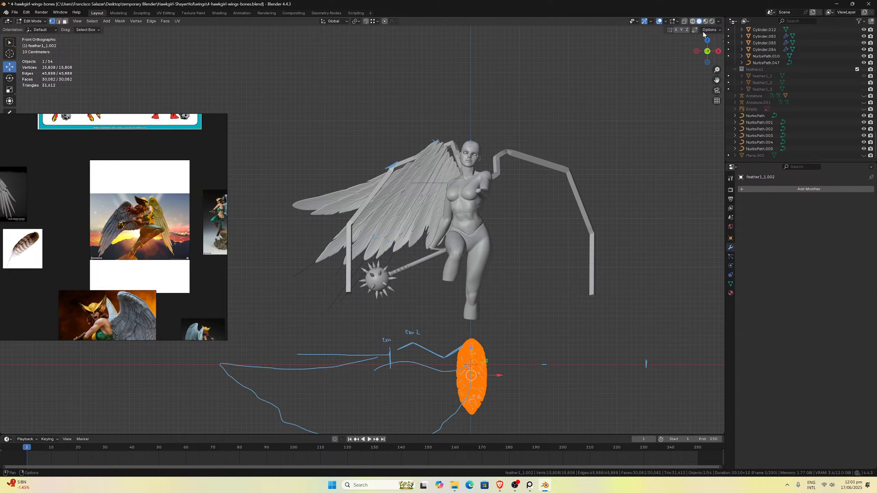
pyautogui.hotkey('alt', 'a')
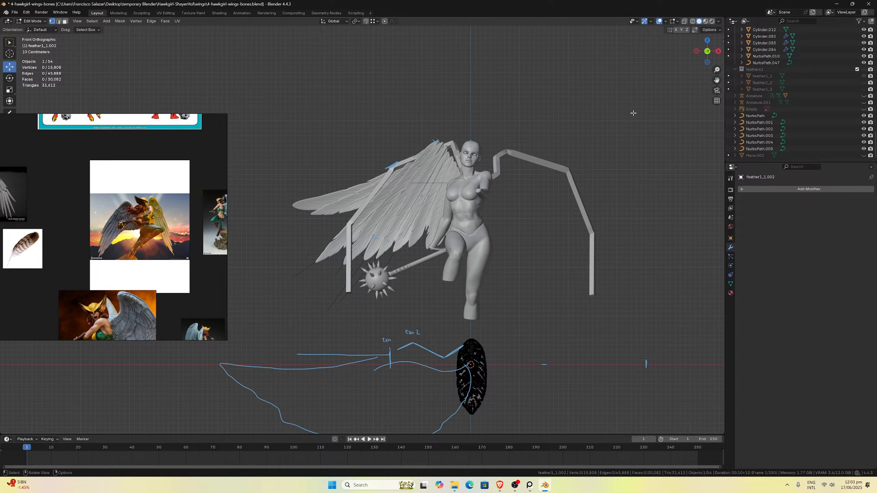
pyautogui.press('a')
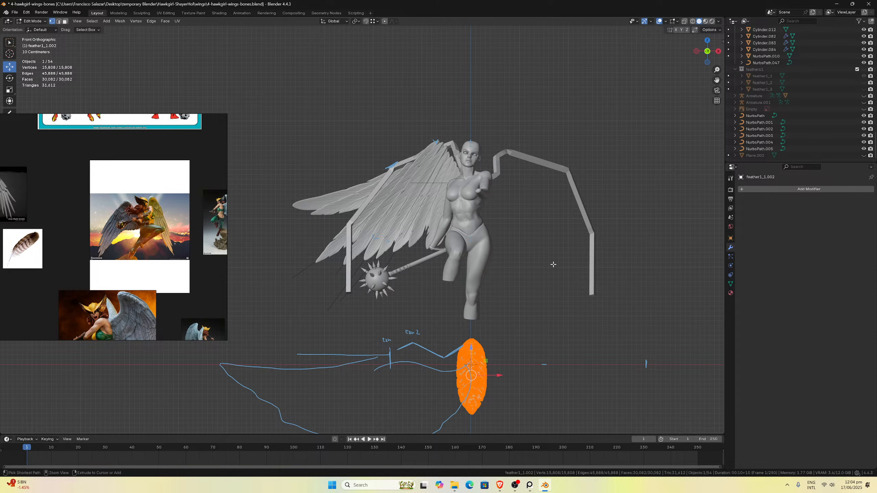
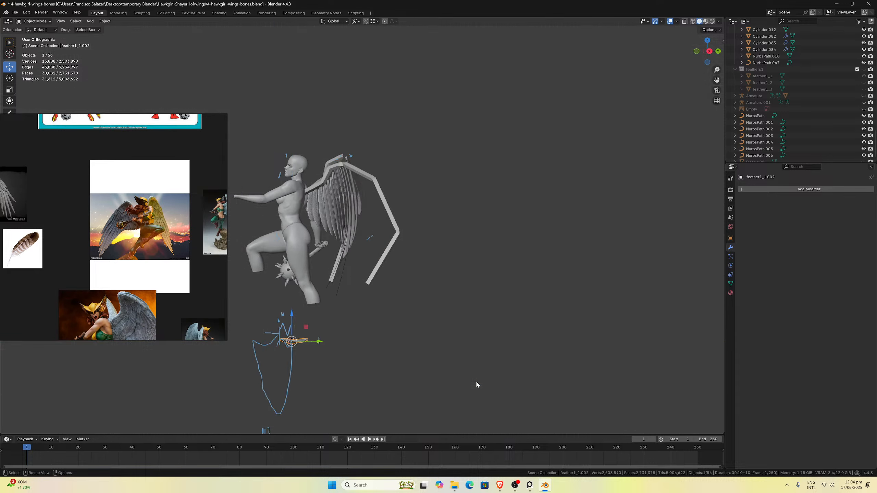
# Move all geometry of feather1_1.002 by about 0.534 m along X so its root sits next to the origin.
pyautogui.scroll(5, 578, 202)
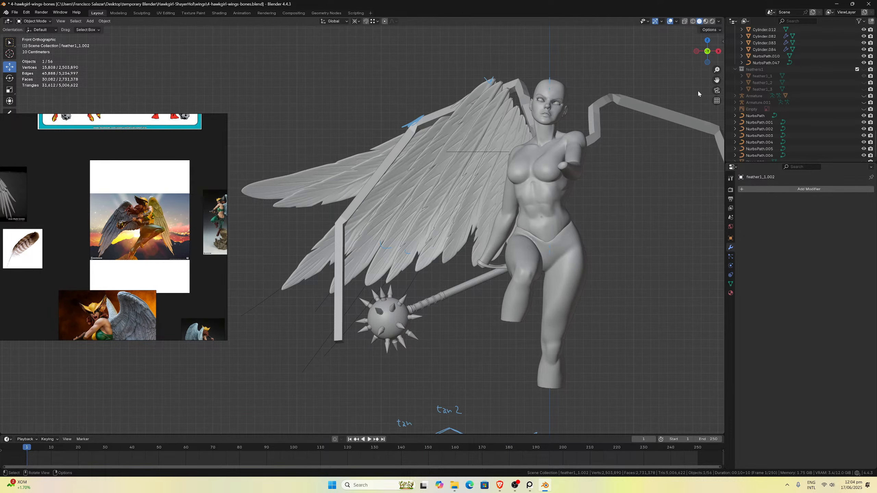
pyautogui.press('KP_Decimal')
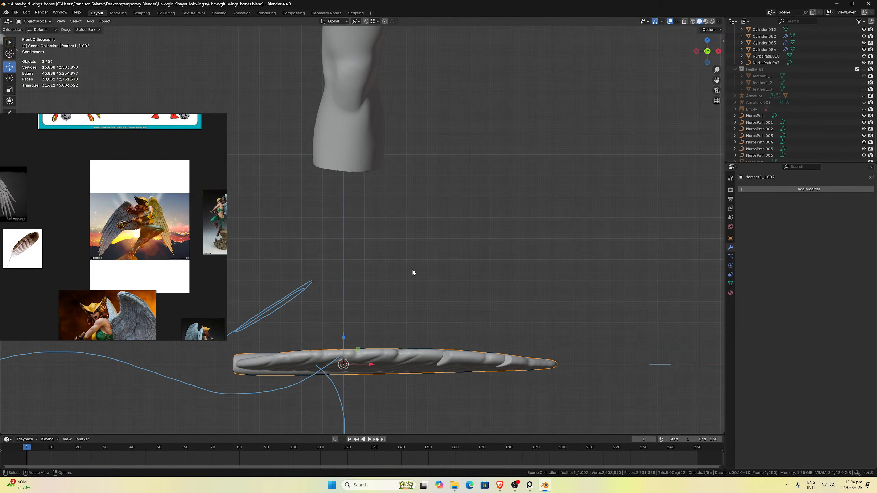
pyautogui.press('Tab')
pyautogui.press('g')
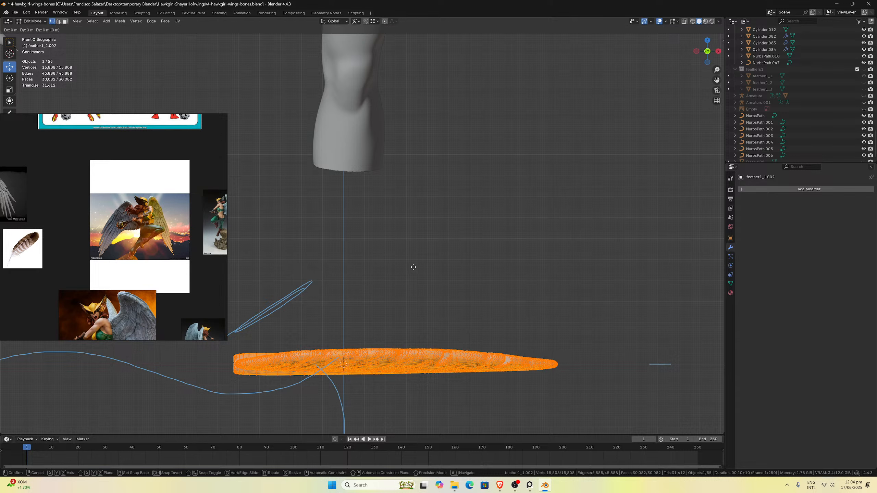
pyautogui.press('x')
pyautogui.click(522, 274)
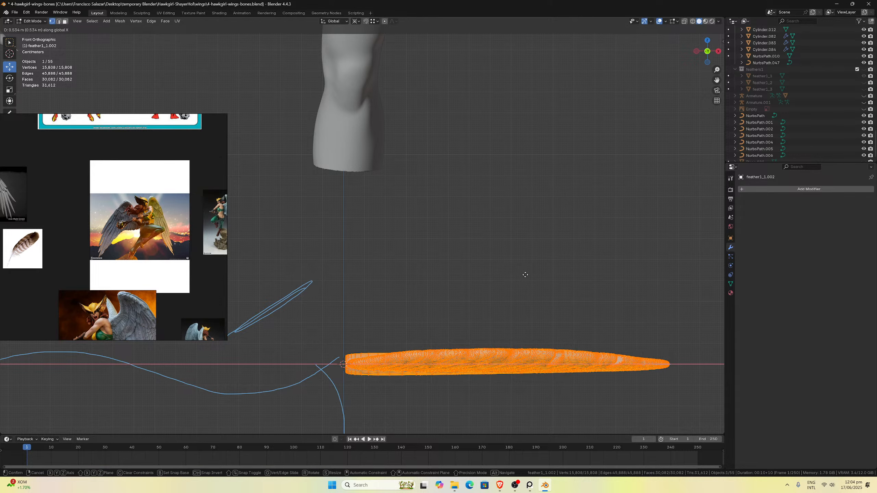
# Enable snapping, shift the feather geometry about -0.01 m along X to align its root with the origin, and finish editing.
pyautogui.hotkey('shift', 'Tab')
pyautogui.scroll(1, 366, 74)
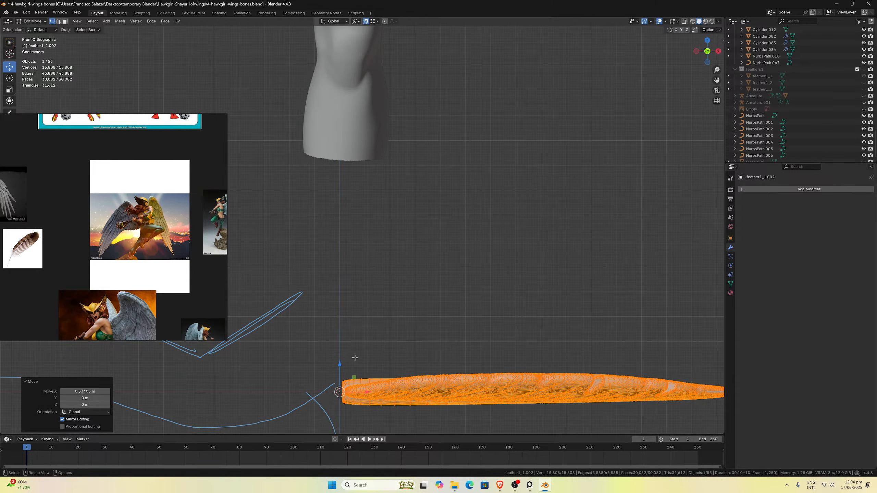
pyautogui.press('g')
pyautogui.press('x')
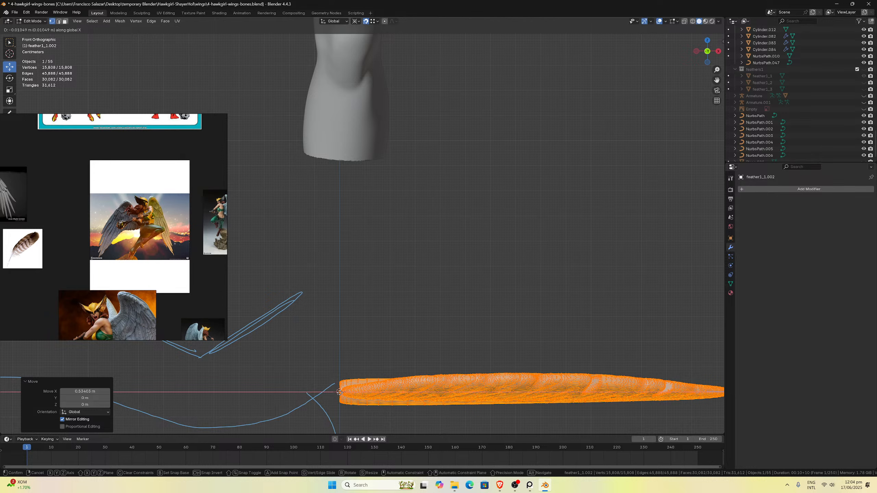
pyautogui.click(340, 393)
pyautogui.press('Tab')
pyautogui.scroll(-8, 376, 362)
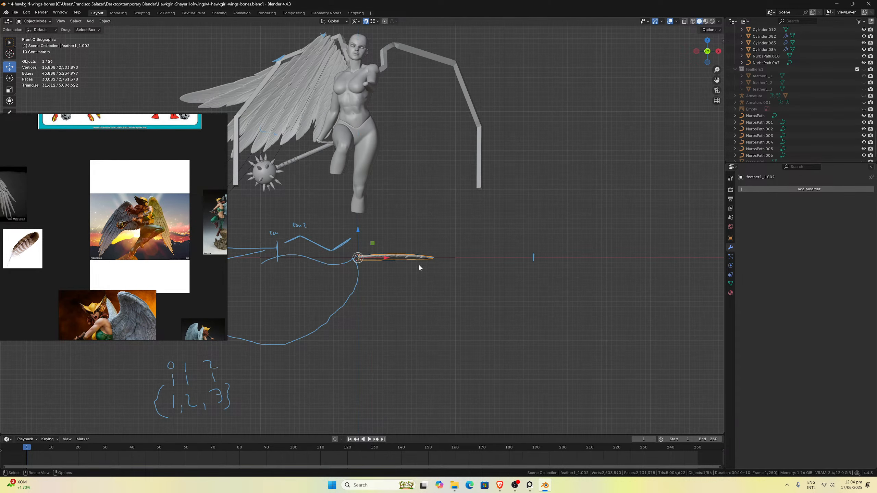
# Stretch all geometry of feather1_1.002 along X by a factor of about 2.573 in Edit Mode.
pyautogui.scroll(2, 419, 268)
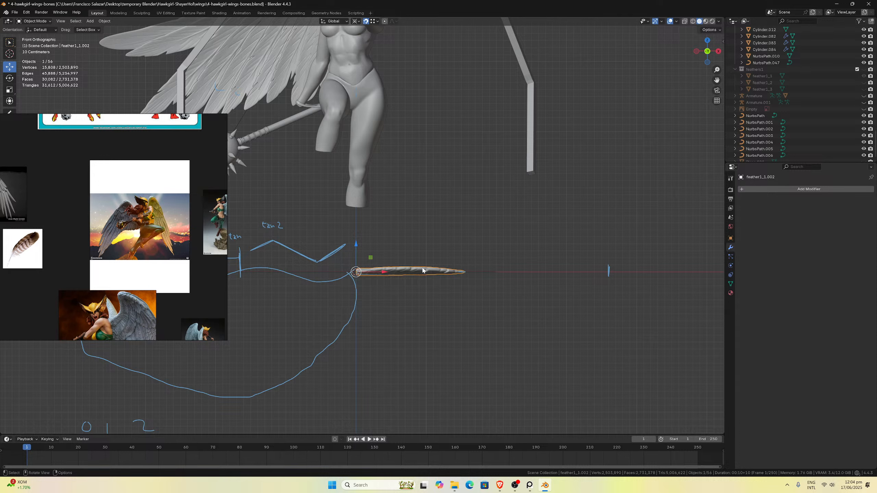
pyautogui.press('Tab')
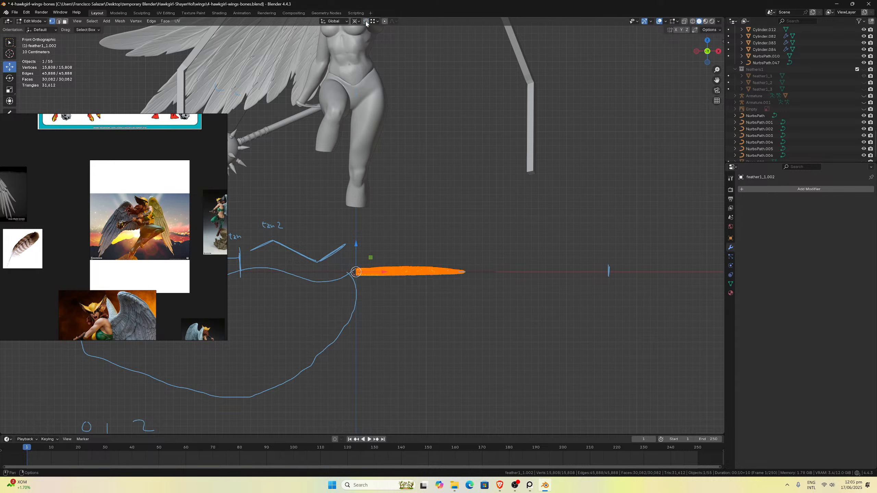
pyautogui.press('s')
pyautogui.press('x')
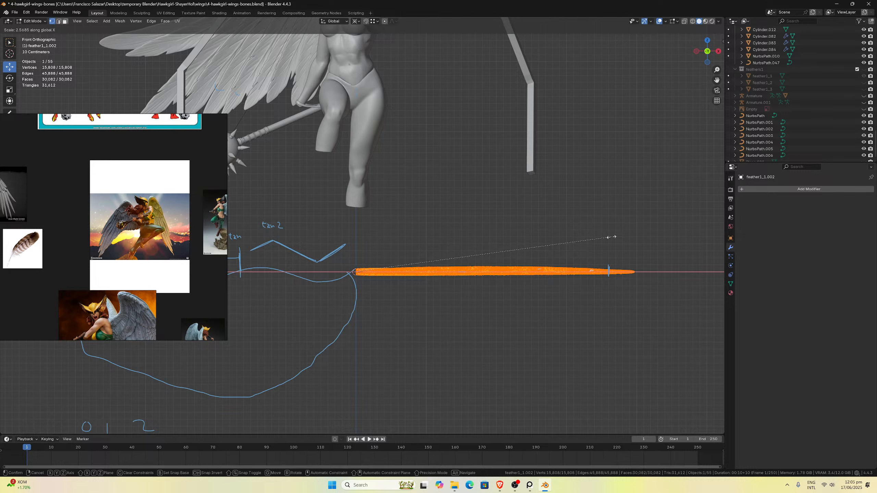
pyautogui.click(611, 237)
pyautogui.scroll(-2, 508, 250)
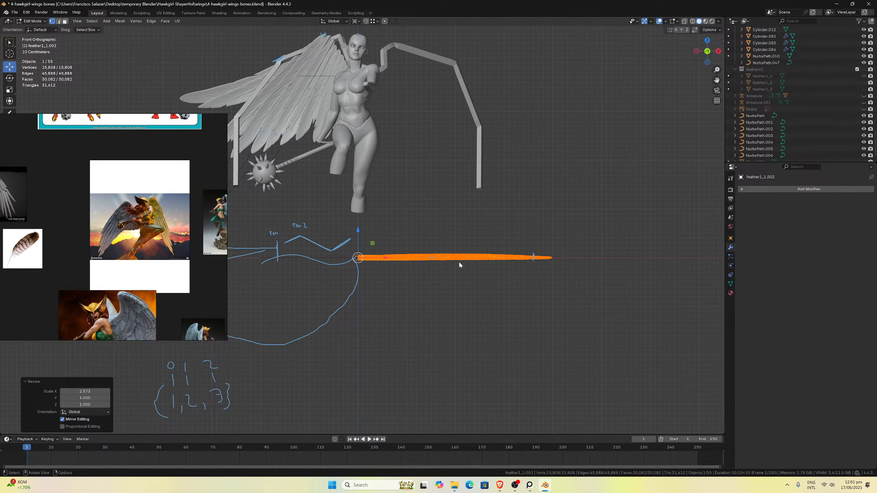
pyautogui.press('Tab')
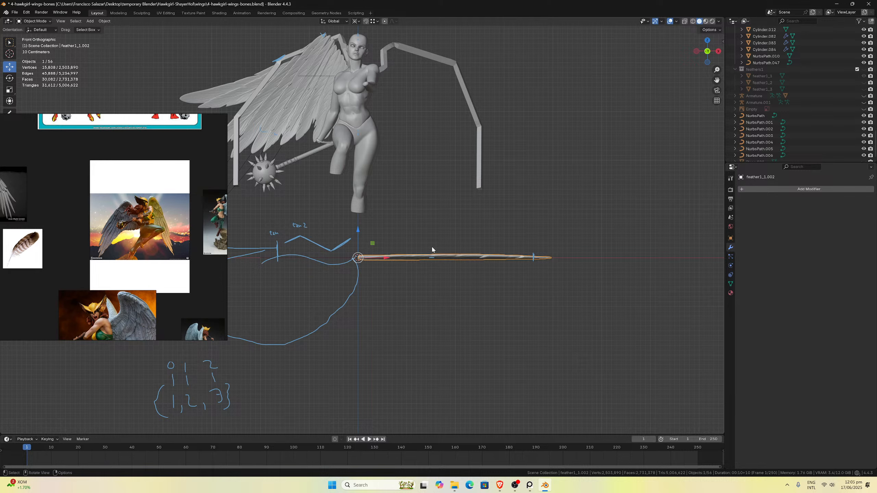
# Narrow the feather's geometry along Y to a scale of about 0.751.
pyautogui.press('KP_7')
pyautogui.press('Tab')
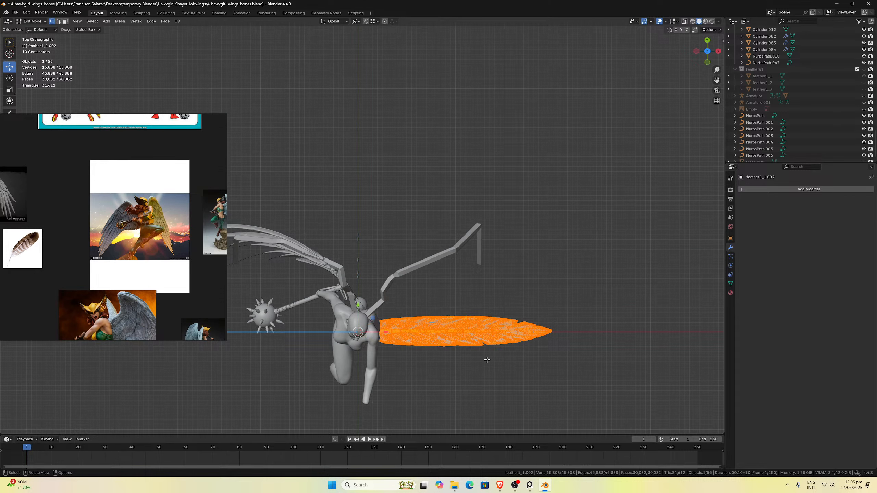
pyautogui.press('s')
pyautogui.press('y')
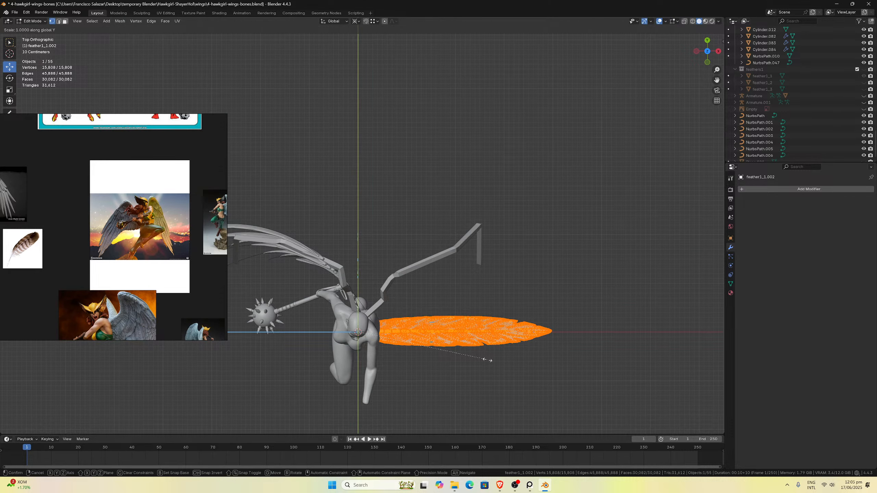
pyautogui.click(455, 354)
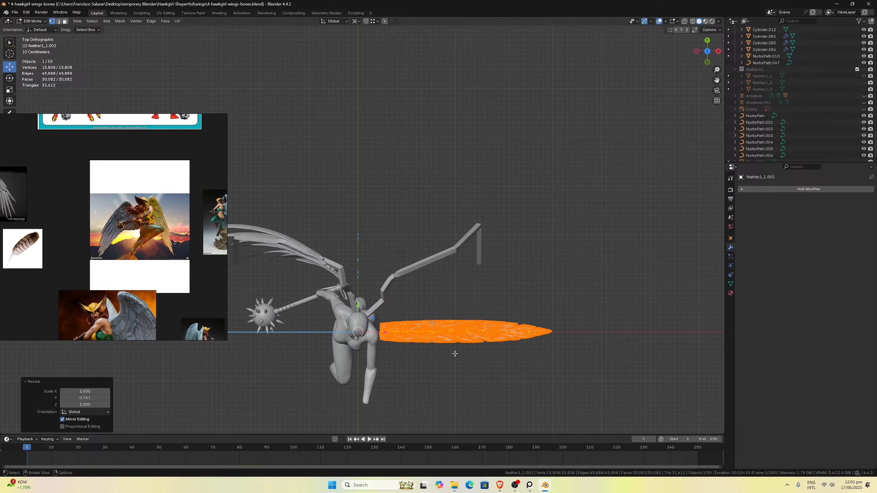
# Flatten the feather's geometry along Z to a scale of about 0.727 and return to Object Mode.
pyautogui.moveTo(455, 354); pyautogui.dragTo(508, 284, button='middle')
pyautogui.press('ctrl+KP_1')
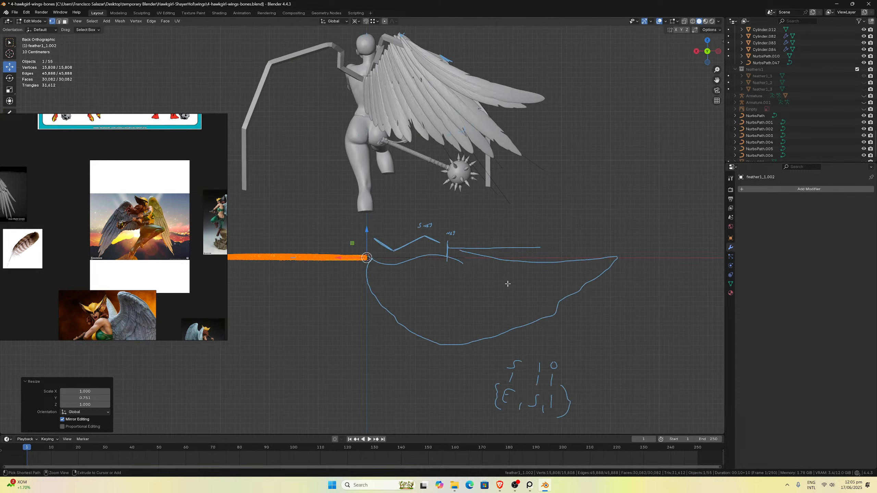
pyautogui.press('KP_1')
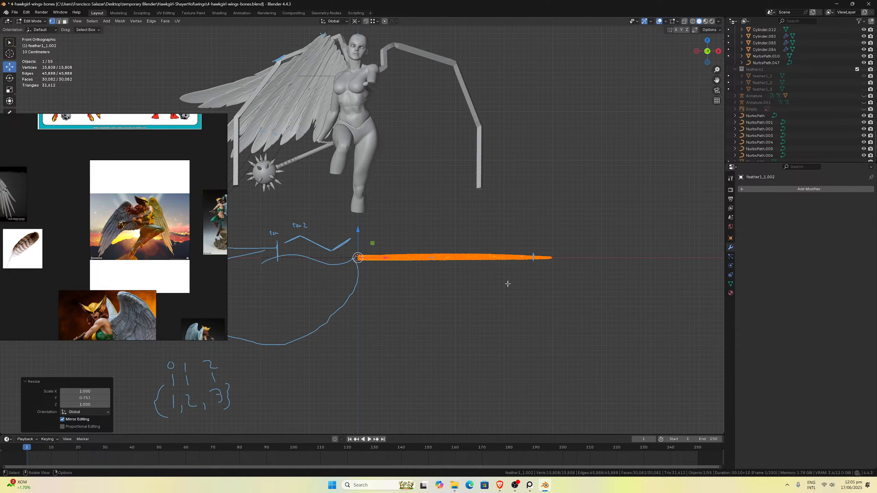
pyautogui.press('KP_3')
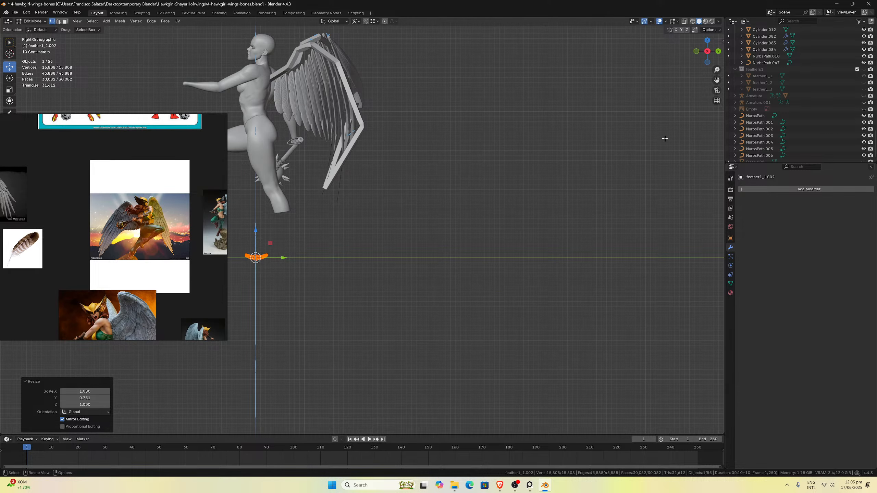
pyautogui.press('ctrl+KP_3')
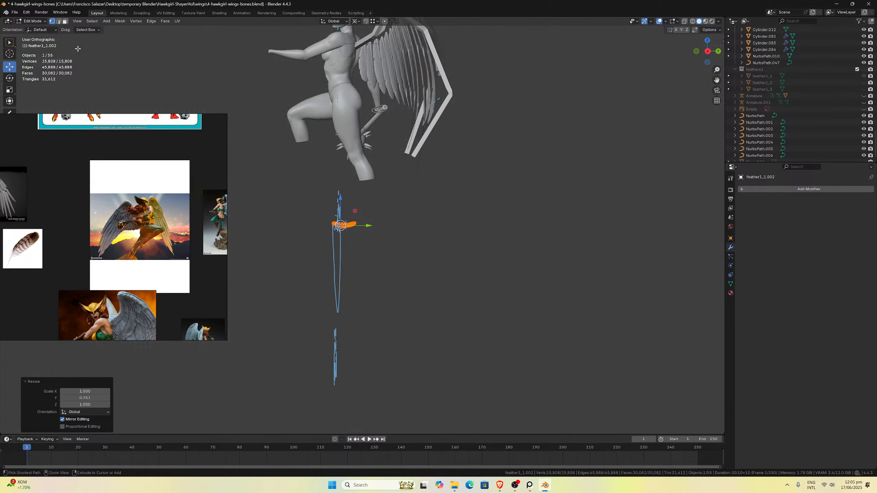
pyautogui.scroll(10, 323, 191)
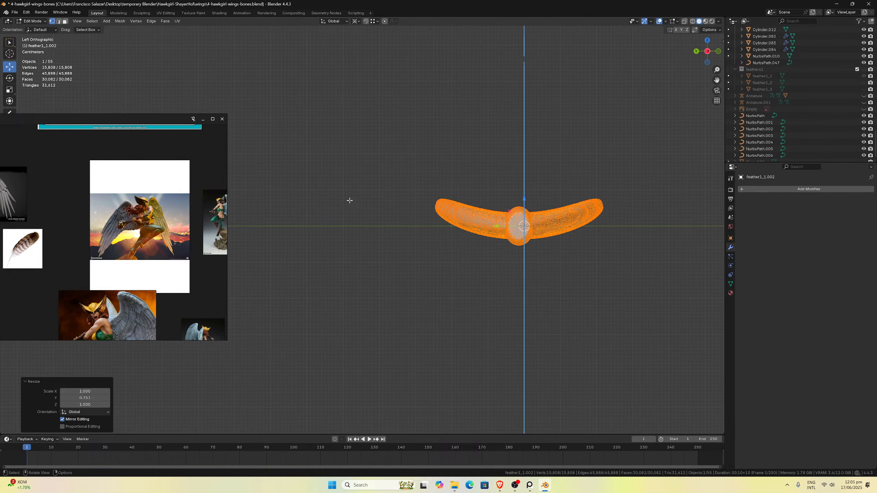
pyautogui.scroll(1, 493, 237)
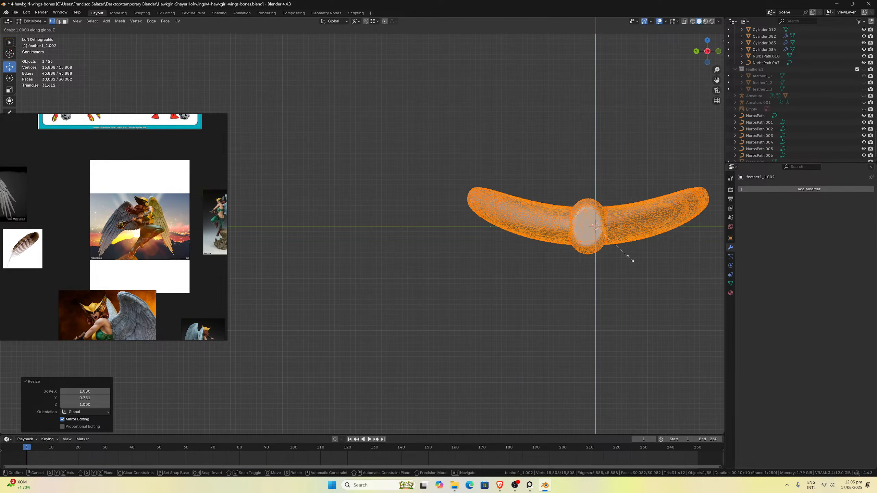
pyautogui.press('s')
pyautogui.press('z')
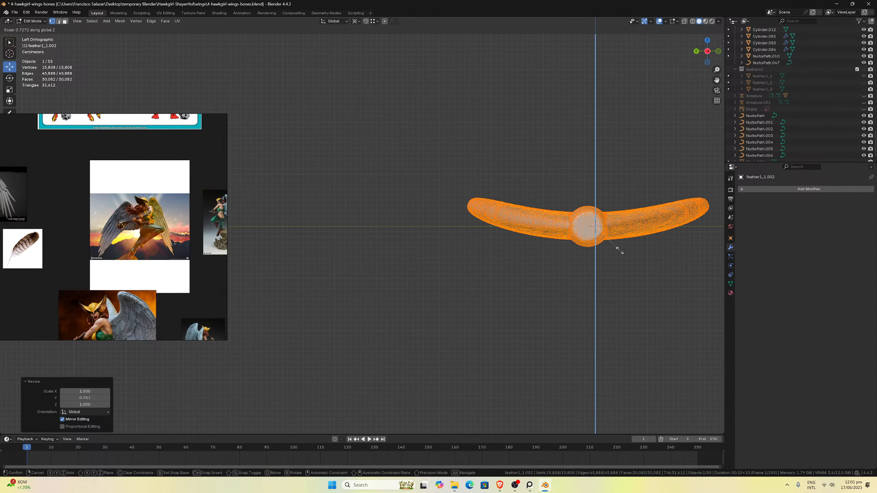
pyautogui.click(620, 251)
pyautogui.press('Tab')
# Apply all transforms to feather1_1.002 and save the file.
pyautogui.scroll(-5, 610, 246)
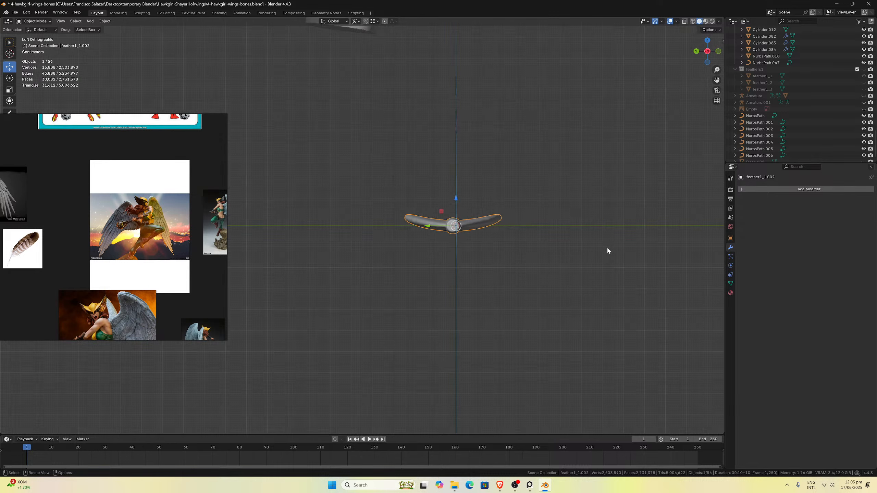
pyautogui.hotkey('ctrl', 'a')
pyautogui.click(607, 248)
pyautogui.moveTo(606, 247); pyautogui.dragTo(533, 245, button='middle')
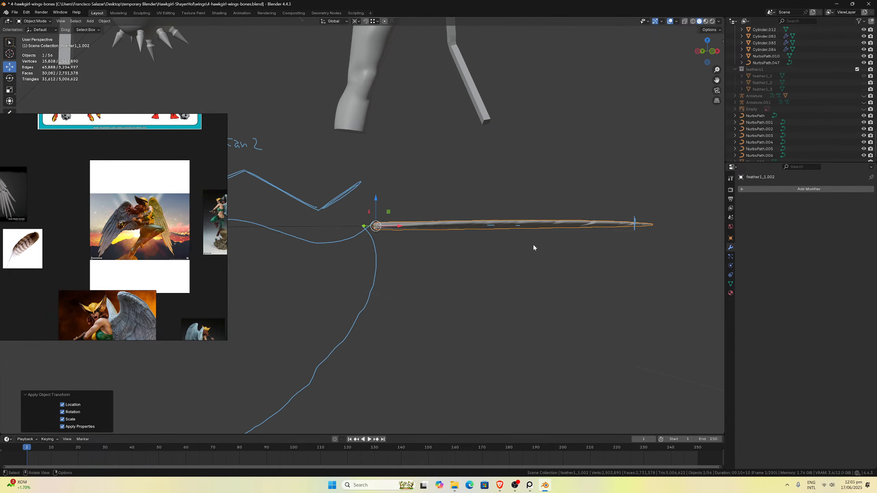
pyautogui.press('KP_1')
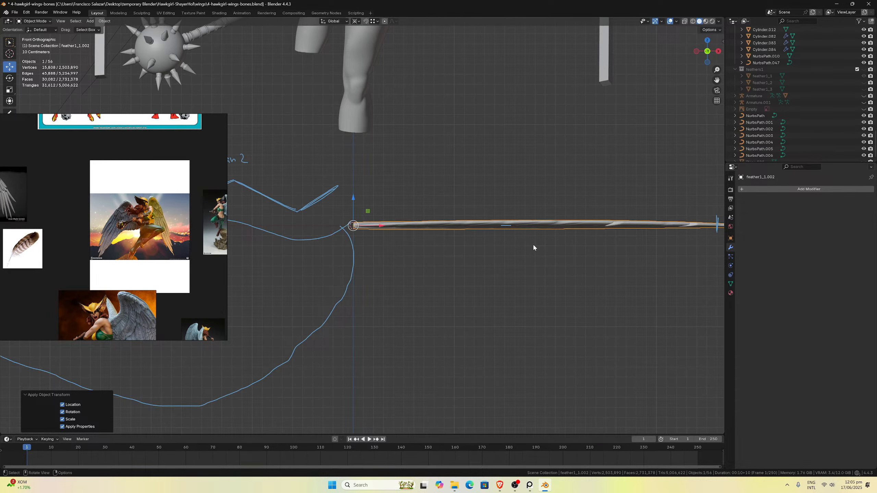
pyautogui.scroll(-6, 443, 244)
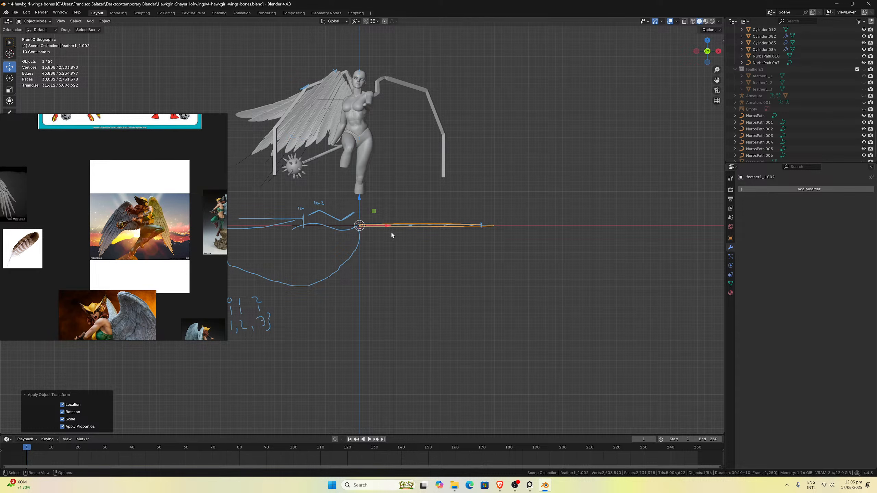
pyautogui.hotkey('ctrl', 's')
# Add a Curve modifier to feather1_1.002 with NurbsPath.006 as its curve object.
pyautogui.moveTo(391, 231); pyautogui.dragTo(351, 241, button='middle')
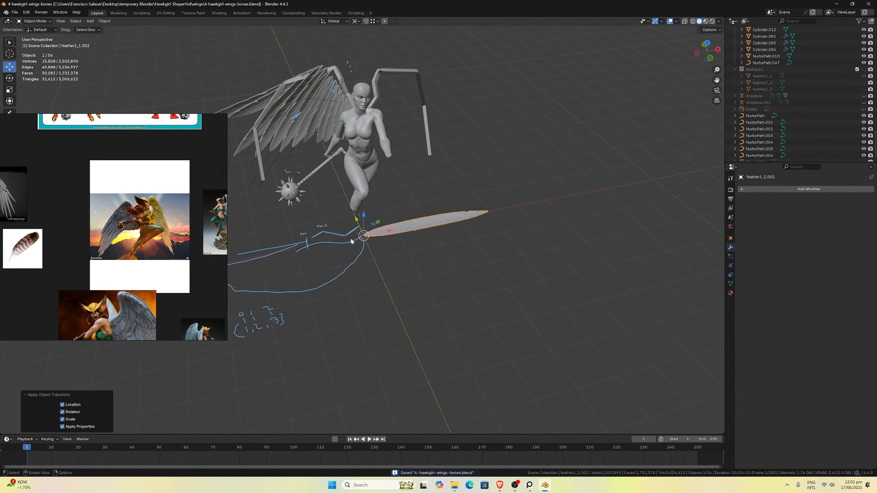
pyautogui.click(351, 241)
pyautogui.click(424, 227)
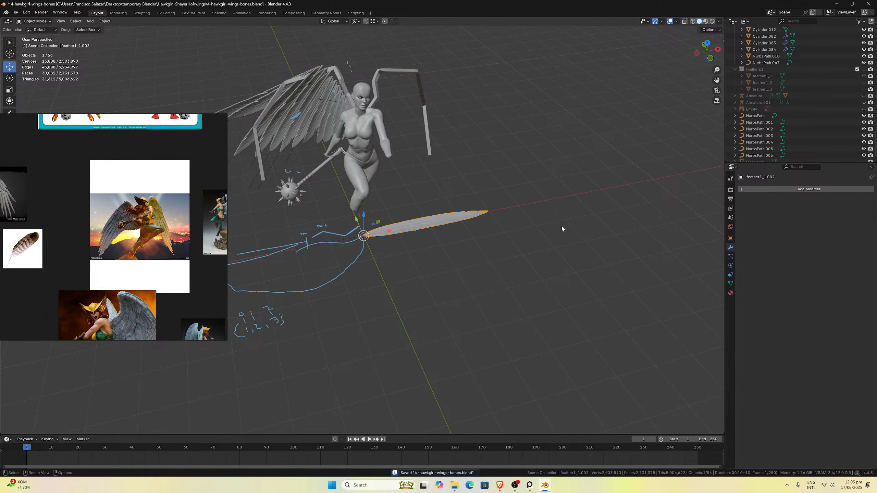
pyautogui.click(753, 190)
pyautogui.moveTo(752, 191)
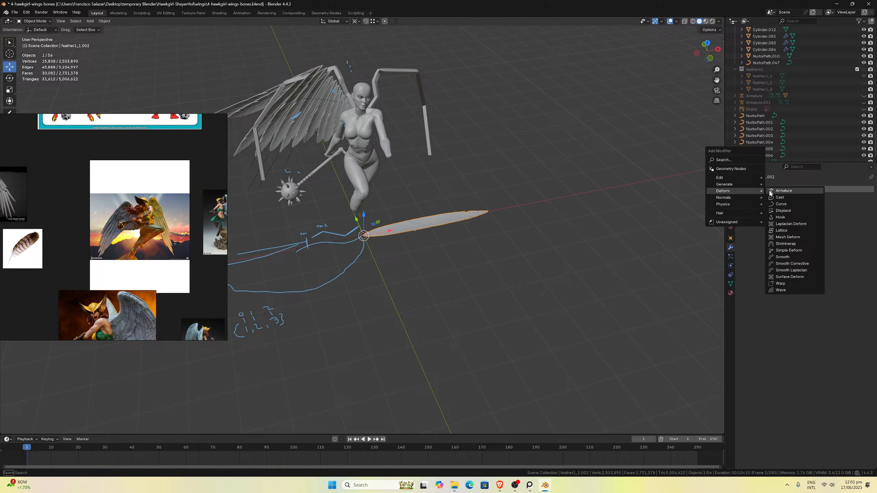
pyautogui.click(781, 204)
pyautogui.click(861, 210)
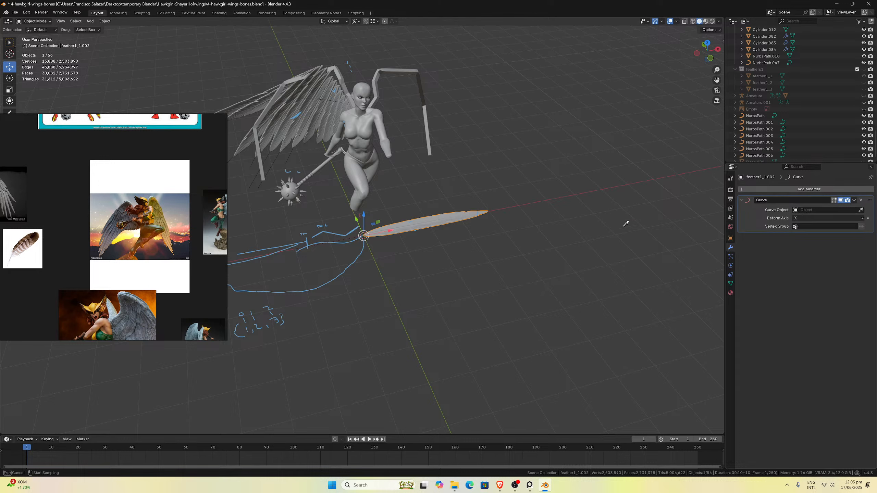
pyautogui.click(357, 232)
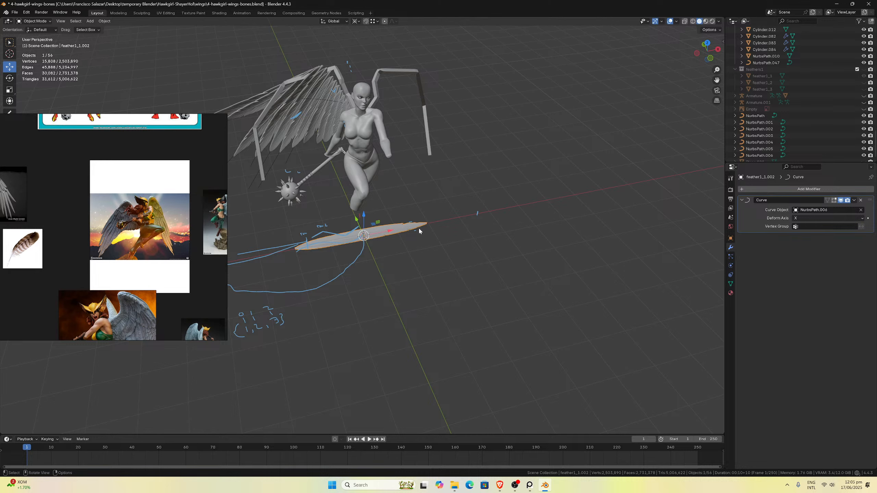
# Select the curve NurbsPath.006 running through the feather, apply all its transforms and save the file.
pyautogui.moveTo(422, 231); pyautogui.dragTo(403, 199, button='middle')
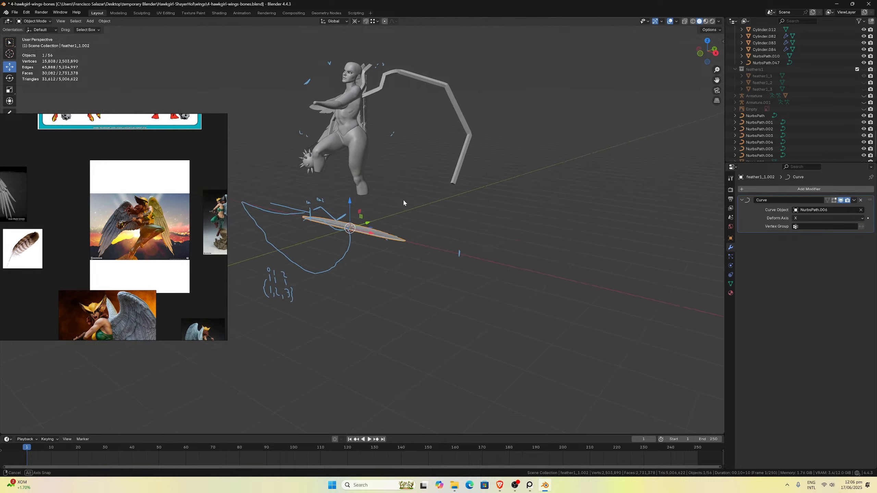
pyautogui.scroll(5, 399, 192)
pyautogui.click(478, 248)
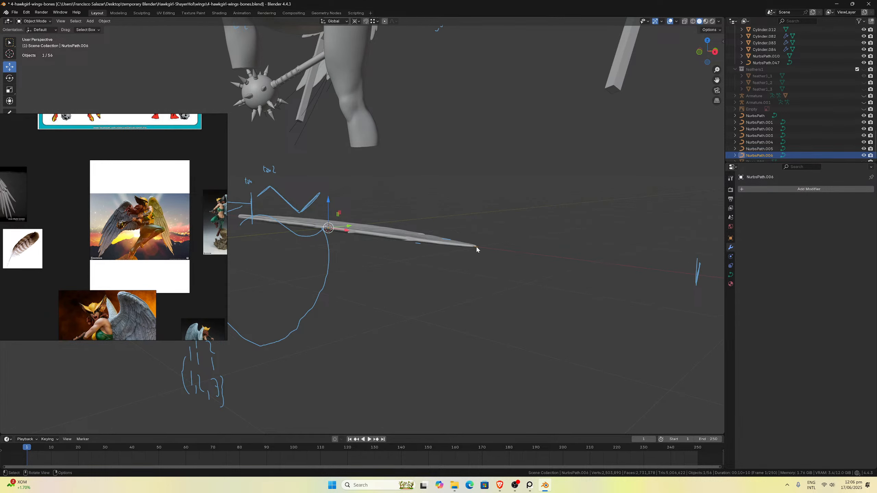
pyautogui.scroll(-3, 503, 216)
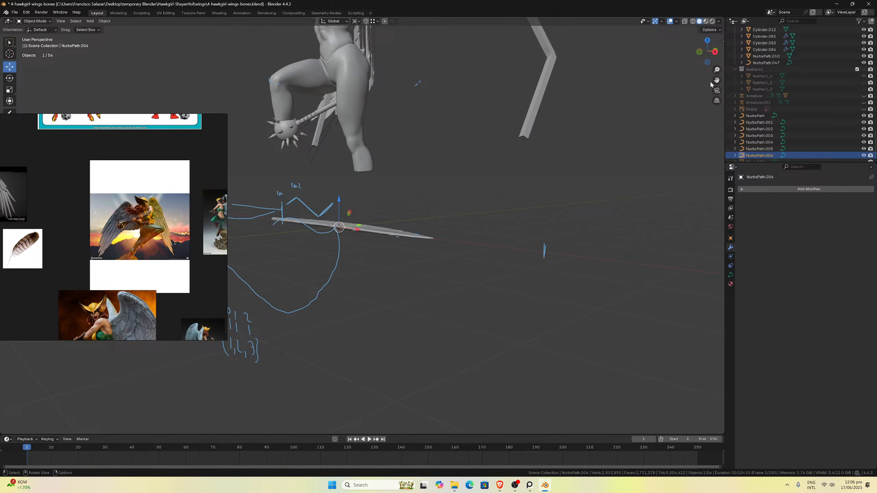
pyautogui.moveTo(711, 84); pyautogui.dragTo(601, 224, button='middle')
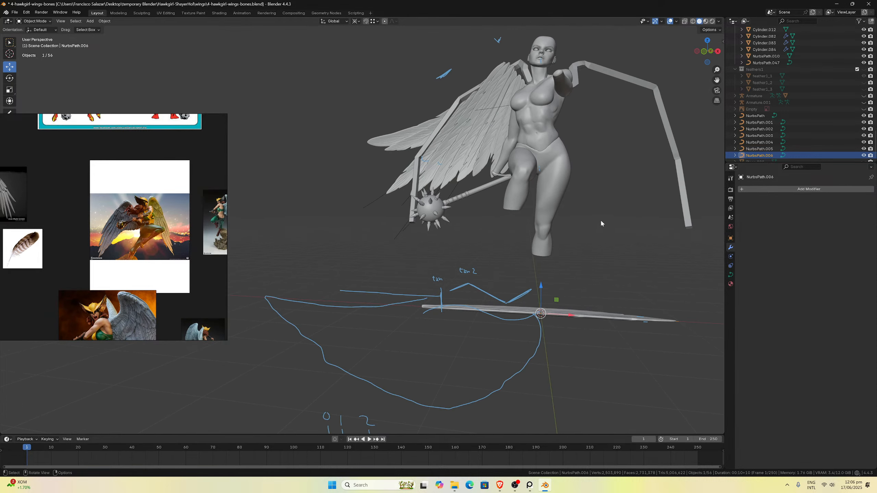
pyautogui.press('KP_1')
pyautogui.press('Tab')
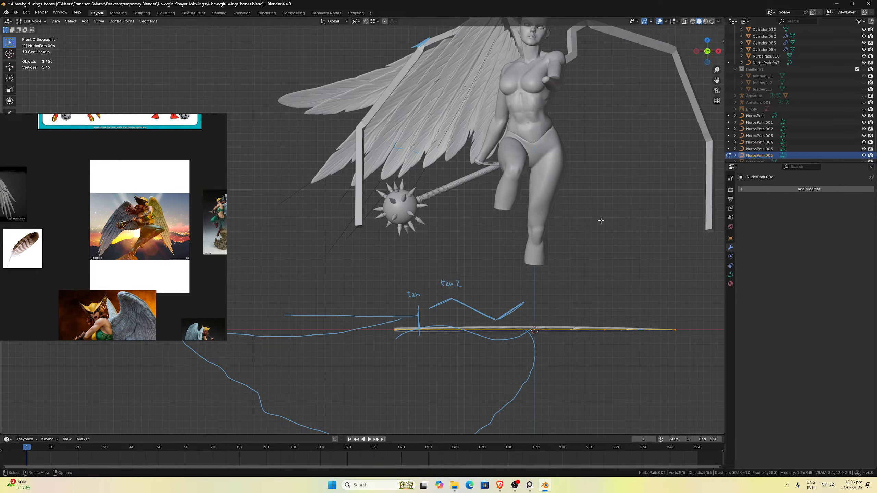
pyautogui.press('Tab')
pyautogui.hotkey('ctrl', 'a')
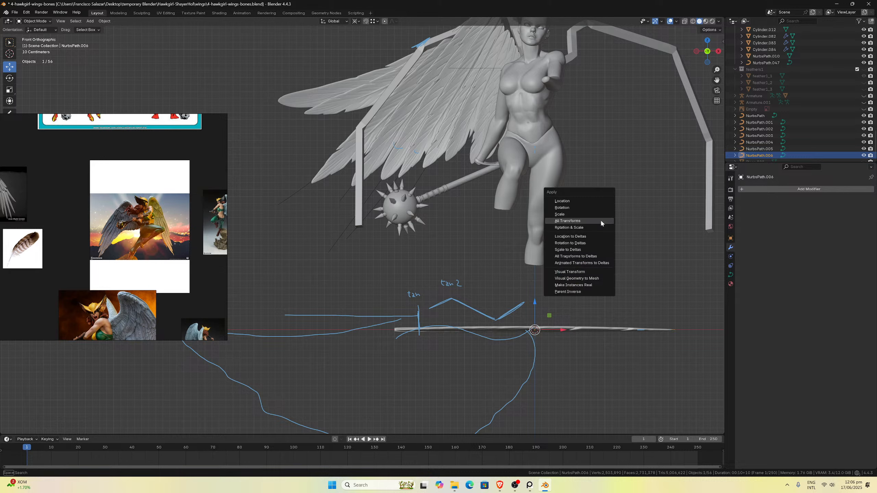
pyautogui.click(601, 220)
pyautogui.hotkey('ctrl', 's')
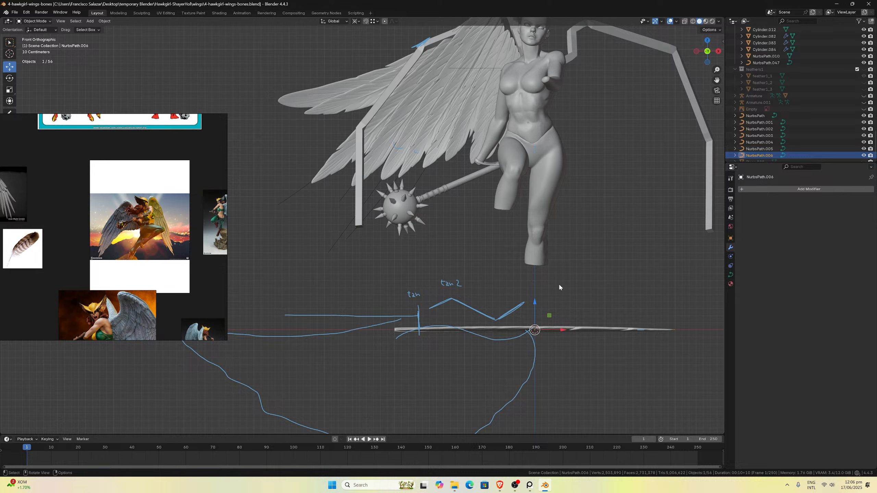
# Move all control points of NurbsPath.006 about -0.169 m along X and 3.53 m along Z, and set the pivot point to Median Point.
pyautogui.press('Tab')
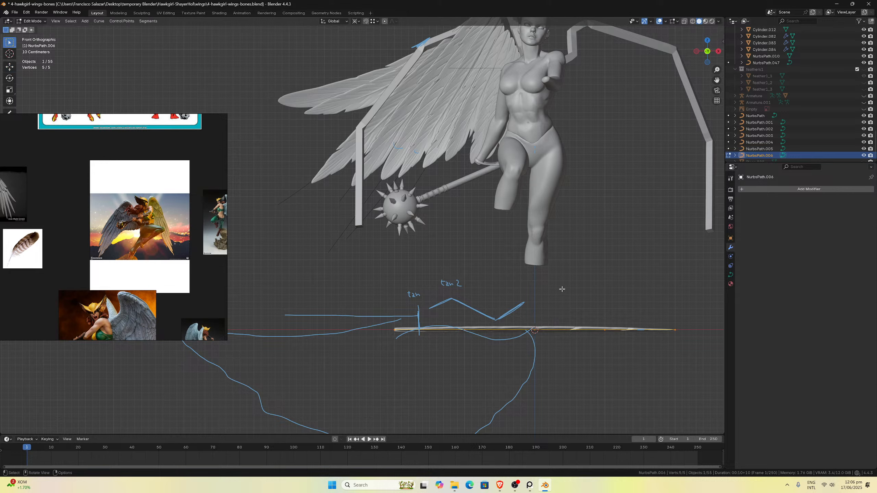
pyautogui.press('g')
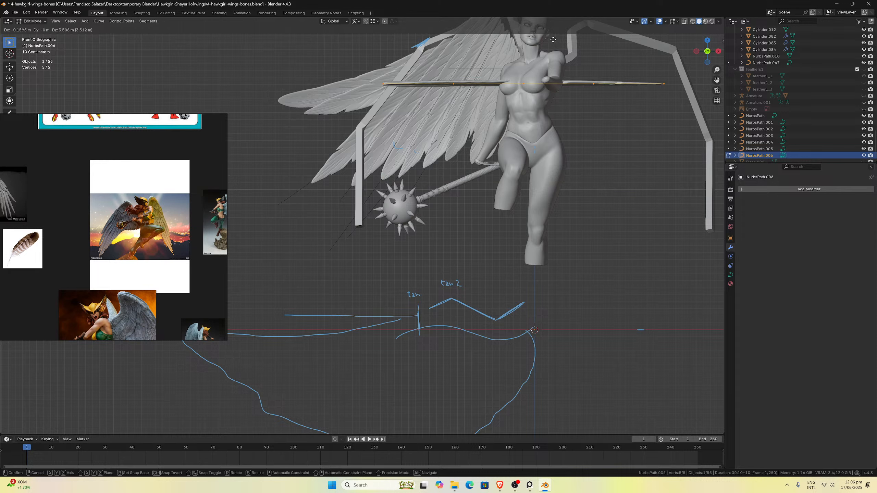
pyautogui.click(552, 40)
pyautogui.click(355, 21)
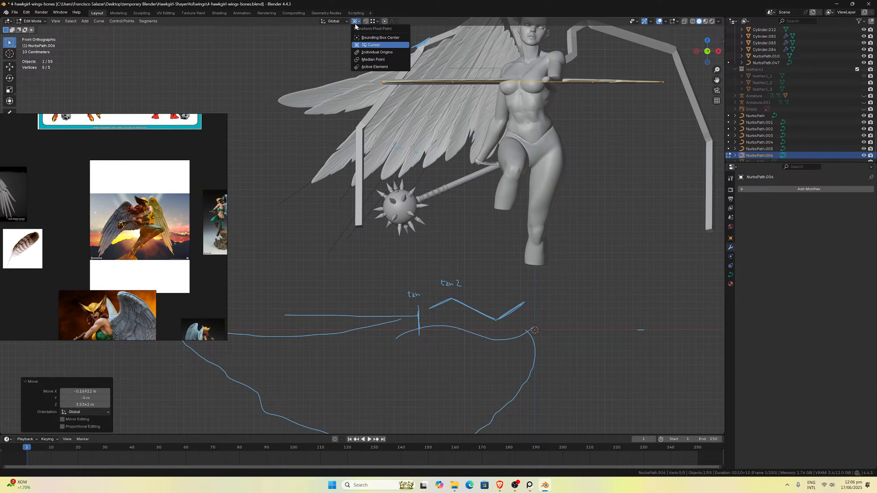
pyautogui.click(370, 58)
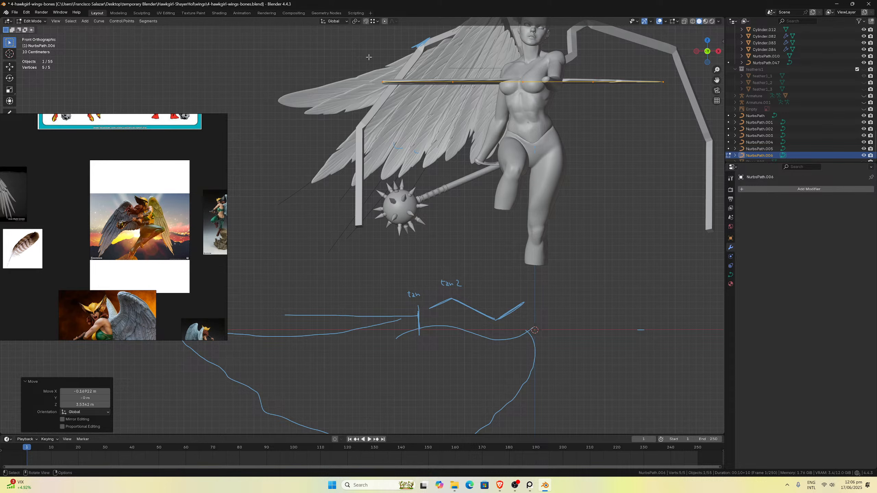
# In front view, move all control points of NurbsPath.006 about 1.40 m along X and 0.98 m along Z to the wing-top height.
pyautogui.scroll(-1, 365, 71)
pyautogui.moveTo(717, 80); pyautogui.dragTo(656, 191)
pyautogui.scroll(3, 485, 169)
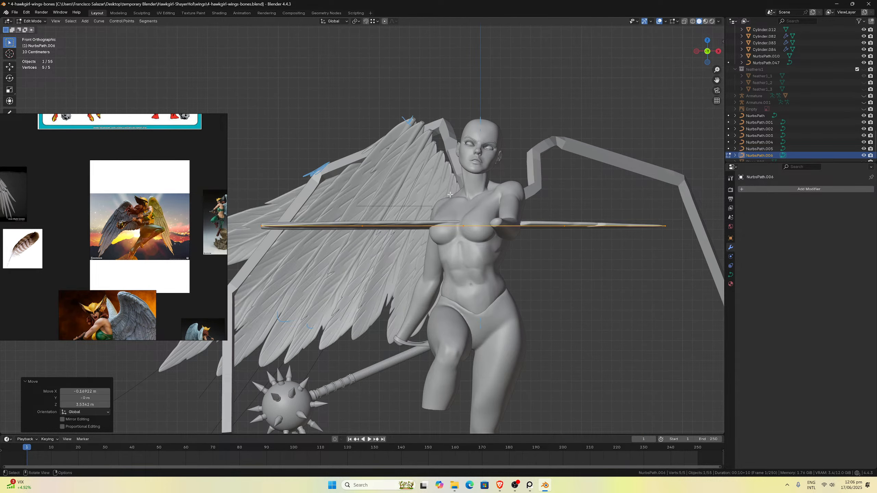
pyautogui.press('g')
pyautogui.click(528, 122)
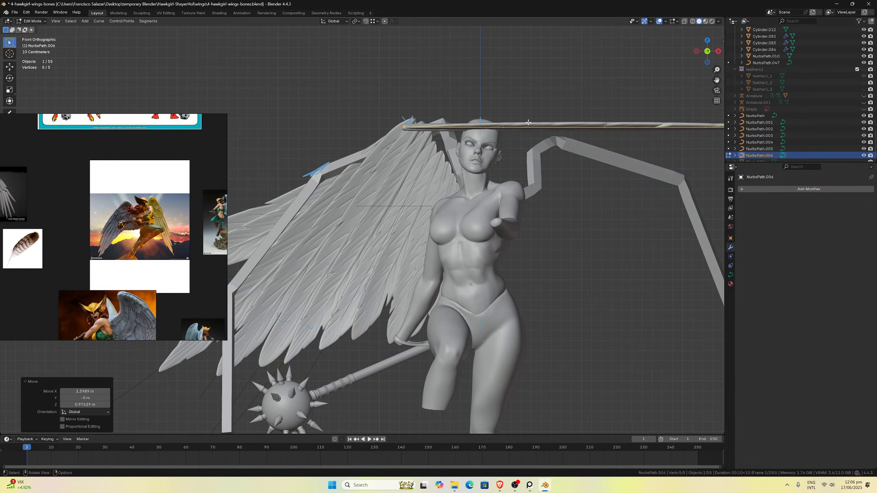
# In top view, move all NurbsPath.006 control points about 1.55 m along Y and -0.04 m along X, back to the wing bones.
pyautogui.scroll(-3, 518, 126)
pyautogui.moveTo(513, 130); pyautogui.dragTo(548, 153, button='middle')
pyautogui.press('KP_7')
pyautogui.scroll(3, 549, 153)
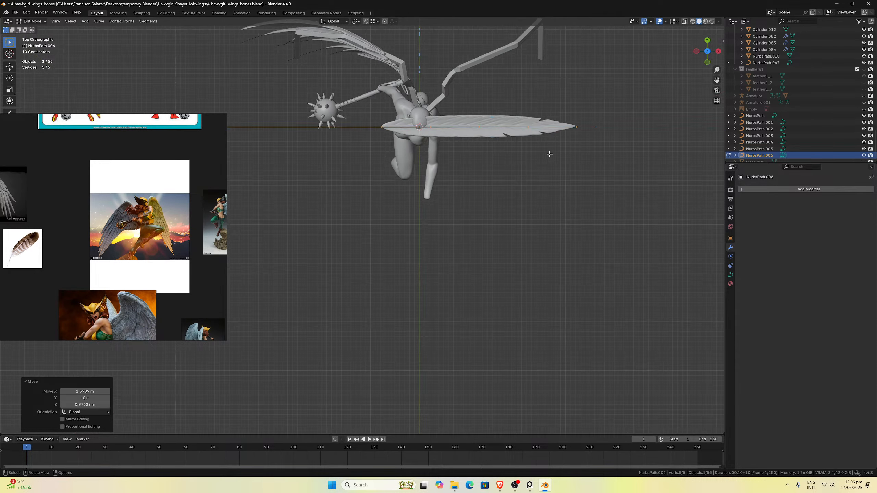
pyautogui.moveTo(717, 80); pyautogui.dragTo(716, 80)
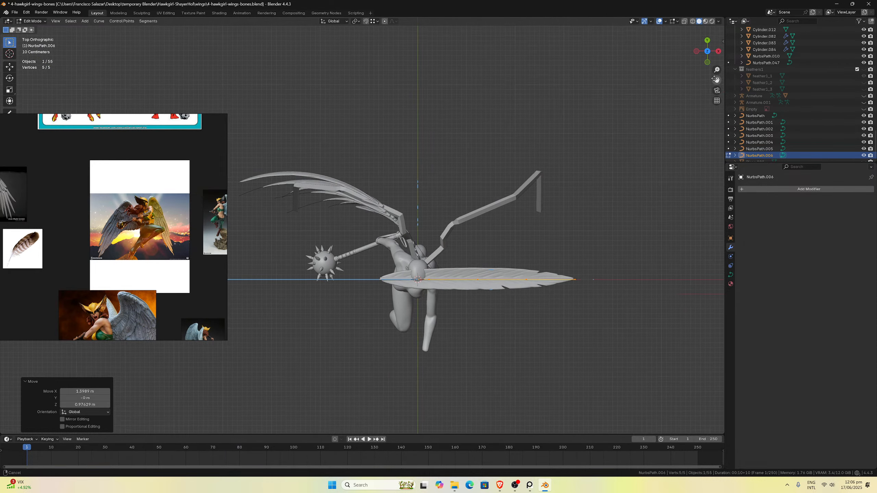
pyautogui.scroll(4, 569, 118)
pyautogui.press('g')
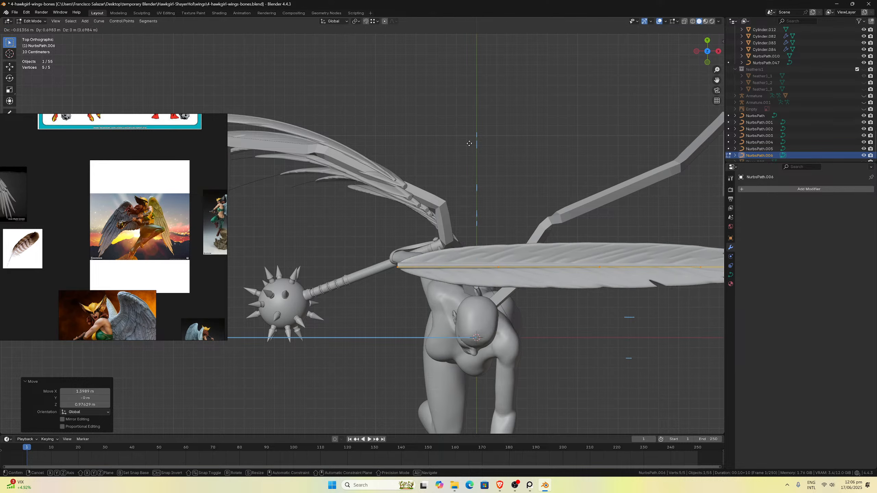
pyautogui.click(466, 63)
pyautogui.scroll(-2, 462, 129)
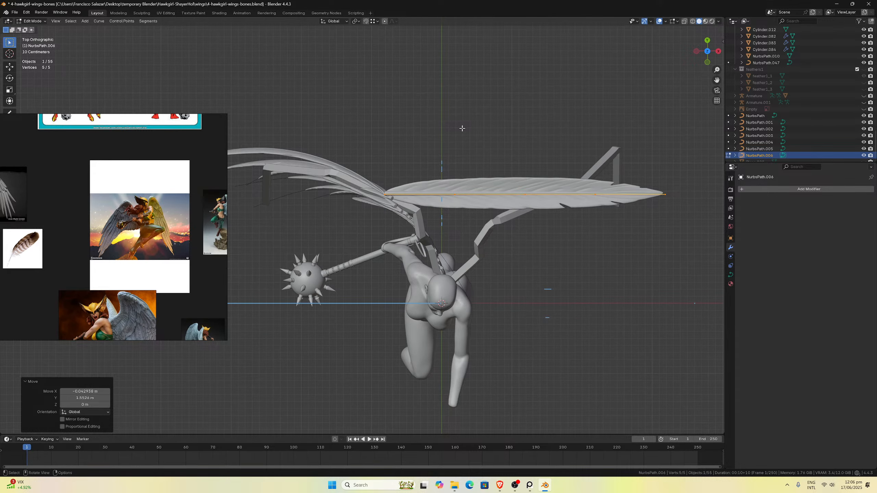
# Leave curve editing and examine how the existing feathers fan out from the wing's upper joint in side and perspective views.
pyautogui.press('ctrl+KP_1')
pyautogui.press('ctrl+KP_3')
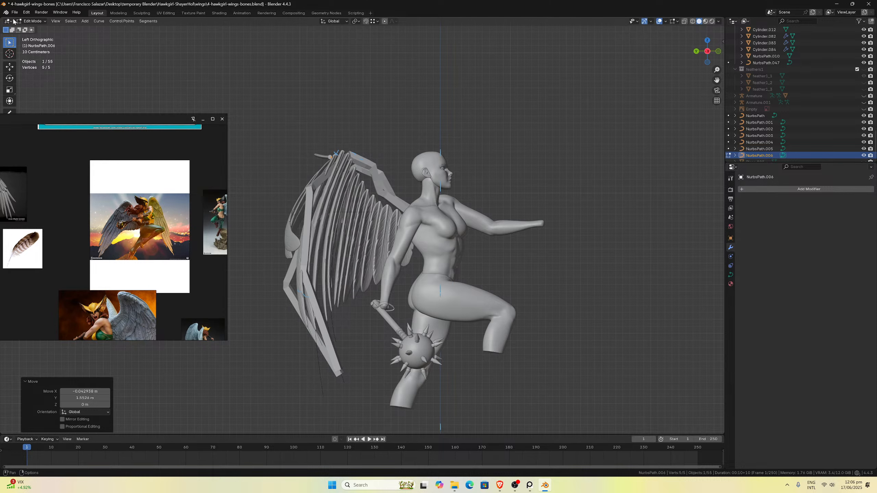
pyautogui.click(33, 21)
pyautogui.click(35, 30)
pyautogui.scroll(1, 287, 177)
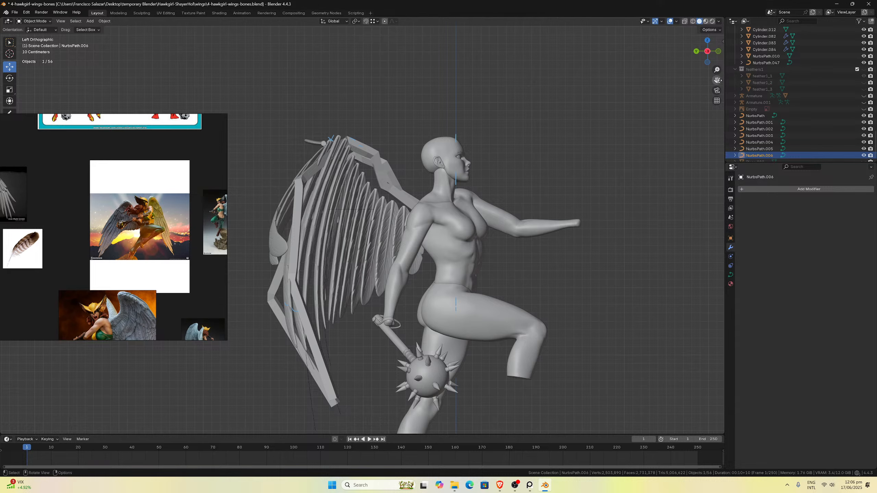
pyautogui.keyDown('shift'); pyautogui.moveTo(518, 208); pyautogui.dragTo(579, 203, button='middle'); pyautogui.keyUp('shift')
pyautogui.moveTo(262, 287); pyautogui.dragTo(300, 231, button='middle')
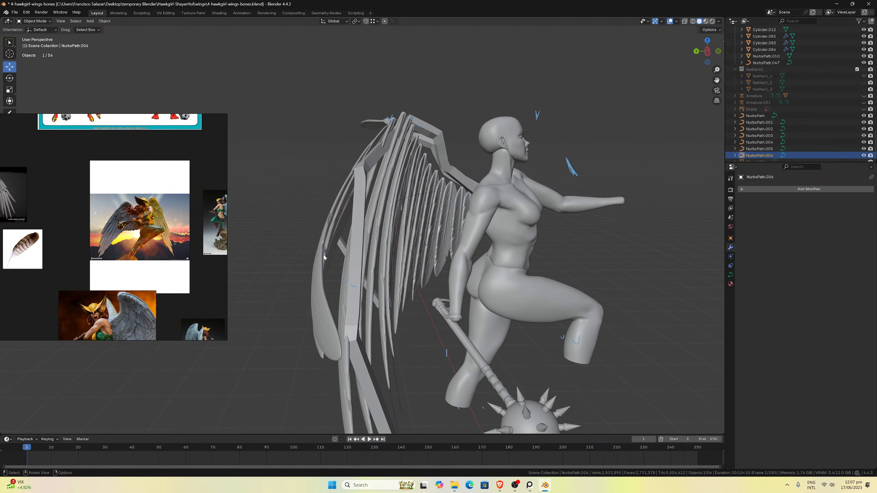
pyautogui.scroll(3, 307, 267)
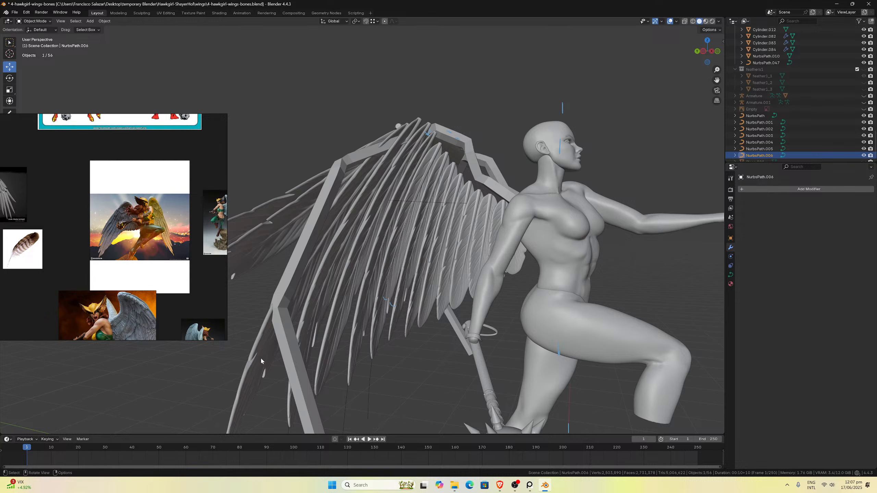
pyautogui.scroll(2, 259, 360)
pyautogui.moveTo(221, 360); pyautogui.dragTo(299, 290, button='middle')
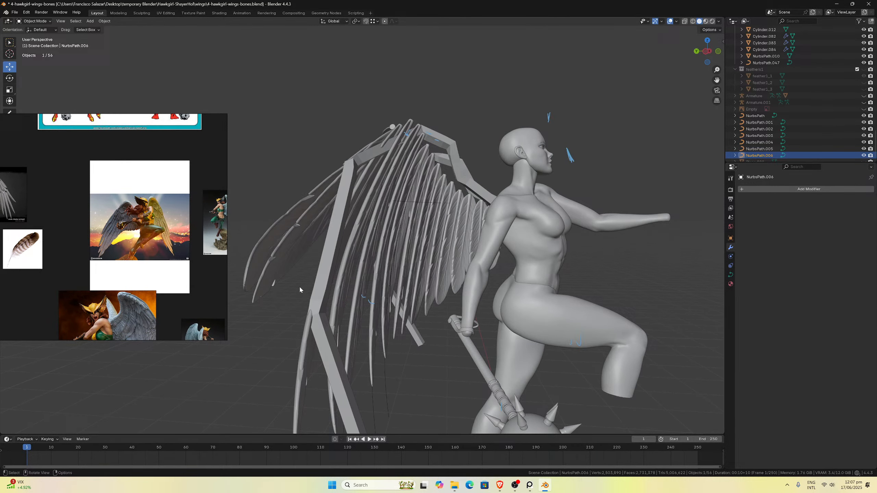
pyautogui.click(248, 317)
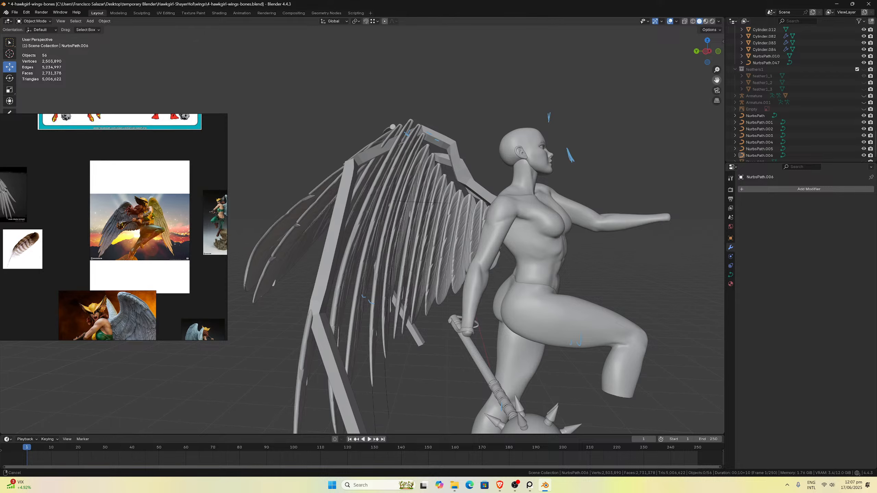
# Select the outer feather mesh Cube.021 and examine where its feathers attach to the wing, ending in front view.
pyautogui.scroll(5, 594, 154)
pyautogui.moveTo(594, 154); pyautogui.dragTo(540, 172, button='middle')
pyautogui.moveTo(450, 207); pyautogui.dragTo(450, 199, button='middle')
pyautogui.click(471, 190)
pyautogui.click(472, 188)
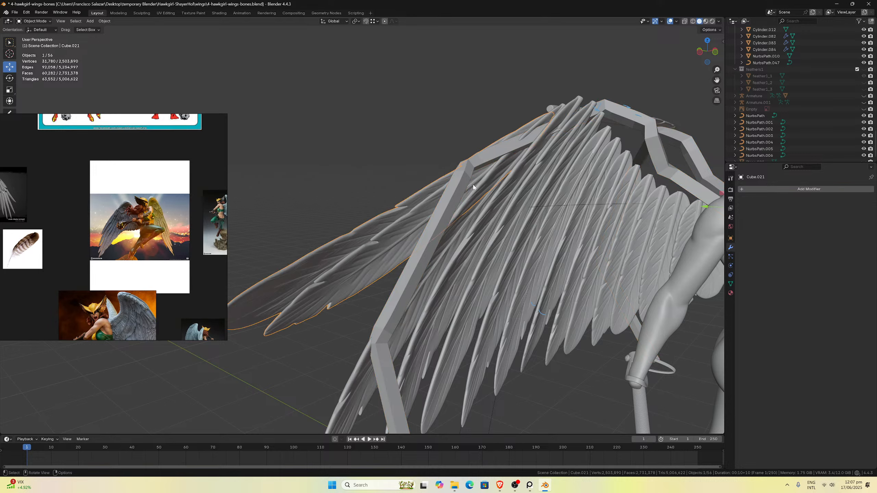
pyautogui.moveTo(337, 285); pyautogui.dragTo(482, 164, button='middle')
pyautogui.press('KP_1')
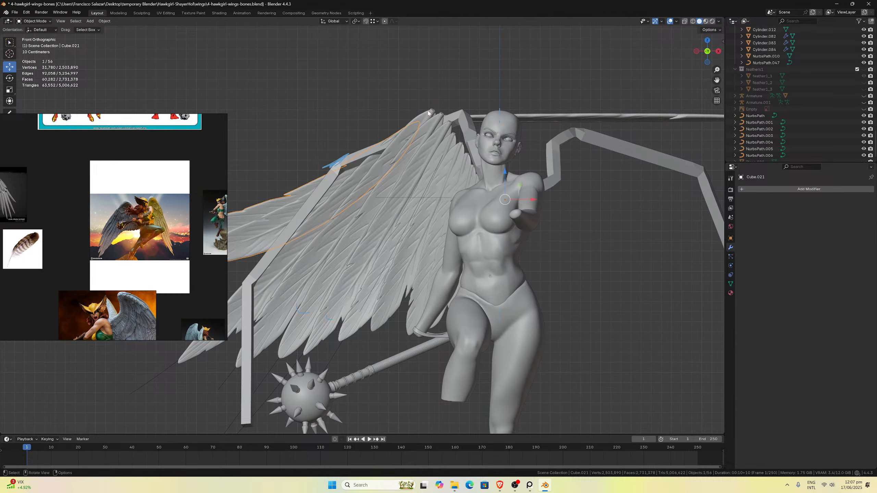
# Mark the root of the outer feathers near the wing's peak with short annotation strokes in the front and left views.
pyautogui.moveTo(415, 119); pyautogui.dragTo(422, 125)
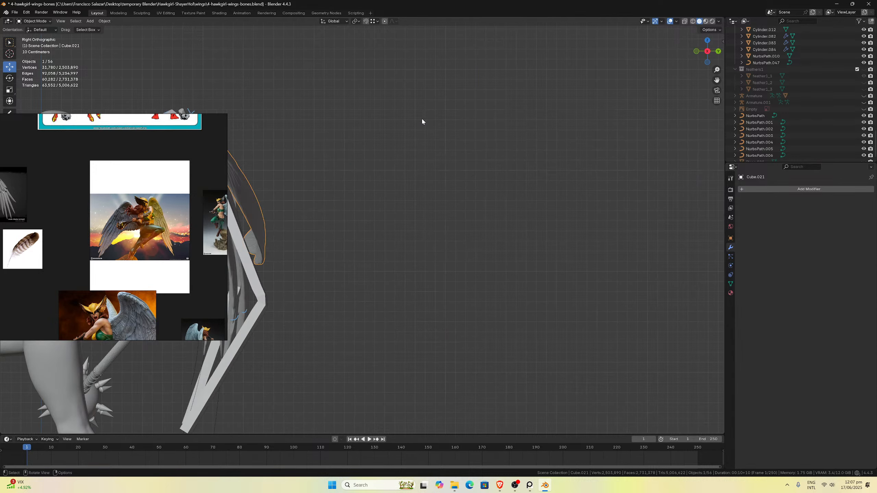
pyautogui.press('ctrl+KP_3')
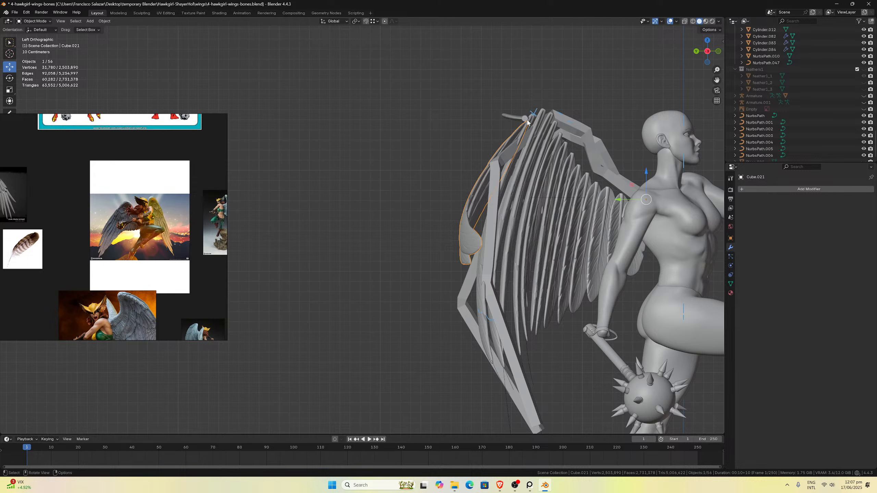
pyautogui.press('d')
pyautogui.moveTo(534, 112)
pyautogui.mouseDown()
pyautogui.moveTo(541, 108)
pyautogui.moveTo(529, 119)
pyautogui.mouseUp()
pyautogui.press('Escape')
pyautogui.press('KP_1')
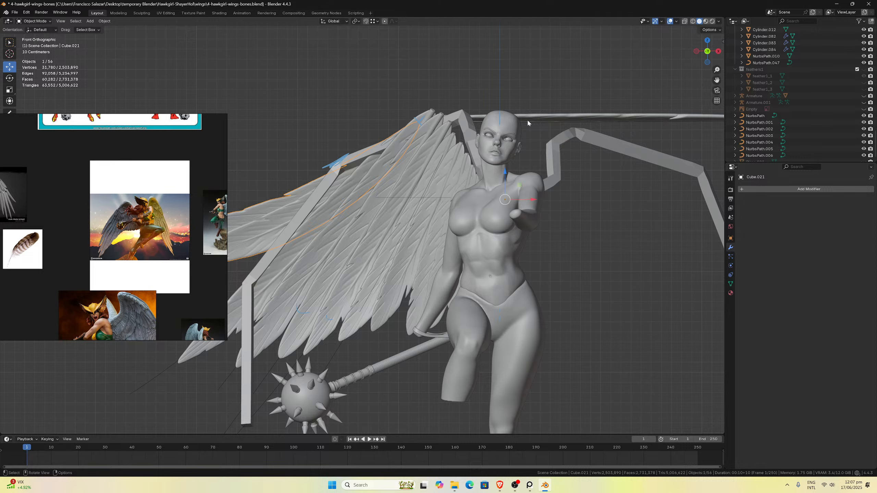
# Rotate all control points of NurbsPath.006 by 115° in front view and move them about -2.83 m along X and -1.86 m along Z.
pyautogui.scroll(-3, 359, 217)
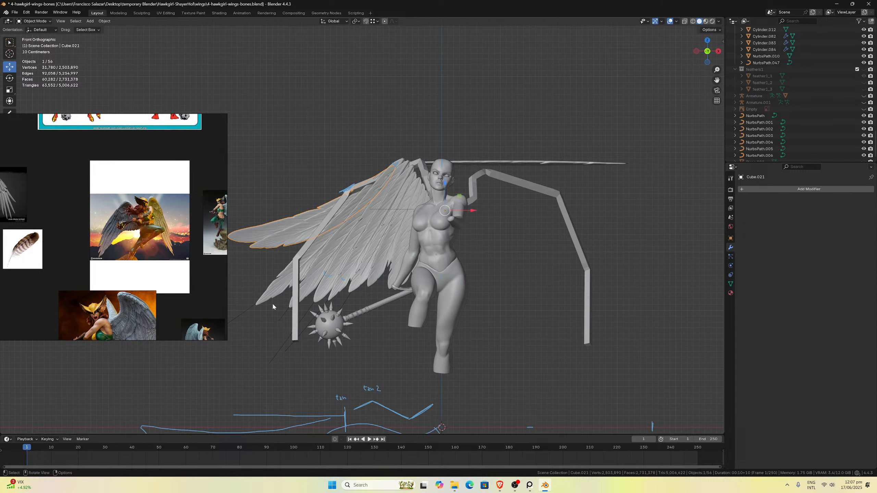
pyautogui.scroll(-3, 249, 309)
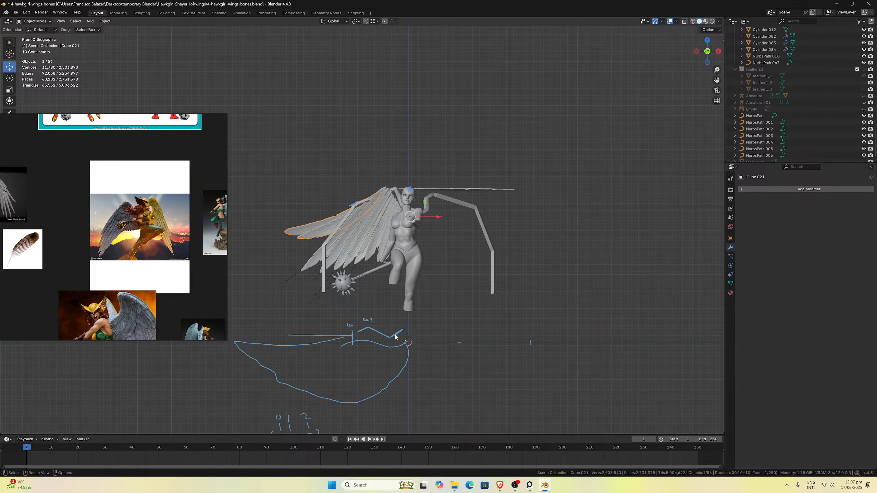
pyautogui.click(515, 189)
pyautogui.scroll(4, 462, 175)
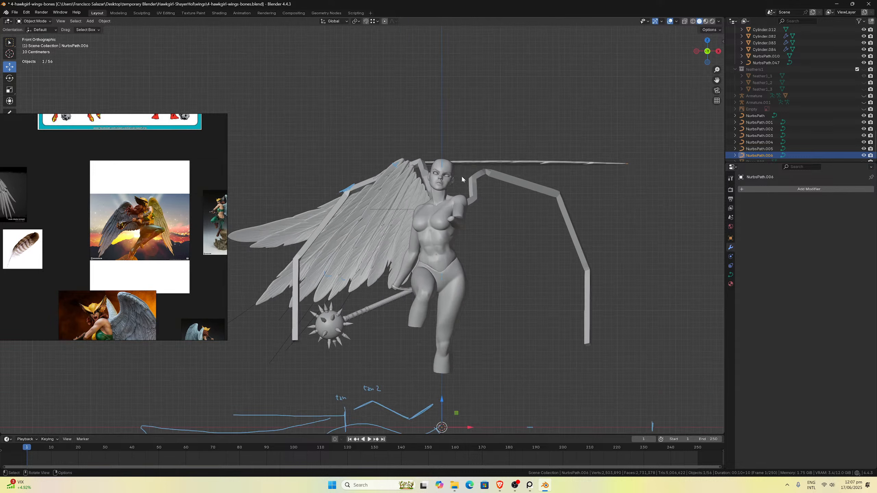
pyautogui.press('Tab')
pyautogui.scroll(1, 516, 171)
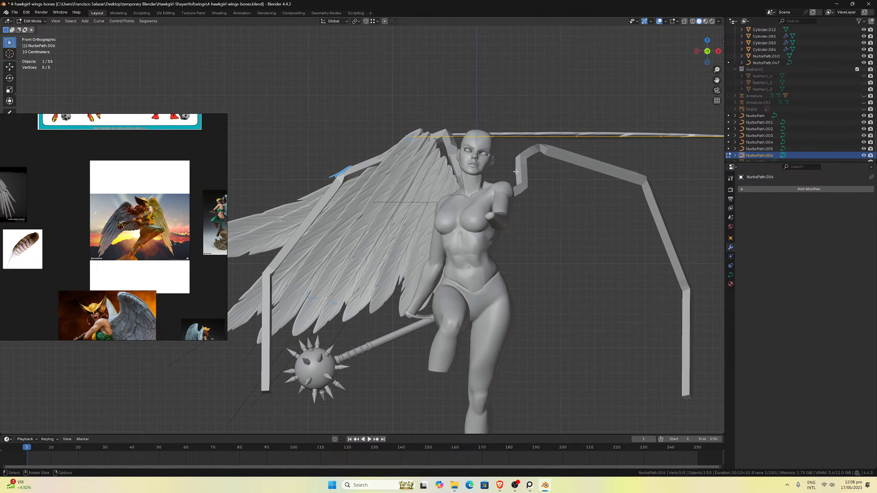
pyautogui.press('r')
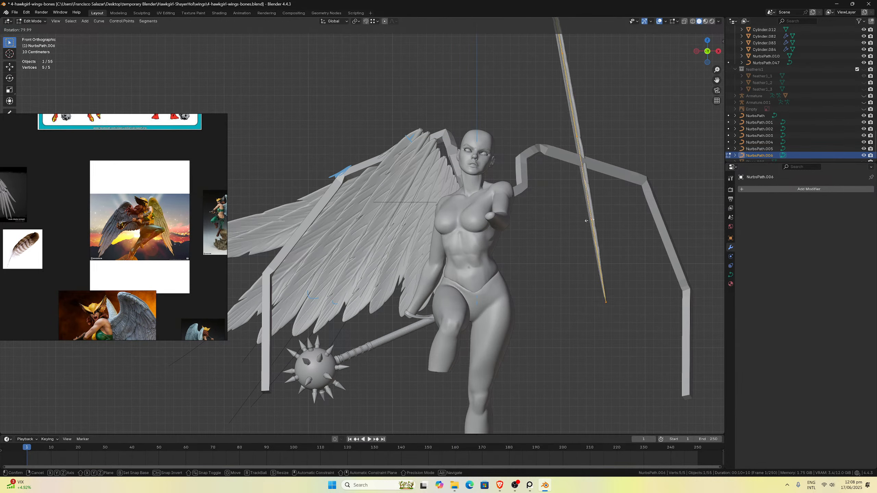
pyautogui.click(604, 86)
pyautogui.press('g')
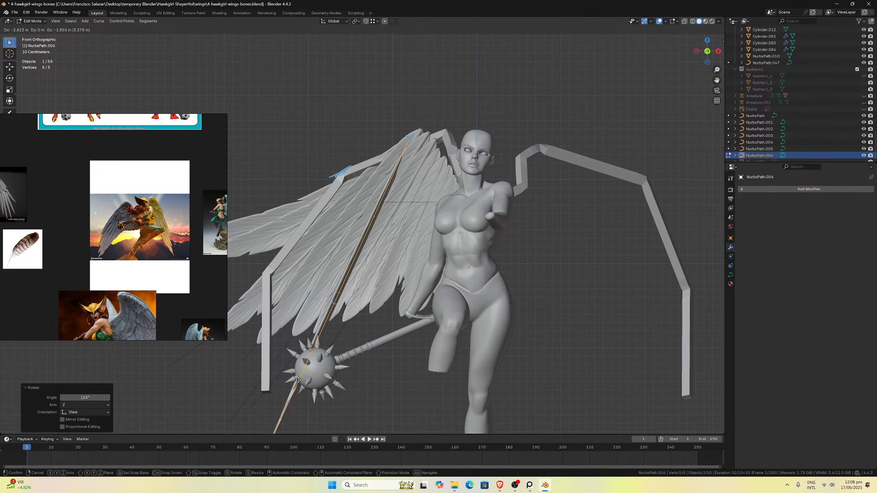
pyautogui.click(300, 380)
pyautogui.scroll(-1, 300, 380)
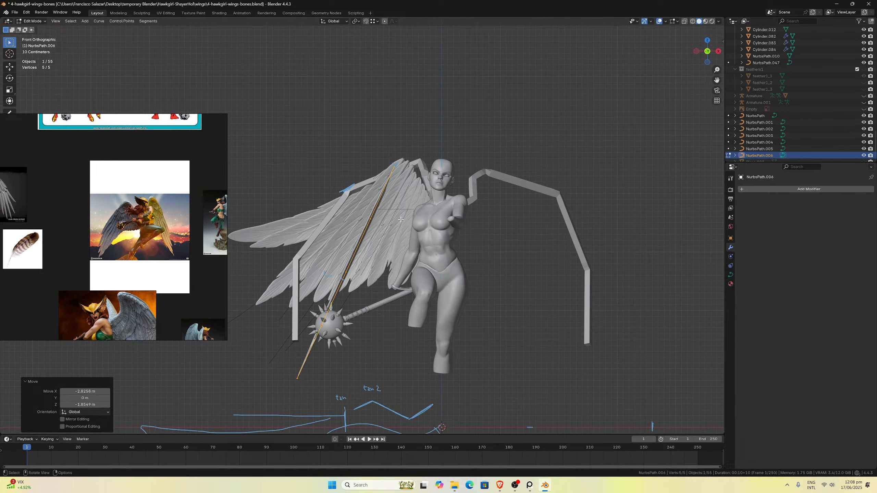
# Rotate the NurbsPath.006 points further clockwise in front view and move them about -0.40 m along X and 0.26 m along Z.
pyautogui.press('r')
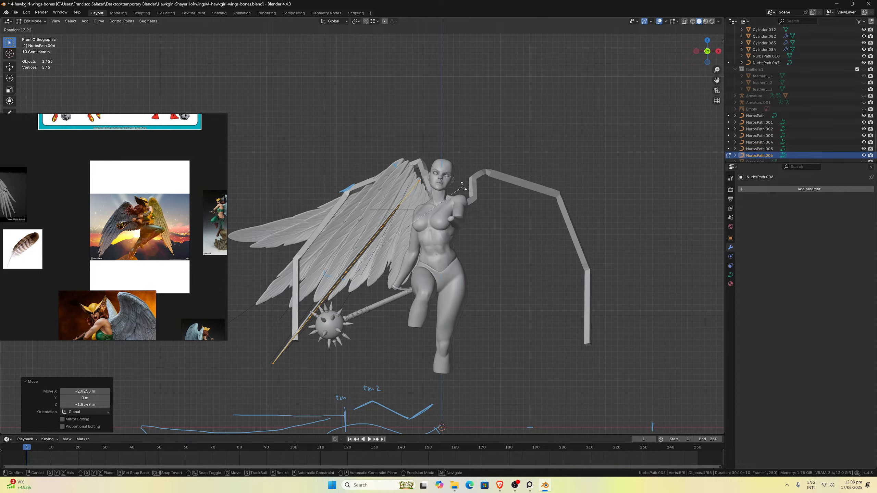
pyautogui.click(449, 176)
pyautogui.press('g')
pyautogui.click(436, 171)
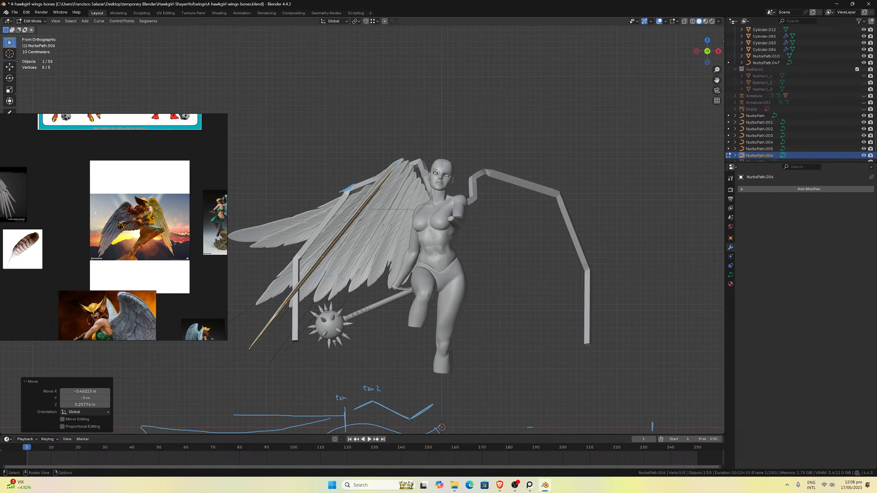
# Rotate the NurbsPath.006 points about another 8.2° and shift them about -0.22 m along X and 0.19 m along Z.
pyautogui.press('r')
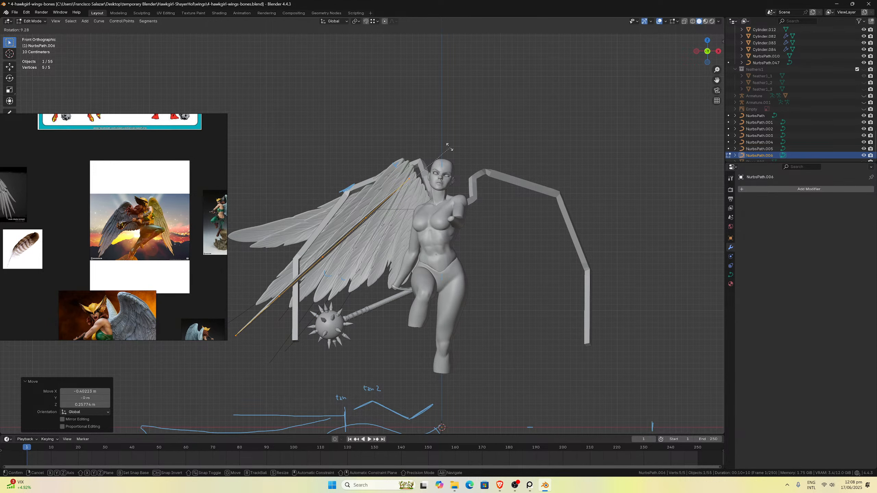
pyautogui.click(448, 146)
pyautogui.press('g')
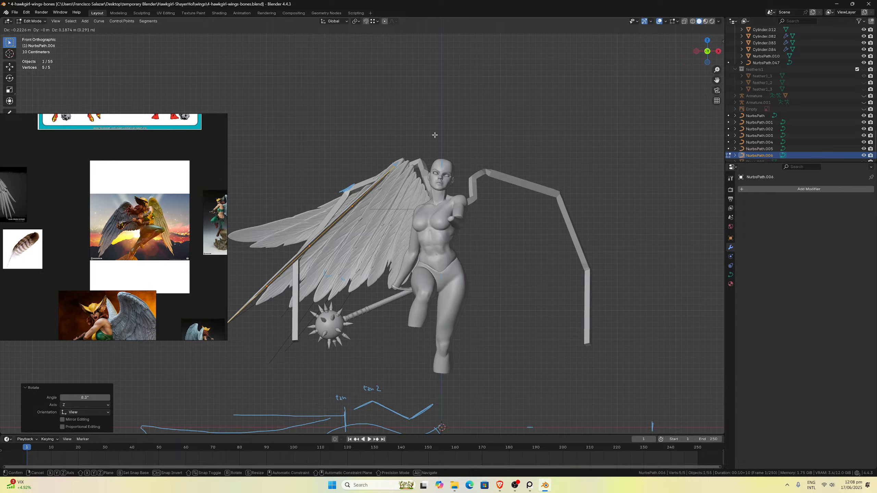
pyautogui.click(422, 133)
# Fine-tune the feather curve with a 3.66° rotation and a shift of about -0.08 m along X and 0.10 m along Z.
pyautogui.press('r')
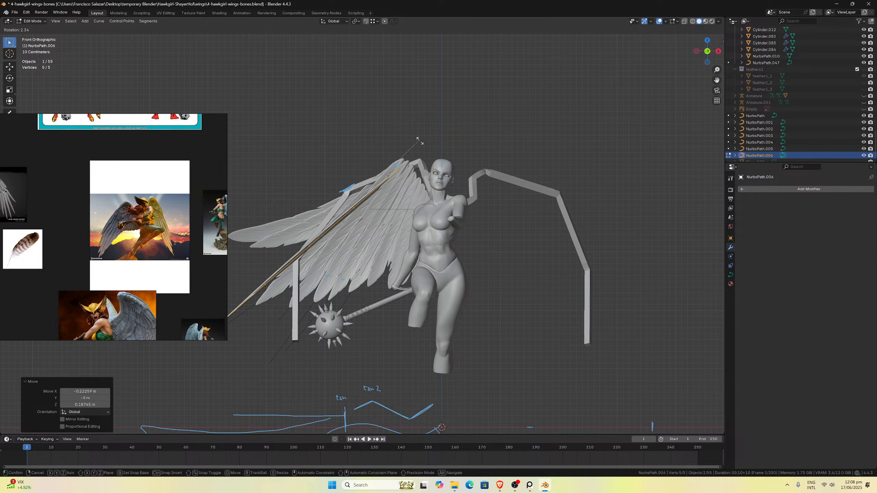
pyautogui.click(417, 140)
pyautogui.press('g')
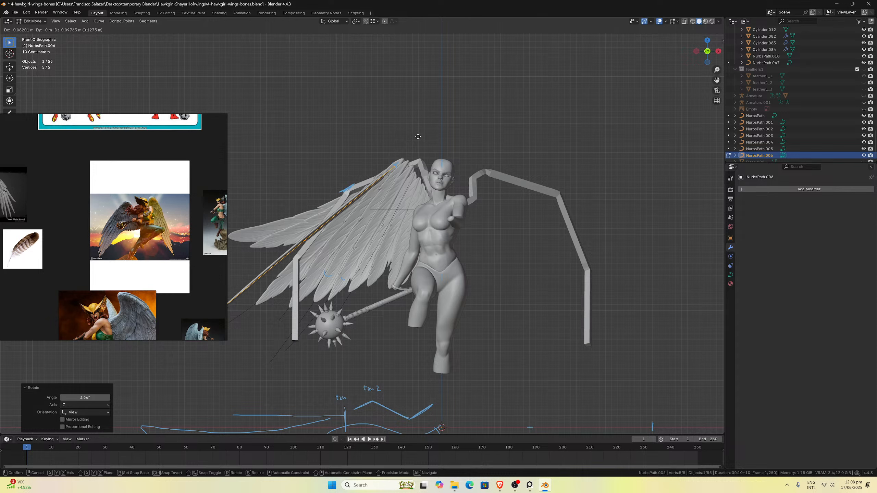
pyautogui.click(418, 138)
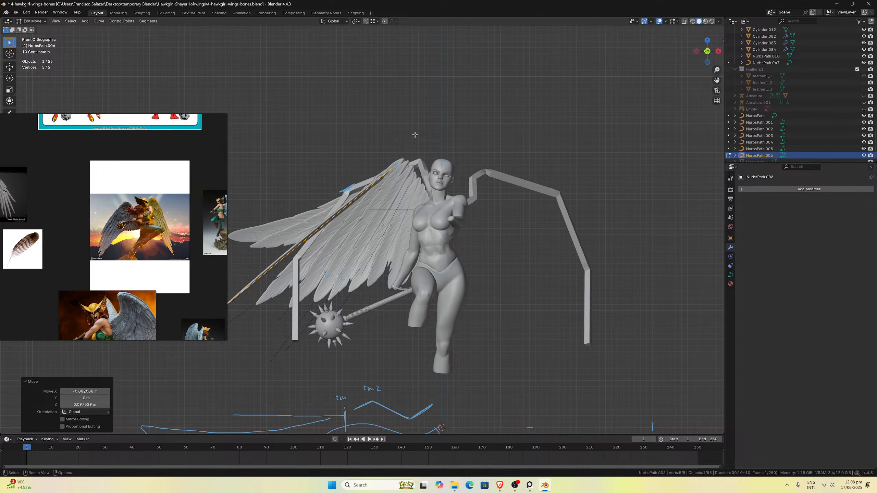
# Check the new feather's placement against the wing bones from the left, top and front views.
pyautogui.press('ctrl+KP_3')
pyautogui.scroll(2, 415, 134)
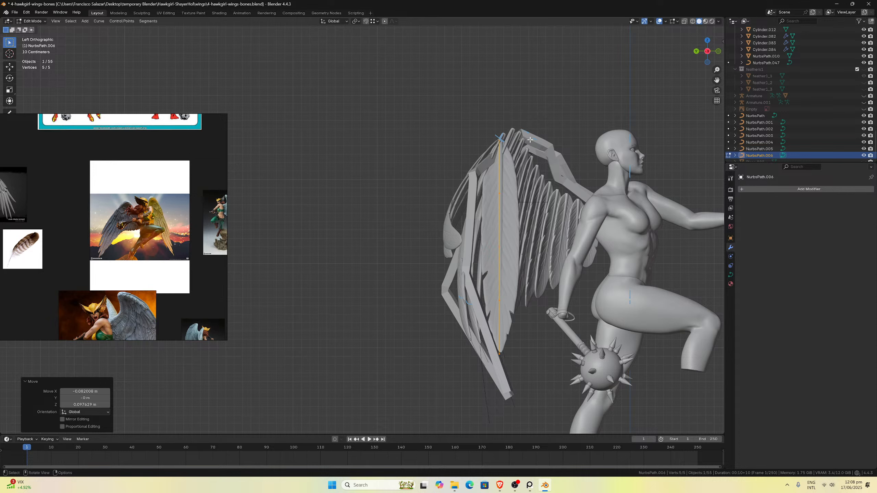
pyautogui.press('KP_7')
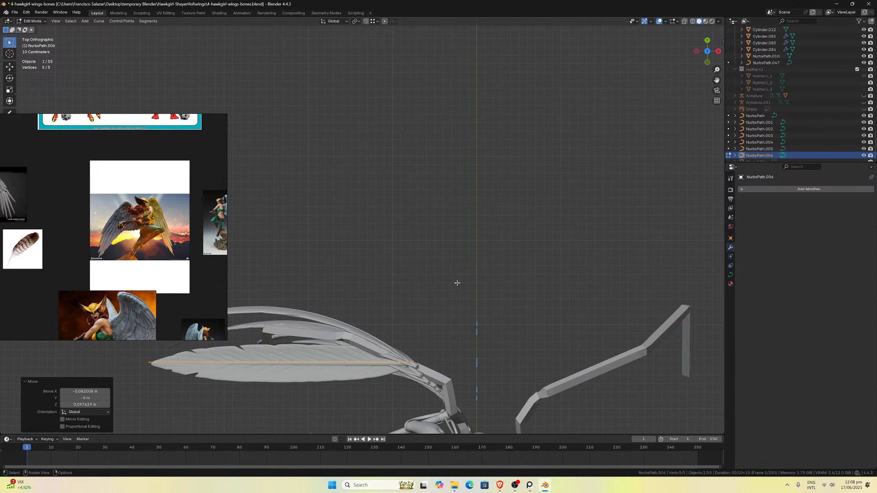
pyautogui.scroll(-1, 337, 234)
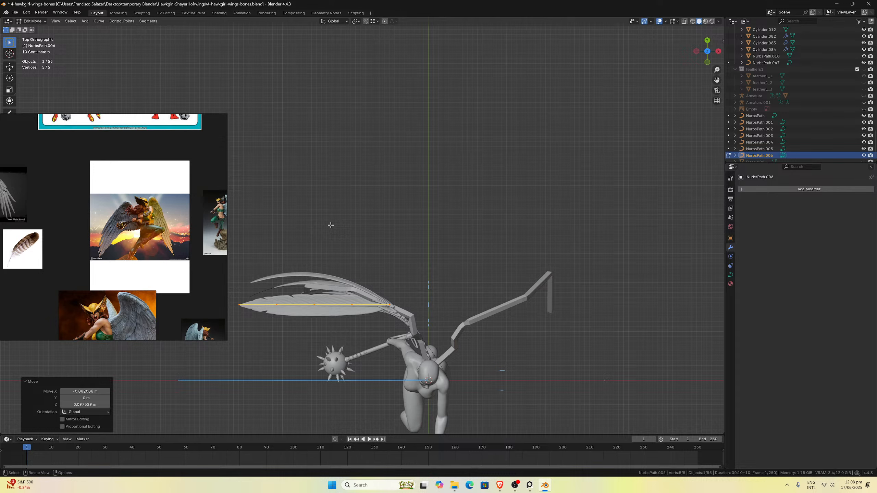
pyautogui.press('KP_1')
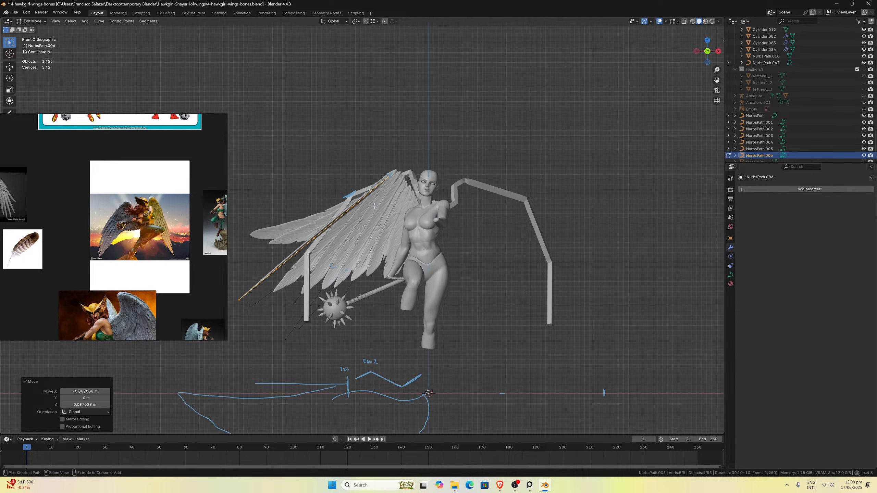
# Tilt all NurbsPath.006 points so the feather's flat side faces the front view.
pyautogui.hotkey('ctrl', 't')
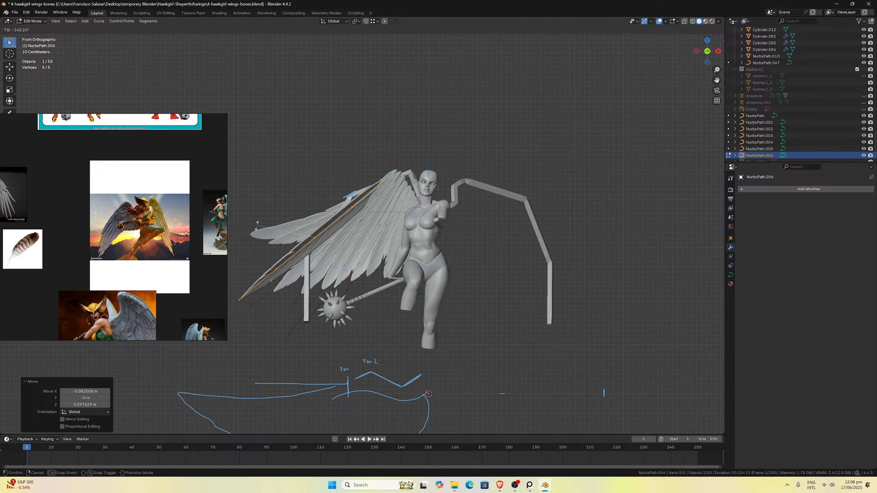
pyautogui.click(290, 204)
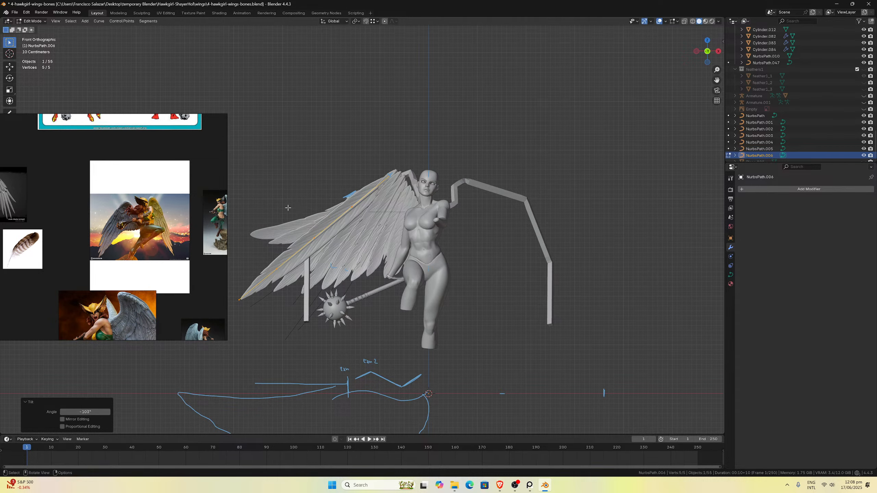
pyautogui.scroll(4, 290, 204)
pyautogui.moveTo(290, 204); pyautogui.dragTo(369, 234, button='middle')
pyautogui.scroll(-4, 360, 215)
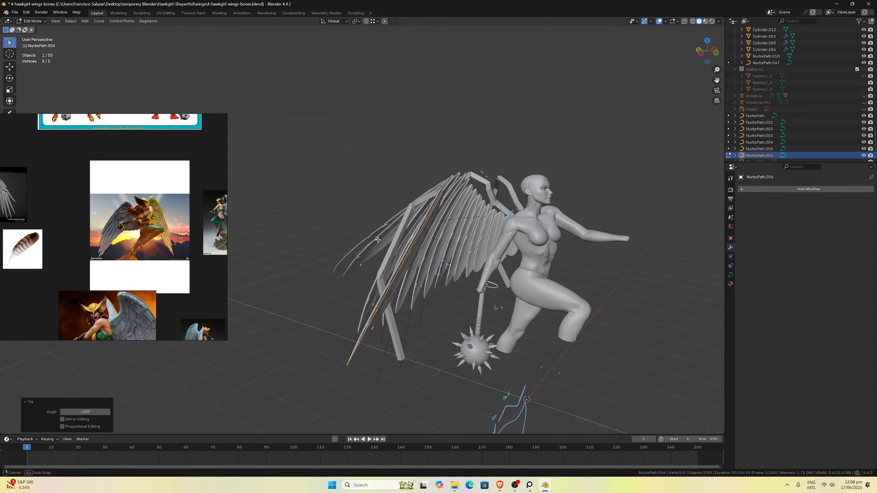
# In left view, bow the feather backward by moving the second and third NurbsPath.006 points from the root along positive Y.
pyautogui.press('ctrl+KP_3')
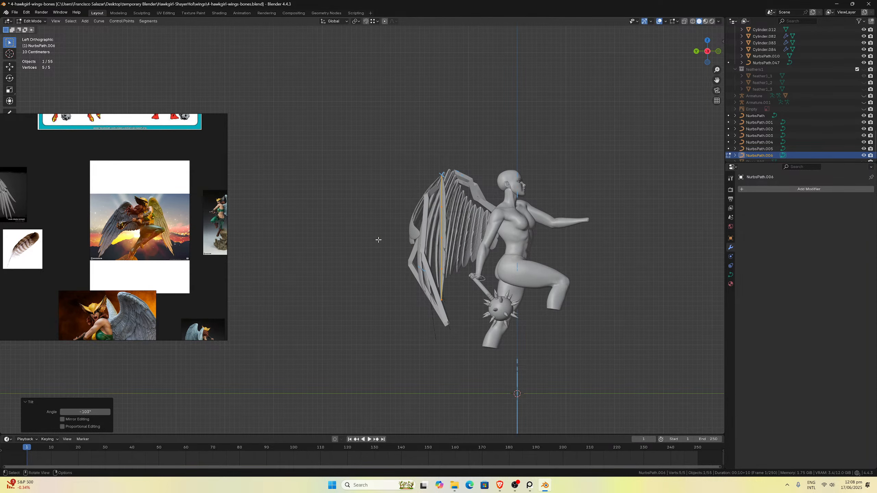
pyautogui.click(438, 209)
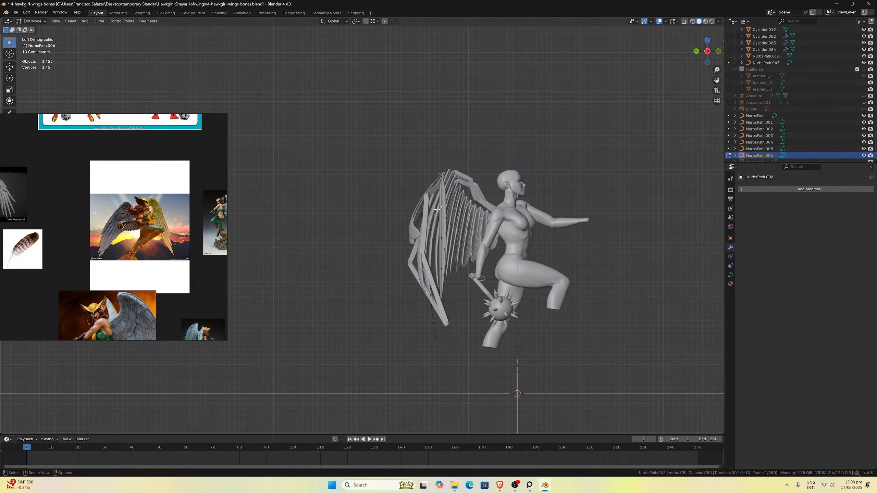
pyautogui.press('g')
pyautogui.press('y')
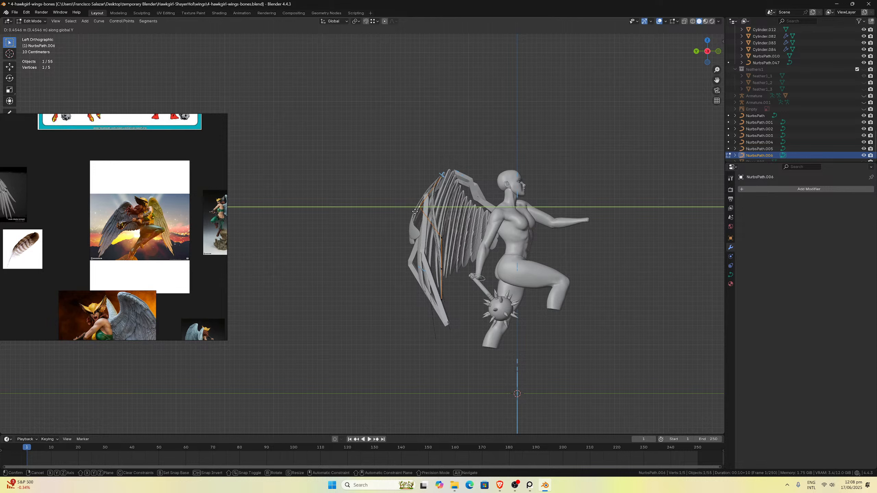
pyautogui.click(410, 212)
pyautogui.click(441, 239)
pyautogui.press('g')
pyautogui.press('y')
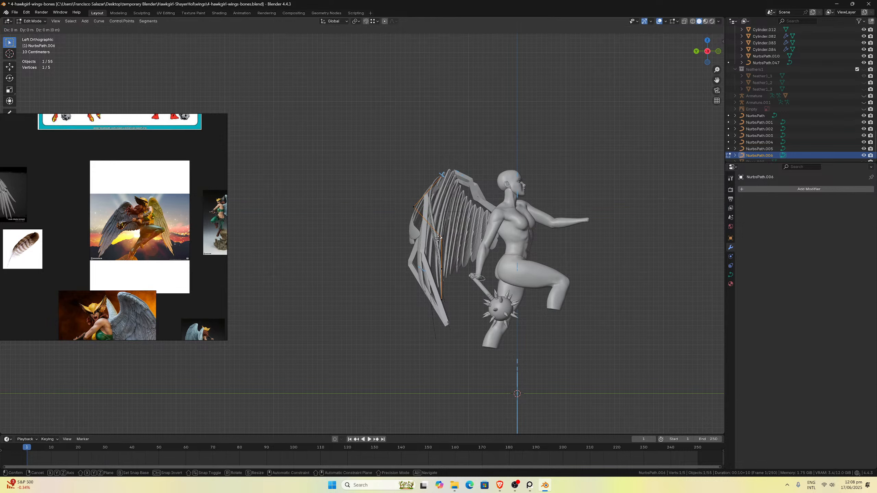
pyautogui.click(409, 239)
# Move the fourth NurbsPath.006 point about 0.72 m and the tip point about 0.32 m along Y to continue the backward bow.
pyautogui.click(441, 270)
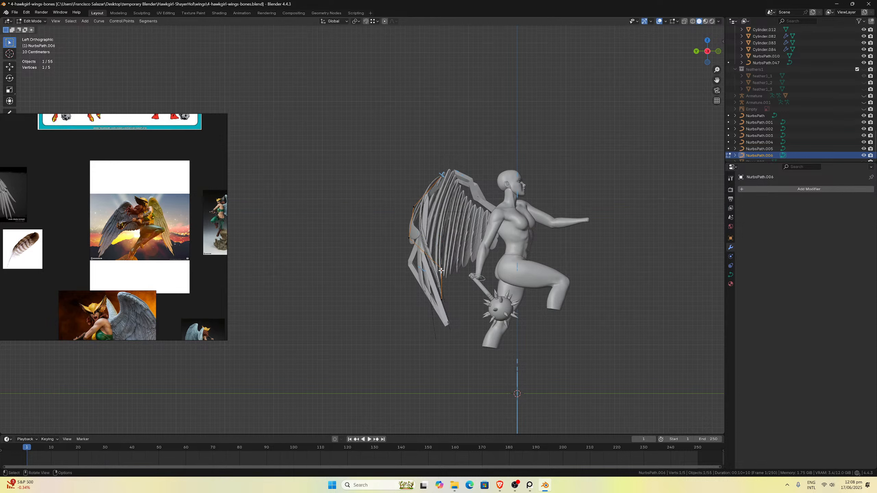
pyautogui.press('g')
pyautogui.press('y')
pyautogui.click(406, 273)
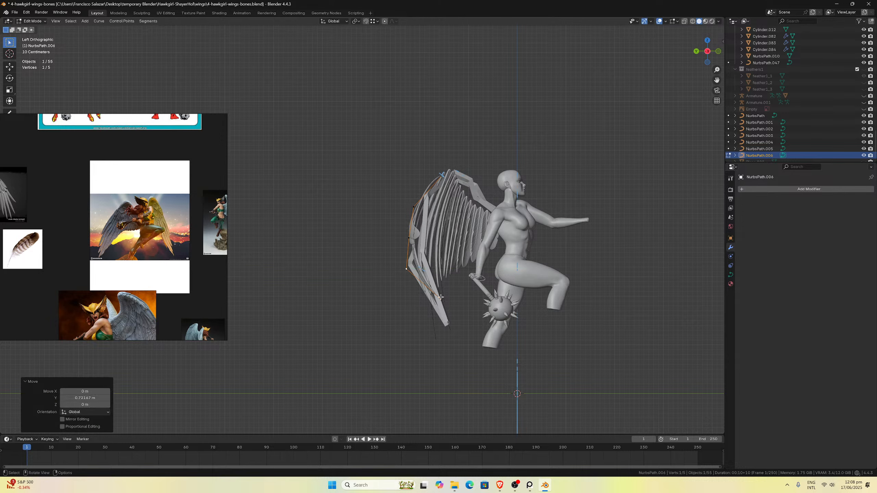
pyautogui.click(441, 300)
pyautogui.press('g')
pyautogui.press('y')
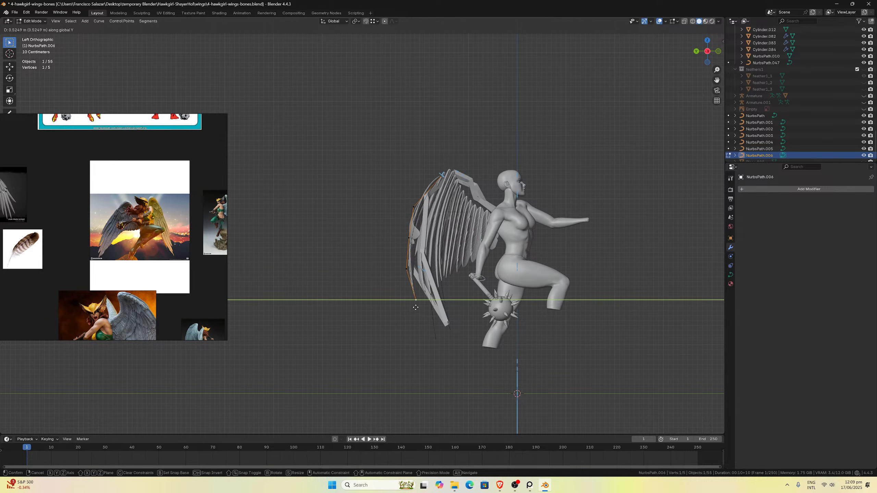
pyautogui.click(418, 300)
# Pull the tip point about -0.21 m along Y and the point above it slightly forward along Y.
pyautogui.scroll(2, 425, 293)
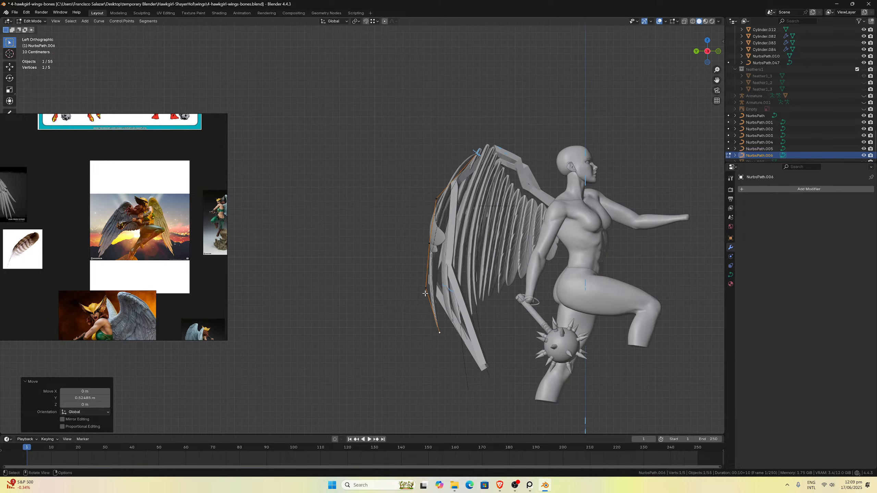
pyautogui.scroll(1, 463, 292)
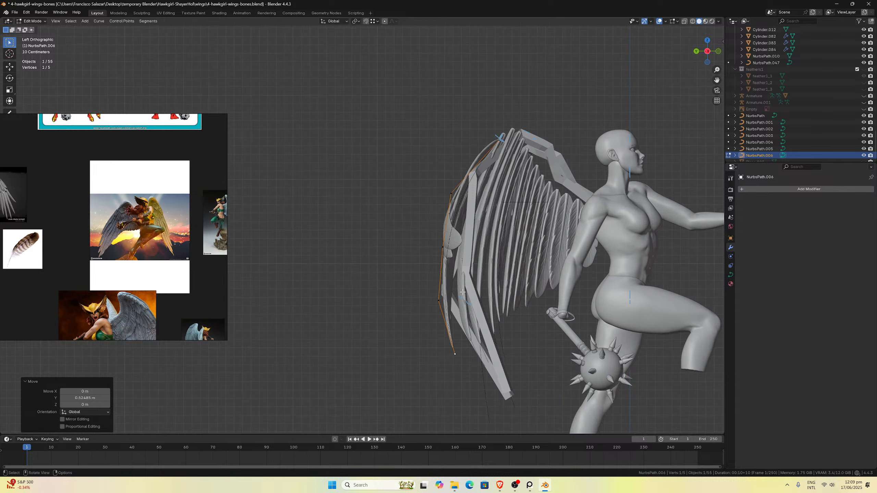
pyautogui.press('g')
pyautogui.press('y')
pyautogui.click(480, 293)
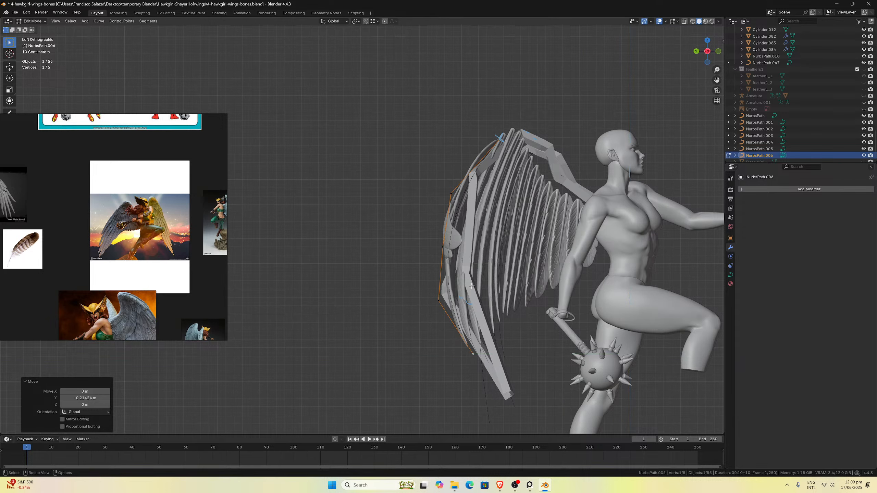
pyautogui.click(442, 296)
pyautogui.press('g')
pyautogui.press('y')
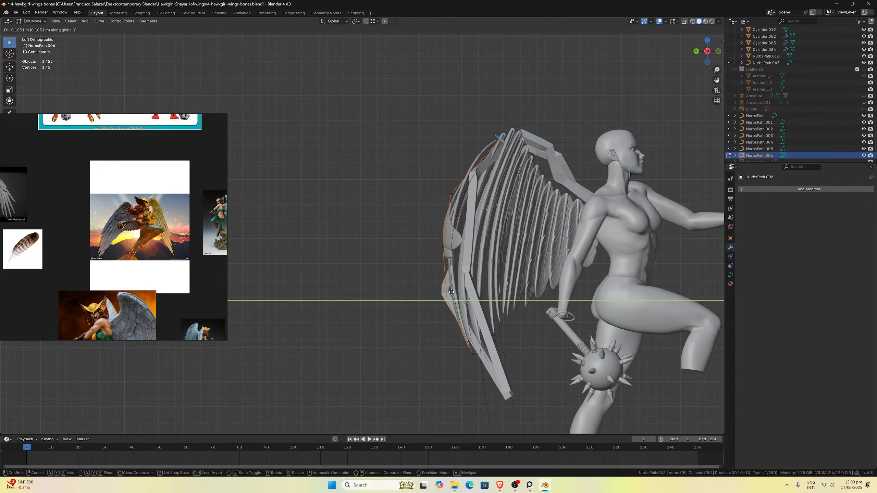
pyautogui.click(449, 277)
# Shift the middle curve point slightly forward along Y and the upper point about -0.09 m along Y.
pyautogui.click(445, 246)
pyautogui.press('g')
pyautogui.press('y')
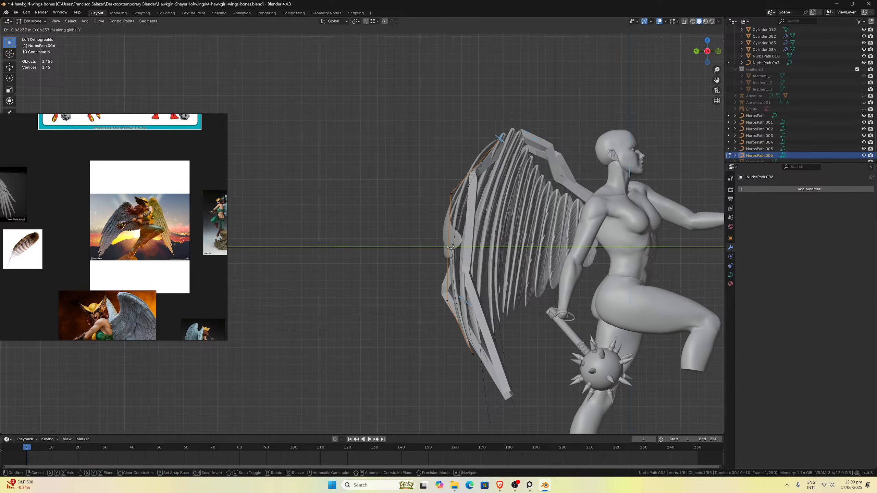
pyautogui.click(454, 244)
pyautogui.click(452, 194)
pyautogui.press('g')
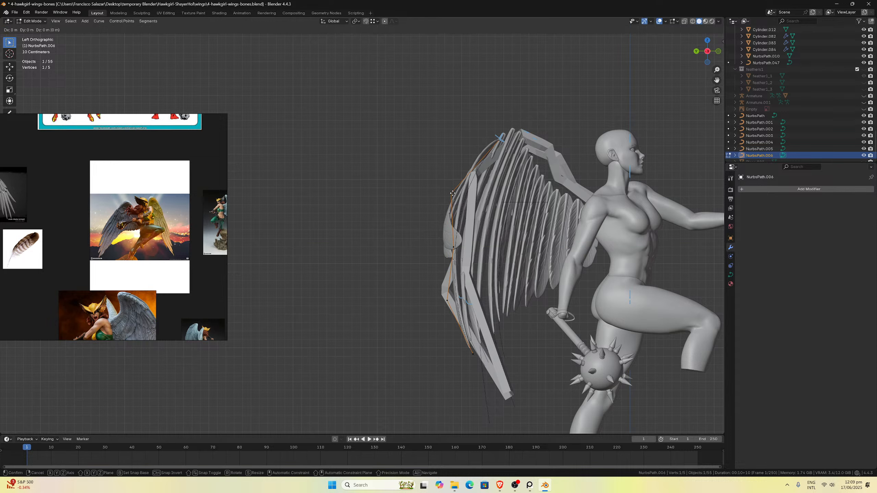
pyautogui.press('y')
pyautogui.click(461, 194)
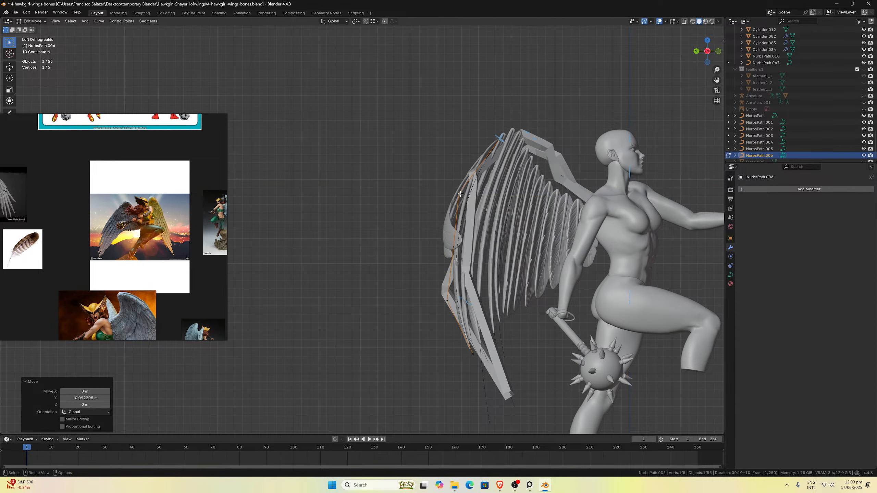
# In front view, move the middle point about 0.01 m X and -0.05 m Z, and the fourth point about 0.08 m X and -0.12 m Z.
pyautogui.press('KP_1')
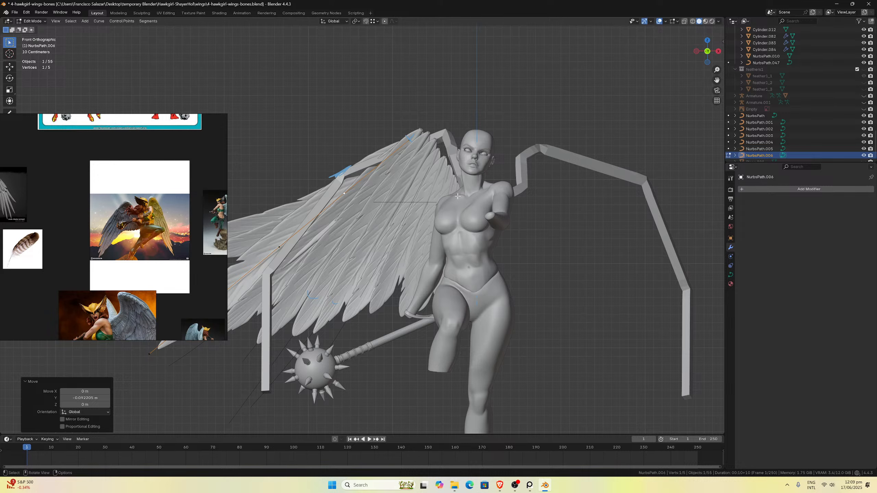
pyautogui.moveTo(717, 80); pyautogui.dragTo(850, 84)
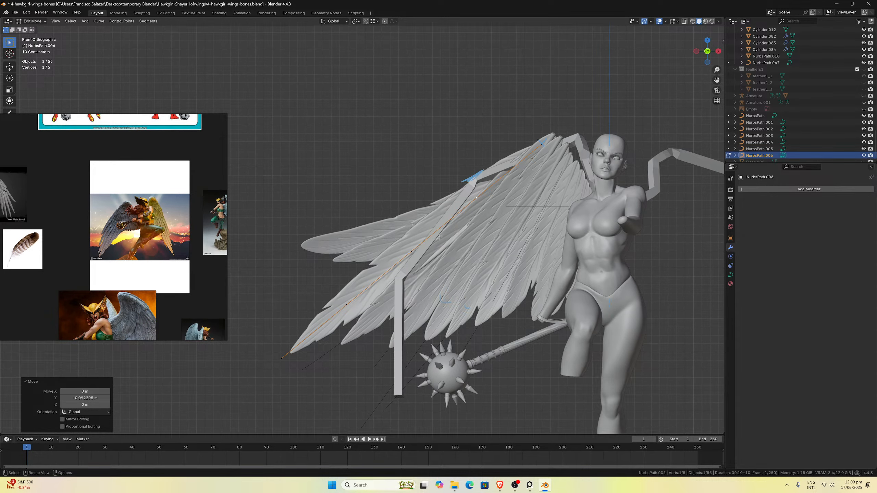
pyautogui.press('g')
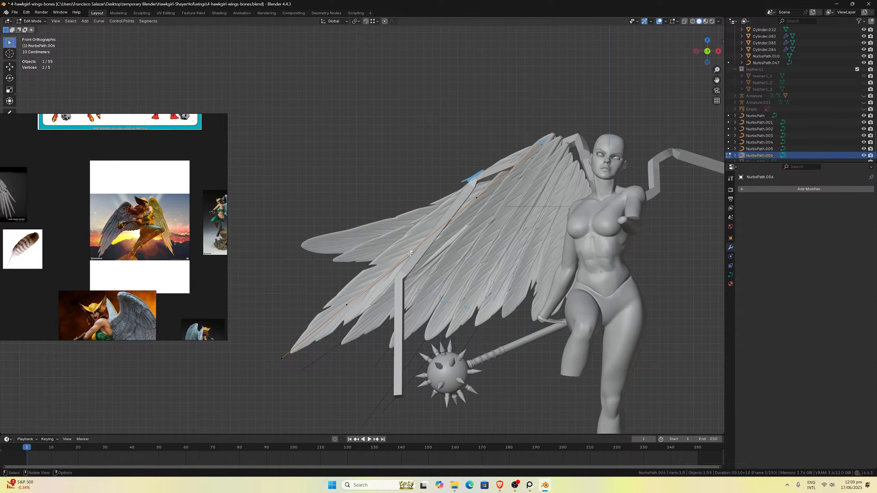
pyautogui.click(411, 257)
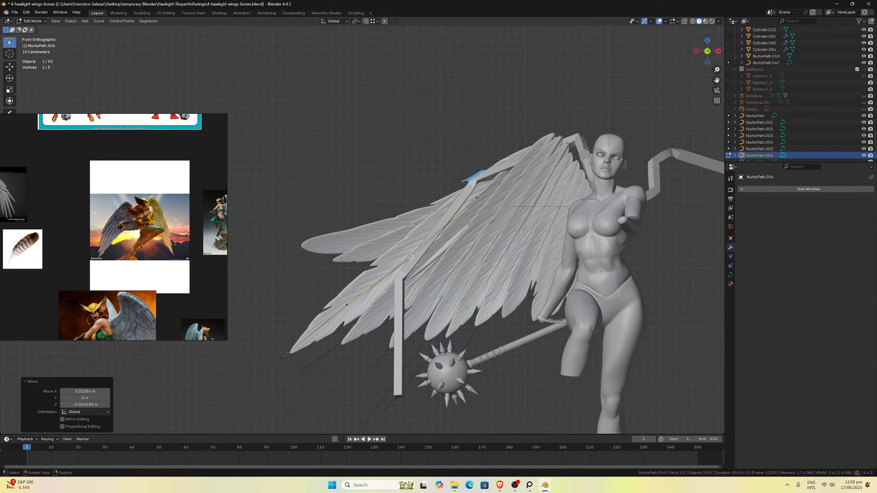
pyautogui.press('g')
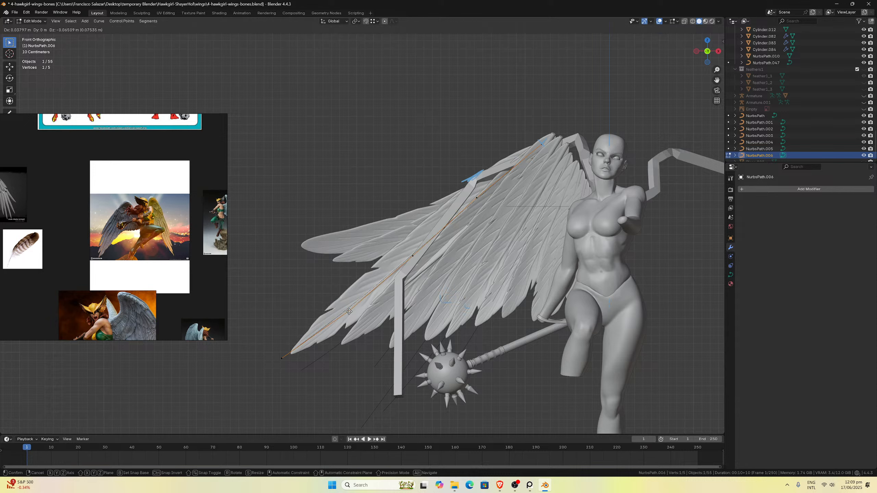
pyautogui.click(333, 345)
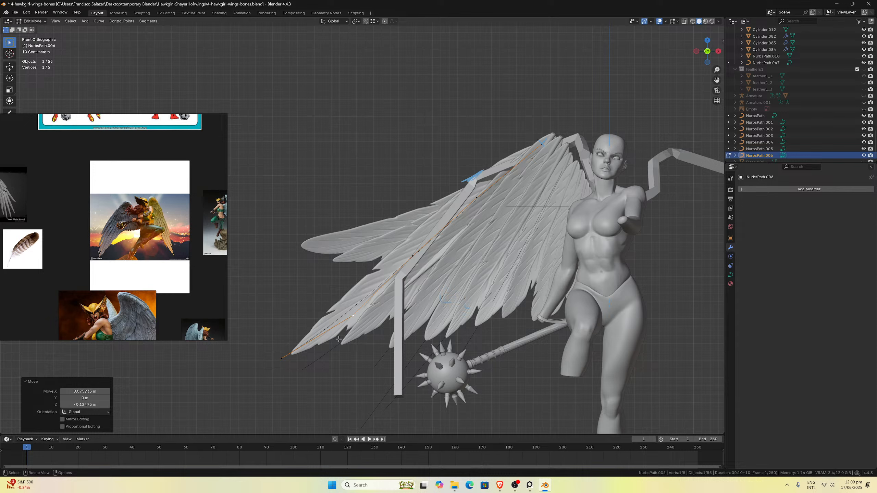
# Move the middle point about 0.05 m X and -0.04 m Z, and the upper point about 0.05 m X and -0.07 m Z.
pyautogui.click(413, 256)
pyautogui.press('g')
pyautogui.click(417, 259)
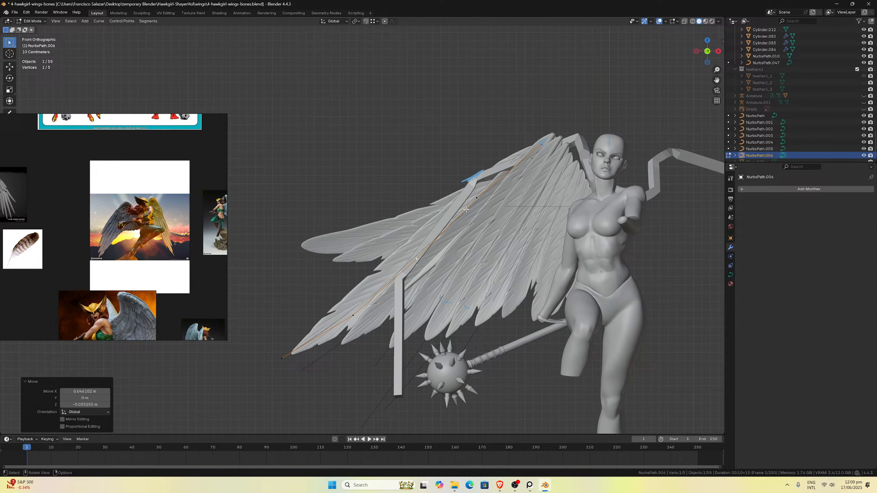
pyautogui.press('g')
pyautogui.click(483, 204)
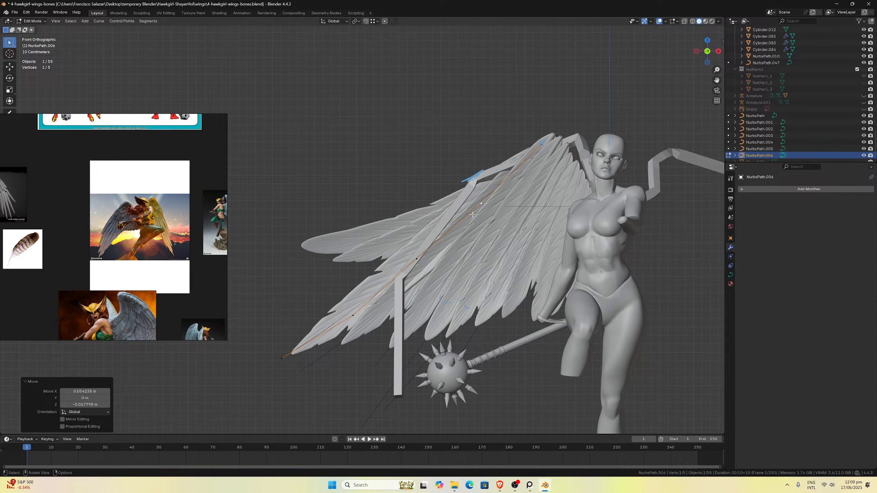
# Fine-tune the tilt of all NurbsPath.006 points together.
pyautogui.press('a')
pyautogui.hotkey('ctrl', 't')
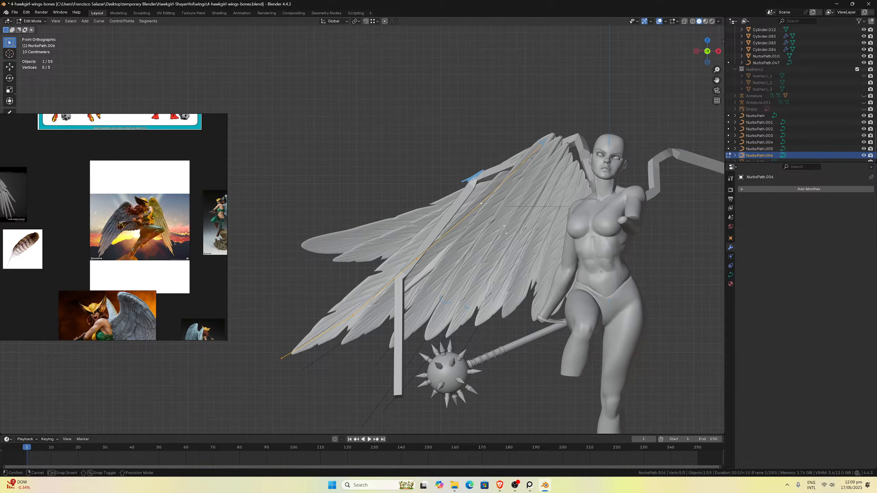
pyautogui.click(503, 211)
# Move the upper curve point about 0.08 m and the middle point about 0.16 m along Y, and finish editing NurbsPath.006.
pyautogui.moveTo(503, 211); pyautogui.dragTo(546, 235, button='middle')
pyautogui.click(509, 190)
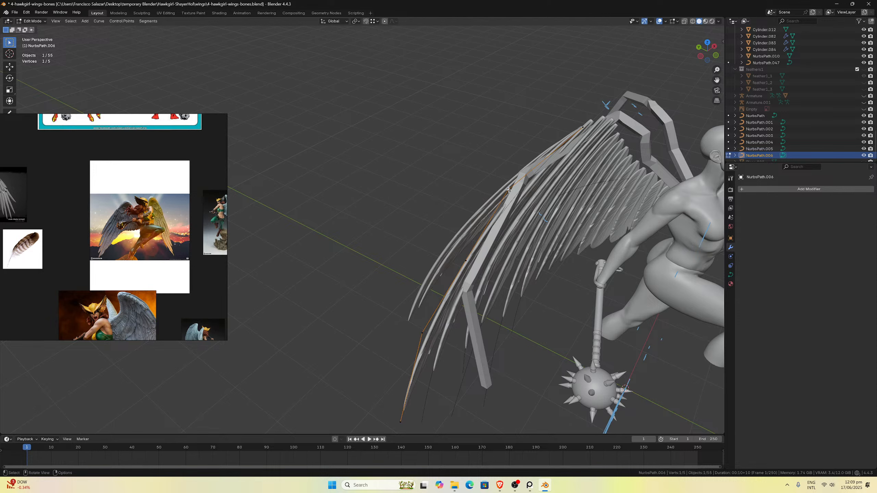
pyautogui.press('g')
pyautogui.click(524, 191)
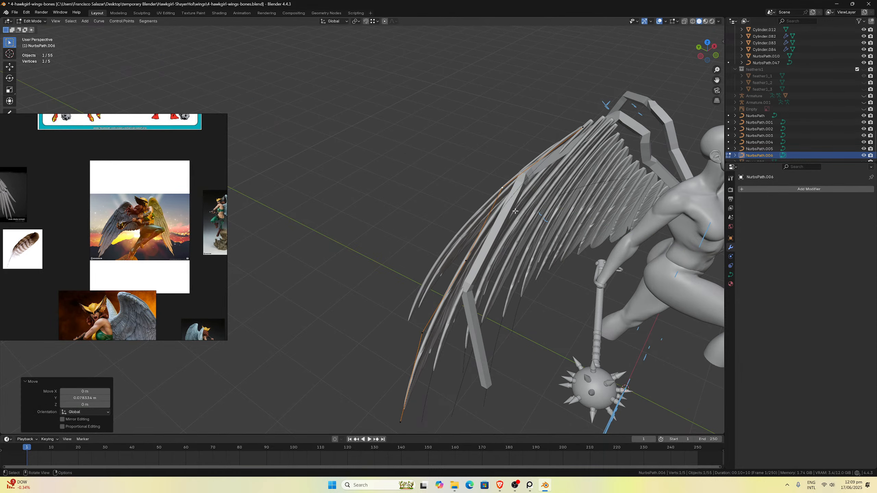
pyautogui.click(467, 261)
pyautogui.press('g')
pyautogui.press('y')
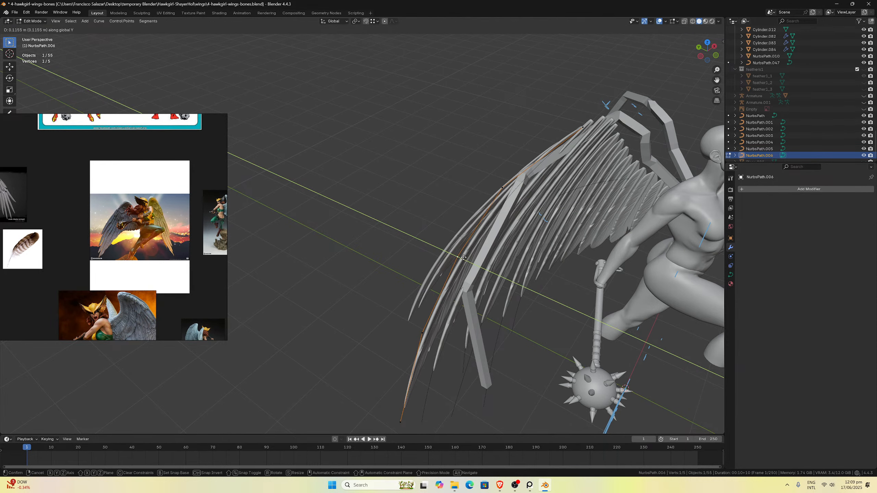
pyautogui.click(460, 256)
pyautogui.moveTo(460, 256); pyautogui.dragTo(503, 250, button='middle')
pyautogui.press('KP_1')
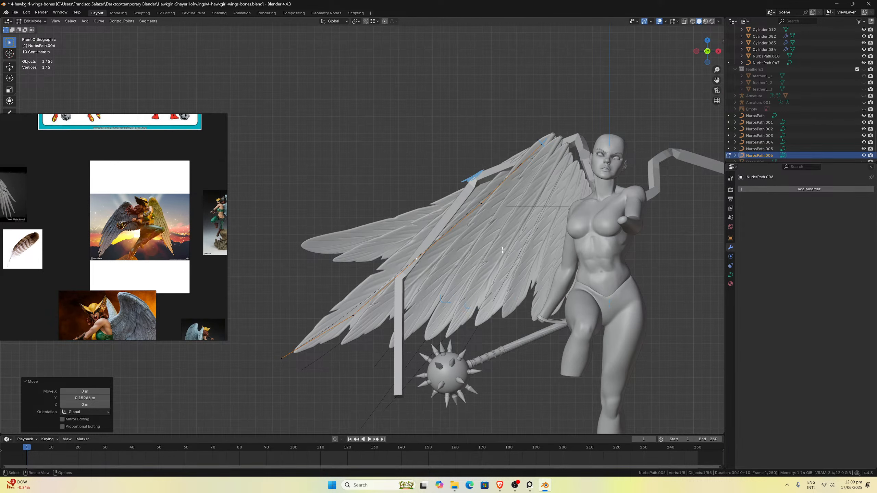
pyautogui.press('Tab')
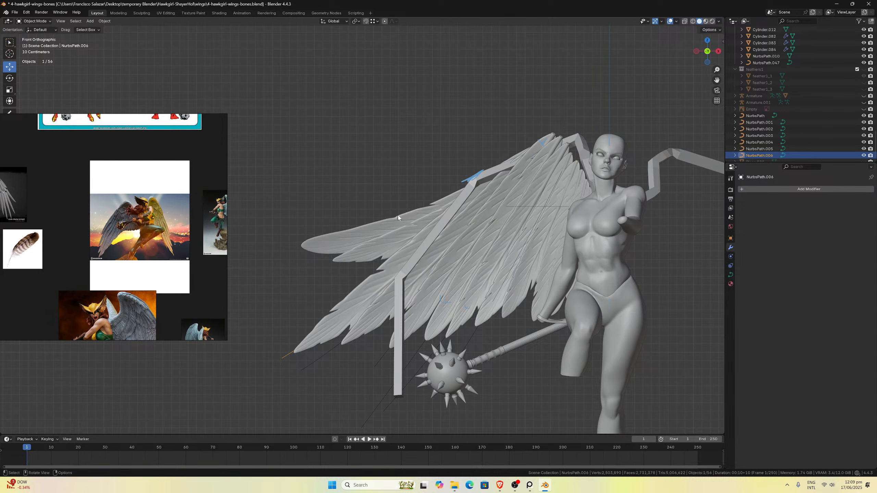
# Separate the lower linked feather of the Cube.021 outer feather mesh into its own object.
pyautogui.click(392, 245)
pyautogui.press('Tab')
pyautogui.click(387, 248)
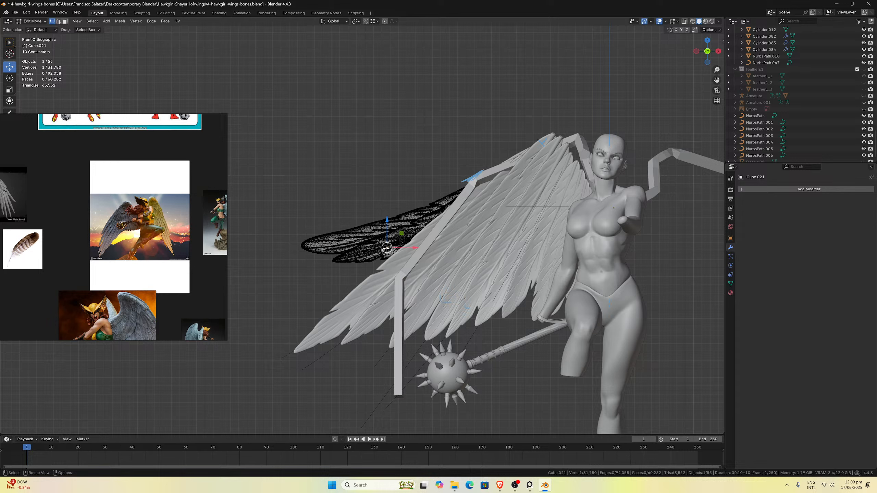
pyautogui.hotkey('ctrl', 'l')
pyautogui.press('p')
pyautogui.click(385, 248)
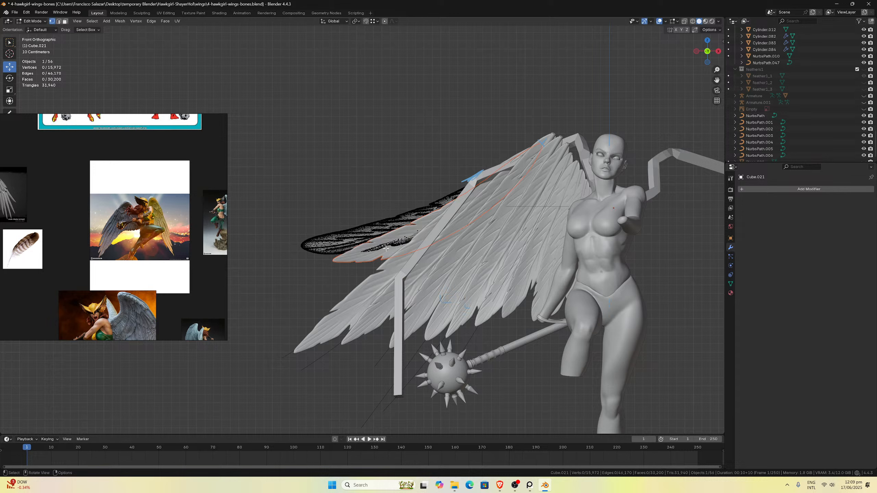
# Delete the separated lower feather object and select the remaining Cube.021 feather.
pyautogui.press('Tab')
pyautogui.click(375, 255)
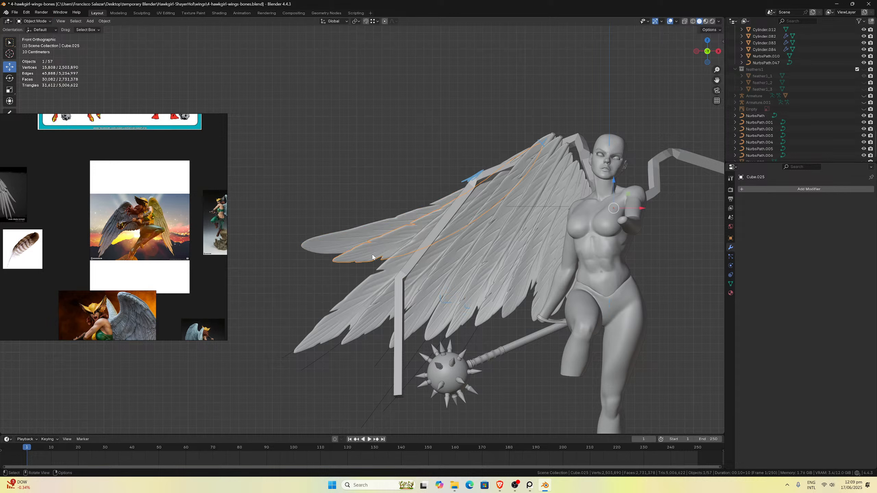
pyautogui.press('x')
pyautogui.click(372, 252)
pyautogui.click(370, 237)
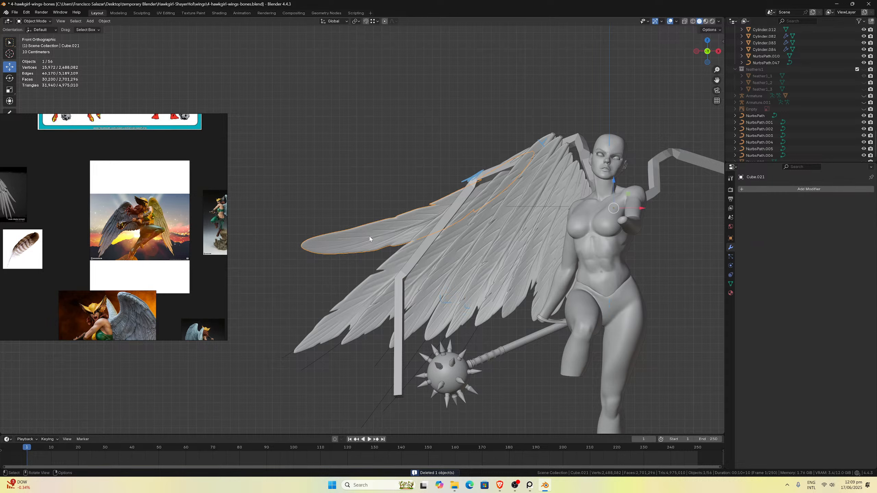
# Save the wing file with the remaining Cube.021 outer feather in place.
pyautogui.hotkey('ctrl', 's')
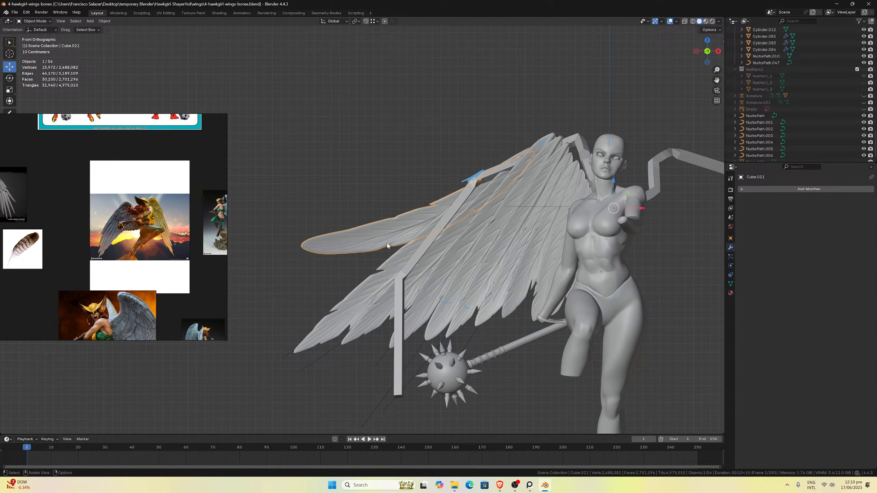
pyautogui.scroll(-5, 466, 209)
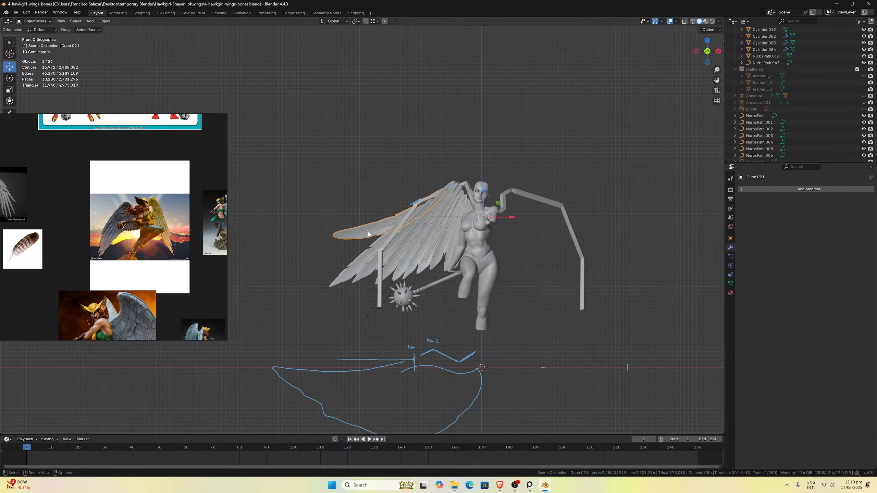
pyautogui.hotkey('ctrl', 's')
# Examine the wing's shape and the Cube.021 outer feather's curvature from the top, right, back, left and front.
pyautogui.scroll(2, 385, 237)
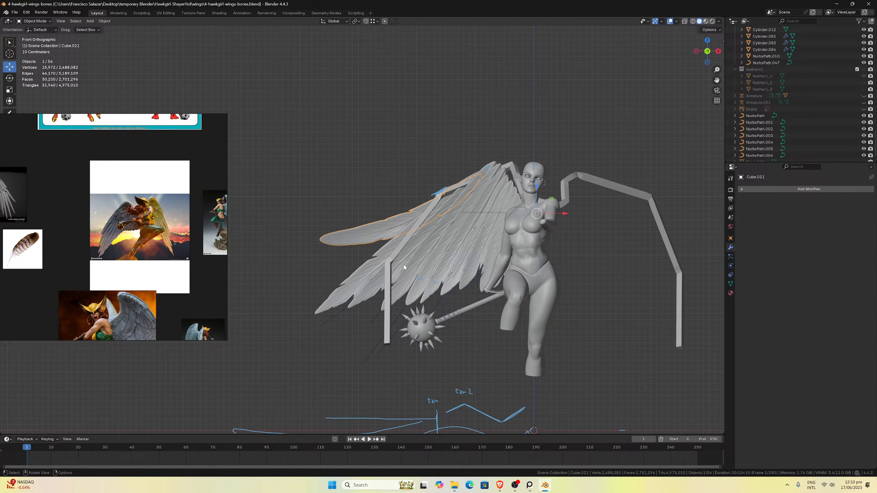
pyautogui.moveTo(484, 222); pyautogui.dragTo(505, 276, button='middle')
pyautogui.press('KP_7')
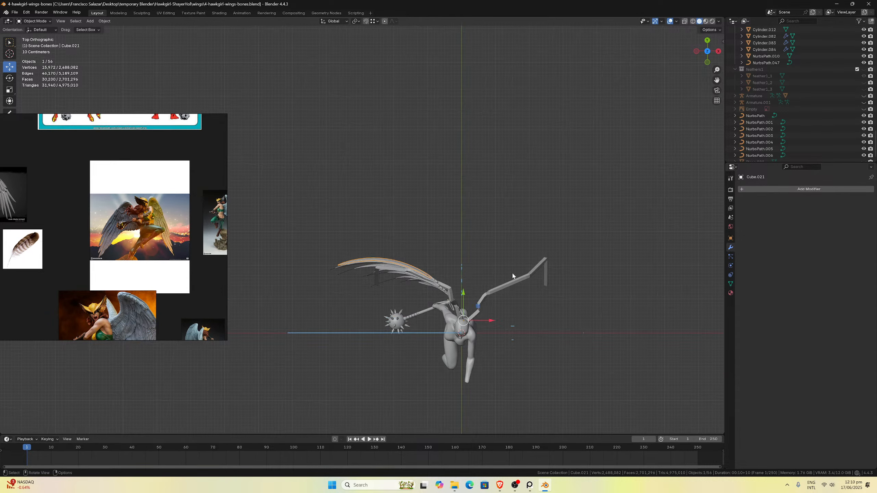
pyautogui.scroll(4, 512, 272)
pyautogui.scroll(-1, 512, 272)
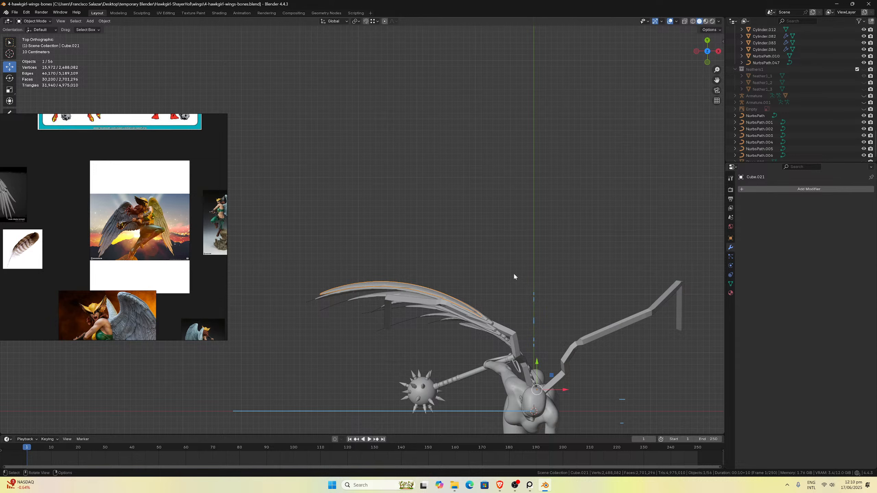
pyautogui.press('KP_1')
pyautogui.press('KP_3')
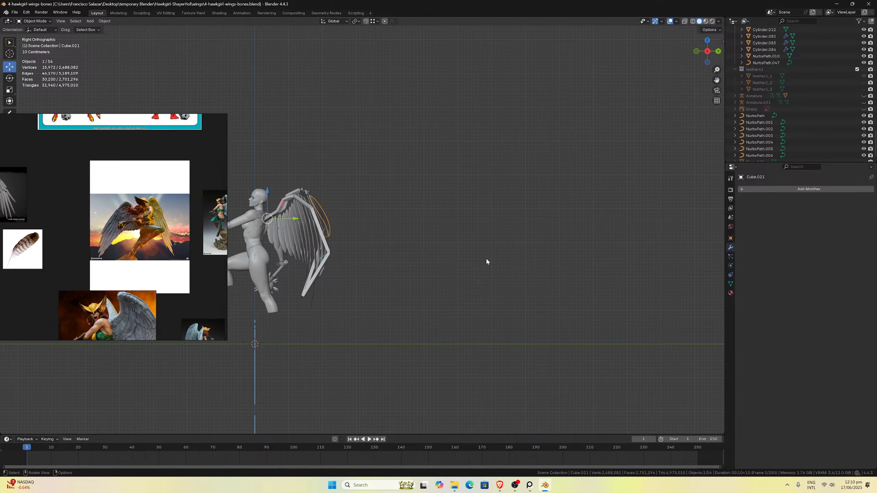
pyautogui.scroll(-2, 492, 259)
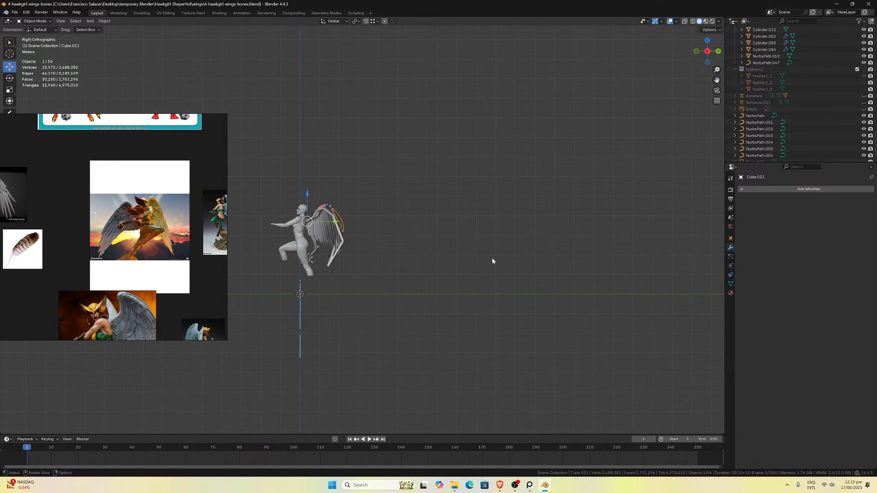
pyautogui.press('ctrl+KP_1')
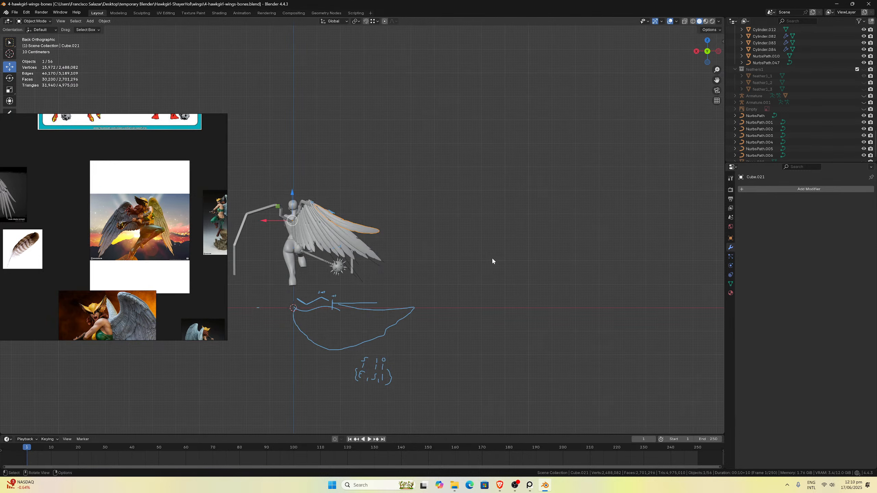
pyautogui.scroll(2, 498, 250)
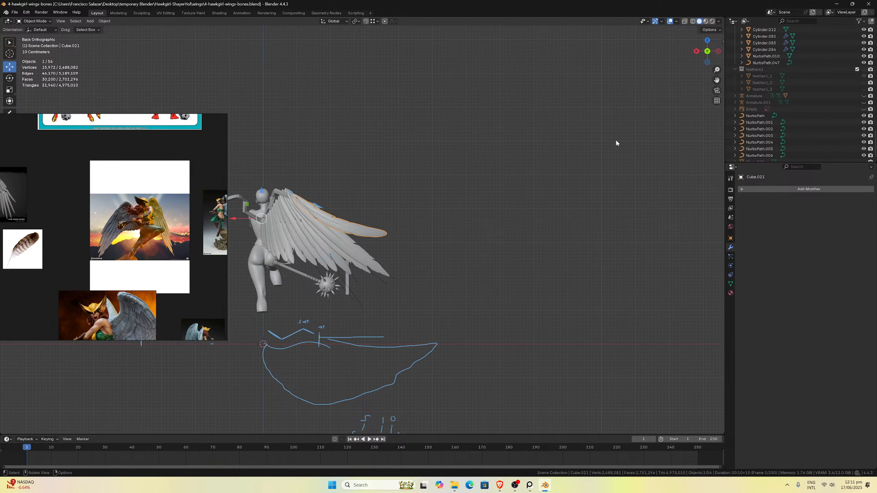
pyautogui.moveTo(721, 78); pyautogui.dragTo(721, 78)
pyautogui.scroll(2, 595, 241)
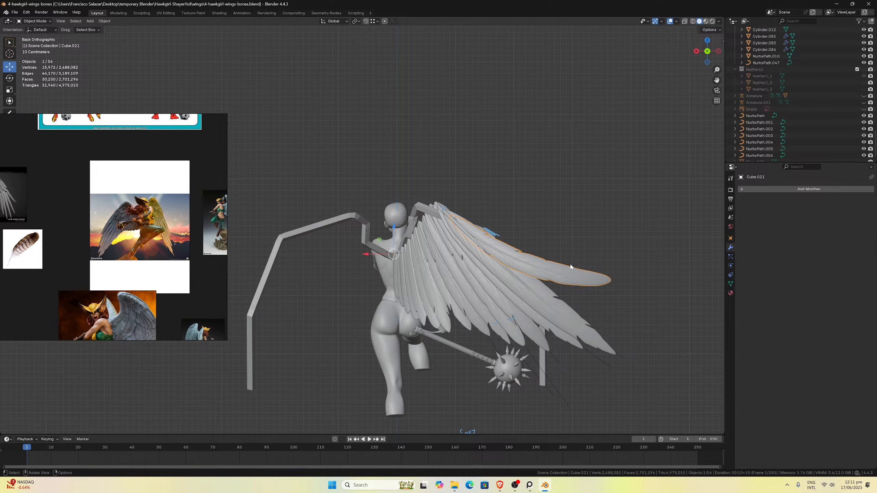
pyautogui.press('KP_3')
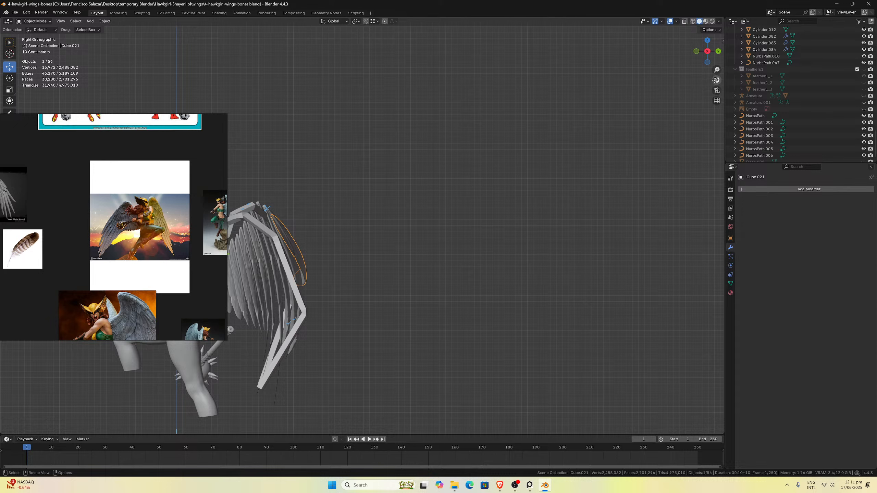
pyautogui.moveTo(717, 80)
pyautogui.mouseDown()
pyautogui.moveTo(853, 87)
pyautogui.moveTo(707, 84)
pyautogui.mouseUp()
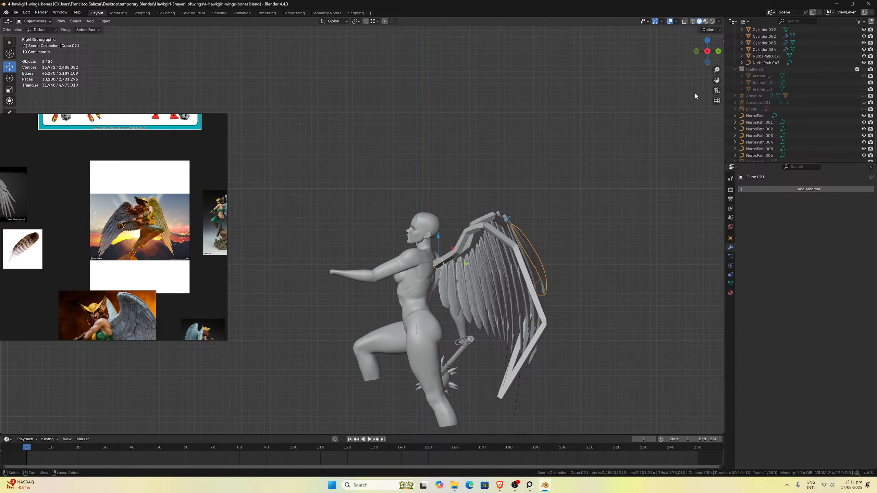
pyautogui.press('ctrl+KP_3')
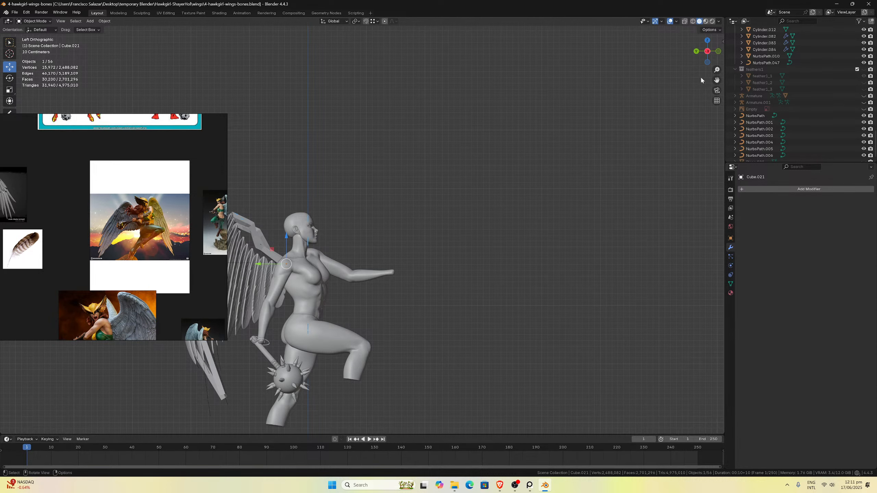
pyautogui.moveTo(717, 80); pyautogui.dragTo(875, 67)
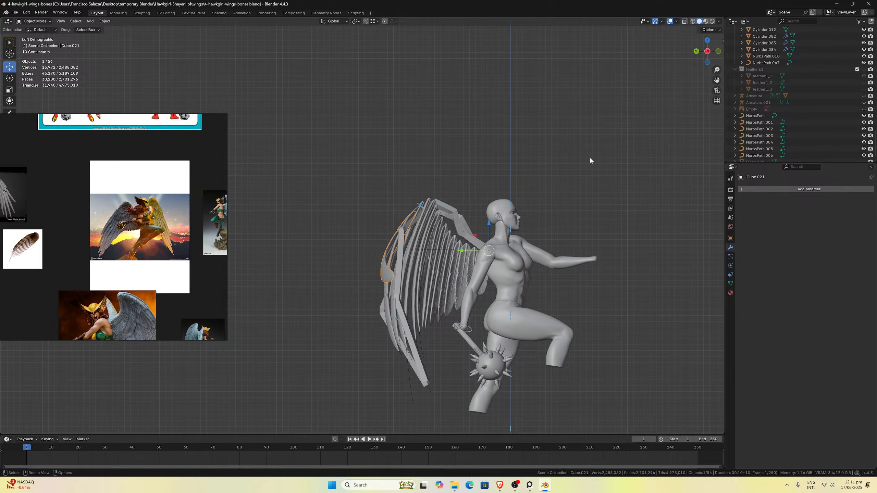
pyautogui.scroll(2, 569, 178)
pyautogui.scroll(-6, 454, 235)
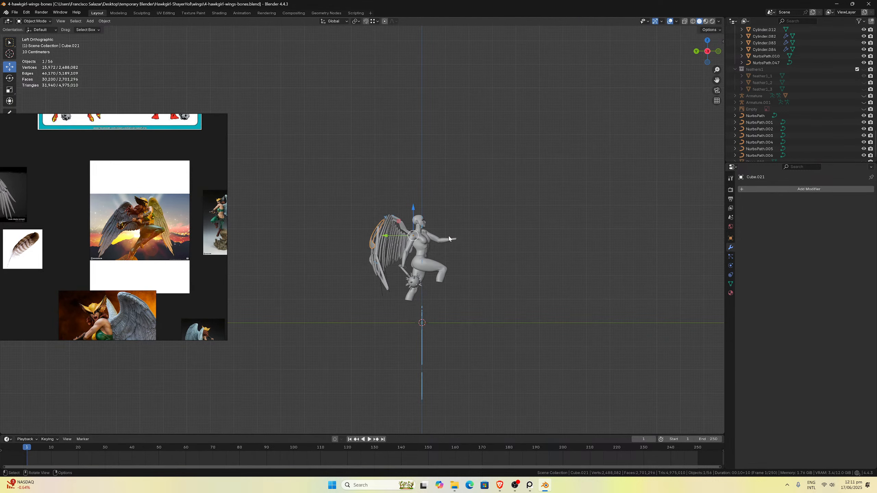
pyautogui.press('ctrl+KP_1')
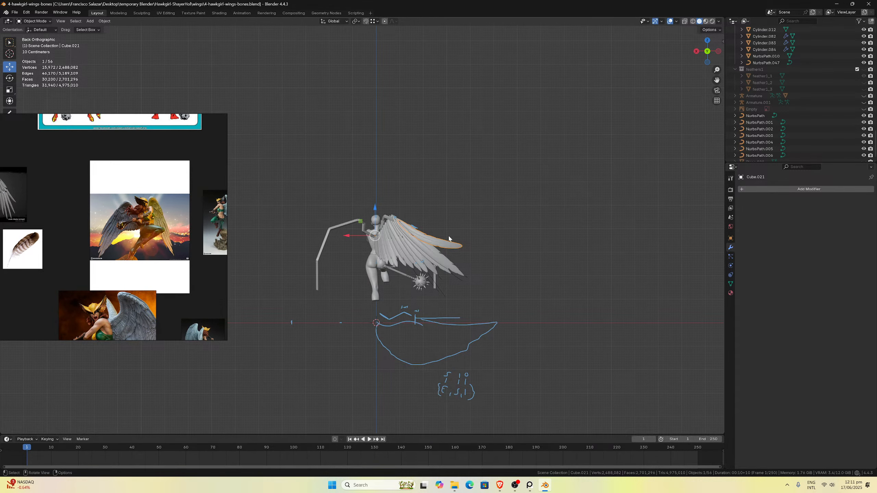
pyautogui.press('KP_1')
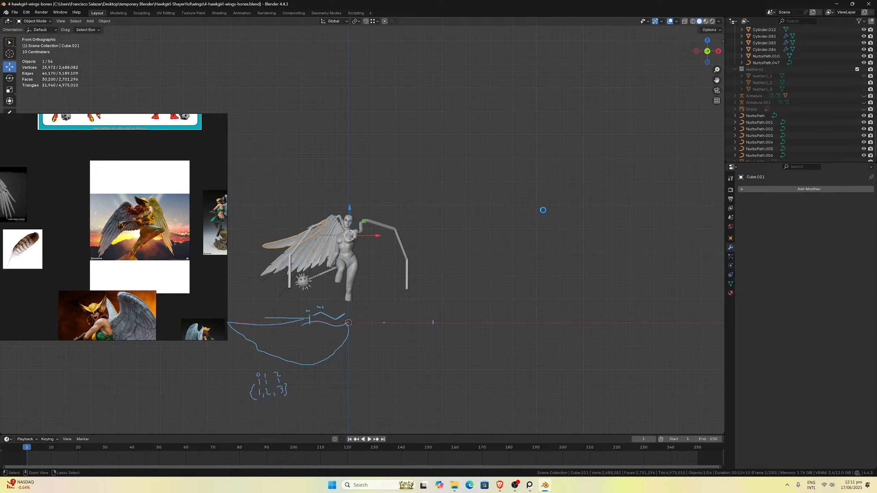
# Save the file and unhide the feathers1 collection with only the feather1_3 feather visible.
pyautogui.hotkey('ctrl', 's')
pyautogui.moveTo(716, 80); pyautogui.dragTo(849, 55)
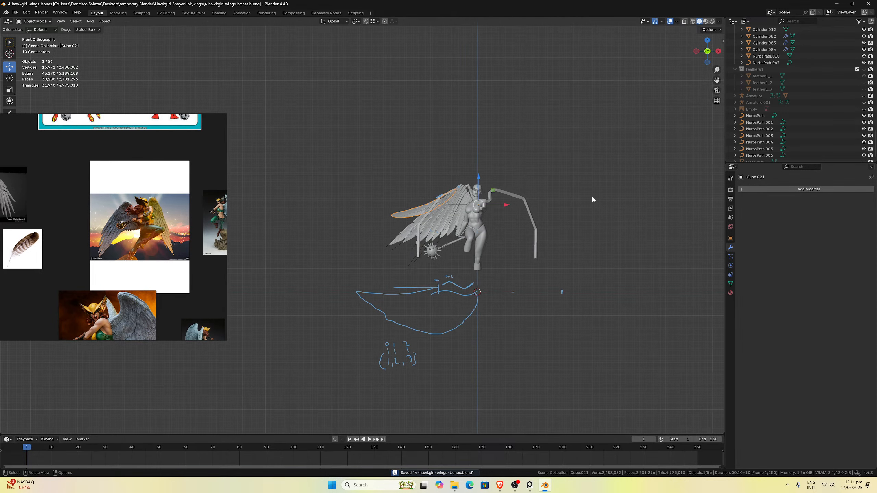
pyautogui.scroll(3, 592, 195)
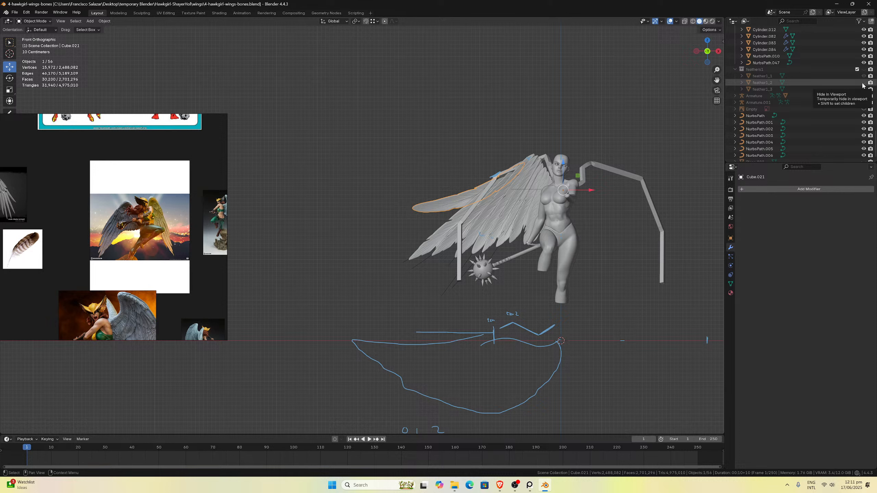
pyautogui.click(864, 69)
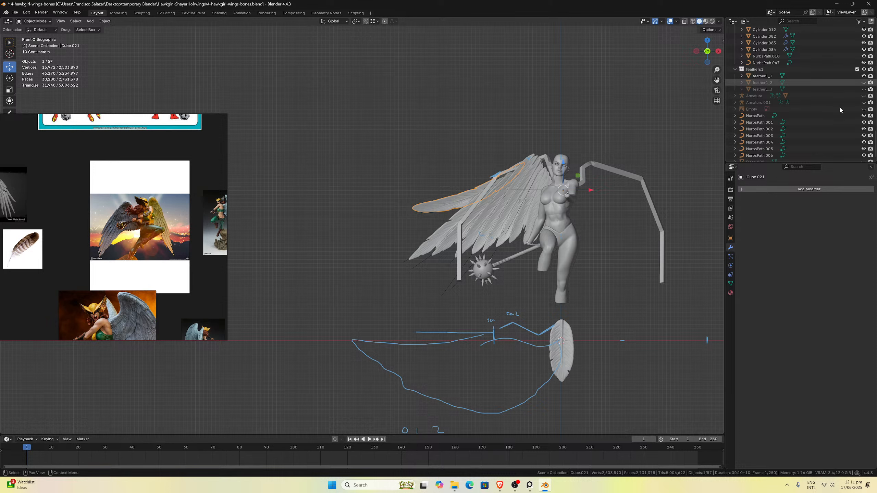
pyautogui.click(864, 76)
pyautogui.click(864, 89)
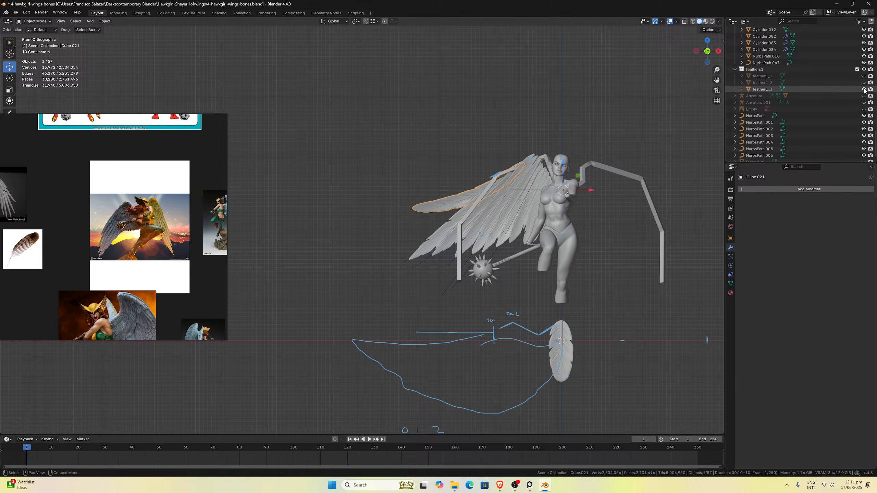
# Duplicate feather1_3 in place and move the copy to the wings final collection.
pyautogui.click(572, 356)
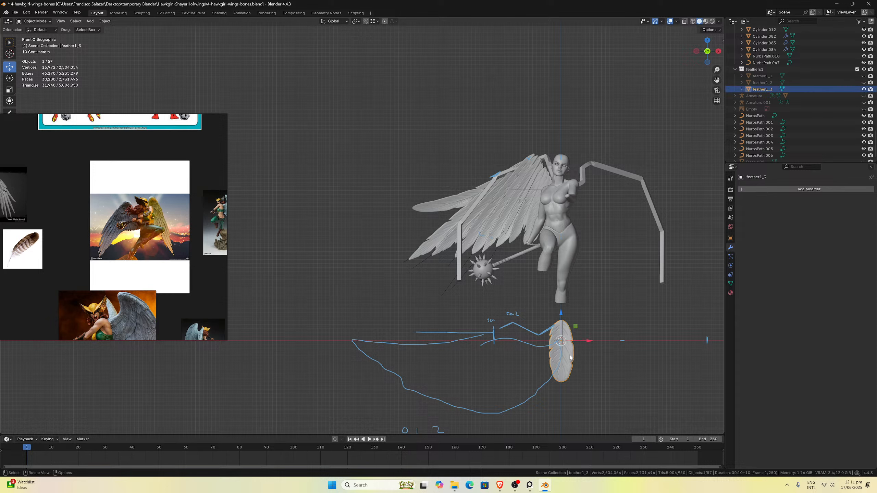
pyautogui.hotkey('shift', 'd')
pyautogui.rightClick(592, 350)
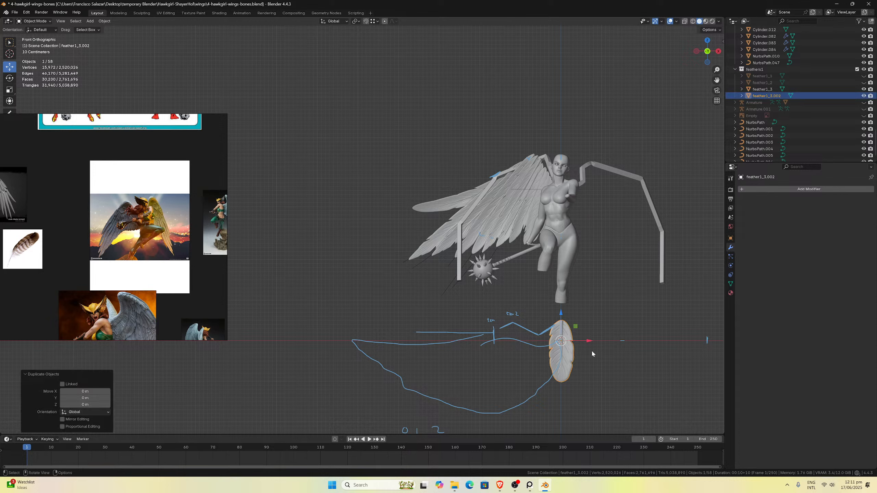
pyautogui.press('m')
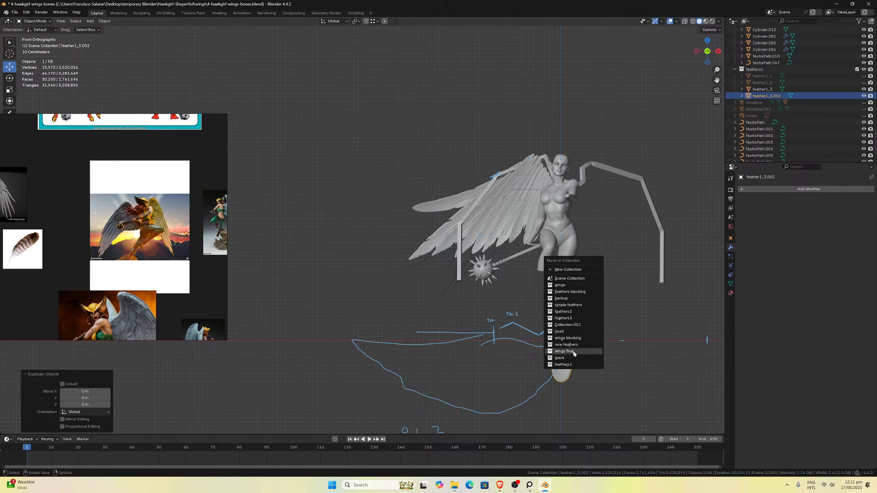
pyautogui.click(574, 352)
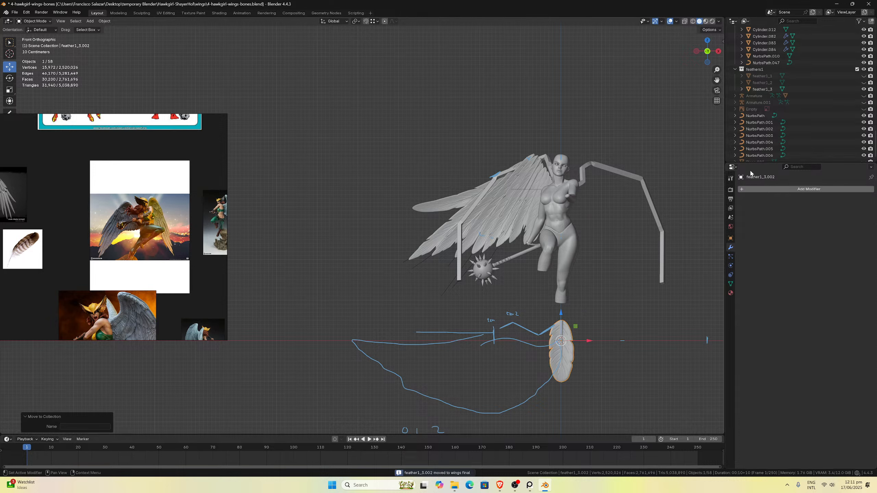
# Hide the feathers1 collection, leaving the duplicated feather visible, and save the file.
pyautogui.click(864, 70)
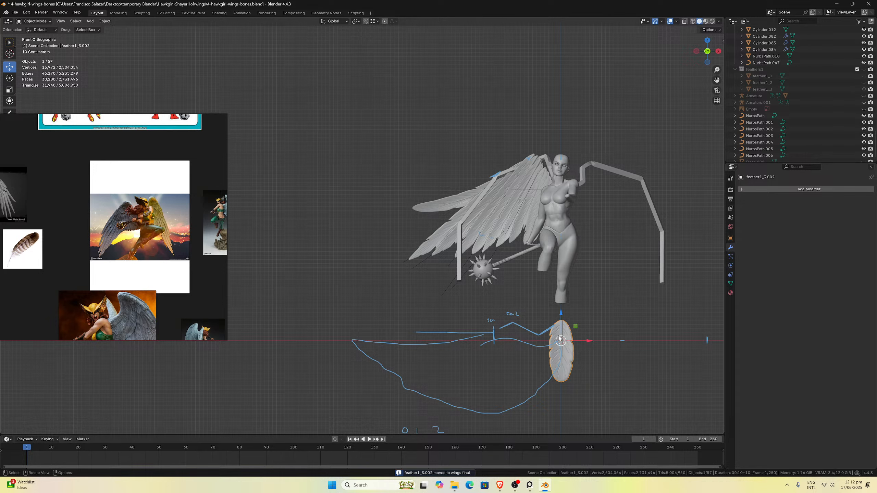
pyautogui.moveTo(717, 80); pyautogui.dragTo(643, 64)
pyautogui.scroll(3, 642, 163)
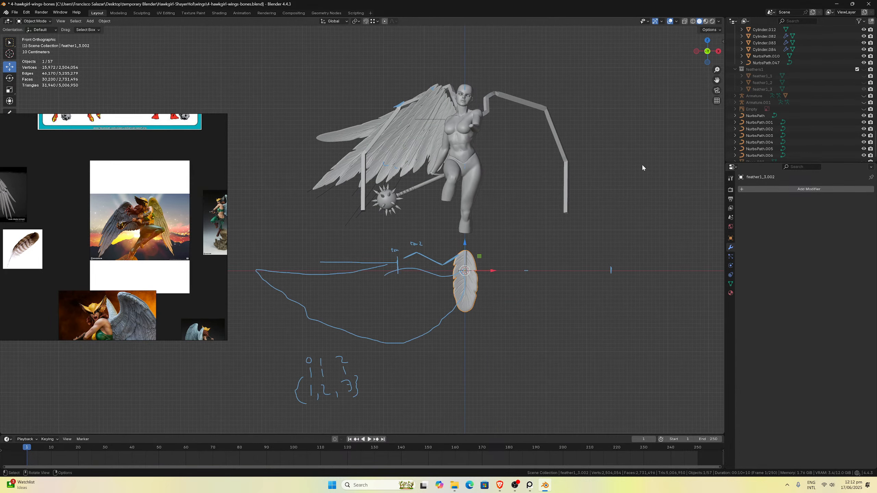
pyautogui.hotkey('ctrl', 's')
# Compare the modelled wing with the winged-figure statue pictures on the reference board.
pyautogui.scroll(-3, 601, 212)
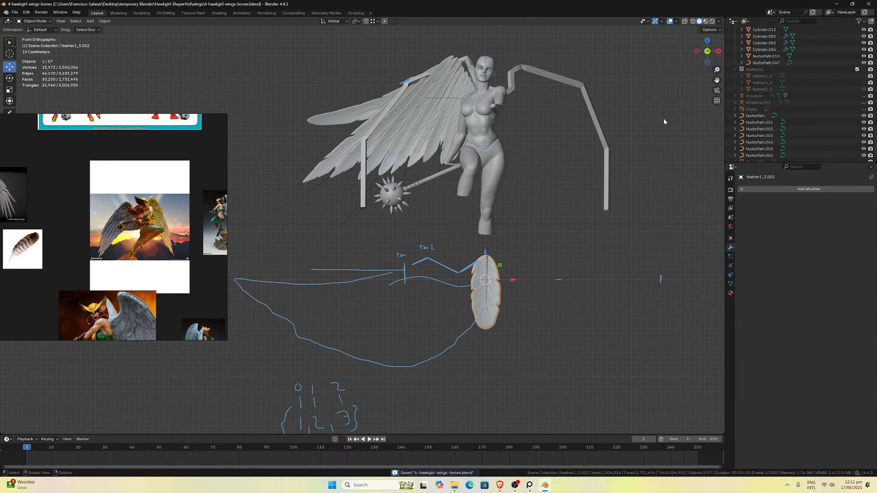
pyautogui.scroll(1, 567, 179)
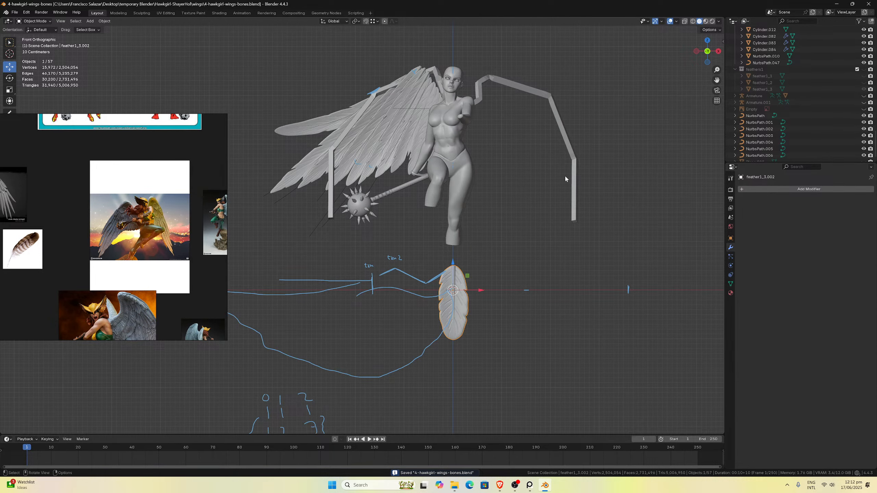
pyautogui.scroll(1, 565, 178)
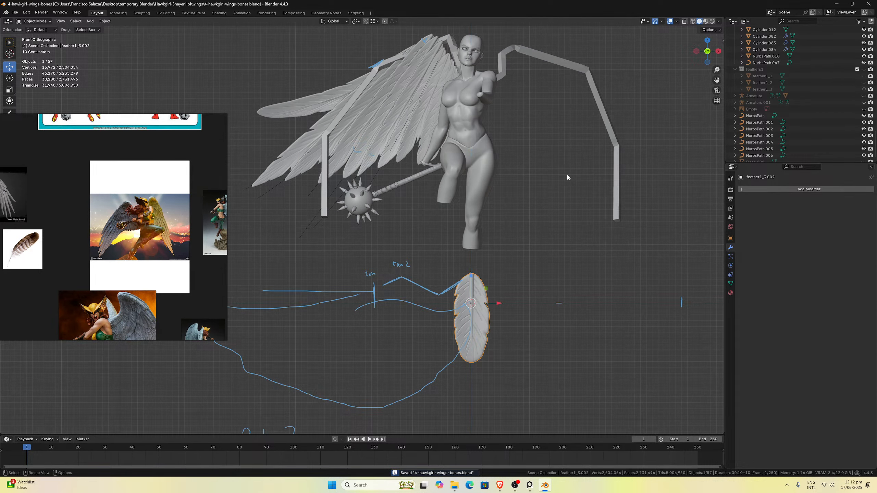
pyautogui.scroll(-1, 567, 177)
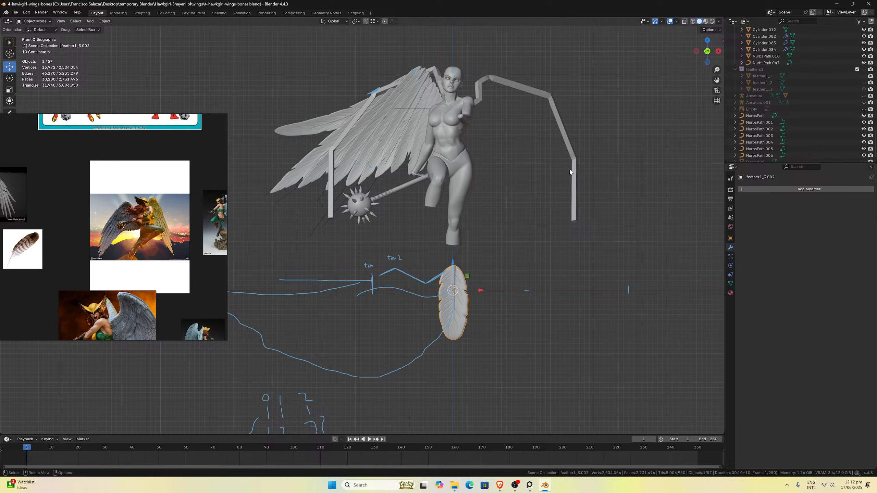
pyautogui.scroll(-10, 160, 224)
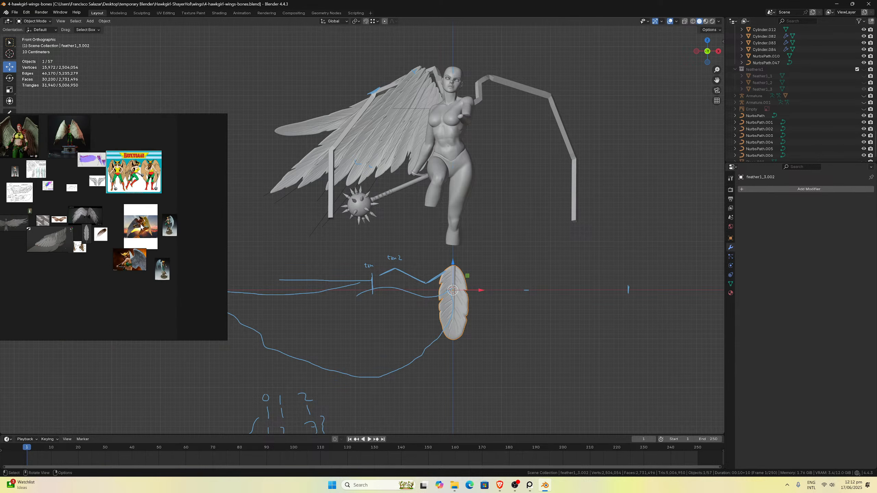
pyautogui.scroll(10, 134, 233)
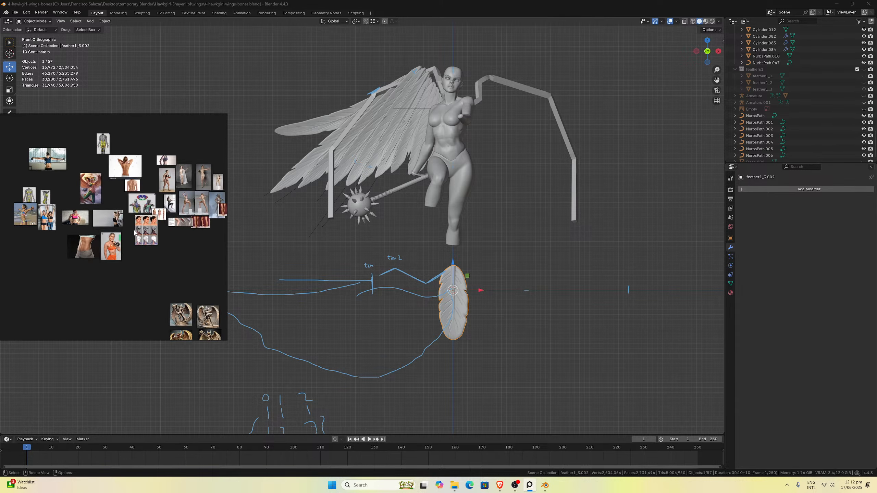
pyautogui.scroll(6, 145, 212)
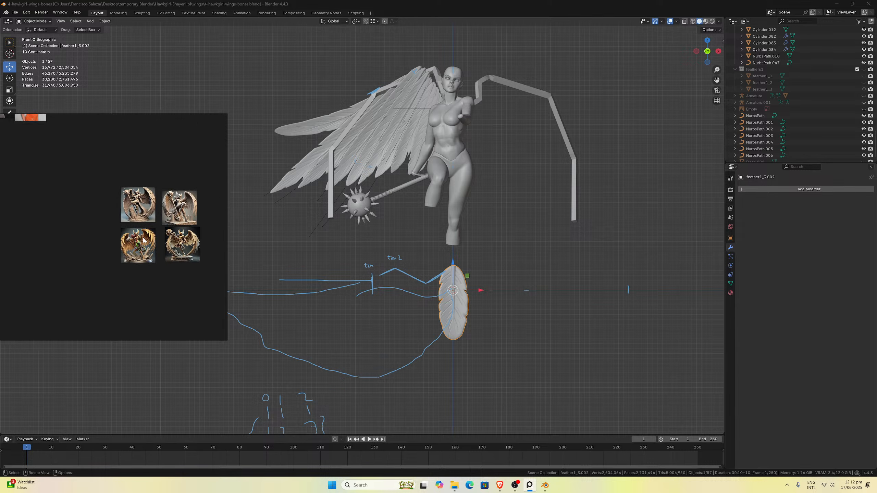
pyautogui.scroll(-2, 163, 247)
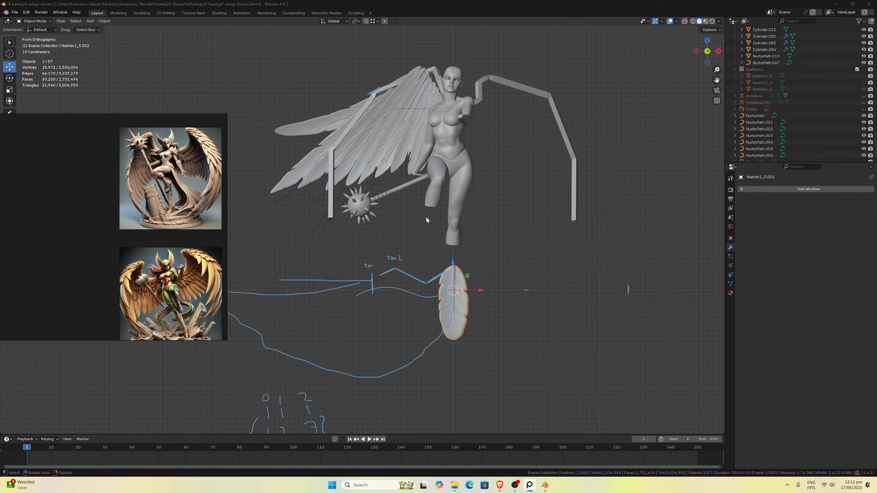
# Check the duplicated feather against the wing from the side and front, and save the file.
pyautogui.moveTo(425, 219)
pyautogui.mouseDown(button='middle')
pyautogui.moveTo(411, 204)
pyautogui.moveTo(413, 216)
pyautogui.mouseUp(button='middle')
pyautogui.press('KP_3')
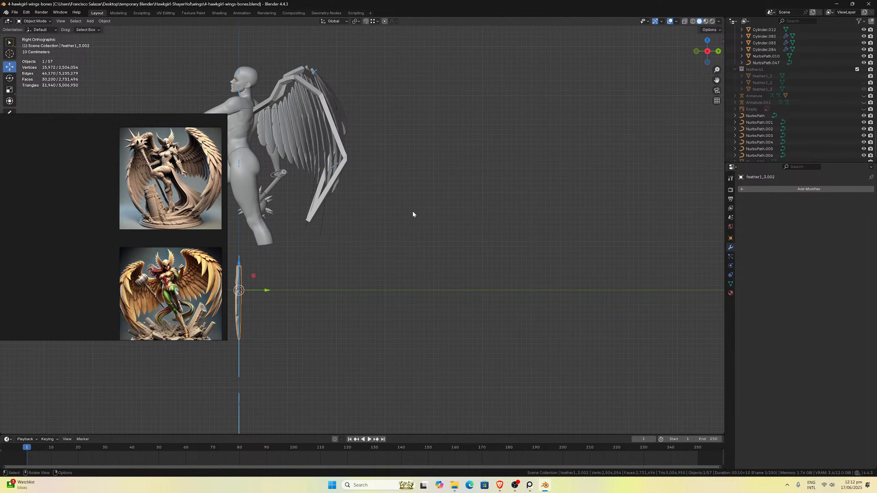
pyautogui.press('KP_1')
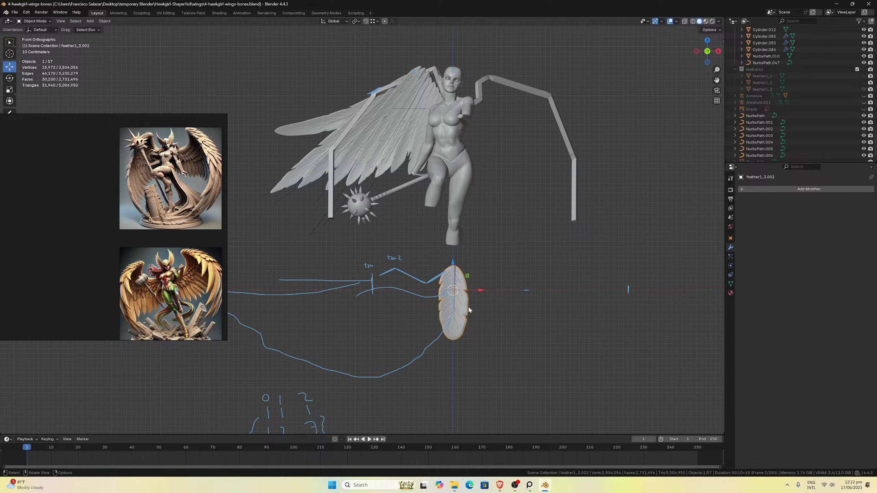
pyautogui.hotkey('ctrl', 's')
# Set the pivot to the 3D Cursor and rotate the duplicated feather's mesh -90° about the global X axis.
pyautogui.press('Tab')
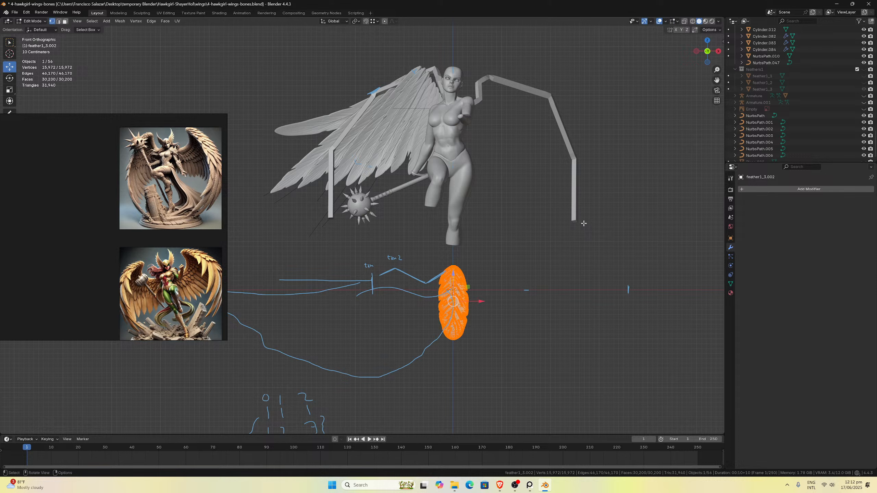
pyautogui.click(356, 21)
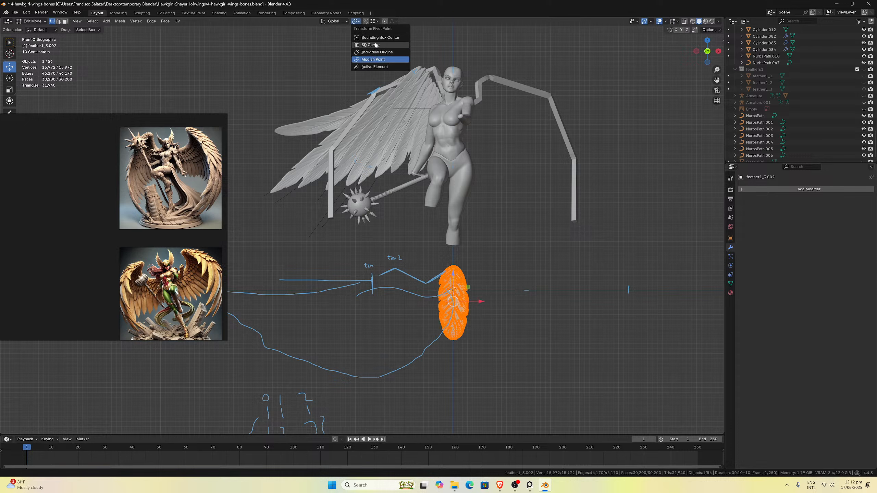
pyautogui.click(371, 45)
pyautogui.press('r')
pyautogui.press('x')
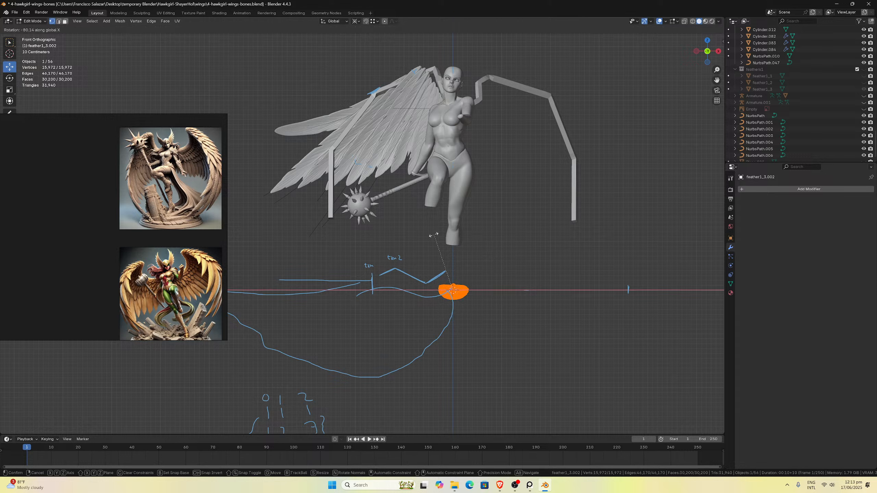
pyautogui.click(423, 239)
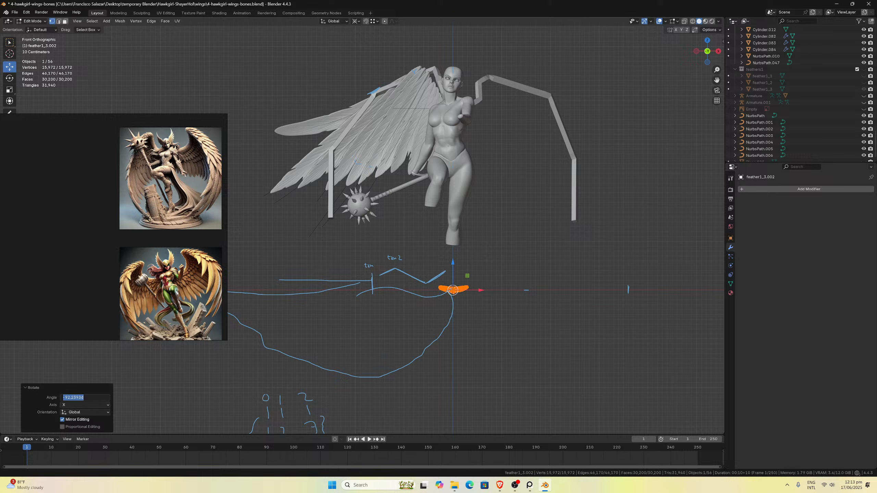
pyautogui.click(83, 398)
pyautogui.write('-90')
pyautogui.press('Return')
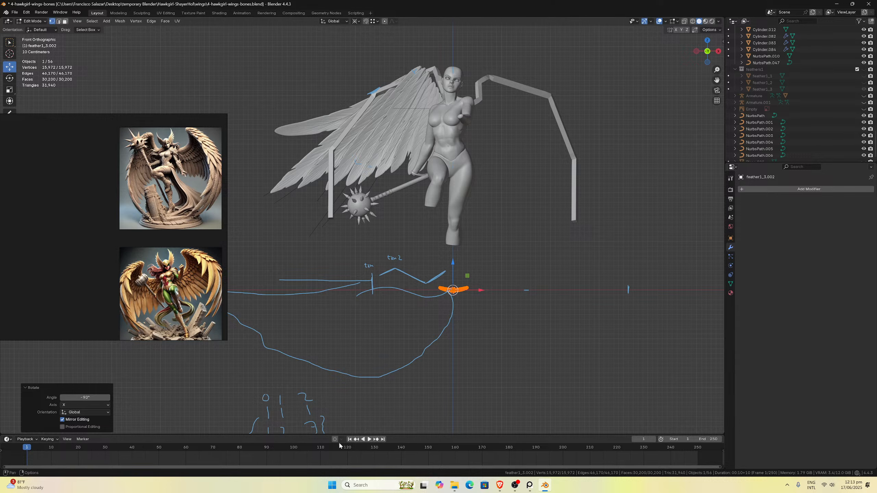
# Rotate the feather's mesh 90° about the global Z axis so that it lies along X.
pyautogui.press('r')
pyautogui.press('z')
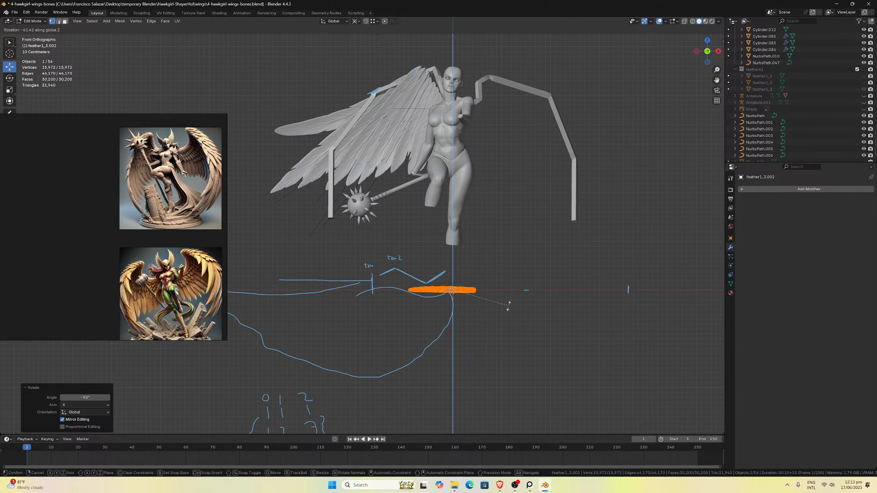
pyautogui.click(367, 307)
pyautogui.moveTo(427, 295); pyautogui.dragTo(421, 322, button='middle')
pyautogui.click(85, 398)
pyautogui.write('90')
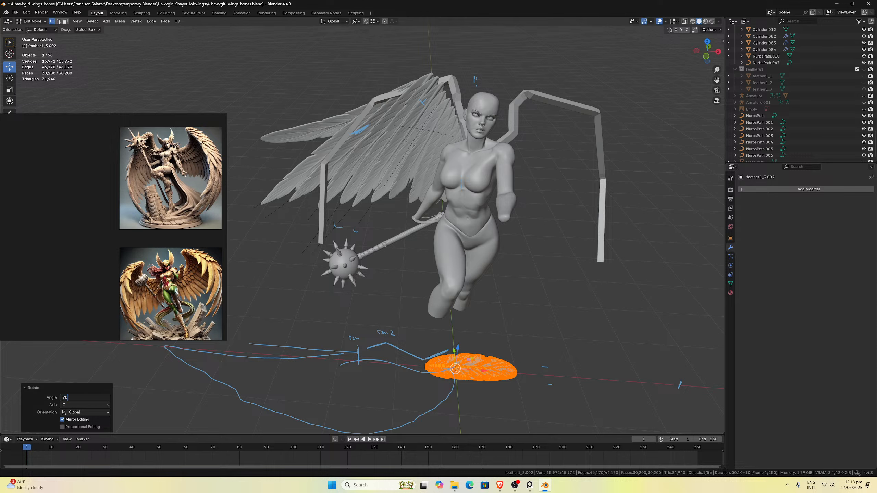
pyautogui.press('Return')
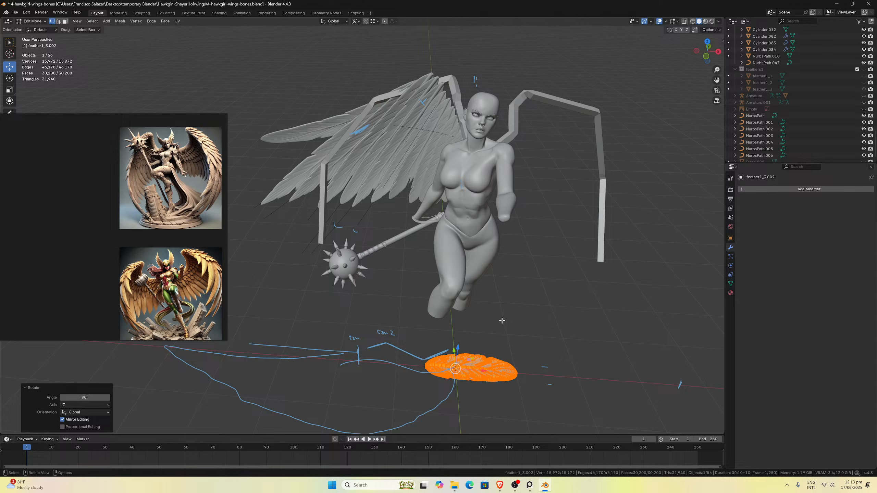
# Move the feather's mesh about 0.52 m along X so its base sits near the world origin.
pyautogui.press('g')
pyautogui.press('x')
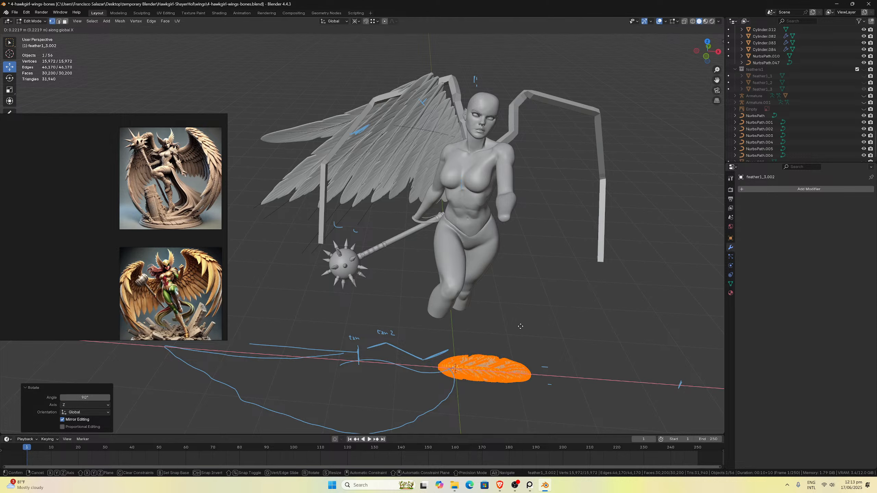
pyautogui.click(532, 330)
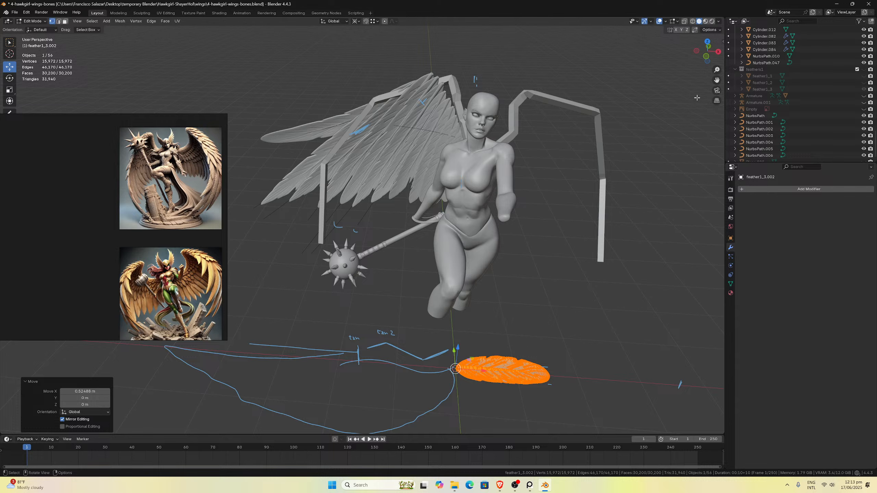
pyautogui.moveTo(717, 80); pyautogui.dragTo(717, 79)
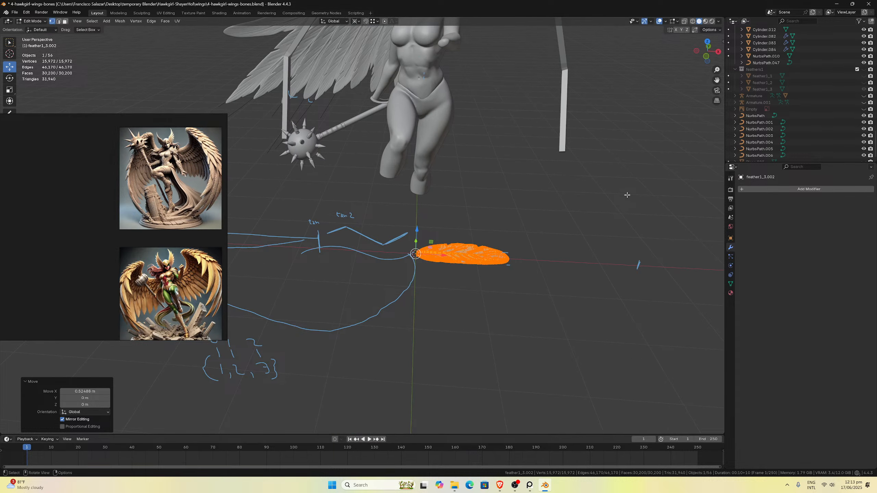
pyautogui.press('KP_1')
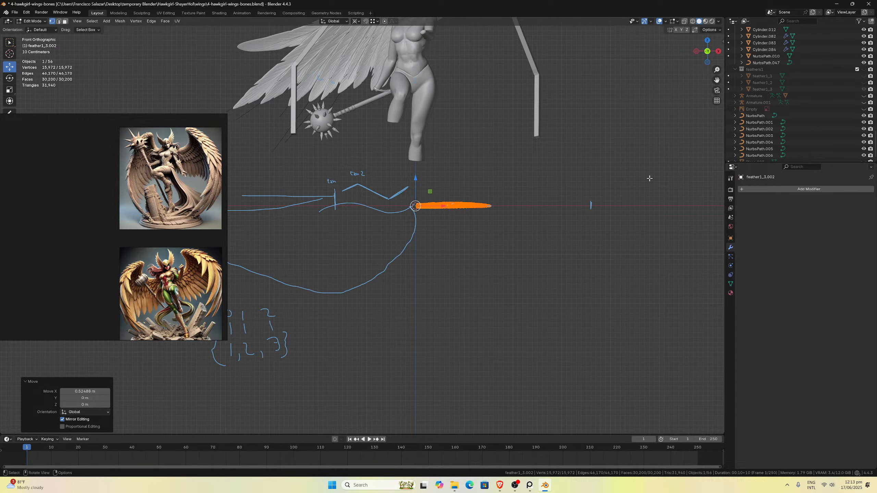
pyautogui.scroll(6, 532, 204)
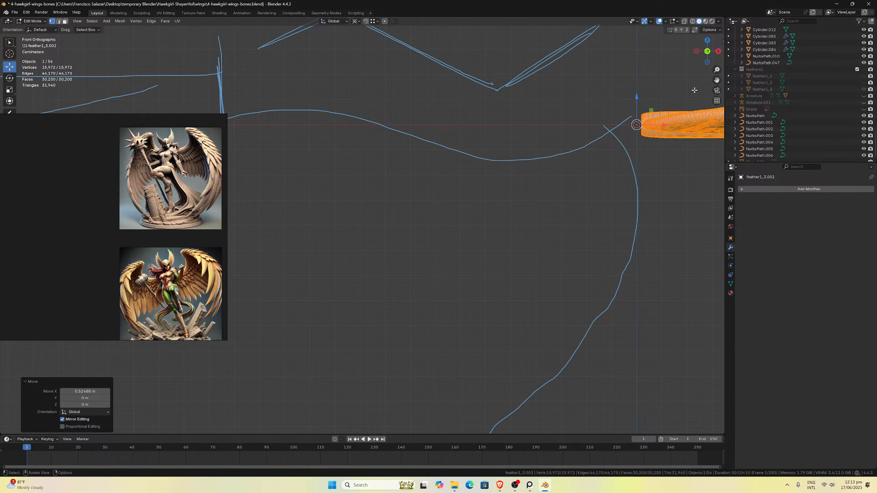
pyautogui.moveTo(716, 80); pyautogui.dragTo(400, 271)
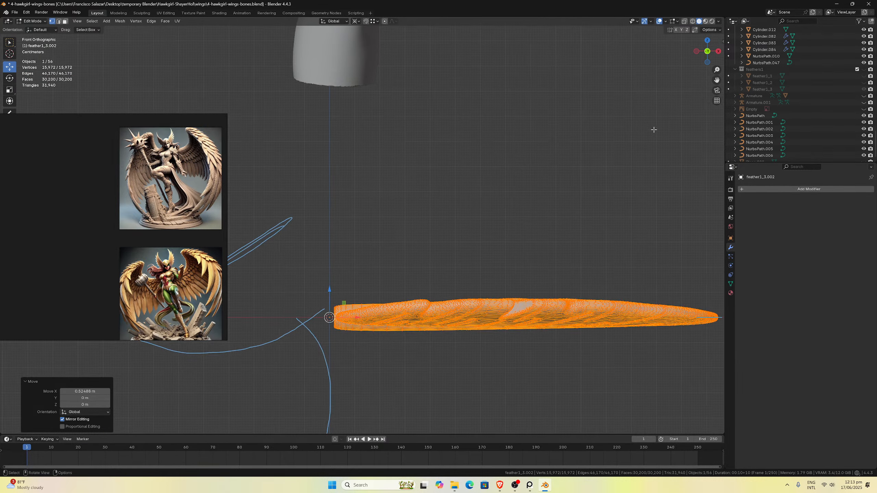
pyautogui.scroll(3, 521, 257)
pyautogui.scroll(-3, 412, 317)
# Leave mesh editing and add a Path curve at the world origin.
pyautogui.press('Tab')
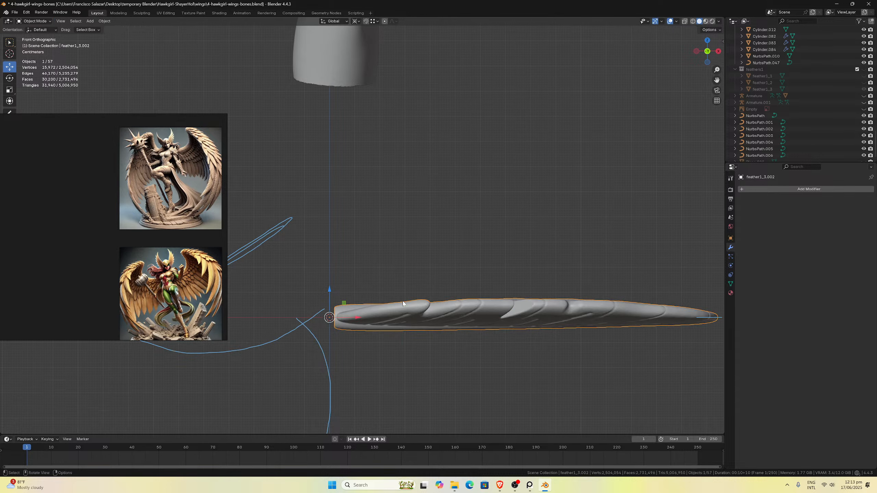
pyautogui.hotkey('shift', 'a')
pyautogui.moveTo(389, 303)
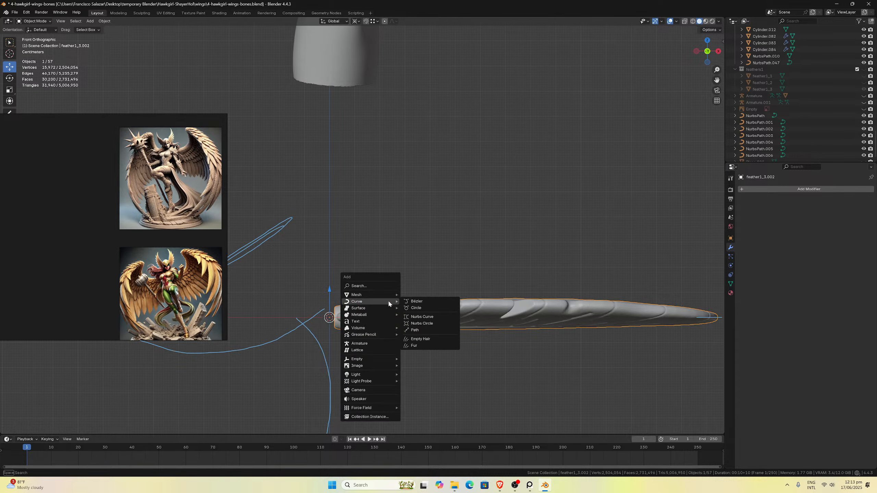
pyautogui.click(412, 330)
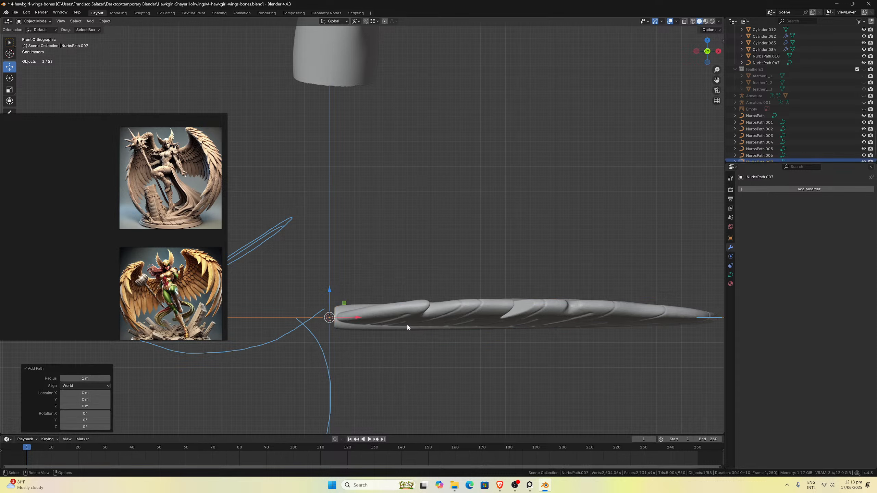
# Move the feather's mesh along X with snapping so its base meets the origin.
pyautogui.click(387, 314)
pyautogui.press('Tab')
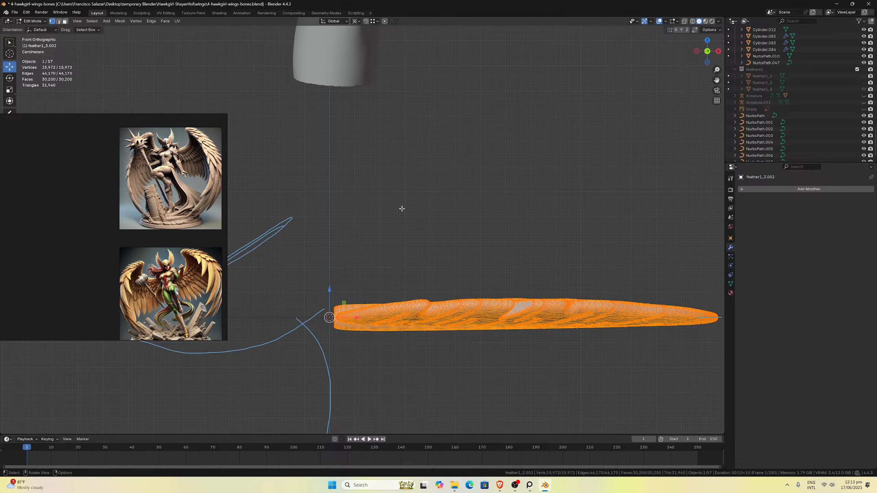
pyautogui.hotkey('shift', 'Tab')
pyautogui.scroll(1, 370, 193)
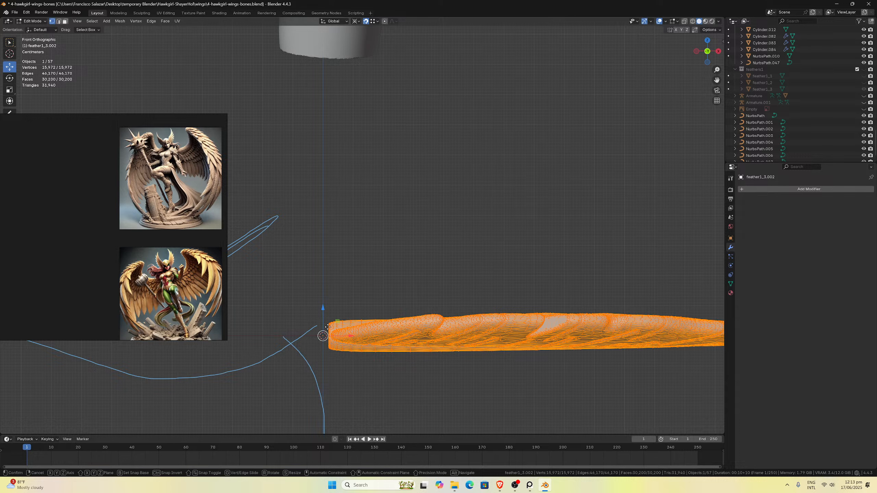
pyautogui.press('g')
pyautogui.press('x')
pyautogui.click(323, 336)
pyautogui.press('Tab')
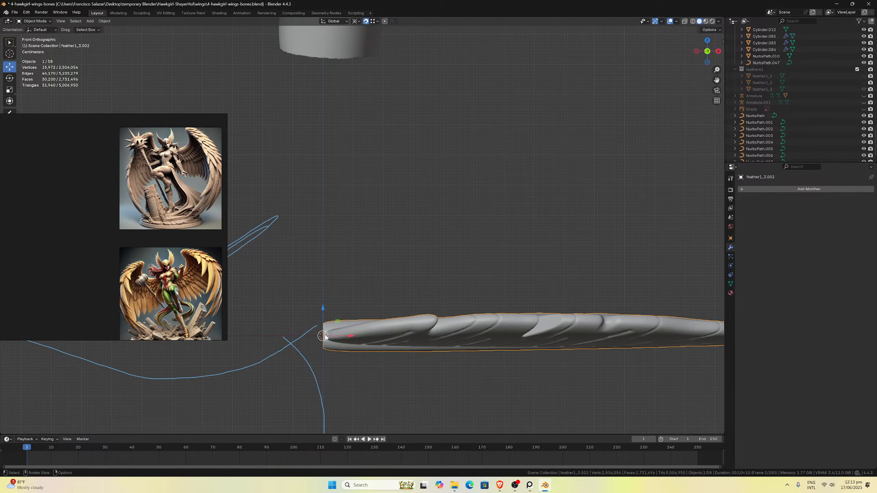
# Turn snapping off and lengthen the feather's mesh along X by a factor of about 2.49.
pyautogui.scroll(-6, 387, 293)
pyautogui.scroll(1, 414, 277)
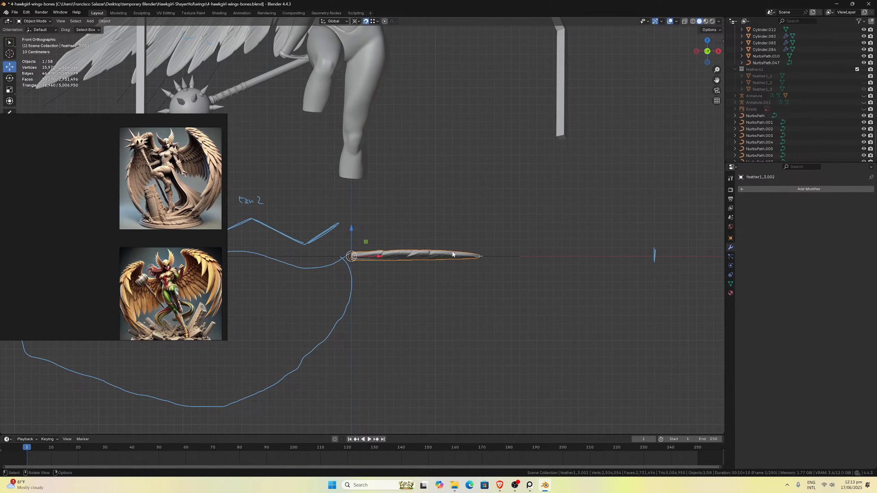
pyautogui.scroll(-1, 453, 255)
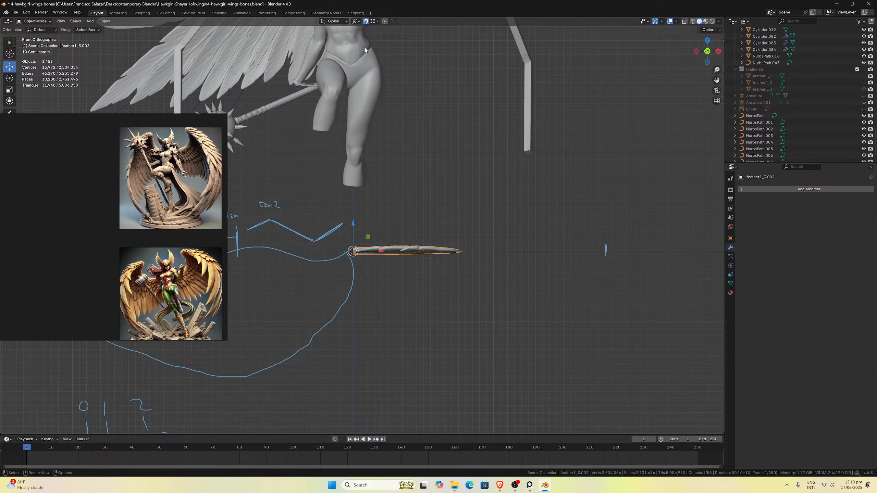
pyautogui.click(365, 21)
pyautogui.press('Tab')
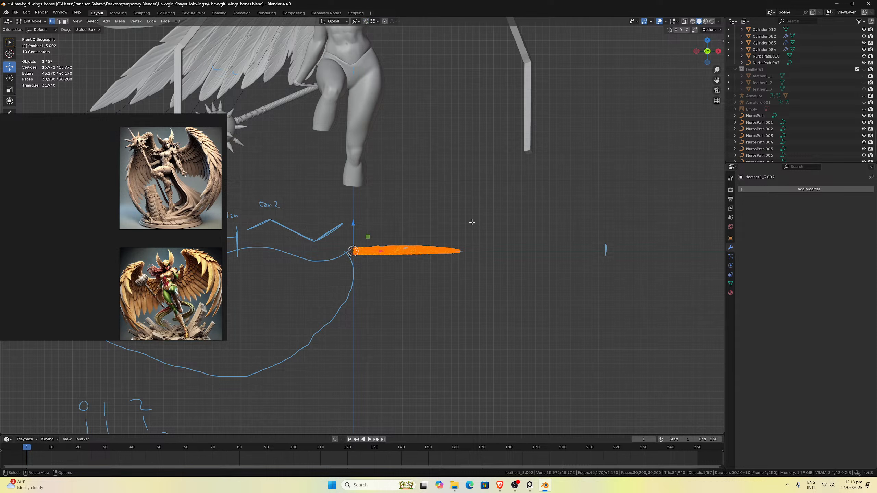
pyautogui.press('s')
pyautogui.press('x')
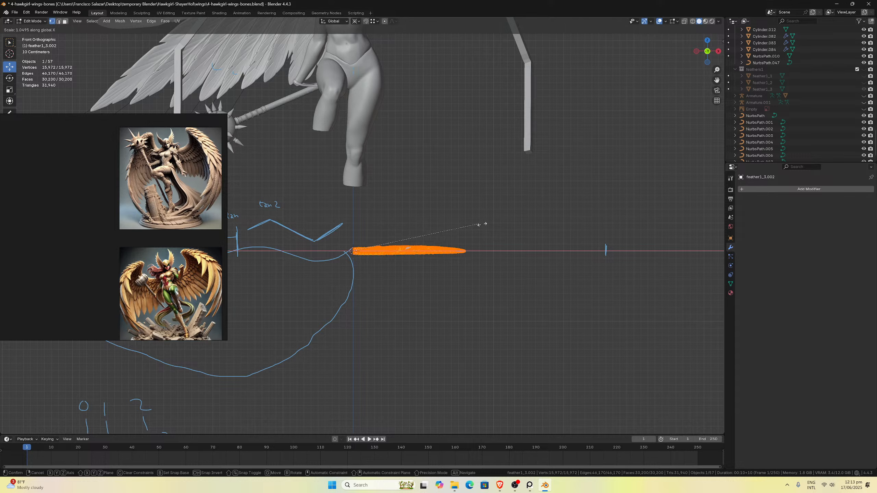
pyautogui.click(656, 231)
# Narrow the feather's mesh along Y to about 0.69 in top view, and widen it again slightly.
pyautogui.press('KP_7')
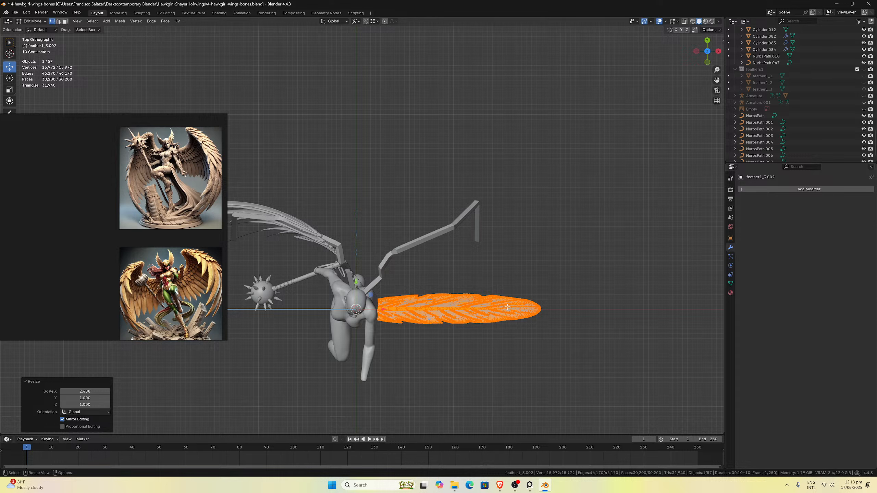
pyautogui.press('s')
pyautogui.press('x')
pyautogui.press('Escape')
pyautogui.press('s')
pyautogui.press('y')
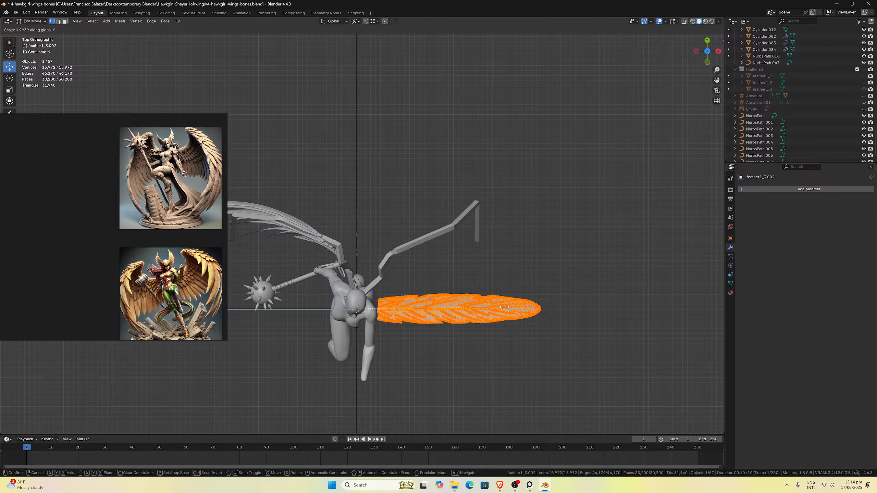
pyautogui.click(458, 302)
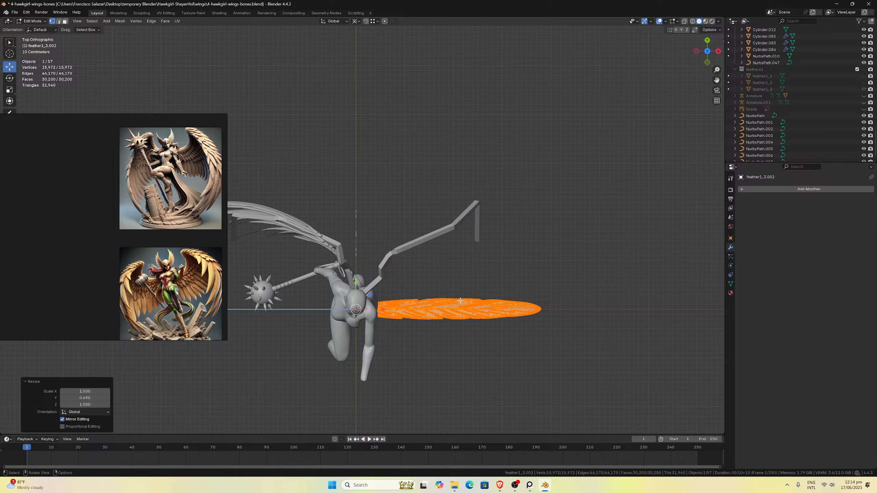
pyautogui.press('s')
pyautogui.press('y')
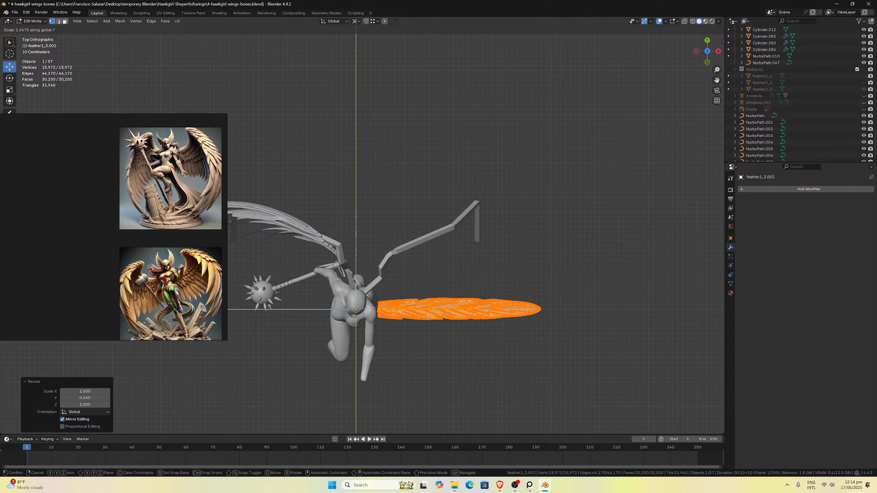
pyautogui.click(468, 301)
# Thin the feather's mesh along Z to a scale of about 0.76, judged from the left view.
pyautogui.press('ctrl+KP_1')
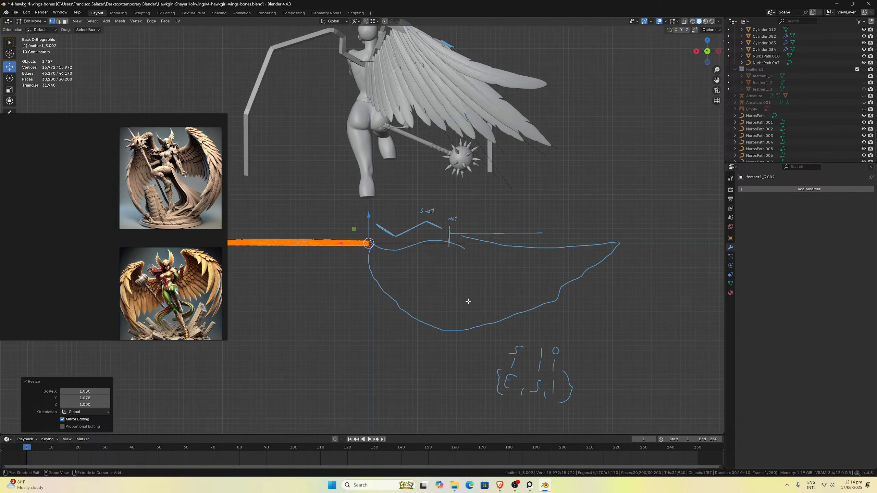
pyautogui.press('ctrl+KP_3')
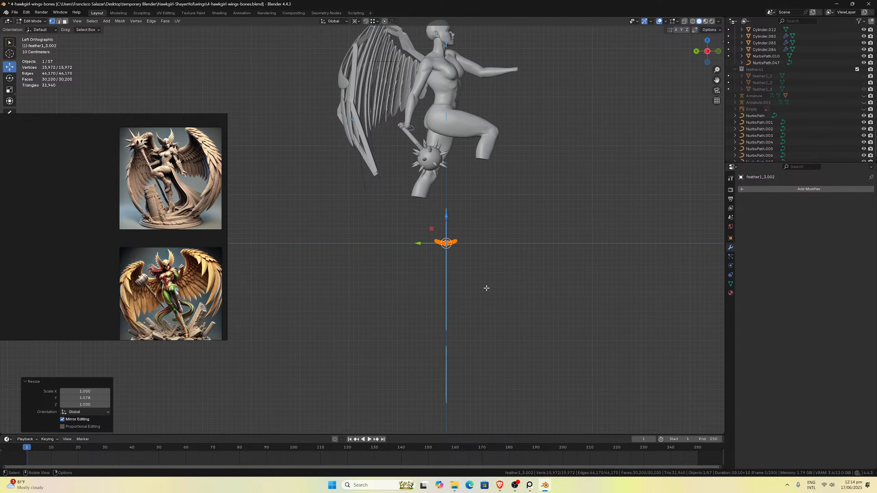
pyautogui.scroll(5, 486, 290)
pyautogui.moveTo(716, 80); pyautogui.dragTo(361, 31)
pyautogui.scroll(5, 549, 239)
pyautogui.scroll(1, 549, 239)
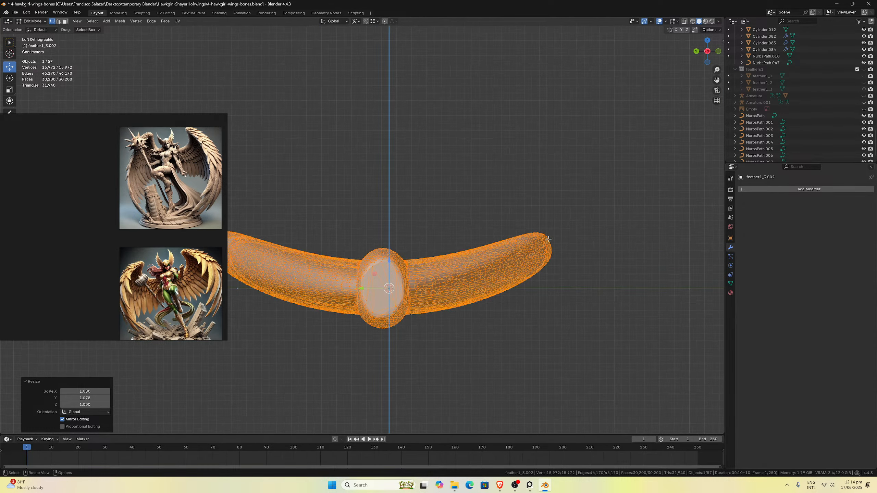
pyautogui.press('s')
pyautogui.press('z')
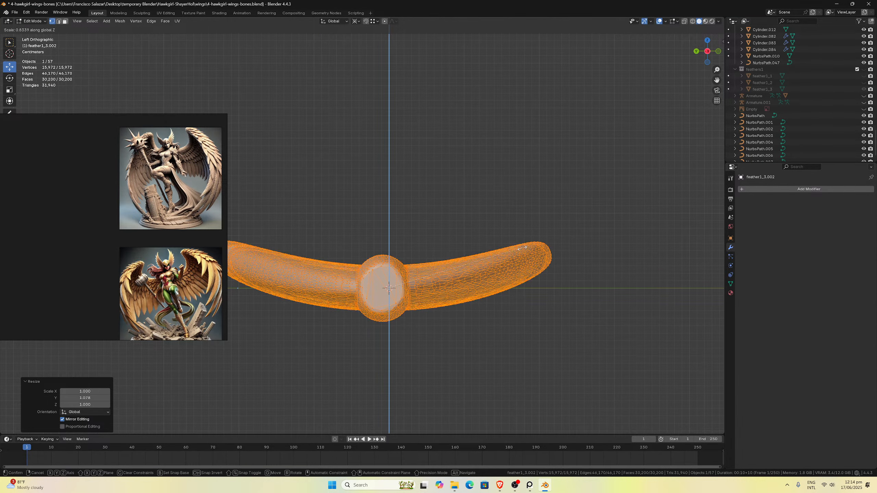
pyautogui.click(516, 250)
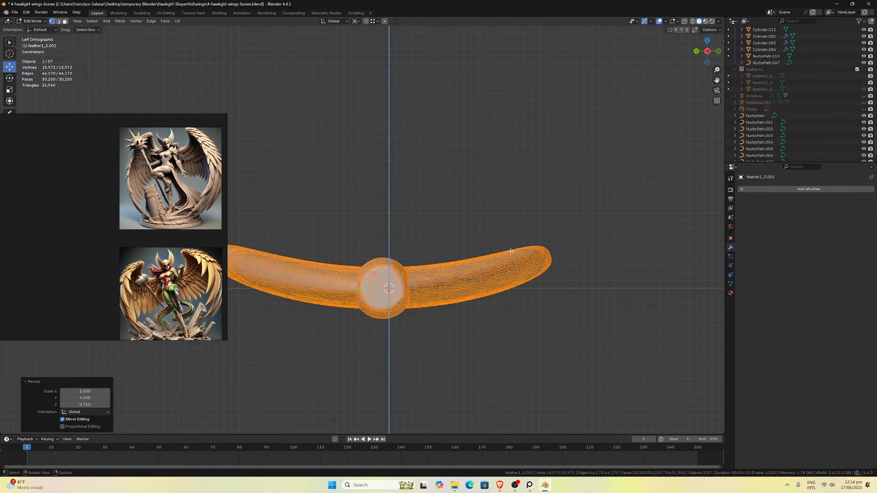
# Finish editing the feather1_3.002 mesh and add a Curve deform modifier to it.
pyautogui.press('Tab')
pyautogui.moveTo(516, 250)
pyautogui.mouseDown(button='middle')
pyautogui.moveTo(447, 257)
pyautogui.moveTo(520, 237)
pyautogui.mouseUp(button='middle')
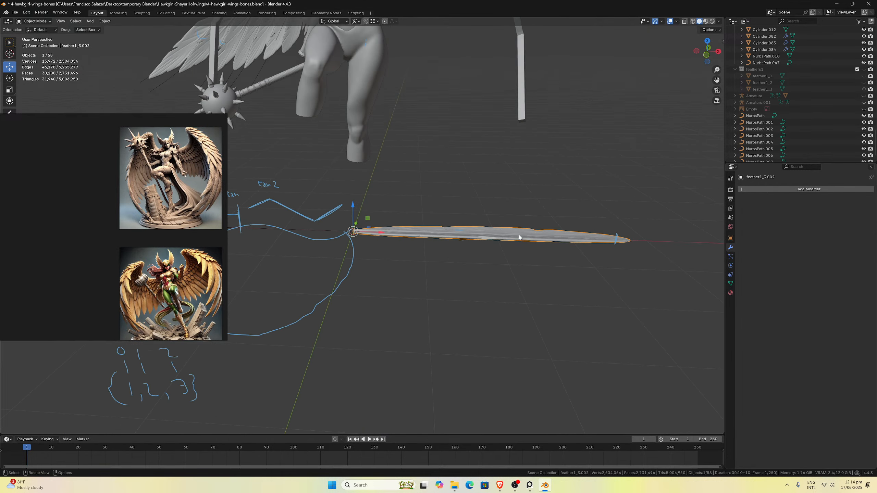
pyautogui.click(344, 232)
pyautogui.scroll(-1, 762, 149)
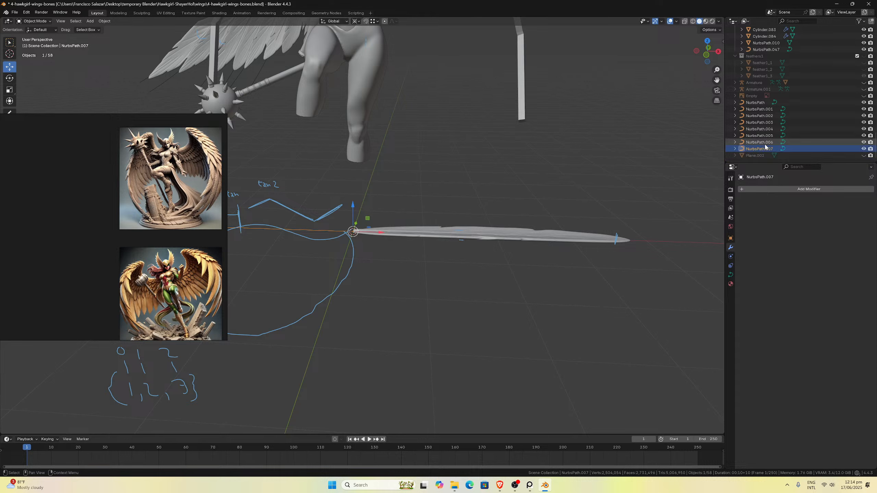
pyautogui.click(533, 233)
pyautogui.hotkey('shift', 'a')
pyautogui.moveTo(747, 186)
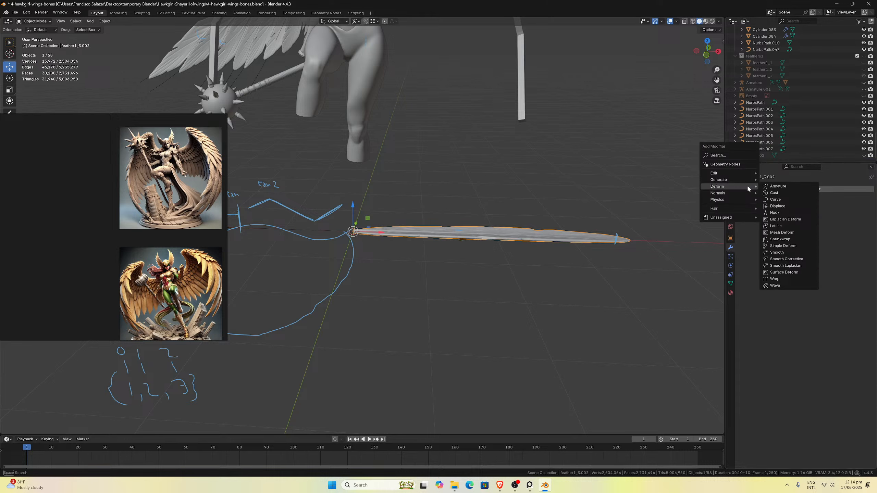
pyautogui.click(777, 200)
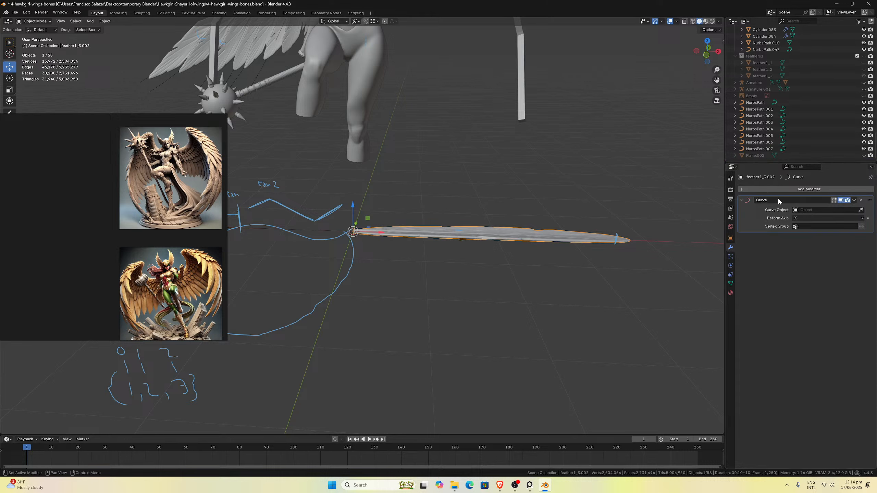
# Lengthen the NurbsPath.007 curve along X by a factor of about 1.31.
pyautogui.click(323, 234)
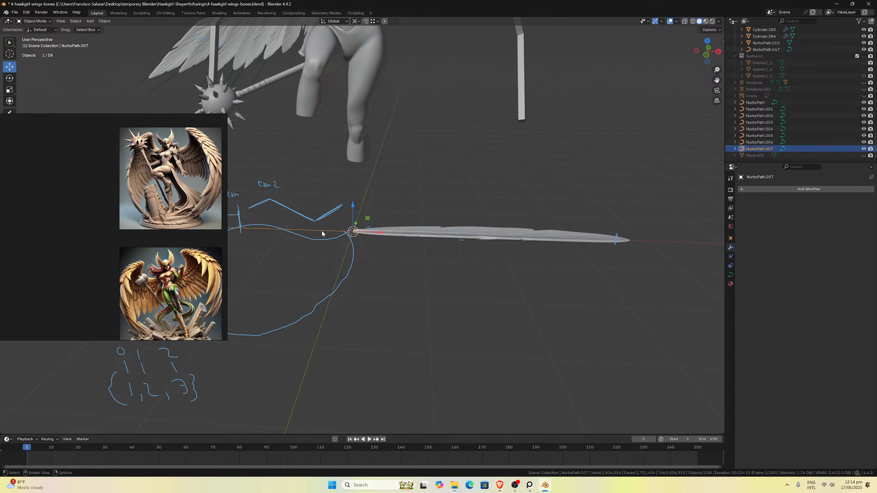
pyautogui.moveTo(322, 234); pyautogui.dragTo(371, 221, button='middle')
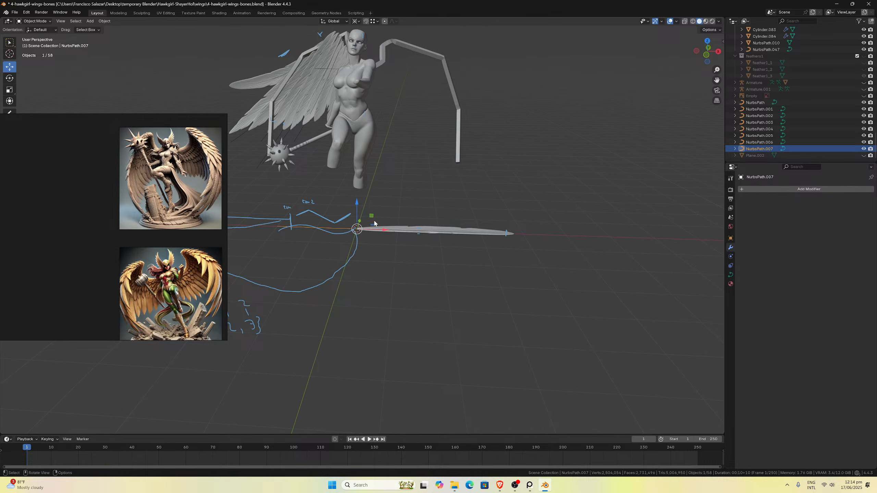
pyautogui.press('Tab')
pyautogui.press('s')
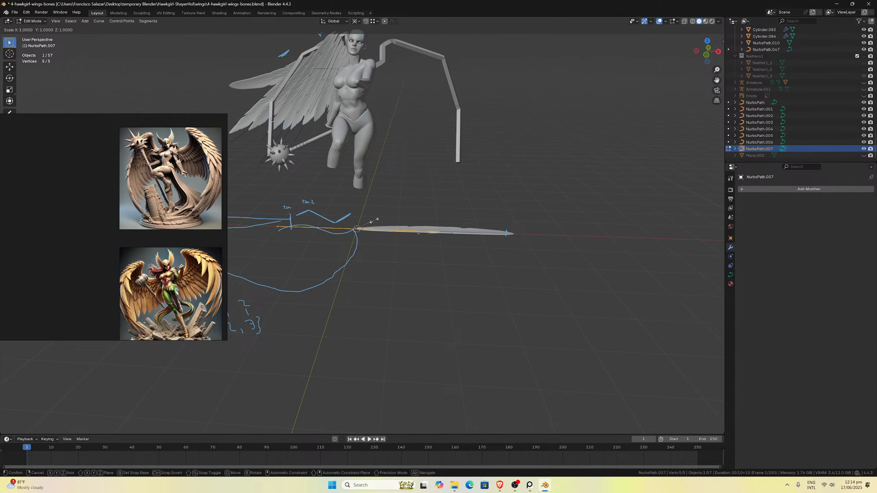
pyautogui.press('x')
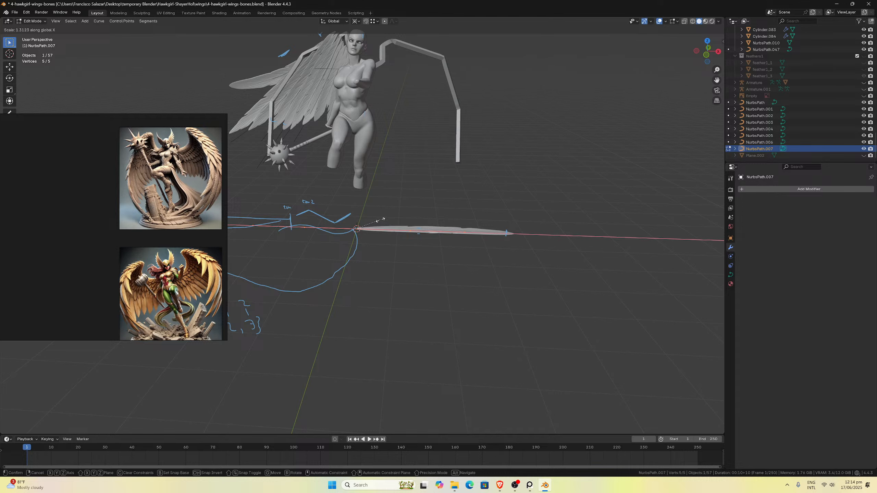
pyautogui.click(380, 220)
pyautogui.press('Tab')
# Try NurbsPath.007 as the feather's deforming curve, and undo the assignment together with the path's X scaling.
pyautogui.click(396, 227)
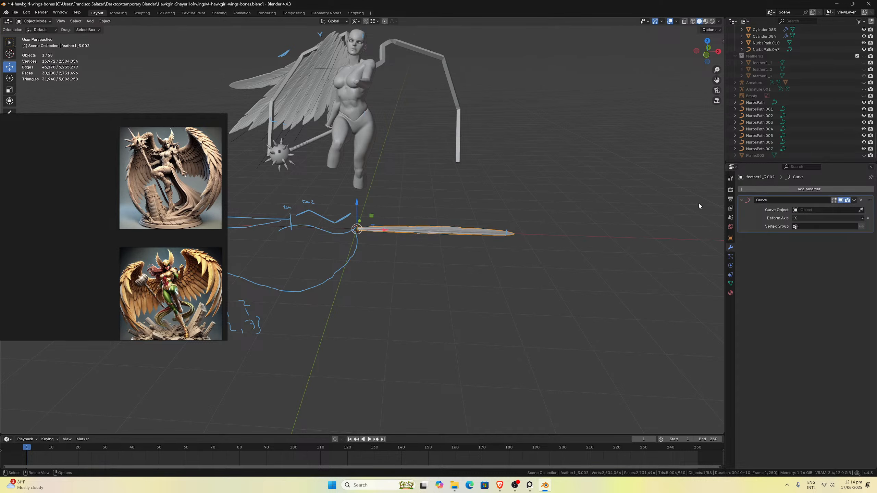
pyautogui.click(861, 210)
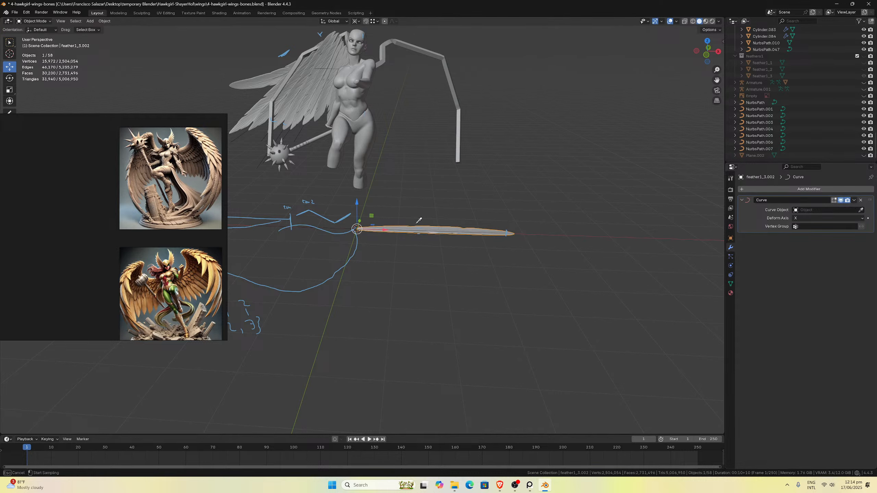
pyautogui.click(341, 227)
pyautogui.click(407, 231)
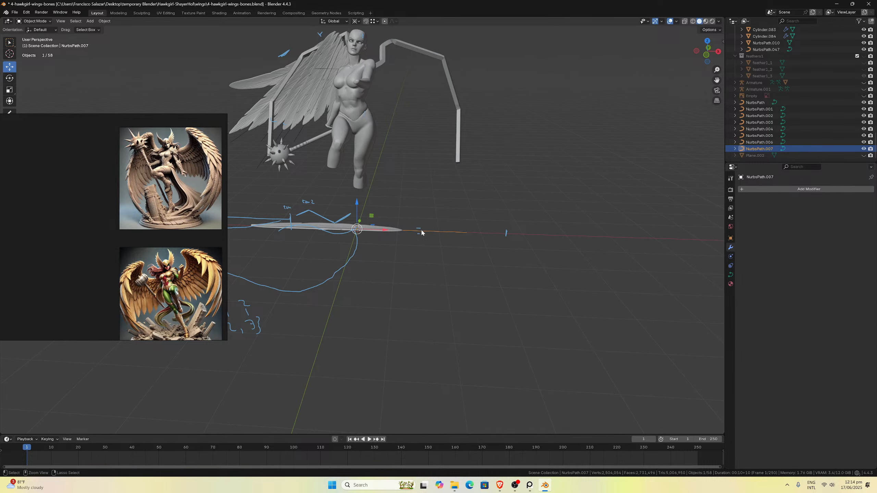
pyautogui.hotkey('ctrl', 'z')
pyautogui.hotkey('ctrl', 'z')
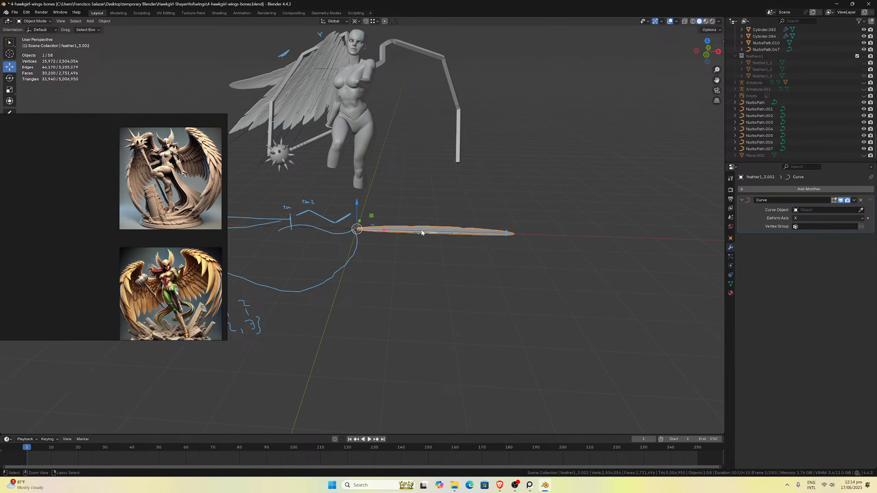
pyautogui.click(421, 232)
pyautogui.press('Tab')
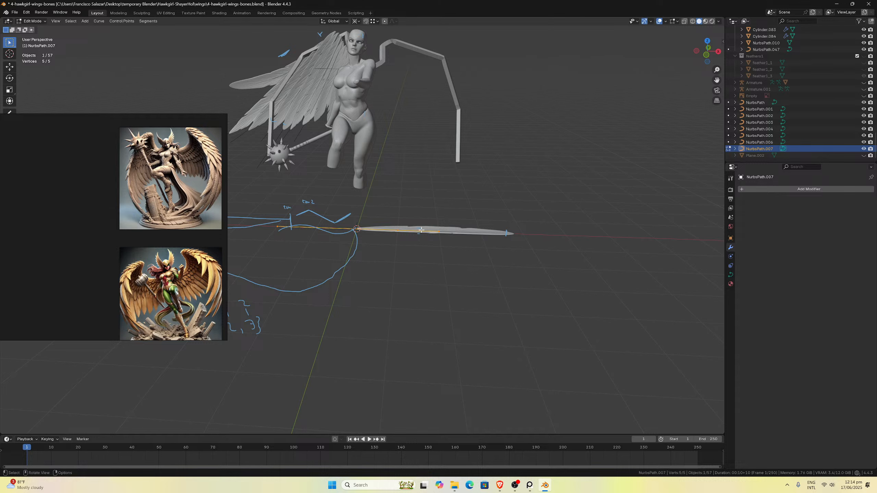
pyautogui.hotkey('ctrl', 'z')
pyautogui.hotkey('ctrl', 'z')
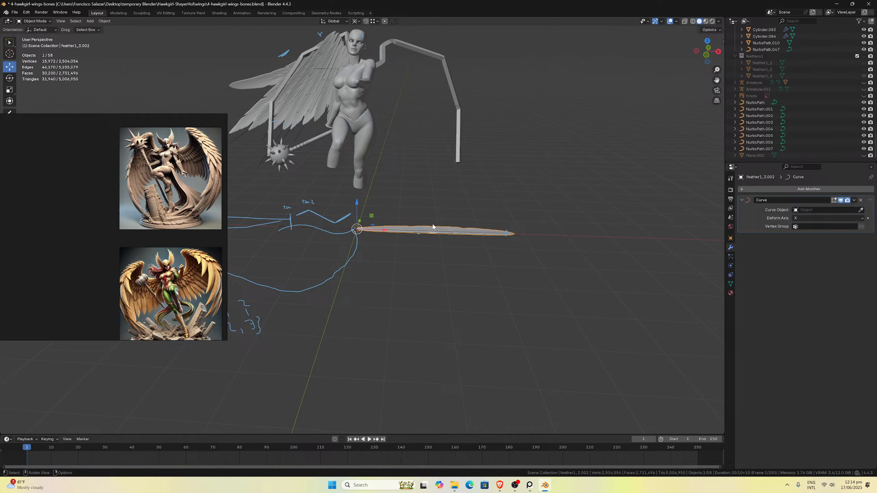
# Assign NurbsPath.007 as the curve object of the feather's Curve modifier, open the path for editing and save the file.
pyautogui.click(860, 211)
pyautogui.click(354, 230)
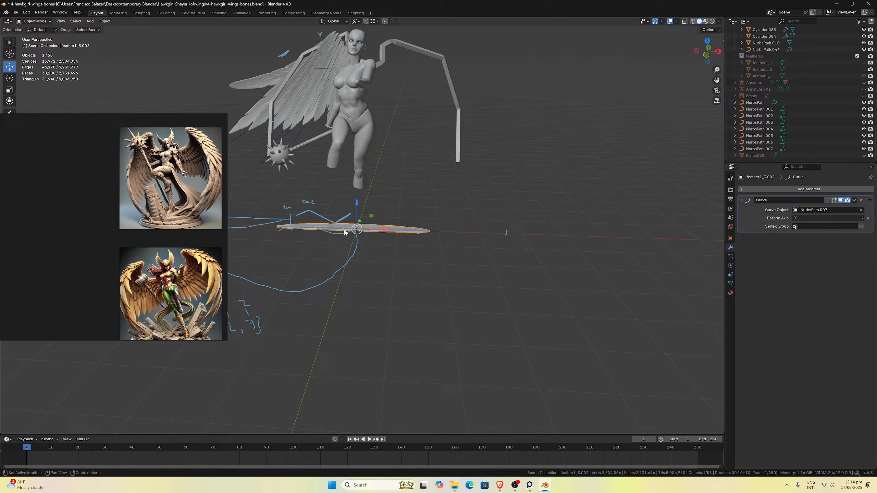
pyautogui.click(435, 231)
pyautogui.press('Tab')
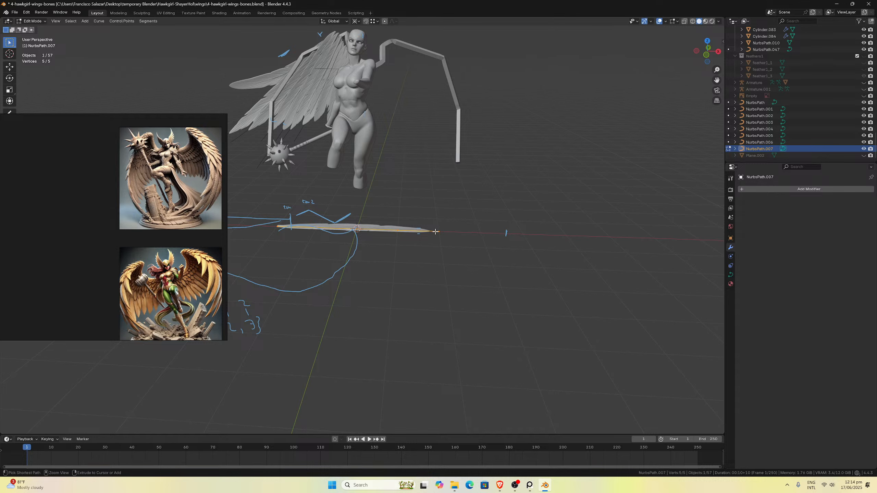
pyautogui.hotkey('ctrl', 's')
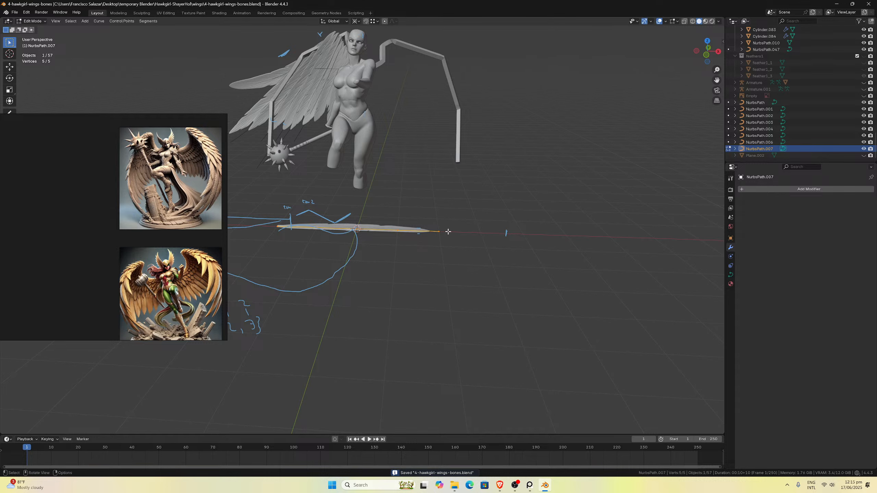
# Erase the handwritten number notes and the small text labels from the annotation sketches in front view.
pyautogui.press('KP_1')
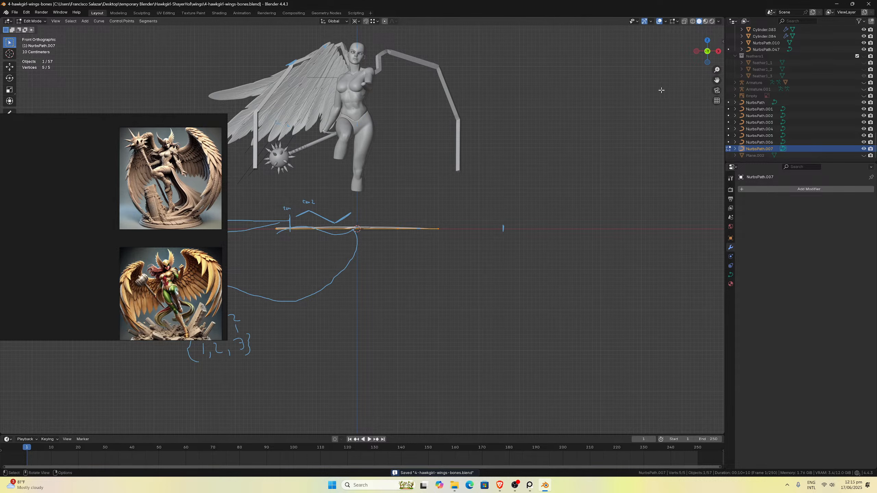
pyautogui.moveTo(717, 80); pyautogui.dragTo(589, 137)
pyautogui.scroll(1, 501, 169)
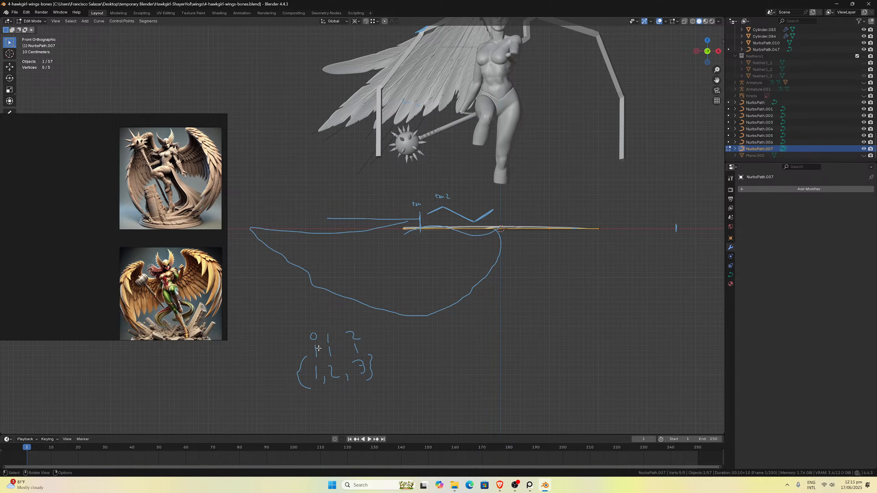
pyautogui.moveTo(309, 339)
pyautogui.mouseDown(button='right')
pyautogui.moveTo(314, 347)
pyautogui.moveTo(324, 332)
pyautogui.moveTo(302, 376)
pyautogui.moveTo(333, 354)
pyautogui.moveTo(331, 343)
pyautogui.moveTo(343, 376)
pyautogui.moveTo(362, 339)
pyautogui.moveTo(374, 365)
pyautogui.mouseUp(button='right')
pyautogui.press('Escape')
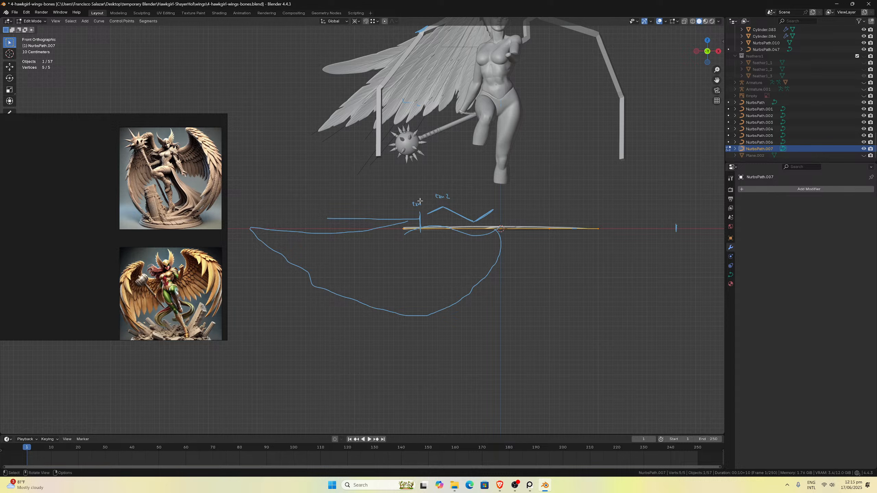
pyautogui.moveTo(411, 201); pyautogui.dragTo(467, 200, button='right')
pyautogui.scroll(-1, 578, 227)
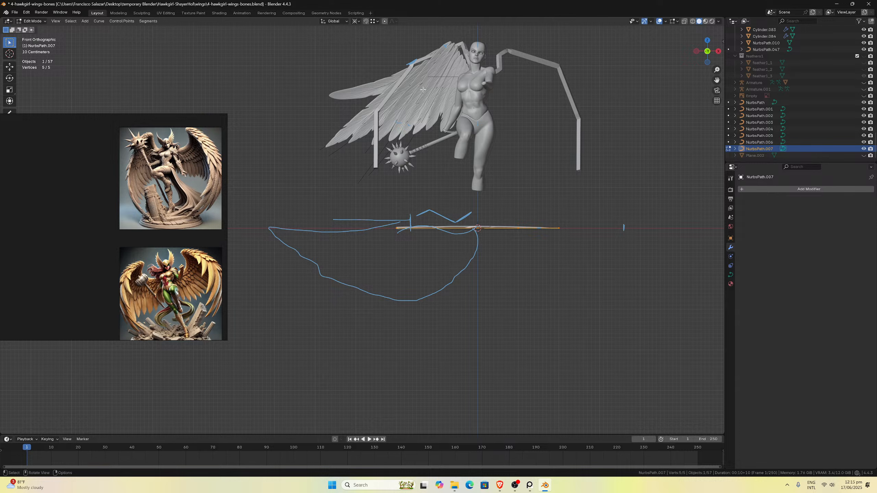
# Change the transform pivot point and move the path's control points about 0.62 m in X and 4.25 m in Z, up to head height.
pyautogui.click(355, 22)
pyautogui.click(367, 58)
pyautogui.press('g')
pyautogui.click(508, 26)
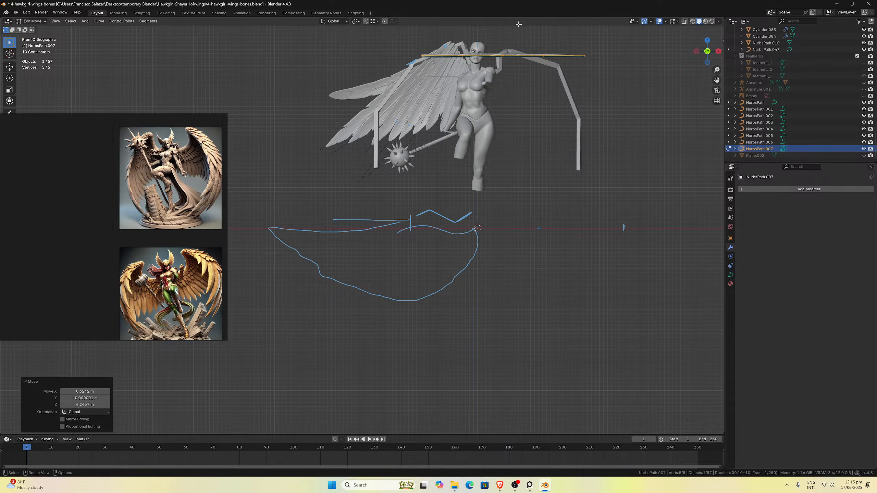
pyautogui.scroll(3, 504, 61)
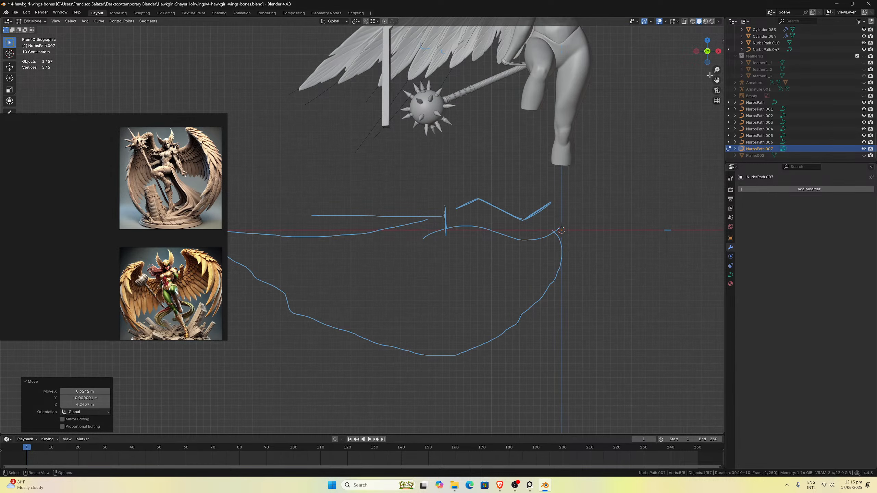
pyautogui.moveTo(716, 80); pyautogui.dragTo(705, 326)
pyautogui.press('Tab')
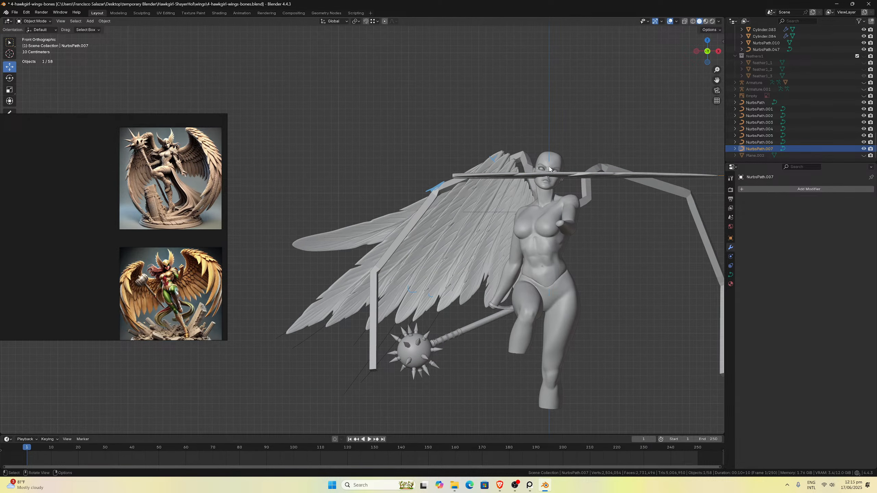
# Select the outermost wing feather and erase annotation strokes around the wing's upper tip in the front and left views.
pyautogui.click(381, 217)
pyautogui.press('Tab')
pyautogui.press('Tab')
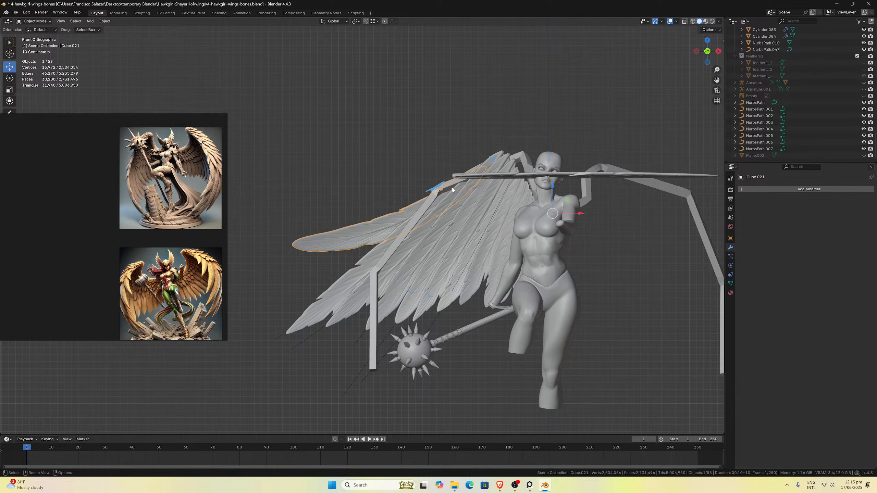
pyautogui.scroll(2, 490, 166)
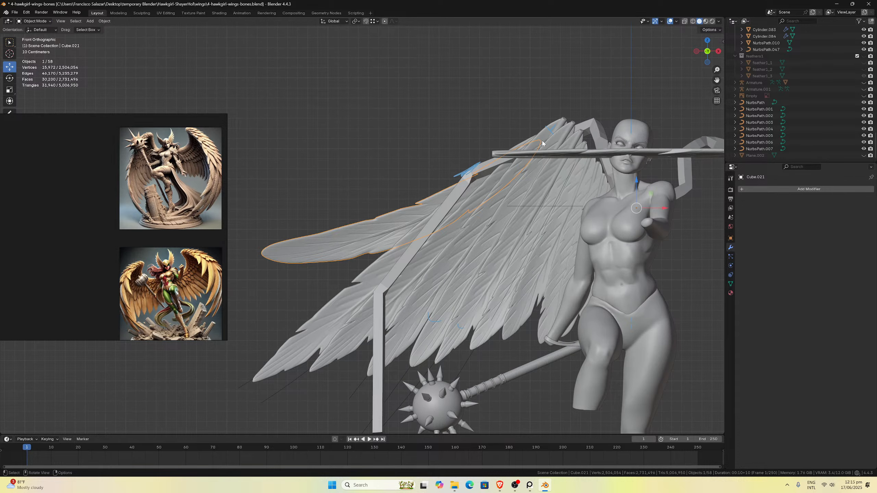
pyautogui.moveTo(546, 133)
pyautogui.mouseDown(button='right')
pyautogui.moveTo(552, 122)
pyautogui.moveTo(555, 129)
pyautogui.mouseUp(button='right')
pyautogui.press('d')
pyautogui.press('ctrl+KP_3')
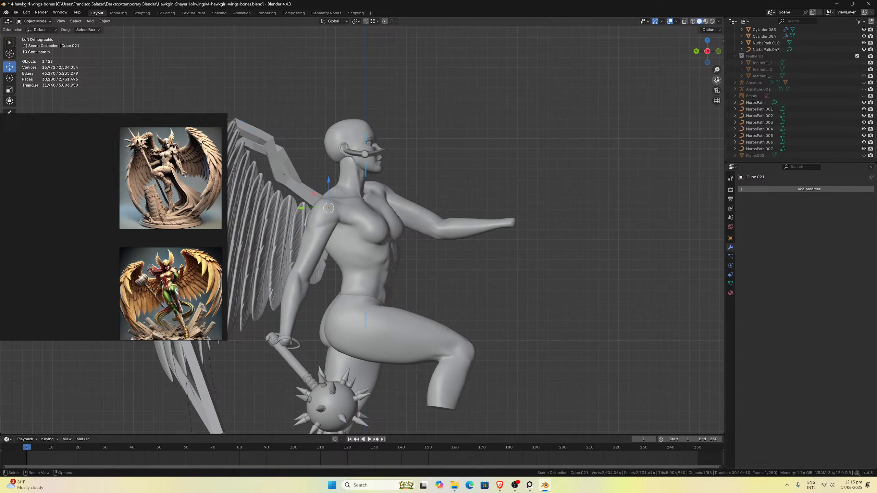
pyautogui.moveTo(717, 80); pyautogui.dragTo(707, 85)
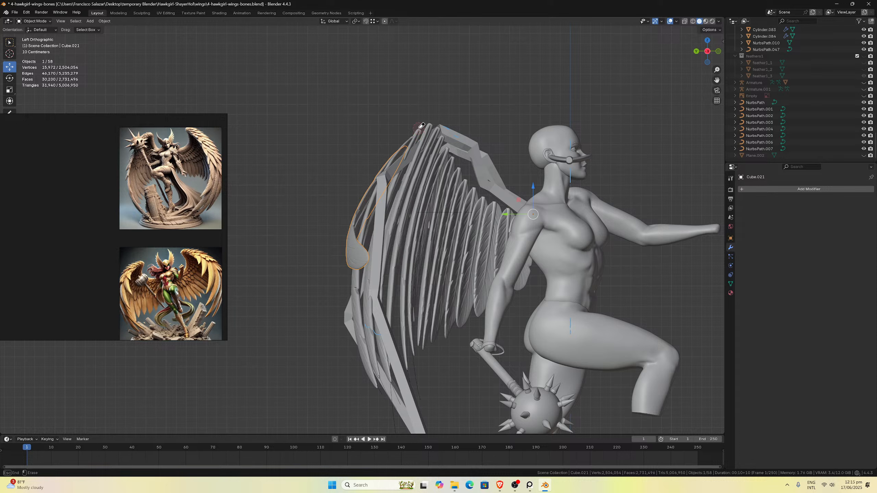
pyautogui.press('d')
pyautogui.moveTo(421, 147); pyautogui.dragTo(379, 143, button='middle')
pyautogui.scroll(3, 379, 143)
pyautogui.press('KP_1')
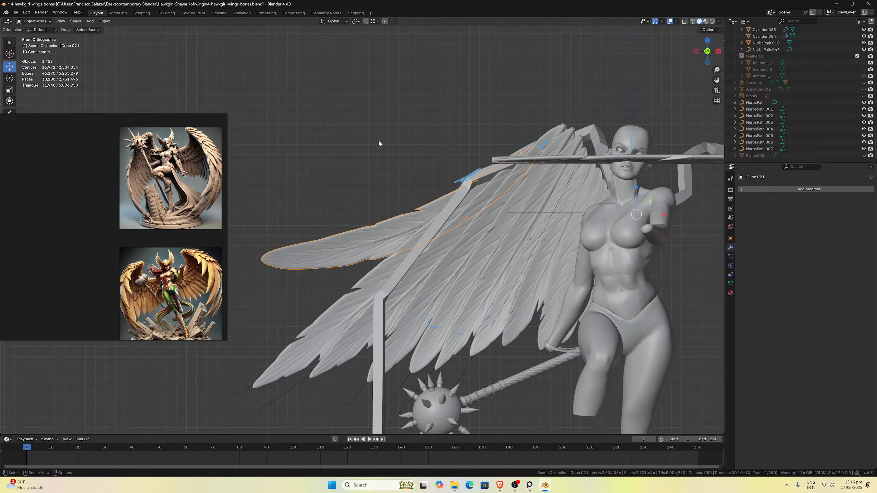
# Rotate all control points of NurbsPath.007 by 135° in front view.
pyautogui.scroll(-4, 378, 140)
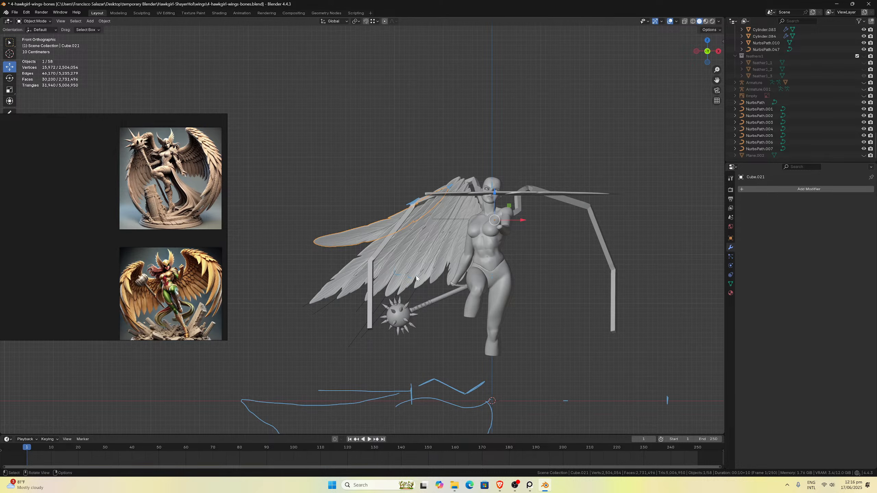
pyautogui.click(617, 195)
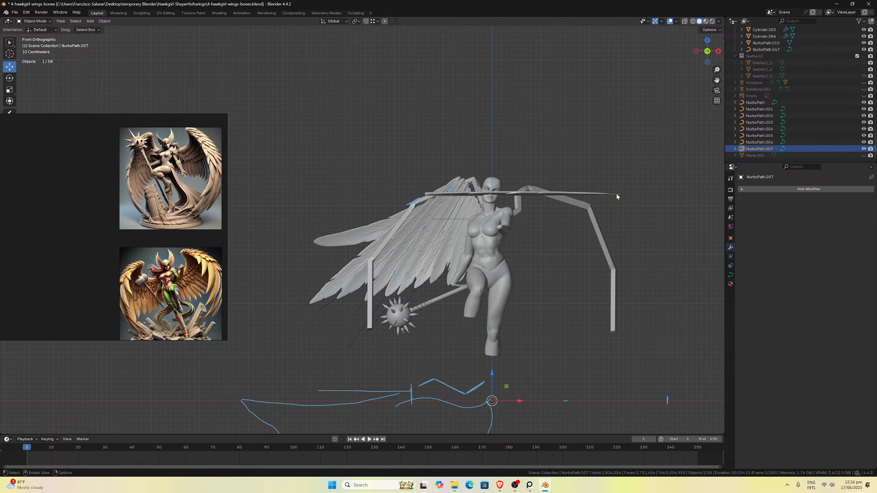
pyautogui.press('Tab')
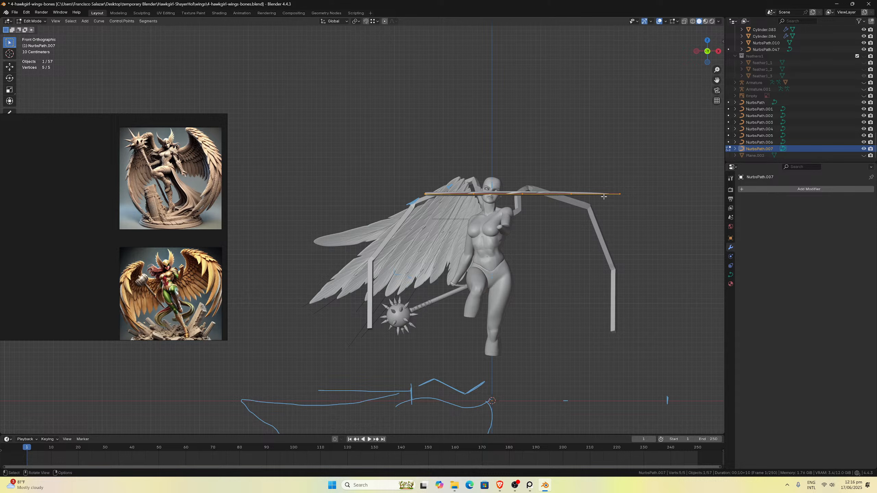
pyautogui.scroll(4, 520, 210)
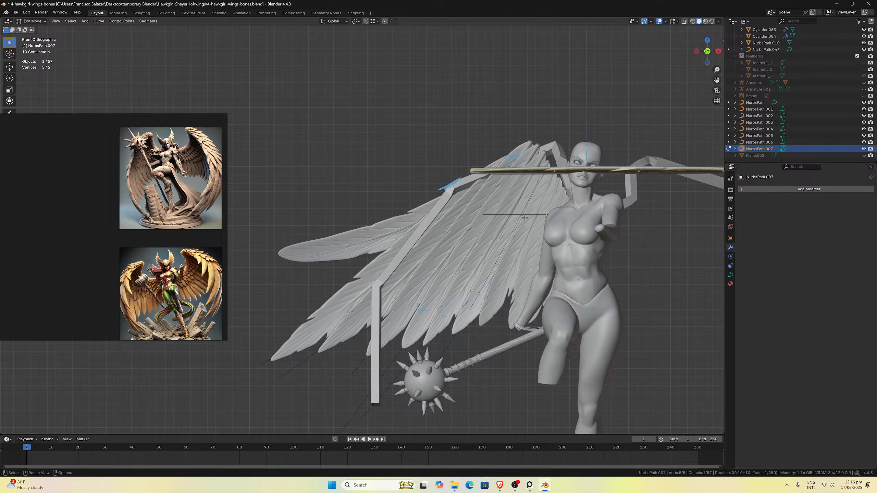
pyautogui.scroll(-3, 529, 210)
pyautogui.press('r')
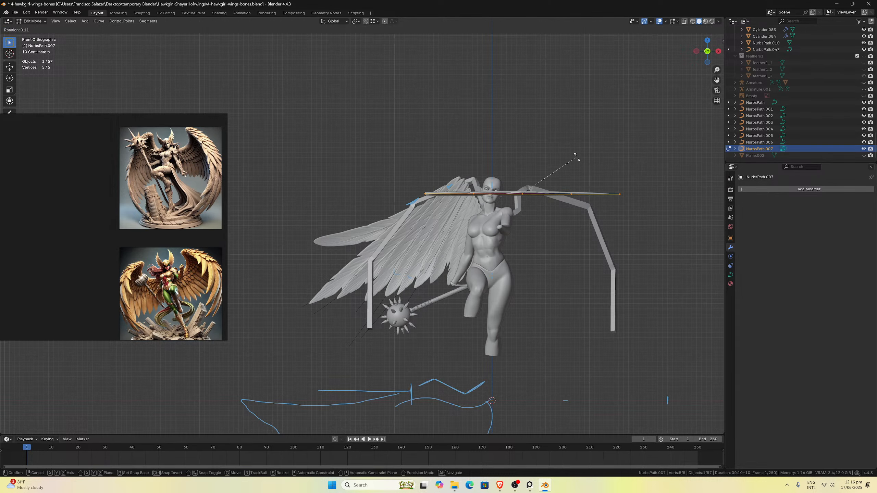
pyautogui.click(515, 235)
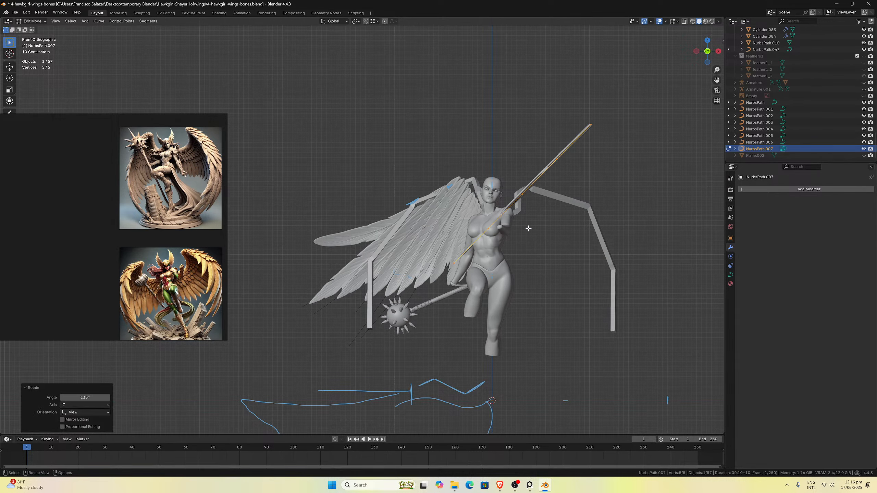
# Move the path's control points onto the wing in front view, rotate them about 15.7°, and shift them about -0.33 m in X and 0.58 m in Z.
pyautogui.press('g')
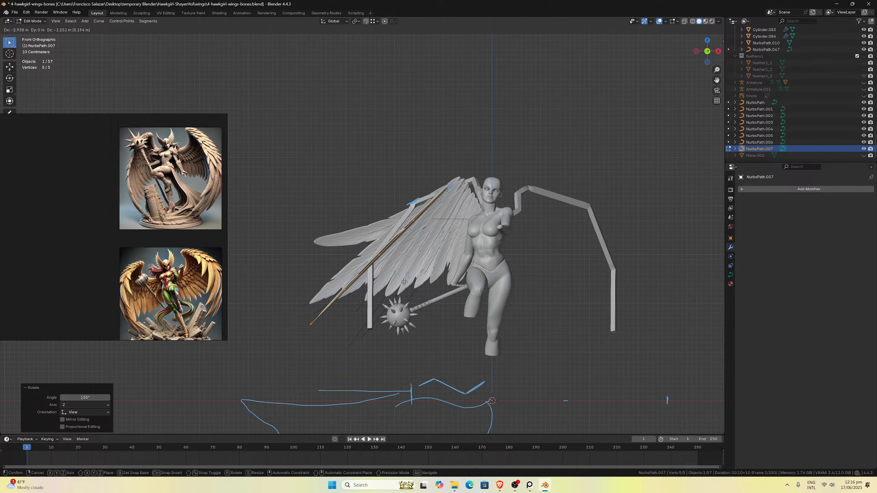
pyautogui.click(405, 282)
pyautogui.scroll(1, 429, 257)
pyautogui.press('r')
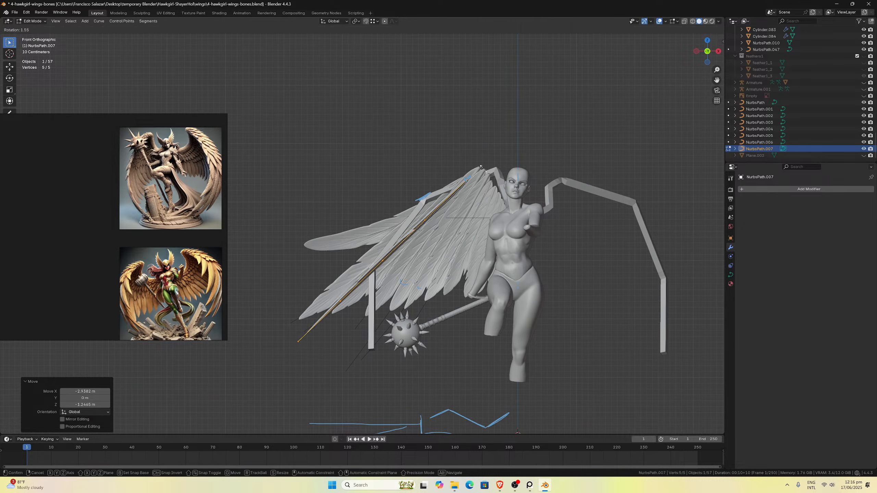
pyautogui.click(498, 179)
pyautogui.press('g')
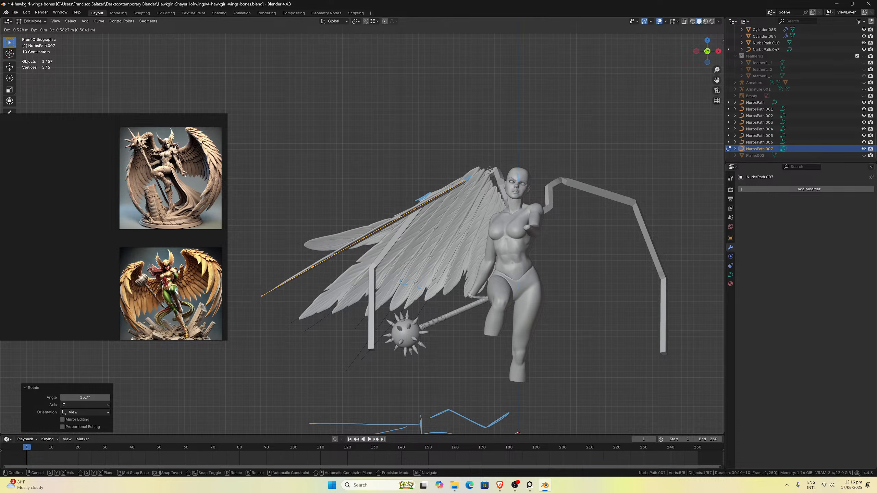
pyautogui.click(490, 168)
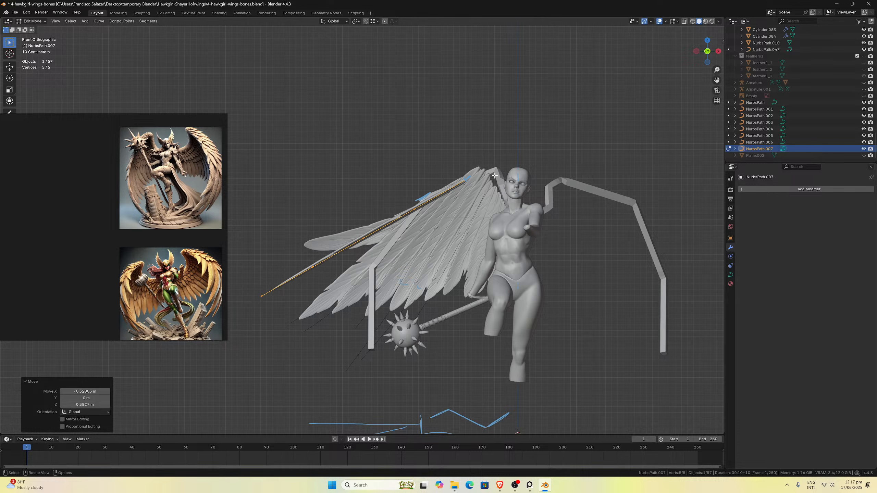
# Move all control points of NurbsPath.007 about 1.62 m along Y to bring the feather back to the wing in left view.
pyautogui.press('ctrl+KP_1')
pyautogui.press('ctrl+KP_3')
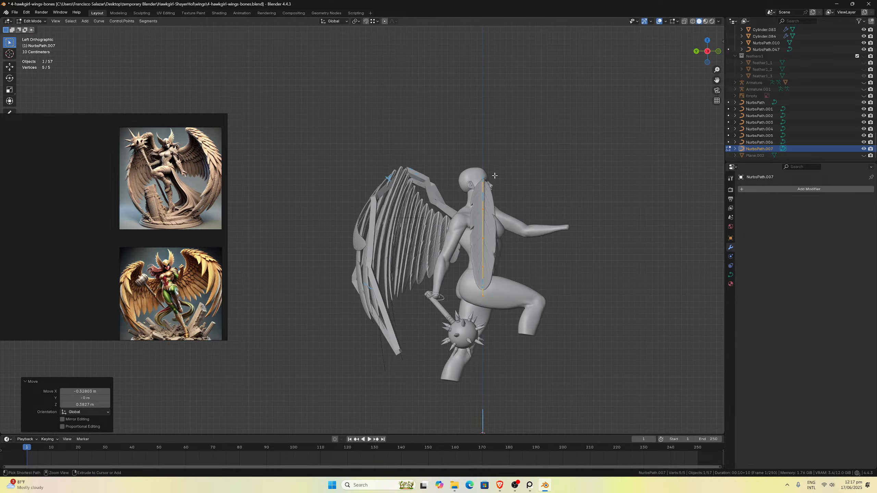
pyautogui.press('g')
pyautogui.press('y')
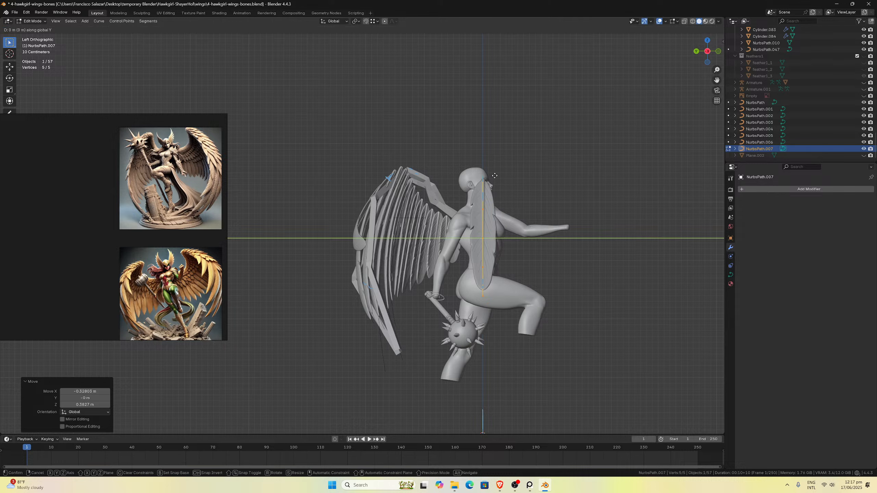
pyautogui.click(399, 184)
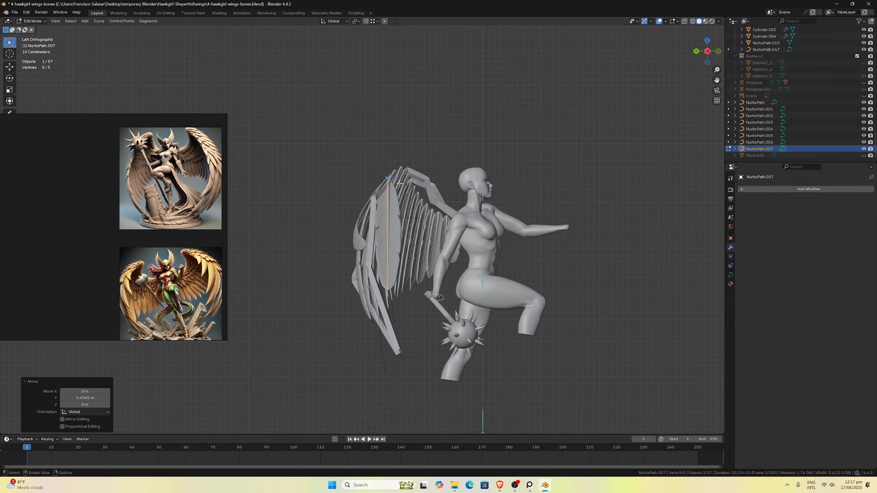
# Tilt all control points of NurbsPath.007 by -90° and by about a further -13.9°.
pyautogui.press('KP_1')
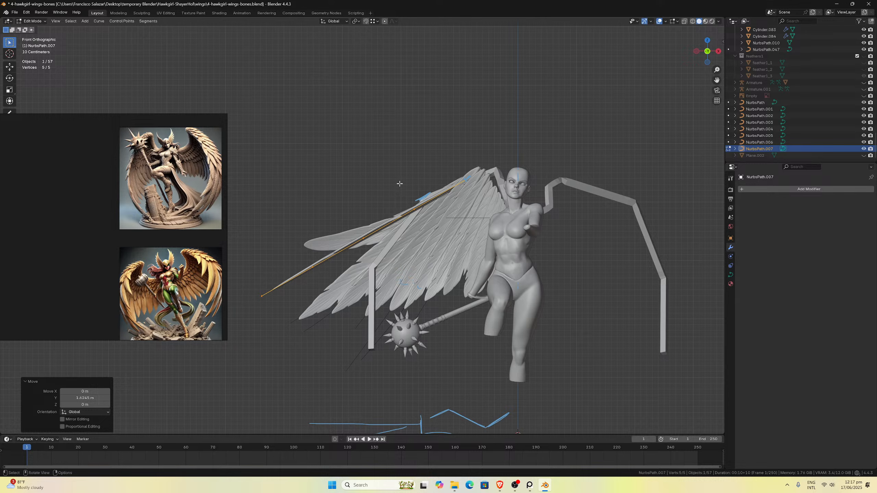
pyautogui.scroll(4, 400, 183)
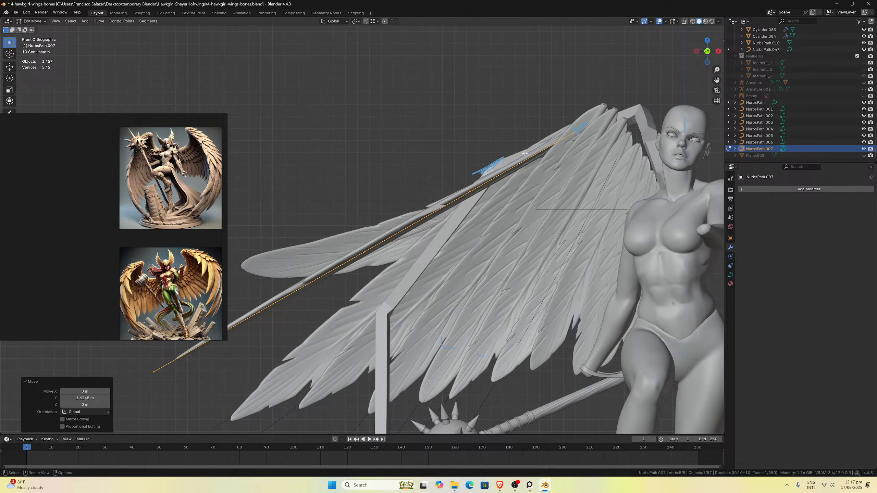
pyautogui.press('KP_3')
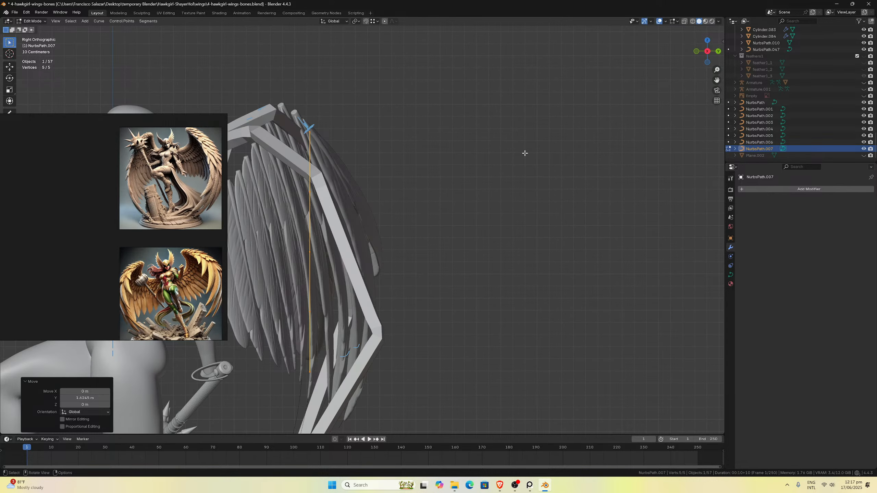
pyautogui.press('KP_1')
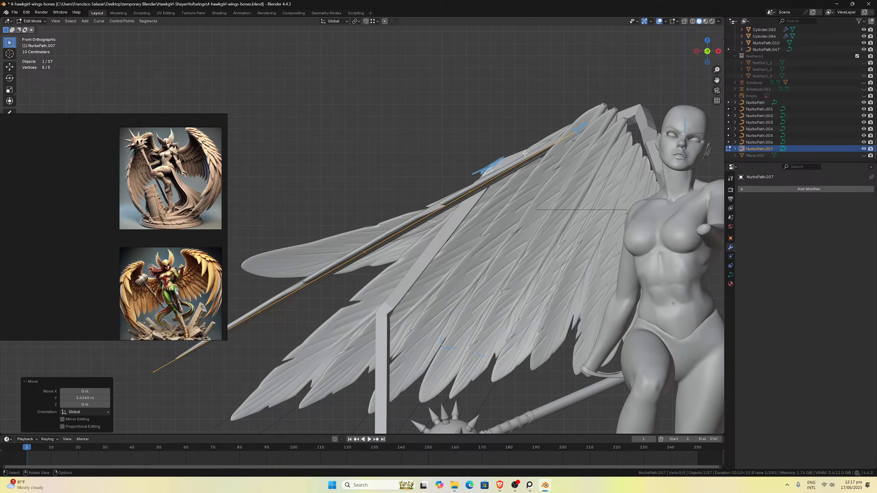
pyautogui.scroll(-5, 525, 153)
pyautogui.moveTo(525, 153); pyautogui.dragTo(557, 222, button='middle')
pyautogui.press('ctrl+KP_3')
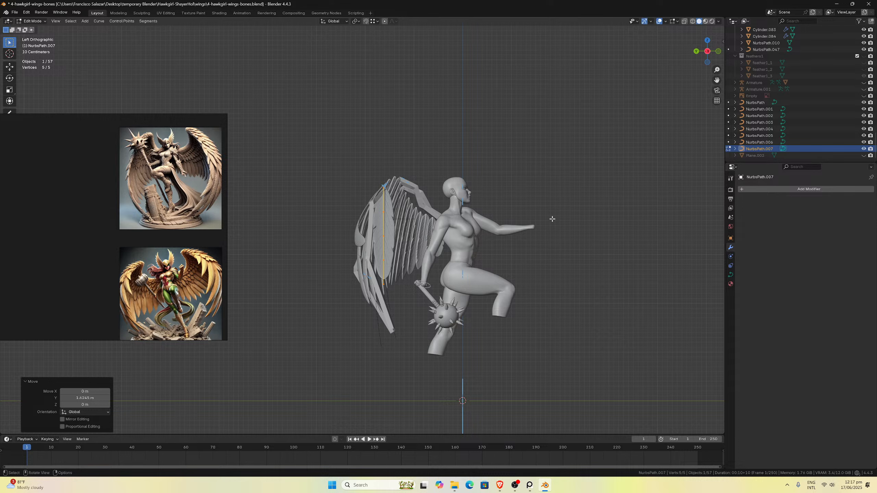
pyautogui.hotkey('ctrl', 't')
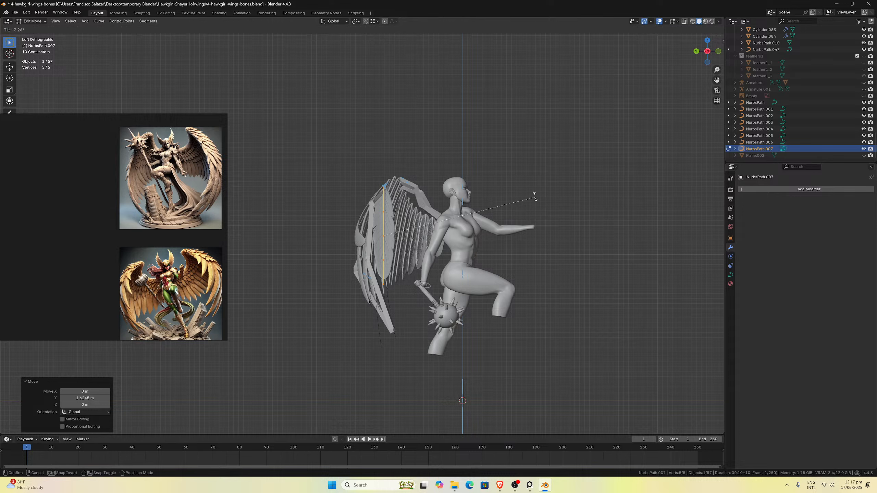
pyautogui.click(369, 148)
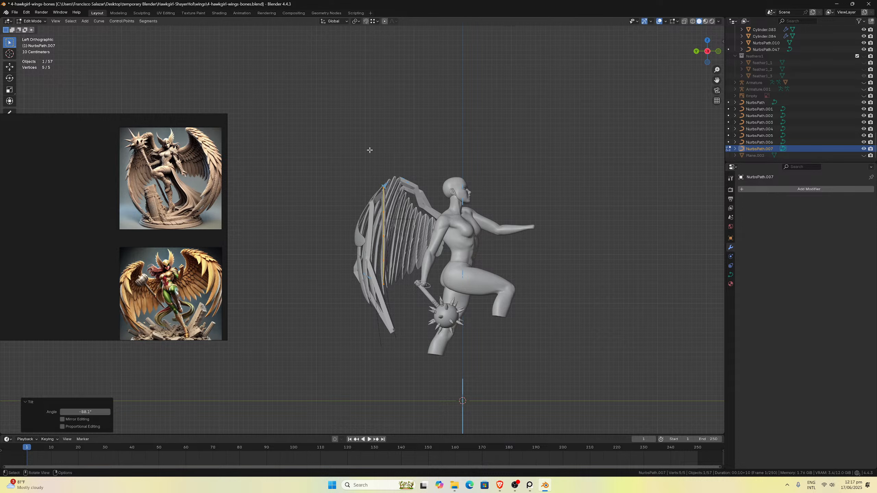
pyautogui.click(89, 410)
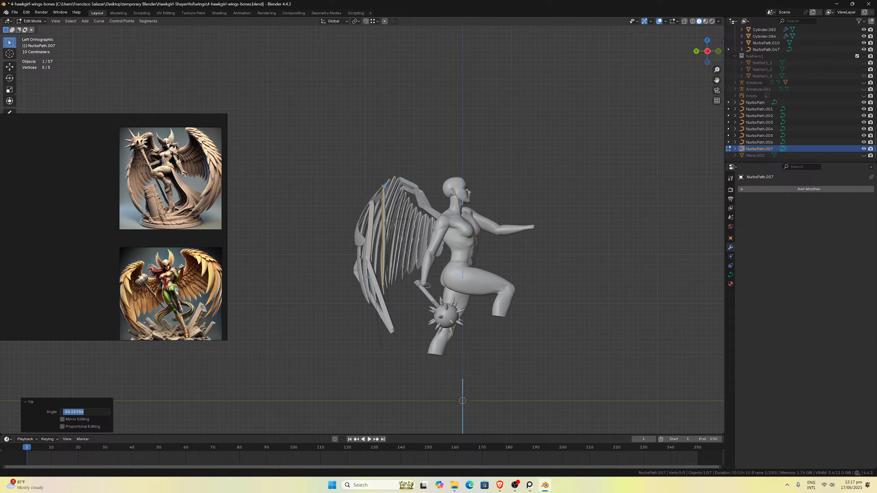
pyautogui.write('-90')
pyautogui.press('Return')
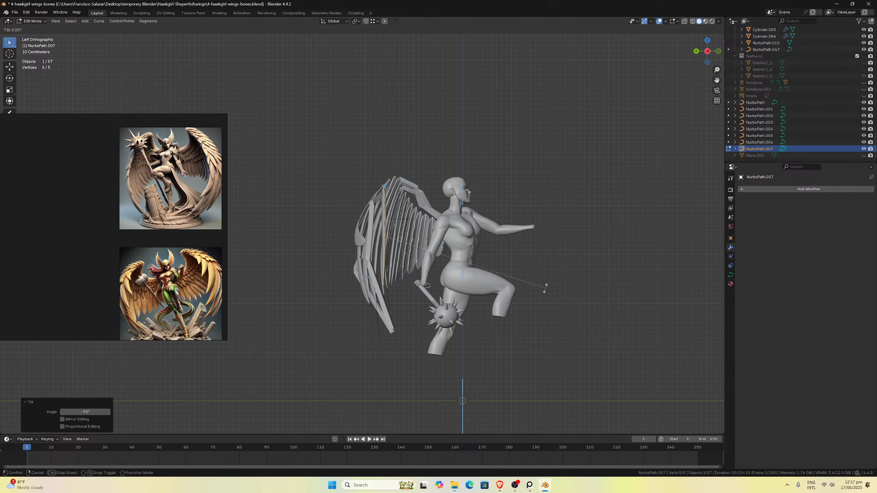
pyautogui.hotkey('ctrl', 't')
pyautogui.click(546, 248)
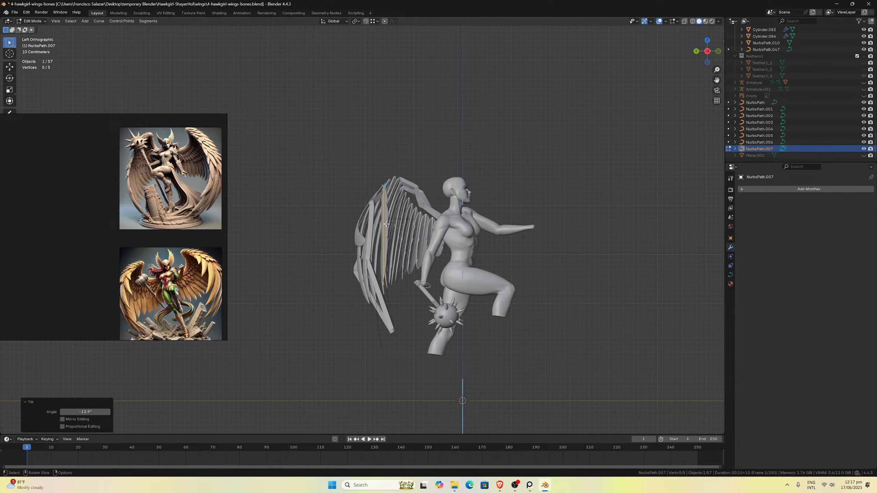
# In left view, pull the path's second, third and fourth control points backward so the feather curves along the wing's outer edge.
pyautogui.scroll(2, 392, 223)
pyautogui.click(394, 206)
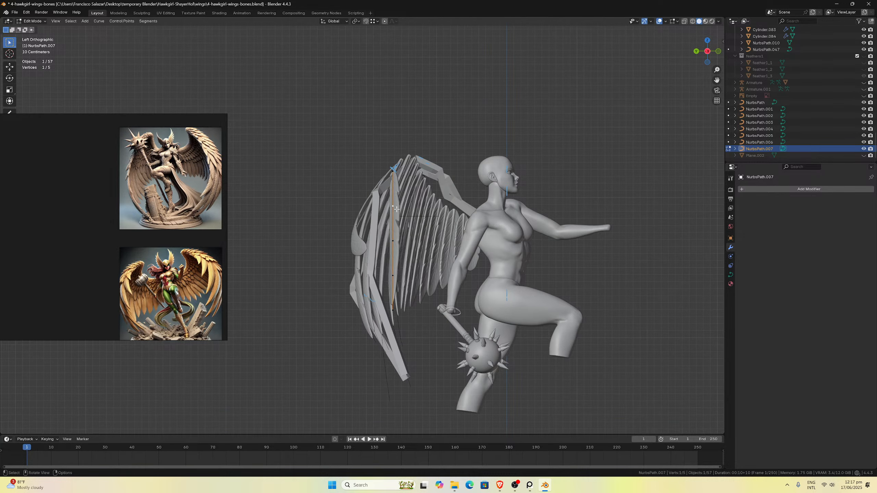
pyautogui.press('g')
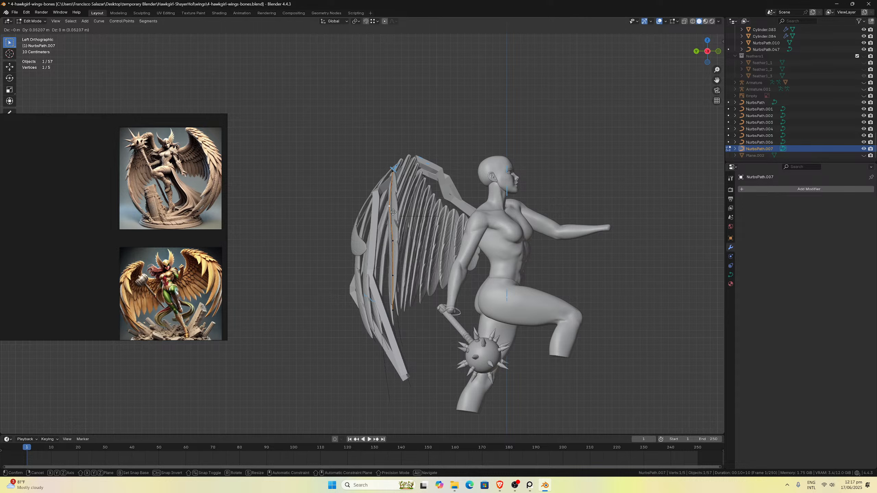
pyautogui.click(362, 208)
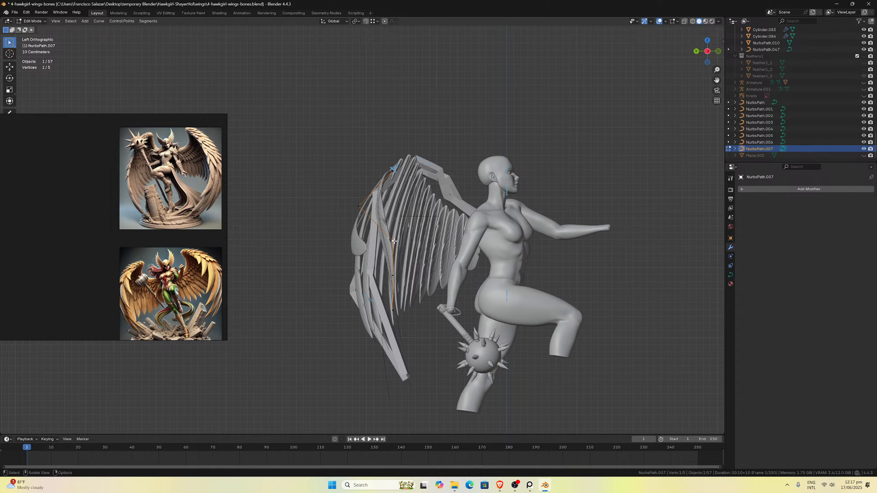
pyautogui.click(394, 241)
pyautogui.press('g')
pyautogui.click(350, 234)
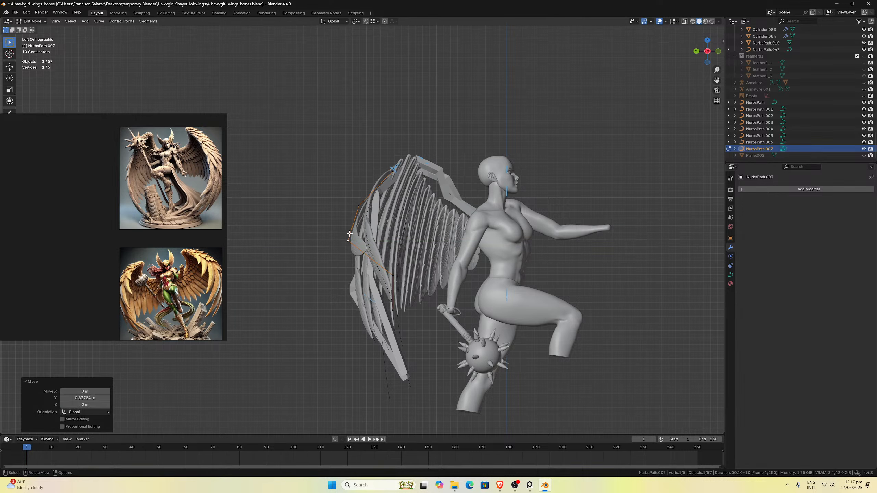
pyautogui.click(393, 276)
pyautogui.press('g')
pyautogui.press('y')
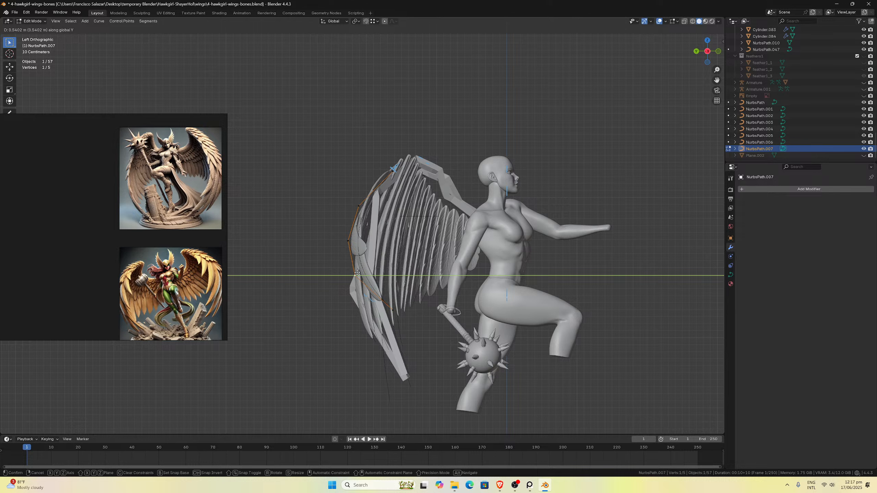
pyautogui.click(357, 273)
# Move the path's lower end point down about 0.5 m in Z and adjust it in Y to continue the wing's curve.
pyautogui.click(393, 311)
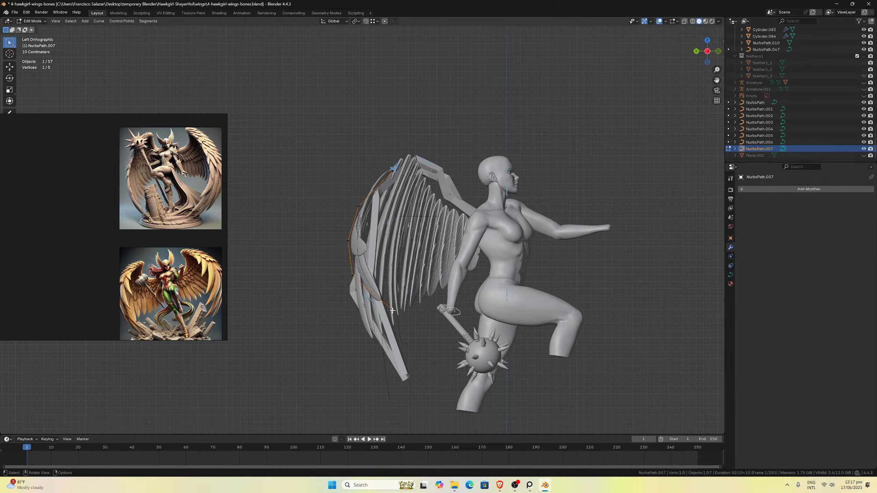
pyautogui.press('g')
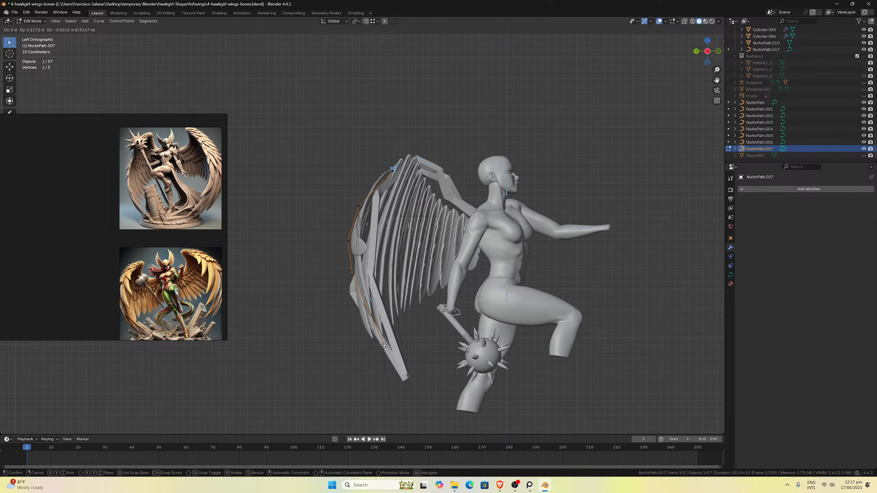
pyautogui.click(384, 345)
pyautogui.press('g')
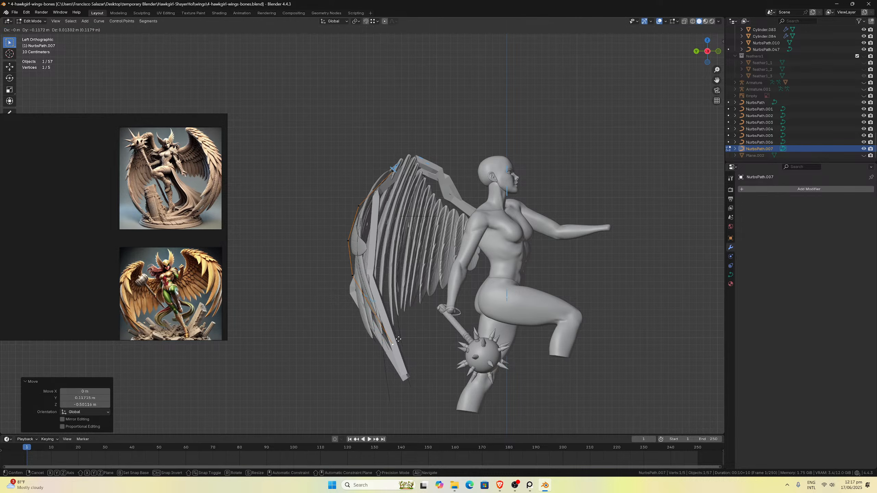
pyautogui.click(403, 340)
# Scale the feather mesh deformed by NurbsPath.007 to about 1.18 along X, using the 3D cursor as pivot point.
pyautogui.press('KP_1')
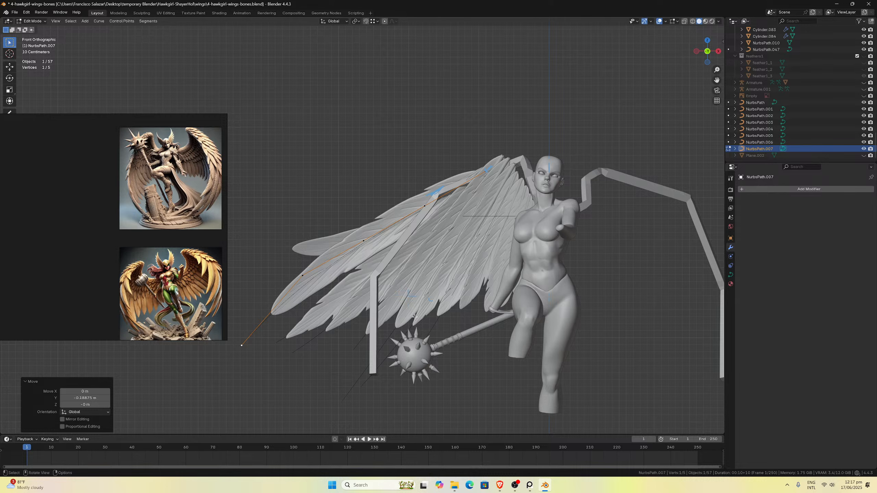
pyautogui.scroll(-2, 419, 279)
pyautogui.click(404, 214)
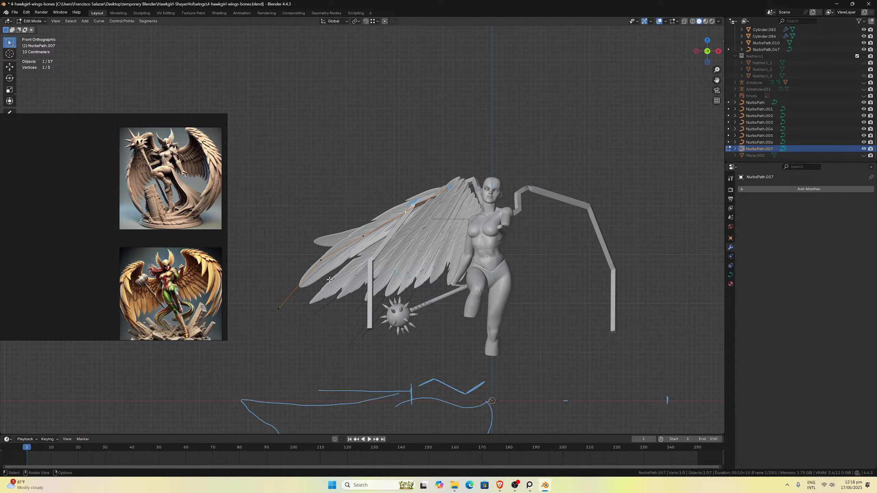
pyautogui.scroll(-2, 321, 284)
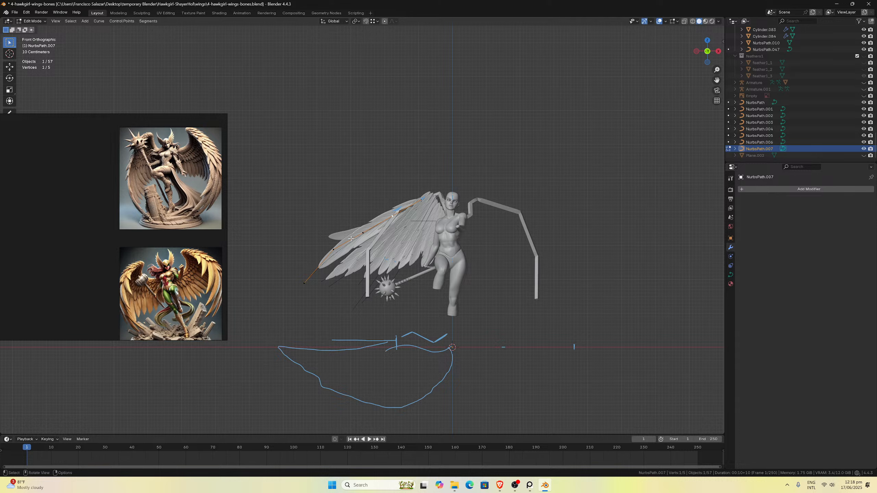
pyautogui.press('Tab')
pyautogui.click(347, 257)
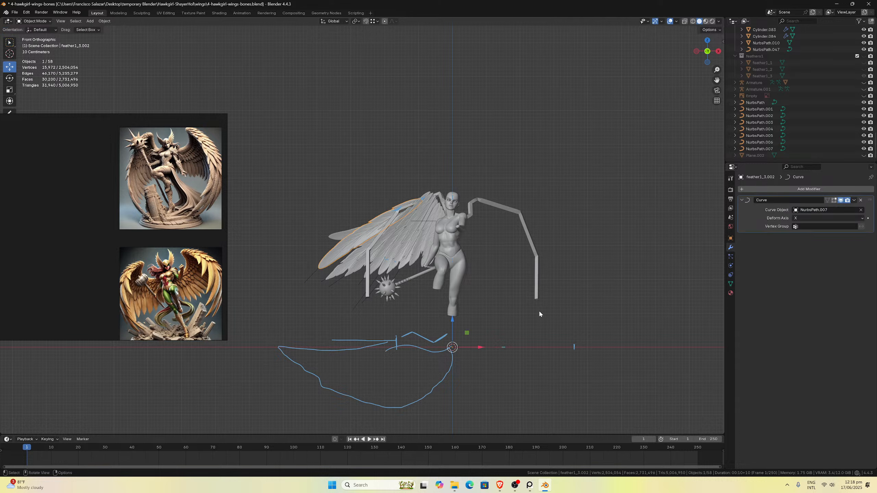
pyautogui.press('Tab')
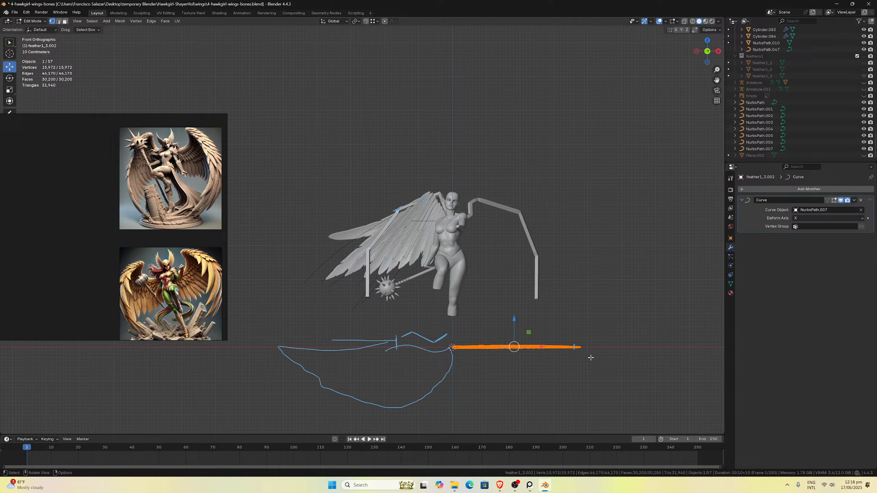
pyautogui.click(356, 21)
pyautogui.click(375, 45)
pyautogui.press('s')
pyautogui.press('x')
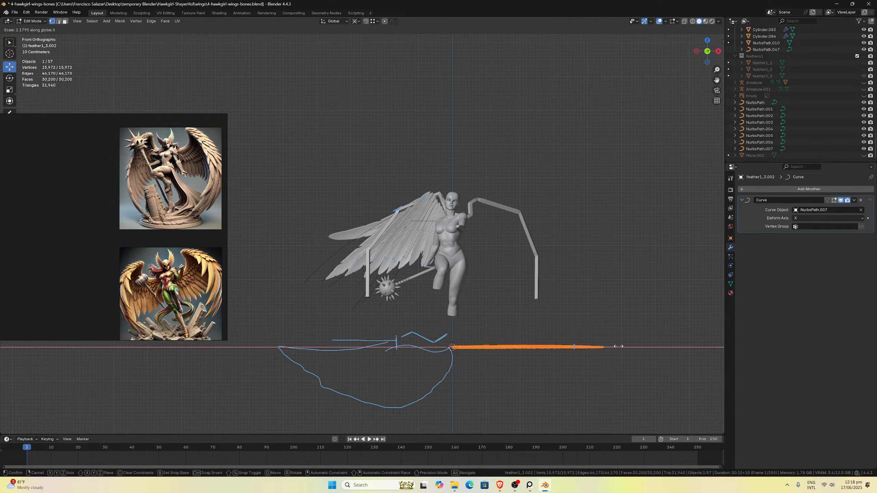
pyautogui.click(618, 347)
pyautogui.press('Tab')
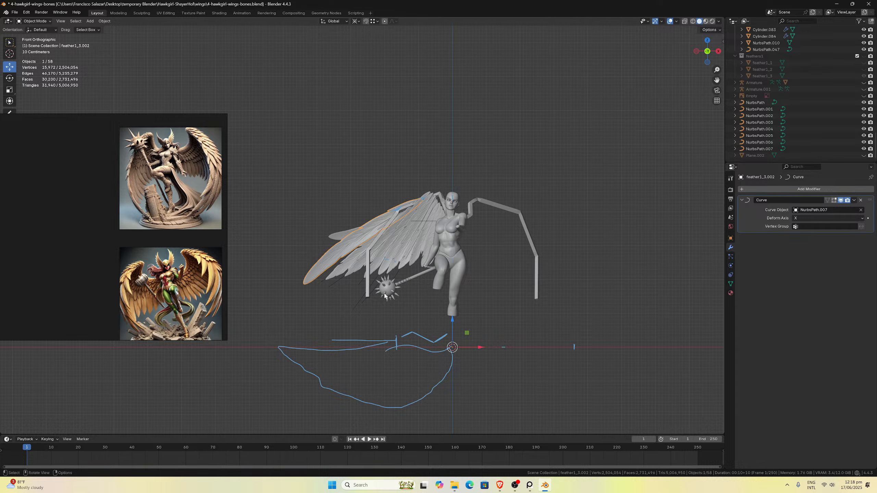
# In front view, move the lower end point of NurbsPath.007 about -0.36 m in X and -0.32 m in Z.
pyautogui.scroll(3, 384, 295)
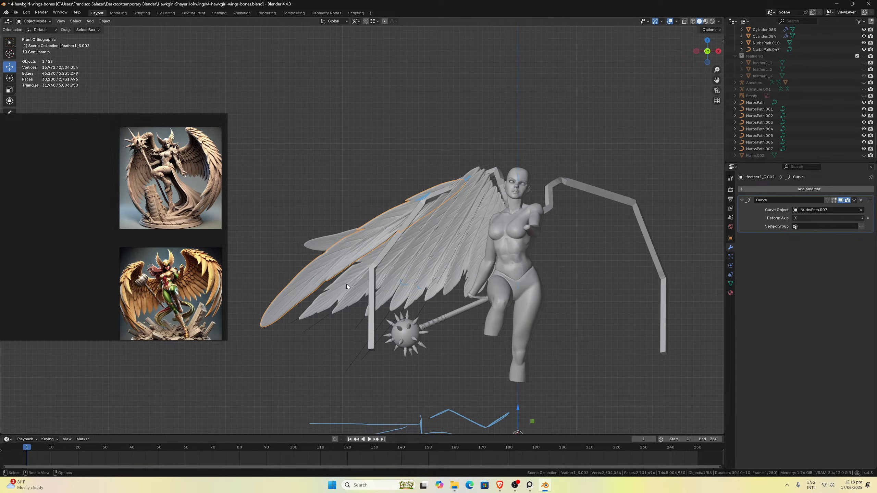
pyautogui.click(266, 332)
pyautogui.click(263, 326)
pyautogui.click(747, 149)
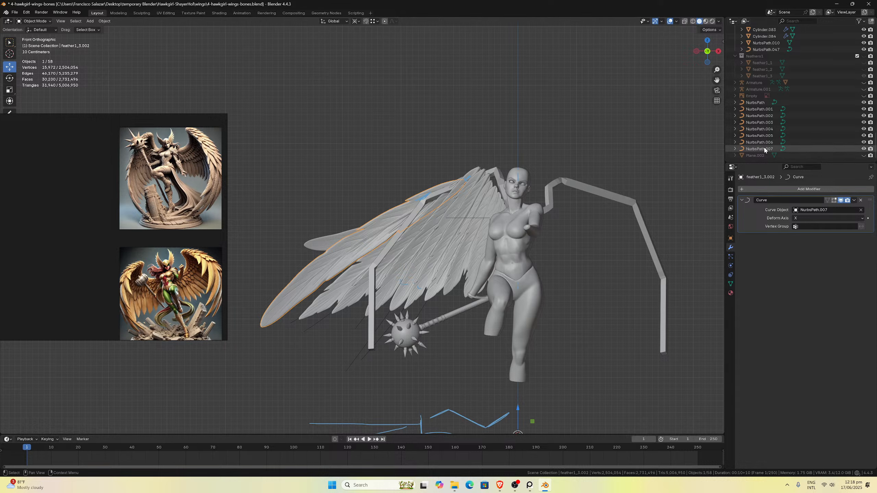
pyautogui.press('Tab')
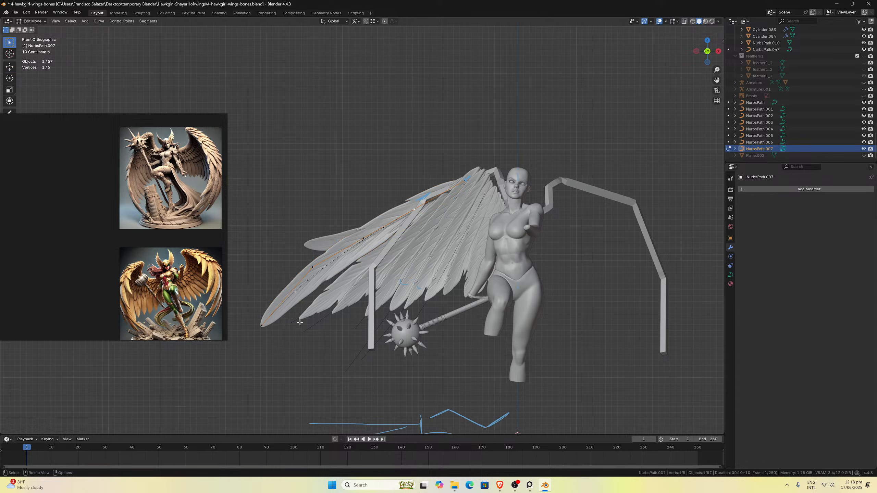
pyautogui.press('g')
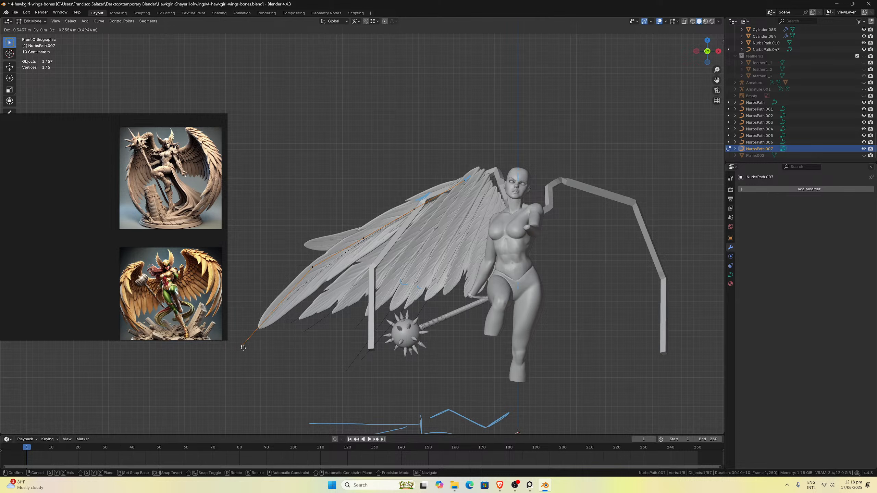
pyautogui.click(241, 348)
# Lower the path's third and fourth control points so the feather's outer half follows the neighbouring feathers.
pyautogui.moveTo(314, 267); pyautogui.dragTo(292, 288)
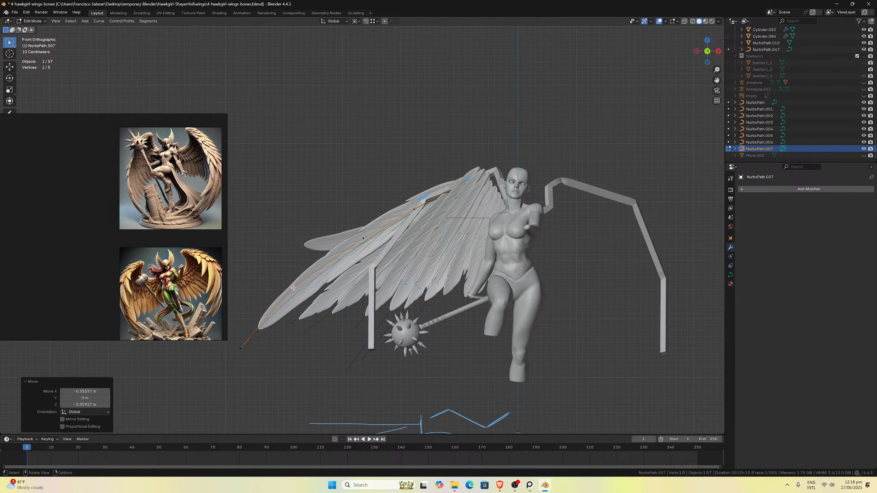
pyautogui.click(364, 240)
pyautogui.press('g')
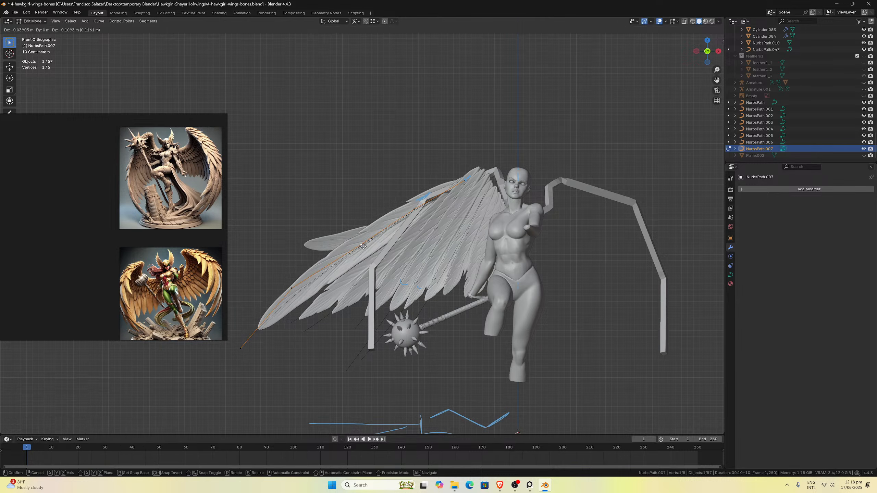
pyautogui.click(365, 249)
pyautogui.click(292, 288)
pyautogui.press('g')
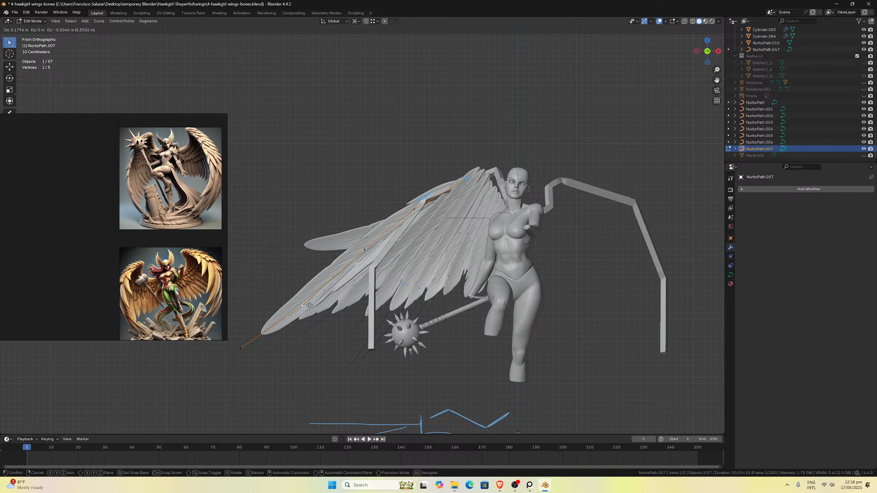
pyautogui.click(310, 309)
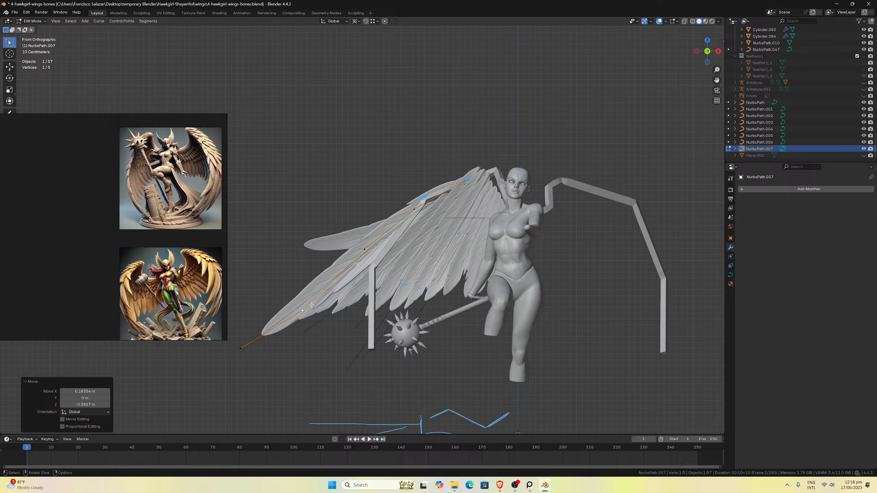
# Nudge the path's second and third control points slightly inward and down toward the body, shifting the third about 0.035 m in X.
pyautogui.click(414, 210)
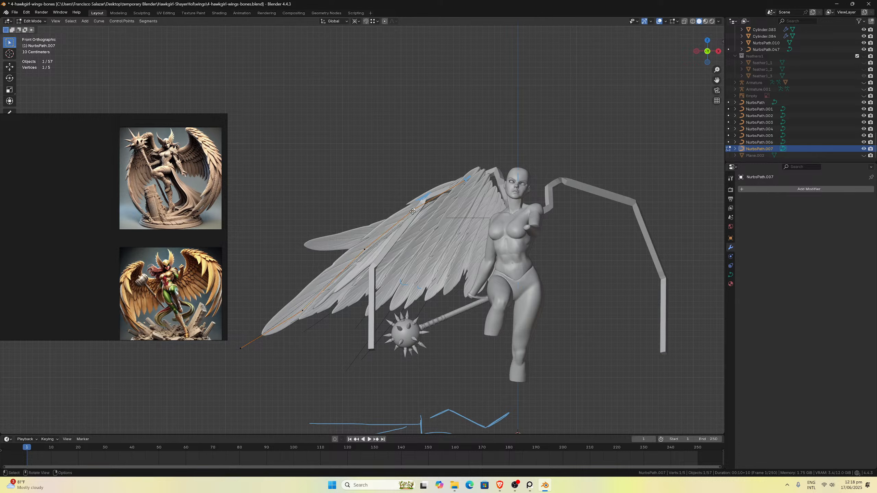
pyautogui.press('g')
pyautogui.click(418, 217)
pyautogui.click(366, 248)
pyautogui.press('g')
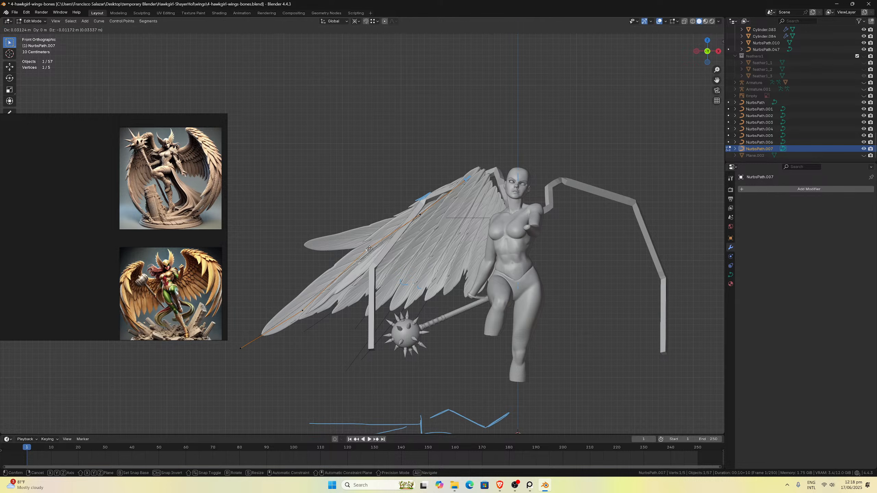
pyautogui.click(369, 249)
# In left view, move the path's lower end point backward along Y, away from the body.
pyautogui.press('KP_3')
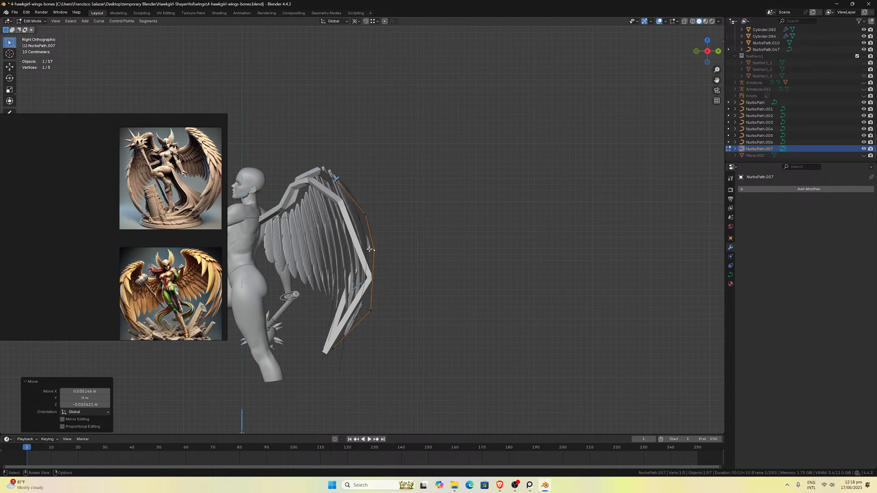
pyautogui.press('KP_1')
pyautogui.press('ctrl+KP_3')
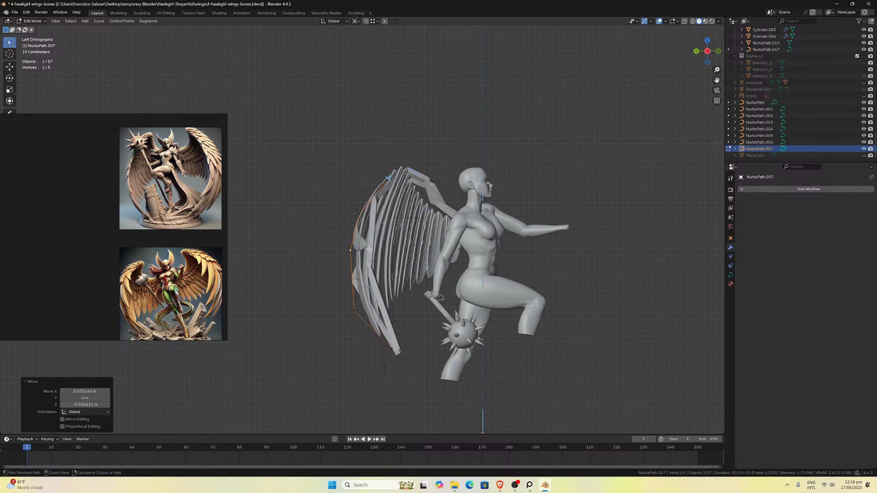
pyautogui.scroll(1, 455, 188)
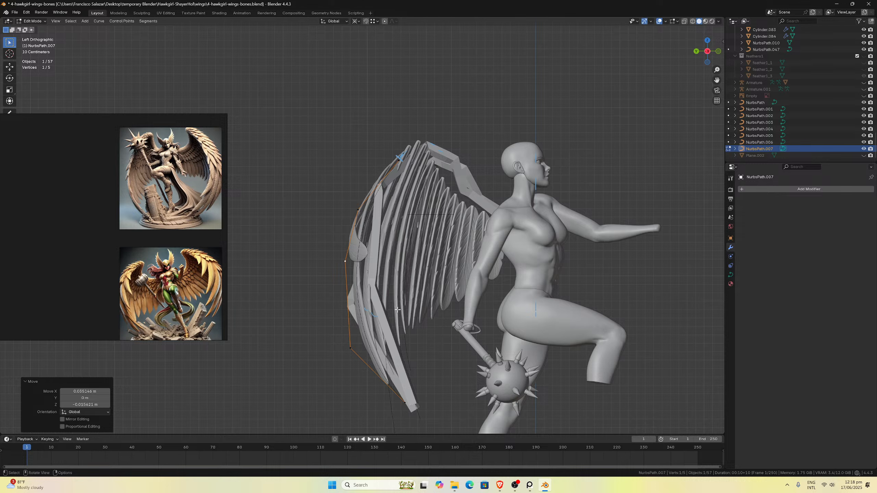
pyautogui.press('g')
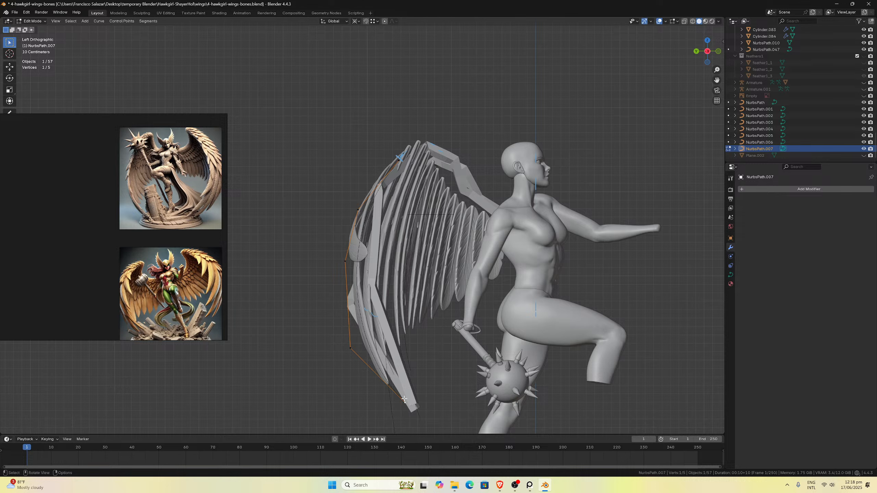
pyautogui.press('y')
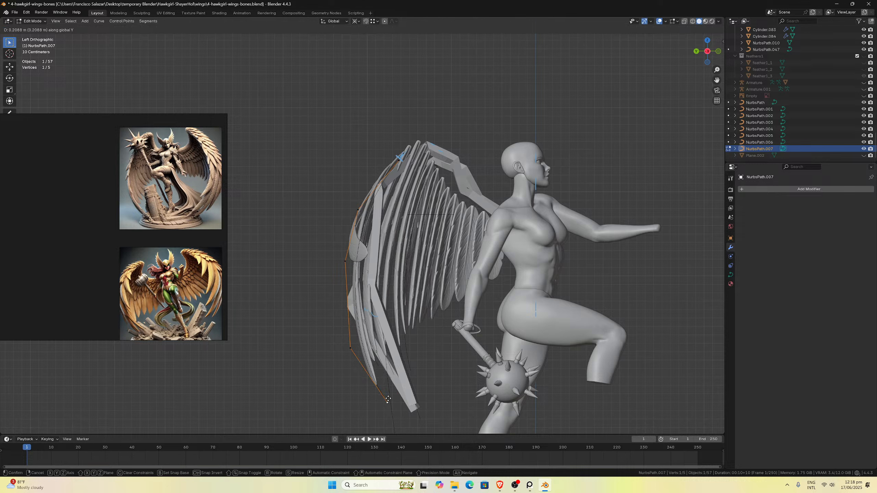
pyautogui.click(349, 298)
# Move the path's third control point about 0.22 m and its second about 0.06 m backward along Y.
pyautogui.click(351, 271)
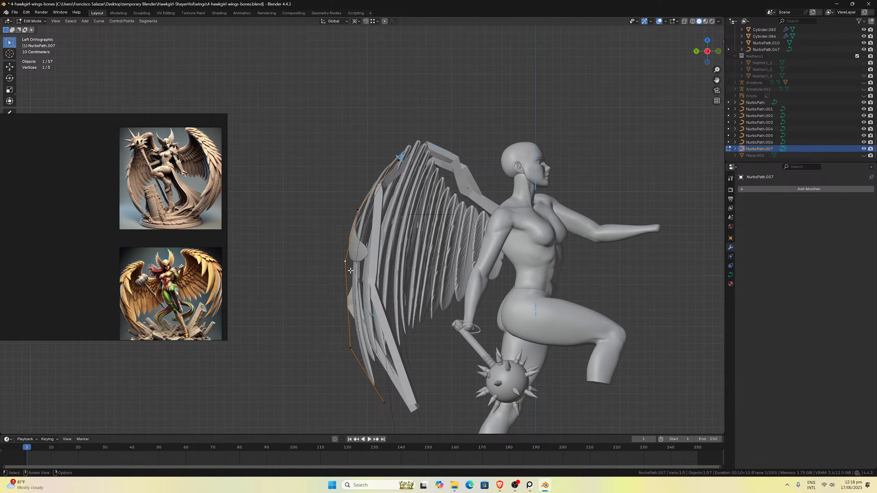
pyautogui.press('g')
pyautogui.press('y')
pyautogui.click(348, 252)
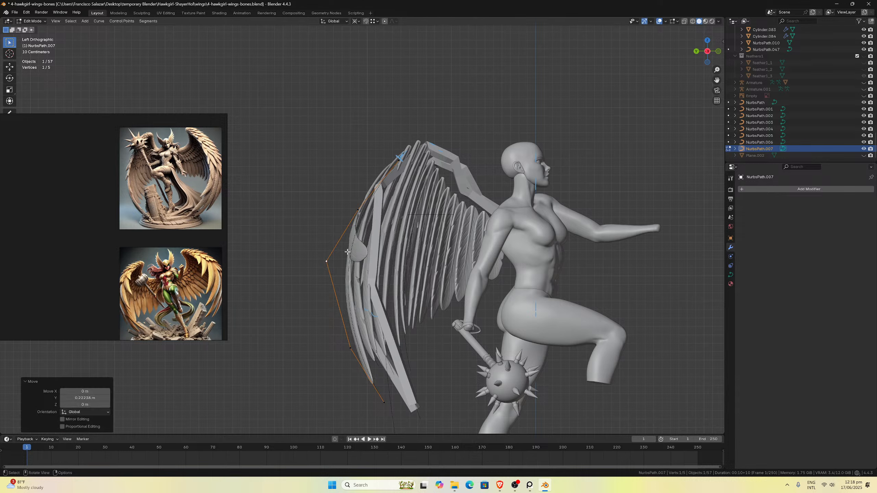
pyautogui.click(359, 209)
pyautogui.press('g')
pyautogui.press('y')
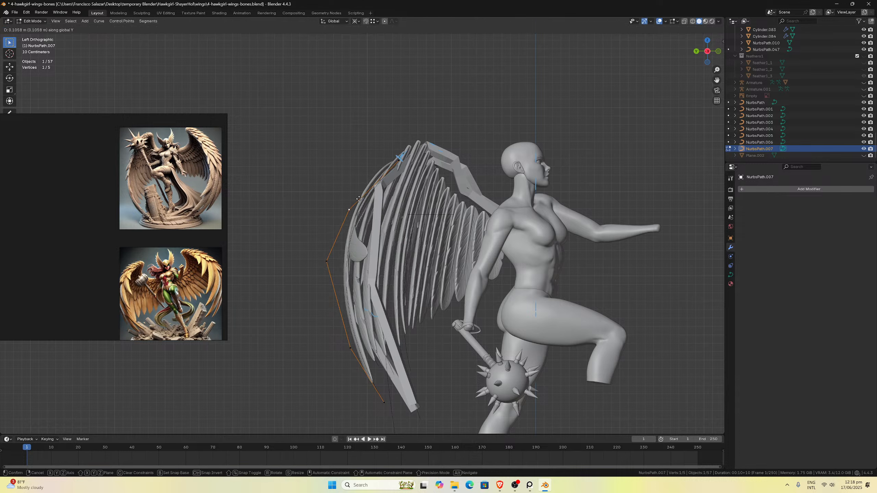
pyautogui.click(362, 200)
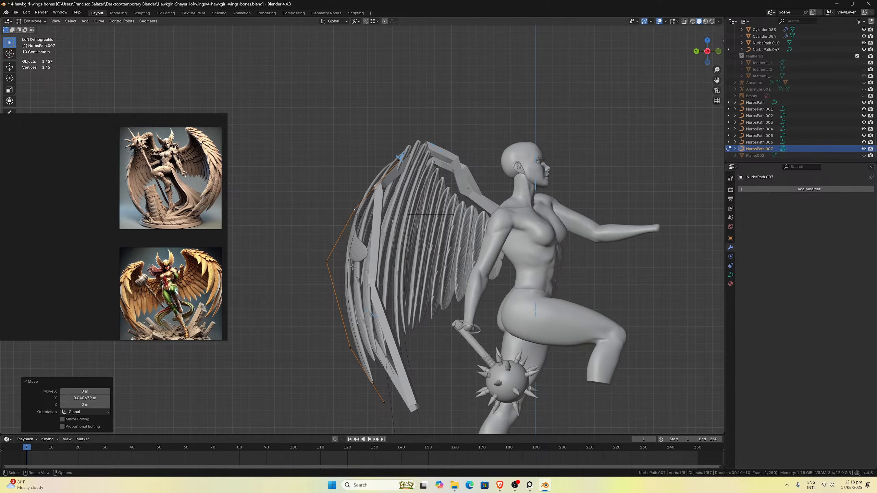
# Delete the old outer feather mesh Cube.021 that sticks out above the new feather.
pyautogui.moveTo(353, 268); pyautogui.dragTo(316, 267, button='middle')
pyautogui.scroll(5, 324, 268)
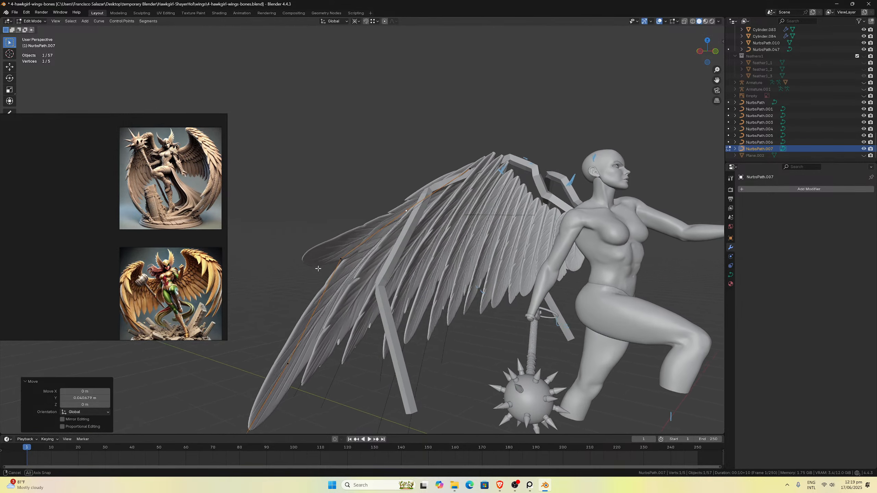
pyautogui.press('KP_1')
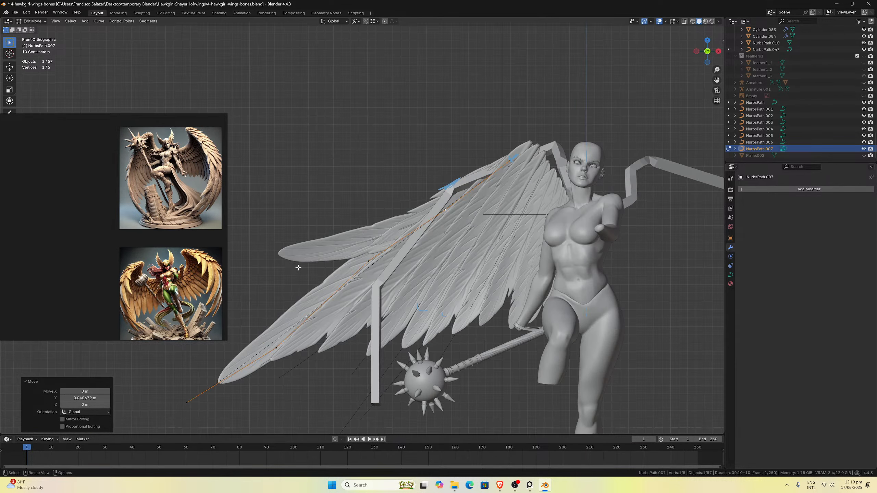
pyautogui.press('Tab')
pyautogui.click(314, 255)
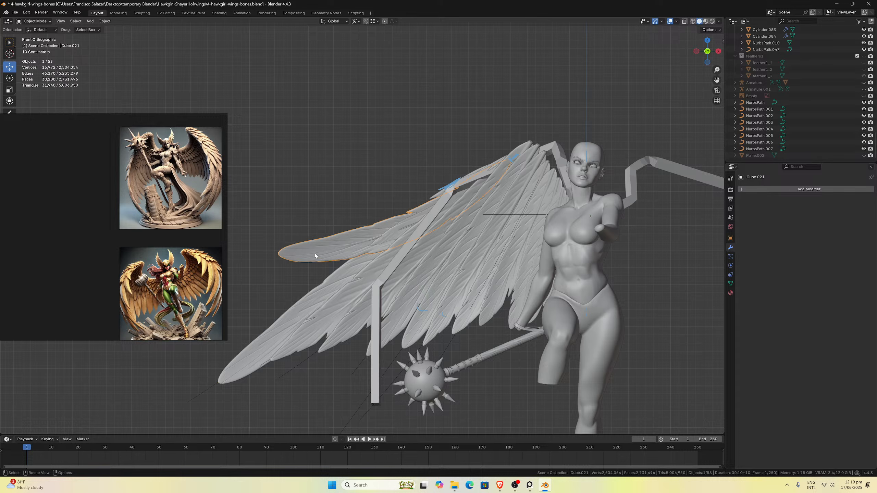
pyautogui.press('x')
pyautogui.click(314, 255)
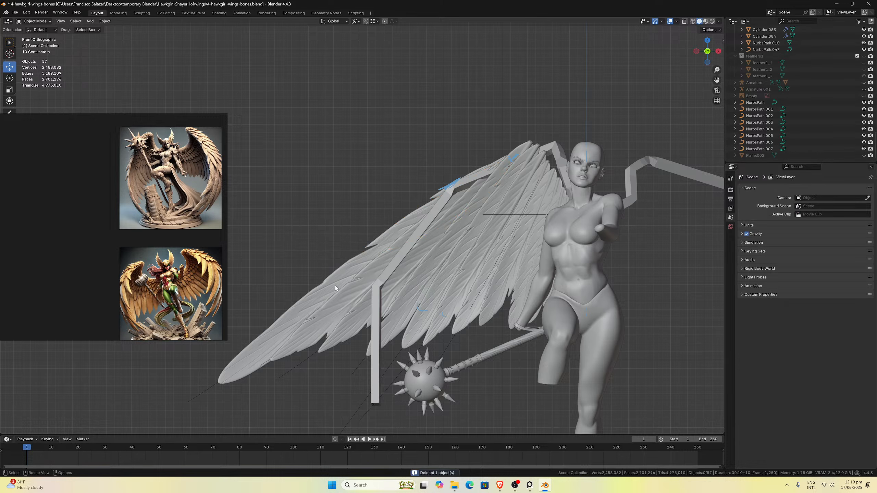
# Edit NurbsPath.007 in front view, nudging its third and fourth control points slightly inward and down.
pyautogui.click(336, 286)
pyautogui.click(203, 393)
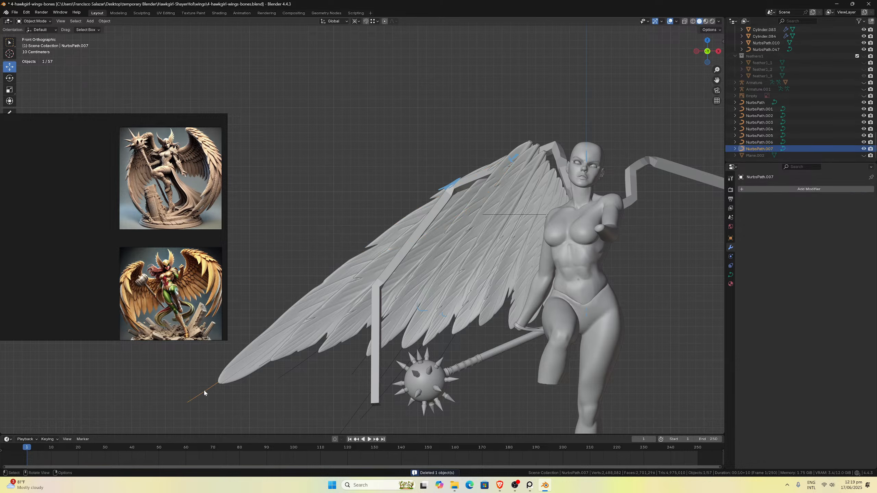
pyautogui.press('Tab')
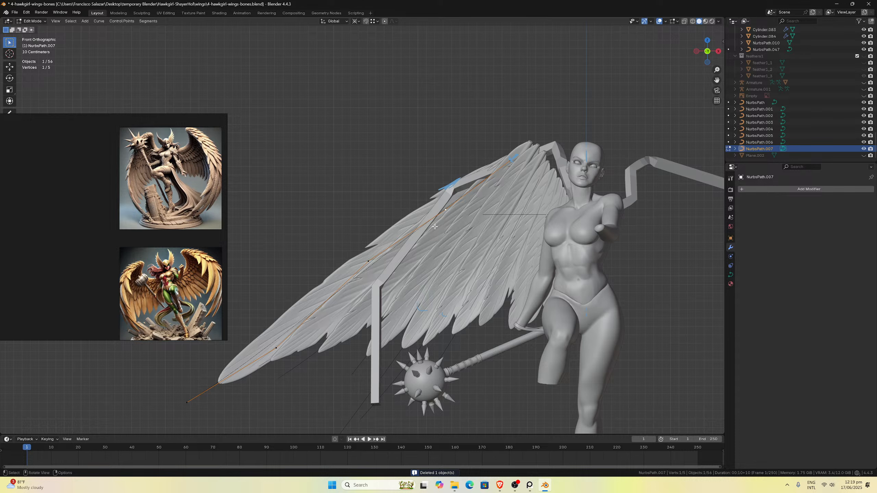
pyautogui.click(359, 262)
pyautogui.press('g')
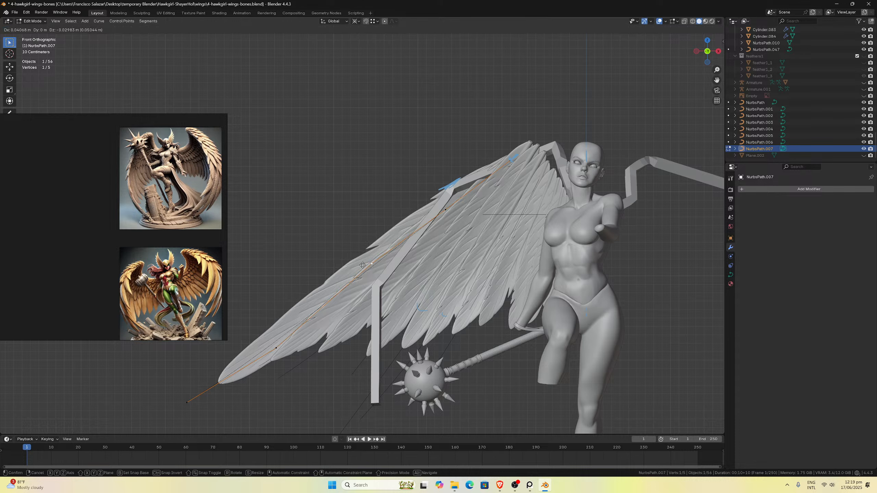
pyautogui.click(364, 266)
pyautogui.click(274, 348)
pyautogui.press('g')
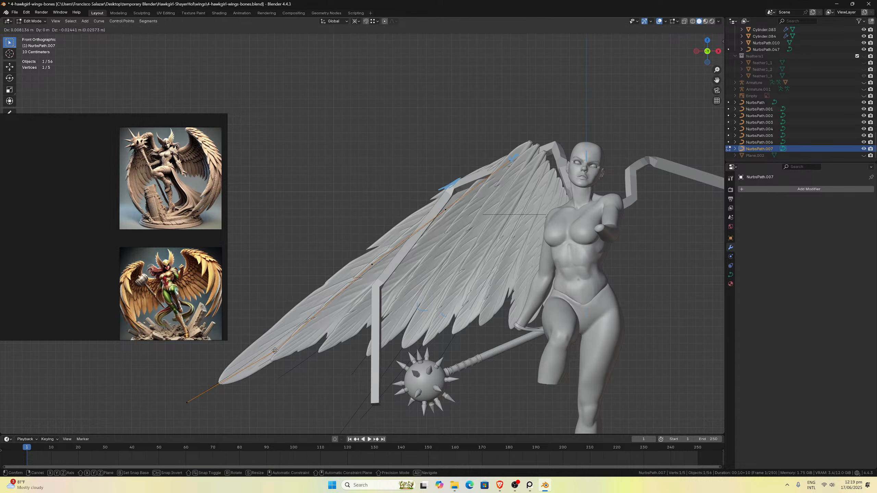
pyautogui.click(277, 351)
# Lower the third control point slightly, raise the fourth, and move the end point about -0.076 m in X and 0.114 m in Z.
pyautogui.click(362, 272)
pyautogui.click(370, 266)
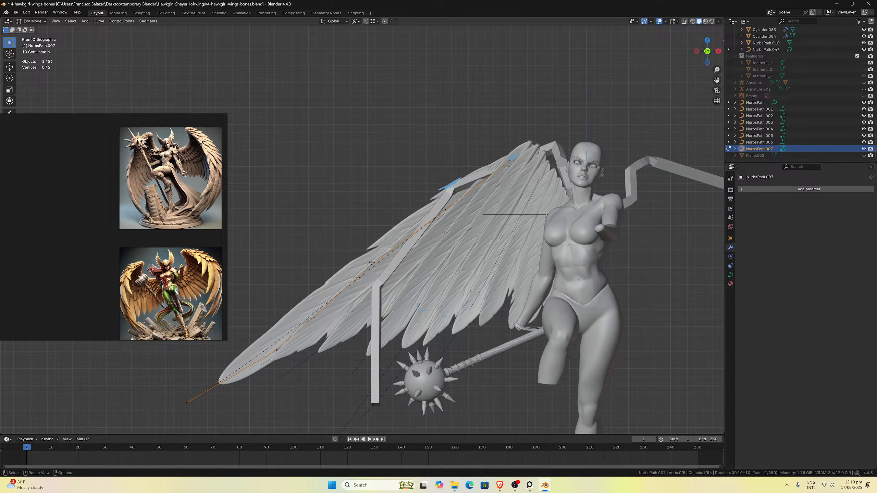
pyautogui.press('g')
pyautogui.click(374, 268)
pyautogui.press('g')
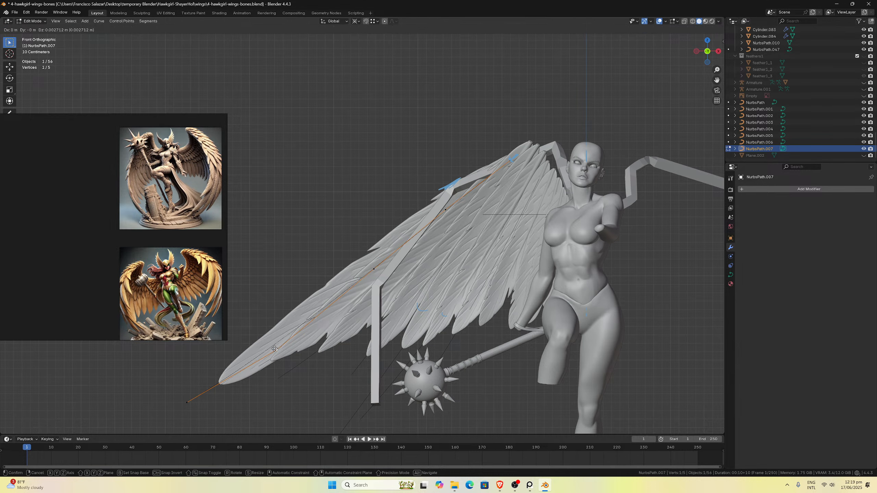
pyautogui.click(226, 373)
pyautogui.press('g')
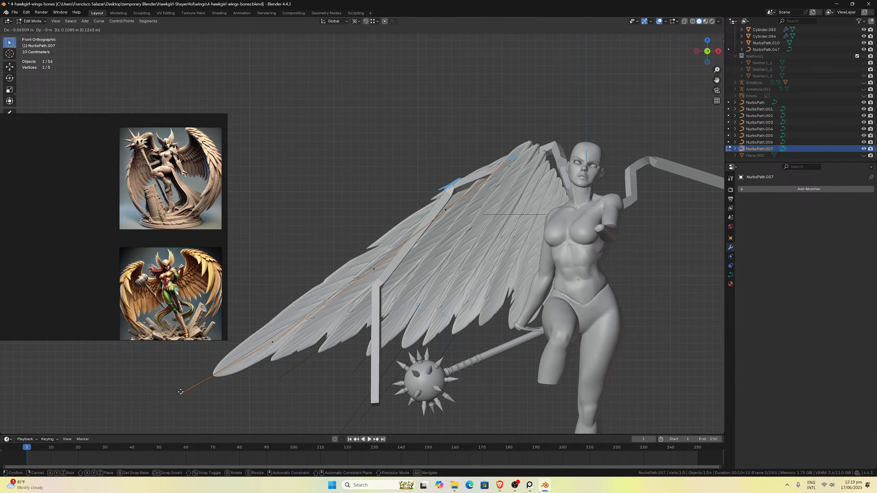
pyautogui.click(180, 392)
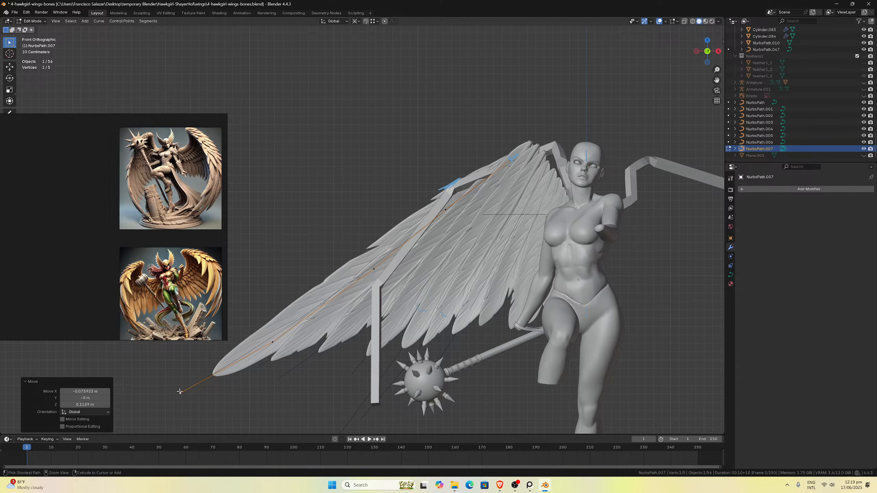
# In the side view, move the feather guide curve's top control point about 0.036 m along Y.
pyautogui.press('ctrl+KP_3')
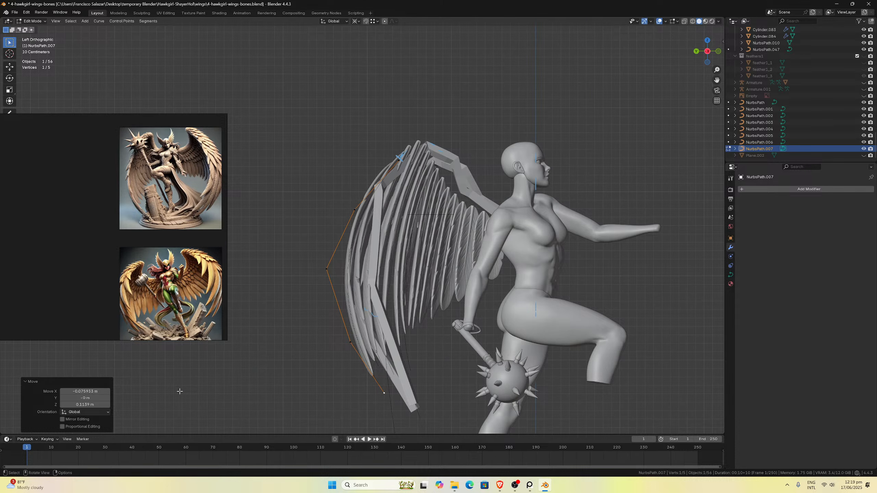
pyautogui.scroll(2, 365, 164)
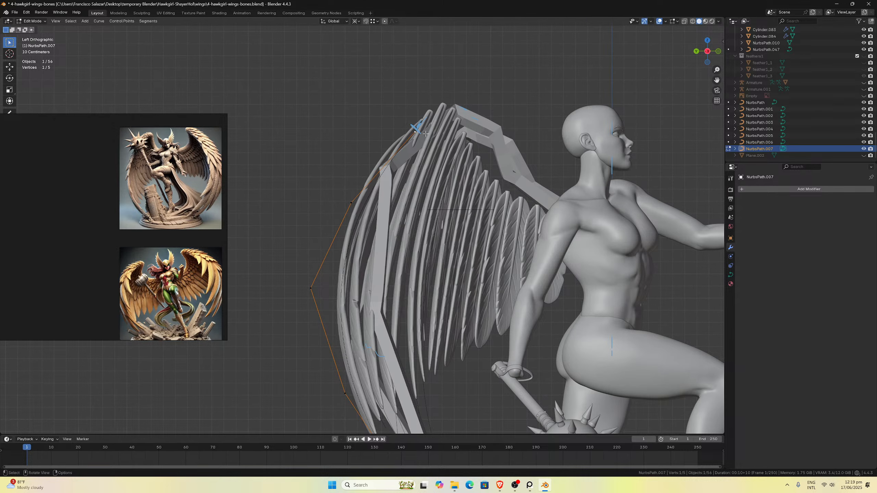
pyautogui.press('g')
pyautogui.press('y')
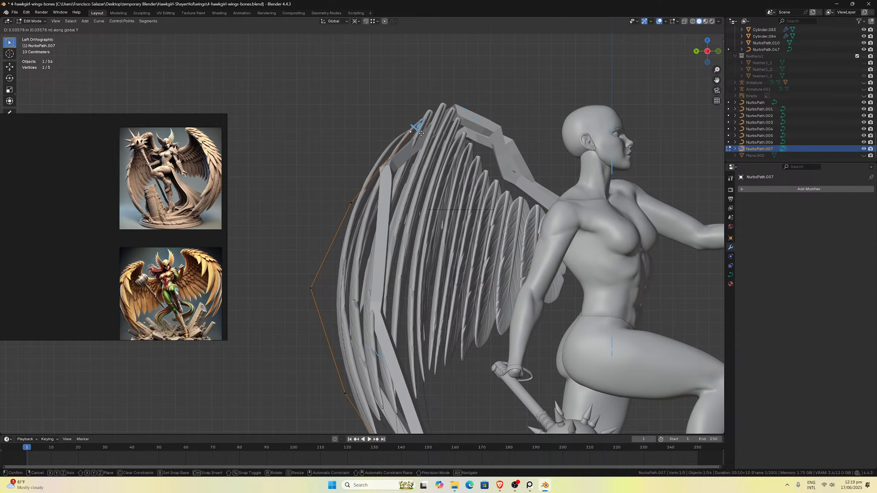
pyautogui.click(422, 133)
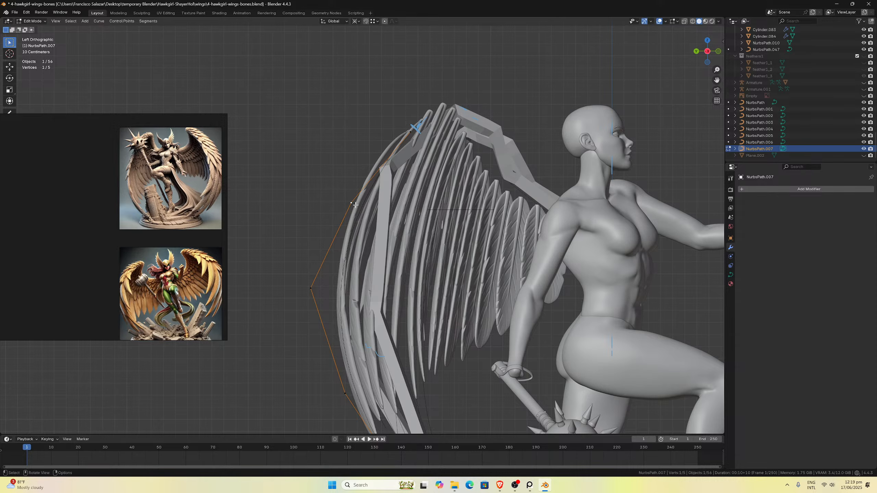
# Check the adjusted guide curve in perspective and front views and save the file.
pyautogui.moveTo(355, 204)
pyautogui.mouseDown(button='middle')
pyautogui.moveTo(290, 216)
pyautogui.moveTo(341, 224)
pyautogui.moveTo(352, 215)
pyautogui.mouseUp(button='middle')
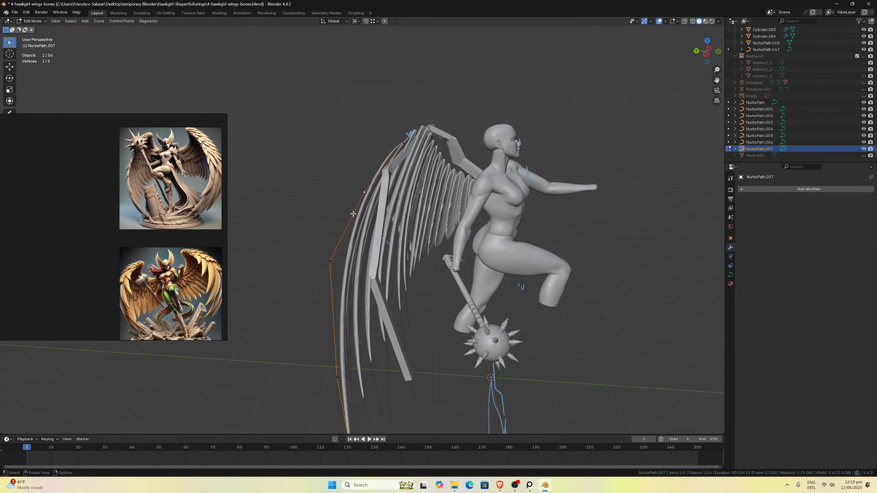
pyautogui.press('KP_5')
pyautogui.press('KP_1')
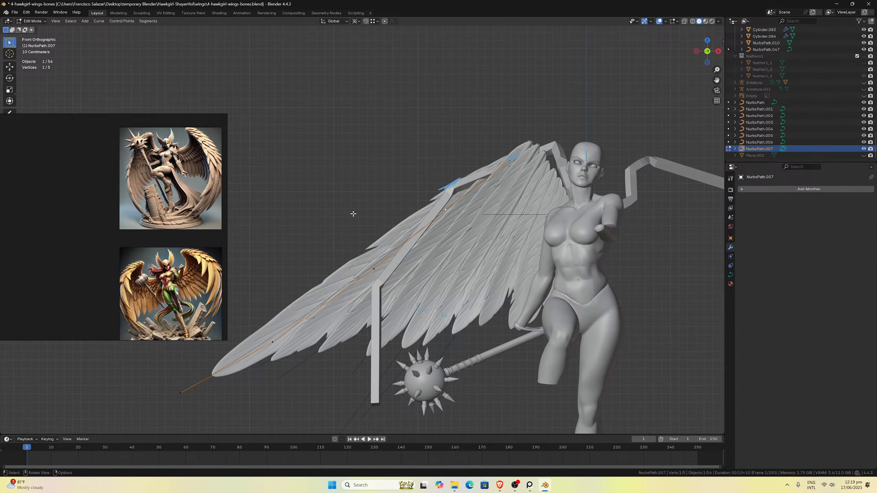
pyautogui.scroll(-3, 441, 264)
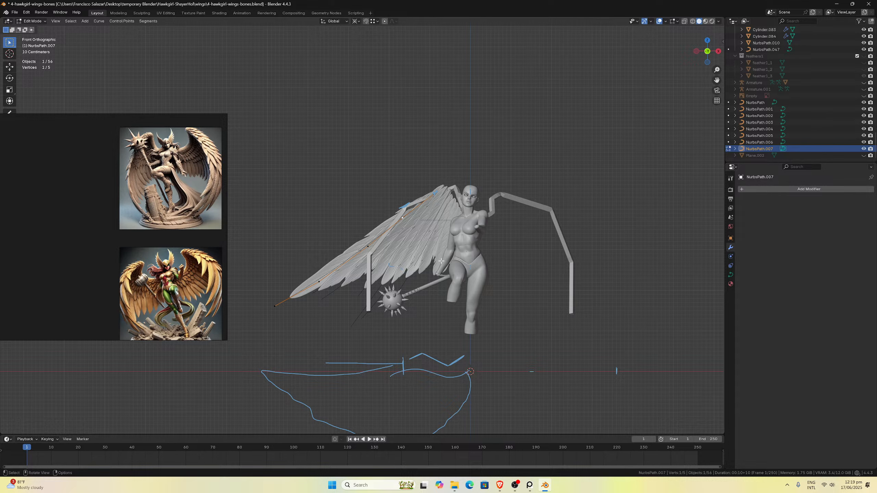
pyautogui.hotkey('ctrl', 's')
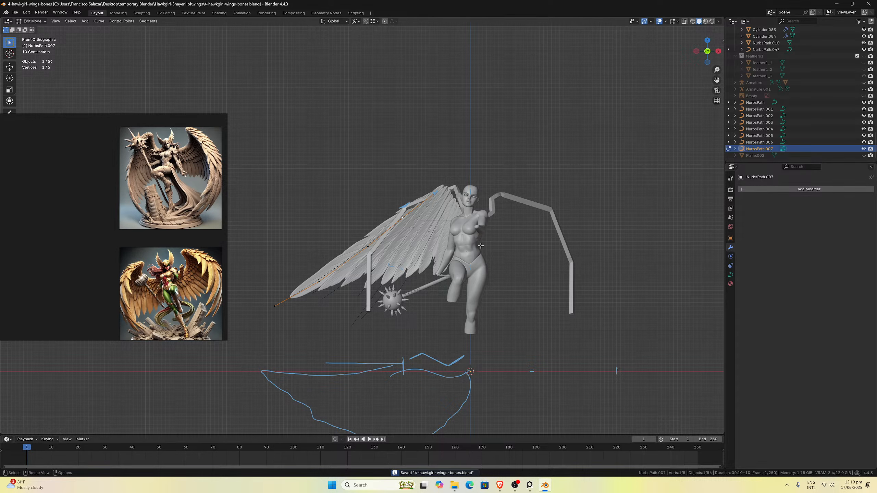
# Examine the feathered wing from the front and both sides against the reference images.
pyautogui.scroll(3, 441, 276)
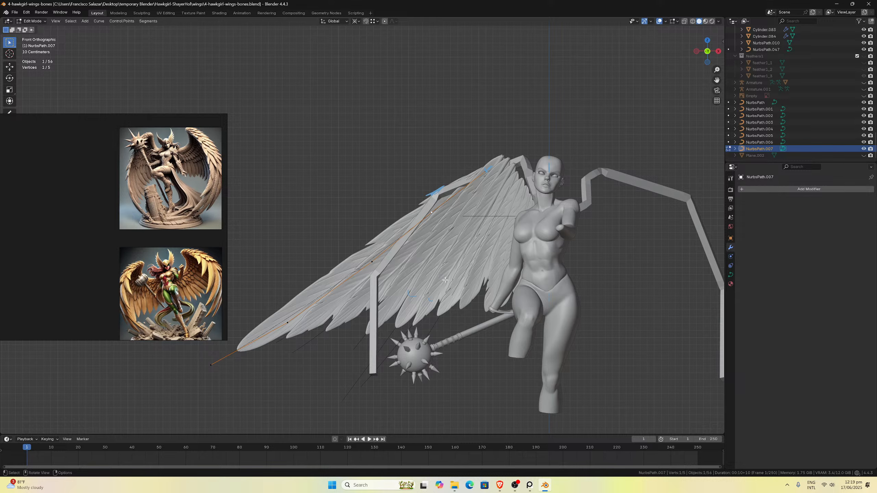
pyautogui.scroll(-2, 445, 280)
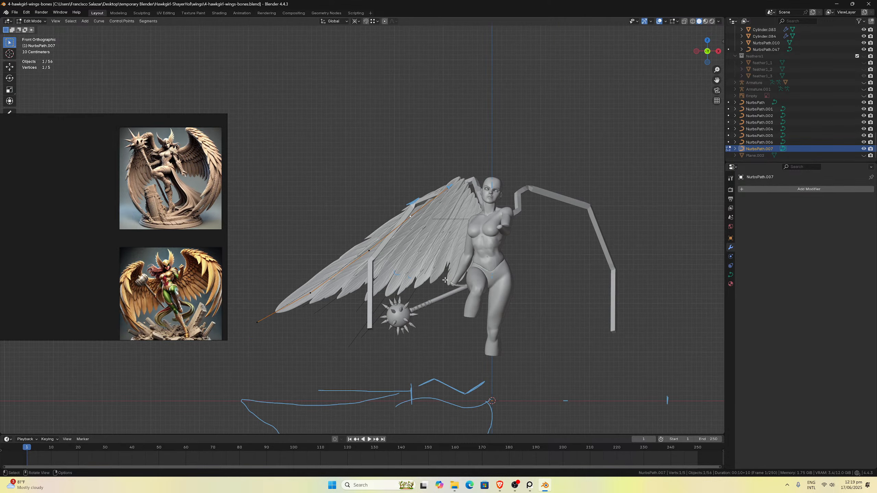
pyautogui.moveTo(445, 280); pyautogui.dragTo(443, 301, button='middle')
pyautogui.press('KP_1')
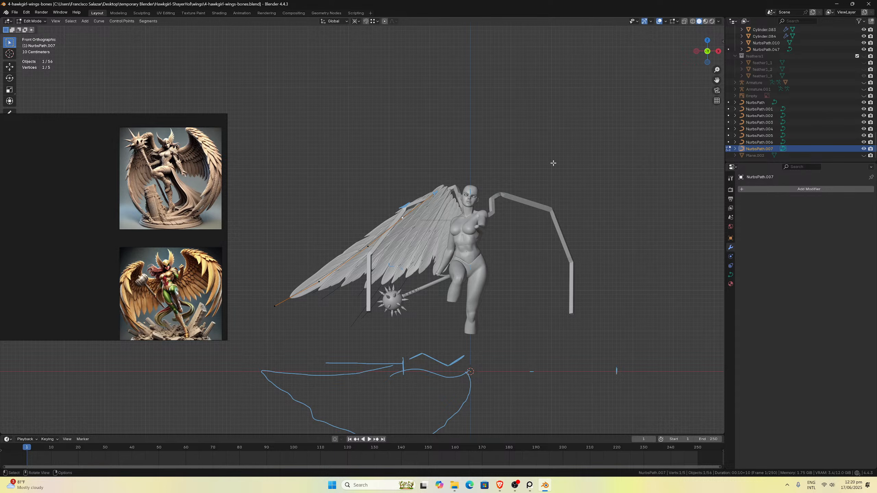
pyautogui.moveTo(717, 79); pyautogui.dragTo(719, 79)
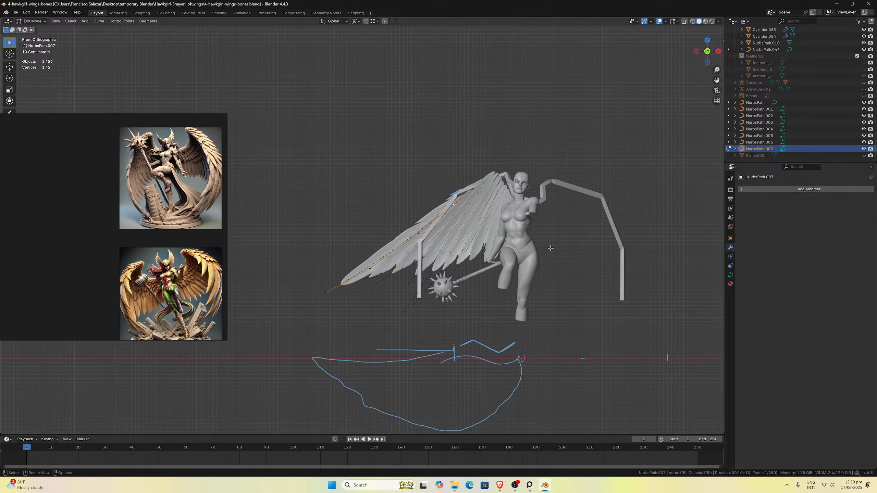
pyautogui.scroll(4, 528, 251)
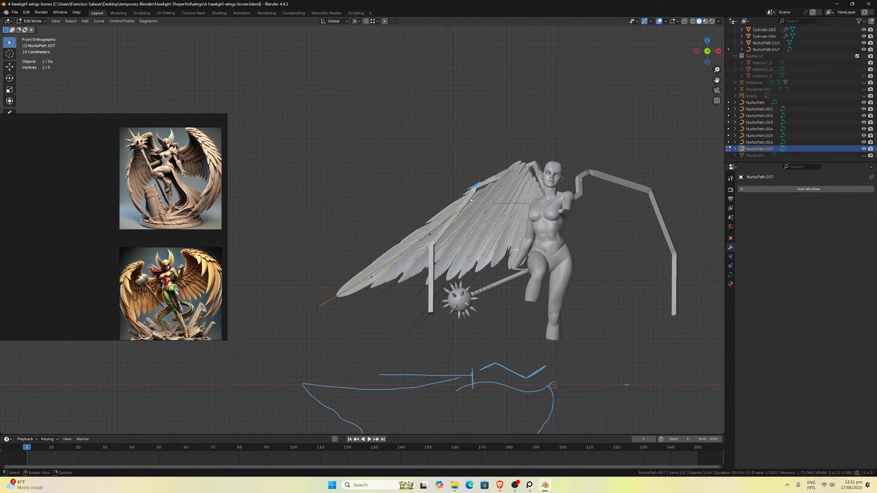
pyautogui.moveTo(518, 271); pyautogui.dragTo(553, 274, button='middle')
pyautogui.press('KP_3')
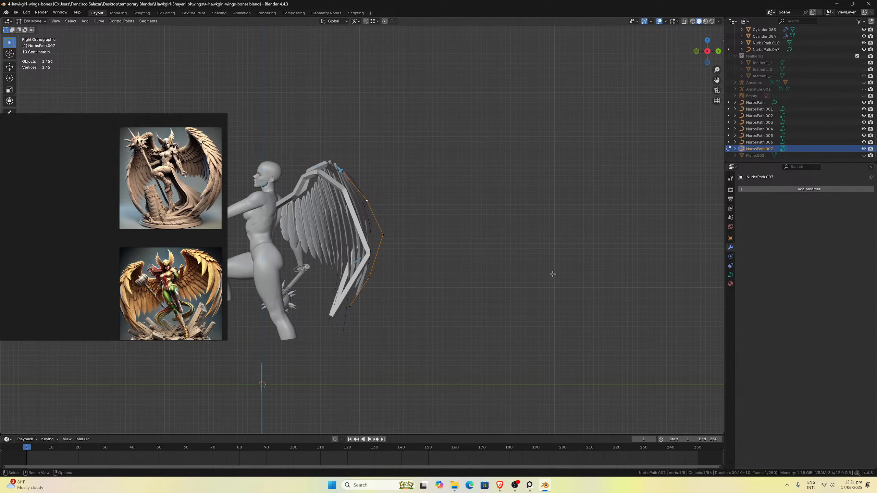
pyautogui.press('ctrl+KP_3')
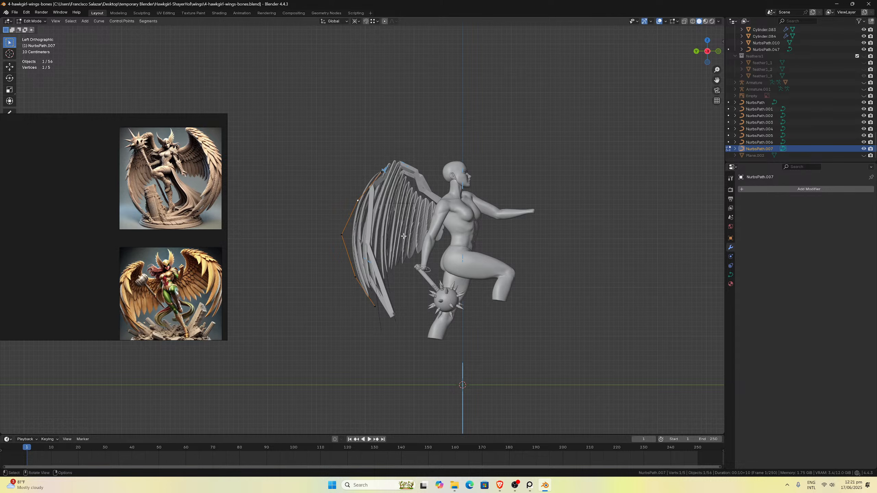
# Try to move the guide curve's middle control point inward toward the feathers in the side view, and undo it.
pyautogui.scroll(3, 418, 238)
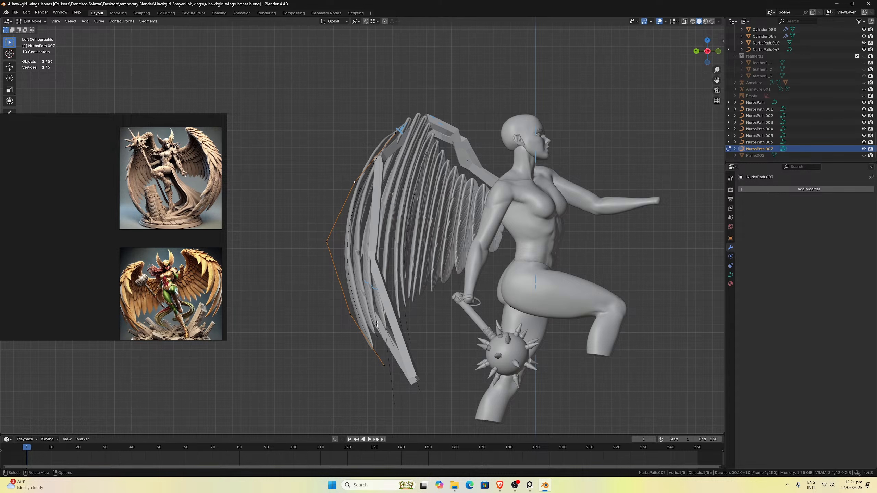
pyautogui.click(328, 242)
pyautogui.scroll(-2, 344, 248)
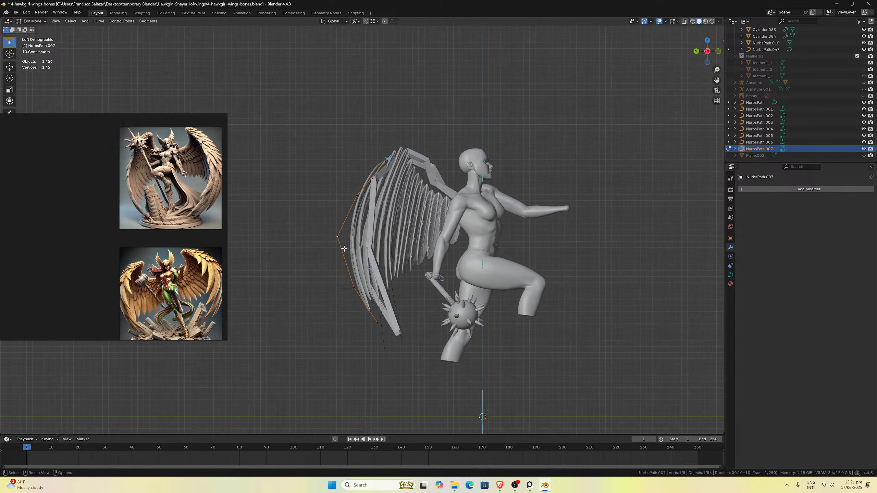
pyautogui.scroll(1, 344, 249)
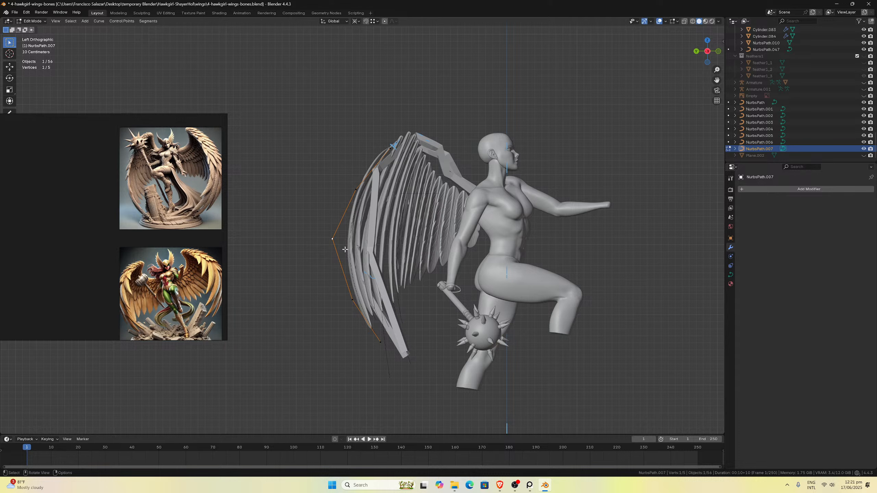
pyautogui.moveTo(330, 236); pyautogui.dragTo(359, 245)
pyautogui.hotkey('ctrl', 'z')
# Move all control points except the top one about -0.3 m along Y in the side view.
pyautogui.moveTo(307, 166); pyautogui.dragTo(427, 373)
pyautogui.press('g')
pyautogui.press('y')
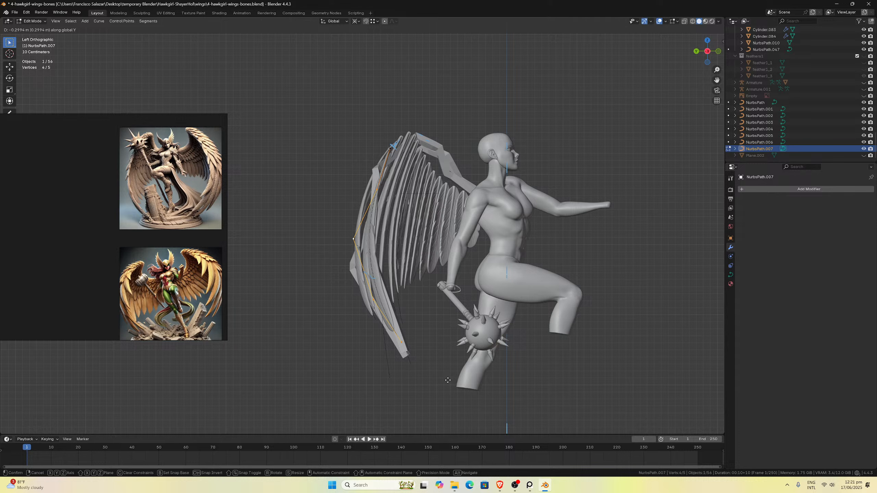
pyautogui.click(448, 380)
# Move the guide curve's second control point from the top about 0.189 m along Y.
pyautogui.click(380, 189)
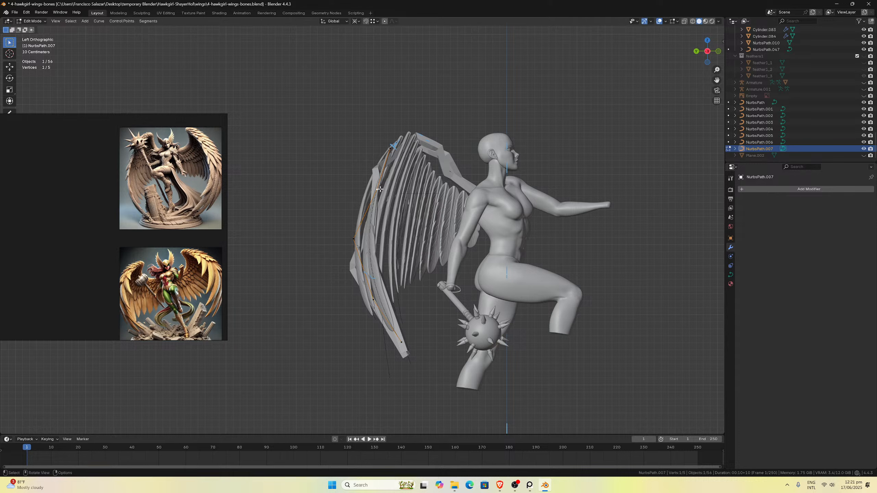
pyautogui.press('g')
pyautogui.press('y')
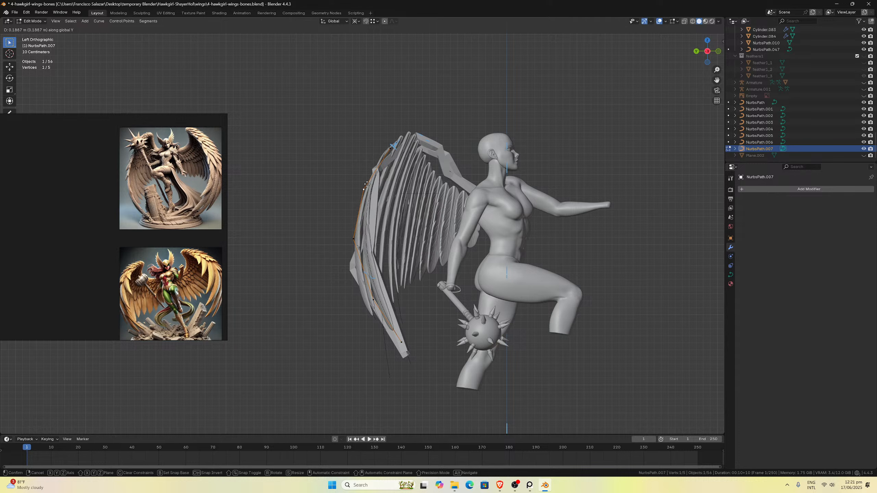
pyautogui.click(367, 184)
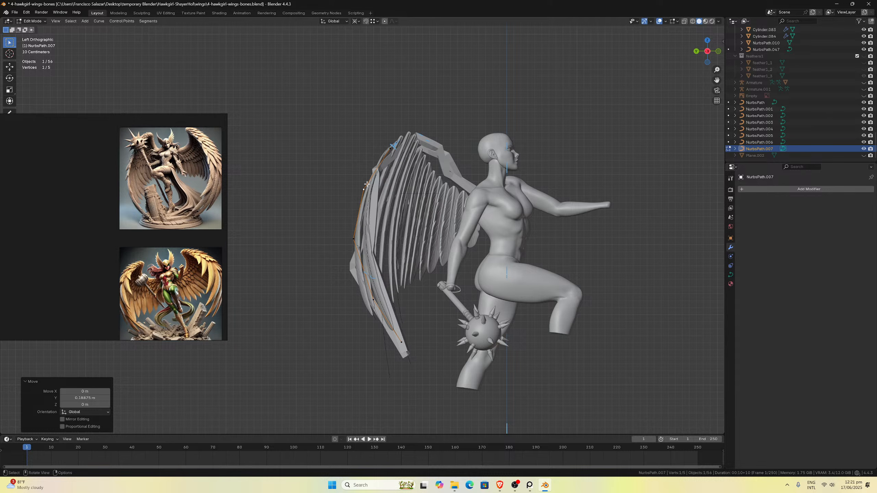
# Compare the guide curve from the front and side, and undo its last two moves along Y.
pyautogui.press('ctrl+KP_7')
pyautogui.press('KP_1')
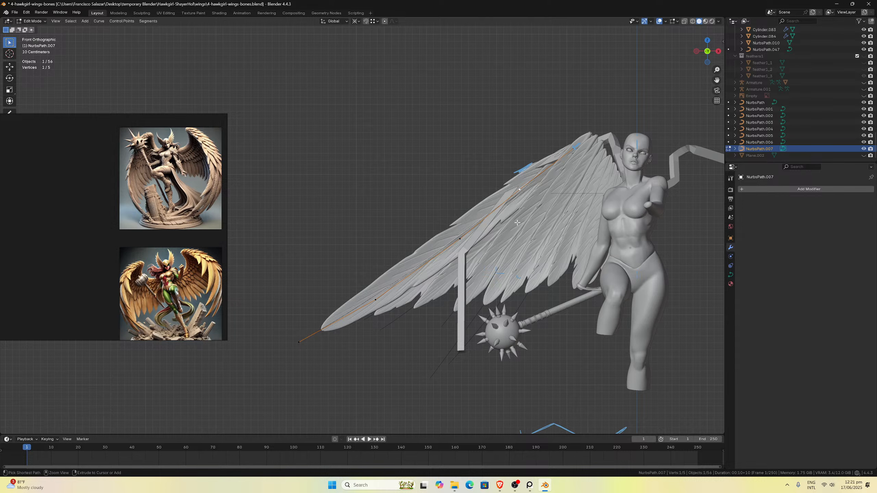
pyautogui.keyDown('ctrl'); pyautogui.click(517, 222); pyautogui.keyUp('ctrl')
pyautogui.press('ctrl+KP_3')
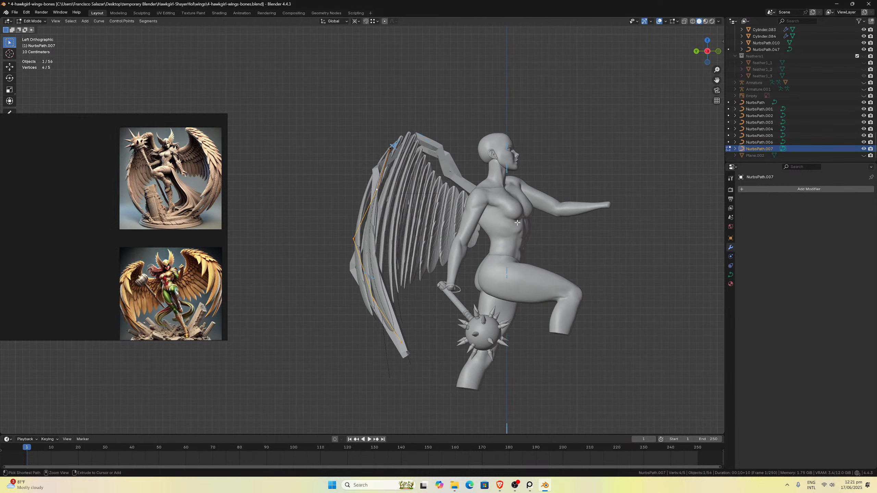
pyautogui.press('g')
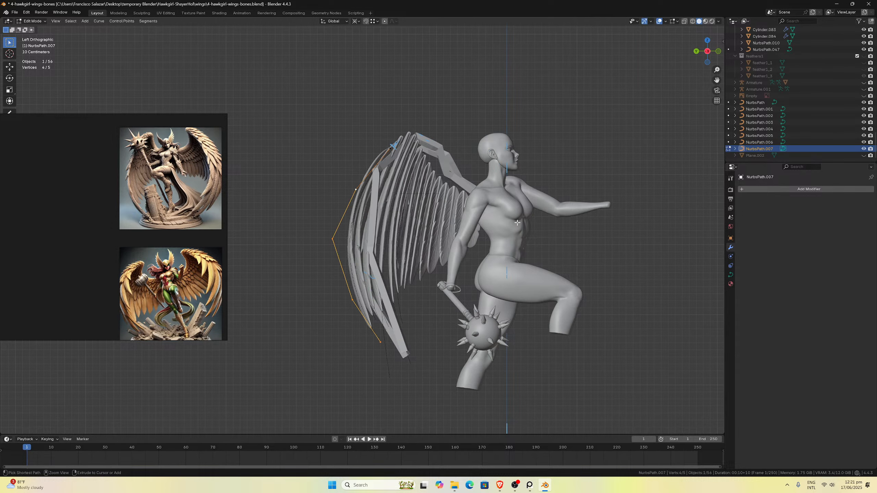
# In the front view, move the guide curve's middle control point about 0.215 m along X and -0.199 m along Z.
pyautogui.click(363, 252)
pyautogui.press('KP_1')
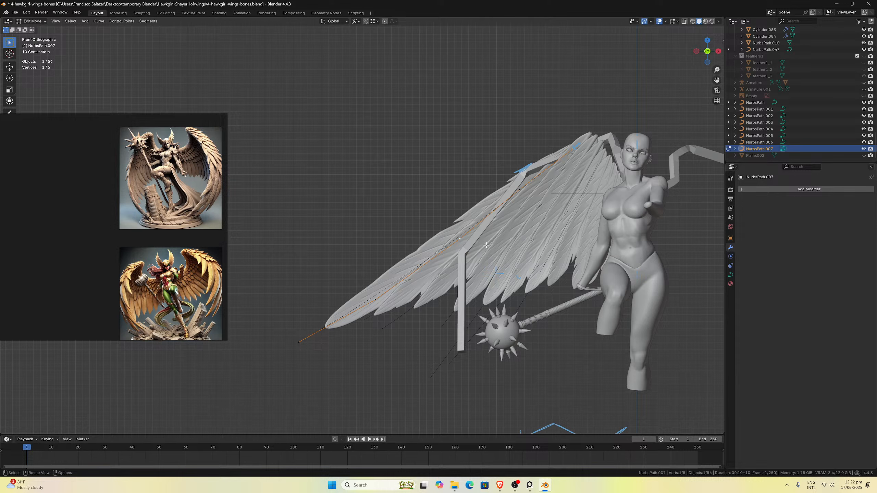
pyautogui.click(522, 191)
pyautogui.moveTo(462, 241); pyautogui.dragTo(477, 255)
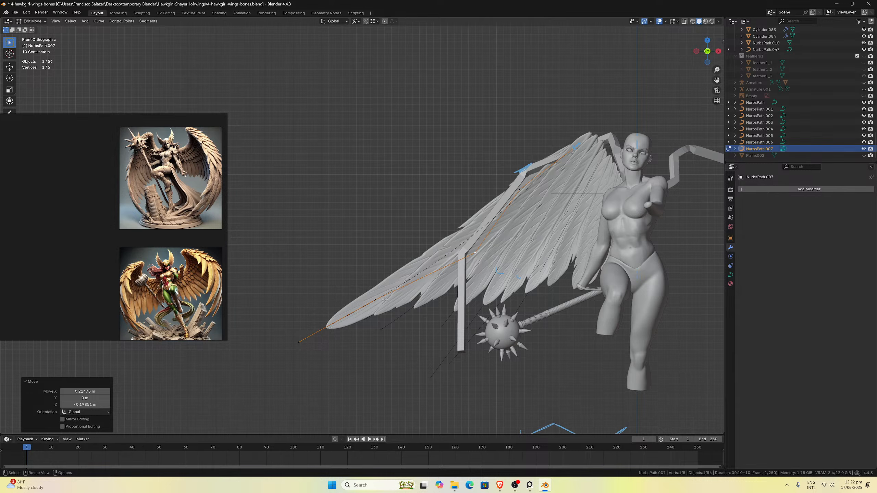
# Move the guide curve's fourth control point beside the vertical wing bone and its end point about 2.2 m along X and -0.29 m along Z.
pyautogui.moveTo(385, 300); pyautogui.dragTo(453, 324)
pyautogui.click(317, 346)
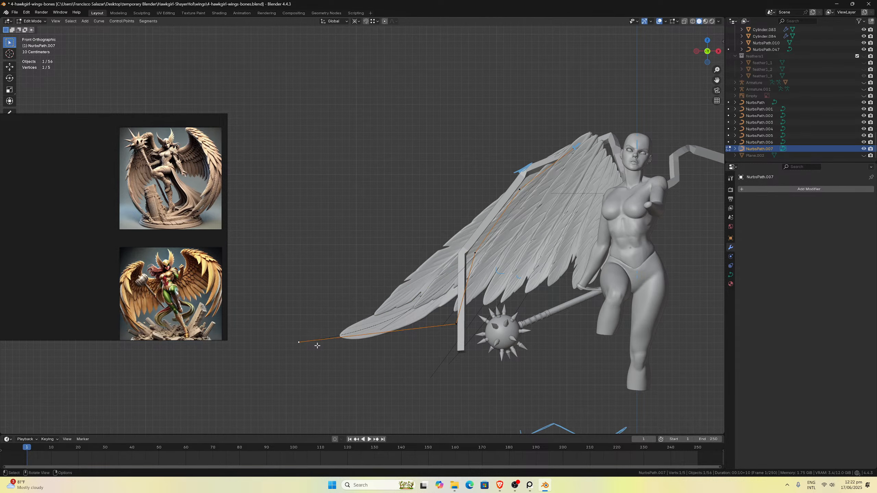
pyautogui.moveTo(317, 345); pyautogui.dragTo(468, 364)
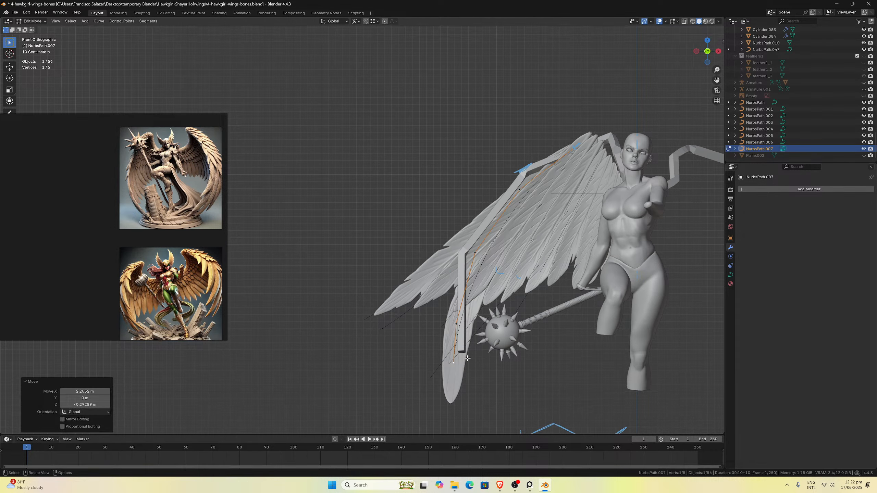
pyautogui.scroll(-1, 469, 359)
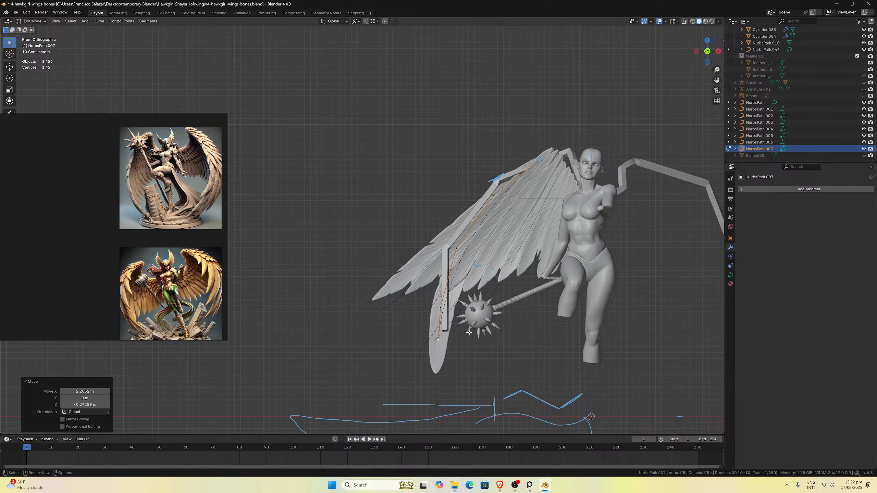
pyautogui.press('ctrl+KP_3')
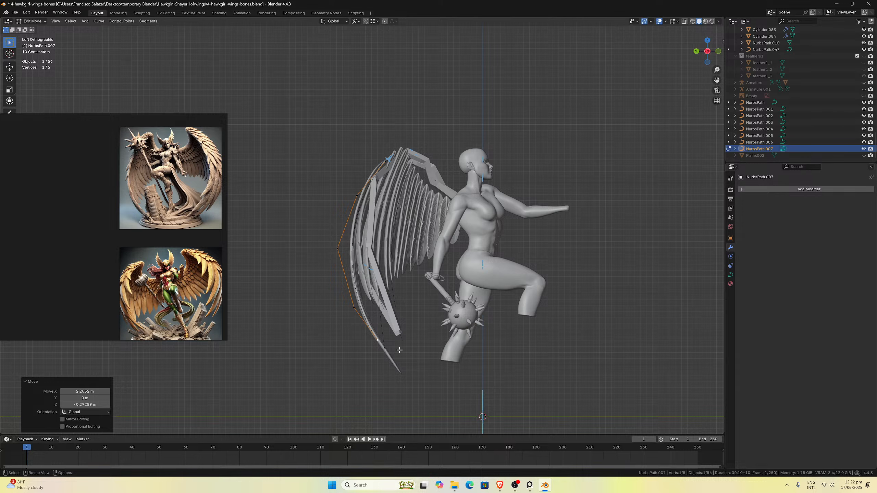
pyautogui.scroll(-1, 394, 342)
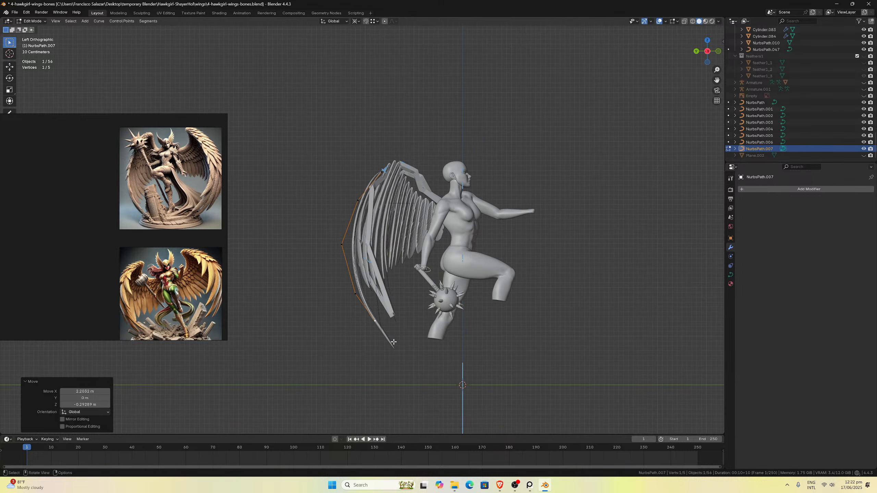
pyautogui.press('KP_1')
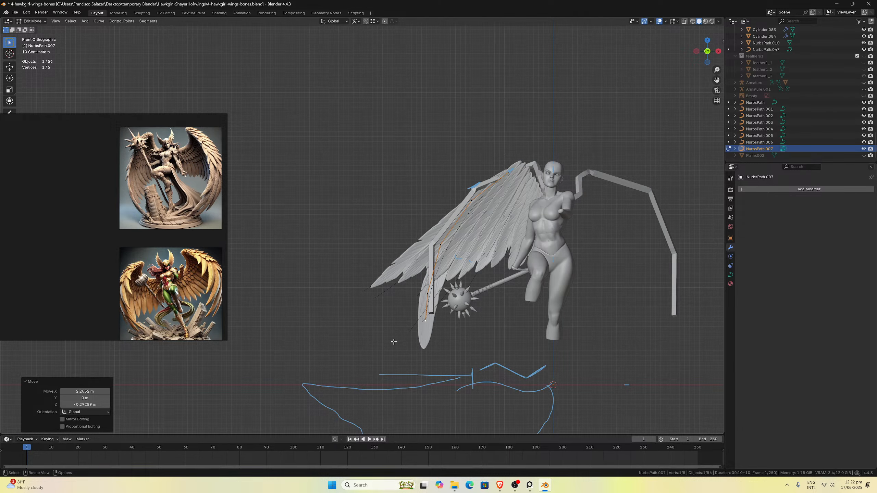
# Move the guide curve's middle control point about -0.21 m along X and 0.08 m along Z, and its fourth about -0.11 m along X and 0.14 m along Z.
pyautogui.scroll(1, 394, 342)
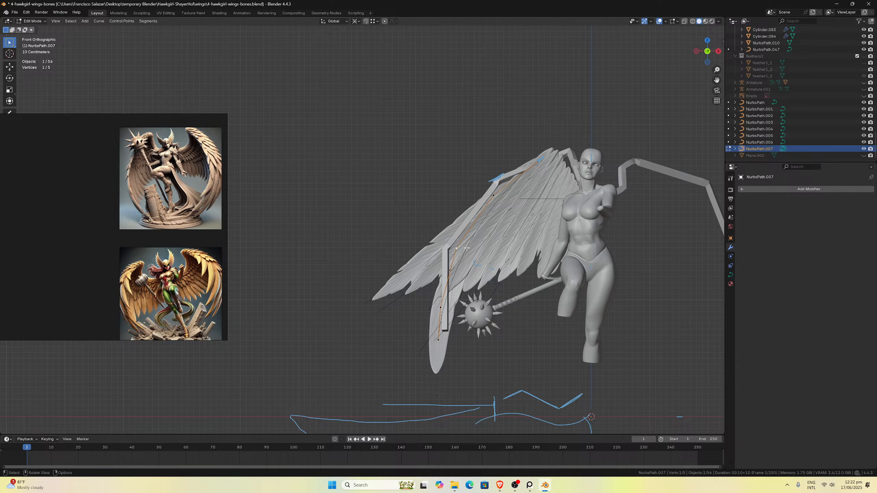
pyautogui.press('g')
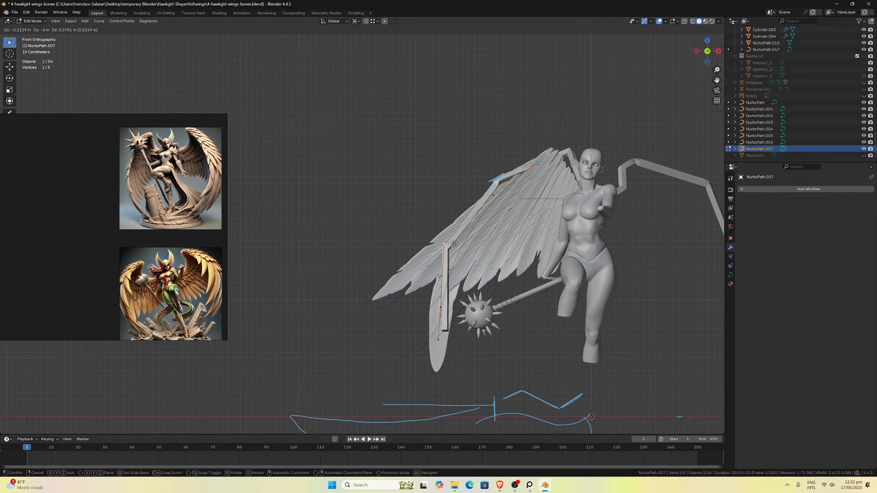
pyautogui.click(437, 292)
pyautogui.press('g')
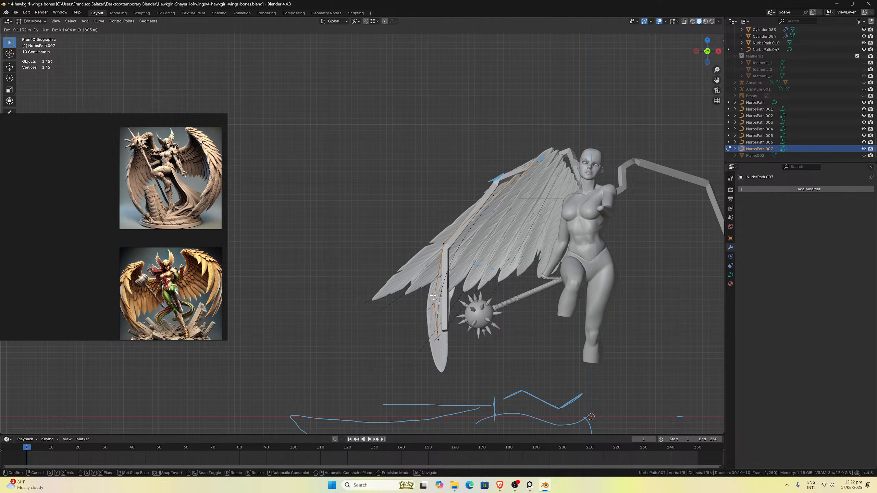
pyautogui.click(434, 299)
# Move the guide curve's end point about 0.035 m along X, and its fourth control point about 0.07 m along X and -0.023 m along Z.
pyautogui.click(438, 340)
pyautogui.press('g')
pyautogui.click(439, 340)
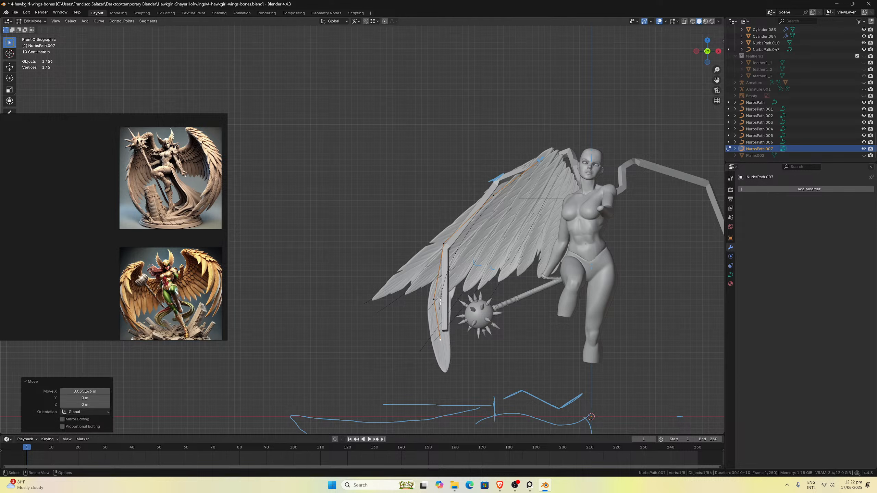
pyautogui.click(434, 299)
pyautogui.press('g')
pyautogui.click(443, 301)
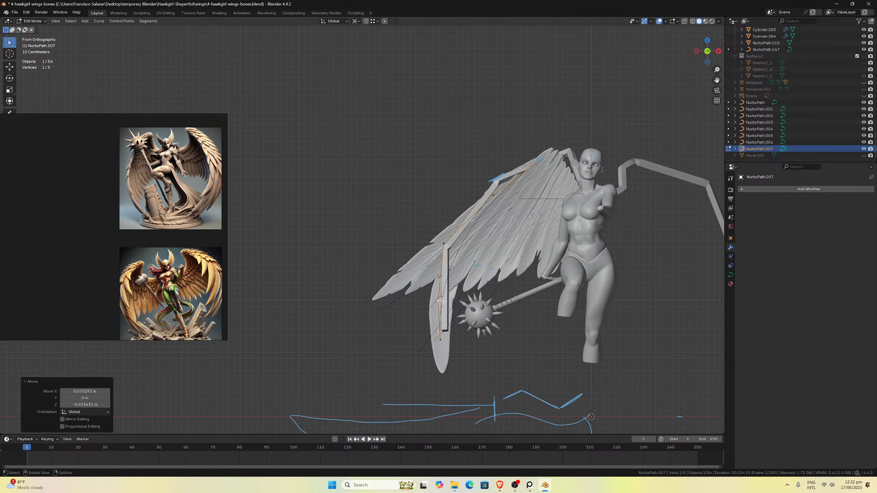
# Move the guide curve's second control point slightly inward, and its middle control point about 0.199 m along X and 0.219 m along Z.
pyautogui.click(492, 194)
pyautogui.press('g')
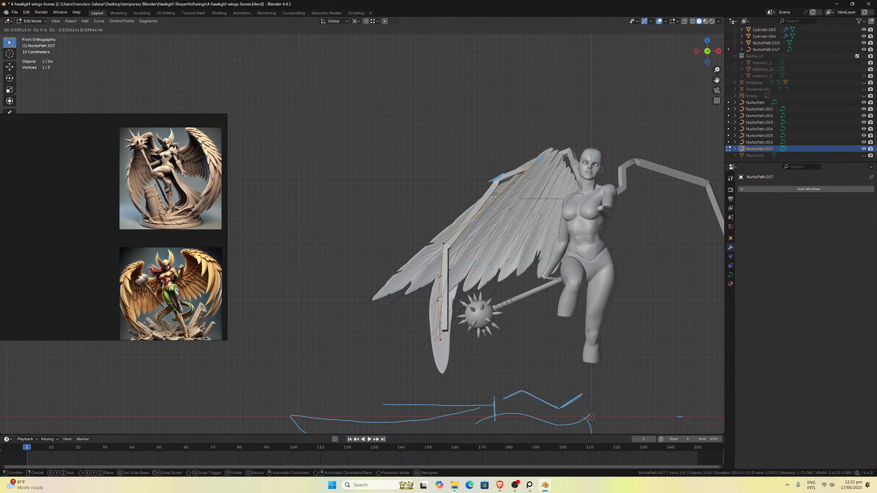
pyautogui.click(496, 196)
pyautogui.click(469, 225)
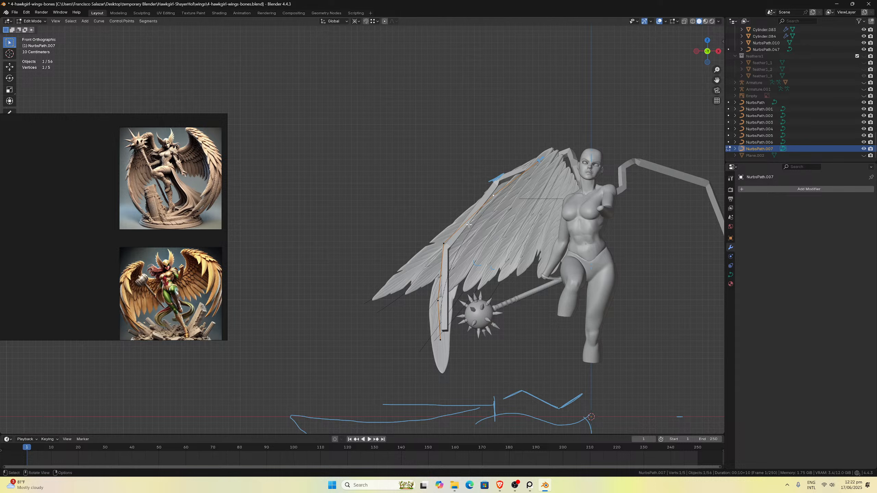
pyautogui.press('g')
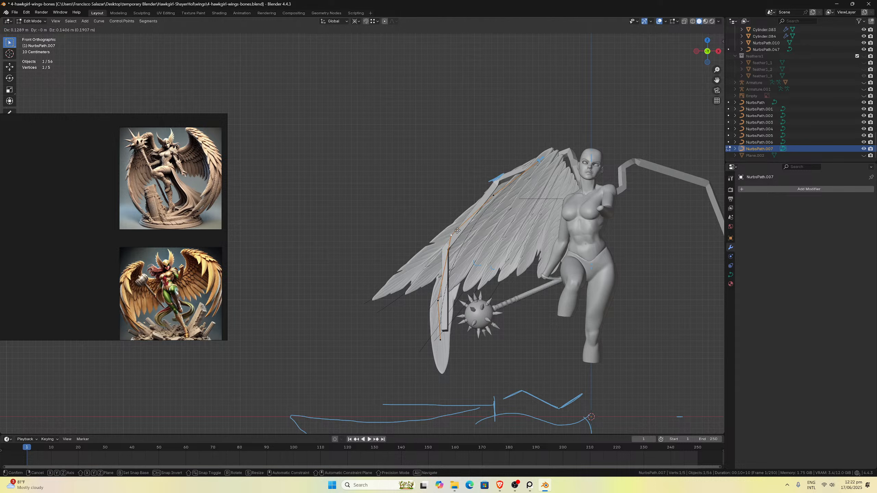
pyautogui.click(460, 228)
pyautogui.scroll(-2, 449, 255)
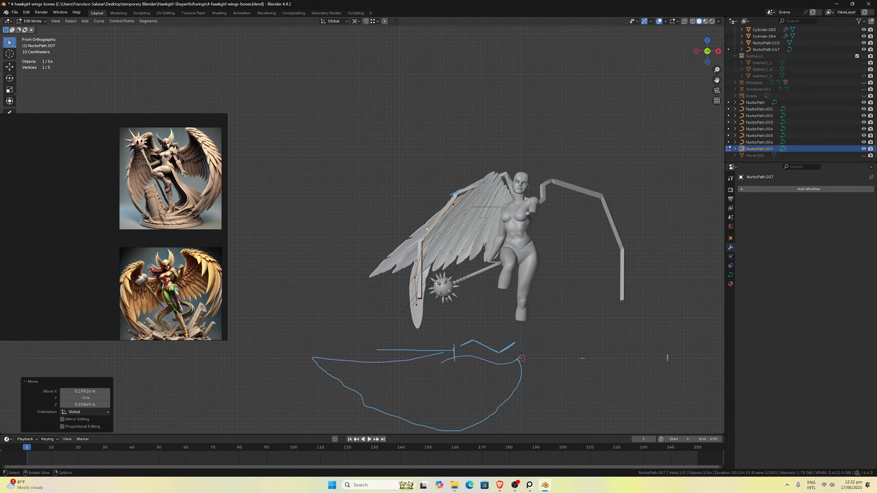
# Scale the mesh of the feather hanging along the vertical wing bone to 0.799 along X.
pyautogui.press('Tab')
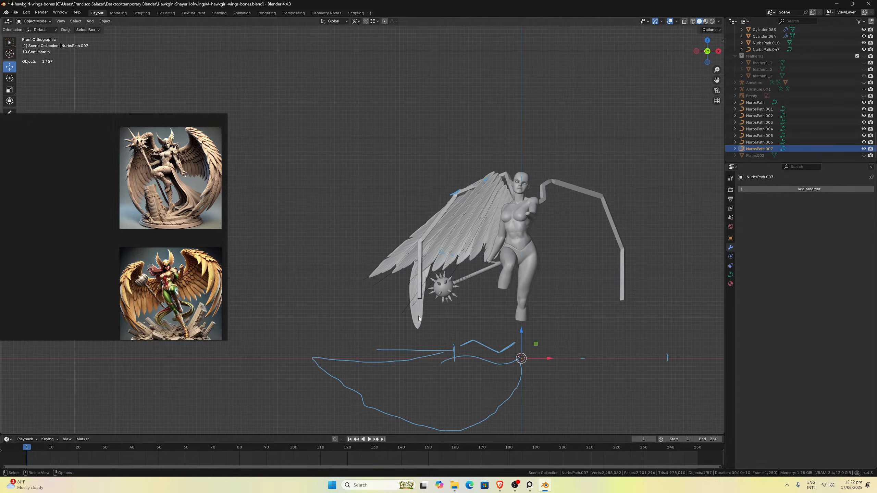
pyautogui.click(419, 317)
pyautogui.moveTo(419, 316); pyautogui.dragTo(442, 301, button='middle')
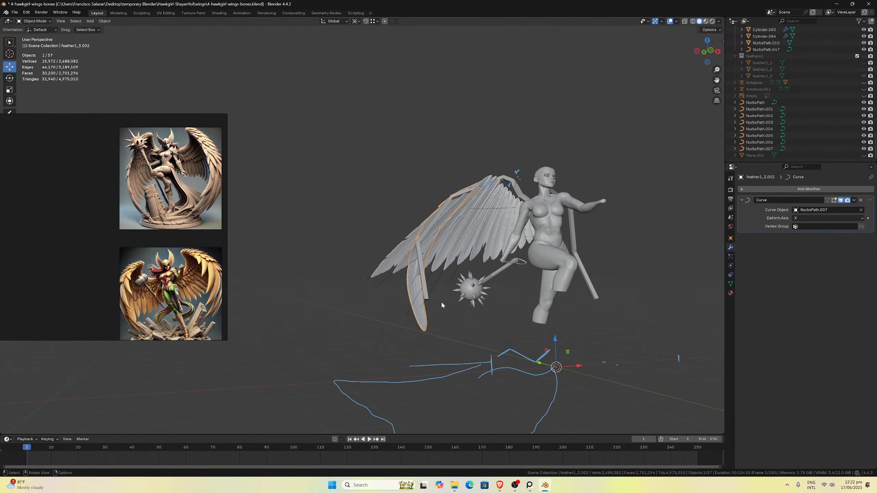
pyautogui.press('ctrl+KP_1')
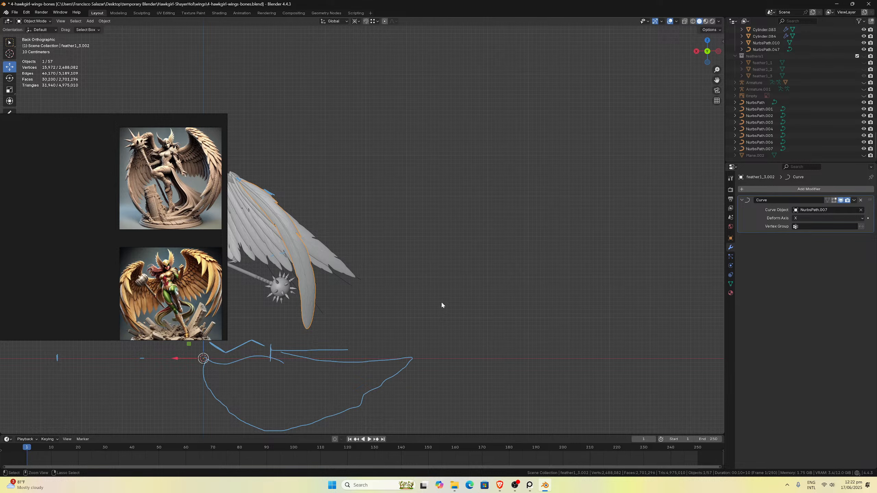
pyautogui.press('KP_1')
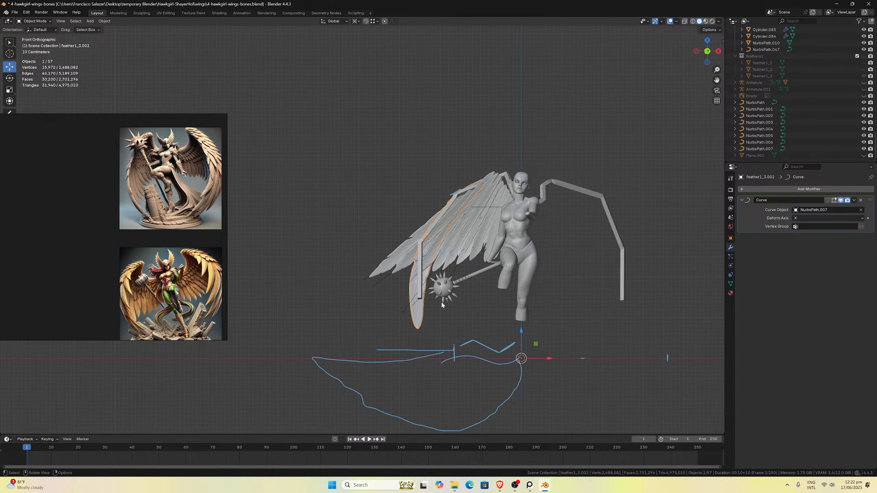
pyautogui.press('Tab')
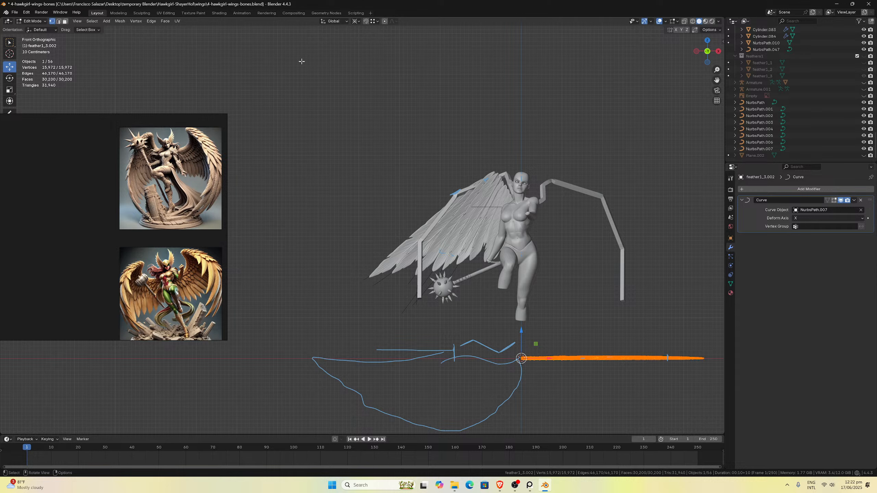
pyautogui.press('s')
pyautogui.press('x')
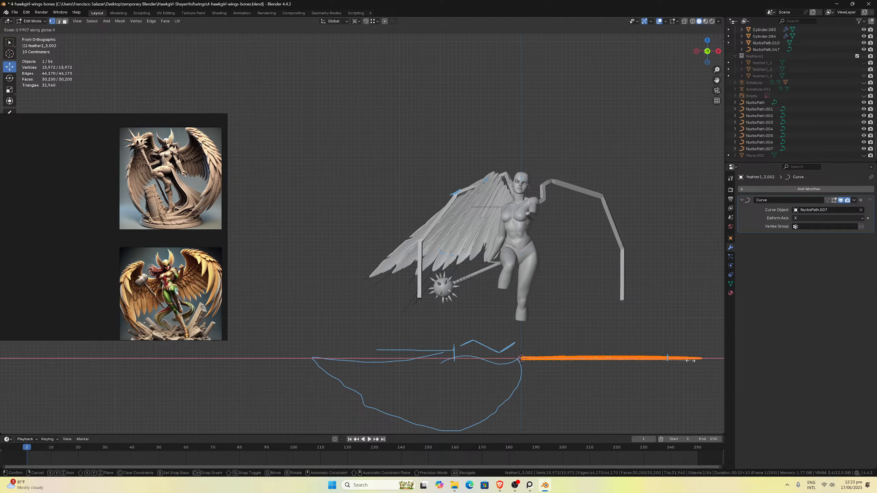
pyautogui.click(657, 365)
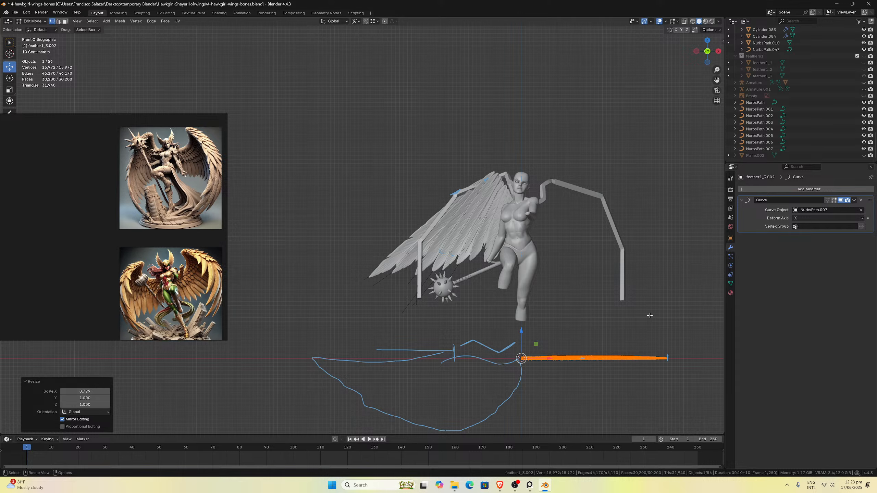
pyautogui.press('Tab')
# Check the wing from the side and move the end point of NurbsPath.007 about -0.382 m along X and 0.079 m along Z in front view.
pyautogui.scroll(5, 650, 313)
pyautogui.moveTo(650, 313); pyautogui.dragTo(559, 311, button='middle')
pyautogui.scroll(-6, 508, 324)
pyautogui.moveTo(439, 322); pyautogui.dragTo(470, 325, button='middle')
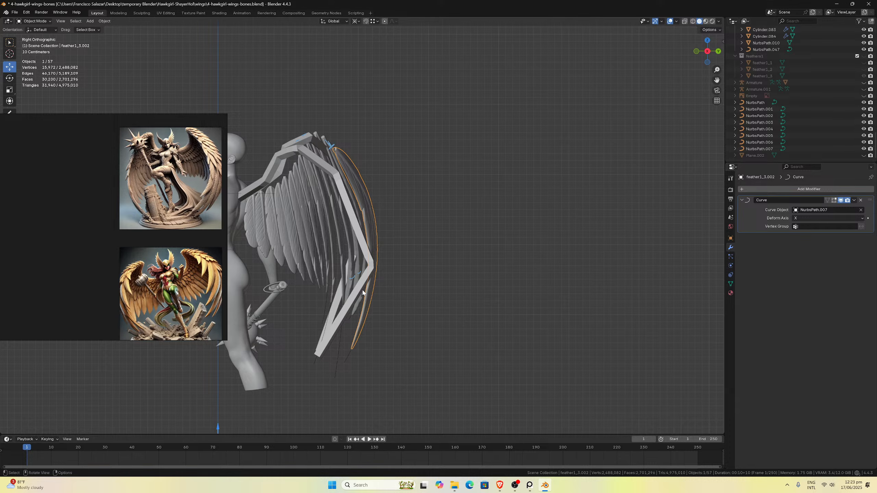
pyautogui.press('KP_1')
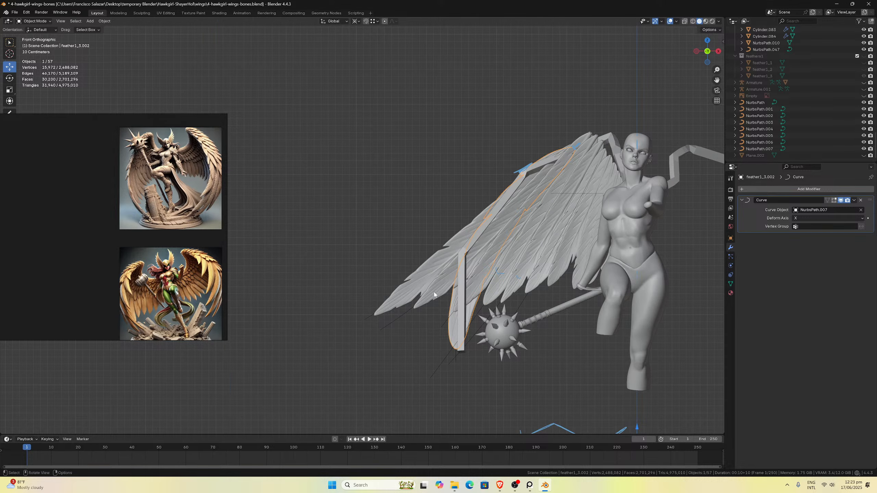
pyautogui.scroll(1, 443, 285)
pyautogui.moveTo(444, 286); pyautogui.dragTo(483, 383, button='middle')
pyautogui.click(491, 389)
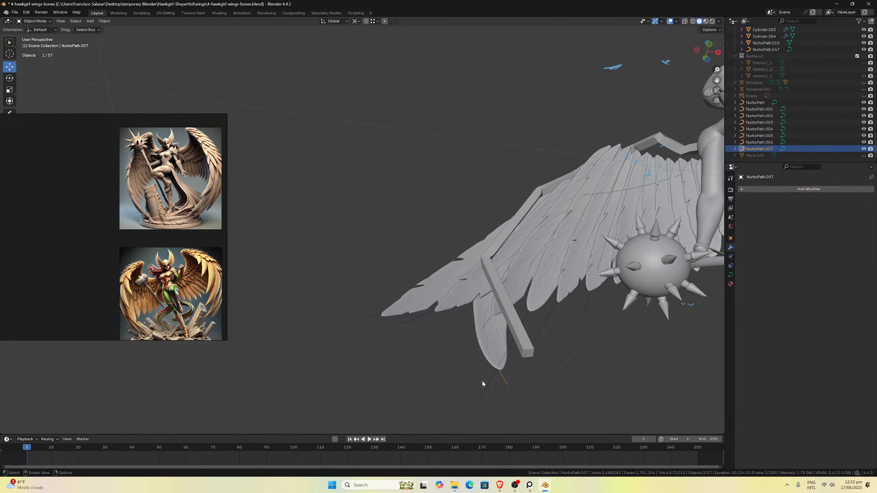
pyautogui.press('KP_1')
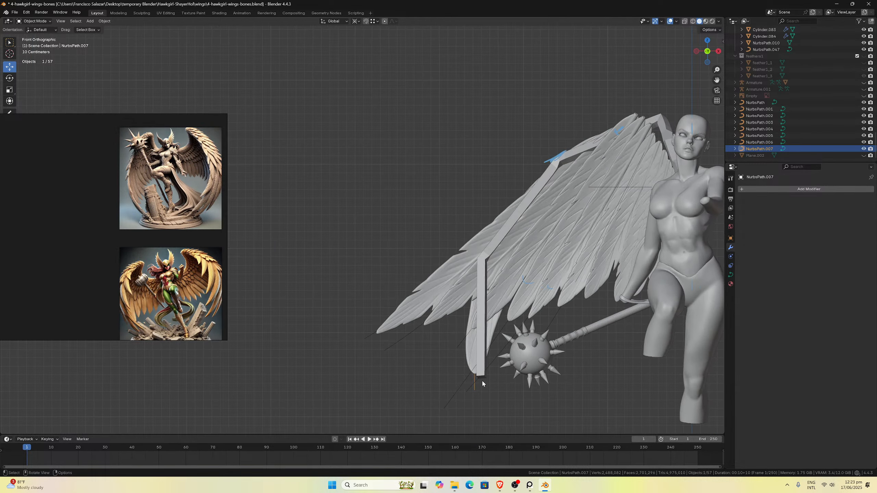
pyautogui.press('Tab')
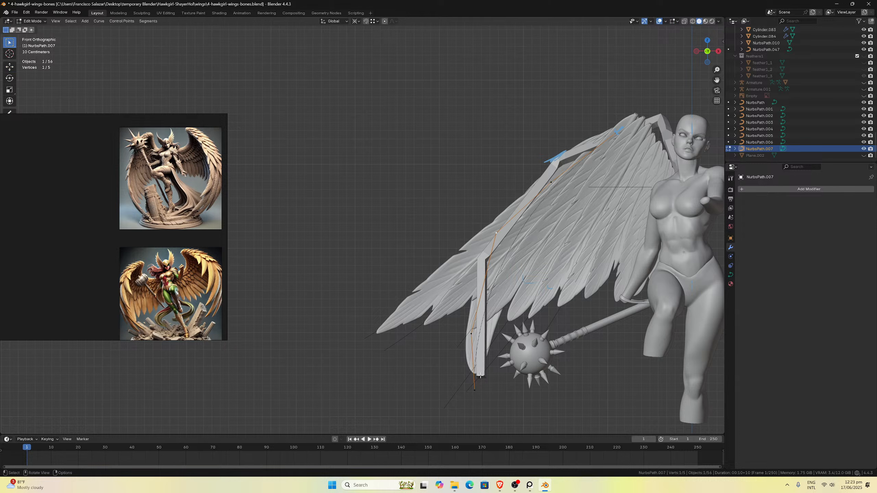
pyautogui.press('g')
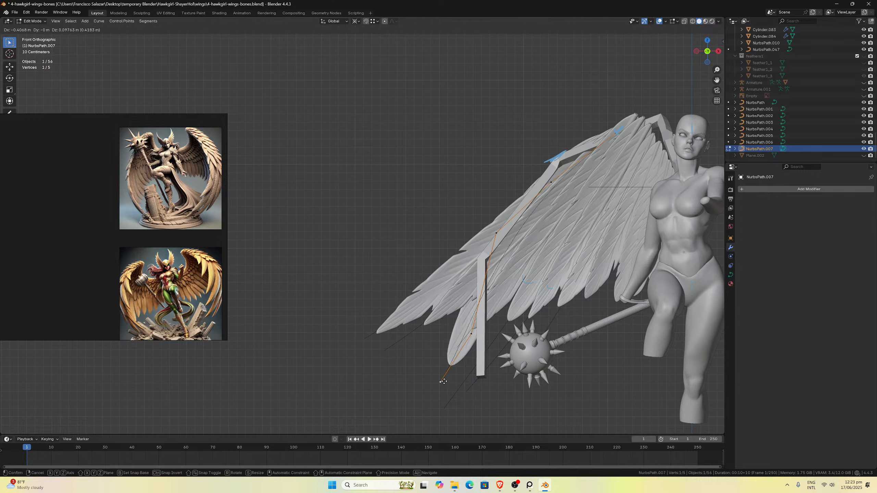
pyautogui.click(446, 383)
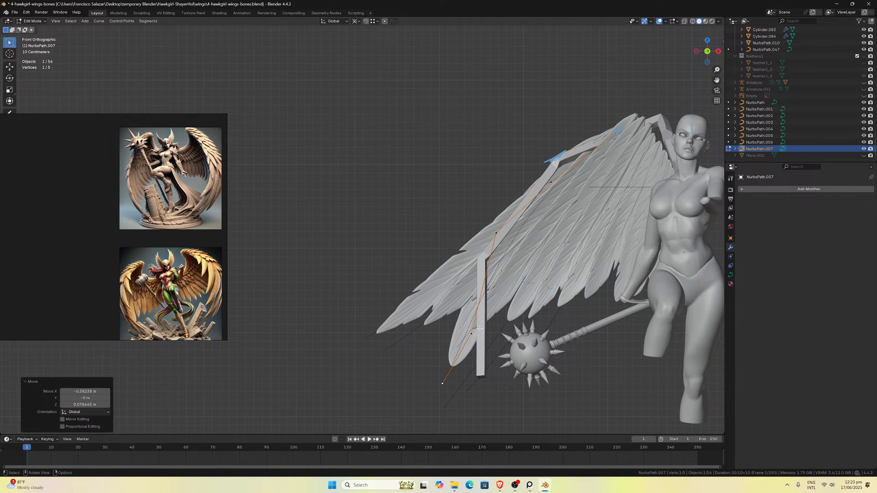
pyautogui.click(498, 234)
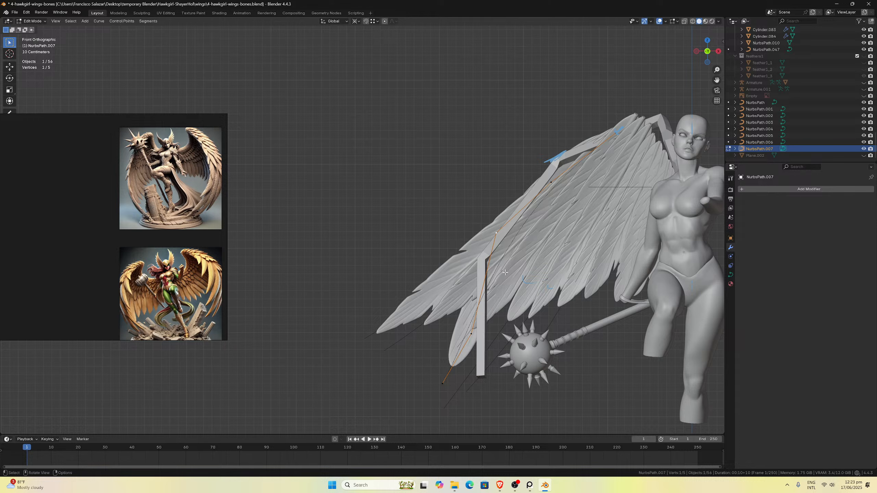
pyautogui.press('Tab')
# Move the outermost feather curve's end point to the vertical bone's lower end, and its fourth point about 0.53 m along X and -0.21 m along Z.
pyautogui.click(414, 322)
pyautogui.click(414, 329)
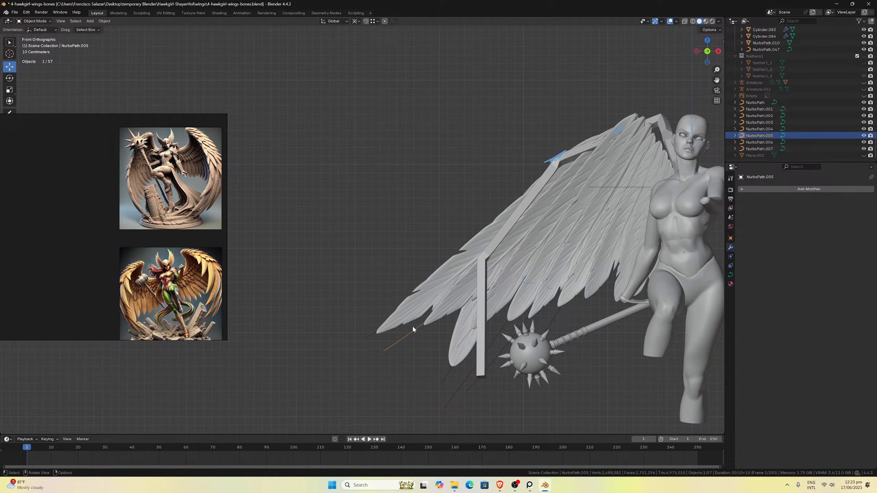
pyautogui.click(372, 334)
pyautogui.press('Tab')
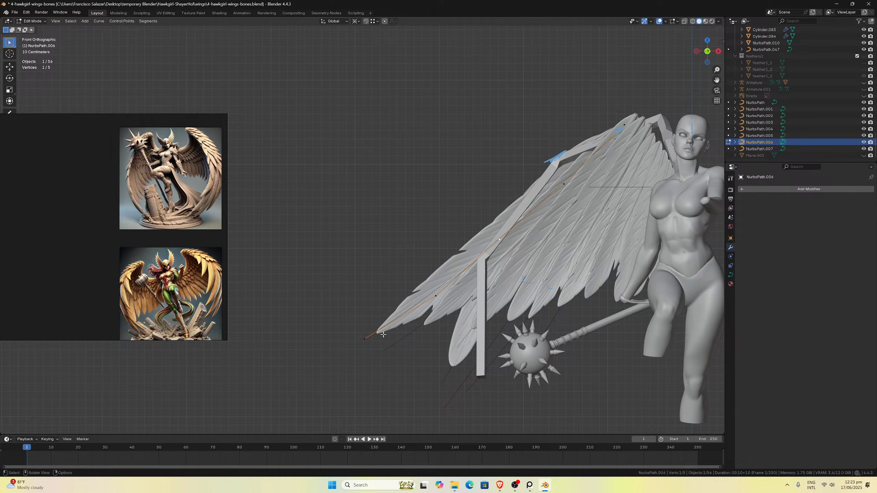
pyautogui.click(372, 335)
pyautogui.press('g')
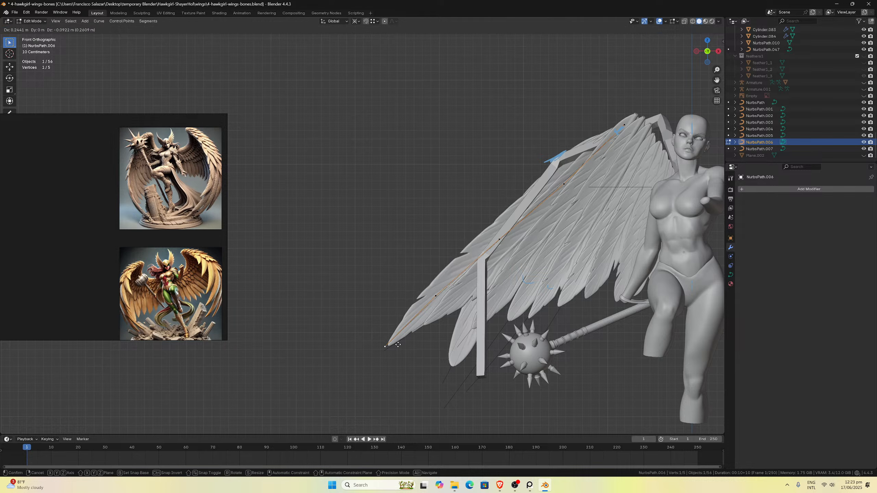
pyautogui.click(450, 322)
pyautogui.click(439, 296)
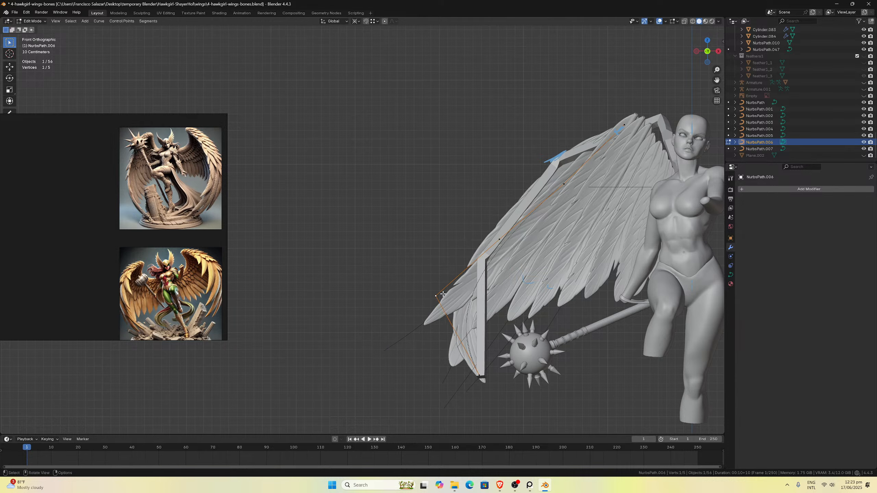
pyautogui.press('g')
pyautogui.click(487, 312)
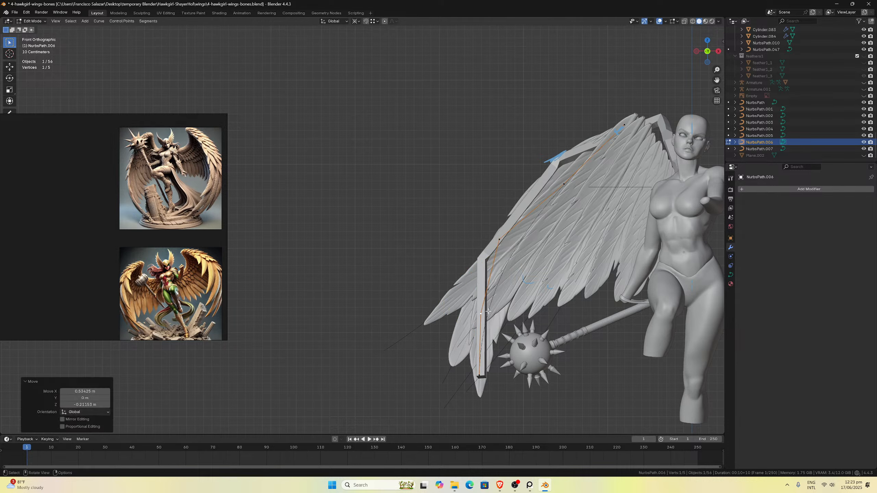
# Nudge the outermost feather curve's middle control point, and move its second control point about -0.03 m along X and 0.03 m along Z.
pyautogui.click(507, 238)
pyautogui.press('g')
pyautogui.click(510, 240)
pyautogui.click(567, 183)
pyautogui.press('g')
pyautogui.click(563, 182)
pyautogui.scroll(-2, 503, 286)
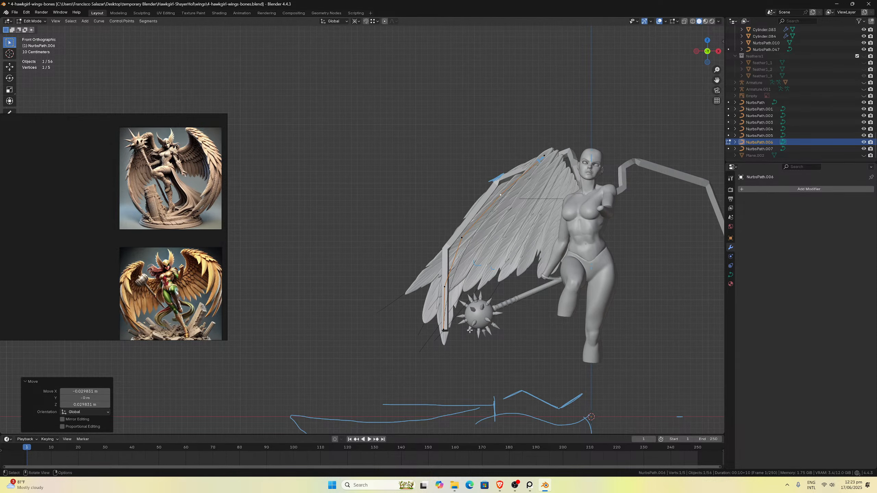
# Scale the mesh of the feather on NurbsPath.006 to about 0.9 along X.
pyautogui.press('Tab')
pyautogui.click(447, 340)
pyautogui.scroll(-3, 588, 358)
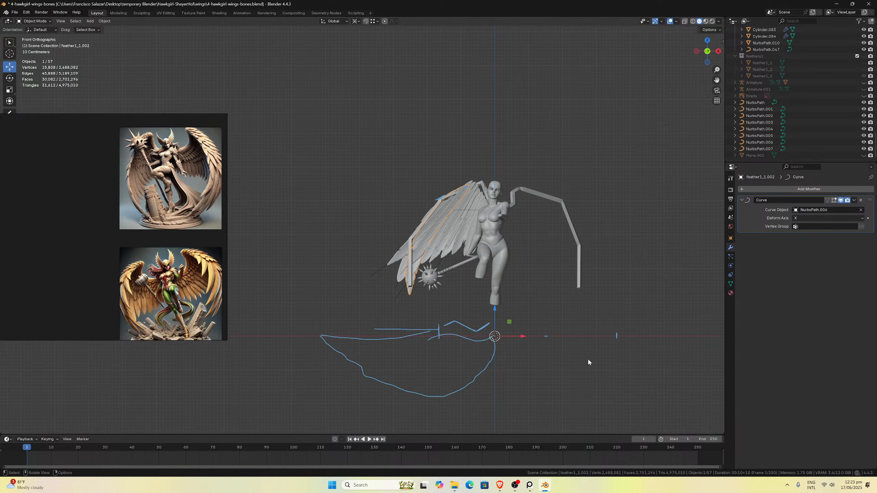
pyautogui.press('Tab')
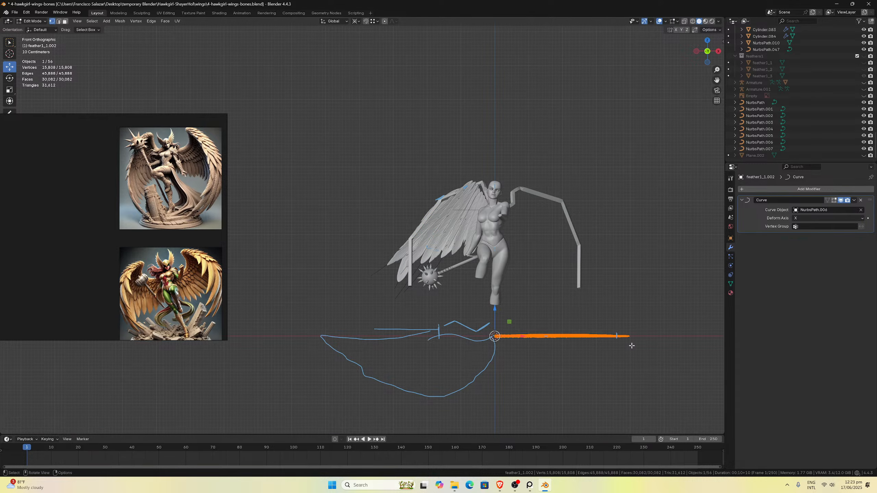
pyautogui.press('s')
pyautogui.press('x')
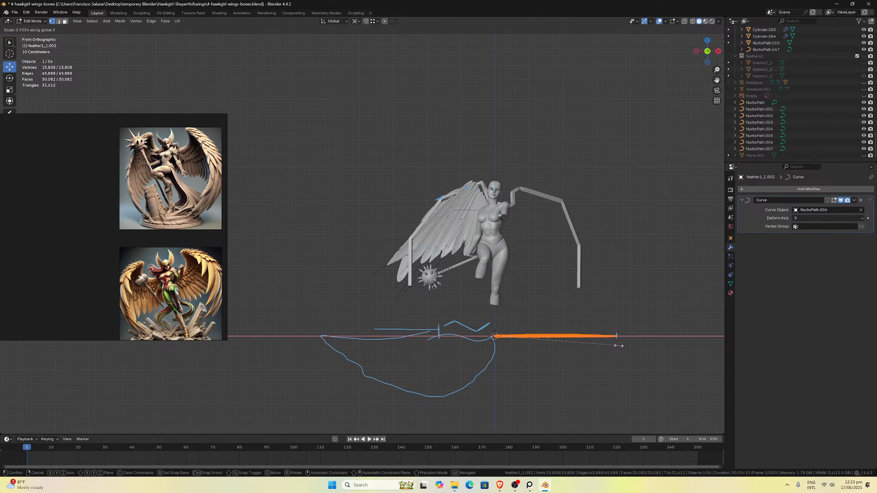
pyautogui.click(618, 345)
pyautogui.press('Tab')
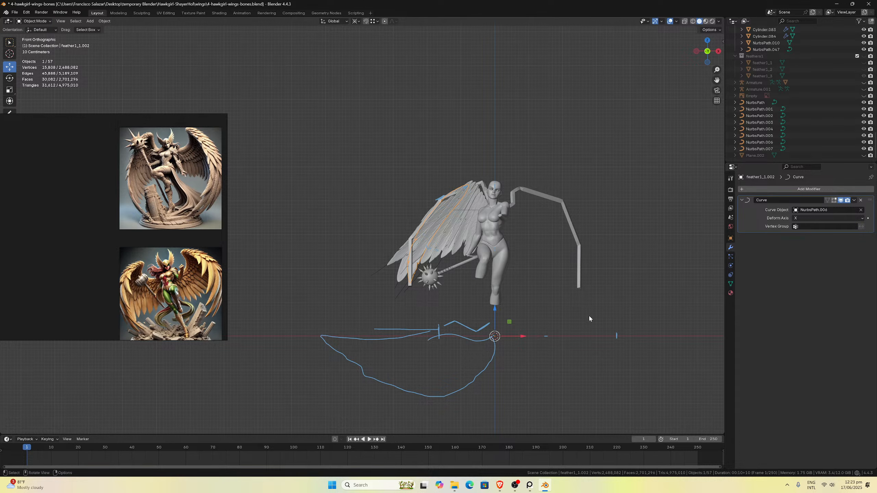
# Scale the mesh of the outermost feather on NurbsPath.007 to about 1.05 along X.
pyautogui.scroll(1, 592, 318)
pyautogui.press('Tab')
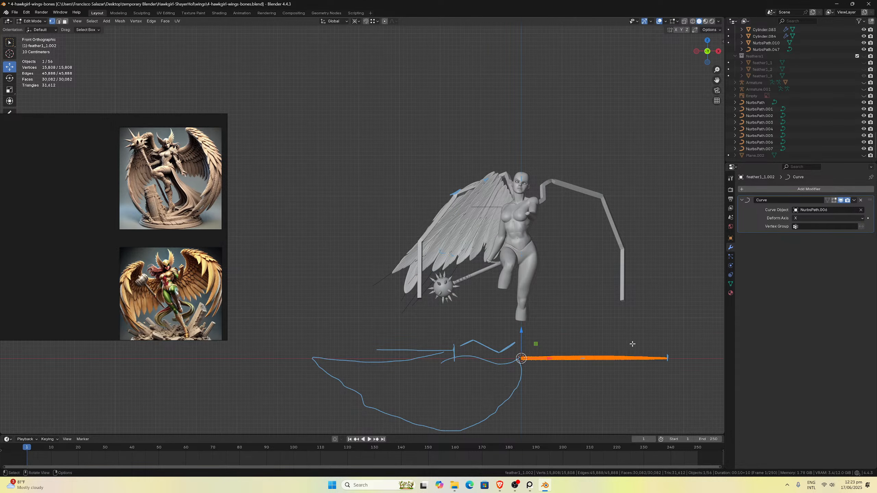
pyautogui.press('Tab')
pyautogui.click(416, 293)
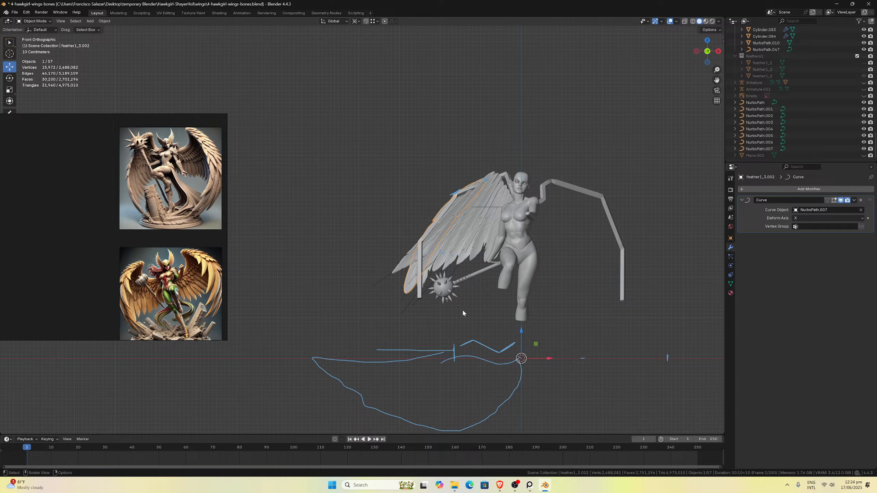
pyautogui.press('Tab')
pyautogui.press('s')
pyautogui.press('x')
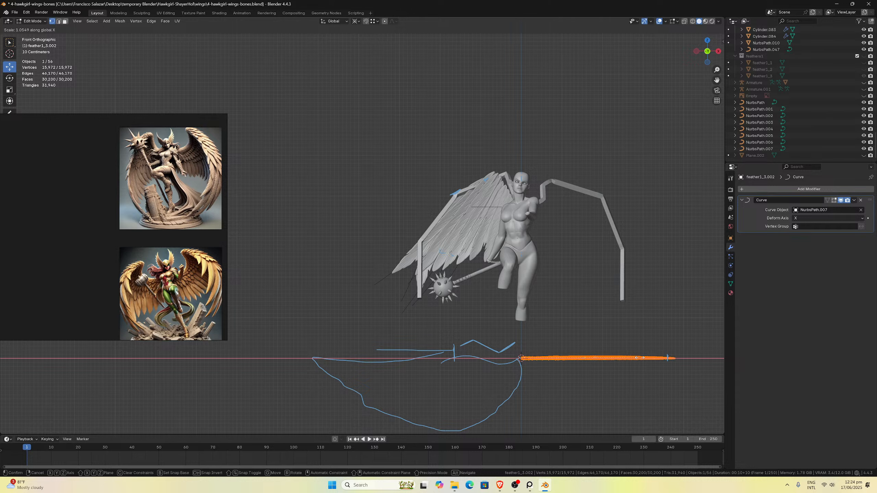
pyautogui.click(640, 358)
pyautogui.press('Tab')
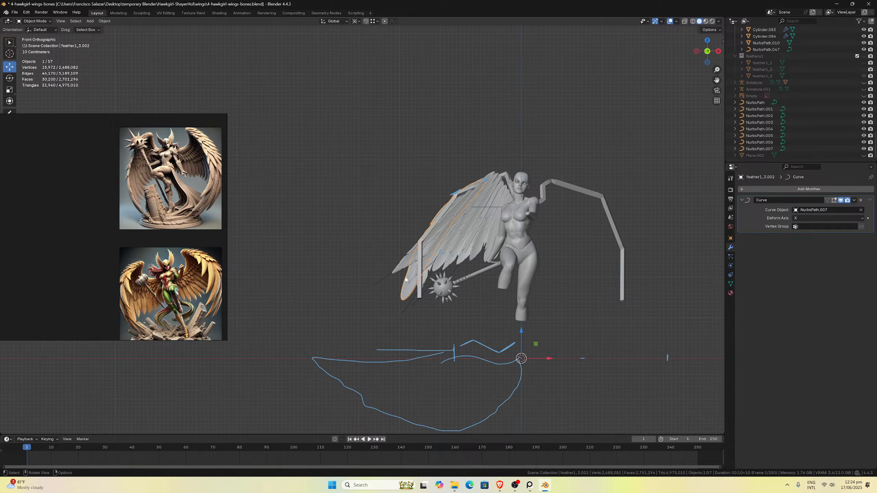
# Move the end point of NurbsPath.006 about -0.148 m along X and -0.043 m along Z in front view.
pyautogui.scroll(2, 463, 322)
pyautogui.click(463, 322)
pyautogui.click(453, 310)
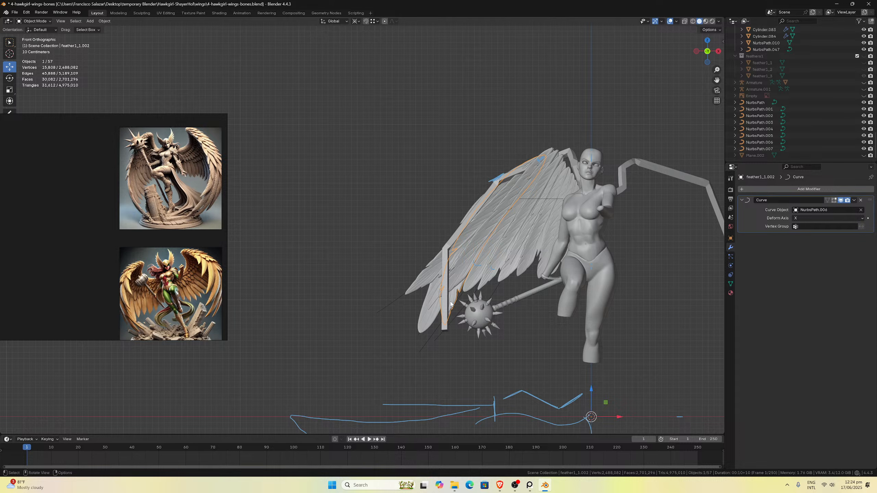
pyautogui.moveTo(451, 304); pyautogui.dragTo(442, 324, button='middle')
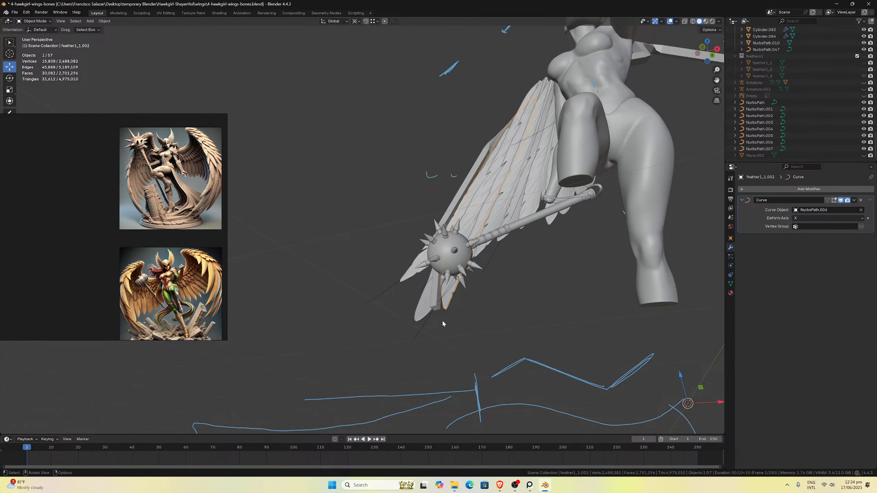
pyautogui.click(443, 315)
pyautogui.press('Tab')
pyautogui.press('KP_1')
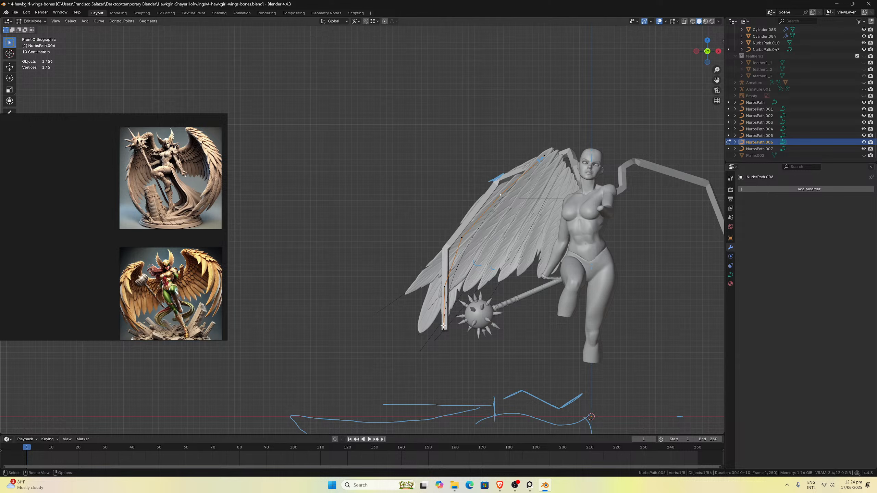
pyautogui.press('g')
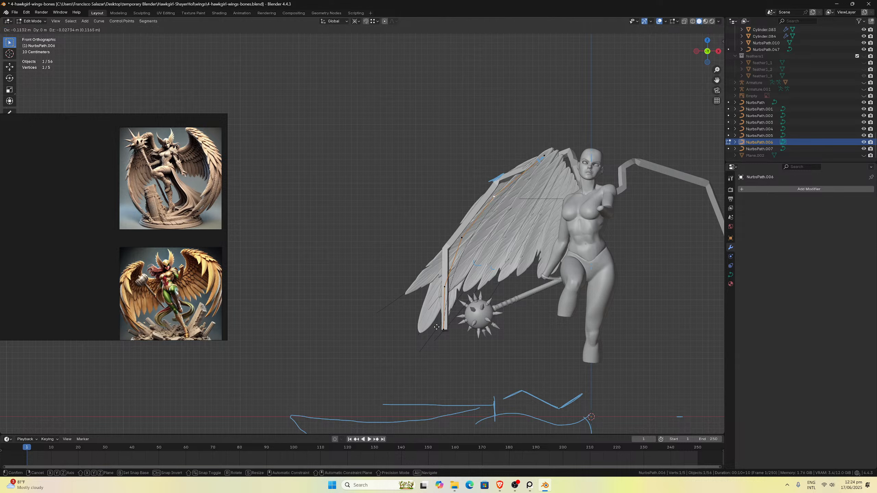
pyautogui.click(437, 327)
pyautogui.click(439, 329)
pyautogui.press('g')
pyautogui.click(438, 335)
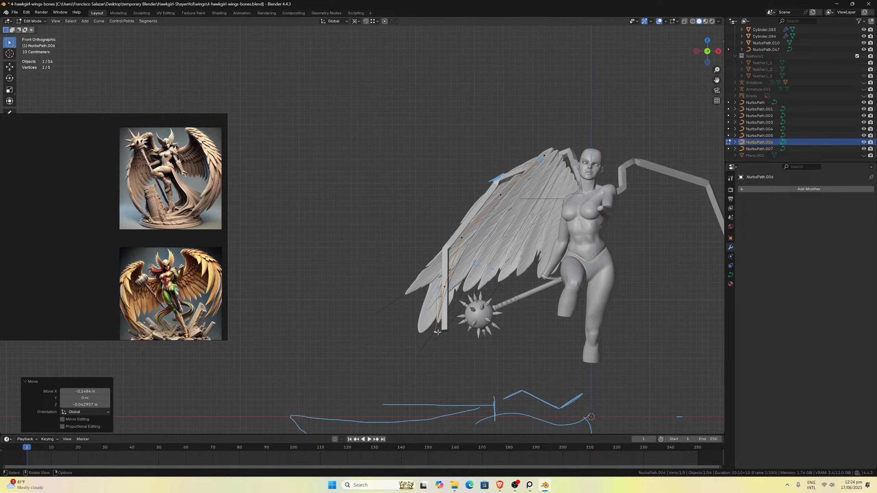
# Shift the end point and fourth control point of NurbsPath.006 along Y, the fourth finally by about 0.056 m.
pyautogui.moveTo(445, 311); pyautogui.dragTo(425, 297, button='middle')
pyautogui.press('g')
pyautogui.press('y')
pyautogui.click(471, 299)
pyautogui.click(384, 295)
pyautogui.press('g')
pyautogui.press('y')
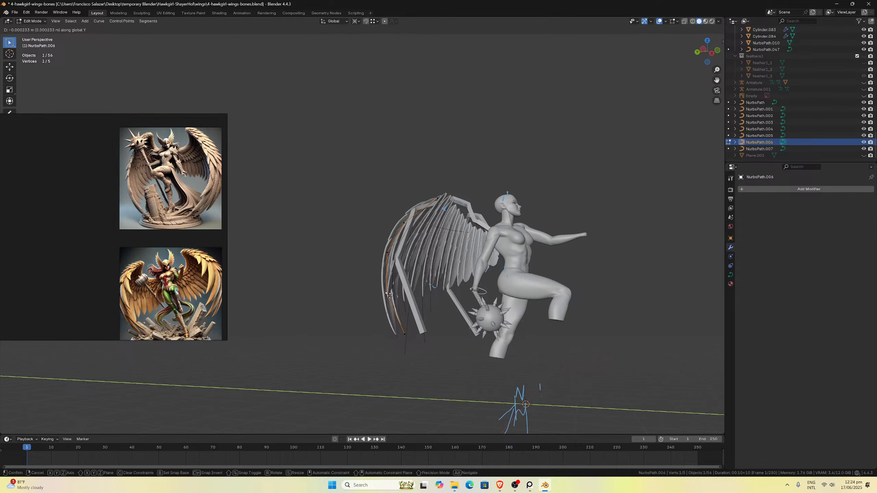
pyautogui.click(388, 294)
pyautogui.moveTo(388, 295); pyautogui.dragTo(341, 285, button='middle')
pyautogui.press('g')
pyautogui.press('y')
pyautogui.click(380, 284)
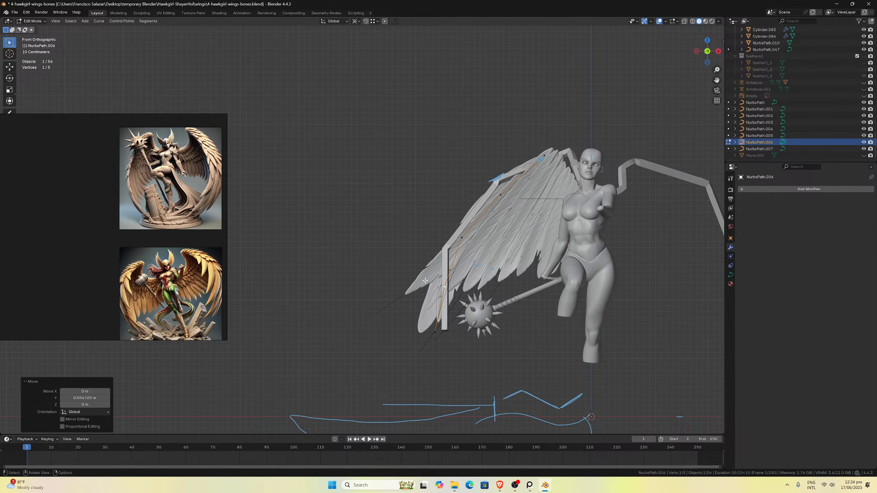
# Move NurbsPath.005's end point about 1.27 m along X and -0.31 m along Z, and its fourth point about 0.47 m and -0.06 m.
pyautogui.press('Tab')
pyautogui.press('Tab')
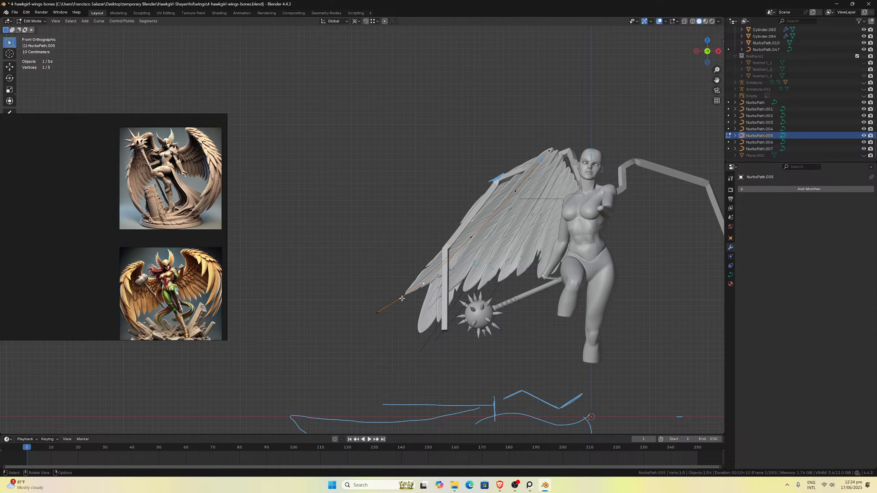
pyautogui.press('g')
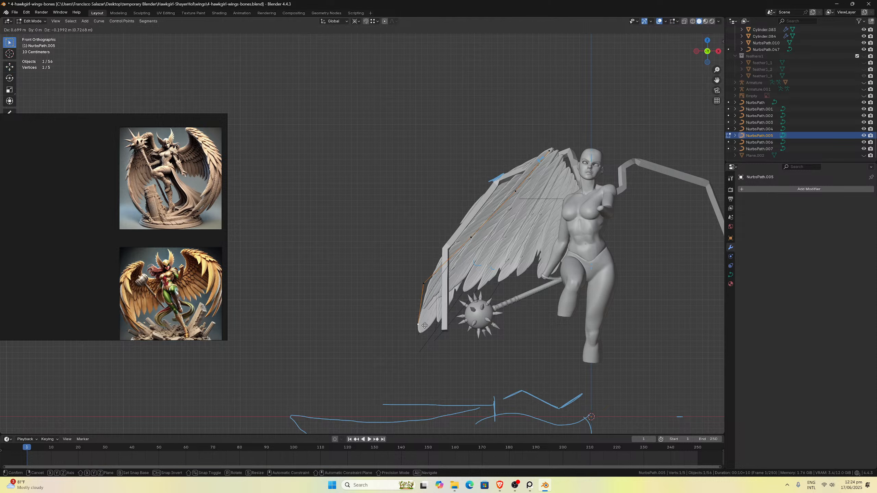
pyautogui.click(455, 332)
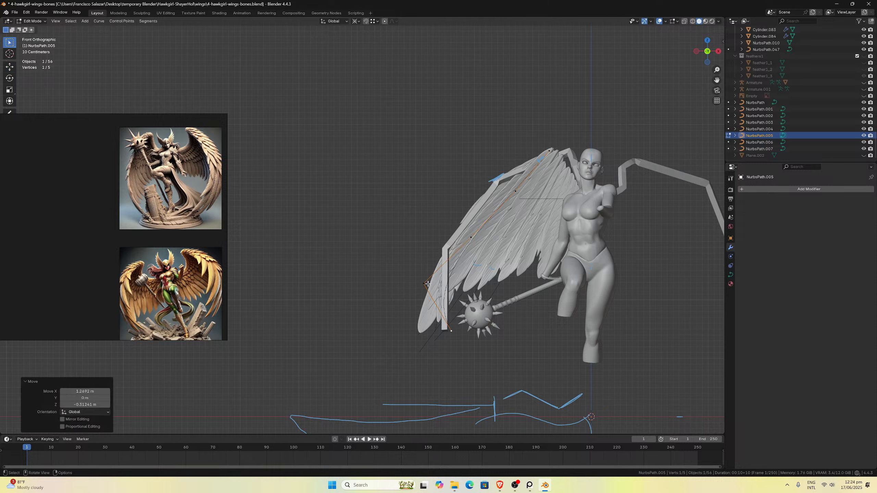
pyautogui.click(424, 282)
pyautogui.press('g')
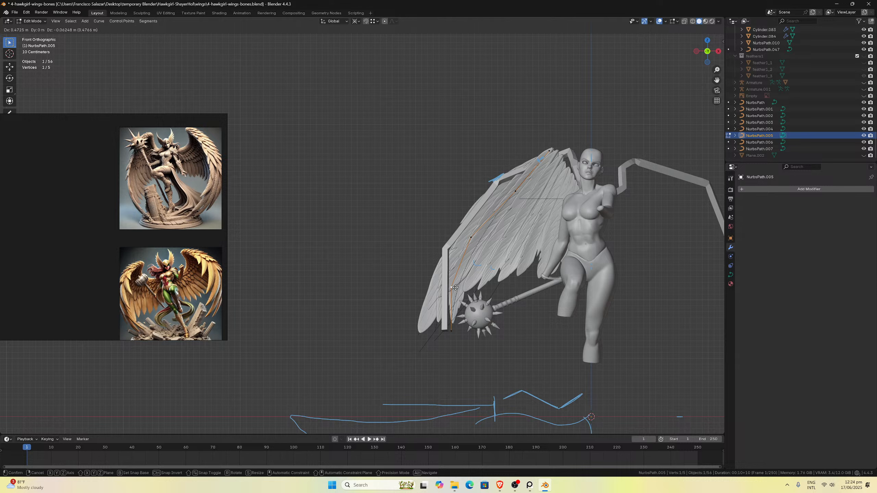
pyautogui.click(455, 288)
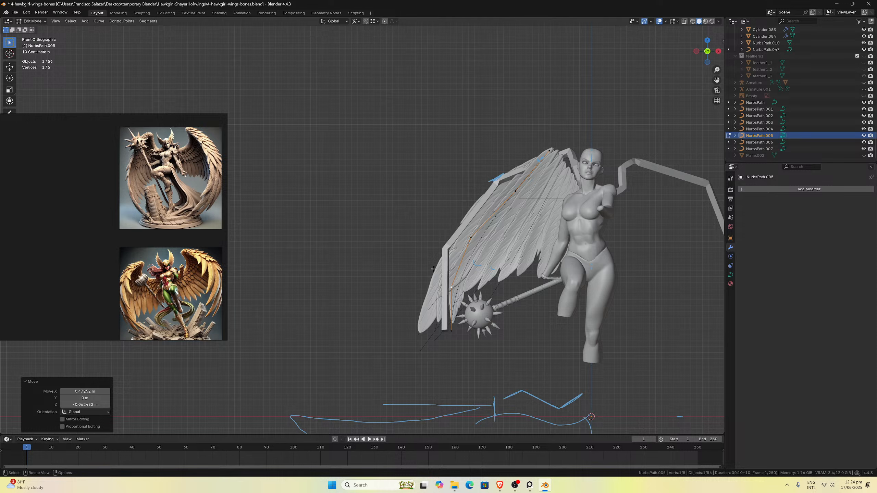
# Nudge the second and third control points of NurbsPath.007 outward and slightly up along the wing's outer edge.
pyautogui.click(426, 315)
pyautogui.click(416, 333)
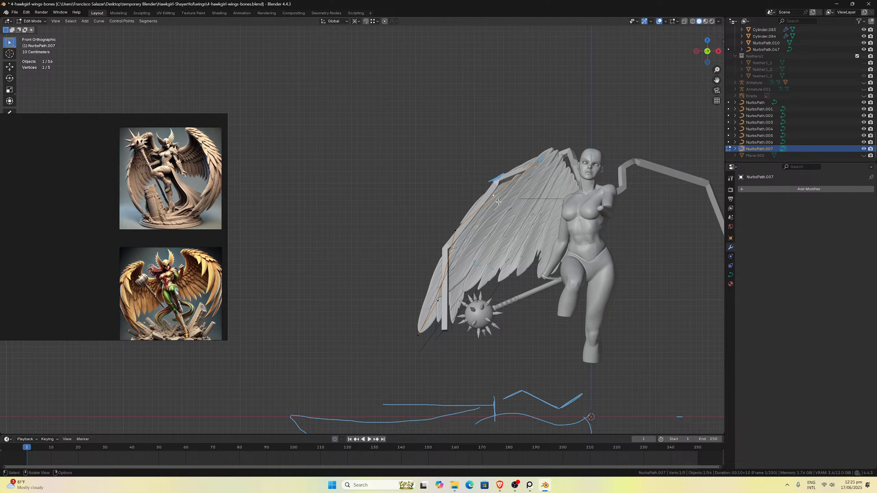
pyautogui.press('g')
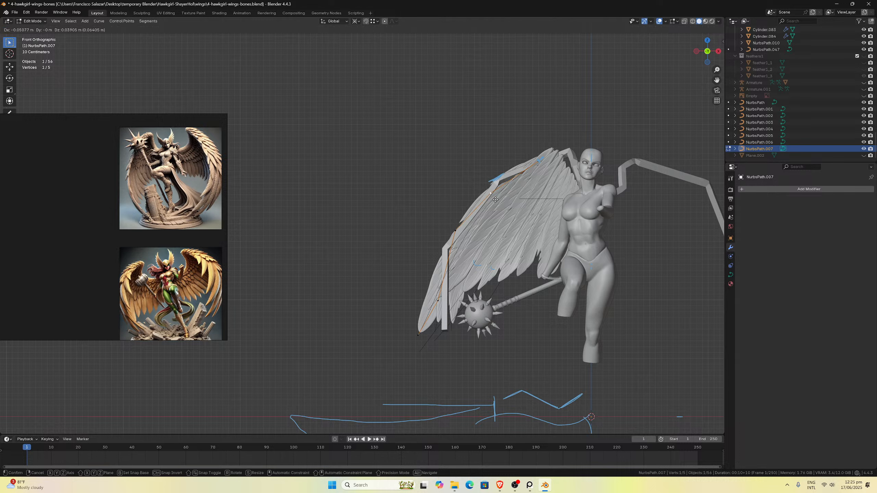
pyautogui.click(491, 205)
pyautogui.click(456, 231)
pyautogui.press('g')
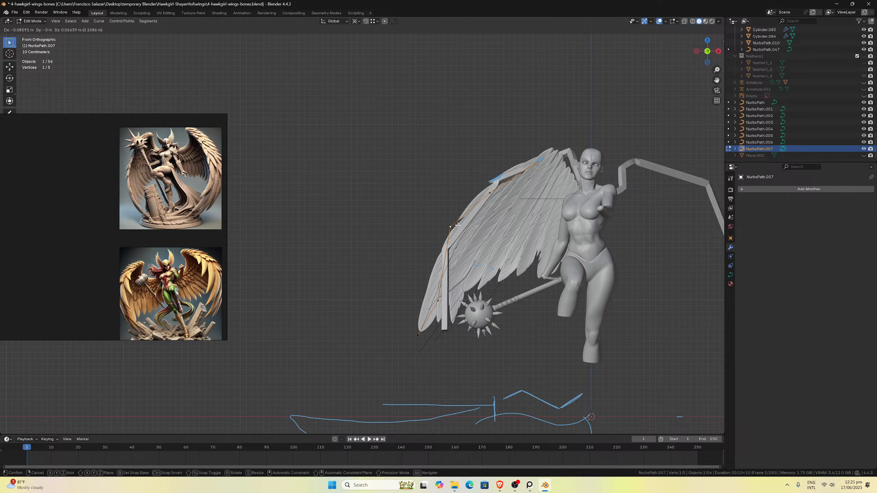
pyautogui.click(456, 227)
# Move NurbsPath.007's fourth point about -0.133 m along X and 0.059 m along Z, and its end point about -0.059 m and 0.055 m.
pyautogui.click(439, 299)
pyautogui.press('g')
pyautogui.click(433, 292)
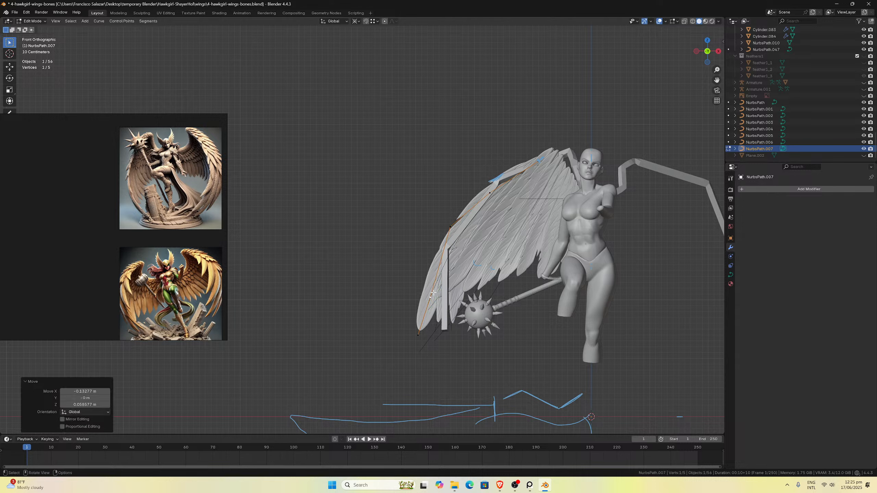
pyautogui.click(423, 334)
pyautogui.press('g')
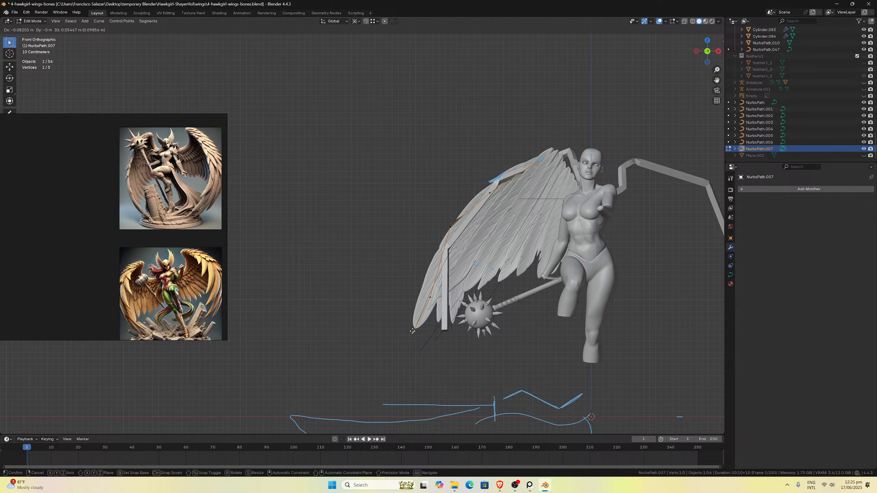
pyautogui.click(414, 332)
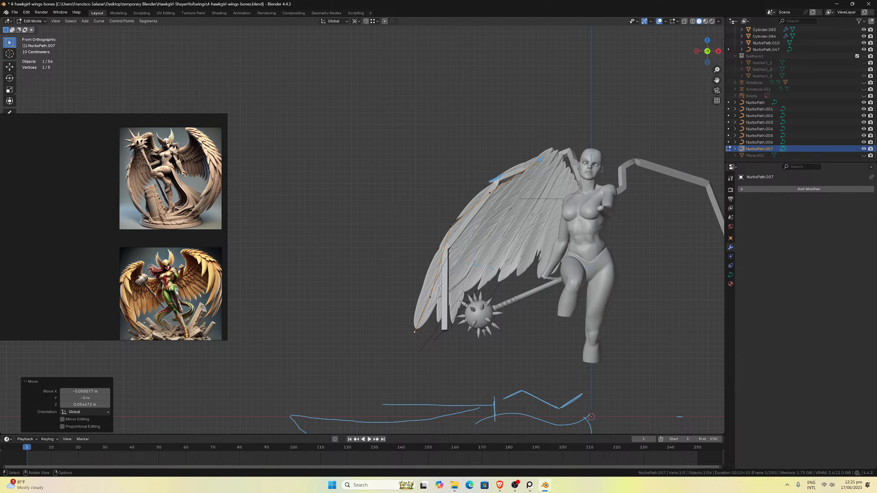
# Shift NurbsPath.006's third point about -0.035 m and fourth point about -0.09 m along X, and move its end point outward.
pyautogui.press('Tab')
pyautogui.click(437, 328)
pyautogui.press('Tab')
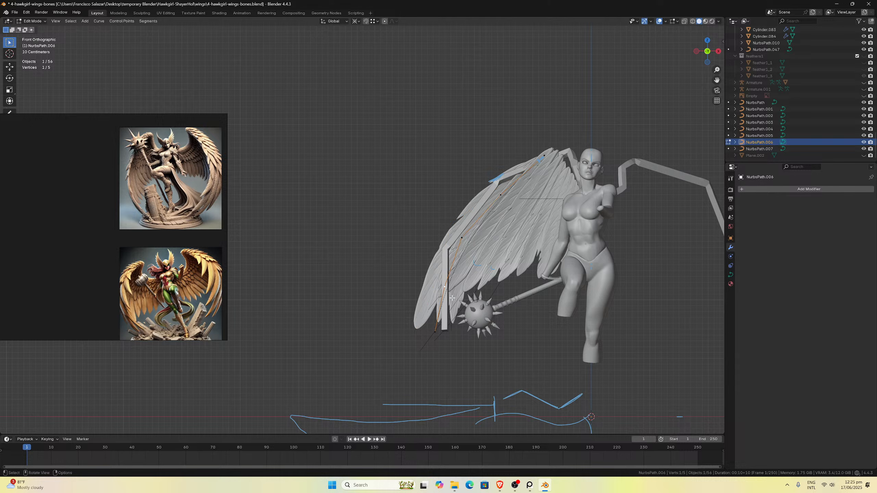
pyautogui.press('g')
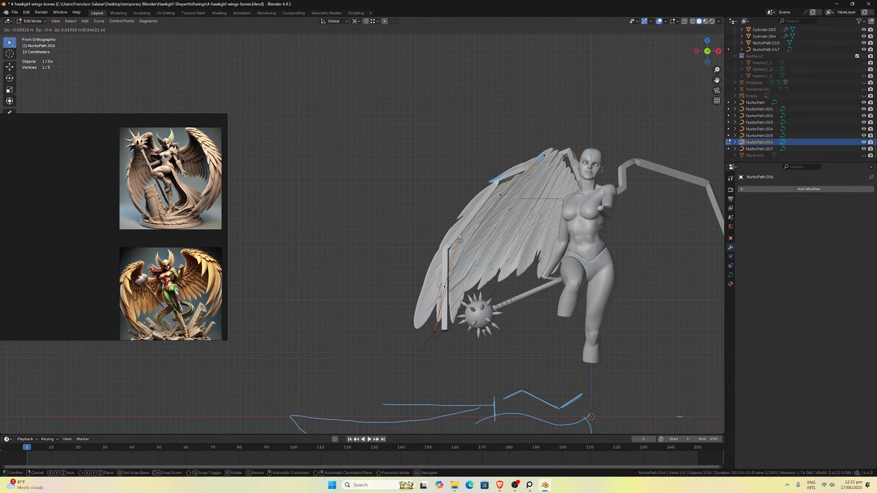
pyautogui.click(460, 240)
pyautogui.press('g')
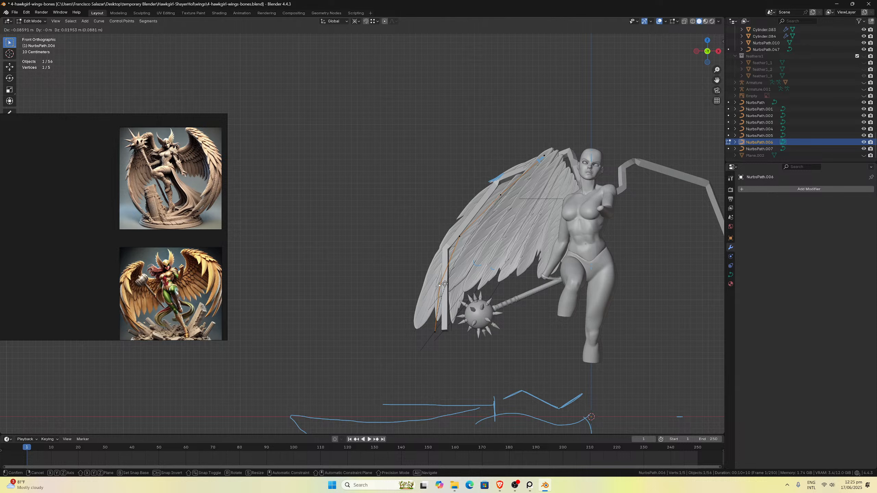
pyautogui.click(437, 319)
pyautogui.press('Tab')
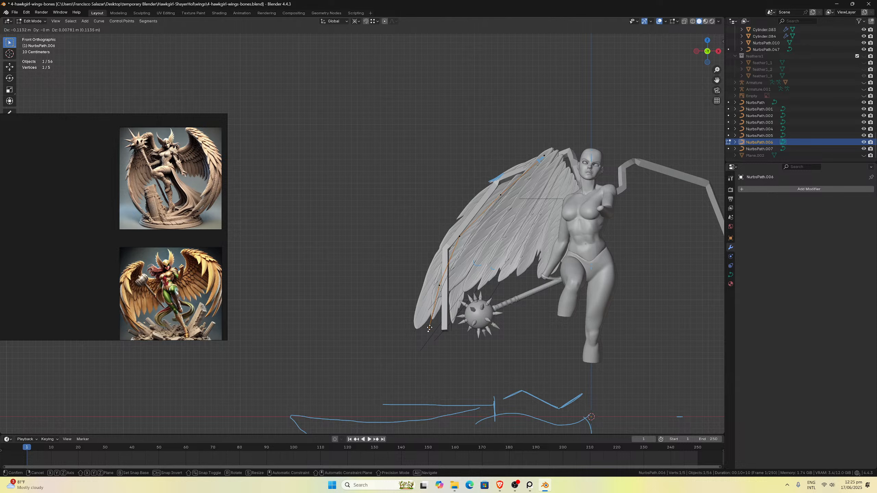
# Try bending NurbsPath.001 by moving its end point toward the vertical bone and its fourth and third points about -0.117 m and -0.113 m along X.
pyautogui.click(433, 305)
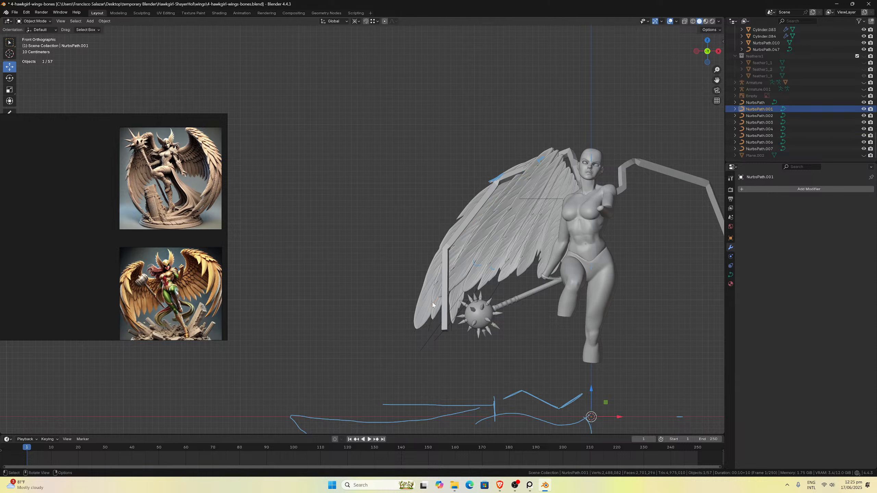
pyautogui.press('Tab')
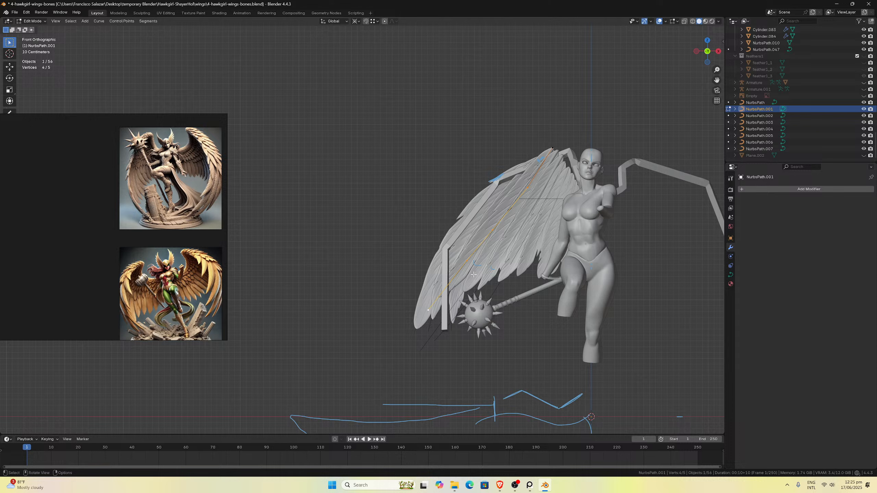
pyautogui.click(431, 308)
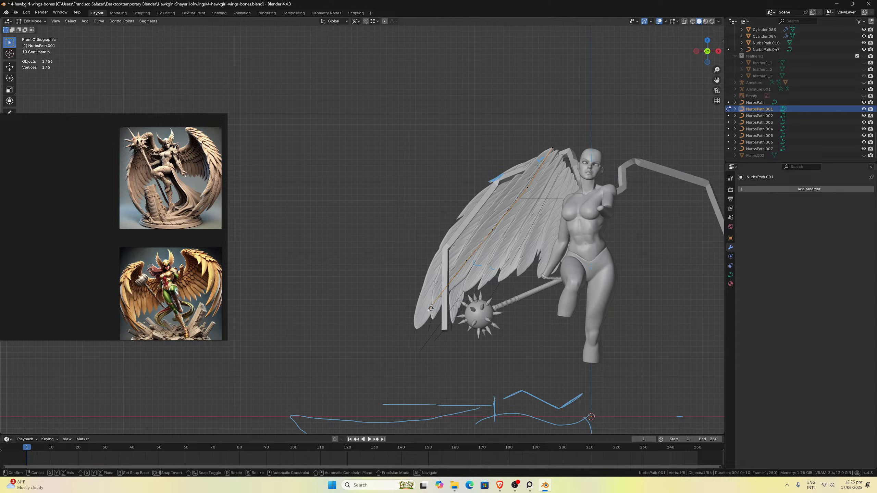
pyautogui.press('g')
pyautogui.click(470, 255)
pyautogui.press('g')
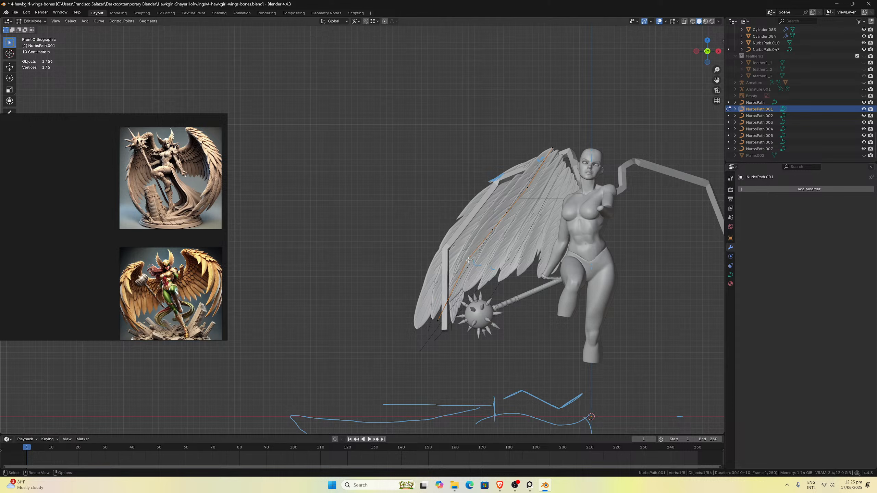
pyautogui.click(462, 257)
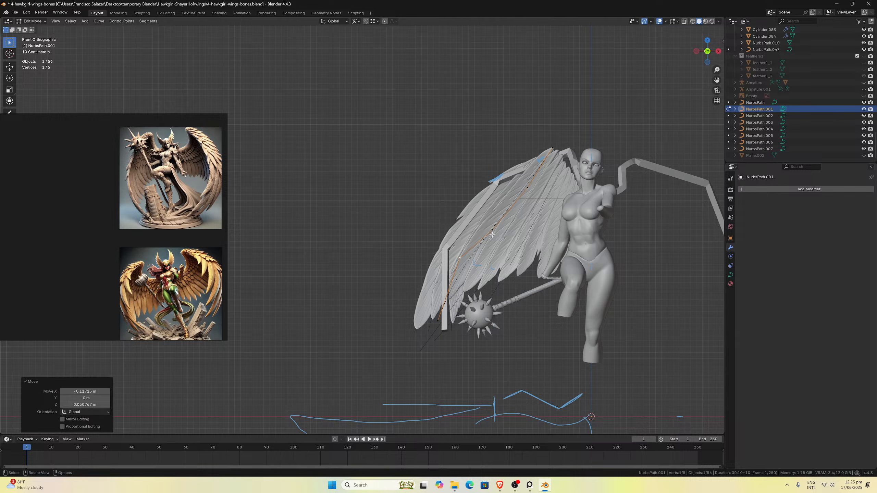
pyautogui.press('g')
pyautogui.click(487, 228)
pyautogui.moveTo(487, 228); pyautogui.dragTo(506, 255, button='middle')
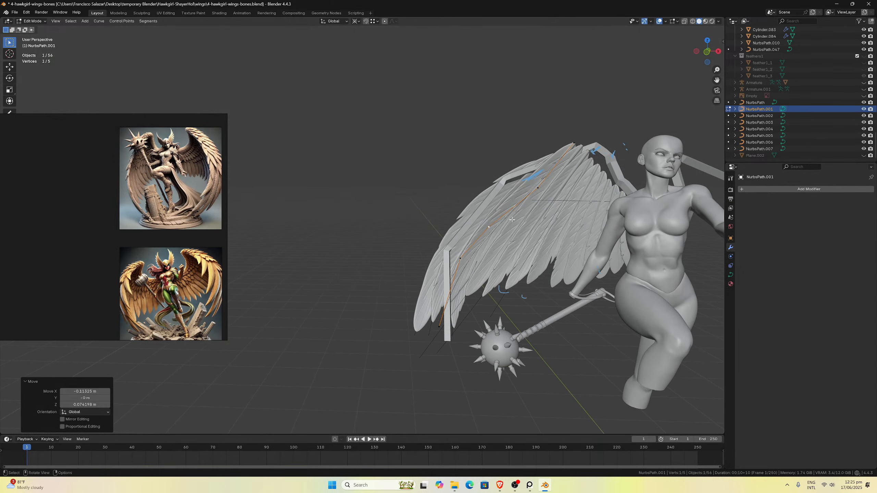
# Undo the moves of NurbsPath.001's control points and return to the front view.
pyautogui.hotkey('ctrl', 'z')
pyautogui.hotkey('ctrl', 'z')
pyautogui.hotkey('ctrl', 'z')
pyautogui.hotkey('ctrl', 'z')
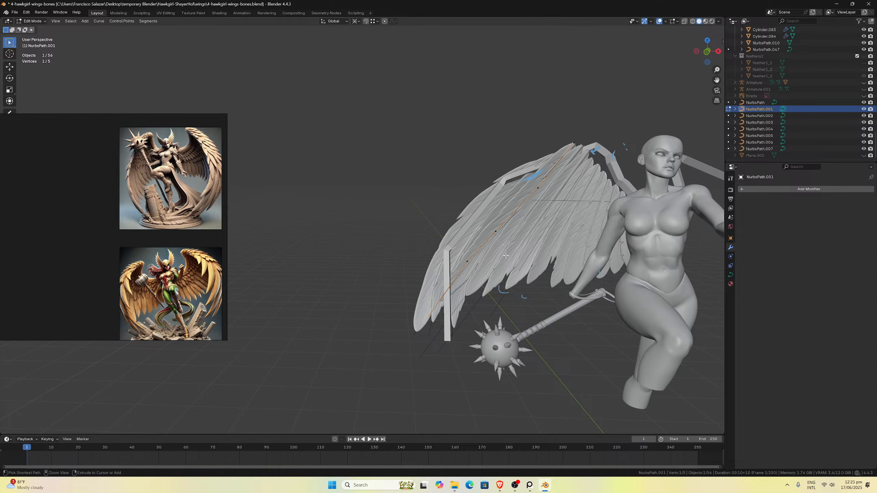
pyautogui.press('KP_1')
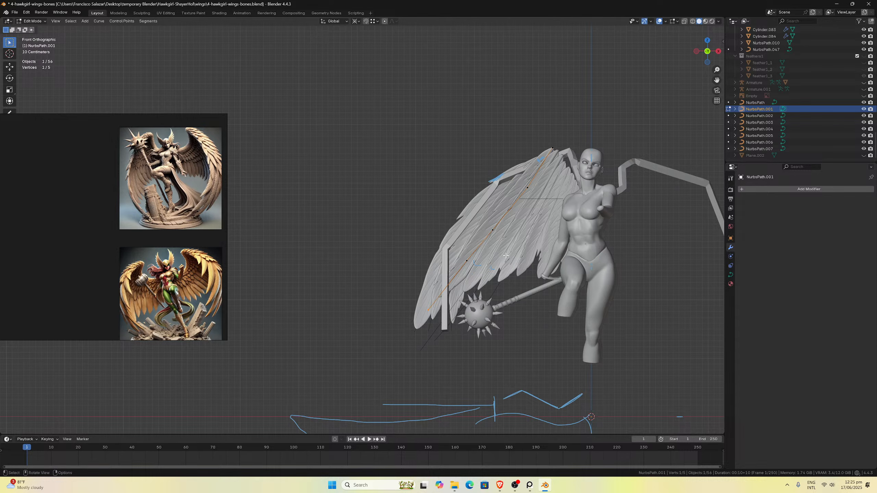
# Move NurbsPath.005's end point outward, its fourth point about -0.043 m along X, and its third point about -0.098 m along X and 0.039 m along Z.
pyautogui.press('Tab')
pyautogui.click(491, 272)
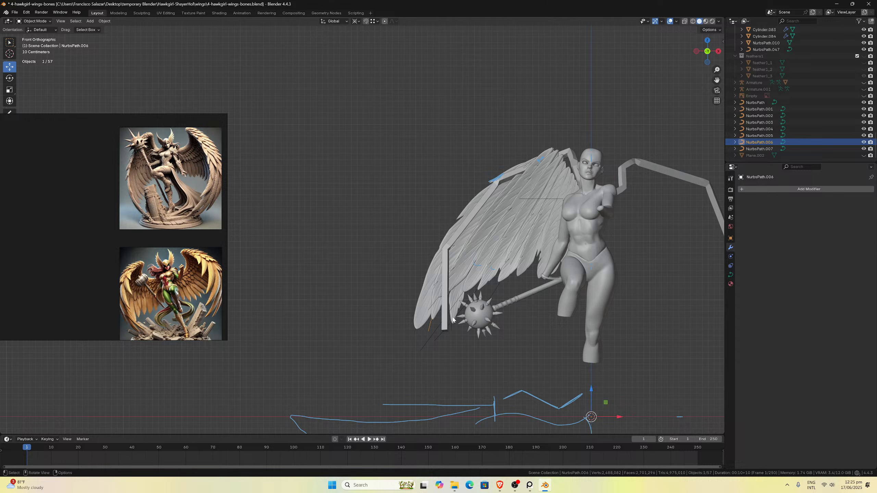
pyautogui.click(451, 328)
pyautogui.press('Tab')
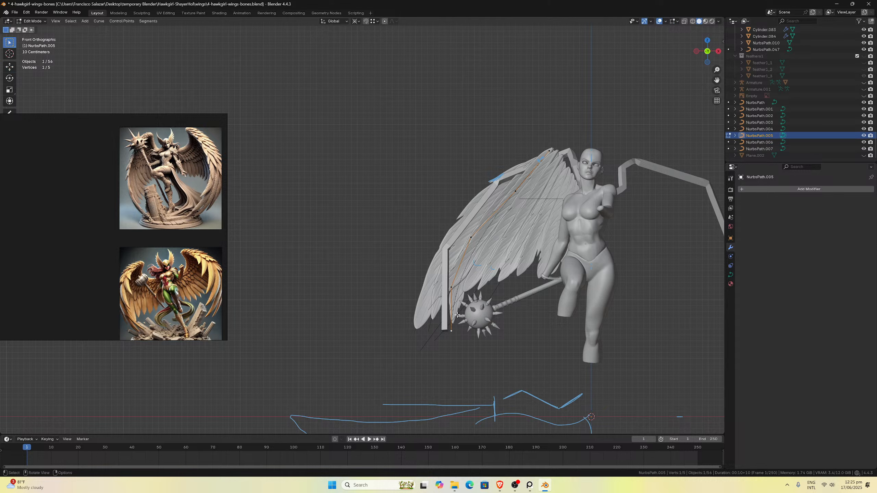
pyautogui.press('g')
pyautogui.click(450, 287)
pyautogui.press('g')
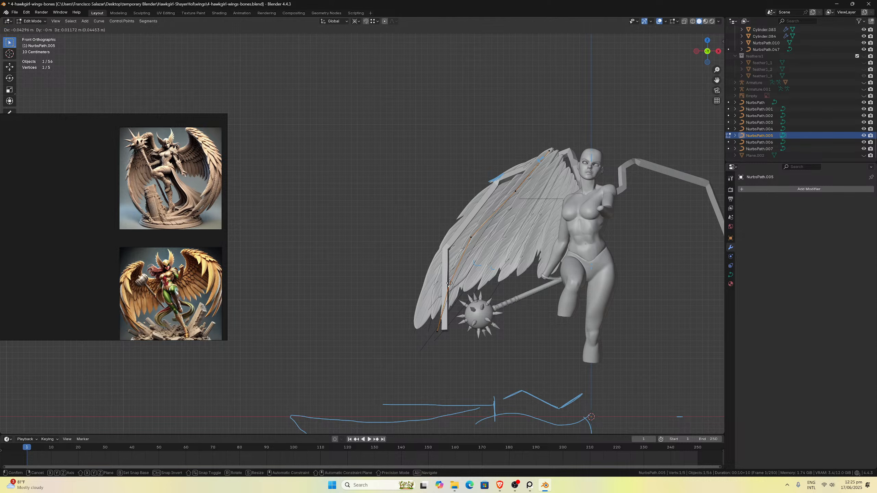
pyautogui.click(449, 284)
pyautogui.press('g')
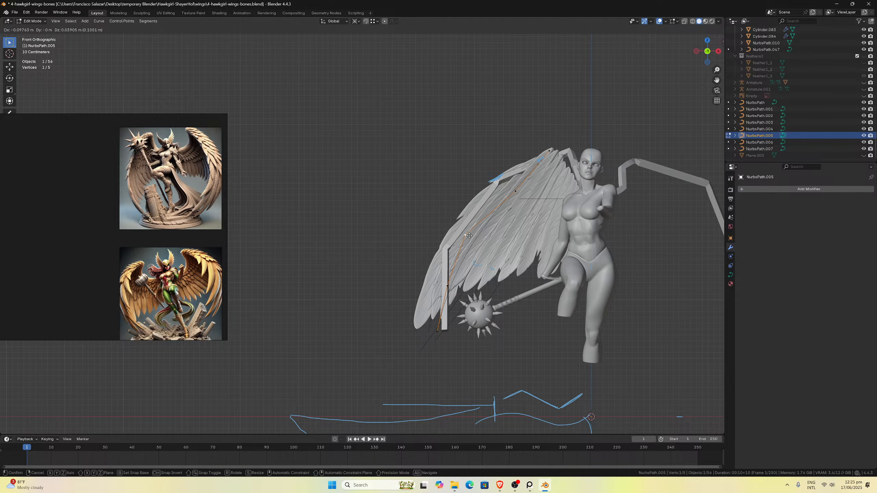
pyautogui.click(469, 236)
pyautogui.scroll(-2, 448, 302)
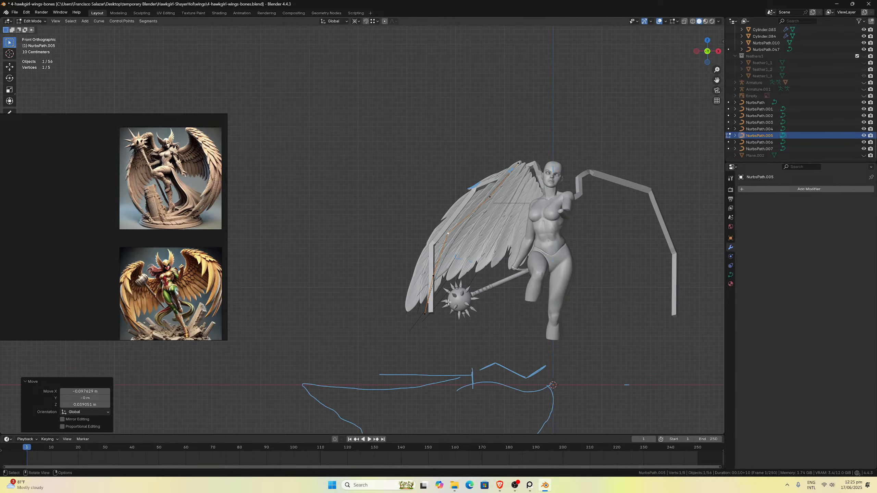
pyautogui.scroll(-2, 447, 303)
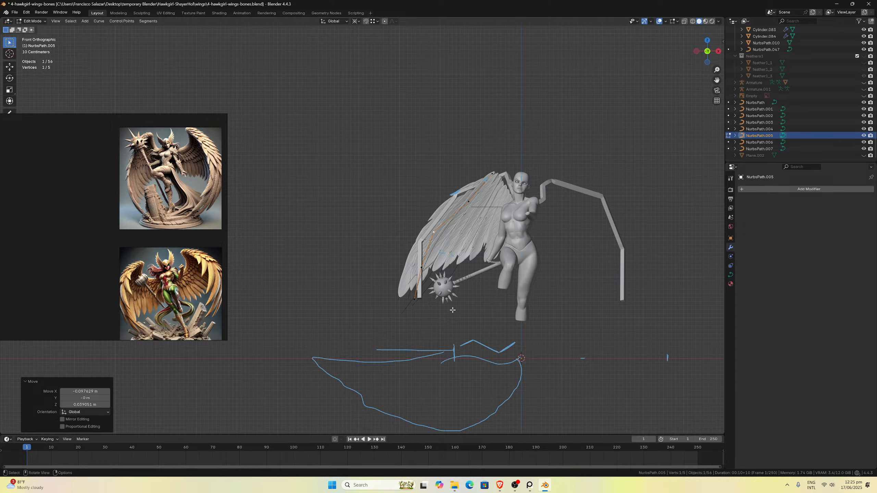
# Move NurbsPath.005's end point and fourth point along Y toward the wing bone, shifting the fourth point about -0.057 m.
pyautogui.moveTo(452, 310); pyautogui.dragTo(479, 303, button='middle')
pyautogui.press('g')
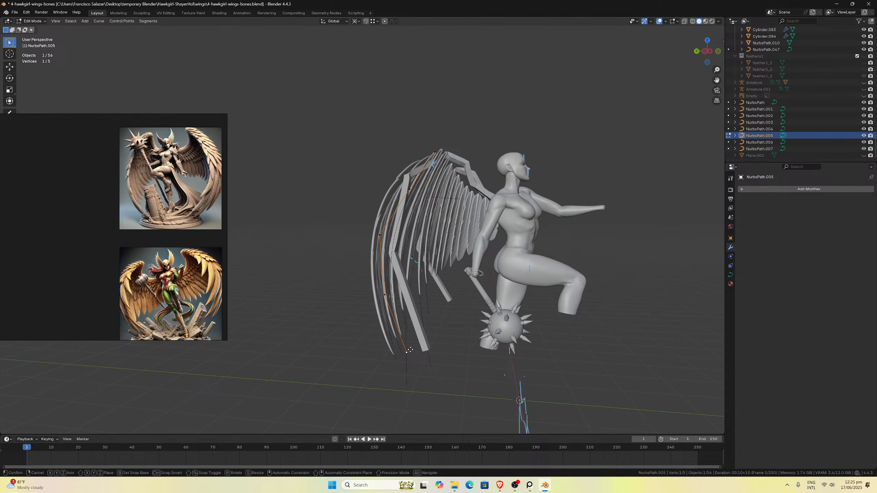
pyautogui.press('y')
pyautogui.click(414, 349)
pyautogui.click(389, 291)
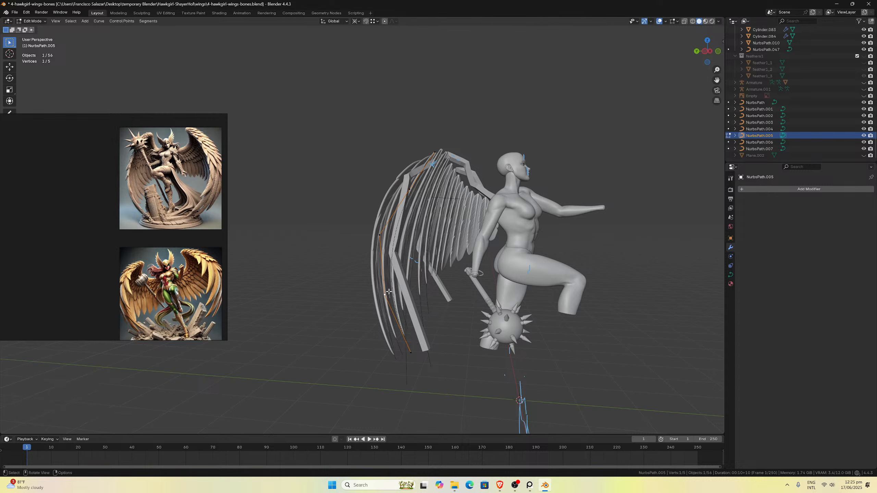
pyautogui.press('g')
pyautogui.press('y')
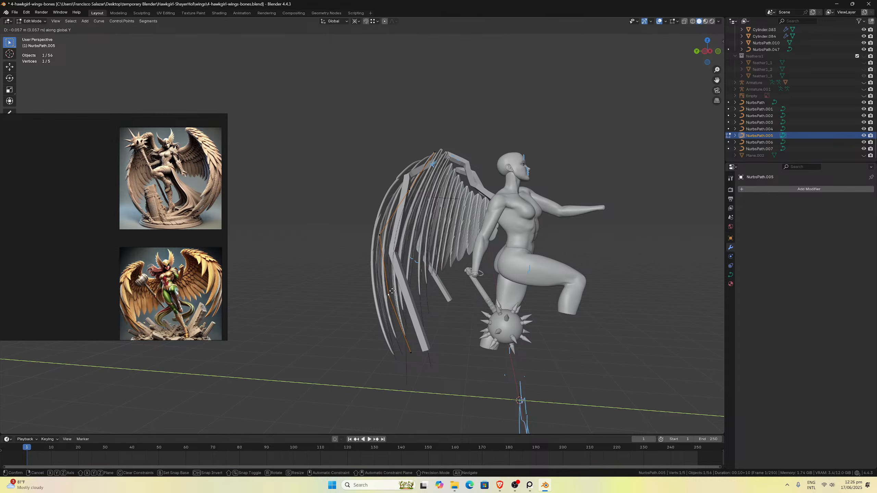
pyautogui.click(384, 261)
pyautogui.scroll(-3, 383, 261)
pyautogui.moveTo(384, 261); pyautogui.dragTo(425, 279, button='middle')
pyautogui.press('Tab')
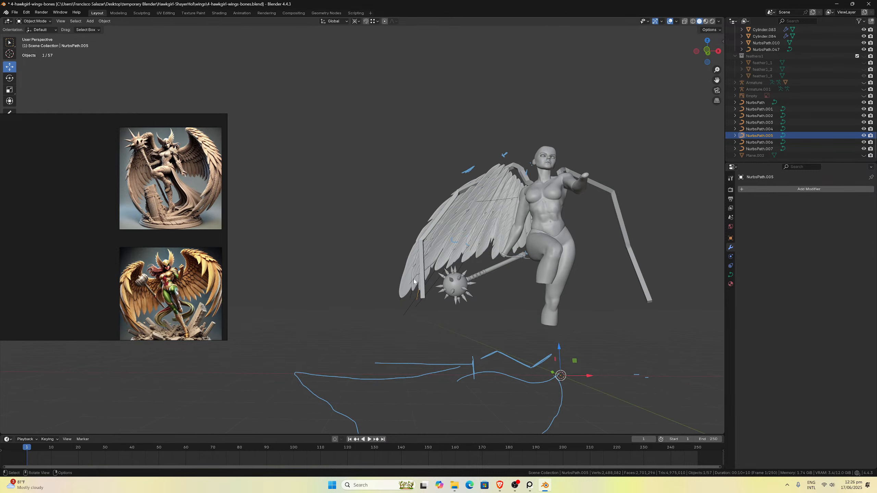
# Shorten the feather1_1.001 mesh by scaling it to about 0.96 along X in the front view.
pyautogui.click(426, 279)
pyautogui.click(428, 275)
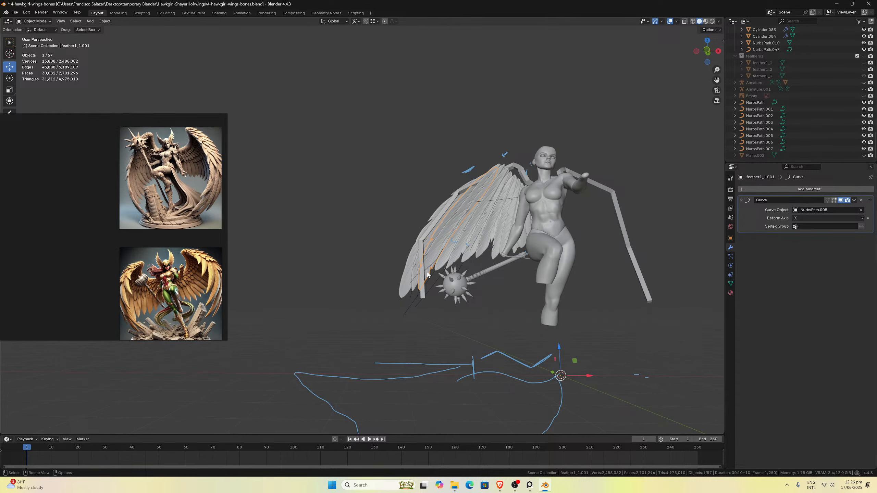
pyautogui.press('KP_7')
pyautogui.press('KP_1')
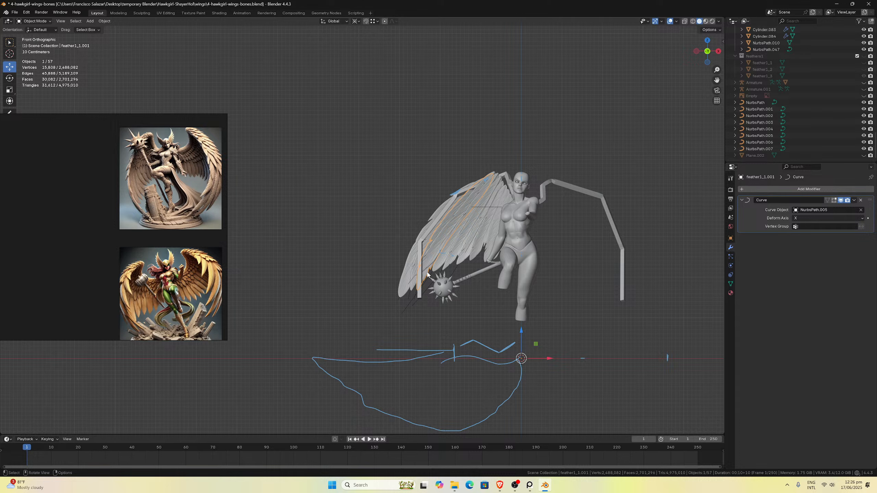
pyautogui.press('Tab')
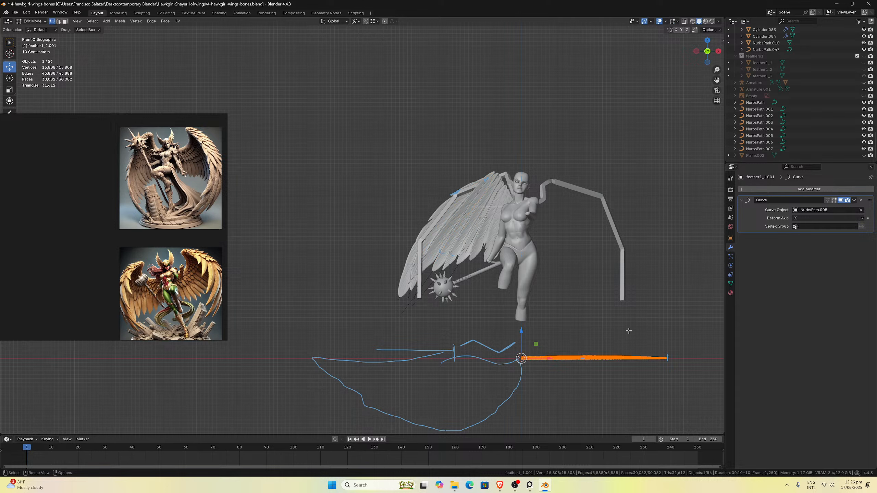
pyautogui.press('s')
pyautogui.press('x')
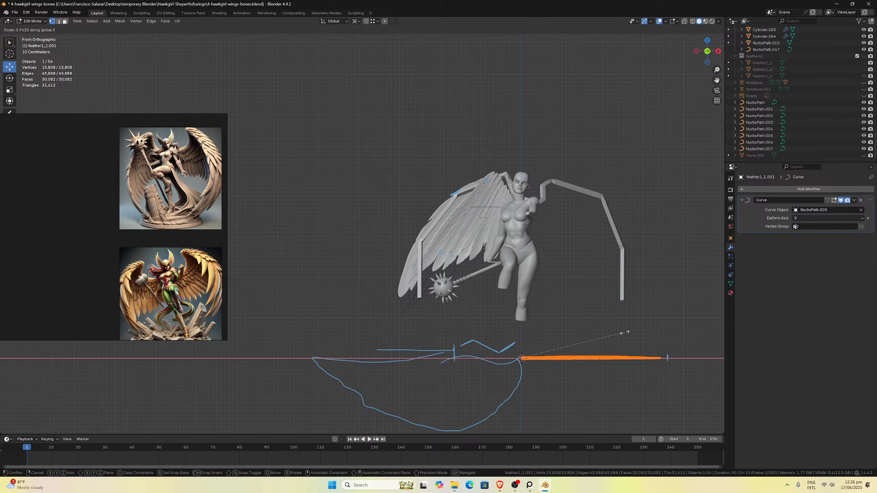
pyautogui.click(622, 333)
pyautogui.press('Tab')
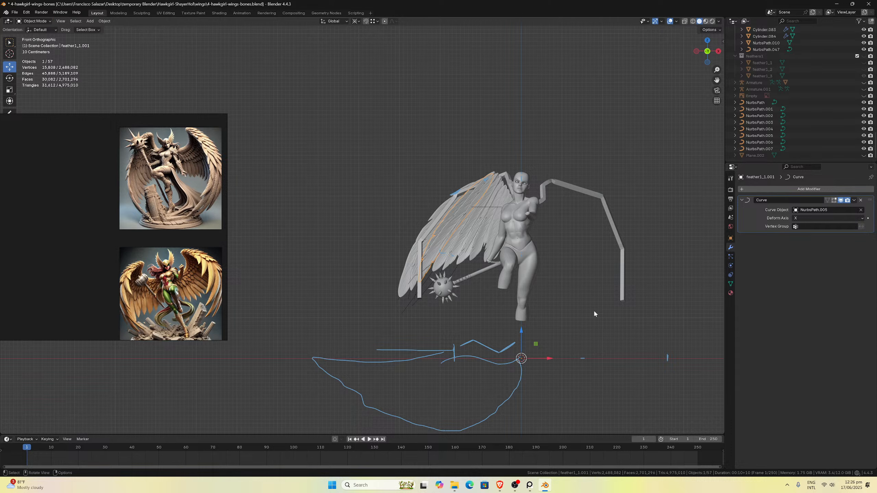
pyautogui.scroll(3, 531, 300)
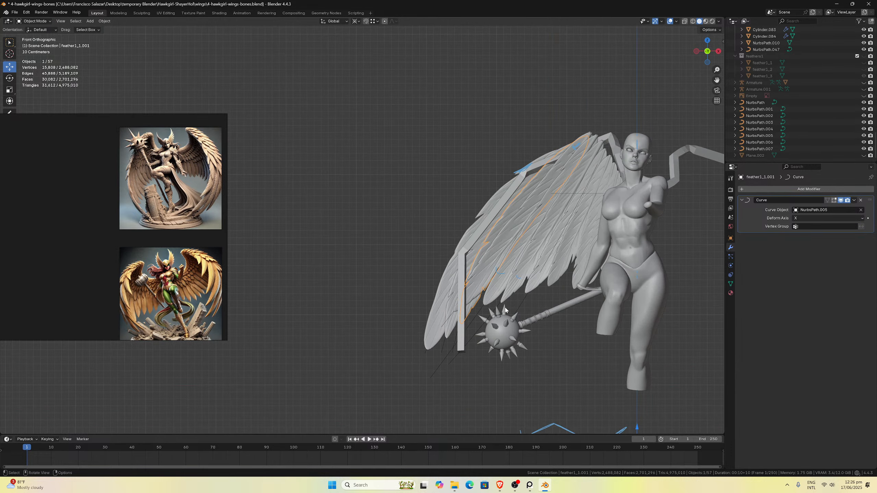
# Bend NurbsPath.001 by moving its end point about 0.348 m along X and -0.123 m along Z, and its third and second points slightly outward.
pyautogui.click(451, 318)
pyautogui.press('Tab')
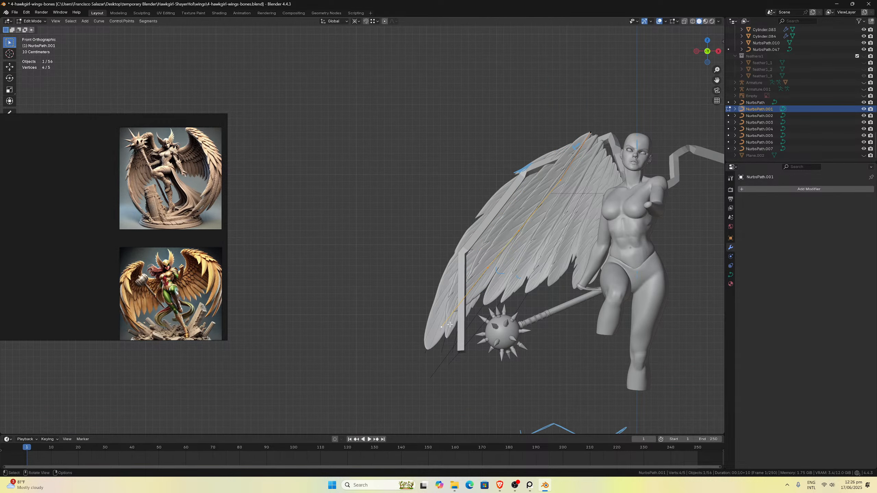
pyautogui.click(442, 326)
pyautogui.moveTo(442, 327); pyautogui.dragTo(466, 335)
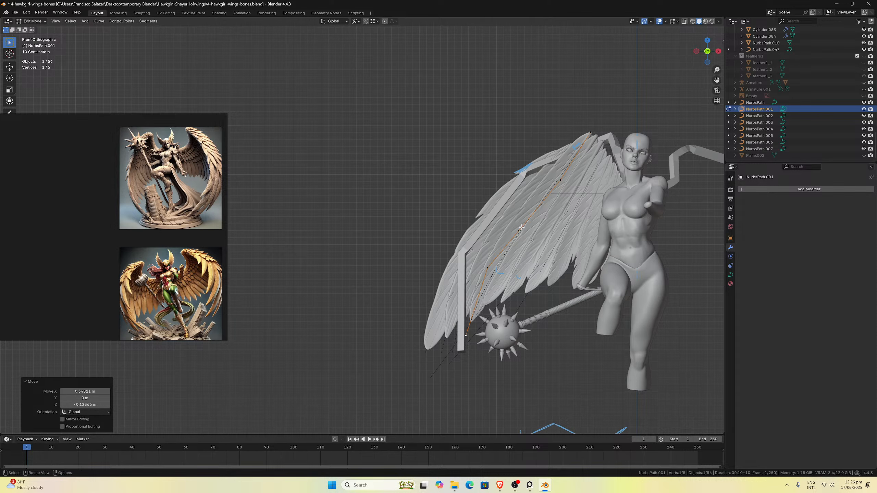
pyautogui.scroll(1, 522, 227)
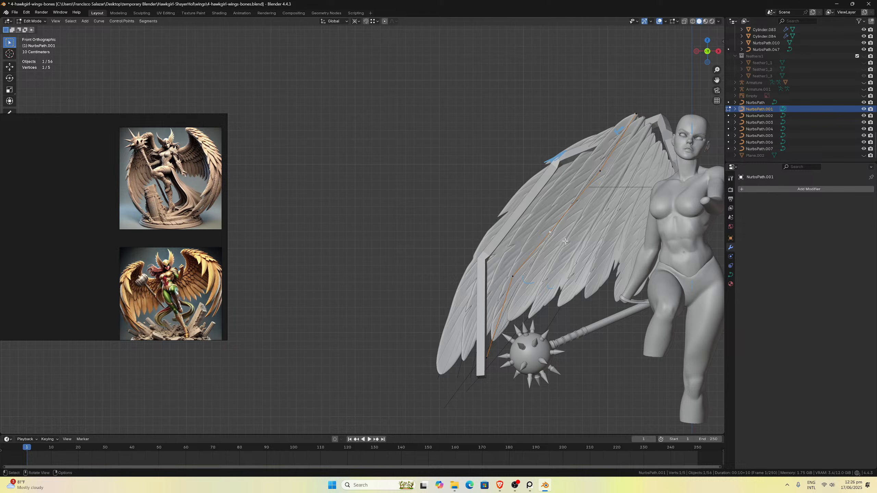
pyautogui.press('g')
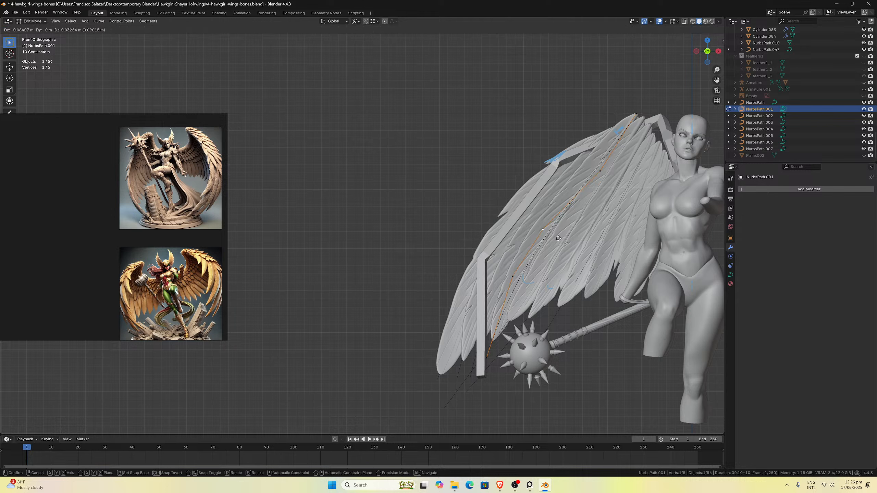
pyautogui.click(559, 238)
pyautogui.press('g')
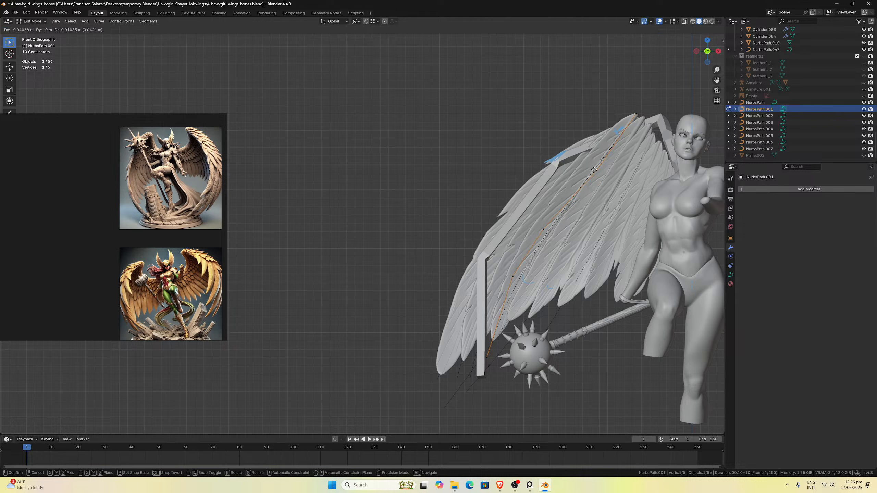
pyautogui.click(592, 168)
# Examine from the side and front how the reshaped NurbsPath.001 feather sits against the wing bones and neighbouring feathers.
pyautogui.moveTo(558, 220); pyautogui.dragTo(624, 222, button='middle')
pyautogui.click(423, 235)
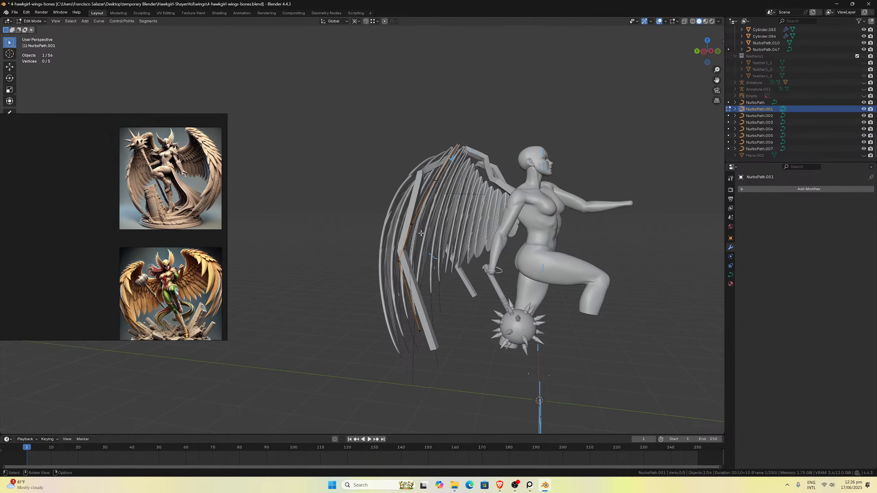
pyautogui.moveTo(419, 226); pyautogui.dragTo(404, 222, button='middle')
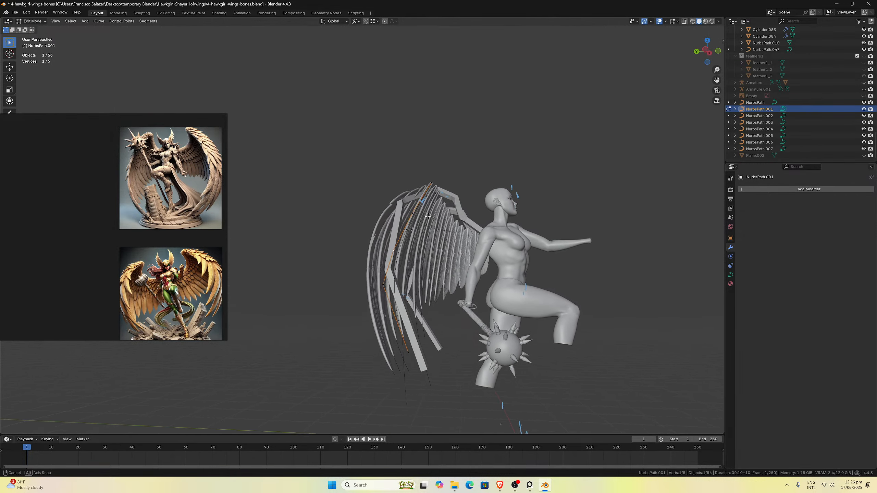
pyautogui.scroll(3, 405, 222)
pyautogui.press('Tab')
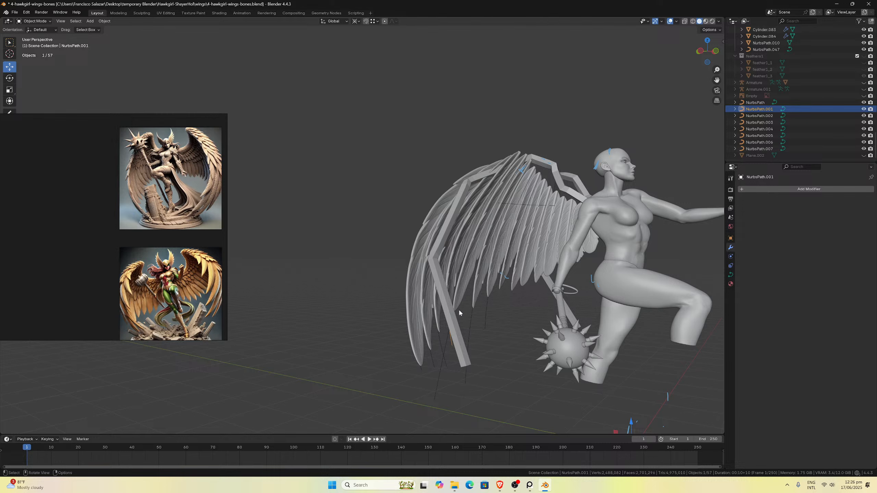
pyautogui.scroll(3, 459, 313)
pyautogui.moveTo(459, 313)
pyautogui.mouseDown(button='middle')
pyautogui.moveTo(468, 364)
pyautogui.moveTo(498, 331)
pyautogui.moveTo(461, 314)
pyautogui.mouseUp(button='middle')
pyautogui.click(486, 363)
pyautogui.scroll(-3, 485, 364)
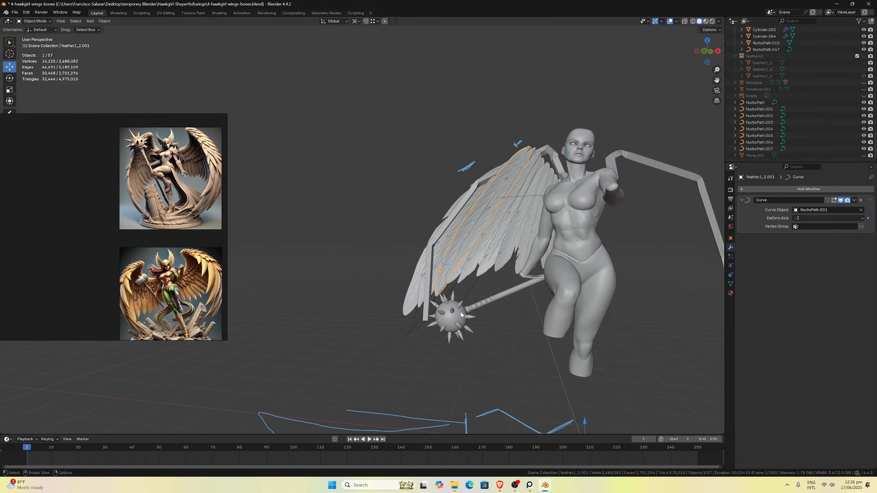
pyautogui.press('ctrl+KP_1')
pyautogui.press('ctrl+KP_3')
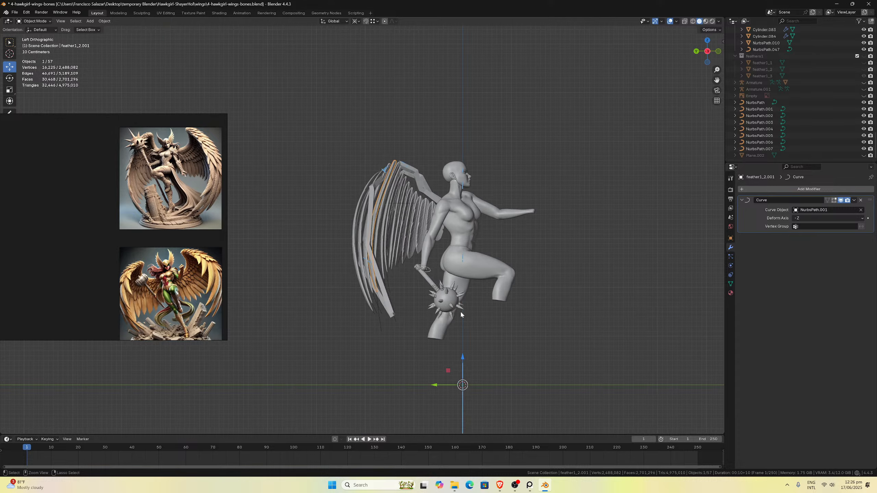
pyautogui.press('KP_1')
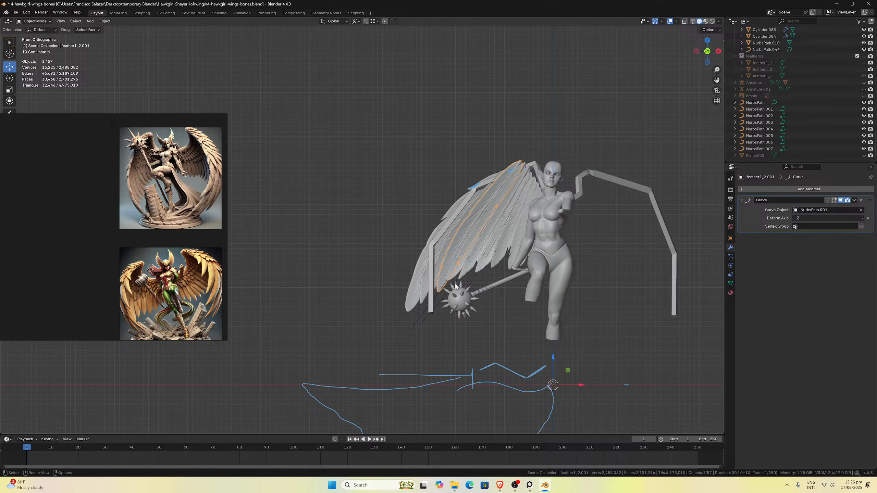
# Shorten the feather1_2.001 mesh by scaling it to about 0.98 along Z.
pyautogui.click(439, 263)
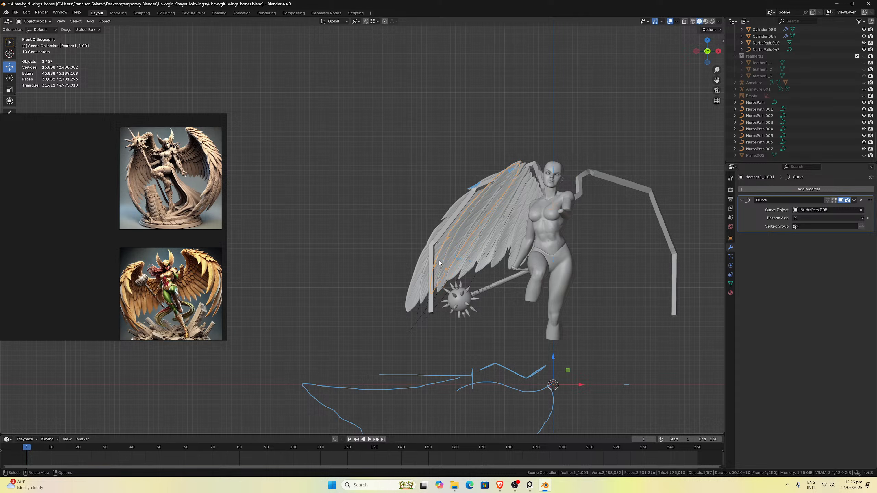
pyautogui.click(441, 292)
pyautogui.scroll(-2, 524, 331)
pyautogui.press('Tab')
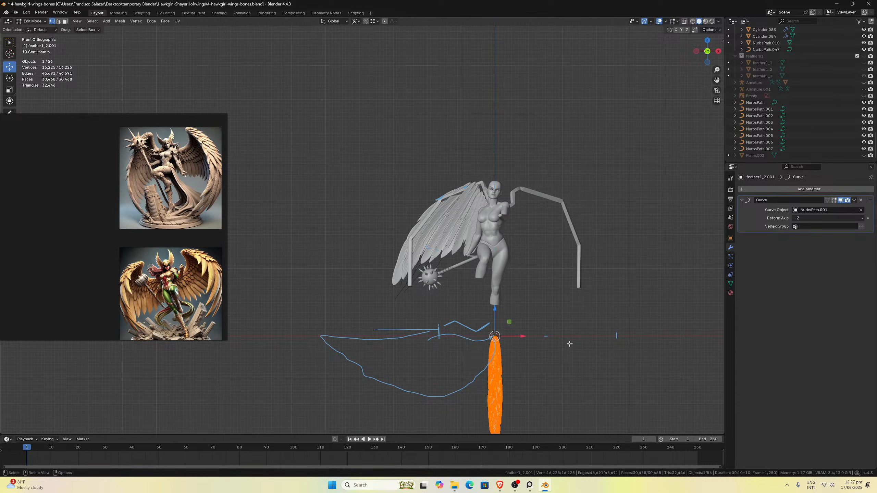
pyautogui.scroll(-1, 555, 356)
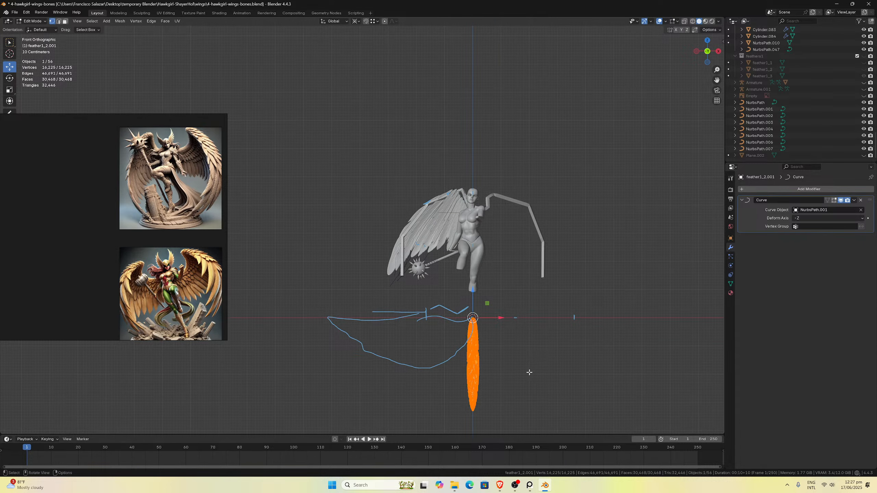
pyautogui.press('s')
pyautogui.press('z')
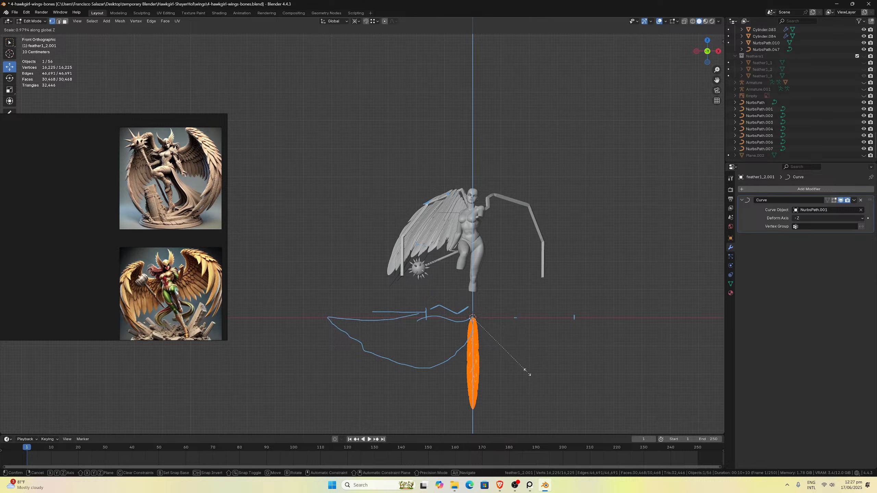
pyautogui.click(524, 371)
pyautogui.press('Tab')
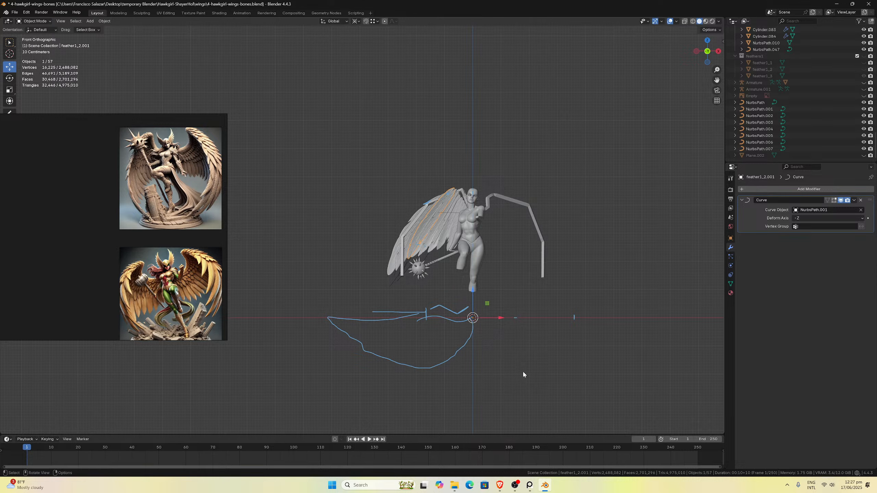
# Lengthen the feather1_2.001 mesh slightly by scaling it along Z in the front view.
pyautogui.scroll(3, 524, 374)
pyautogui.scroll(1, 459, 274)
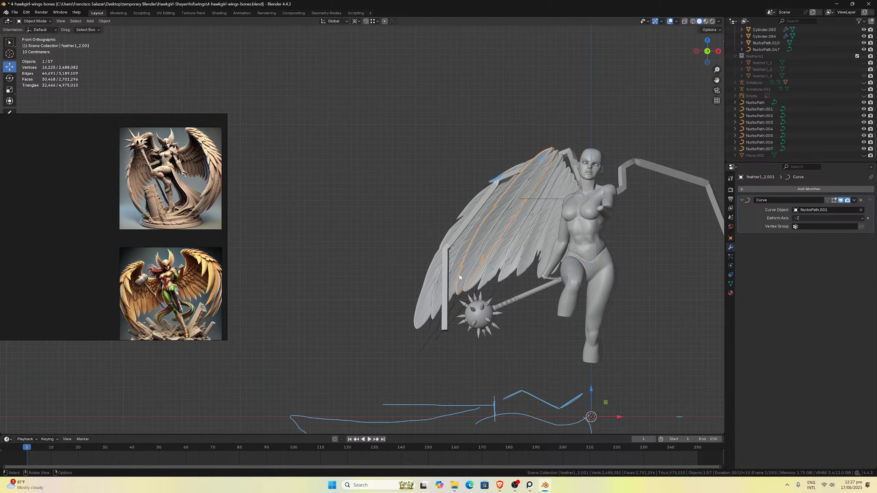
pyautogui.scroll(-2, 458, 294)
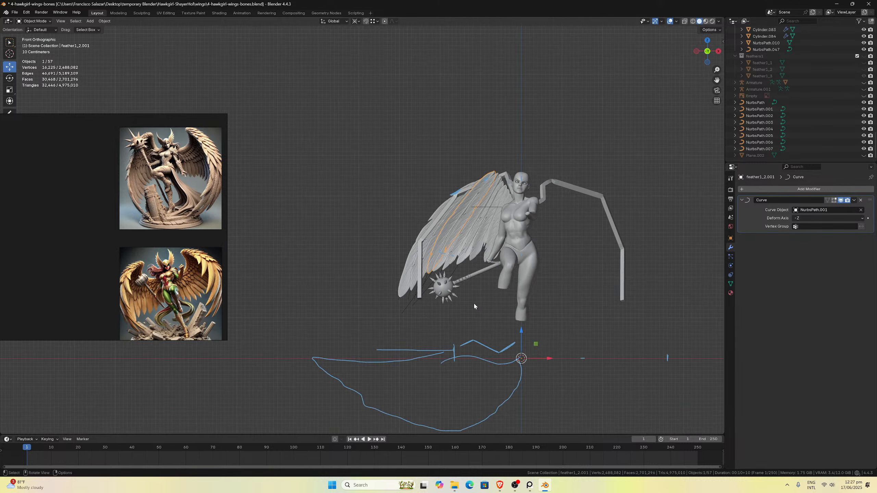
pyautogui.press('Tab')
pyautogui.scroll(-2, 564, 363)
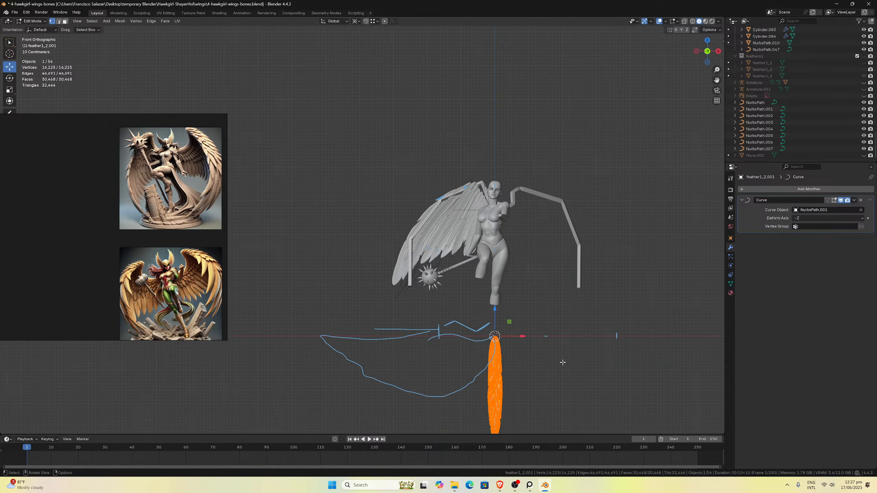
pyautogui.press('s')
pyautogui.press('z')
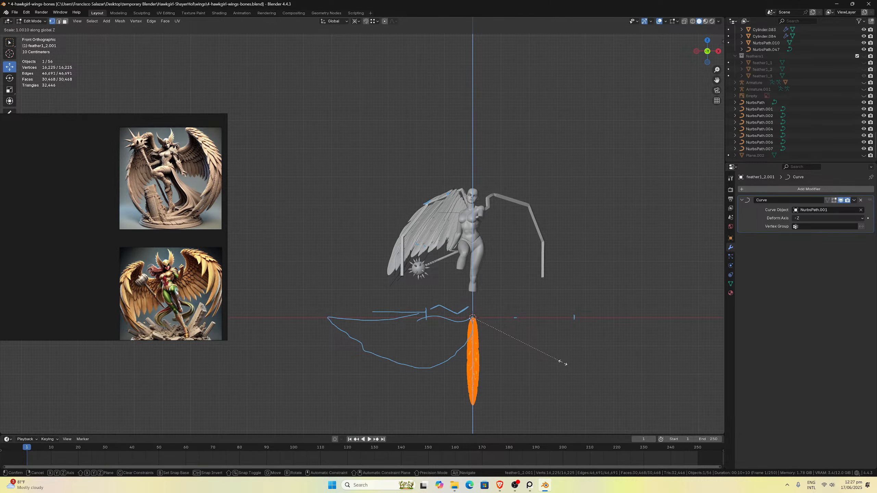
pyautogui.click(564, 362)
pyautogui.press('Tab')
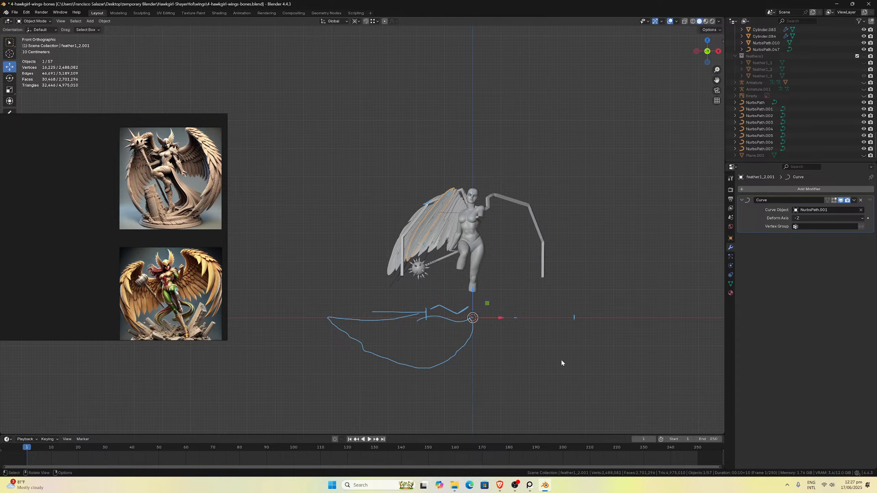
# Bend NurbsPath.004 by moving its end point about 0.422 m along X and -0.187 m along Z, and its fourth point about 0.172 m along X.
pyautogui.scroll(3, 539, 329)
pyautogui.scroll(1, 517, 295)
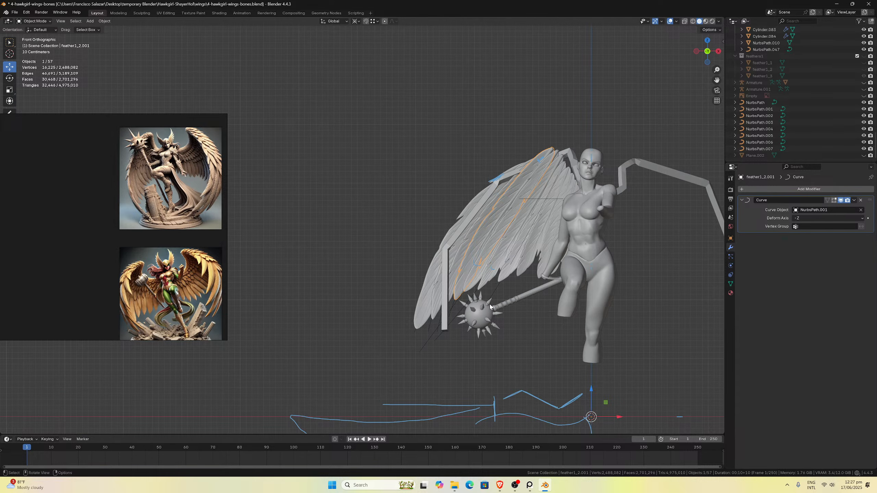
pyautogui.click(465, 297)
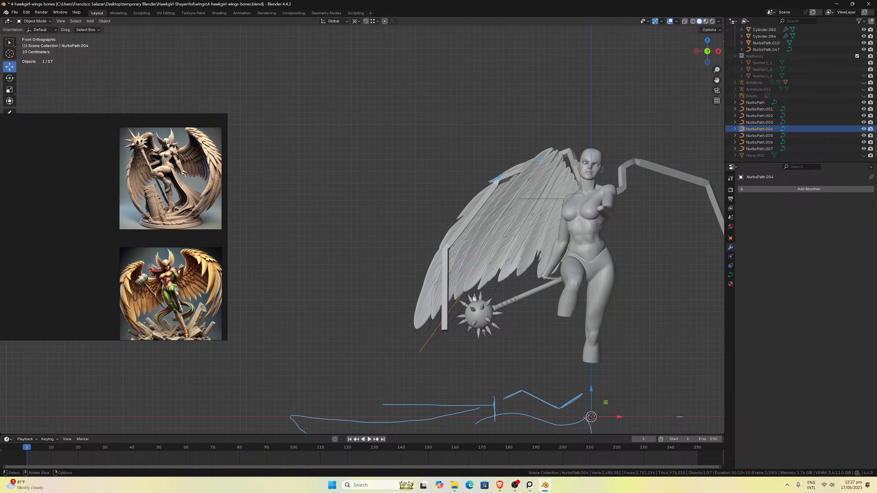
pyautogui.press('Tab')
pyautogui.press('g')
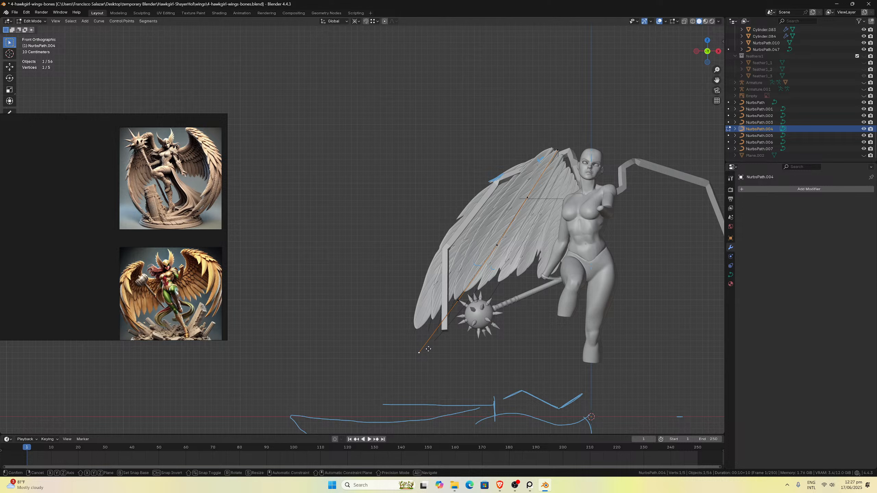
pyautogui.click(453, 361)
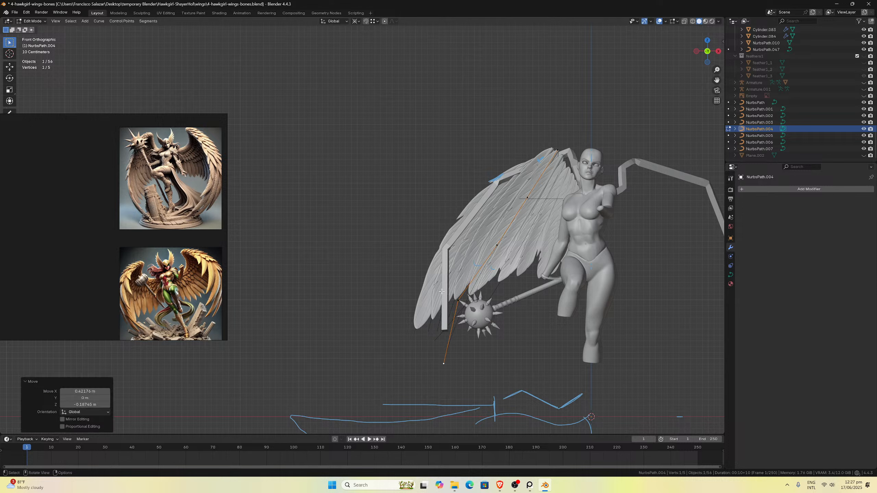
pyautogui.click(457, 298)
pyautogui.press('g')
# Move NurbsPath.004's third point about -0.285 m along X and 0.117 m along Z, and its end point about 0.38 m along X.
pyautogui.click(499, 246)
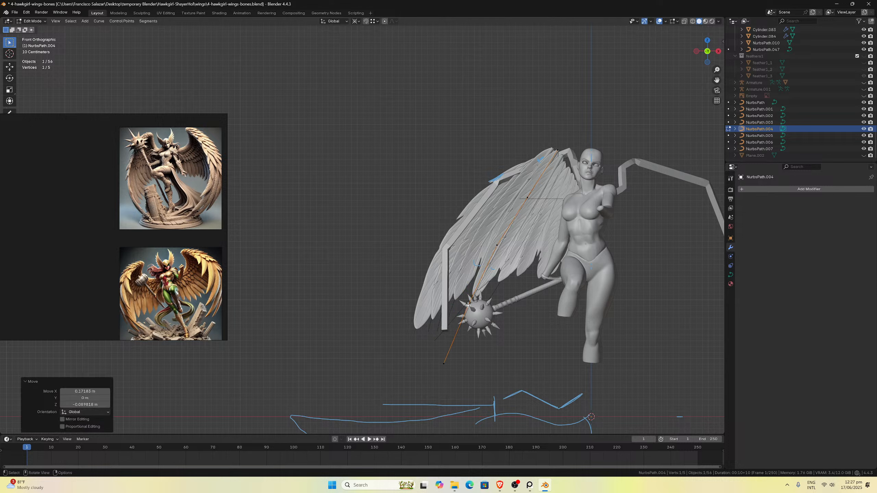
pyautogui.press('g')
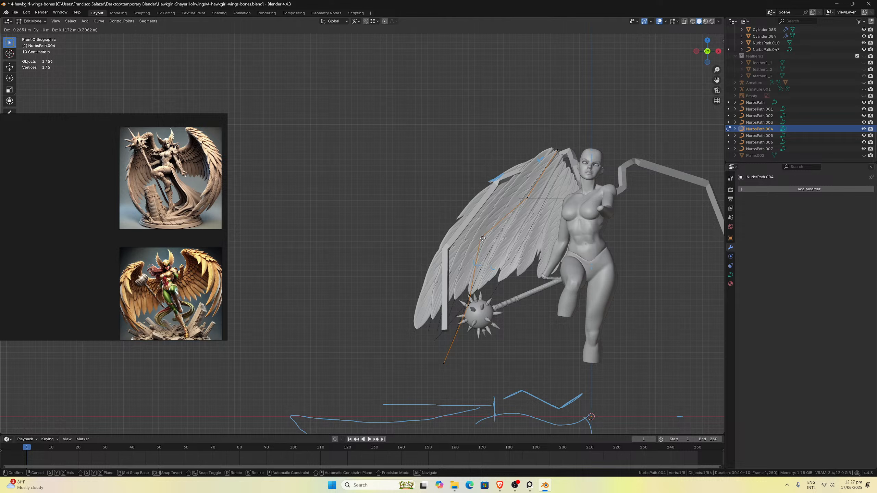
pyautogui.click(482, 238)
pyautogui.click(444, 363)
pyautogui.press('g')
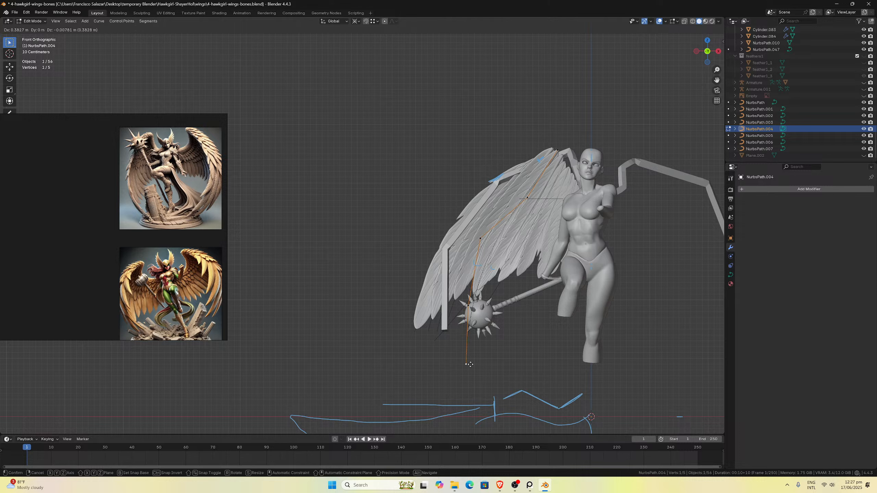
pyautogui.click(473, 366)
# Move NurbsPath.004's fourth point about -0.195 m along X and 0.117 m along Z, and its end point about -0.133 m along X.
pyautogui.click(469, 304)
pyautogui.press('g')
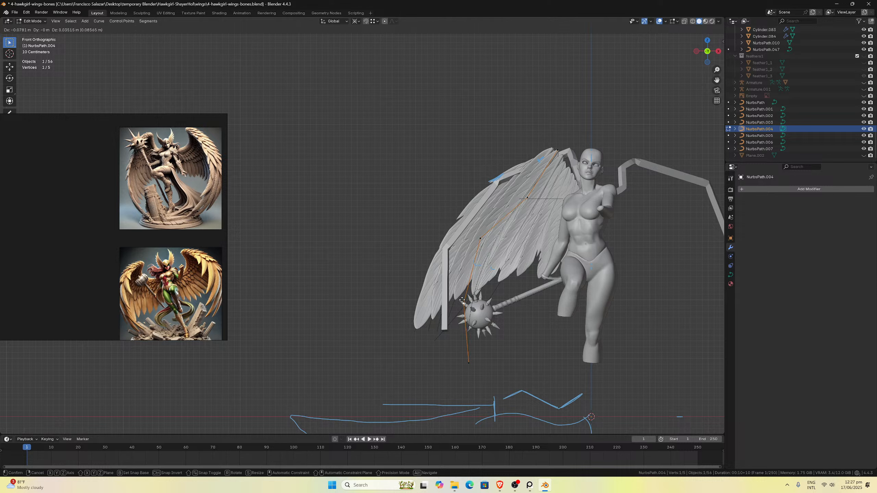
pyautogui.click(457, 296)
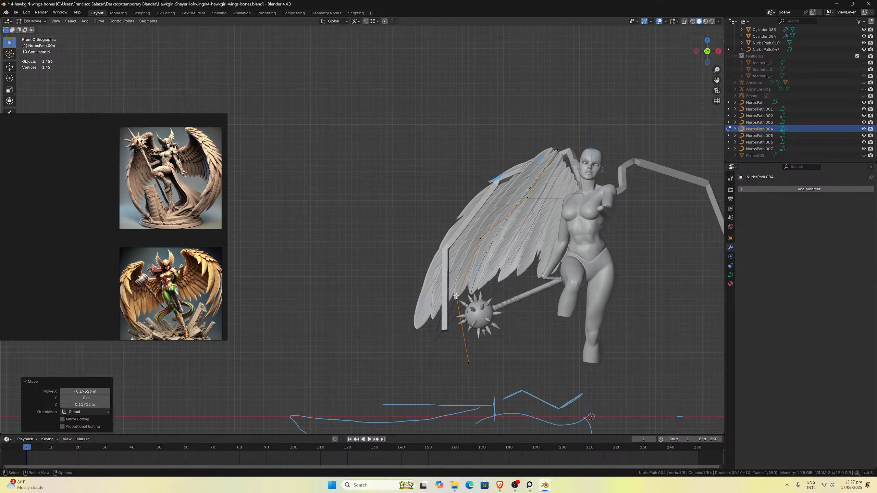
pyautogui.click(468, 362)
pyautogui.press('g')
pyautogui.click(462, 359)
pyautogui.scroll(1, 530, 229)
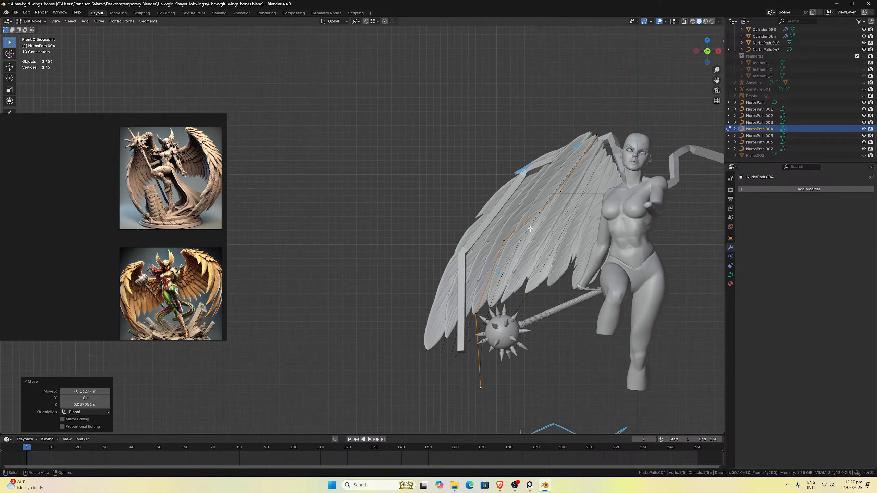
# Shift NurbsPath.004's second point slightly outward along X, and move its third point about 0.094 m along X and -0.055 m along Z.
pyautogui.click(561, 190)
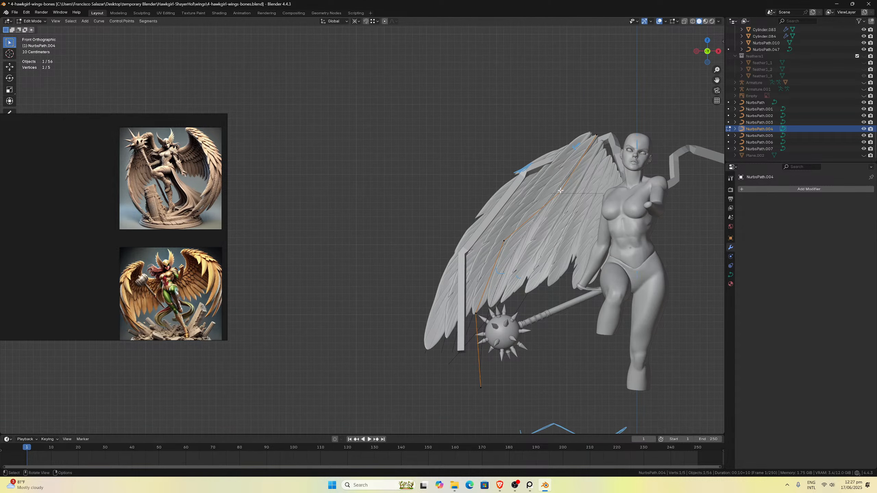
pyautogui.scroll(-1, 560, 191)
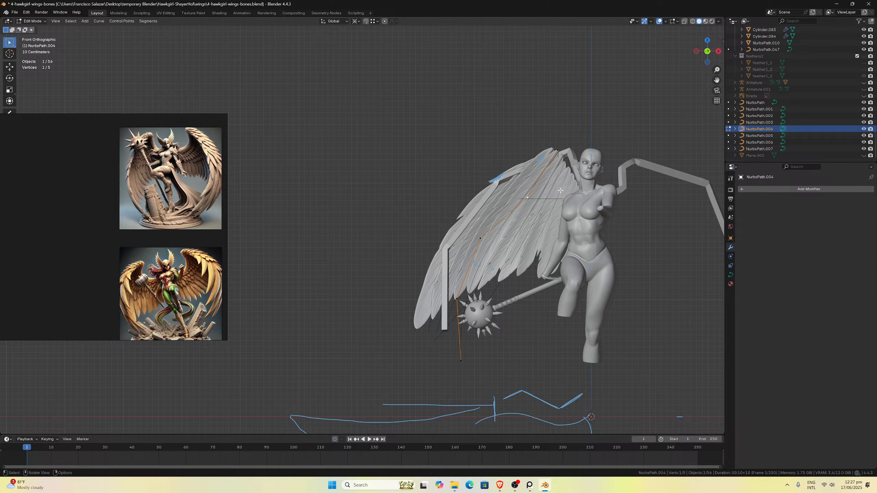
pyautogui.press('g')
pyautogui.press('x')
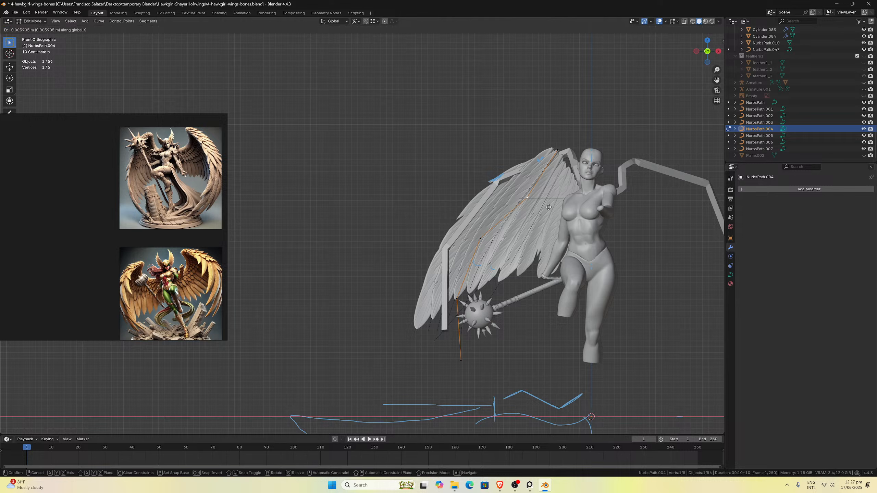
pyautogui.click(541, 204)
pyautogui.click(486, 238)
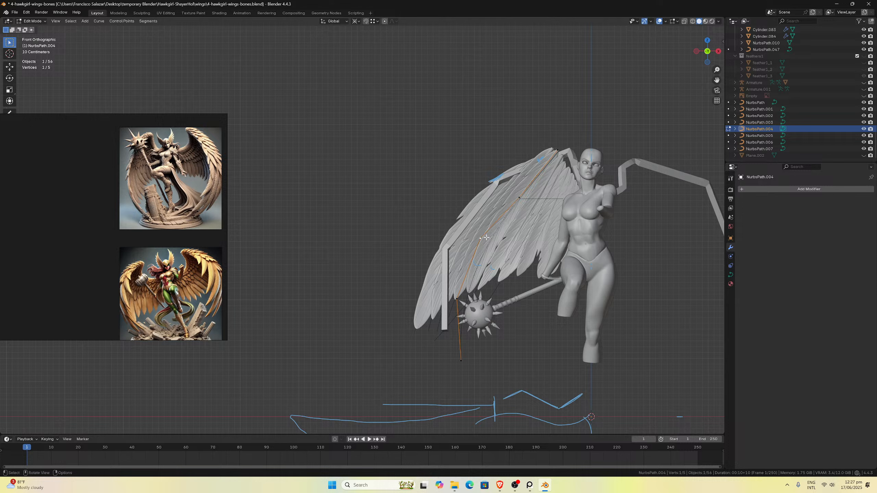
pyautogui.press('g')
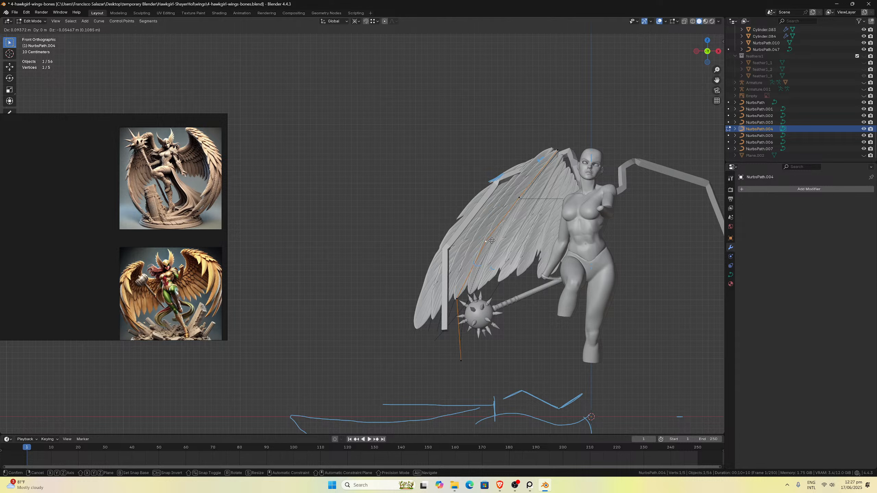
pyautogui.click(492, 241)
# Move NurbsPath.004's end point outward about -0.195 m along X and finish editing the curve.
pyautogui.click(463, 358)
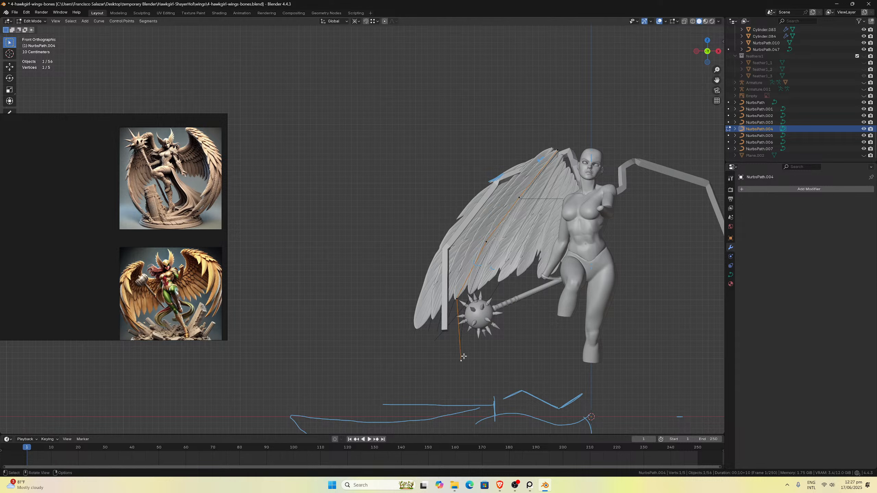
pyautogui.press('g')
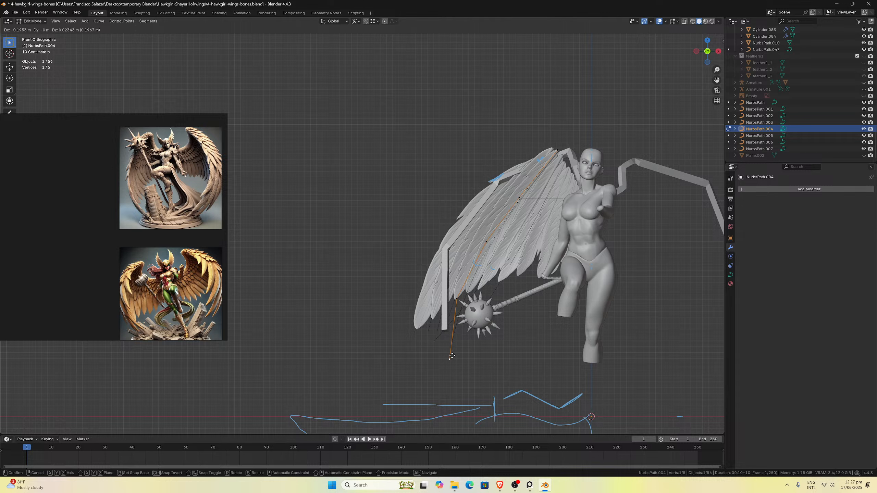
pyautogui.click(453, 353)
pyautogui.press('Tab')
# Shorten the feather0 mesh by scaling it to about 0.93 along X in the front view.
pyautogui.click(484, 293)
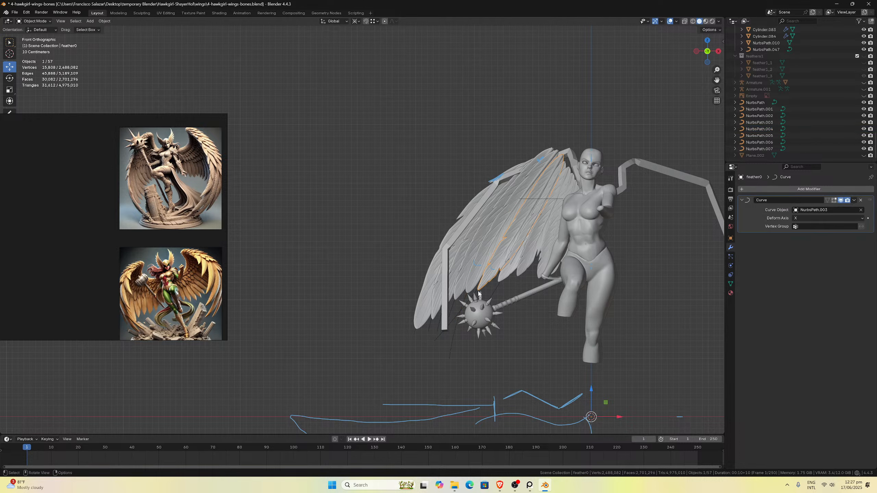
pyautogui.click(480, 294)
pyautogui.scroll(-1, 480, 295)
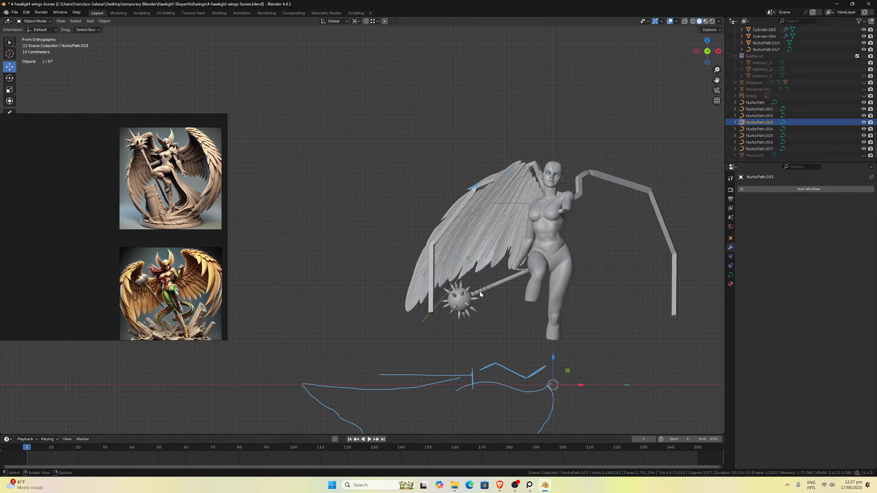
pyautogui.scroll(1, 480, 294)
pyautogui.click(482, 287)
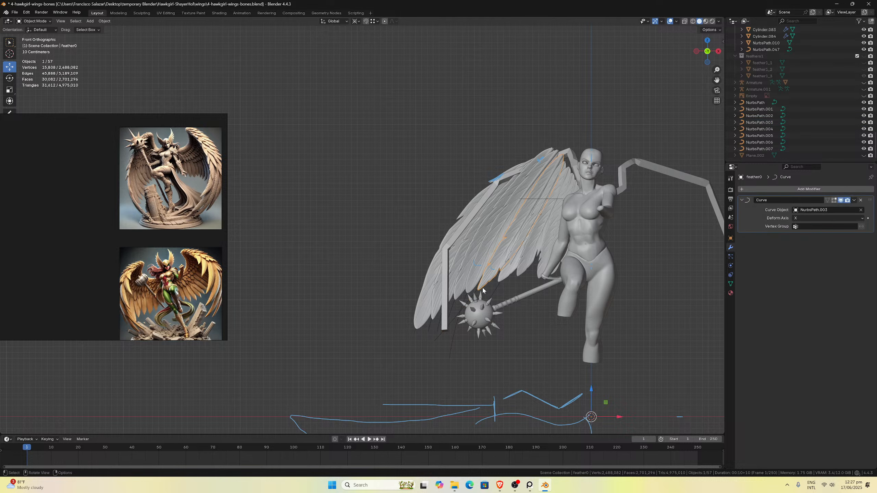
pyautogui.scroll(-3, 483, 287)
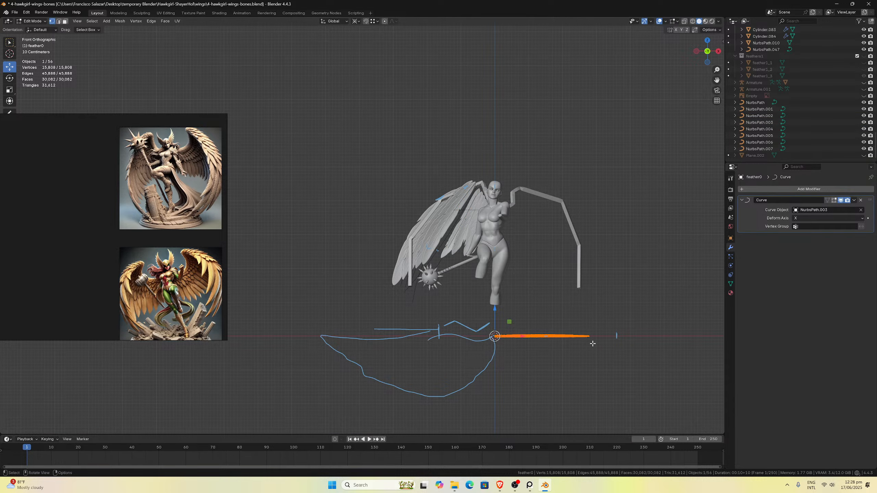
pyautogui.press('s')
pyautogui.press('x')
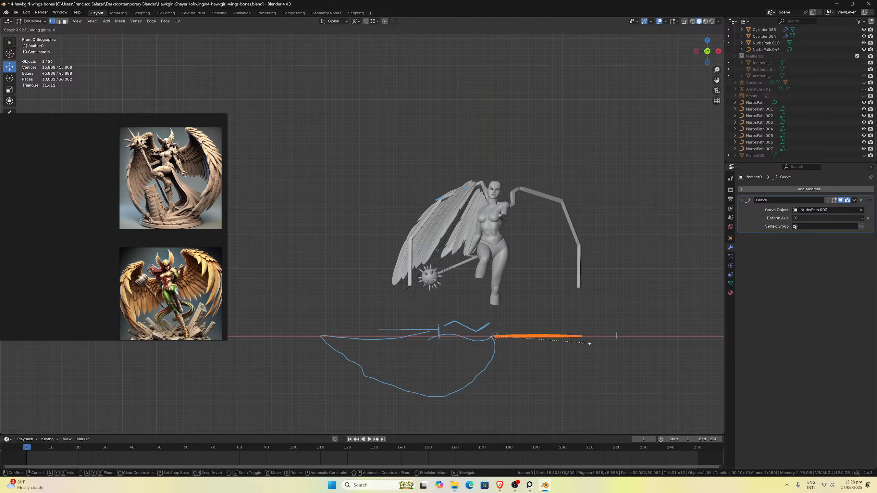
pyautogui.click(585, 344)
pyautogui.press('Tab')
pyautogui.scroll(2, 551, 296)
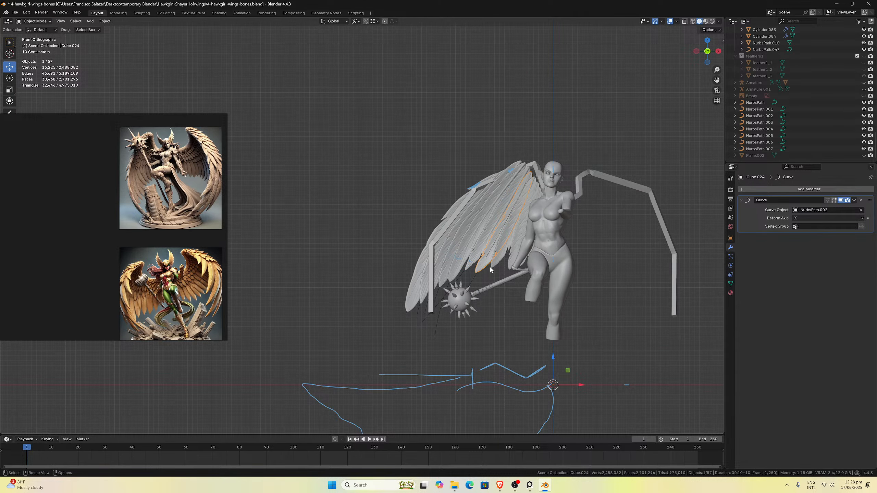
# Lengthen the feather0 mesh slightly by scaling it to about 1.02 along X.
pyautogui.press('Tab')
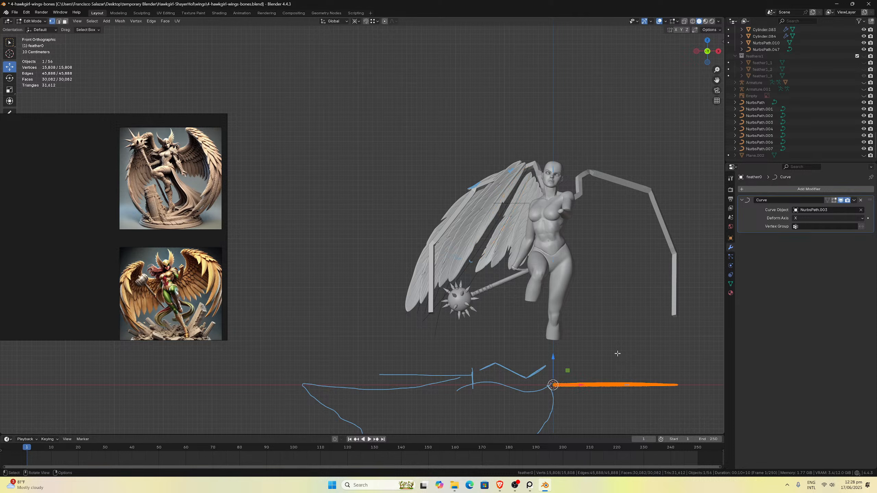
pyautogui.press('s')
pyautogui.press('x')
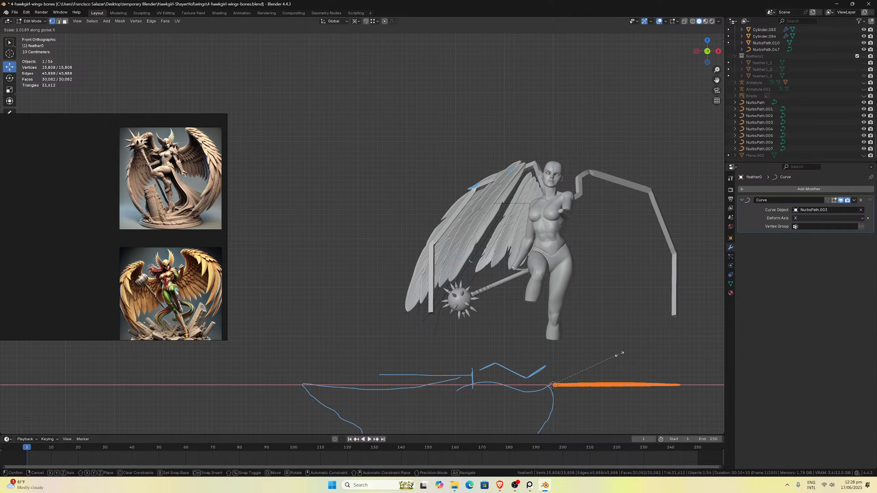
pyautogui.click(621, 355)
pyautogui.press('Tab')
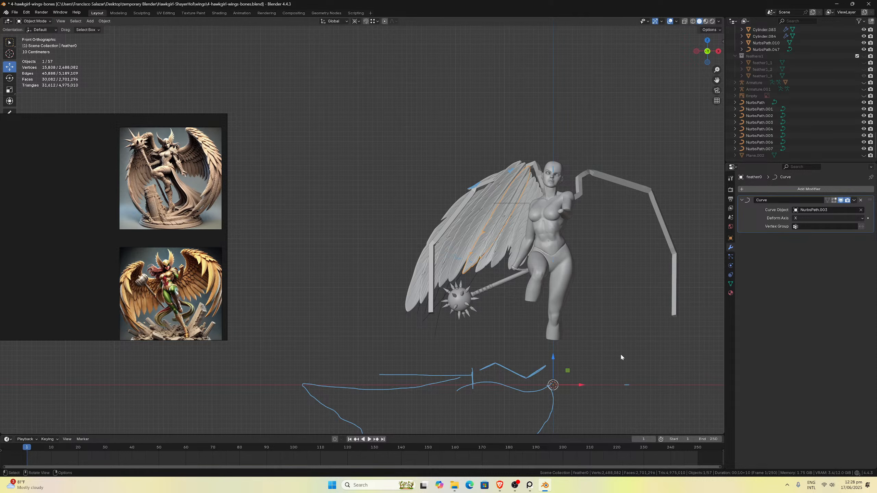
# Shorten the Cube.024 feather mesh slightly by scaling it to about 0.98 along X.
pyautogui.click(512, 275)
pyautogui.scroll(-2, 509, 275)
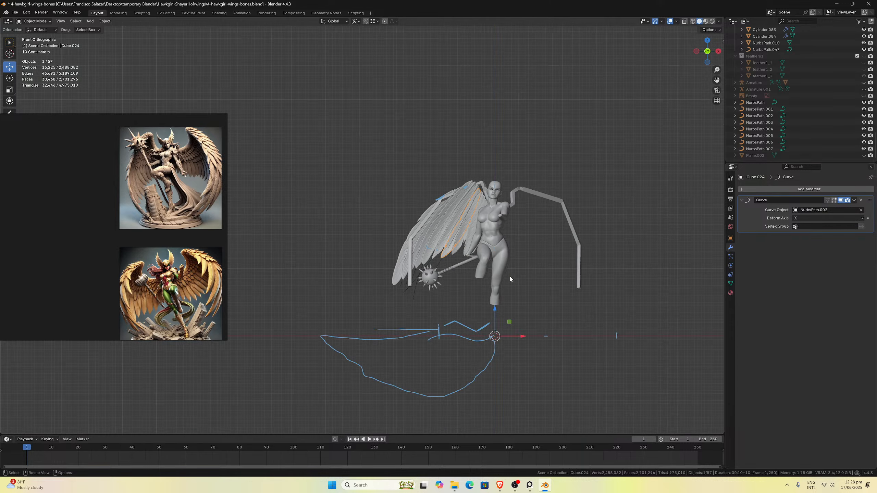
pyautogui.press('Tab')
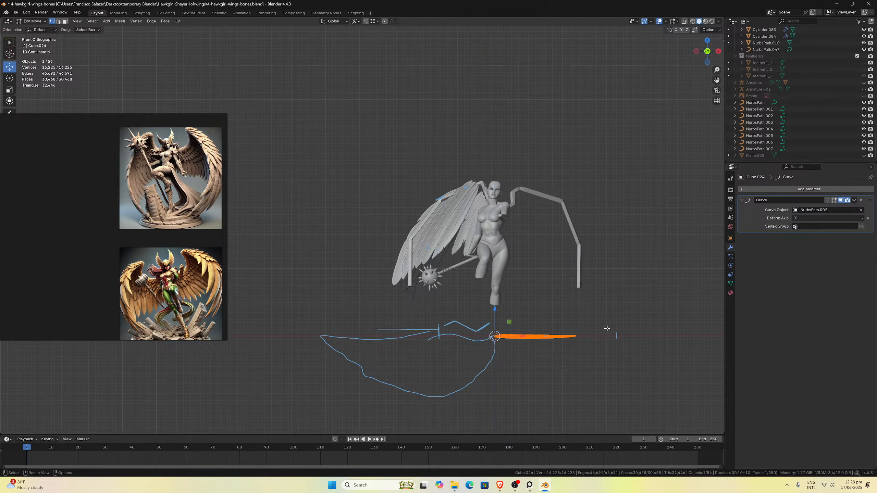
pyautogui.press('s')
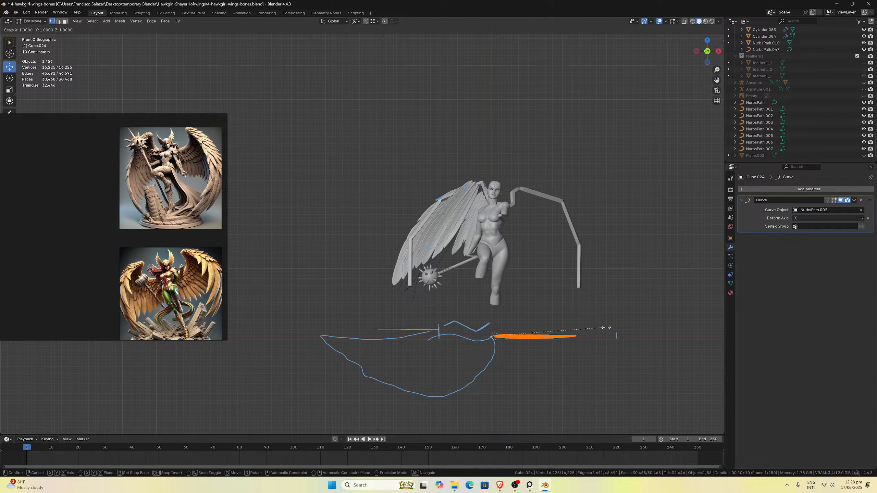
pyautogui.press('x')
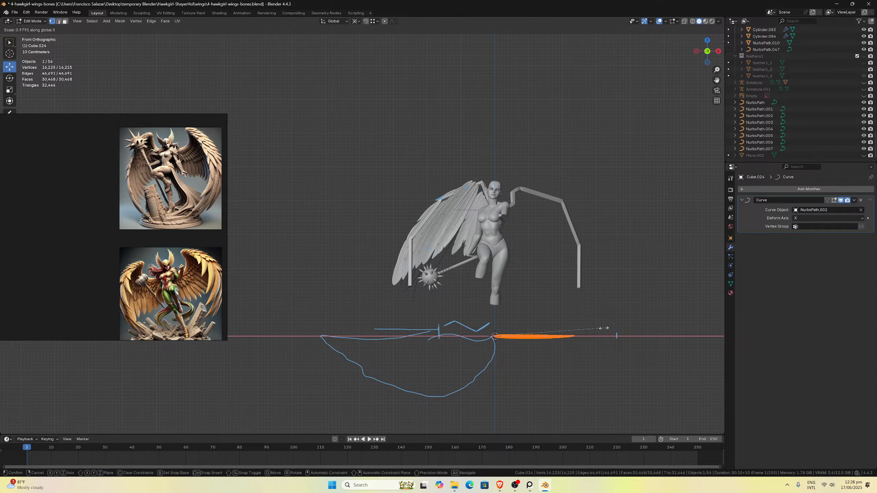
pyautogui.click(607, 328)
pyautogui.press('Tab')
pyautogui.scroll(4, 592, 313)
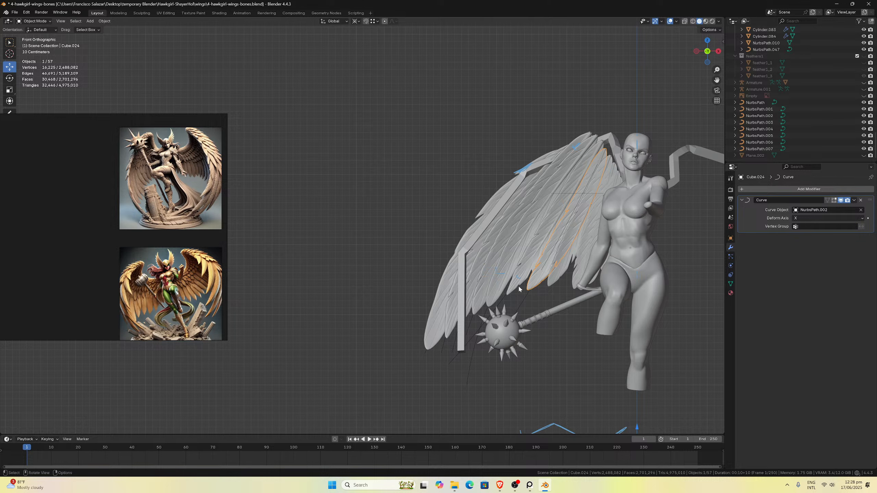
# Examine feather0 and its guide curve NurbsPath.003 from the front and side to judge how the feathers follow the wing bones.
pyautogui.click(522, 289)
pyautogui.scroll(-4, 509, 296)
pyautogui.scroll(2, 514, 296)
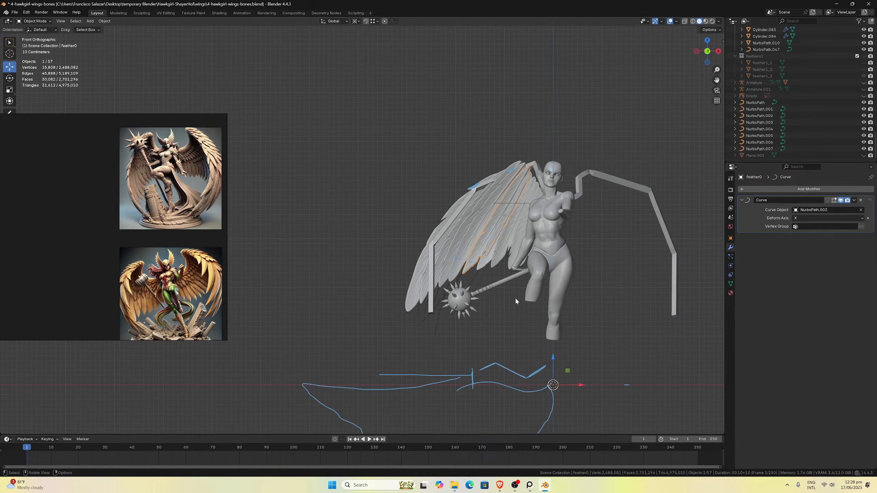
pyautogui.click(471, 275)
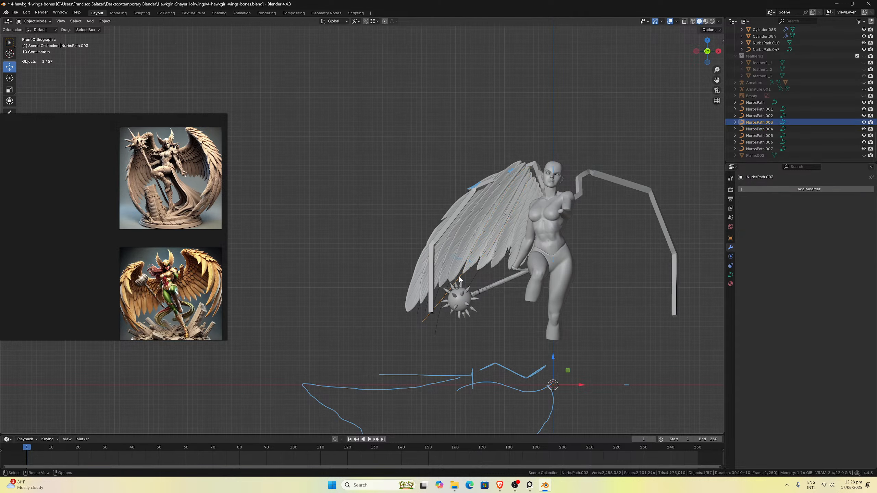
pyautogui.press('Tab')
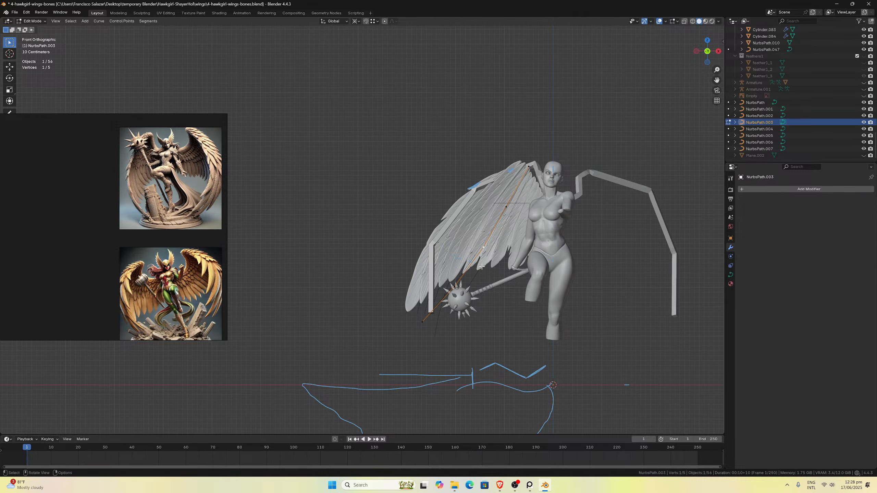
pyautogui.press('Tab')
pyautogui.moveTo(482, 267); pyautogui.dragTo(456, 260, button='middle')
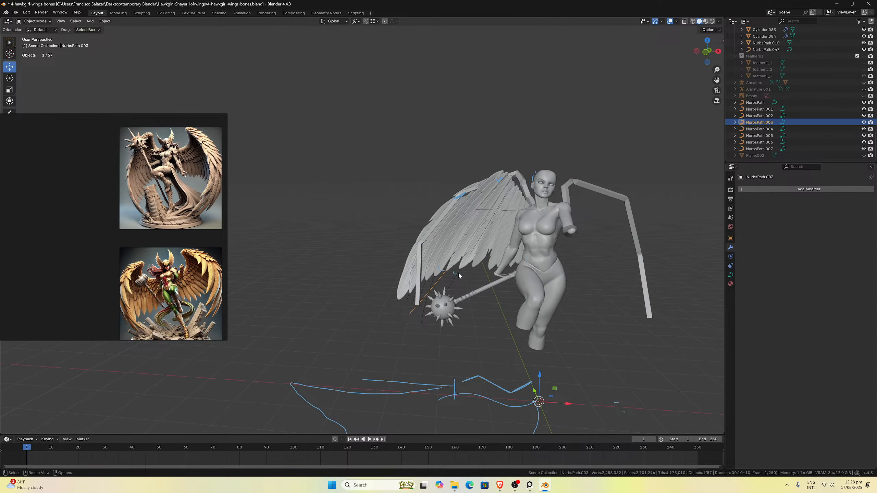
pyautogui.press('KP_3')
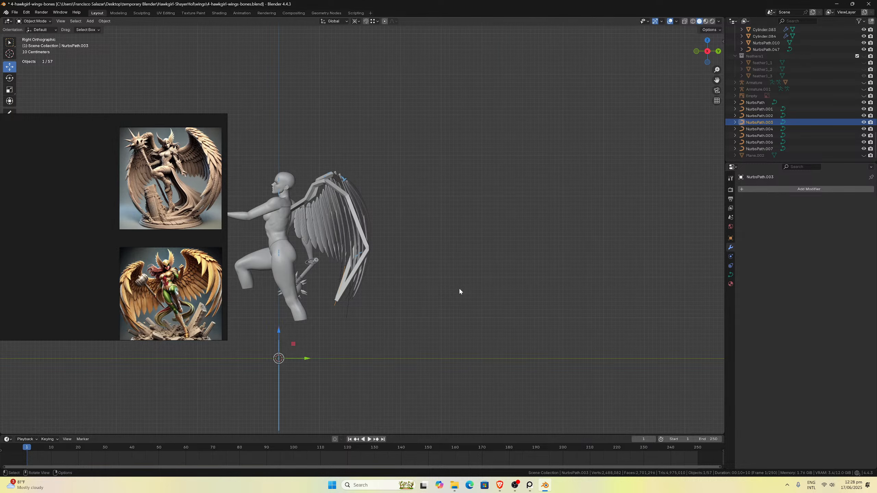
pyautogui.press('KP_1')
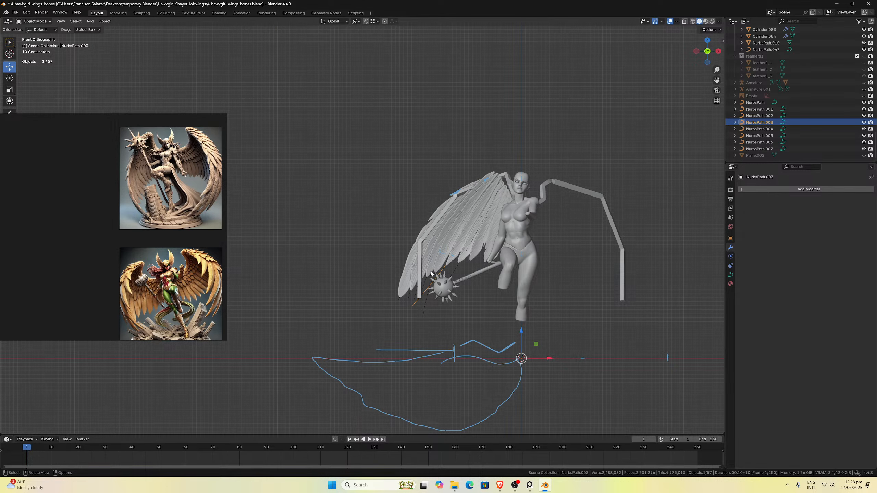
pyautogui.scroll(1, 432, 272)
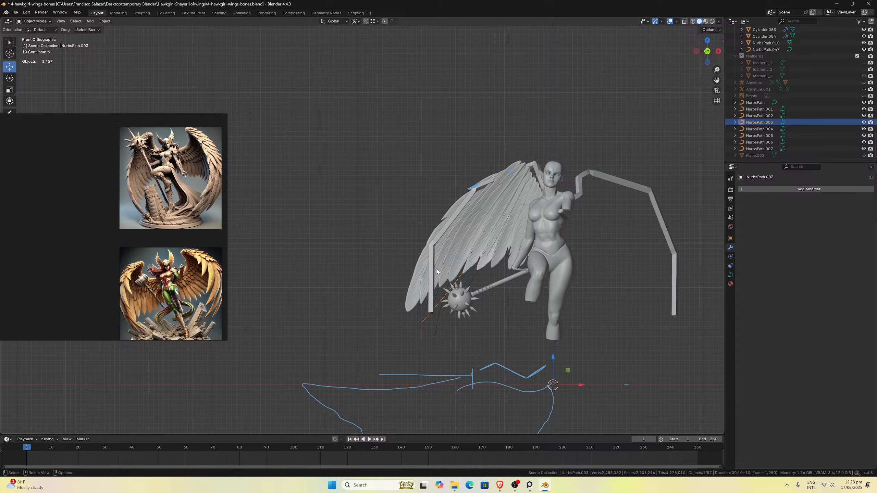
# Annotate the outer wing bone line over the blocked-in wing in the front view and the left side view.
pyautogui.press('d')
pyautogui.moveTo(432, 249)
pyautogui.mouseDown()
pyautogui.moveTo(433, 308)
pyautogui.moveTo(433, 239)
pyautogui.moveTo(476, 184)
pyautogui.mouseUp()
pyautogui.press('KP_3')
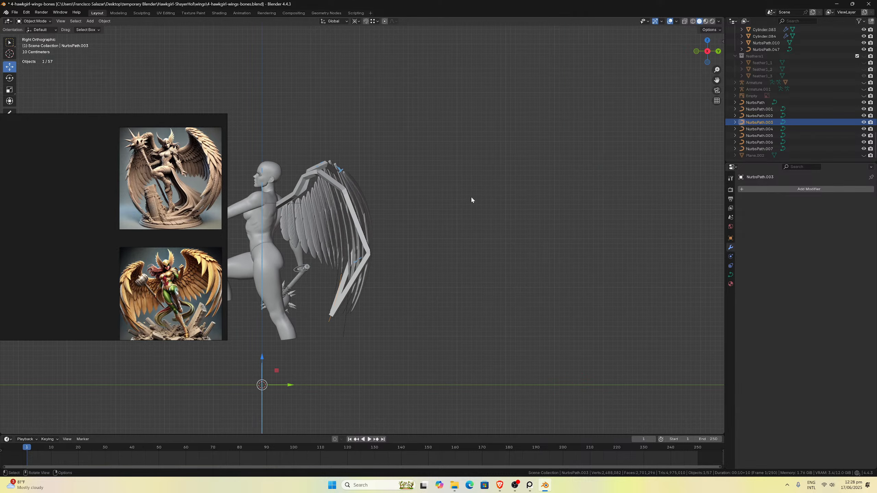
pyautogui.press('ctrl+KP_3')
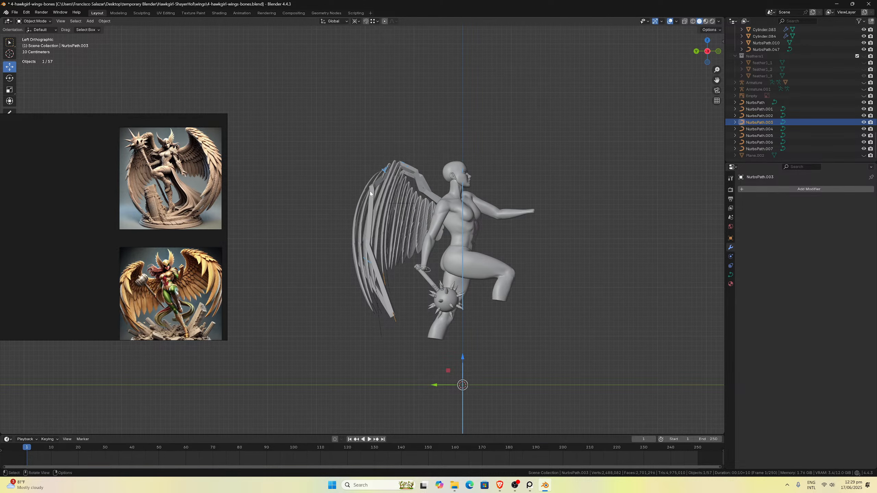
pyautogui.moveTo(370, 193); pyautogui.dragTo(369, 249)
pyautogui.moveTo(393, 307); pyautogui.dragTo(393, 318)
pyautogui.press('KP_1')
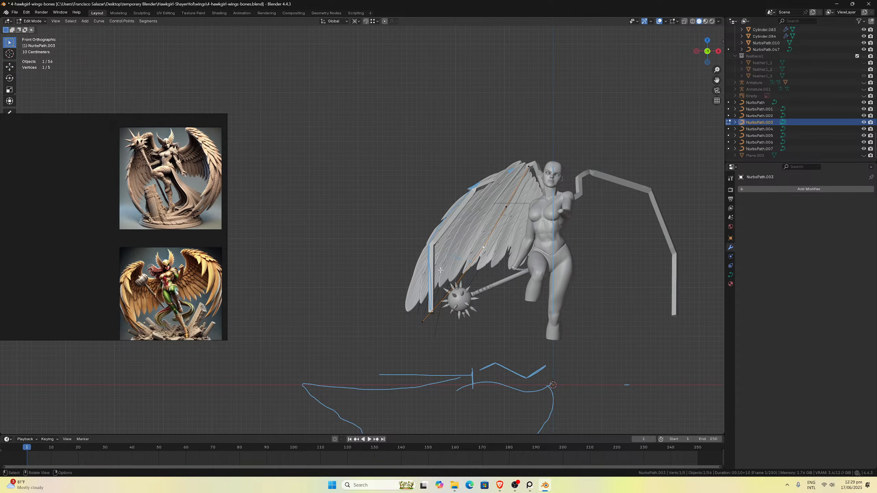
# Hide the wings blocking collection containing the bone mesh Plane.011 and save the file.
pyautogui.click(432, 270)
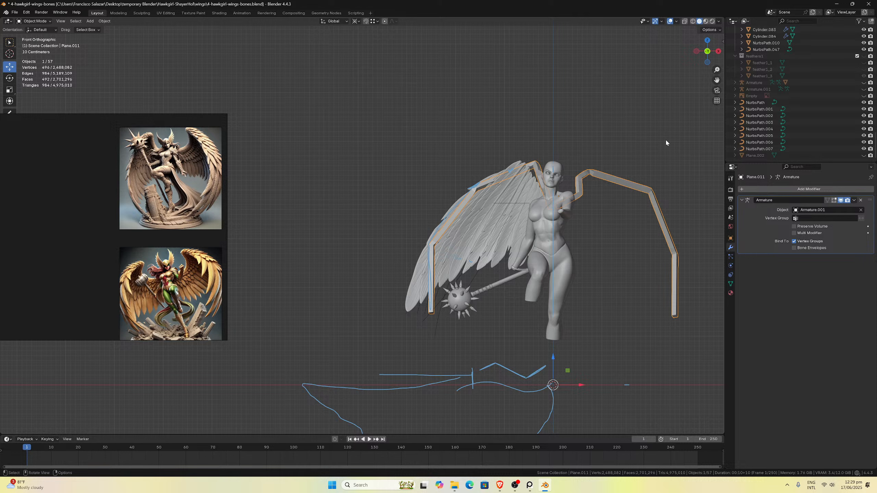
pyautogui.scroll(8, 789, 92)
pyautogui.scroll(-8, 789, 87)
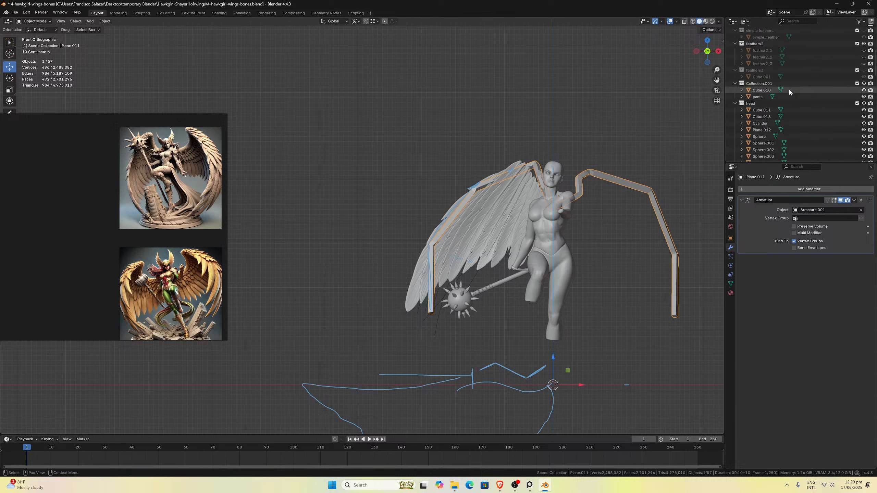
pyautogui.click(863, 101)
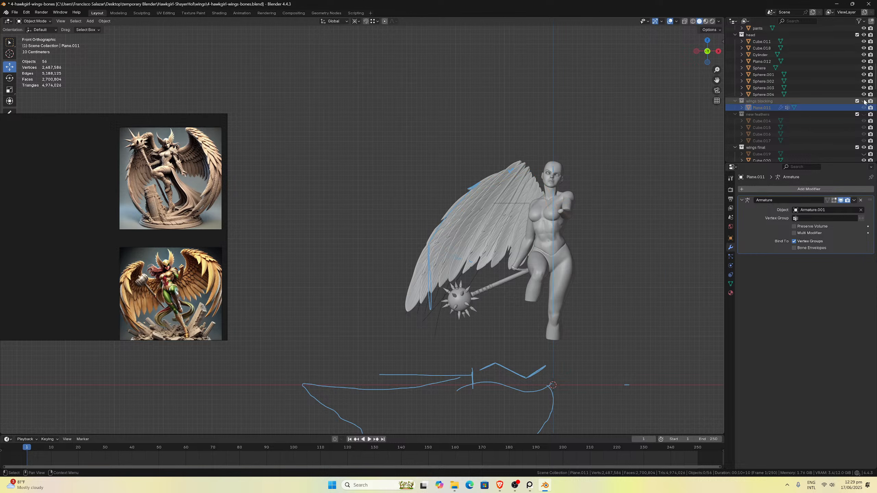
pyautogui.scroll(2, 566, 214)
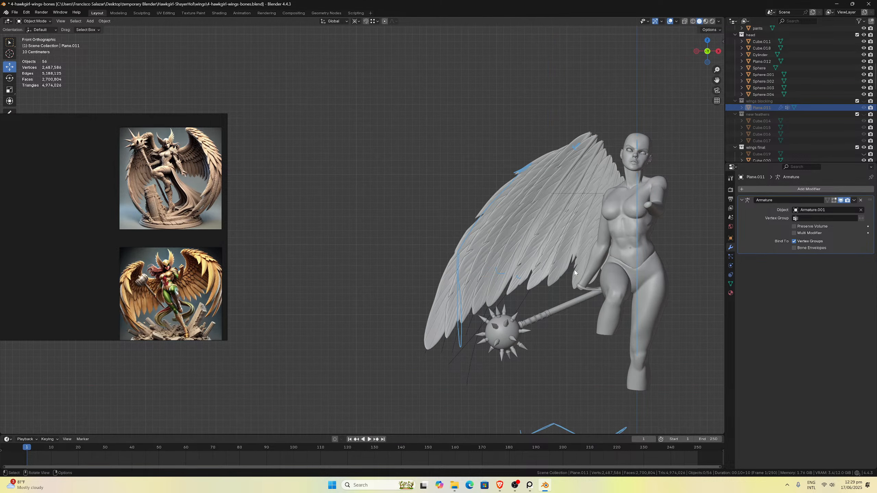
pyautogui.hotkey('ctrl', 's')
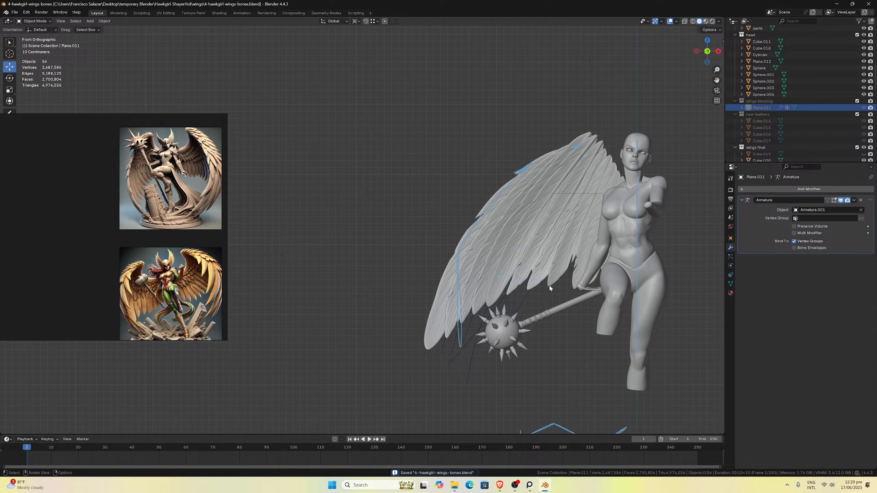
# Move NurbsPath.004's end point about -0.63 m along Y so the feather tip curves forward.
pyautogui.moveTo(717, 80); pyautogui.dragTo(677, 129)
pyautogui.scroll(3, 578, 214)
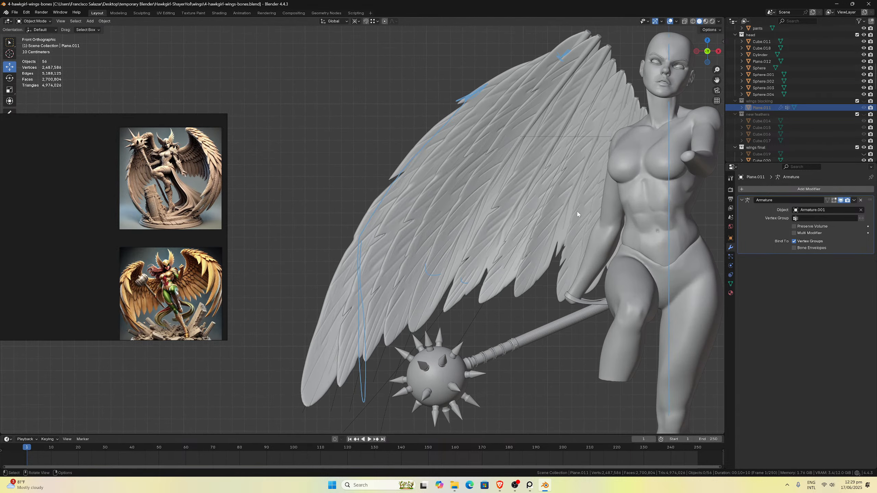
pyautogui.scroll(-3, 565, 223)
pyautogui.moveTo(469, 238); pyautogui.dragTo(515, 260, button='middle')
pyautogui.click(418, 326)
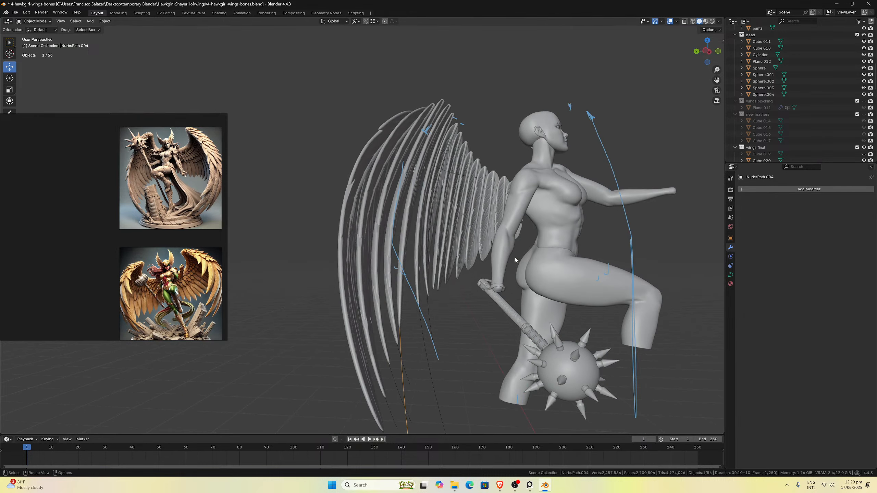
pyautogui.moveTo(717, 80); pyautogui.dragTo(745, 106)
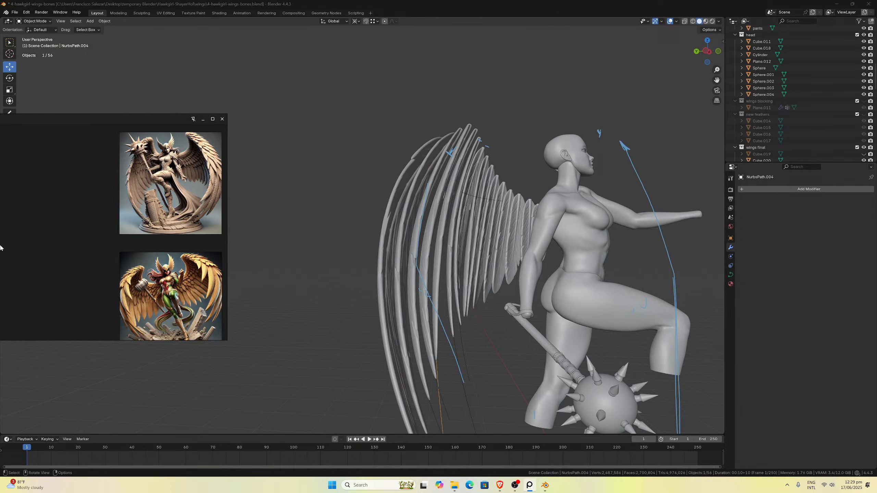
pyautogui.moveTo(372, 248); pyautogui.dragTo(428, 312, button='middle')
pyautogui.press('Tab')
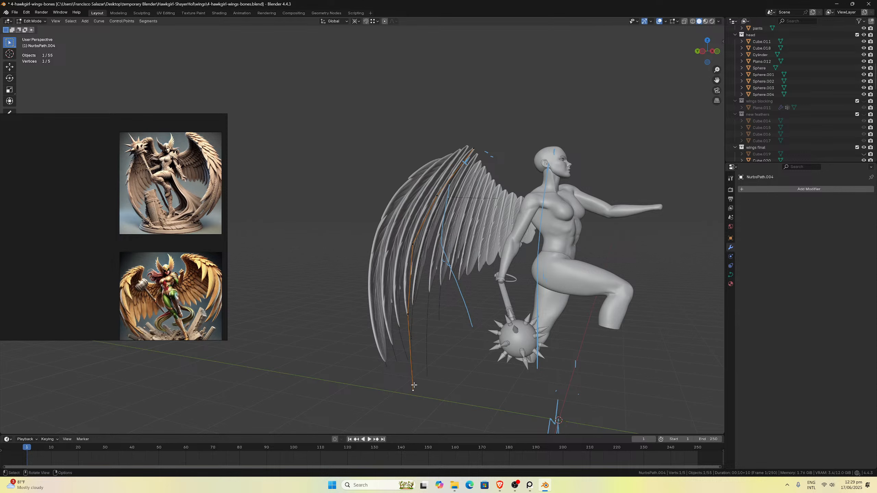
pyautogui.press('g')
pyautogui.press('y')
pyautogui.click(433, 373)
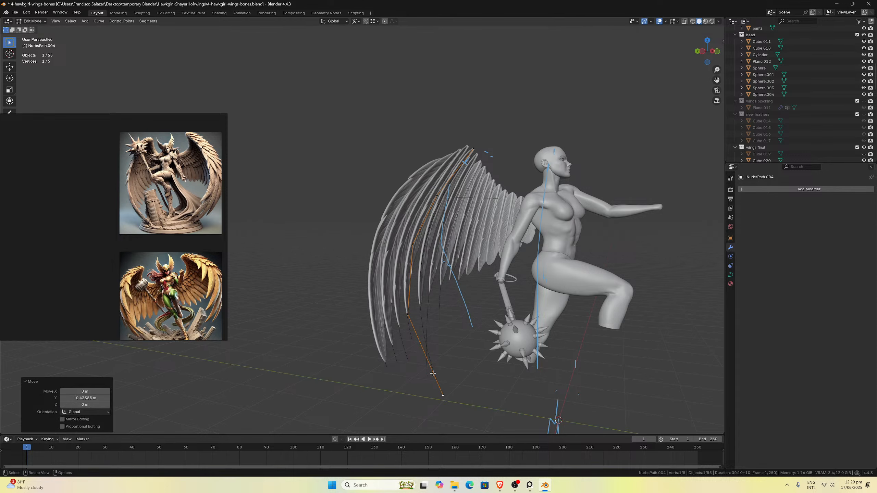
pyautogui.press('Tab')
# Move NurbsPath.001's fourth point about -0.094 m along Y and shift its end point slightly forward along Y.
pyautogui.moveTo(421, 350); pyautogui.dragTo(400, 273, button='middle')
pyautogui.click(411, 325)
pyautogui.press('Tab')
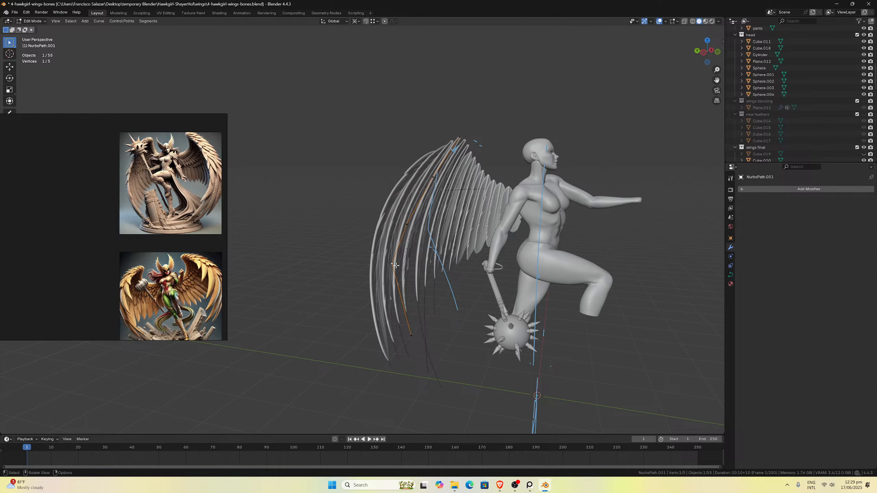
pyautogui.press('g')
pyautogui.click(402, 268)
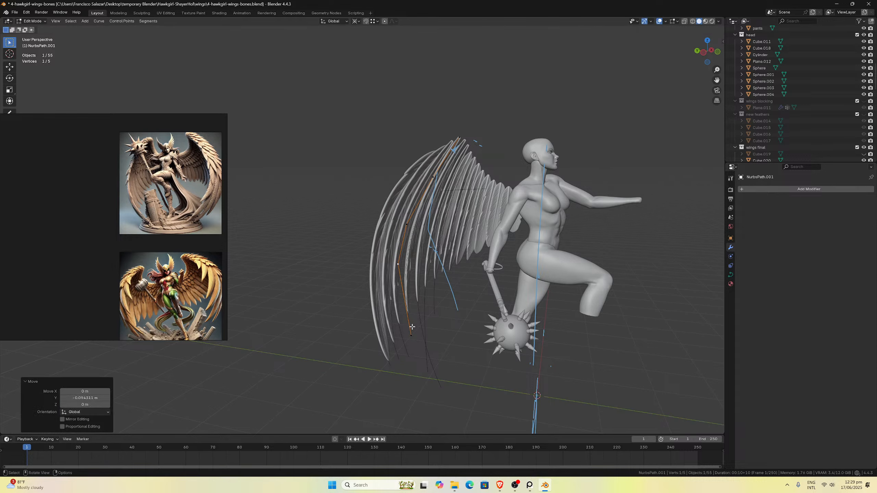
pyautogui.click(414, 335)
pyautogui.press('g')
pyautogui.press('y')
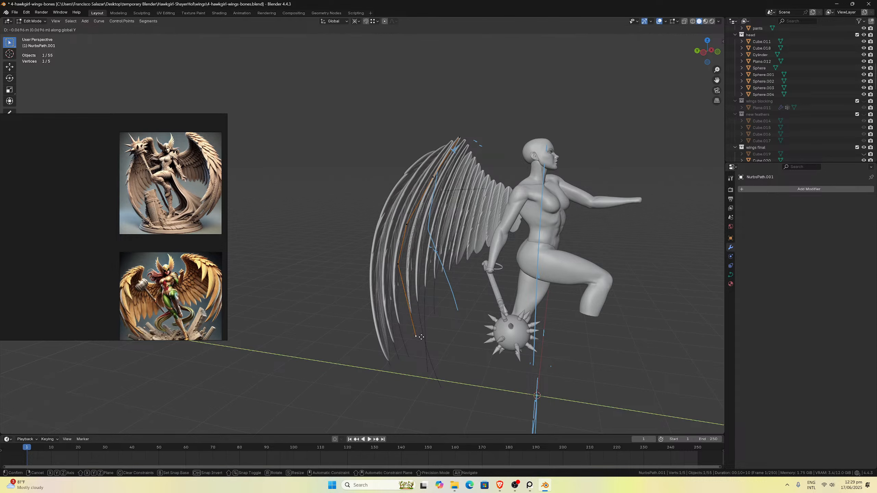
pyautogui.click(424, 337)
pyautogui.press('Tab')
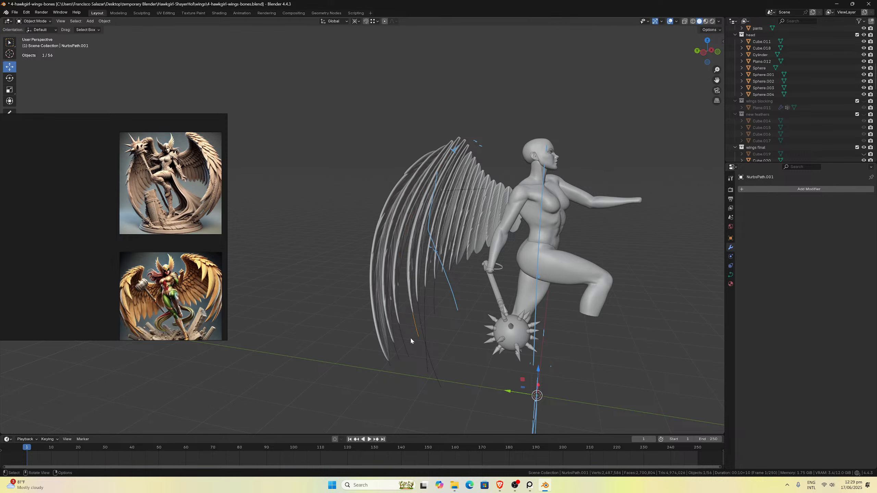
# Move NurbsPath.005's end point about -0.29 m along Y.
pyautogui.press('Tab')
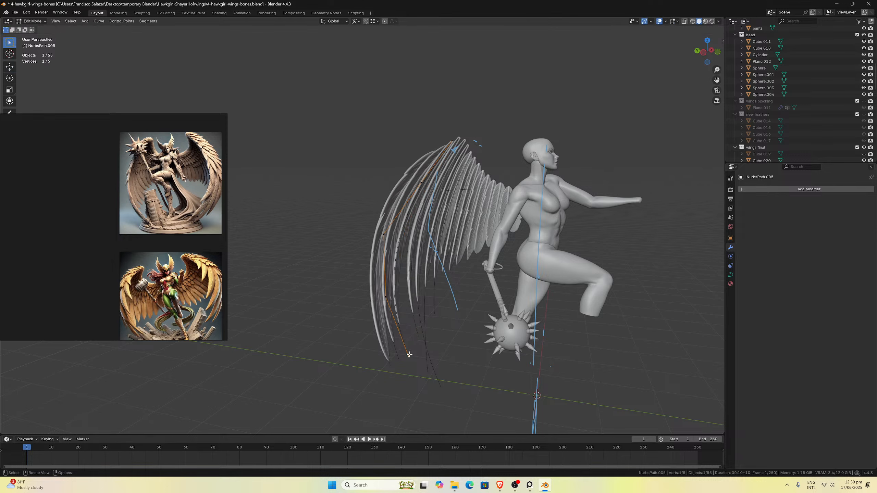
pyautogui.press('g')
pyautogui.press('y')
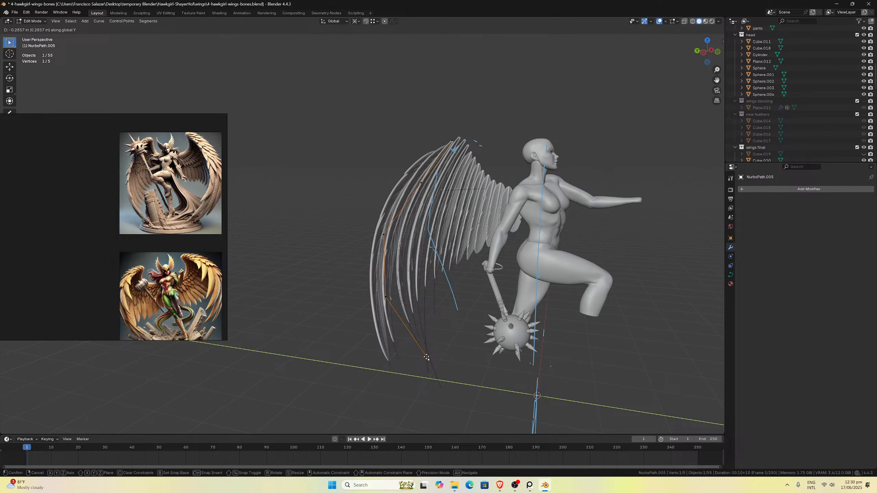
pyautogui.click(426, 357)
pyautogui.press('Tab')
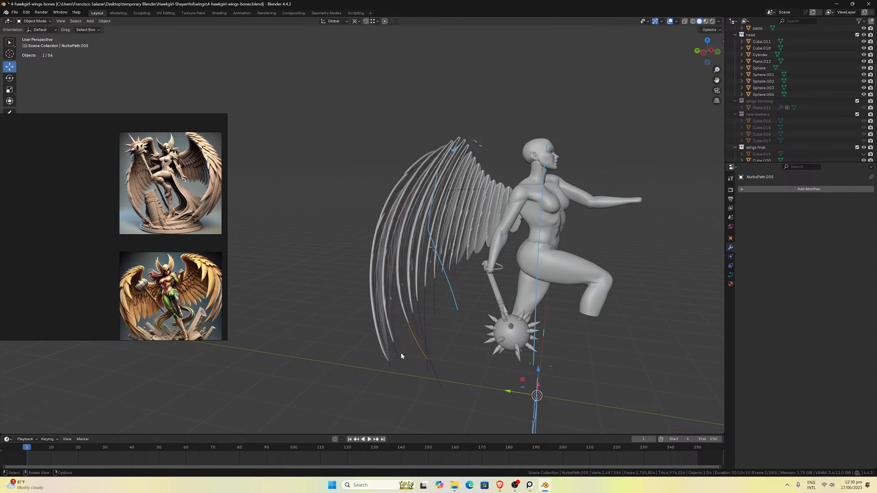
# Move NurbsPath.006's end point about -0.22 m along Y and finish editing the curve.
pyautogui.hotkey('ctrl', 'z')
pyautogui.press('g')
pyautogui.press('y')
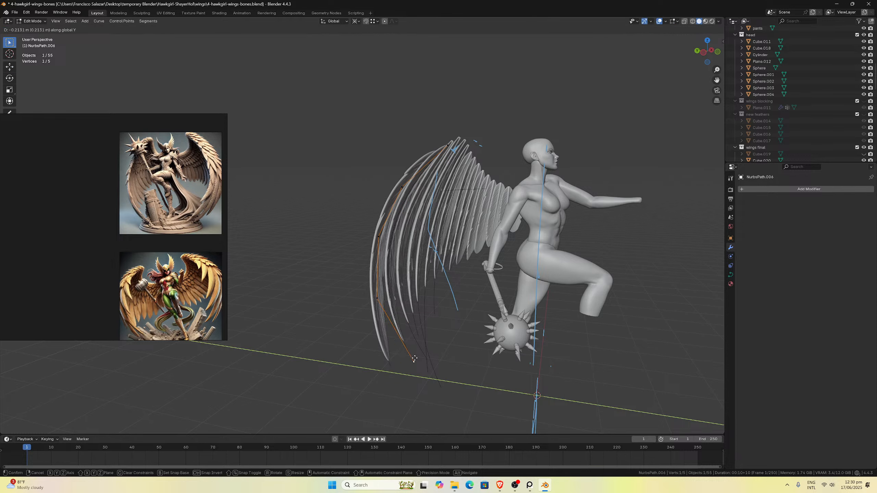
pyautogui.click(410, 355)
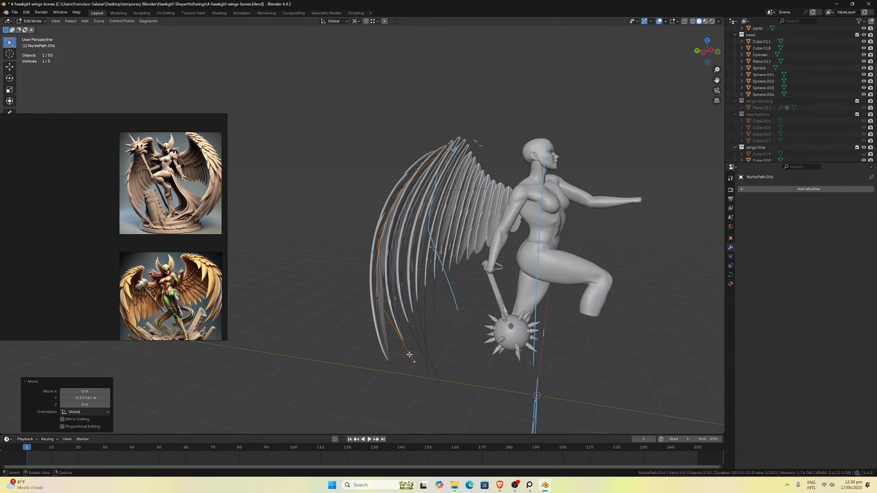
pyautogui.press('Tab')
# Move NurbsPath.005's third control point about -0.09 m along Y and finish editing the curve.
pyautogui.click(392, 363)
pyautogui.moveTo(392, 363); pyautogui.dragTo(412, 279, button='middle')
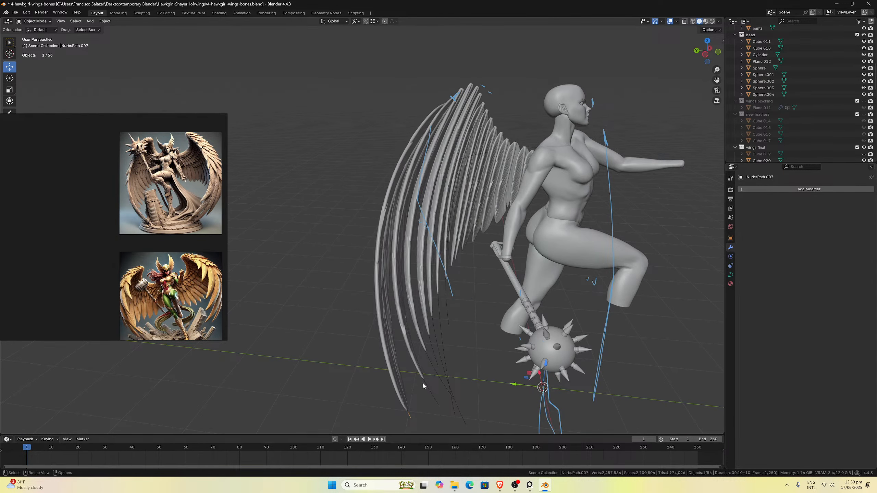
pyautogui.moveTo(431, 327); pyautogui.dragTo(428, 379, button='middle')
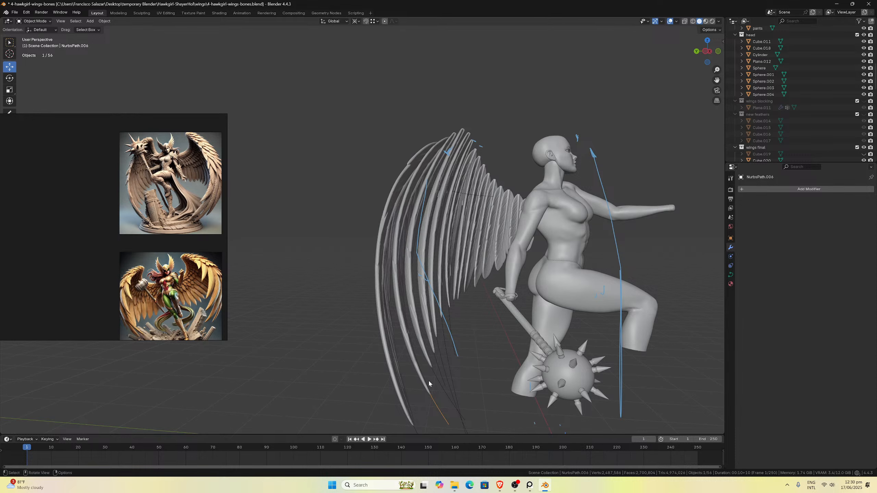
pyautogui.click(433, 374)
pyautogui.press('Tab')
pyautogui.moveTo(430, 315); pyautogui.dragTo(418, 273, button='middle')
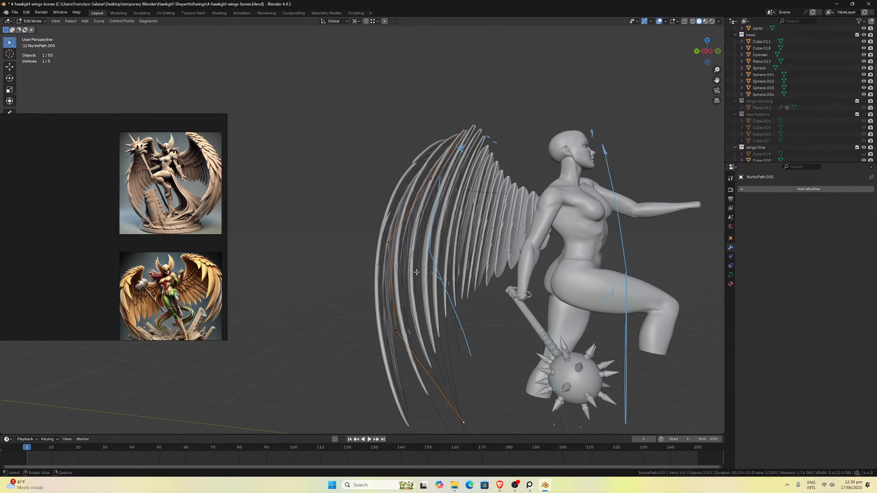
pyautogui.press('g')
pyautogui.press('y')
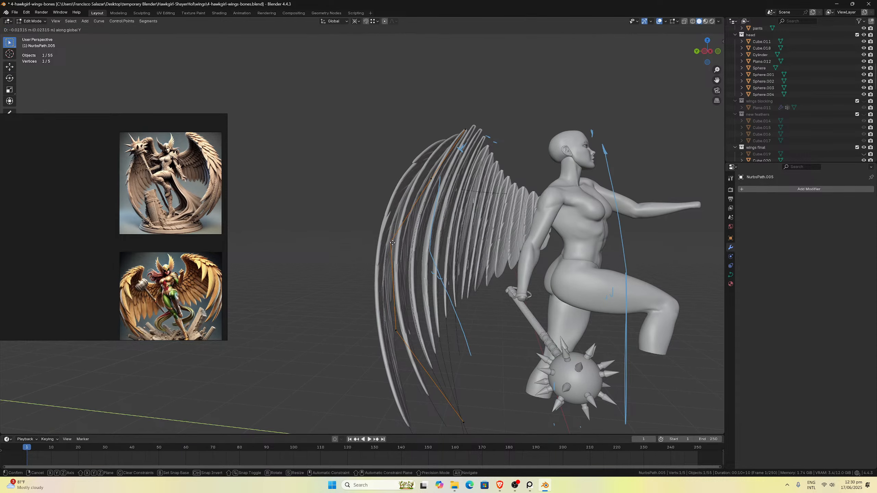
pyautogui.click(400, 248)
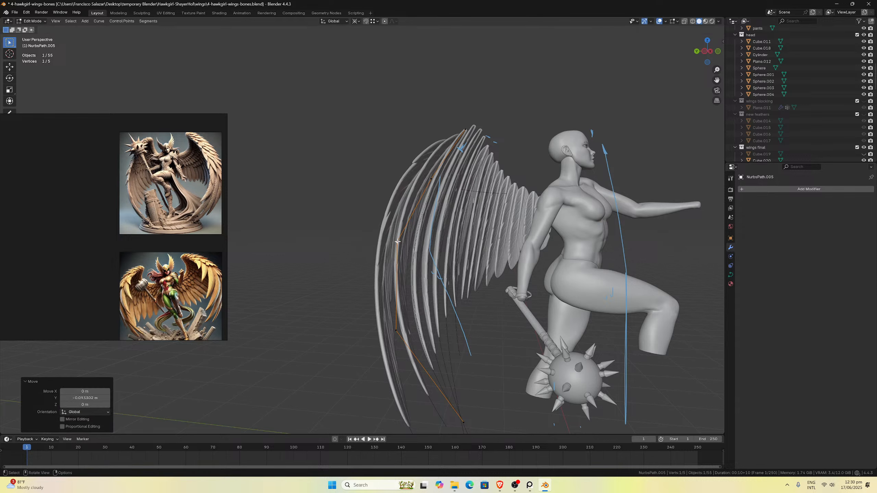
pyautogui.press('Tab')
# Move NurbsPath.006's second control point about -0.09 m along Y.
pyautogui.click(434, 406)
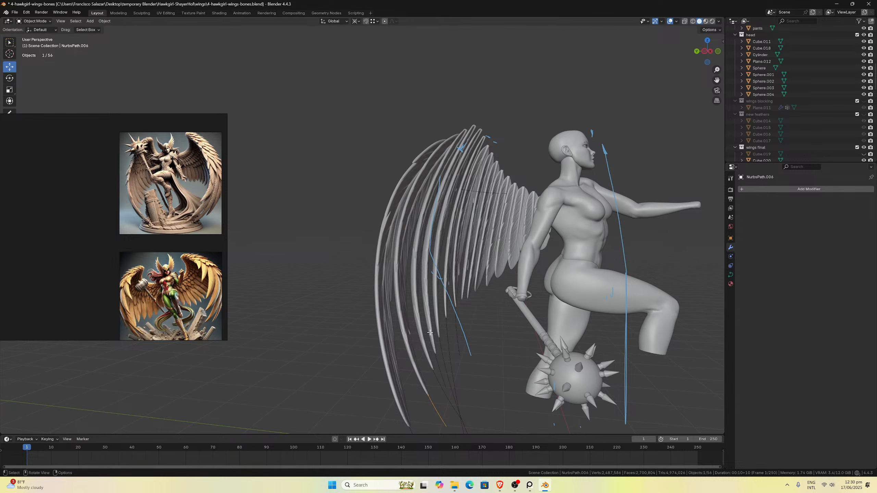
pyautogui.press('Tab')
pyautogui.moveTo(400, 213); pyautogui.dragTo(406, 198, button='middle')
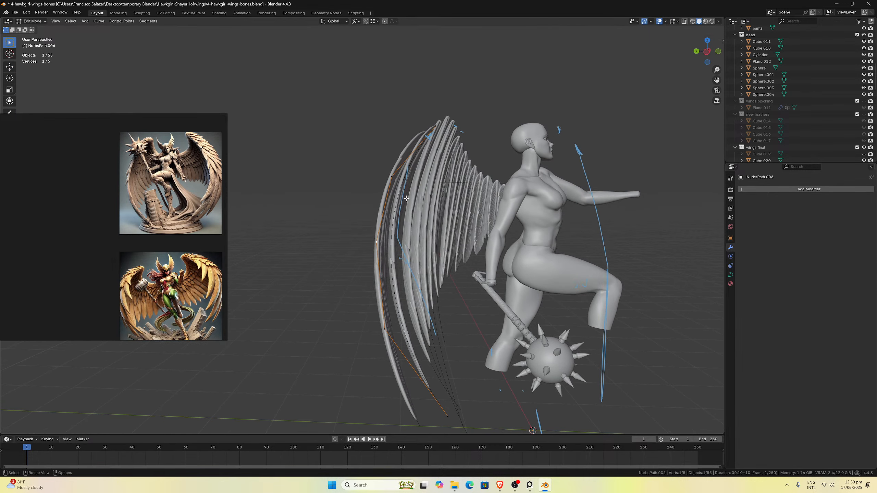
pyautogui.press('g')
pyautogui.press('y')
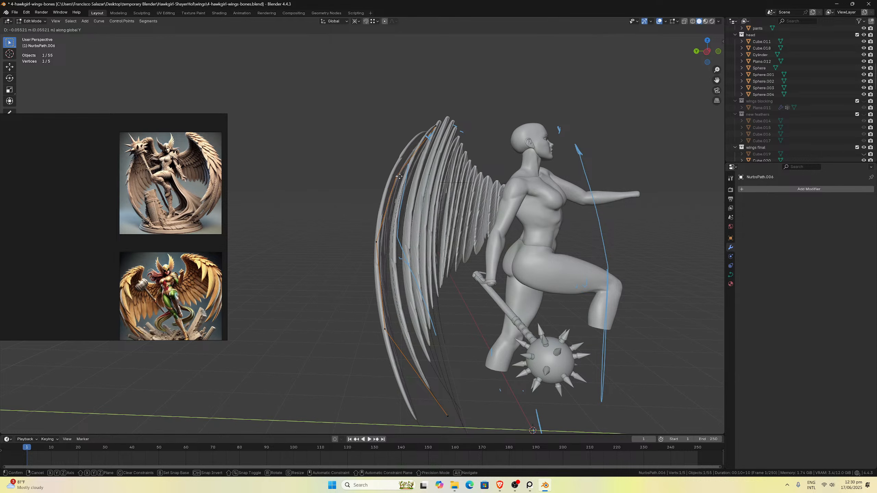
pyautogui.click(402, 177)
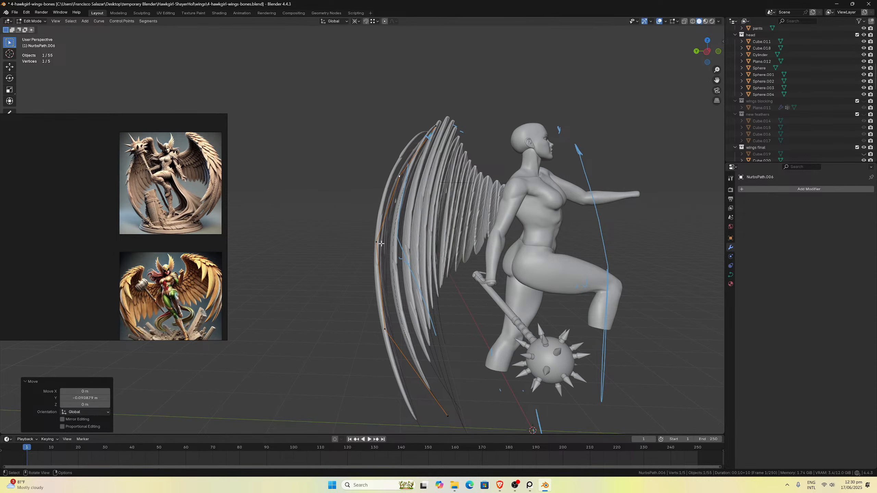
# Move NurbsPath.006's third control point about -0.09 m along Y and finish editing the curve.
pyautogui.press('g')
pyautogui.press('y')
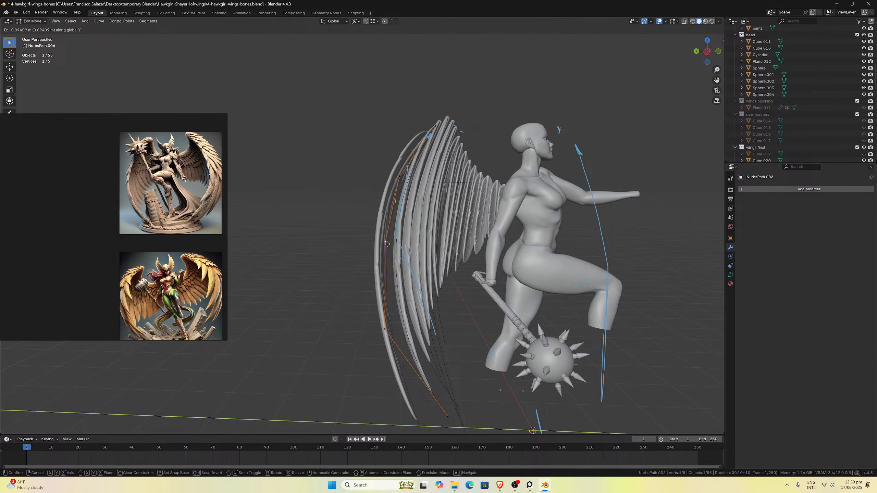
pyautogui.click(385, 242)
pyautogui.moveTo(384, 242); pyautogui.dragTo(393, 281, button='middle')
pyautogui.press('Tab')
# Move NurbsPath.007's second control point about -0.09 m along Y.
pyautogui.click(408, 389)
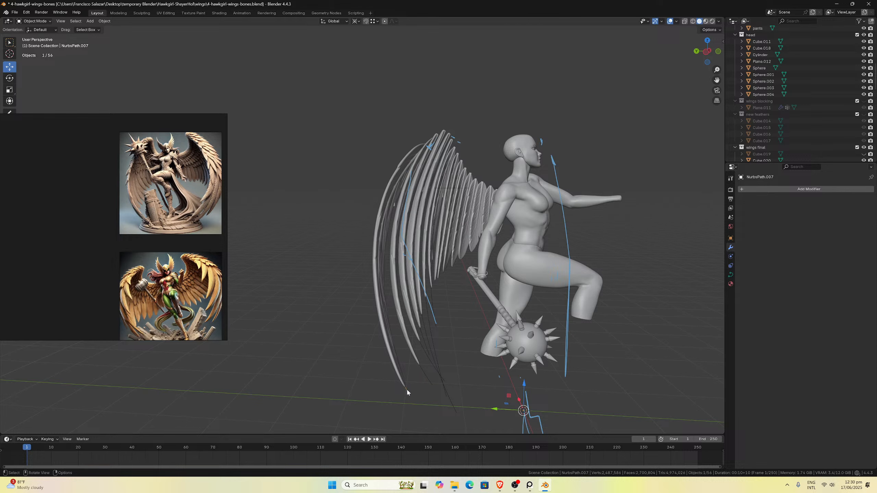
pyautogui.press('Tab')
pyautogui.click(386, 179)
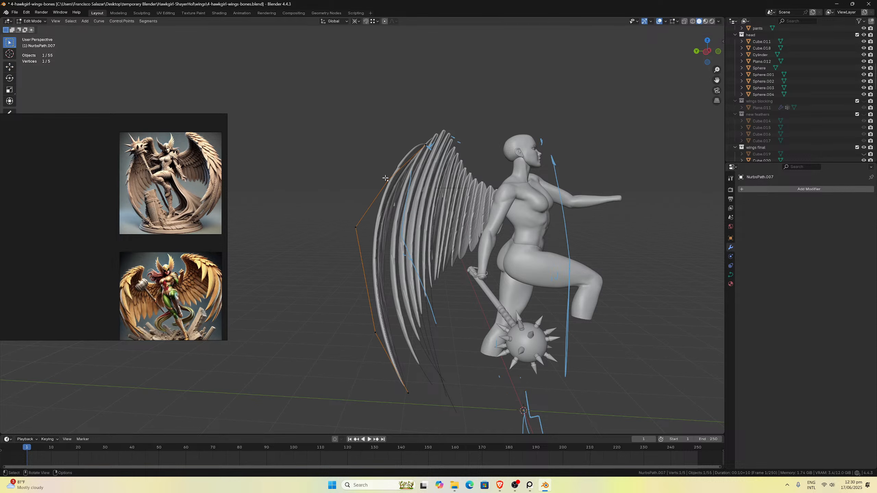
pyautogui.press('g')
pyautogui.press('y')
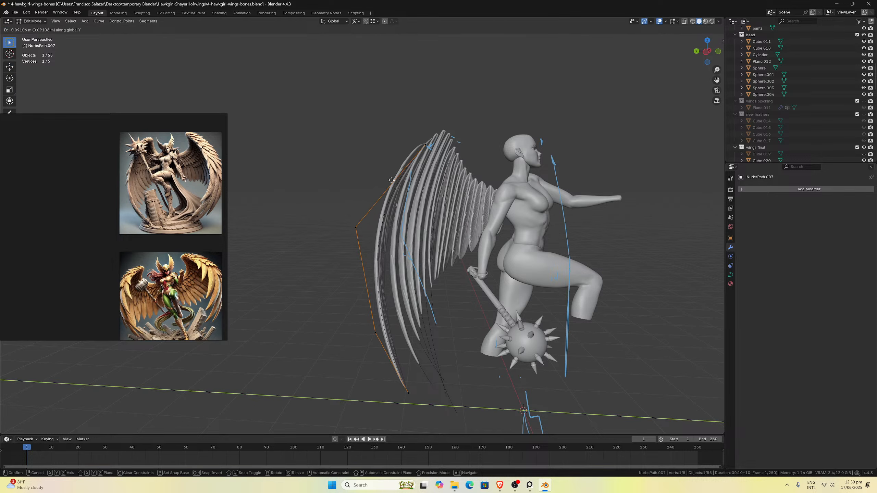
pyautogui.click(389, 196)
# Shift NurbsPath.007's third control point slightly forward along Y and finish editing the curve.
pyautogui.click(356, 228)
pyautogui.press('g')
pyautogui.press('y')
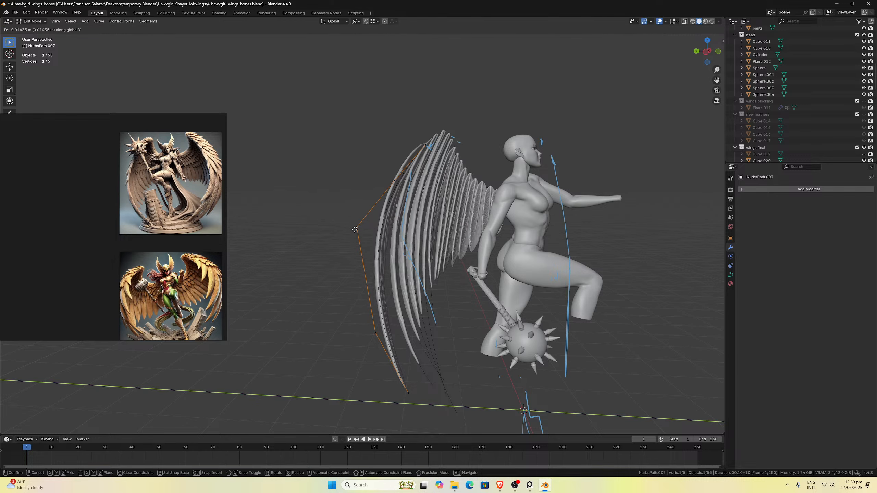
pyautogui.click(359, 232)
pyautogui.press('Tab')
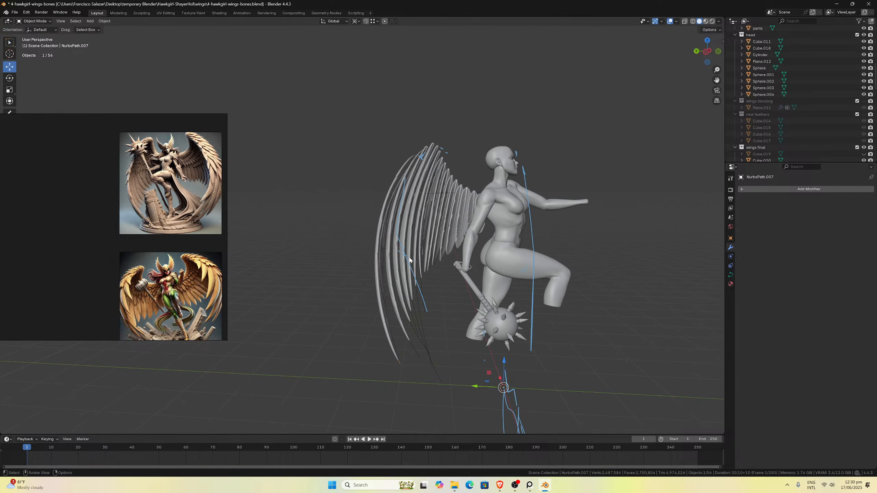
# In front view, move NurbsPath.007's end point about -0.09 m along X and -0.27 m along Z to extend the feather tip.
pyautogui.moveTo(393, 247); pyautogui.dragTo(353, 252, button='middle')
pyautogui.press('KP_1')
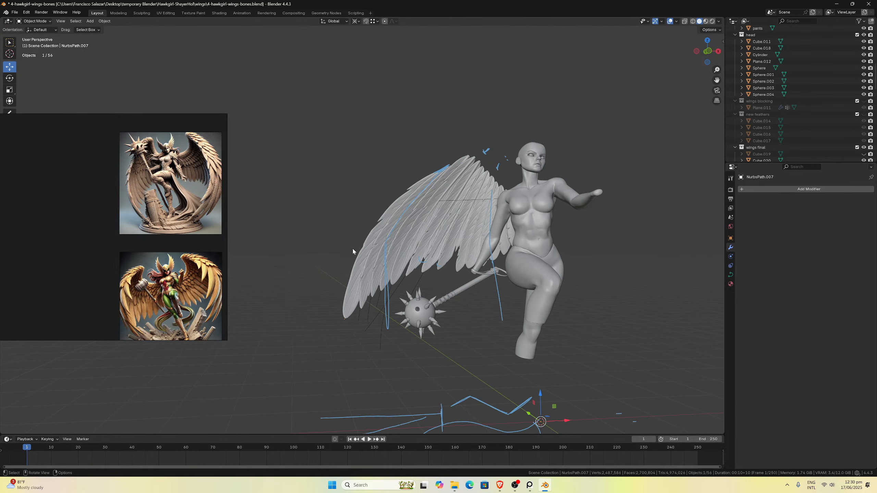
pyautogui.scroll(3, 353, 252)
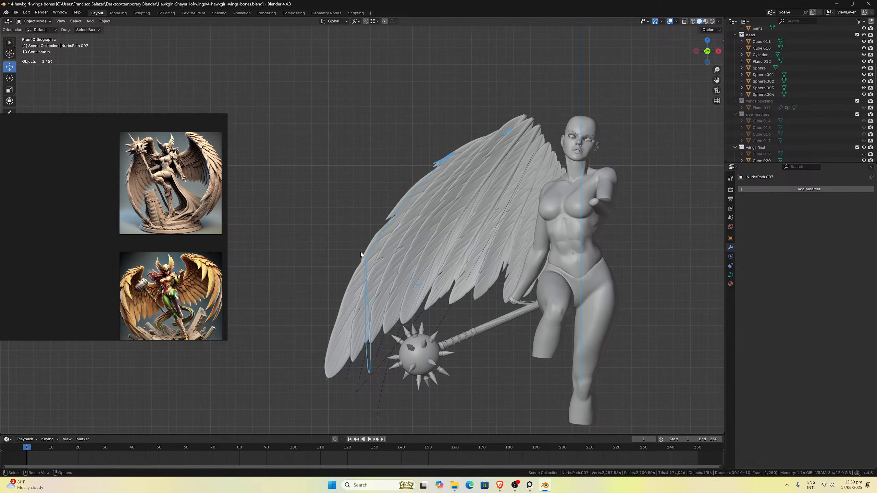
pyautogui.scroll(-1, 370, 258)
pyautogui.scroll(1, 416, 275)
pyautogui.moveTo(412, 279); pyautogui.dragTo(413, 339, button='middle')
pyautogui.press('Tab')
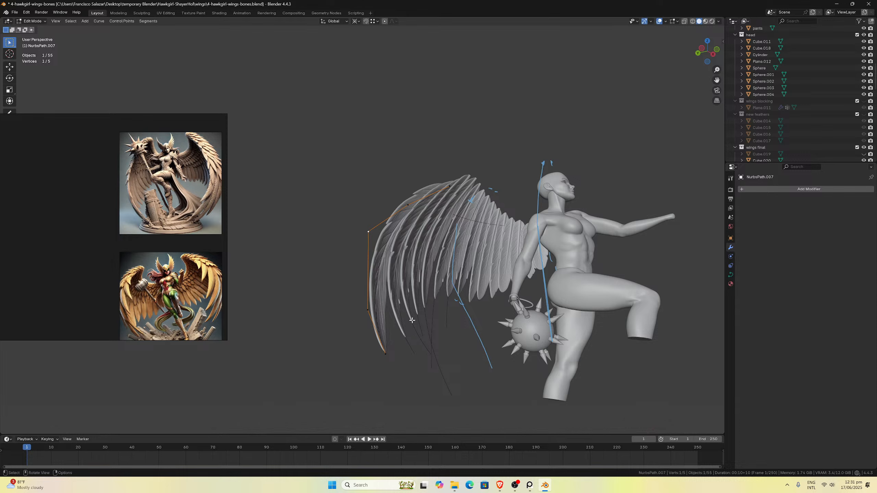
pyautogui.press('a')
pyautogui.press('KP_1')
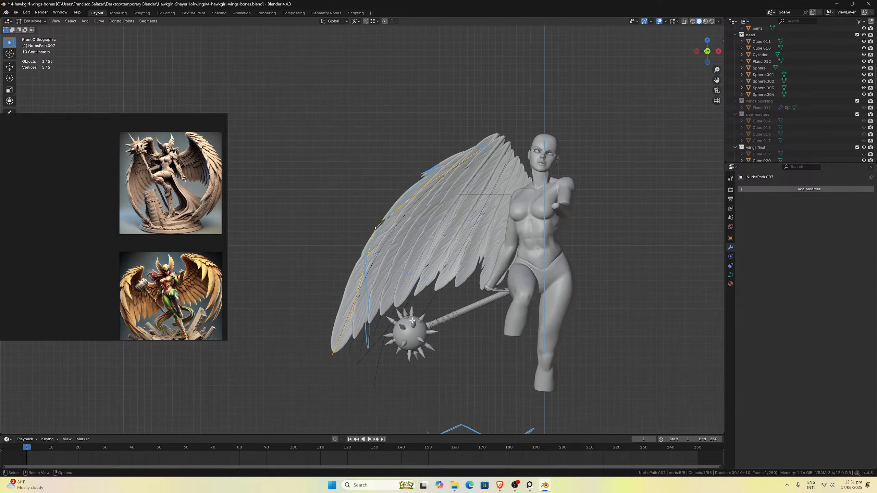
pyautogui.click(332, 354)
pyautogui.press('g')
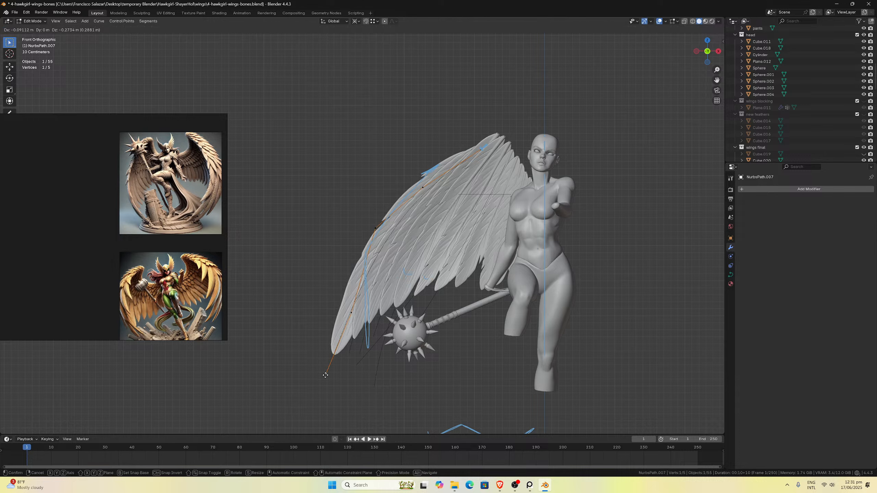
pyautogui.click(325, 375)
# Lower NurbsPath.007's fourth control point about 0.17 m in front view.
pyautogui.click(352, 310)
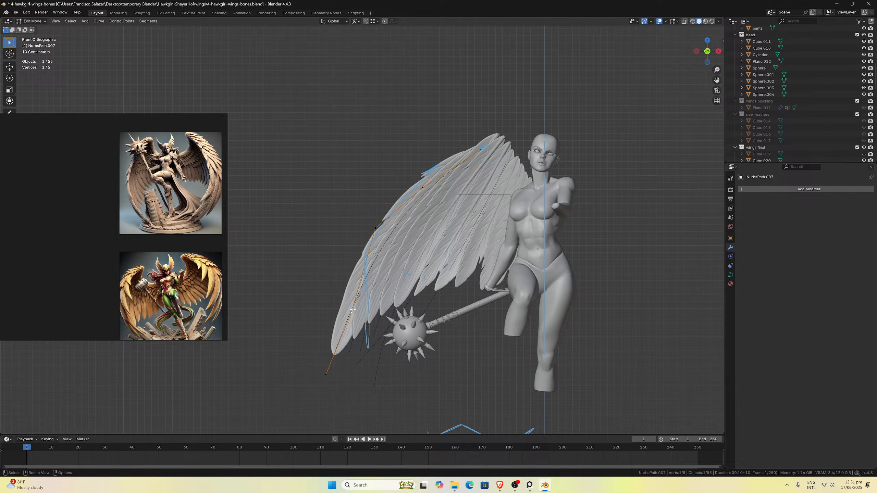
pyautogui.press('g')
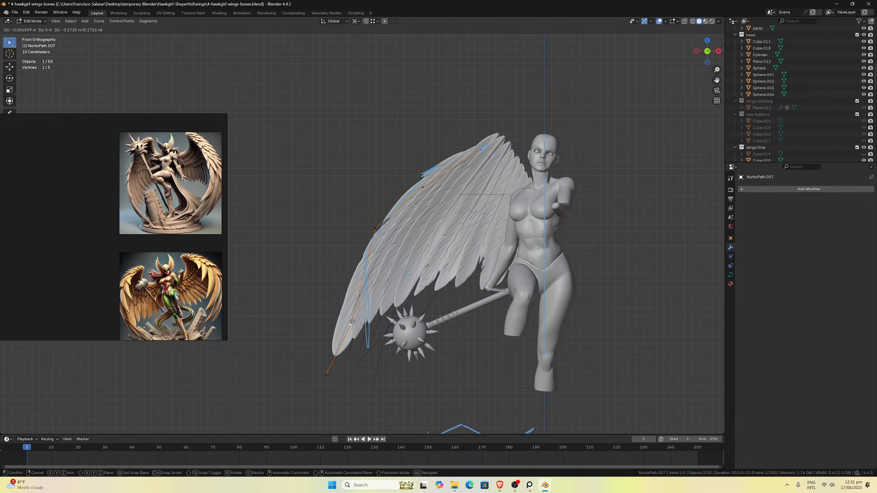
pyautogui.click(360, 304)
# Select NurbsPath.007's last three control points and switch the transform pivot away from the 3D cursor.
pyautogui.press('a')
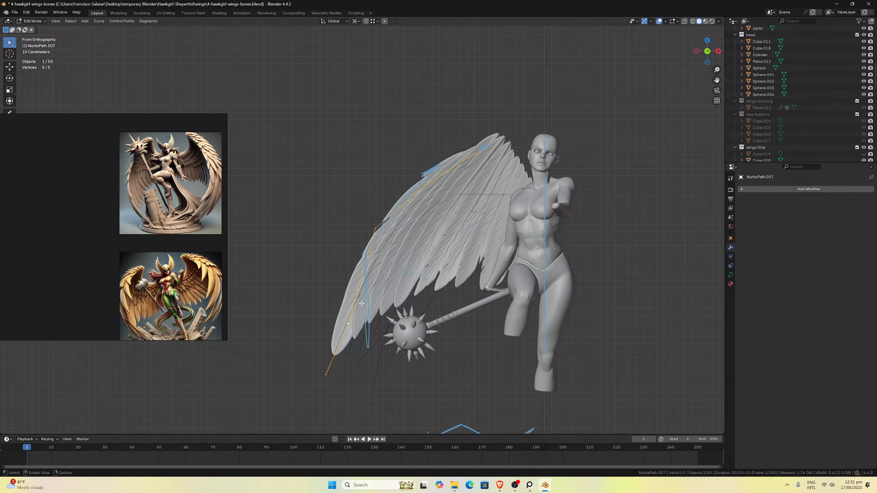
pyautogui.moveTo(361, 303); pyautogui.dragTo(368, 281, button='middle')
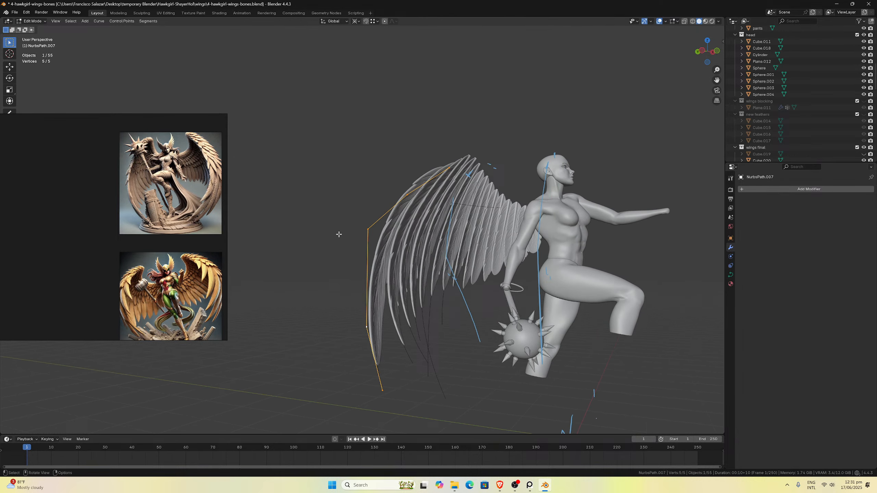
pyautogui.moveTo(339, 235); pyautogui.dragTo(405, 393)
pyautogui.moveTo(365, 259); pyautogui.dragTo(420, 411)
pyautogui.hotkey('ctrl', 't')
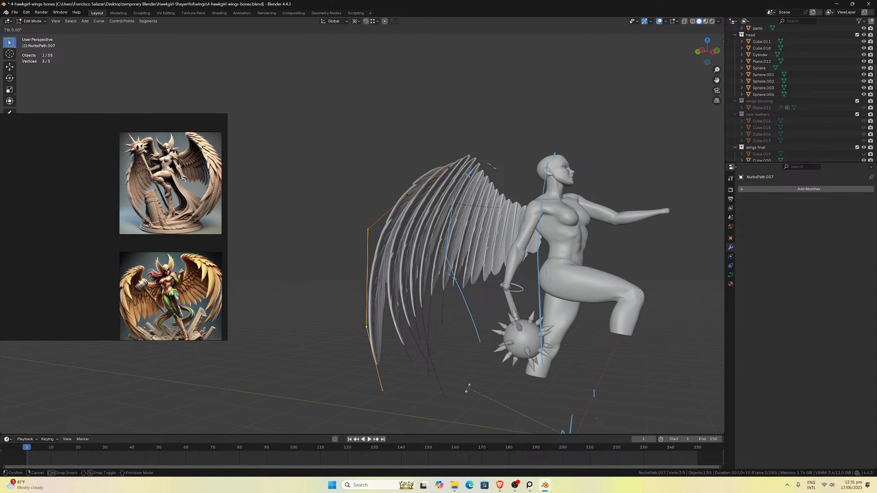
pyautogui.rightClick(468, 388)
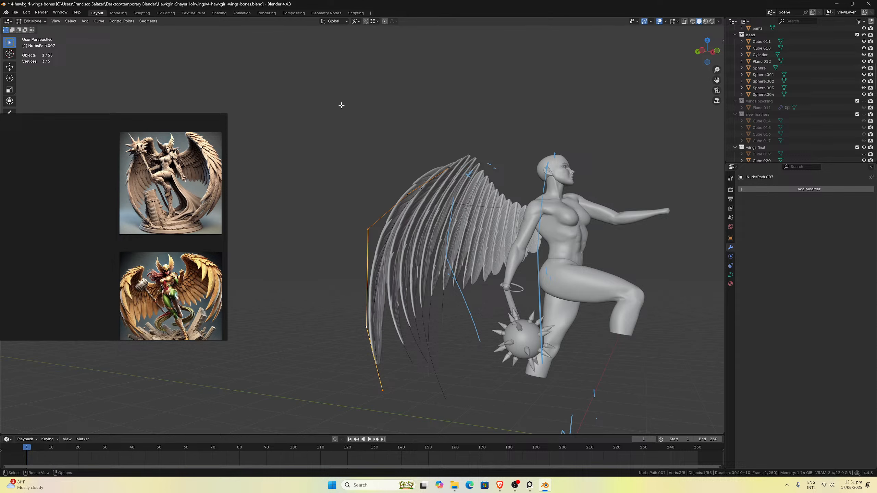
pyautogui.click(356, 21)
pyautogui.click(365, 58)
# Tilt NurbsPath.007's last three control points about -40.9° to turn the outermost feather.
pyautogui.moveTo(396, 165); pyautogui.dragTo(426, 294, button='middle')
pyautogui.scroll(2, 428, 303)
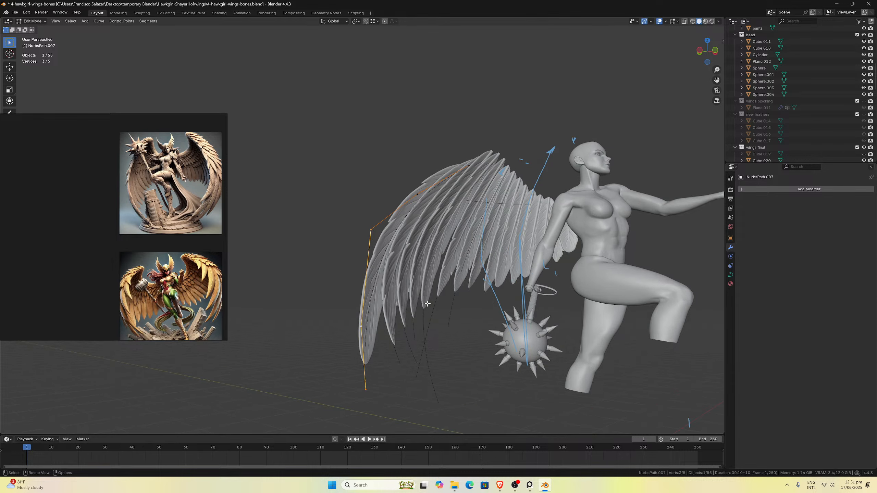
pyautogui.hotkey('ctrl', 't')
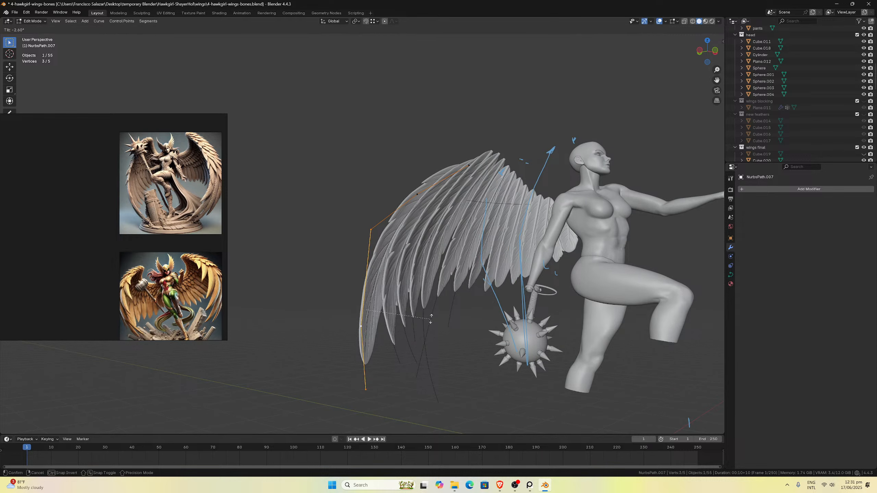
pyautogui.click(436, 271)
# In left view, move NurbsPath.007's end point about -0.40 m along Y so the feather tip curves forward.
pyautogui.moveTo(436, 272); pyautogui.dragTo(410, 265, button='middle')
pyautogui.press('KP_1')
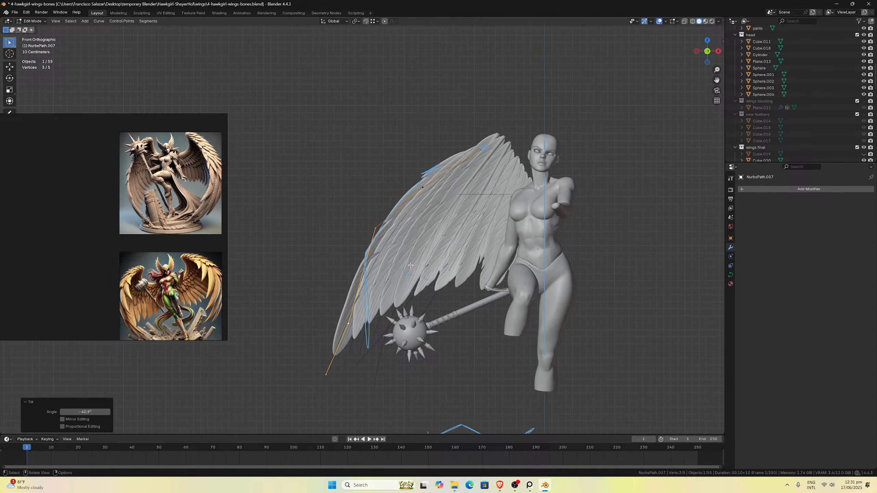
pyautogui.press('ctrl+KP_3')
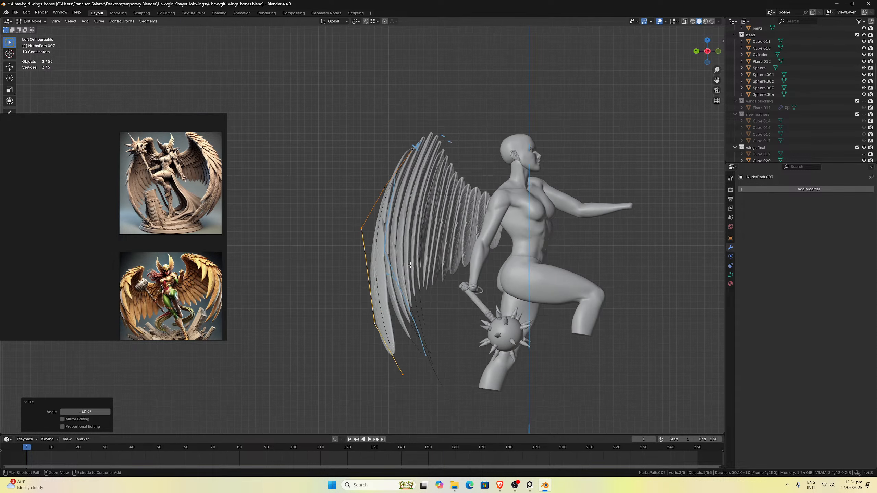
pyautogui.click(408, 378)
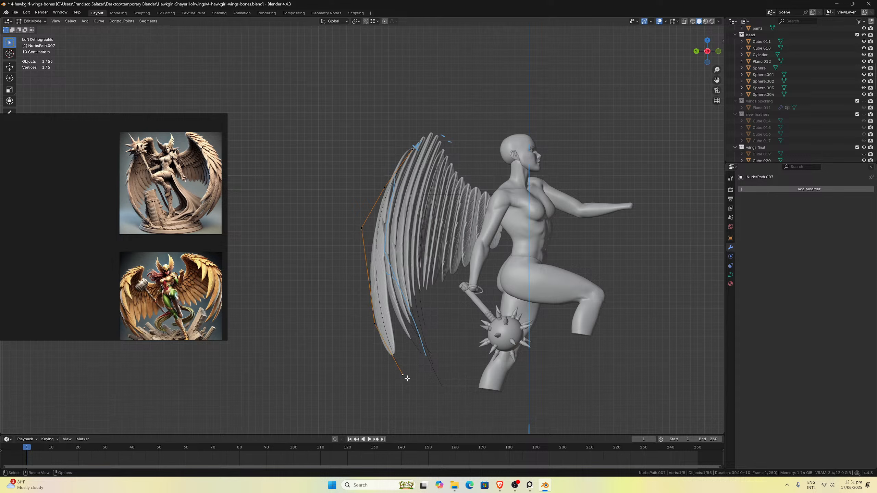
pyautogui.press('g')
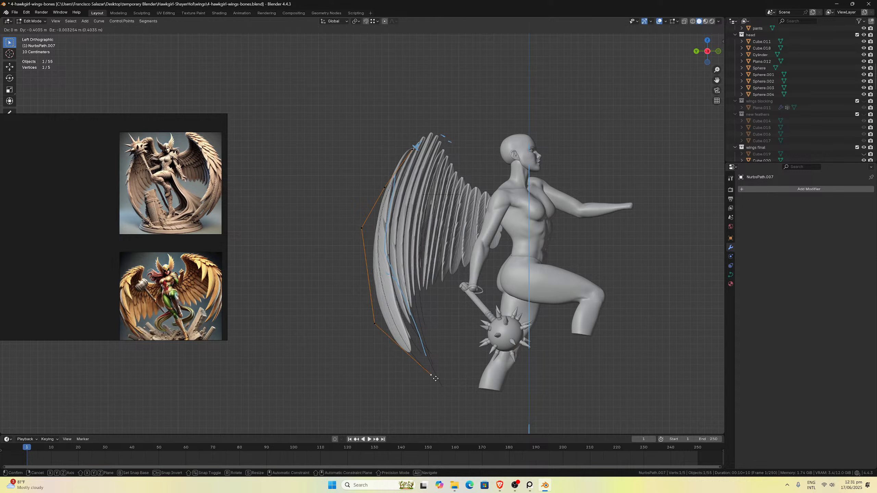
pyautogui.click(436, 379)
# Move NurbsPath.007's fourth control point about 0.11 m along Y to push the bend backward.
pyautogui.click(376, 318)
pyautogui.press('g')
pyautogui.press('y')
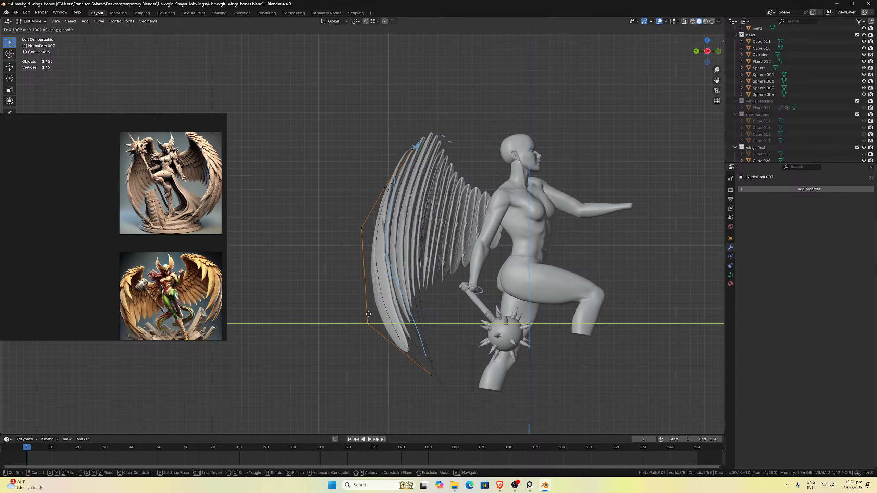
pyautogui.click(368, 314)
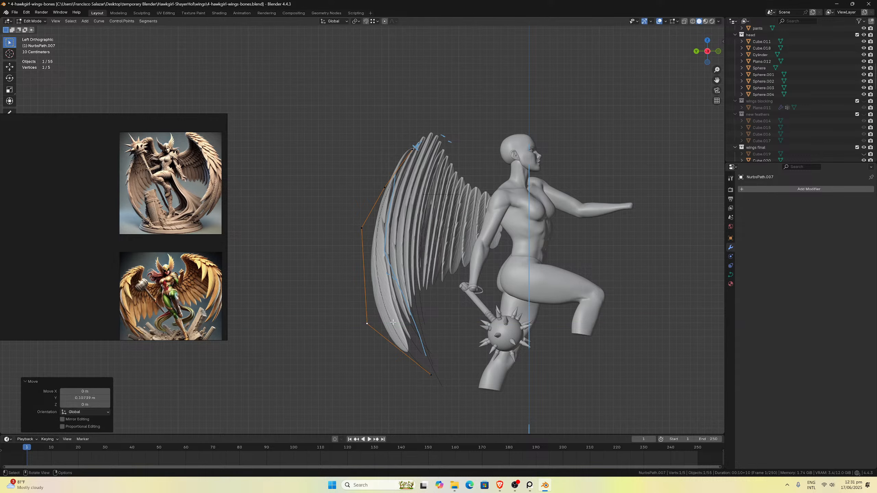
pyautogui.moveTo(368, 314); pyautogui.dragTo(386, 322, button='middle')
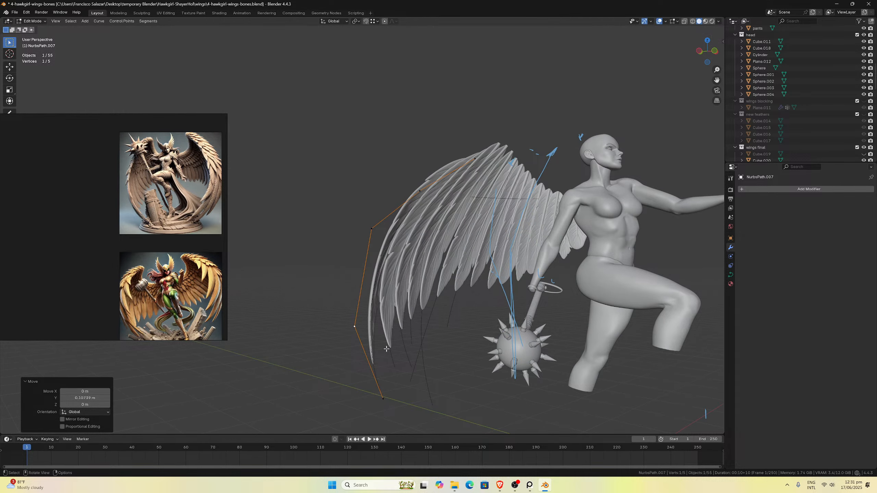
# Switch to editing NurbsPath.006 and tilt its last two control points about -33.6°.
pyautogui.press('Tab')
pyautogui.click(392, 359)
pyautogui.press('Tab')
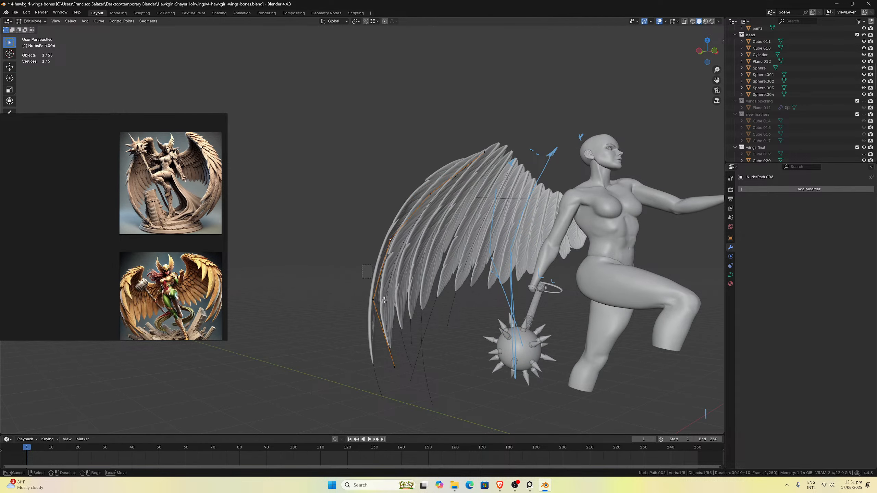
pyautogui.hotkey('ctrl', 't')
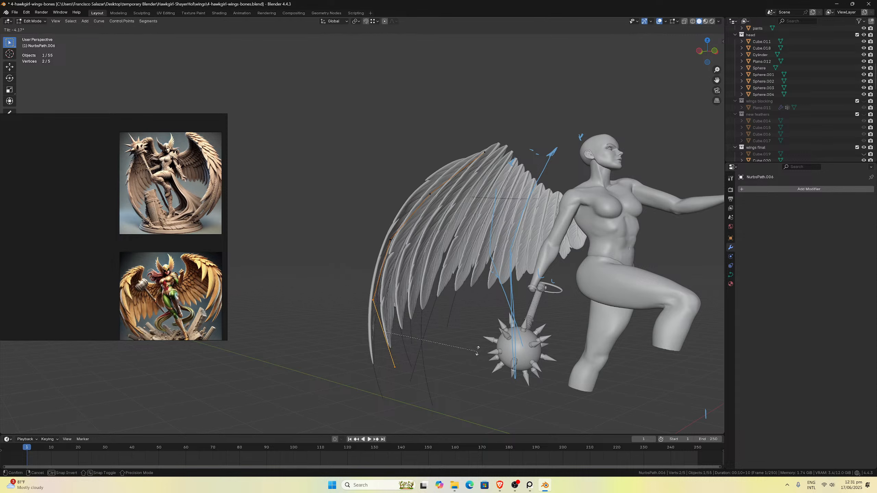
pyautogui.click(481, 300)
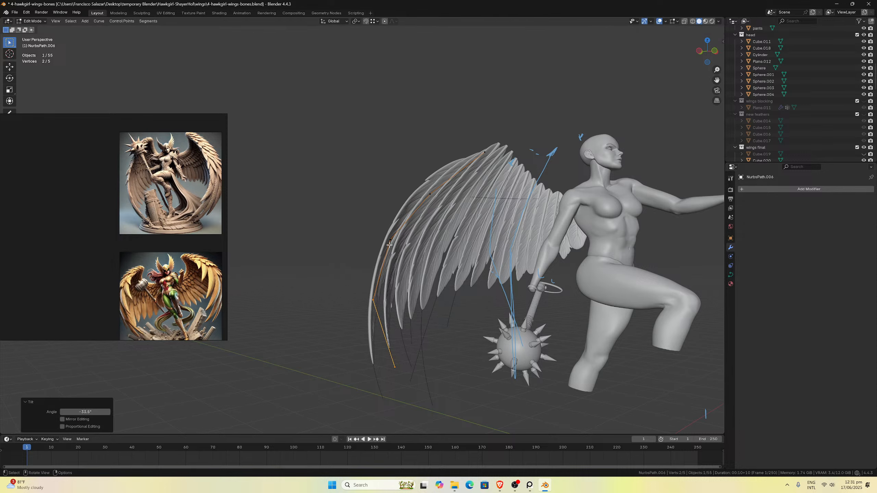
# Tilt NurbsPath.006's third control point negatively, and its second control point about -1.2°, to turn the upper part of the feather.
pyautogui.click(390, 240)
pyautogui.hotkey('ctrl', 't')
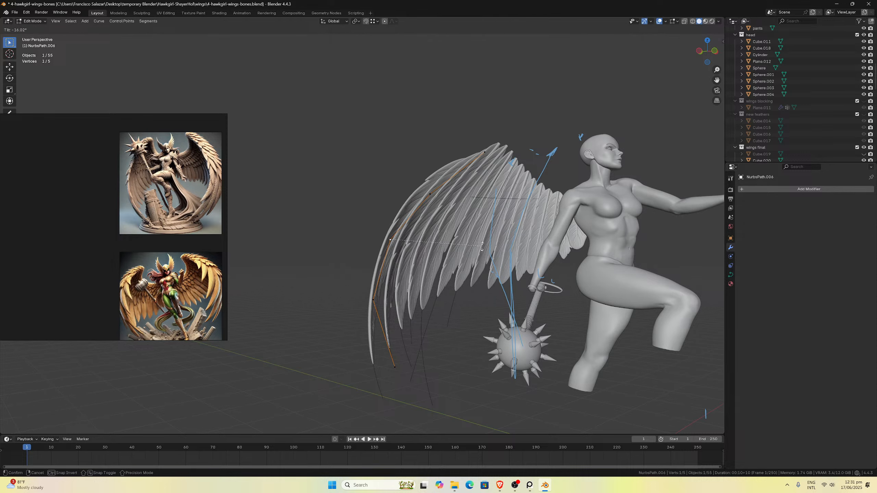
pyautogui.click(479, 262)
pyautogui.moveTo(478, 262); pyautogui.dragTo(447, 196, button='middle')
pyautogui.click(425, 179)
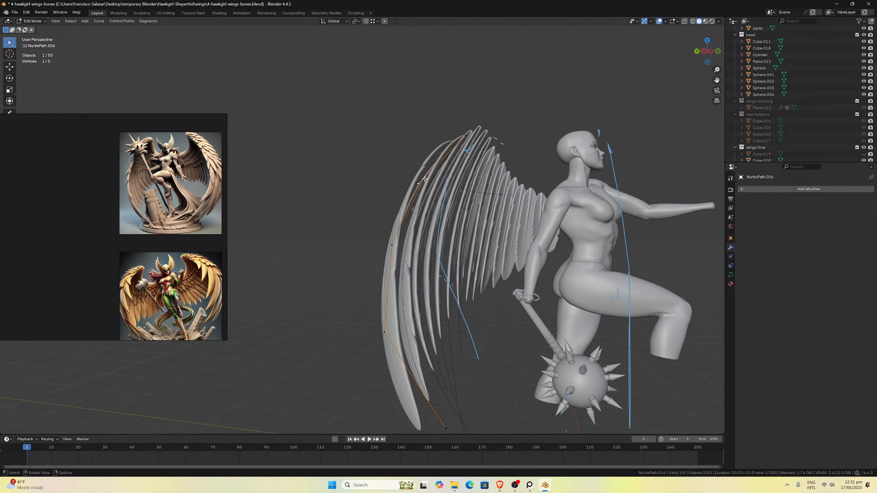
pyautogui.hotkey('ctrl', 't')
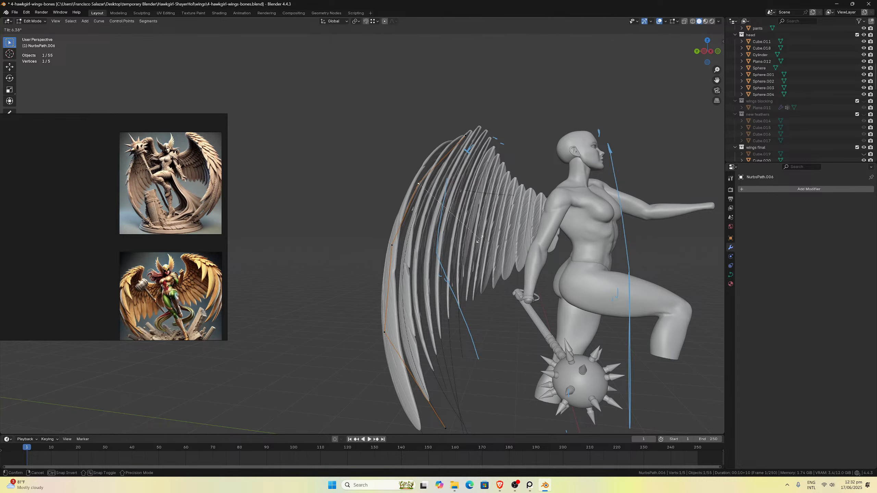
pyautogui.click(484, 230)
pyautogui.moveTo(483, 230); pyautogui.dragTo(430, 358, button='middle')
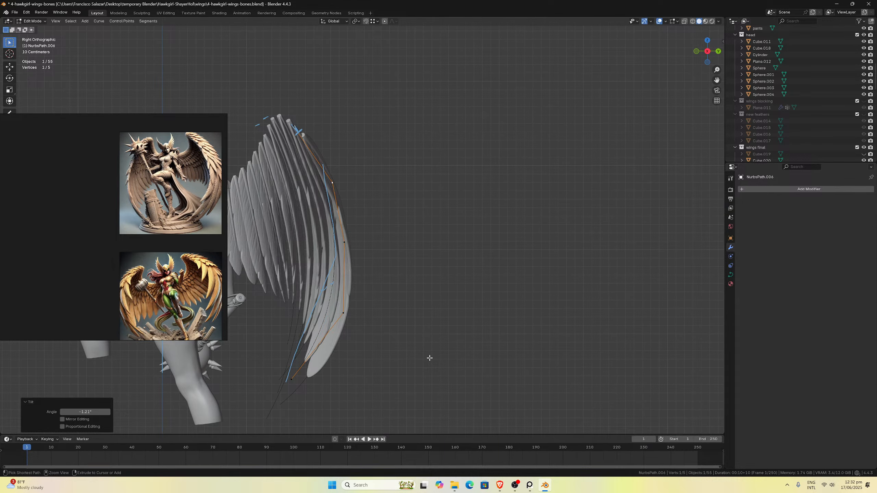
# In left view, move NurbsPath.006's end point about -0.07 m along Y.
pyautogui.press('ctrl+KP_3')
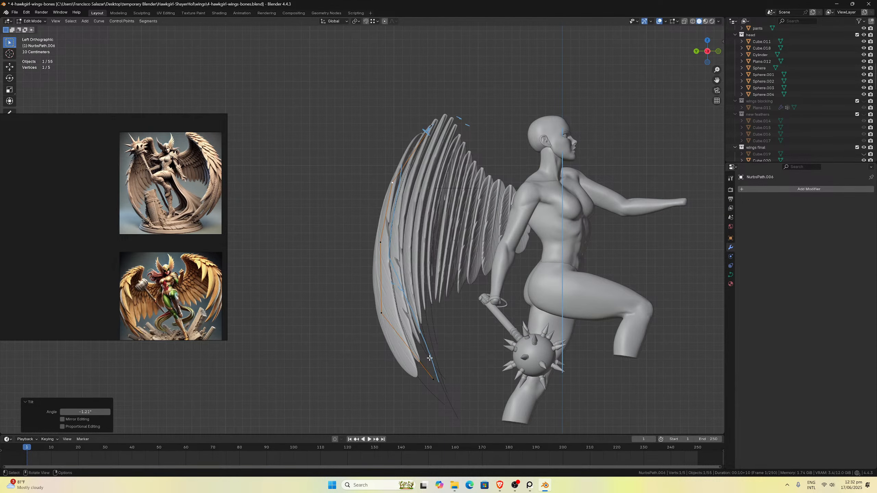
pyautogui.click(434, 374)
pyautogui.press('g')
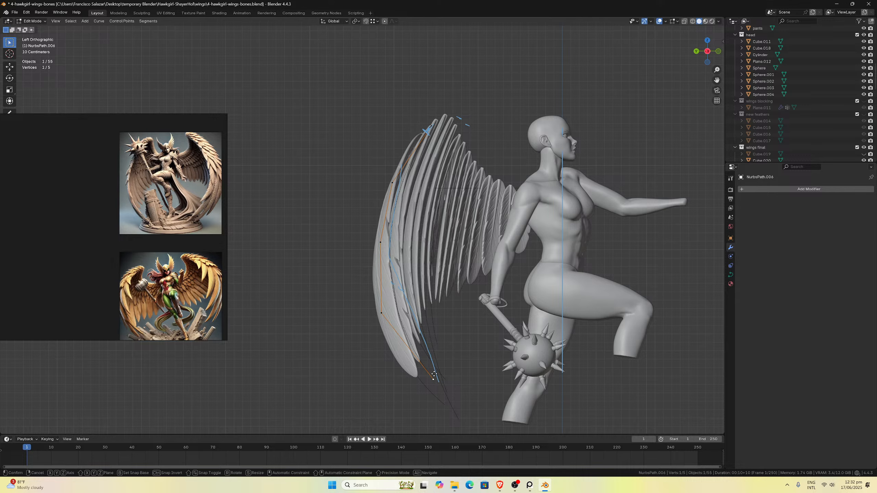
pyautogui.press('y')
pyautogui.click(440, 374)
# Return to editing NurbsPath.007 and move its third control point slightly forward along Y.
pyautogui.moveTo(440, 374); pyautogui.dragTo(396, 362, button='middle')
pyautogui.scroll(3, 397, 363)
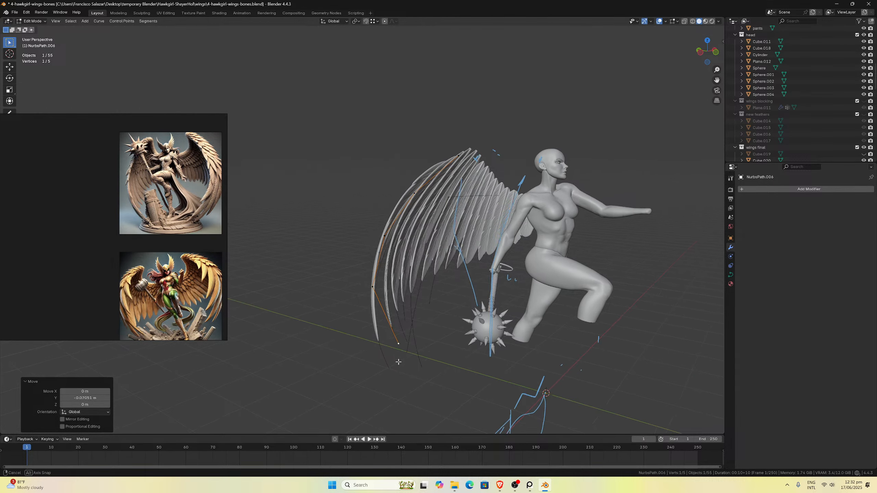
pyautogui.click(378, 314)
pyautogui.press('Tab')
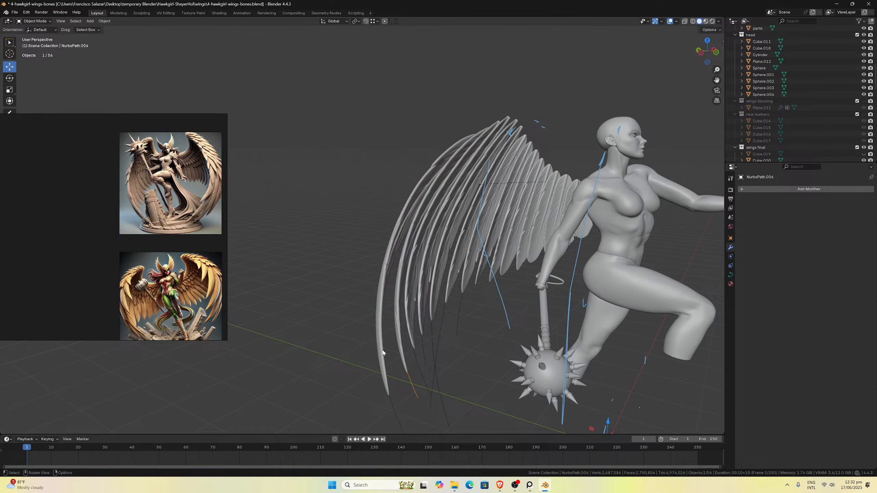
pyautogui.hotkey('ctrl', 'z')
pyautogui.scroll(-1, 394, 405)
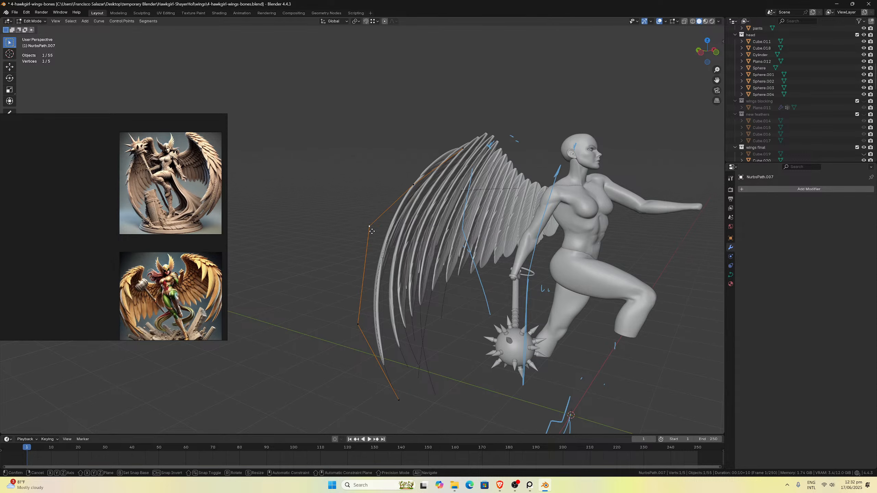
pyautogui.press('g')
pyautogui.press('y')
pyautogui.click(376, 263)
# Move NurbsPath.007's fourth control point about -0.19 m along Y to soften the outermost feather's bend.
pyautogui.click(359, 324)
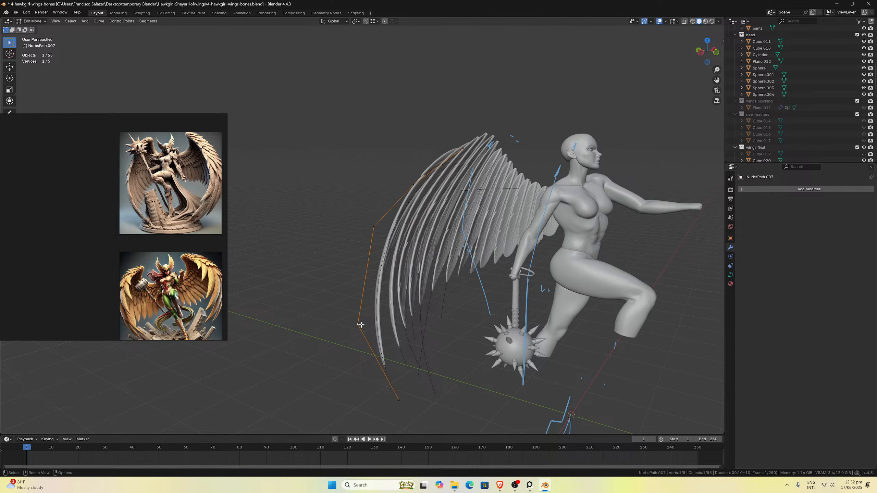
pyautogui.press('g')
pyautogui.press('y')
pyautogui.click(372, 329)
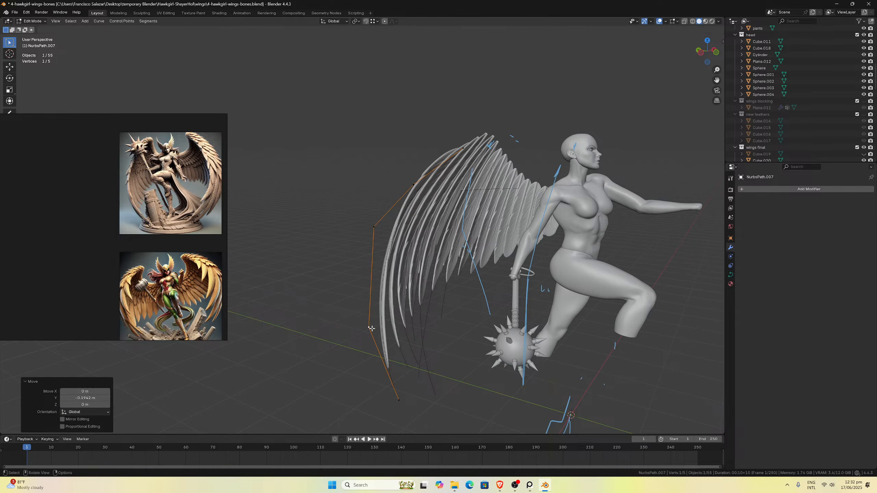
# Switch to editing NurbsPath.005 and tilt its last two control points about -22°.
pyautogui.press('Tab')
pyautogui.moveTo(371, 328); pyautogui.dragTo(394, 348, button='middle')
pyautogui.click(379, 340)
pyautogui.press('Tab')
pyautogui.keyDown('shift'); pyautogui.click(382, 301); pyautogui.keyUp('shift')
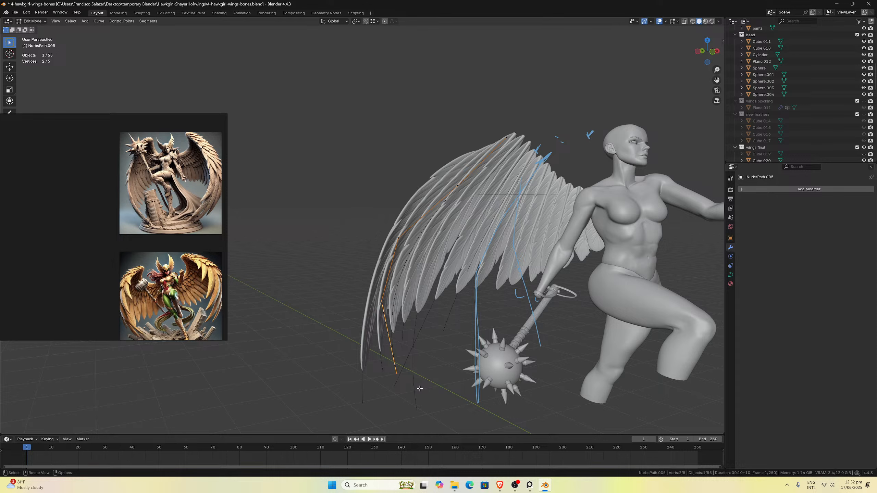
pyautogui.hotkey('ctrl', 't')
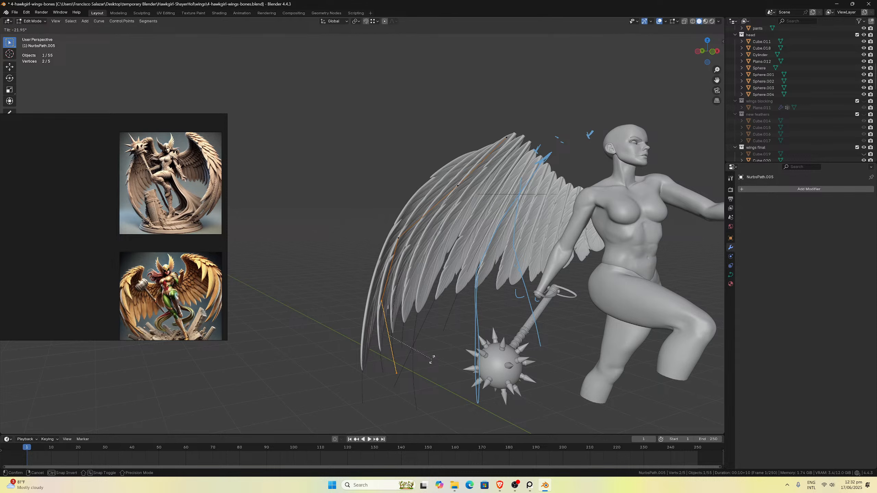
pyautogui.click(433, 360)
# Tilt NurbsPath.001's last two control points so its feather turns like the outer neighbouring ones.
pyautogui.press('Tab')
pyautogui.click(403, 334)
pyautogui.press('Tab')
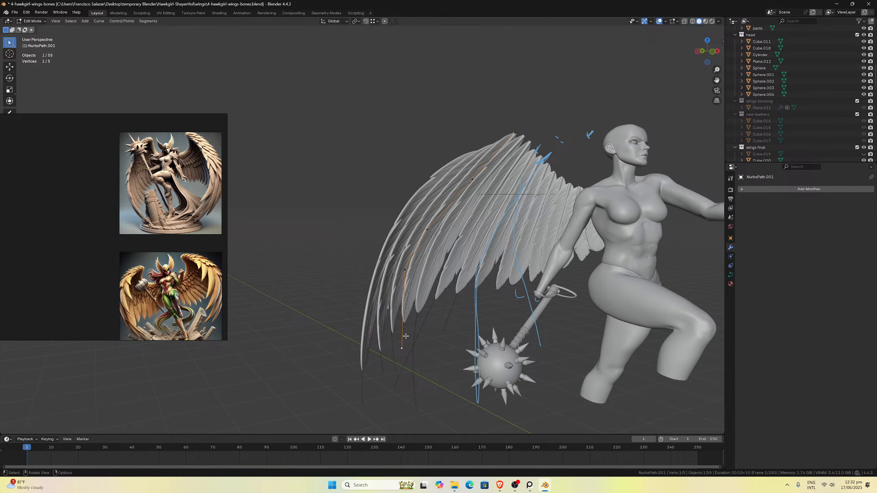
pyautogui.click(404, 269)
pyautogui.keyDown('shift'); pyautogui.click(402, 348); pyautogui.keyUp('shift')
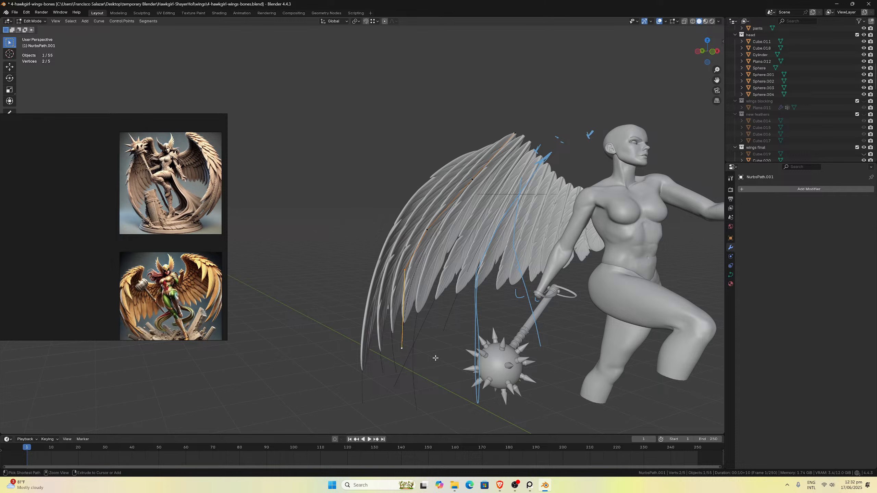
pyautogui.hotkey('ctrl', 't')
pyautogui.click(443, 337)
pyautogui.press('Tab')
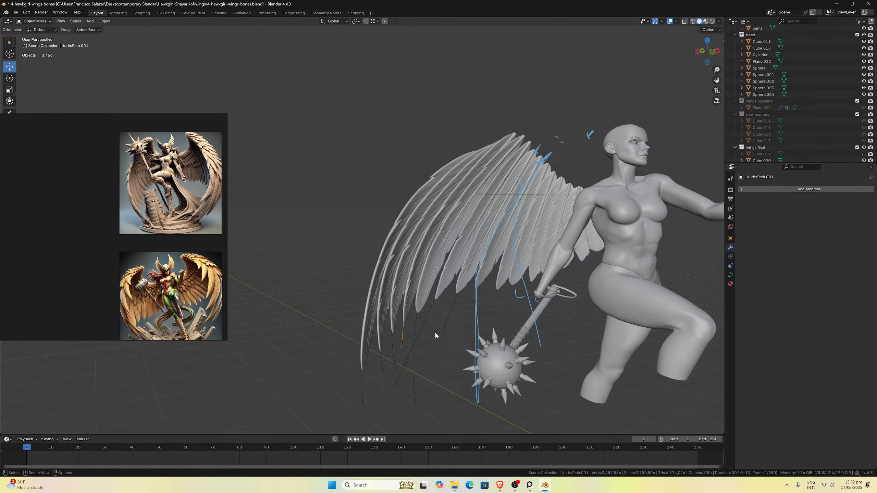
# Switch to editing NurbsPath.004 and tilt its last two control points about -23°.
pyautogui.hotkey('ctrl', 'z')
pyautogui.keyDown('shift'); pyautogui.click(401, 320); pyautogui.keyUp('shift')
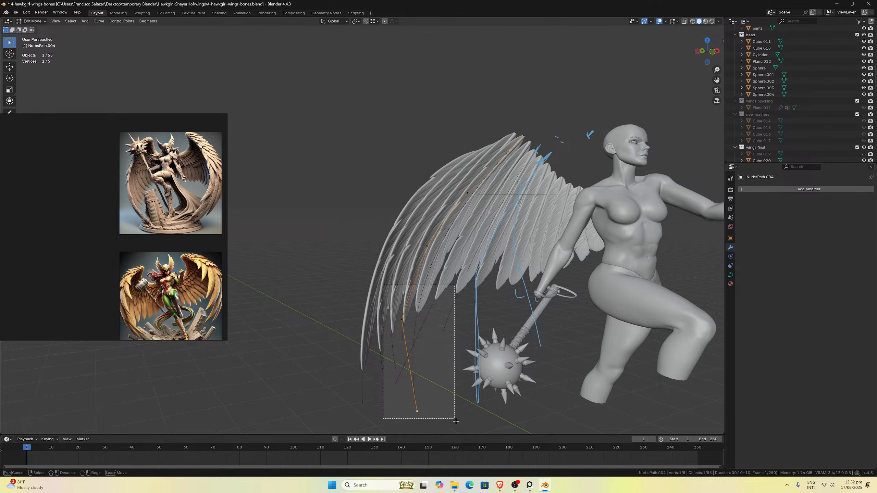
pyautogui.hotkey('ctrl', 't')
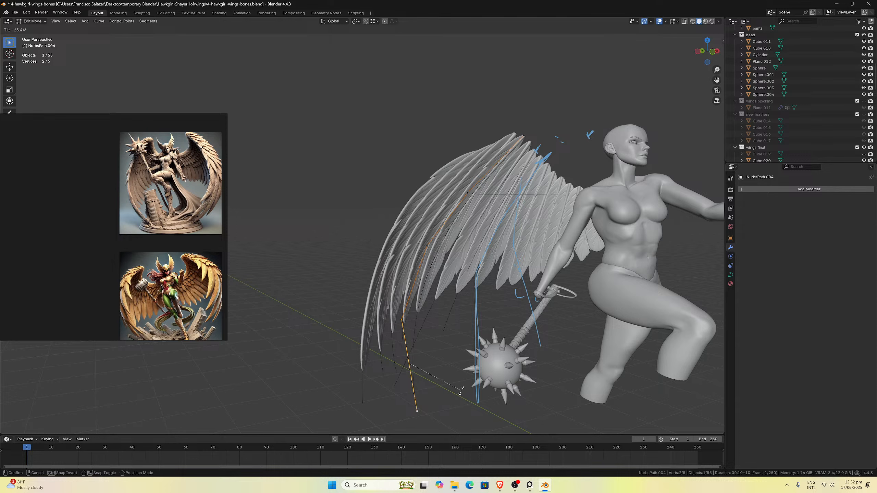
pyautogui.click(462, 389)
# In front view, raise NurbsPath.003's fourth control point slightly and move its end point about 0.56 m along X and 0.66 m along Z.
pyautogui.hotkey('ctrl', 'z')
pyautogui.hotkey('ctrl', 'z')
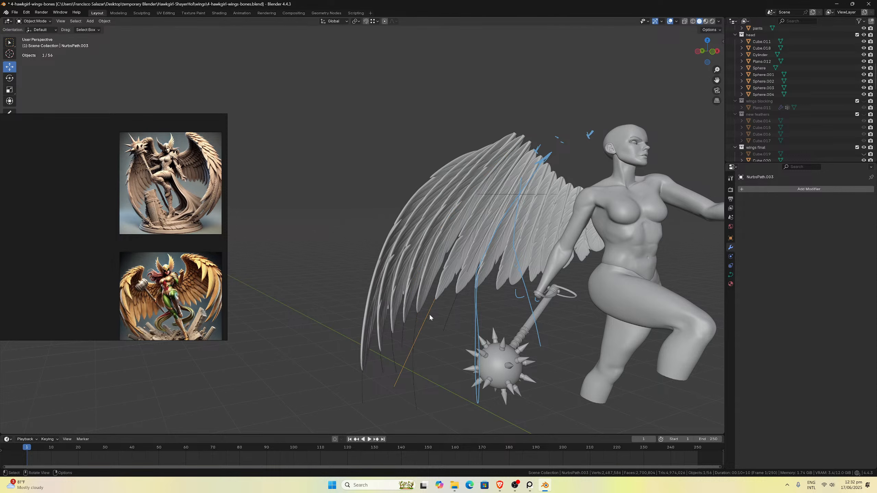
pyautogui.moveTo(429, 257); pyautogui.dragTo(395, 274, button='middle')
pyautogui.moveTo(382, 267); pyautogui.dragTo(462, 419)
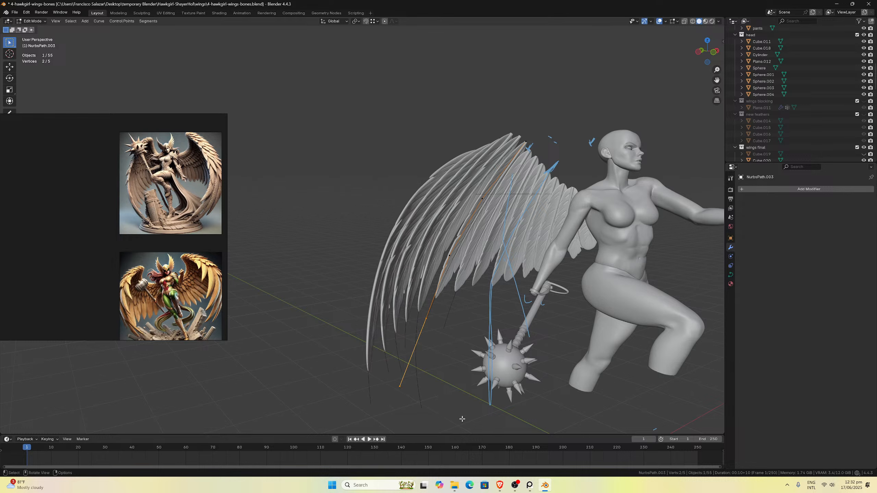
pyautogui.press('KP_1')
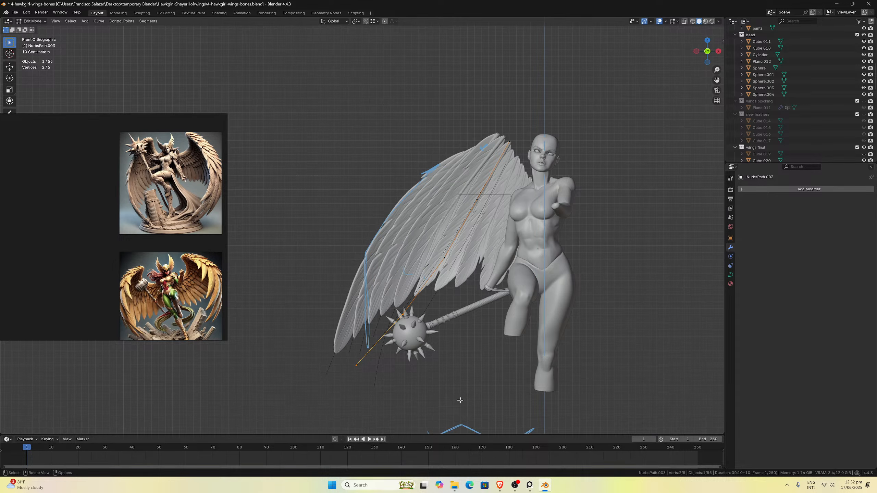
pyautogui.scroll(2, 424, 312)
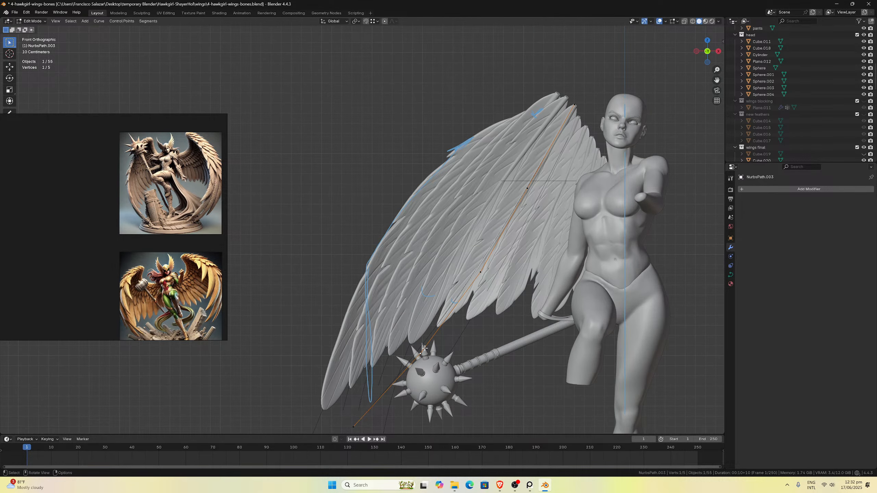
pyautogui.press('g')
pyautogui.click(433, 339)
pyautogui.click(361, 422)
pyautogui.press('g')
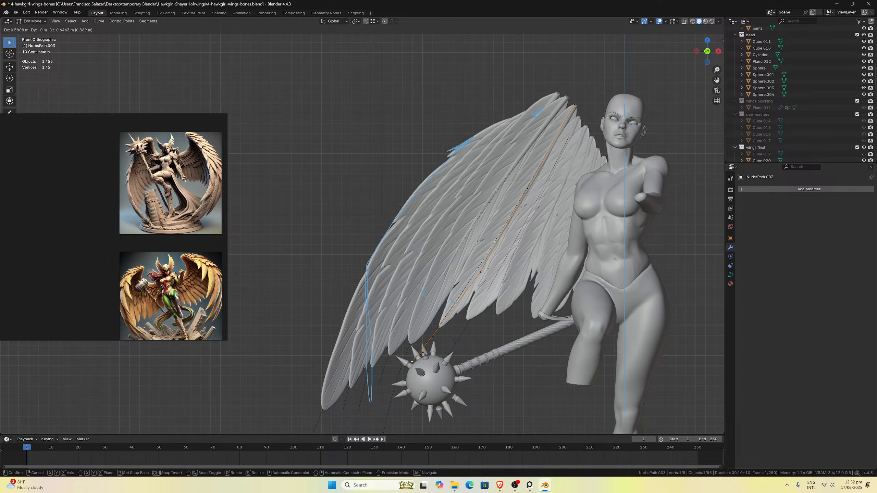
pyautogui.click(423, 354)
# Tilt NurbsPath.003's last two control points to turn the feather's tip.
pyautogui.moveTo(422, 353); pyautogui.dragTo(491, 293, button='middle')
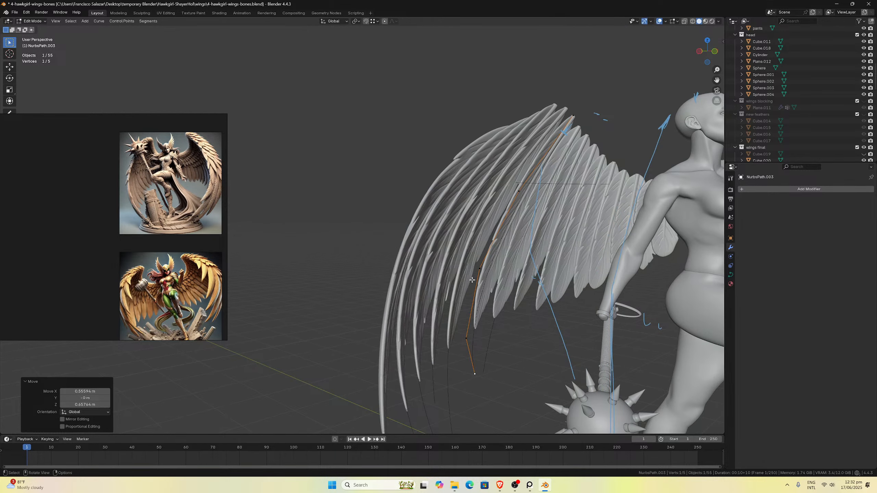
pyautogui.keyDown('shift'); pyautogui.click(467, 338); pyautogui.keyUp('shift')
pyautogui.hotkey('ctrl', 't')
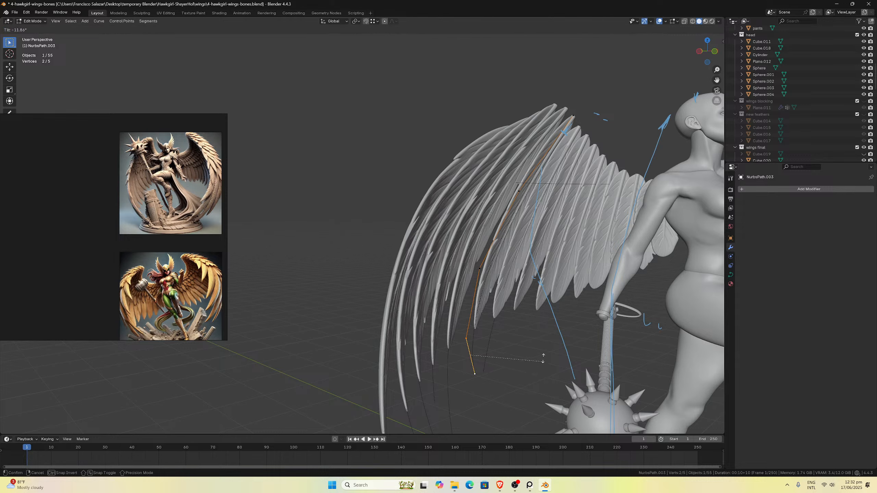
pyautogui.click(544, 339)
# Move NurbsPath.003's third control point about 0.04 m along Y to push the bend backward.
pyautogui.moveTo(544, 339)
pyautogui.mouseDown(button='middle')
pyautogui.moveTo(511, 342)
pyautogui.moveTo(536, 344)
pyautogui.mouseUp(button='middle')
pyautogui.click(485, 254)
pyautogui.press('g')
pyautogui.press('y')
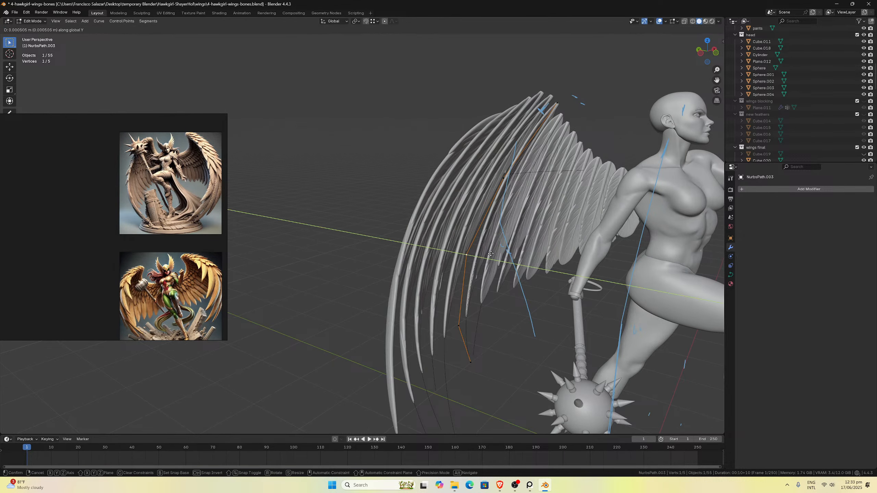
pyautogui.click(489, 252)
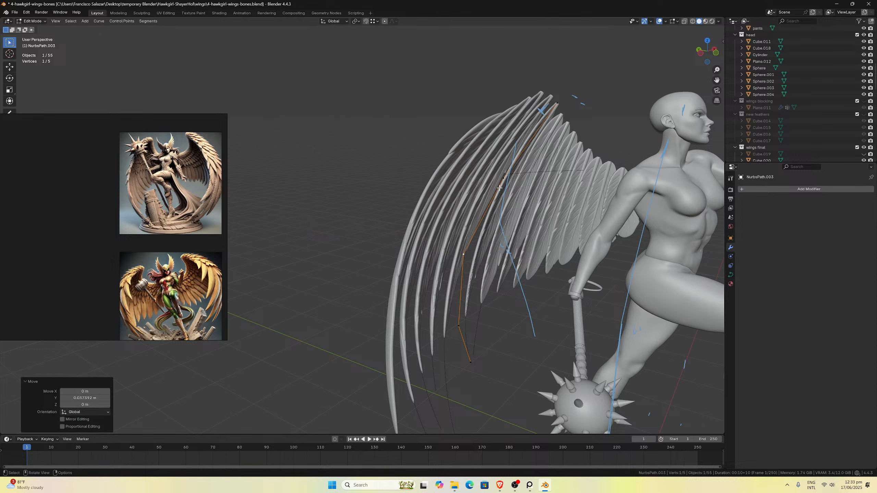
# In left view, raise NurbsPath.003's third and second control points along the feather.
pyautogui.click(500, 185)
pyautogui.moveTo(500, 185); pyautogui.dragTo(491, 252, button='middle')
pyautogui.press('ctrl+KP_3')
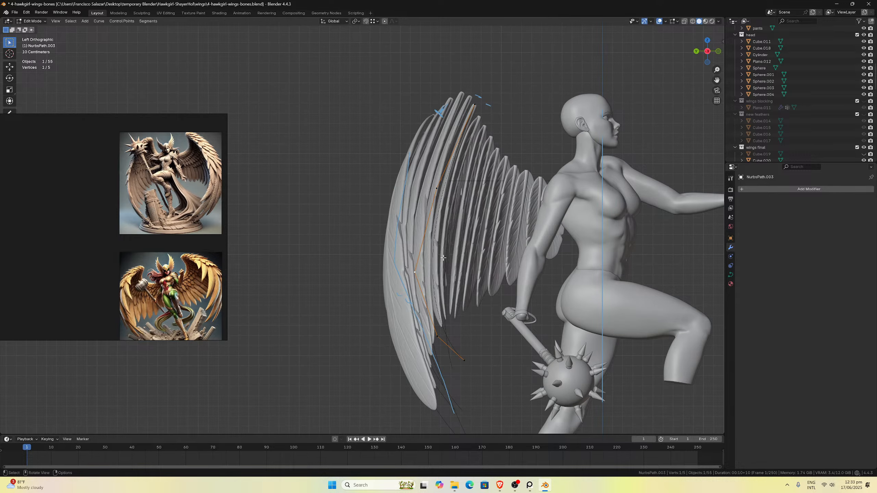
pyautogui.press('g')
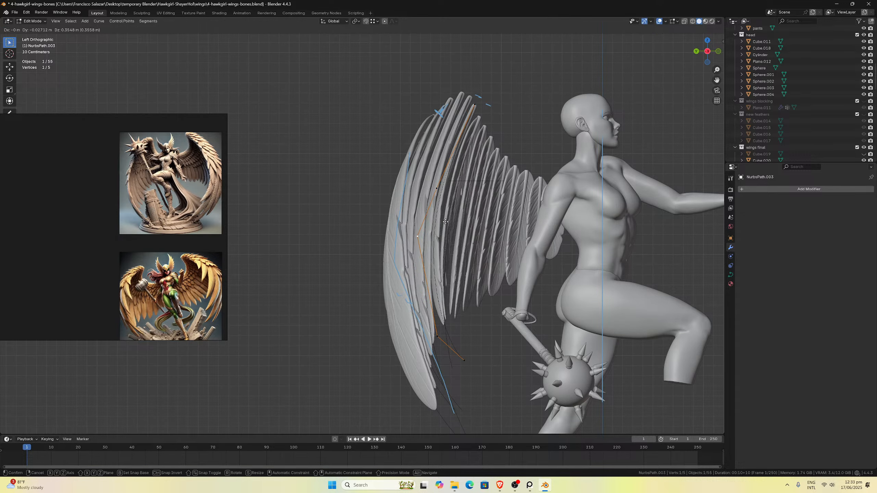
pyautogui.click(444, 218)
pyautogui.press('g')
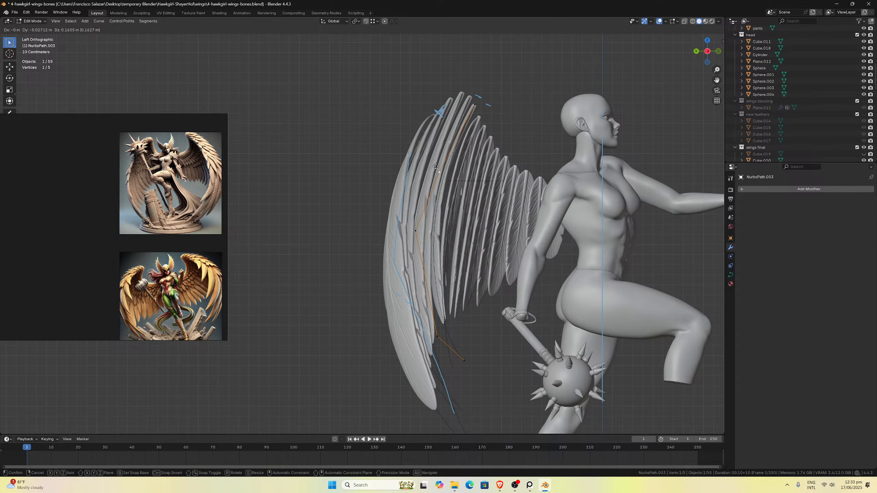
pyautogui.click(439, 152)
# In left view, raise NurbsPath.003's third and fourth control points and pull its end point up closer to the feather's tip.
pyautogui.press('g')
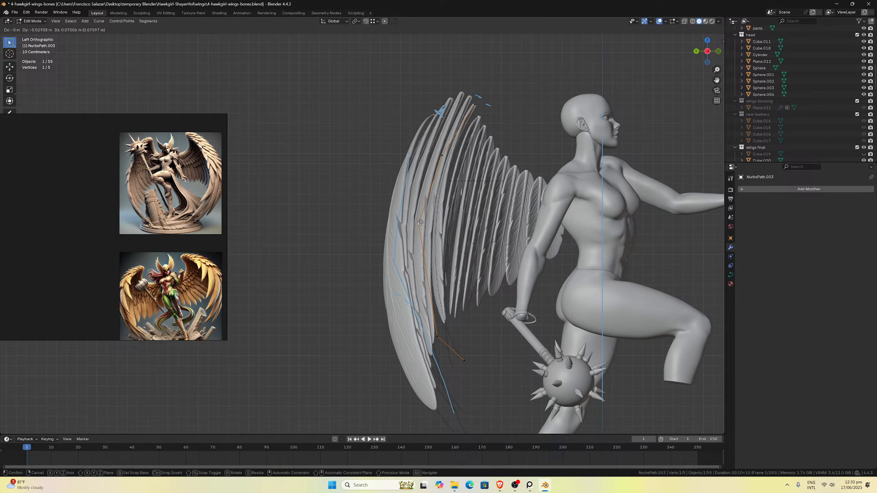
pyautogui.click(418, 217)
pyautogui.press('g')
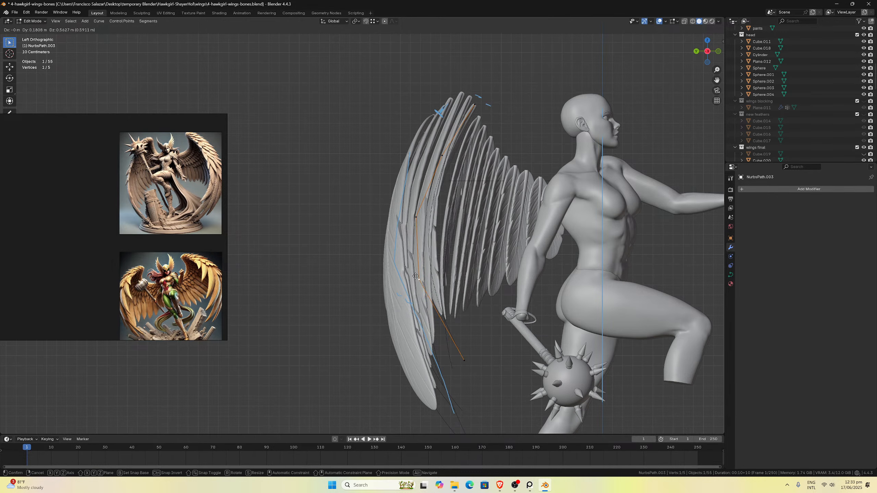
pyautogui.click(419, 285)
pyautogui.click(463, 360)
pyautogui.press('g')
pyautogui.click(441, 322)
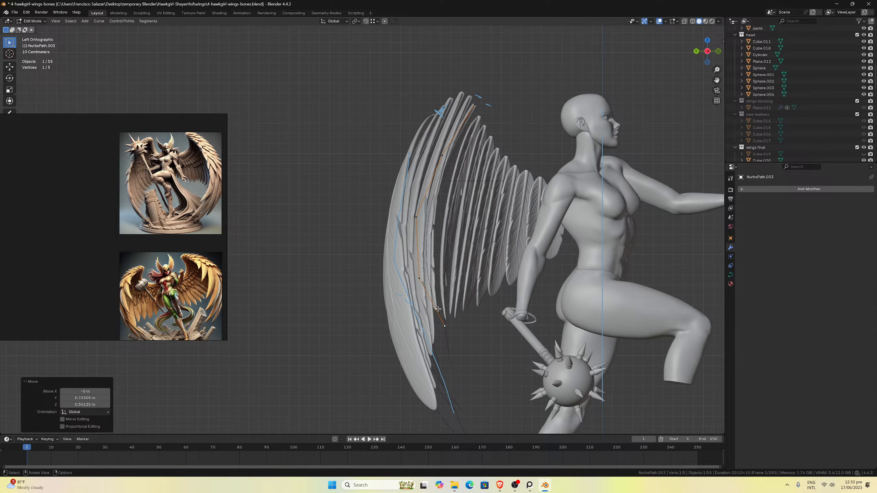
pyautogui.press('g')
pyautogui.click(447, 327)
# Shift NurbsPath.003's fourth, third and second control points slightly forward and down to smooth the feather's side bend.
pyautogui.click(419, 278)
pyautogui.press('g')
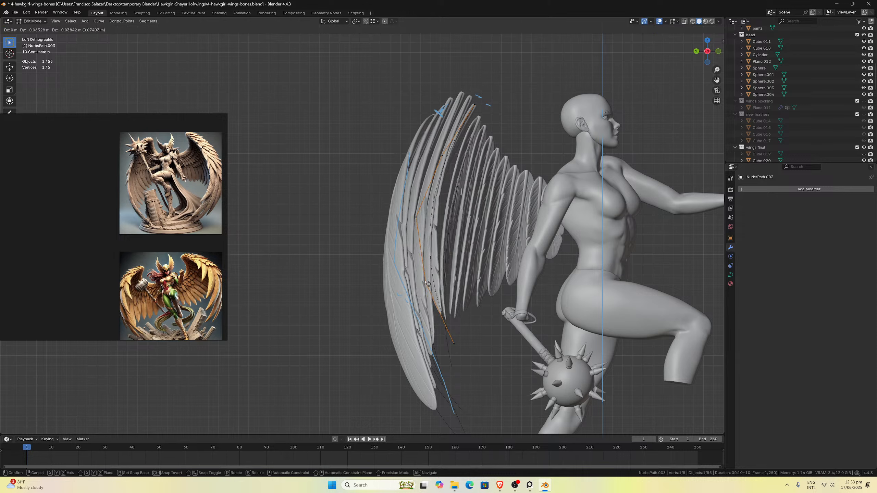
pyautogui.click(429, 283)
pyautogui.click(418, 216)
pyautogui.press('g')
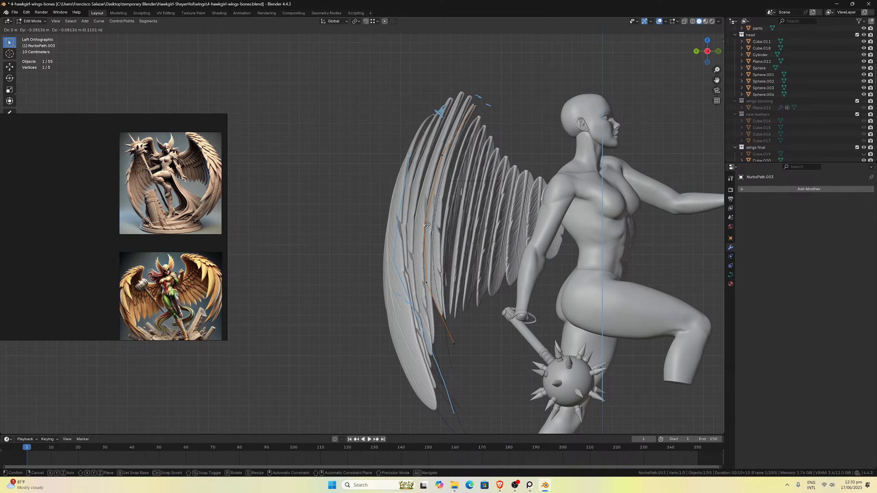
pyautogui.click(427, 225)
pyautogui.click(441, 158)
pyautogui.press('g')
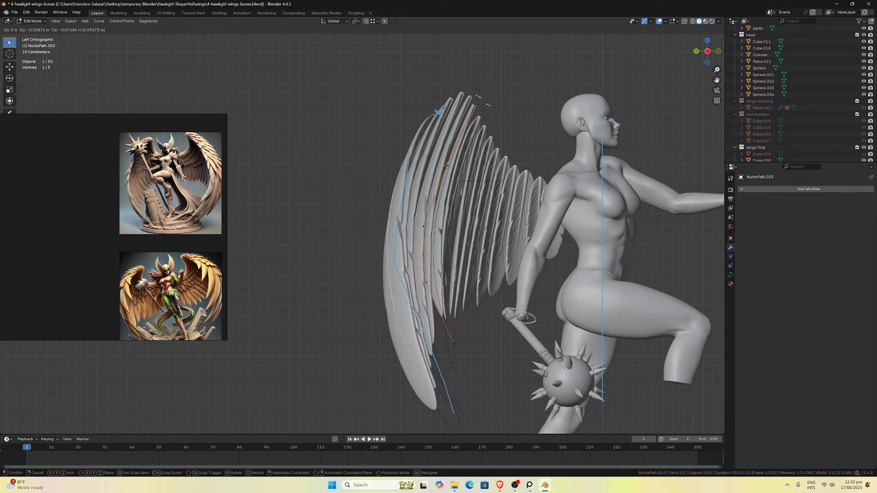
pyautogui.click(442, 164)
# Nudge NurbsPath.003's fourth control point down and lower its end point about 0.12 m.
pyautogui.click(427, 283)
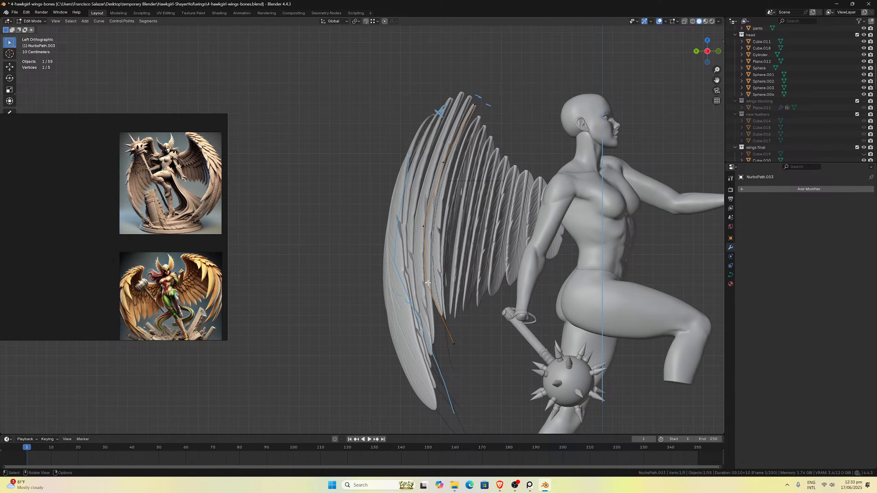
pyautogui.press('g')
pyautogui.click(427, 286)
pyautogui.click(454, 344)
pyautogui.press('g')
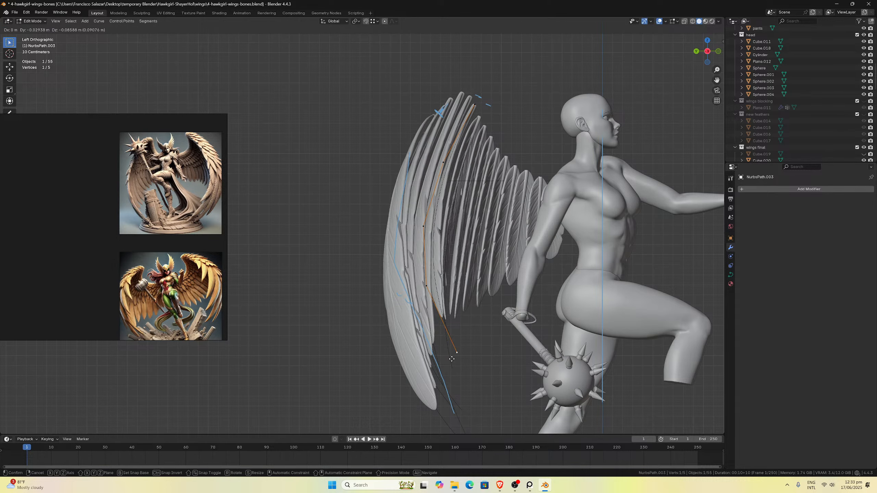
pyautogui.click(450, 363)
# In front view, lower NurbsPath.003's end point and move its fourth point about 0.2 m toward the body and slightly down.
pyautogui.press('KP_1')
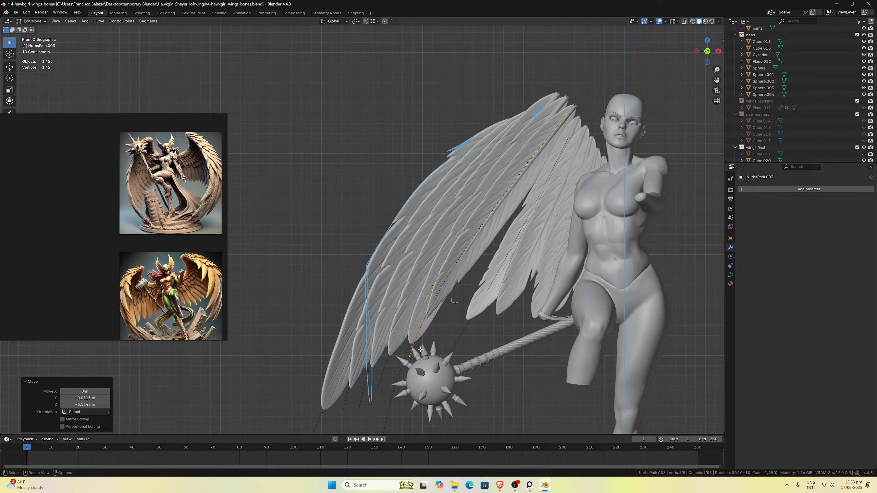
pyautogui.scroll(-1, 420, 349)
pyautogui.press('g')
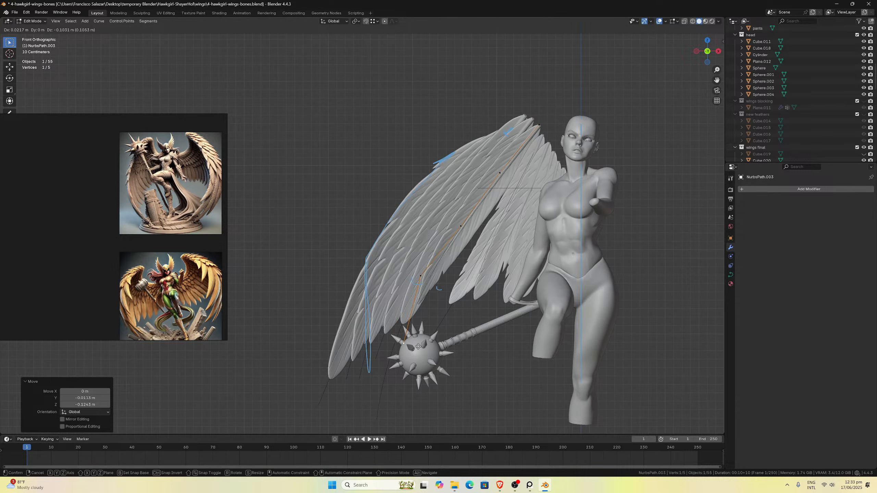
pyautogui.click(428, 351)
pyautogui.click(422, 275)
pyautogui.press('g')
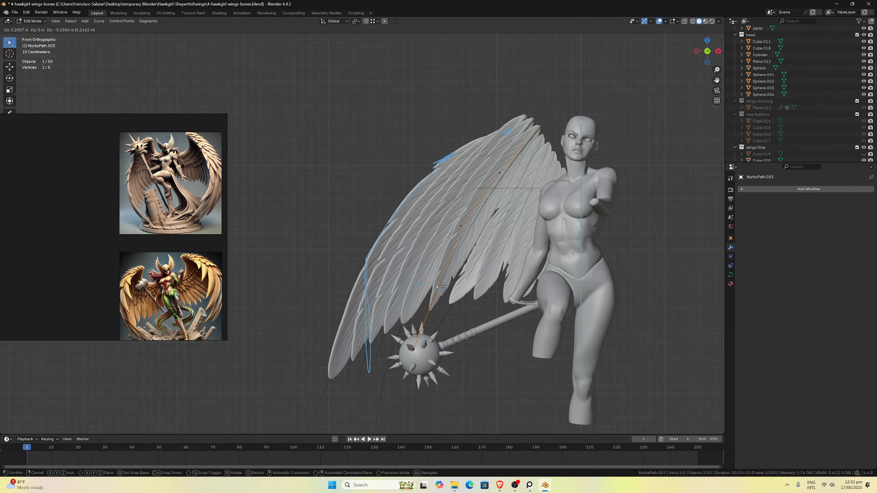
pyautogui.click(444, 288)
# Move NurbsPath.003's third control point and its second one inward and down, the second by about 0.17 m X and -0.08 m Z.
pyautogui.click(456, 229)
pyautogui.press('g')
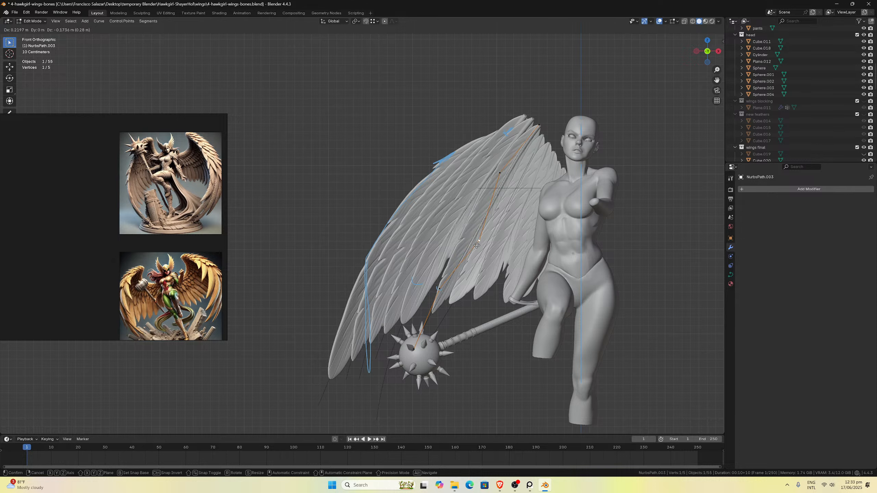
pyautogui.click(478, 246)
pyautogui.click(499, 173)
pyautogui.press('g')
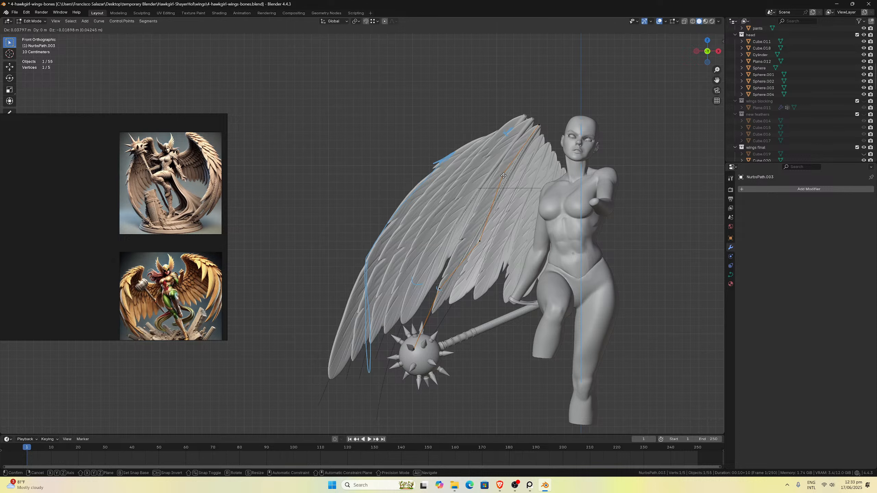
pyautogui.click(515, 179)
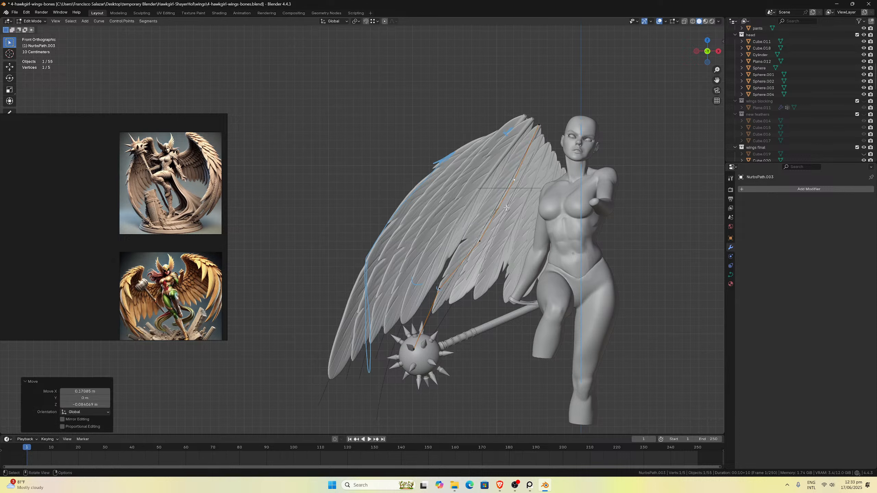
# Move NurbsPath.003's third control point back outward and up, and nudge its fourth and end points slightly outward.
pyautogui.click(490, 244)
pyautogui.press('g')
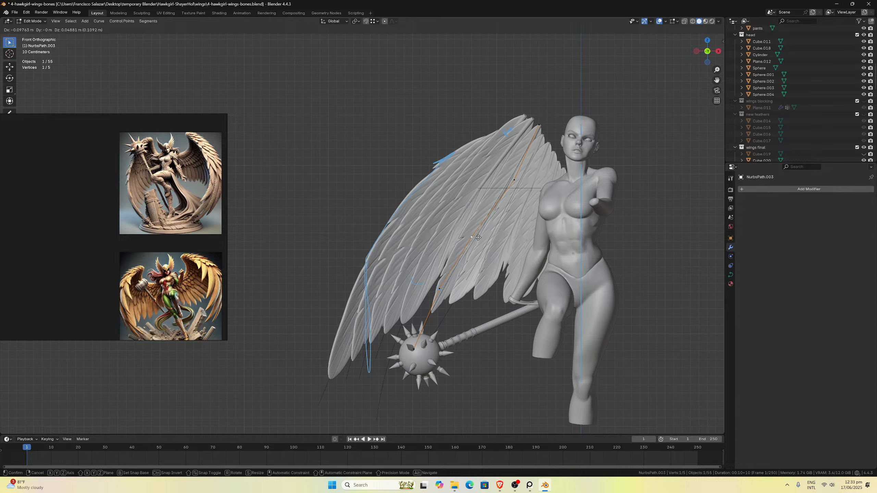
pyautogui.click(472, 261)
pyautogui.click(455, 281)
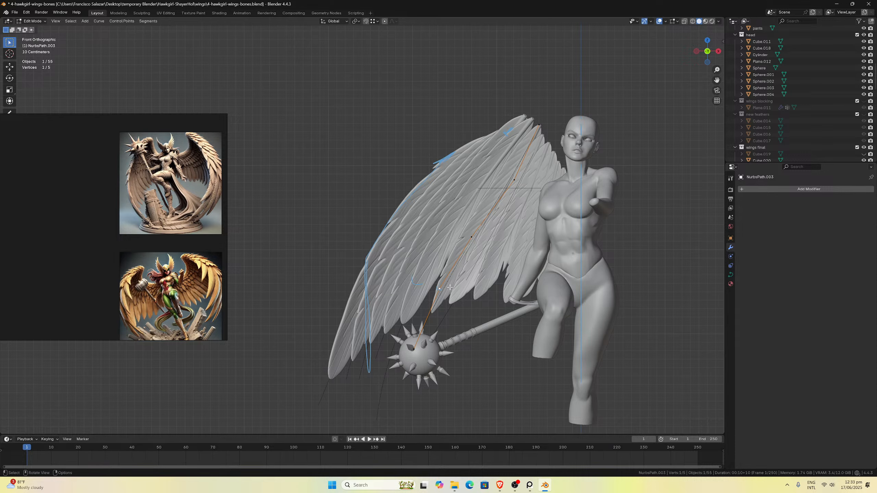
pyautogui.press('g')
pyautogui.click(448, 286)
pyautogui.scroll(-2, 448, 290)
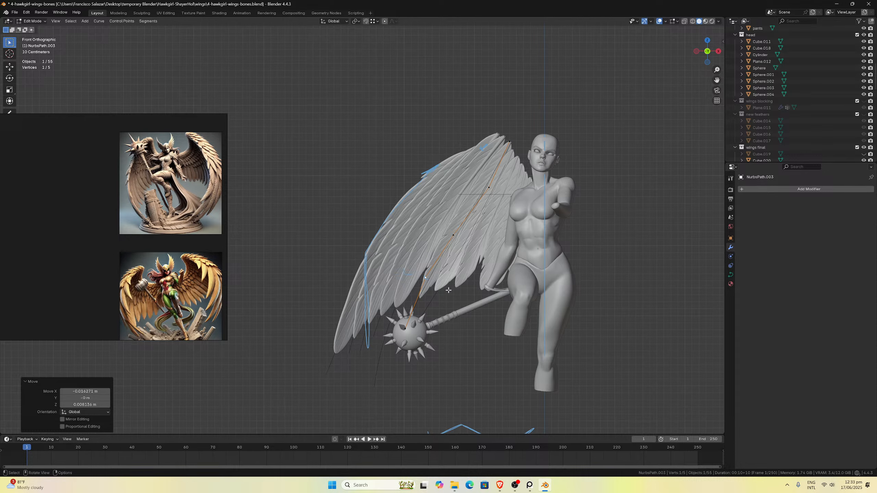
pyautogui.press('g')
pyautogui.click(412, 324)
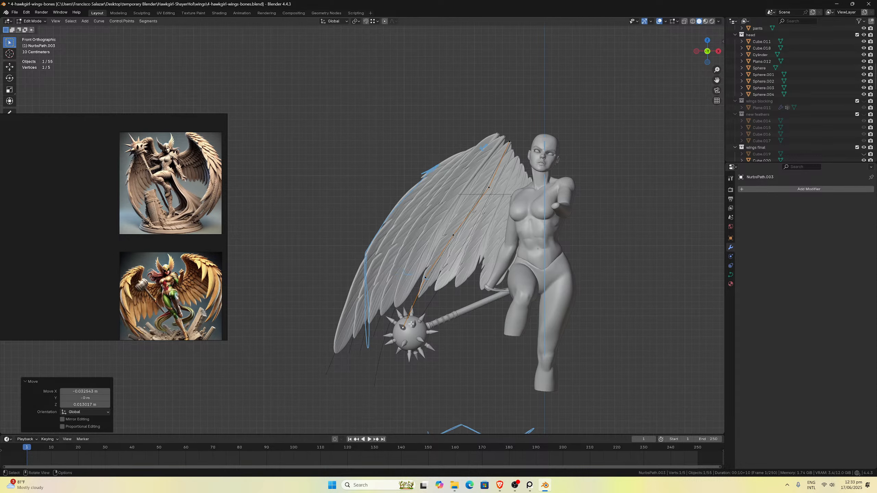
# Edit NurbsPath.004, moving its third control point toward the body and its fourth about 0.06 m along X.
pyautogui.click(390, 325)
pyautogui.press('Tab')
pyautogui.click(387, 325)
pyautogui.press('Tab')
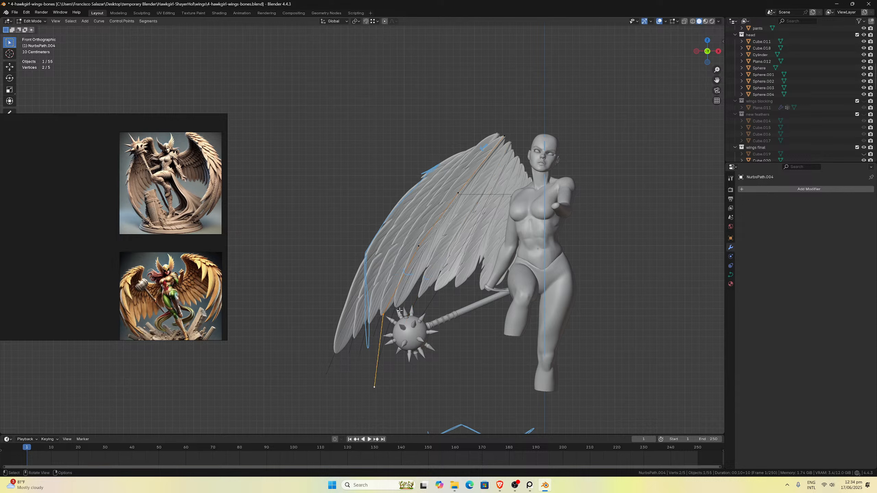
pyautogui.press('g')
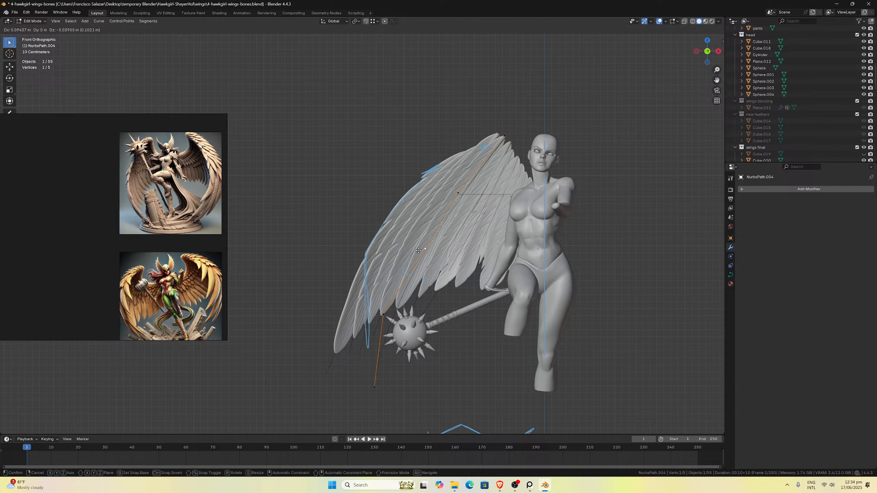
pyautogui.click(400, 312)
pyautogui.click(383, 315)
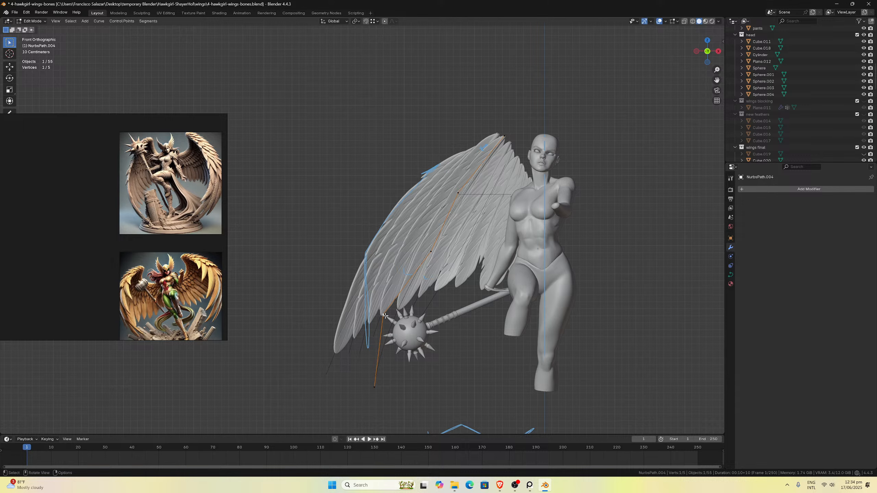
pyautogui.press('g')
pyautogui.click(389, 318)
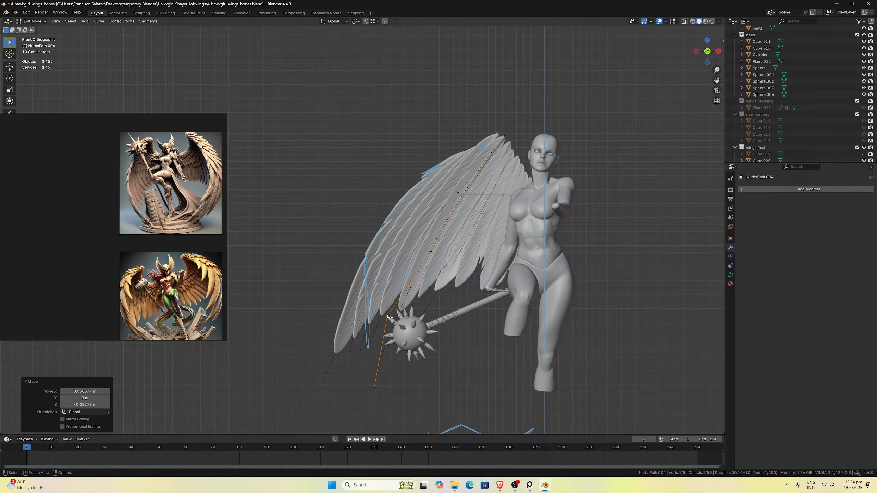
# Leave curve editing, clear the selection, check the feathers up close and save the file.
pyautogui.press('Tab')
pyautogui.moveTo(390, 318); pyautogui.dragTo(477, 314, button='middle')
pyautogui.scroll(4, 438, 296)
pyautogui.click(504, 298)
pyautogui.scroll(-4, 504, 300)
pyautogui.scroll(3, 540, 299)
pyautogui.click(515, 317)
pyautogui.press('KP_1')
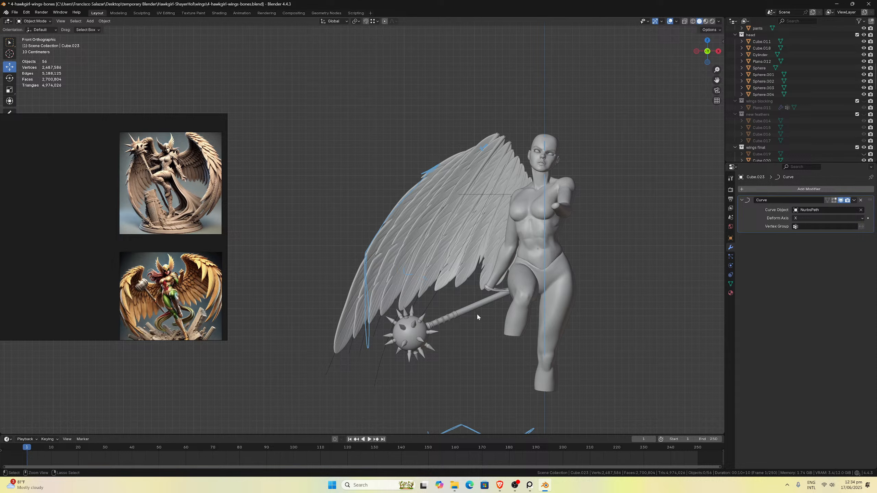
pyautogui.hotkey('ctrl', 's')
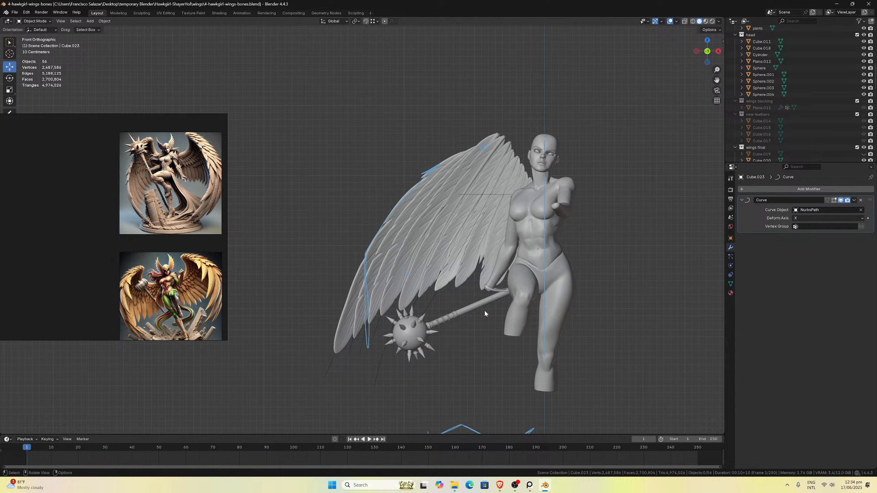
# Examine the wing's overall curvature in perspective and in right side view.
pyautogui.moveTo(486, 313); pyautogui.dragTo(541, 296, button='middle')
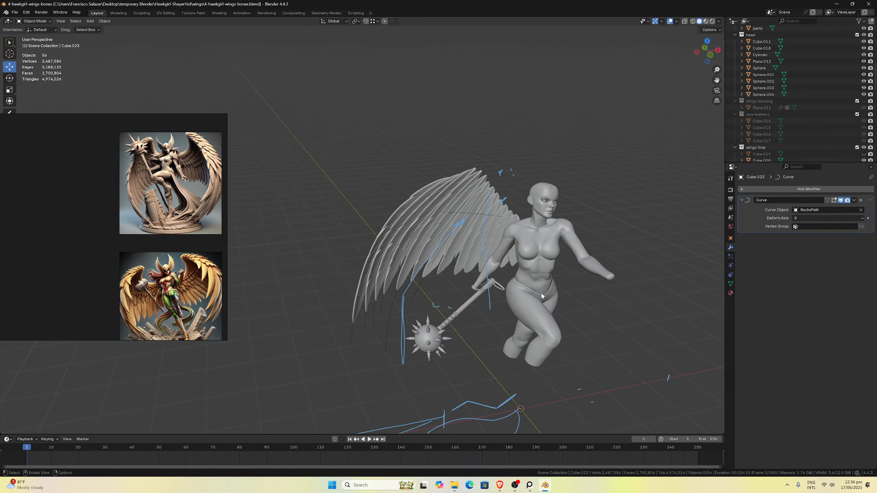
pyautogui.press('KP_1')
pyautogui.press('KP_3')
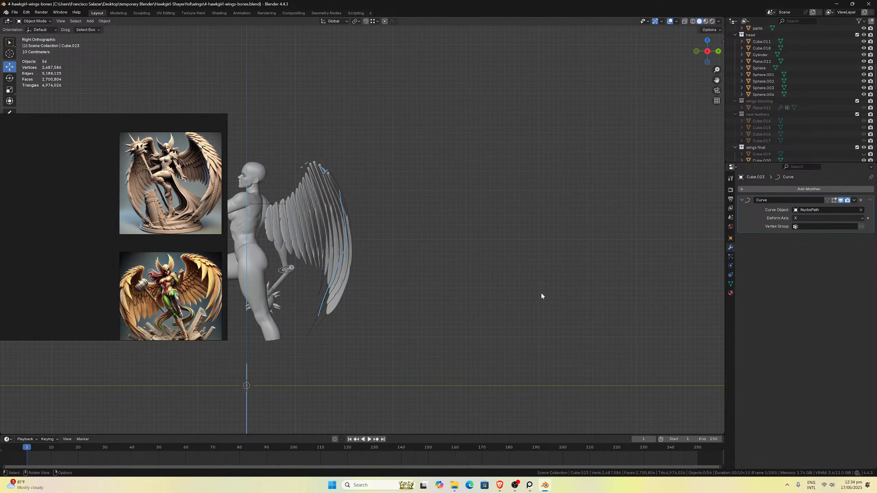
pyautogui.scroll(3, 541, 291)
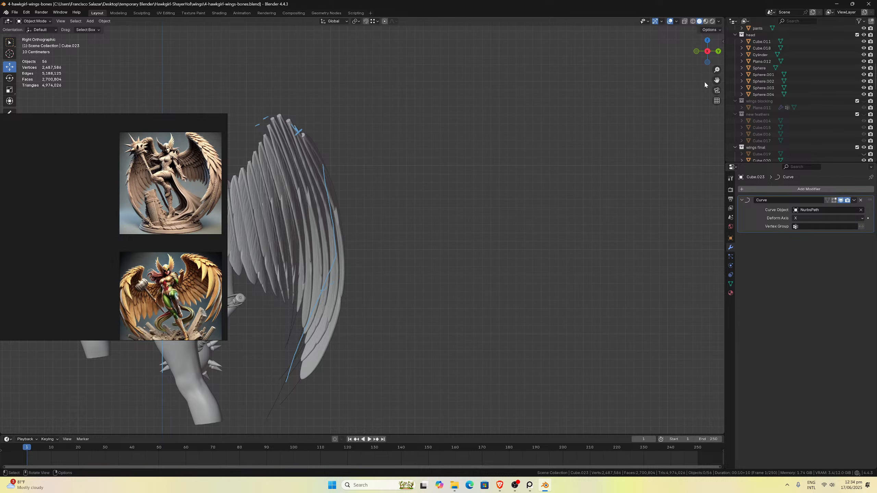
pyautogui.moveTo(717, 79); pyautogui.dragTo(874, 82)
pyautogui.scroll(3, 459, 230)
# Add a Simple Deform modifier to the inner feather group Cube.023.
pyautogui.click(459, 229)
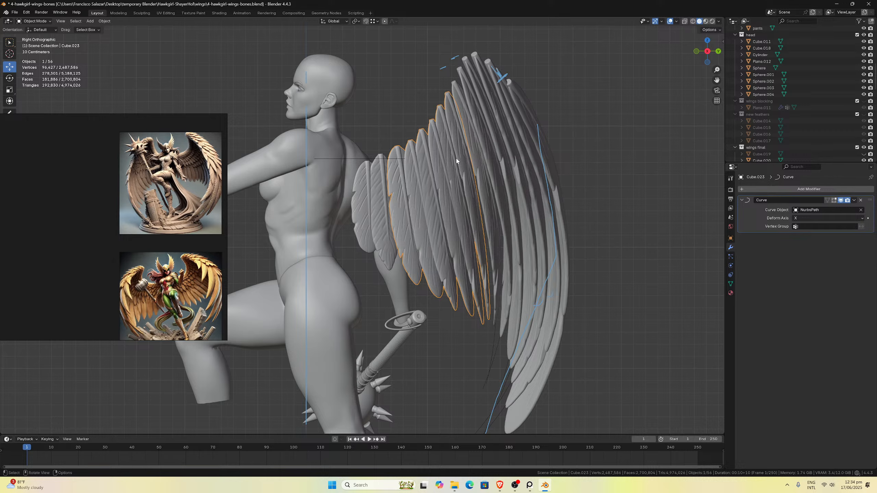
pyautogui.scroll(-3, 490, 282)
pyautogui.moveTo(447, 255); pyautogui.dragTo(511, 301, button='middle')
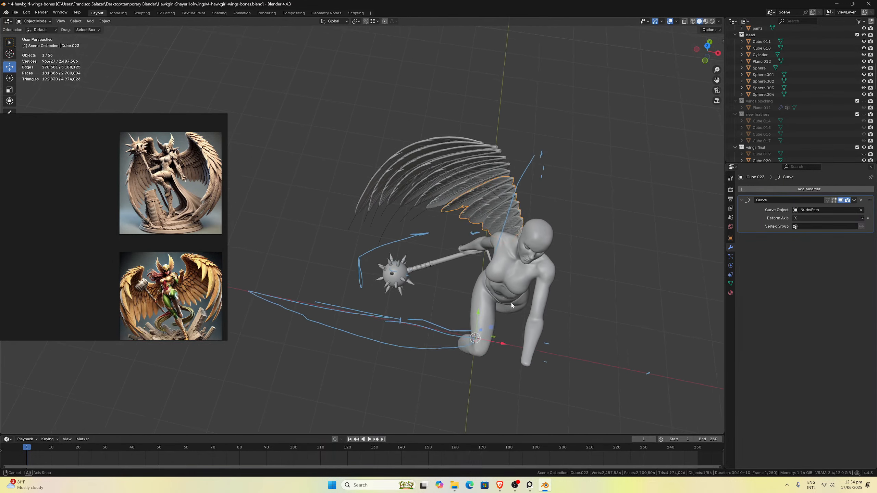
pyautogui.scroll(2, 511, 301)
pyautogui.scroll(2, 564, 247)
pyautogui.moveTo(636, 210); pyautogui.dragTo(658, 182, button='middle')
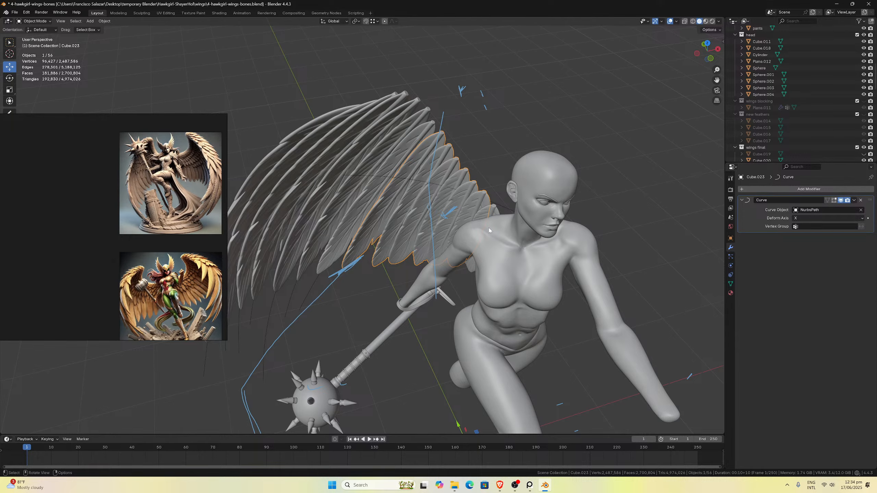
pyautogui.moveTo(489, 231); pyautogui.dragTo(500, 207, button='middle')
pyautogui.click(748, 188)
pyautogui.moveTo(748, 188)
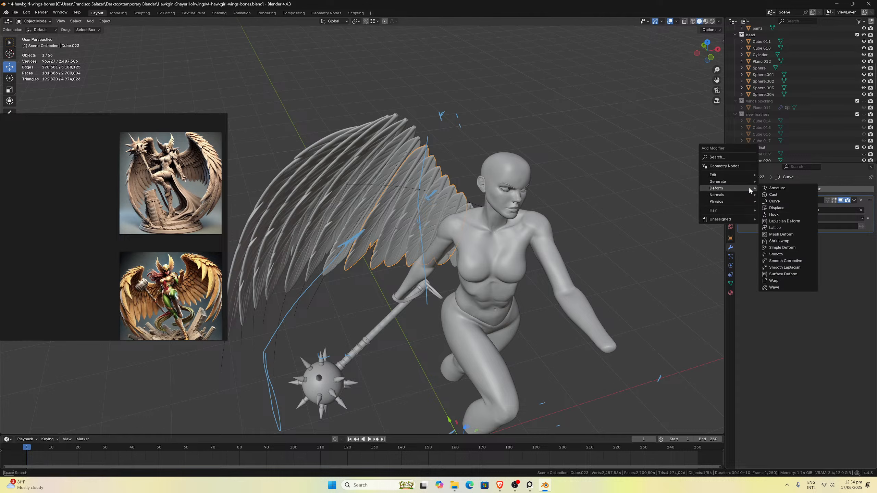
pyautogui.click(783, 248)
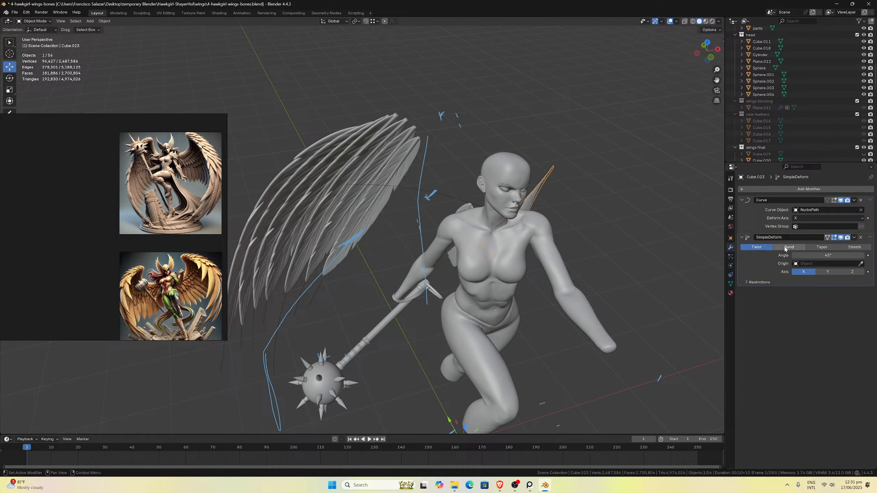
# Set Cube.023's Simple Deform to Bend, trying the Y axis and settling on Z.
pyautogui.click(785, 248)
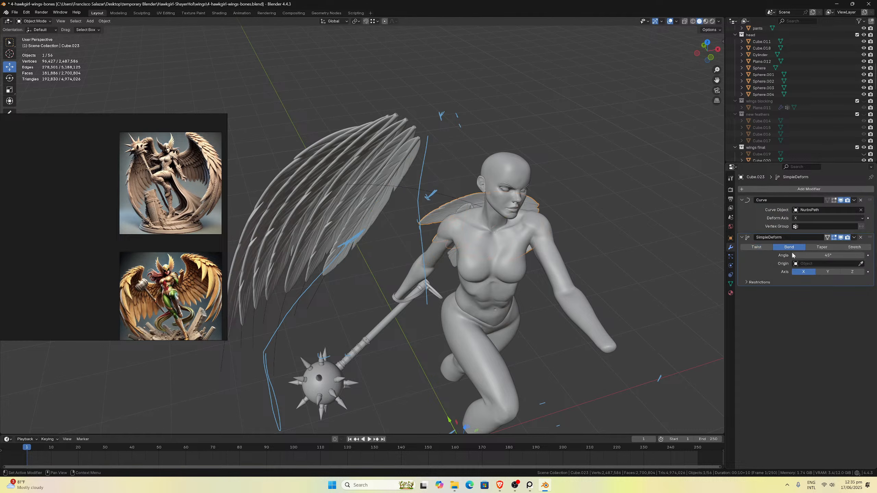
pyautogui.click(825, 273)
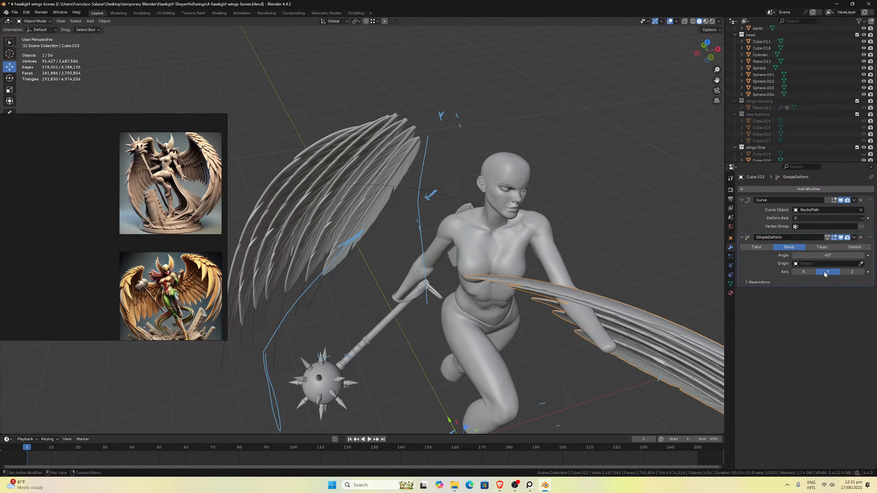
pyautogui.click(850, 272)
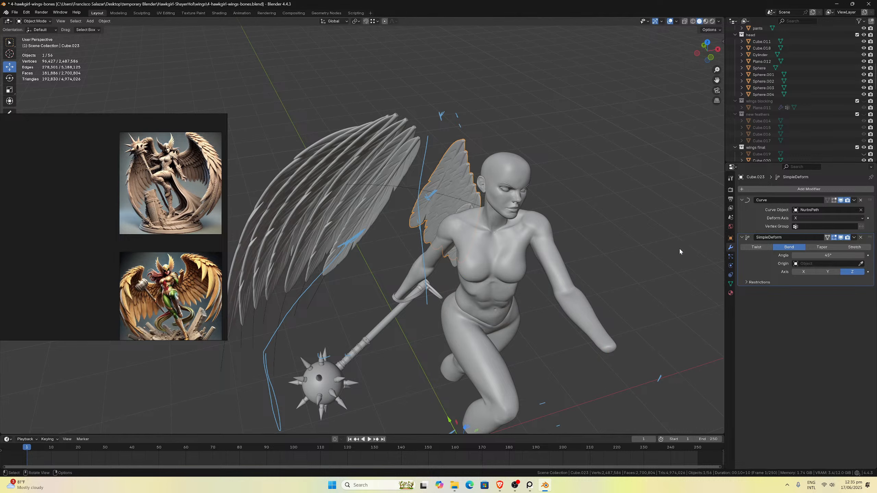
# Try a Z-axis bend with a small negative angle on Cube.023, placing Simple Deform above the Curve modifier.
pyautogui.moveTo(559, 228)
pyautogui.mouseDown(button='middle')
pyautogui.moveTo(548, 223)
pyautogui.moveTo(548, 246)
pyautogui.moveTo(554, 234)
pyautogui.mouseUp(button='middle')
pyautogui.moveTo(828, 255); pyautogui.dragTo(803, 255)
pyautogui.moveTo(602, 247); pyautogui.dragTo(568, 218, button='middle')
pyautogui.moveTo(870, 238); pyautogui.dragTo(869, 200)
pyautogui.moveTo(425, 253); pyautogui.dragTo(480, 247, button='middle')
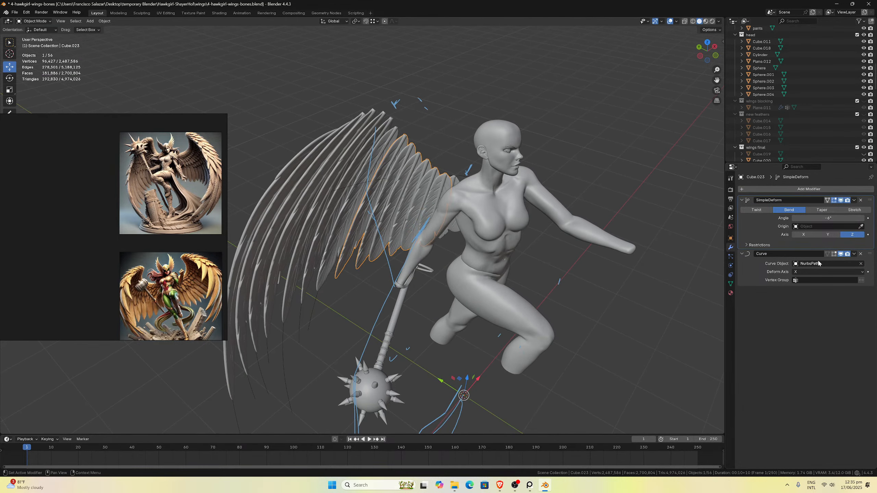
pyautogui.moveTo(829, 218); pyautogui.dragTo(794, 218)
pyautogui.moveTo(501, 224); pyautogui.dragTo(518, 277, button='middle')
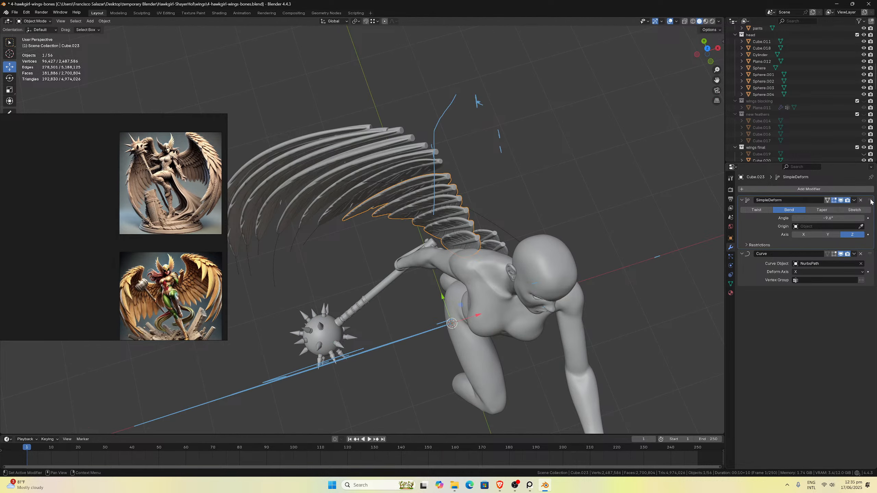
# Test Simple Deform below the Curve modifier on Cube.023, set its bend axis to Y and move it back above Curve.
pyautogui.moveTo(871, 202); pyautogui.dragTo(870, 241)
pyautogui.moveTo(558, 204)
pyautogui.mouseDown(button='middle')
pyautogui.moveTo(543, 213)
pyautogui.moveTo(553, 199)
pyautogui.mouseUp(button='middle')
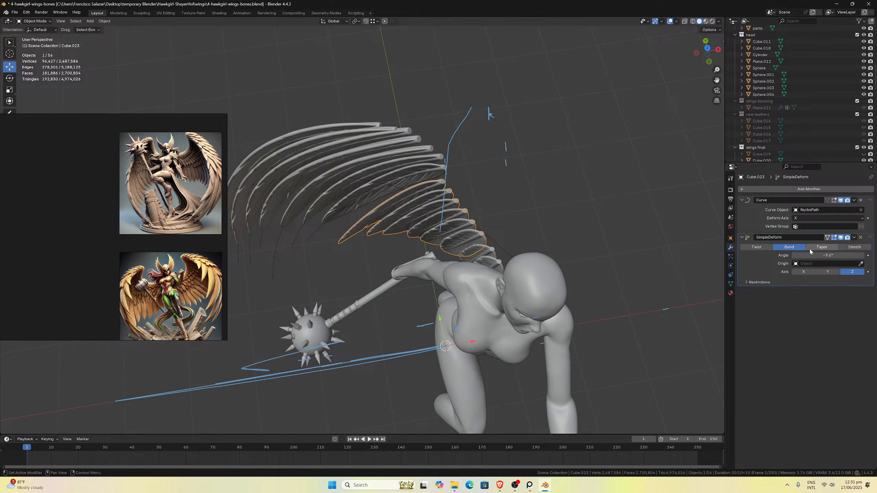
pyautogui.click(828, 273)
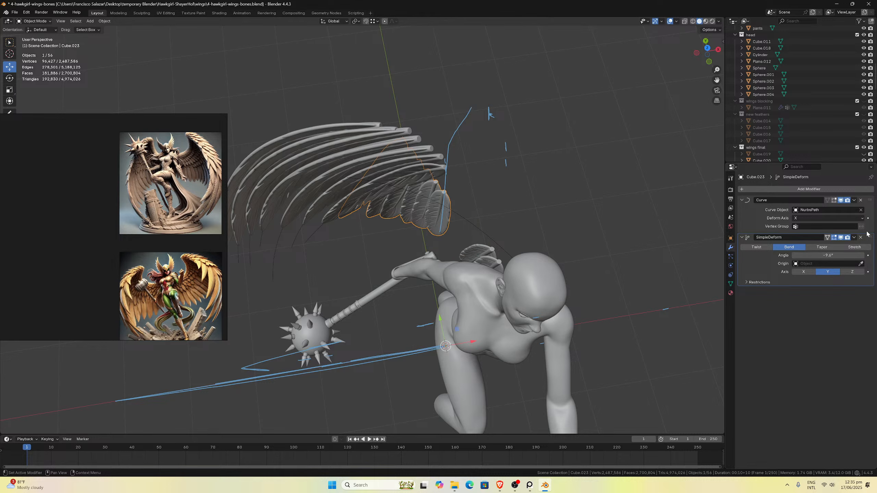
pyautogui.moveTo(871, 239); pyautogui.dragTo(870, 202)
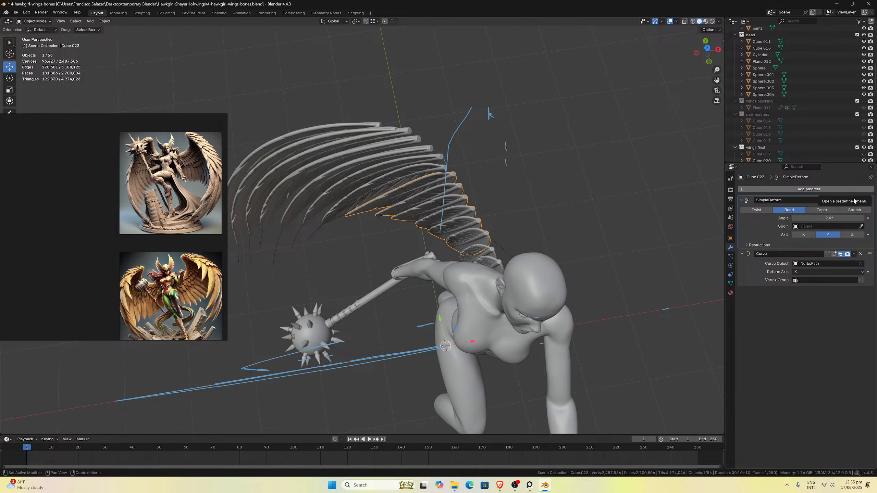
# Try different Y-axis bend angles on Cube.023 up to 18.5°, comparing the feathers in side view with the bend hidden and shown.
pyautogui.moveTo(577, 209); pyautogui.dragTo(625, 190, button='middle')
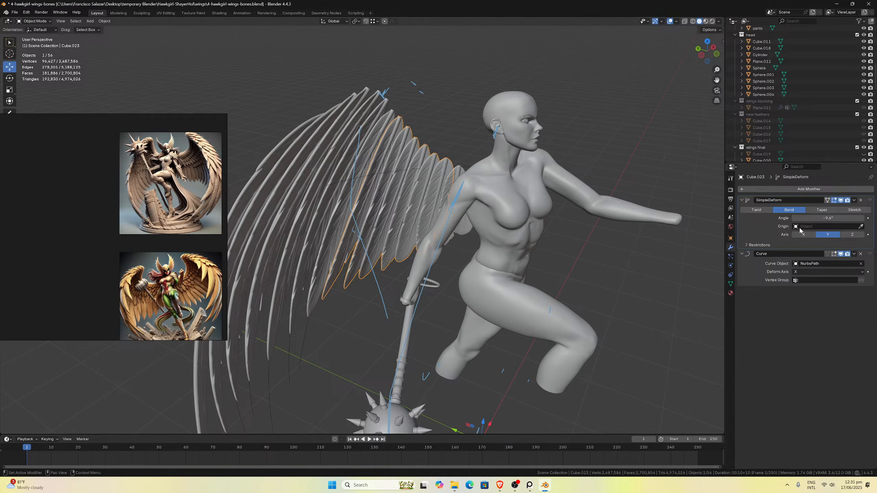
pyautogui.moveTo(828, 218)
pyautogui.mouseDown()
pyautogui.moveTo(854, 218)
pyautogui.moveTo(843, 218)
pyautogui.mouseUp()
pyautogui.moveTo(539, 221)
pyautogui.mouseDown(button='middle')
pyautogui.moveTo(565, 216)
pyautogui.moveTo(451, 282)
pyautogui.moveTo(567, 221)
pyautogui.moveTo(548, 222)
pyautogui.mouseUp(button='middle')
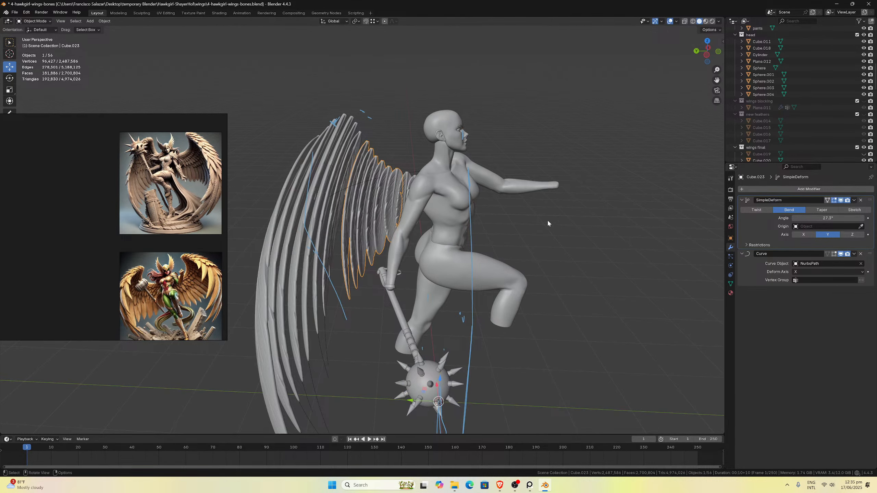
pyautogui.press('KP_3')
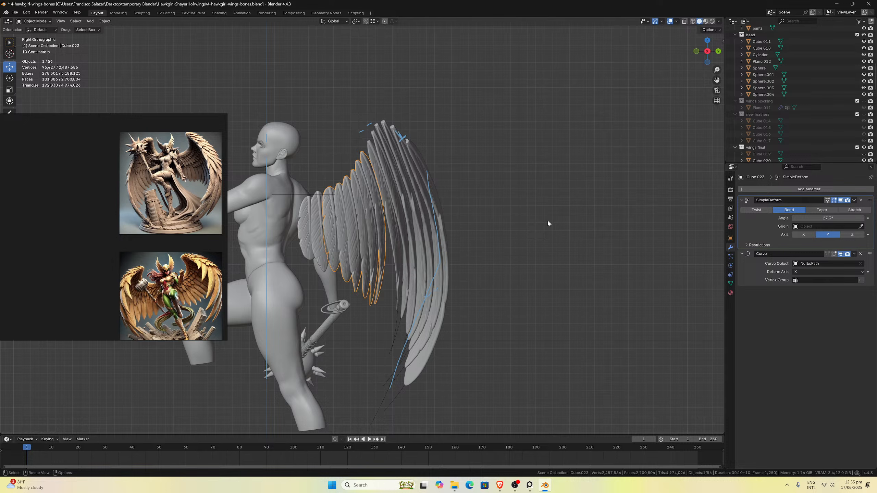
pyautogui.scroll(2, 488, 238)
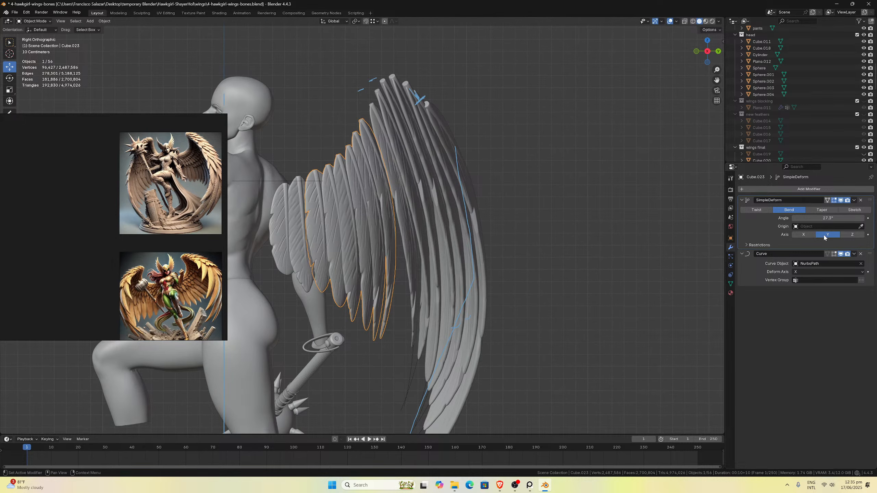
pyautogui.moveTo(829, 218); pyautogui.dragTo(834, 218)
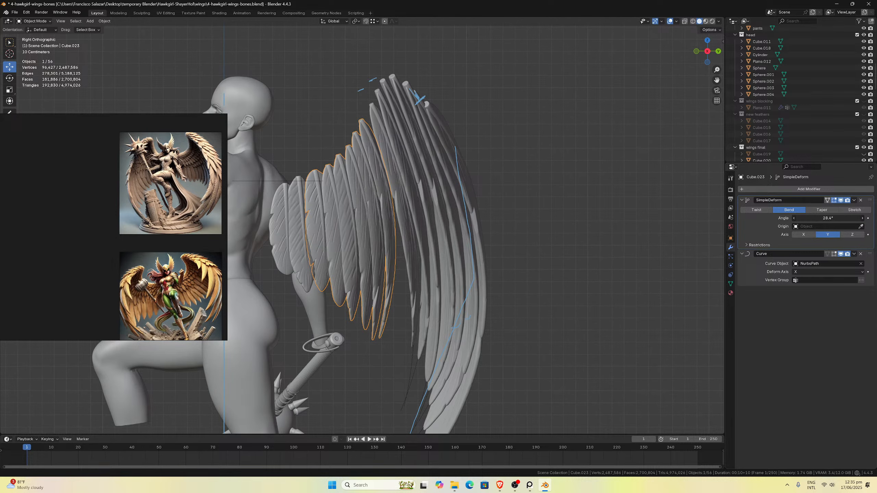
pyautogui.click(842, 201)
pyautogui.click(841, 201)
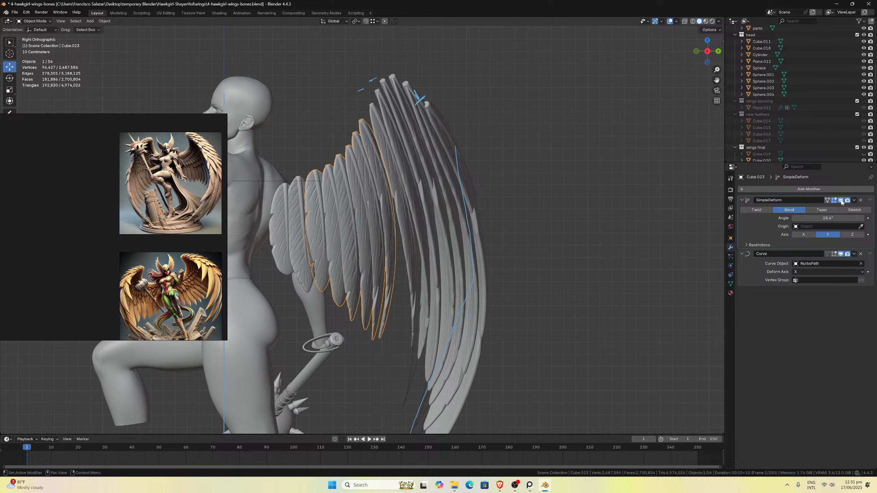
pyautogui.moveTo(829, 218); pyautogui.dragTo(765, 218)
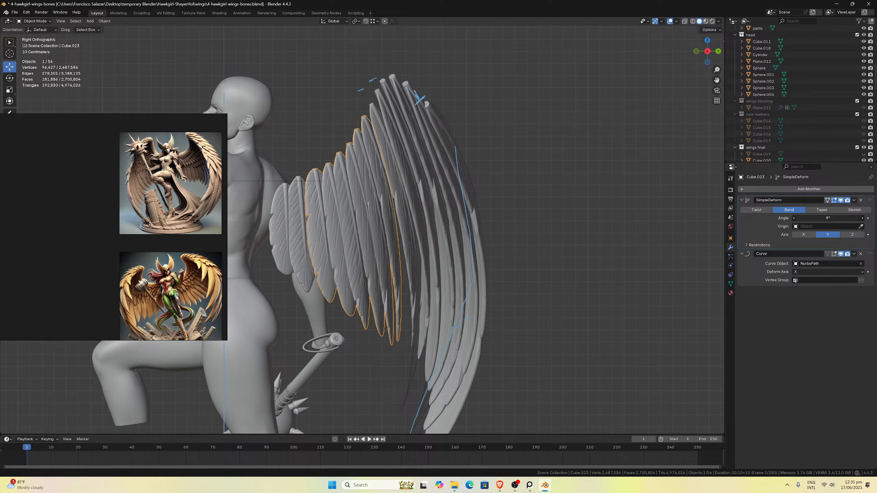
pyautogui.click(841, 200)
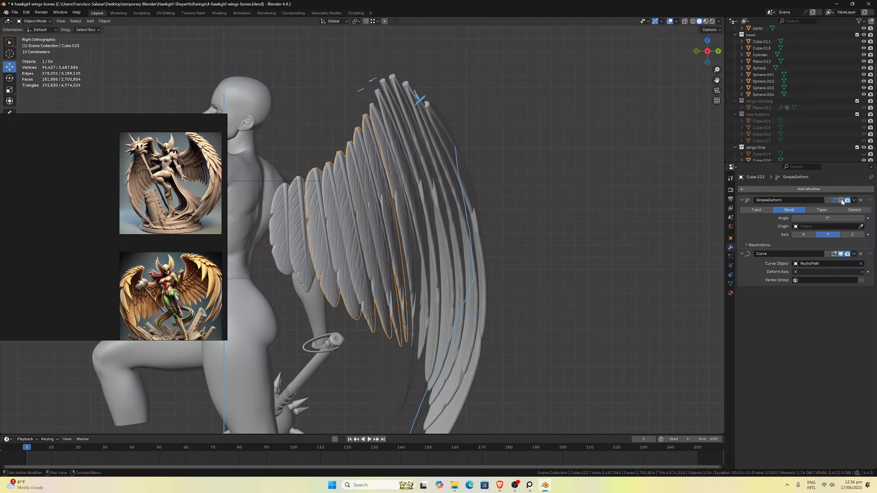
pyautogui.click(841, 200)
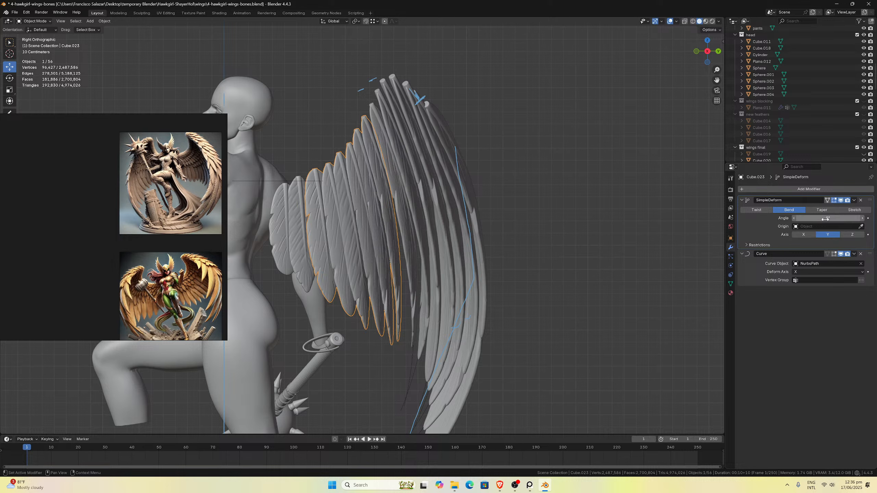
pyautogui.moveTo(828, 218); pyautogui.dragTo(861, 218)
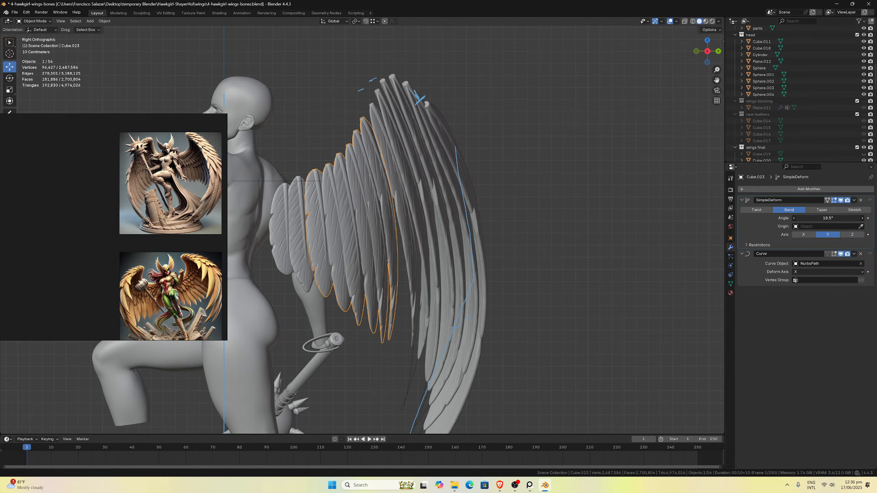
# Reselect the inner feather group Cube.023, set its bend angle to 15° and check the result up close in perspective.
pyautogui.scroll(-1, 427, 329)
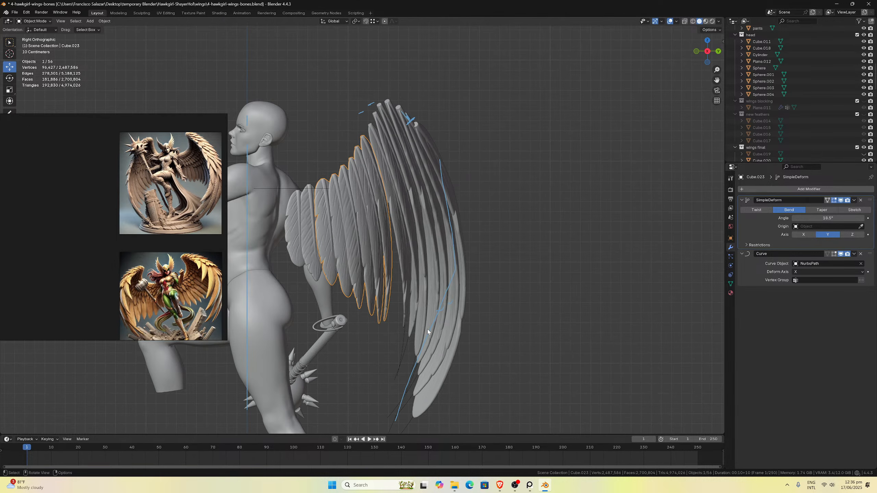
pyautogui.click(402, 338)
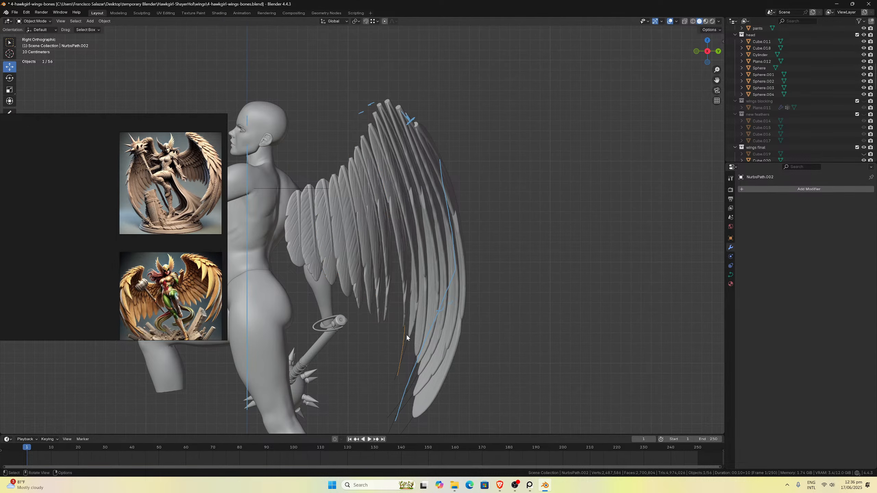
pyautogui.click(382, 271)
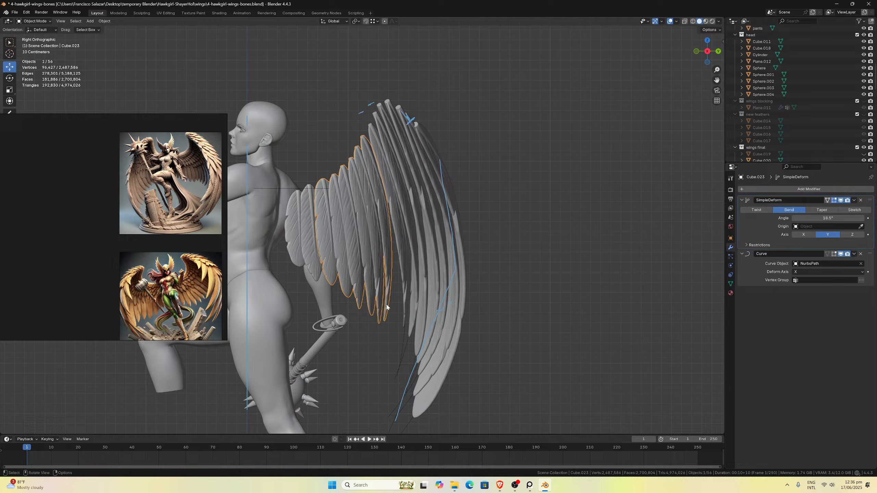
pyautogui.click(829, 218)
pyautogui.press('Return')
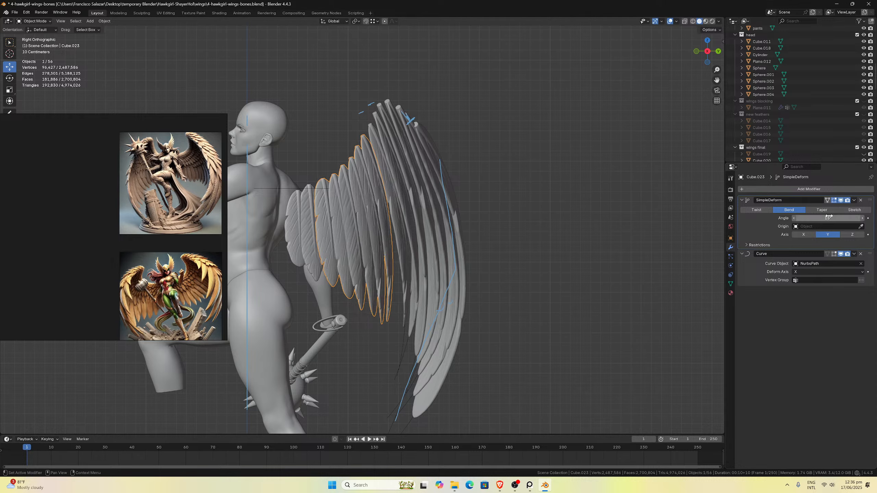
pyautogui.moveTo(490, 223); pyautogui.dragTo(605, 235, button='middle')
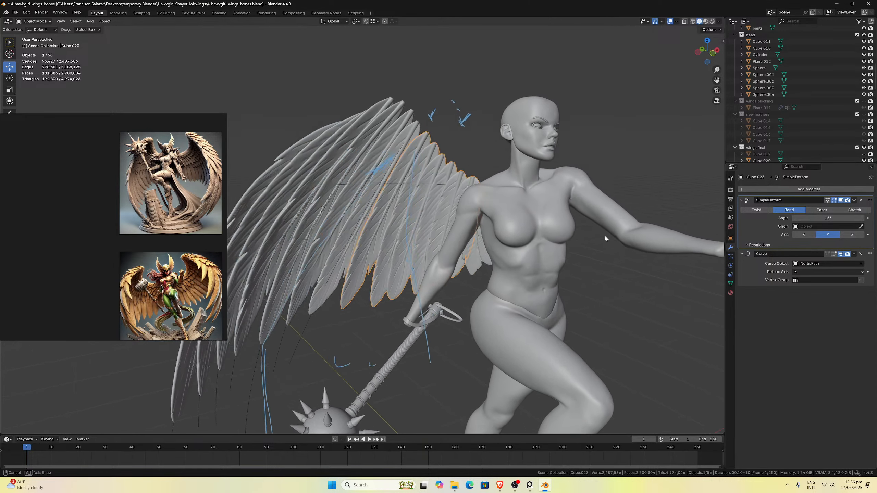
pyautogui.scroll(3, 603, 238)
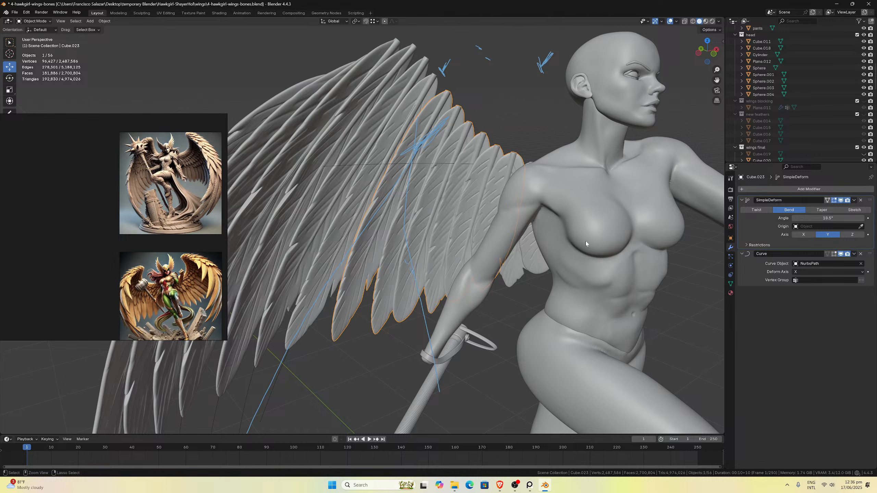
pyautogui.click(841, 201)
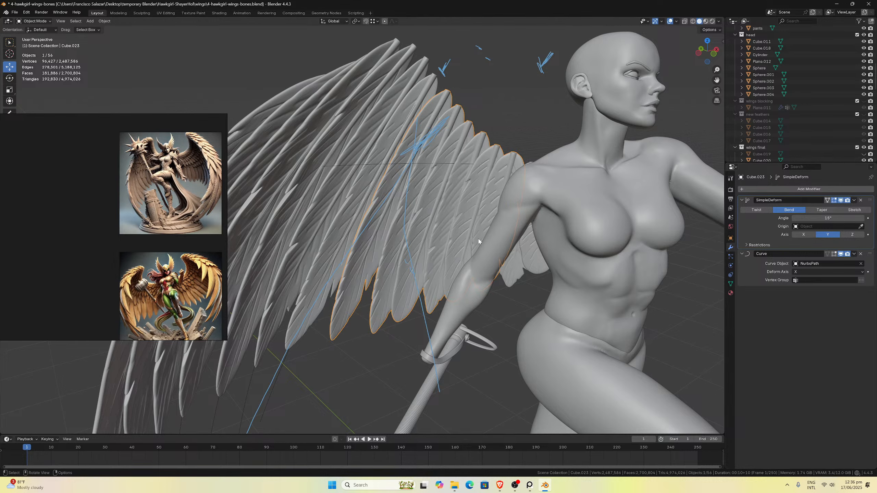
# Edit the guide curve NurbsPath.002 in right side view and move its tip point forward about 0.24 m along Y.
pyautogui.moveTo(432, 221); pyautogui.dragTo(366, 277, button='middle')
pyautogui.click(294, 364)
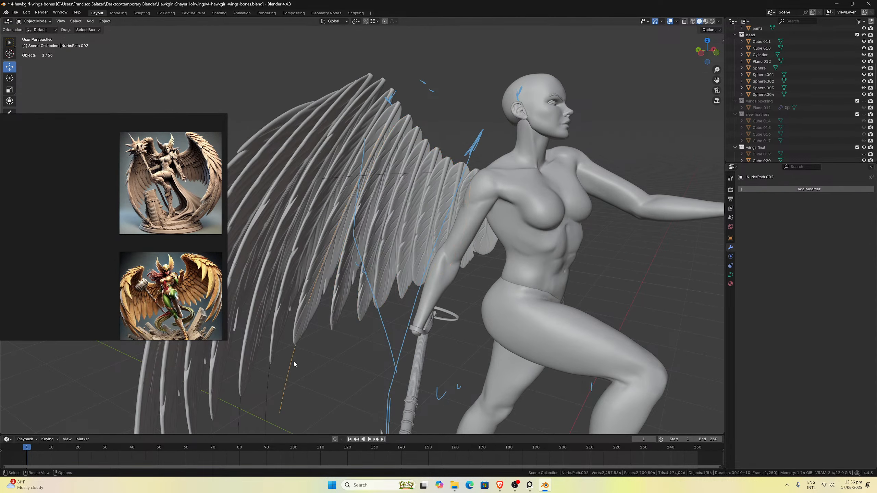
pyautogui.press('KP_3')
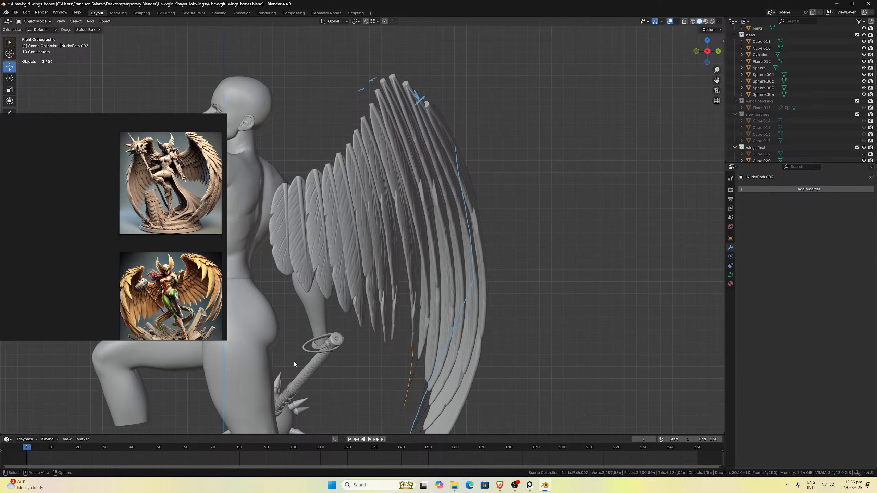
pyautogui.scroll(-2, 386, 291)
pyautogui.press('Tab')
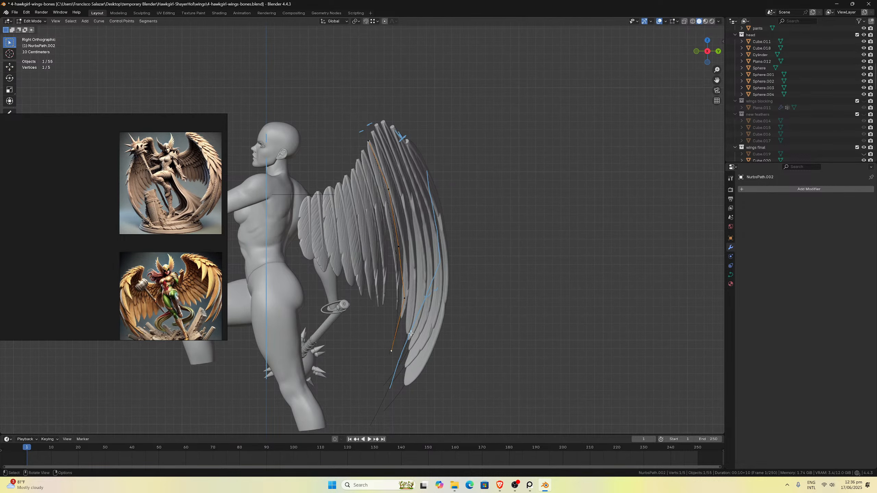
pyautogui.press('Tab')
pyautogui.click(397, 298)
pyautogui.click(396, 313)
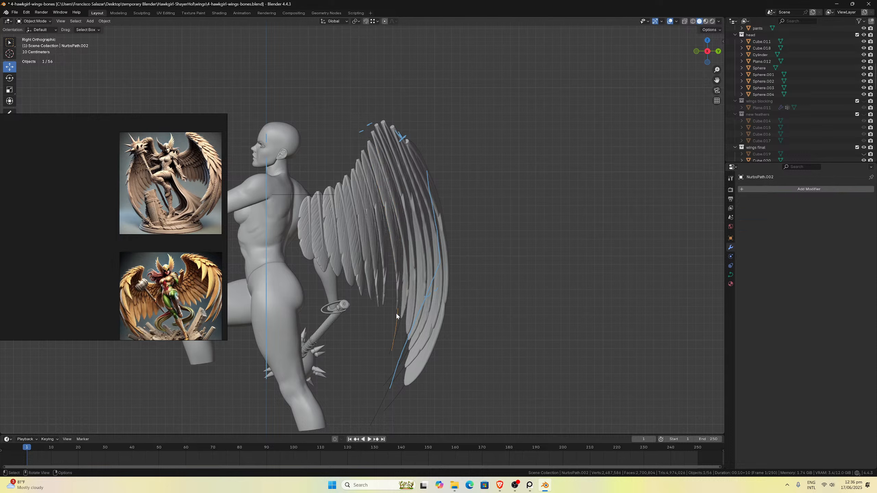
pyautogui.press('Tab')
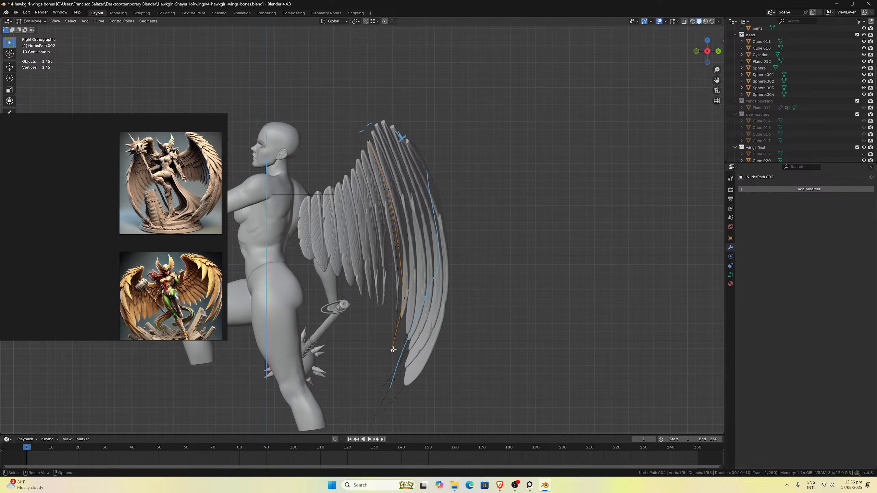
pyautogui.press('g')
pyautogui.click(374, 350)
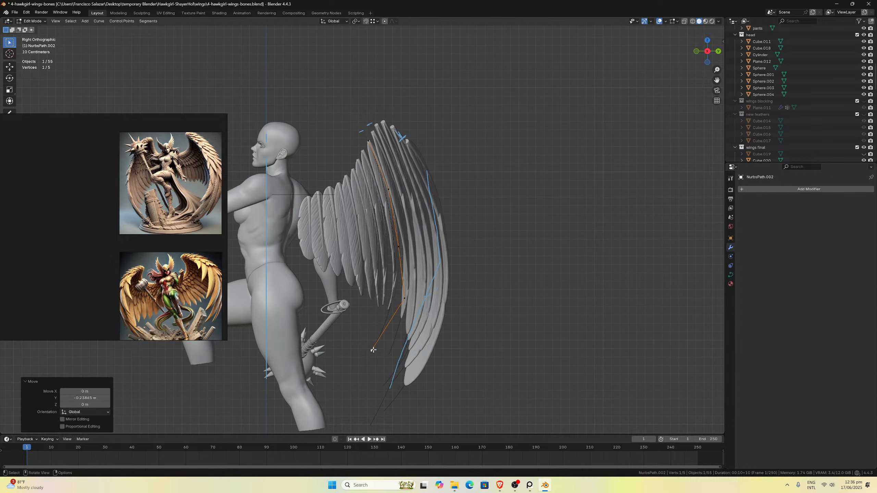
# Move NurbsPath.002's second-lowest control point forward along Y and its tip point back about 0.17 m to smooth the curve.
pyautogui.click(404, 300)
pyautogui.press('g')
pyautogui.press('y')
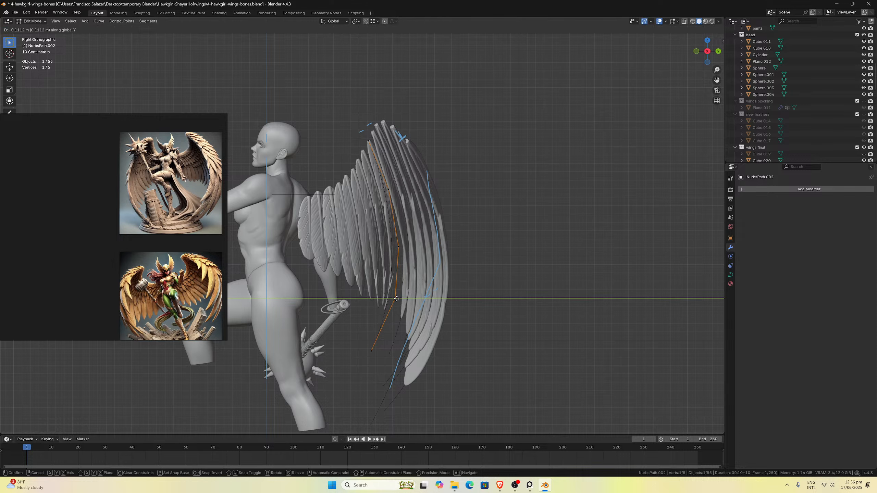
pyautogui.click(394, 307)
pyautogui.click(372, 352)
pyautogui.press('g')
pyautogui.press('y')
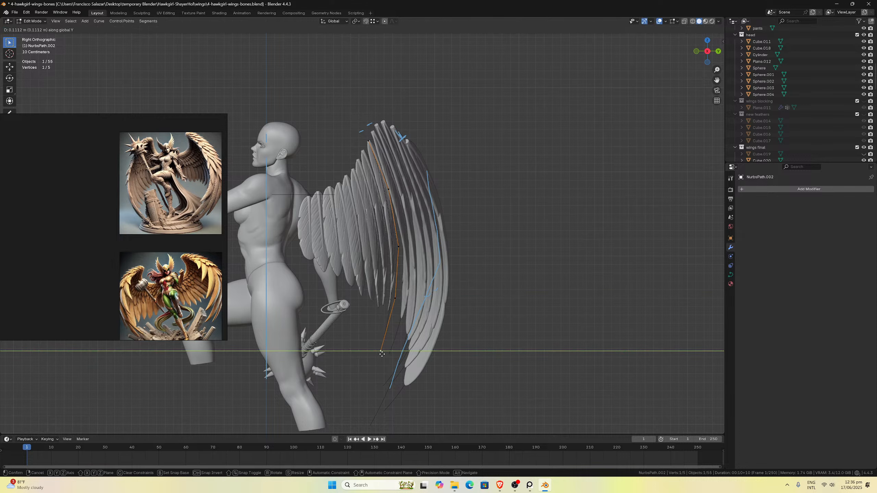
pyautogui.click(386, 354)
pyautogui.scroll(1, 404, 316)
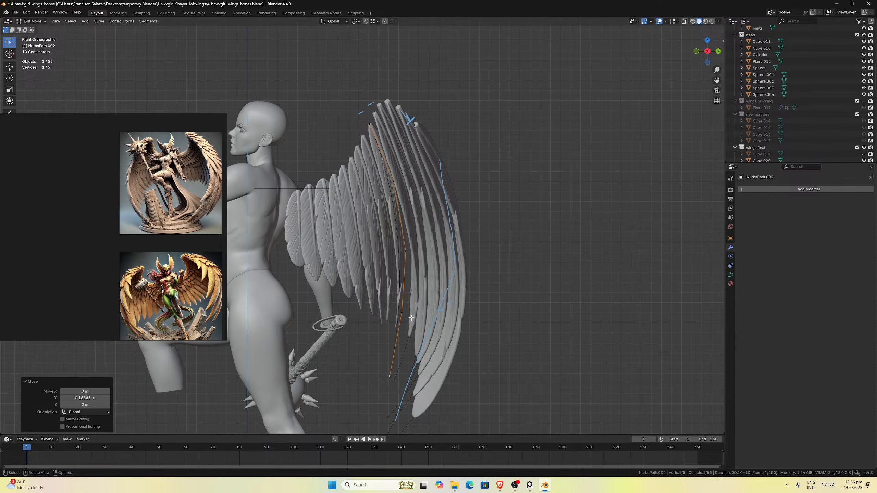
# Move the three lower control points of the neighbouring guide curve NurbsPath.003 forward about 0.057 m along Y and finish editing it.
pyautogui.press('Tab')
pyautogui.click(405, 349)
pyautogui.press('Tab')
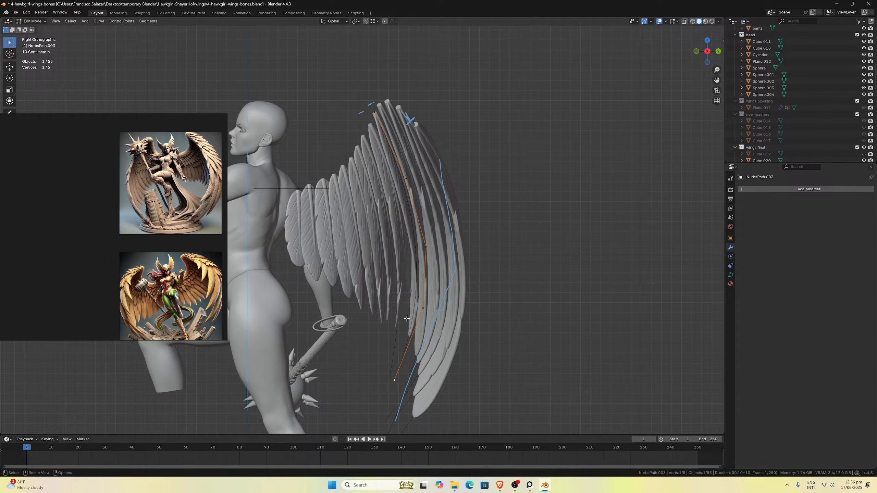
pyautogui.scroll(-1, 371, 223)
pyautogui.moveTo(386, 218); pyautogui.dragTo(418, 388)
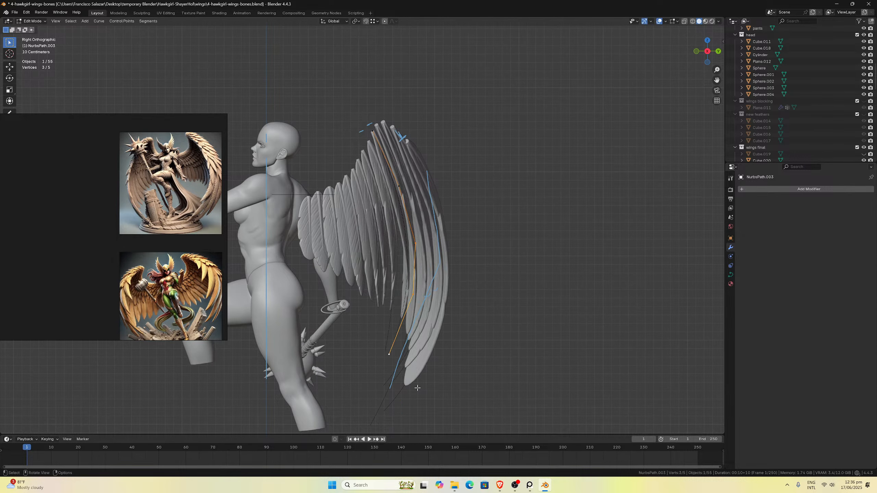
pyautogui.press('g')
pyautogui.press('y')
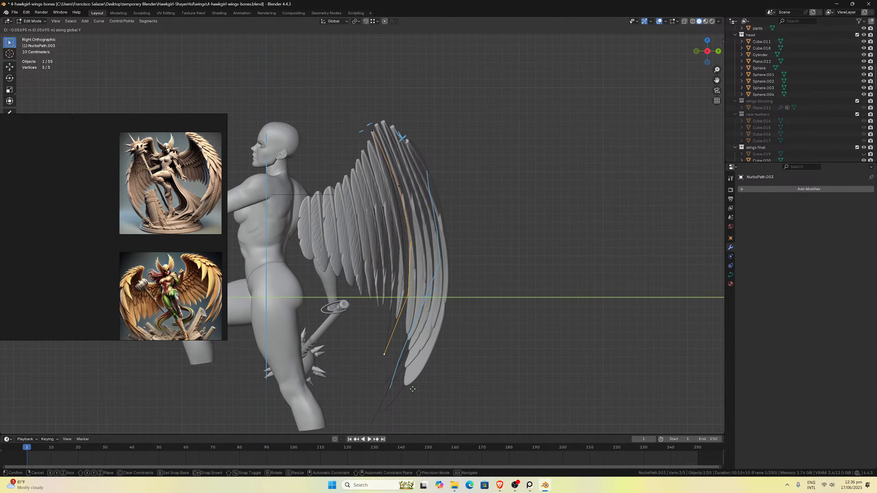
pyautogui.click(412, 389)
pyautogui.press('Tab')
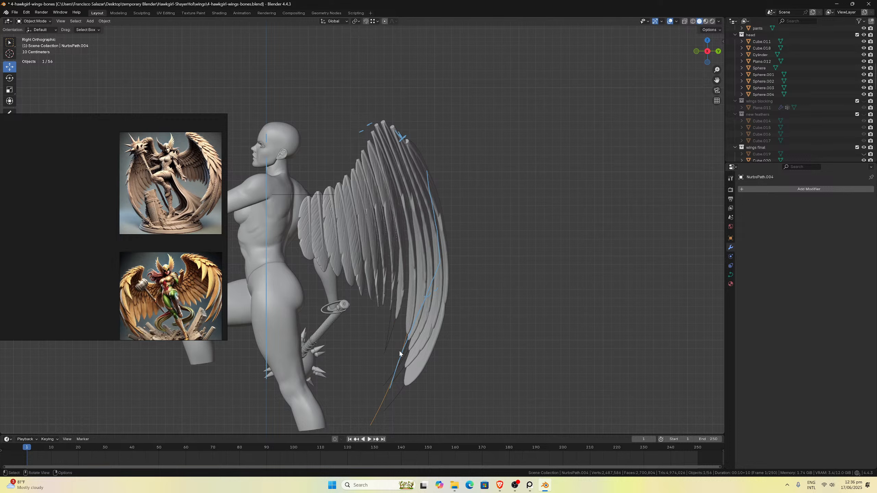
# Move the three lower control points of guide curve NurbsPath.004 forward about 0.072 m along Y and finish editing it.
pyautogui.press('Tab')
pyautogui.moveTo(378, 238); pyautogui.dragTo(463, 356)
pyautogui.press('Tab')
pyautogui.press('Tab')
pyautogui.scroll(-1, 409, 284)
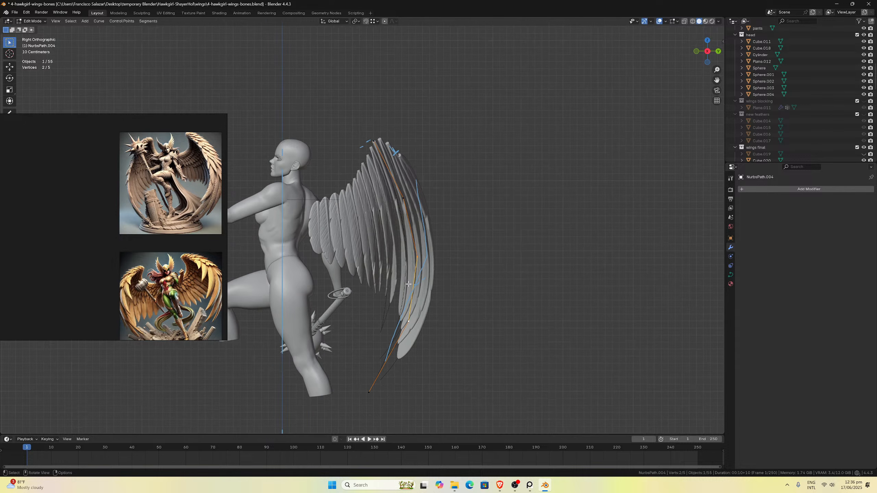
pyautogui.moveTo(349, 243); pyautogui.dragTo(475, 422)
pyautogui.press('g')
pyautogui.press('y')
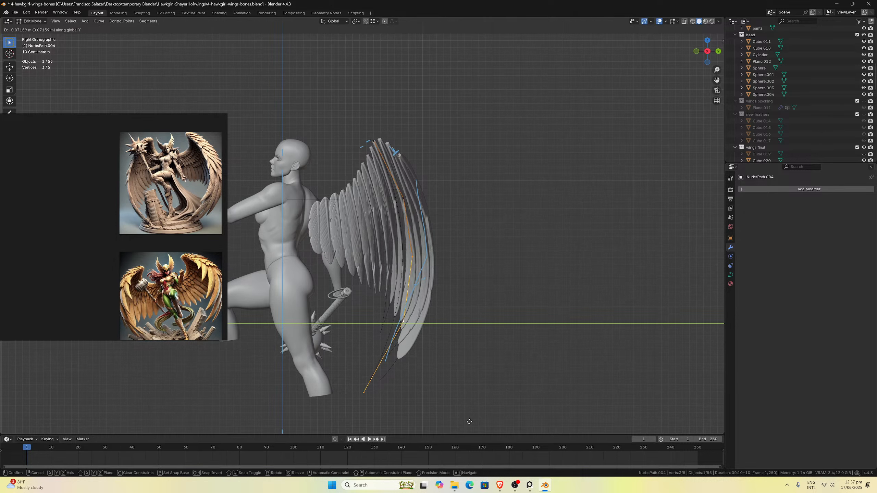
pyautogui.click(468, 415)
pyautogui.scroll(1, 466, 415)
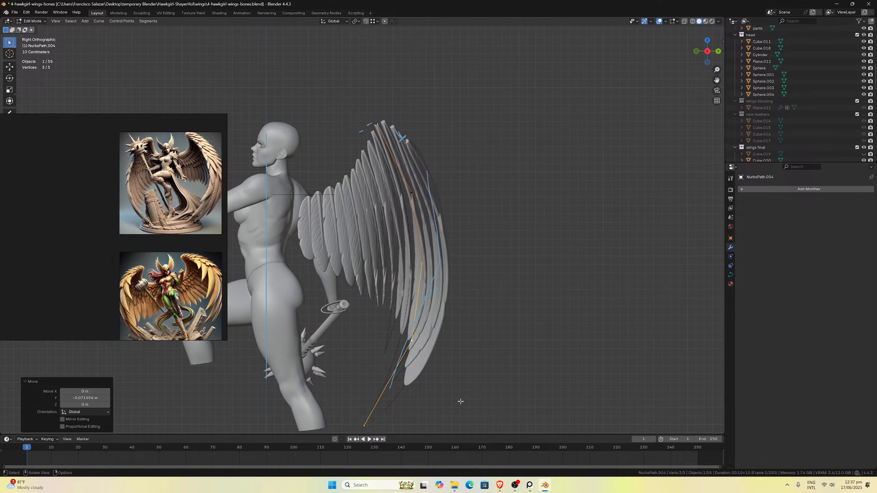
pyautogui.press('Tab')
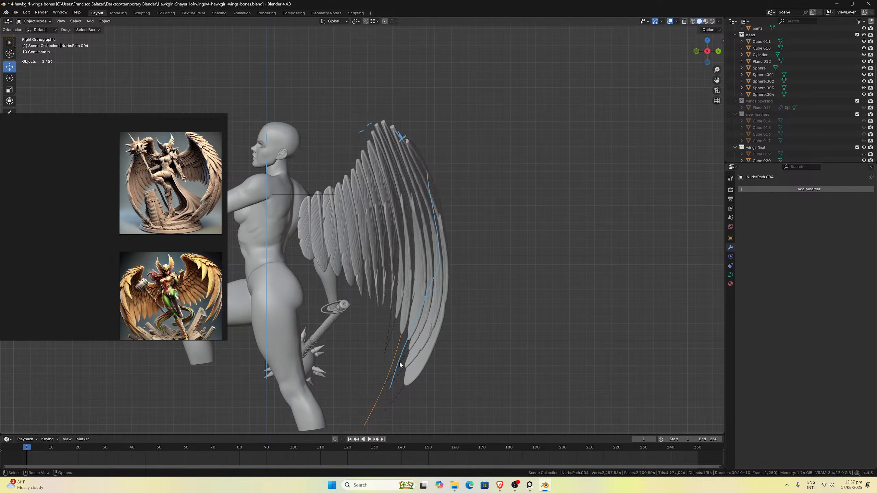
# Move the three lower control points of guide curve NurbsPath.001 forward about 0.052 m along Y in right side view.
pyautogui.moveTo(402, 359); pyautogui.dragTo(398, 313, button='middle')
pyautogui.press('Tab')
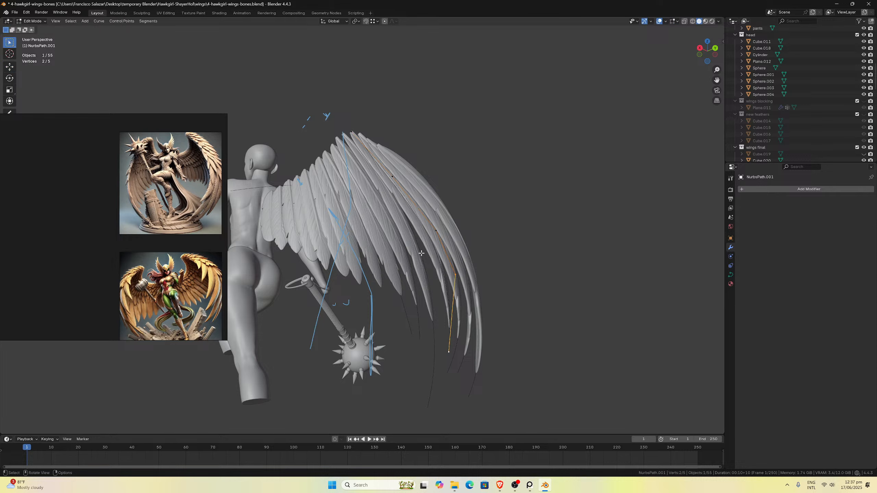
pyautogui.moveTo(408, 211); pyautogui.dragTo(495, 379)
pyautogui.moveTo(497, 378); pyautogui.dragTo(525, 380, button='middle')
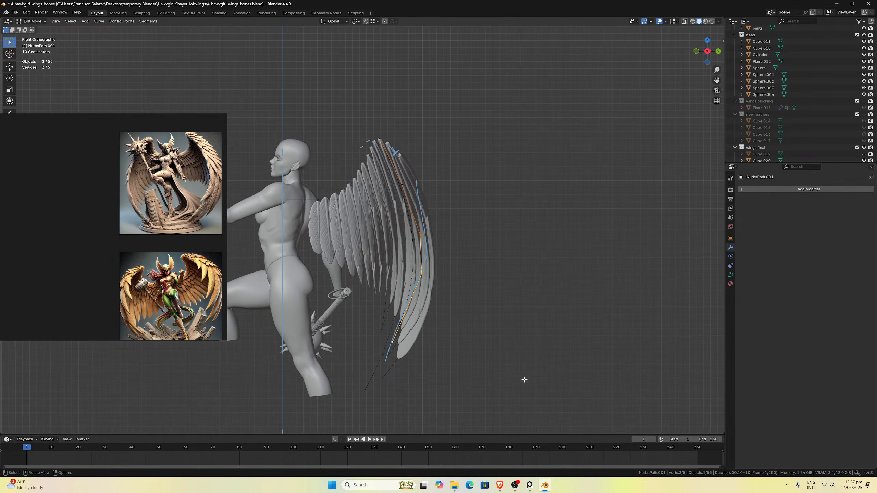
pyautogui.press('g')
pyautogui.press('y')
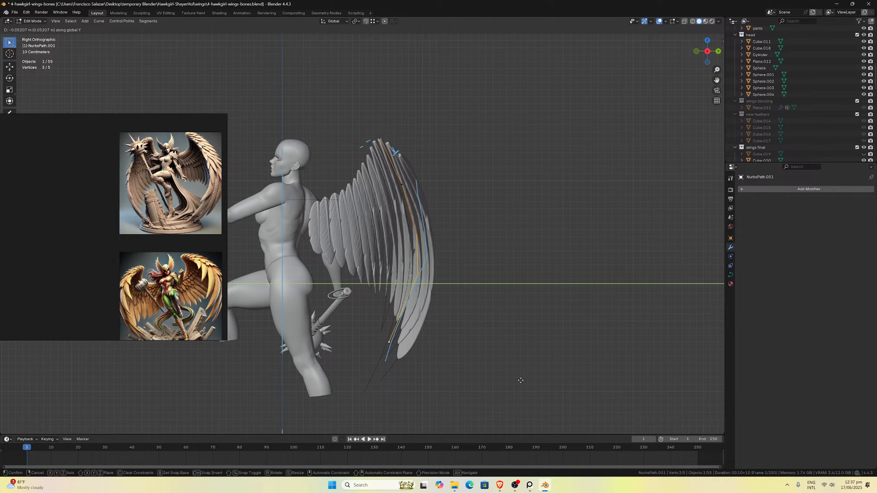
pyautogui.click(521, 381)
pyautogui.press('Tab')
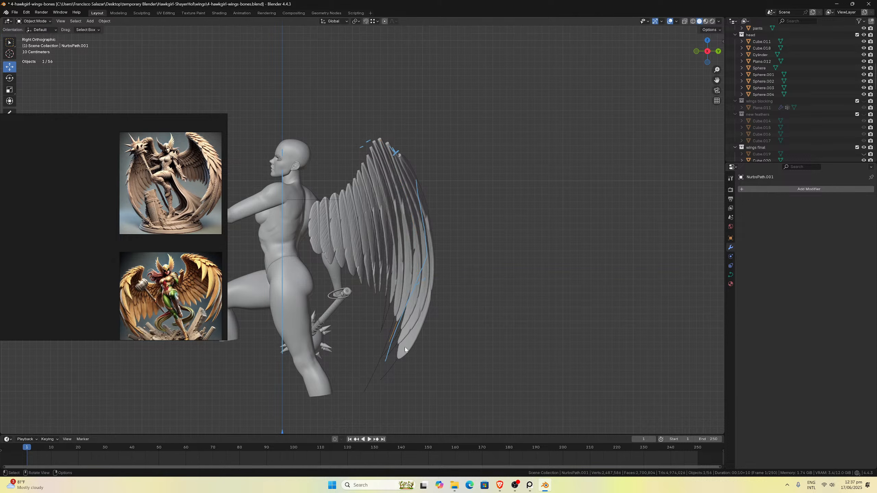
# Move the three lower control points of guide curve NurbsPath.005 forward about 0.046 m along Y and finish editing it.
pyautogui.press('Tab')
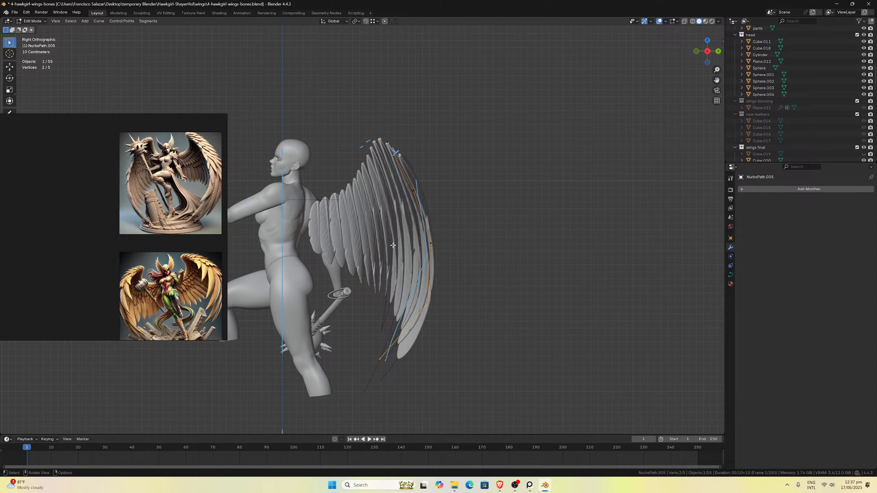
pyautogui.moveTo(379, 211); pyautogui.dragTo(493, 427)
pyautogui.press('g')
pyautogui.press('y')
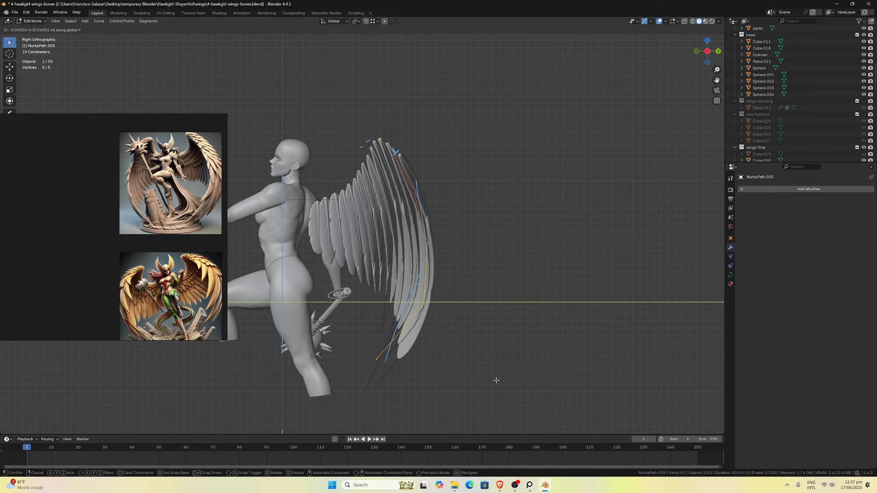
pyautogui.click(497, 381)
pyautogui.press('Tab')
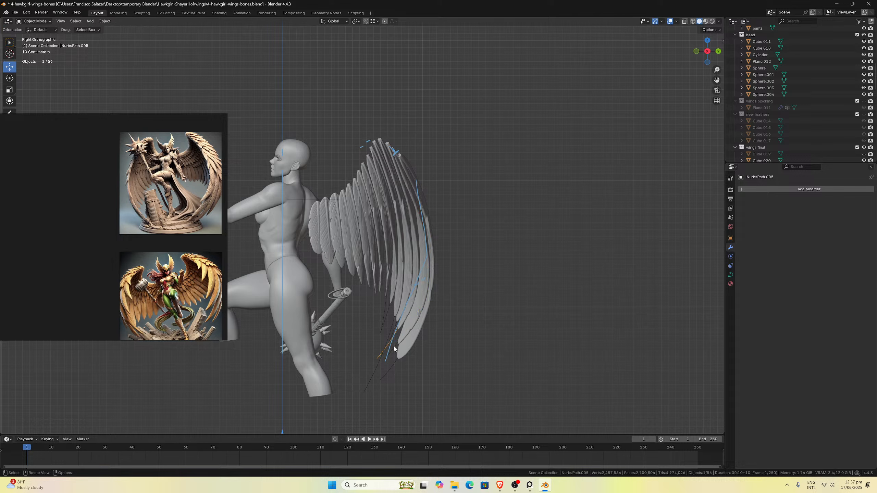
# Move the three lower control points of the outermost guide curve NurbsPath.006 forward about 0.029 m along Y.
pyautogui.press('Tab')
pyautogui.moveTo(362, 205); pyautogui.dragTo(472, 391)
pyautogui.press('g')
pyautogui.press('y')
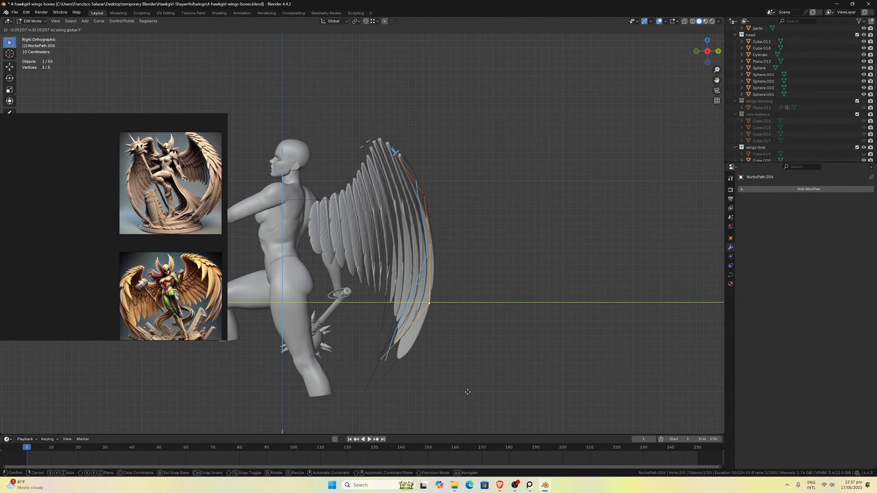
pyautogui.click(468, 392)
pyautogui.scroll(2, 469, 393)
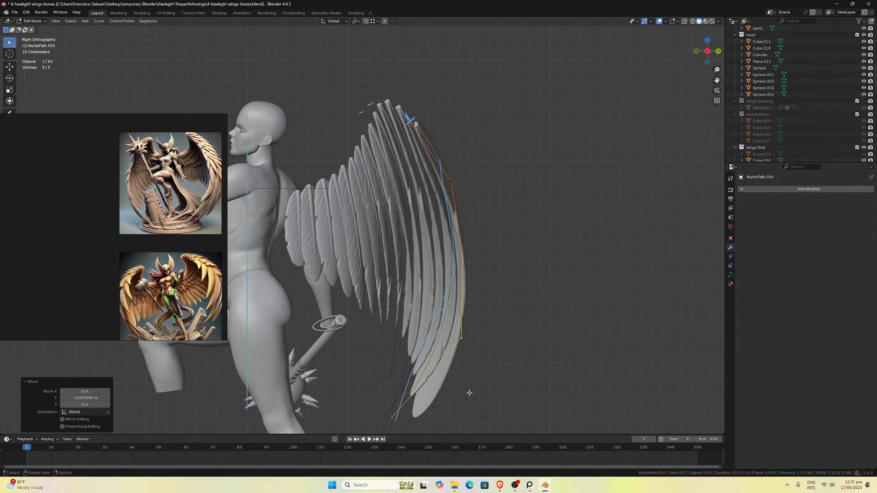
pyautogui.scroll(-2, 469, 393)
pyautogui.press('Tab')
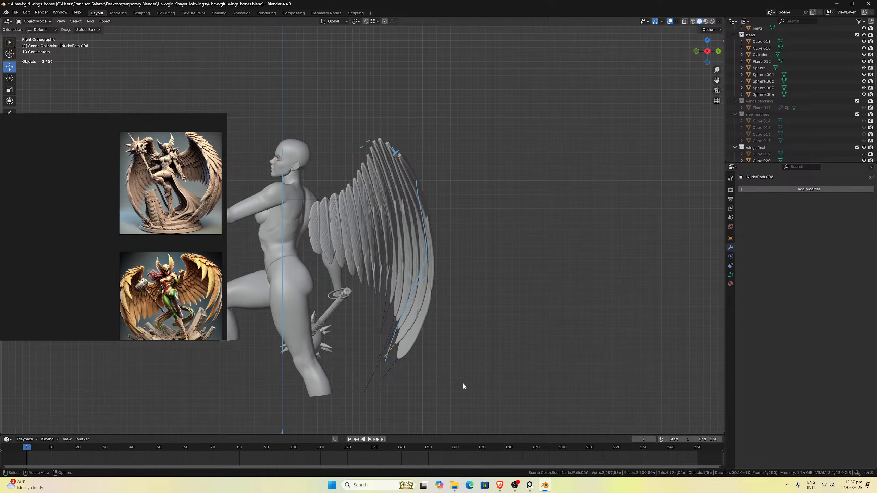
# Examine the curvature and spacing of the wing feathers in perspective, front and left side views.
pyautogui.moveTo(462, 383); pyautogui.dragTo(286, 387, button='middle')
pyautogui.scroll(4, 285, 386)
pyautogui.moveTo(387, 235); pyautogui.dragTo(408, 254, button='middle')
pyautogui.scroll(5, 338, 237)
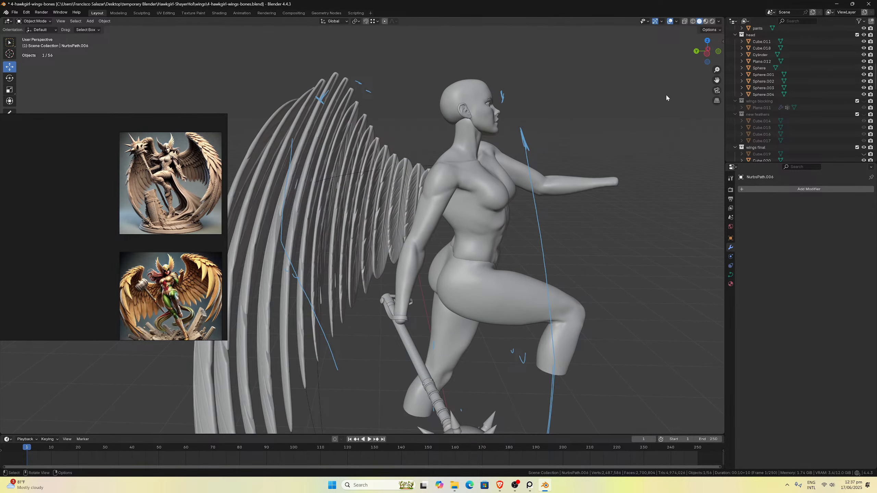
pyautogui.moveTo(712, 83); pyautogui.dragTo(504, 185, button='middle')
pyautogui.scroll(-6, 427, 198)
pyautogui.moveTo(427, 198); pyautogui.dragTo(418, 242, button='middle')
pyautogui.press('KP_3')
pyautogui.press('KP_1')
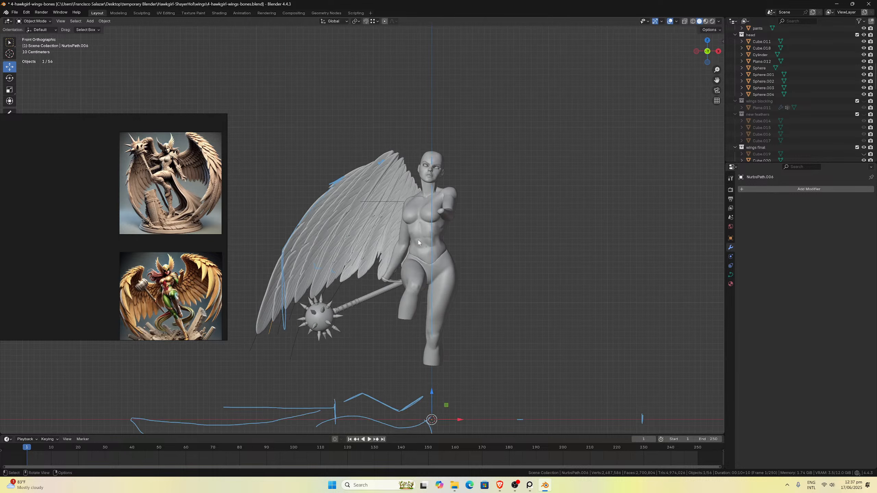
pyautogui.press('KP_3')
pyautogui.press('ctrl+KP_3')
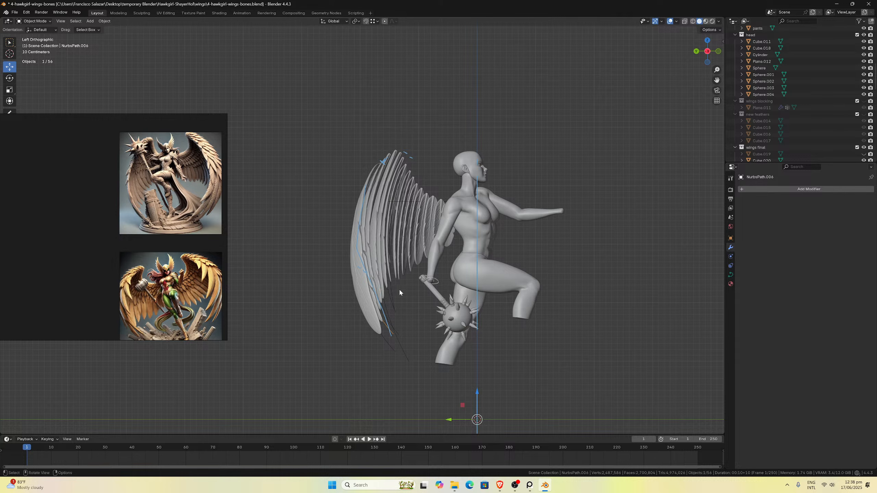
pyautogui.scroll(4, 401, 306)
pyautogui.moveTo(400, 303); pyautogui.dragTo(414, 288, button='middle')
pyautogui.scroll(3, 413, 288)
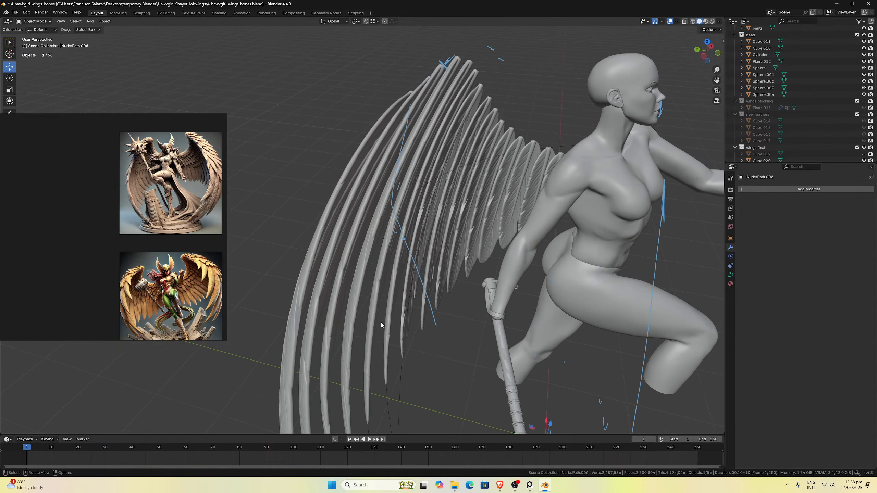
pyautogui.moveTo(710, 80); pyautogui.dragTo(479, 324, button='middle')
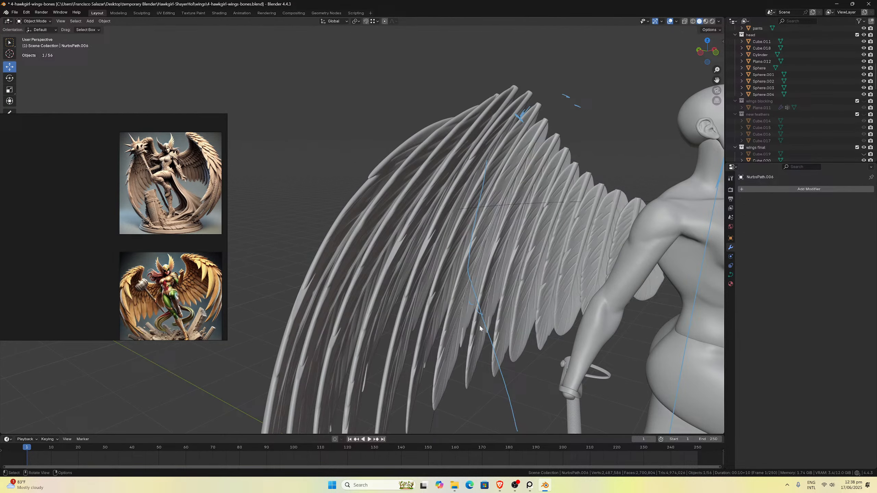
# Edit guide curve NurbsPath.002 and tilt its two uppermost control points to adjust the feather's twist.
pyautogui.click(431, 416)
pyautogui.moveTo(457, 373); pyautogui.dragTo(515, 296, button='middle')
pyautogui.press('Tab')
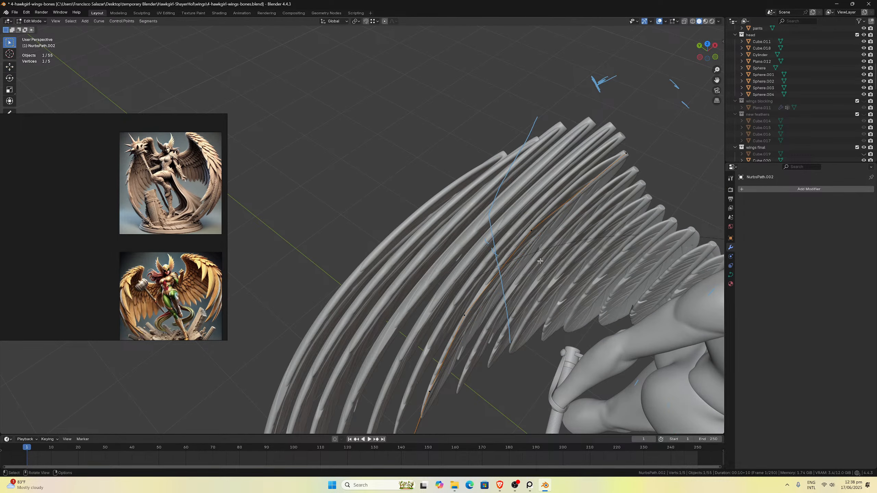
pyautogui.moveTo(511, 140); pyautogui.dragTo(641, 253)
pyautogui.hotkey('ctrl', 't')
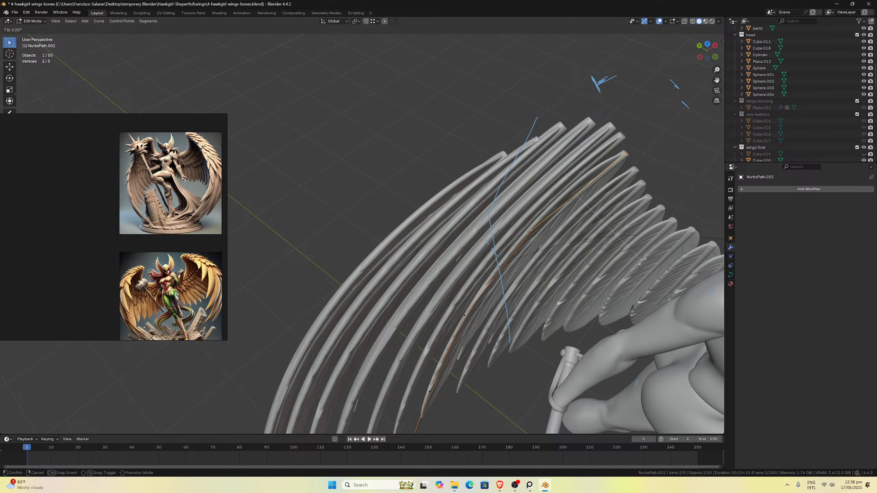
pyautogui.click(649, 249)
# Select only the topmost control point of NurbsPath.002 and adjust its tilt to turn the feather's root.
pyautogui.moveTo(649, 248); pyautogui.dragTo(590, 113, button='middle')
pyautogui.click(590, 113)
pyautogui.press('t')
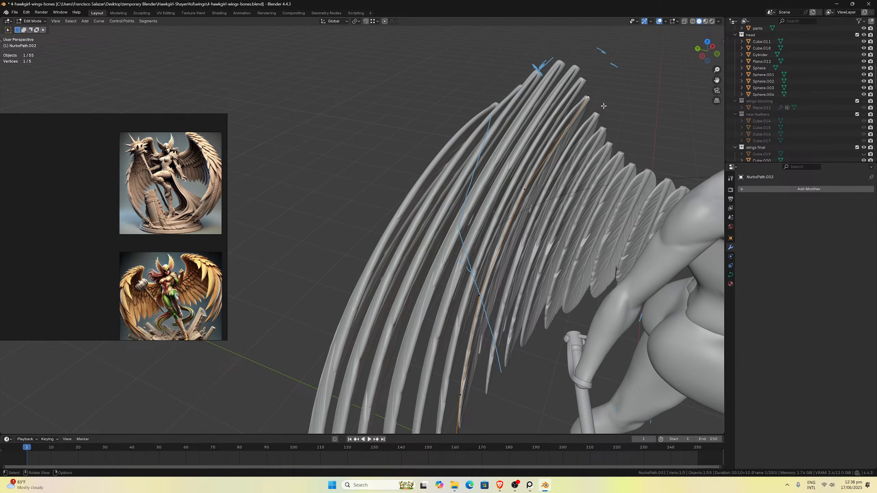
pyautogui.hotkey('ctrl', 't')
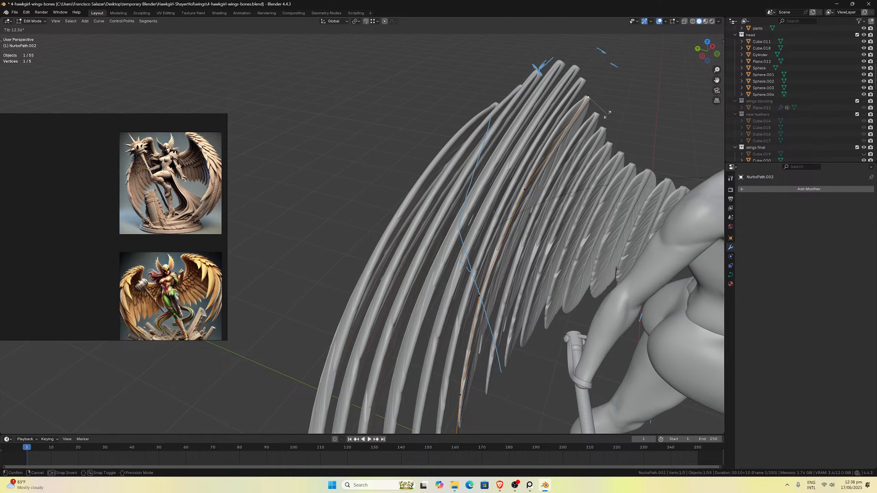
pyautogui.click(575, 146)
# Move all control points of NurbsPath.002 forward about 0.011 m along Y and finish editing the curve.
pyautogui.moveTo(575, 146); pyautogui.dragTo(561, 244, button='middle')
pyautogui.moveTo(567, 290); pyautogui.dragTo(585, 285, button='middle')
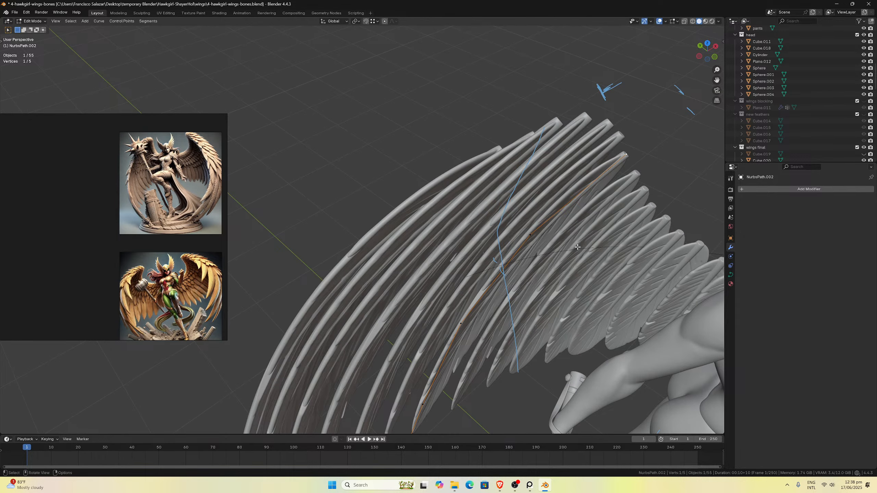
pyautogui.press('a')
pyautogui.press('g')
pyautogui.press('y')
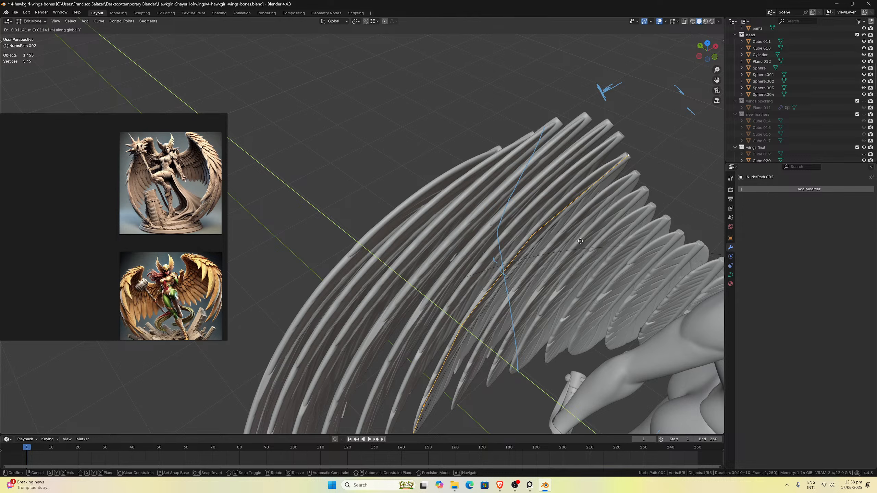
pyautogui.click(580, 238)
pyautogui.moveTo(581, 238); pyautogui.dragTo(584, 227, button='middle')
pyautogui.press('Tab')
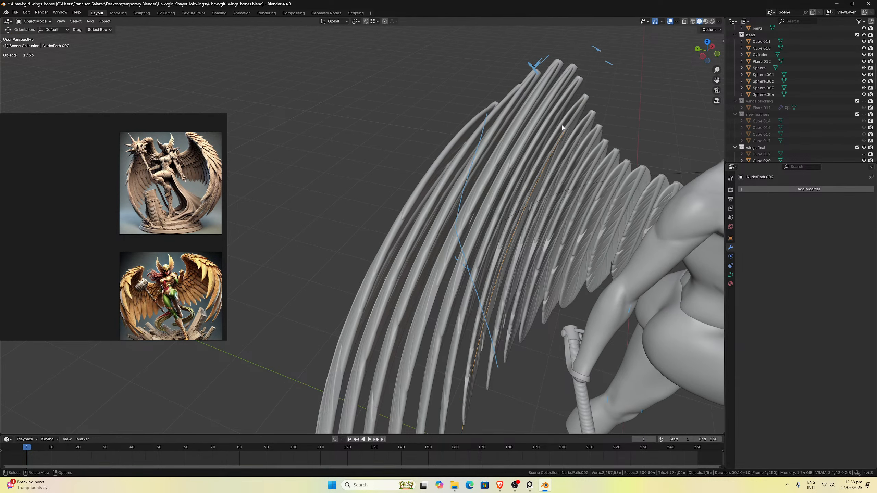
# Examine the adjusted feather and the overall wing shape in perspective and front views.
pyautogui.moveTo(580, 135); pyautogui.dragTo(537, 147, button='middle')
pyautogui.scroll(-6, 537, 147)
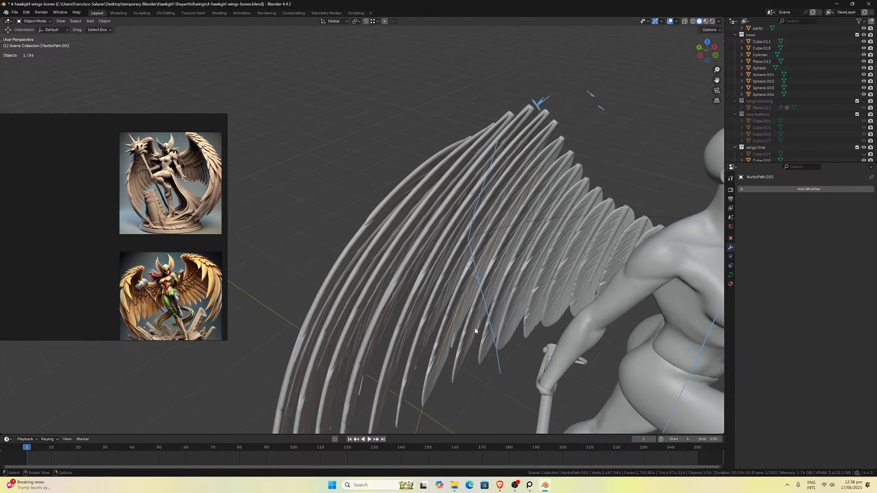
pyautogui.moveTo(449, 303); pyautogui.dragTo(432, 278, button='middle')
pyautogui.press('KP_1')
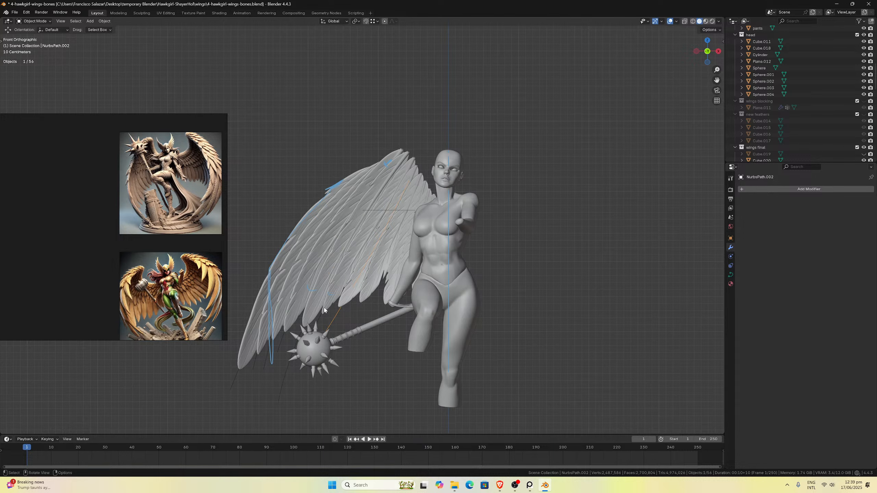
pyautogui.moveTo(717, 80); pyautogui.dragTo(803, 82)
pyautogui.scroll(-3, 474, 280)
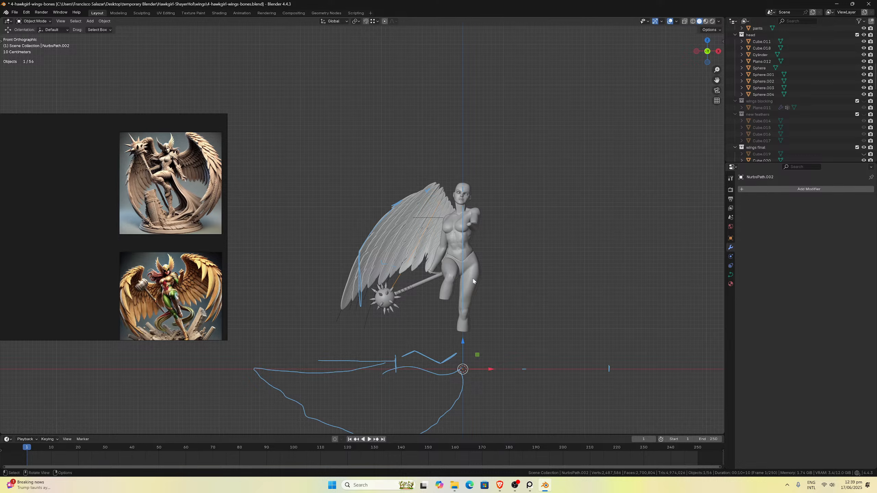
pyautogui.scroll(3, 474, 281)
pyautogui.scroll(-3, 489, 297)
pyautogui.moveTo(514, 242); pyautogui.dragTo(558, 259, button='middle')
pyautogui.scroll(4, 549, 245)
pyautogui.scroll(-3, 549, 248)
pyautogui.scroll(4, 558, 260)
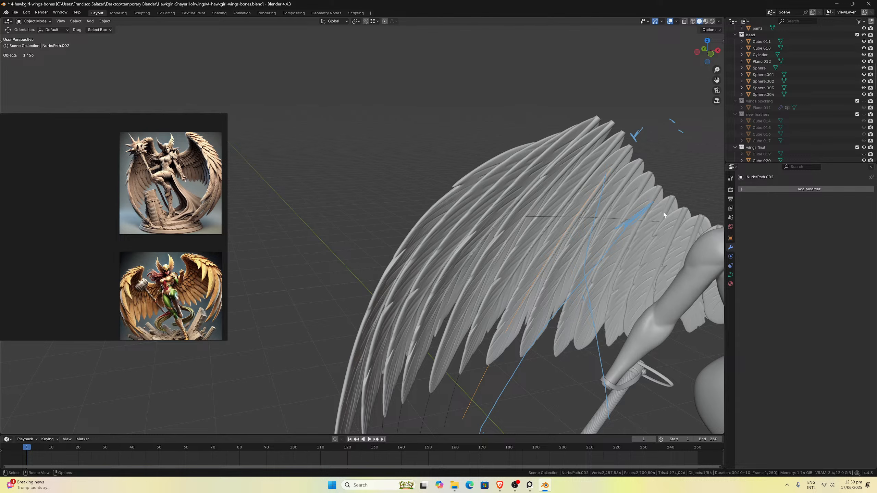
# Check the whole wing from the front and compare its right side profile with the reference images.
pyautogui.scroll(-5, 653, 210)
pyautogui.press('KP_1')
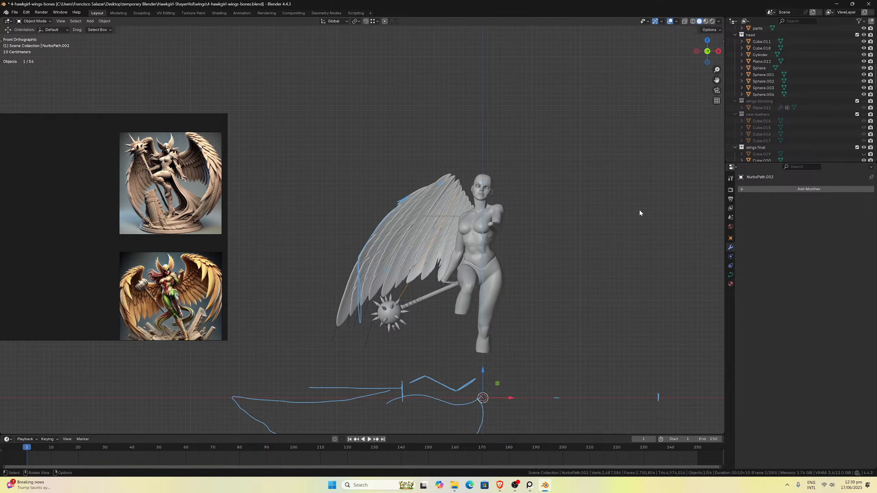
pyautogui.moveTo(639, 209); pyautogui.dragTo(591, 218, button='middle')
pyautogui.press('KP_3')
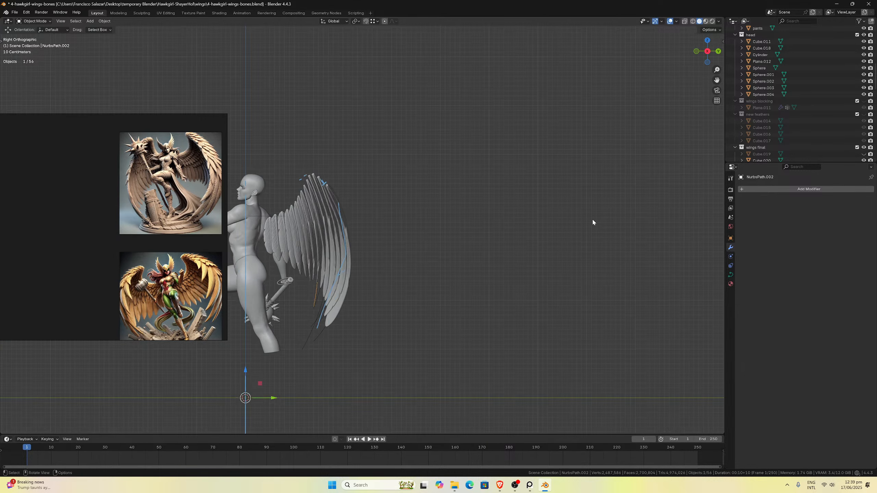
pyautogui.scroll(2, 582, 233)
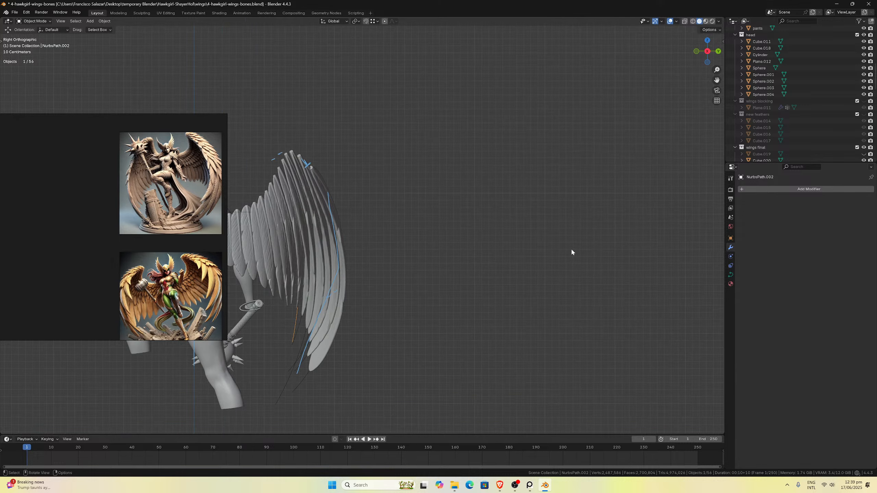
pyautogui.moveTo(717, 80); pyautogui.dragTo(876, 57)
pyautogui.scroll(2, 661, 124)
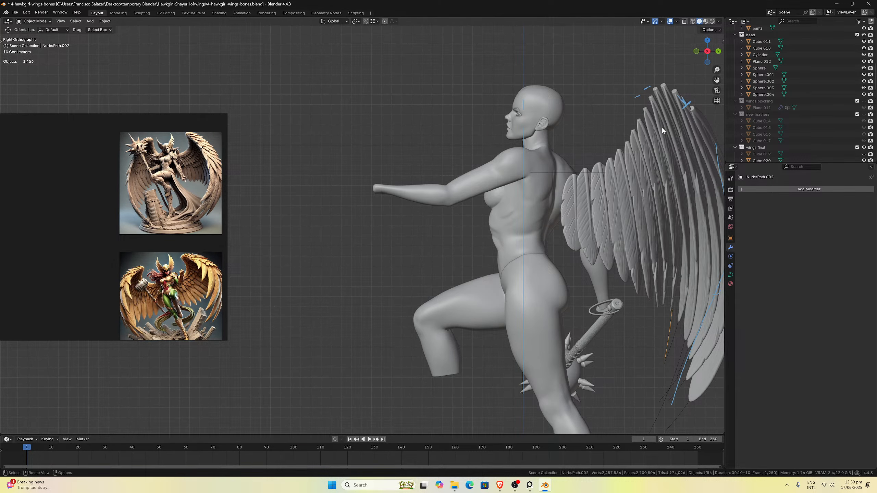
pyautogui.moveTo(717, 80); pyautogui.dragTo(625, 81)
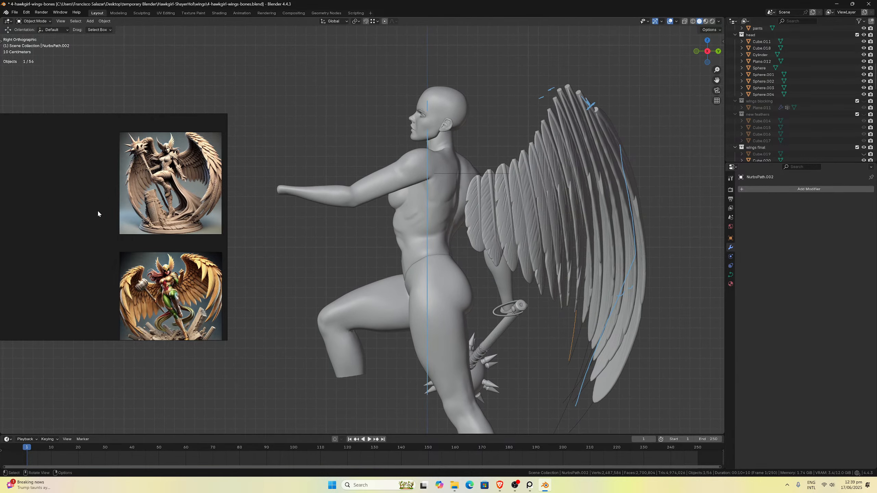
# Zoom and reposition the reference board so all four Hawkgirl images can be seen beside the figure's right side profile.
pyautogui.scroll(-4, 86, 234)
pyautogui.scroll(5, 85, 233)
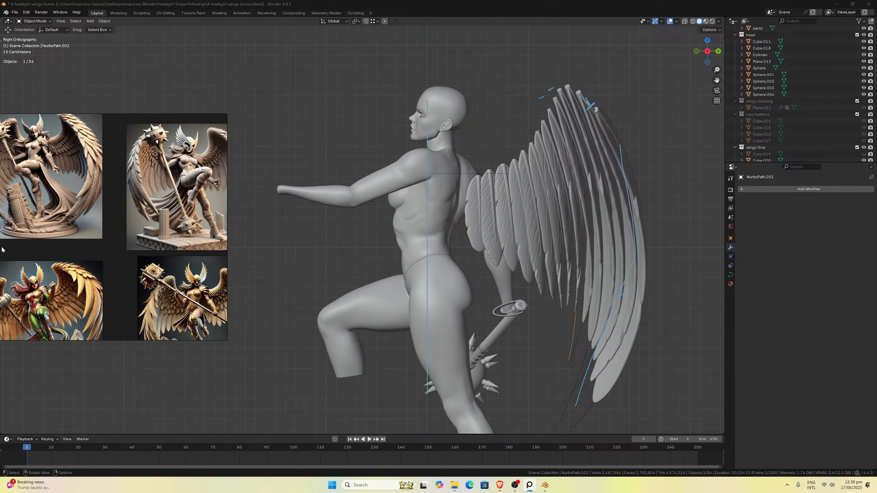
pyautogui.moveTo(45, 219); pyautogui.dragTo(134, 188)
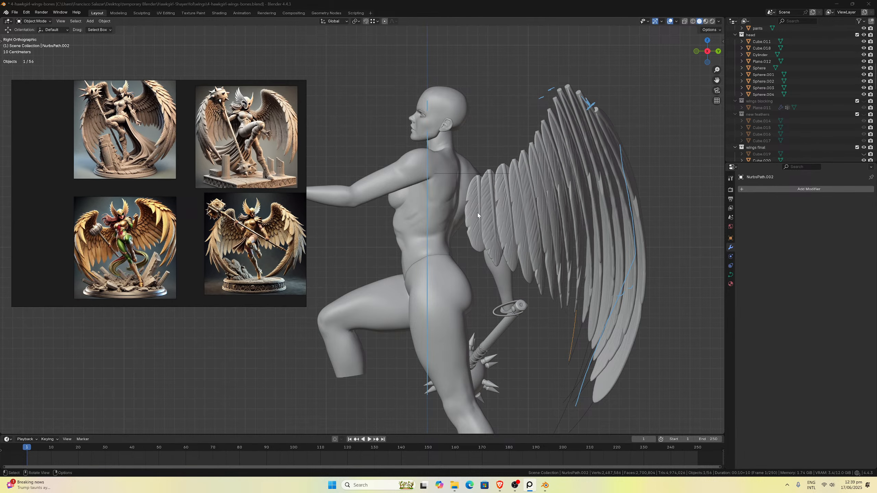
# Show the viewport's tool shelf, save the file 4-hawkgirl-wings-bones.blend and clear the object selection.
pyautogui.hotkey('ctrl', 's')
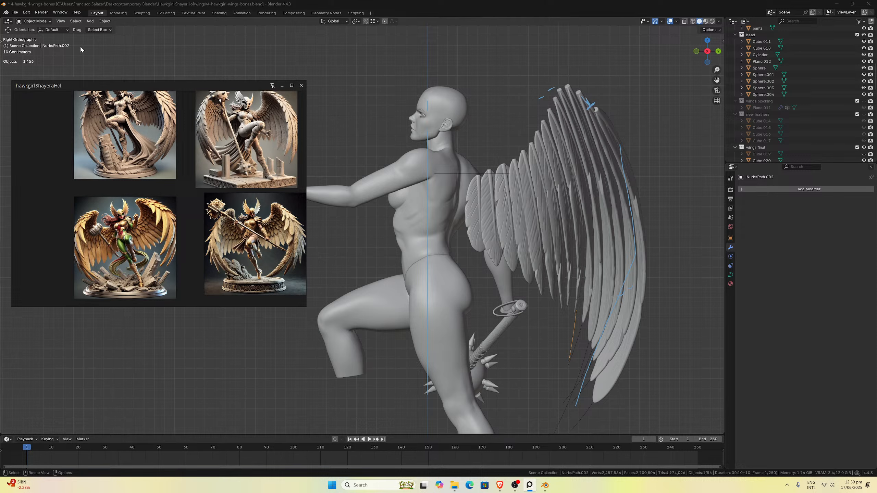
pyautogui.click(69, 59)
pyautogui.press('t')
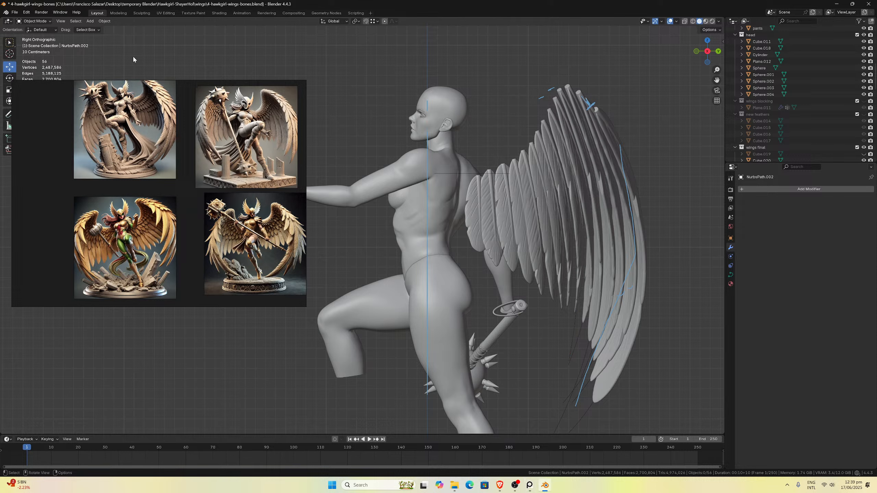
pyautogui.click(632, 343)
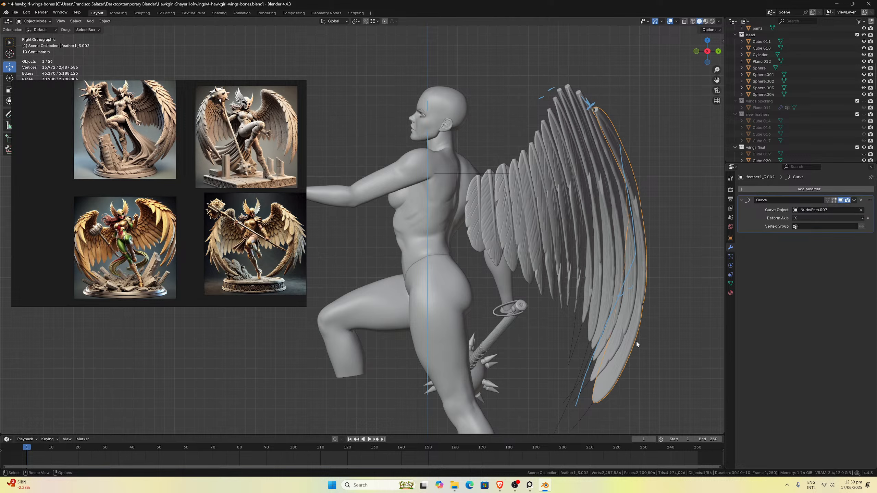
pyautogui.hotkey('ctrl', 's')
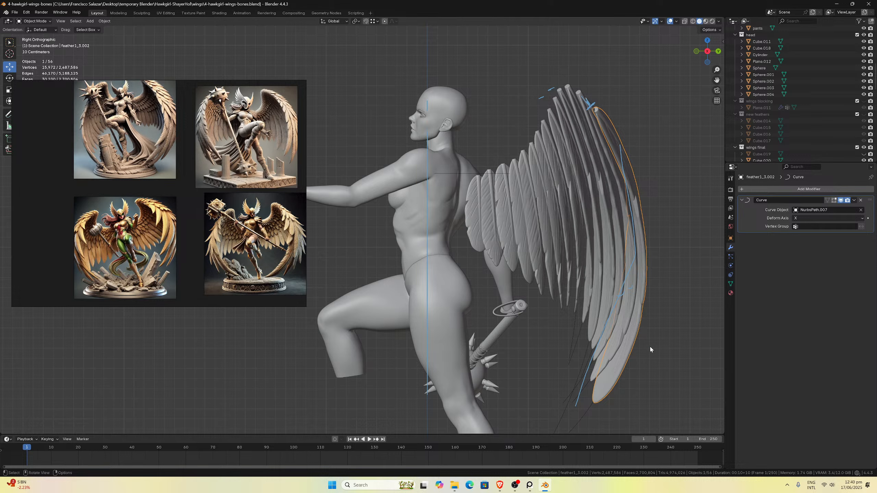
pyautogui.click(652, 348)
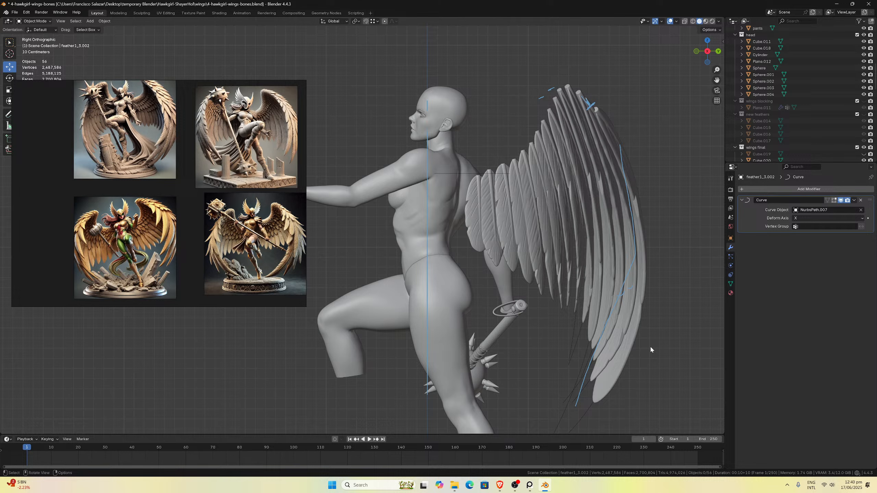